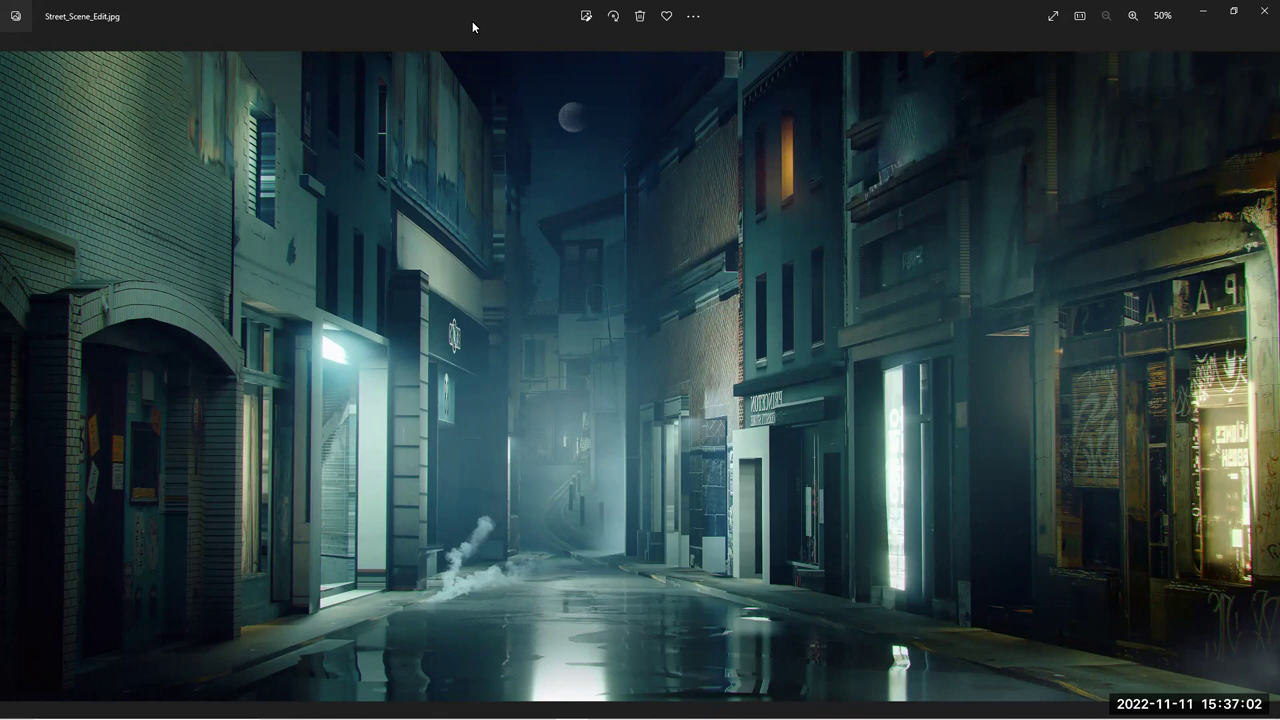
# Put the street reference image away, switch to Maya and examine the modelled street scene from several angles
pyautogui.click(1203, 11)
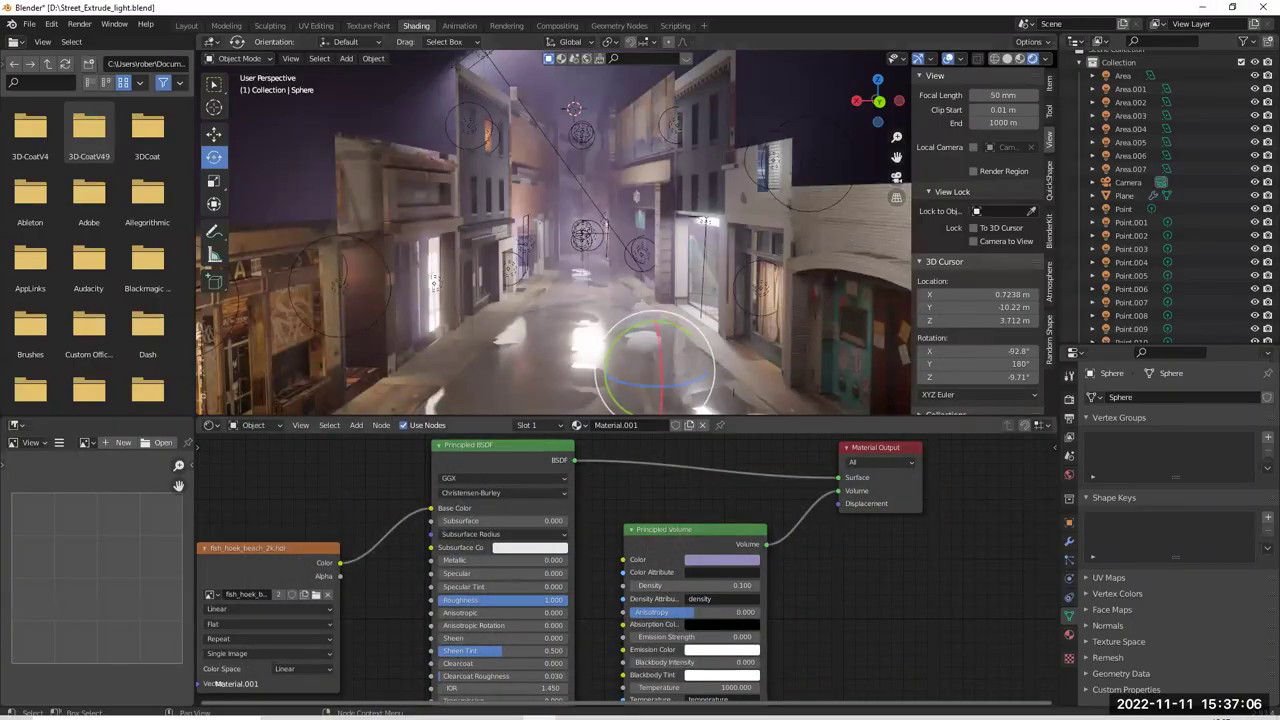
pyautogui.moveTo(604, 707)
pyautogui.click(638, 604)
pyautogui.keyDown('alt'); pyautogui.moveTo(560, 458); pyautogui.dragTo(301, 365); pyautogui.keyUp('alt')
pyautogui.keyDown('alt'); pyautogui.moveTo(301, 365); pyautogui.dragTo(914, 500, button='middle'); pyautogui.keyUp('alt')
pyautogui.keyDown('alt'); pyautogui.moveTo(480, 400); pyautogui.dragTo(580, 385, button='right'); pyautogui.keyUp('alt')
pyautogui.keyDown('alt'); pyautogui.moveTo(490, 390); pyautogui.dragTo(530, 387, button='middle'); pyautogui.keyUp('alt')
pyautogui.keyDown('alt'); pyautogui.moveTo(325, 445); pyautogui.dragTo(451, 463, button='middle'); pyautogui.keyUp('alt')
pyautogui.click(585, 430)
pyautogui.keyDown('alt'); pyautogui.moveTo(585, 430); pyautogui.dragTo(330, 480); pyautogui.keyUp('alt')
pyautogui.keyDown('alt'); pyautogui.moveTo(600, 640); pyautogui.dragTo(537, 686, button='right'); pyautogui.keyUp('alt')
# Switch to Blender and inspect the lit street scene at closer range along the road
pyautogui.click(533, 707)
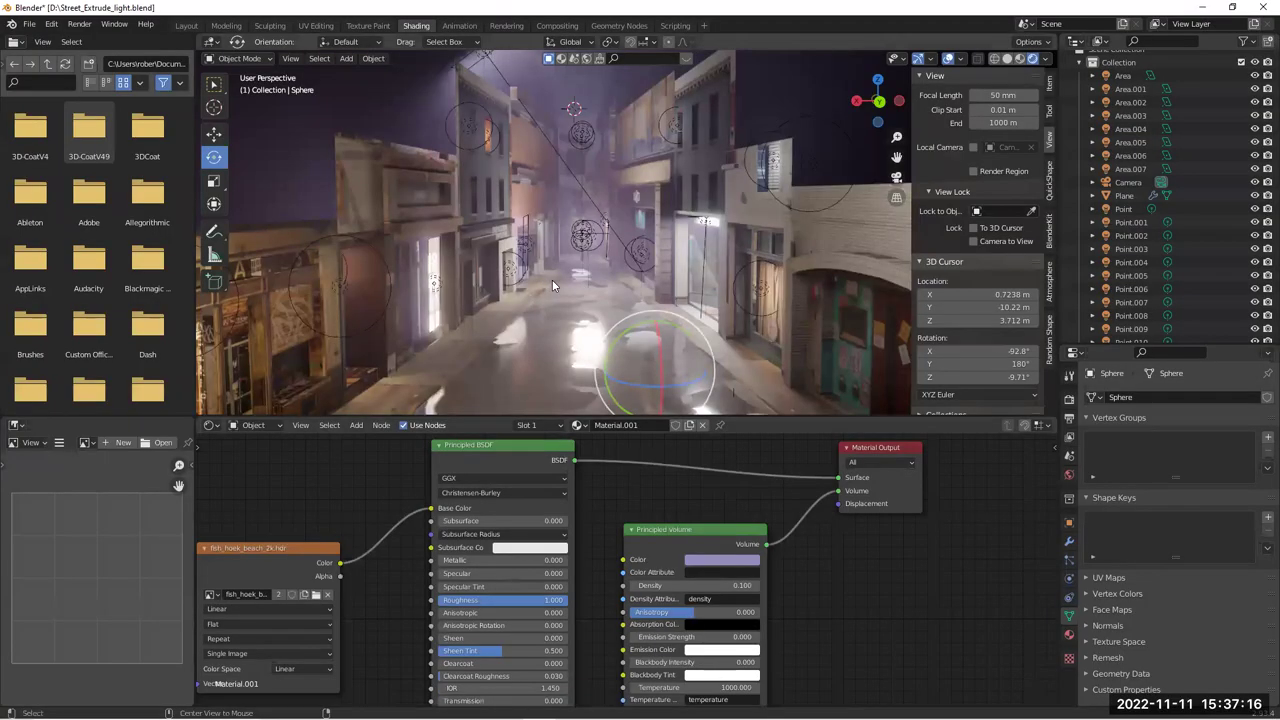
pyautogui.moveTo(537, 286); pyautogui.dragTo(556, 286, button='middle')
pyautogui.keyDown('shift'); pyautogui.moveTo(556, 286); pyautogui.dragTo(556, 290, button='right'); pyautogui.keyUp('shift')
pyautogui.moveTo(577, 308)
pyautogui.keyDown('alt'); pyautogui.mouseDown(button='middle')
pyautogui.moveTo(522, 309)
pyautogui.moveTo(517, 280)
pyautogui.moveTo(602, 322)
pyautogui.moveTo(637, 283)
pyautogui.moveTo(558, 263)
pyautogui.moveTo(581, 214)
pyautogui.moveTo(596, 338)
pyautogui.moveTo(569, 314)
pyautogui.mouseUp(button='middle'); pyautogui.keyUp('alt')
pyautogui.scroll(5, 569, 314)
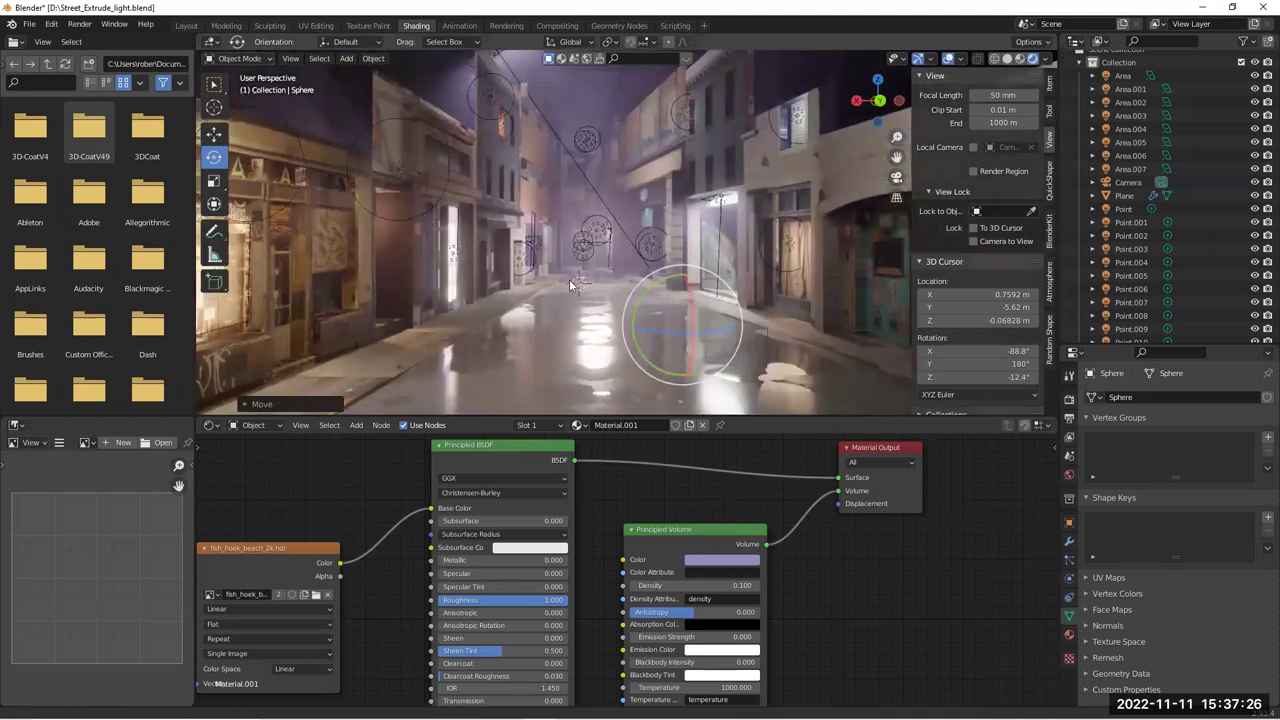
pyautogui.keyDown('shift'); pyautogui.moveTo(565, 262); pyautogui.dragTo(620, 285, button='middle'); pyautogui.keyUp('shift')
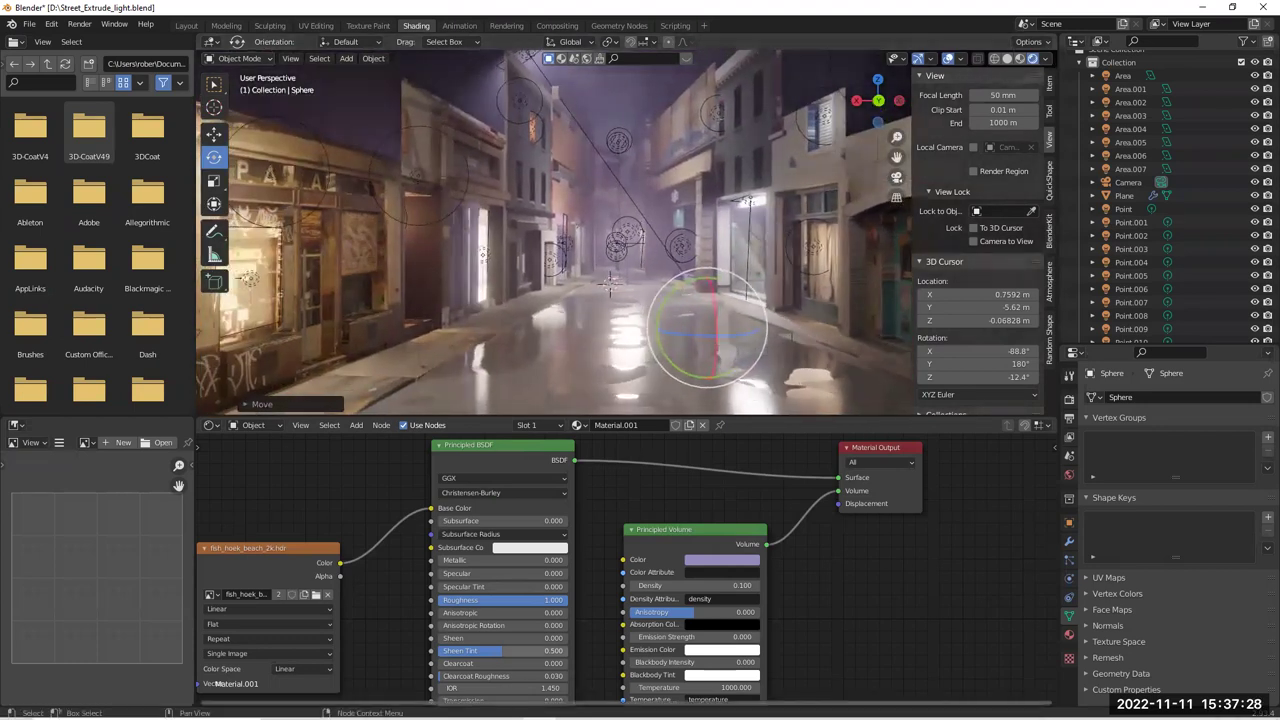
# Switch to Maya and examine the extruded geometry of the graffiti-covered shopfront at the street's end
pyautogui.moveTo(571, 707)
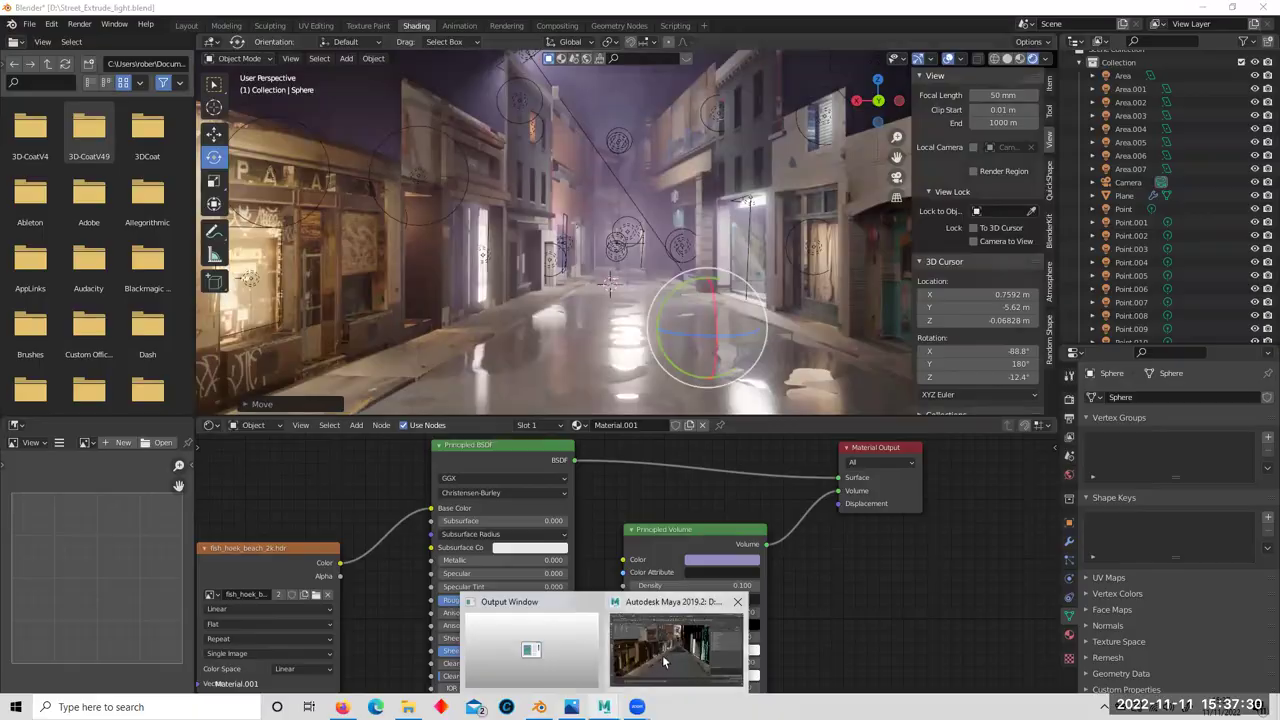
pyautogui.click(663, 655)
pyautogui.keyDown('alt'); pyautogui.moveTo(506, 433); pyautogui.dragTo(720, 397, button='middle'); pyautogui.keyUp('alt')
pyautogui.keyDown('alt'); pyautogui.moveTo(720, 397); pyautogui.dragTo(430, 427, button='right'); pyautogui.keyUp('alt')
pyautogui.keyDown('alt'); pyautogui.moveTo(430, 427); pyautogui.dragTo(140, 402); pyautogui.keyUp('alt')
pyautogui.keyDown('alt'); pyautogui.moveTo(340, 470); pyautogui.dragTo(568, 508, button='right'); pyautogui.keyUp('alt')
pyautogui.keyDown('alt'); pyautogui.moveTo(212, 312); pyautogui.dragTo(72, 226, button='middle'); pyautogui.keyUp('alt')
pyautogui.click(145, 374)
pyautogui.keyDown('alt'); pyautogui.moveTo(104, 354); pyautogui.dragTo(381, 316); pyautogui.keyUp('alt')
pyautogui.keyDown('alt'); pyautogui.moveTo(381, 318); pyautogui.dragTo(475, 438, button='middle'); pyautogui.keyUp('alt')
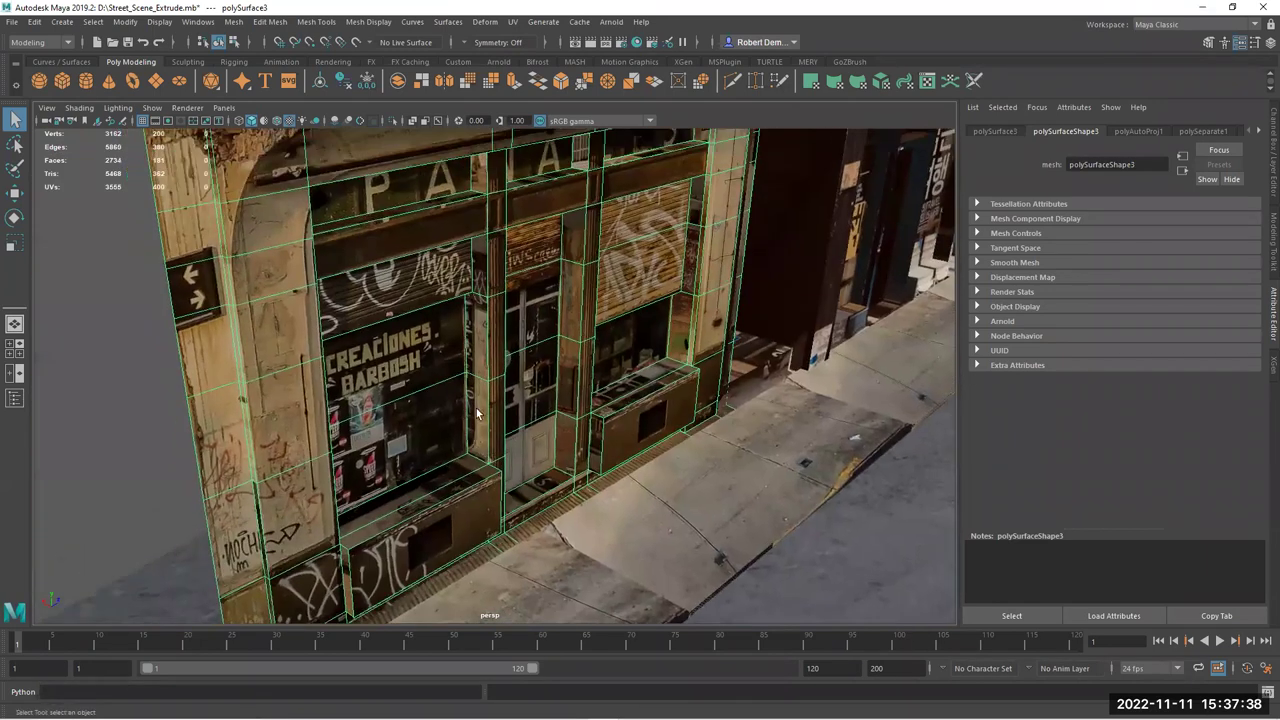
pyautogui.keyDown('alt'); pyautogui.moveTo(478, 410); pyautogui.dragTo(432, 220, button='right'); pyautogui.keyUp('alt')
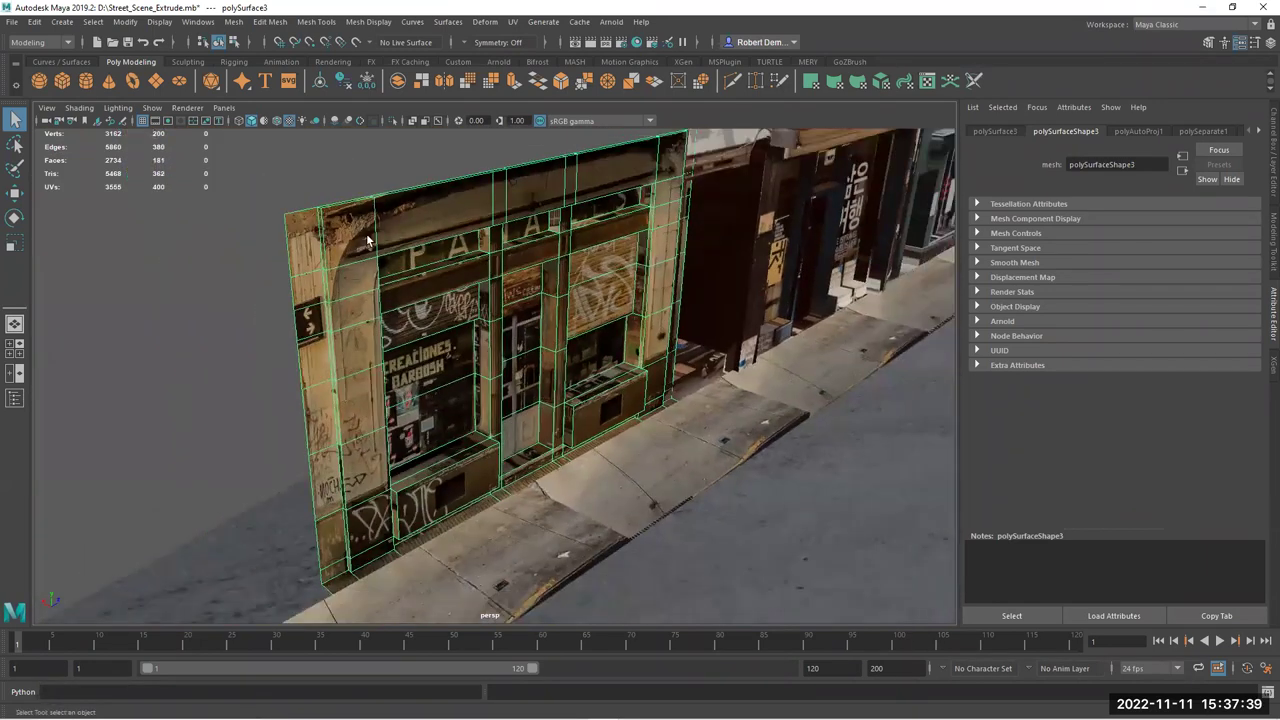
# Inspect the pavement mesh in front of the graffiti-covered shopfront and clear the selection
pyautogui.click(197, 399)
pyautogui.keyDown('alt'); pyautogui.moveTo(236, 376); pyautogui.dragTo(454, 421); pyautogui.keyUp('alt')
pyautogui.click(406, 416)
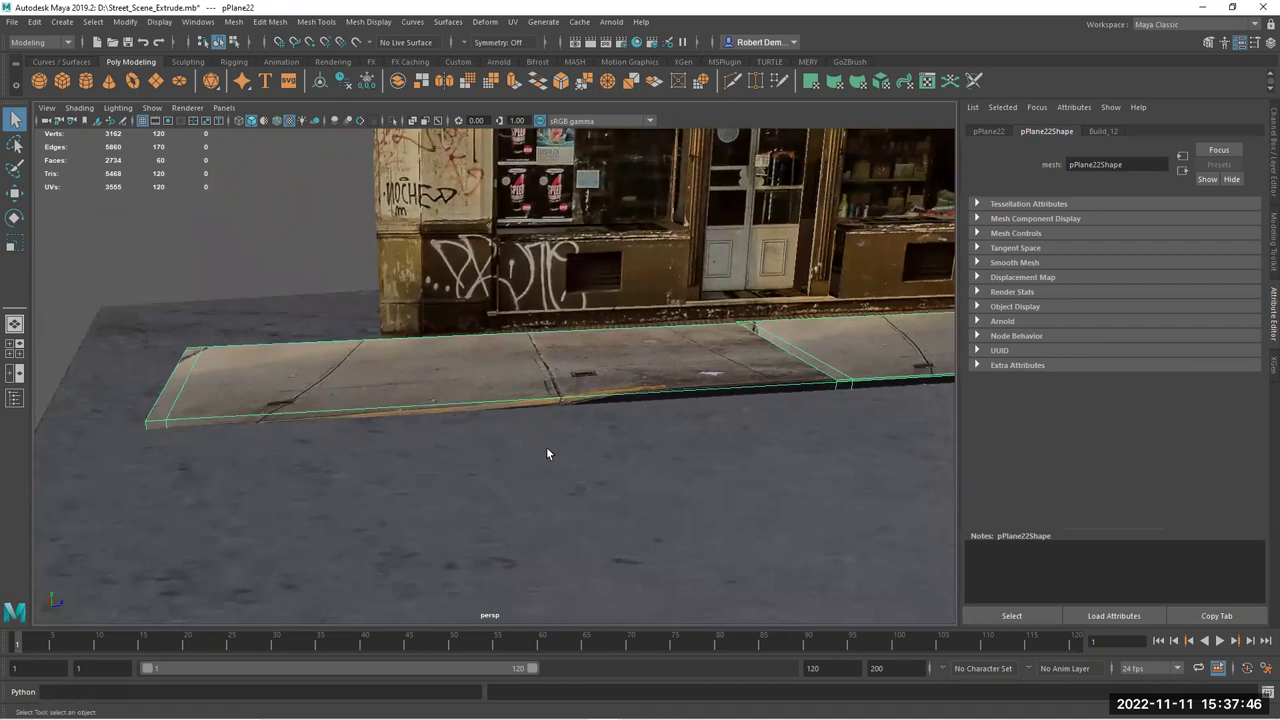
pyautogui.click(275, 315)
pyautogui.keyDown('alt'); pyautogui.moveTo(412, 364); pyautogui.dragTo(504, 335); pyautogui.keyUp('alt')
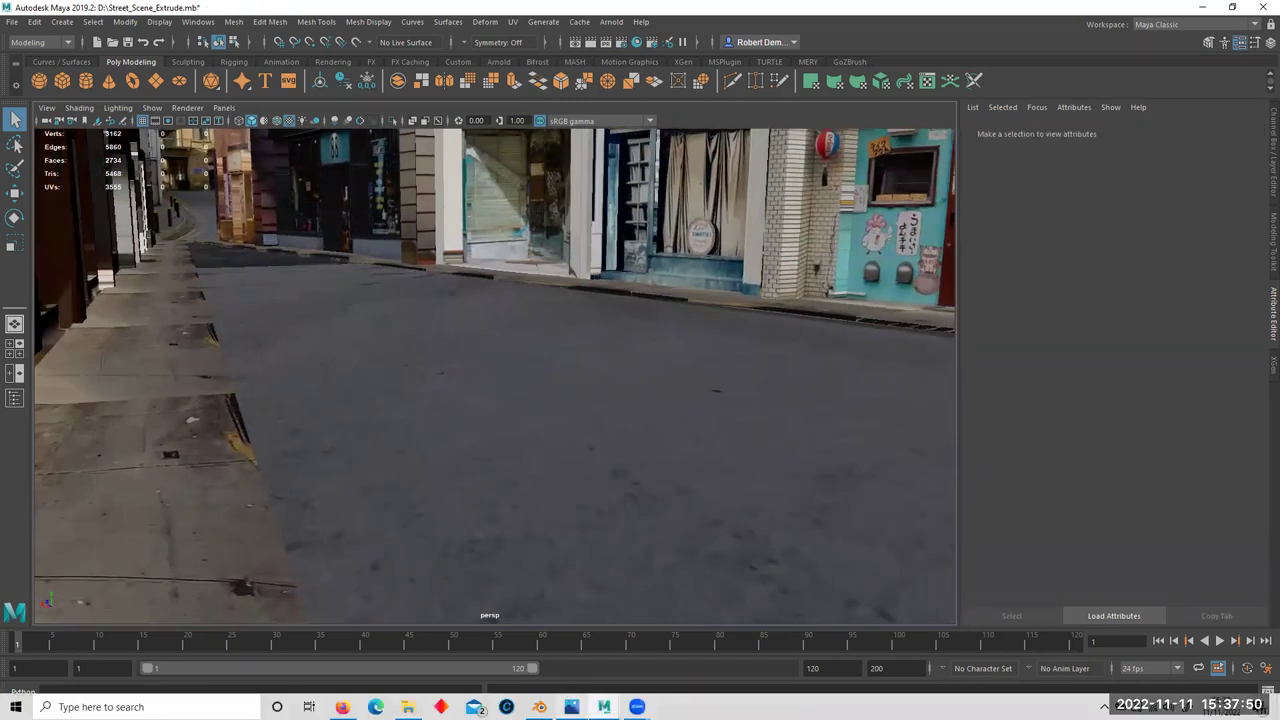
# Review the Street_Scene_Edit.jpg reference image and close it
pyautogui.click(571, 710)
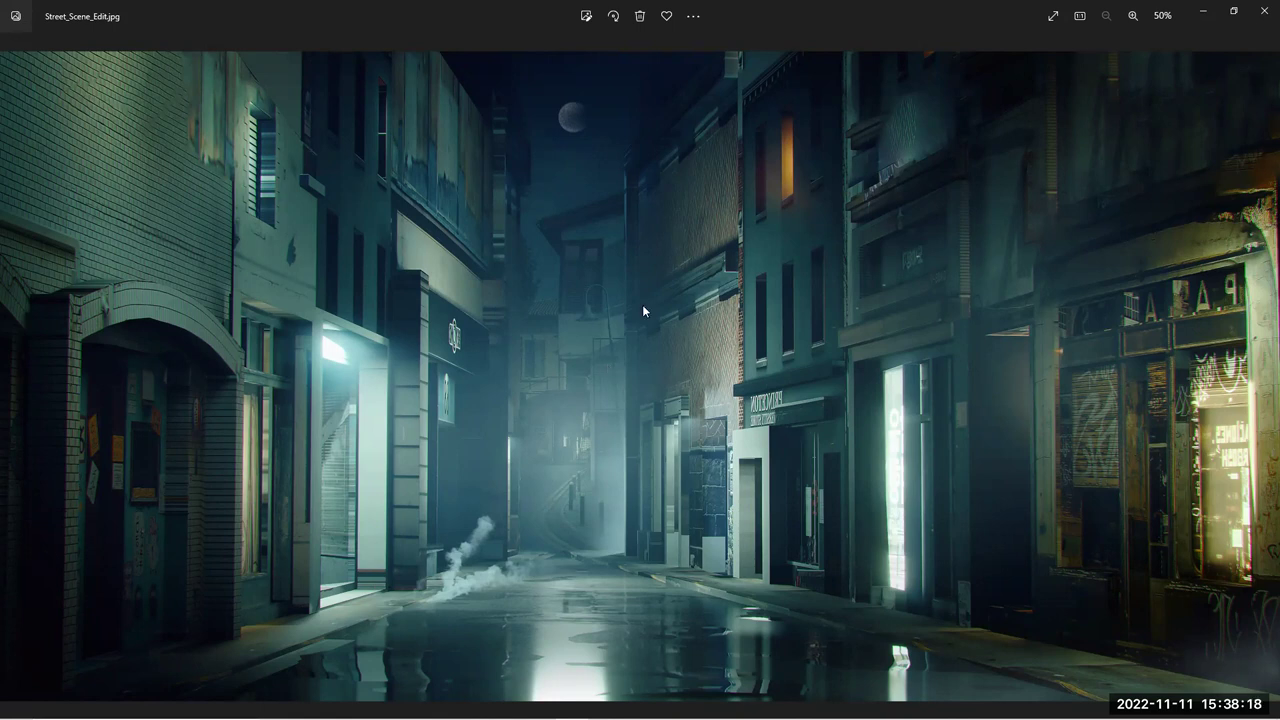
pyautogui.doubleClick(757, 14)
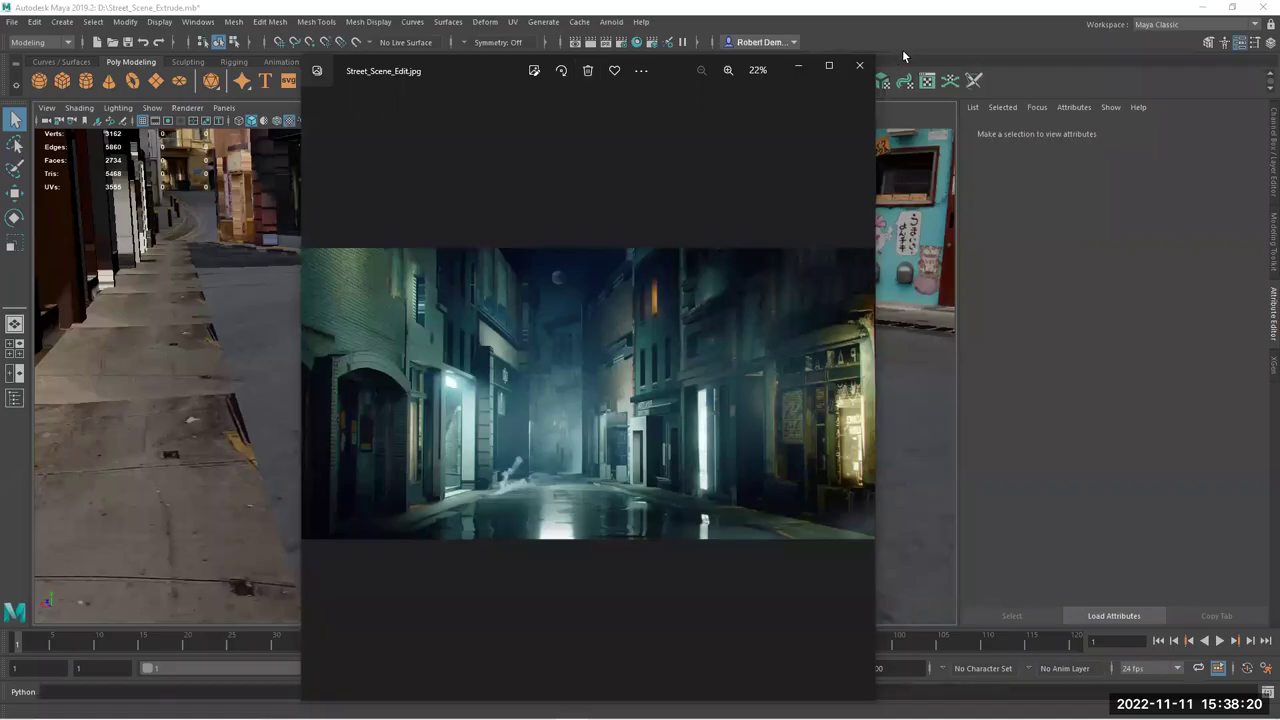
pyautogui.click(860, 70)
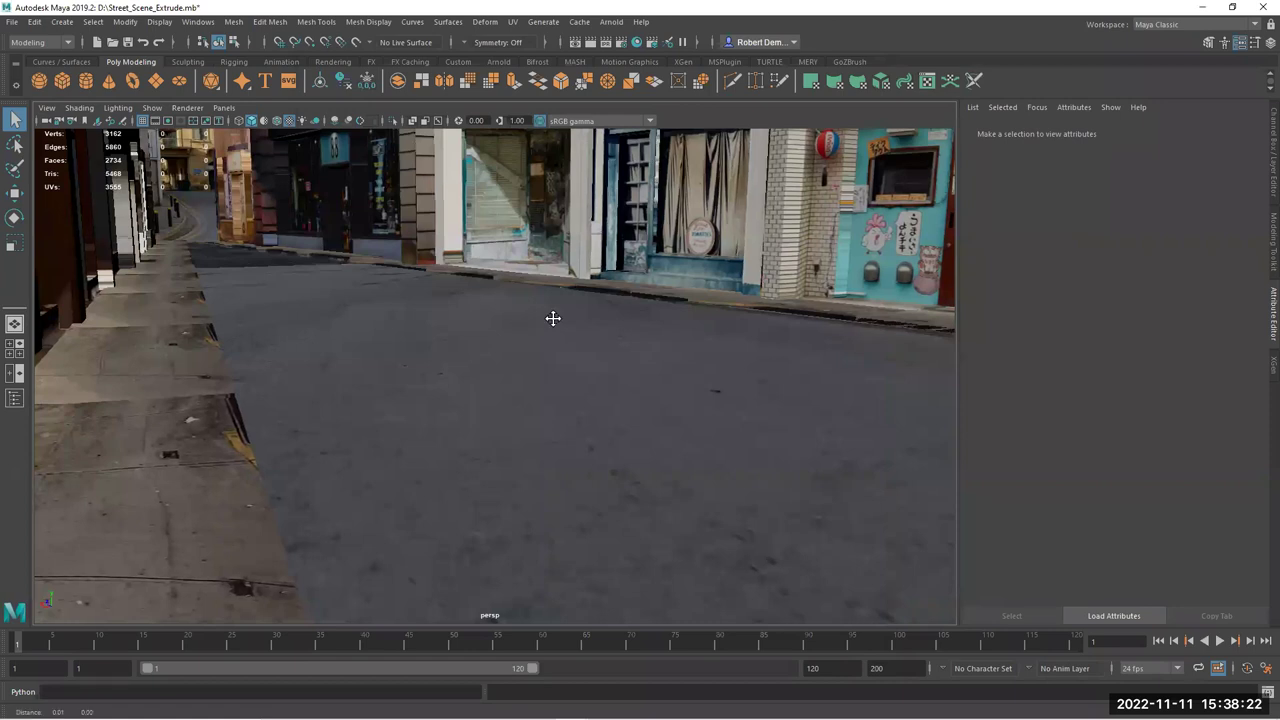
# Create a polygon plane at the centre of the empty grid beside the street model
pyautogui.keyDown('alt'); pyautogui.moveTo(509, 341); pyautogui.dragTo(537, 393, button='middle'); pyautogui.keyUp('alt')
pyautogui.keyDown('alt'); pyautogui.moveTo(537, 393); pyautogui.dragTo(455, 388); pyautogui.keyUp('alt')
pyautogui.keyDown('alt'); pyautogui.moveTo(455, 388); pyautogui.dragTo(190, 365, button='right'); pyautogui.keyUp('alt')
pyautogui.keyDown('alt'); pyautogui.moveTo(486, 323); pyautogui.dragTo(426, 346); pyautogui.keyUp('alt')
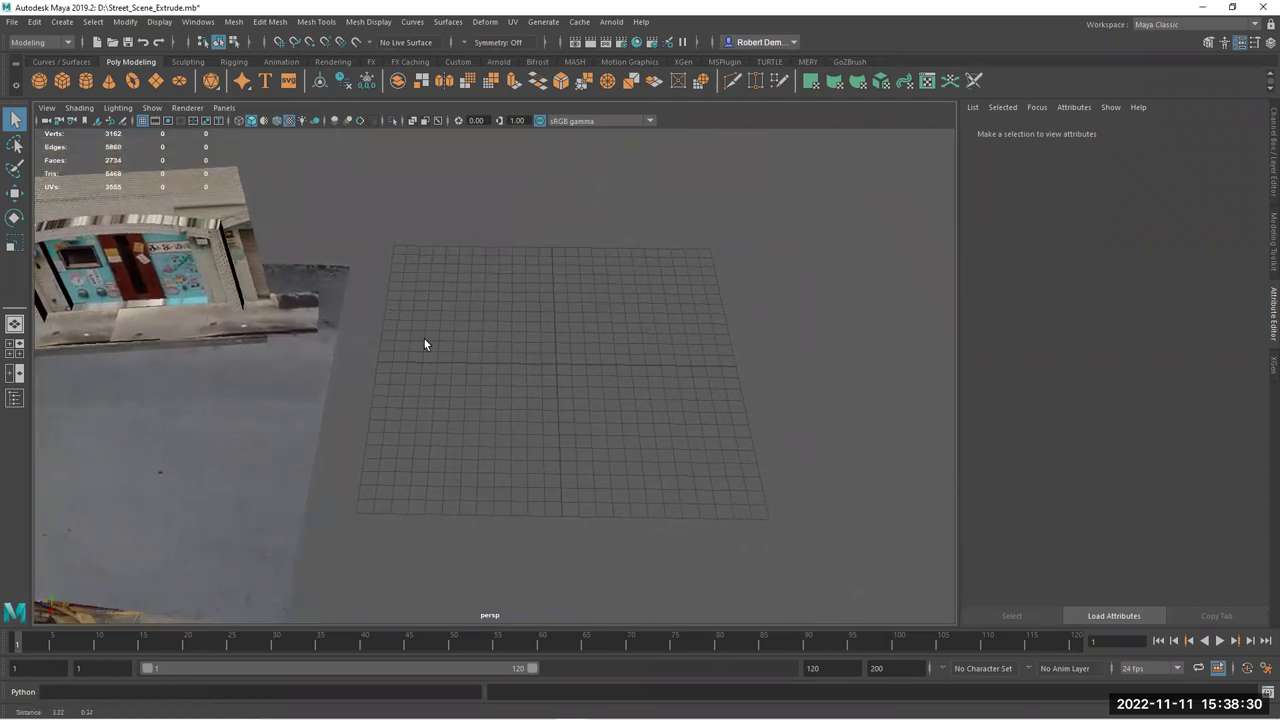
pyautogui.keyDown('alt'); pyautogui.moveTo(398, 352); pyautogui.dragTo(286, 341, button='right'); pyautogui.keyUp('alt')
pyautogui.keyDown('alt'); pyautogui.moveTo(286, 341); pyautogui.dragTo(213, 306); pyautogui.keyUp('alt')
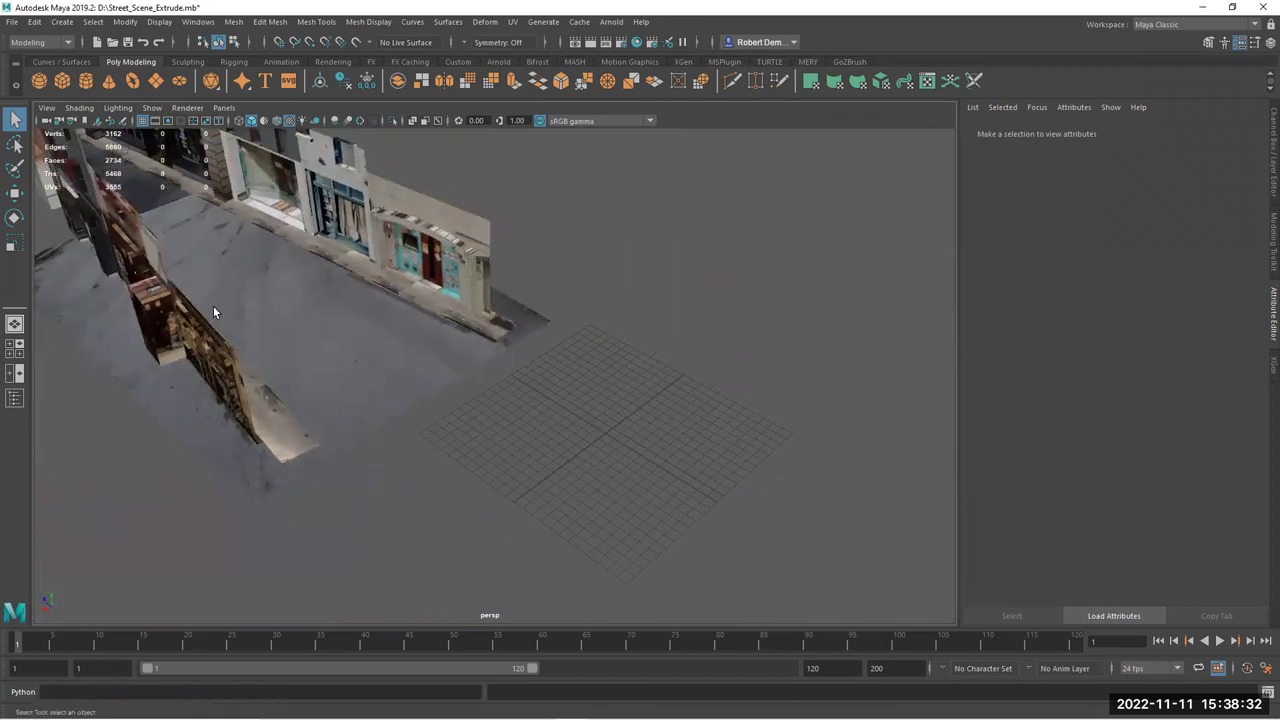
pyautogui.keyDown('alt'); pyautogui.moveTo(348, 345); pyautogui.dragTo(280, 295); pyautogui.keyUp('alt')
pyautogui.keyDown('alt'); pyautogui.moveTo(560, 370); pyautogui.dragTo(605, 425, button='middle'); pyautogui.keyUp('alt')
pyautogui.keyDown('alt'); pyautogui.moveTo(640, 425); pyautogui.dragTo(615, 415, button='right'); pyautogui.keyUp('alt')
pyautogui.keyDown('alt'); pyautogui.moveTo(513, 435); pyautogui.dragTo(425, 413); pyautogui.keyUp('alt')
pyautogui.keyDown('alt'); pyautogui.moveTo(430, 412); pyautogui.dragTo(393, 360, button='right'); pyautogui.keyUp('alt')
pyautogui.keyDown('alt'); pyautogui.moveTo(393, 360); pyautogui.dragTo(389, 359, button='middle'); pyautogui.keyUp('alt')
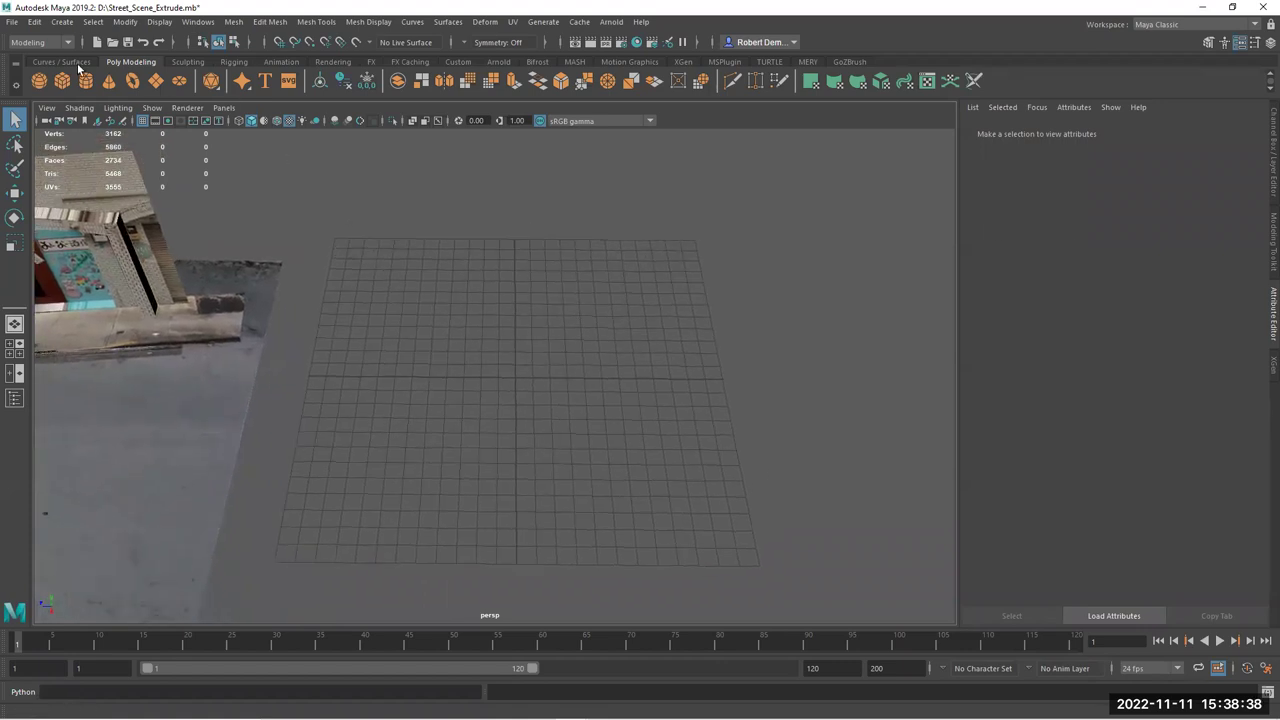
pyautogui.click(157, 84)
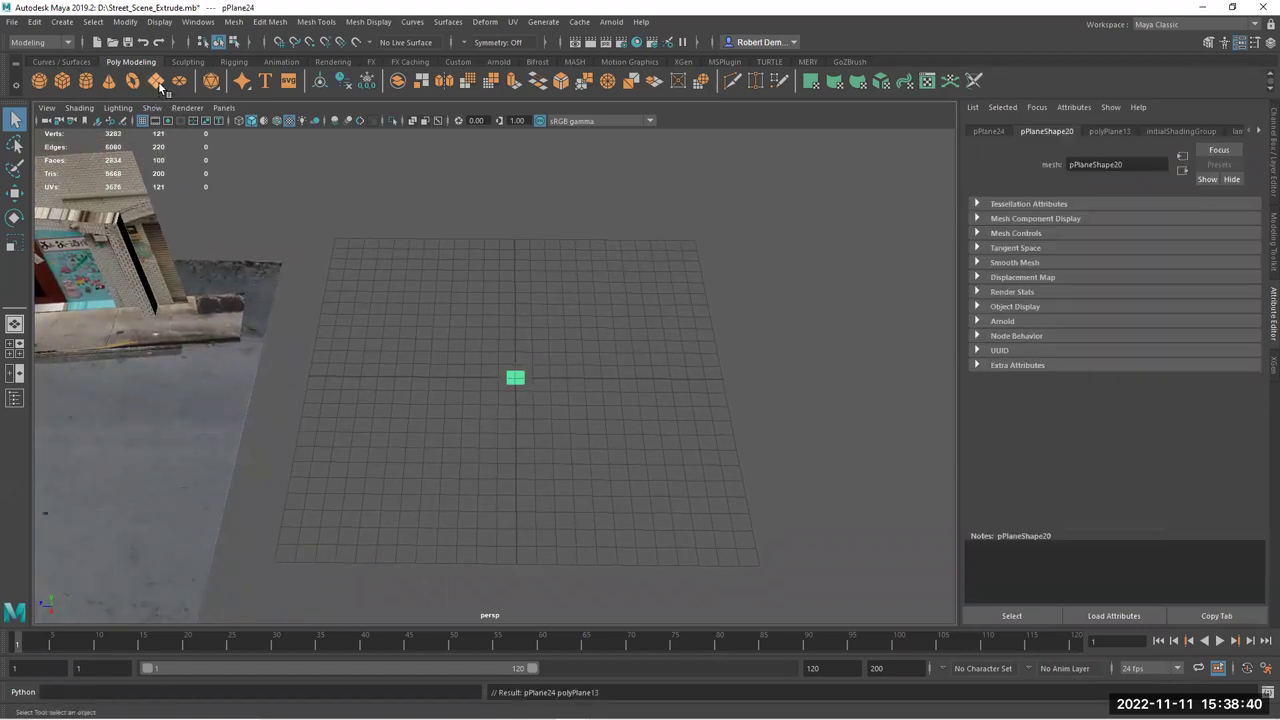
# Scale the new plane up to roughly the grid's width and rotate it upright
pyautogui.press('r')
pyautogui.moveTo(471, 349); pyautogui.dragTo(490, 392)
pyautogui.press('e')
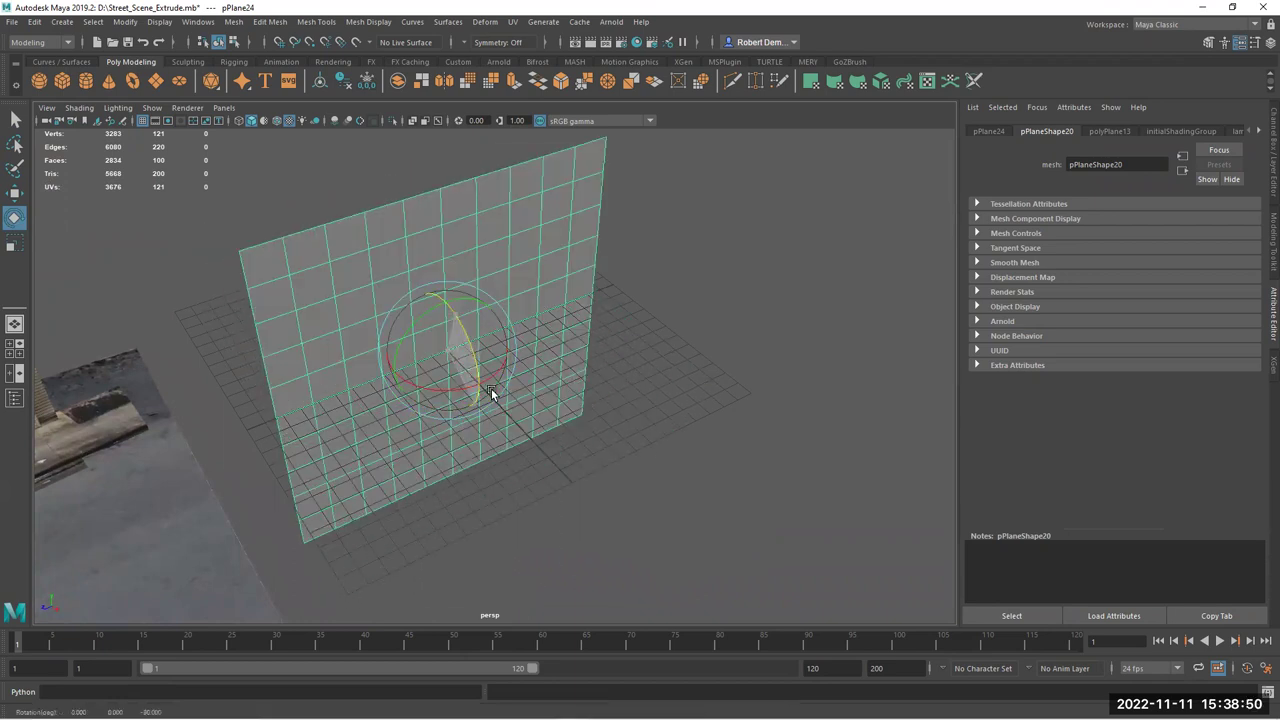
# Raise the upright plane about 10 units so its lower edge sits on the grid
pyautogui.keyDown('alt'); pyautogui.moveTo(425, 458); pyautogui.dragTo(310, 381); pyautogui.keyUp('alt')
pyautogui.press('w')
pyautogui.moveTo(311, 316); pyautogui.dragTo(312, 118)
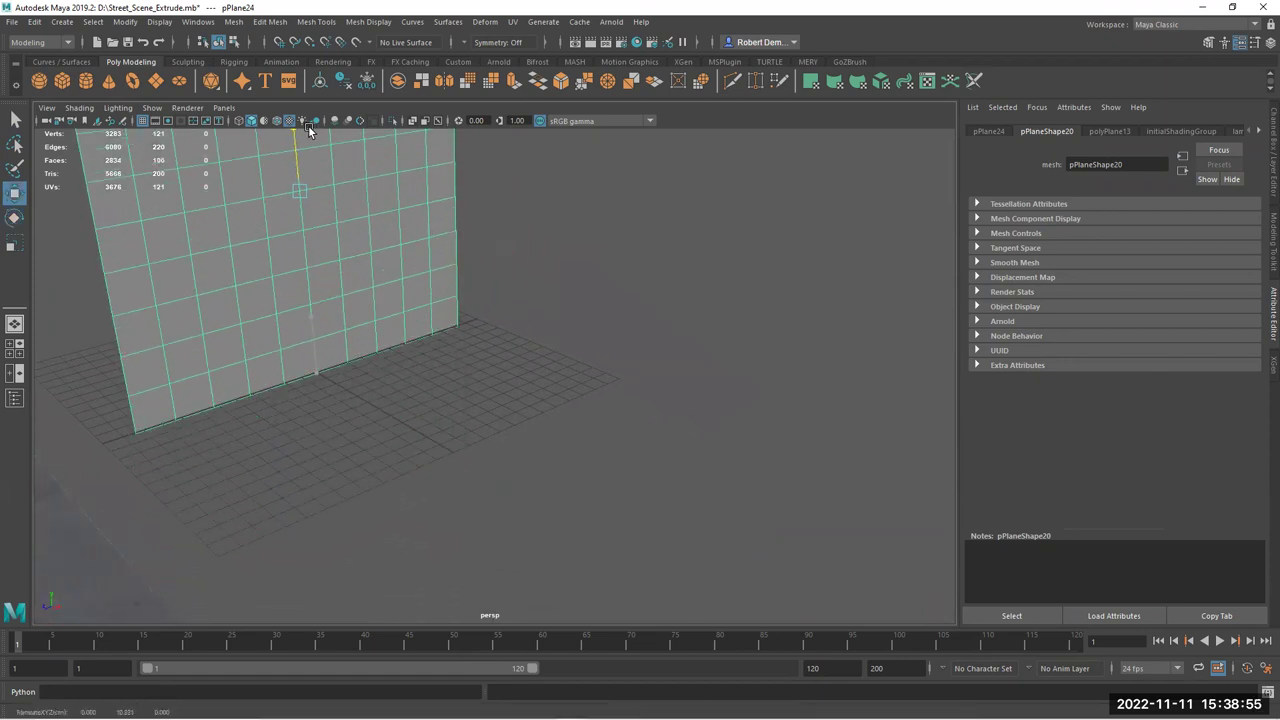
pyautogui.click(14, 217)
pyautogui.click(14, 243)
pyautogui.keyDown('alt'); pyautogui.moveTo(58, 277); pyautogui.dragTo(98, 312, button='middle'); pyautogui.keyUp('alt')
pyautogui.click(14, 194)
pyautogui.keyDown('alt'); pyautogui.moveTo(171, 363); pyautogui.dragTo(412, 130); pyautogui.keyUp('alt')
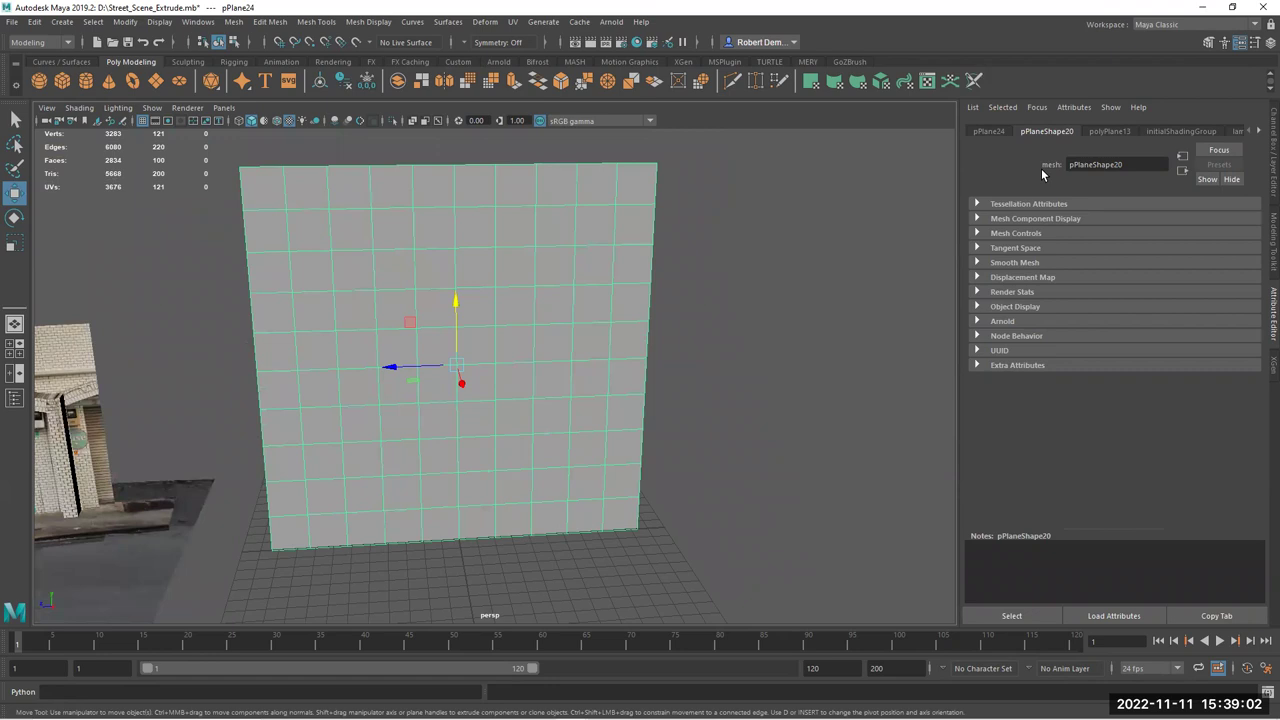
# Set the plane's Subdivisions Width and Subdivisions Height to 1
pyautogui.click(1106, 131)
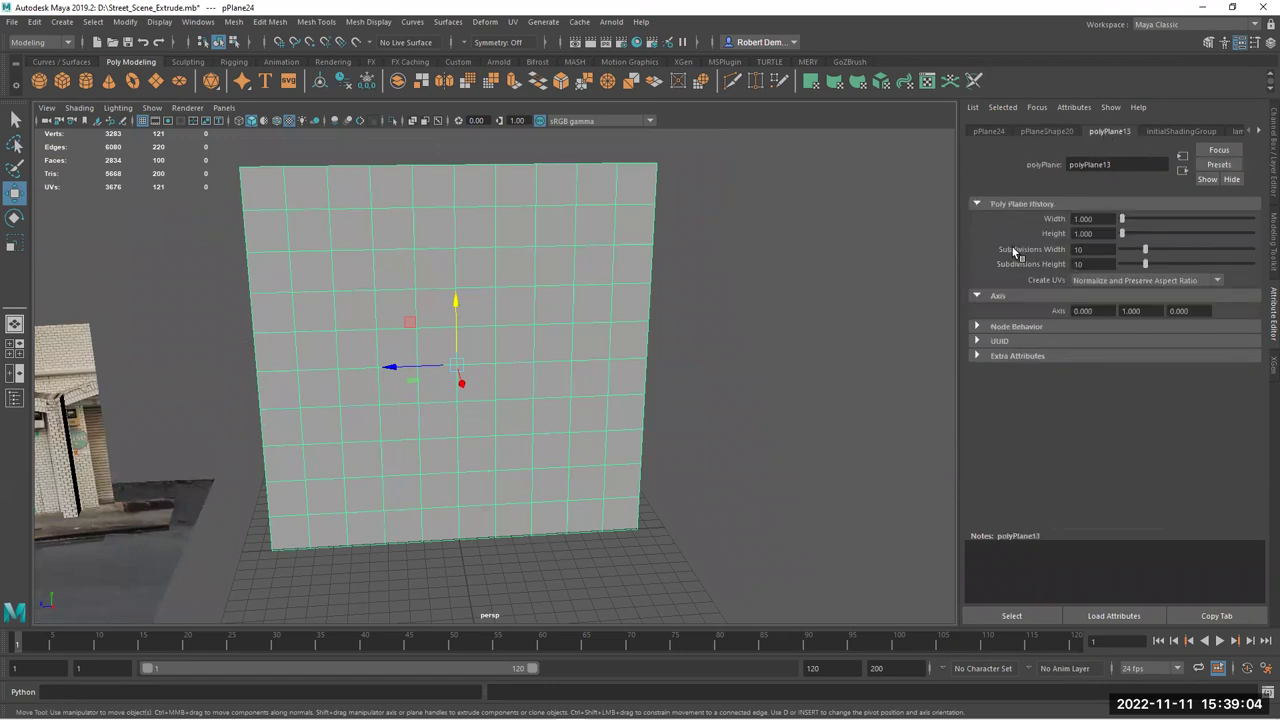
pyautogui.moveTo(1145, 249); pyautogui.dragTo(1121, 264)
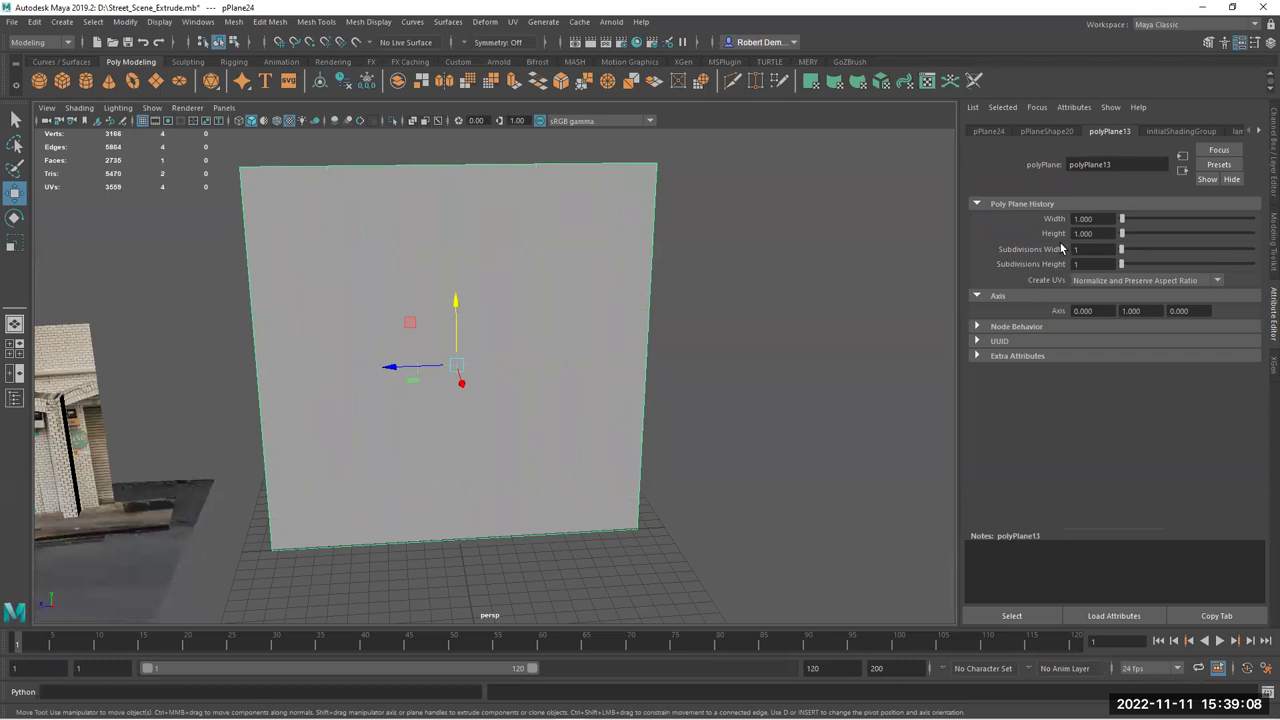
# Assign a new Lambert material to the plane and name it Building_16
pyautogui.keyDown('alt'); pyautogui.moveTo(690, 353); pyautogui.dragTo(683, 361); pyautogui.keyUp('alt')
pyautogui.keyDown('alt'); pyautogui.moveTo(316, 393); pyautogui.dragTo(313, 349, button='middle'); pyautogui.keyUp('alt')
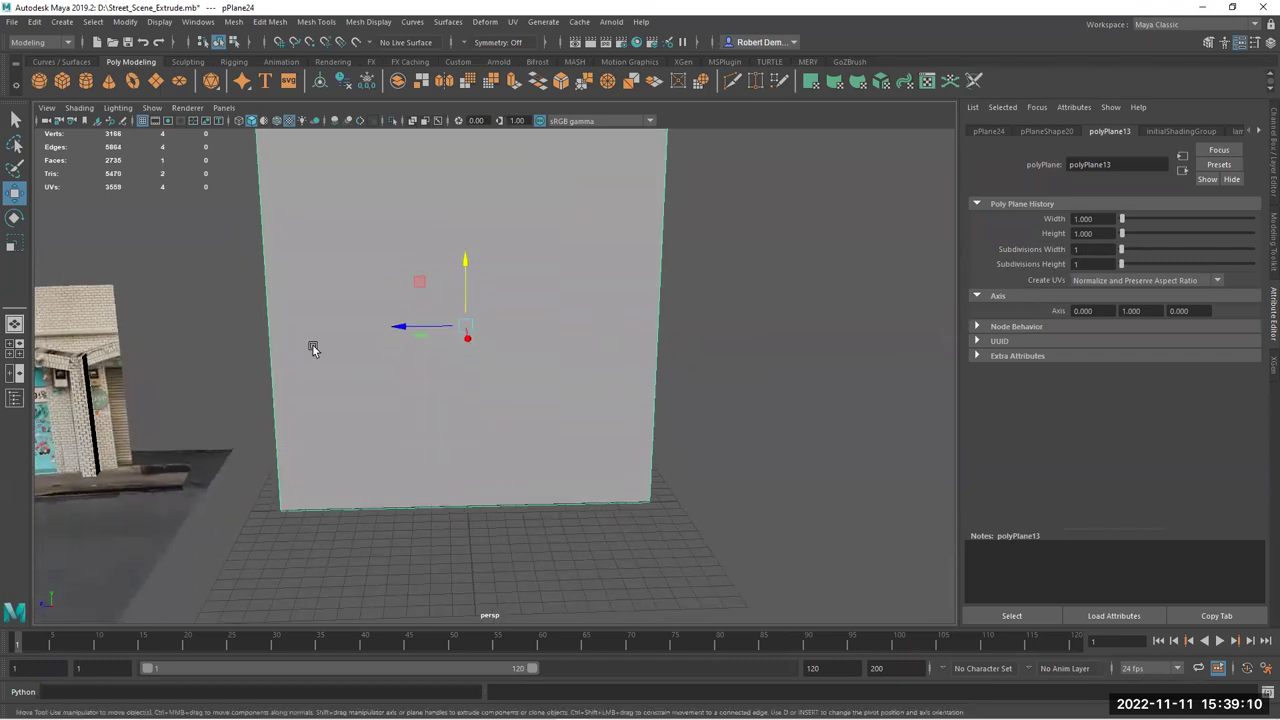
pyautogui.keyDown('alt'); pyautogui.moveTo(552, 374); pyautogui.dragTo(529, 266); pyautogui.keyUp('alt')
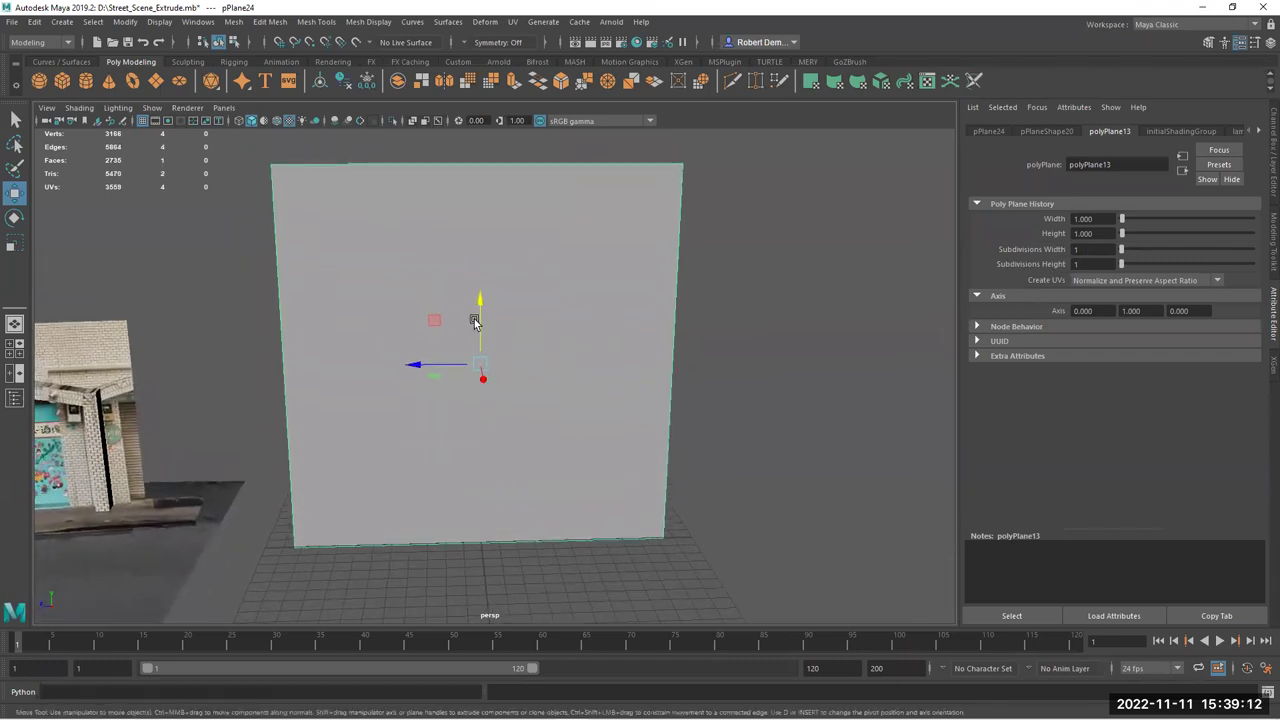
pyautogui.keyDown('alt'); pyautogui.moveTo(609, 240); pyautogui.dragTo(481, 63); pyautogui.keyUp('alt')
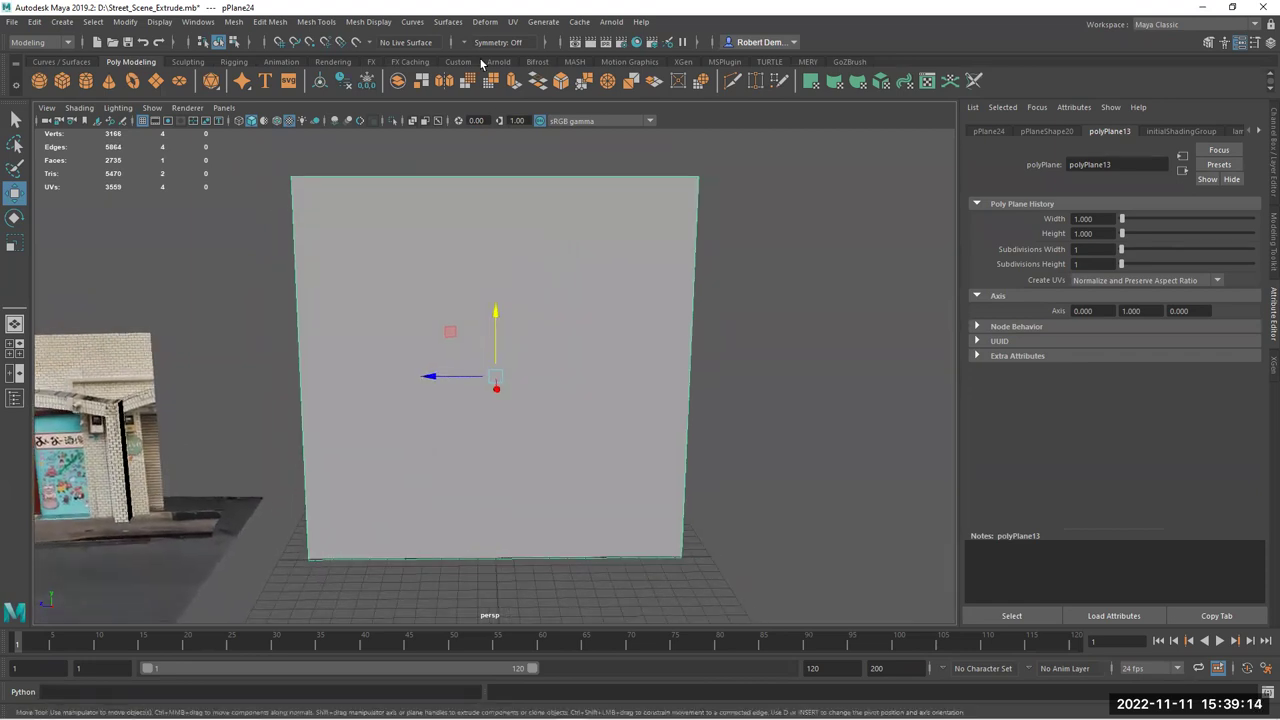
pyautogui.rightClick(568, 314)
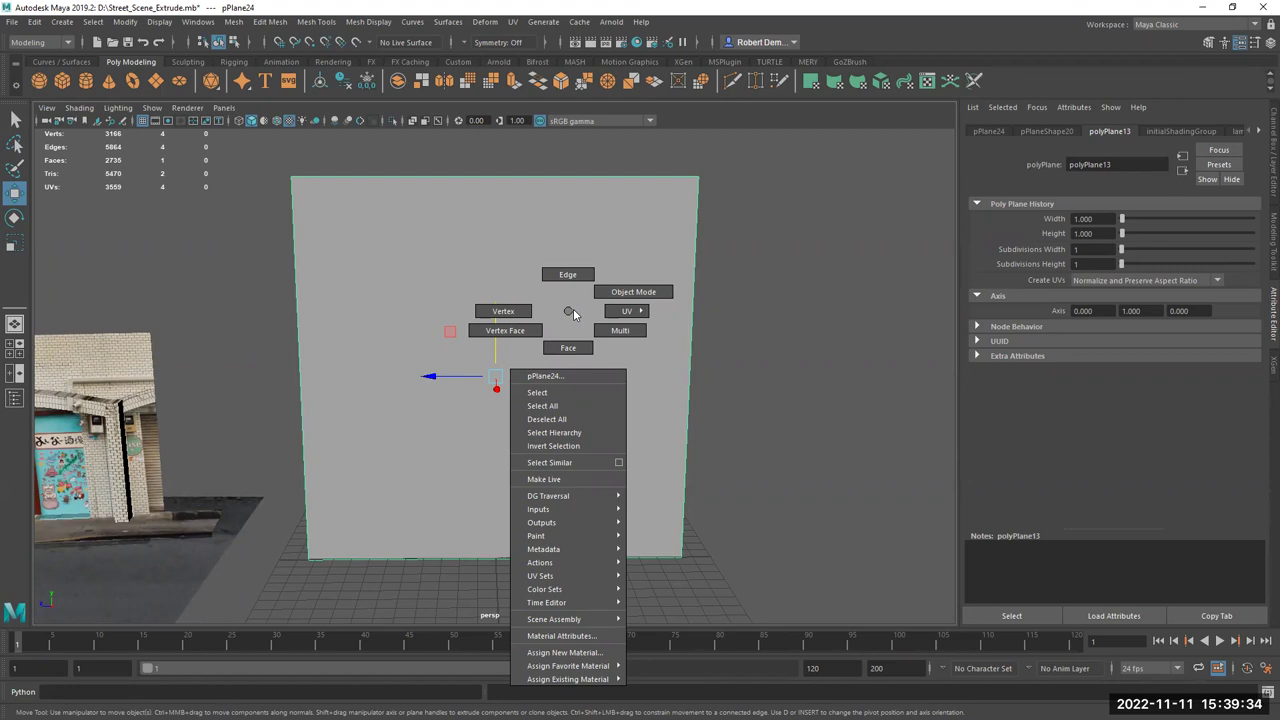
pyautogui.click(562, 653)
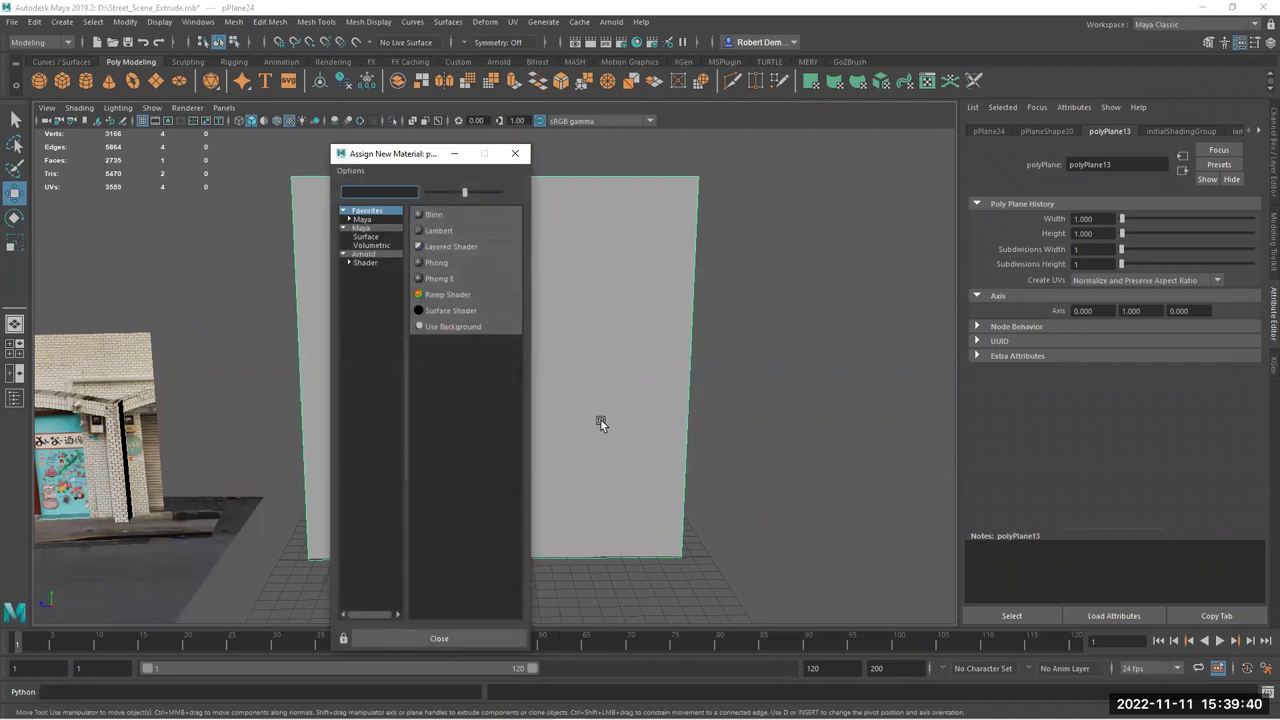
pyautogui.click(437, 231)
pyautogui.doubleClick(1091, 163)
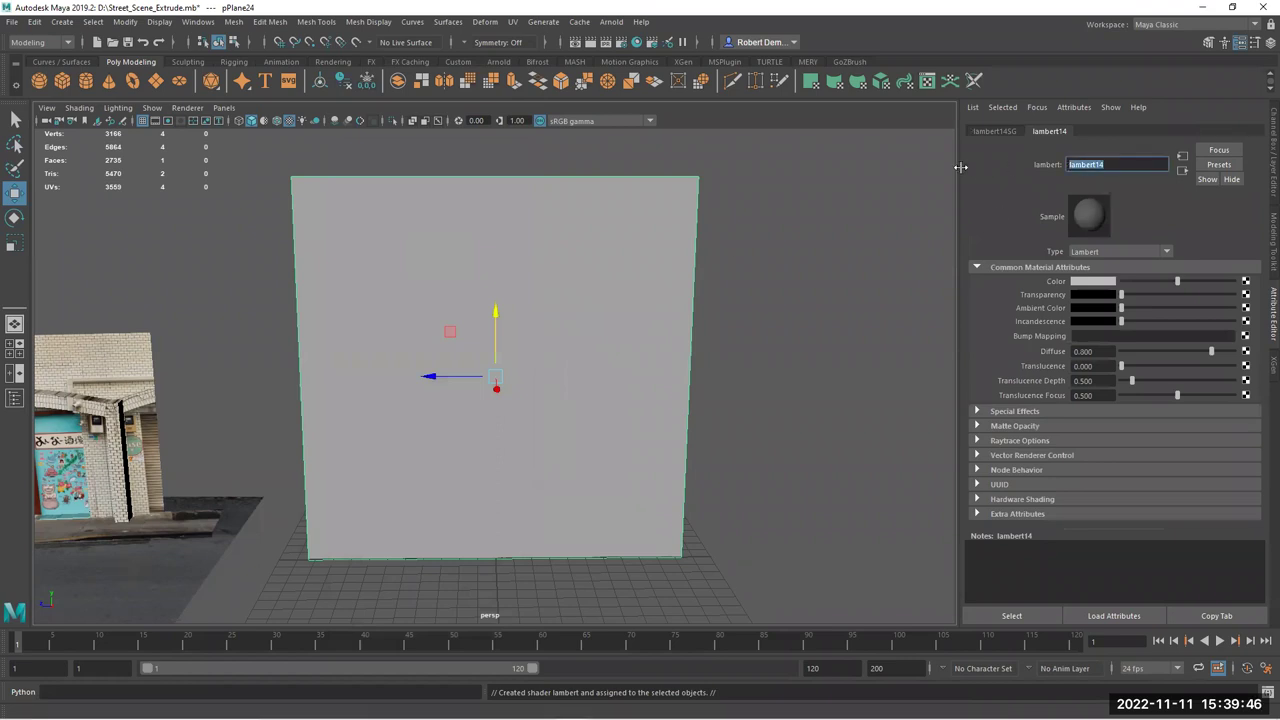
pyautogui.write('Building_16')
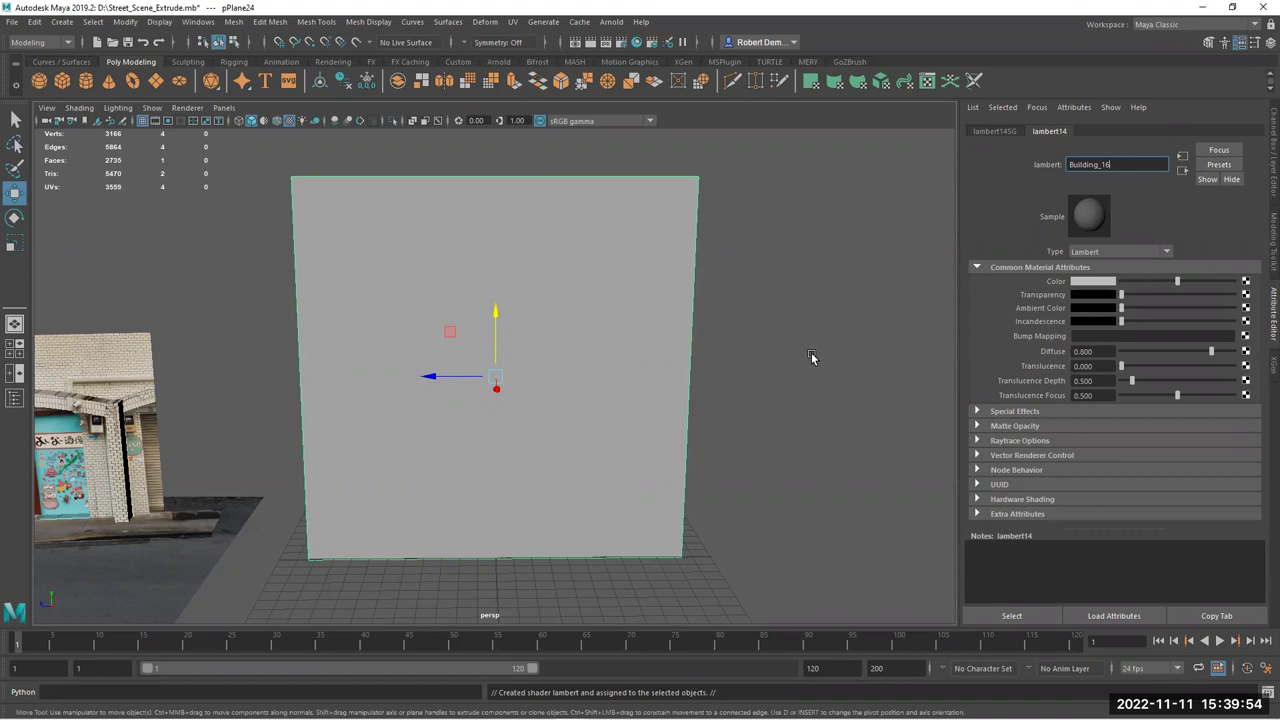
pyautogui.press('Return')
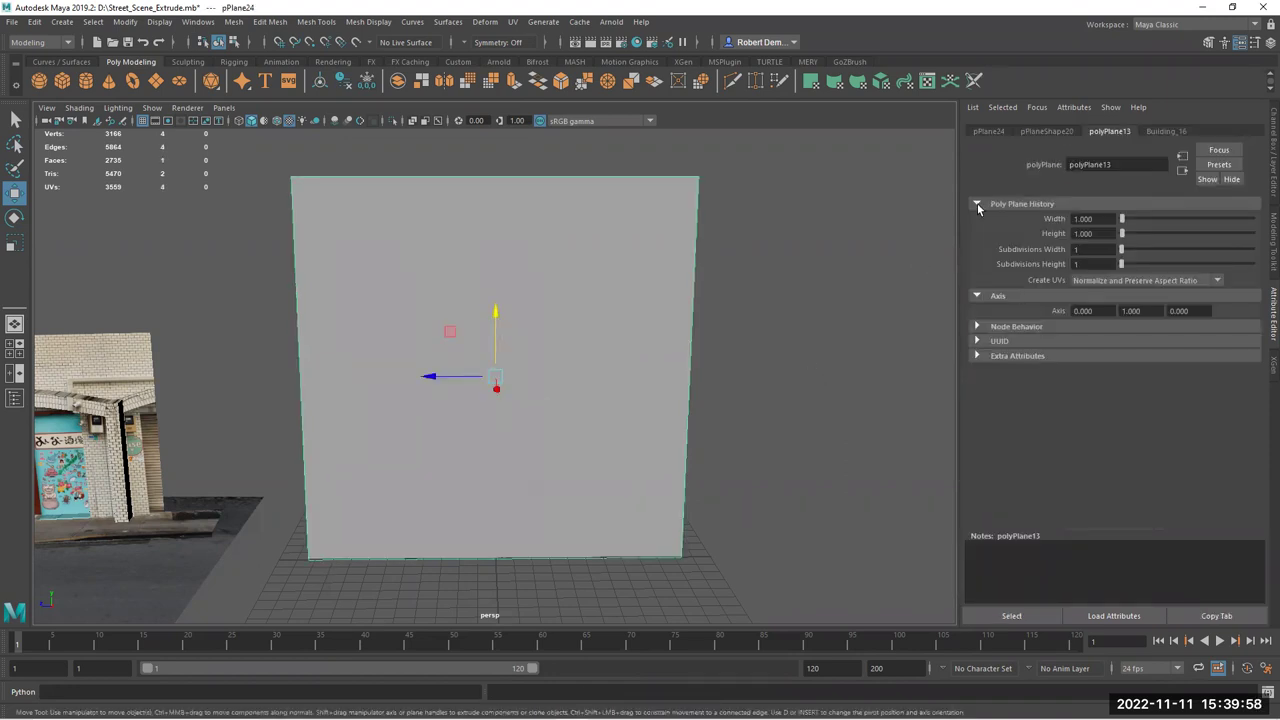
# Connect a File texture node to the Color attribute of the Building_16 material
pyautogui.click(1183, 133)
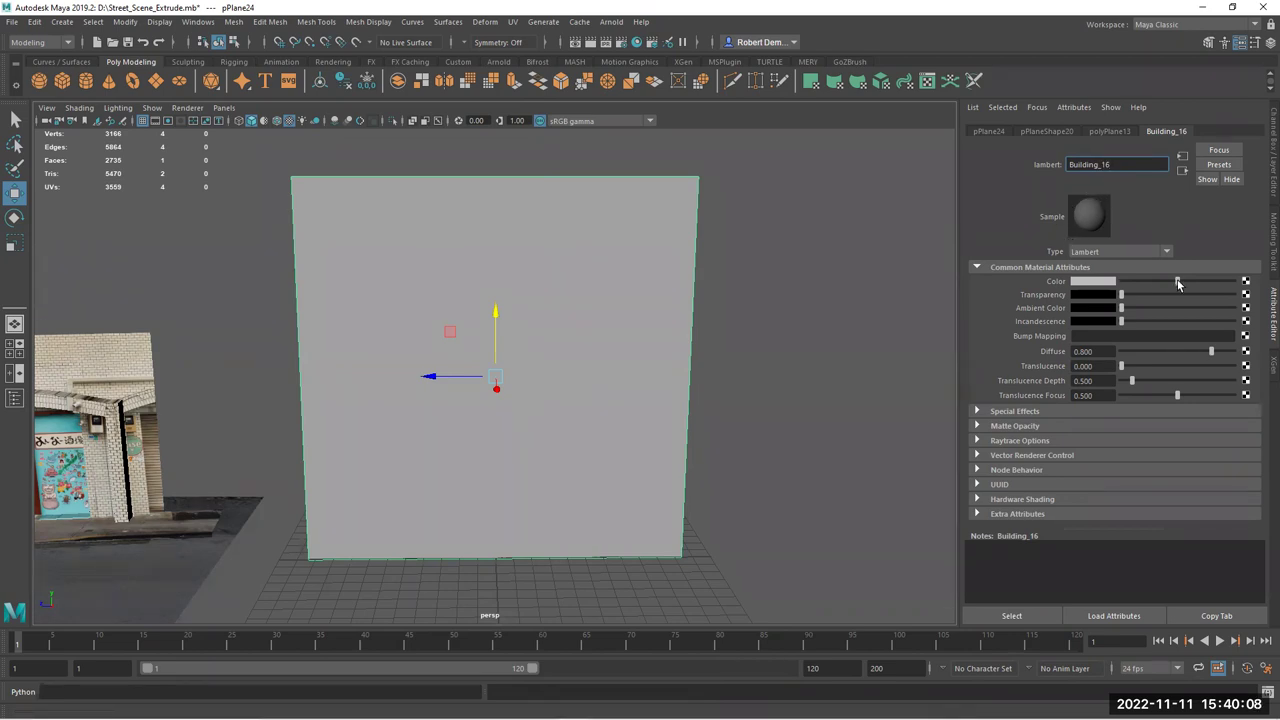
pyautogui.click(1246, 282)
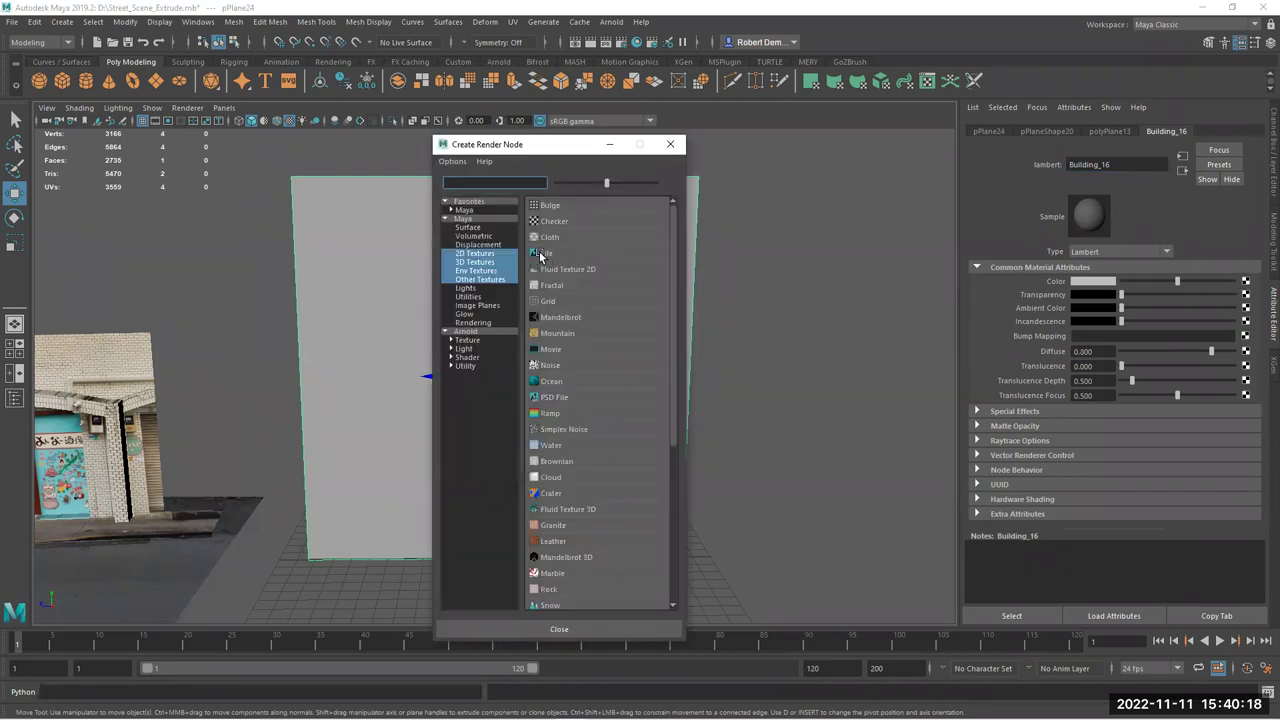
pyautogui.click(540, 254)
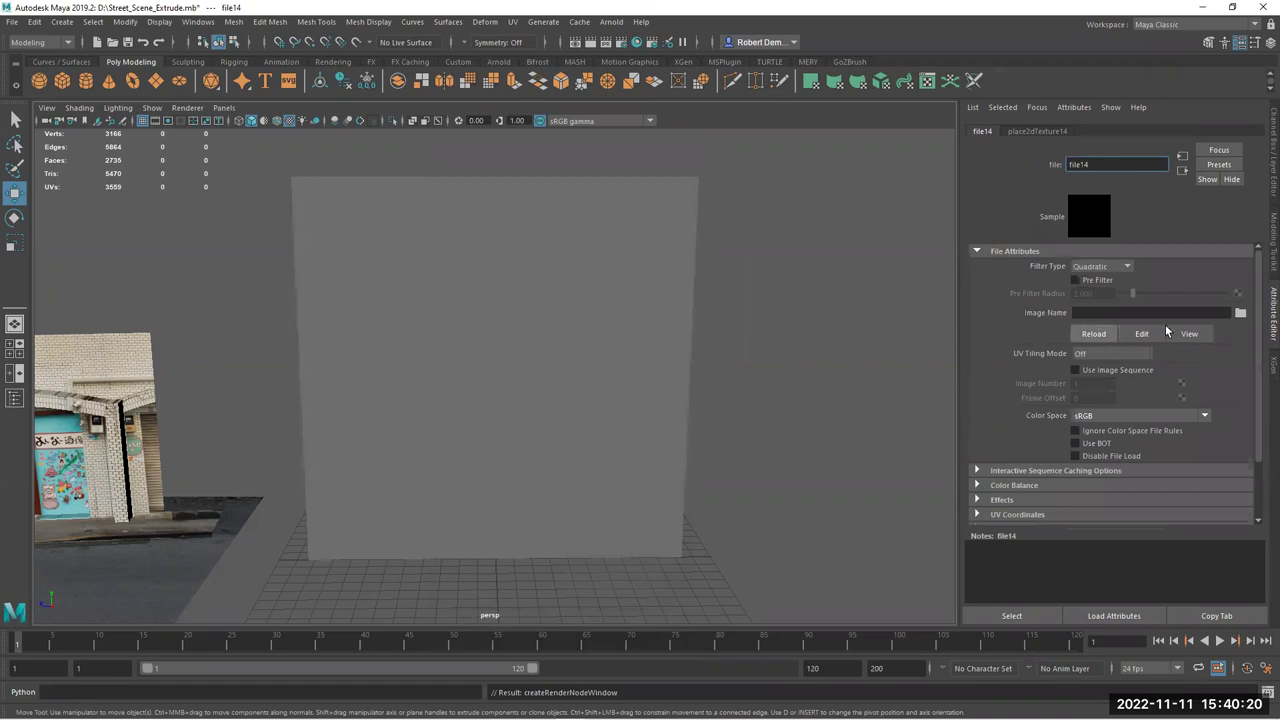
# Browse to the Downloads folder for an image file to load into the Building_16 texture
pyautogui.click(1240, 314)
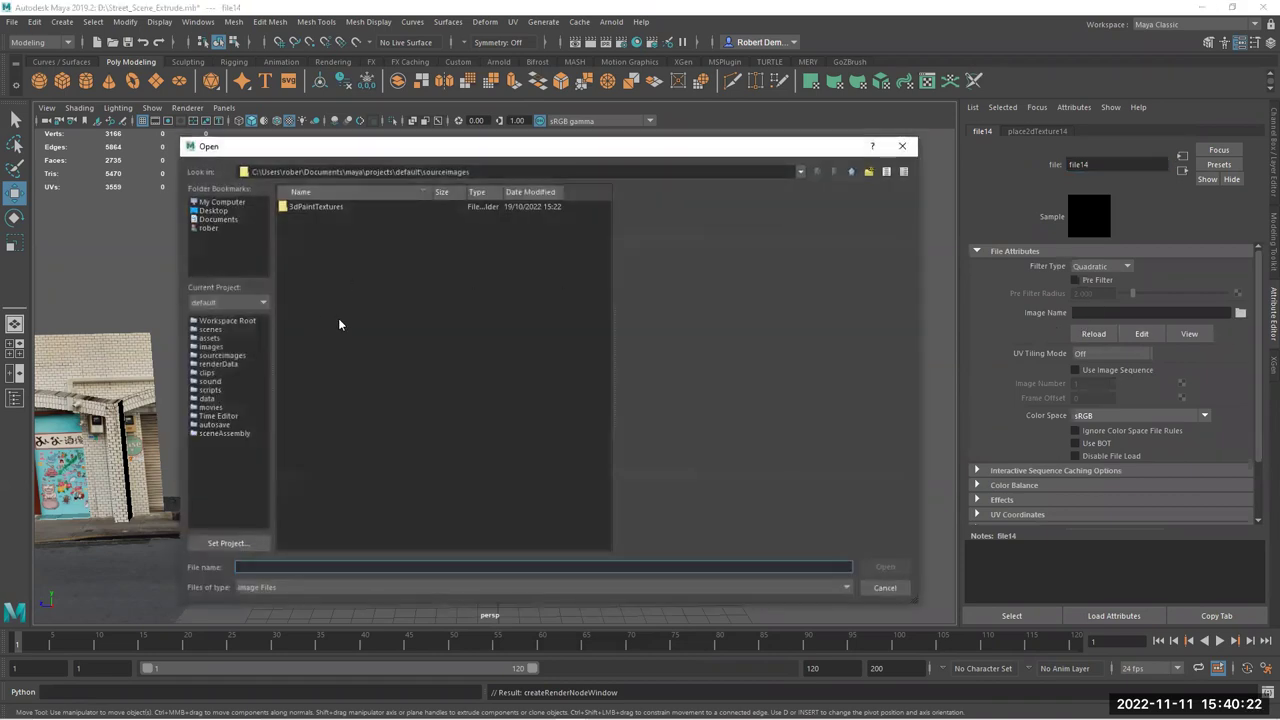
pyautogui.click(208, 229)
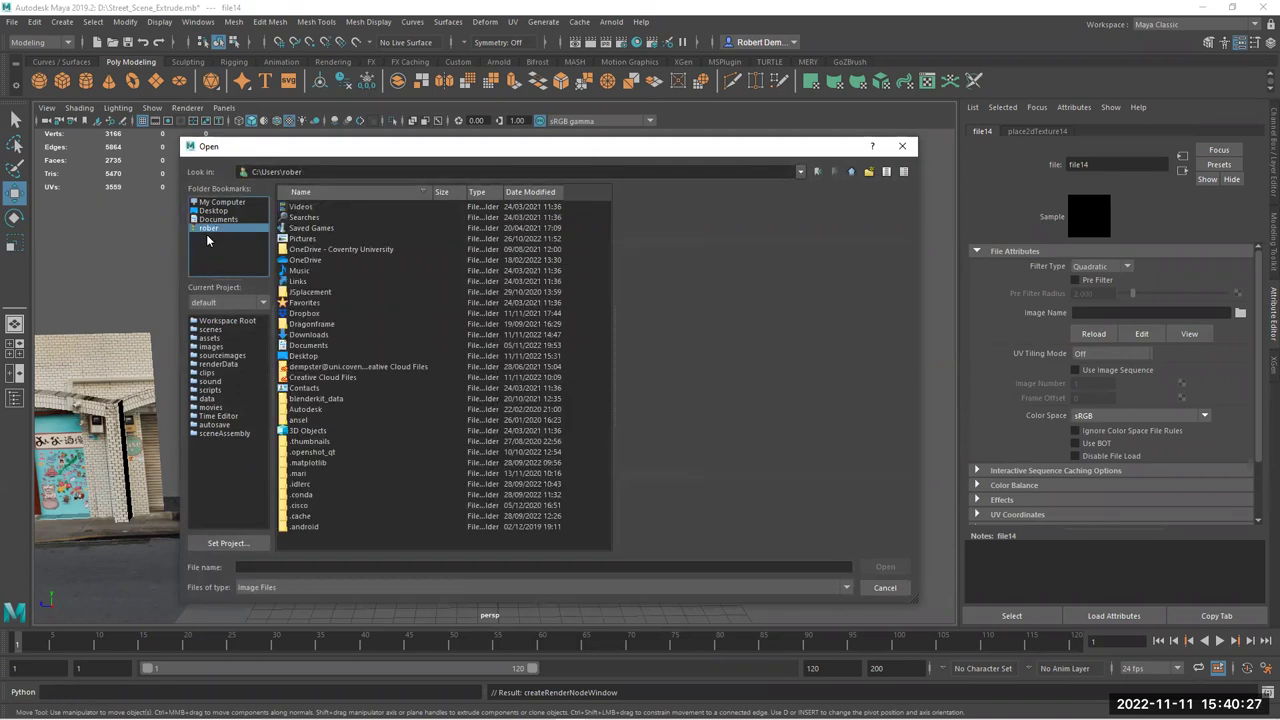
pyautogui.doubleClick(306, 336)
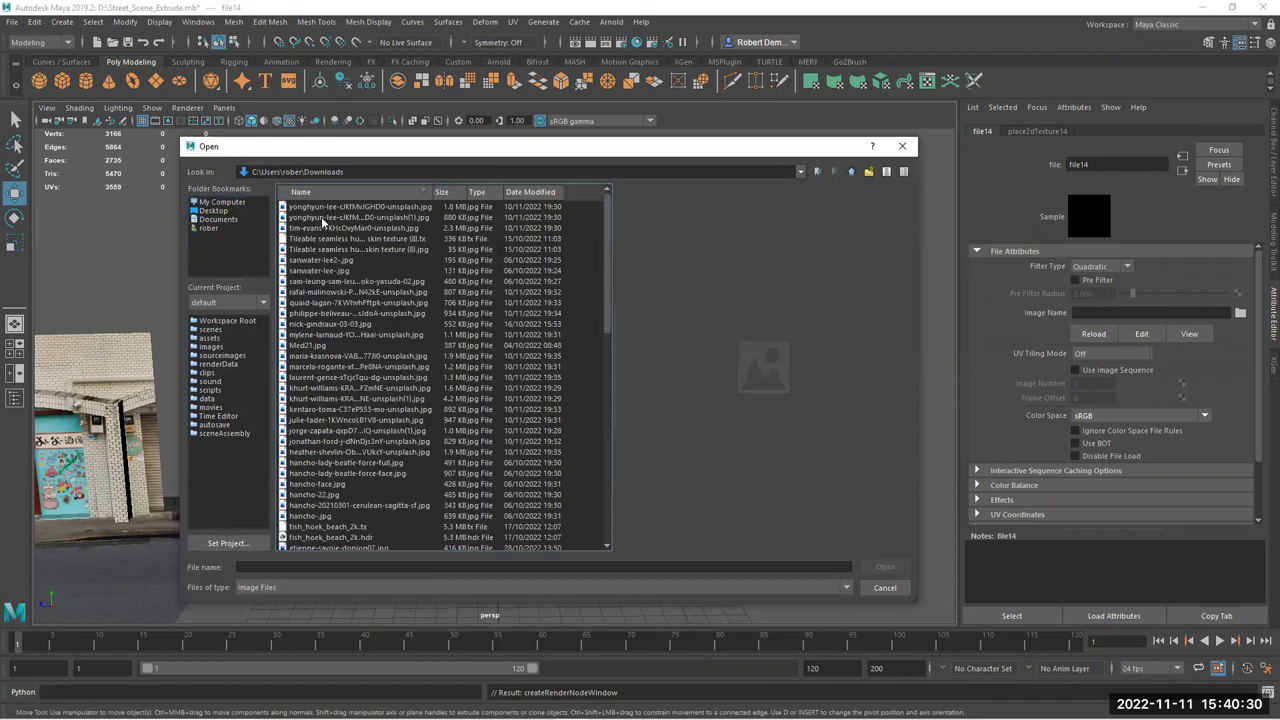
# Preview the downloaded photos and load the Unsplash picture of the brick corner building with the PAÑALES shopfront as the texture
pyautogui.click(318, 240)
pyautogui.click(325, 250)
pyautogui.click(327, 270)
pyautogui.click(331, 282)
pyautogui.click(334, 292)
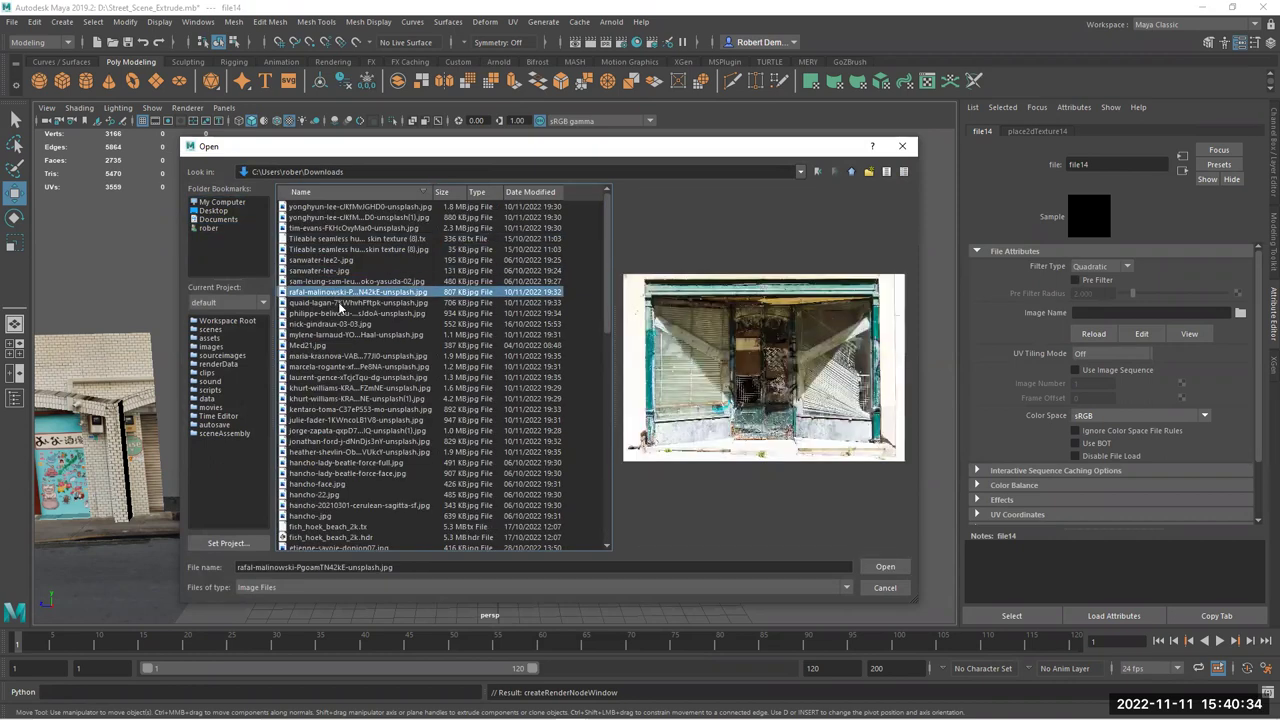
pyautogui.click(340, 303)
pyautogui.click(337, 314)
pyautogui.click(340, 325)
pyautogui.click(343, 345)
pyautogui.click(330, 357)
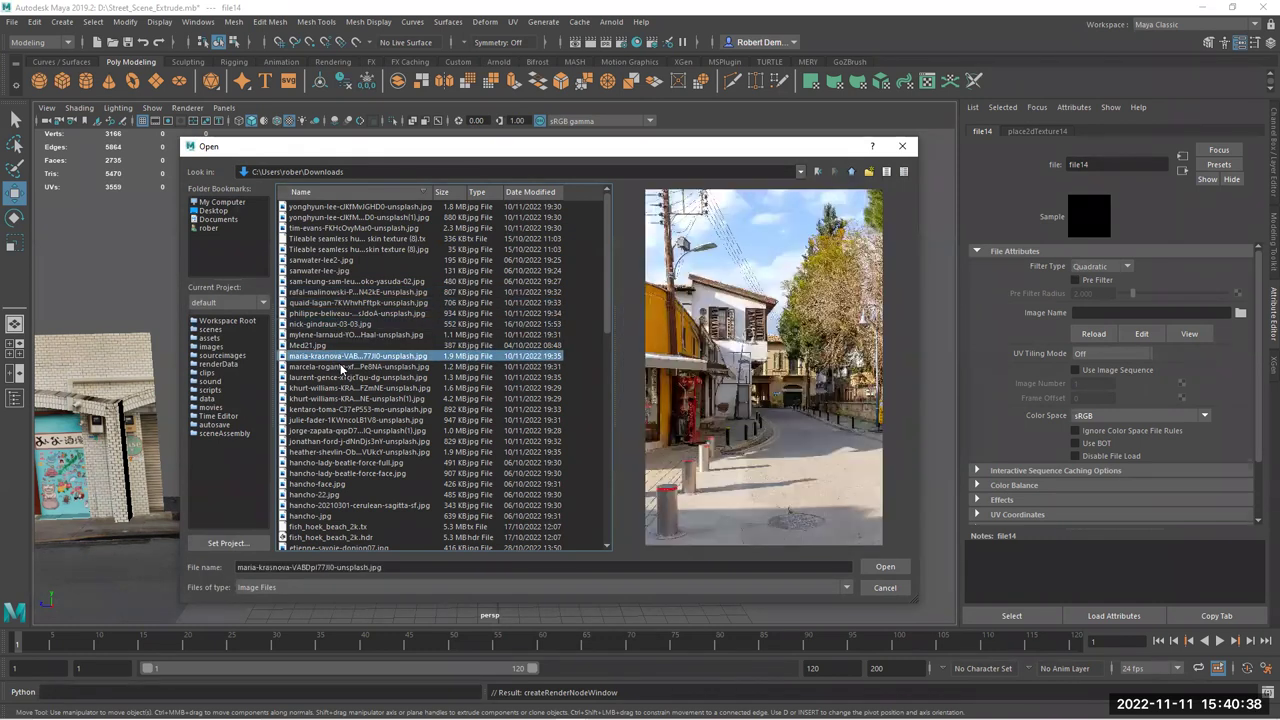
pyautogui.click(341, 368)
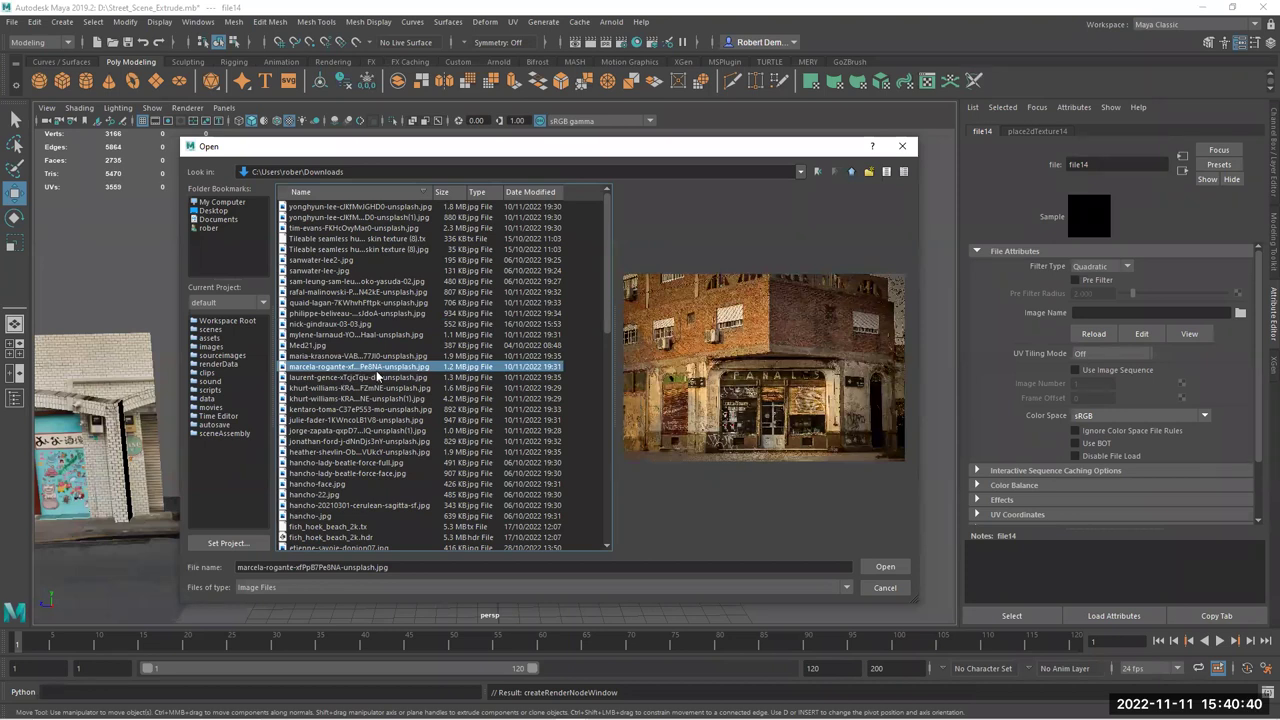
pyautogui.click(885, 567)
# Rotate the textured plane a quarter turn within its own plane so the building photo stands upright
pyautogui.click(466, 262)
pyautogui.press('e')
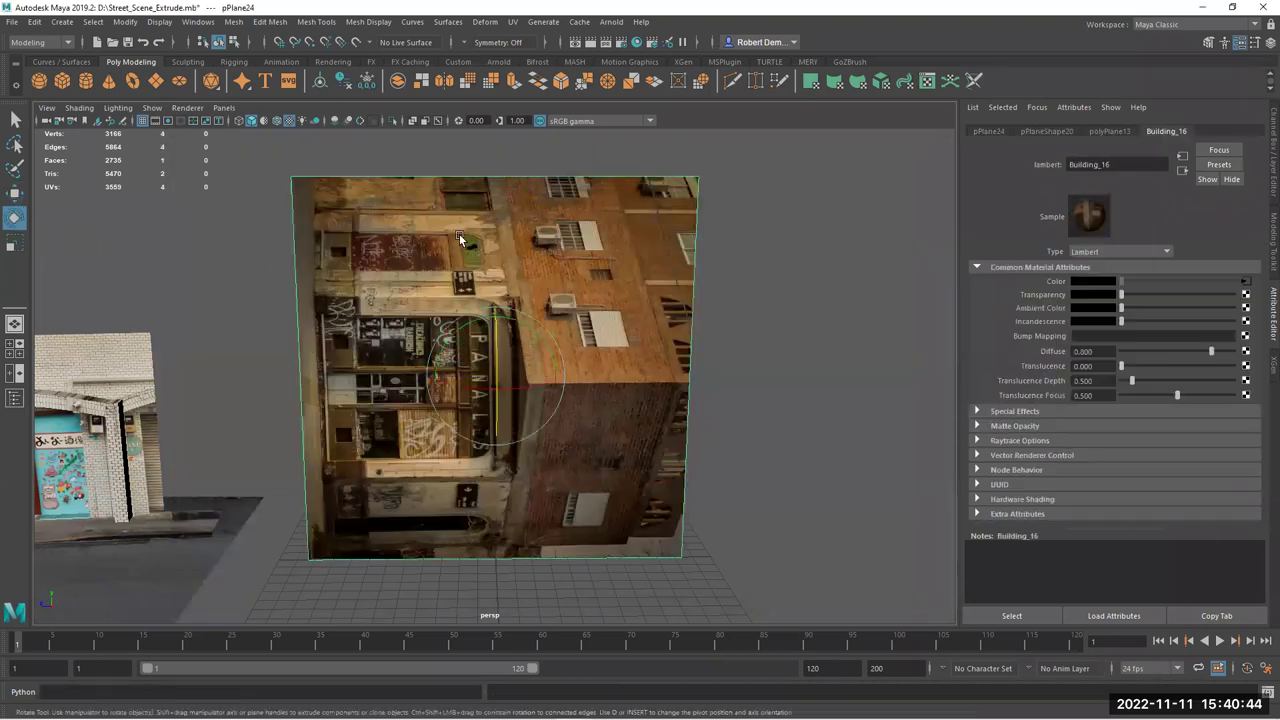
pyautogui.moveTo(508, 325); pyautogui.dragTo(605, 311)
# Scale the plane noticeably wider and slightly taller to match the natural proportions of the building photo
pyautogui.click(15, 242)
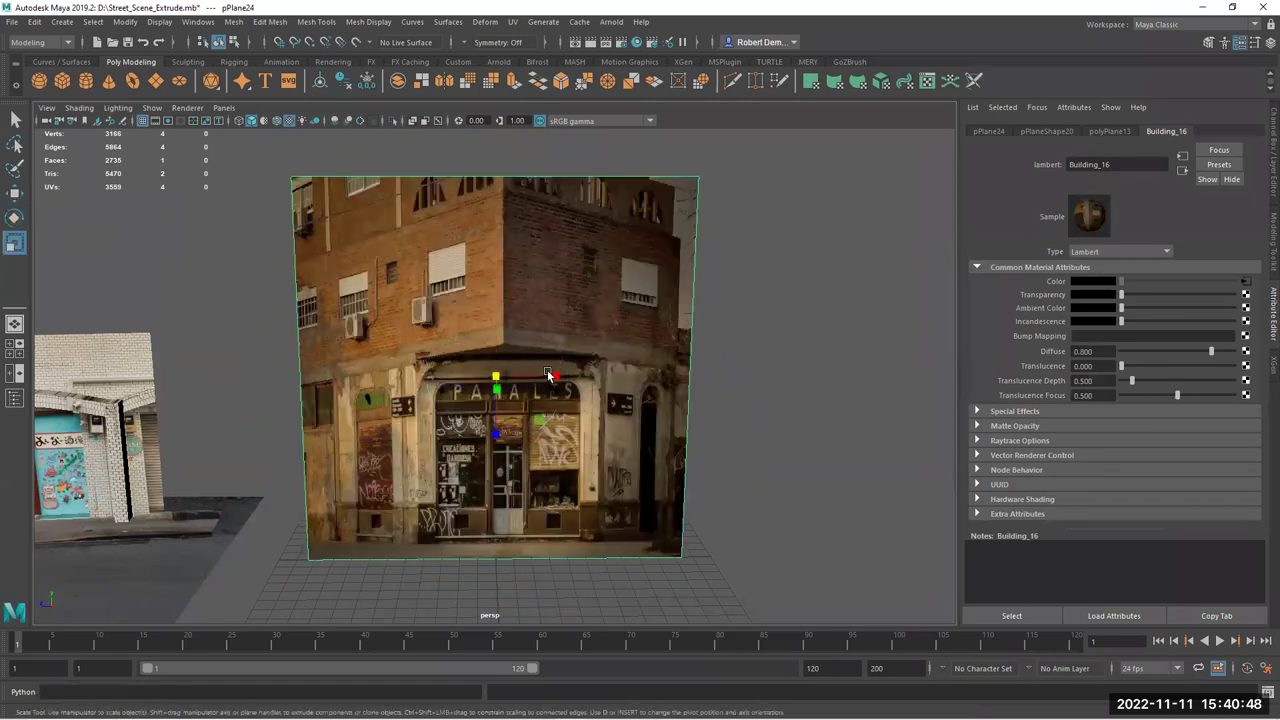
pyautogui.moveTo(546, 376); pyautogui.dragTo(587, 309)
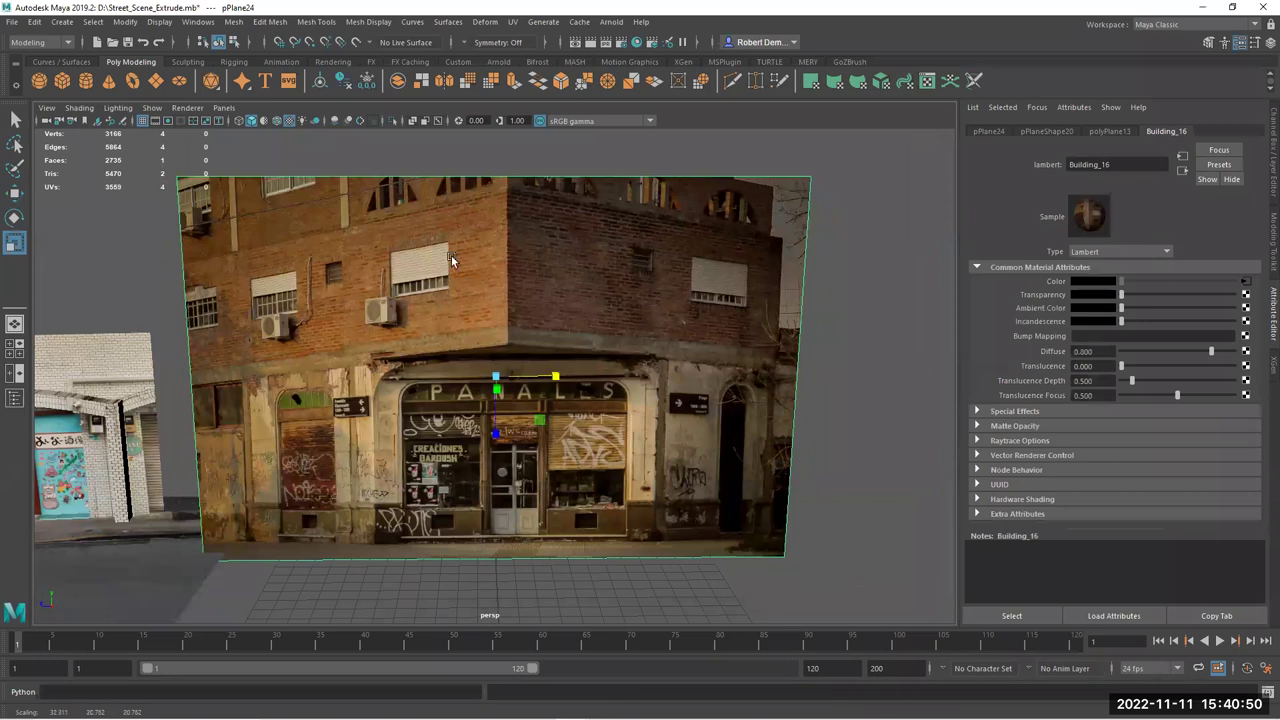
pyautogui.keyDown('alt'); pyautogui.moveTo(170, 345); pyautogui.dragTo(199, 328, button='middle'); pyautogui.keyUp('alt')
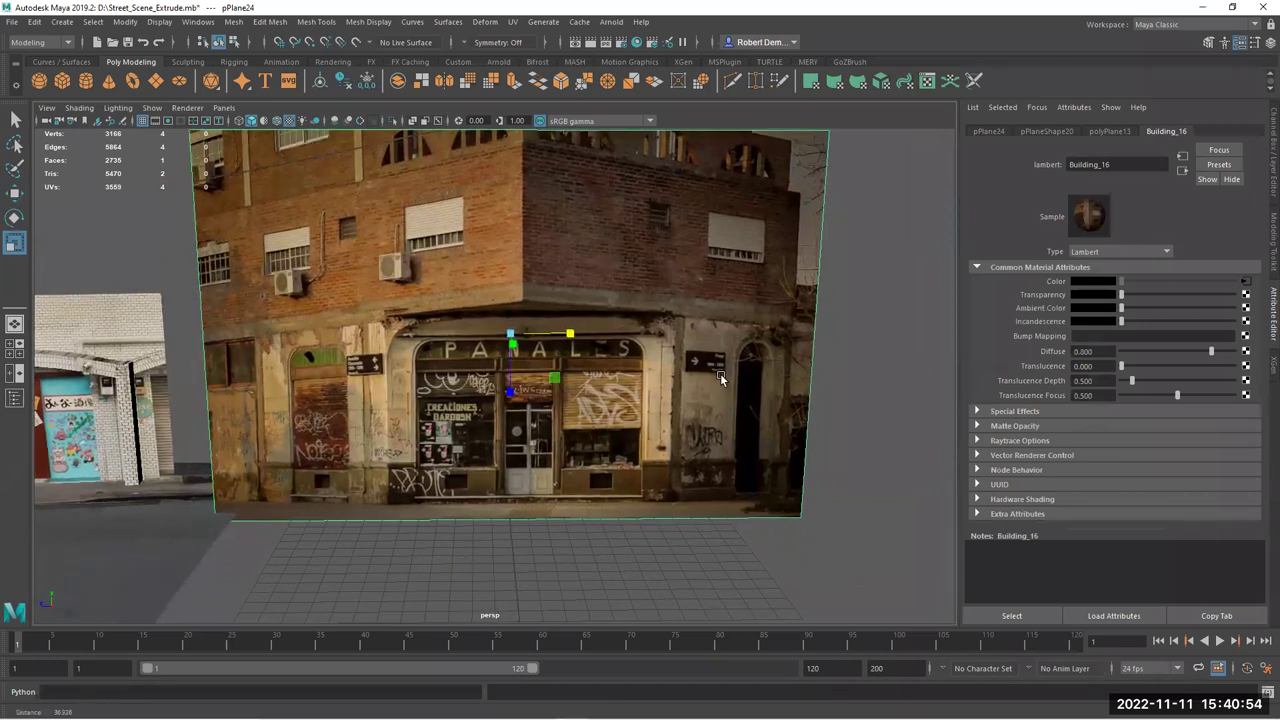
pyautogui.scroll(5, 484, 375)
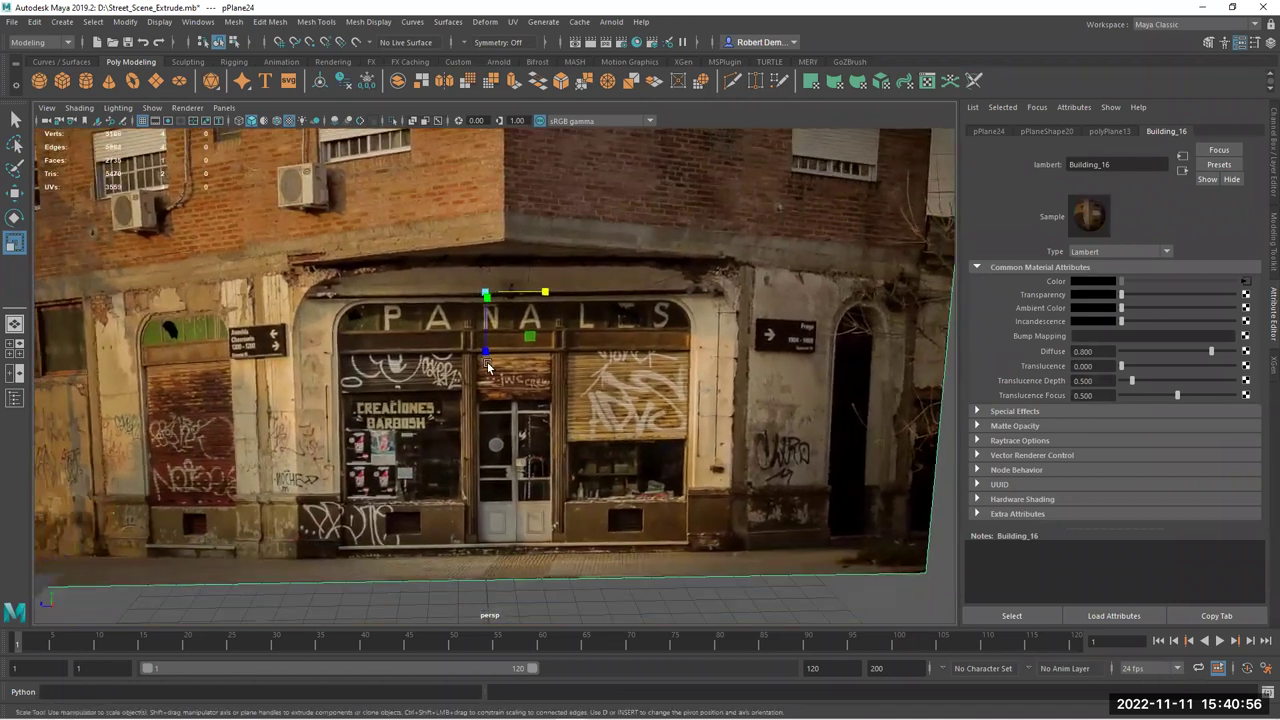
pyautogui.moveTo(486, 341); pyautogui.dragTo(486, 344)
pyautogui.moveTo(509, 292); pyautogui.dragTo(512, 293)
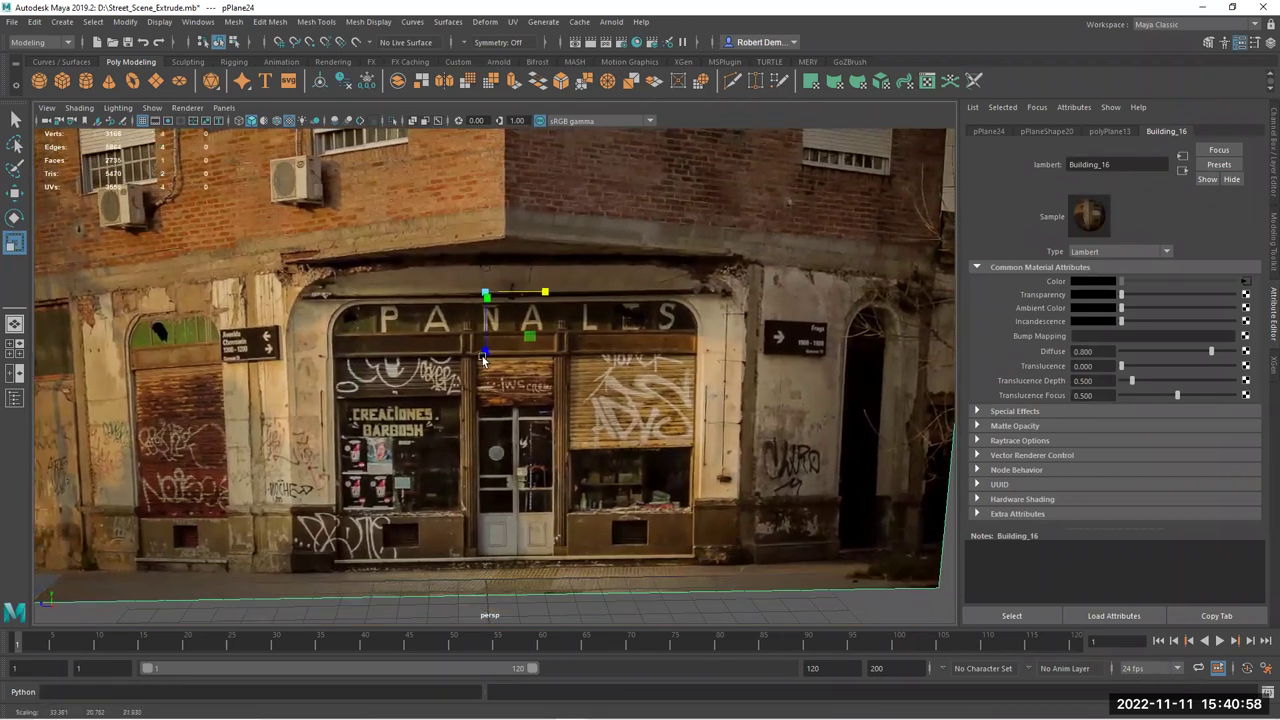
pyautogui.scroll(-4, 483, 360)
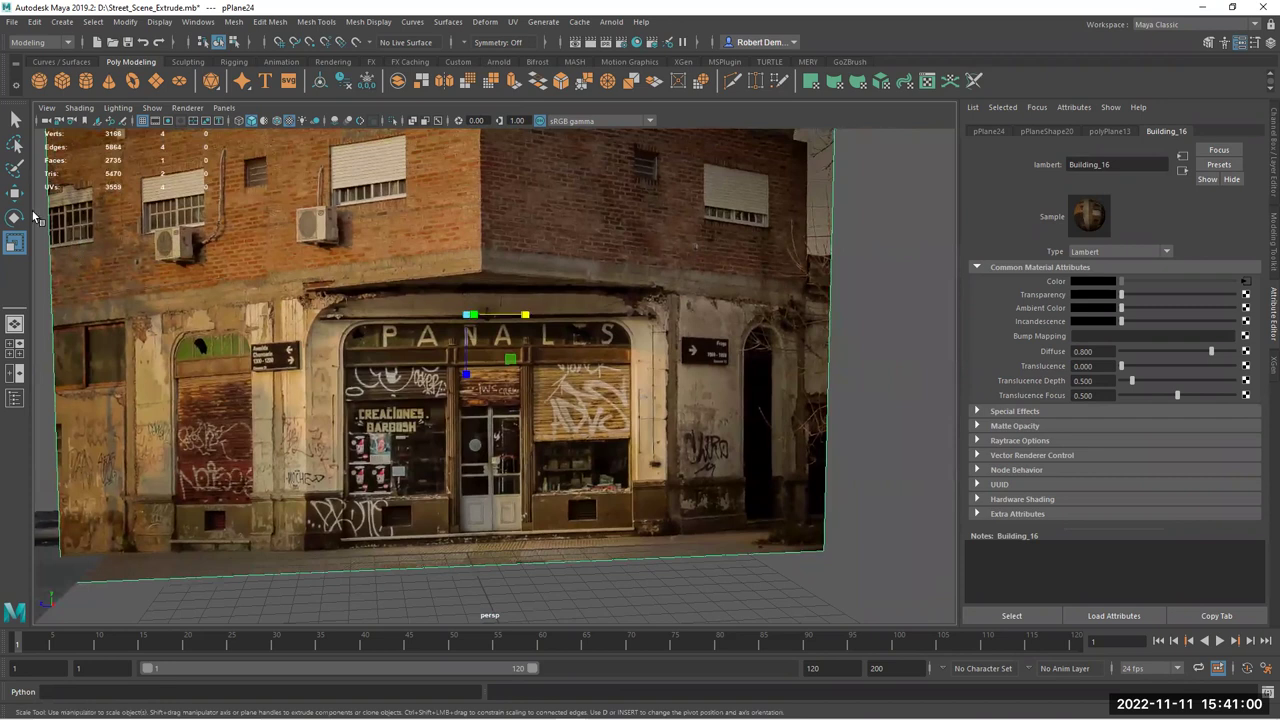
# Raise the scaled plane slightly to bring its lower edge level with the grid, and clear the selection
pyautogui.click(14, 192)
pyautogui.moveTo(463, 265); pyautogui.dragTo(480, 242)
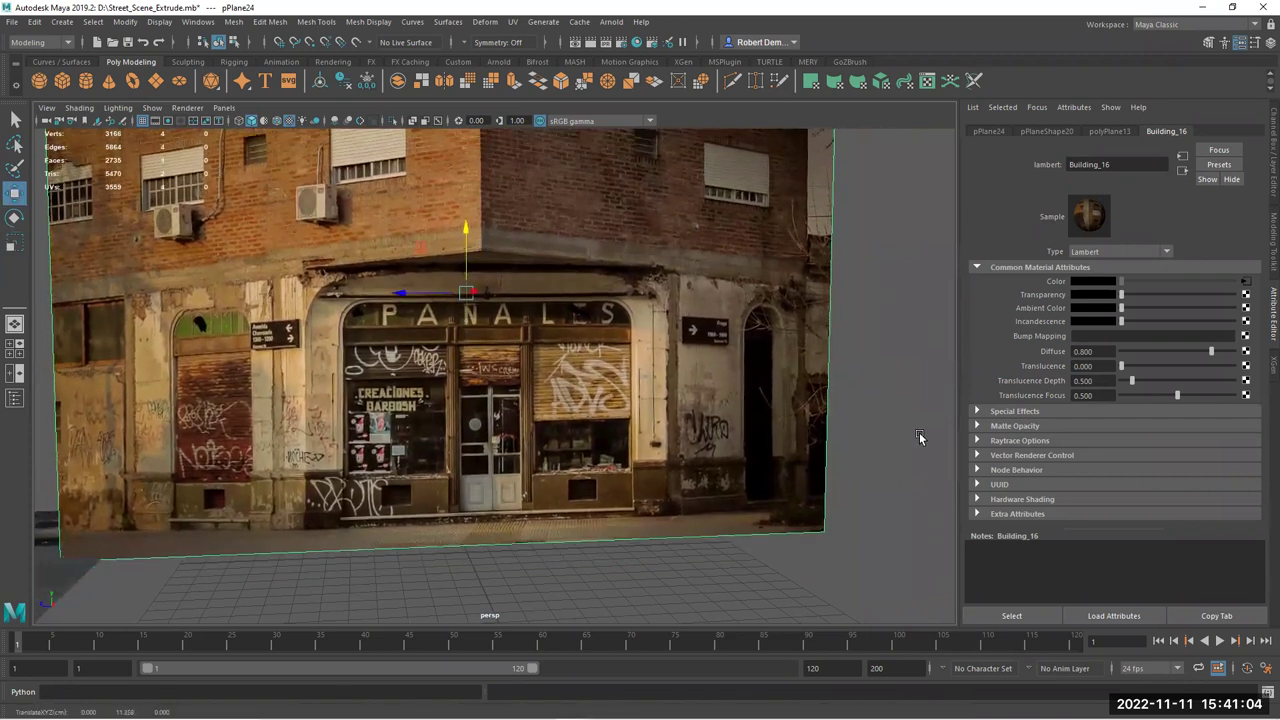
pyautogui.click(921, 435)
# Isolate the finished Build_06 shopfront in the scene and examine its edge cuts, recesses and extruded pavement, then restore the full scene
pyautogui.keyDown('alt'); pyautogui.moveTo(595, 488); pyautogui.dragTo(648, 500); pyautogui.keyUp('alt')
pyautogui.keyDown('alt'); pyautogui.moveTo(270, 487); pyautogui.dragTo(418, 362); pyautogui.keyUp('alt')
pyautogui.click(418, 362)
pyautogui.hotkey('ctrl', '1')
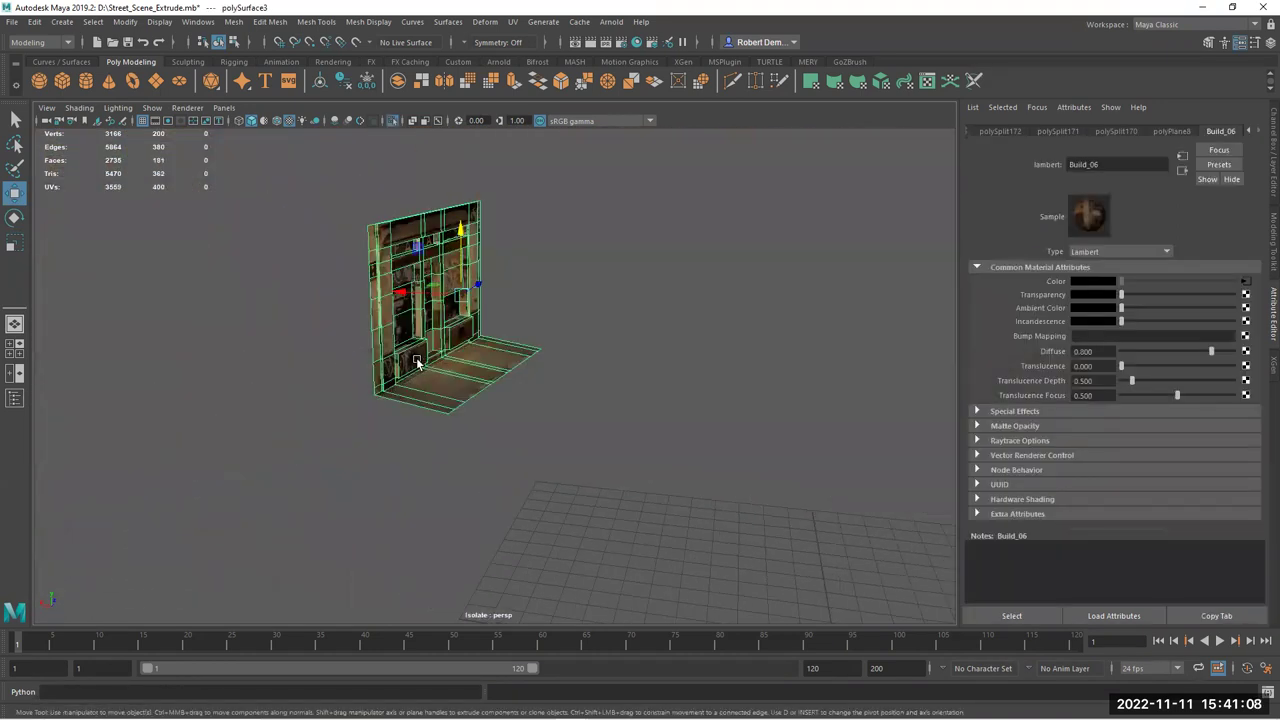
pyautogui.click(521, 377)
pyautogui.scroll(5, 408, 345)
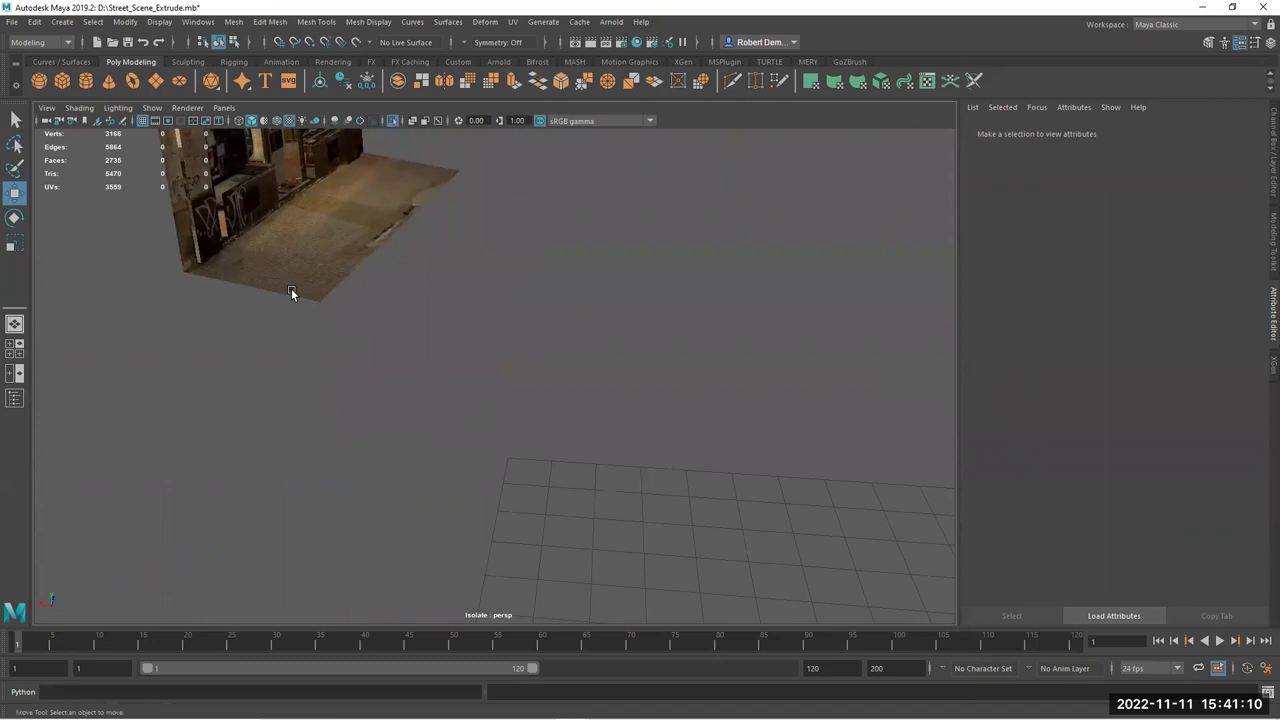
pyautogui.keyDown('alt'); pyautogui.moveTo(408, 463); pyautogui.dragTo(263, 492); pyautogui.keyUp('alt')
pyautogui.click(294, 236)
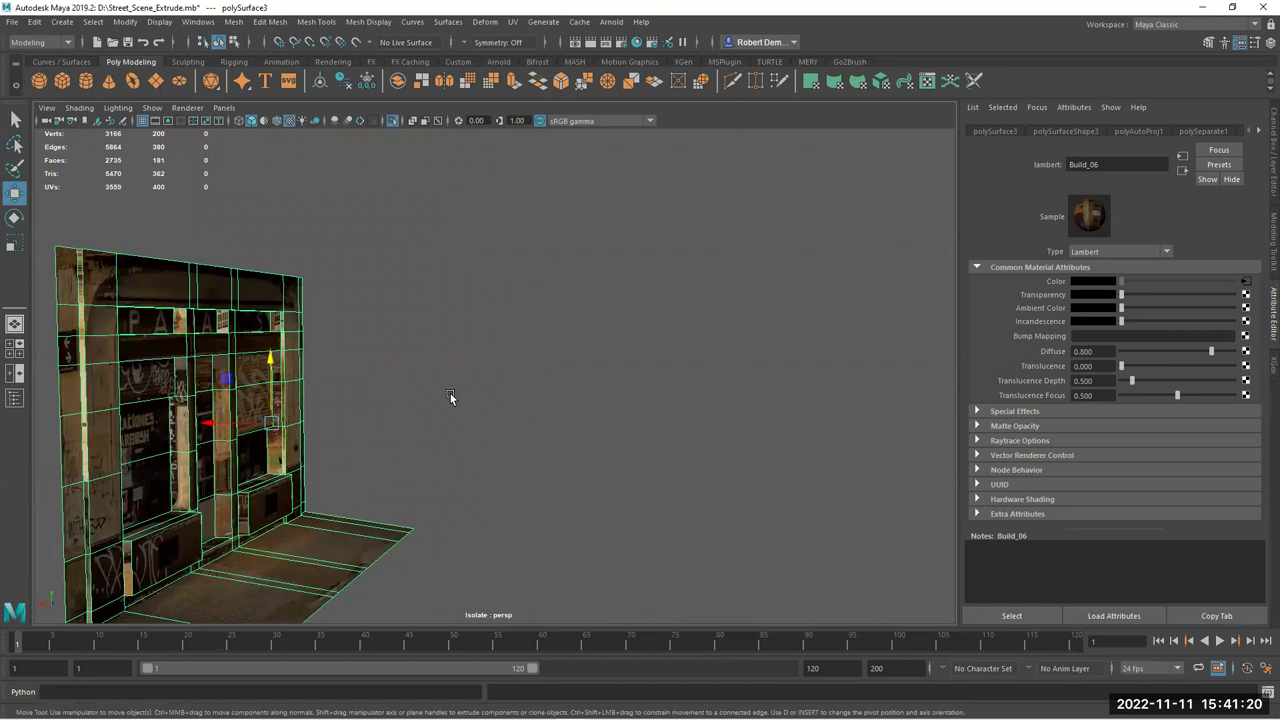
pyautogui.keyDown('alt'); pyautogui.moveTo(444, 406); pyautogui.dragTo(303, 347); pyautogui.keyUp('alt')
pyautogui.keyDown('alt'); pyautogui.moveTo(303, 349); pyautogui.dragTo(258, 340, button='right'); pyautogui.keyUp('alt')
pyautogui.keyDown('alt'); pyautogui.moveTo(430, 338); pyautogui.dragTo(285, 337, button='right'); pyautogui.keyUp('alt')
pyautogui.hotkey('ctrl', '1')
pyautogui.keyDown('alt'); pyautogui.moveTo(436, 339); pyautogui.dragTo(459, 324); pyautogui.keyUp('alt')
# Cut a full-height vertical edge loop into the Building_16 plane with Multi-Cut, along the right side of the PAÑALES shopfront
pyautogui.click(499, 391)
pyautogui.keyDown('alt'); pyautogui.moveTo(499, 391); pyautogui.dragTo(540, 471, button='right'); pyautogui.keyUp('alt')
pyautogui.keyDown('alt'); pyautogui.moveTo(540, 471); pyautogui.dragTo(407, 445); pyautogui.keyUp('alt')
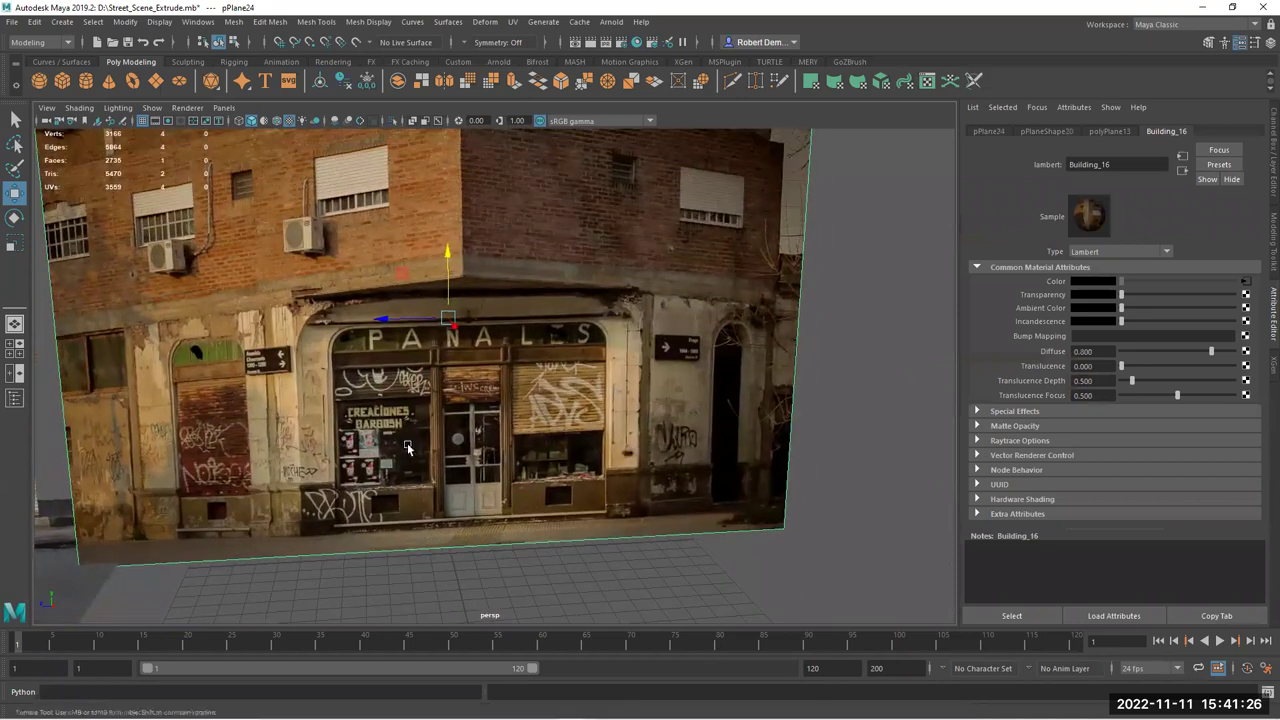
pyautogui.keyDown('alt'); pyautogui.moveTo(407, 446); pyautogui.dragTo(430, 477, button='middle'); pyautogui.keyUp('alt')
pyautogui.keyDown('alt'); pyautogui.moveTo(430, 477); pyautogui.dragTo(425, 453); pyautogui.keyUp('alt')
pyautogui.keyDown('alt'); pyautogui.moveTo(425, 453); pyautogui.dragTo(459, 467, button='middle'); pyautogui.keyUp('alt')
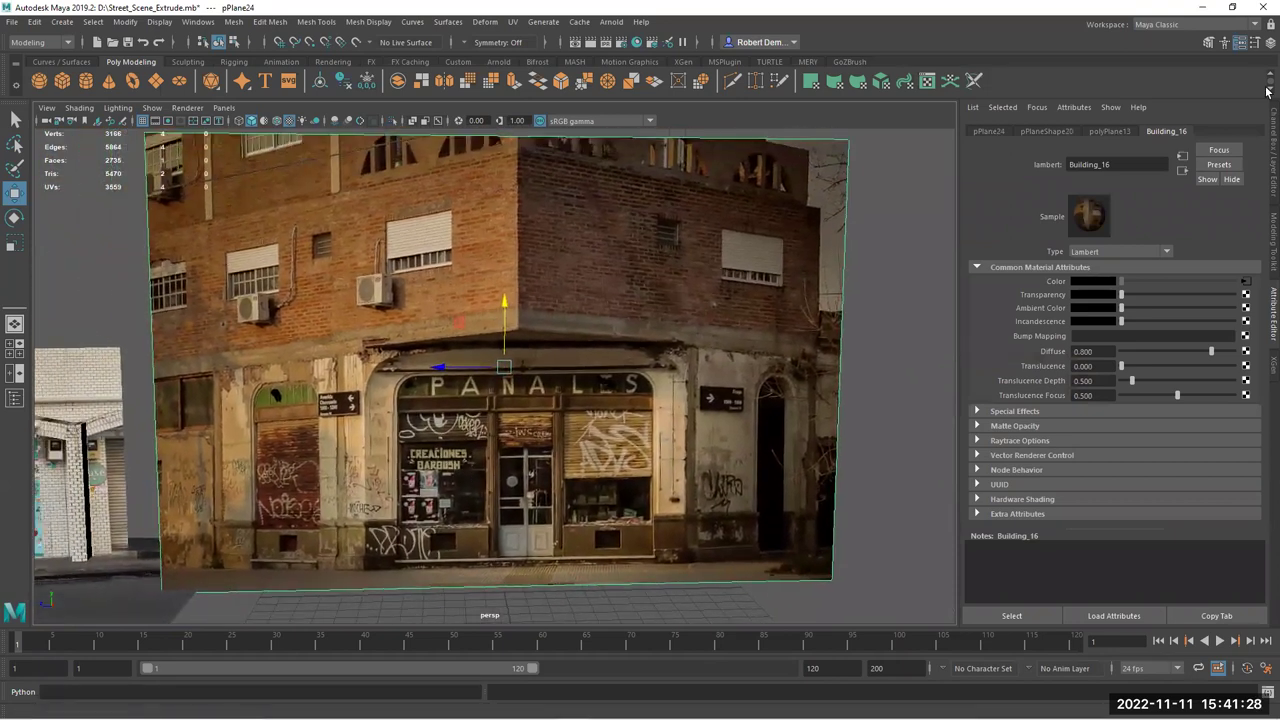
pyautogui.click(1272, 240)
pyautogui.click(1145, 499)
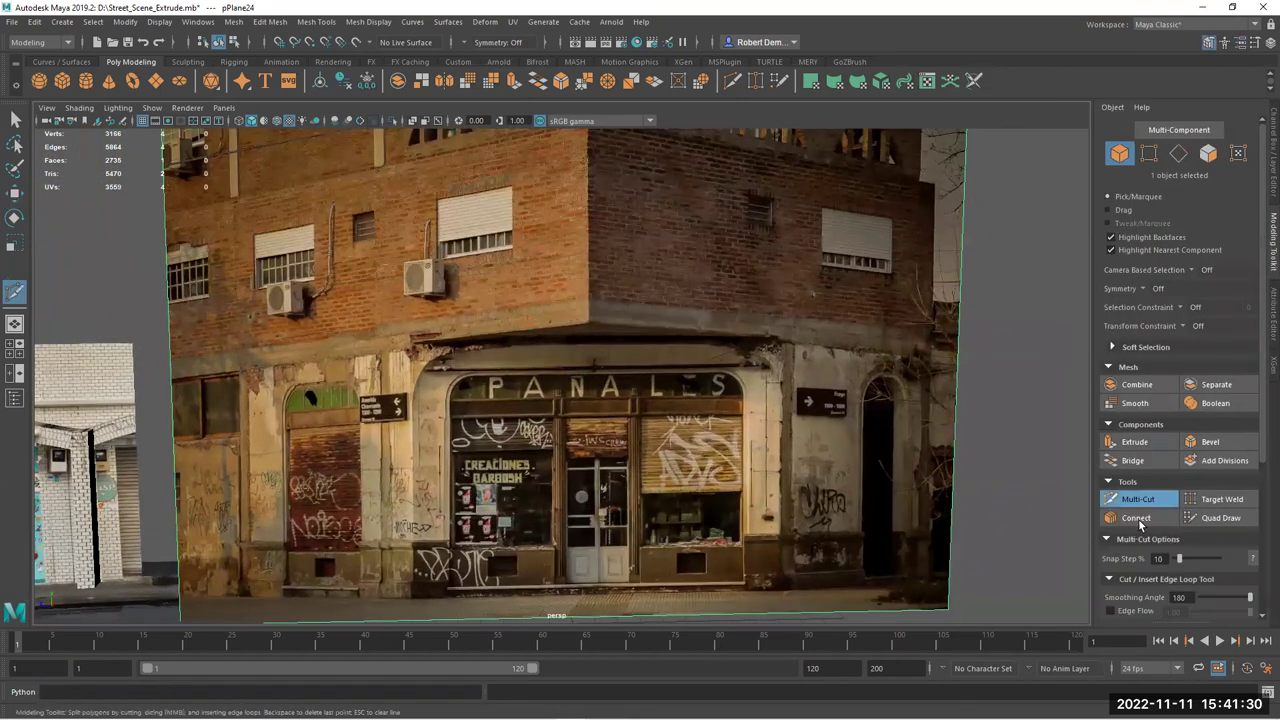
pyautogui.keyDown('alt'); pyautogui.moveTo(780, 511); pyautogui.dragTo(801, 525, button='middle'); pyautogui.keyUp('alt')
pyautogui.keyDown('alt'); pyautogui.moveTo(645, 440); pyautogui.dragTo(634, 411); pyautogui.keyUp('alt')
pyautogui.keyDown('alt'); pyautogui.moveTo(634, 411); pyautogui.dragTo(619, 385, button='middle'); pyautogui.keyUp('alt')
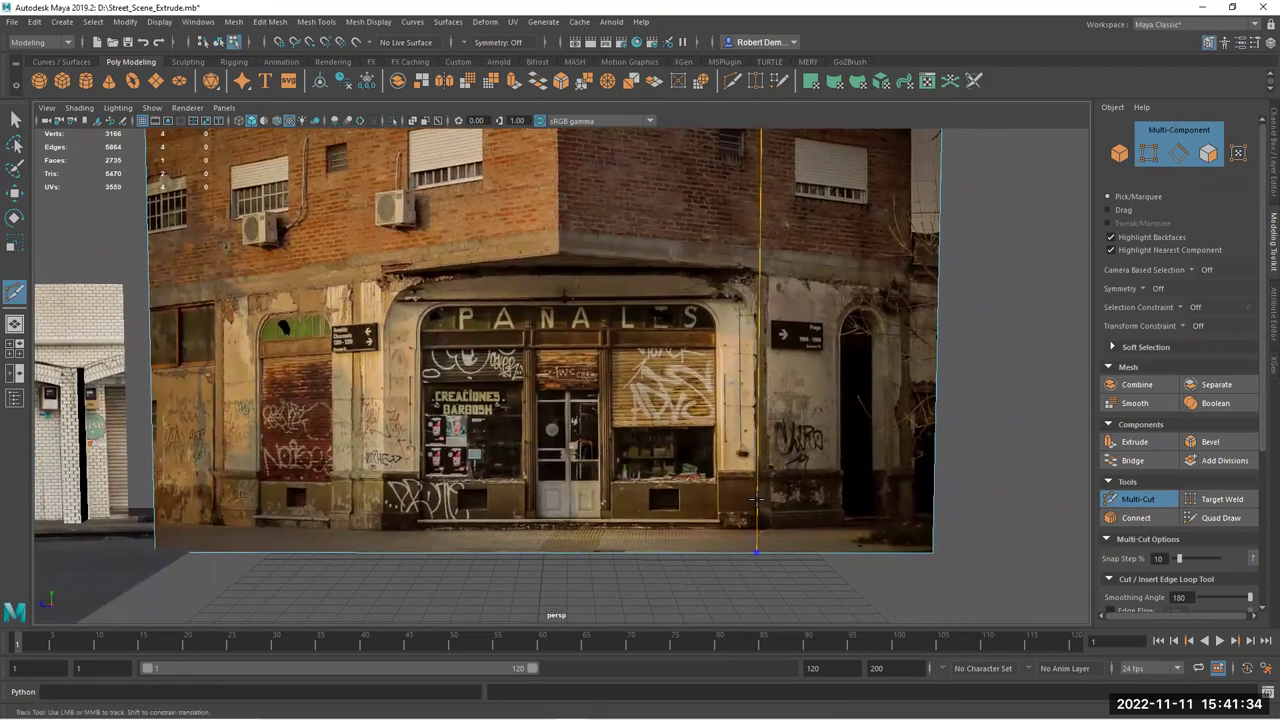
pyautogui.keyDown('ctrl'); pyautogui.click(757, 497); pyautogui.keyUp('ctrl')
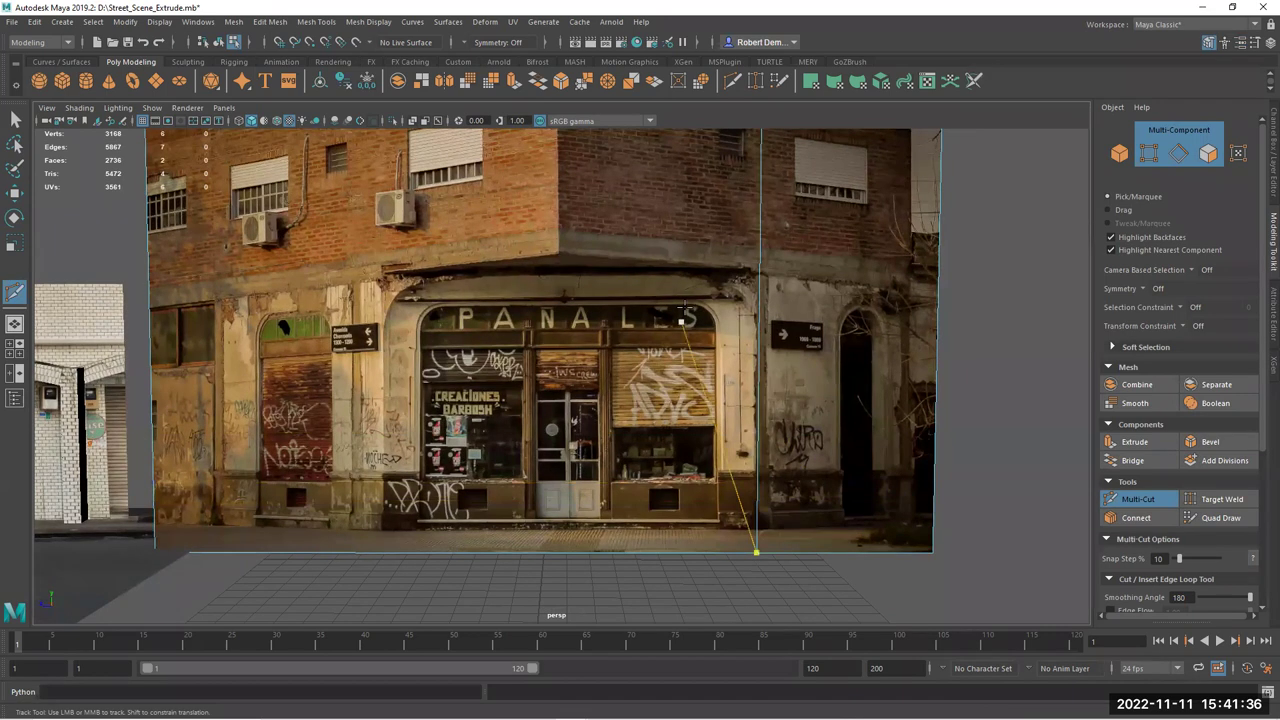
# Cut a horizontal edge loop just above the shopfront and a vertical edge loop along its left side
pyautogui.keyDown('ctrl'); pyautogui.click(664, 265); pyautogui.keyUp('ctrl')
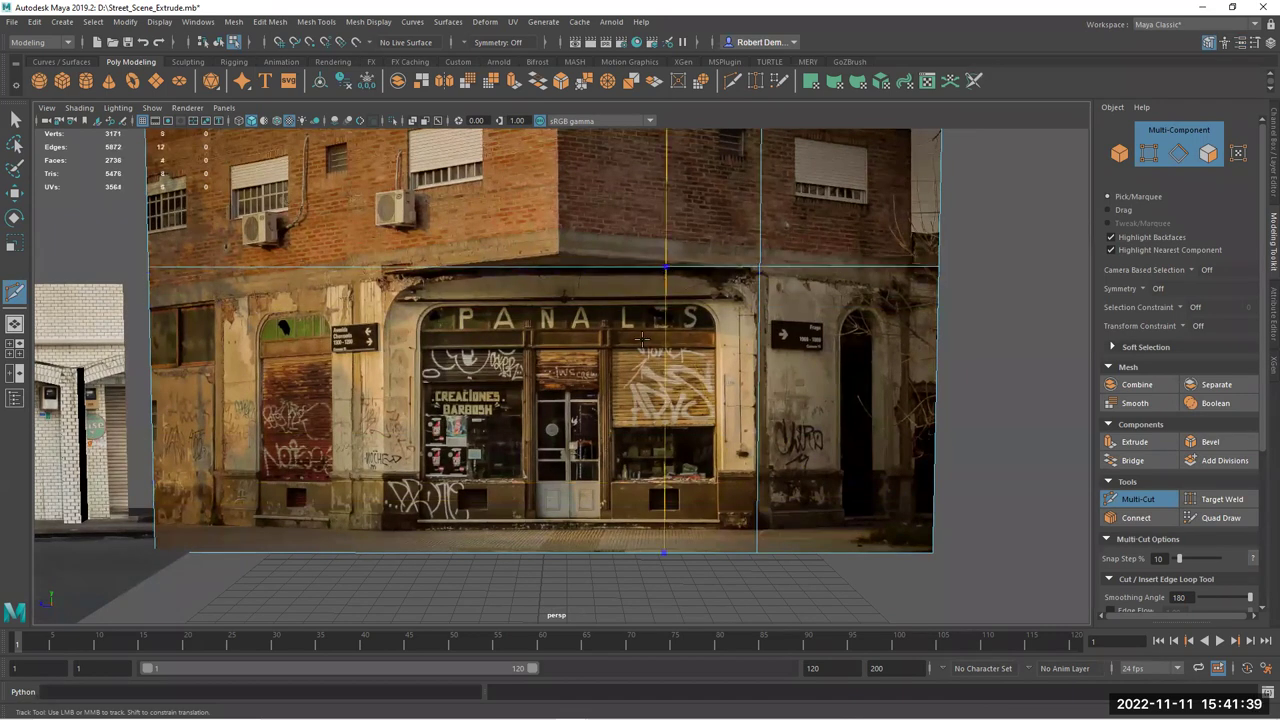
pyautogui.keyDown('ctrl'); pyautogui.click(381, 450); pyautogui.keyUp('ctrl')
pyautogui.keyDown('alt'); pyautogui.moveTo(680, 646); pyautogui.dragTo(596, 617, button='right'); pyautogui.keyUp('alt')
pyautogui.keyDown('alt'); pyautogui.moveTo(596, 617); pyautogui.dragTo(588, 657, button='middle'); pyautogui.keyUp('alt')
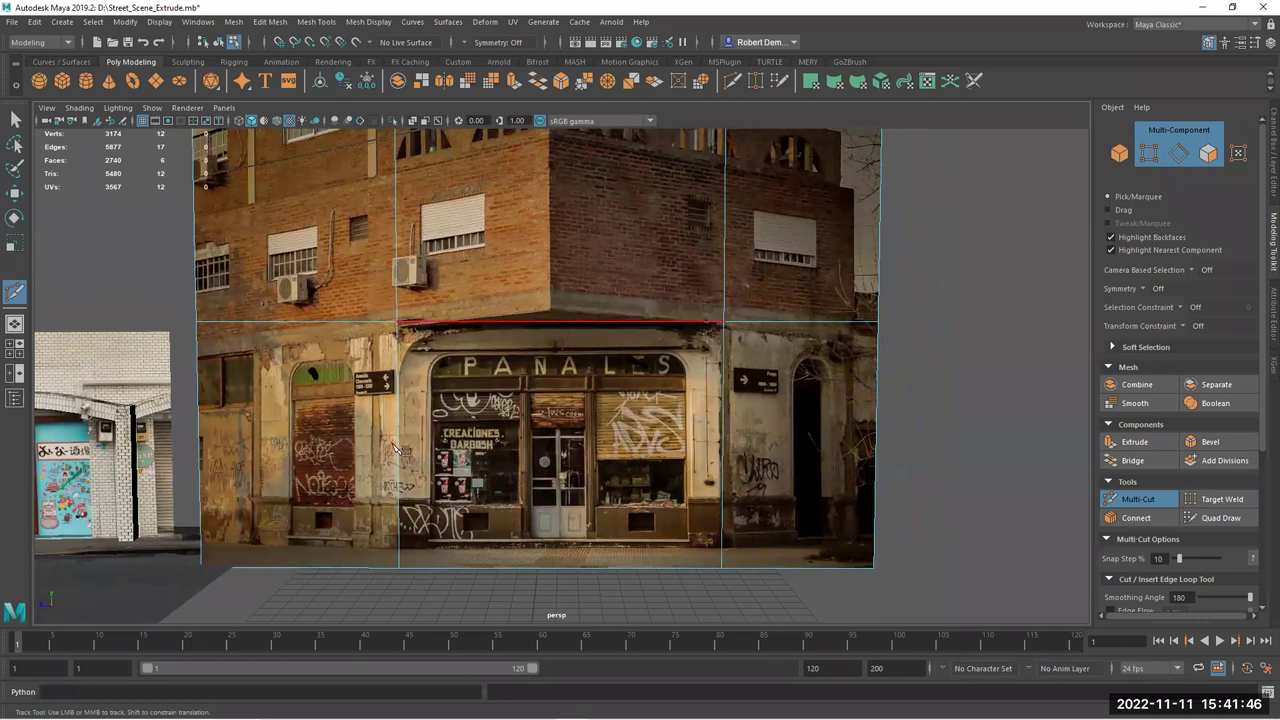
# Delete the three upper faces and the two outer lower faces of the plane, keeping only the central PAÑALES shopfront face
pyautogui.keyDown('alt'); pyautogui.moveTo(352, 520); pyautogui.dragTo(308, 562, button='right'); pyautogui.keyUp('alt')
pyautogui.keyDown('alt'); pyautogui.moveTo(308, 562); pyautogui.dragTo(447, 508, button='middle'); pyautogui.keyUp('alt')
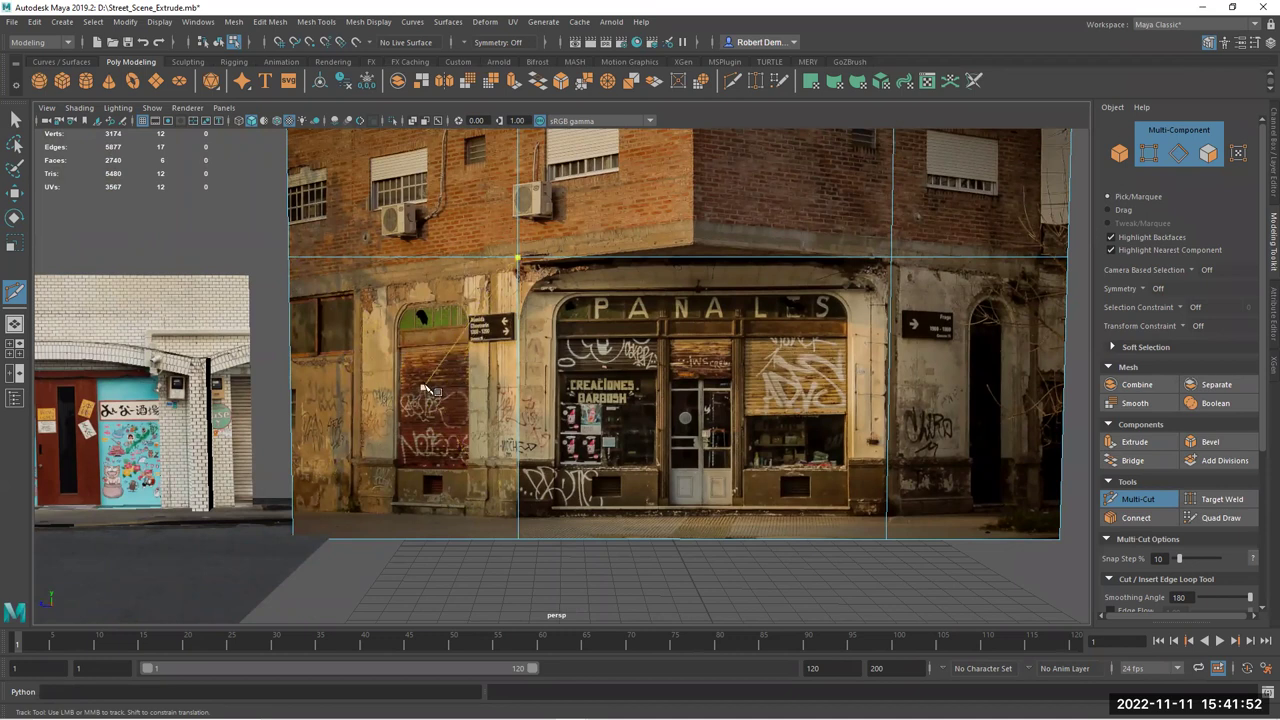
pyautogui.scroll(-3, 710, 352)
pyautogui.keyDown('alt'); pyautogui.moveTo(698, 350); pyautogui.dragTo(636, 417, button='middle'); pyautogui.keyUp('alt')
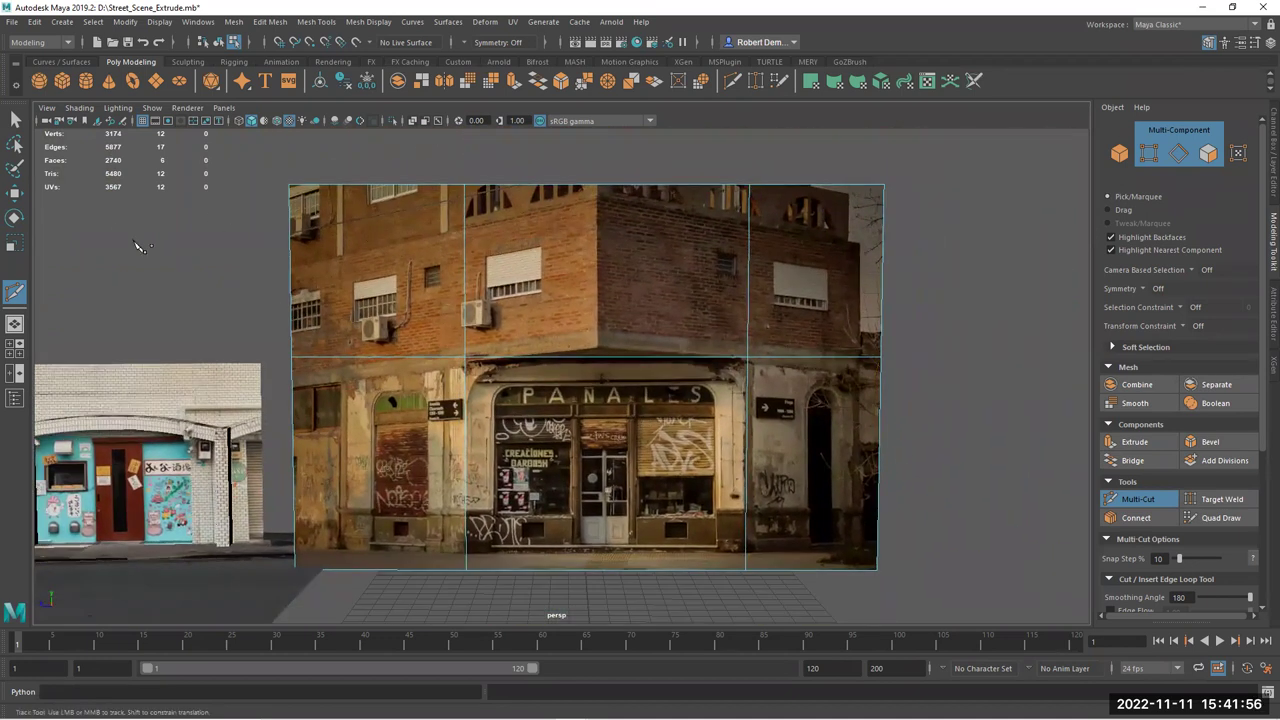
pyautogui.click(15, 193)
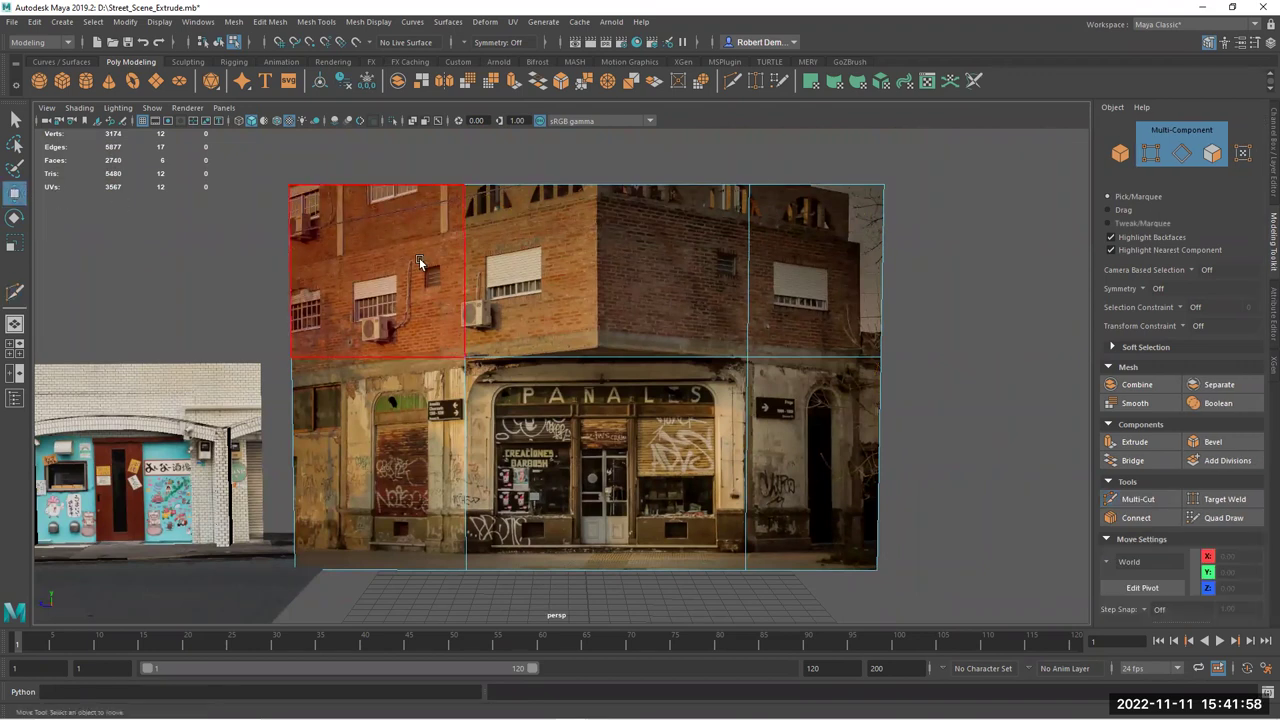
pyautogui.moveTo(464, 262); pyautogui.dragTo(484, 290, button='right')
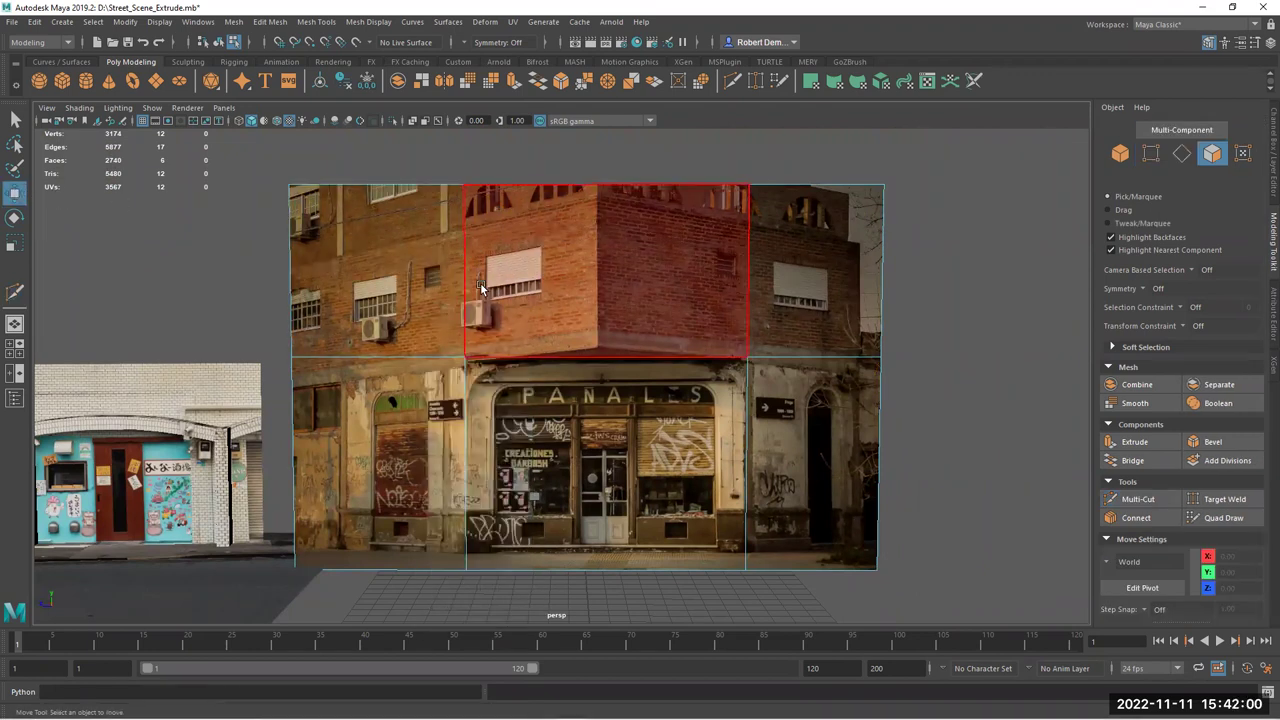
pyautogui.moveTo(230, 193); pyautogui.dragTo(828, 608)
pyautogui.press('Delete')
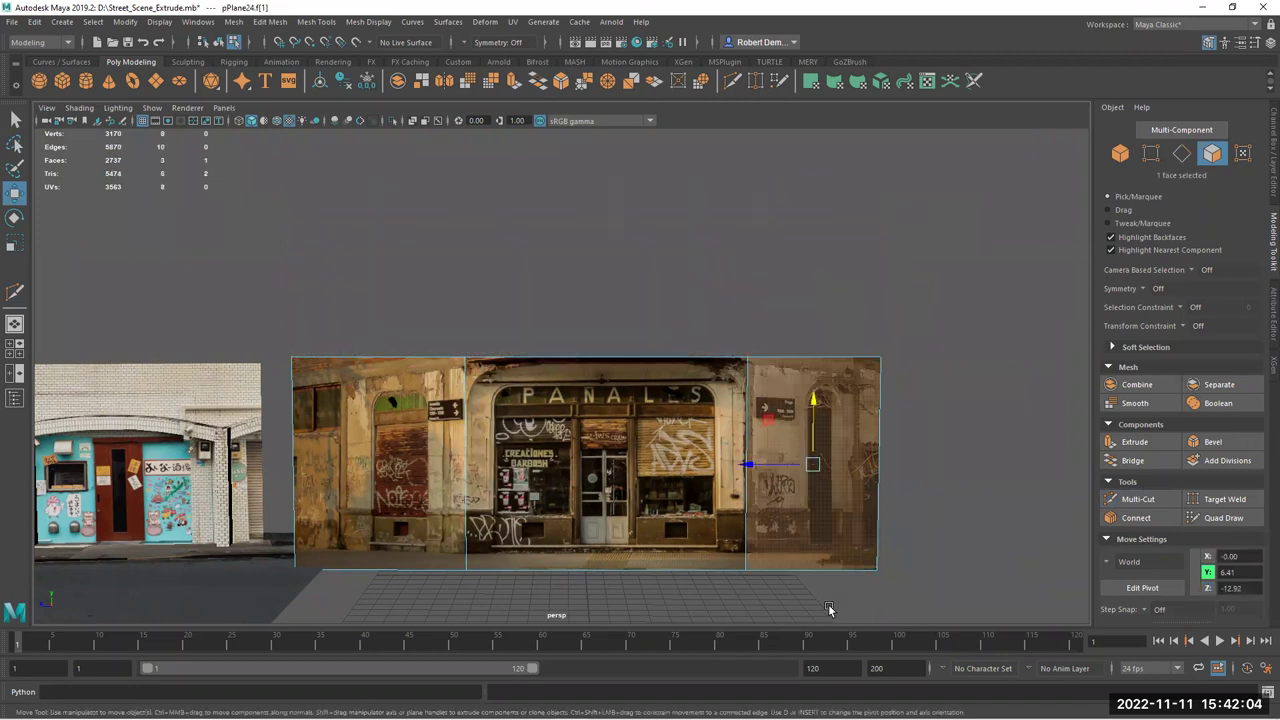
pyautogui.press('Delete')
pyautogui.moveTo(300, 236); pyautogui.dragTo(408, 626)
pyautogui.press('Delete')
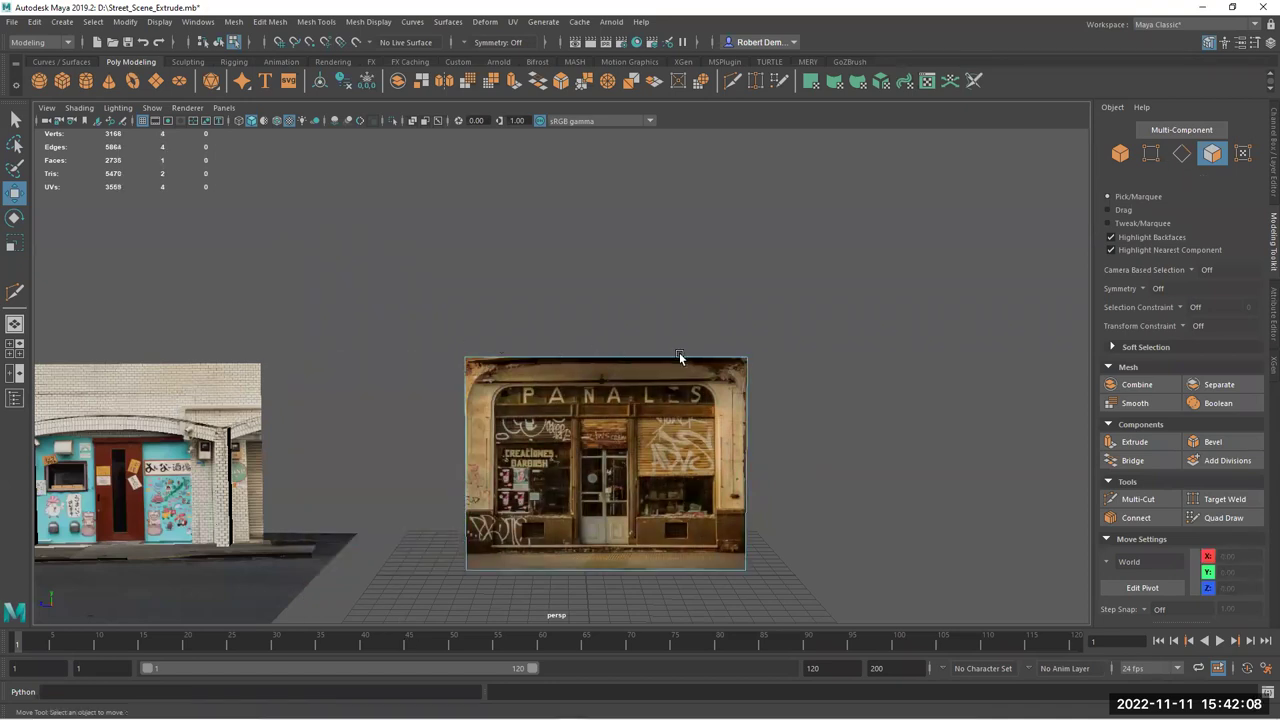
# Insert seven vertical edge loops in the shopfront with Multi-Cut, along the window and door-frame sides and near the right outer edge
pyautogui.scroll(8, 679, 352)
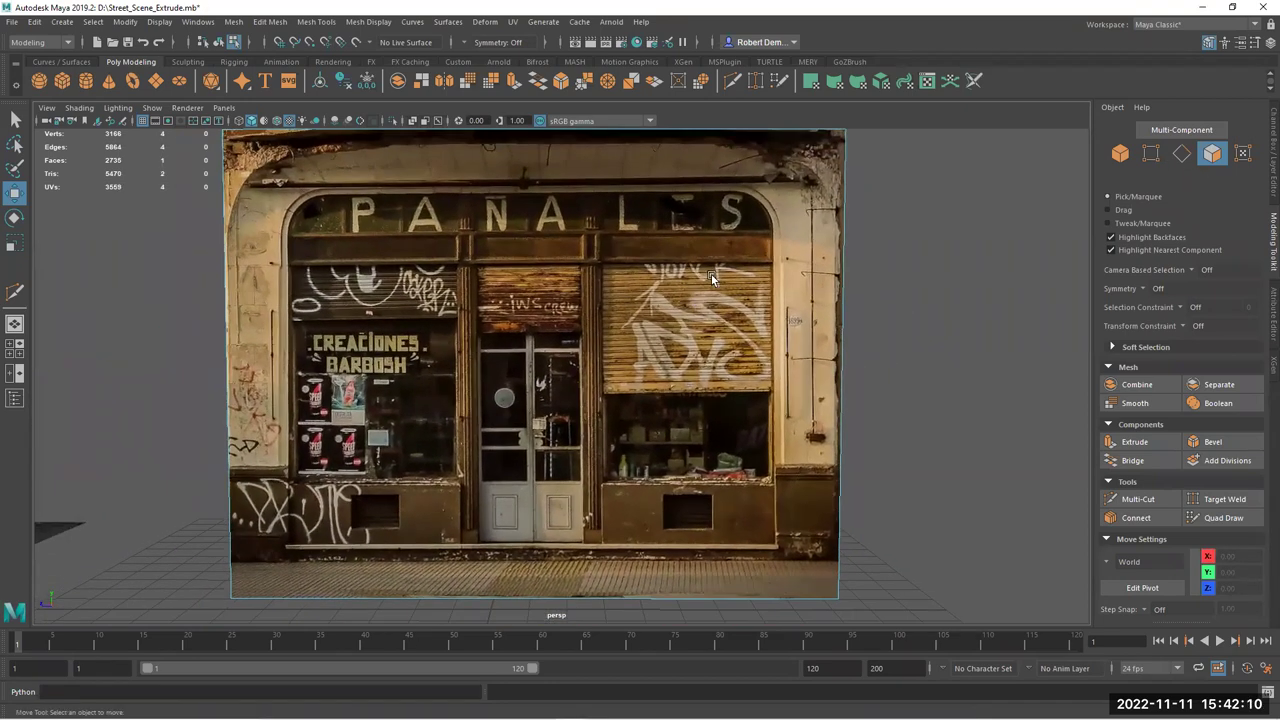
pyautogui.click(1140, 499)
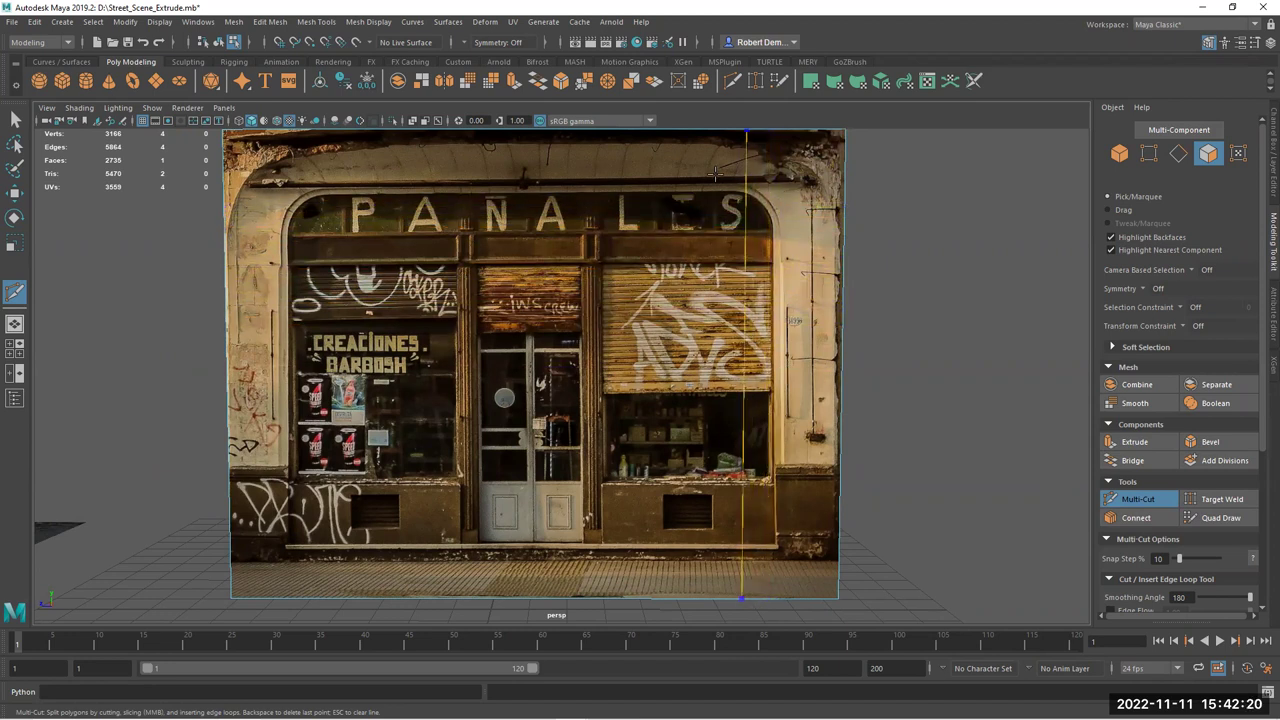
pyautogui.keyDown('ctrl'); pyautogui.click(283, 174); pyautogui.keyUp('ctrl')
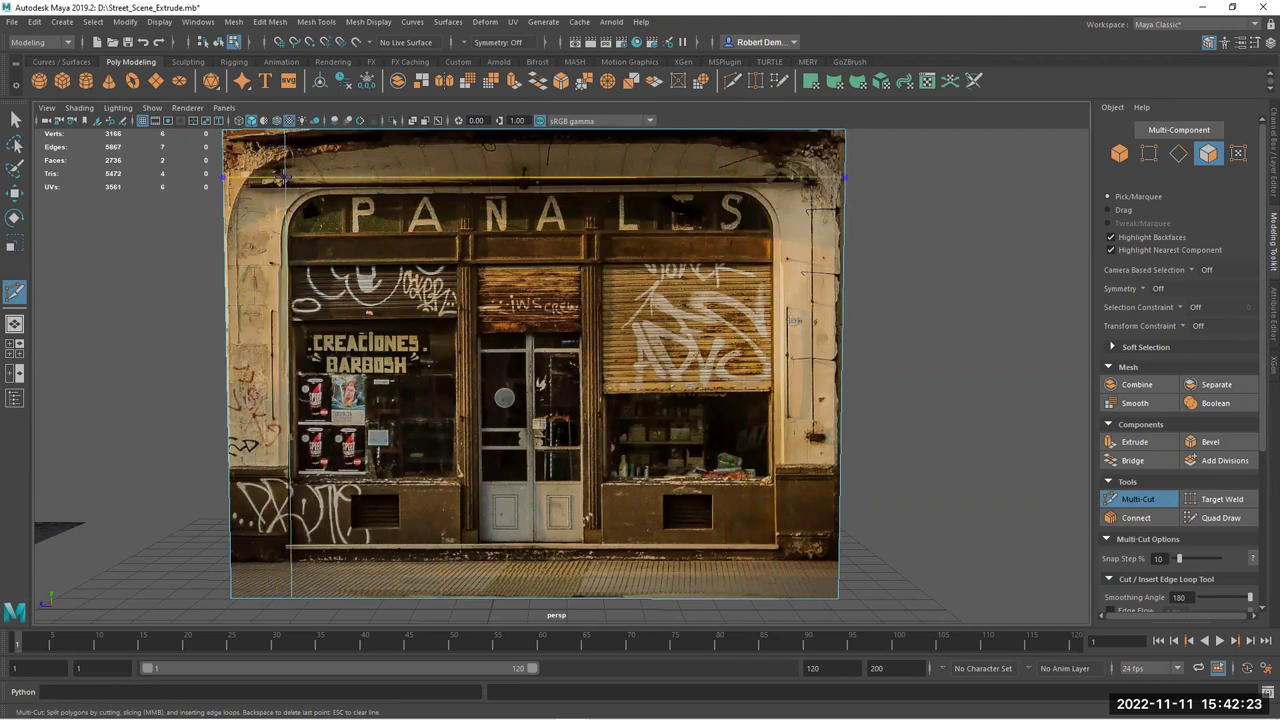
pyautogui.keyDown('ctrl'); pyautogui.click(457, 132); pyautogui.keyUp('ctrl')
pyautogui.keyDown('ctrl'); pyautogui.click(476, 132); pyautogui.keyUp('ctrl')
pyautogui.keyDown('ctrl'); pyautogui.click(581, 132); pyautogui.keyUp('ctrl')
pyautogui.keyDown('ctrl'); pyautogui.click(602, 132); pyautogui.keyUp('ctrl')
pyautogui.keyDown('ctrl'); pyautogui.click(770, 160); pyautogui.keyUp('ctrl')
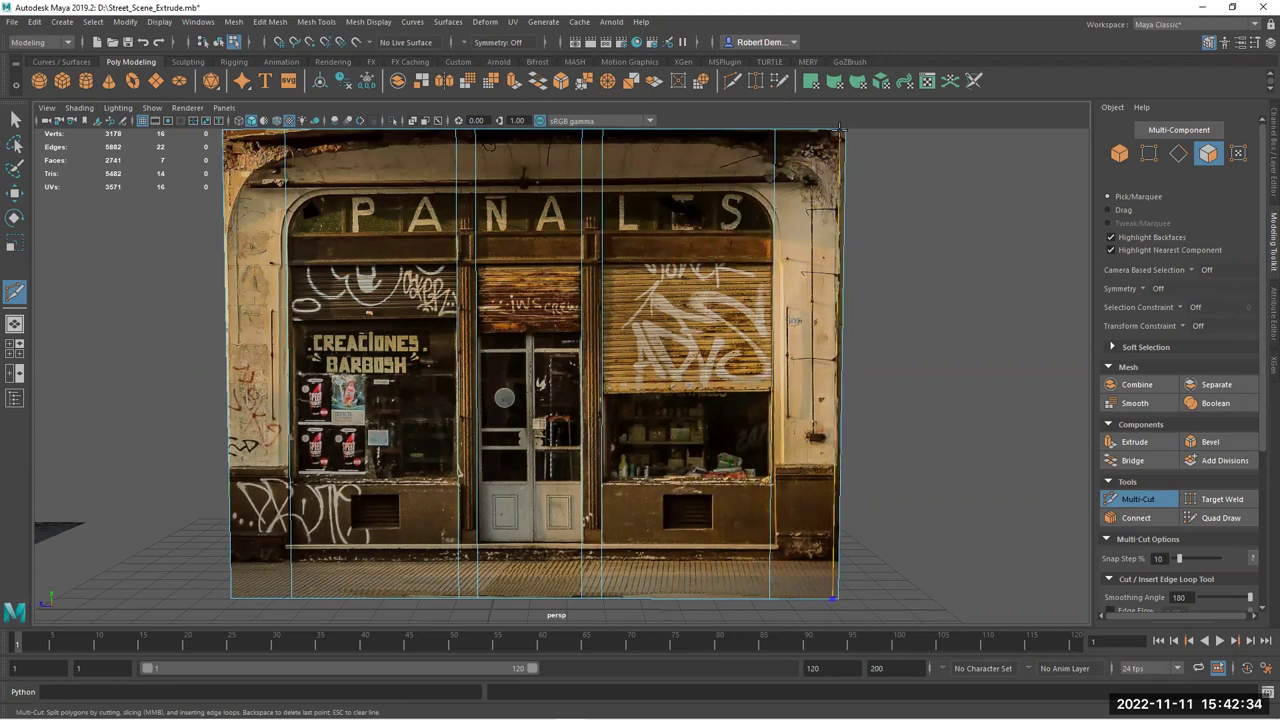
pyautogui.keyDown('ctrl'); pyautogui.click(838, 128); pyautogui.keyUp('ctrl')
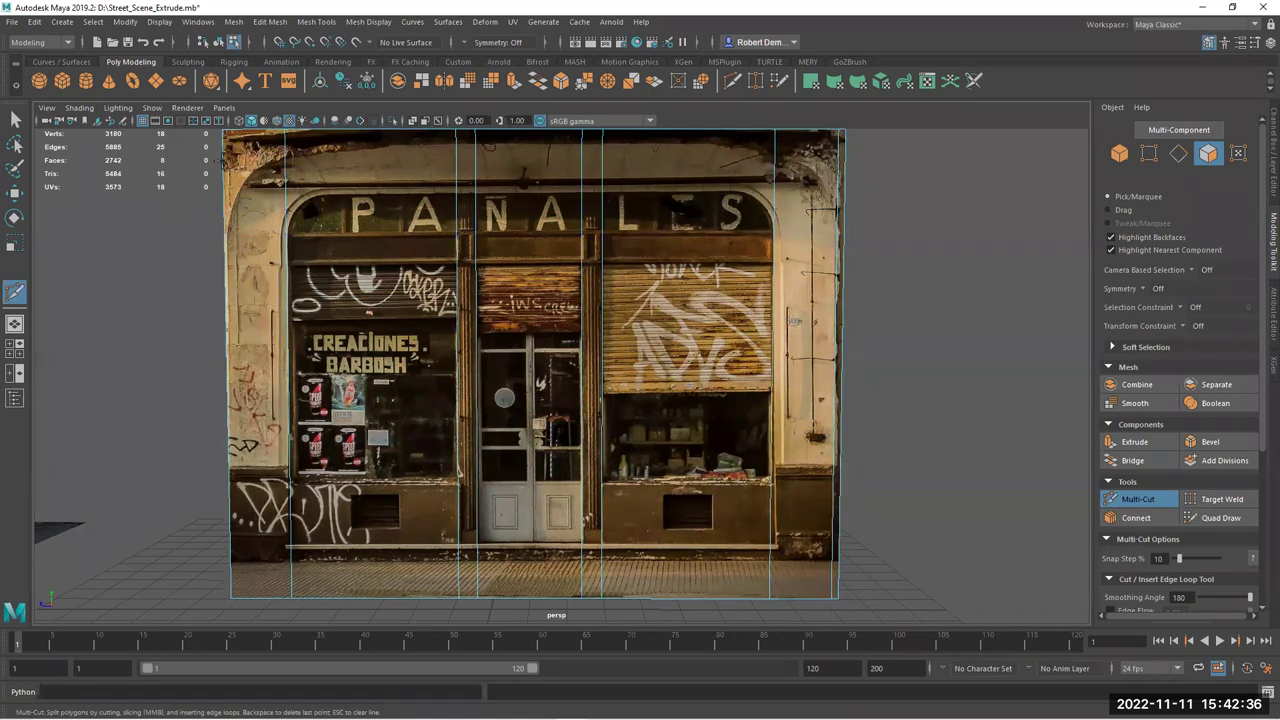
# Insert a vertical edge loop near the shopfront's left outer edge
pyautogui.keyDown('ctrl'); pyautogui.click(228, 130); pyautogui.keyUp('ctrl')
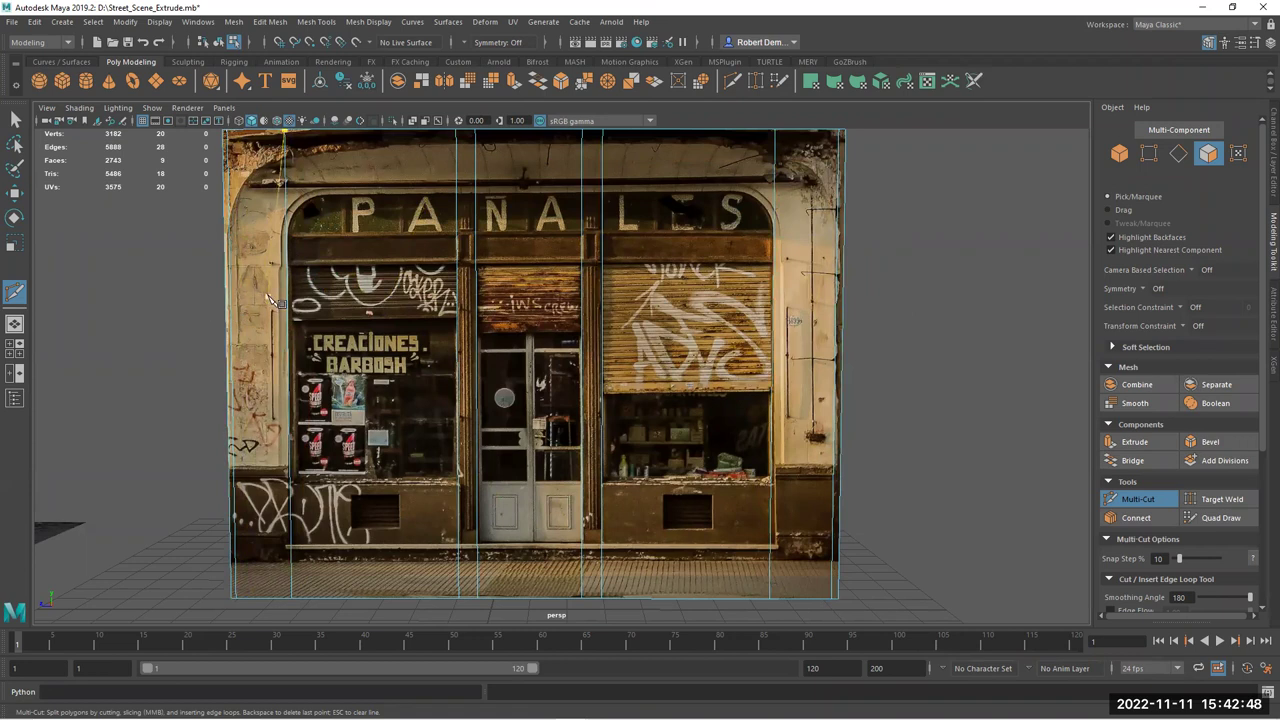
pyautogui.click(286, 131)
pyautogui.press('Escape')
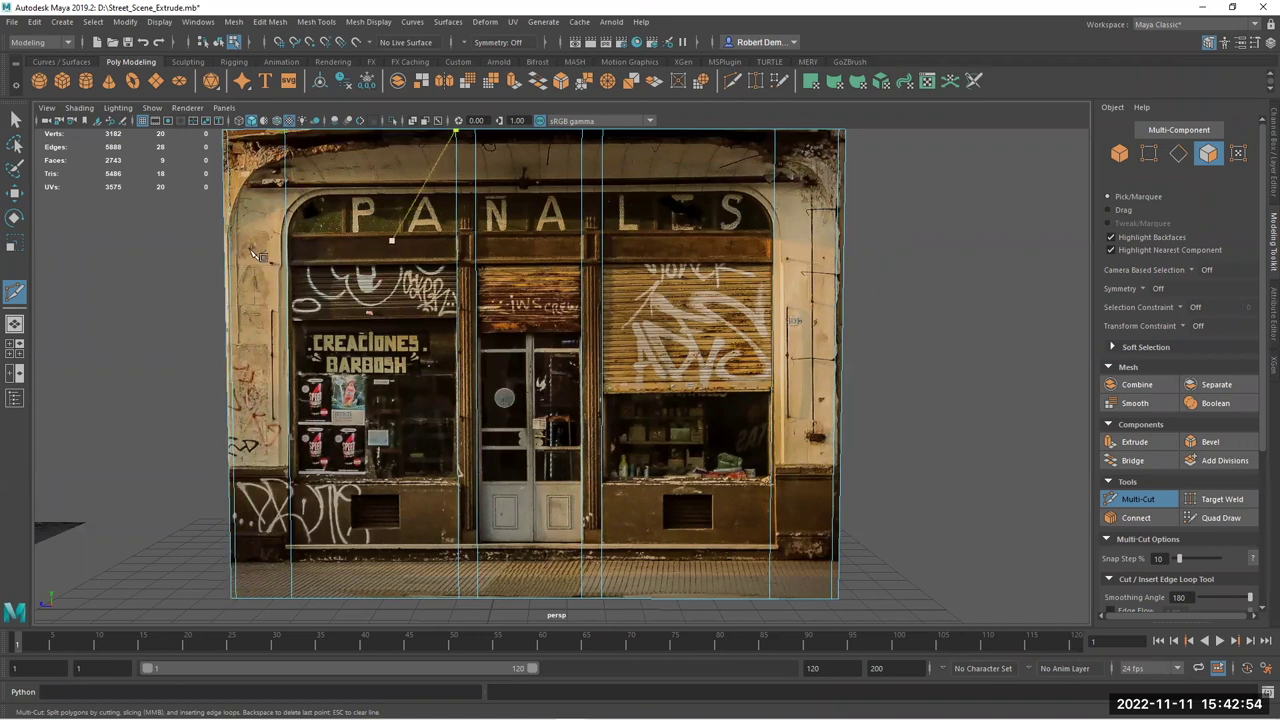
pyautogui.click(769, 598)
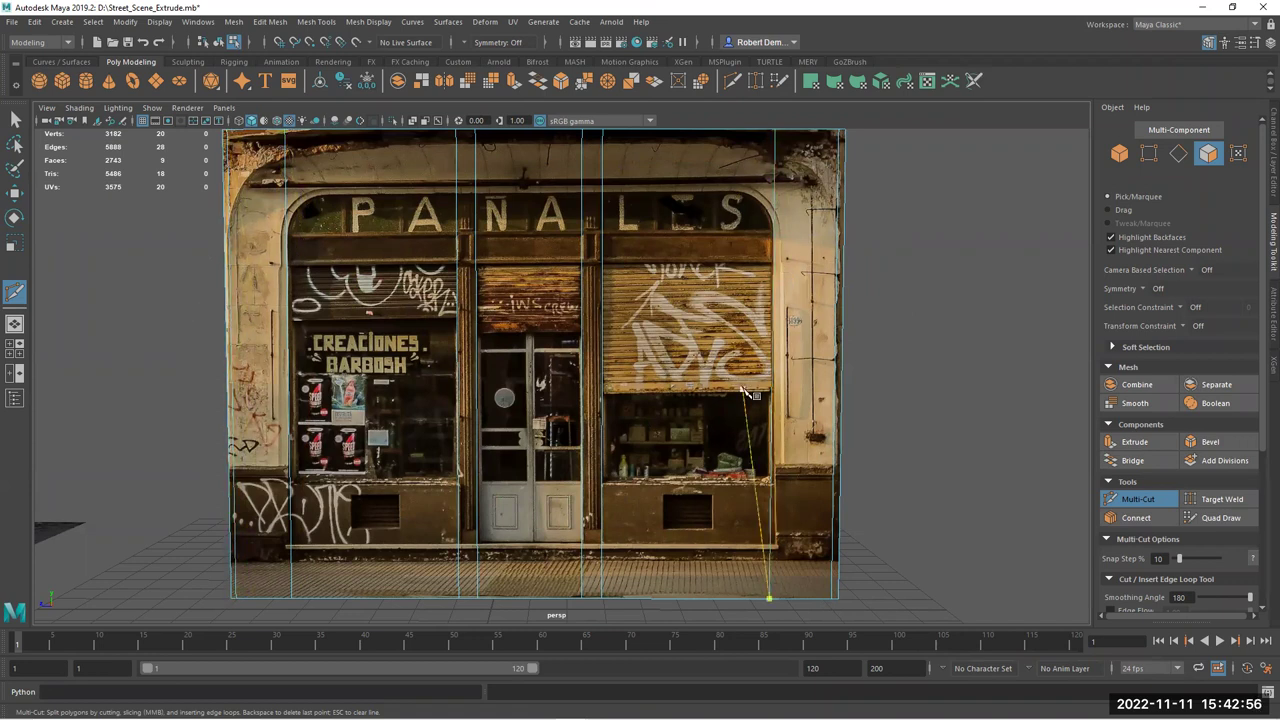
pyautogui.click(775, 131)
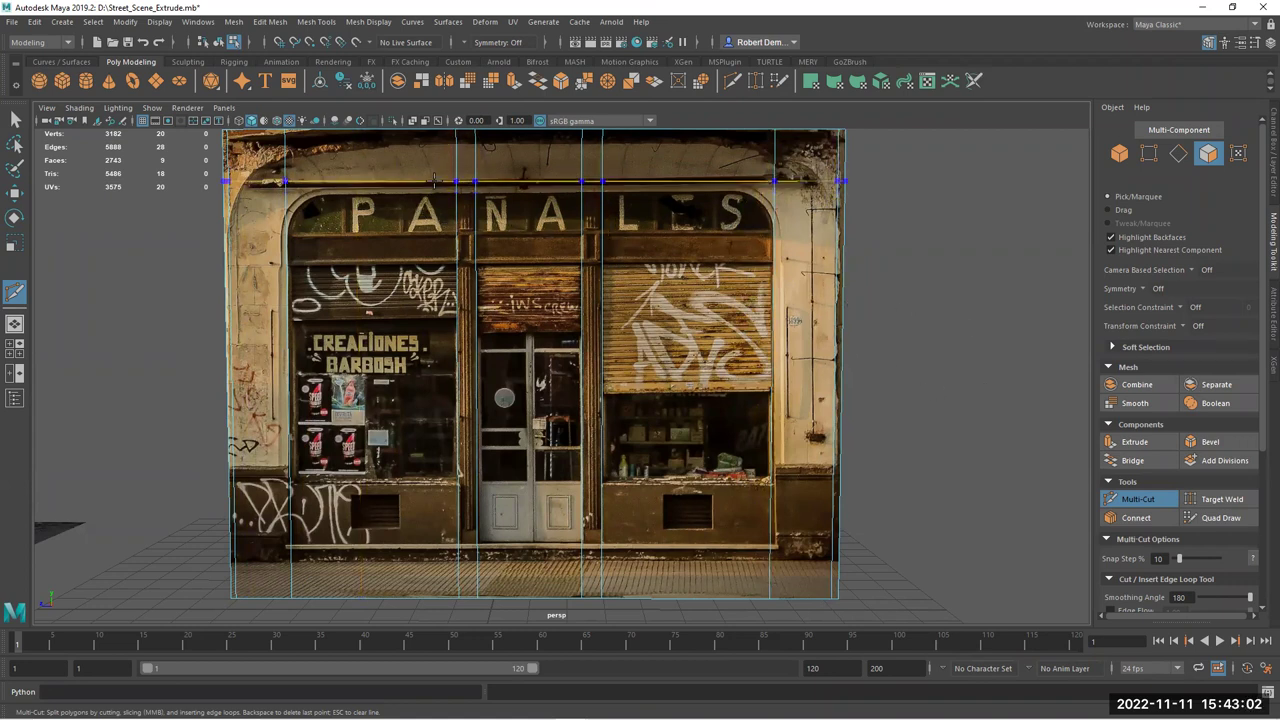
# Insert four horizontal edge loops along the PAÑALES sign's top and bottom, the tops of the windows and the left shutter's lower edge
pyautogui.keyDown('ctrl'); pyautogui.click(418, 236); pyautogui.keyUp('ctrl')
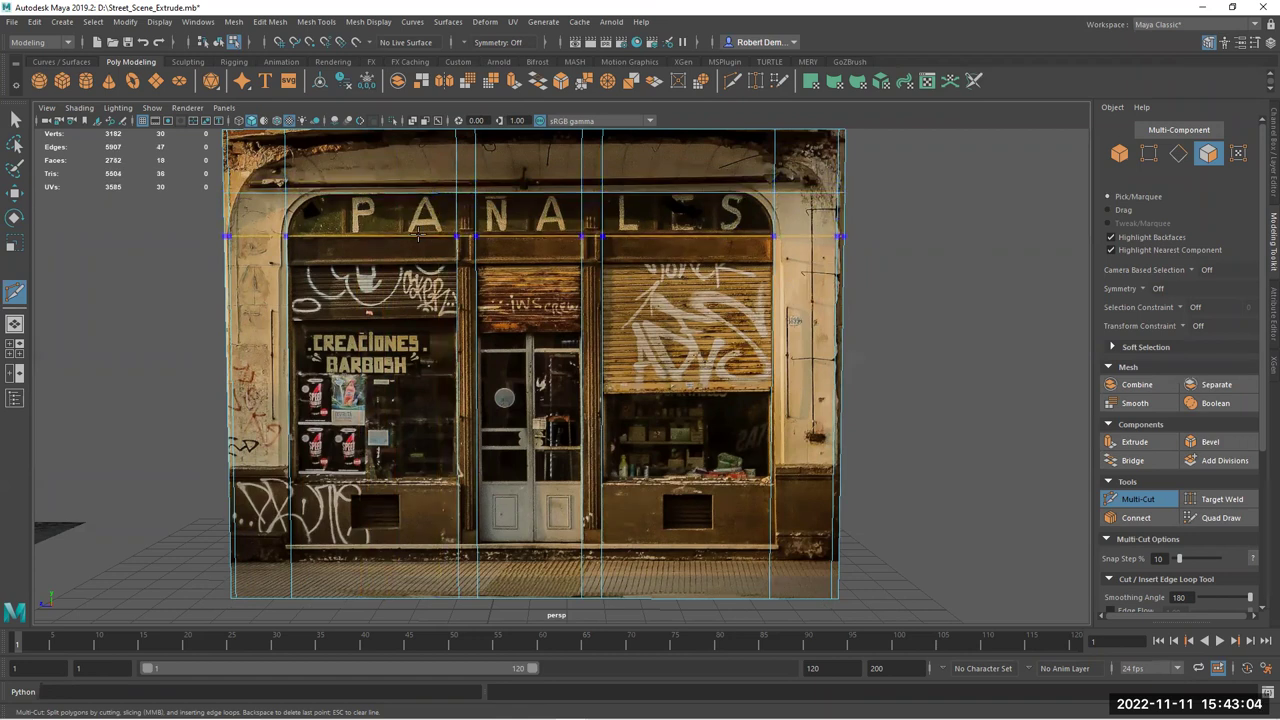
pyautogui.keyDown('ctrl'); pyautogui.click(420, 236); pyautogui.keyUp('ctrl')
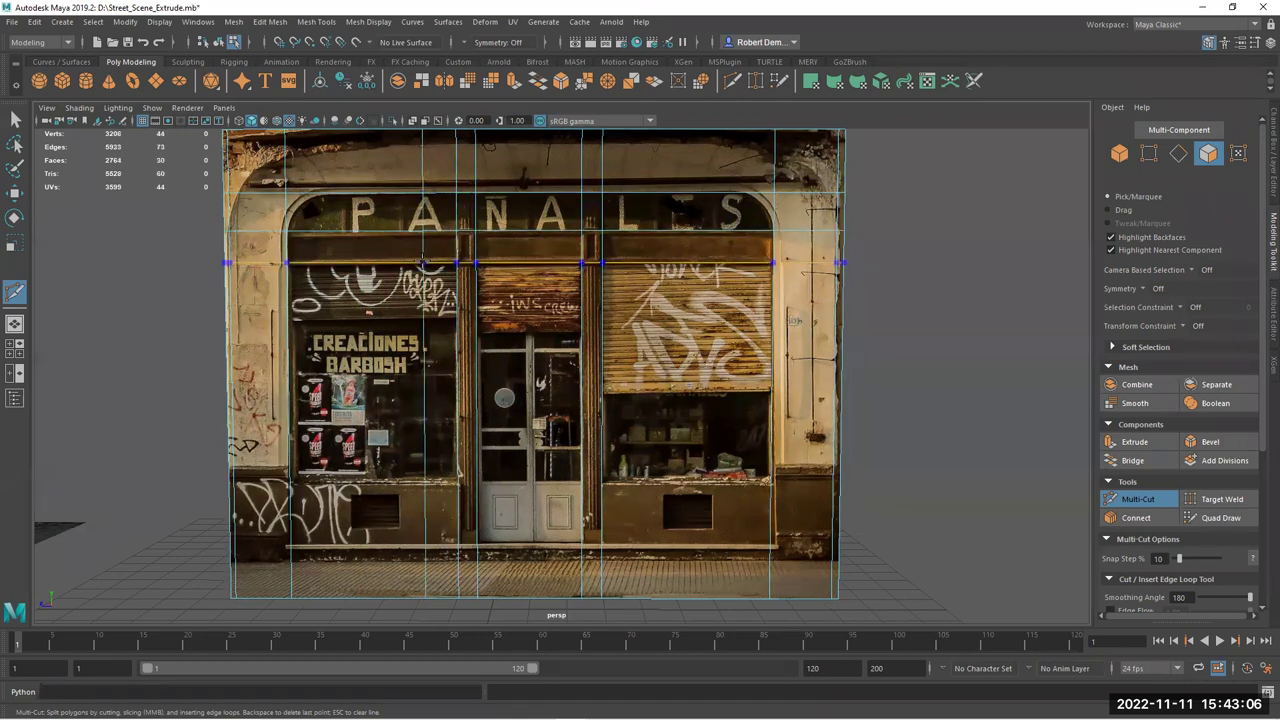
pyautogui.hotkey('ctrl', 'z')
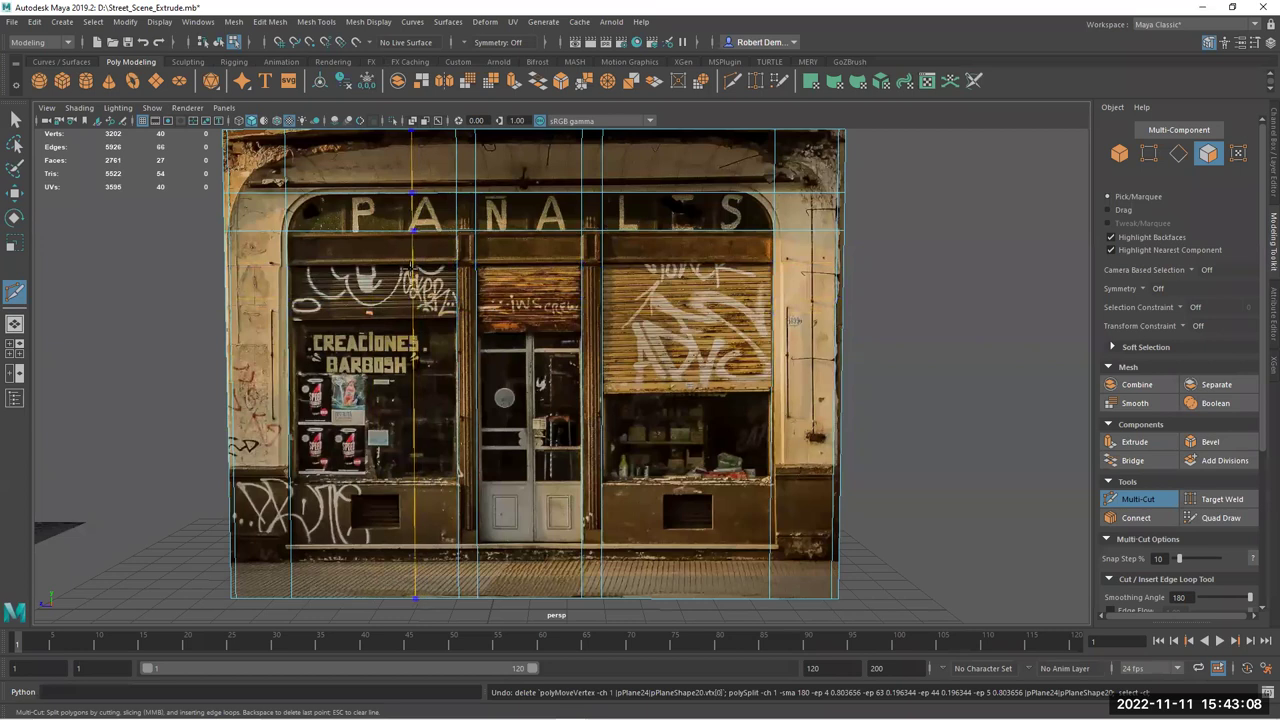
pyautogui.keyDown('ctrl'); pyautogui.click(321, 321); pyautogui.keyUp('ctrl')
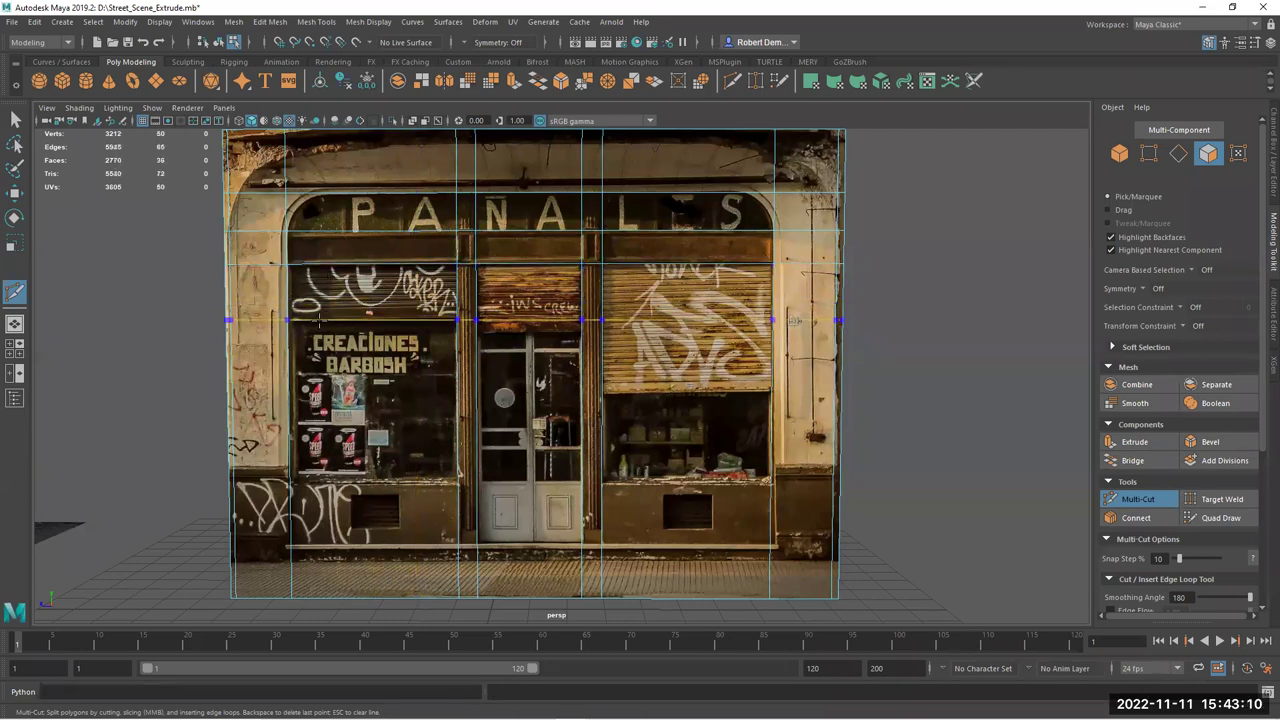
pyautogui.keyDown('ctrl'); pyautogui.click(319, 321); pyautogui.keyUp('ctrl')
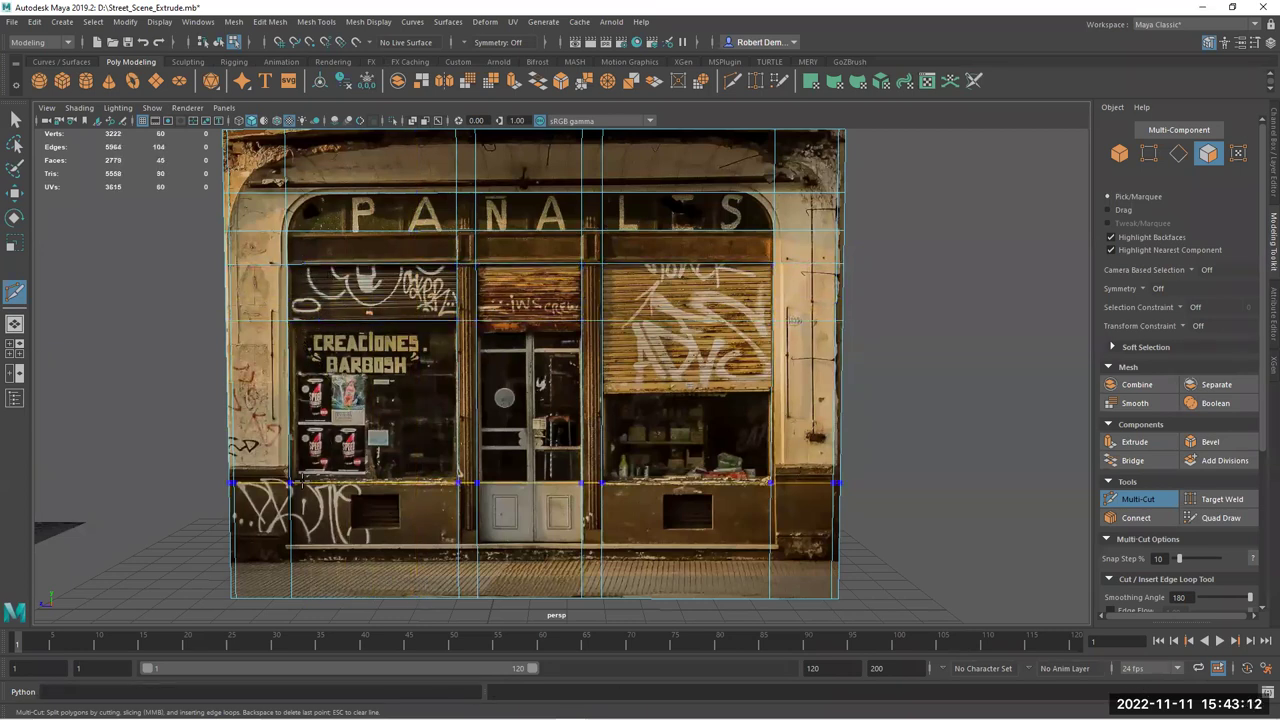
# Insert five horizontal edge loops along the window sills, the pavement line, the door threshold, the door top and the right shutter's lower edge
pyautogui.keyDown('ctrl'); pyautogui.click(302, 477); pyautogui.keyUp('ctrl')
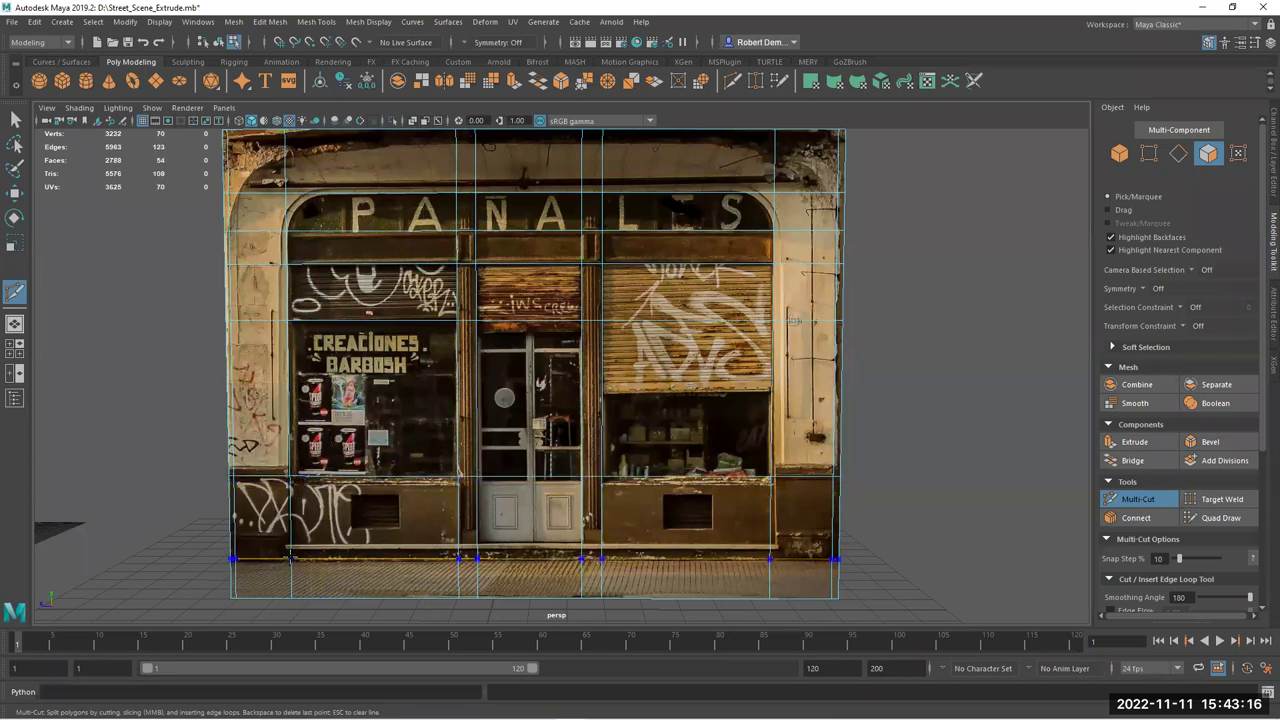
pyautogui.keyDown('ctrl'); pyautogui.click(291, 549); pyautogui.keyUp('ctrl')
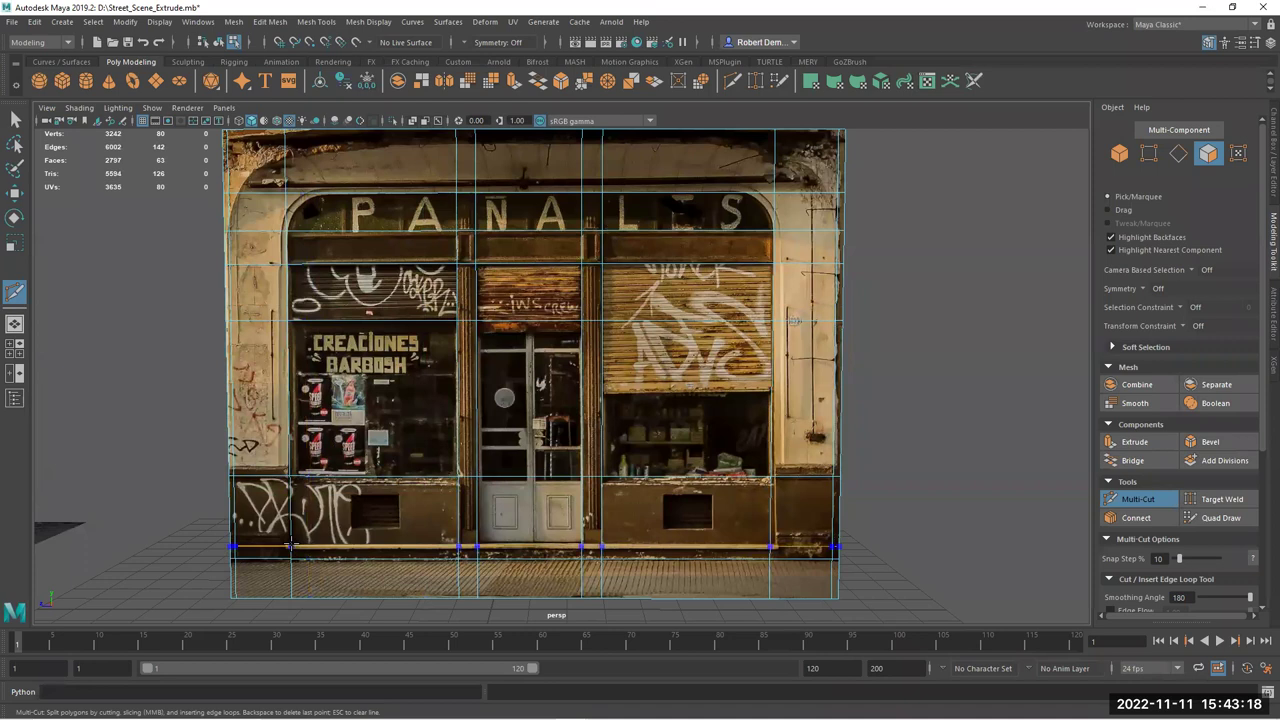
pyautogui.keyDown('ctrl'); pyautogui.click(538, 546); pyautogui.keyUp('ctrl')
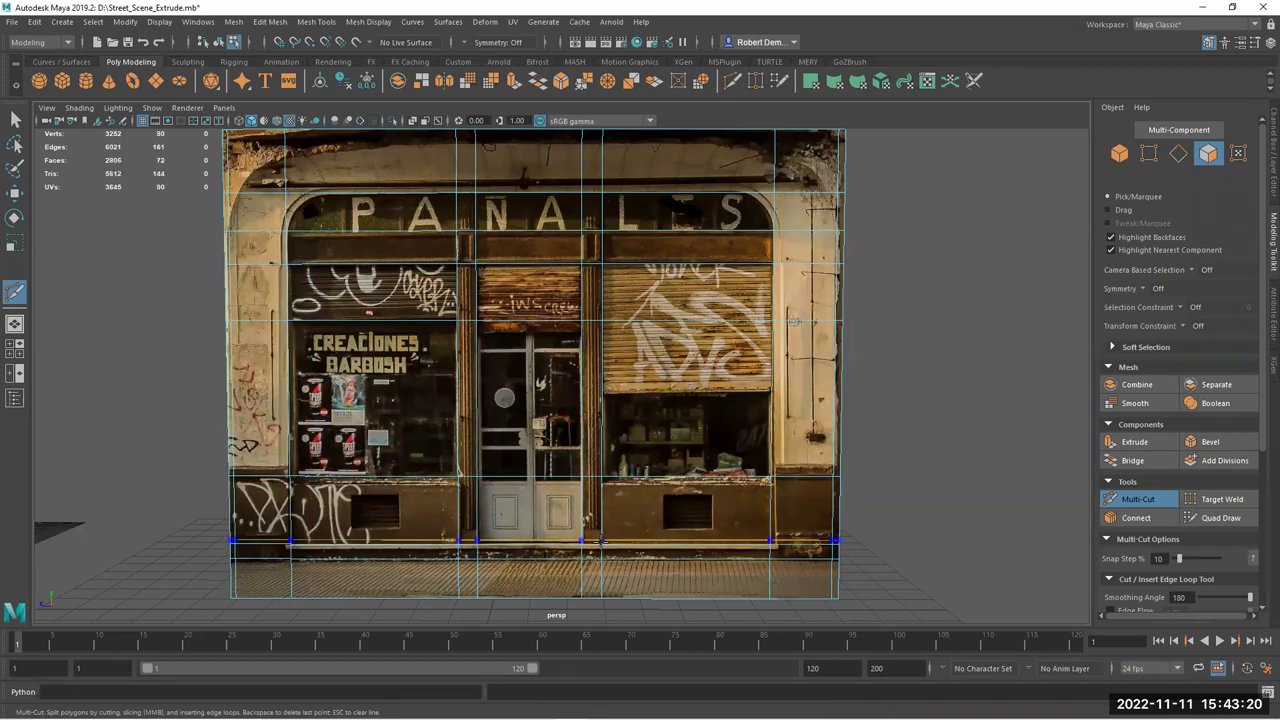
pyautogui.keyDown('ctrl'); pyautogui.click(579, 332); pyautogui.keyUp('ctrl')
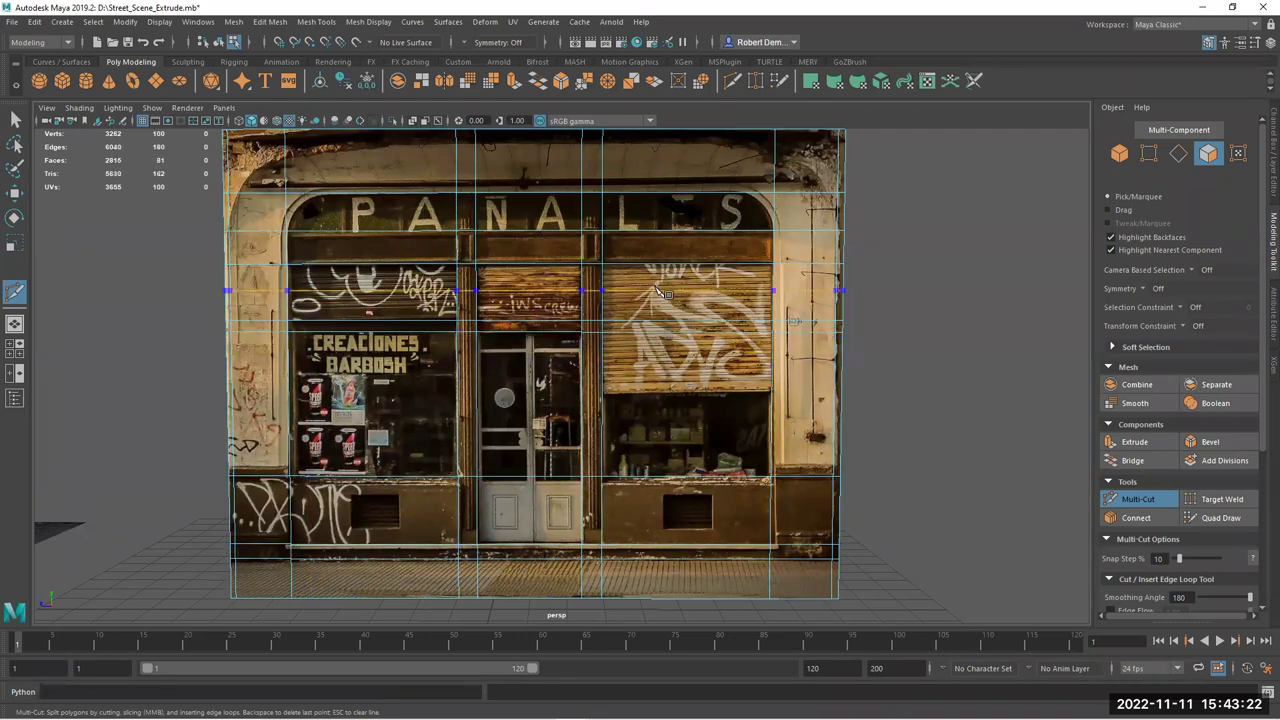
pyautogui.keyDown('ctrl'); pyautogui.click(766, 390); pyautogui.keyUp('ctrl')
# Insert two horizontal and four vertical edge loops that frame the two vents below the windows
pyautogui.click(770, 478)
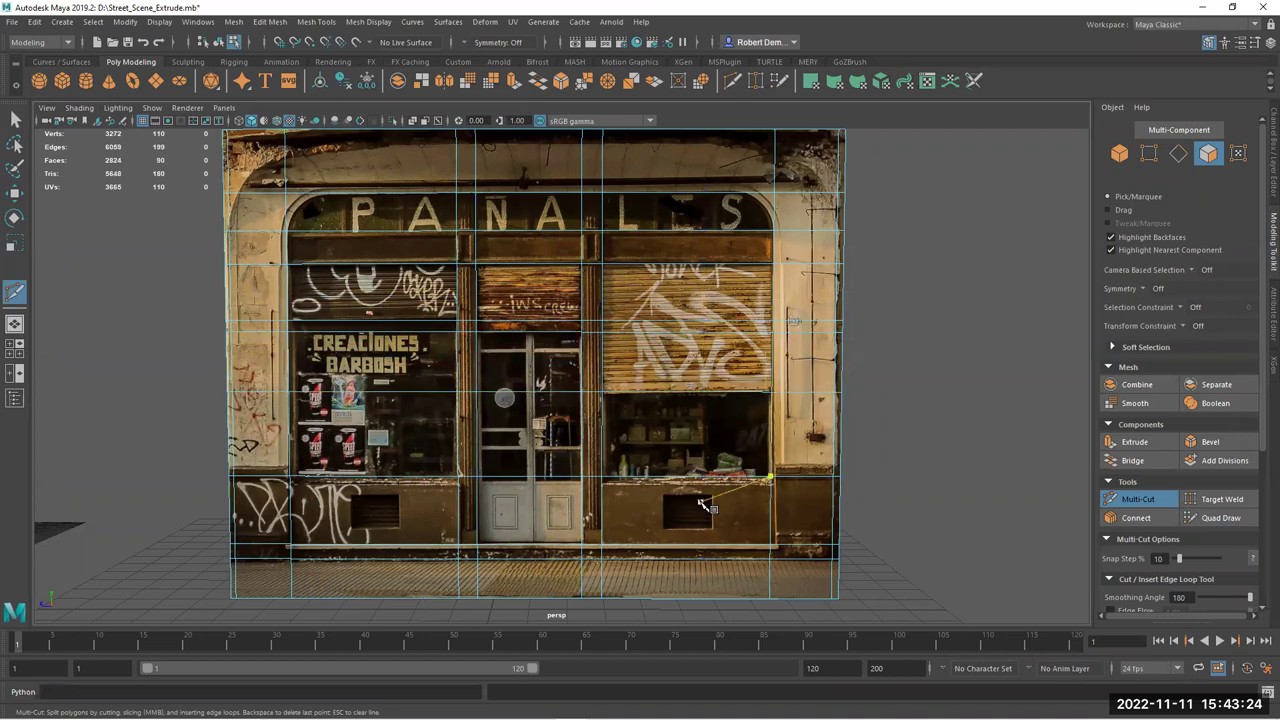
pyautogui.keyDown('ctrl'); pyautogui.click(676, 494); pyautogui.keyUp('ctrl')
pyautogui.keyDown('ctrl'); pyautogui.click(717, 500); pyautogui.keyUp('ctrl')
pyautogui.keyDown('ctrl'); pyautogui.click(410, 491); pyautogui.keyUp('ctrl')
pyautogui.keyDown('ctrl'); pyautogui.click(400, 495); pyautogui.keyUp('ctrl')
pyautogui.keyDown('ctrl'); pyautogui.click(351, 495); pyautogui.keyUp('ctrl')
pyautogui.click(530, 459)
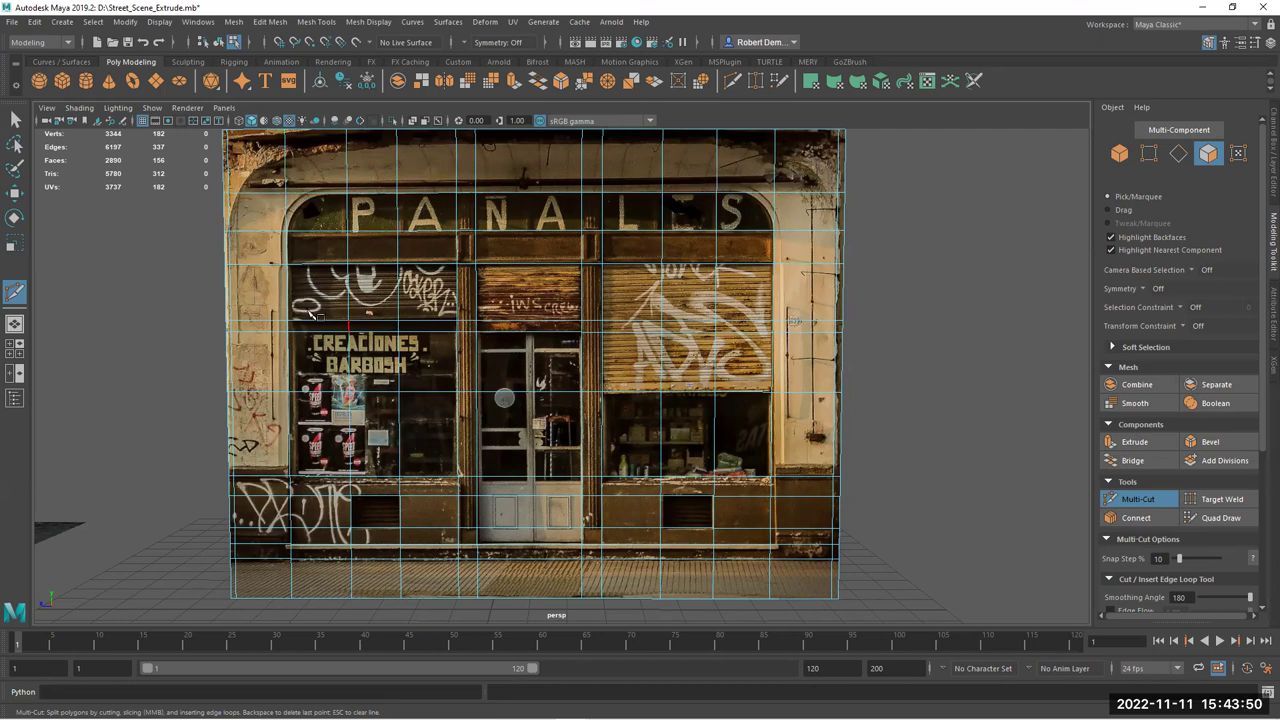
# Cut a diagonal edge with Multi-Cut across the PAÑALES sign's rounded upper-left corner and select its middle vertex
pyautogui.click(14, 192)
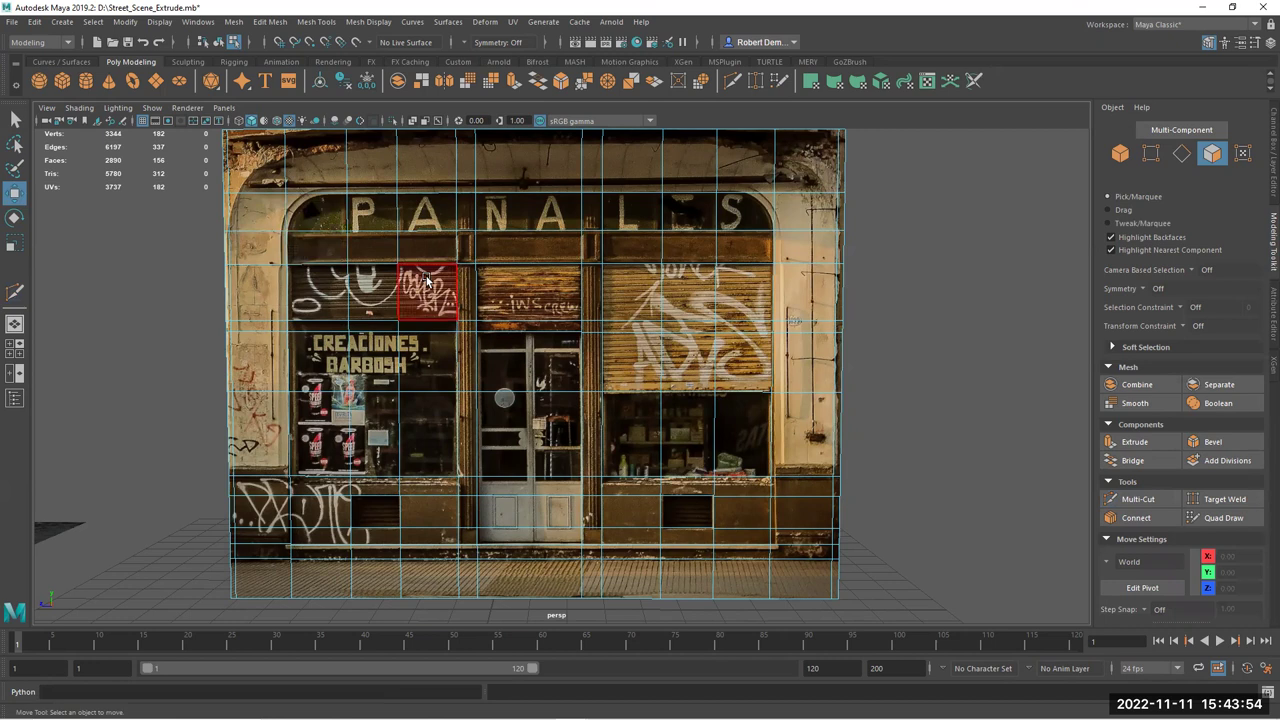
pyautogui.click(1137, 498)
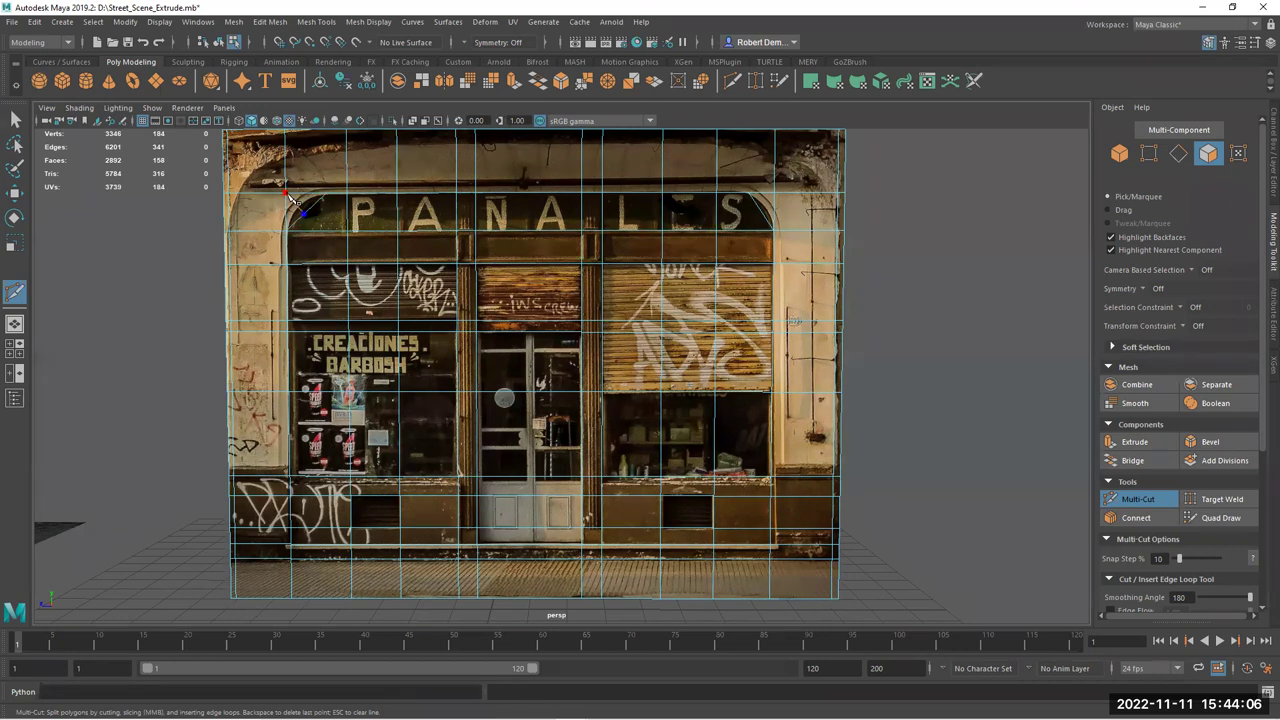
pyautogui.click(15, 192)
pyautogui.moveTo(302, 215); pyautogui.dragTo(290, 222, button='right')
pyautogui.click(303, 216)
pyautogui.moveTo(303, 216); pyautogui.dragTo(403, 312)
pyautogui.hotkey('ctrl', 'z')
pyautogui.hotkey('ctrl', 'z')
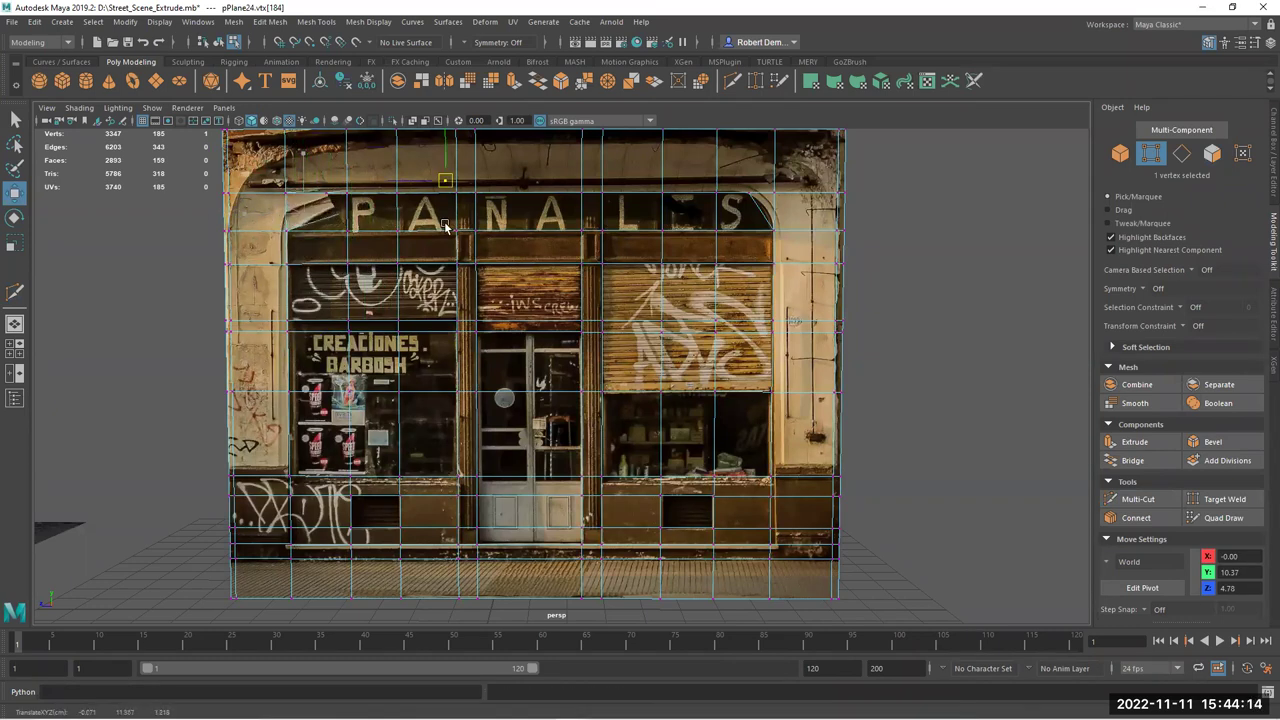
pyautogui.moveTo(306, 216)
pyautogui.mouseDown()
pyautogui.moveTo(353, 218)
pyautogui.moveTo(329, 227)
pyautogui.mouseUp()
pyautogui.hotkey('ctrl', 'z')
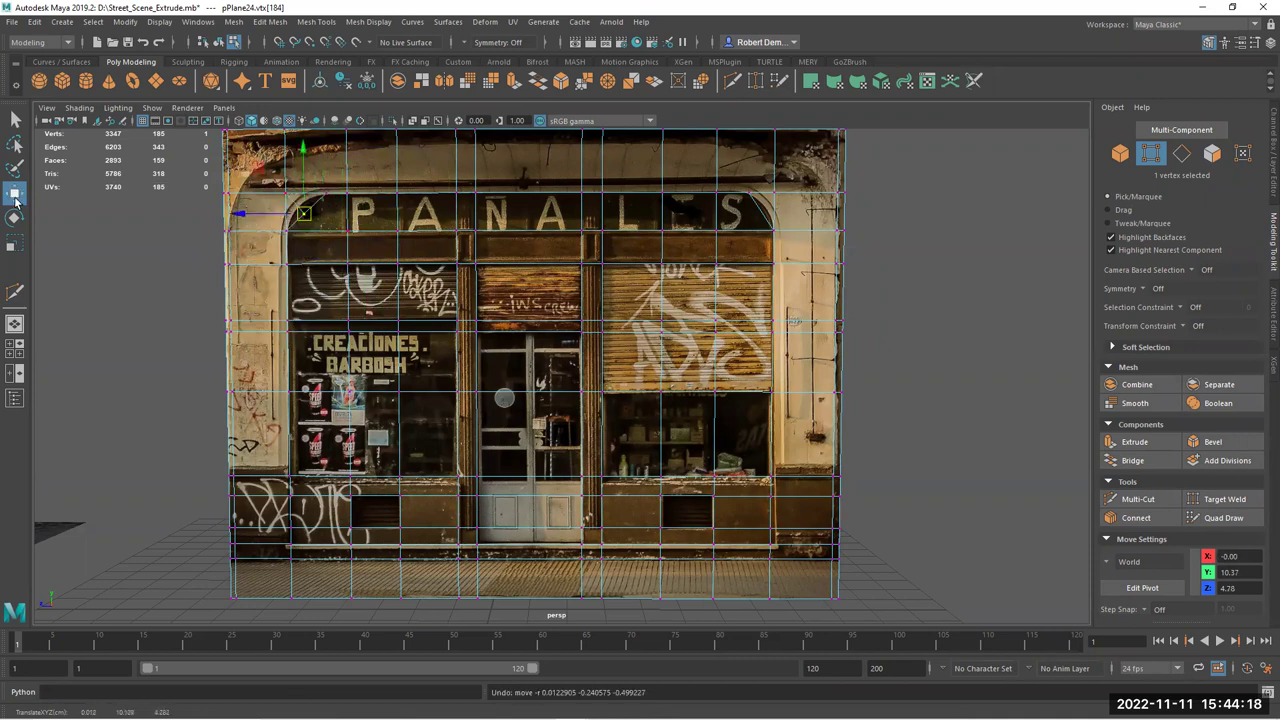
# Enable Preserve UVs for the Move tool and move the upper-left corner vertex onto the sign's curved frame
pyautogui.doubleClick(15, 197)
pyautogui.click(153, 378)
pyautogui.click(345, 157)
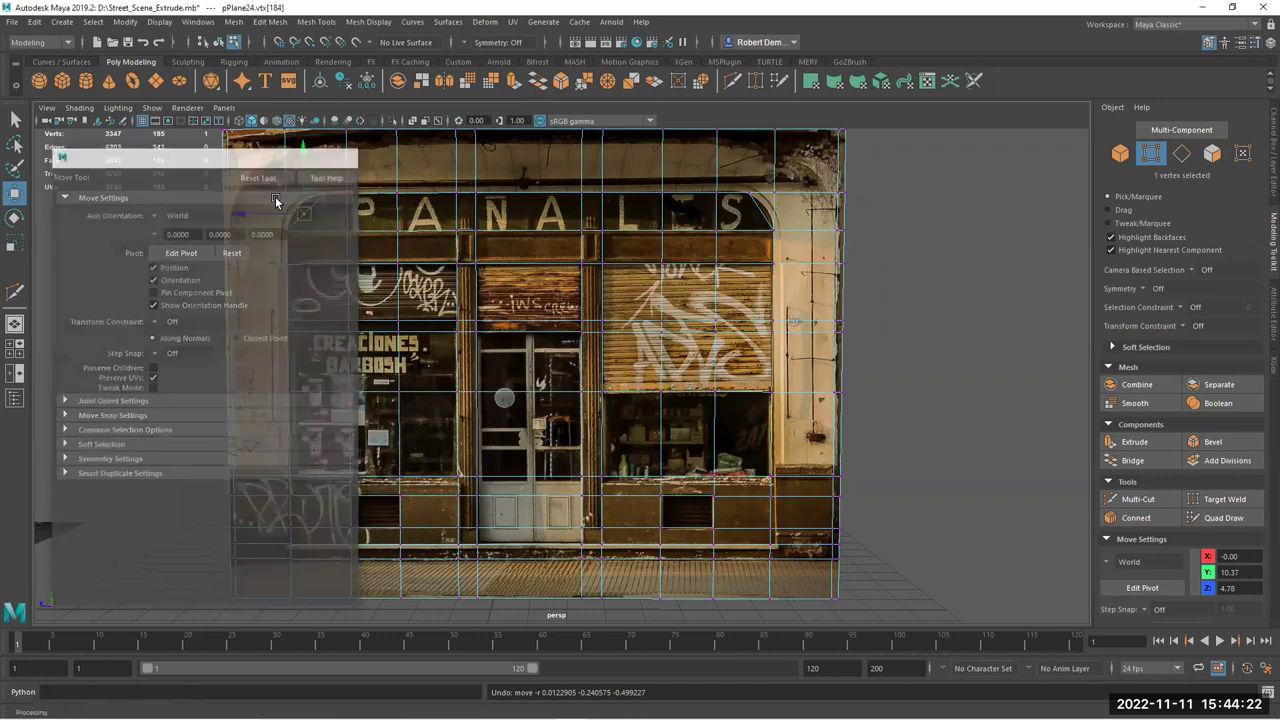
pyautogui.click(296, 206)
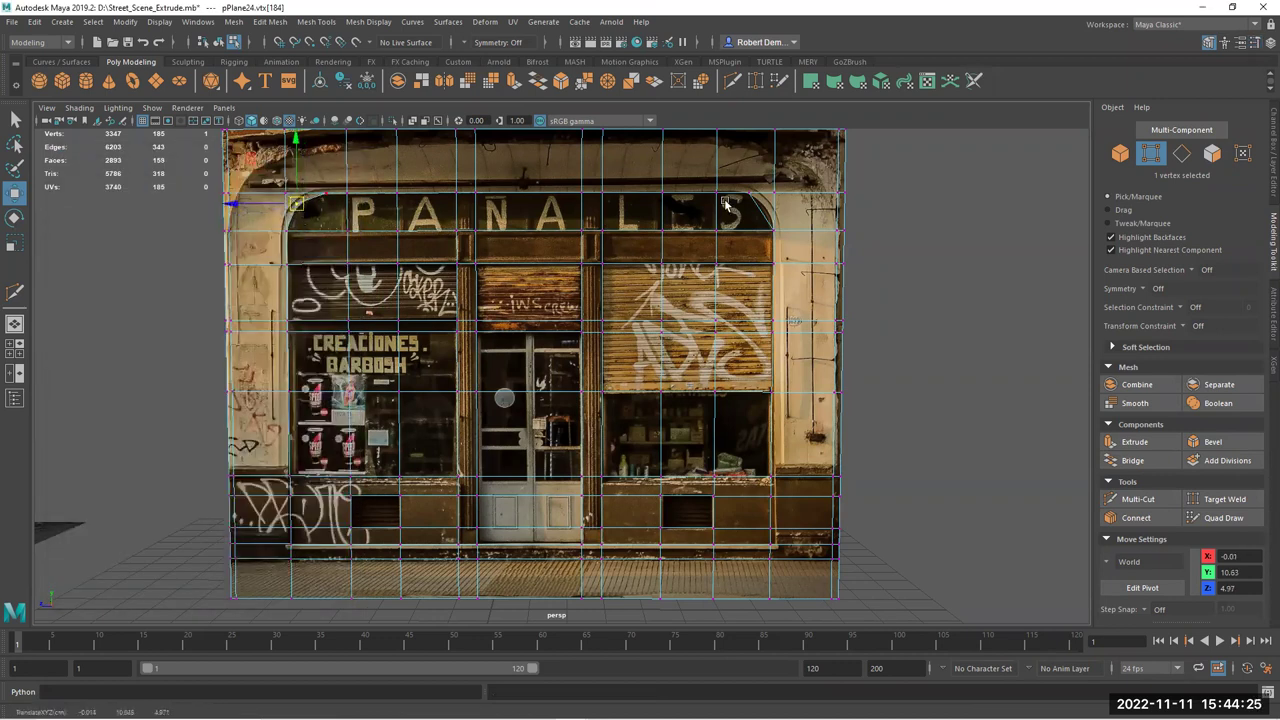
# Cut a diagonal edge across the sign's rounded upper-right corner and move its middle vertex onto the curved frame
pyautogui.click(1136, 499)
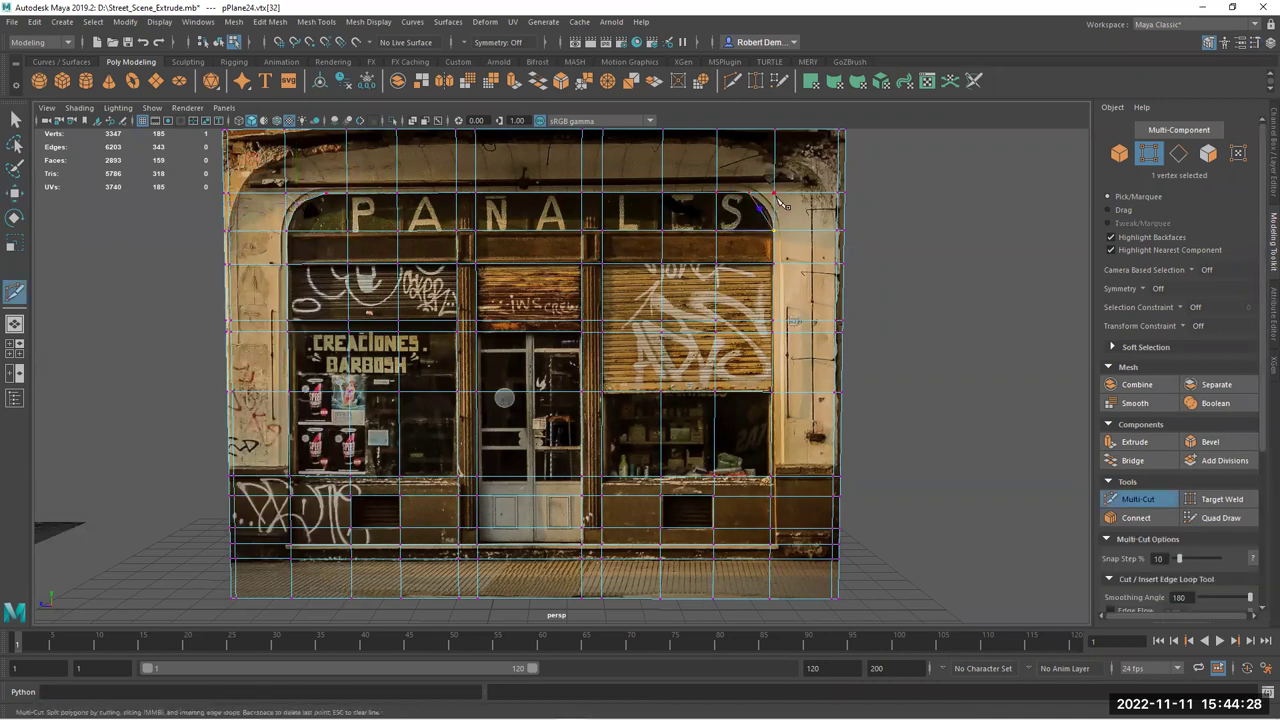
pyautogui.rightClick(777, 198)
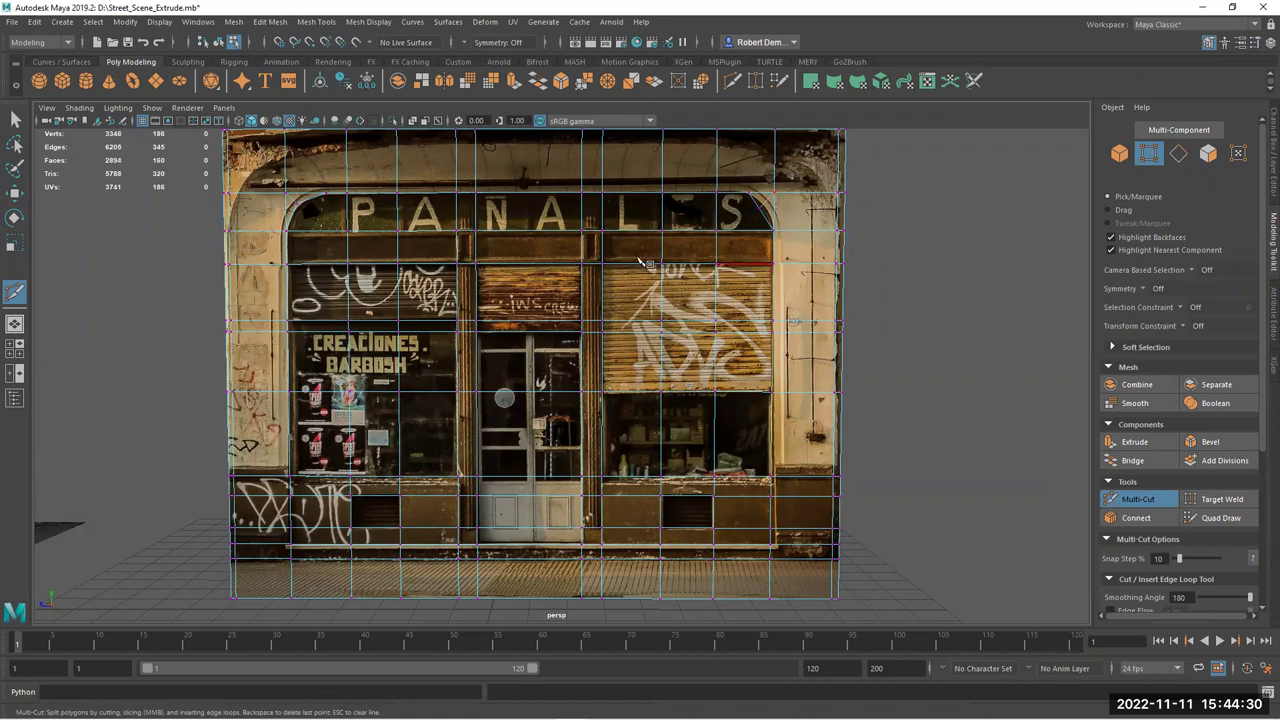
pyautogui.click(15, 195)
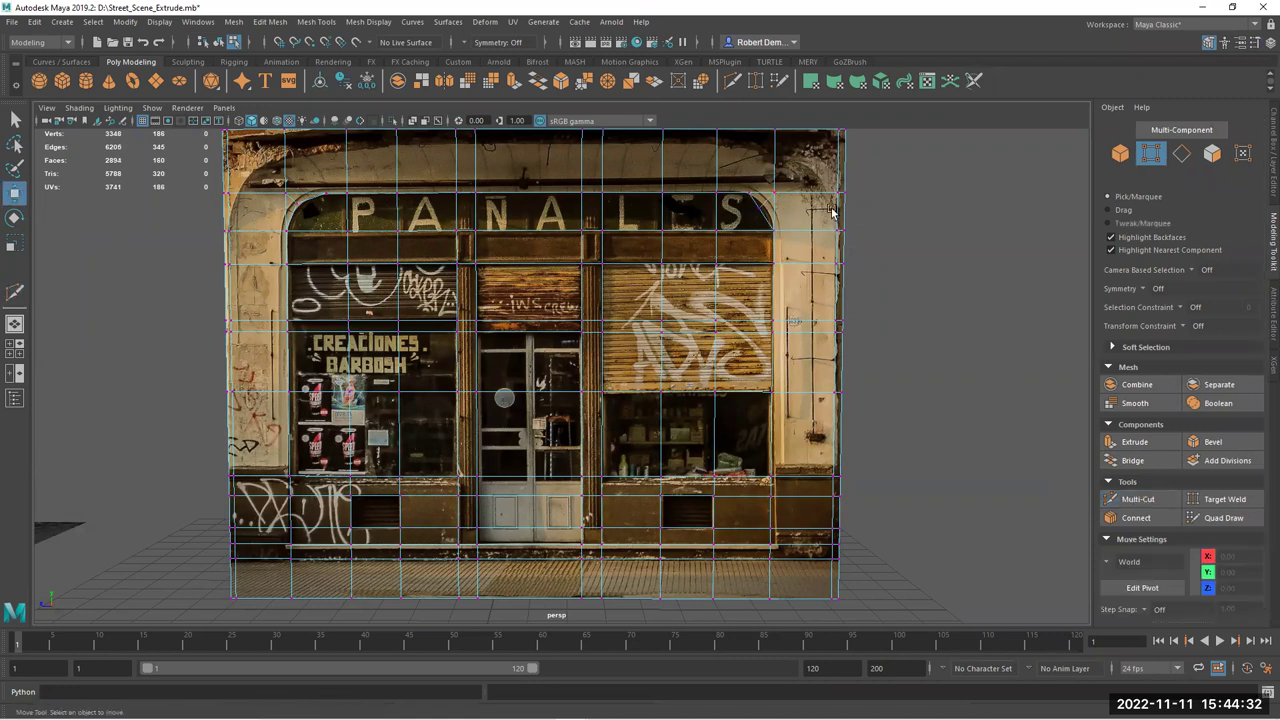
pyautogui.click(760, 205)
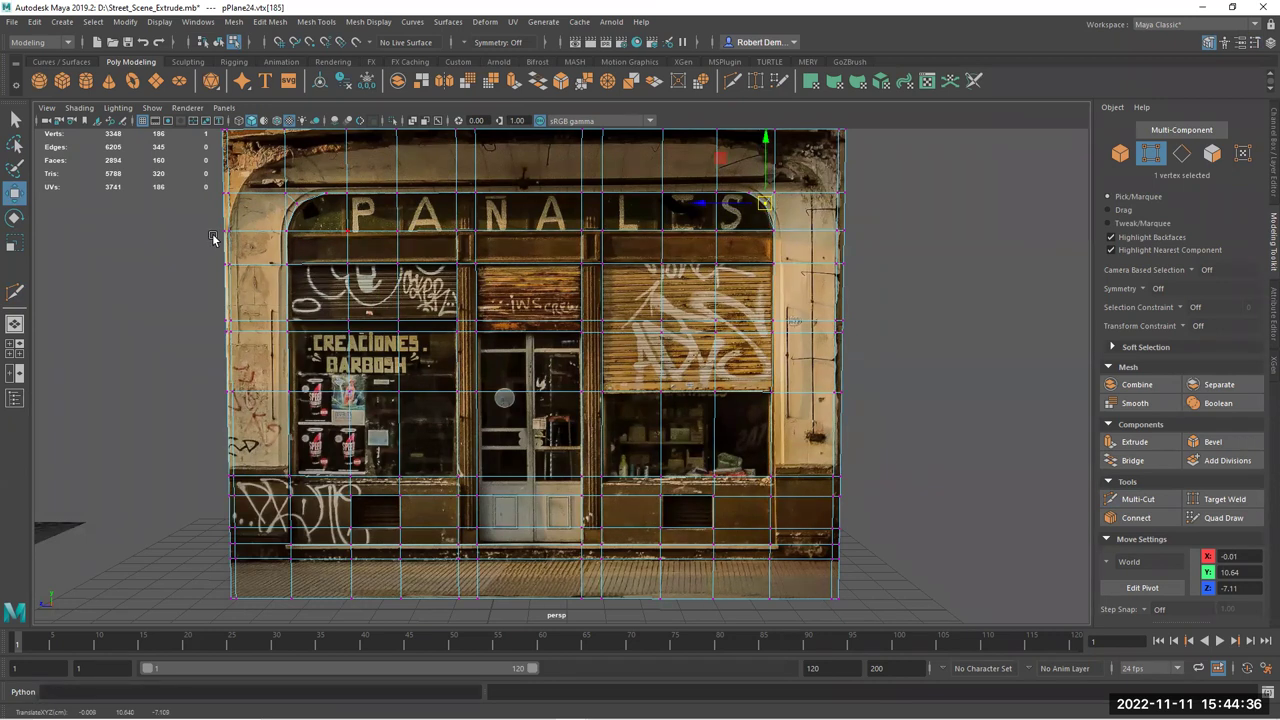
pyautogui.scroll(5, 210, 230)
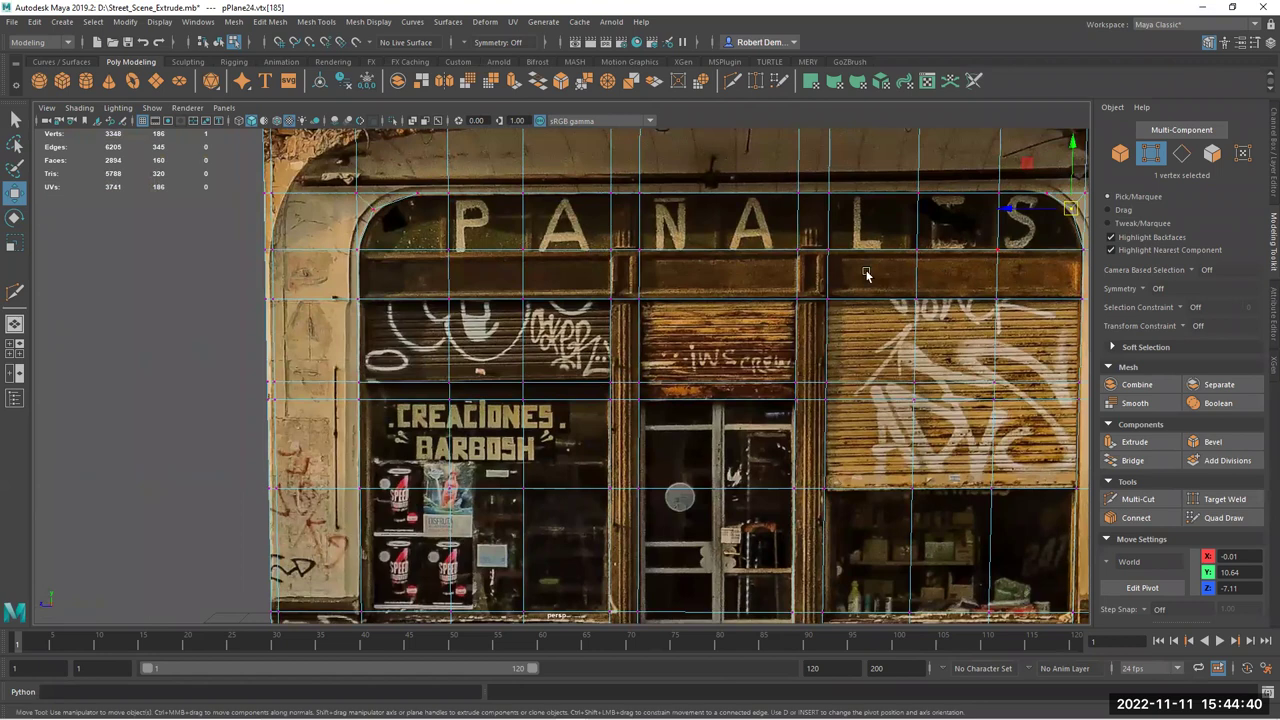
pyautogui.scroll(-4, 624, 281)
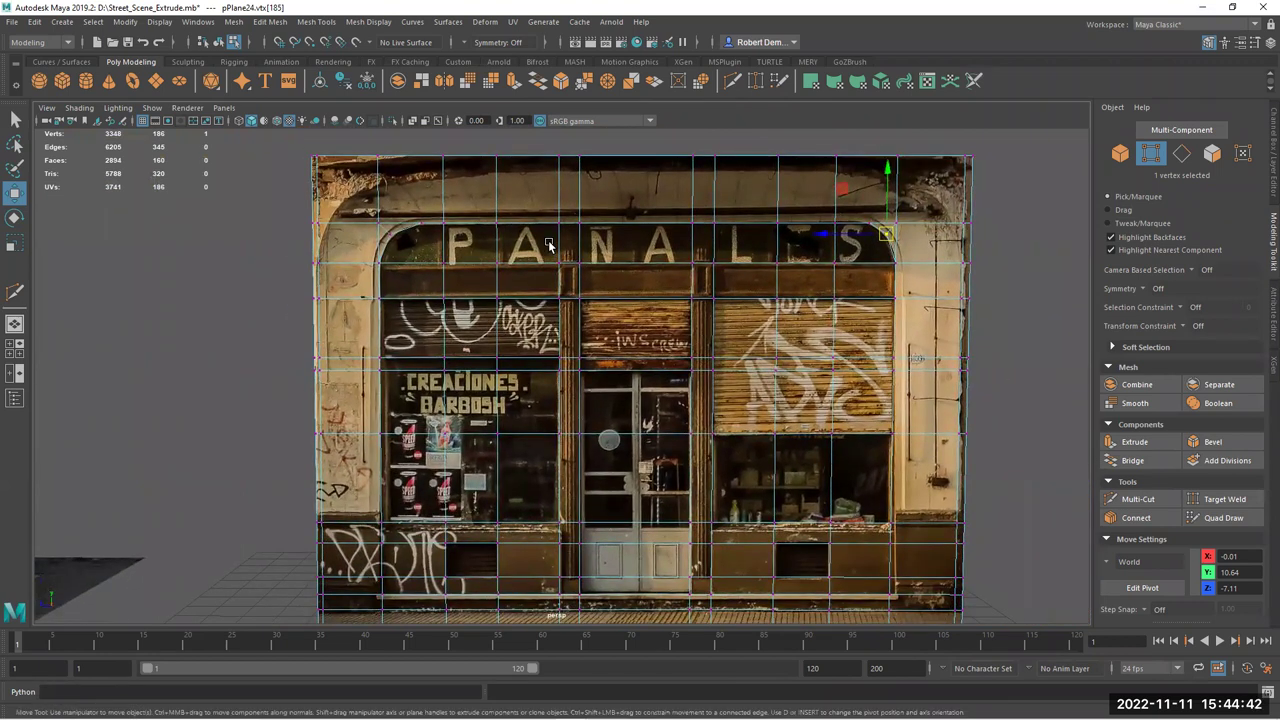
pyautogui.scroll(2, 628, 355)
pyautogui.scroll(1, 629, 354)
pyautogui.keyDown('alt'); pyautogui.moveTo(629, 354); pyautogui.dragTo(562, 312, button='middle'); pyautogui.keyUp('alt')
pyautogui.scroll(-1, 632, 342)
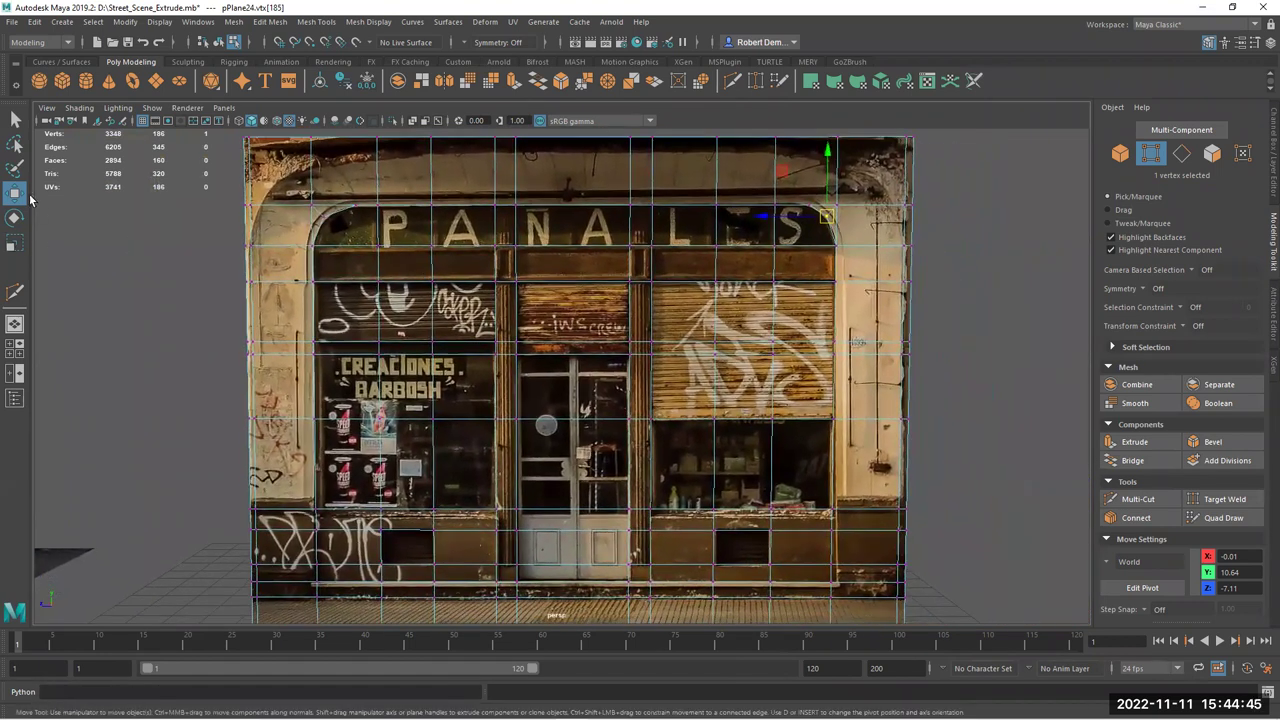
pyautogui.moveTo(335, 221); pyautogui.dragTo(336, 272, button='right')
pyautogui.click(358, 226)
pyautogui.press('Tab')
pyautogui.moveTo(398, 225); pyautogui.dragTo(474, 219)
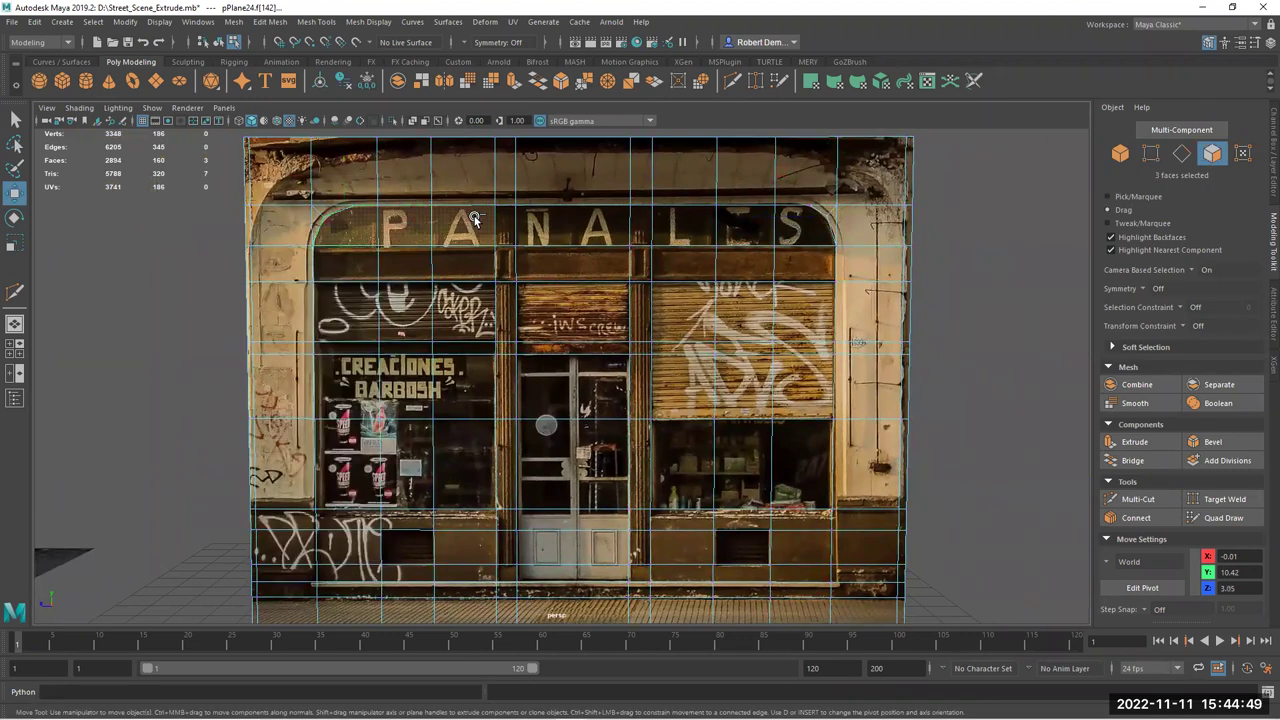
# Select all faces of the left and right shop windows, including their shutters, from the shutter tops down to the sills
pyautogui.click(357, 350)
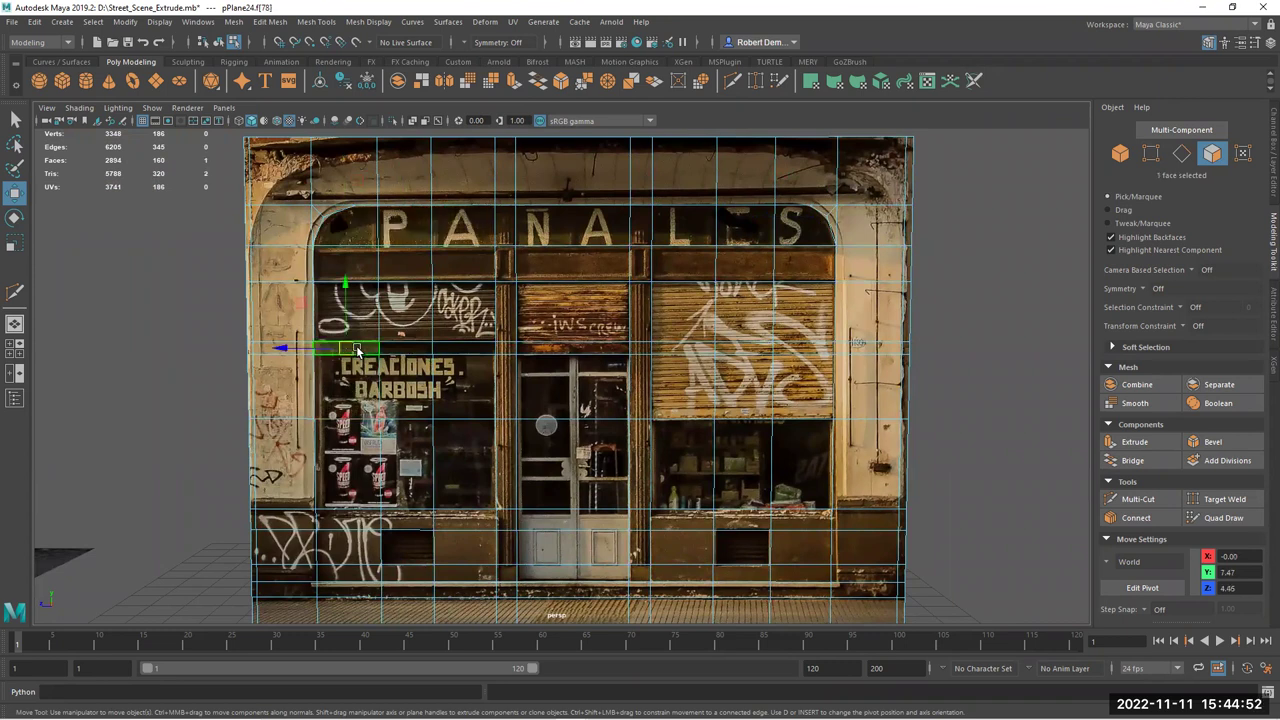
pyautogui.moveTo(355, 316)
pyautogui.mouseDown()
pyautogui.moveTo(447, 312)
pyautogui.moveTo(390, 345)
pyautogui.moveTo(335, 405)
pyautogui.moveTo(405, 485)
pyautogui.moveTo(464, 393)
pyautogui.moveTo(410, 388)
pyautogui.mouseUp()
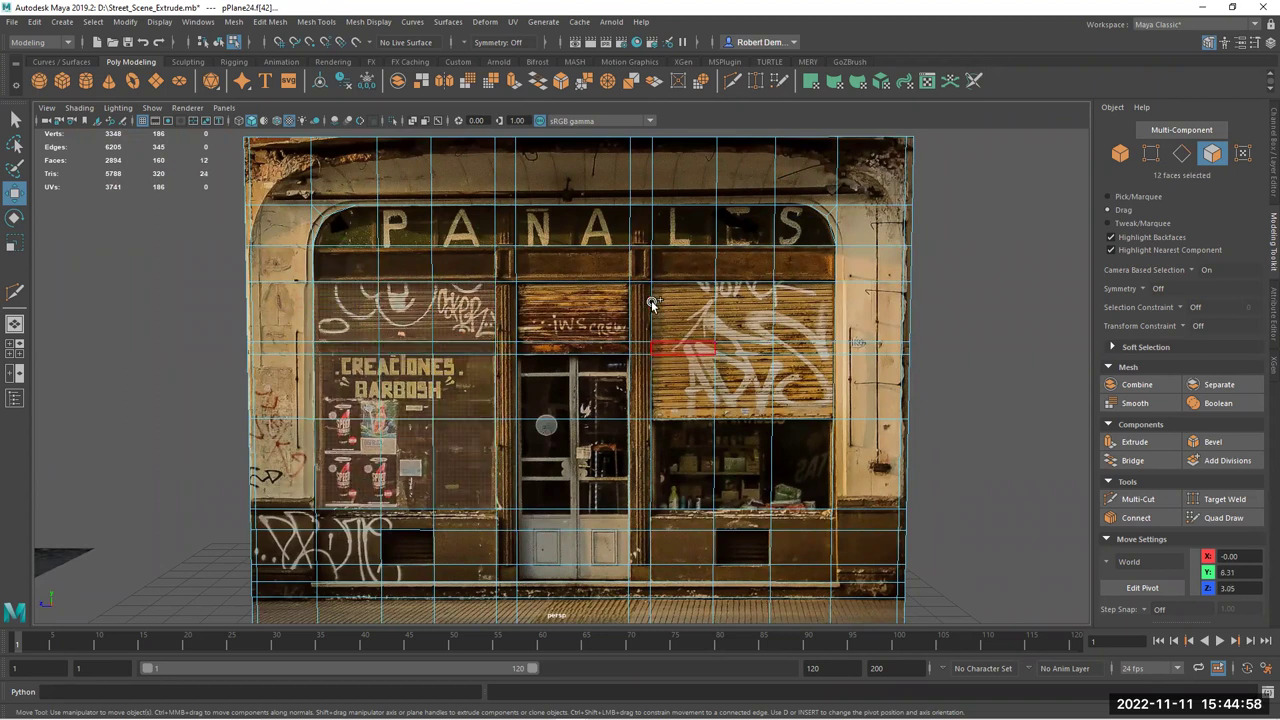
pyautogui.moveTo(760, 450); pyautogui.dragTo(790, 387)
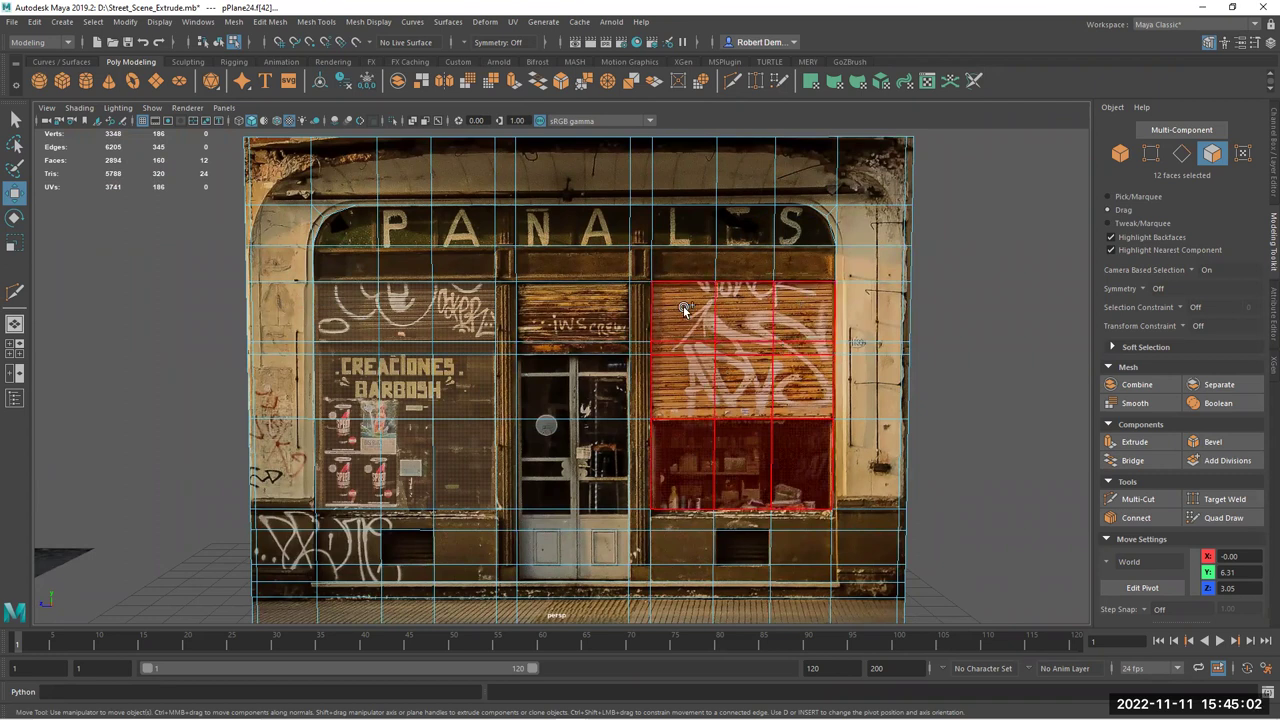
pyautogui.moveTo(684, 310); pyautogui.dragTo(684, 313)
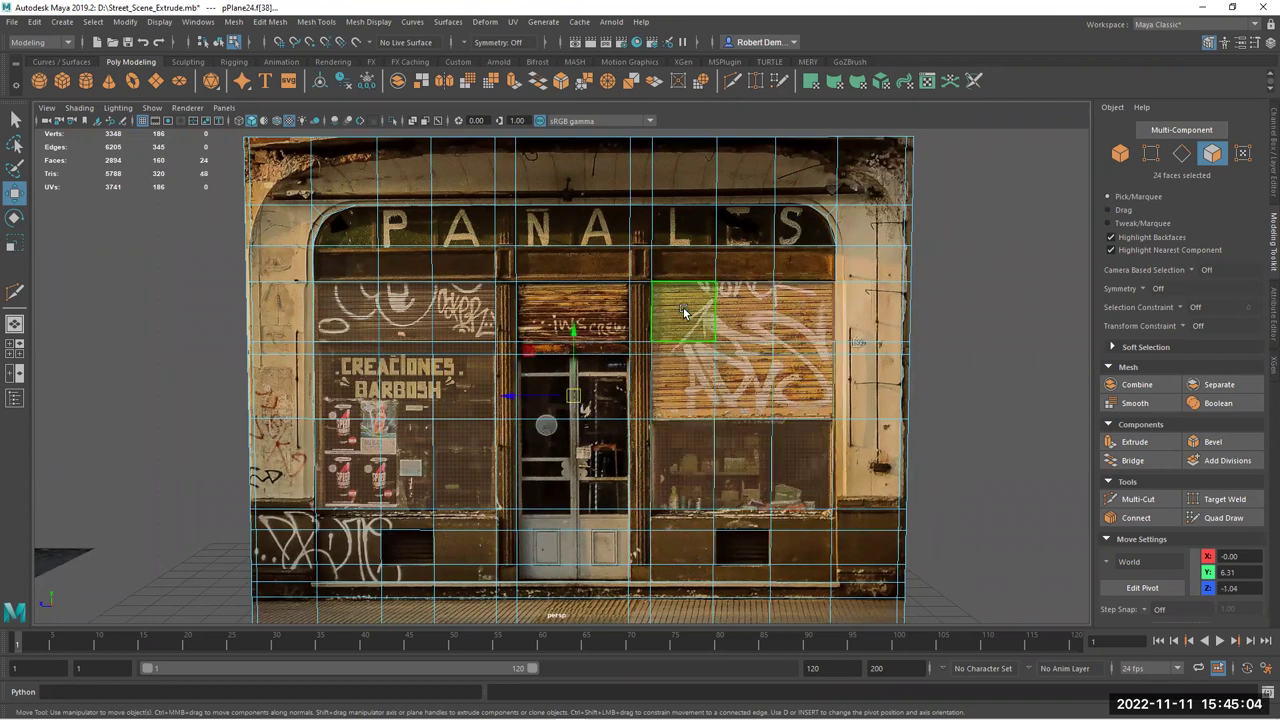
pyautogui.press('Tab')
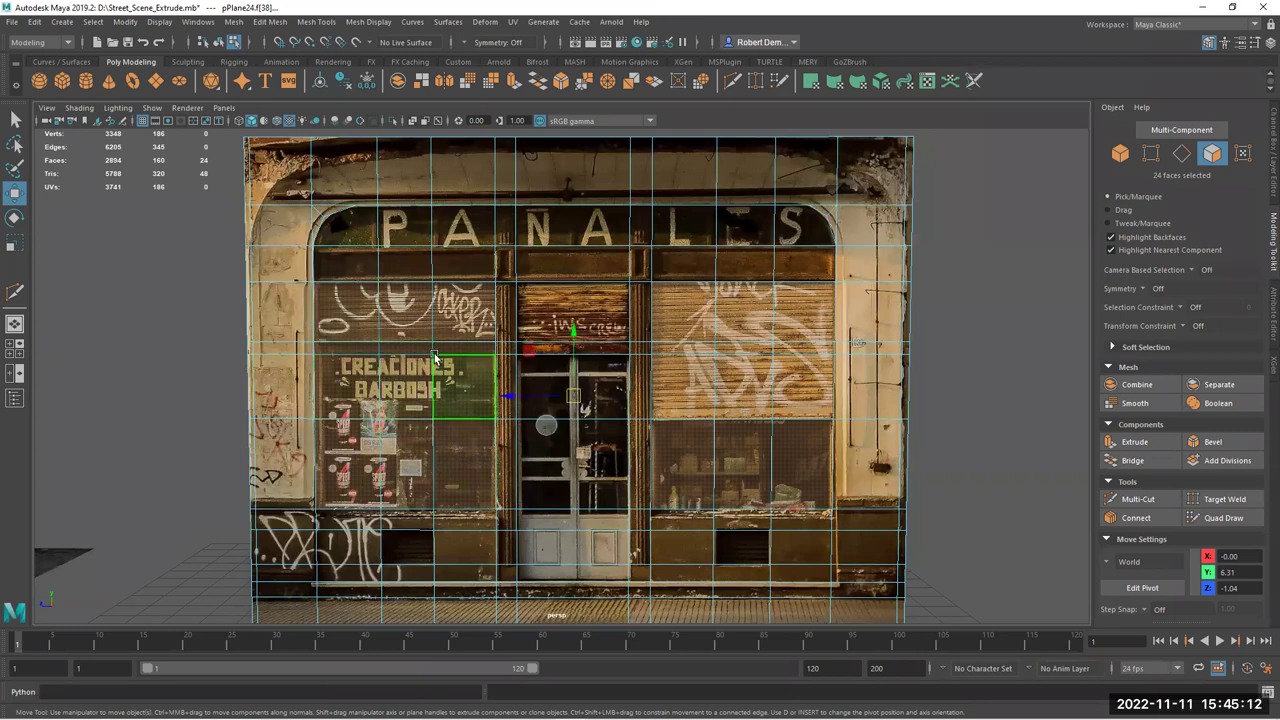
pyautogui.keyDown('alt'); pyautogui.moveTo(184, 372); pyautogui.dragTo(711, 417); pyautogui.keyUp('alt')
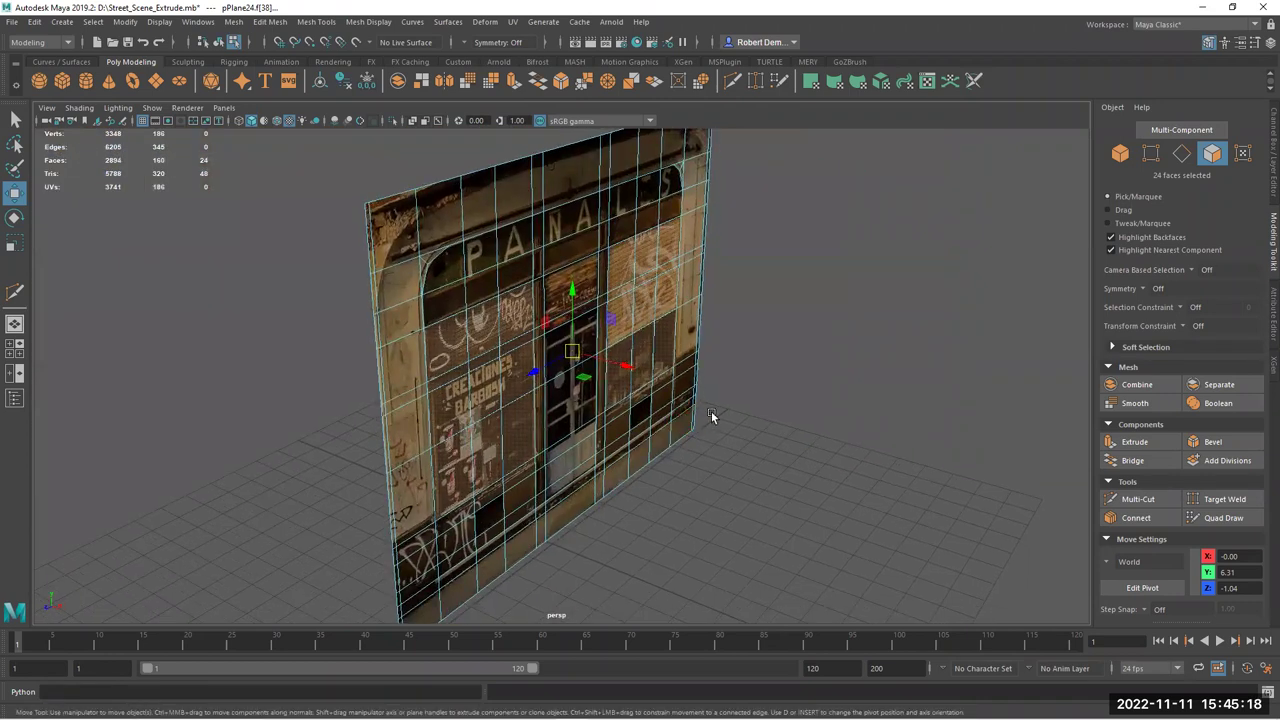
# Extrude the selected left and right window faces inward so both windows sit recessed behind the facade
pyautogui.click(1135, 443)
pyautogui.moveTo(657, 273); pyautogui.dragTo(641, 268)
pyautogui.keyDown('alt'); pyautogui.moveTo(724, 384); pyautogui.dragTo(260, 326); pyautogui.keyUp('alt')
pyautogui.keyDown('alt'); pyautogui.moveTo(860, 470); pyautogui.dragTo(668, 384, button='middle'); pyautogui.keyUp('alt')
pyautogui.keyDown('alt'); pyautogui.moveTo(668, 384); pyautogui.dragTo(610, 405, button='right'); pyautogui.keyUp('alt')
pyautogui.keyDown('alt'); pyautogui.moveTo(523, 285); pyautogui.dragTo(577, 334, button='middle'); pyautogui.keyUp('alt')
pyautogui.keyDown('alt'); pyautogui.moveTo(577, 334); pyautogui.dragTo(558, 320); pyautogui.keyUp('alt')
# Select the door faces together with the shutter above the door and extrude them back into the facade
pyautogui.click(556, 318)
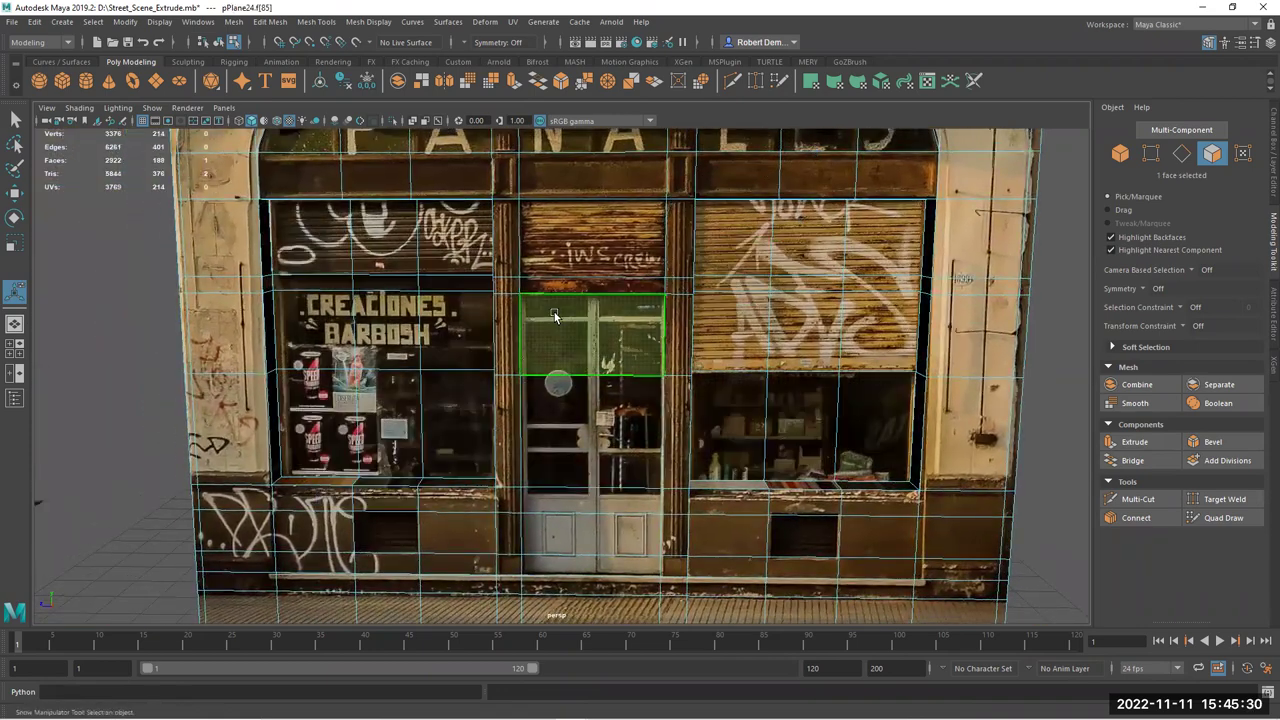
pyautogui.press('Tab')
pyautogui.moveTo(558, 251)
pyautogui.keyDown('shift'); pyautogui.mouseDown()
pyautogui.moveTo(586, 537)
pyautogui.moveTo(591, 505)
pyautogui.moveTo(604, 563)
pyautogui.moveTo(426, 358)
pyautogui.moveTo(560, 300)
pyautogui.moveTo(677, 280)
pyautogui.moveTo(686, 440)
pyautogui.mouseUp(); pyautogui.keyUp('shift')
pyautogui.hotkey('ctrl', 'e')
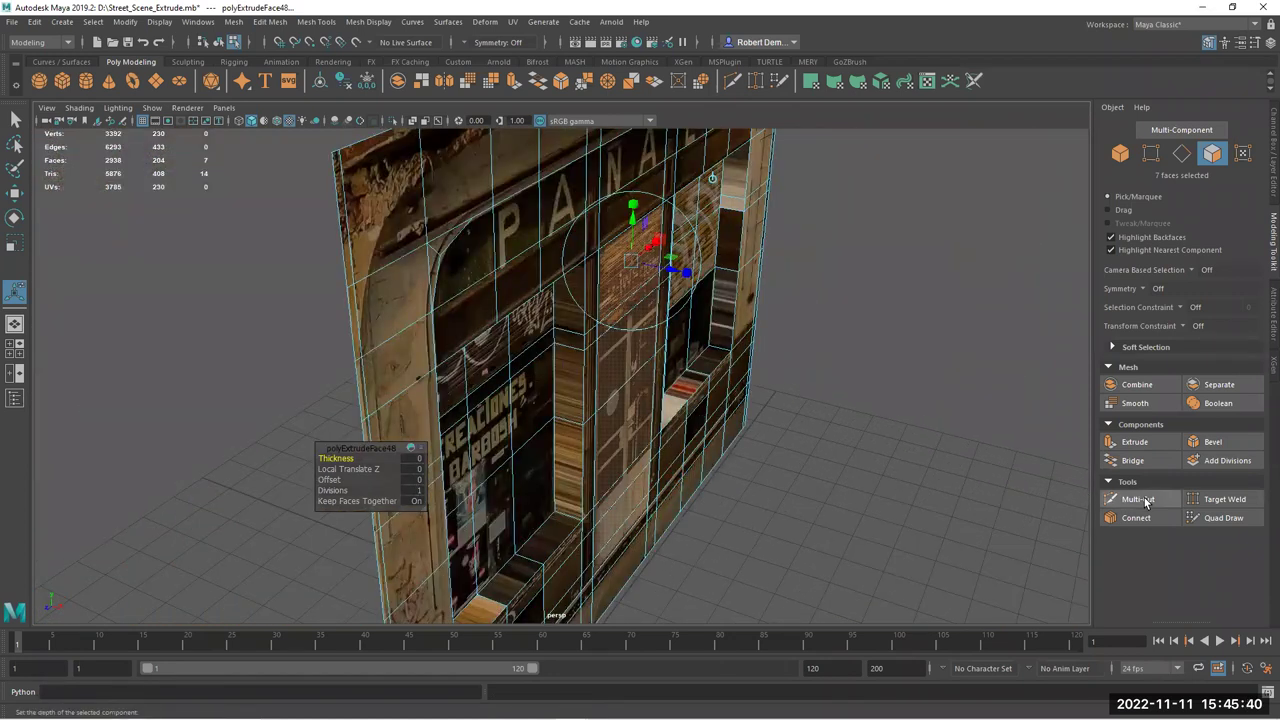
pyautogui.moveTo(682, 272); pyautogui.dragTo(640, 266)
# Select all faces of the three roller shutters above the left window, the door and the right window
pyautogui.keyDown('alt'); pyautogui.moveTo(771, 523); pyautogui.dragTo(545, 448); pyautogui.keyUp('alt')
pyautogui.click(572, 308)
pyautogui.keyDown('alt'); pyautogui.moveTo(560, 312); pyautogui.dragTo(426, 324); pyautogui.keyUp('alt')
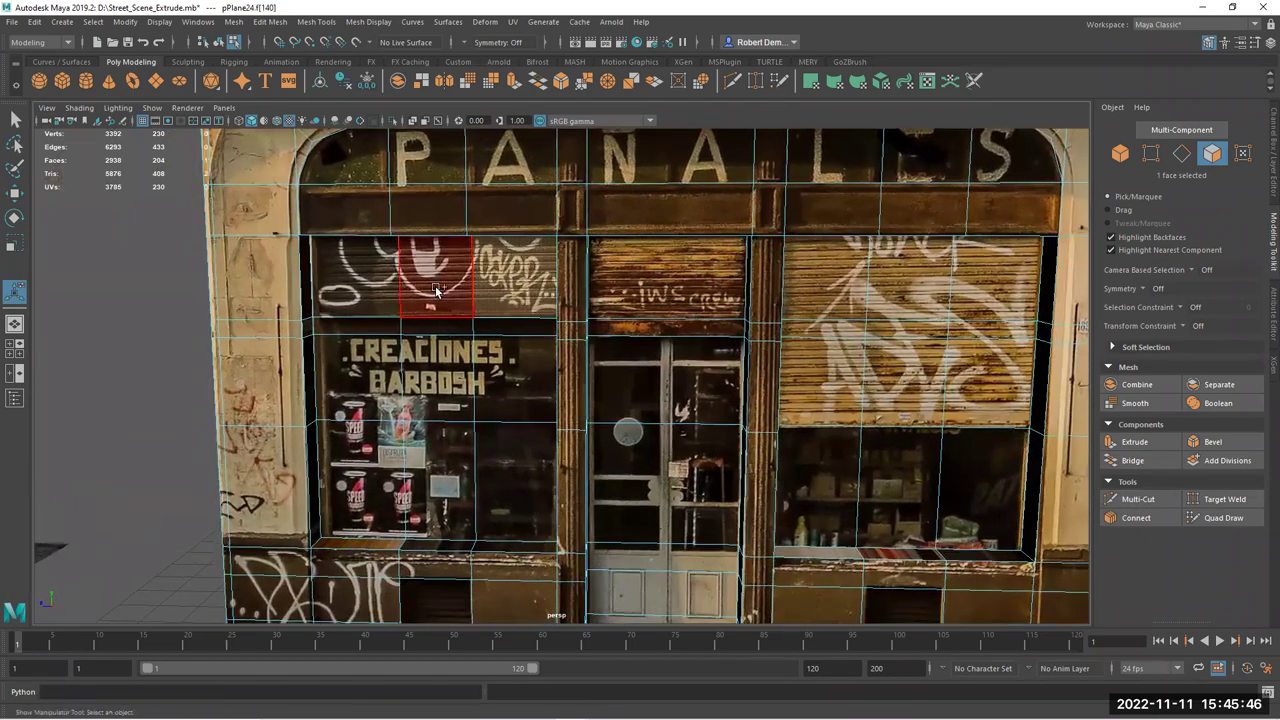
pyautogui.keyDown('shift'); pyautogui.click(428, 291); pyautogui.keyUp('shift')
pyautogui.keyDown('shift'); pyautogui.click(372, 292); pyautogui.keyUp('shift')
pyautogui.keyDown('shift'); pyautogui.click(865, 293); pyautogui.keyUp('shift')
pyautogui.keyDown('shift'); pyautogui.click(905, 275); pyautogui.keyUp('shift')
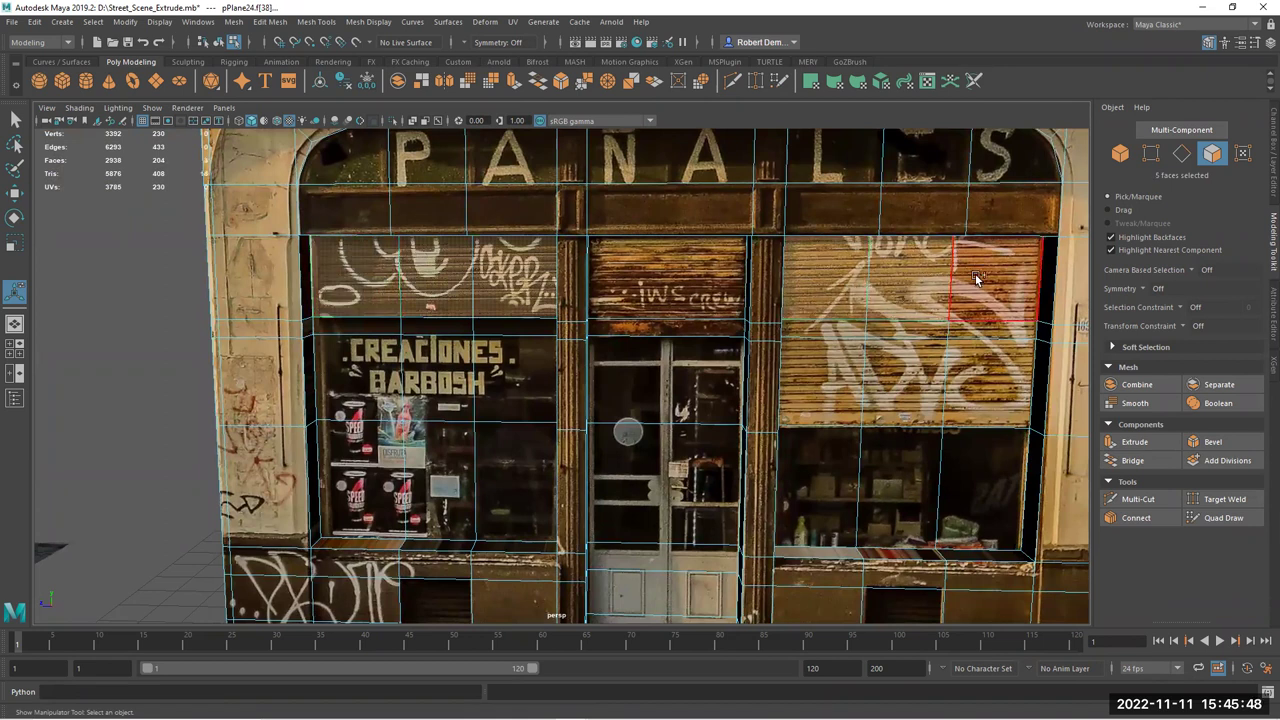
pyautogui.keyDown('shift'); pyautogui.click(975, 273); pyautogui.keyUp('shift')
pyautogui.keyDown('shift'); pyautogui.click(978, 369); pyautogui.keyUp('shift')
pyautogui.keyDown('shift'); pyautogui.click(906, 356); pyautogui.keyUp('shift')
pyautogui.keyDown('shift'); pyautogui.click(836, 352); pyautogui.keyUp('shift')
pyautogui.keyDown('shift'); pyautogui.click(843, 331); pyautogui.keyUp('shift')
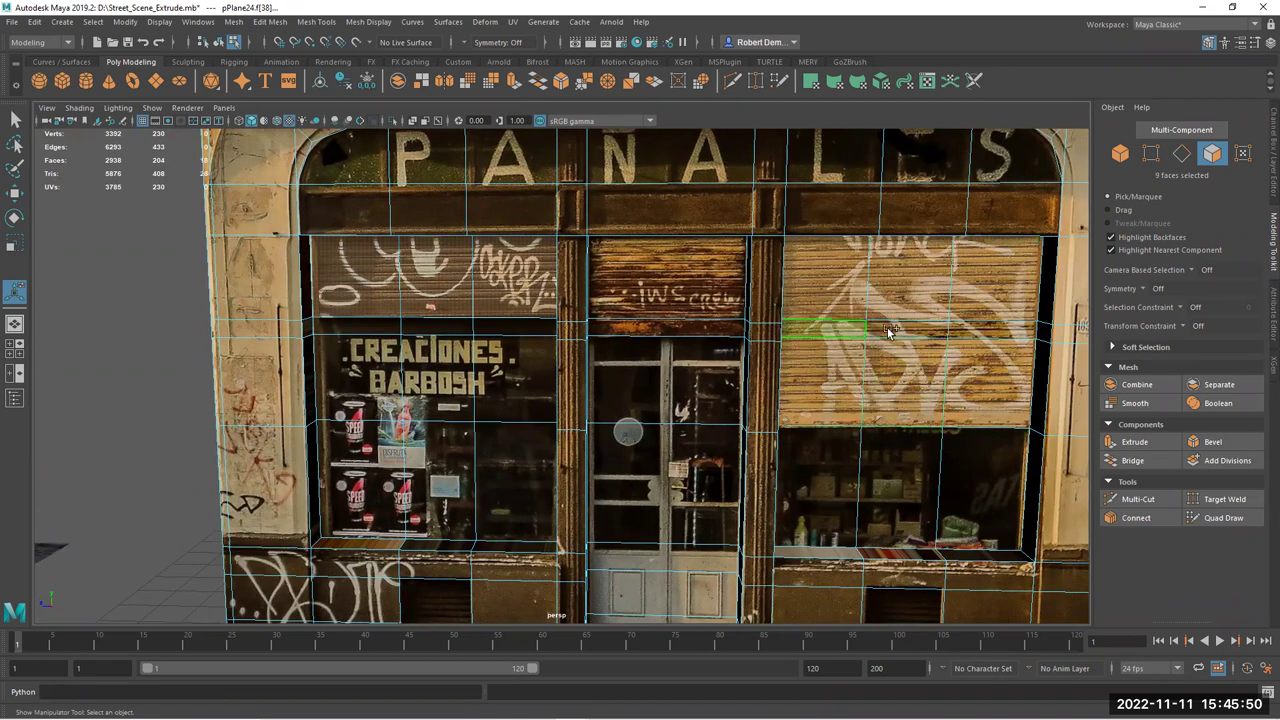
pyautogui.keyDown('shift'); pyautogui.click(893, 331); pyautogui.keyUp('shift')
pyautogui.keyDown('shift'); pyautogui.click(973, 331); pyautogui.keyUp('shift')
pyautogui.keyDown('shift'); pyautogui.click(664, 295); pyautogui.keyUp('shift')
pyautogui.keyDown('shift'); pyautogui.click(675, 331); pyautogui.keyUp('shift')
# Extrude the selected shutter faces outward so the shutters stand proud of the glass and door
pyautogui.keyDown('alt'); pyautogui.moveTo(575, 371); pyautogui.dragTo(638, 372); pyautogui.keyUp('alt')
pyautogui.hotkey('ctrl', 'e')
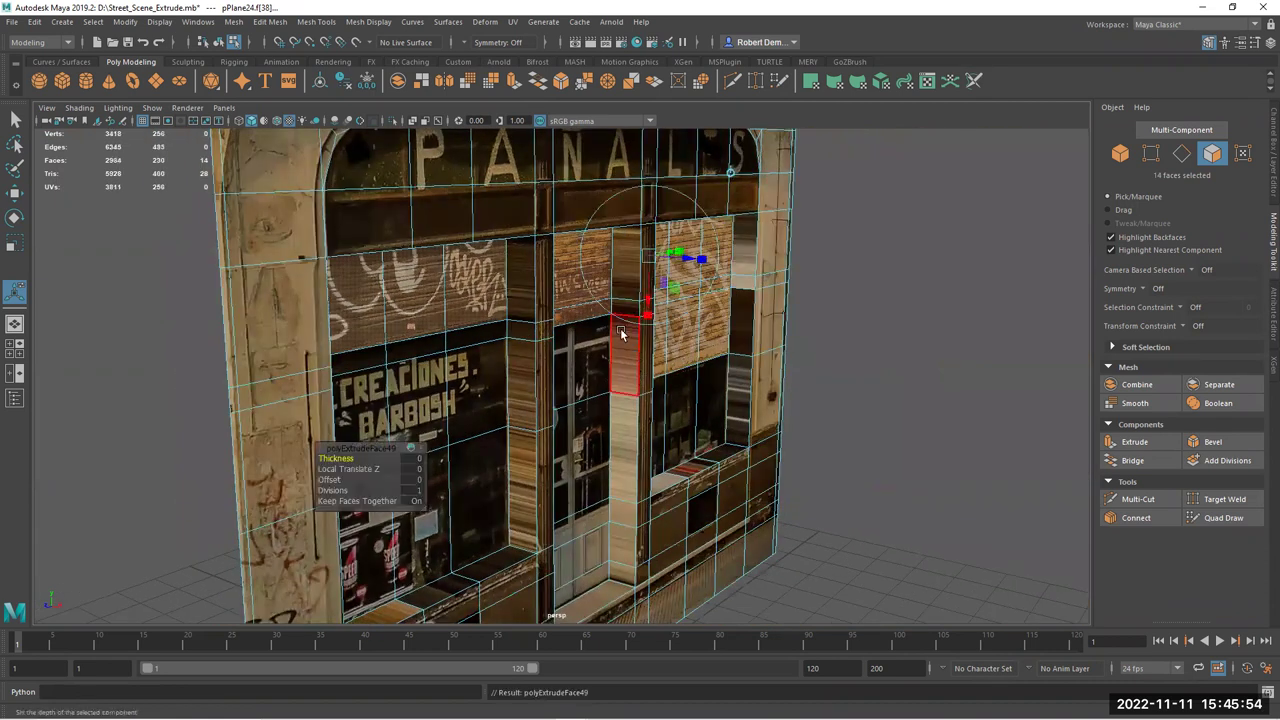
pyautogui.moveTo(688, 268); pyautogui.dragTo(1005, 364)
pyautogui.keyDown('alt'); pyautogui.moveTo(709, 363); pyautogui.dragTo(925, 272, button='middle'); pyautogui.keyUp('alt')
# Select the two dark vent faces below the shop windows and extrude them into the wall
pyautogui.click(643, 377)
pyautogui.keyDown('shift'); pyautogui.click(1065, 379); pyautogui.keyUp('shift')
pyautogui.keyDown('alt'); pyautogui.moveTo(725, 377); pyautogui.dragTo(772, 280); pyautogui.keyUp('alt')
pyautogui.hotkey('ctrl', 'e')
# Examine the recessed windows, door, shutters and vents of the shopfront from several angles and distances
pyautogui.keyDown('alt'); pyautogui.moveTo(471, 357); pyautogui.dragTo(420, 355); pyautogui.keyUp('alt')
pyautogui.keyDown('alt'); pyautogui.moveTo(553, 481); pyautogui.dragTo(630, 655, button='middle'); pyautogui.keyUp('alt')
pyautogui.click(446, 256)
pyautogui.scroll(-2, 480, 280)
pyautogui.keyDown('alt'); pyautogui.moveTo(441, 176); pyautogui.dragTo(452, 268, button='middle'); pyautogui.keyUp('alt')
pyautogui.moveTo(452, 268); pyautogui.dragTo(453, 302, button='right')
pyautogui.keyDown('alt'); pyautogui.moveTo(362, 350); pyautogui.dragTo(348, 353, button='right'); pyautogui.keyUp('alt')
pyautogui.scroll(-5, 348, 353)
pyautogui.keyDown('alt'); pyautogui.moveTo(346, 326); pyautogui.dragTo(493, 302); pyautogui.keyUp('alt')
pyautogui.keyDown('alt'); pyautogui.moveTo(677, 354); pyautogui.dragTo(790, 338); pyautogui.keyUp('alt')
pyautogui.scroll(4, 790, 338)
pyautogui.keyDown('alt'); pyautogui.moveTo(296, 411); pyautogui.dragTo(433, 419, button='middle'); pyautogui.keyUp('alt')
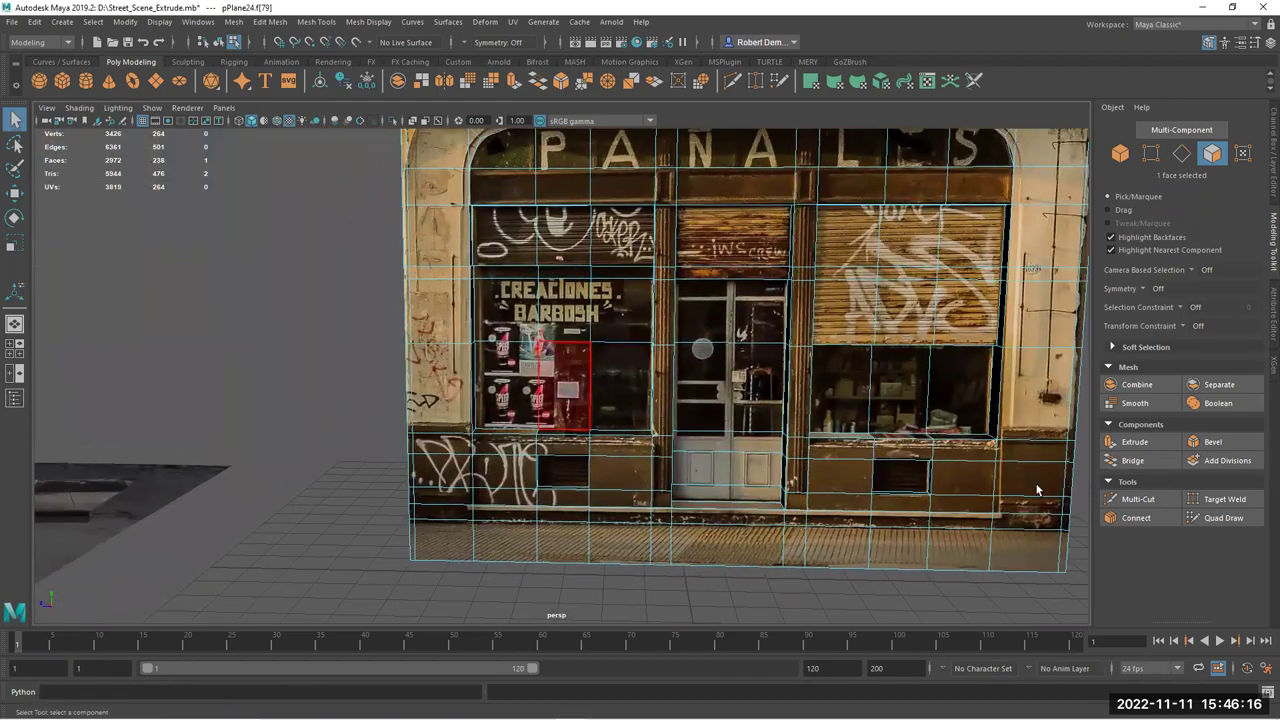
# Insert a horizontal edge loop with Multi-Cut across the whole facade just above the window sills
pyautogui.click(1137, 498)
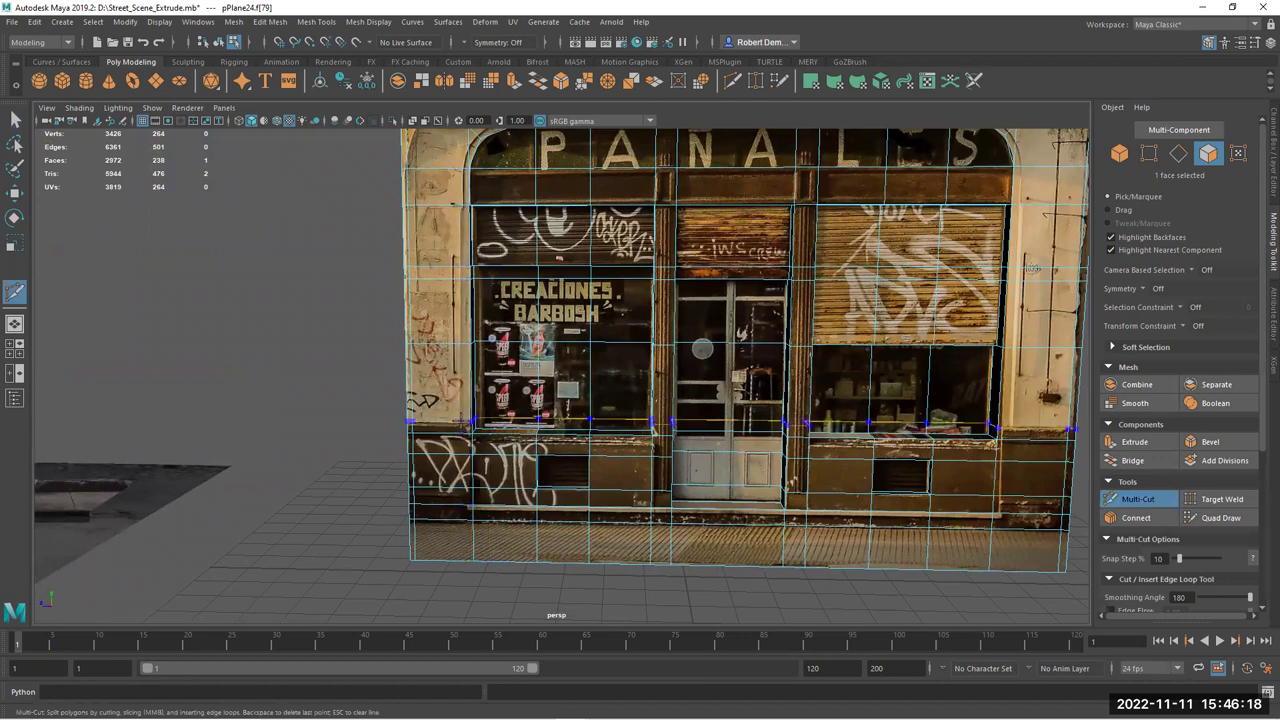
pyautogui.keyDown('ctrl'); pyautogui.click(466, 422); pyautogui.keyUp('ctrl')
pyautogui.keyDown('alt'); pyautogui.moveTo(490, 200); pyautogui.dragTo(490, 285, button='middle'); pyautogui.keyUp('alt')
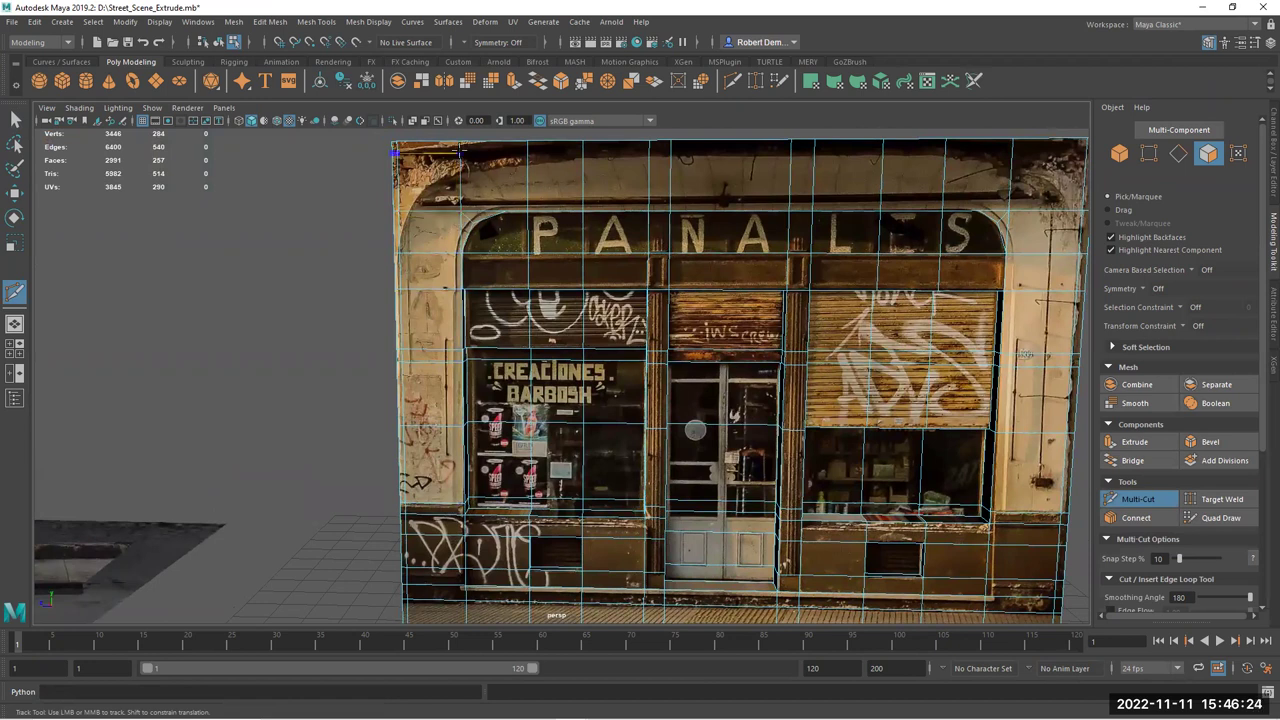
# Insert a horizontal edge loop near the facade's upper edge and extend it with Multi-Cut across the upper-left corner
pyautogui.keyDown('alt'); pyautogui.moveTo(466, 152); pyautogui.dragTo(490, 500); pyautogui.keyUp('alt')
pyautogui.keyDown('alt'); pyautogui.moveTo(481, 500); pyautogui.dragTo(640, 375, button='right'); pyautogui.keyUp('alt')
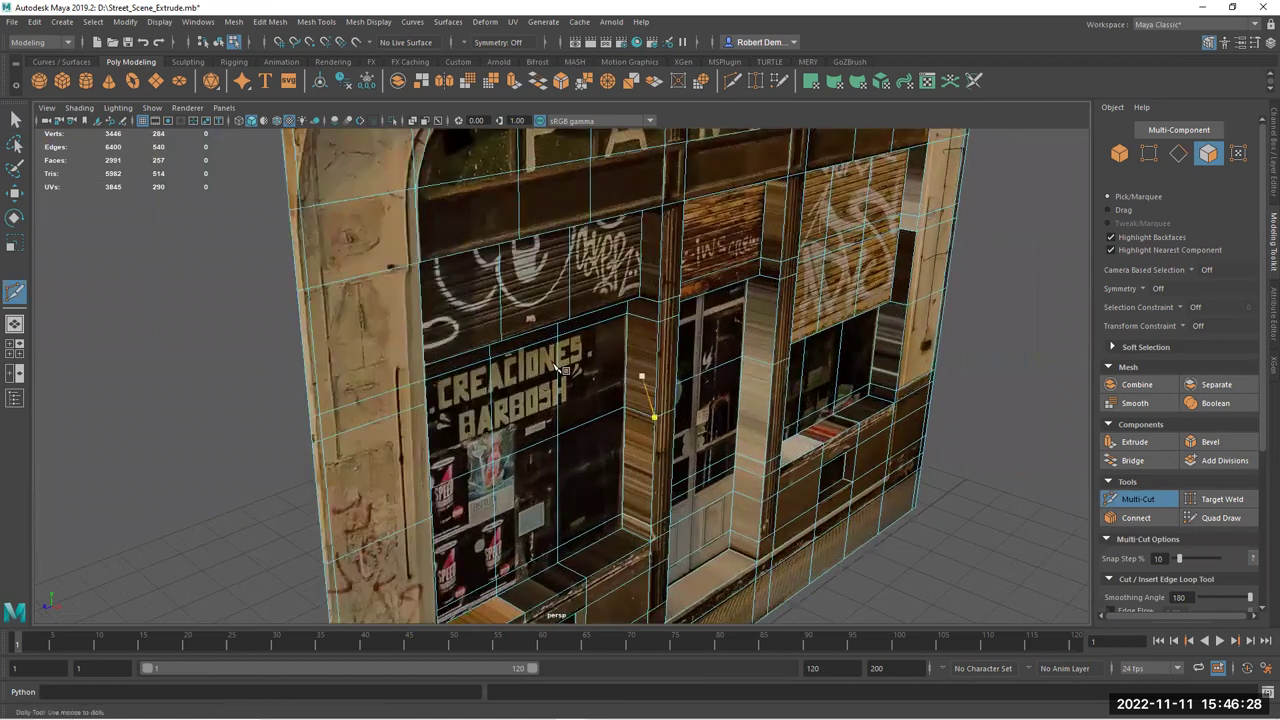
pyautogui.keyDown('alt'); pyautogui.moveTo(640, 375); pyautogui.dragTo(600, 546, button='middle'); pyautogui.keyUp('alt')
pyautogui.keyDown('alt'); pyautogui.moveTo(600, 546); pyautogui.dragTo(530, 470); pyautogui.keyUp('alt')
pyautogui.keyDown('alt'); pyautogui.moveTo(600, 360); pyautogui.dragTo(624, 467, button='middle'); pyautogui.keyUp('alt')
pyautogui.keyDown('ctrl'); pyautogui.click(651, 217); pyautogui.keyUp('ctrl')
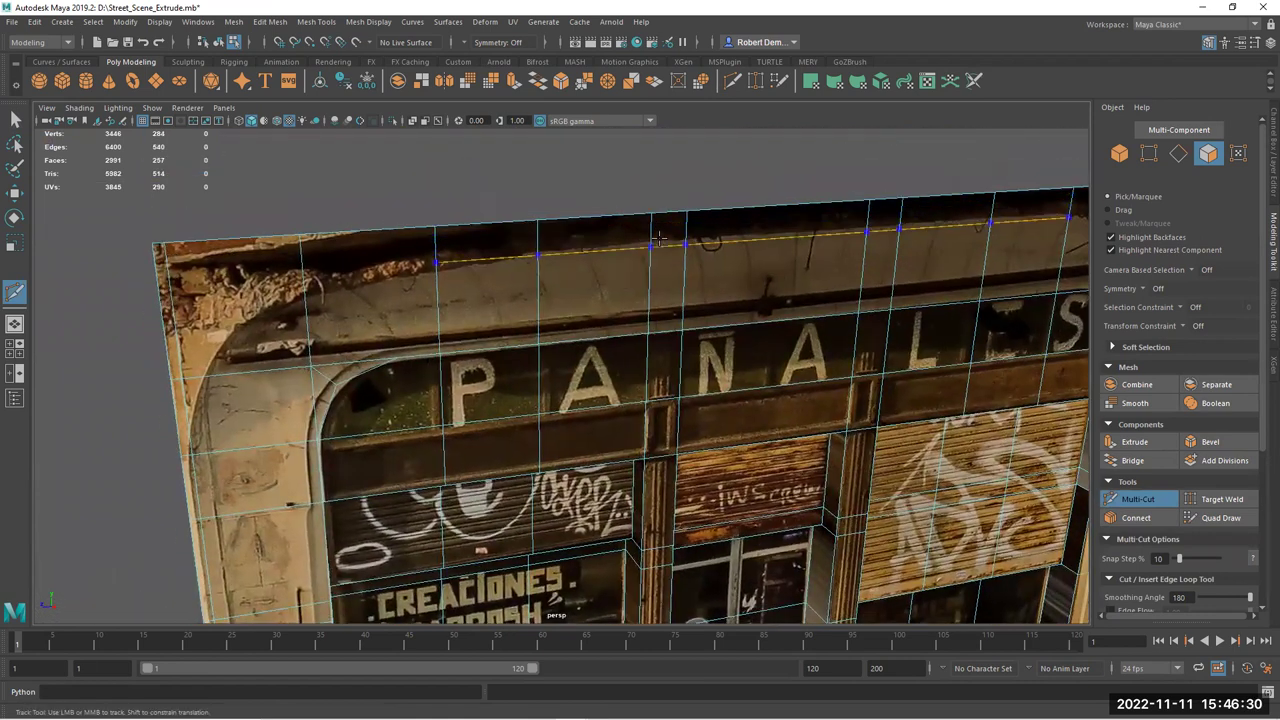
pyautogui.click(163, 258)
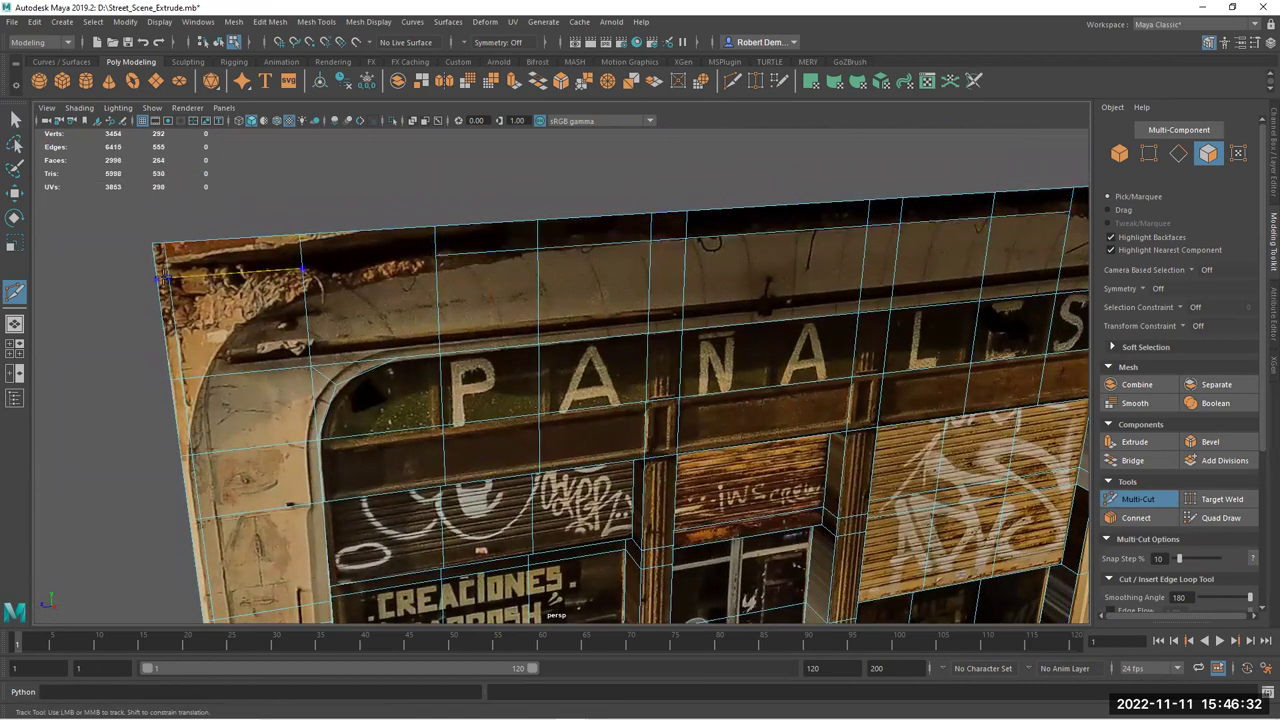
pyautogui.click(302, 267)
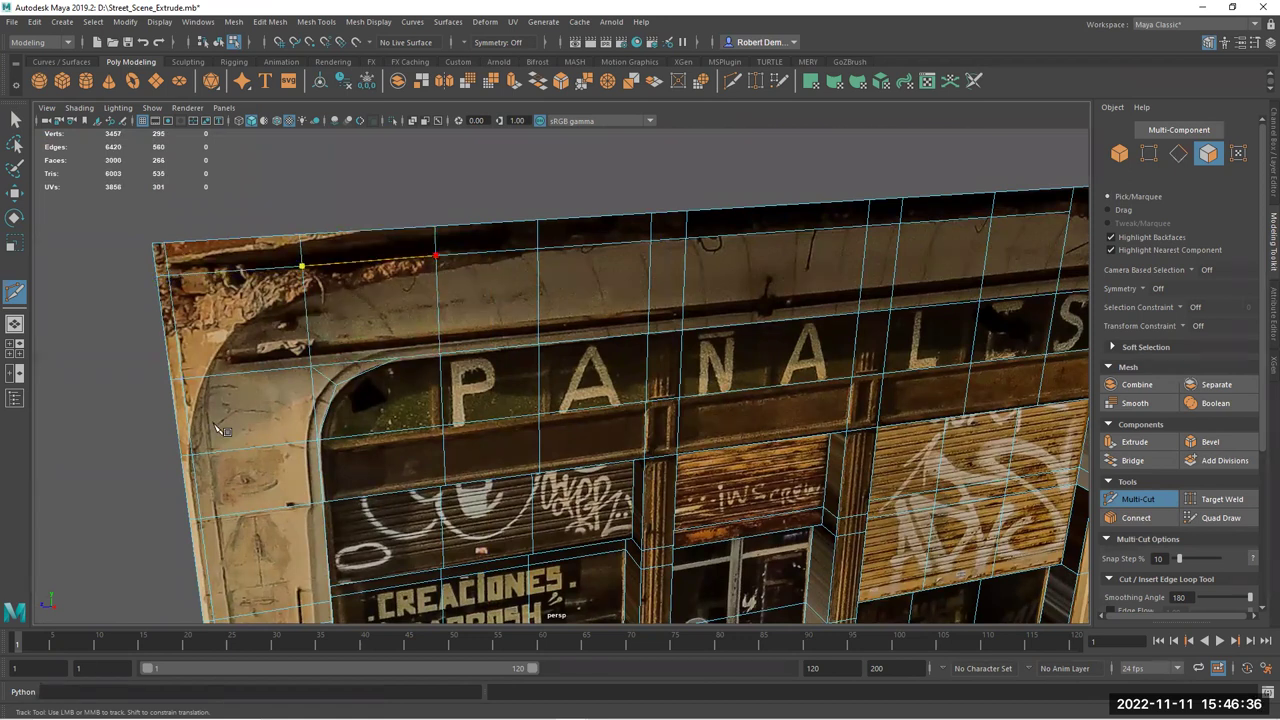
pyautogui.click(22, 201)
pyautogui.keyDown('alt'); pyautogui.moveTo(563, 377); pyautogui.dragTo(355, 355, button='right'); pyautogui.keyUp('alt')
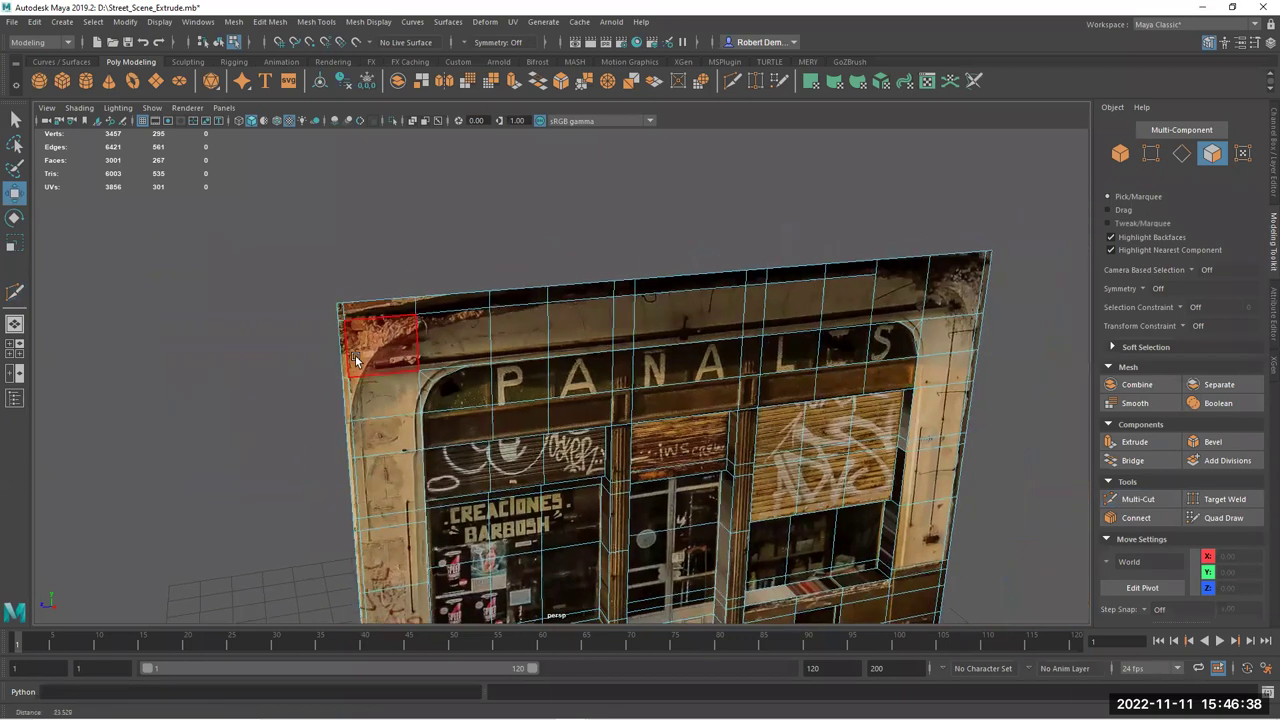
pyautogui.keyDown('alt'); pyautogui.moveTo(400, 378); pyautogui.dragTo(359, 348, button='middle'); pyautogui.keyUp('alt')
pyautogui.click(359, 352)
pyautogui.keyDown('alt'); pyautogui.moveTo(359, 352); pyautogui.dragTo(390, 412); pyautogui.keyUp('alt')
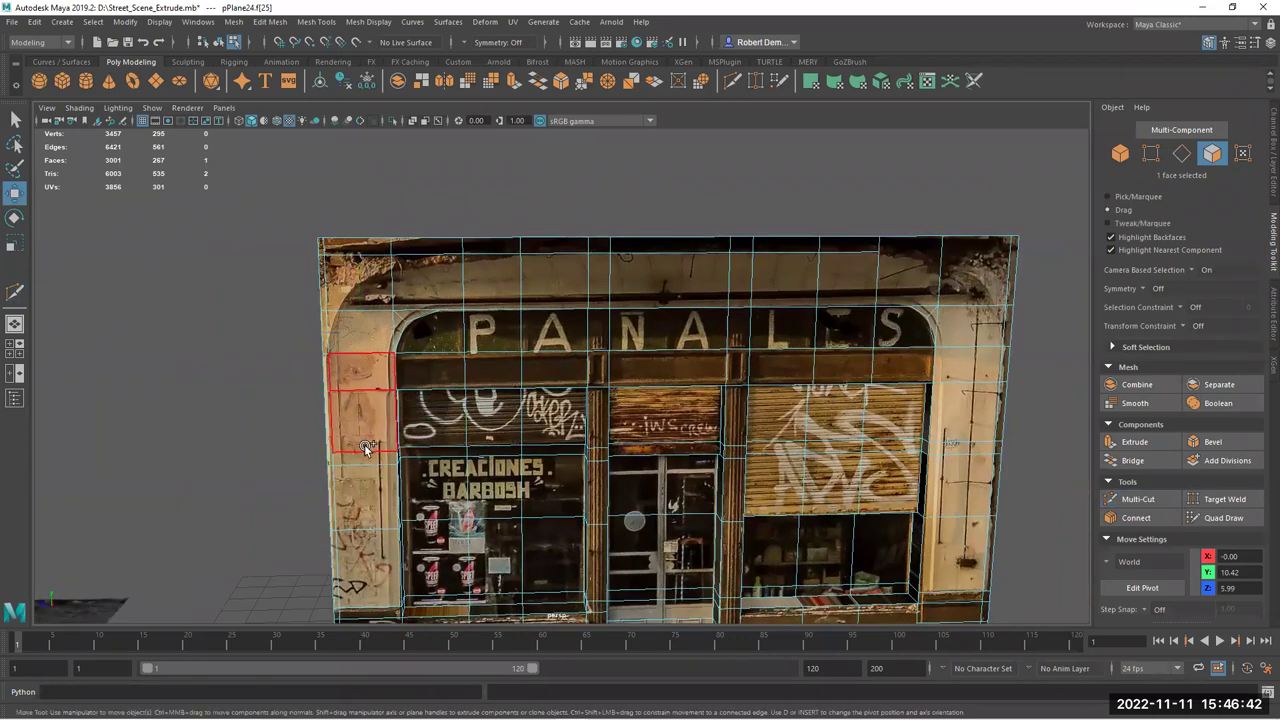
pyautogui.keyDown('shift'); pyautogui.doubleClick(368, 586); pyautogui.keyUp('shift')
pyautogui.keyDown('alt'); pyautogui.moveTo(517, 509); pyautogui.dragTo(405, 480); pyautogui.keyUp('alt')
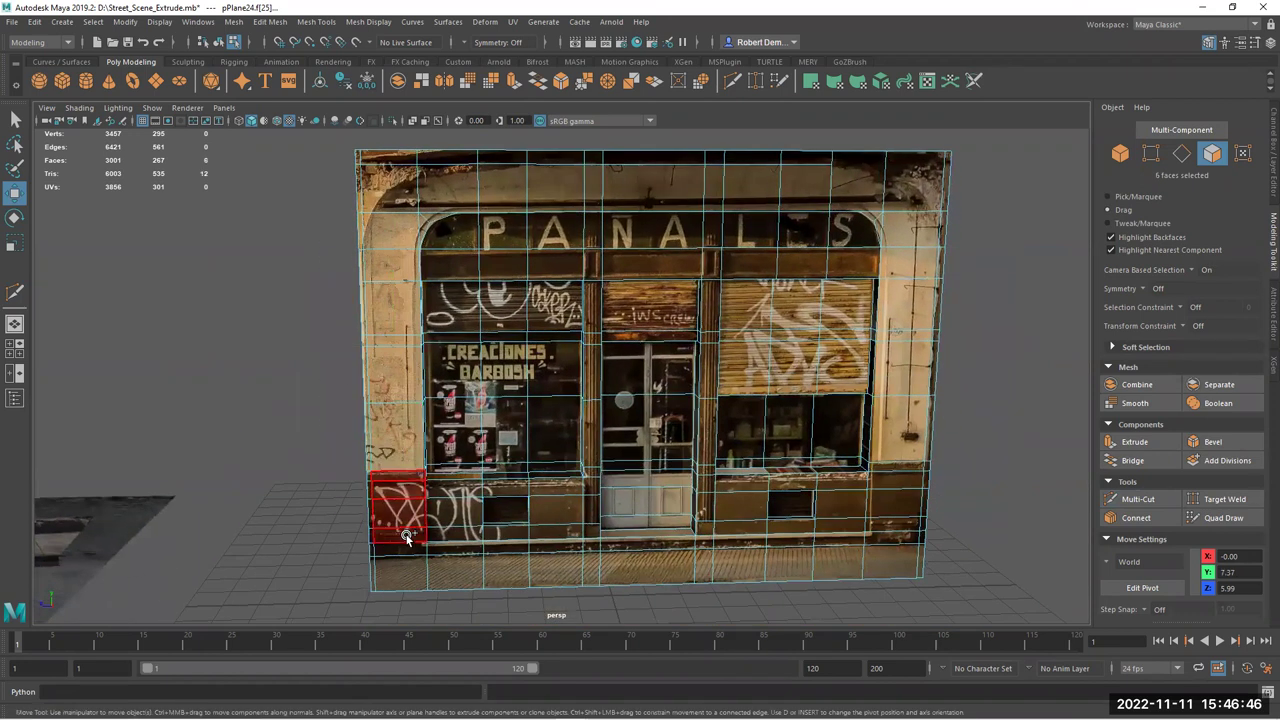
pyautogui.moveTo(408, 545); pyautogui.dragTo(879, 543)
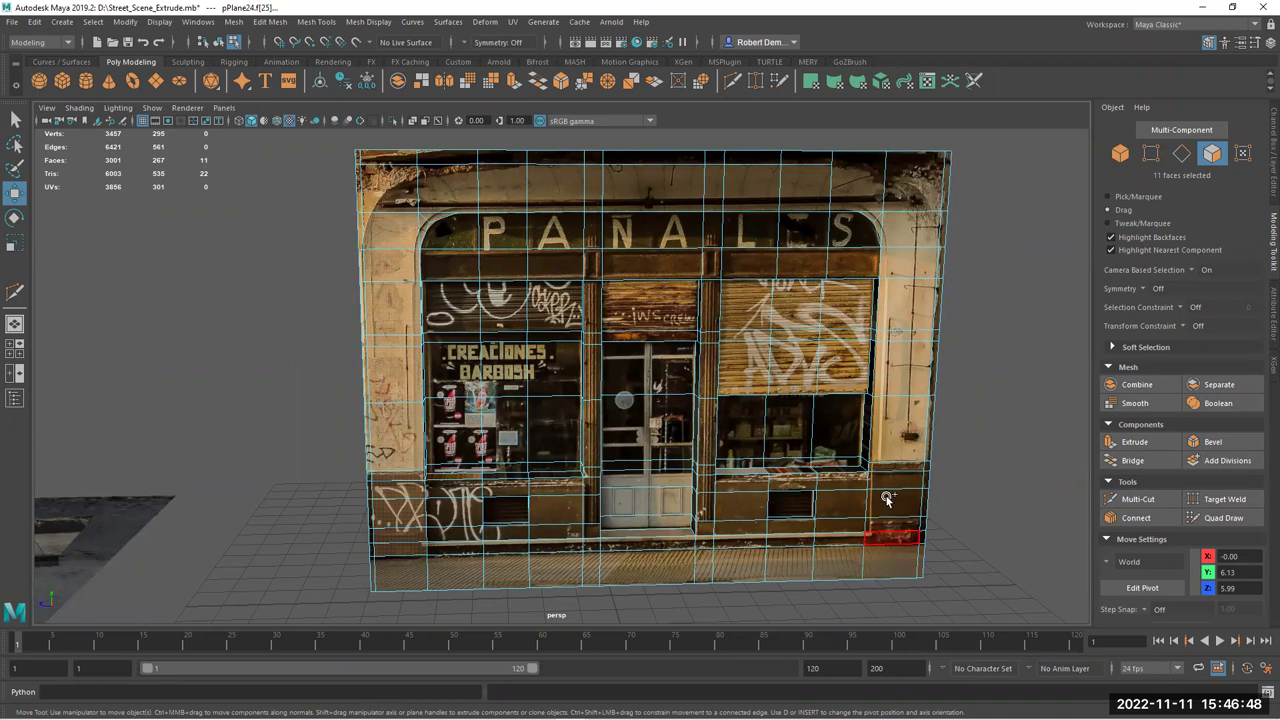
pyautogui.keyDown('shift'); pyautogui.doubleClick(902, 197); pyautogui.keyUp('shift')
pyautogui.keyDown('alt'); pyautogui.moveTo(694, 502); pyautogui.dragTo(1190, 445, button='right'); pyautogui.keyUp('alt')
pyautogui.keyDown('alt'); pyautogui.moveTo(1190, 445); pyautogui.dragTo(1005, 538, button='middle'); pyautogui.keyUp('alt')
# Extend the upper horizontal edge with Multi-Cut across the upper-right corner to the facade's right edge
pyautogui.hotkey('ctrl', 'shift', 'x')
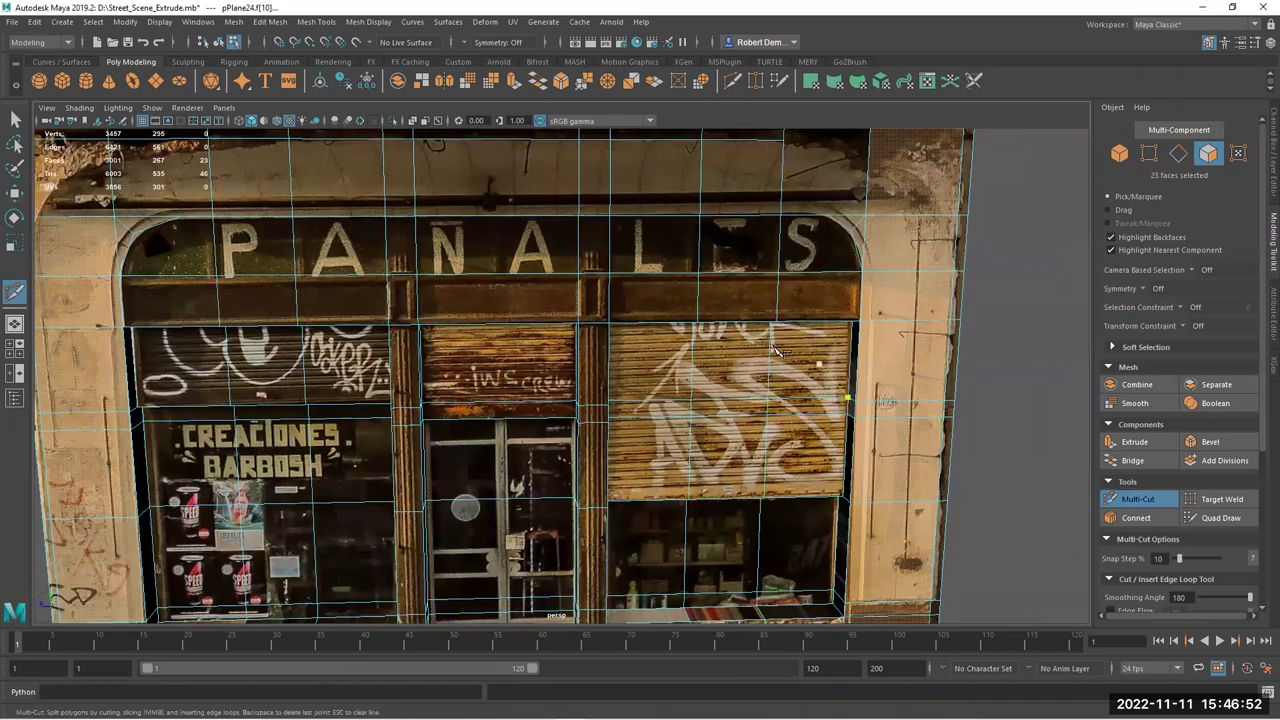
pyautogui.keyDown('alt'); pyautogui.moveTo(778, 350); pyautogui.dragTo(713, 446, button='middle'); pyautogui.keyUp('alt')
pyautogui.click(895, 242)
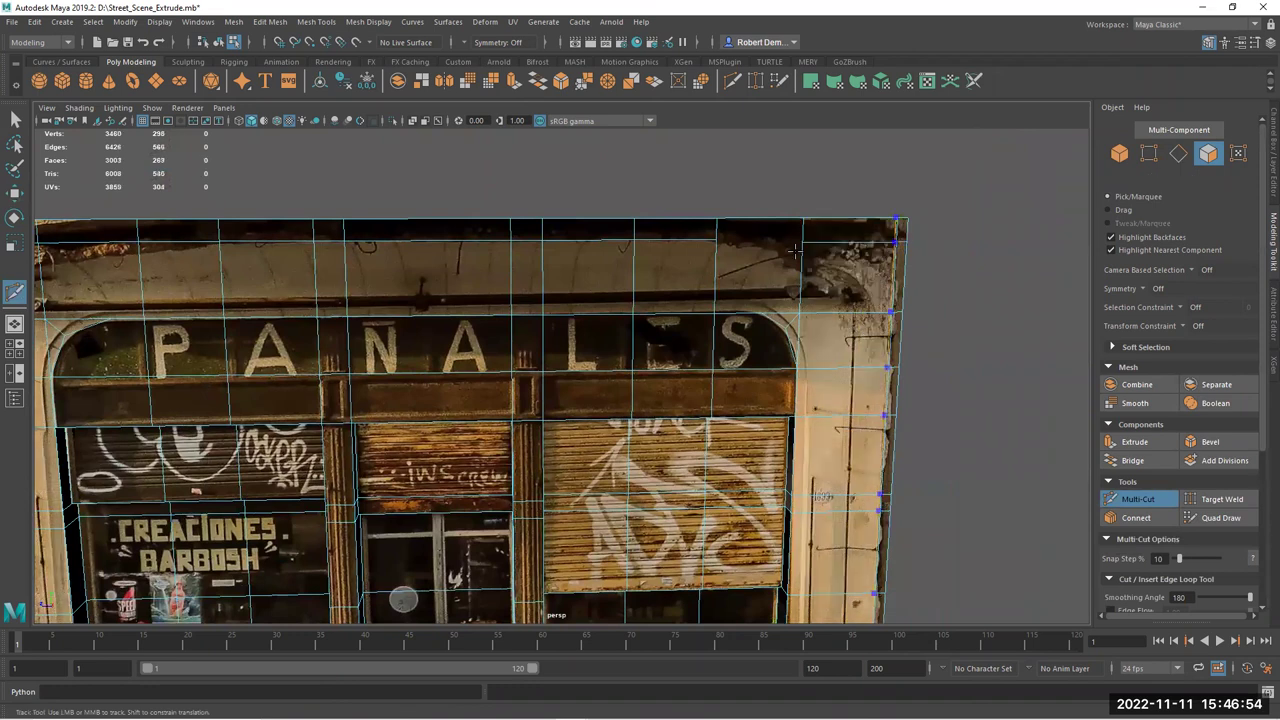
pyautogui.click(803, 242)
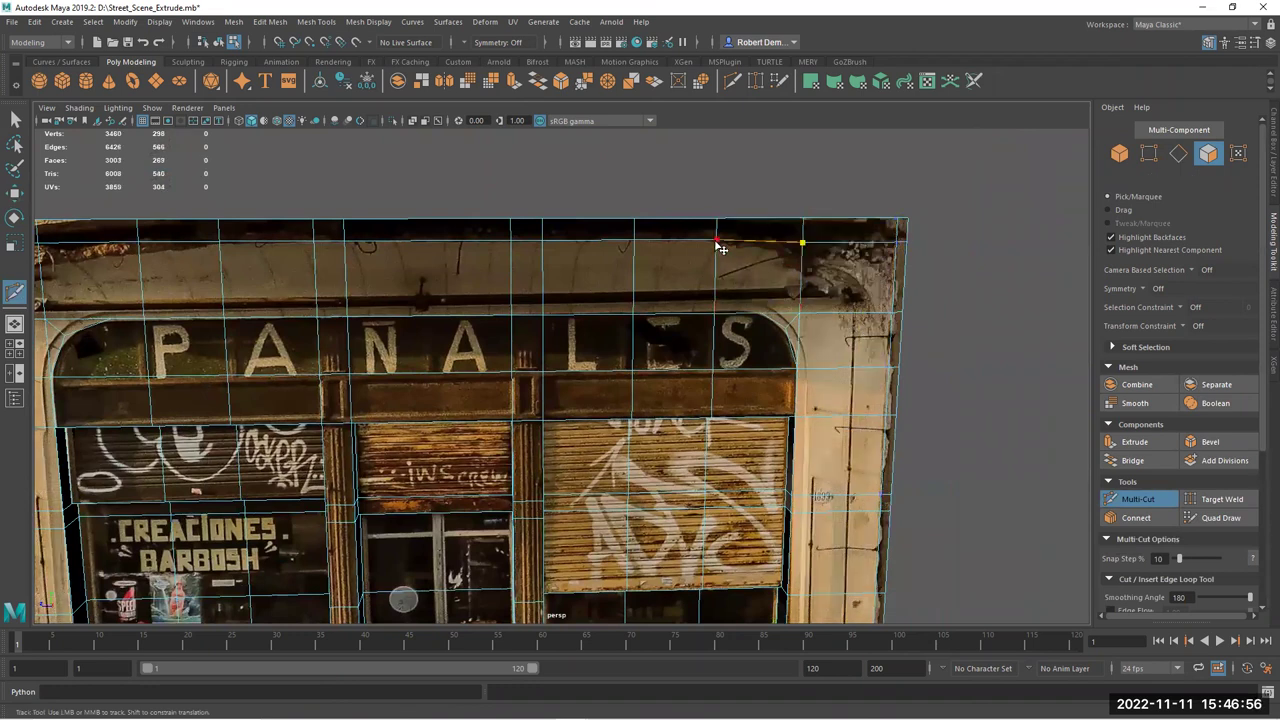
pyautogui.click(16, 193)
# Select the faces of the left and right side pillars and of the header band above the PAÑALES sign
pyautogui.scroll(-4, 397, 340)
pyautogui.keyDown('alt'); pyautogui.moveTo(420, 330); pyautogui.dragTo(752, 184, button='middle'); pyautogui.keyUp('alt')
pyautogui.moveTo(389, 246); pyautogui.dragTo(380, 220, button='right')
pyautogui.moveTo(386, 251); pyautogui.dragTo(384, 521)
pyautogui.moveTo(397, 604); pyautogui.dragTo(397, 604)
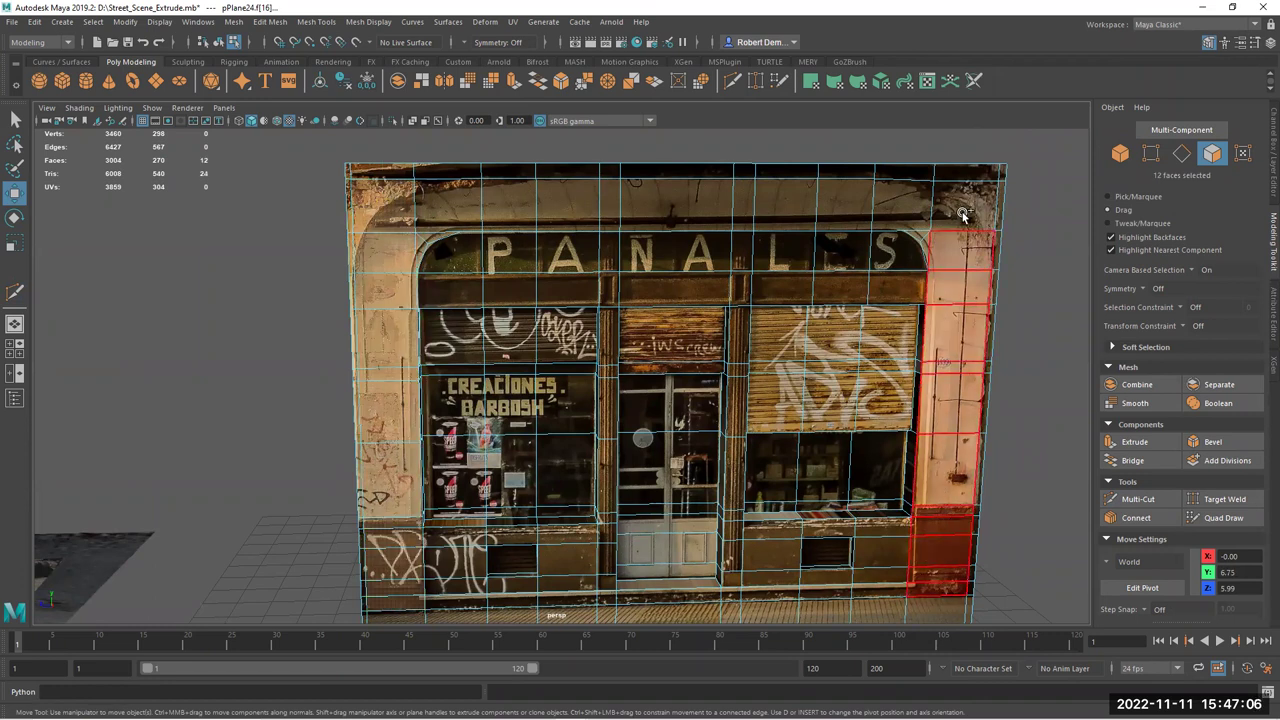
pyautogui.keyDown('shift'); pyautogui.moveTo(960, 218); pyautogui.dragTo(958, 216); pyautogui.keyUp('shift')
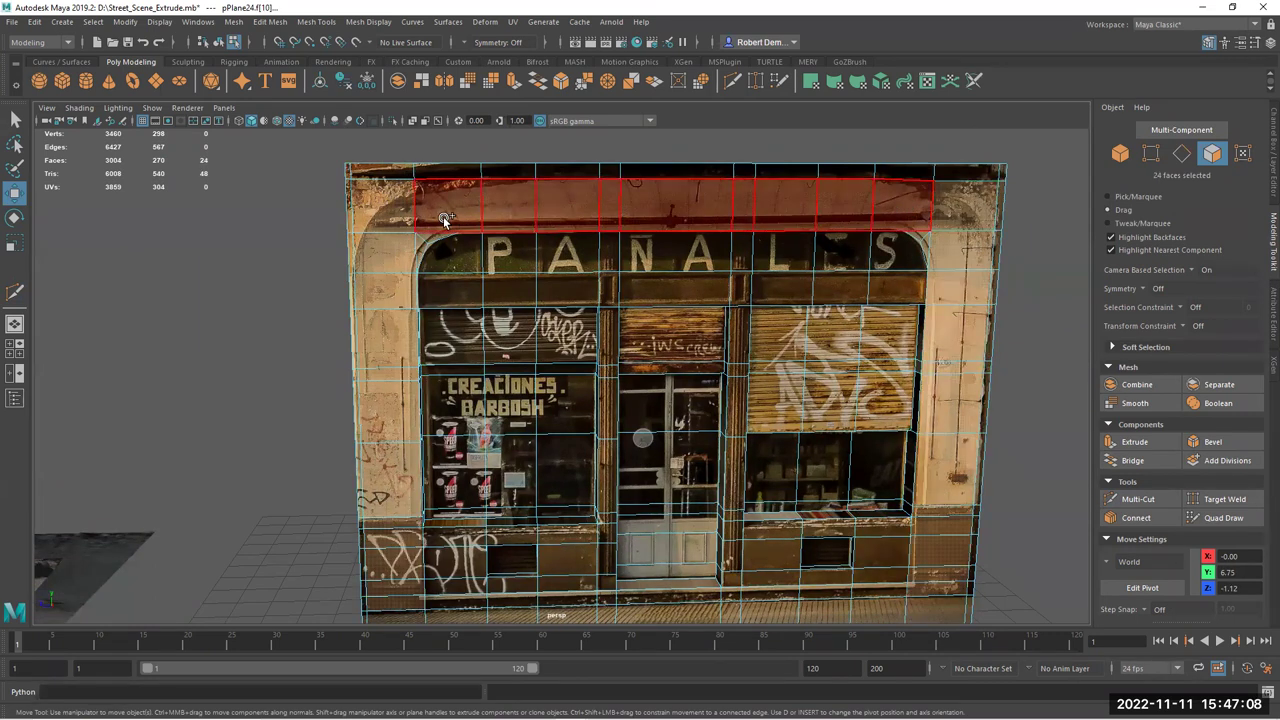
pyautogui.keyDown('shift'); pyautogui.moveTo(445, 220); pyautogui.dragTo(445, 220); pyautogui.keyUp('shift')
# Extrude the selected pillar and header faces slightly forward as a raised frame around the shopfront
pyautogui.keyDown('alt'); pyautogui.moveTo(563, 362); pyautogui.dragTo(624, 356); pyautogui.keyUp('alt')
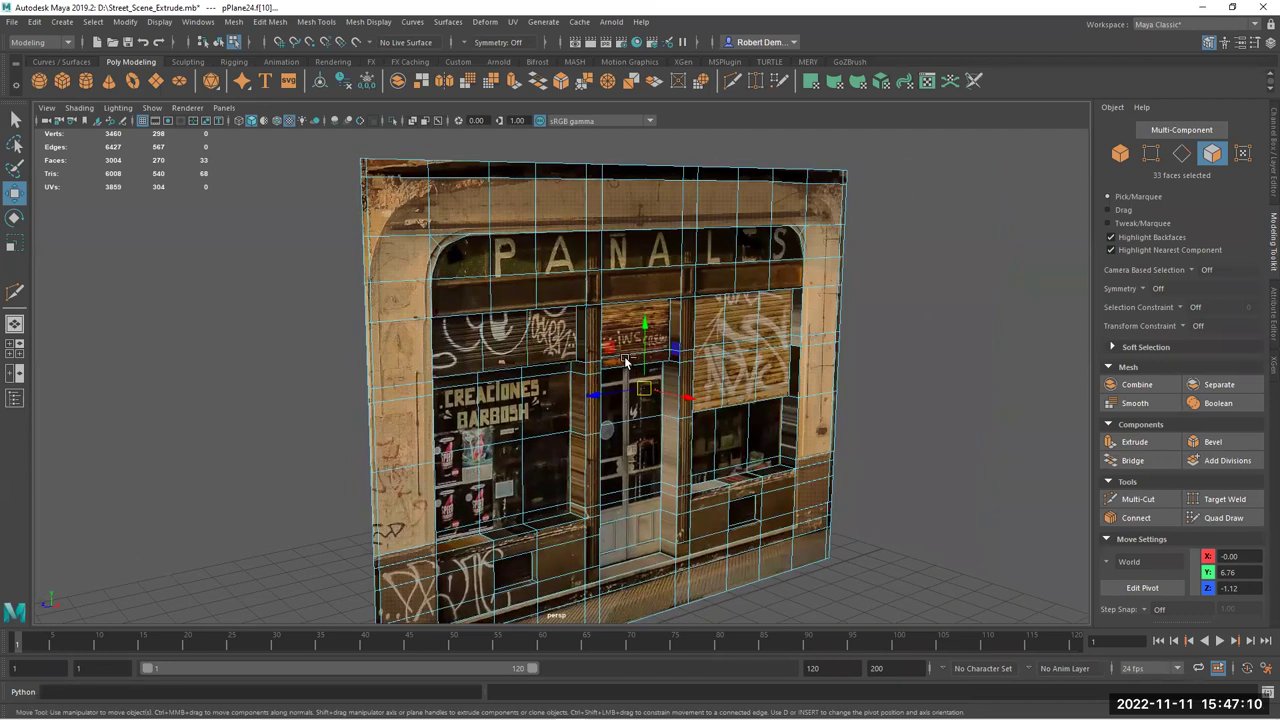
pyautogui.hotkey('ctrl', 'e')
pyautogui.moveTo(856, 204)
pyautogui.mouseDown()
pyautogui.moveTo(886, 203)
pyautogui.moveTo(872, 205)
pyautogui.mouseUp()
pyautogui.keyDown('alt'); pyautogui.moveTo(792, 298); pyautogui.dragTo(575, 380); pyautogui.keyUp('alt')
pyautogui.press('q')
pyautogui.scroll(3, 601, 412)
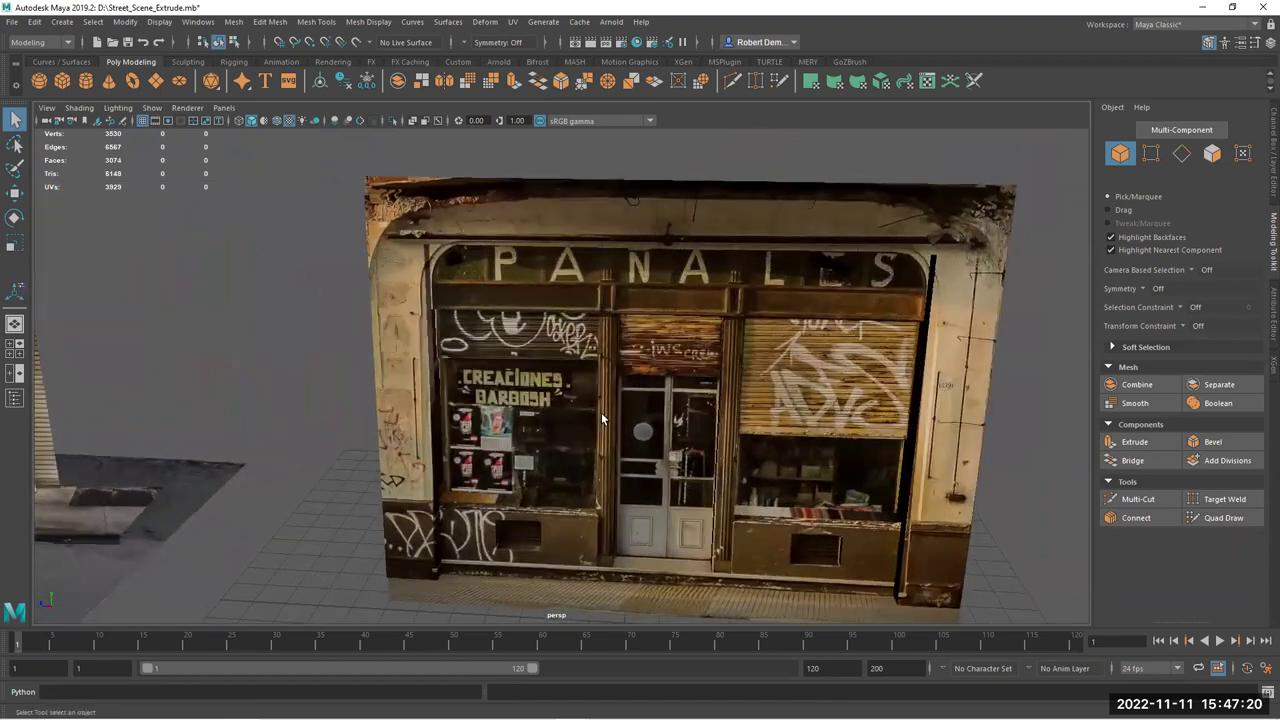
# Select the row of vertices along the lower edge of the shopfront mesh
pyautogui.keyDown('alt'); pyautogui.moveTo(601, 414); pyautogui.dragTo(550, 266, button='middle'); pyautogui.keyUp('alt')
pyautogui.click(586, 425)
pyautogui.scroll(1, 541, 412)
pyautogui.keyDown('alt'); pyautogui.moveTo(541, 412); pyautogui.dragTo(574, 434); pyautogui.keyUp('alt')
pyautogui.rightClick(574, 434)
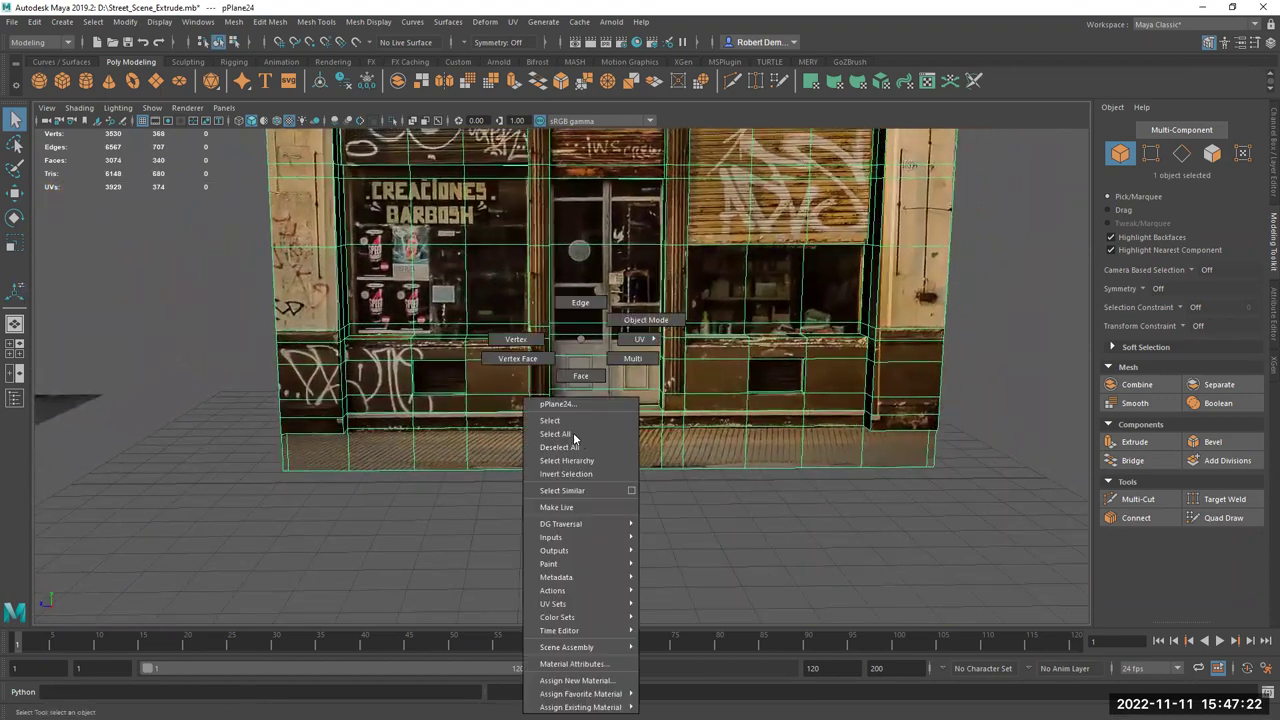
pyautogui.moveTo(519, 343); pyautogui.dragTo(516, 341, button='right')
pyautogui.keyDown('alt'); pyautogui.moveTo(336, 505); pyautogui.dragTo(245, 514); pyautogui.keyUp('alt')
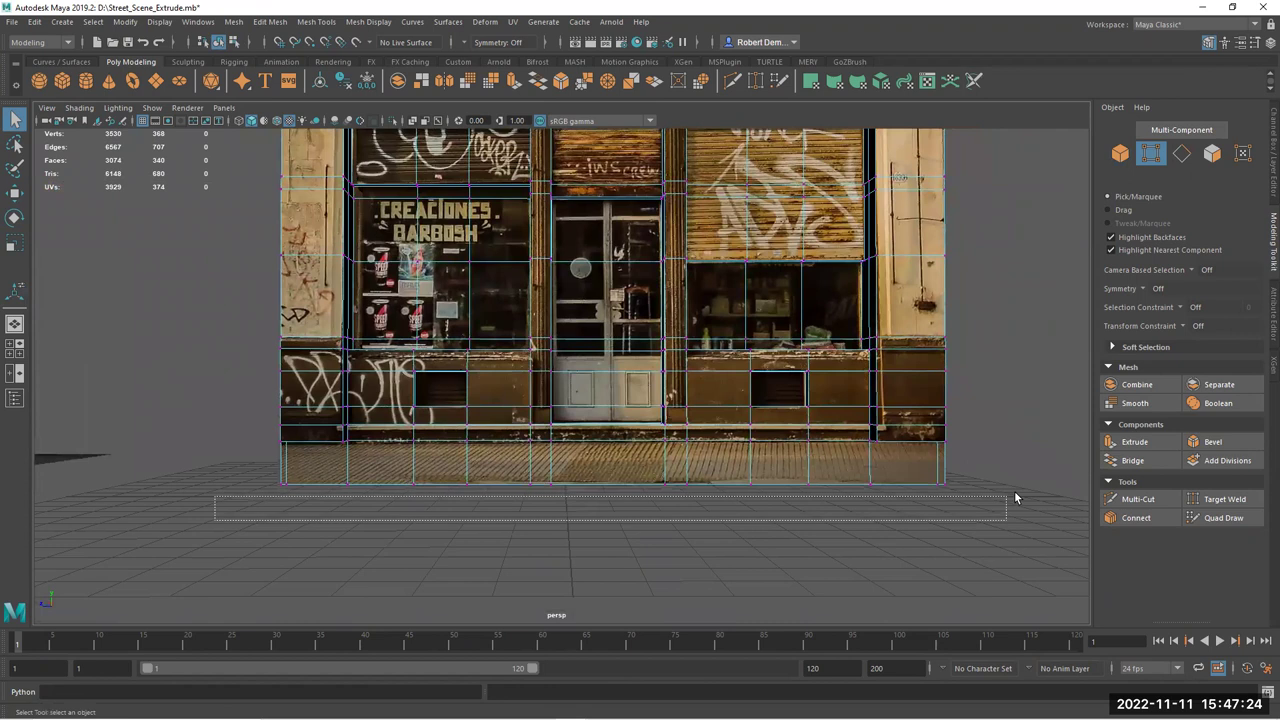
pyautogui.moveTo(1025, 463); pyautogui.dragTo(1027, 465)
# Pull the selected bottom vertices forward and raise them slightly to lay the pavement strip out in front of the shop
pyautogui.keyDown('alt'); pyautogui.moveTo(680, 495); pyautogui.dragTo(444, 488); pyautogui.keyUp('alt')
pyautogui.press('w')
pyautogui.moveTo(493, 452); pyautogui.dragTo(490, 405)
pyautogui.keyDown('alt'); pyautogui.moveTo(490, 480); pyautogui.dragTo(409, 453); pyautogui.keyUp('alt')
pyautogui.moveTo(468, 414); pyautogui.dragTo(468, 408)
pyautogui.moveTo(605, 339); pyautogui.dragTo(656, 319, button='right')
# Examine the shopfront's pavement strip, entrance and raised frame from several angles
pyautogui.click(482, 370)
pyautogui.keyDown('alt'); pyautogui.moveTo(482, 368); pyautogui.dragTo(639, 524); pyautogui.keyUp('alt')
pyautogui.scroll(4, 600, 500)
pyautogui.scroll(-1, 560, 320)
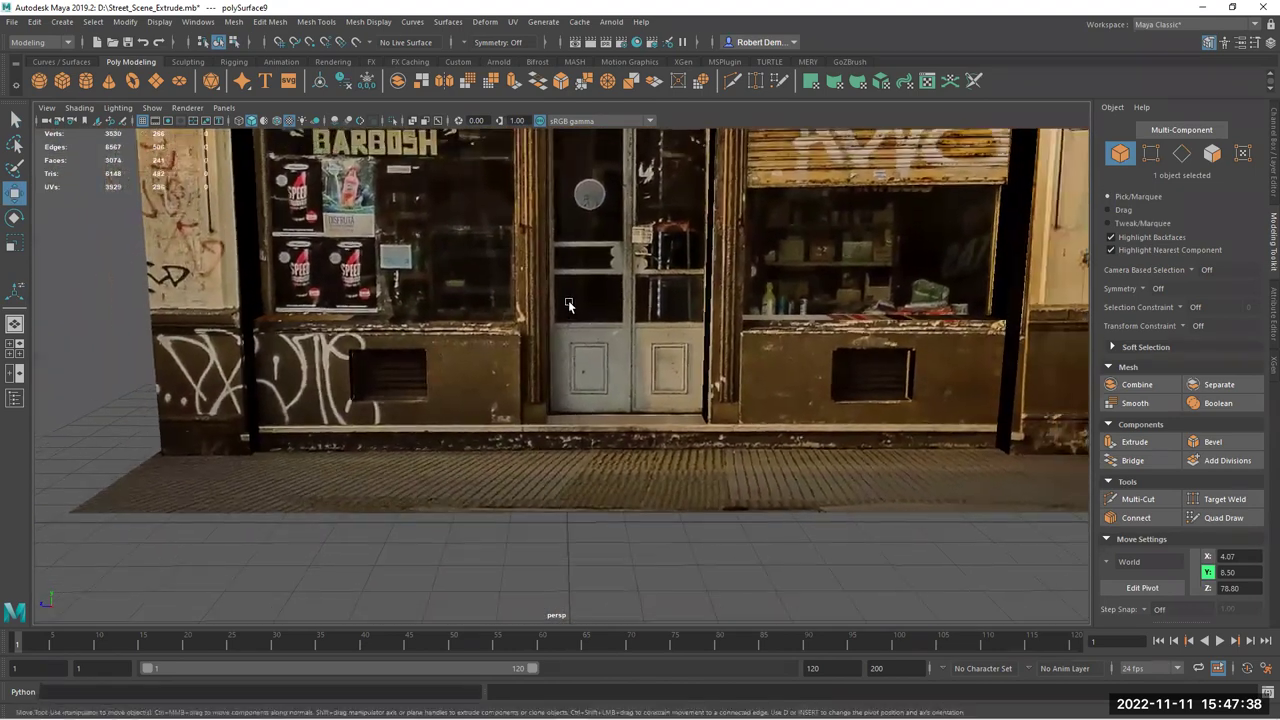
pyautogui.keyDown('alt'); pyautogui.moveTo(568, 304); pyautogui.dragTo(563, 409, button='middle'); pyautogui.keyUp('alt')
pyautogui.click(563, 409)
pyautogui.keyDown('alt'); pyautogui.moveTo(563, 409); pyautogui.dragTo(514, 335); pyautogui.keyUp('alt')
pyautogui.click(880, 340)
pyautogui.scroll(-4, 714, 550)
pyautogui.scroll(3, 600, 230)
pyautogui.keyDown('alt'); pyautogui.moveTo(586, 215); pyautogui.dragTo(580, 330, button='middle'); pyautogui.keyUp('alt')
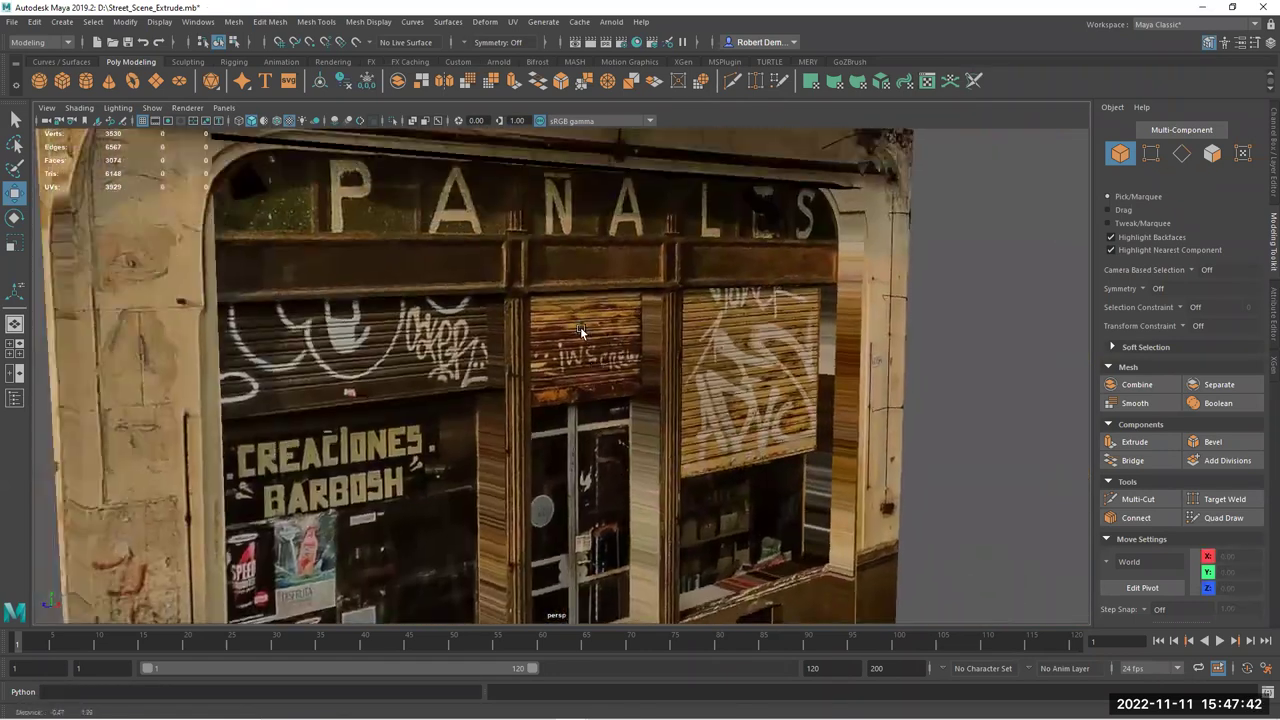
# Select the seven wooden panel faces between the pillars below the PAÑALES sign and extrude them with an offset of 0.08
pyautogui.click(580, 330)
pyautogui.keyDown('alt'); pyautogui.moveTo(580, 330); pyautogui.dragTo(281, 368); pyautogui.keyUp('alt')
pyautogui.moveTo(281, 366); pyautogui.dragTo(288, 378, button='right')
pyautogui.click(316, 384)
pyautogui.keyDown('alt'); pyautogui.moveTo(385, 394); pyautogui.dragTo(343, 415); pyautogui.keyUp('alt')
pyautogui.press('Tab')
pyautogui.keyDown('shift'); pyautogui.moveTo(371, 373); pyautogui.dragTo(580, 356); pyautogui.keyUp('shift')
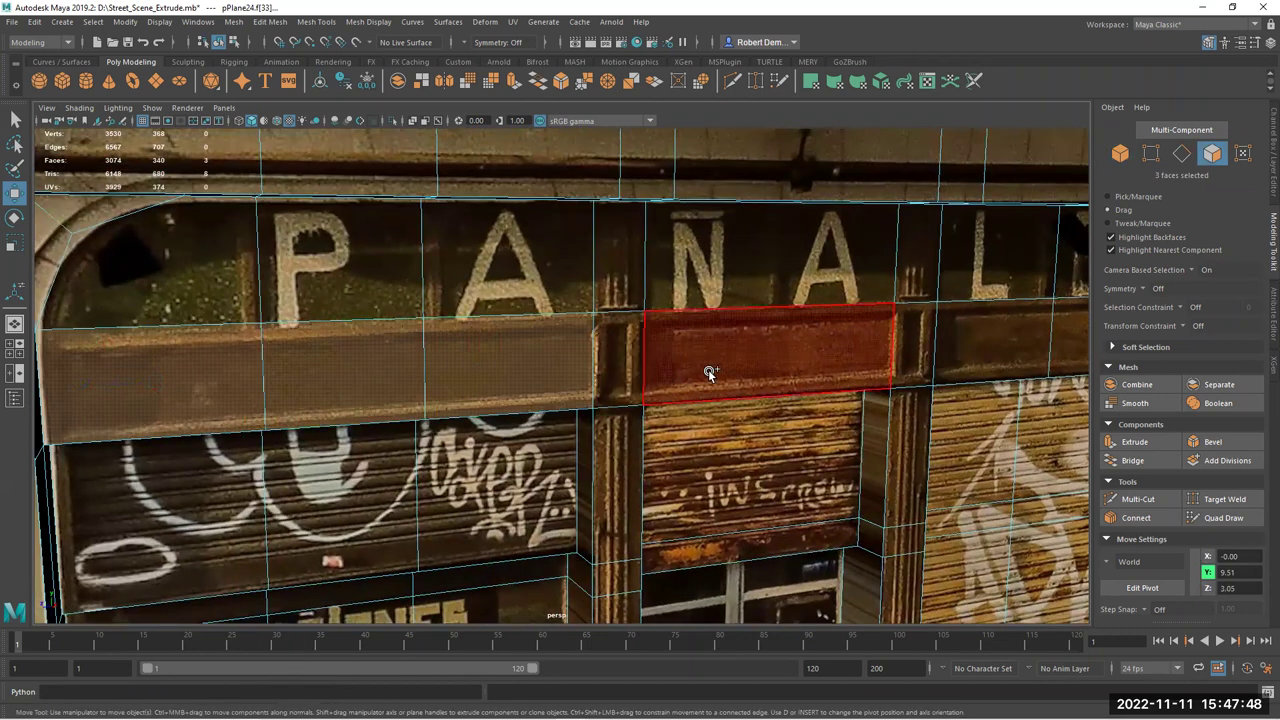
pyautogui.moveTo(709, 373); pyautogui.dragTo(950, 361)
pyautogui.keyDown('alt'); pyautogui.moveTo(975, 403); pyautogui.dragTo(951, 347); pyautogui.keyUp('alt')
pyautogui.keyDown('shift'); pyautogui.click(949, 347); pyautogui.keyUp('shift')
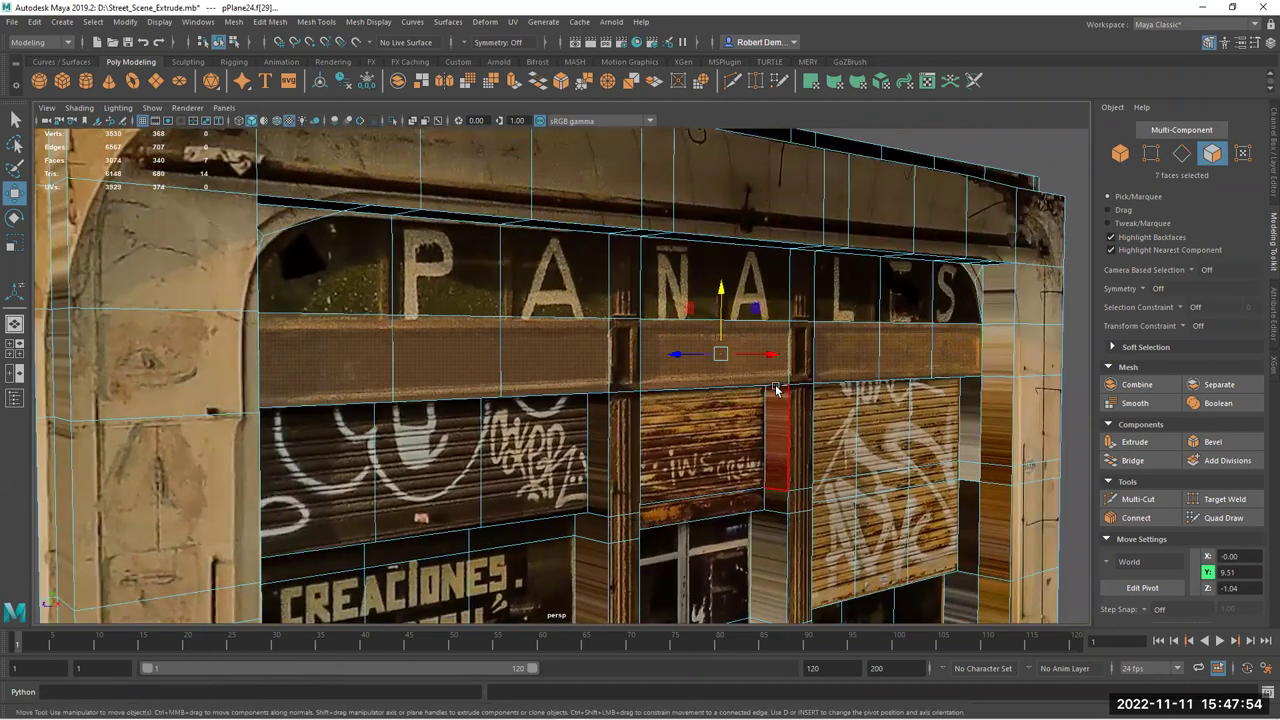
pyautogui.hotkey('ctrl', 'e')
pyautogui.moveTo(329, 479); pyautogui.dragTo(333, 479)
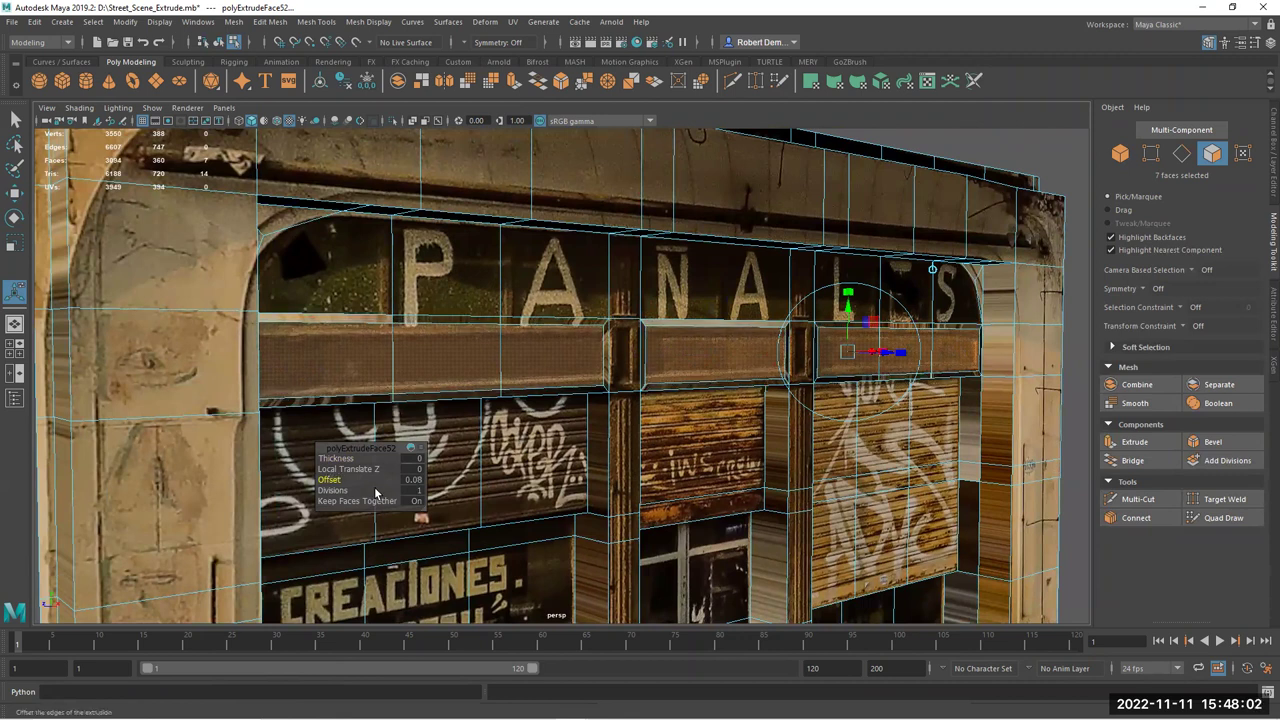
# Try a second extrusion in depth on the inset panels below the sign, and undo it
pyautogui.hotkey('ctrl', 'e')
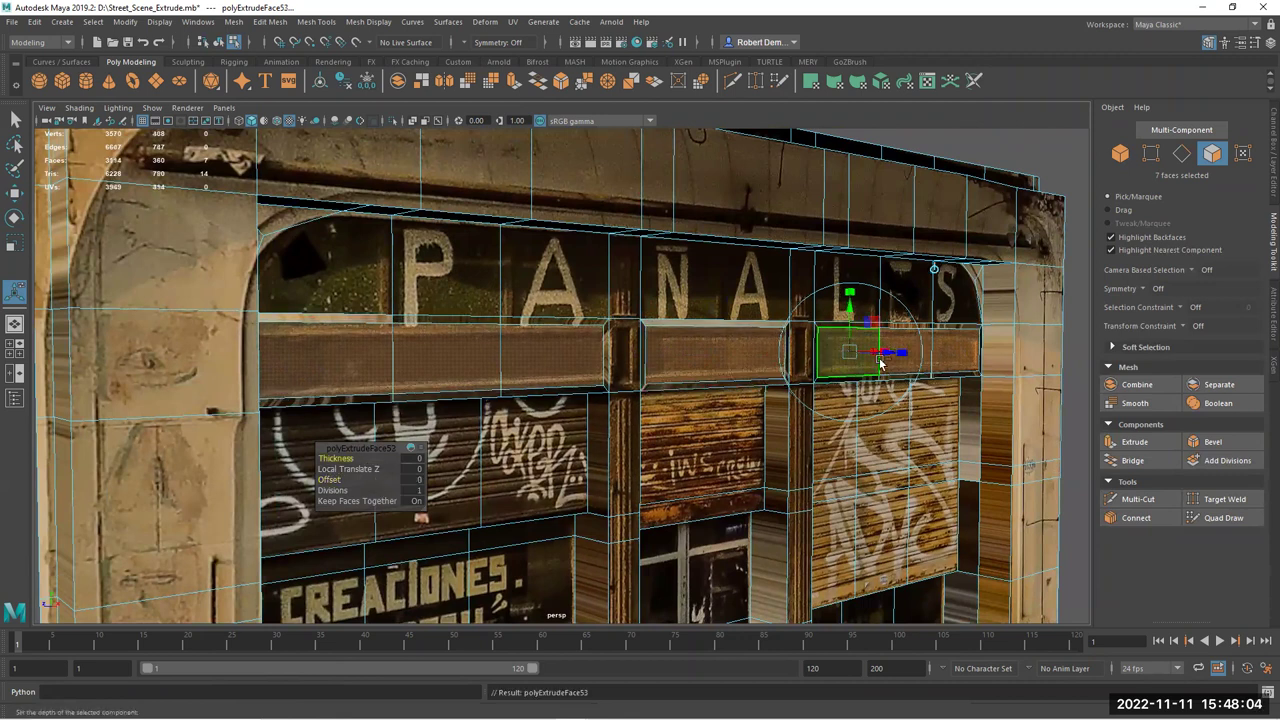
pyautogui.moveTo(884, 357)
pyautogui.mouseDown()
pyautogui.moveTo(874, 353)
pyautogui.moveTo(896, 359)
pyautogui.mouseUp()
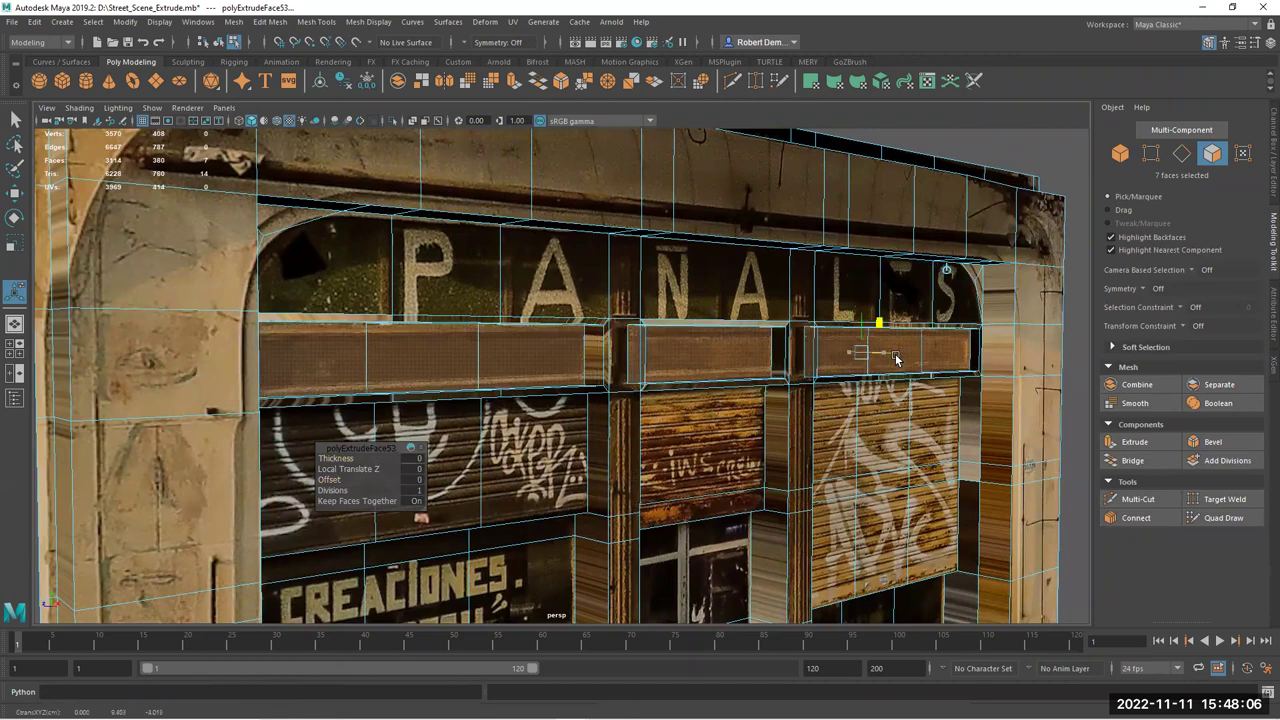
pyautogui.moveTo(786, 330); pyautogui.dragTo(860, 290, button='right')
pyautogui.keyDown('alt'); pyautogui.moveTo(690, 348); pyautogui.dragTo(639, 371); pyautogui.keyUp('alt')
pyautogui.hotkey('ctrl', 'z')
pyautogui.hotkey('ctrl', 'z')
pyautogui.hotkey('ctrl', 'z')
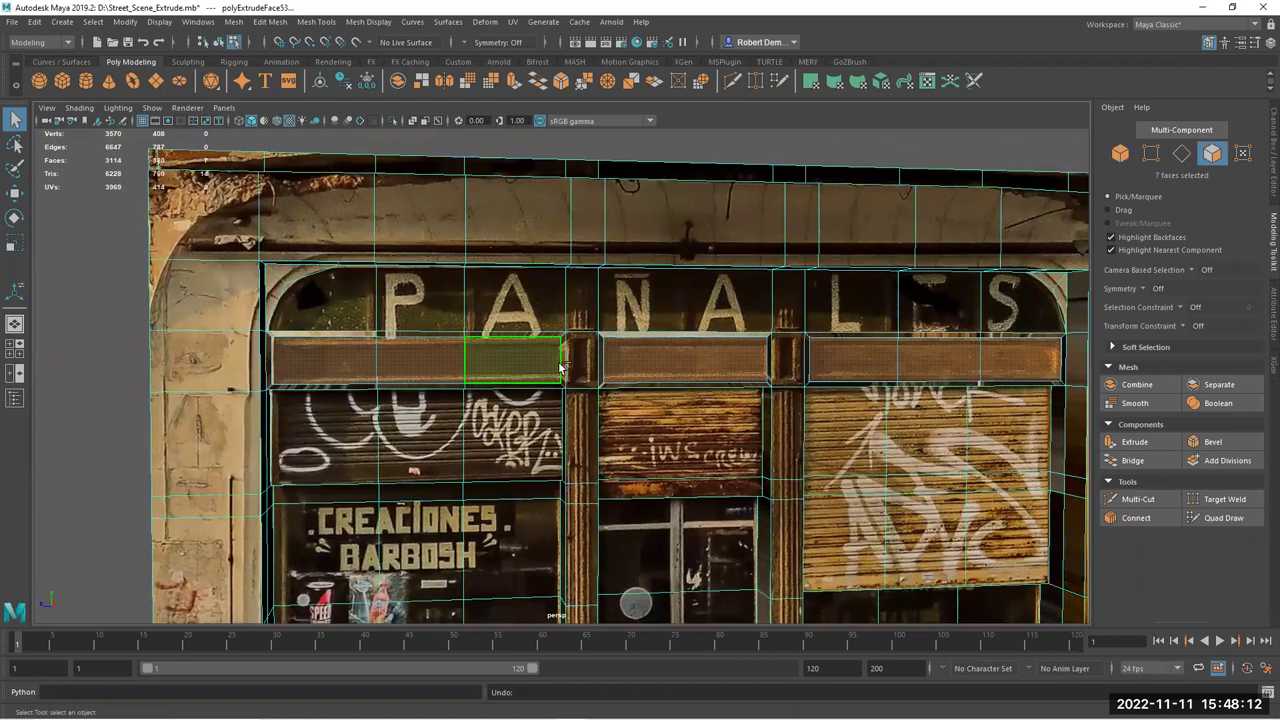
# Extrude the inset panels below the sign slightly back into the wooden band and check the result
pyautogui.keyDown('alt'); pyautogui.moveTo(497, 413); pyautogui.dragTo(696, 400); pyautogui.keyUp('alt')
pyautogui.hotkey('ctrl', 'e')
pyautogui.moveTo(783, 330); pyautogui.dragTo(775, 325)
pyautogui.moveTo(780, 305); pyautogui.dragTo(850, 283, button='right')
pyautogui.click(901, 370)
pyautogui.keyDown('alt'); pyautogui.moveTo(901, 372); pyautogui.dragTo(848, 351); pyautogui.keyUp('alt')
pyautogui.keyDown('alt'); pyautogui.moveTo(694, 354); pyautogui.dragTo(900, 358, button='right'); pyautogui.keyUp('alt')
pyautogui.keyDown('alt'); pyautogui.moveTo(365, 398); pyautogui.dragTo(220, 392); pyautogui.keyUp('alt')
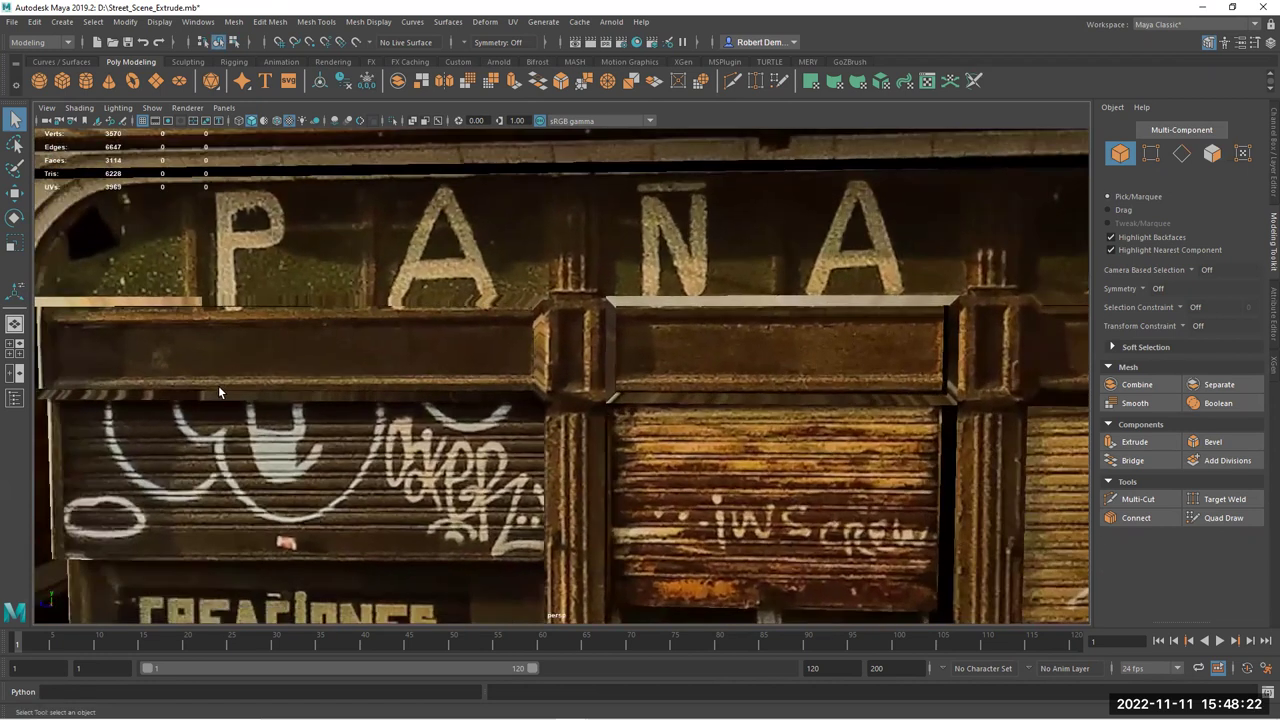
# Examine the inset wooden band below the PAÑALES sign and the whole shopfront beside the street from several angles
pyautogui.keyDown('alt'); pyautogui.moveTo(580, 363); pyautogui.dragTo(206, 366, button='middle'); pyautogui.keyUp('alt')
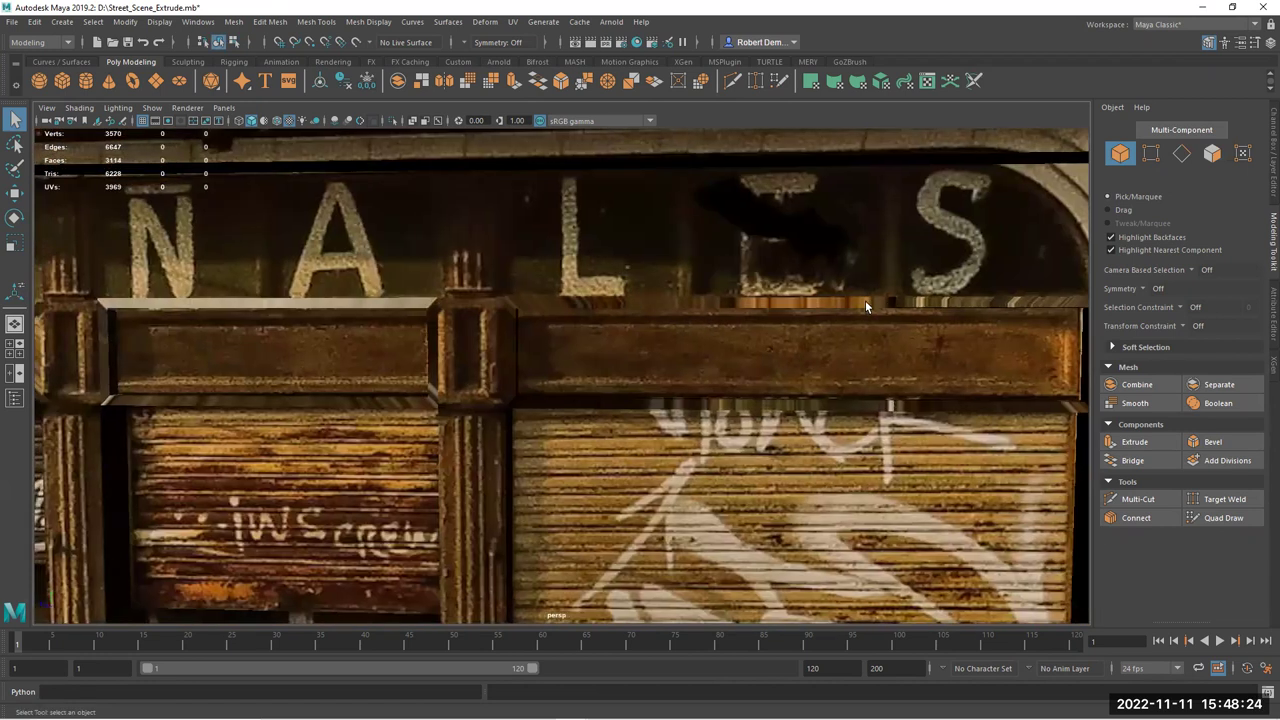
pyautogui.keyDown('alt'); pyautogui.moveTo(345, 390); pyautogui.dragTo(190, 388, button='right'); pyautogui.keyUp('alt')
pyautogui.keyDown('alt'); pyautogui.moveTo(300, 388); pyautogui.dragTo(148, 396); pyautogui.keyUp('alt')
pyautogui.keyDown('alt'); pyautogui.moveTo(148, 396); pyautogui.dragTo(122, 396, button='right'); pyautogui.keyUp('alt')
pyautogui.keyDown('alt'); pyautogui.moveTo(125, 394); pyautogui.dragTo(290, 325, button='middle'); pyautogui.keyUp('alt')
pyautogui.keyDown('alt'); pyautogui.moveTo(290, 325); pyautogui.dragTo(450, 320, button='right'); pyautogui.keyUp('alt')
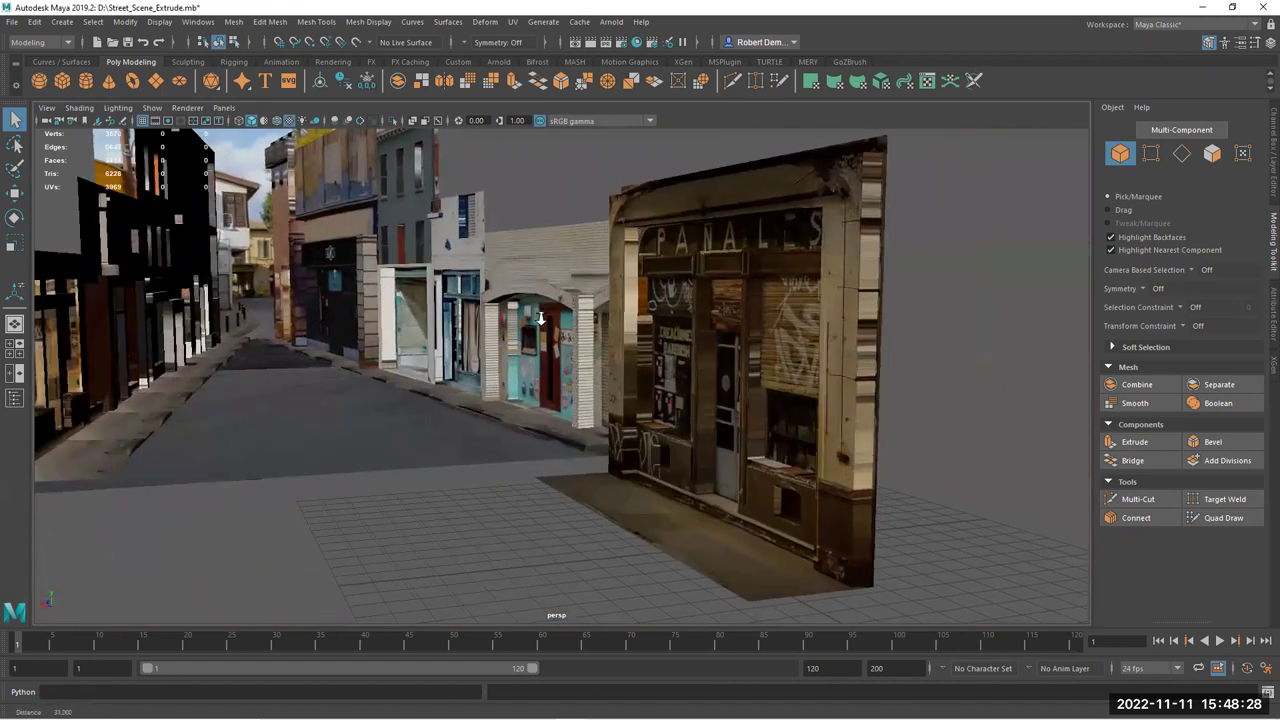
pyautogui.keyDown('alt'); pyautogui.moveTo(460, 320); pyautogui.dragTo(590, 316, button='middle'); pyautogui.keyUp('alt')
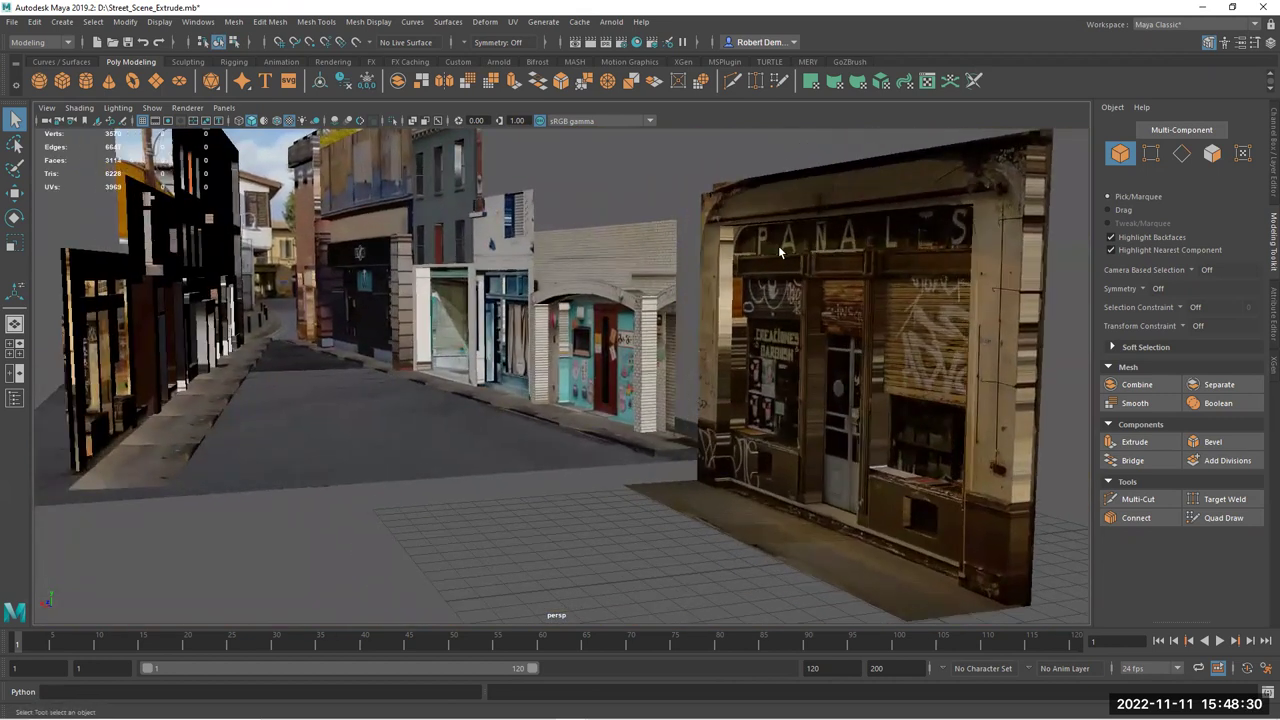
pyautogui.keyDown('alt'); pyautogui.moveTo(568, 309); pyautogui.dragTo(700, 312, button='right'); pyautogui.keyUp('alt')
pyautogui.keyDown('alt'); pyautogui.moveTo(600, 350); pyautogui.dragTo(90, 450, button='middle'); pyautogui.keyUp('alt')
pyautogui.keyDown('alt'); pyautogui.moveTo(607, 230); pyautogui.dragTo(682, 228); pyautogui.keyUp('alt')
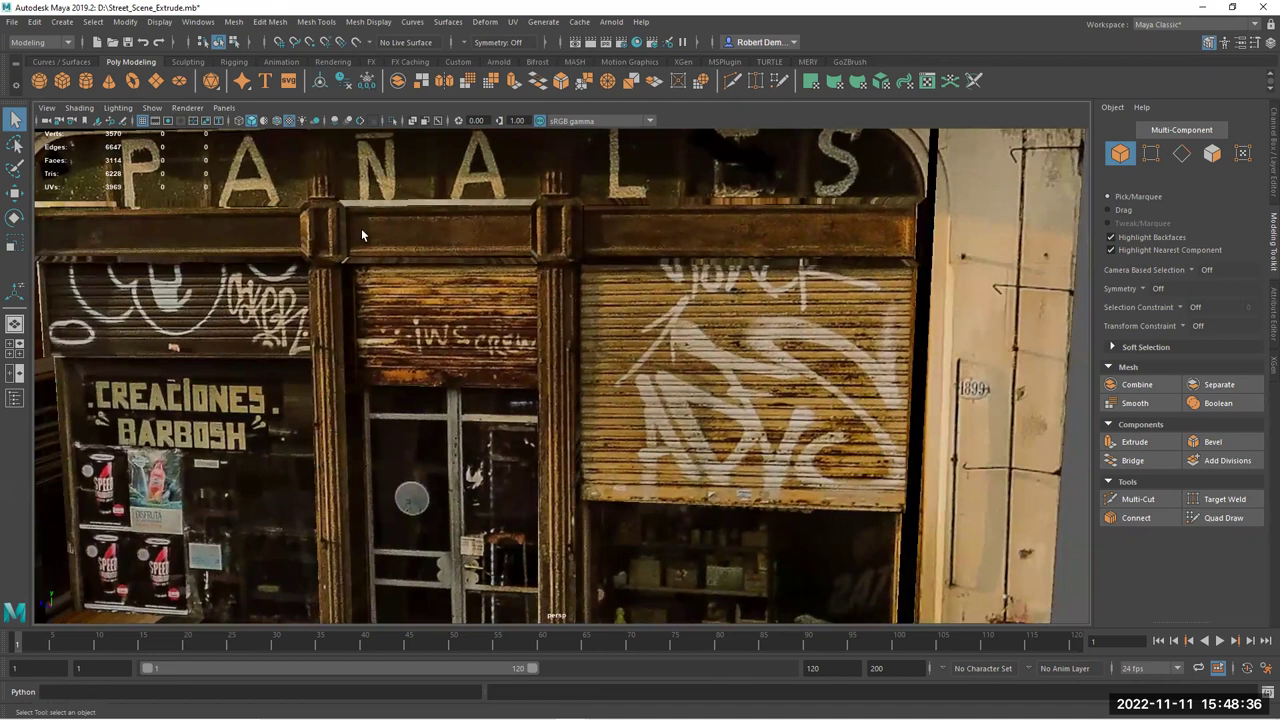
# Try moving a vertical edge on the plaster wall beside the wooden band with the Move tool, and undo it
pyautogui.doubleClick(14, 192)
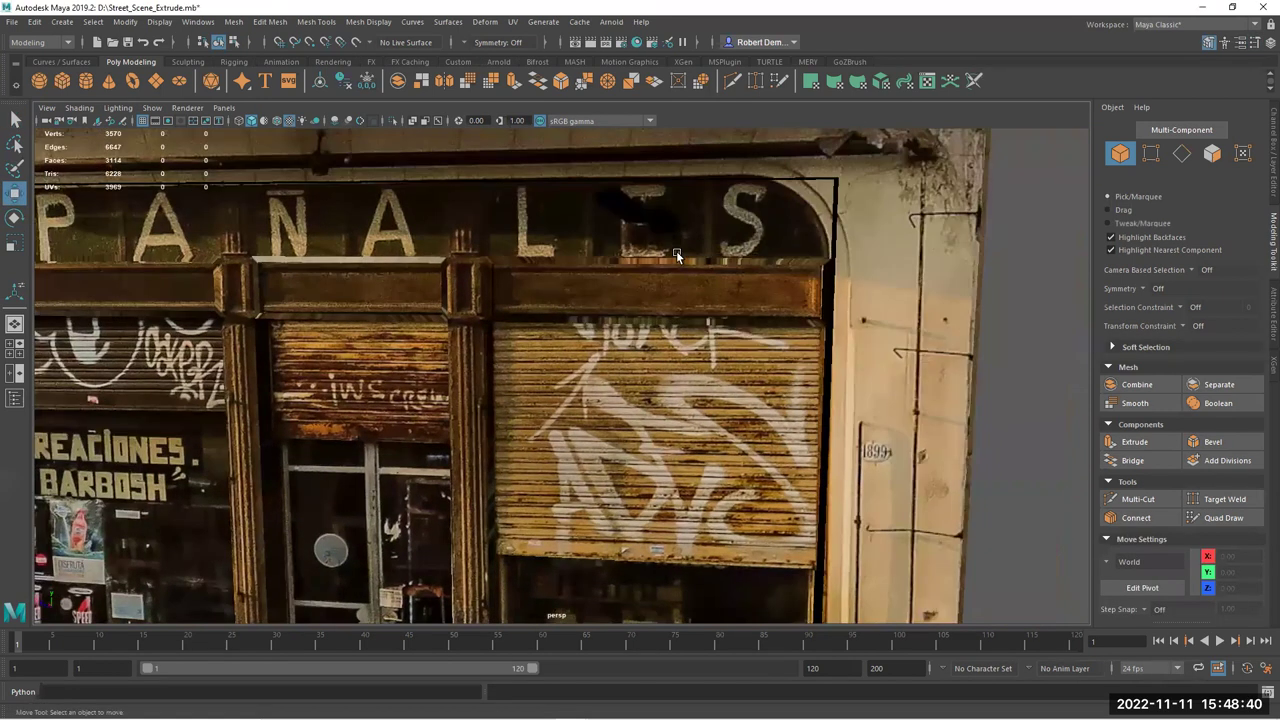
pyautogui.click(676, 254)
pyautogui.moveTo(666, 265); pyautogui.dragTo(667, 300, button='right')
pyautogui.click(666, 289)
pyautogui.keyDown('alt'); pyautogui.moveTo(666, 292); pyautogui.dragTo(236, 250); pyautogui.keyUp('alt')
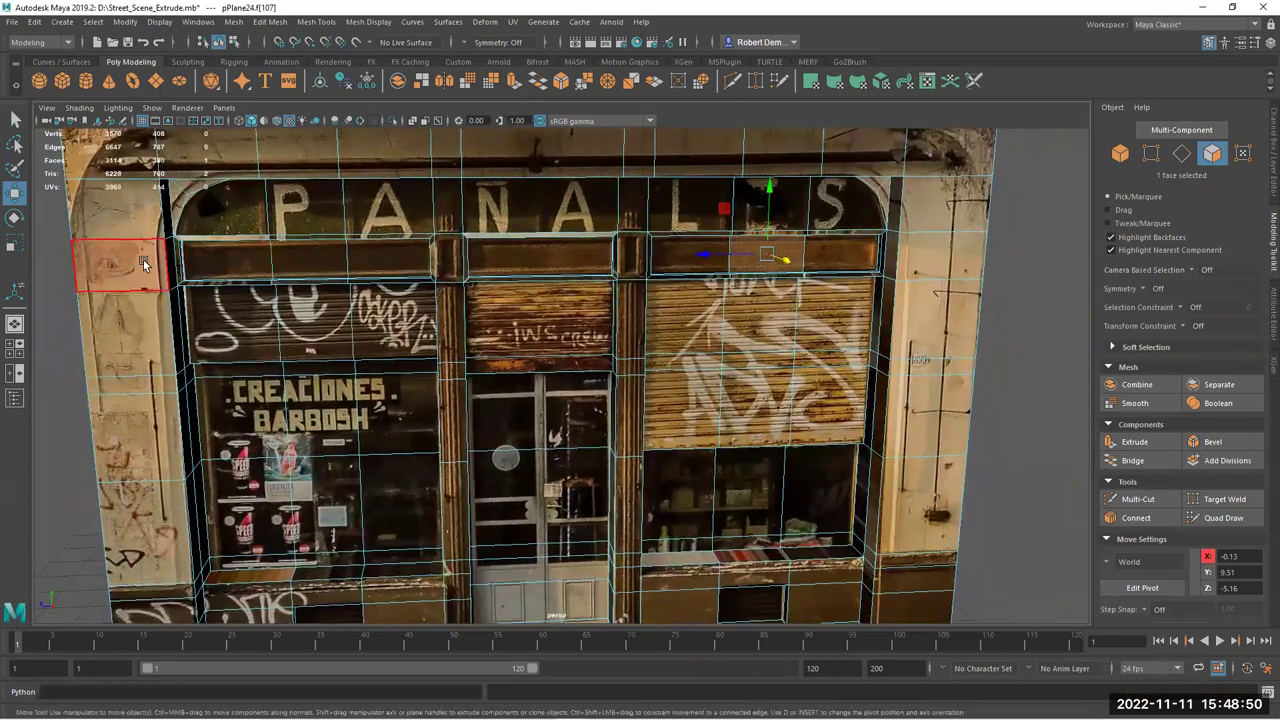
pyautogui.moveTo(143, 263); pyautogui.dragTo(141, 225, button='right')
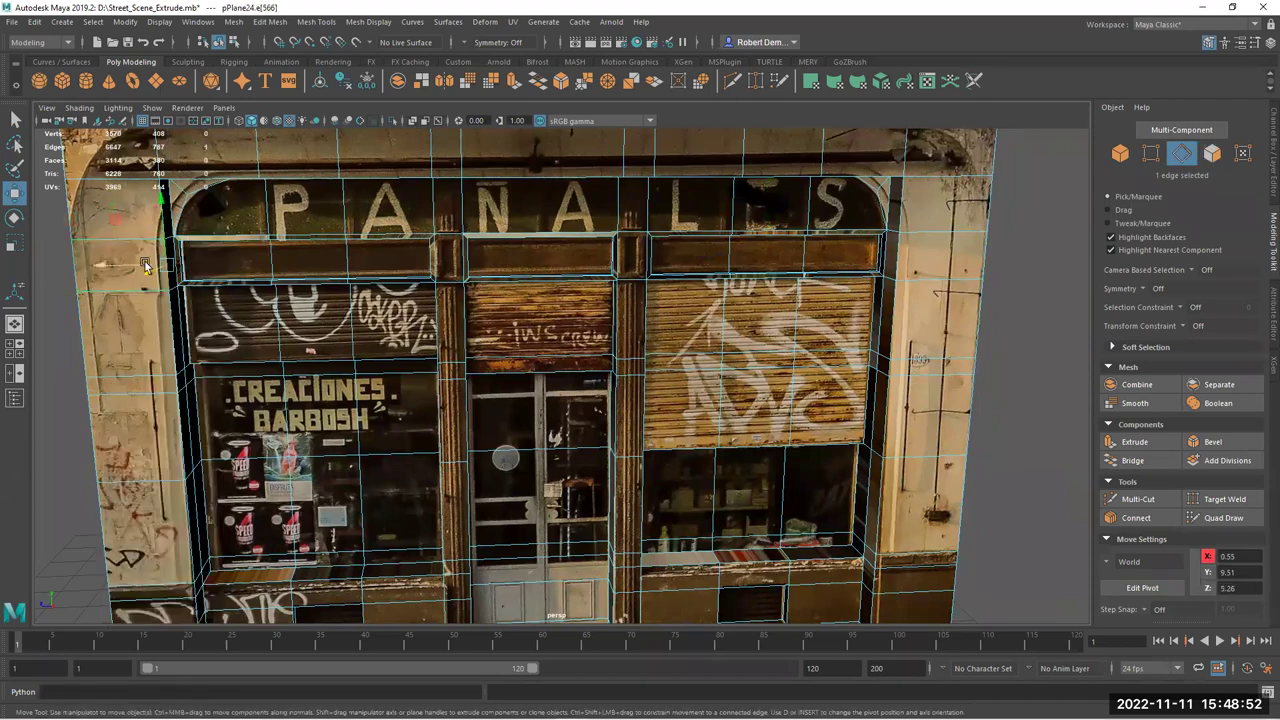
pyautogui.moveTo(145, 265); pyautogui.dragTo(216, 262)
pyautogui.keyDown('alt'); pyautogui.moveTo(277, 312); pyautogui.dragTo(50, 232); pyautogui.keyUp('alt')
pyautogui.hotkey('ctrl', 'z')
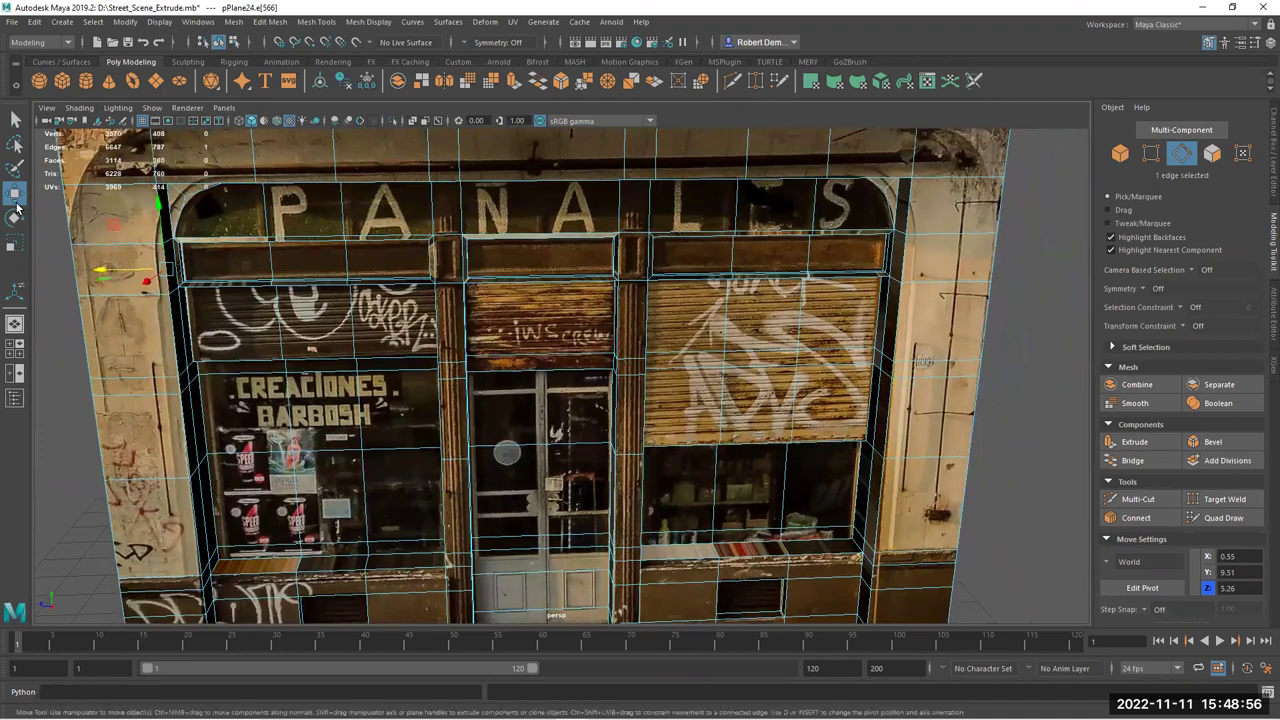
# Turn off Preserve UVs for the Move tool and reset its settings to the defaults
pyautogui.doubleClick(16, 200)
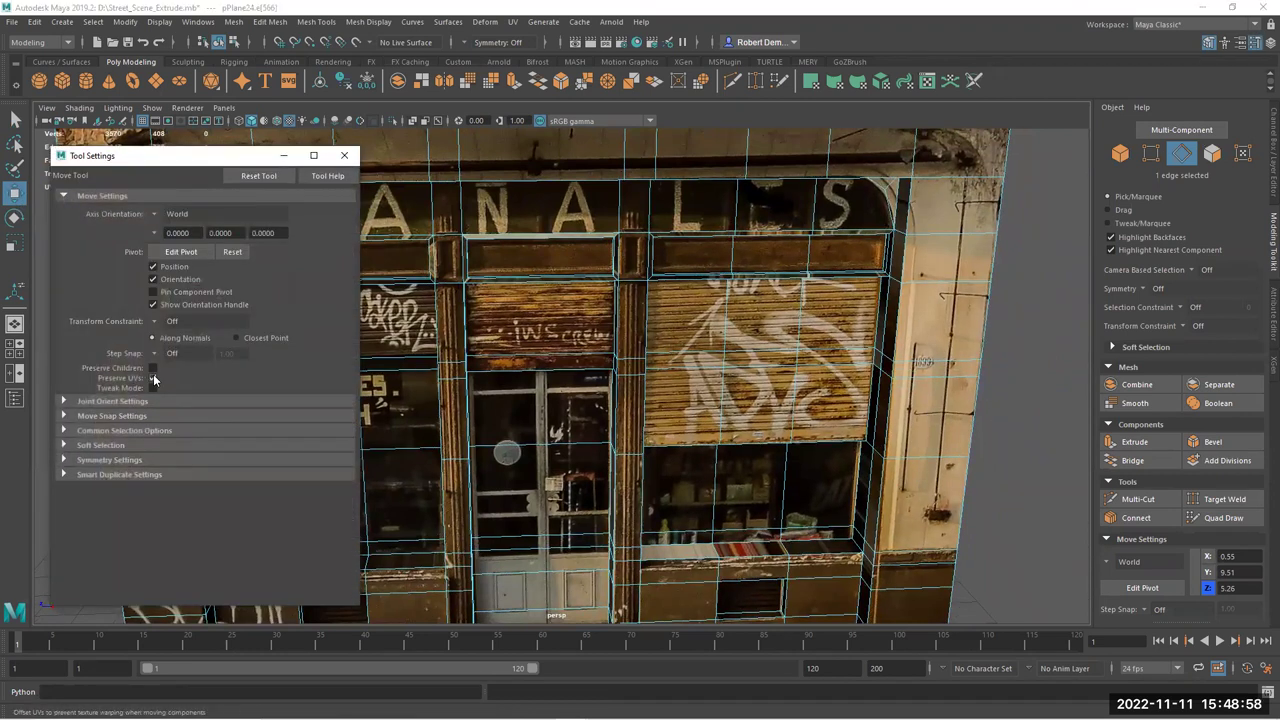
pyautogui.click(152, 378)
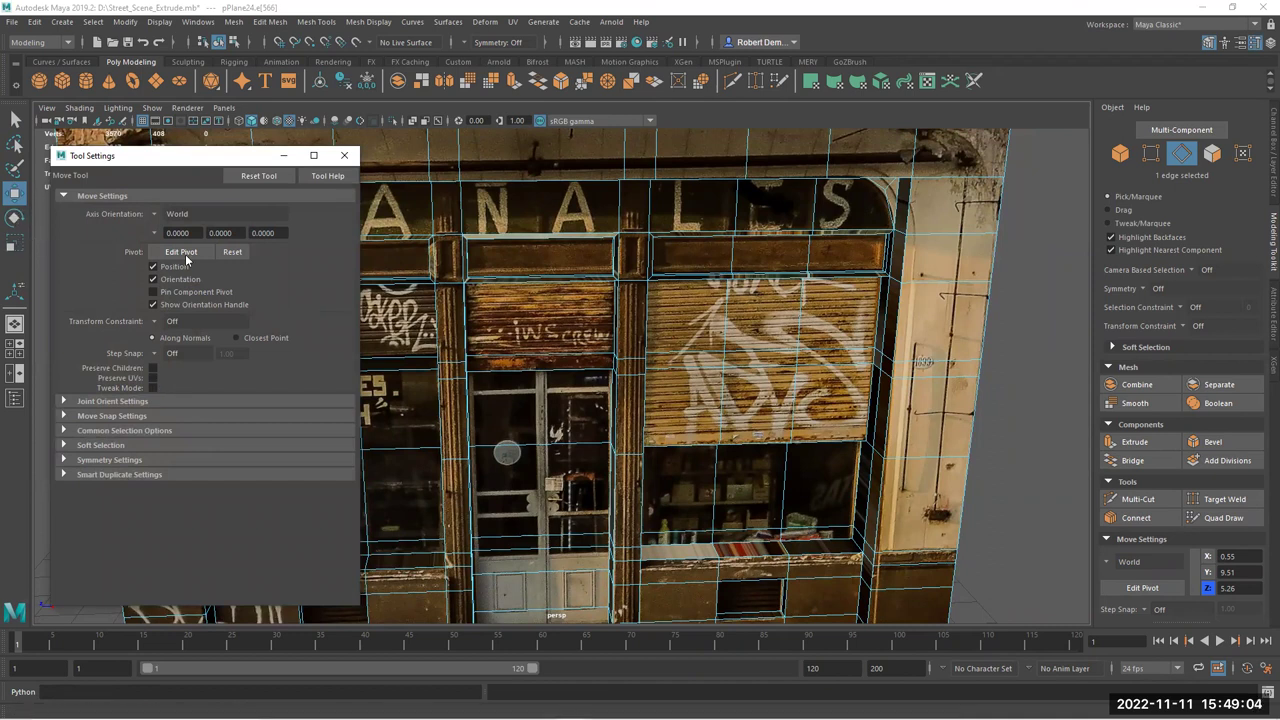
pyautogui.click(264, 179)
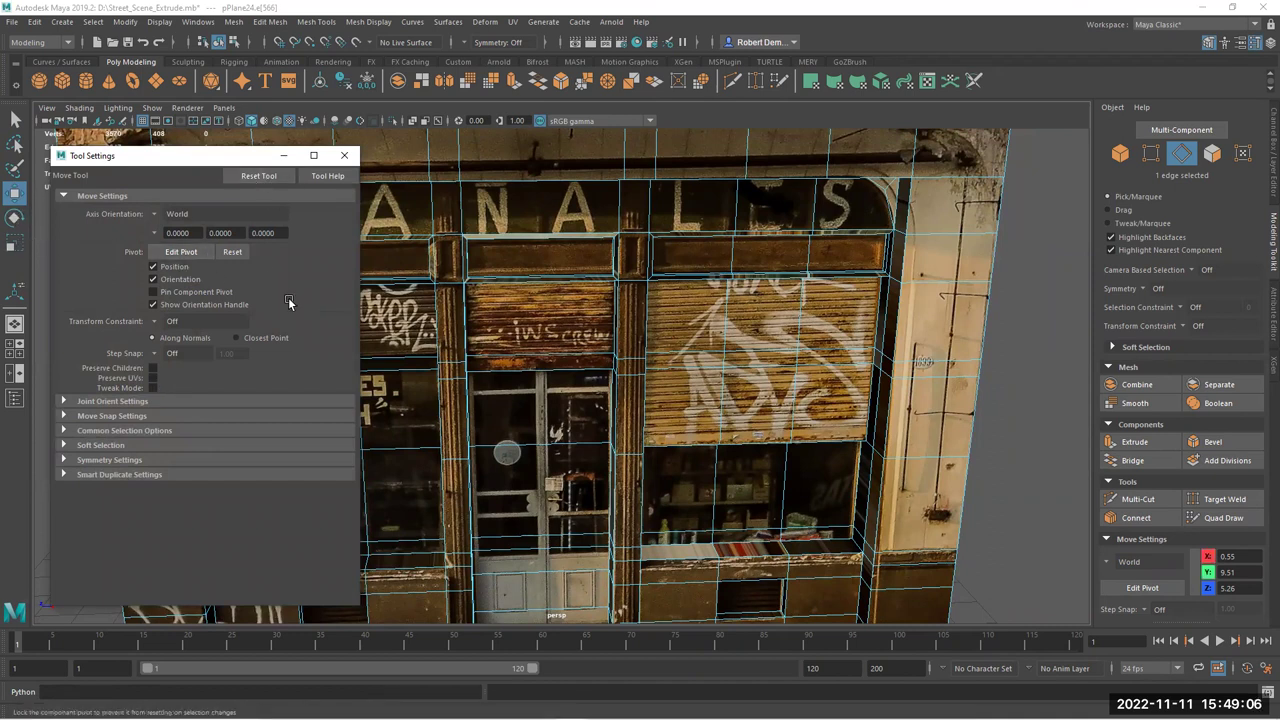
pyautogui.click(343, 156)
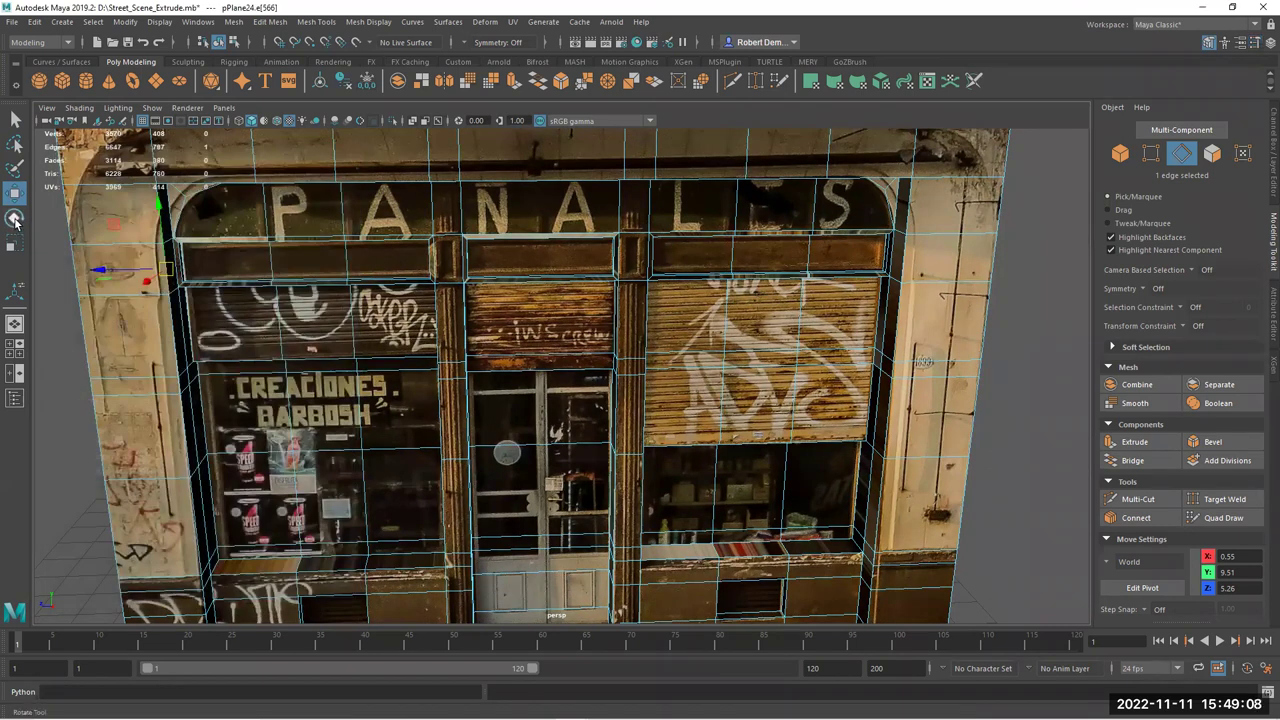
# Reset the Rotate tool's settings to the defaults and check the Scale tool's settings
pyautogui.doubleClick(14, 218)
pyautogui.click(257, 176)
pyautogui.click(343, 156)
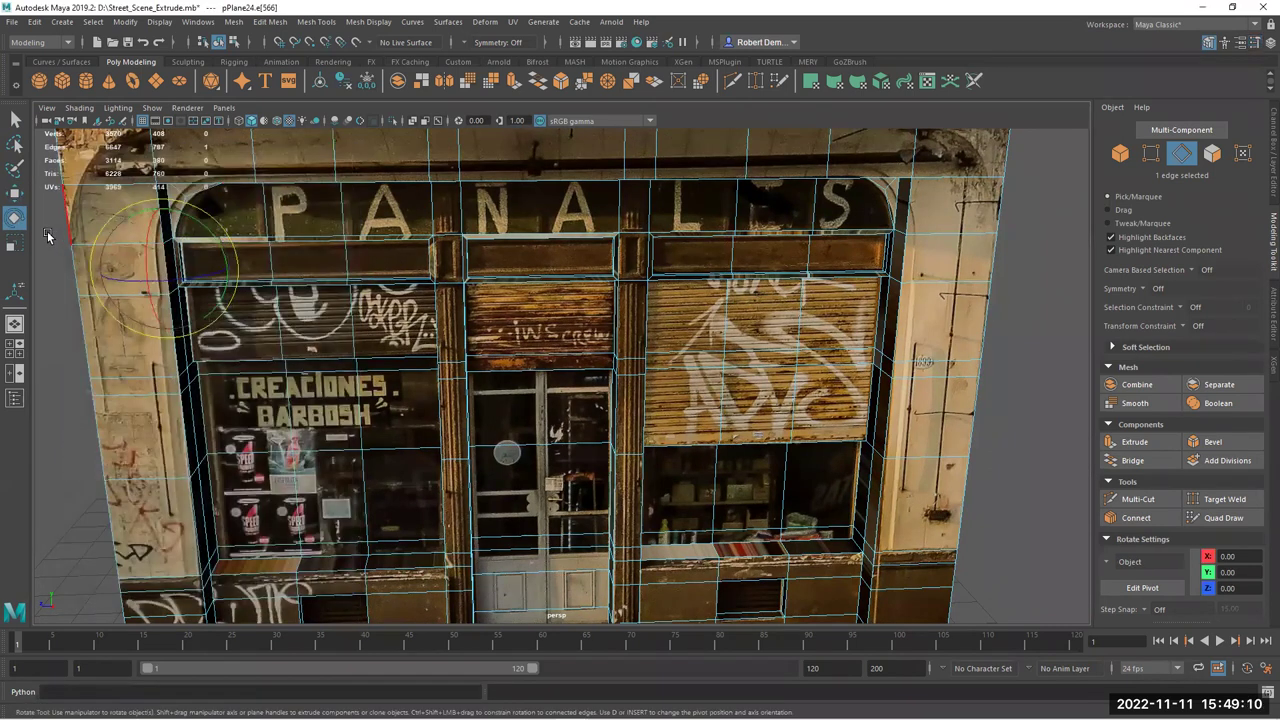
pyautogui.doubleClick(24, 242)
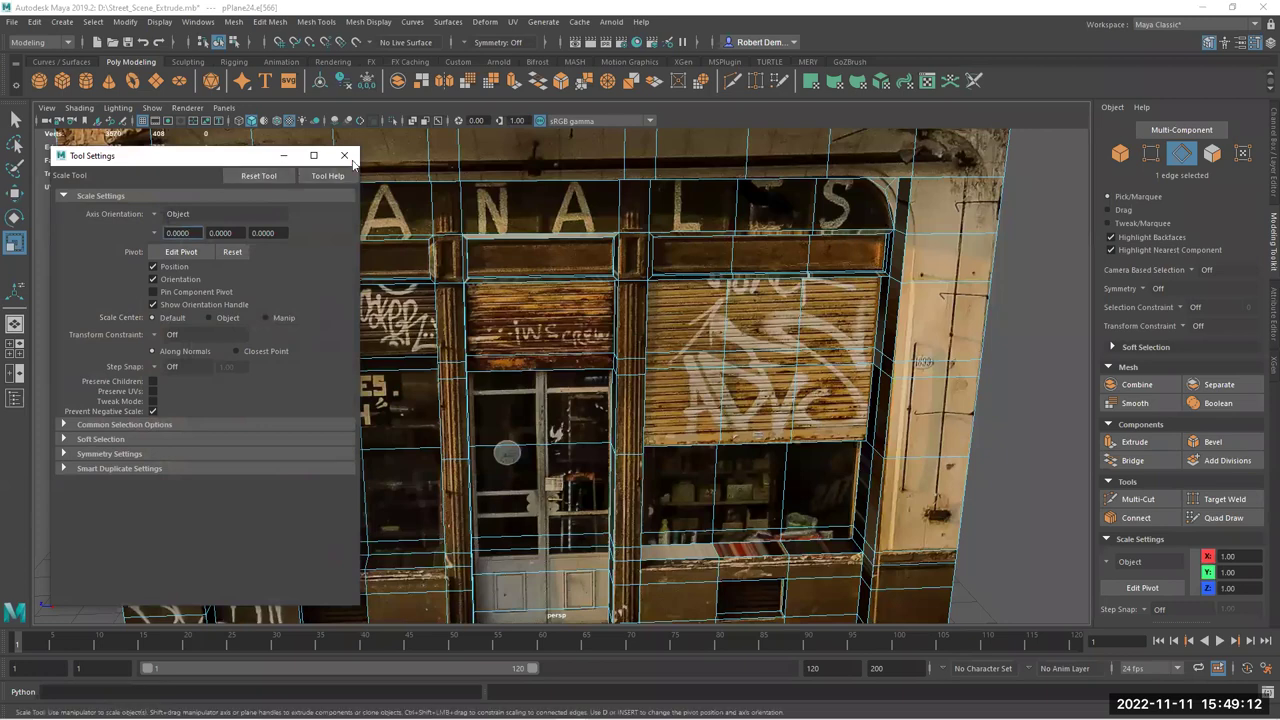
pyautogui.click(346, 157)
# Return to object mode, deselect the shopfront and inspect its recessed windows, entrance and pillar sides up close
pyautogui.scroll(-4, 471, 325)
pyautogui.keyDown('alt'); pyautogui.moveTo(440, 238); pyautogui.dragTo(515, 232); pyautogui.keyUp('alt')
pyautogui.moveTo(513, 232); pyautogui.dragTo(590, 208, button='right')
pyautogui.click(827, 327)
pyautogui.keyDown('alt'); pyautogui.moveTo(827, 327); pyautogui.dragTo(866, 368); pyautogui.keyUp('alt')
pyautogui.scroll(5, 559, 424)
pyautogui.keyDown('alt'); pyautogui.moveTo(559, 424); pyautogui.dragTo(405, 205, button='middle'); pyautogui.keyUp('alt')
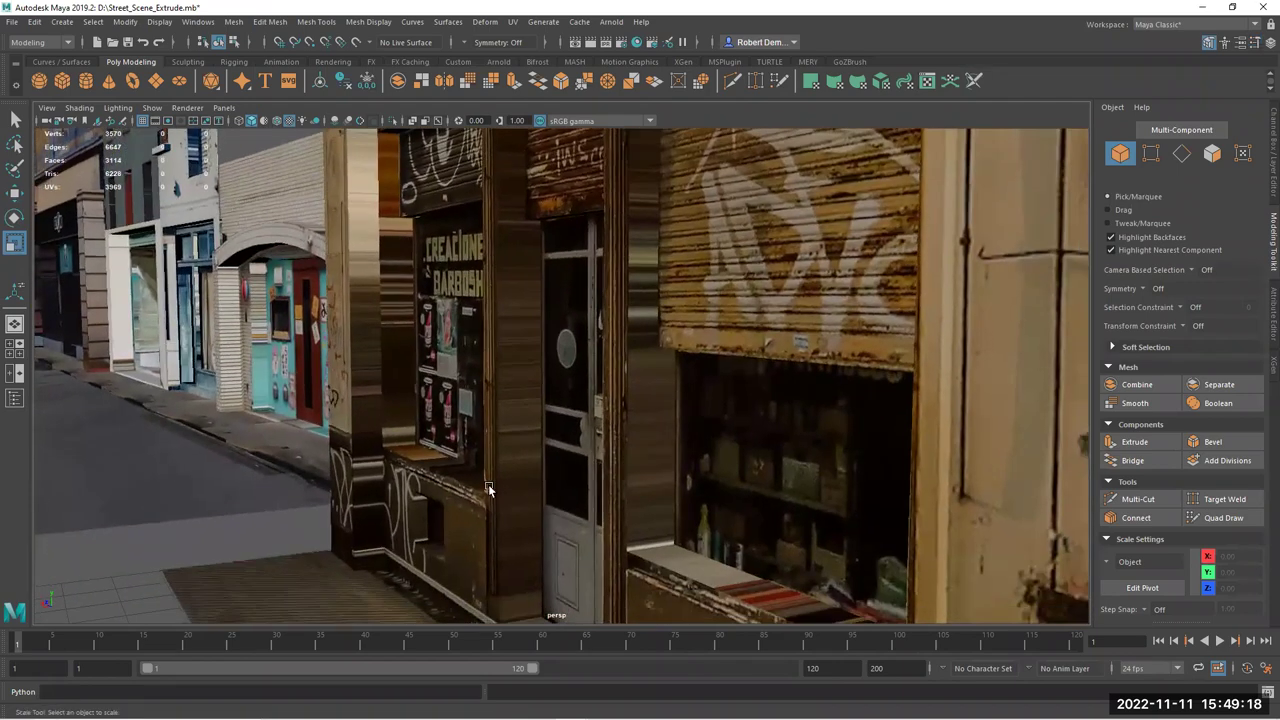
pyautogui.keyDown('alt'); pyautogui.moveTo(500, 490); pyautogui.dragTo(764, 333); pyautogui.keyUp('alt')
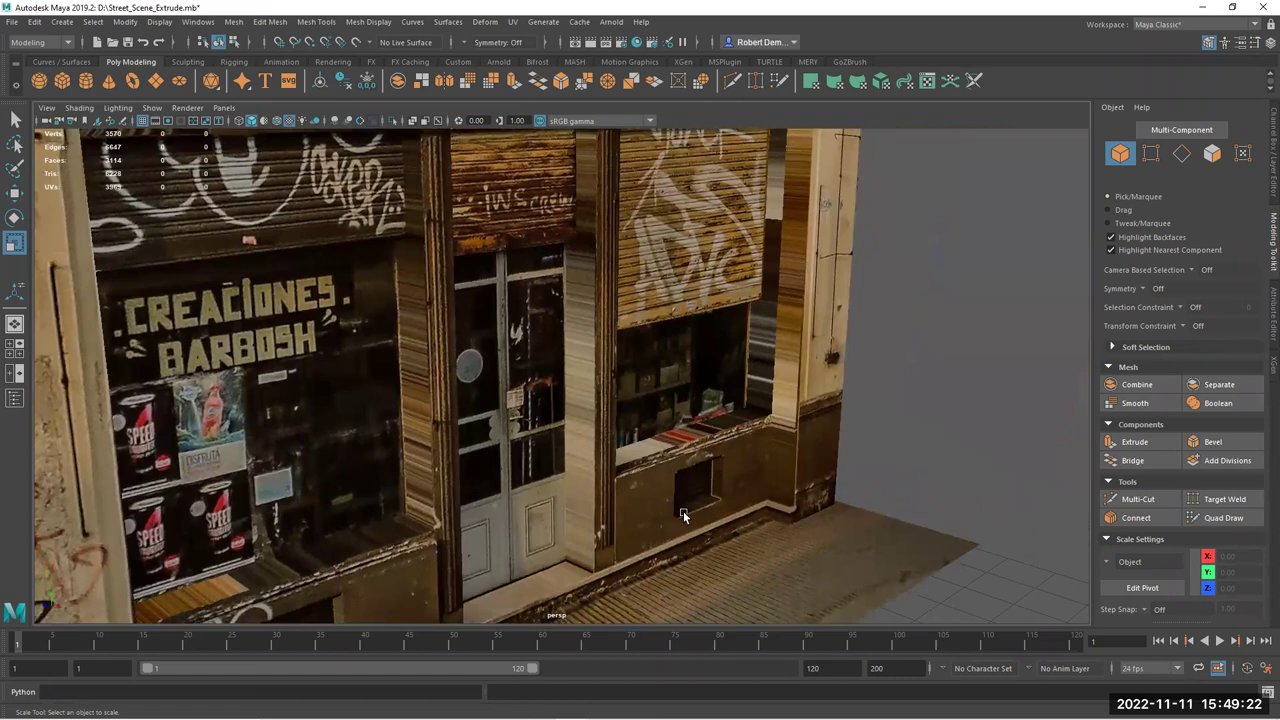
pyautogui.keyDown('alt'); pyautogui.moveTo(641, 483); pyautogui.dragTo(226, 443); pyautogui.keyUp('alt')
pyautogui.keyDown('alt'); pyautogui.moveTo(226, 443); pyautogui.dragTo(577, 440, button='middle'); pyautogui.keyUp('alt')
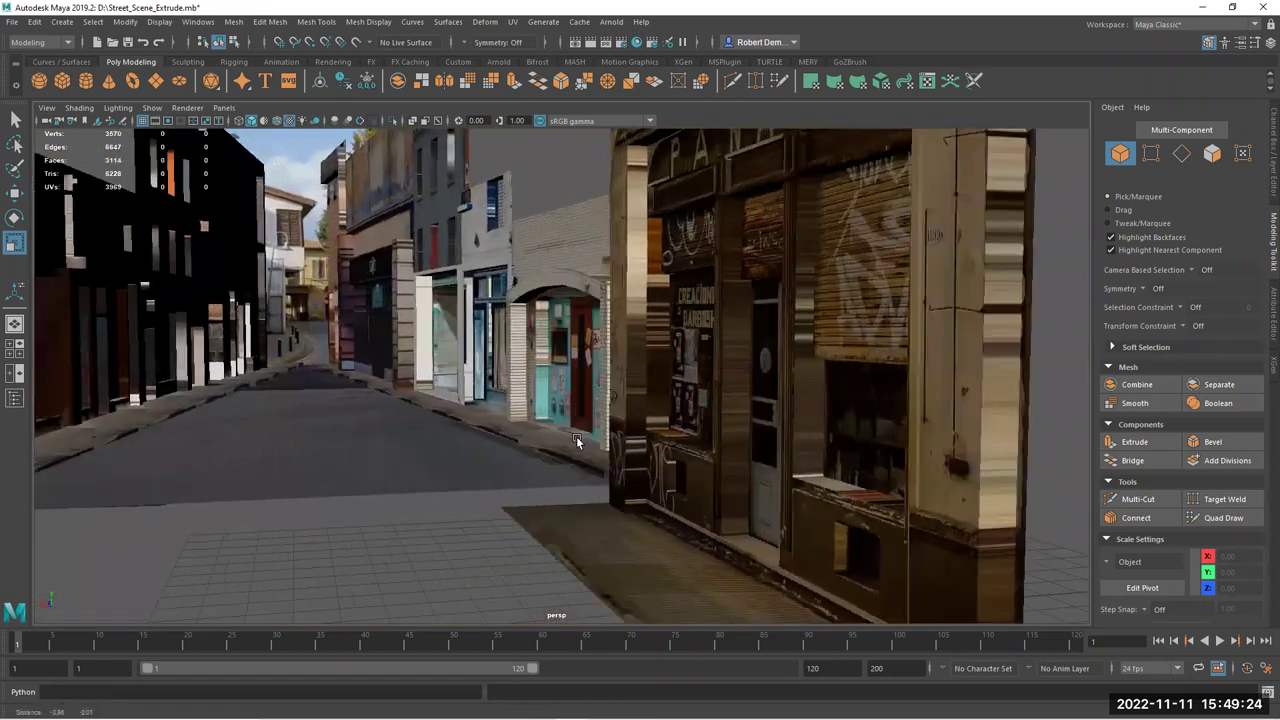
# Compare the shopfront with the neighbouring street buildings from farther away, leaving everything deselected
pyautogui.keyDown('alt'); pyautogui.moveTo(577, 440); pyautogui.dragTo(310, 430, button='right'); pyautogui.keyUp('alt')
pyautogui.keyDown('alt'); pyautogui.moveTo(310, 430); pyautogui.dragTo(362, 447, button='middle'); pyautogui.keyUp('alt')
pyautogui.keyDown('alt'); pyautogui.moveTo(362, 444); pyautogui.dragTo(348, 421, button='right'); pyautogui.keyUp('alt')
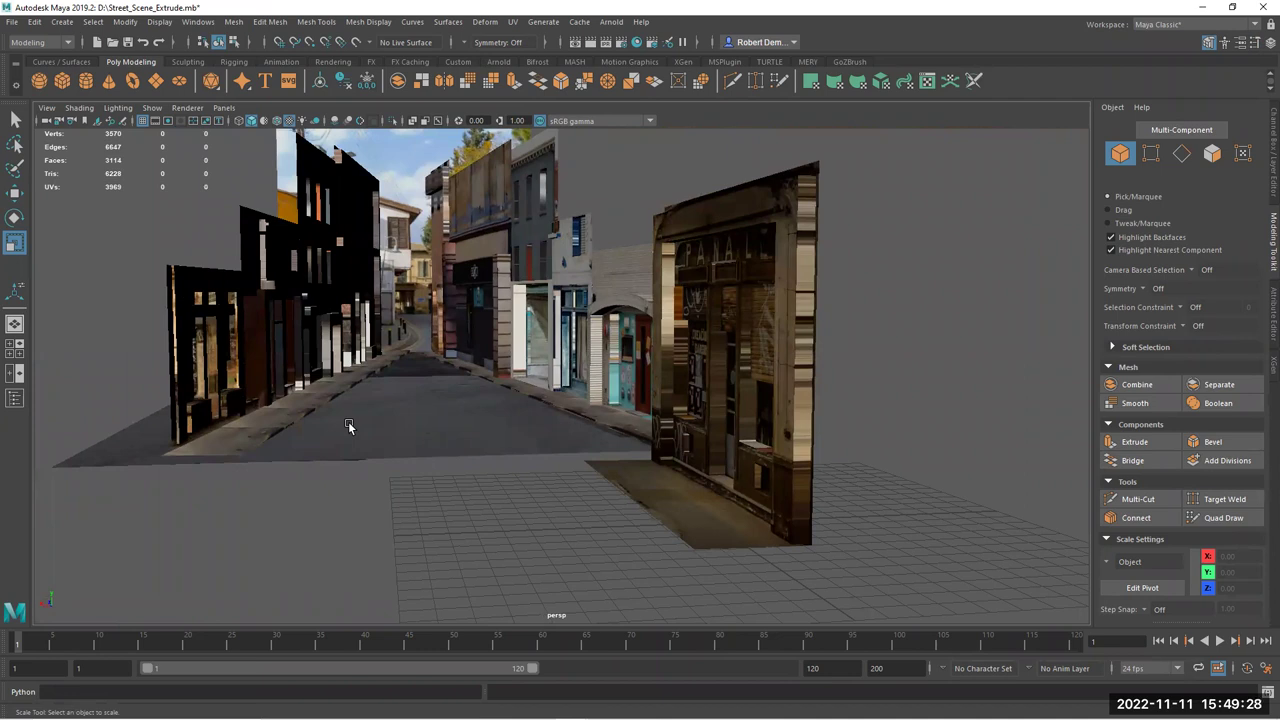
pyautogui.scroll(5, 577, 414)
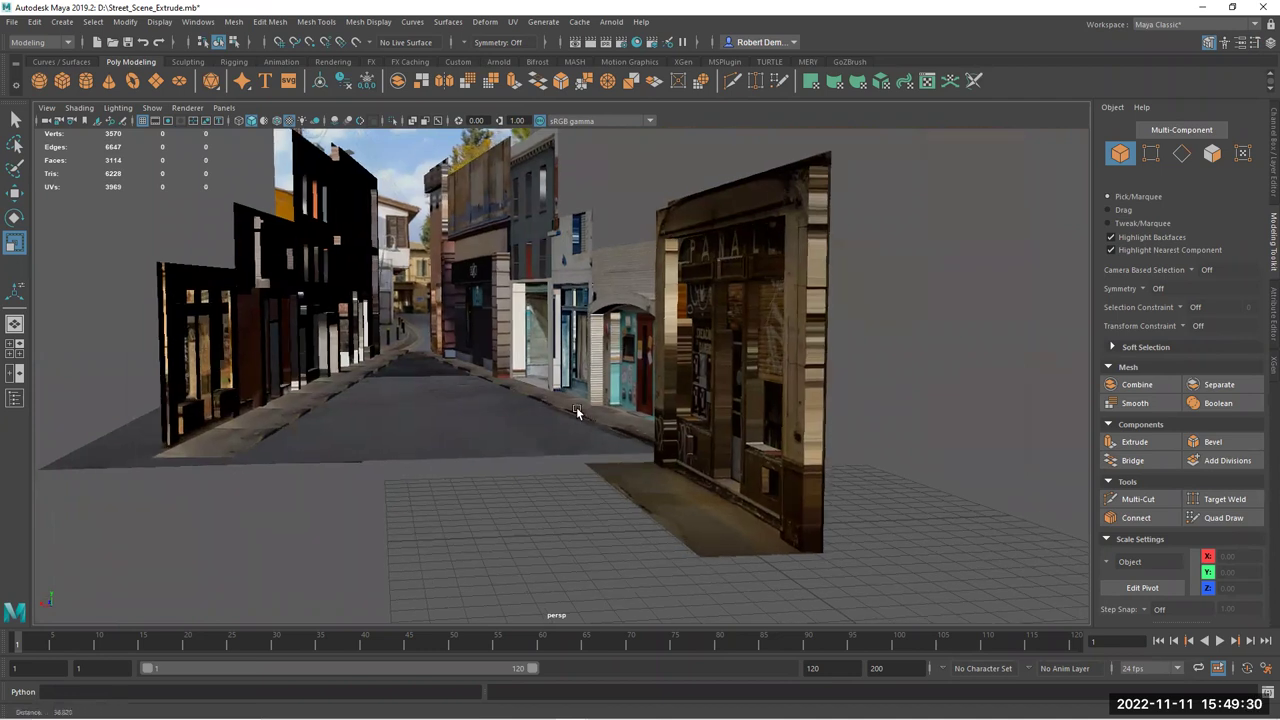
pyautogui.keyDown('alt'); pyautogui.moveTo(574, 414); pyautogui.dragTo(499, 408); pyautogui.keyUp('alt')
pyautogui.moveTo(752, 340); pyautogui.dragTo(808, 301, button='right')
pyautogui.click(730, 351)
pyautogui.click(467, 532)
pyautogui.keyDown('alt'); pyautogui.moveTo(622, 417); pyautogui.dragTo(707, 421); pyautogui.keyUp('alt')
pyautogui.keyDown('alt'); pyautogui.moveTo(750, 367); pyautogui.dragTo(476, 370); pyautogui.keyUp('alt')
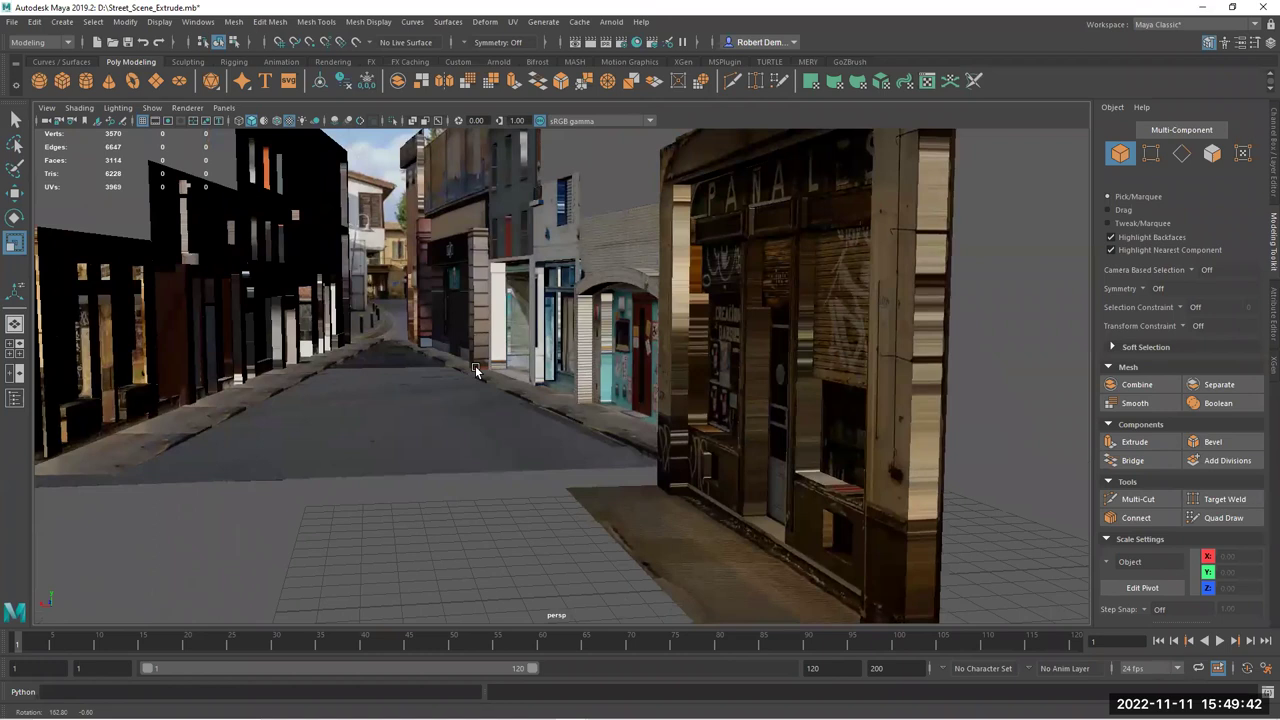
# Select the shopfront mesh as an object and isolate it in the perspective and front views
pyautogui.click(672, 332)
pyautogui.moveTo(677, 330); pyautogui.dragTo(686, 360, button='right')
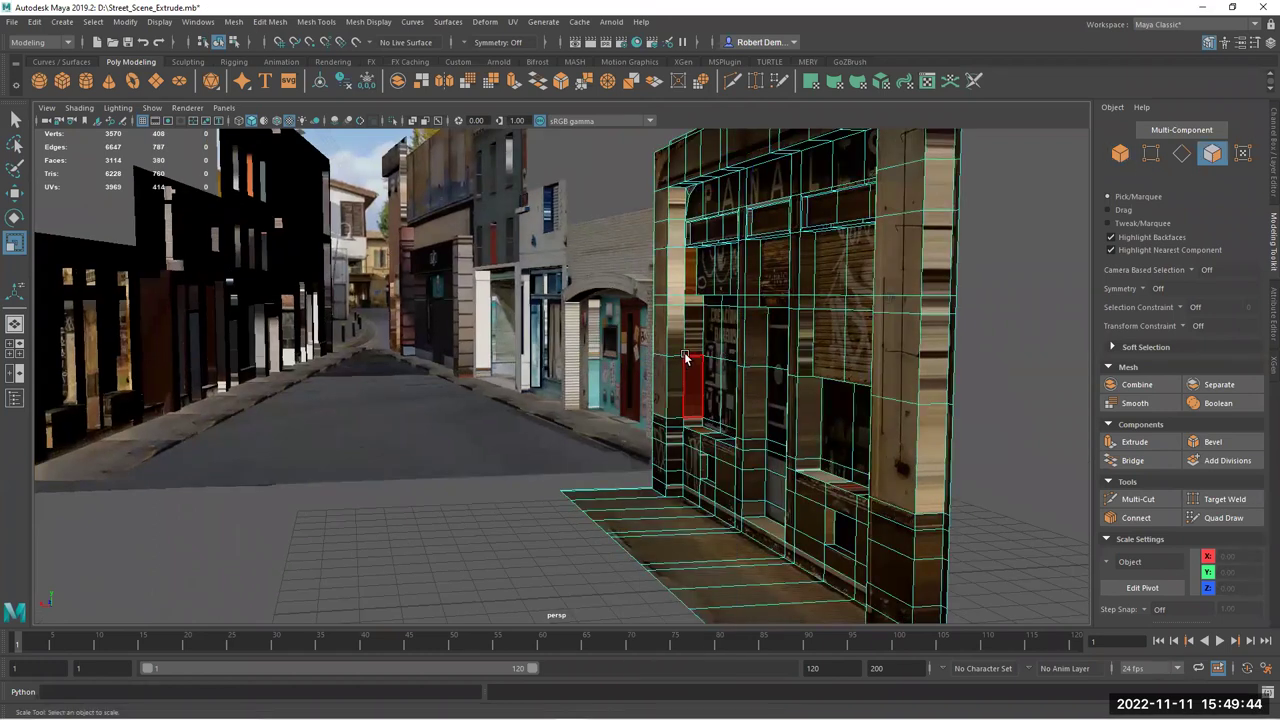
pyautogui.keyDown('alt'); pyautogui.moveTo(688, 362); pyautogui.dragTo(557, 529); pyautogui.keyUp('alt')
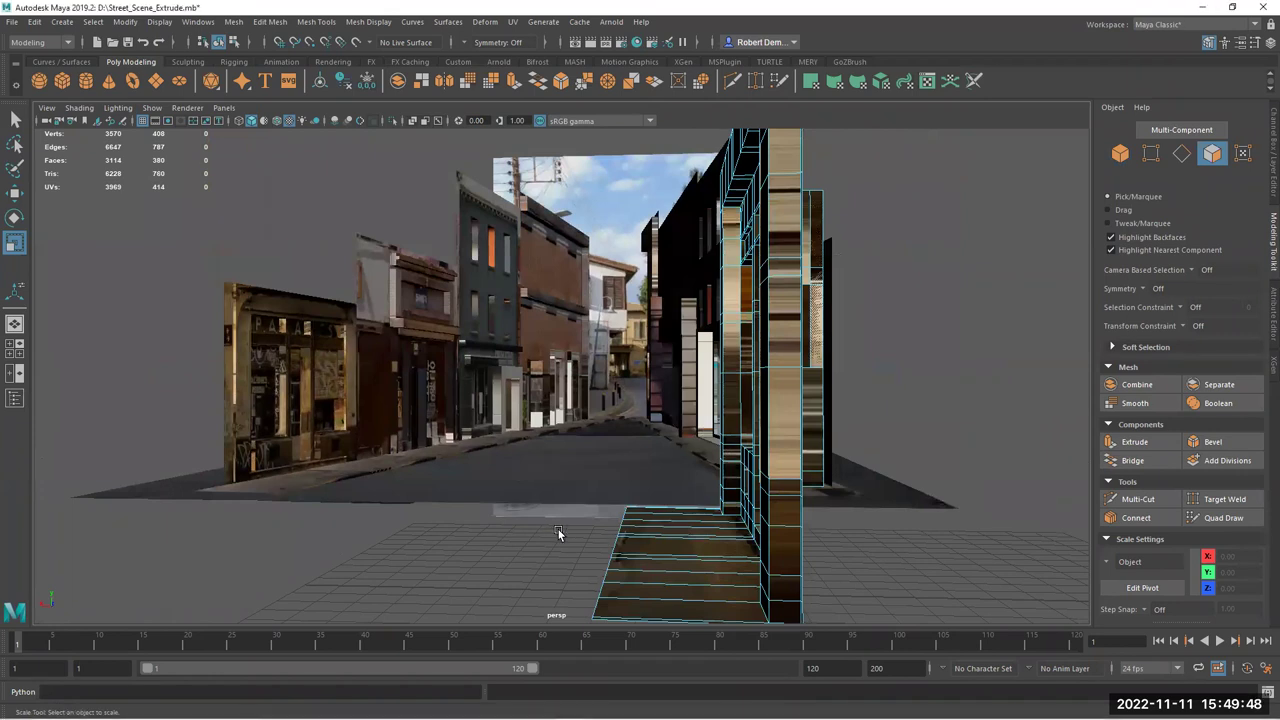
pyautogui.press('space')
pyautogui.press('space')
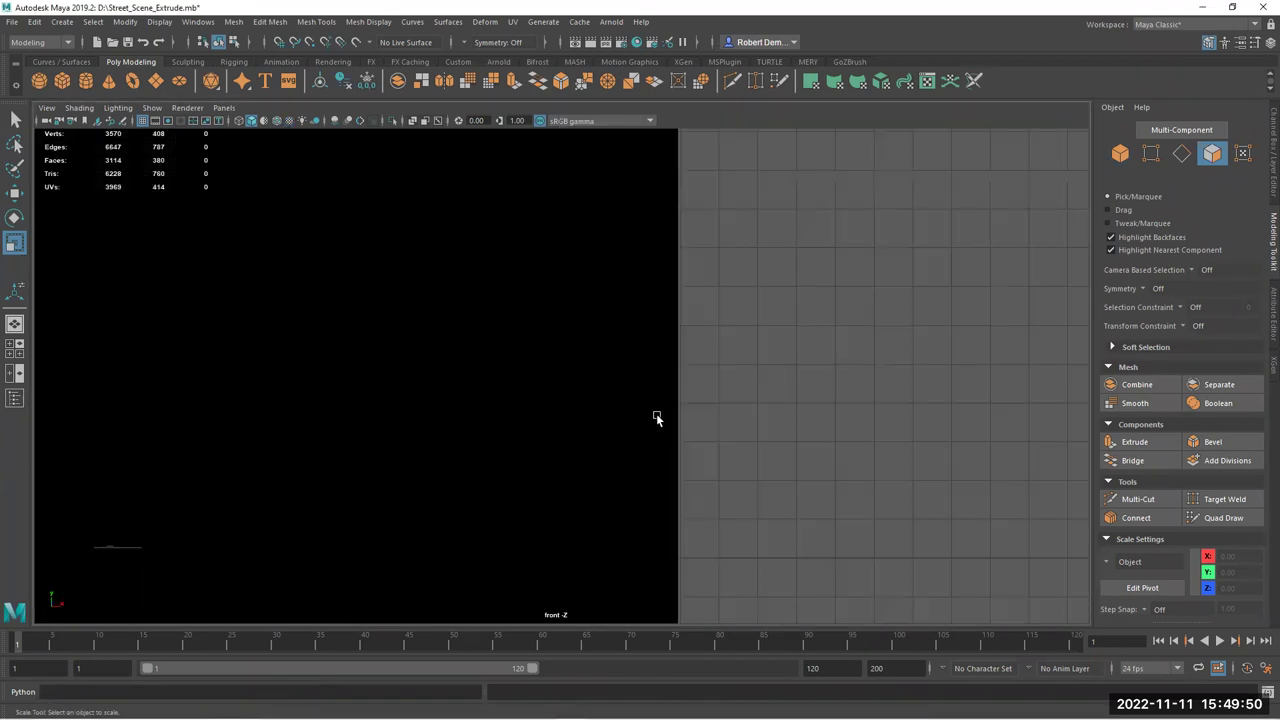
pyautogui.scroll(-2, 571, 404)
pyautogui.scroll(3, 571, 404)
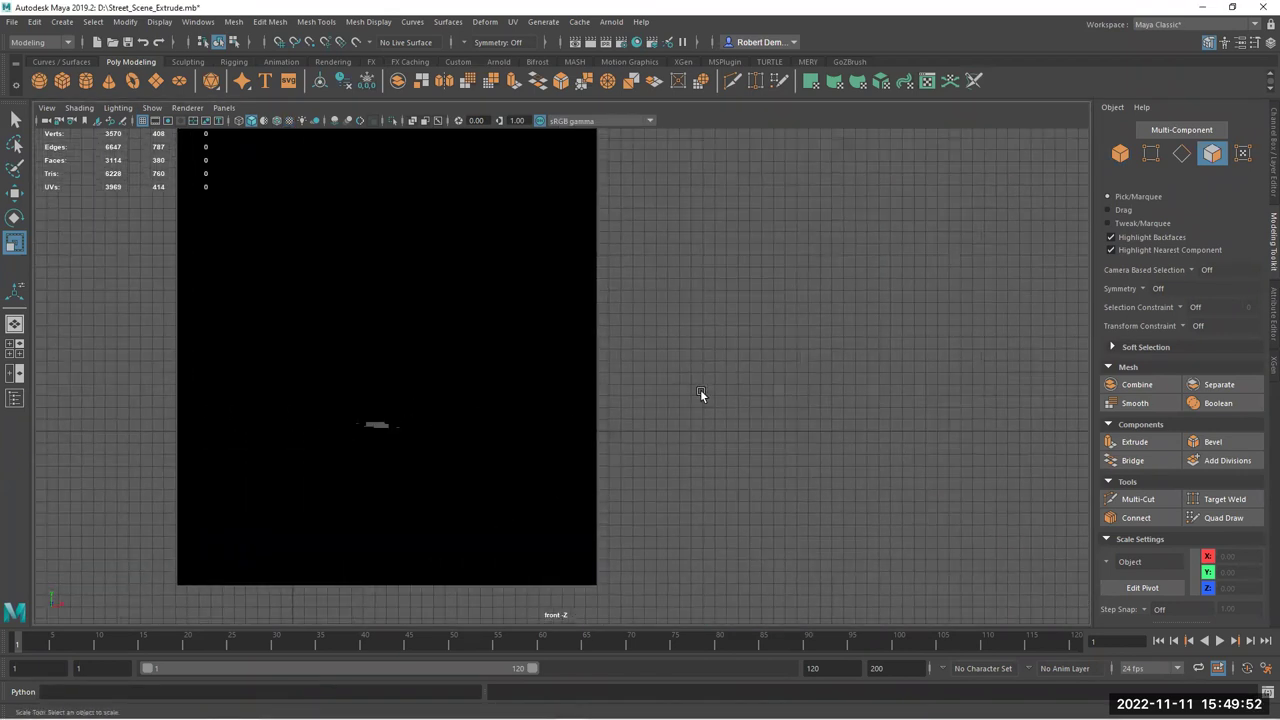
pyautogui.moveTo(657, 349); pyautogui.dragTo(701, 318, button='right')
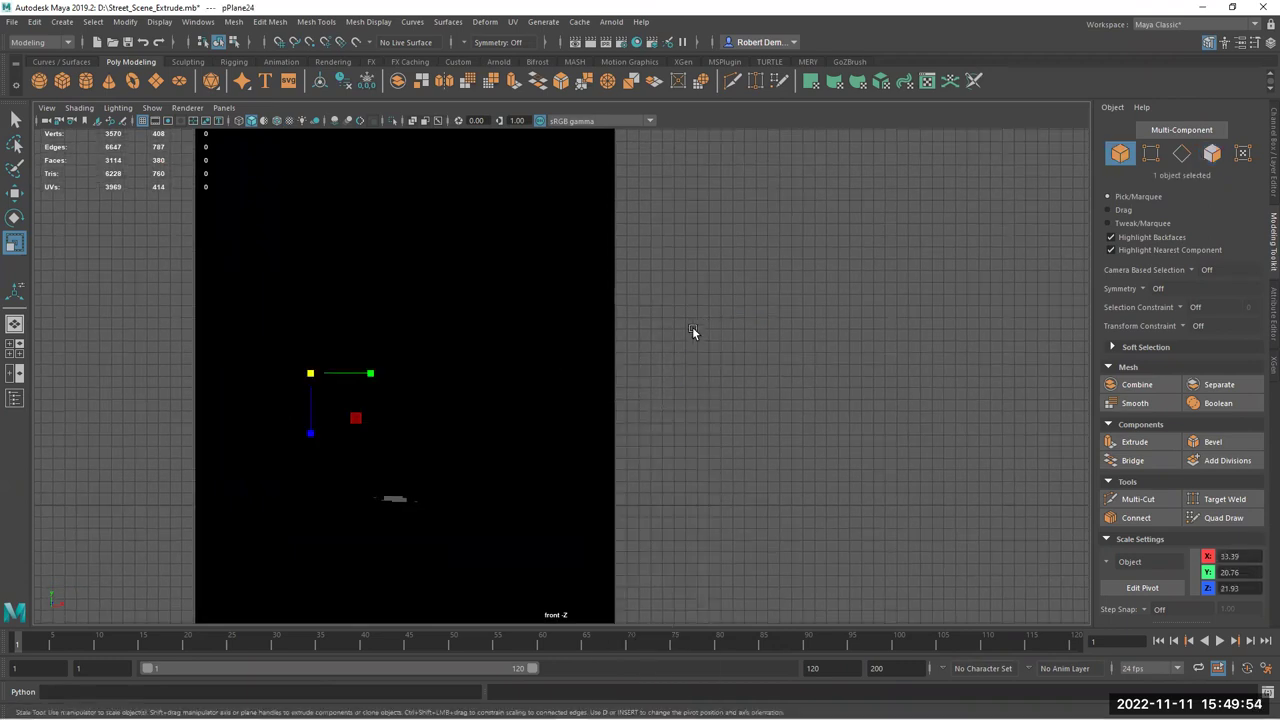
pyautogui.press('space')
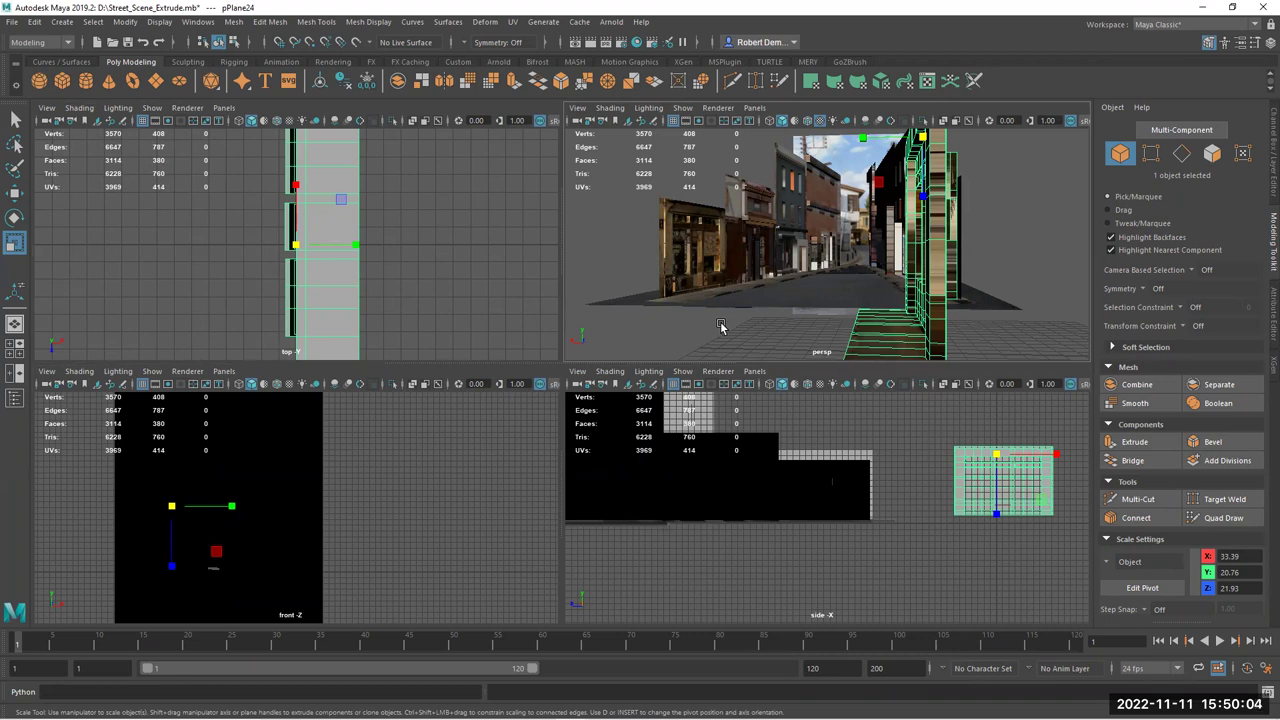
pyautogui.hotkey('ctrl', '1')
pyautogui.middleClick(468, 486)
pyautogui.hotkey('ctrl', '1')
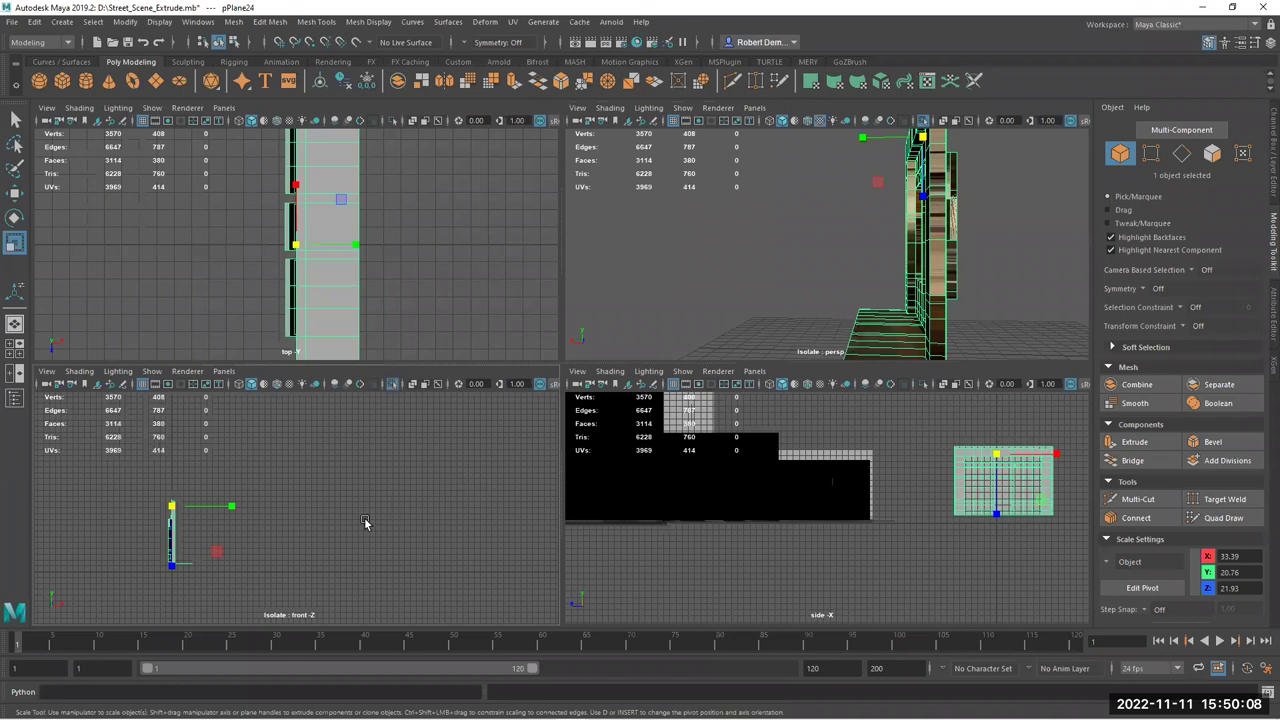
# Frame the isolated shopfront's profile in the front view, switch to face selection, try selecting all its faces and clear the selection
pyautogui.scroll(3, 351, 503)
pyautogui.keyDown('alt'); pyautogui.moveTo(222, 596); pyautogui.dragTo(520, 489, button='middle'); pyautogui.keyUp('alt')
pyautogui.scroll(7, 520, 489)
pyautogui.keyDown('alt'); pyautogui.moveTo(415, 400); pyautogui.dragTo(202, 530, button='middle'); pyautogui.keyUp('alt')
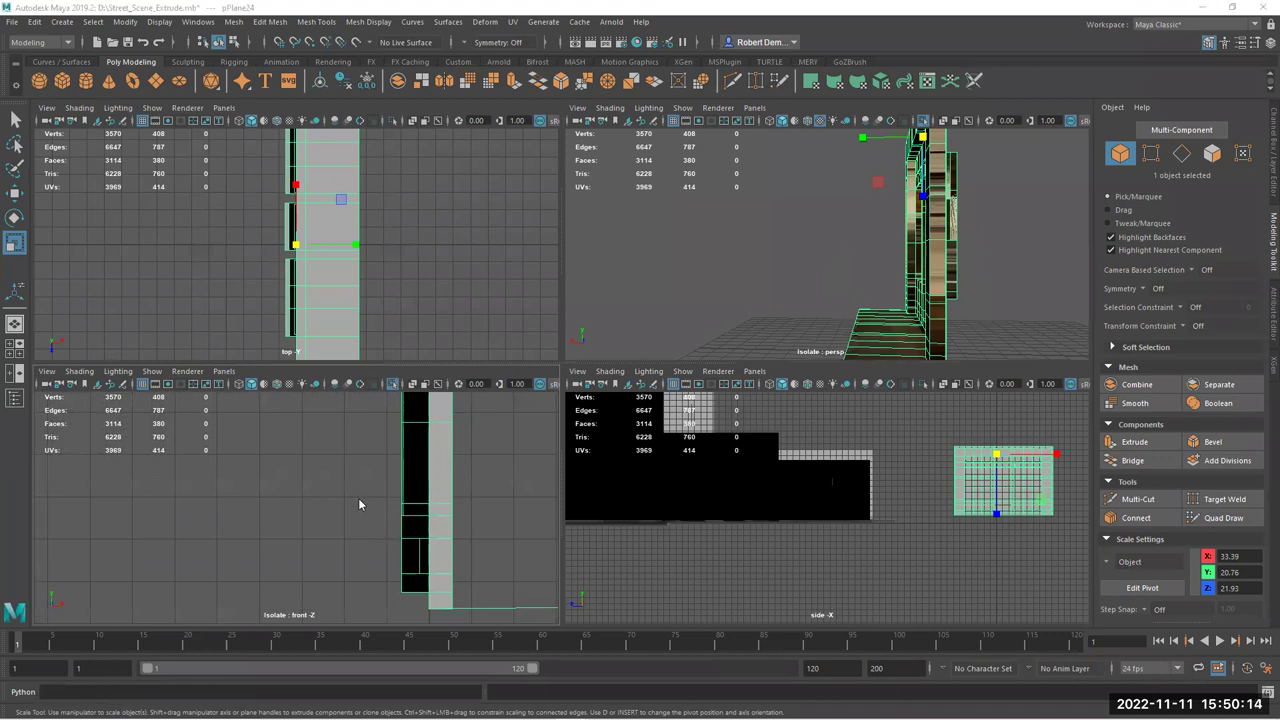
pyautogui.press('space')
pyautogui.keyDown('alt'); pyautogui.moveTo(754, 472); pyautogui.dragTo(312, 412, button='right'); pyautogui.keyUp('alt')
pyautogui.keyDown('alt'); pyautogui.moveTo(504, 417); pyautogui.dragTo(391, 503, button='middle'); pyautogui.keyUp('alt')
pyautogui.rightClick(563, 315)
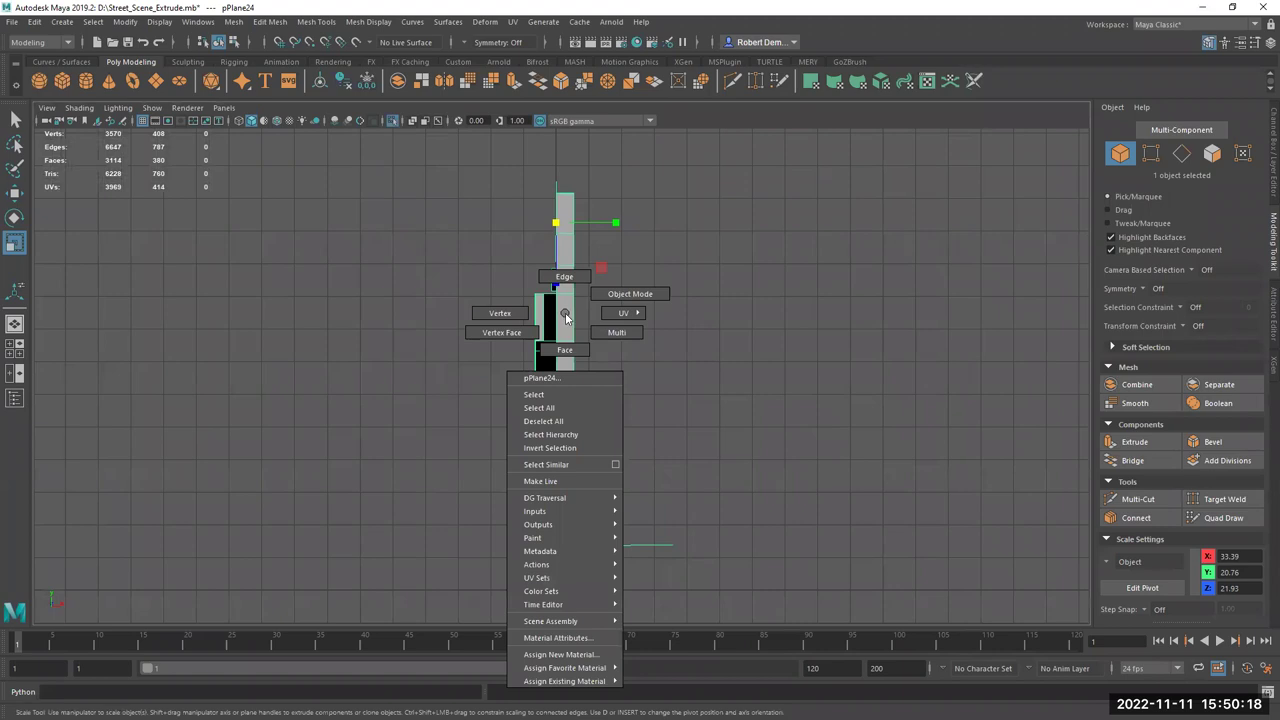
pyautogui.click(565, 351)
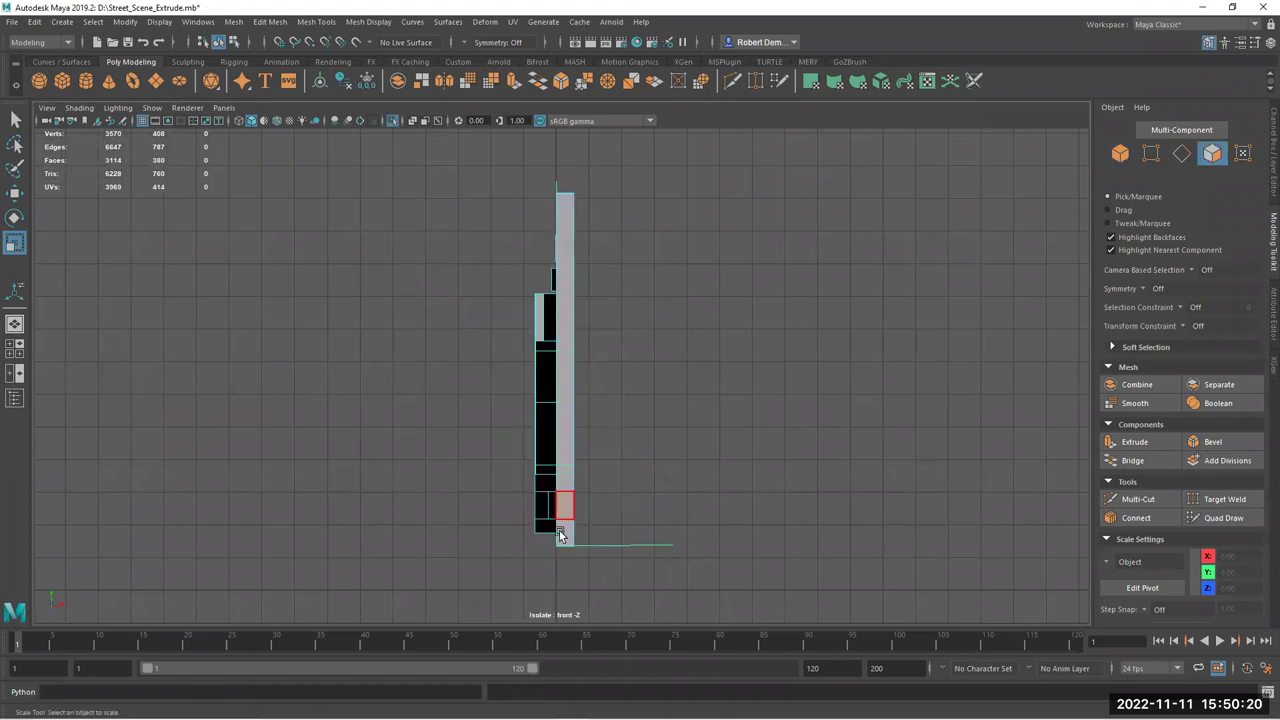
pyautogui.moveTo(775, 574); pyautogui.dragTo(354, 104)
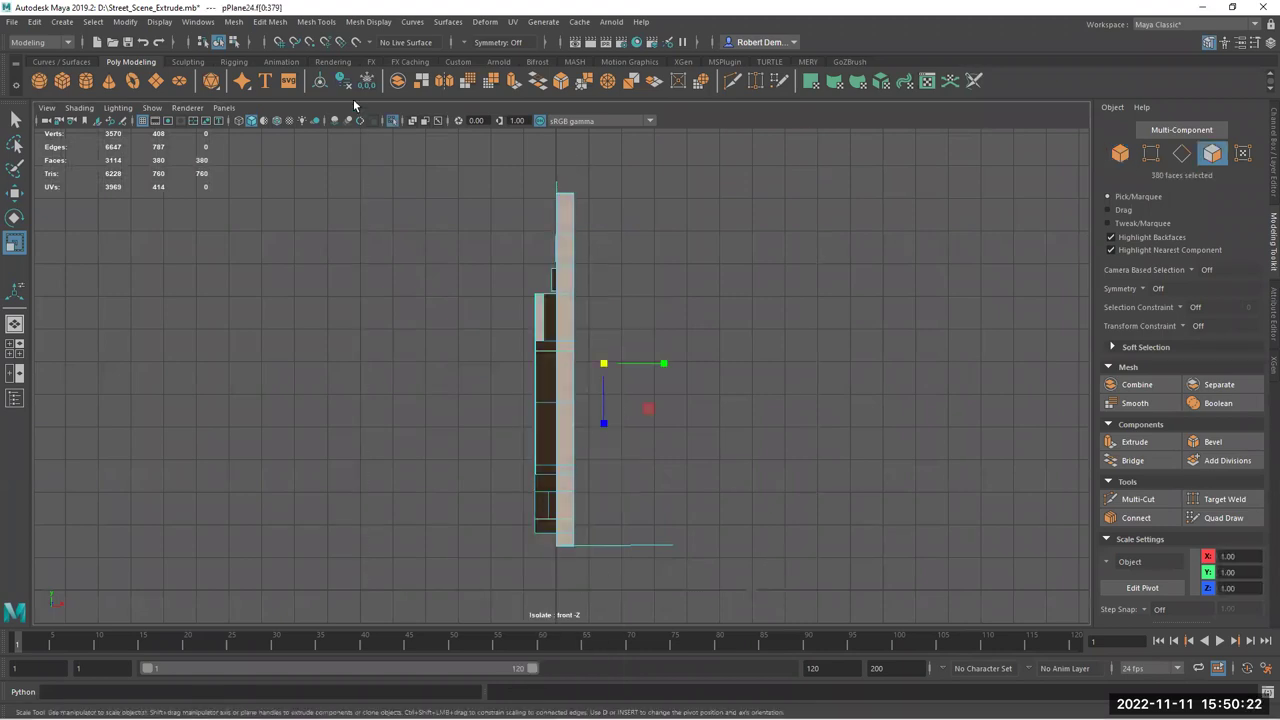
pyautogui.click(422, 371)
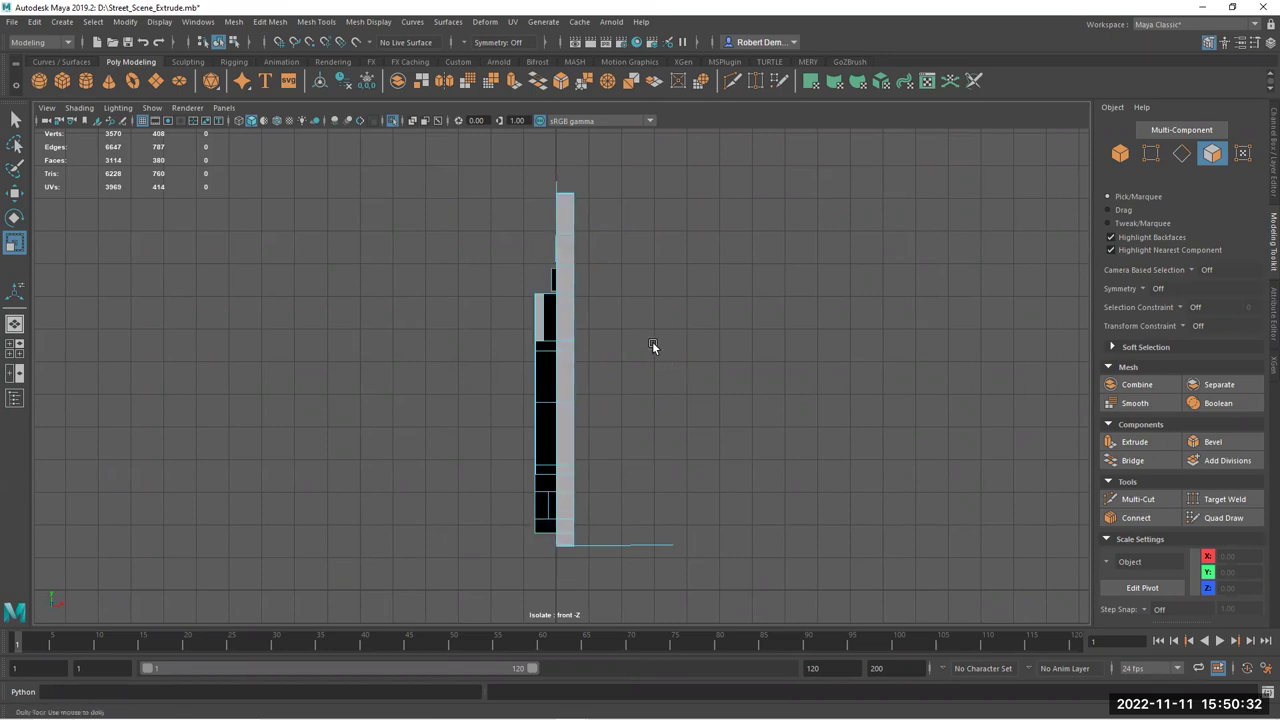
# Select the faces of the raised frame and pavement along the profile's front column, and check the selection in the perspective view
pyautogui.keyDown('alt'); pyautogui.moveTo(652, 344); pyautogui.dragTo(696, 356, button='right'); pyautogui.keyUp('alt')
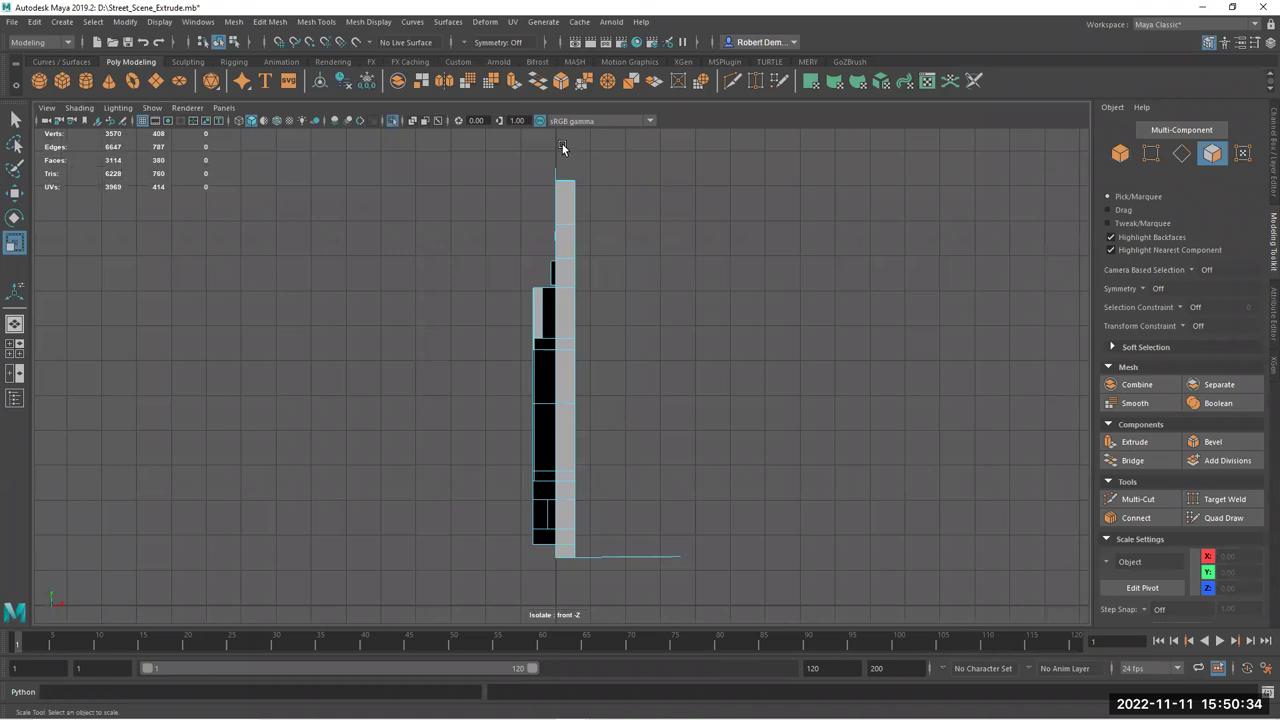
pyautogui.moveTo(591, 161)
pyautogui.mouseDown()
pyautogui.moveTo(843, 229)
pyautogui.moveTo(650, 150)
pyautogui.moveTo(578, 162)
pyautogui.mouseUp()
pyautogui.moveTo(565, 455); pyautogui.dragTo(566, 585)
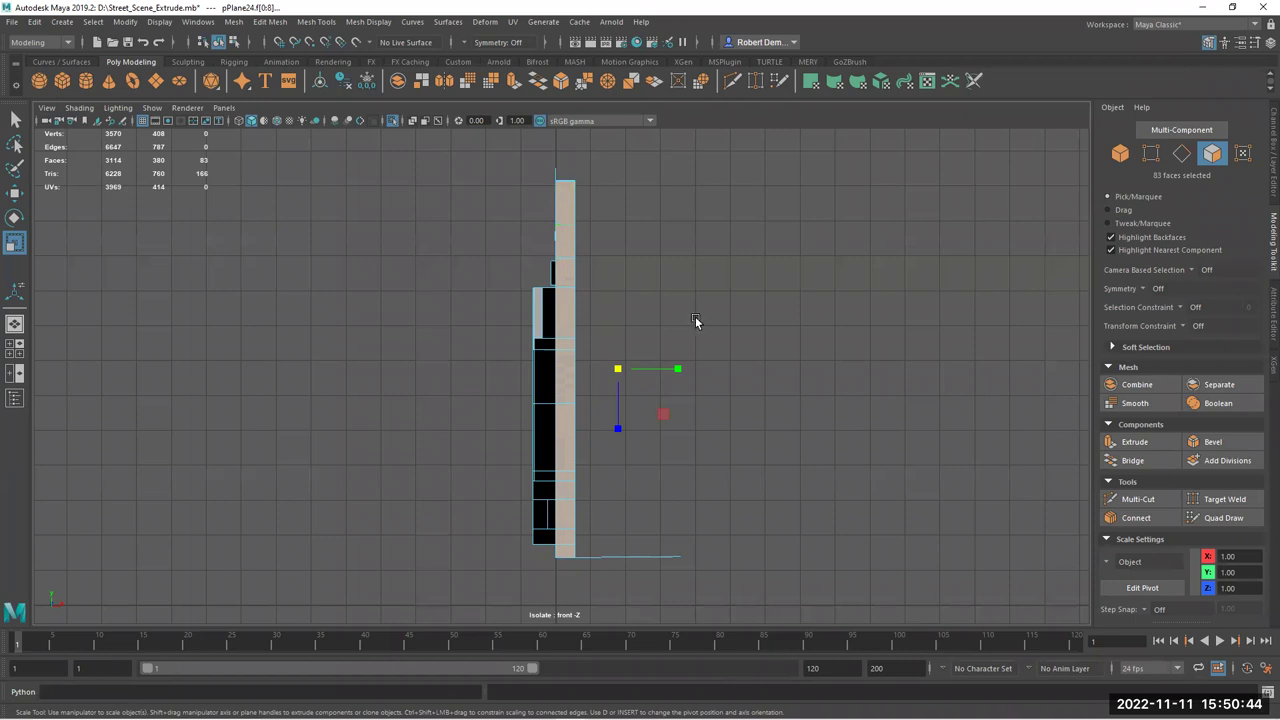
pyautogui.press('space')
pyautogui.press('space')
pyautogui.keyDown('alt'); pyautogui.moveTo(643, 271); pyautogui.dragTo(467, 295); pyautogui.keyUp('alt')
pyautogui.press('space')
pyautogui.hotkey('shift', 'f')
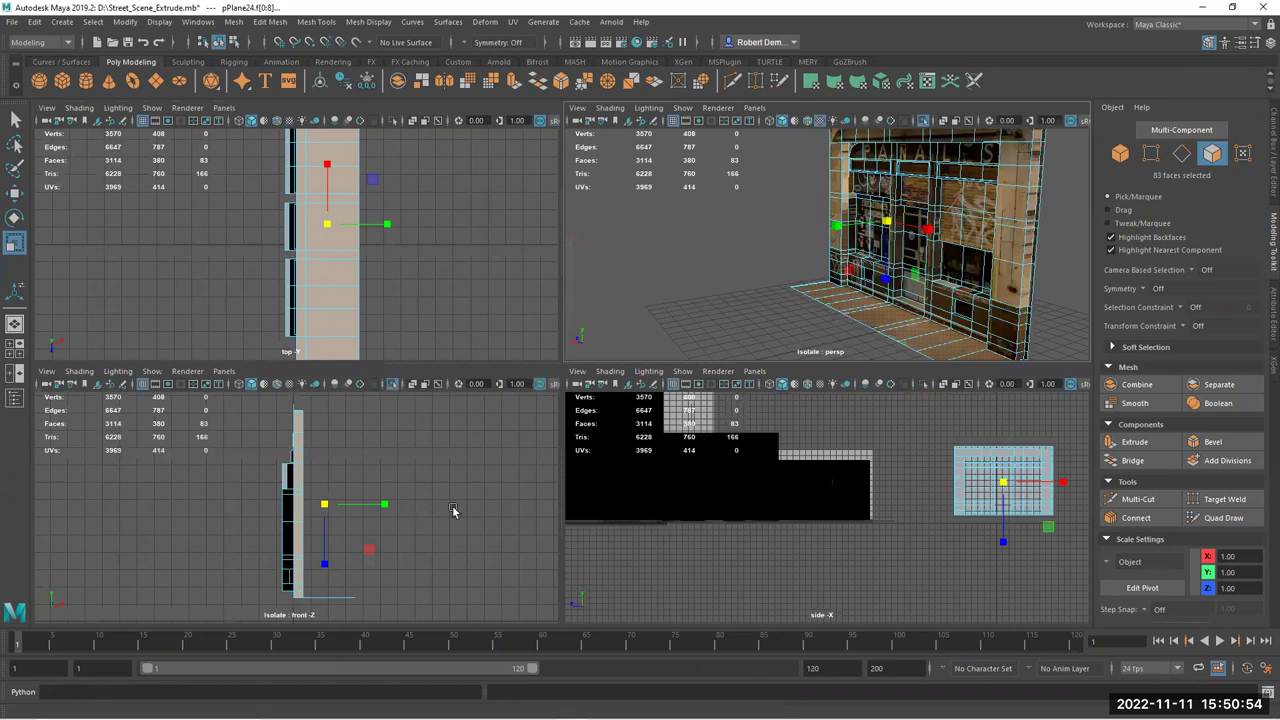
# Add the side faces of the recessed windows and door to the selection in the enlarged front view
pyautogui.press('space')
pyautogui.keyDown('alt'); pyautogui.moveTo(406, 368); pyautogui.dragTo(663, 372, button='right'); pyautogui.keyUp('alt')
pyautogui.keyDown('alt'); pyautogui.moveTo(592, 346); pyautogui.dragTo(556, 260, button='middle'); pyautogui.keyUp('alt')
pyautogui.moveTo(500, 551); pyautogui.dragTo(510, 165)
pyautogui.keyDown('alt'); pyautogui.moveTo(646, 219); pyautogui.dragTo(658, 377, button='middle'); pyautogui.keyUp('alt')
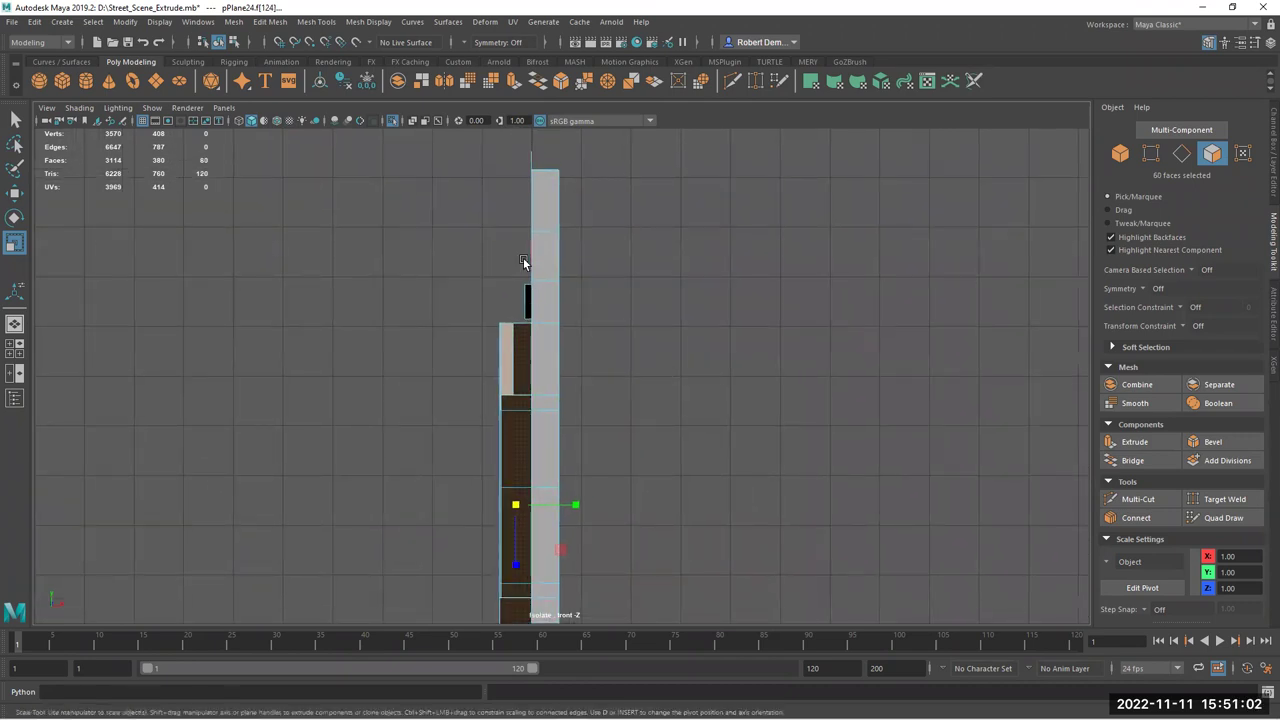
pyautogui.hotkey('ctrl', 'z')
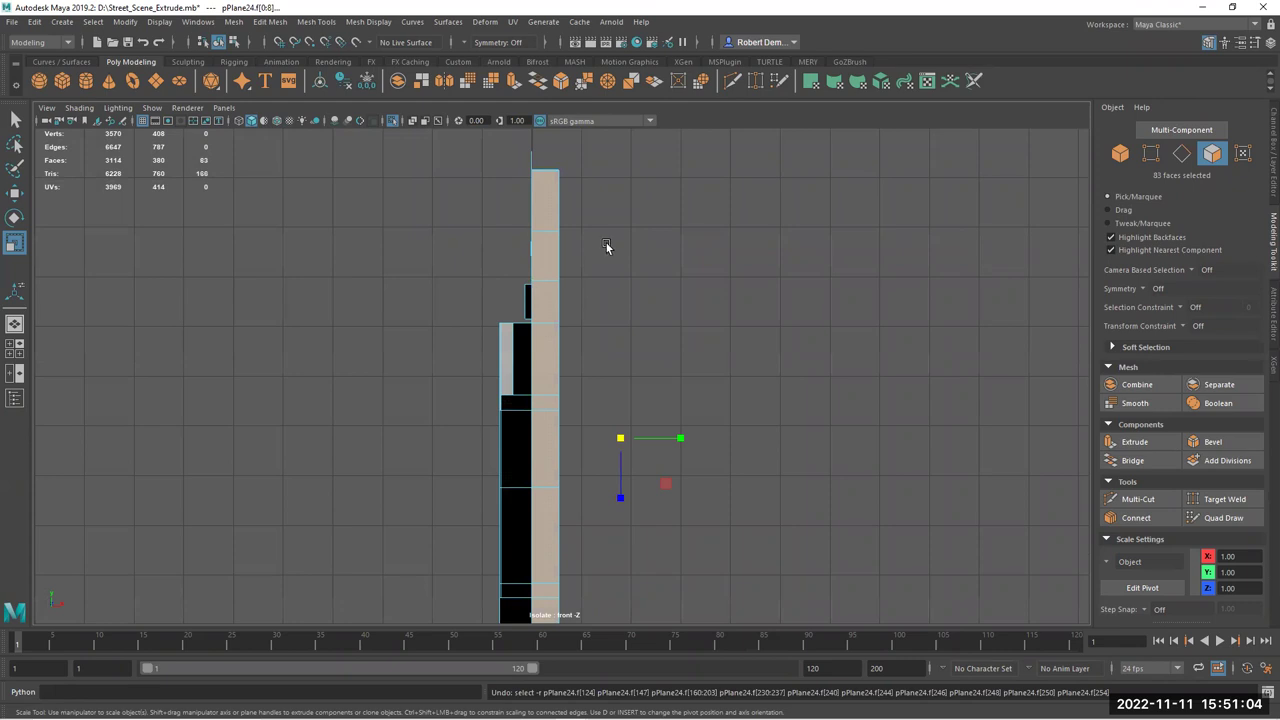
pyautogui.keyDown('alt'); pyautogui.moveTo(654, 389); pyautogui.dragTo(528, 190, button='middle'); pyautogui.keyUp('alt')
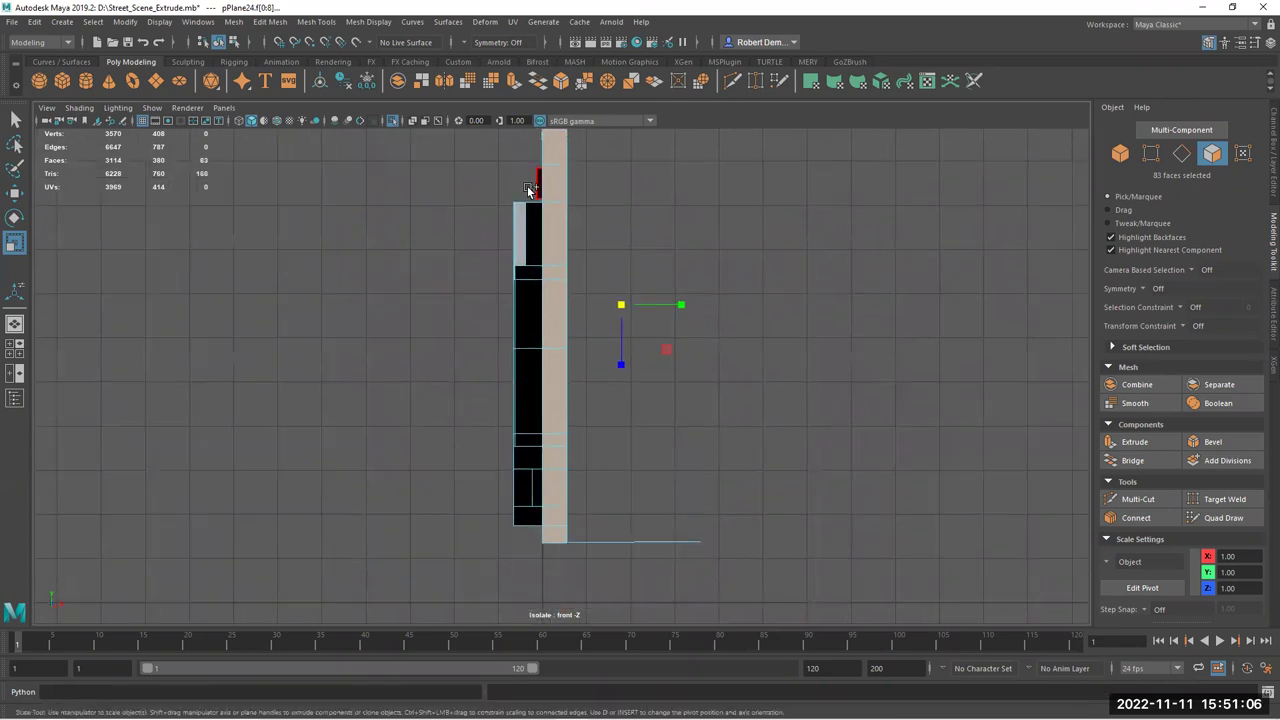
pyautogui.keyDown('shift'); pyautogui.moveTo(531, 600); pyautogui.dragTo(527, 239); pyautogui.keyUp('shift')
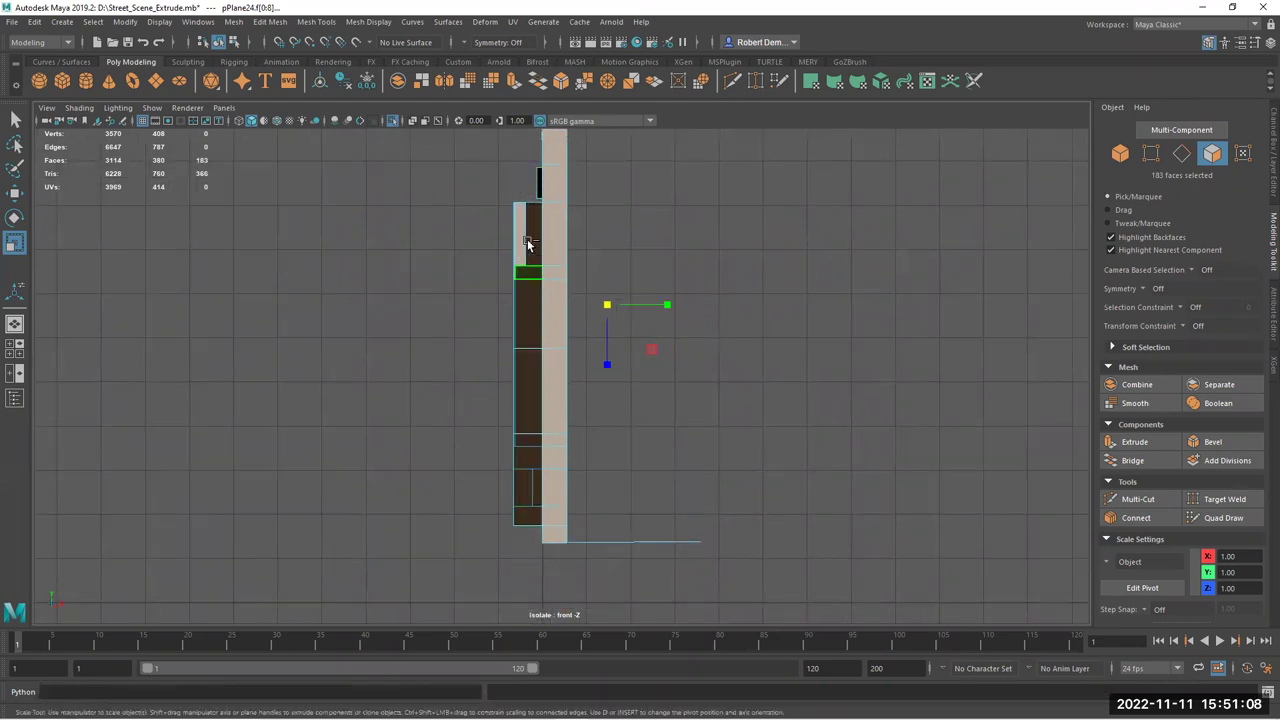
# Add the side faces of the small recessed sign panel above the windows to the selection
pyautogui.keyDown('alt'); pyautogui.moveTo(547, 181); pyautogui.dragTo(948, 324, button='right'); pyautogui.keyUp('alt')
pyautogui.keyDown('alt'); pyautogui.moveTo(646, 249); pyautogui.dragTo(677, 629, button='middle'); pyautogui.keyUp('alt')
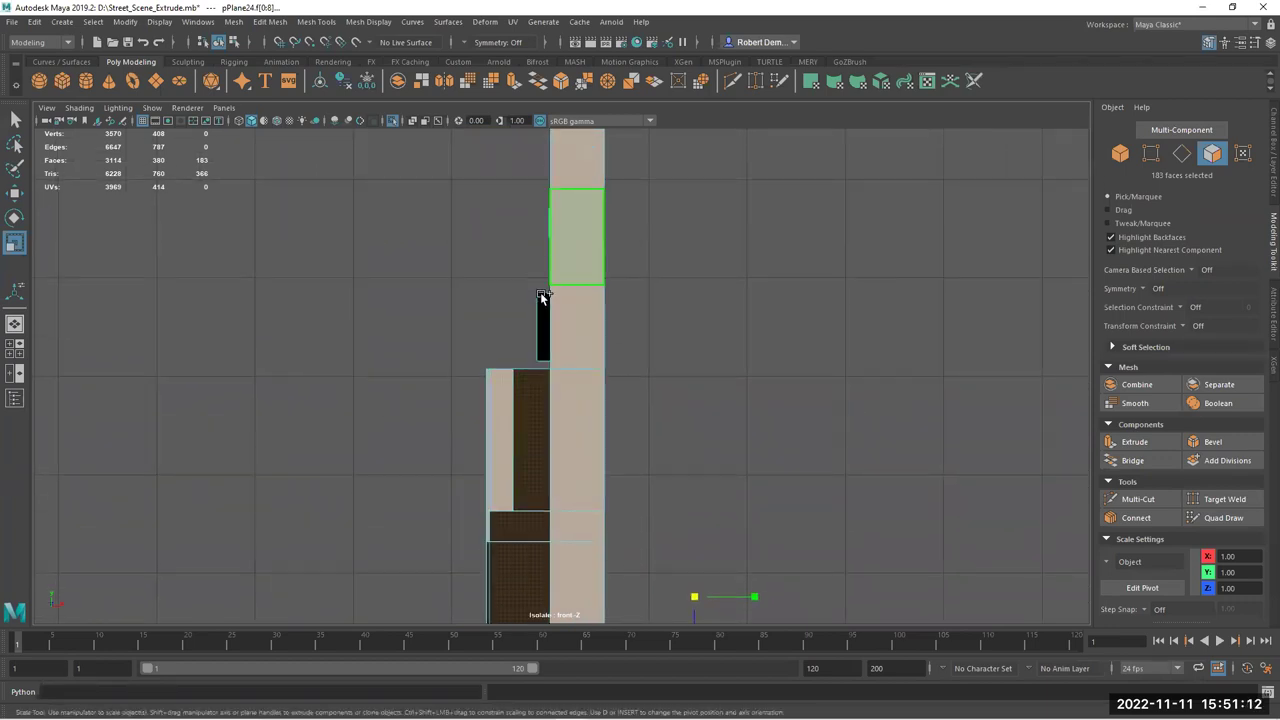
pyautogui.keyDown('shift'); pyautogui.moveTo(543, 281); pyautogui.dragTo(545, 282); pyautogui.keyUp('shift')
pyautogui.press('space')
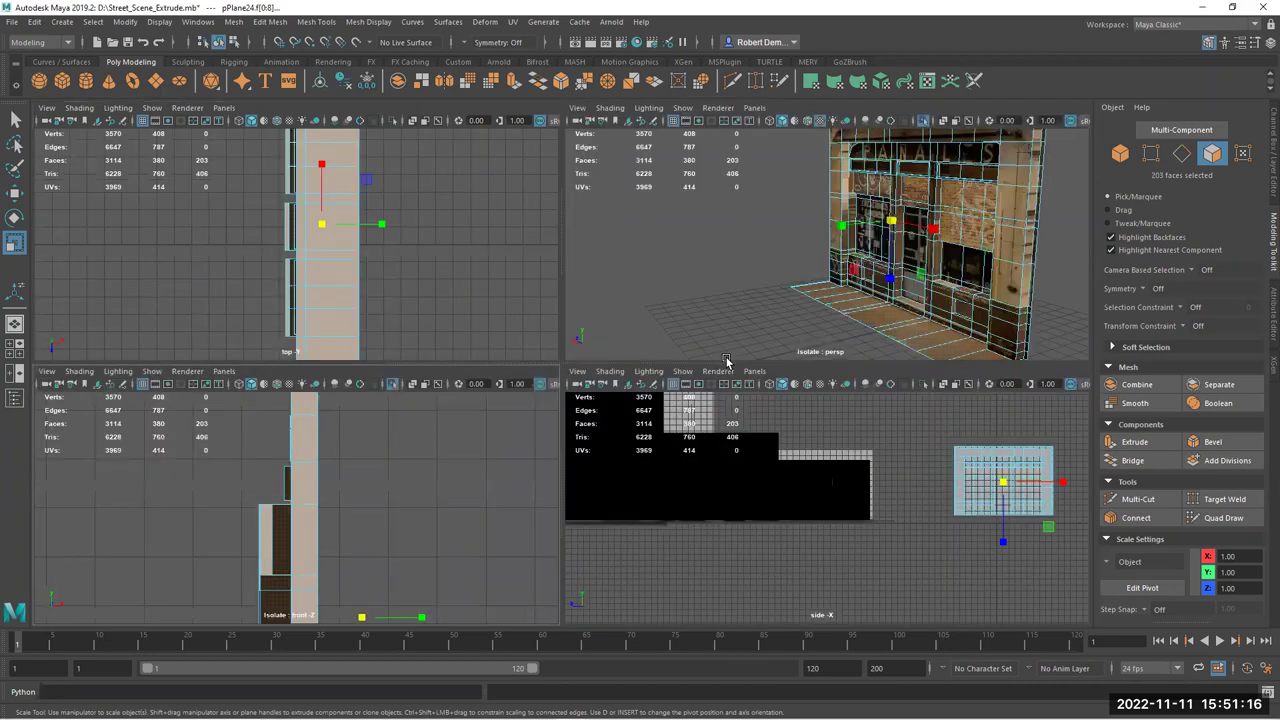
# Deselect the front-facing shutter faces above the shop window and door in the perspective view
pyautogui.press('space')
pyautogui.keyDown('alt'); pyautogui.moveTo(380, 370); pyautogui.dragTo(538, 371, button='right'); pyautogui.keyUp('alt')
pyautogui.keyDown('alt'); pyautogui.moveTo(538, 372); pyautogui.dragTo(460, 343); pyautogui.keyUp('alt')
pyautogui.keyDown('alt'); pyautogui.moveTo(662, 366); pyautogui.dragTo(711, 373); pyautogui.keyUp('alt')
pyautogui.keyDown('alt'); pyautogui.moveTo(562, 362); pyautogui.dragTo(567, 286, button='middle'); pyautogui.keyUp('alt')
pyautogui.keyDown('alt'); pyautogui.moveTo(637, 423); pyautogui.dragTo(688, 474, button='right'); pyautogui.keyUp('alt')
pyautogui.keyDown('alt'); pyautogui.moveTo(436, 336); pyautogui.dragTo(577, 360, button='middle'); pyautogui.keyUp('alt')
pyautogui.keyDown('alt'); pyautogui.moveTo(563, 406); pyautogui.dragTo(670, 360); pyautogui.keyUp('alt')
pyautogui.keyDown('alt'); pyautogui.moveTo(541, 205); pyautogui.dragTo(594, 354, button='middle'); pyautogui.keyUp('alt')
pyautogui.keyDown('alt'); pyautogui.moveTo(425, 326); pyautogui.dragTo(290, 285); pyautogui.keyUp('alt')
pyautogui.keyDown('alt'); pyautogui.moveTo(290, 285); pyautogui.dragTo(335, 310, button='right'); pyautogui.keyUp('alt')
pyautogui.keyDown('alt'); pyautogui.moveTo(210, 270); pyautogui.dragTo(182, 282, button='middle'); pyautogui.keyUp('alt')
pyautogui.keyDown('ctrl'); pyautogui.moveTo(150, 285); pyautogui.dragTo(850, 331); pyautogui.keyUp('ctrl')
pyautogui.keyDown('shift'); pyautogui.click(943, 288); pyautogui.keyUp('shift')
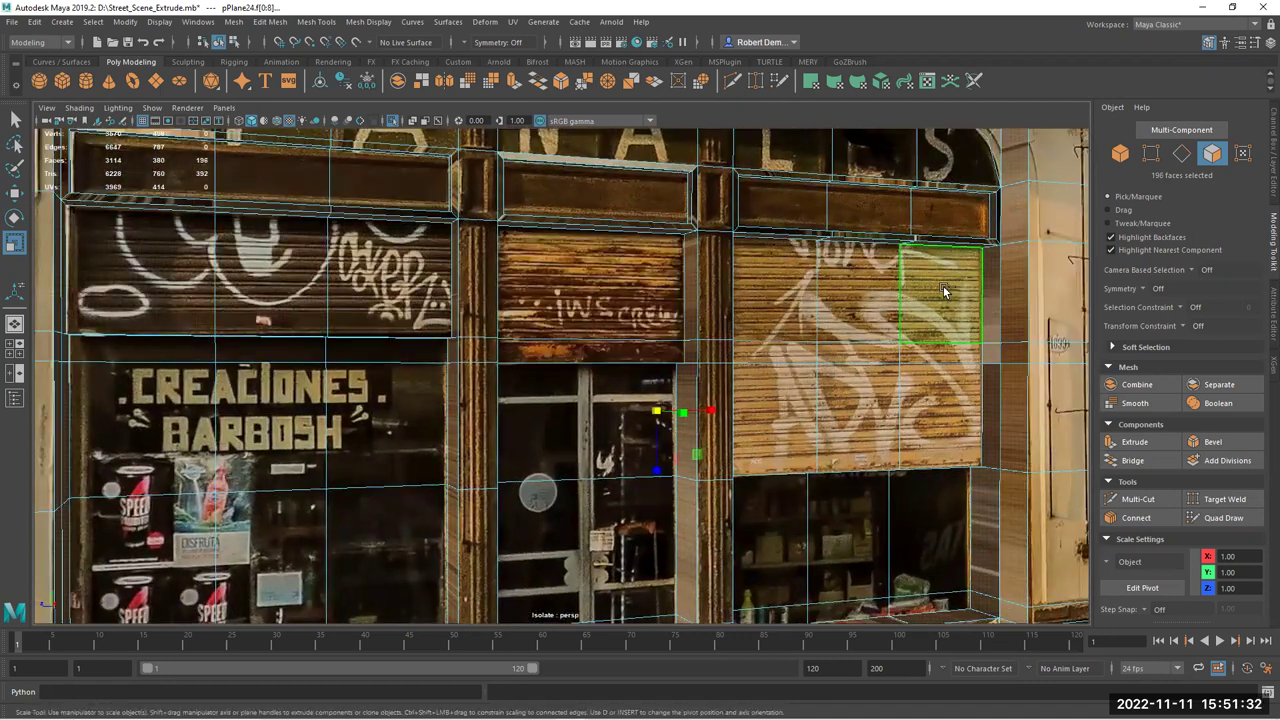
# Deselect the front faces in the lower rows of the large graffiti-covered shutter
pyautogui.keyDown('ctrl'); pyautogui.click(938, 357); pyautogui.keyUp('ctrl')
pyautogui.keyDown('ctrl'); pyautogui.click(858, 355); pyautogui.keyUp('ctrl')
pyautogui.keyDown('ctrl'); pyautogui.click(784, 355); pyautogui.keyUp('ctrl')
pyautogui.keyDown('ctrl'); pyautogui.click(790, 408); pyautogui.keyUp('ctrl')
pyautogui.keyDown('ctrl'); pyautogui.click(860, 418); pyautogui.keyUp('ctrl')
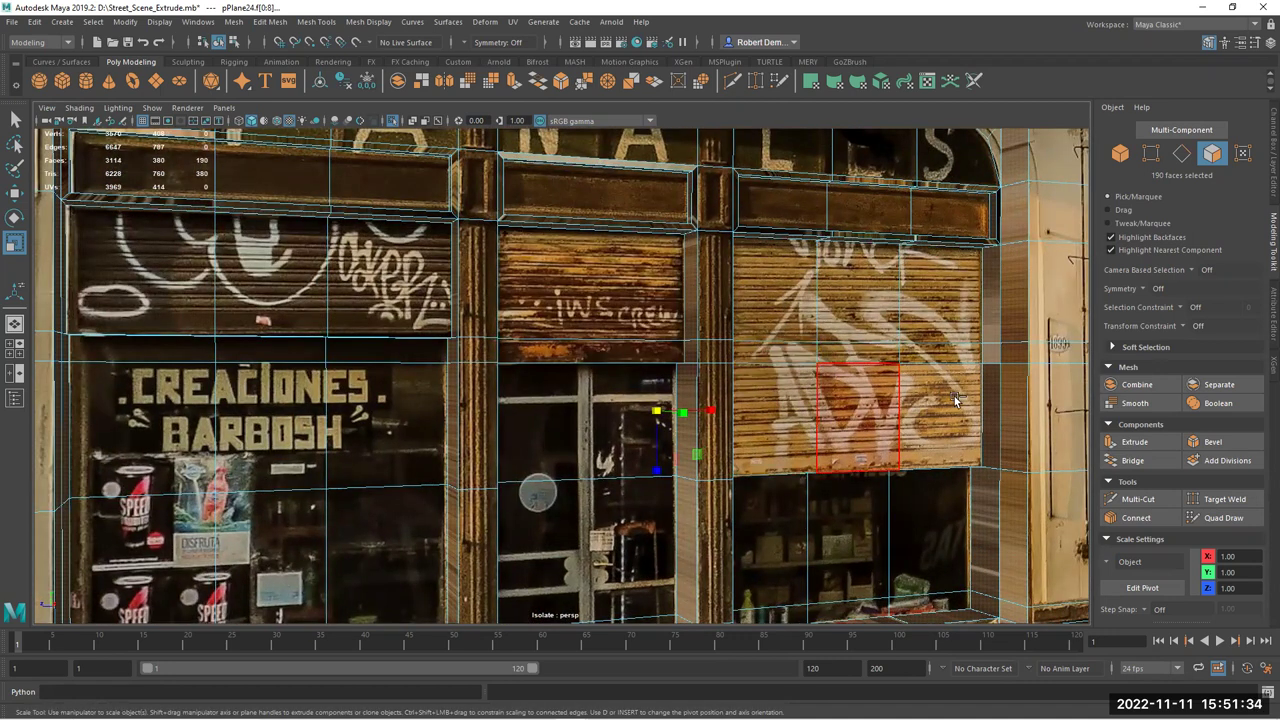
pyautogui.keyDown('ctrl'); pyautogui.click(935, 431); pyautogui.keyUp('ctrl')
# Deselect the pavement faces in front of the shopfront, keeping the side faces of the recesses in the selection
pyautogui.keyDown('alt'); pyautogui.moveTo(799, 413); pyautogui.dragTo(754, 448, button='right'); pyautogui.keyUp('alt')
pyautogui.keyDown('alt'); pyautogui.moveTo(754, 448); pyautogui.dragTo(725, 504, button='middle'); pyautogui.keyUp('alt')
pyautogui.keyDown('alt'); pyautogui.moveTo(781, 291); pyautogui.dragTo(631, 274); pyautogui.keyUp('alt')
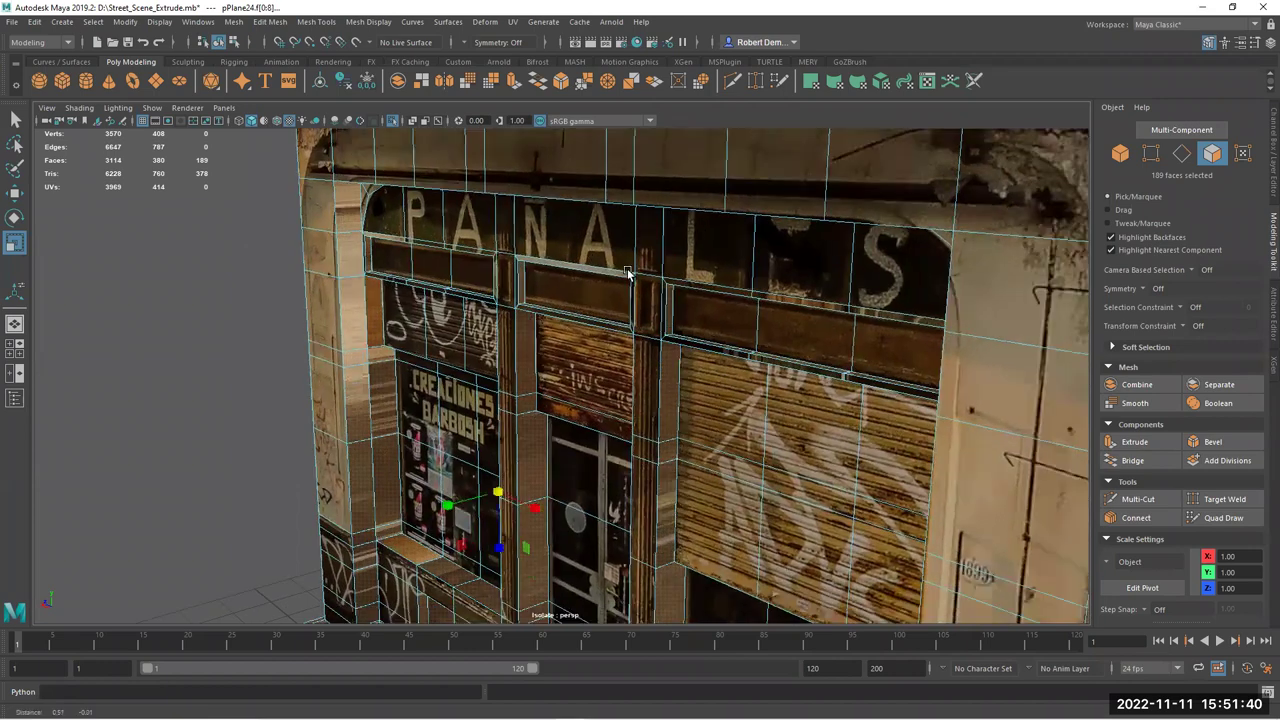
pyautogui.keyDown('alt'); pyautogui.moveTo(650, 302); pyautogui.dragTo(624, 274, button='middle'); pyautogui.keyUp('alt')
pyautogui.keyDown('alt'); pyautogui.moveTo(668, 300); pyautogui.dragTo(588, 262); pyautogui.keyUp('alt')
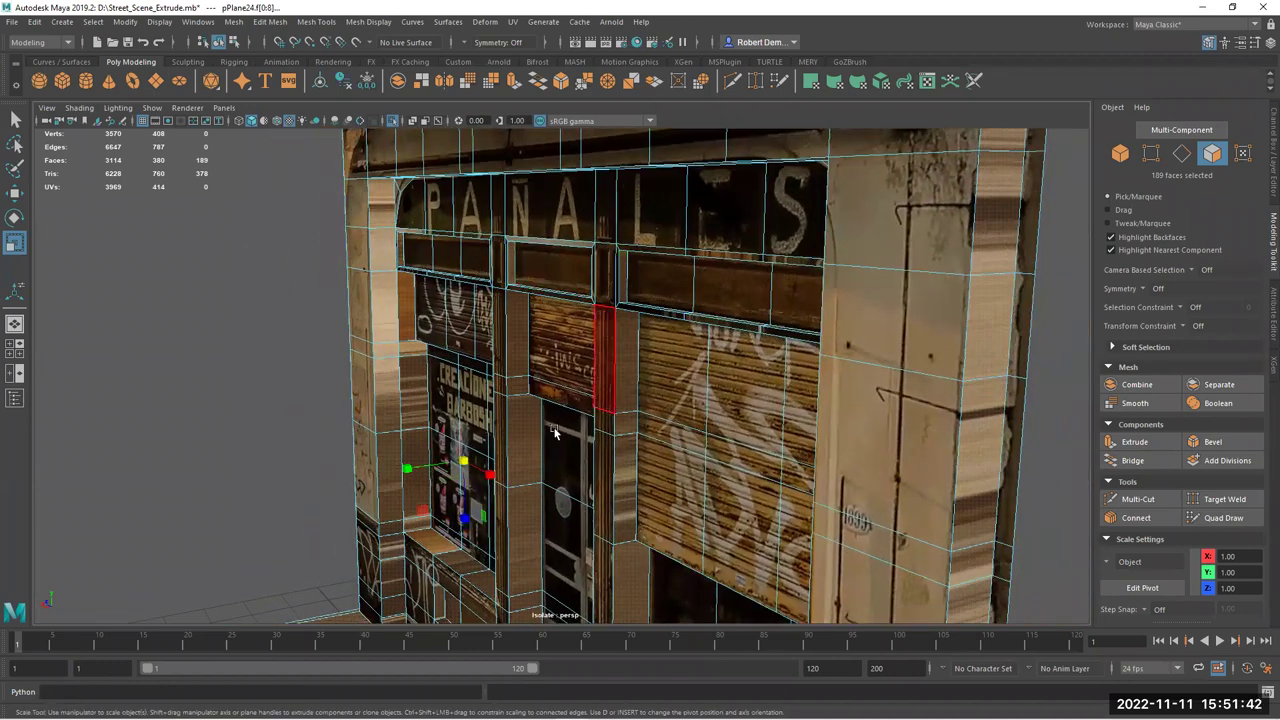
pyautogui.keyDown('alt'); pyautogui.moveTo(546, 289); pyautogui.dragTo(537, 235, button='middle'); pyautogui.keyUp('alt')
pyautogui.keyDown('alt'); pyautogui.moveTo(537, 478); pyautogui.dragTo(531, 331, button='middle'); pyautogui.keyUp('alt')
pyautogui.keyDown('alt'); pyautogui.moveTo(600, 540); pyautogui.dragTo(606, 434, button='middle'); pyautogui.keyUp('alt')
pyautogui.keyDown('alt'); pyautogui.moveTo(606, 434); pyautogui.dragTo(840, 435); pyautogui.keyUp('alt')
pyautogui.keyDown('alt'); pyautogui.moveTo(541, 447); pyautogui.dragTo(966, 480); pyautogui.keyUp('alt')
pyautogui.hotkey('ctrl', 'z')
# Examine the remaining selected side faces of the pillars, windows and door from several angles
pyautogui.keyDown('alt'); pyautogui.moveTo(491, 377); pyautogui.dragTo(560, 460); pyautogui.keyUp('alt')
pyautogui.keyDown('alt'); pyautogui.moveTo(640, 465); pyautogui.dragTo(740, 470, button='right'); pyautogui.keyUp('alt')
pyautogui.keyDown('alt'); pyautogui.moveTo(603, 471); pyautogui.dragTo(473, 484); pyautogui.keyUp('alt')
pyautogui.keyDown('alt'); pyautogui.moveTo(473, 484); pyautogui.dragTo(448, 460, button='right'); pyautogui.keyUp('alt')
pyautogui.keyDown('alt'); pyautogui.moveTo(448, 460); pyautogui.dragTo(496, 524, button='middle'); pyautogui.keyUp('alt')
pyautogui.keyDown('alt'); pyautogui.moveTo(496, 524); pyautogui.dragTo(446, 457, button='right'); pyautogui.keyUp('alt')
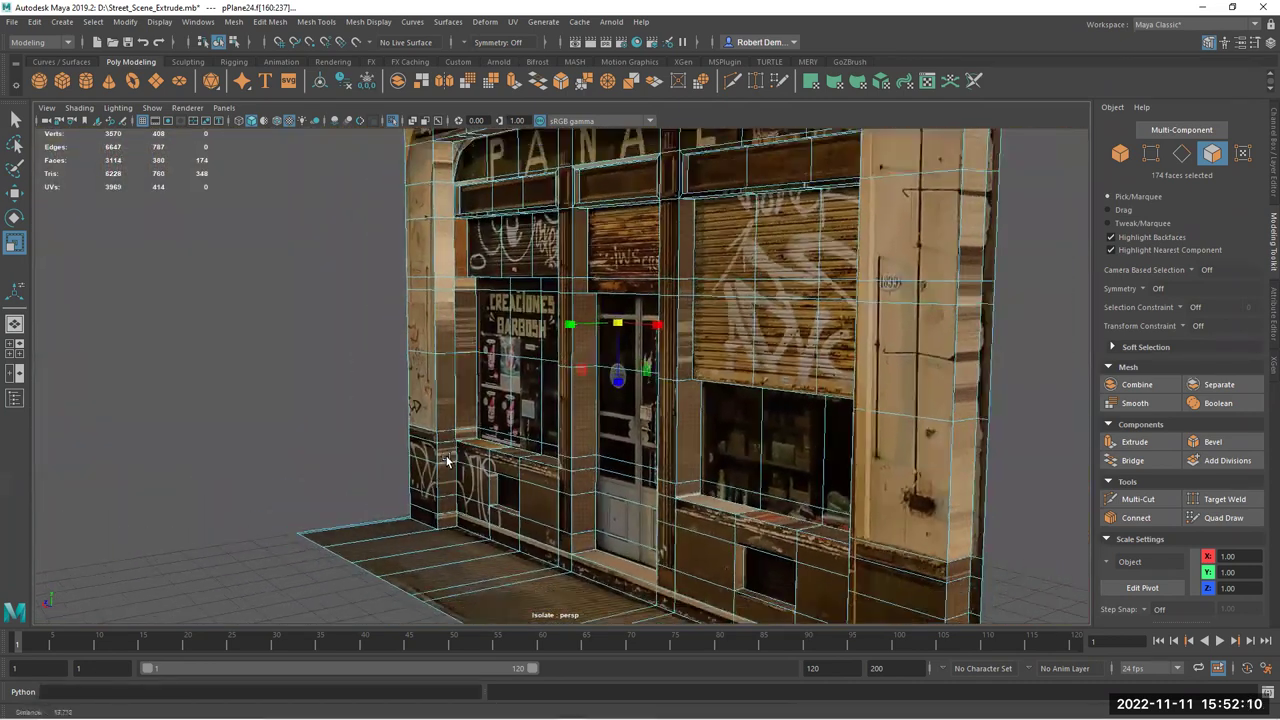
pyautogui.keyDown('alt'); pyautogui.moveTo(406, 430); pyautogui.dragTo(447, 460, button='middle'); pyautogui.keyUp('alt')
pyautogui.keyDown('alt'); pyautogui.moveTo(446, 459); pyautogui.dragTo(457, 432); pyautogui.keyUp('alt')
pyautogui.keyDown('alt'); pyautogui.moveTo(380, 409); pyautogui.dragTo(503, 437); pyautogui.keyUp('alt')
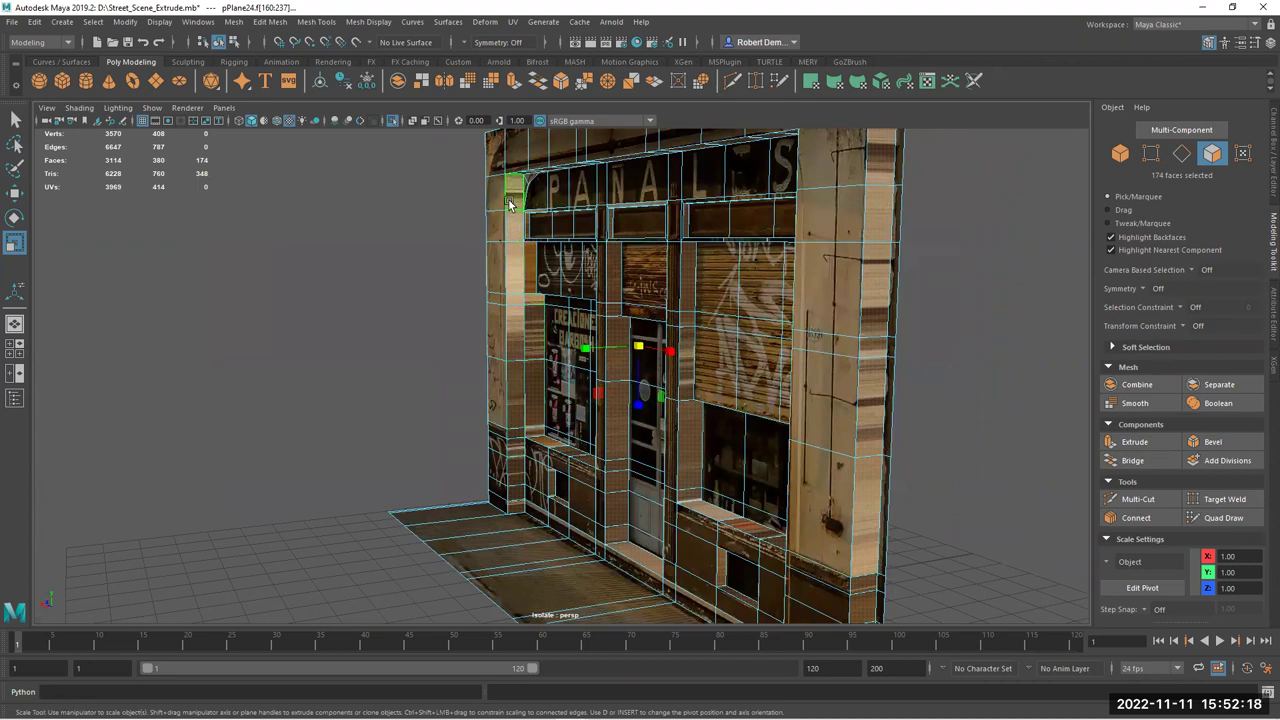
pyautogui.keyDown('alt'); pyautogui.moveTo(364, 376); pyautogui.dragTo(319, 303); pyautogui.keyUp('alt')
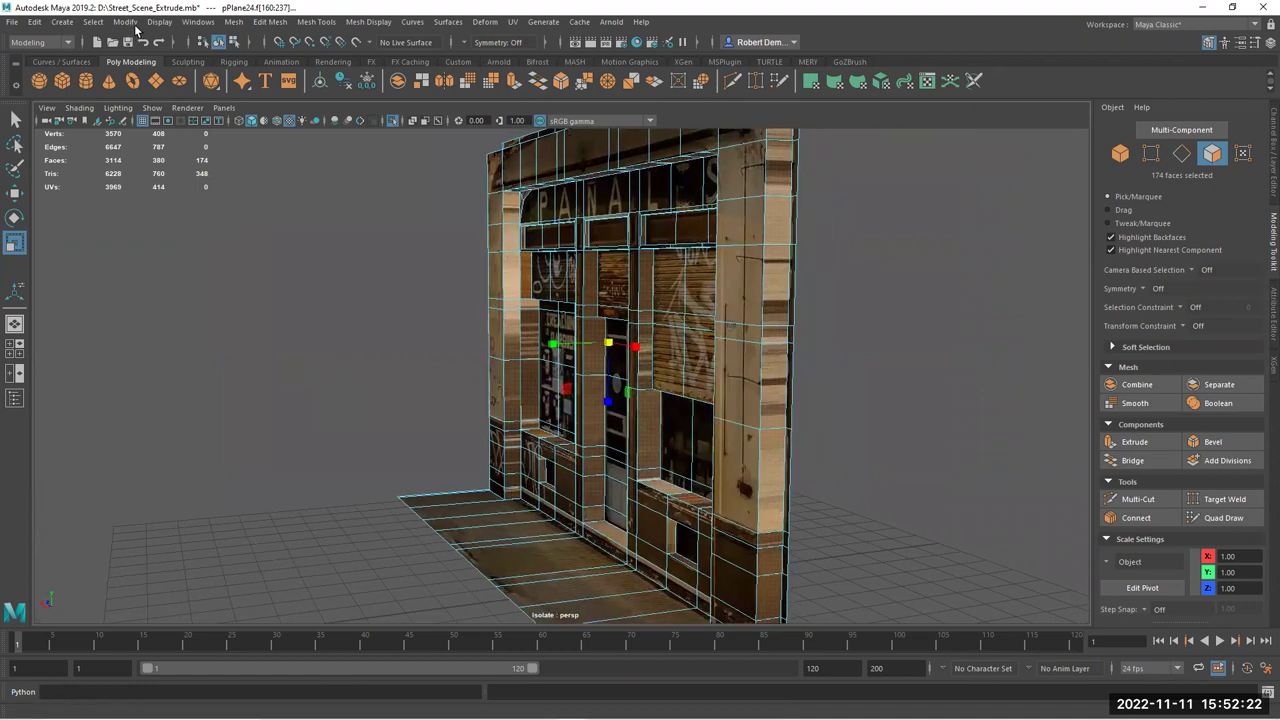
# Freeze the shopfront's transformations and apply an automatic UV projection to the selected side faces
pyautogui.click(127, 22)
pyautogui.click(167, 82)
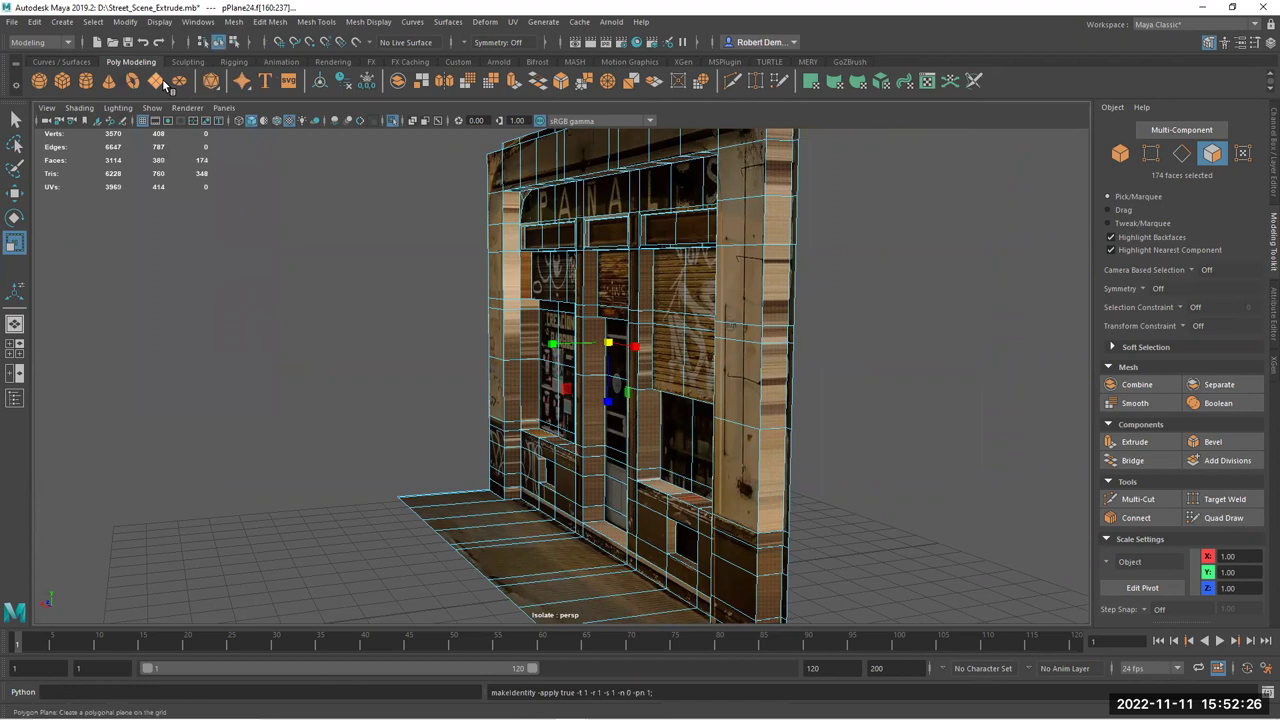
pyautogui.click(514, 23)
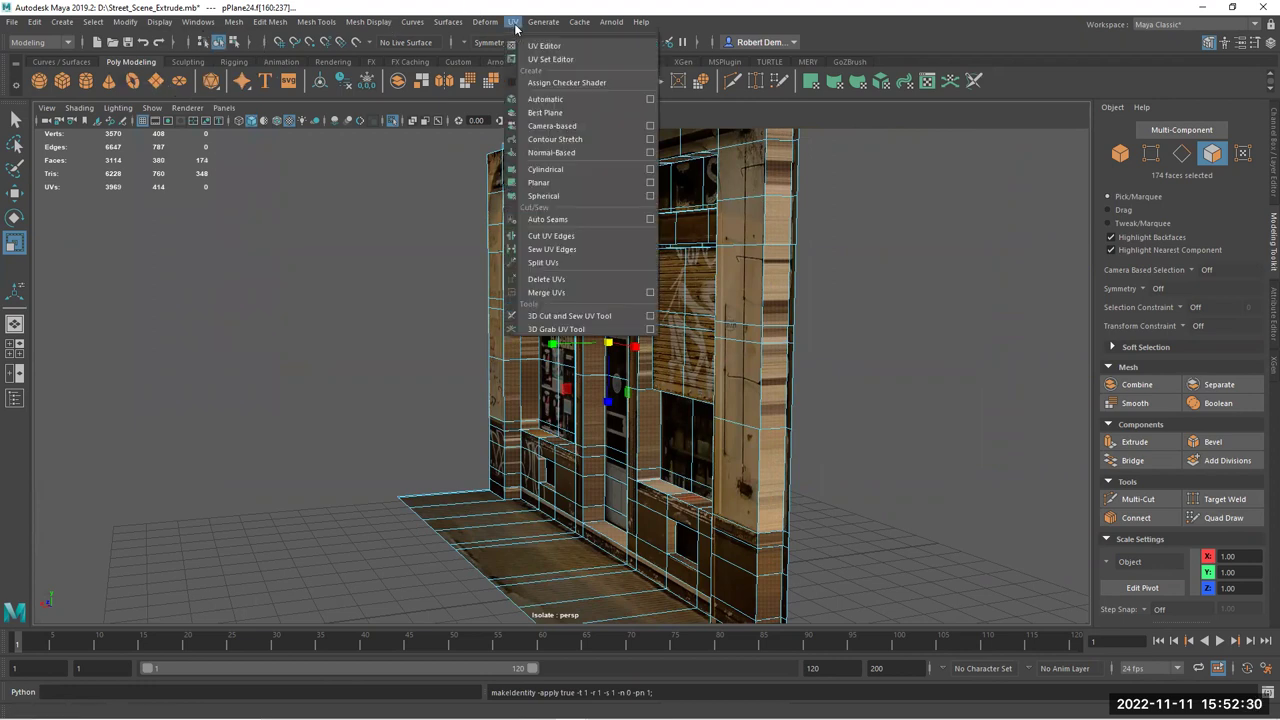
pyautogui.click(562, 100)
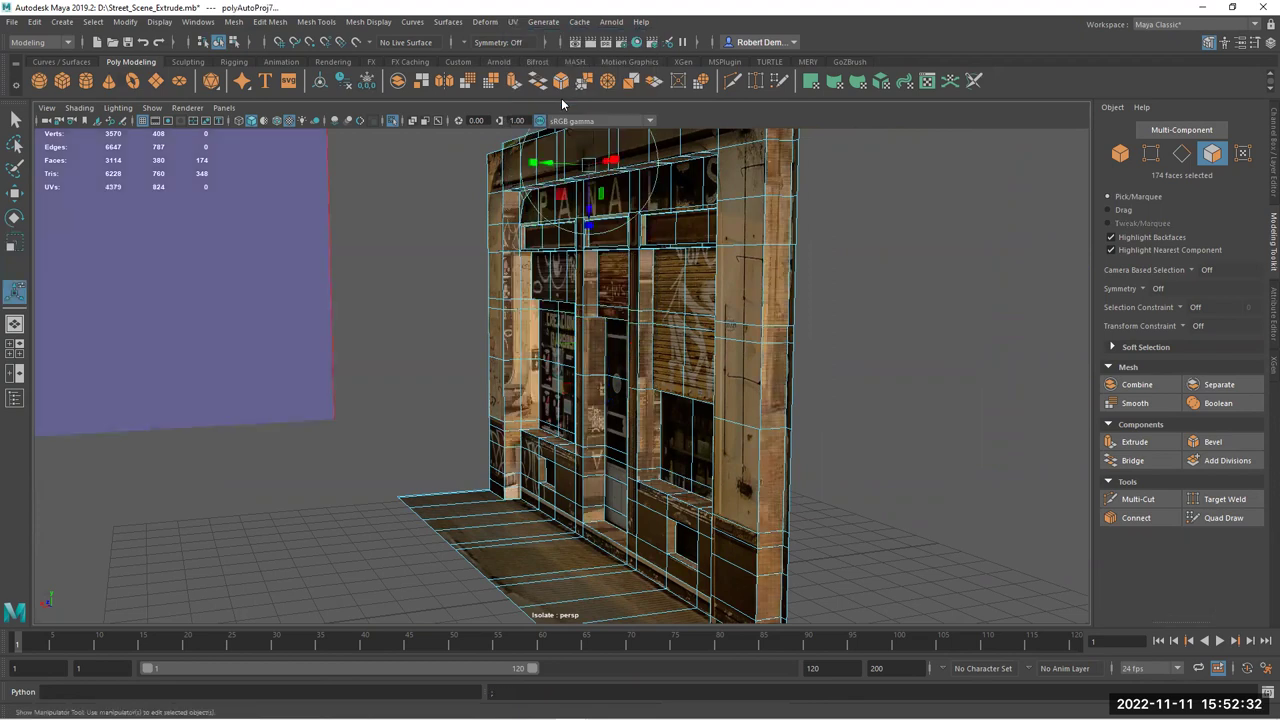
# Open the UV Editor, place it beside the shopfront and close the UV Toolkit
pyautogui.click(514, 22)
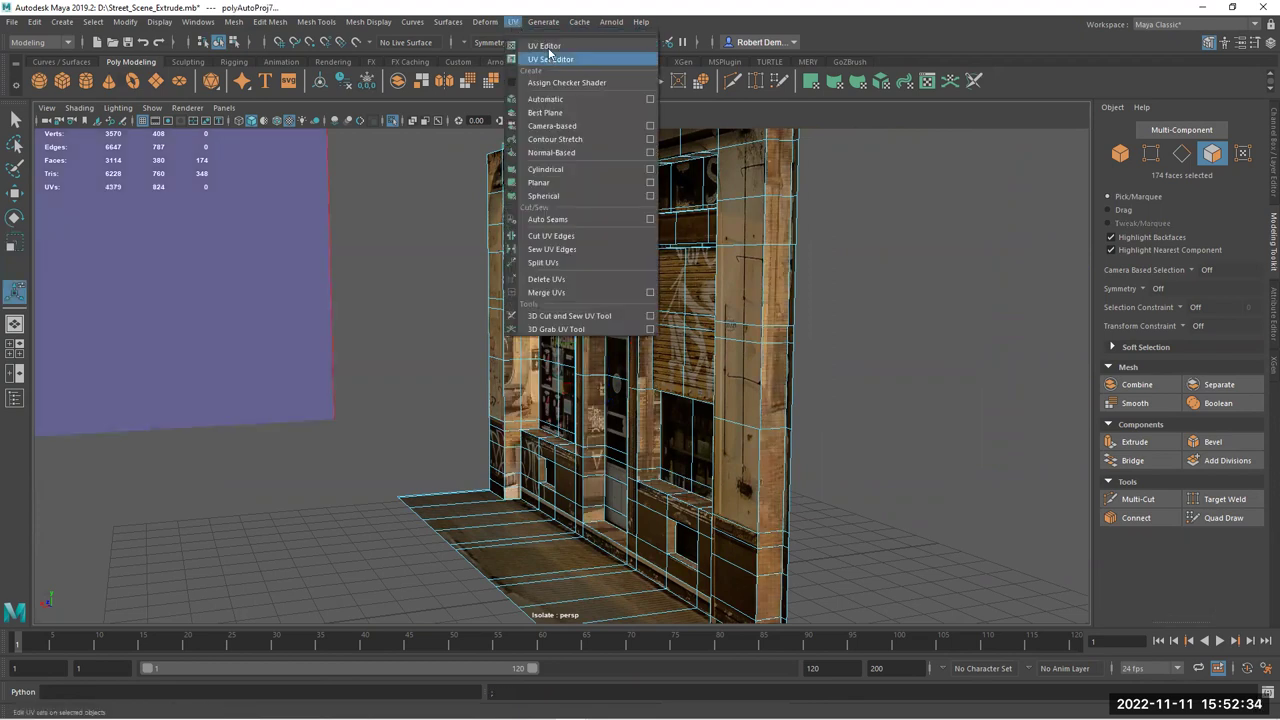
pyautogui.click(545, 46)
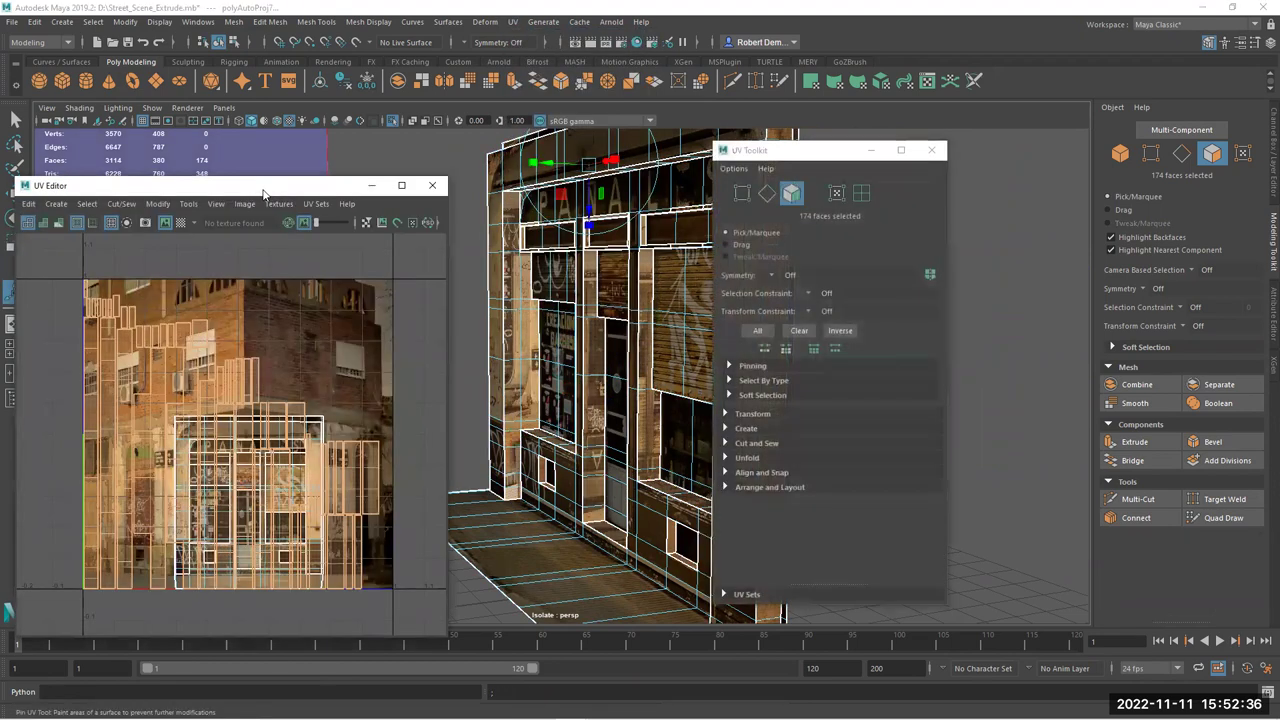
pyautogui.moveTo(264, 188); pyautogui.dragTo(309, 185)
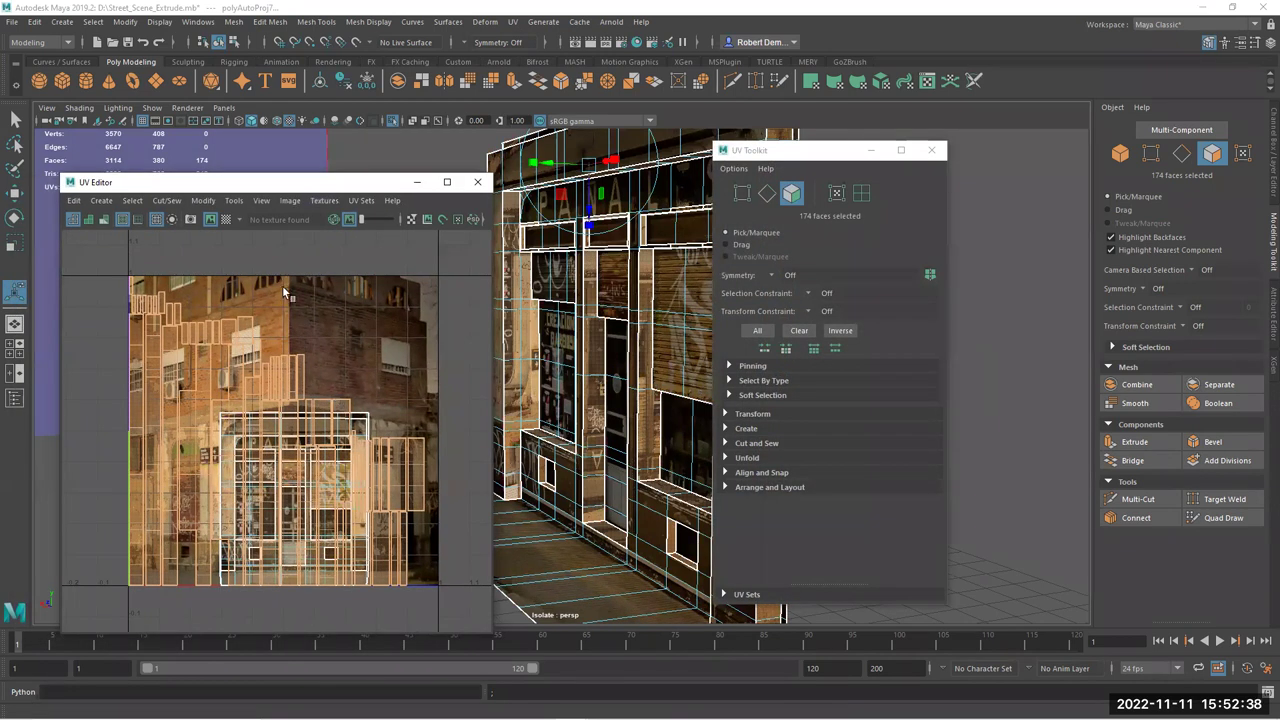
pyautogui.moveTo(294, 187); pyautogui.dragTo(1097, 198)
pyautogui.moveTo(794, 155); pyautogui.dragTo(863, 181)
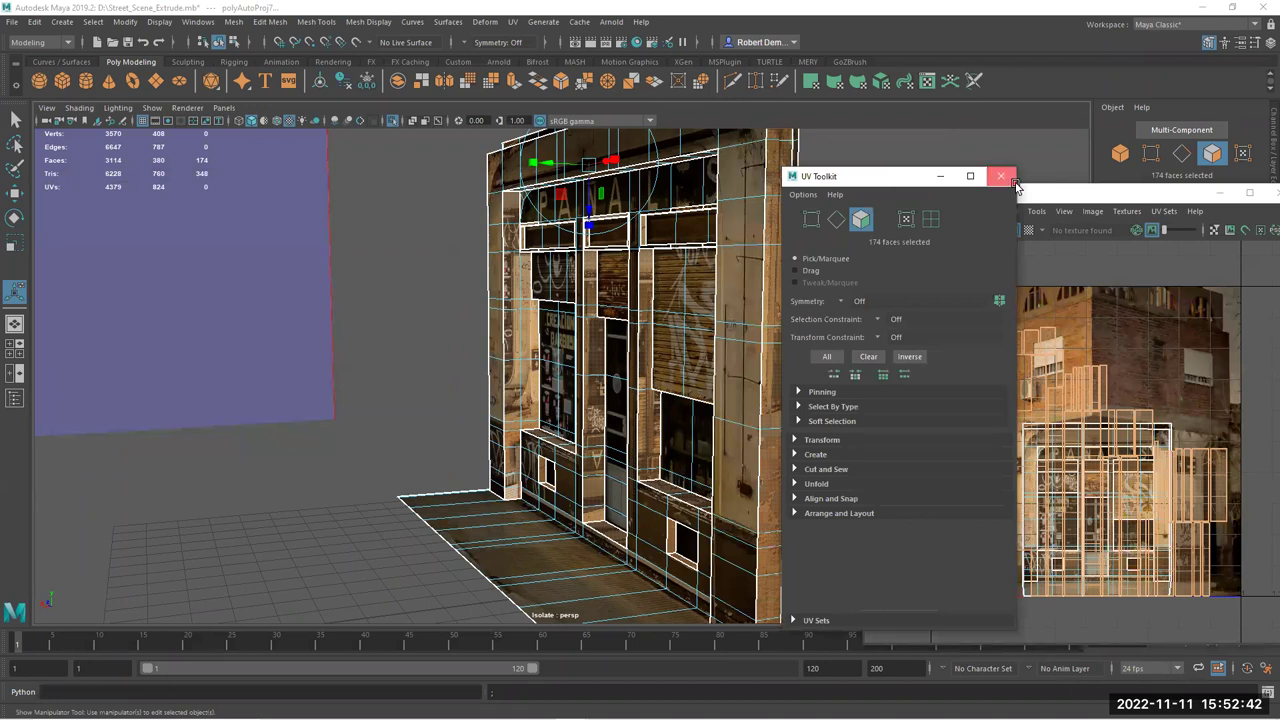
pyautogui.click(1012, 181)
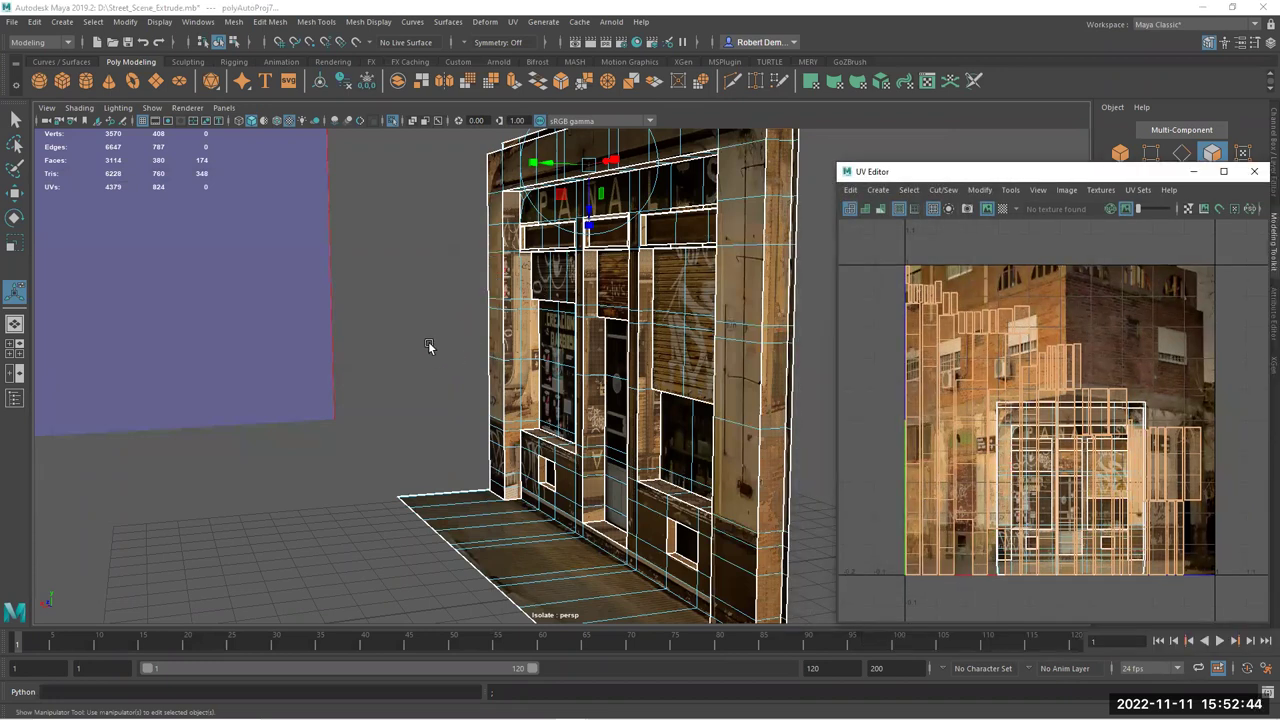
# Return to object selection with nothing selected and examine the projected texture on the side faces up close
pyautogui.moveTo(512, 311); pyautogui.dragTo(451, 311, button='right')
pyautogui.keyDown('alt'); pyautogui.moveTo(410, 350); pyautogui.dragTo(390, 377); pyautogui.keyUp('alt')
pyautogui.keyDown('alt'); pyautogui.moveTo(590, 385); pyautogui.dragTo(345, 360, button='right'); pyautogui.keyUp('alt')
pyautogui.keyDown('alt'); pyautogui.moveTo(345, 360); pyautogui.dragTo(521, 352, button='middle'); pyautogui.keyUp('alt')
pyautogui.keyDown('alt'); pyautogui.moveTo(521, 352); pyautogui.dragTo(494, 352); pyautogui.keyUp('alt')
pyautogui.keyDown('alt'); pyautogui.moveTo(494, 358); pyautogui.dragTo(443, 379, button='middle'); pyautogui.keyUp('alt')
pyautogui.keyDown('alt'); pyautogui.moveTo(445, 384); pyautogui.dragTo(478, 362); pyautogui.keyUp('alt')
pyautogui.keyDown('alt'); pyautogui.moveTo(478, 362); pyautogui.dragTo(735, 396, button='right'); pyautogui.keyUp('alt')
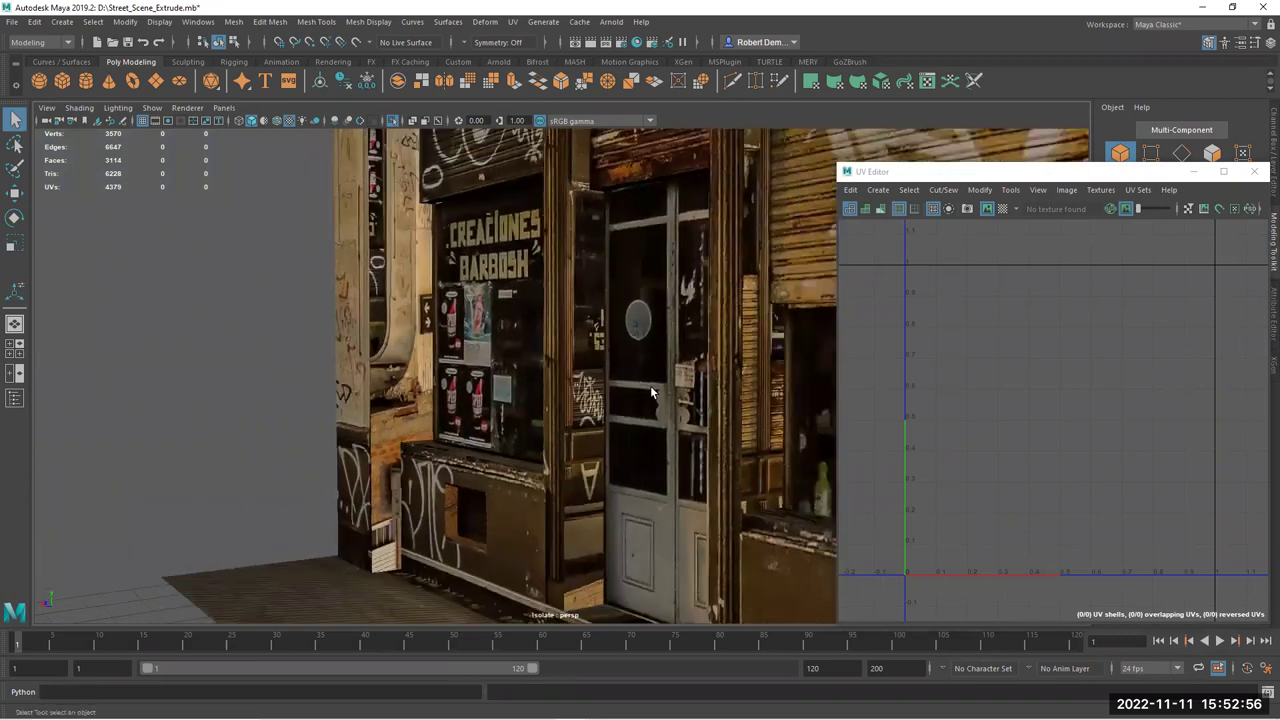
# Select the shopfront mesh to load its texture and UVs into the UV Editor
pyautogui.click(589, 362)
pyautogui.moveTo(589, 362)
pyautogui.keyDown('alt'); pyautogui.mouseDown()
pyautogui.moveTo(577, 429)
pyautogui.moveTo(586, 409)
pyautogui.moveTo(568, 348)
pyautogui.mouseUp(); pyautogui.keyUp('alt')
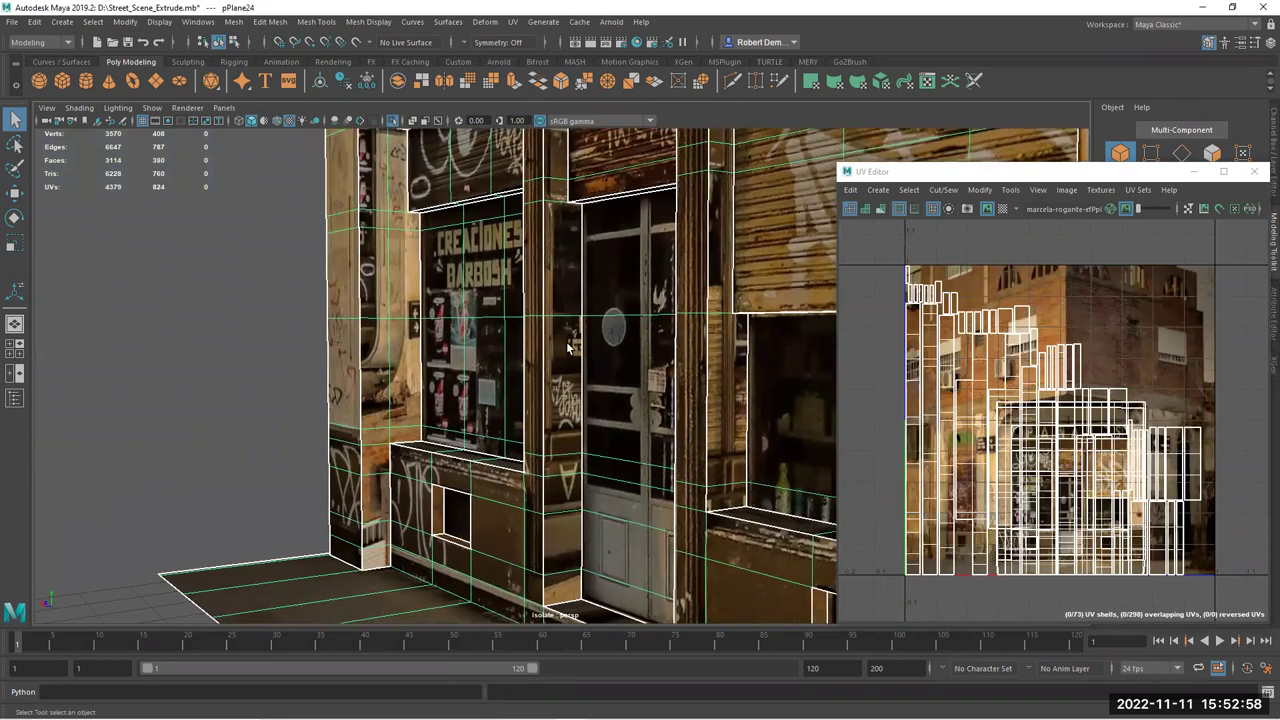
pyautogui.keyDown('alt'); pyautogui.moveTo(575, 265); pyautogui.dragTo(562, 375); pyautogui.keyUp('alt')
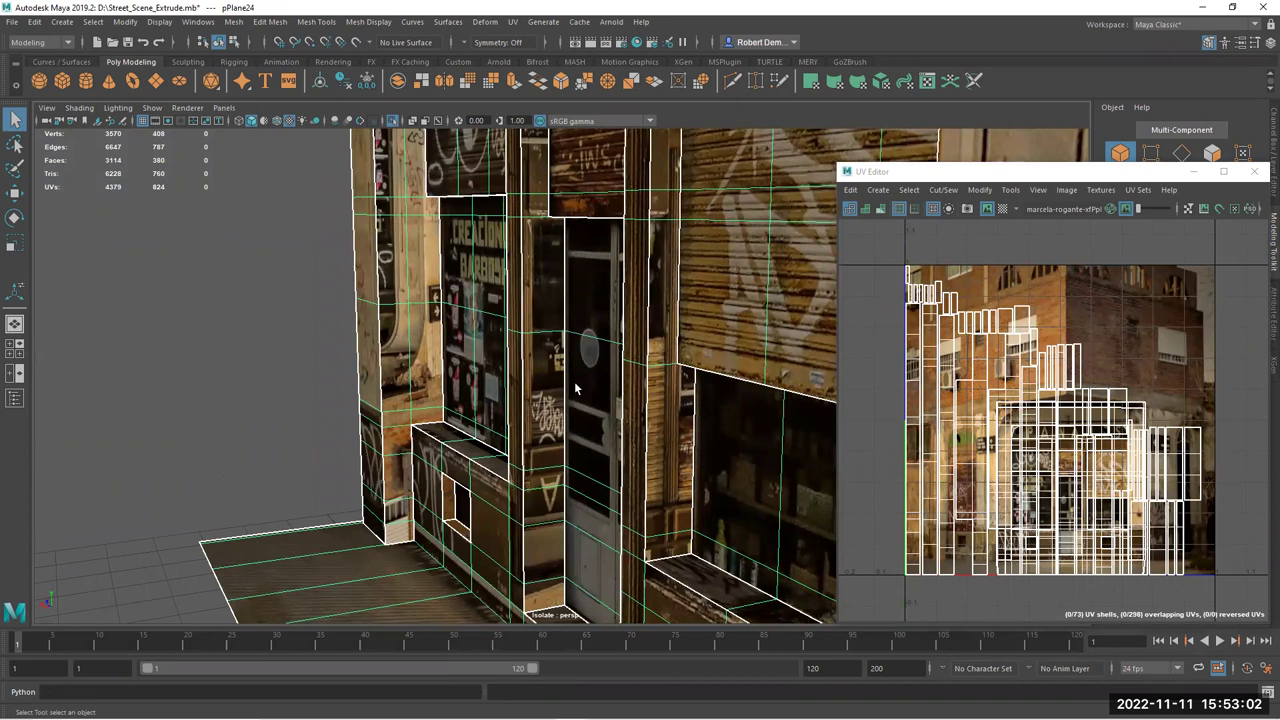
pyautogui.keyDown('alt'); pyautogui.moveTo(370, 333); pyautogui.dragTo(436, 346); pyautogui.keyUp('alt')
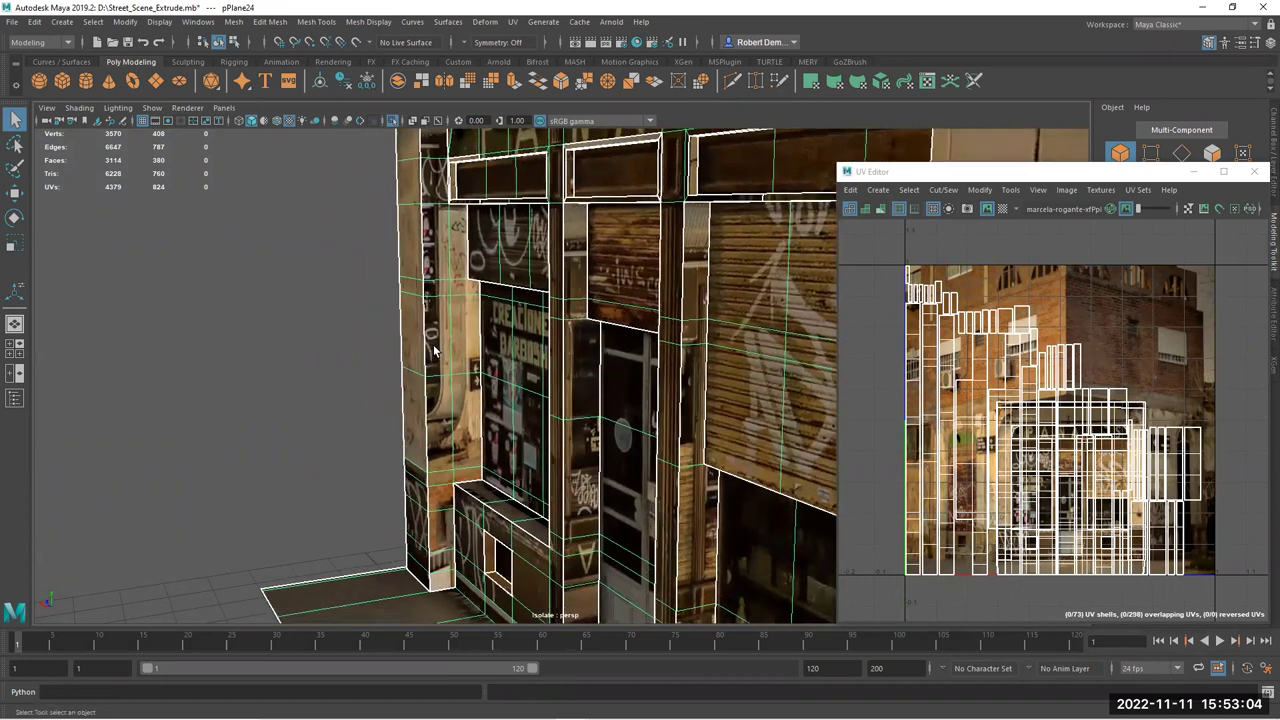
# Select the UV shell of the inner side faces of the pillar beside the CREACIONES BARBOSH window
pyautogui.rightClick(441, 327)
pyautogui.rightClick(437, 328)
pyautogui.moveTo(446, 329); pyautogui.dragTo(491, 376, button='right')
pyautogui.click(451, 332)
pyautogui.scroll(-1, 574, 406)
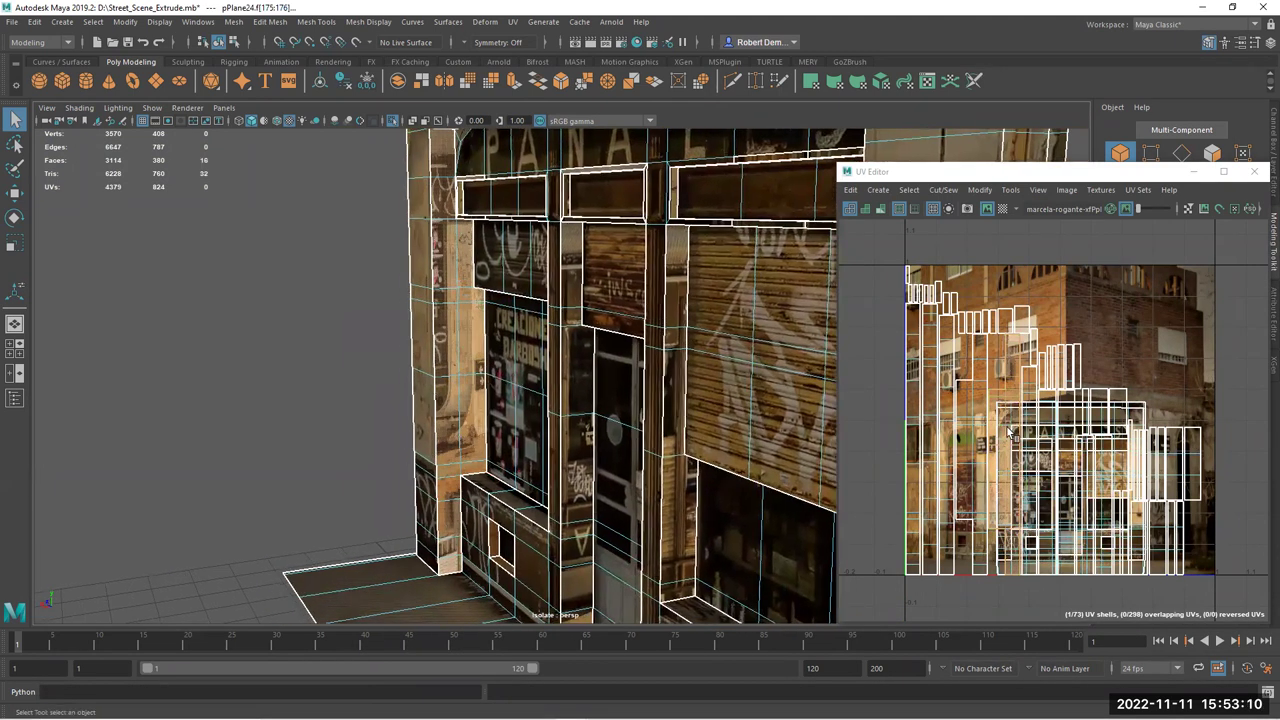
# Move the selected UV shell down over the shopfront area of the photo in the UV Editor
pyautogui.click(14, 193)
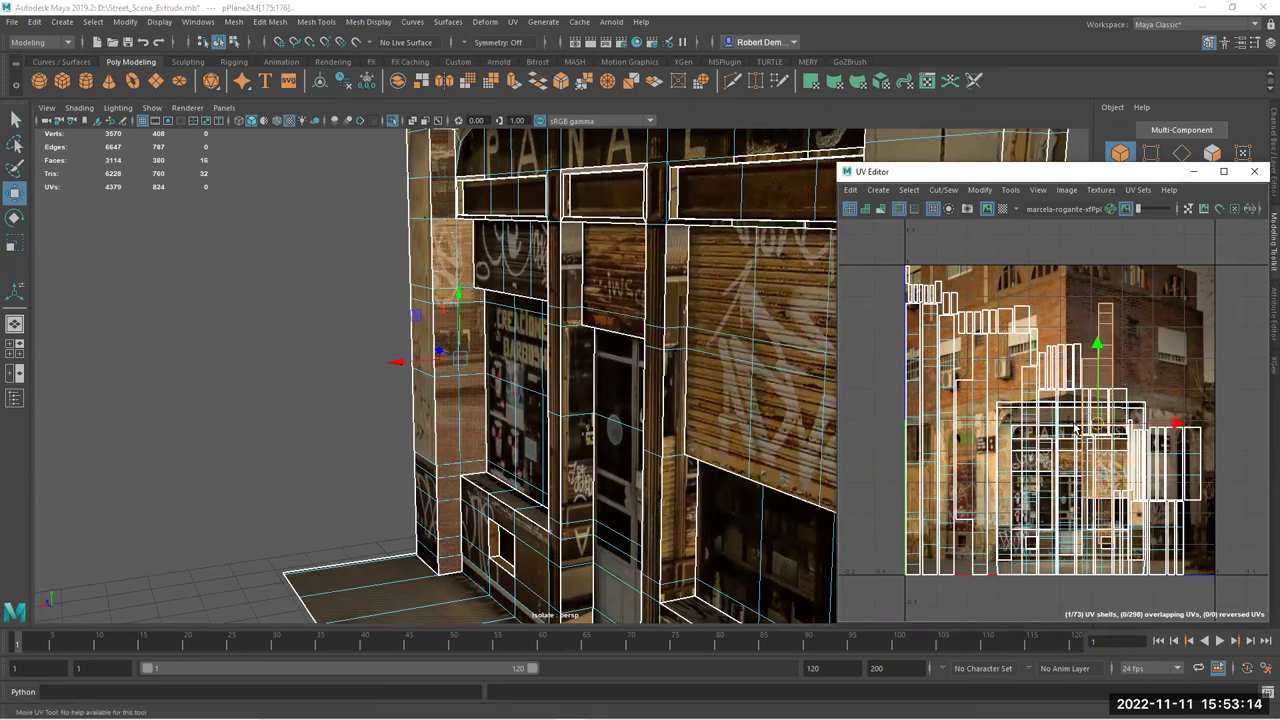
pyautogui.moveTo(1040, 429)
pyautogui.mouseDown()
pyautogui.moveTo(981, 415)
pyautogui.moveTo(988, 442)
pyautogui.moveTo(1056, 411)
pyautogui.mouseUp()
pyautogui.moveTo(1055, 410); pyautogui.dragTo(1046, 438, button='middle')
pyautogui.moveTo(1046, 438); pyautogui.dragTo(1046, 468)
pyautogui.keyDown('alt'); pyautogui.moveTo(988, 462); pyautogui.dragTo(1100, 477, button='right'); pyautogui.keyUp('alt')
pyautogui.keyDown('alt'); pyautogui.moveTo(1100, 477); pyautogui.dragTo(989, 391, button='middle'); pyautogui.keyUp('alt')
pyautogui.scroll(4, 990, 390)
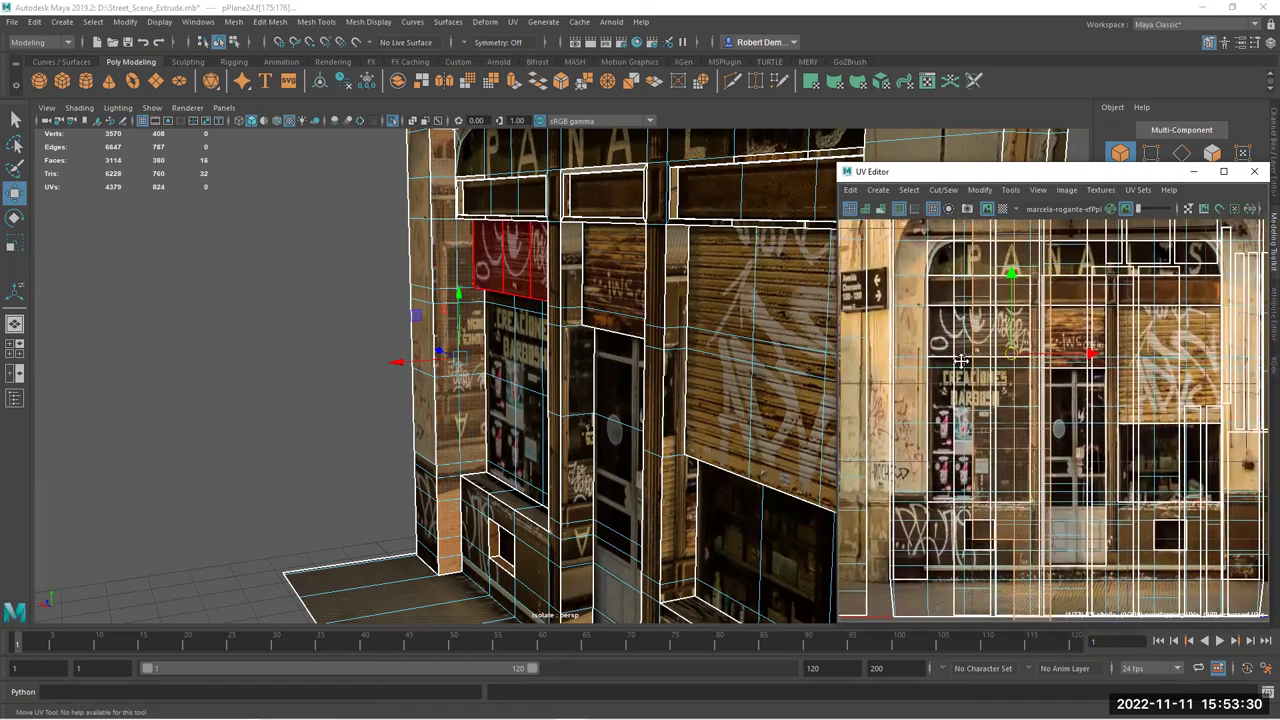
# Scale the UV shell down and move it onto the pale pillar beside the shop window in the photo
pyautogui.click(15, 242)
pyautogui.moveTo(1055, 348); pyautogui.dragTo(1036, 346)
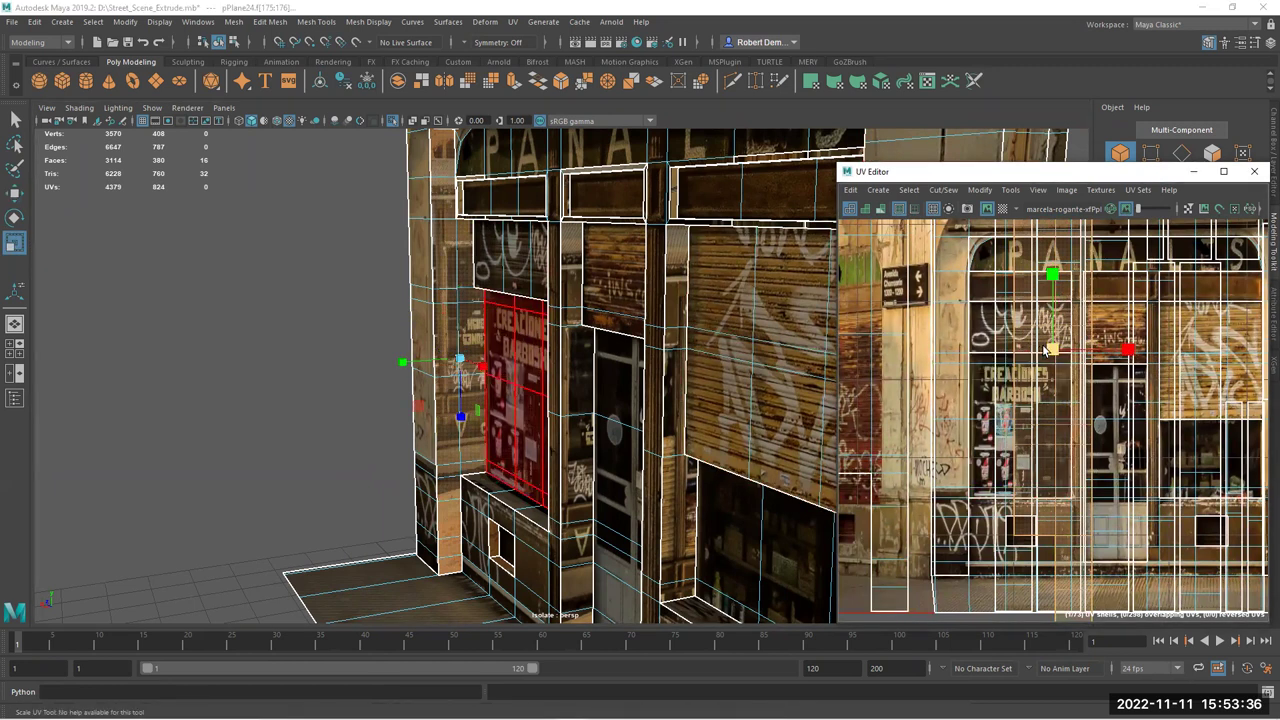
pyautogui.moveTo(1052, 352); pyautogui.dragTo(1004, 345)
pyautogui.press('w')
pyautogui.moveTo(1052, 352); pyautogui.dragTo(950, 380)
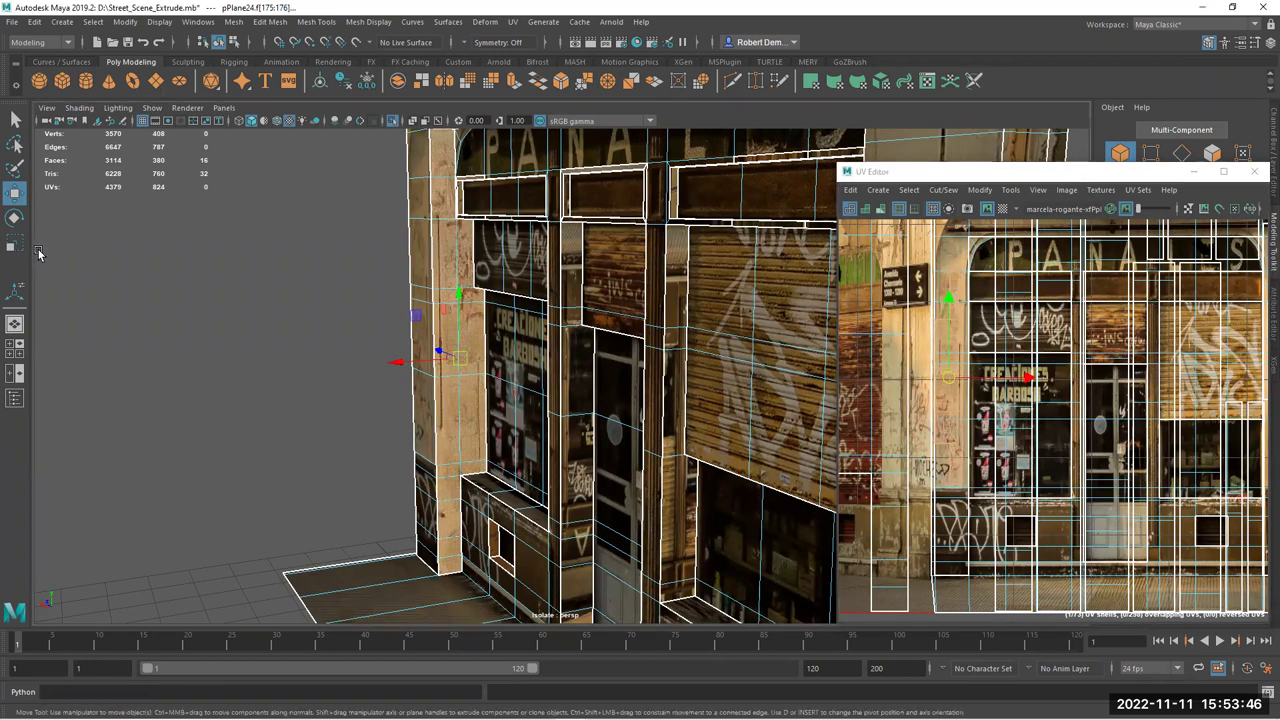
# Try rotating the pillar's UV shell and nudge it into place over the pale pillar in the photo
pyautogui.click(15, 220)
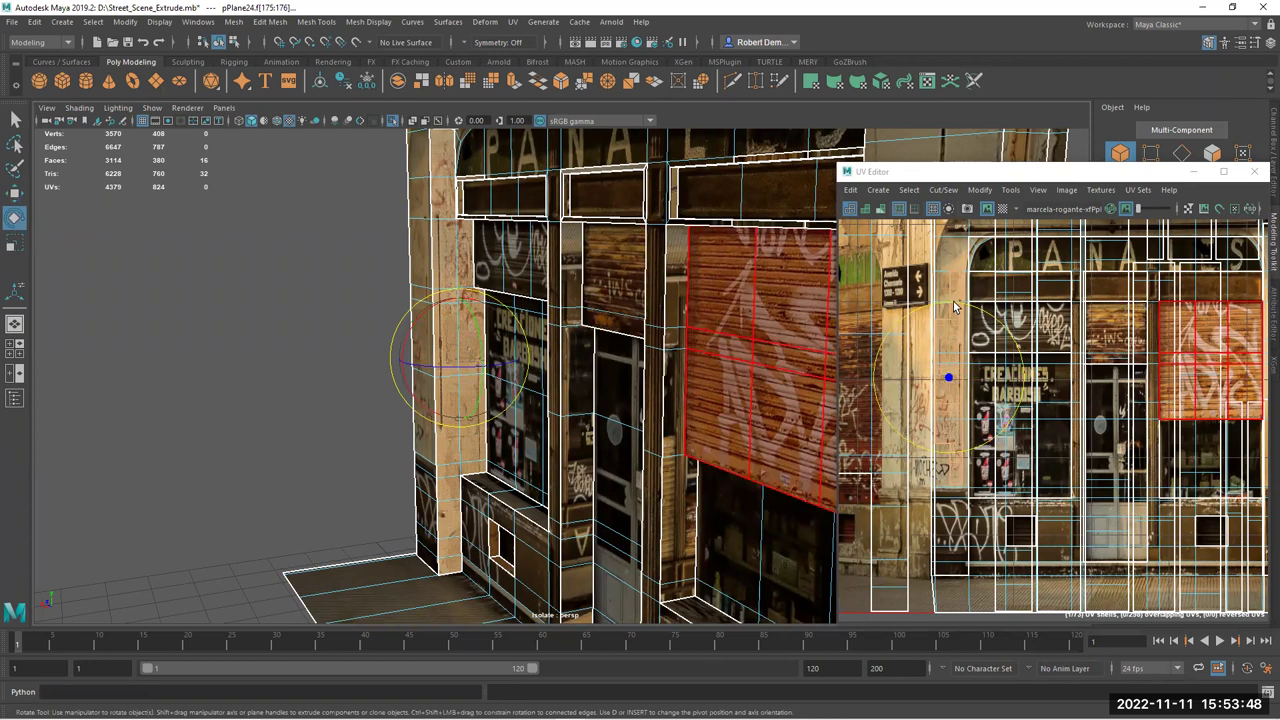
pyautogui.moveTo(962, 470); pyautogui.dragTo(962, 430)
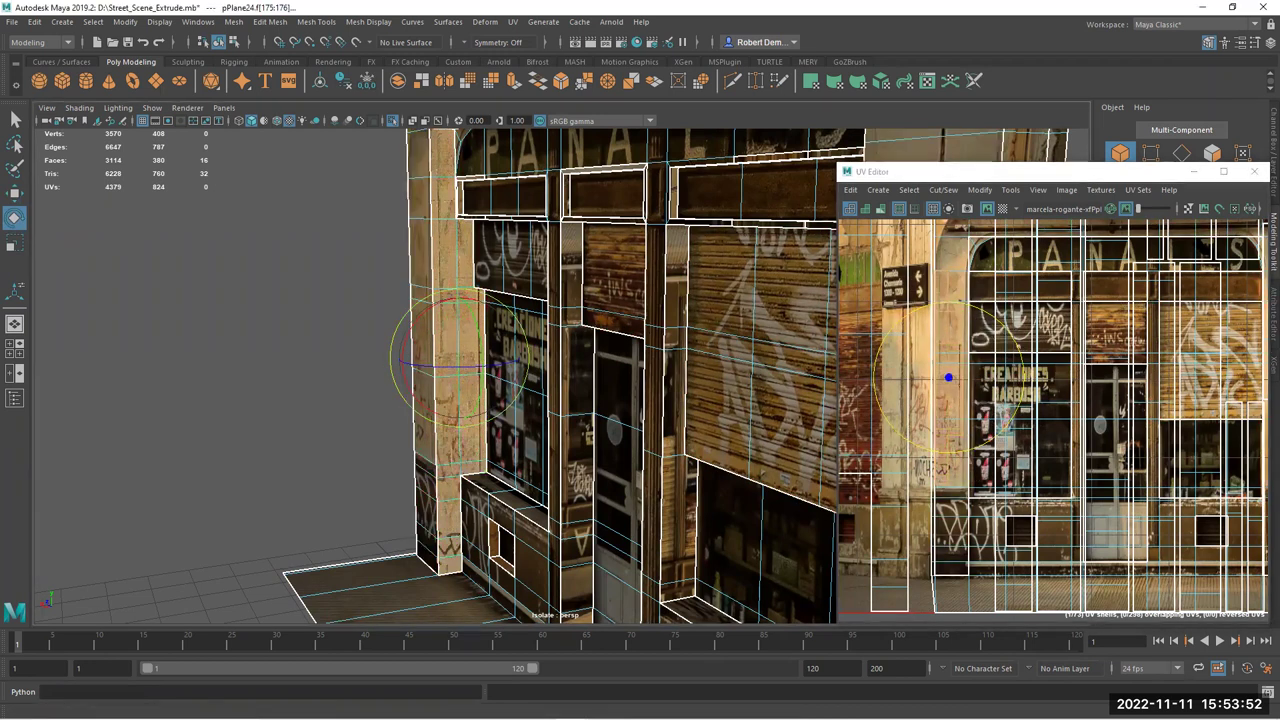
pyautogui.doubleClick(15, 217)
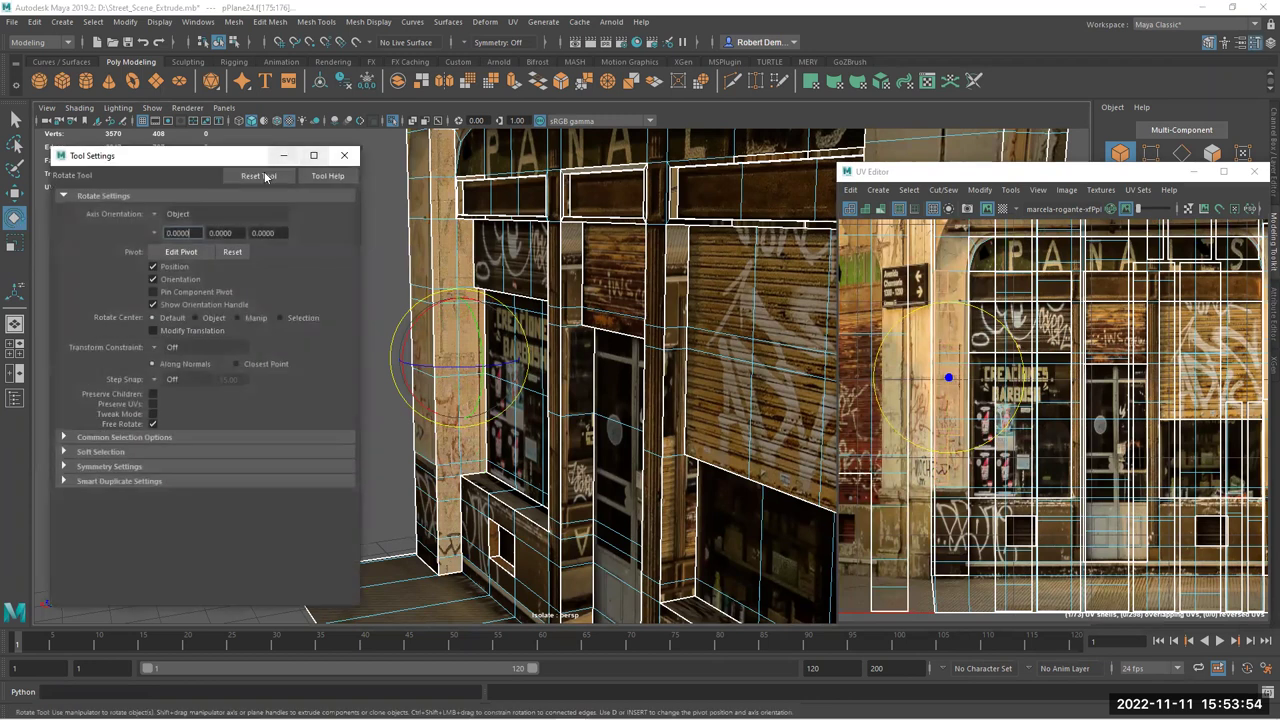
pyautogui.click(346, 157)
pyautogui.press('w')
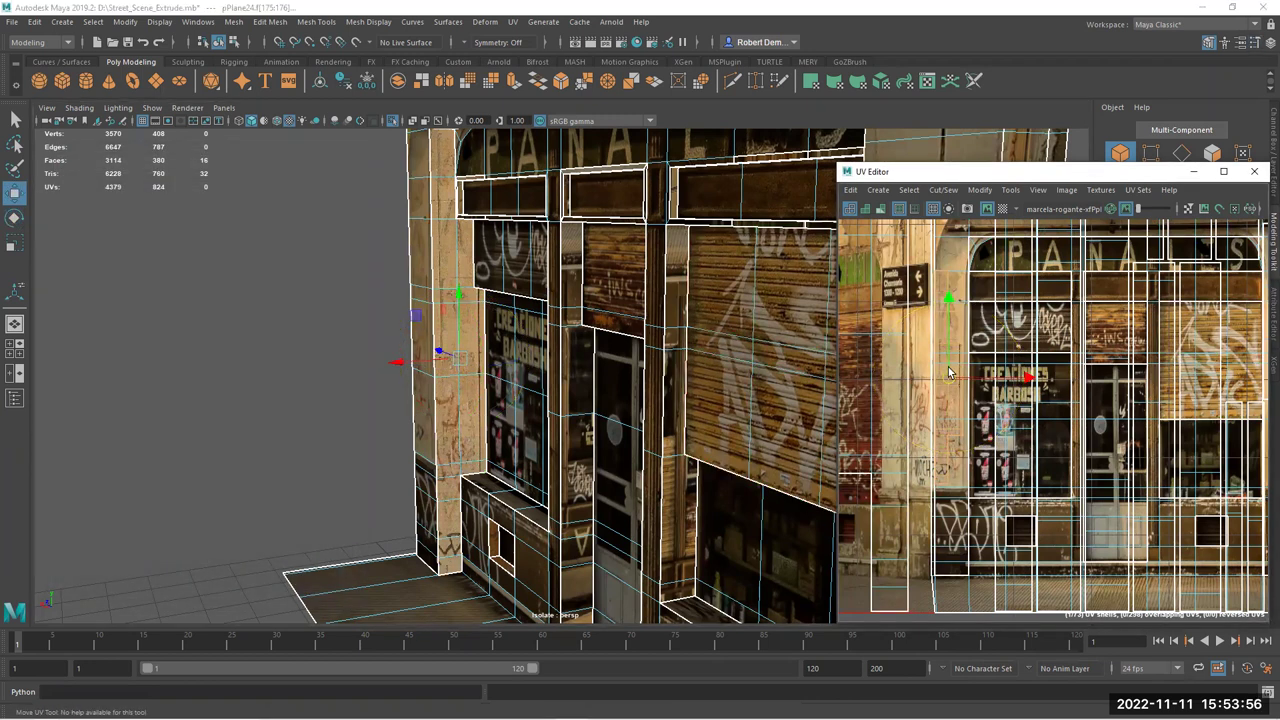
pyautogui.moveTo(950, 369); pyautogui.dragTo(946, 378)
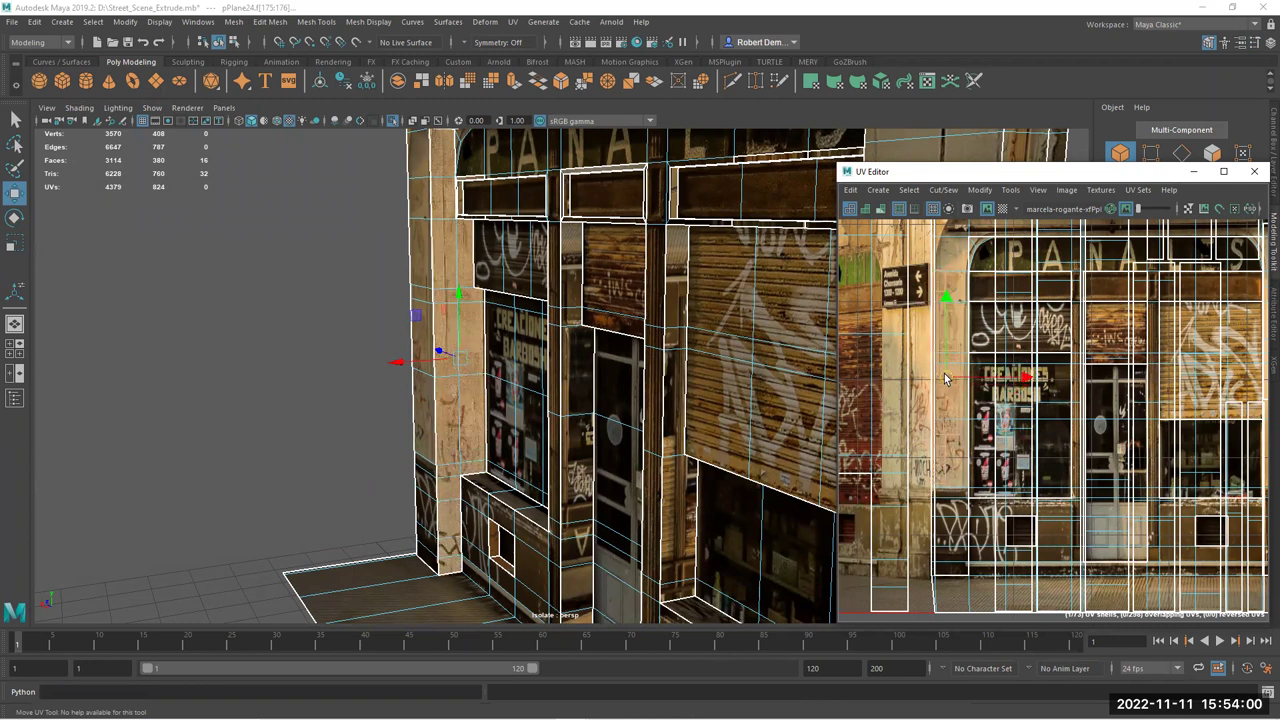
# Select the UV shell of the extruded side faces between the CREACIONES BARBOSH window and the door
pyautogui.moveTo(450, 294); pyautogui.dragTo(512, 278, button='right')
pyautogui.keyDown('alt'); pyautogui.moveTo(484, 471); pyautogui.dragTo(518, 454); pyautogui.keyUp('alt')
pyautogui.click(579, 410)
pyautogui.moveTo(578, 339); pyautogui.dragTo(586, 380, button='right')
pyautogui.moveTo(637, 343); pyautogui.dragTo(637, 375, button='right')
pyautogui.click(575, 381)
pyautogui.keyDown('alt'); pyautogui.moveTo(543, 450); pyautogui.dragTo(483, 412); pyautogui.keyUp('alt')
pyautogui.scroll(-4, 950, 430)
pyautogui.keyDown('alt'); pyautogui.moveTo(968, 418); pyautogui.dragTo(958, 434, button='middle'); pyautogui.keyUp('alt')
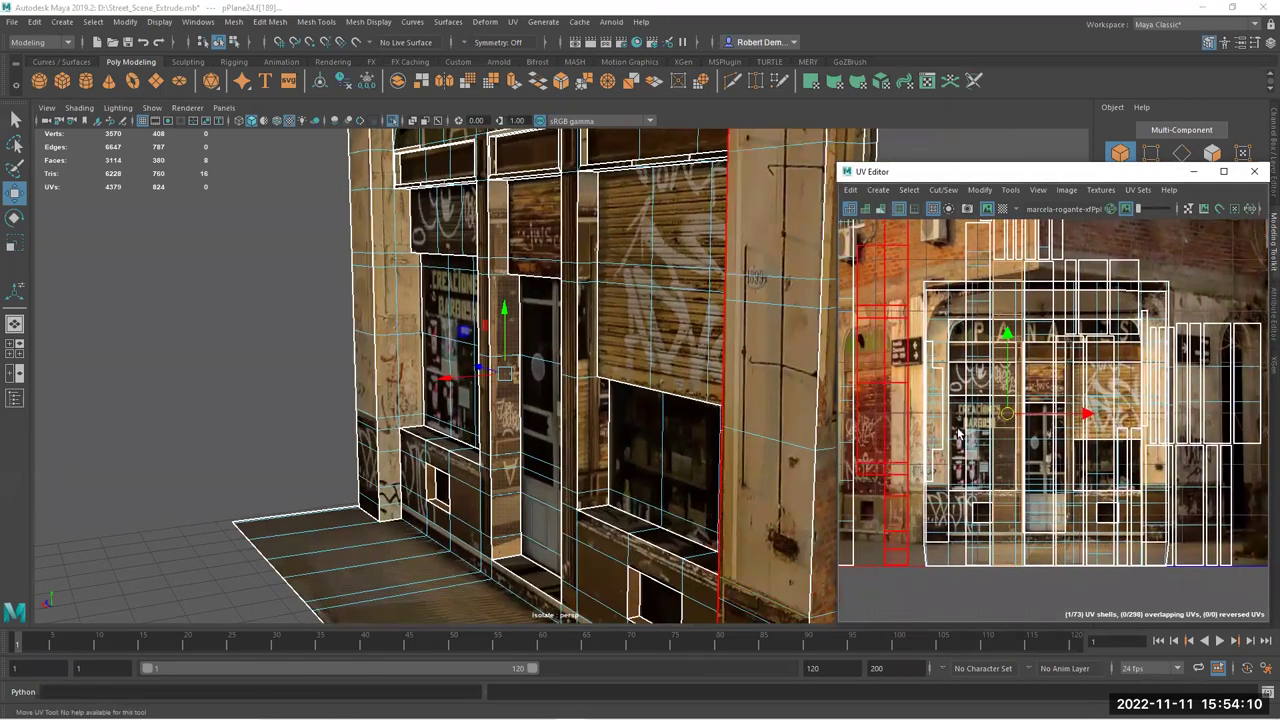
# Move the selected UV shell in the UV Editor over the shop window area of the photo
pyautogui.click(14, 194)
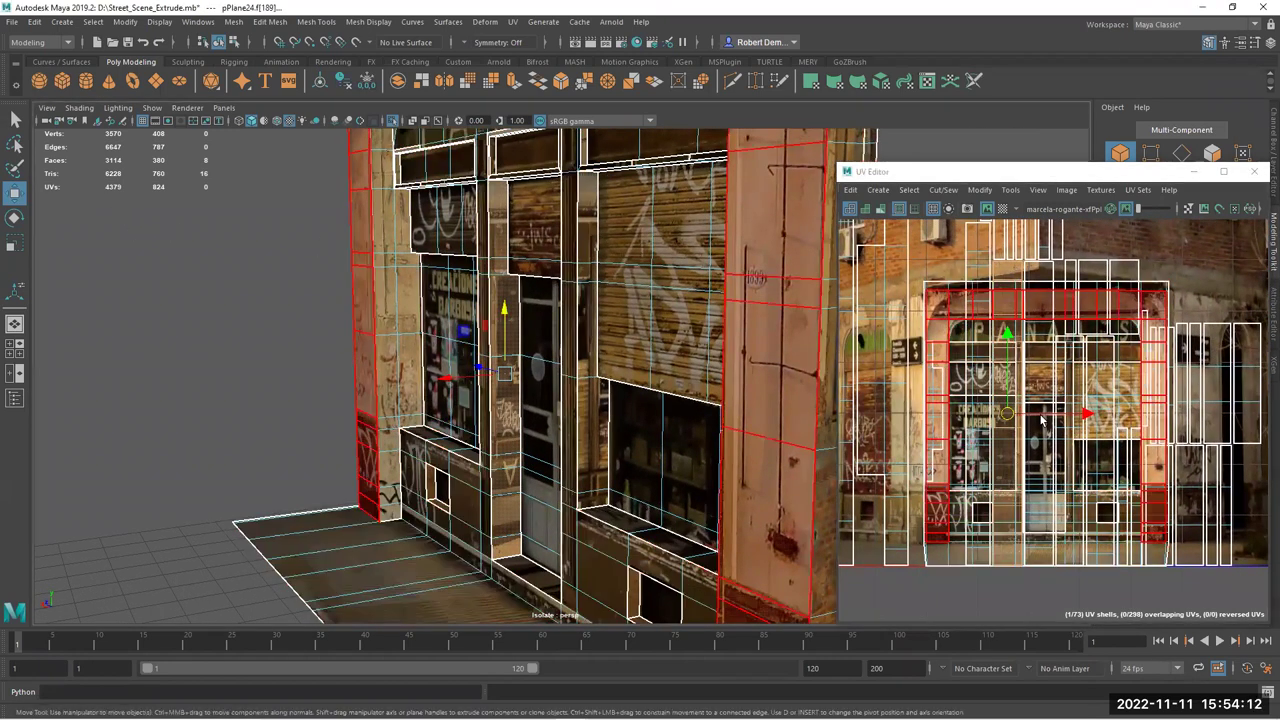
pyautogui.moveTo(1005, 411)
pyautogui.mouseDown()
pyautogui.moveTo(955, 422)
pyautogui.moveTo(990, 428)
pyautogui.mouseUp()
pyautogui.keyDown('alt'); pyautogui.moveTo(942, 418); pyautogui.dragTo(1095, 464, button='right'); pyautogui.keyUp('alt')
pyautogui.keyDown('alt'); pyautogui.moveTo(1095, 464); pyautogui.dragTo(932, 365, button='middle'); pyautogui.keyUp('alt')
pyautogui.keyDown('alt'); pyautogui.moveTo(932, 365); pyautogui.dragTo(954, 388, button='right'); pyautogui.keyUp('alt')
pyautogui.keyDown('alt'); pyautogui.moveTo(954, 388); pyautogui.dragTo(966, 409, button='middle'); pyautogui.keyUp('alt')
pyautogui.keyDown('alt'); pyautogui.moveTo(966, 409); pyautogui.dragTo(986, 352, button='right'); pyautogui.keyUp('alt')
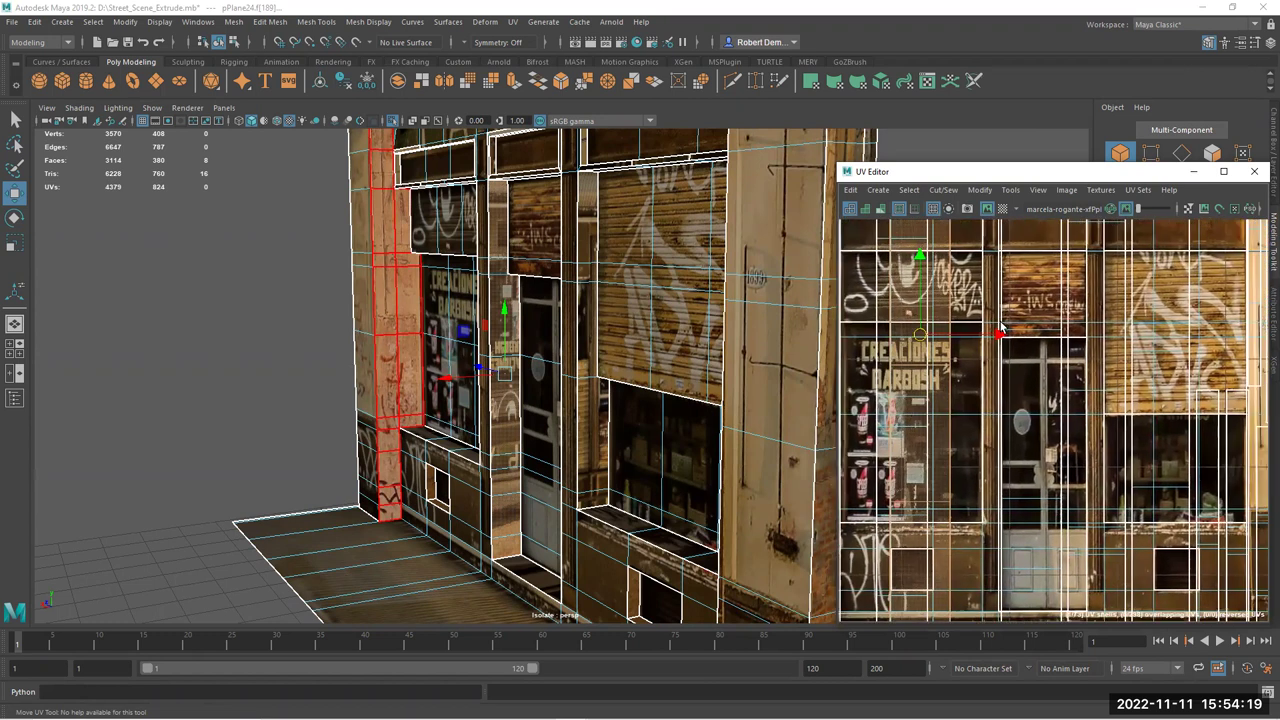
pyautogui.click(955, 416)
pyautogui.press('space')
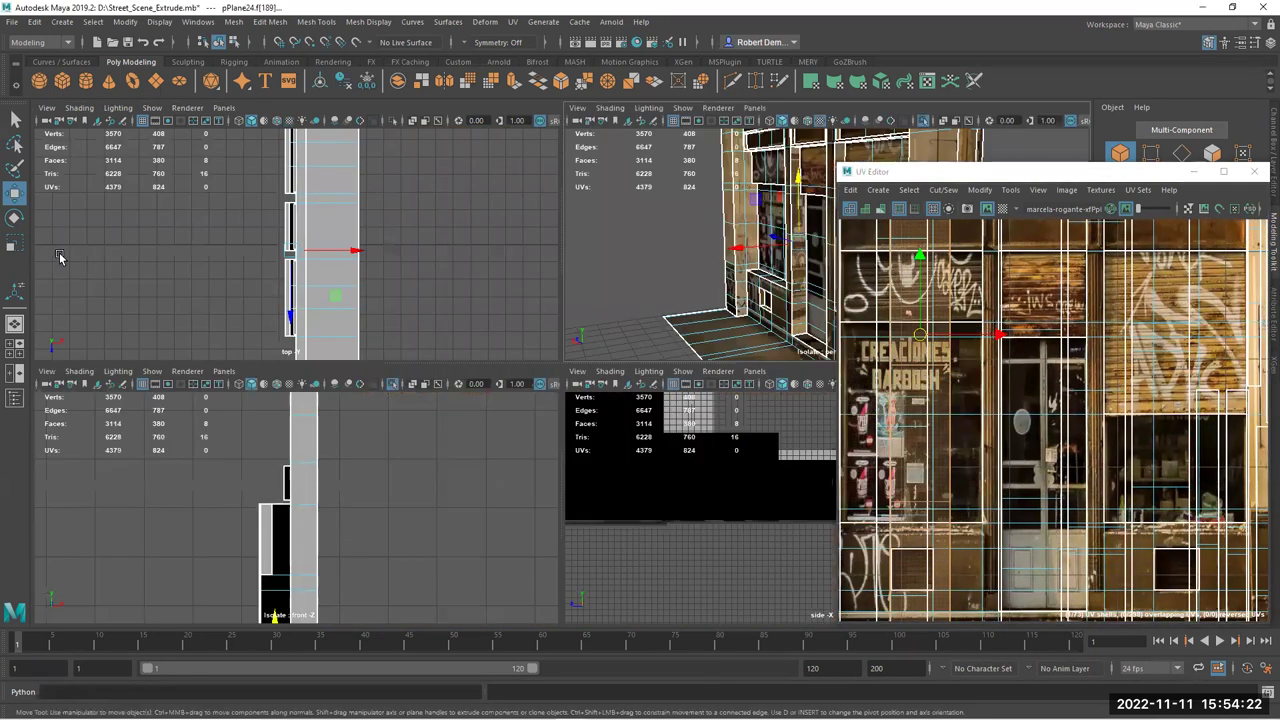
pyautogui.hotkey('shift', '.')
pyautogui.click(706, 289)
pyautogui.press('space')
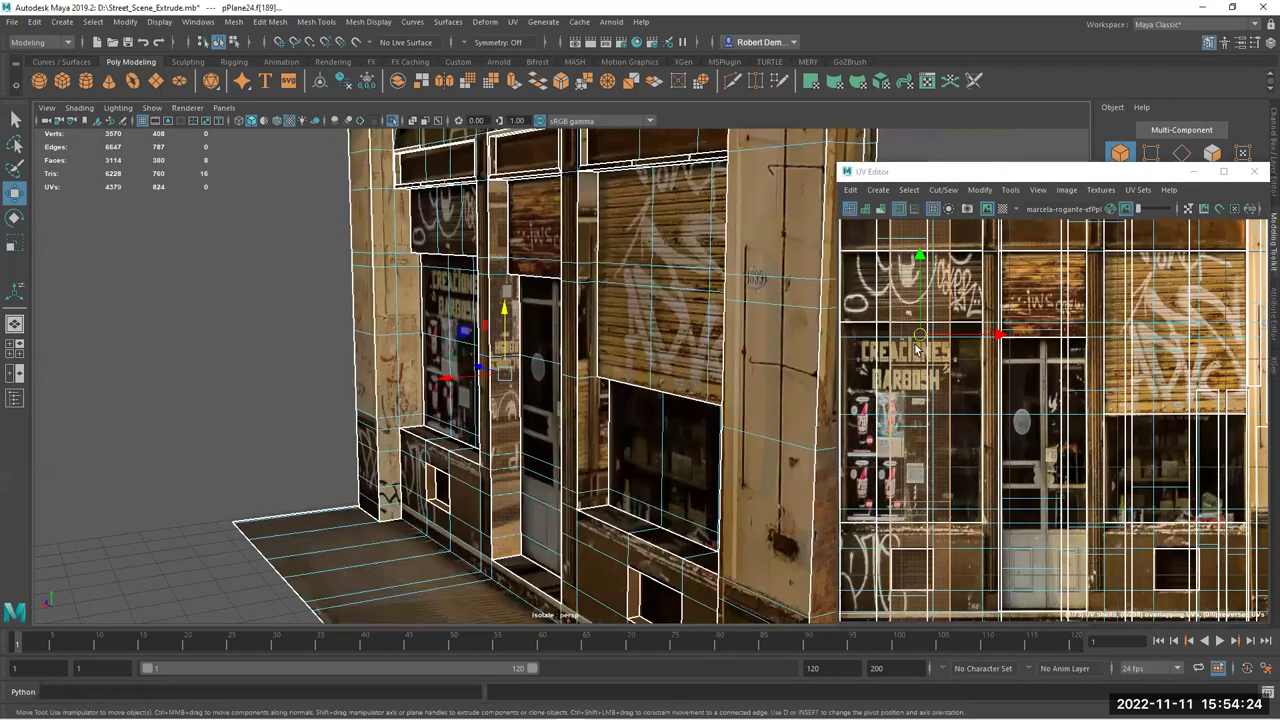
# Scale the UV shell down and move it onto the brown wooden column between the window and the door in the photo
pyautogui.click(14, 243)
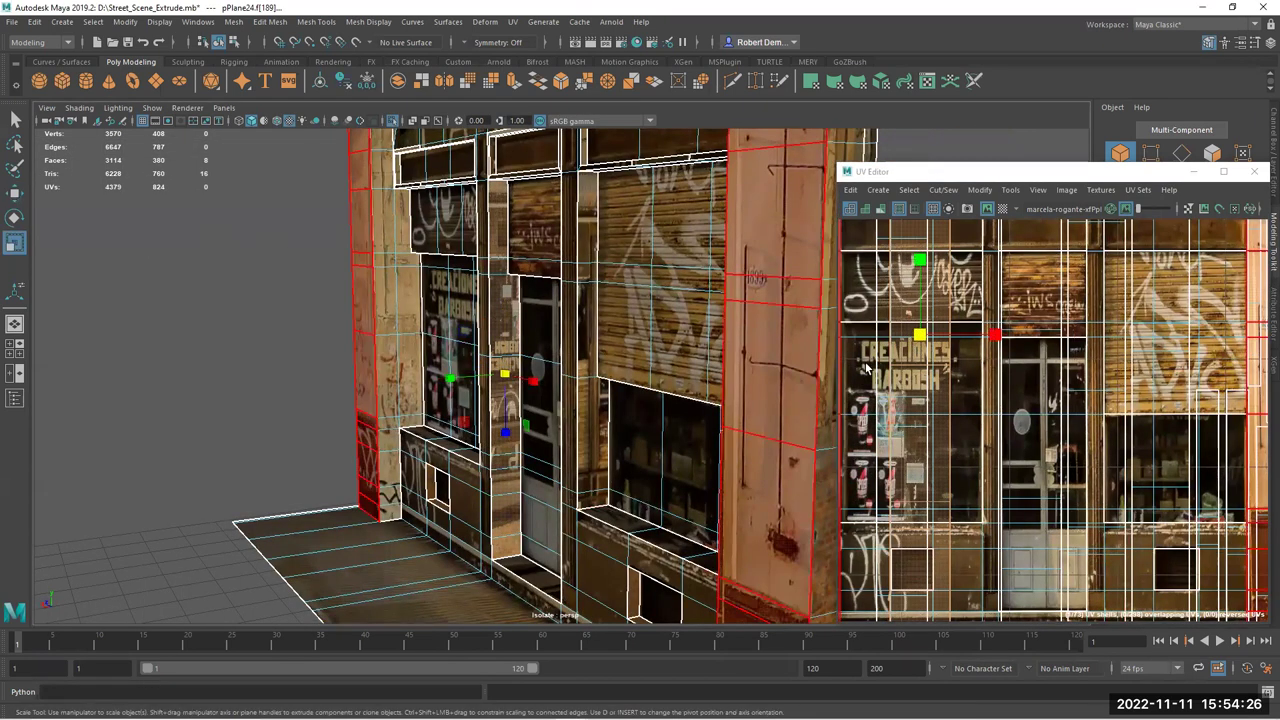
pyautogui.moveTo(920, 335); pyautogui.dragTo(861, 323)
pyautogui.click(862, 322)
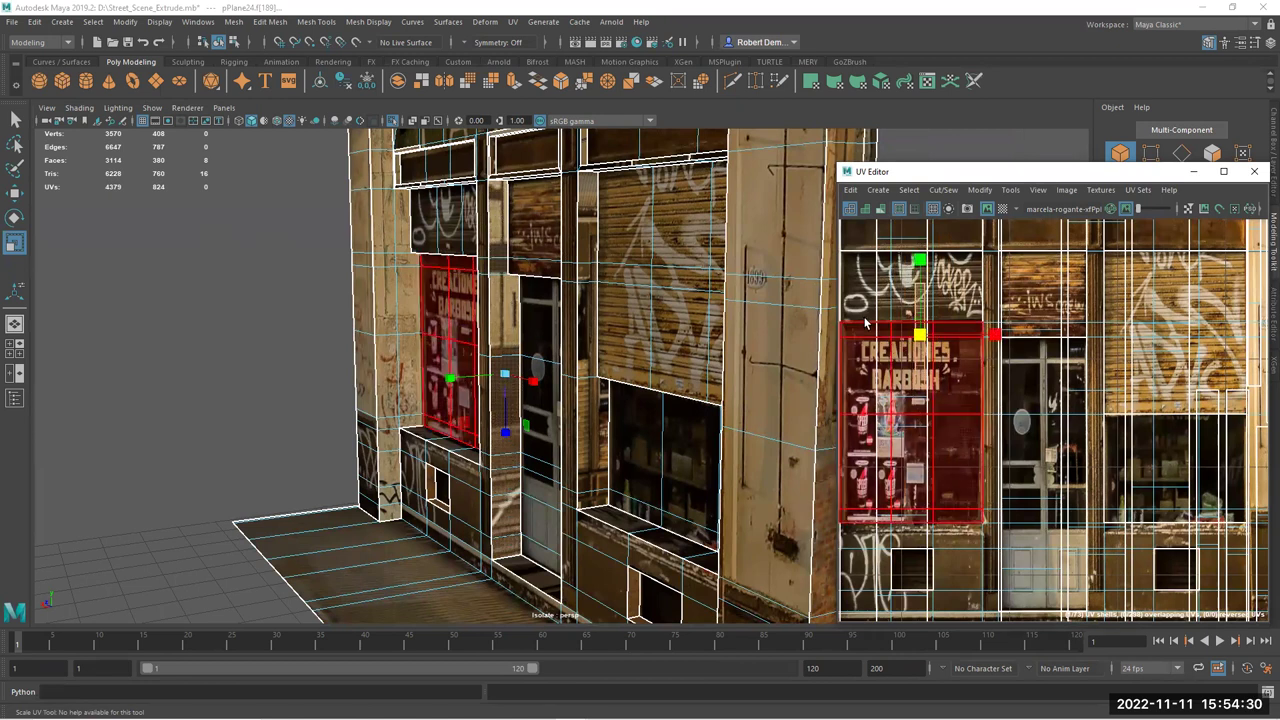
pyautogui.press('w')
pyautogui.moveTo(918, 336); pyautogui.dragTo(987, 382)
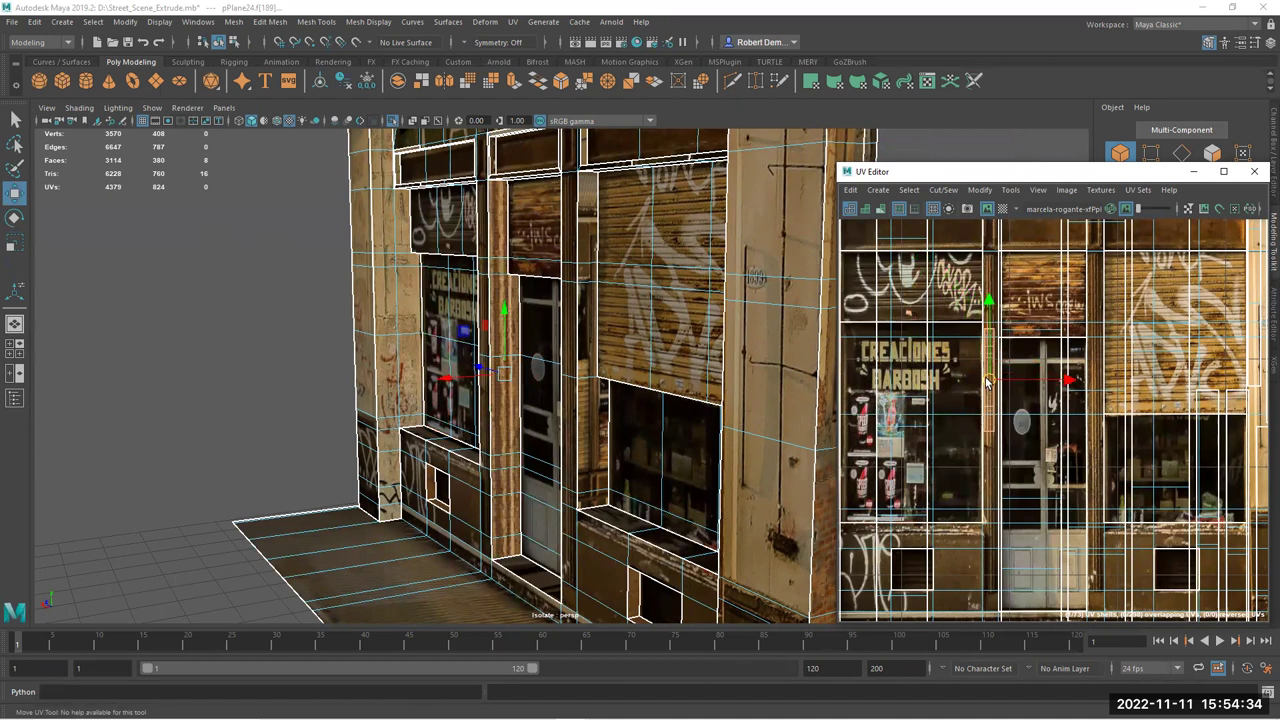
pyautogui.click(257, 398)
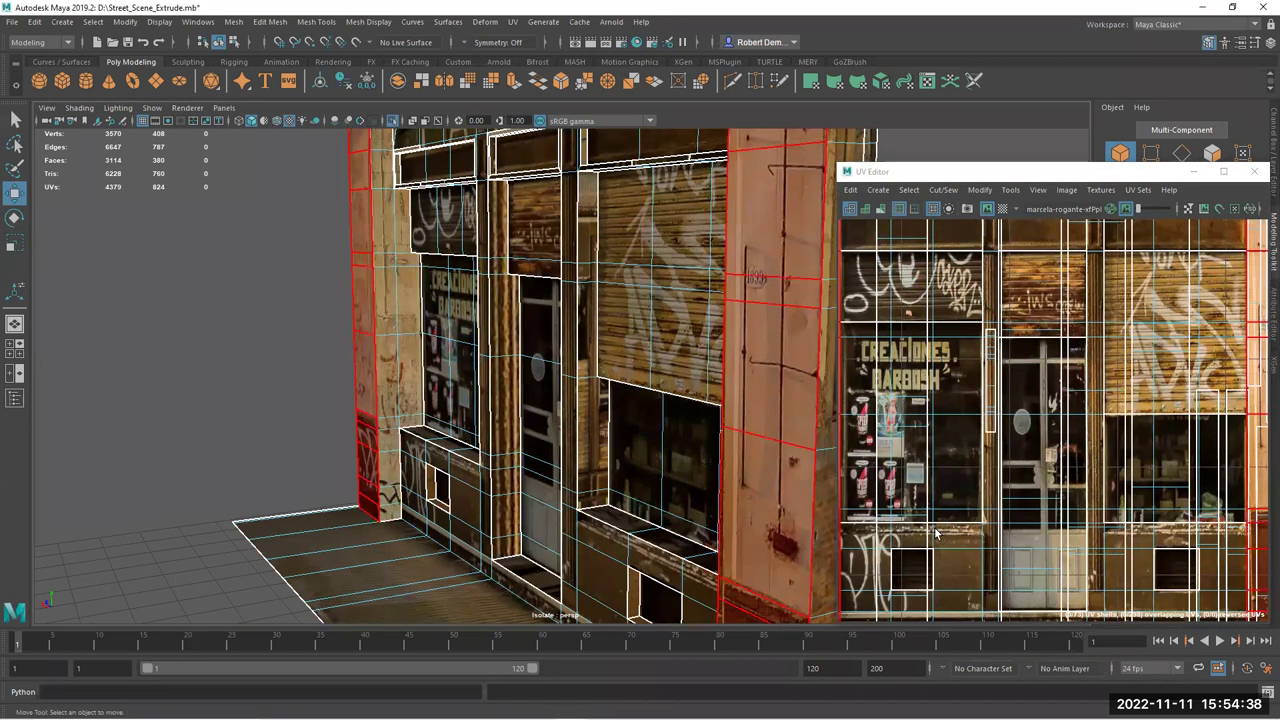
# Try the shell over the brown base panel under the window, and place it higher on the wooden column
pyautogui.keyDown('alt'); pyautogui.moveTo(966, 503); pyautogui.dragTo(958, 502, button='right'); pyautogui.keyUp('alt')
pyautogui.keyDown('alt'); pyautogui.moveTo(958, 502); pyautogui.dragTo(964, 480, button='middle'); pyautogui.keyUp('alt')
pyautogui.click(1000, 376)
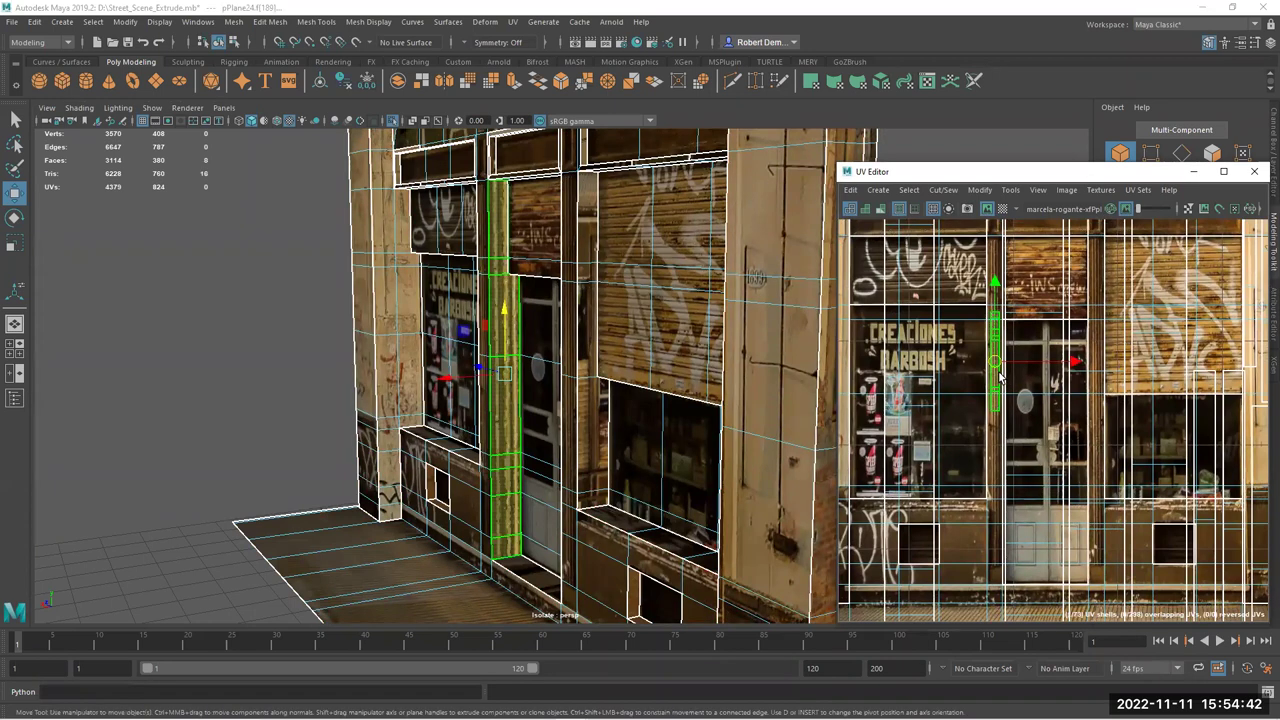
pyautogui.moveTo(996, 366); pyautogui.dragTo(966, 568)
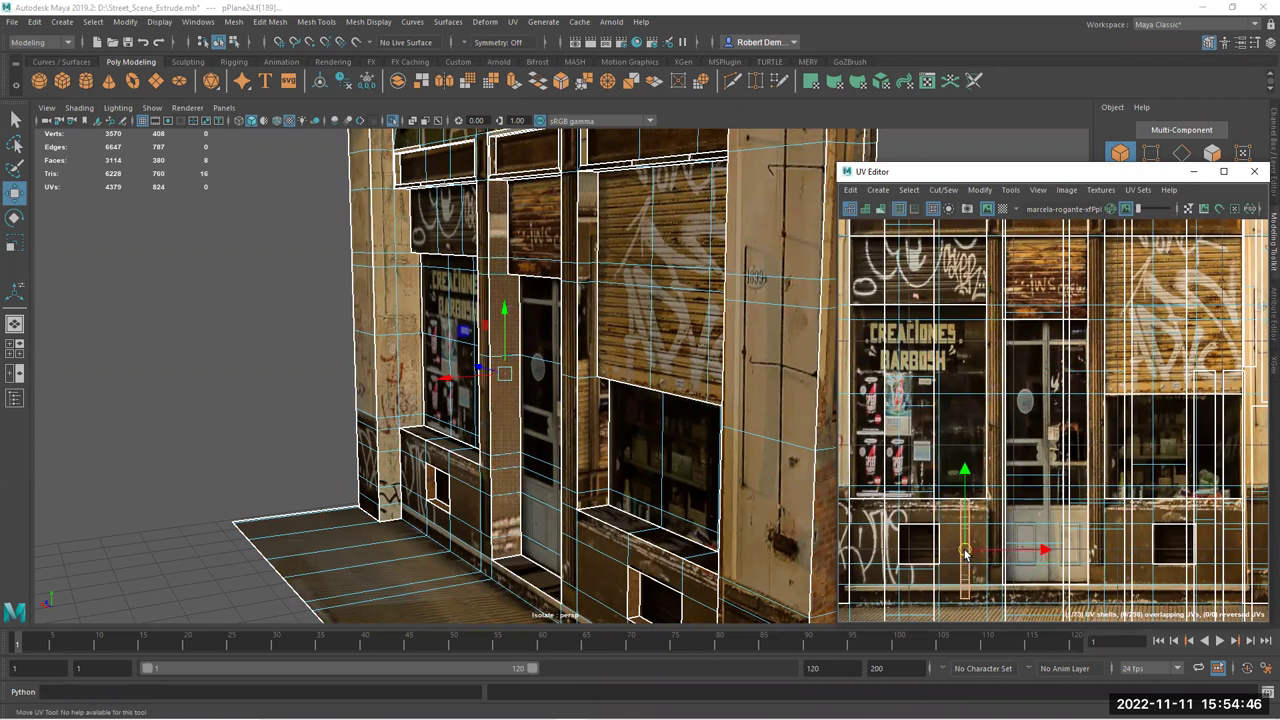
pyautogui.moveTo(966, 553); pyautogui.dragTo(996, 302)
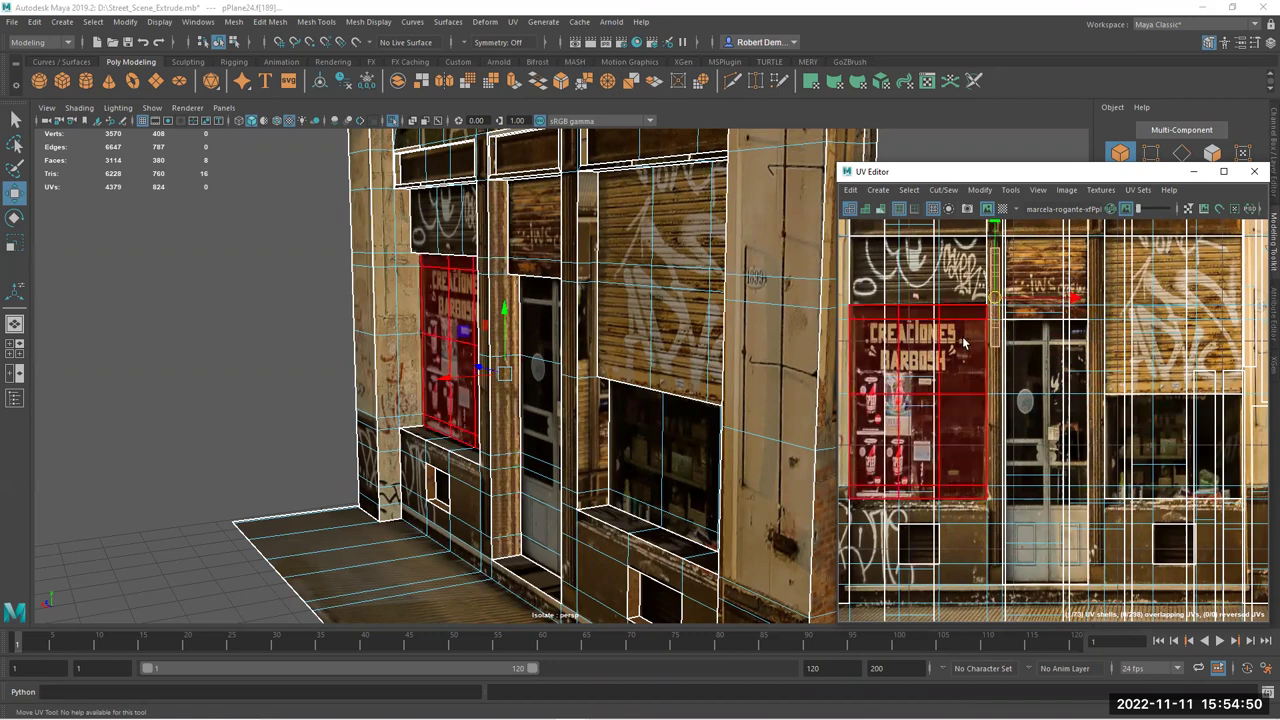
# Select the UV shell of the side faces between the door and the shutter and scale it down onto the wooden column
pyautogui.keyDown('alt'); pyautogui.moveTo(724, 428); pyautogui.dragTo(136, 361, button='right'); pyautogui.keyUp('alt')
pyautogui.keyDown('alt'); pyautogui.moveTo(136, 361); pyautogui.dragTo(319, 385); pyautogui.keyUp('alt')
pyautogui.keyDown('alt'); pyautogui.moveTo(319, 385); pyautogui.dragTo(796, 265, button='right'); pyautogui.keyUp('alt')
pyautogui.keyDown('alt'); pyautogui.moveTo(425, 335); pyautogui.dragTo(469, 363, button='middle'); pyautogui.keyUp('alt')
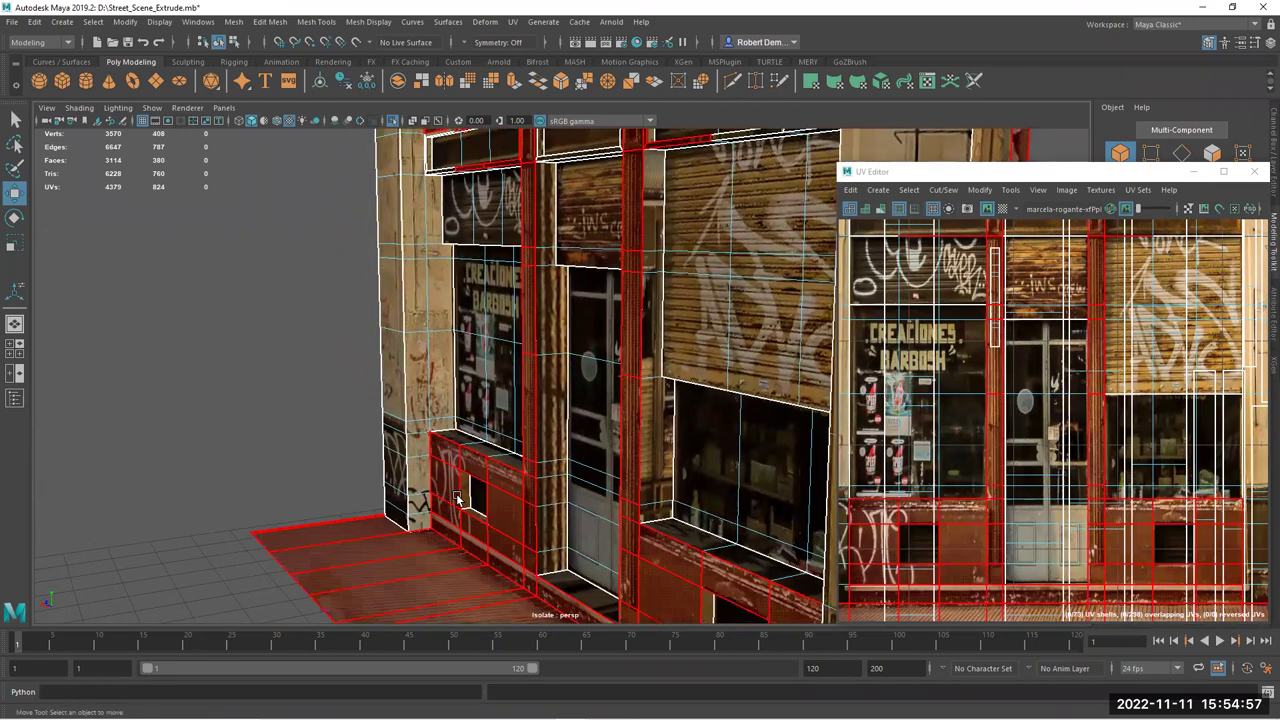
pyautogui.keyDown('alt'); pyautogui.moveTo(240, 445); pyautogui.dragTo(185, 356, button='middle'); pyautogui.keyUp('alt')
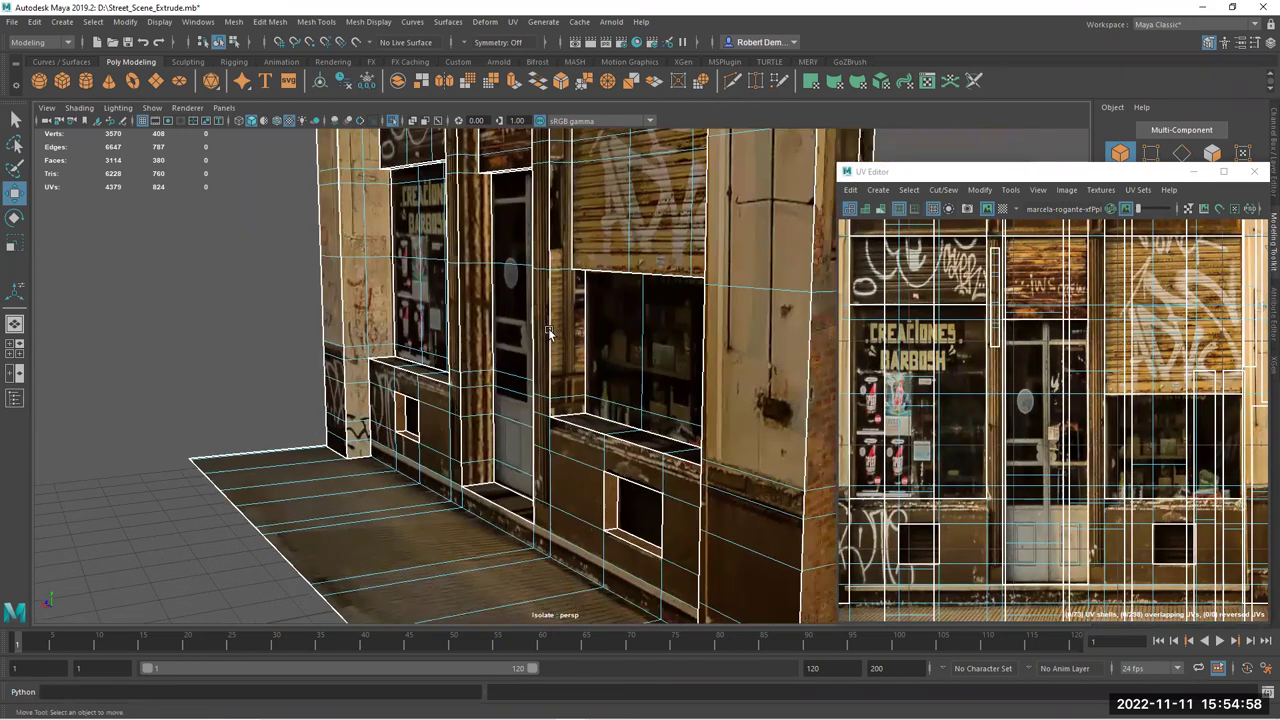
pyautogui.click(573, 321)
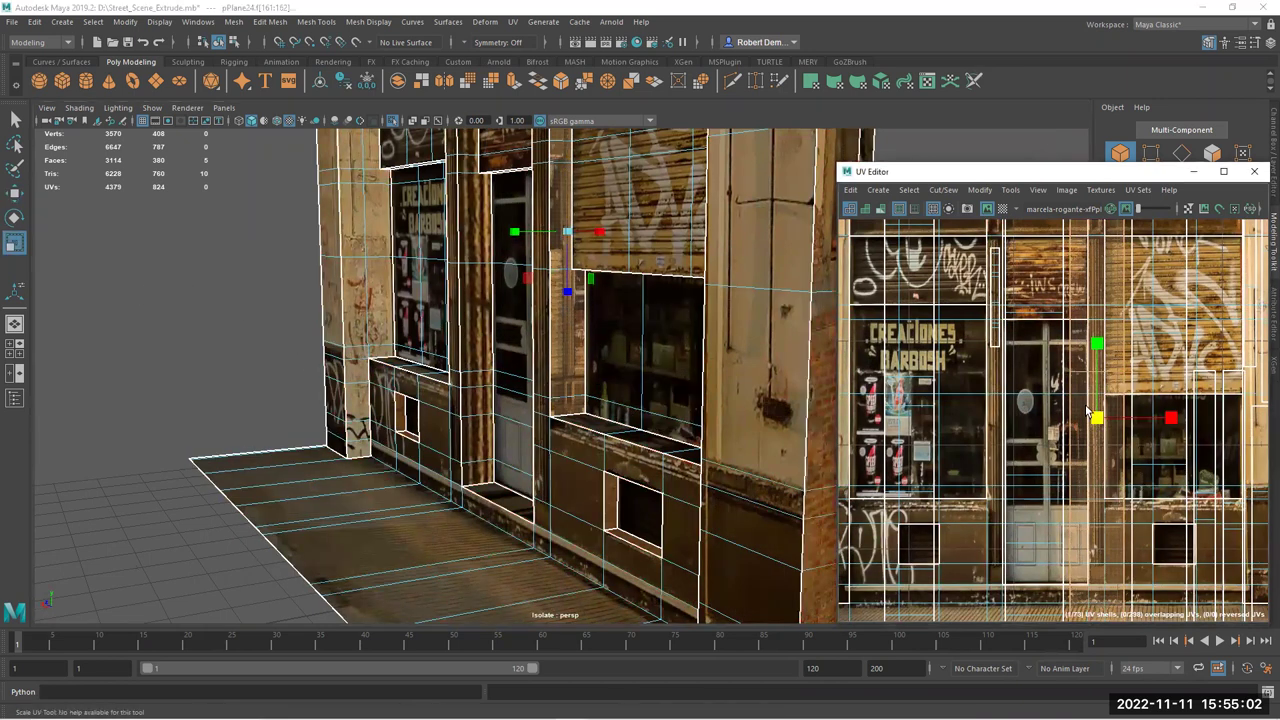
pyautogui.moveTo(1039, 381); pyautogui.dragTo(1033, 381)
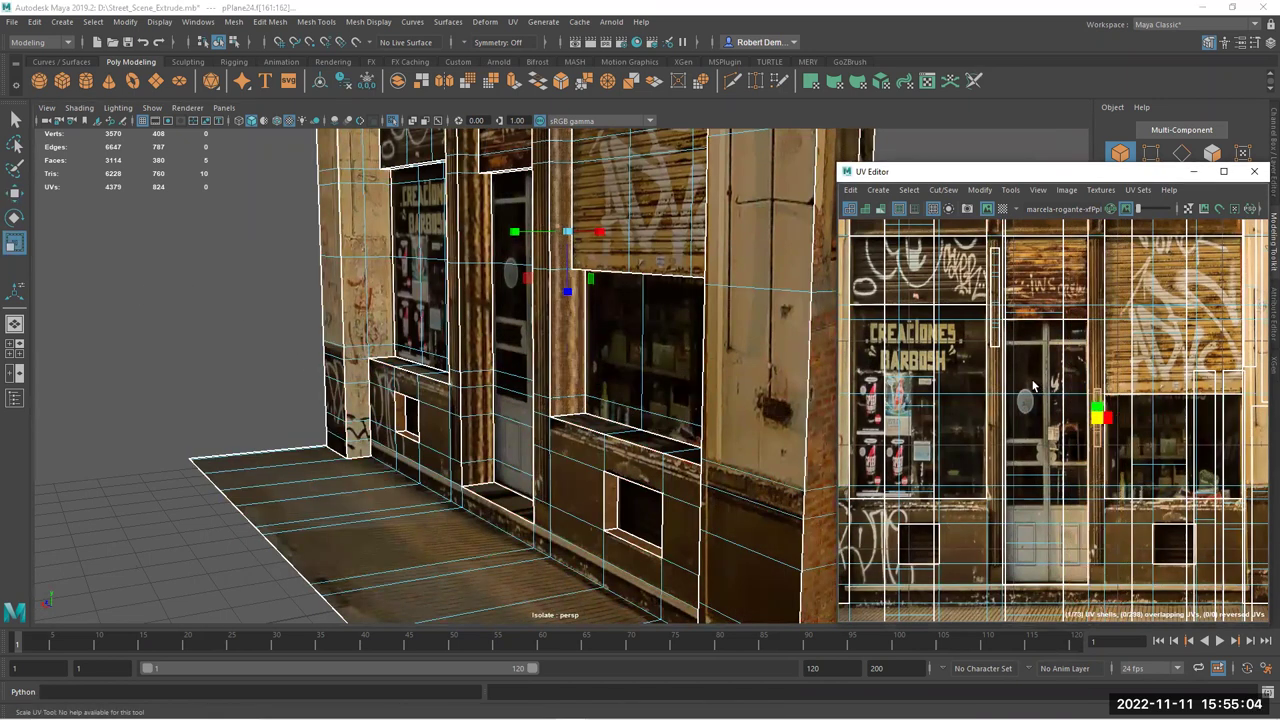
# Return to object mode and examine the shopfront's recesses, columns and outer side faces from several angles
pyautogui.rightClick(521, 262)
pyautogui.moveTo(545, 262); pyautogui.dragTo(590, 243, button='right')
pyautogui.click(301, 247)
pyautogui.keyDown('alt'); pyautogui.moveTo(314, 324); pyautogui.dragTo(80, 326, button='right'); pyautogui.keyUp('alt')
pyautogui.keyDown('alt'); pyautogui.moveTo(272, 338); pyautogui.dragTo(550, 347); pyautogui.keyUp('alt')
pyautogui.keyDown('alt'); pyautogui.moveTo(550, 347); pyautogui.dragTo(650, 352, button='right'); pyautogui.keyUp('alt')
pyautogui.keyDown('alt'); pyautogui.moveTo(400, 385); pyautogui.dragTo(120, 400, button='middle'); pyautogui.keyUp('alt')
pyautogui.keyDown('alt'); pyautogui.moveTo(400, 430); pyautogui.dragTo(594, 472, button='right'); pyautogui.keyUp('alt')
pyautogui.keyDown('alt'); pyautogui.moveTo(480, 290); pyautogui.dragTo(580, 375, button='middle'); pyautogui.keyUp('alt')
pyautogui.click(574, 372)
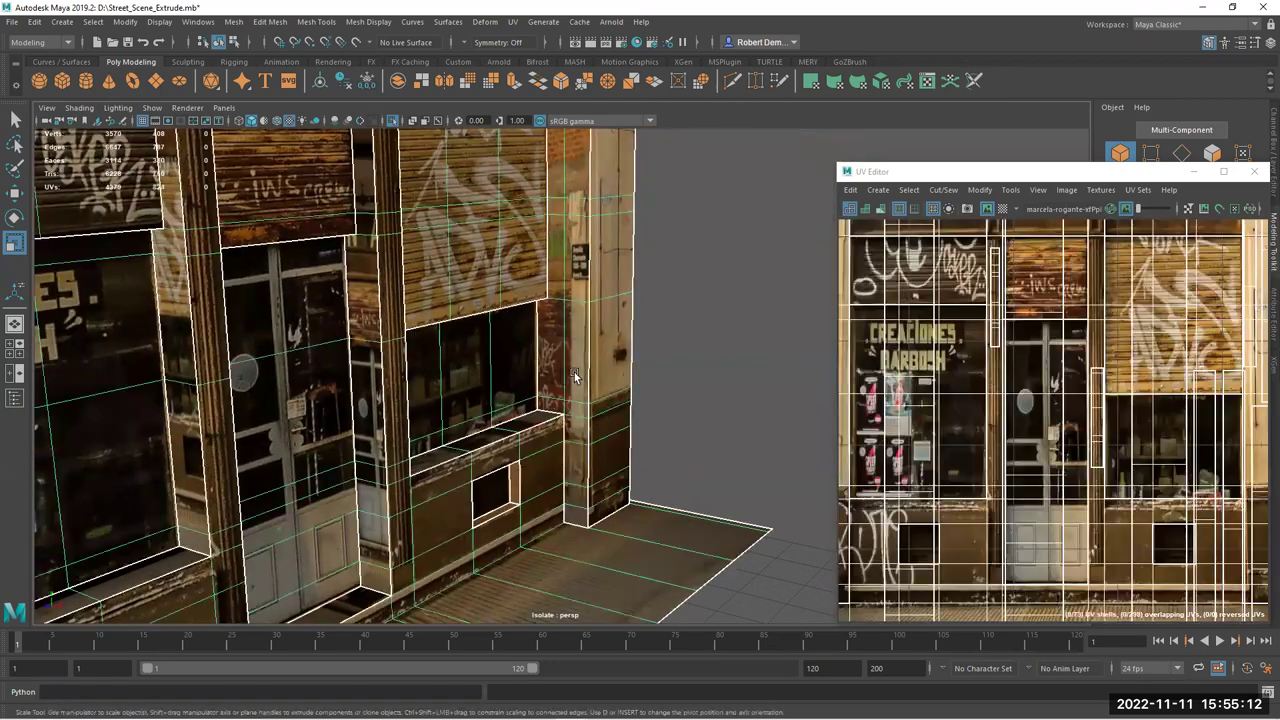
pyautogui.click(672, 388)
pyautogui.keyDown('alt'); pyautogui.moveTo(672, 388); pyautogui.dragTo(710, 341); pyautogui.keyUp('alt')
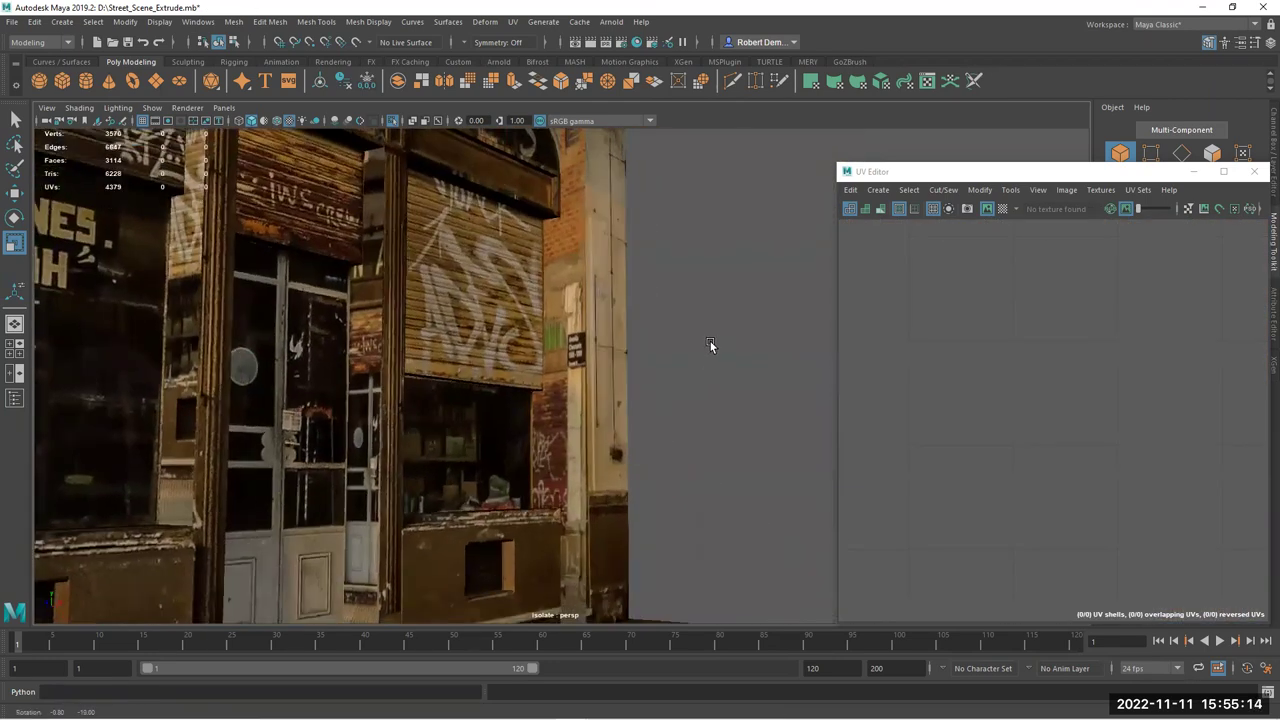
pyautogui.keyDown('alt'); pyautogui.moveTo(632, 328); pyautogui.dragTo(612, 427); pyautogui.keyUp('alt')
pyautogui.click(608, 425)
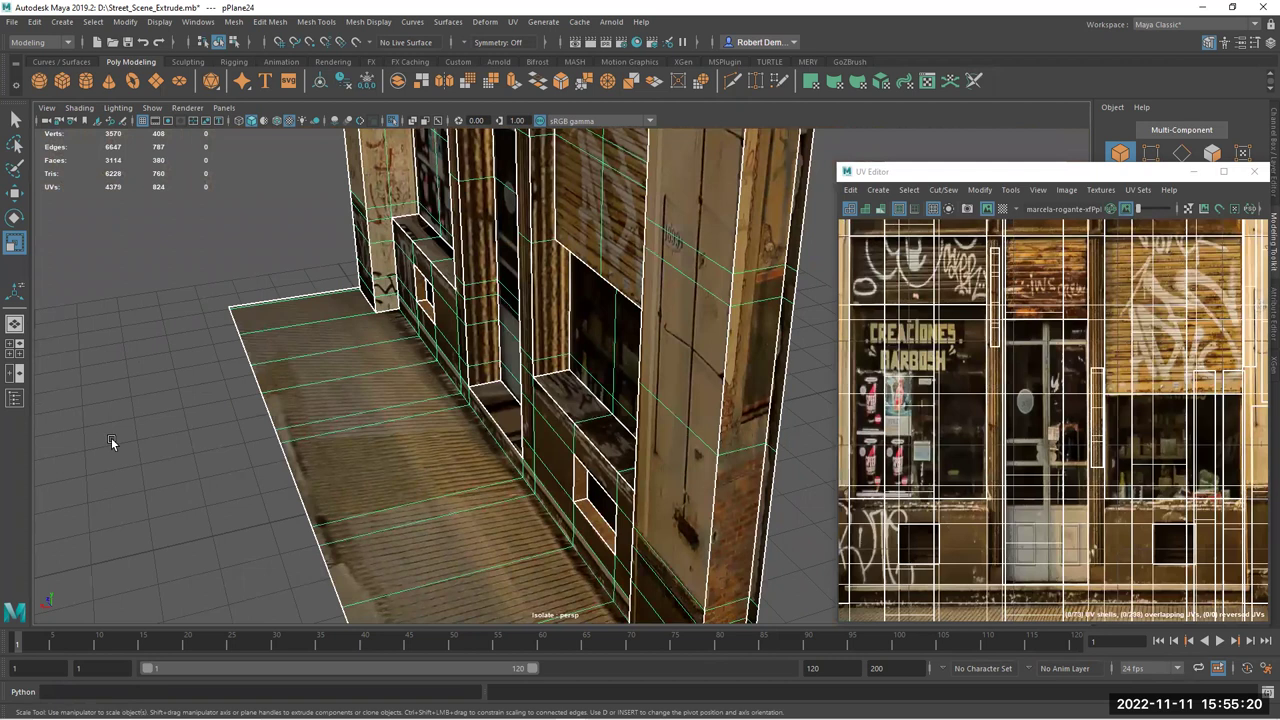
pyautogui.click(111, 437)
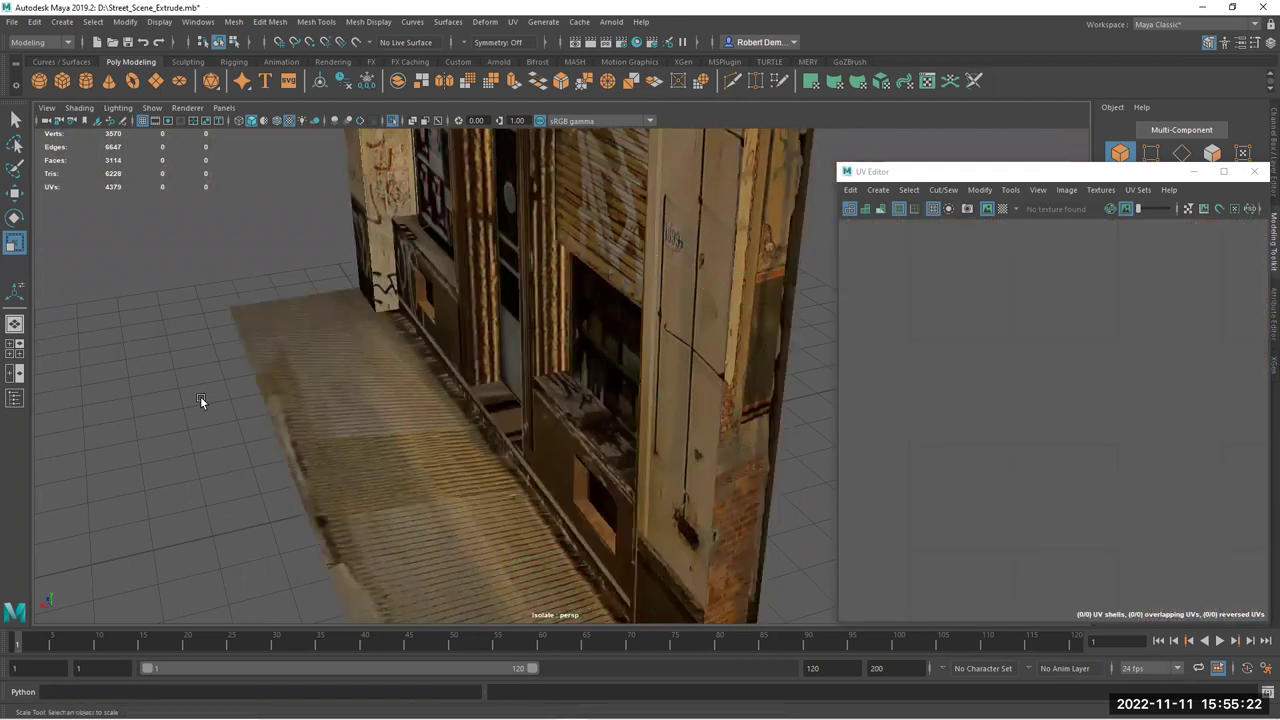
pyautogui.keyDown('alt'); pyautogui.moveTo(200, 400); pyautogui.dragTo(216, 381); pyautogui.keyUp('alt')
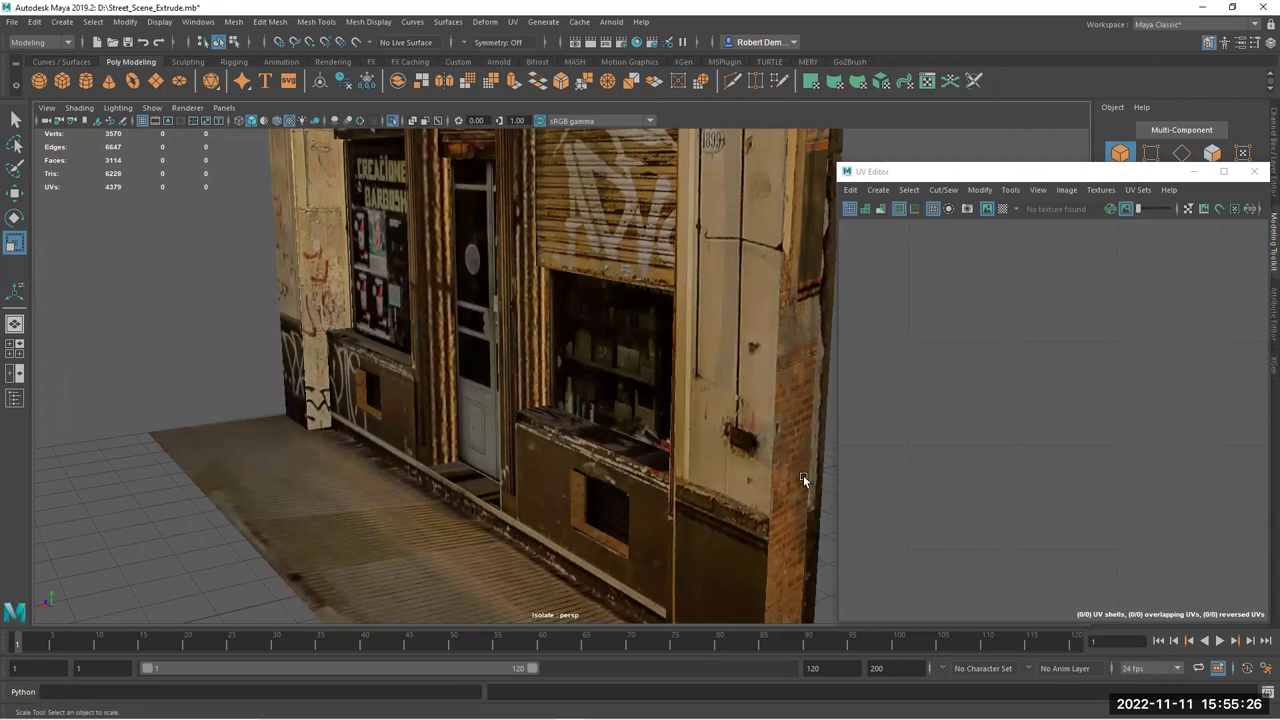
pyautogui.keyDown('alt'); pyautogui.moveTo(643, 483); pyautogui.dragTo(656, 258); pyautogui.keyUp('alt')
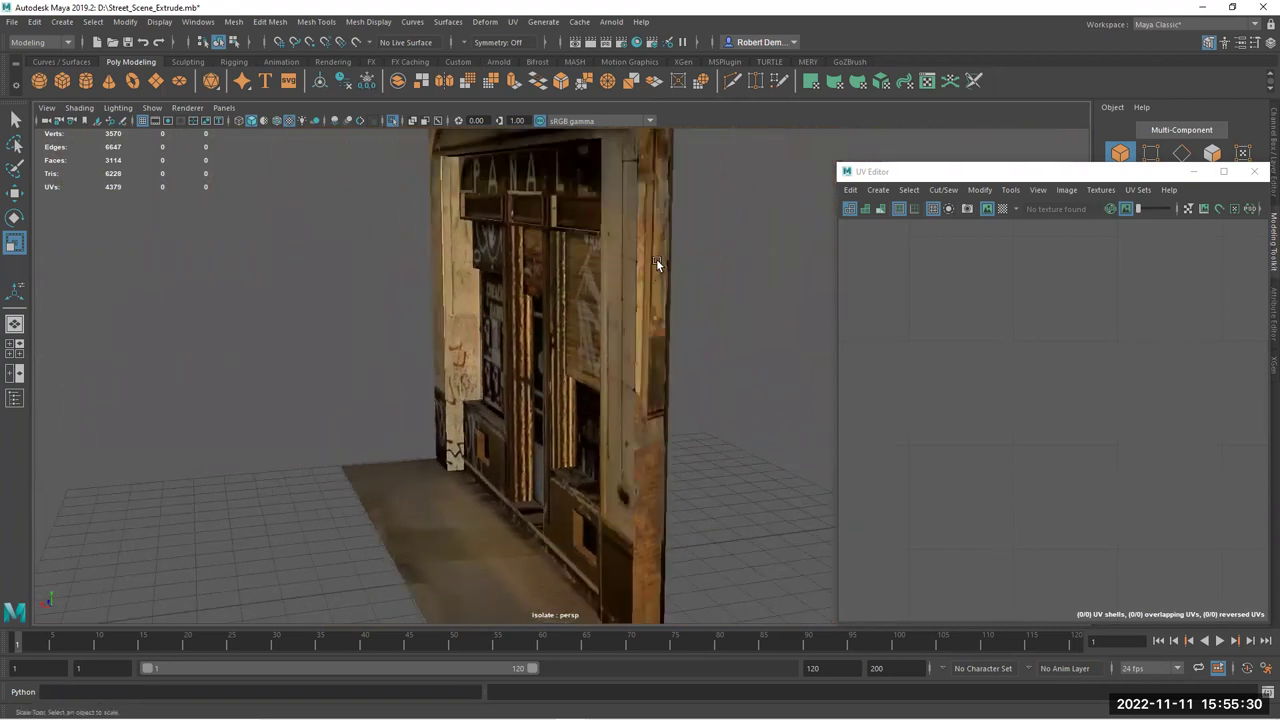
# Select the UV shell of the facade's outer side faces next to the shutter end
pyautogui.click(656, 258)
pyautogui.rightClick(663, 297)
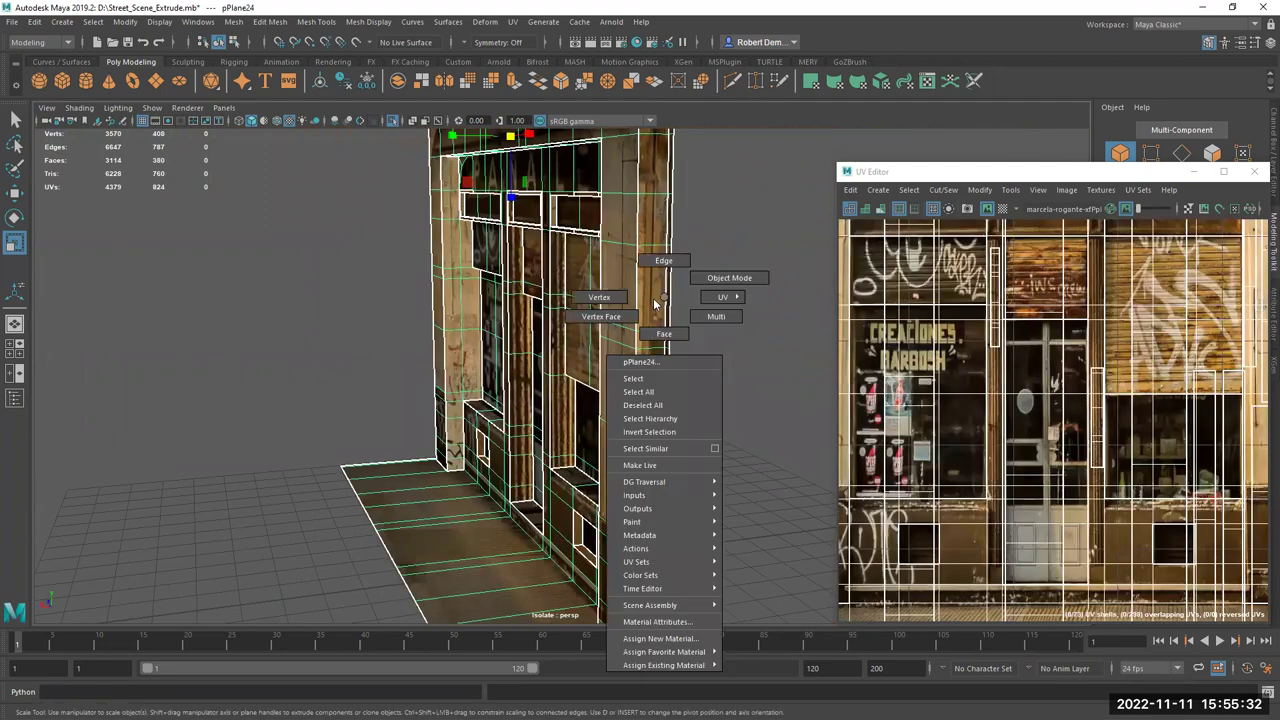
pyautogui.moveTo(636, 305); pyautogui.dragTo(700, 338, button='right')
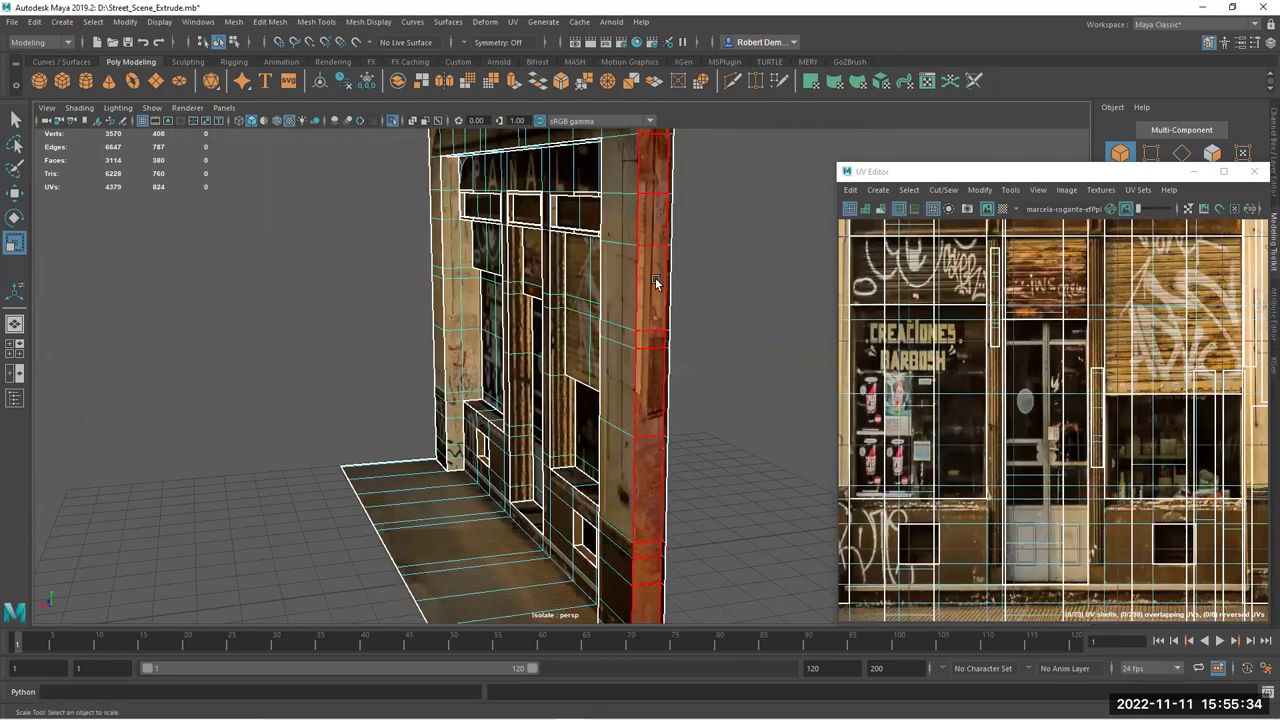
pyautogui.click(650, 390)
pyautogui.scroll(-4, 880, 412)
pyautogui.keyDown('alt'); pyautogui.moveTo(945, 419); pyautogui.dragTo(1173, 418, button='middle'); pyautogui.keyUp('alt')
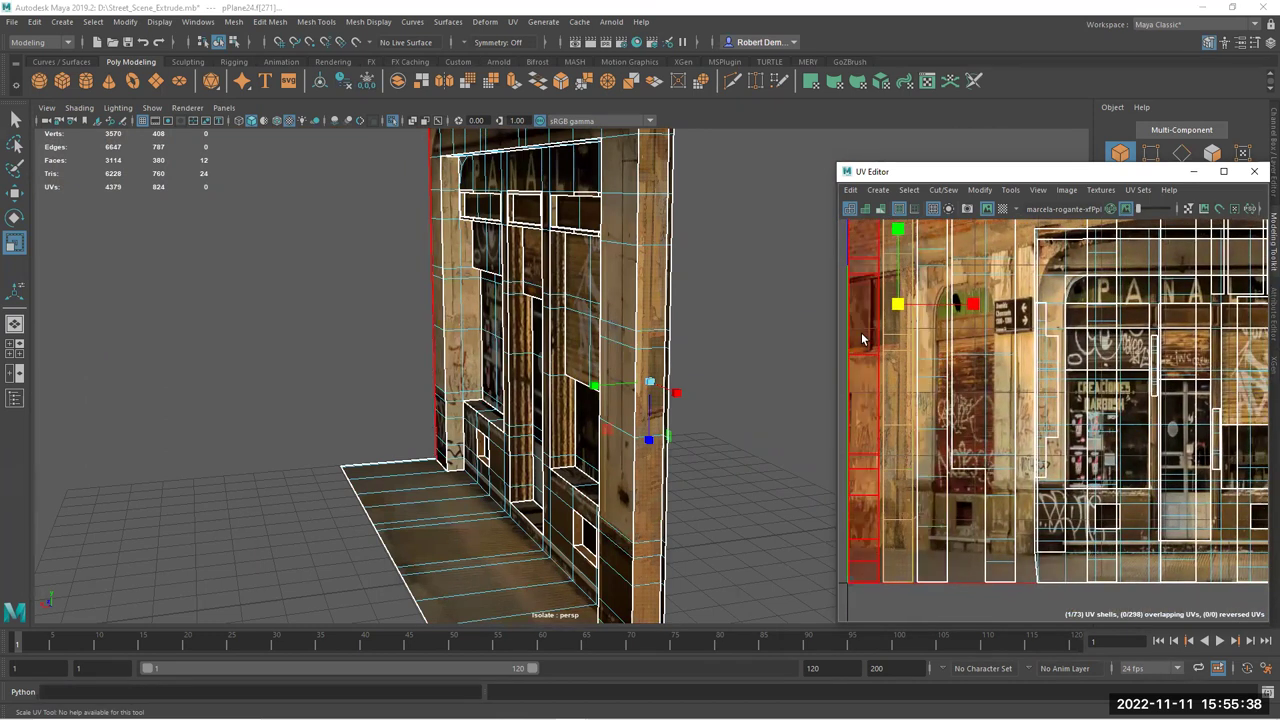
# Scale the outer side faces' UV shell down, move it onto the graffitied pale pillar in the photo and adjust its height
pyautogui.moveTo(898, 305); pyautogui.dragTo(1050, 445)
pyautogui.press('w')
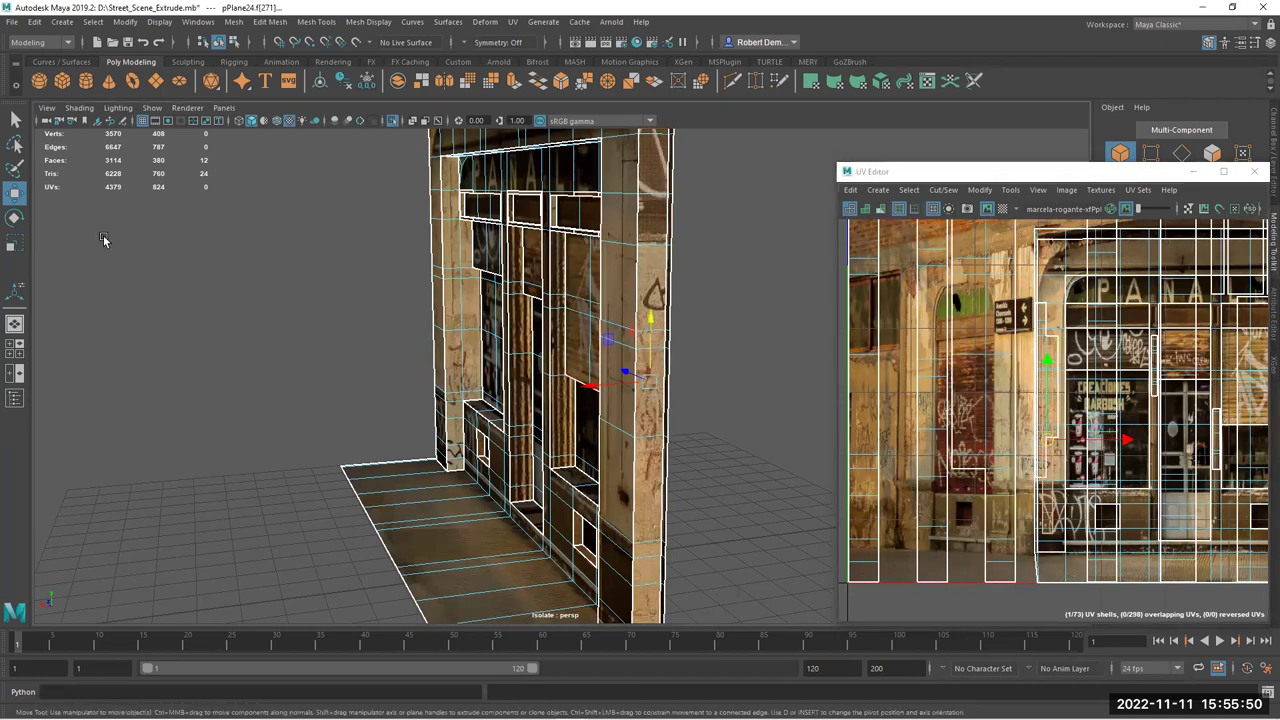
pyautogui.press('e')
pyautogui.moveTo(1053, 367); pyautogui.dragTo(1045, 492)
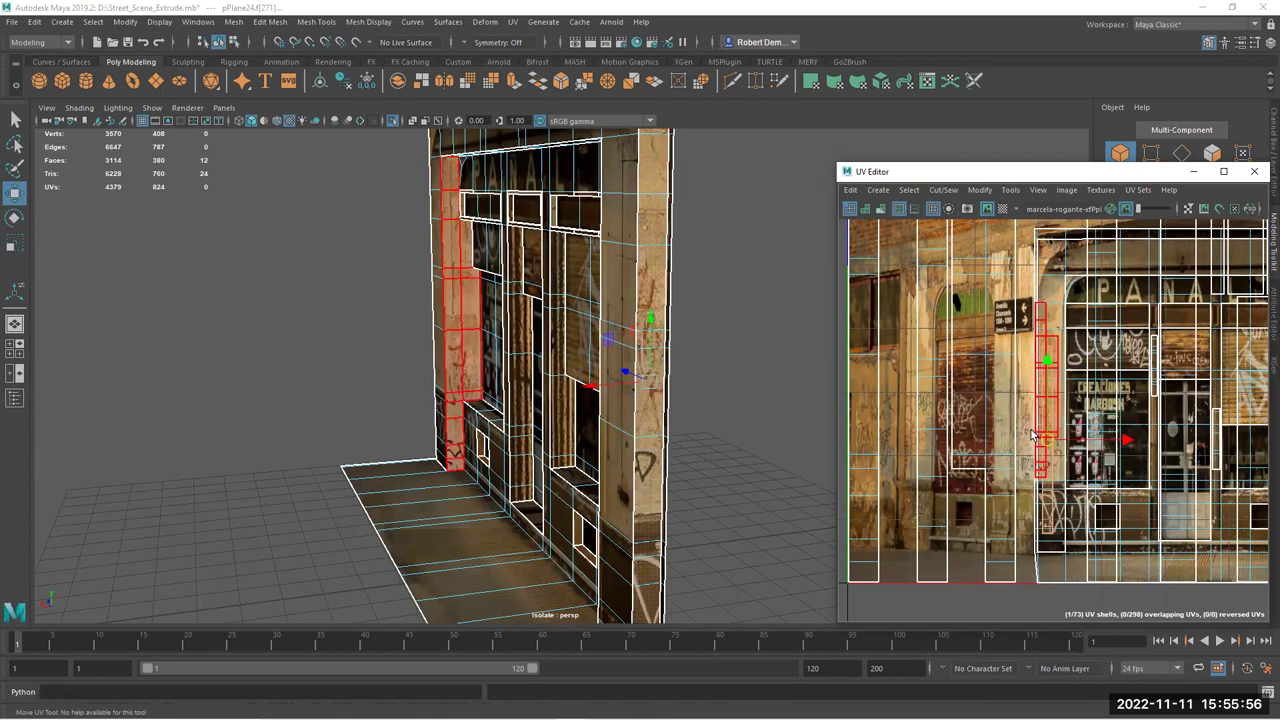
pyautogui.moveTo(1052, 447); pyautogui.dragTo(1054, 444)
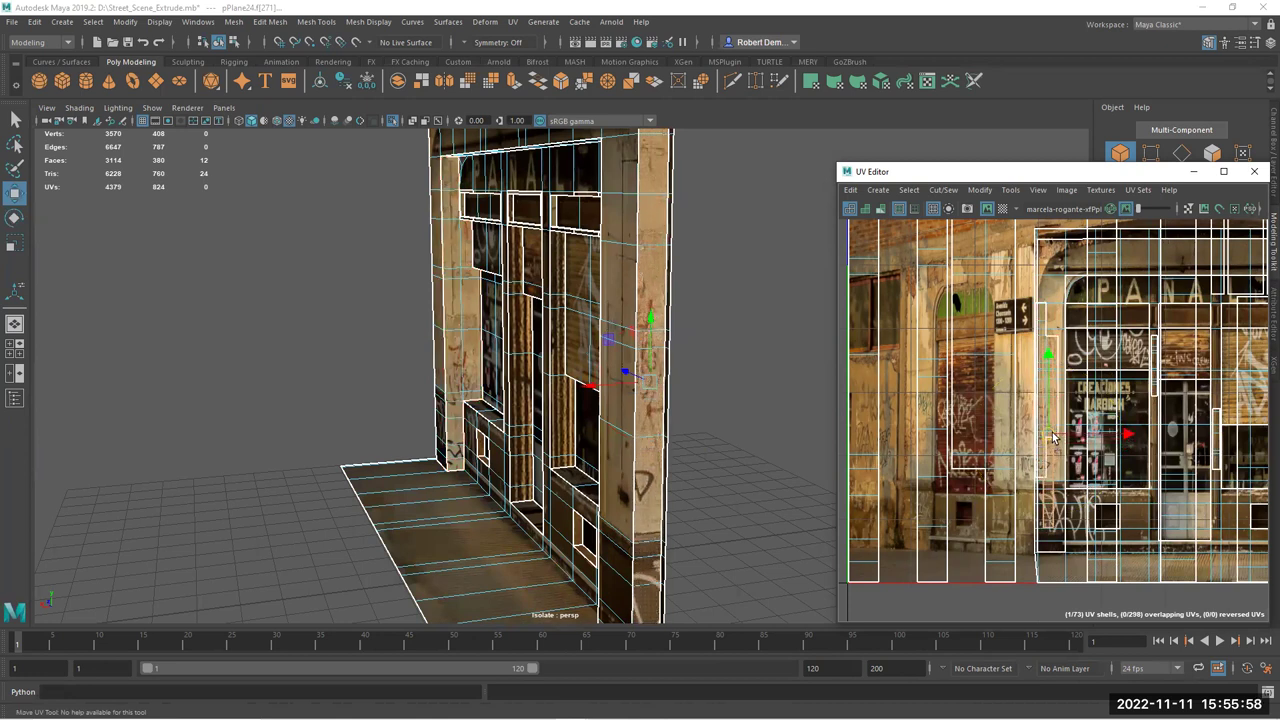
# Return to object mode and inspect the textured shopfront from the front and from both sides
pyautogui.moveTo(652, 260); pyautogui.dragTo(718, 243, button='right')
pyautogui.keyDown('alt'); pyautogui.moveTo(669, 373); pyautogui.dragTo(711, 499); pyautogui.keyUp('alt')
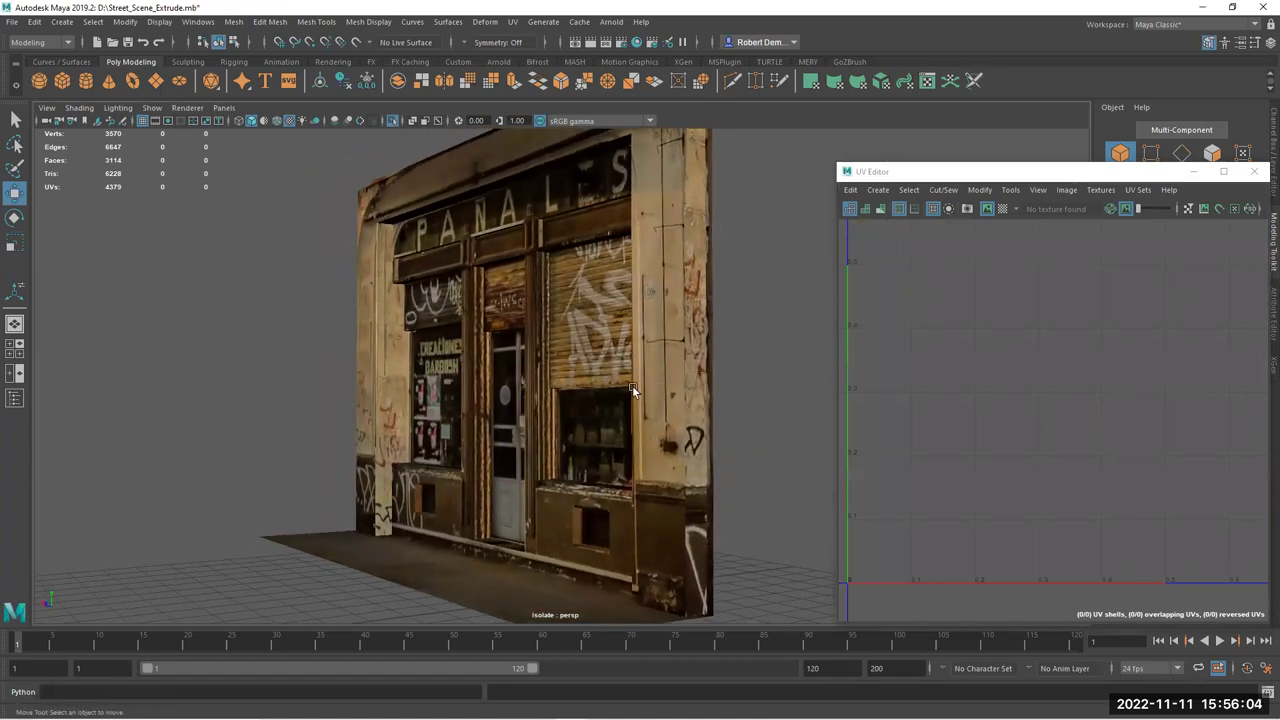
pyautogui.hotkey('ctrl', 'z')
pyautogui.scroll(-2, 330, 338)
pyautogui.click(329, 337)
pyautogui.moveTo(438, 302); pyautogui.dragTo(490, 275, button='right')
pyautogui.click(340, 312)
pyautogui.scroll(-4, 367, 392)
pyautogui.keyDown('alt'); pyautogui.moveTo(368, 395); pyautogui.dragTo(419, 387); pyautogui.keyUp('alt')
pyautogui.click(563, 311)
pyautogui.keyDown('alt'); pyautogui.moveTo(425, 325); pyautogui.dragTo(505, 324); pyautogui.keyUp('alt')
pyautogui.click(299, 326)
pyautogui.keyDown('alt'); pyautogui.moveTo(299, 326); pyautogui.dragTo(343, 364); pyautogui.keyUp('alt')
pyautogui.click(373, 347)
pyautogui.keyDown('alt'); pyautogui.moveTo(343, 364); pyautogui.dragTo(410, 382, button='right'); pyautogui.keyUp('alt')
pyautogui.keyDown('alt'); pyautogui.moveTo(410, 382); pyautogui.dragTo(418, 415); pyautogui.keyUp('alt')
pyautogui.keyDown('alt'); pyautogui.moveTo(418, 415); pyautogui.dragTo(407, 415, button='middle'); pyautogui.keyUp('alt')
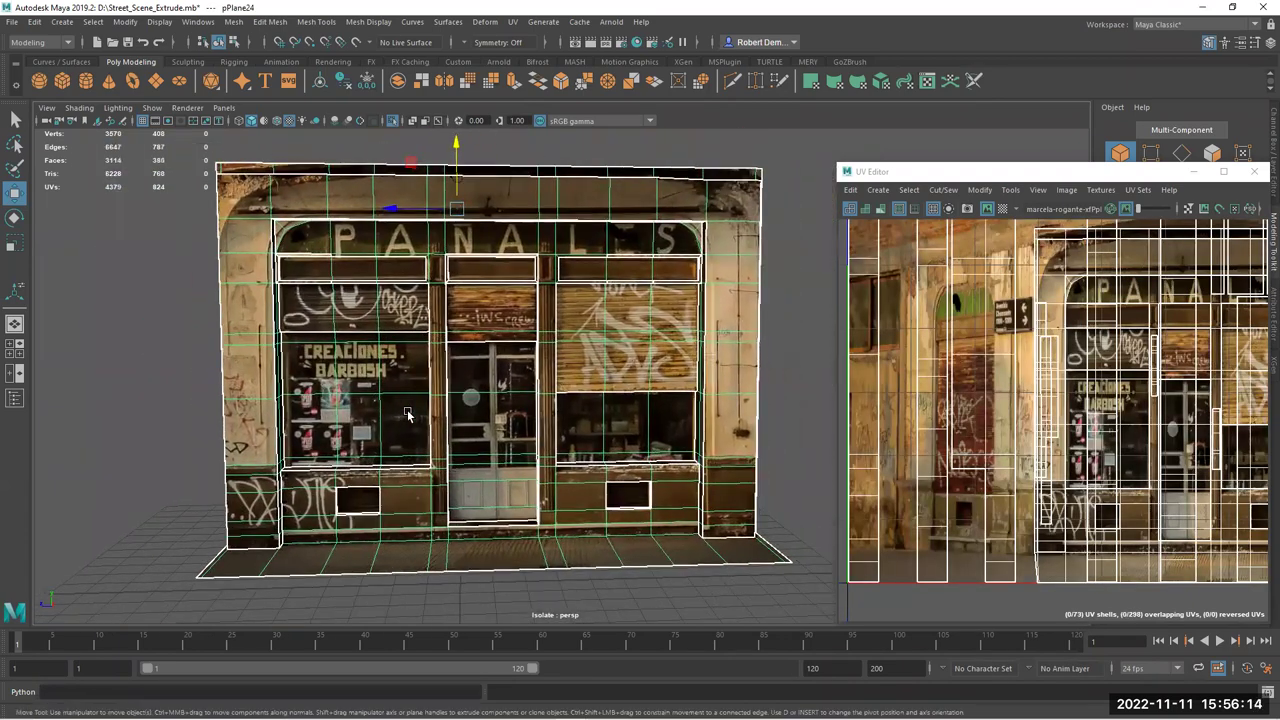
pyautogui.click(195, 345)
pyautogui.keyDown('alt'); pyautogui.moveTo(396, 374); pyautogui.dragTo(154, 403); pyautogui.keyUp('alt')
pyautogui.keyDown('alt'); pyautogui.moveTo(475, 442); pyautogui.dragTo(428, 452, button='right'); pyautogui.keyUp('alt')
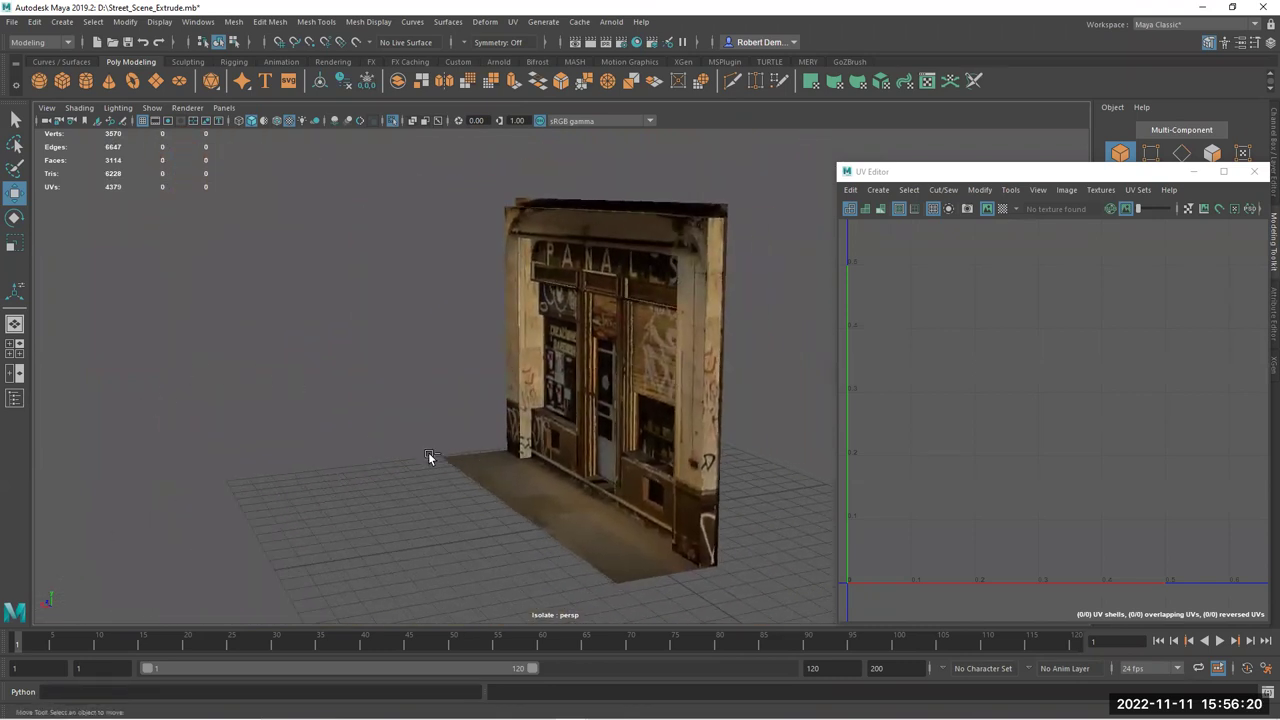
# Close the UV Editor and end the isolation to show the whole street scene, looking down the street
pyautogui.hotkey('ctrl', '1')
pyautogui.keyDown('alt'); pyautogui.moveTo(442, 431); pyautogui.dragTo(412, 381); pyautogui.keyUp('alt')
pyautogui.keyDown('alt'); pyautogui.moveTo(412, 381); pyautogui.dragTo(796, 514, button='right'); pyautogui.keyUp('alt')
pyautogui.keyDown('alt'); pyautogui.moveTo(796, 514); pyautogui.dragTo(920, 500, button='middle'); pyautogui.keyUp('alt')
pyautogui.keyDown('alt'); pyautogui.moveTo(384, 407); pyautogui.dragTo(227, 455, button='right'); pyautogui.keyUp('alt')
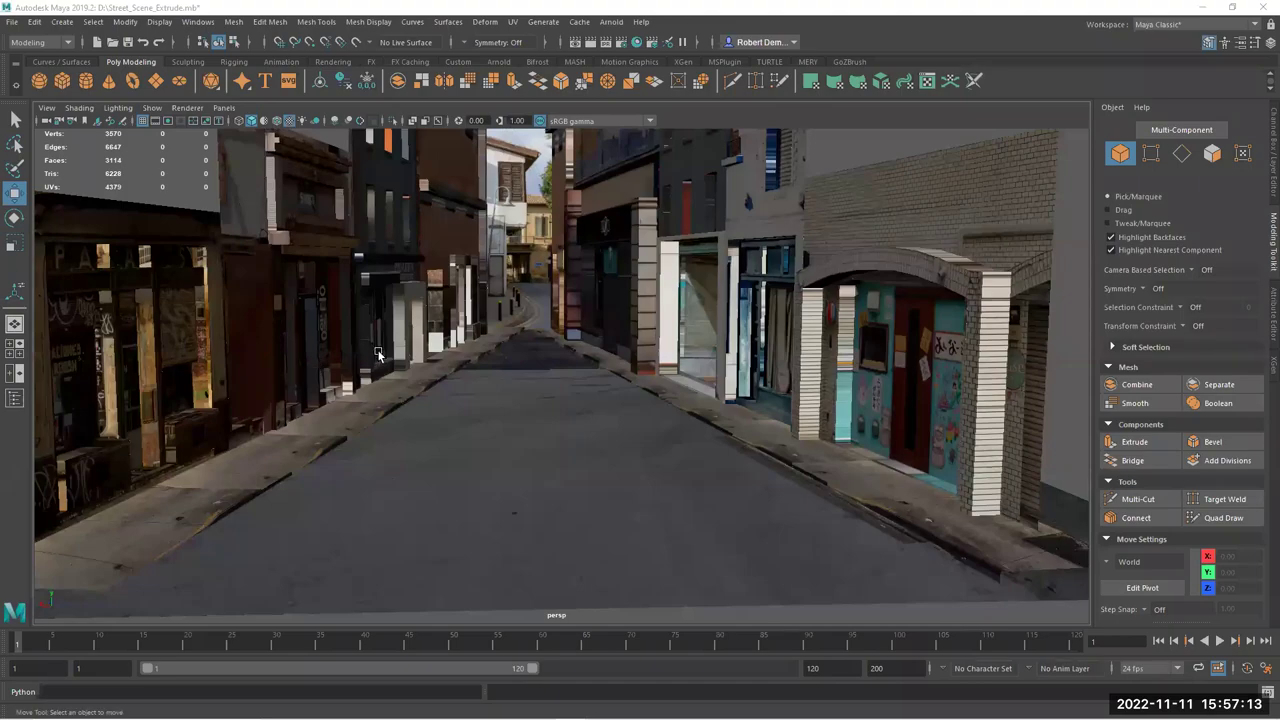
pyautogui.keyDown('alt'); pyautogui.moveTo(414, 319); pyautogui.dragTo(622, 361, button='right'); pyautogui.keyUp('alt')
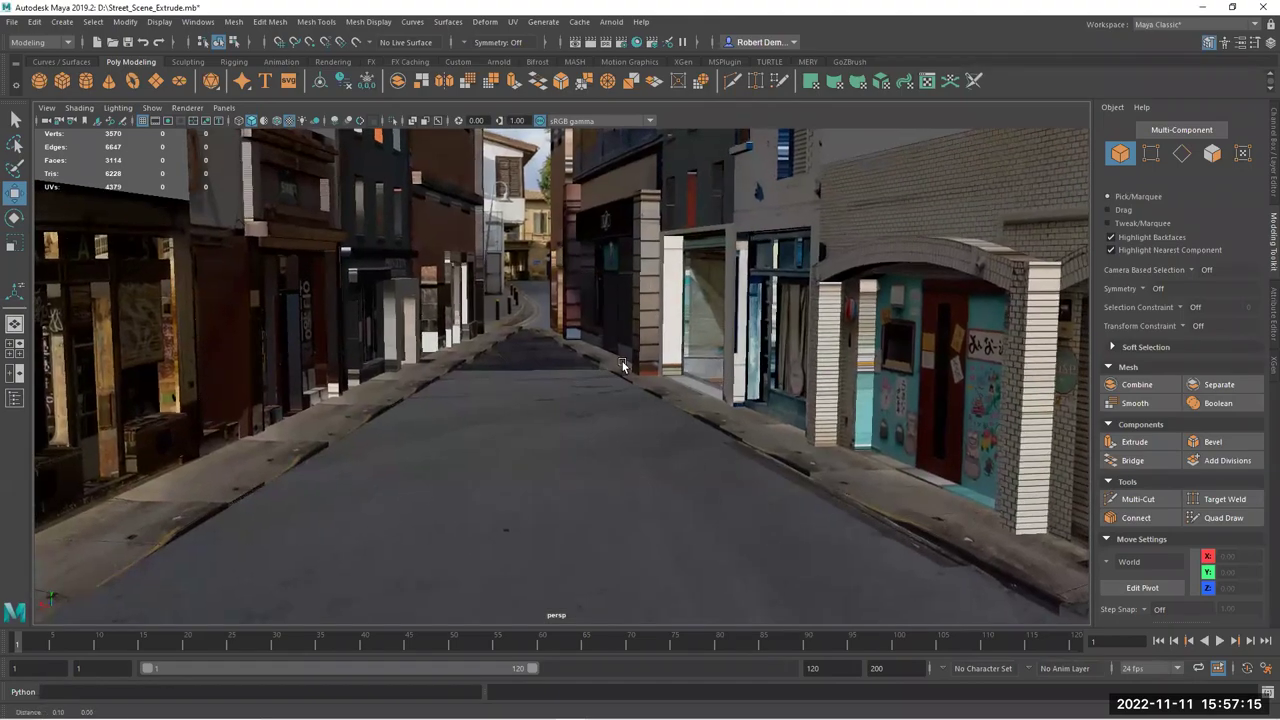
# Select and frame the white-framed shopfront and another facade across the street to examine their side faces
pyautogui.click(686, 320)
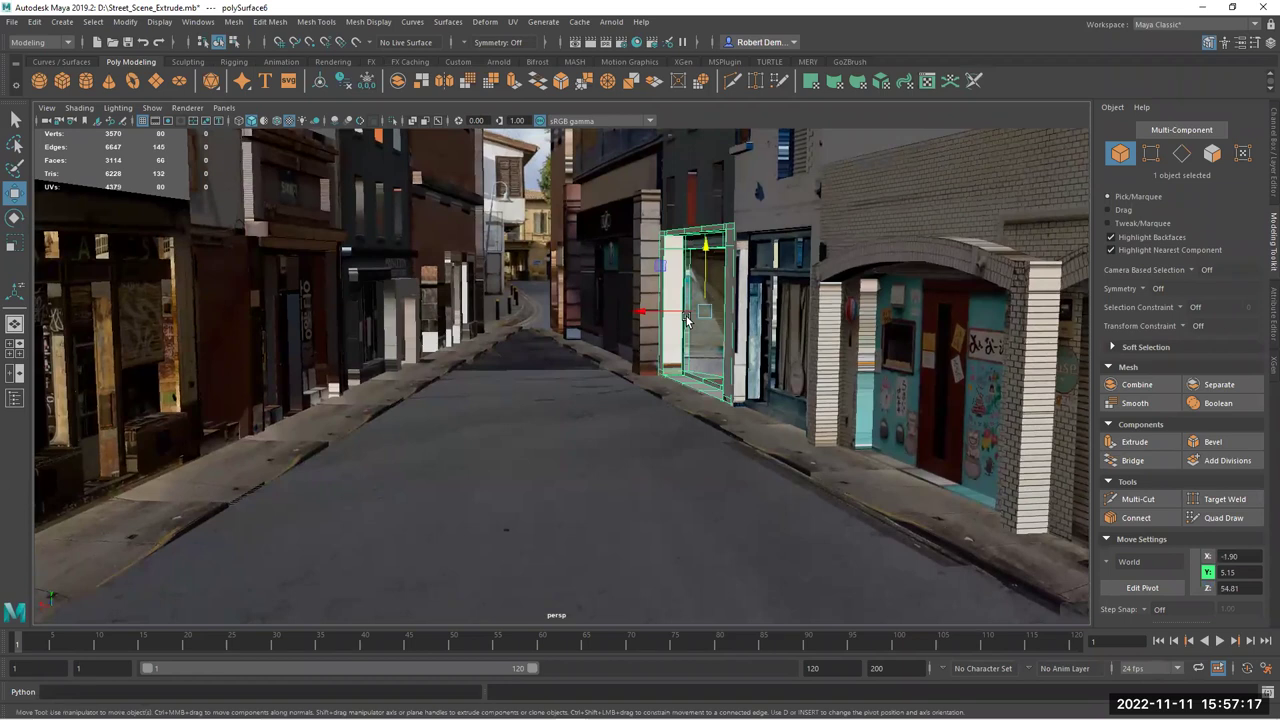
pyautogui.press('f')
pyautogui.keyDown('alt'); pyautogui.moveTo(463, 380); pyautogui.dragTo(603, 397); pyautogui.keyUp('alt')
pyautogui.keyDown('alt'); pyautogui.moveTo(573, 200); pyautogui.dragTo(307, 314); pyautogui.keyUp('alt')
pyautogui.click(228, 303)
pyautogui.keyDown('alt'); pyautogui.moveTo(240, 302); pyautogui.dragTo(303, 420, button='right'); pyautogui.keyUp('alt')
pyautogui.keyDown('alt'); pyautogui.moveTo(303, 420); pyautogui.dragTo(564, 451, button='middle'); pyautogui.keyUp('alt')
pyautogui.press('f')
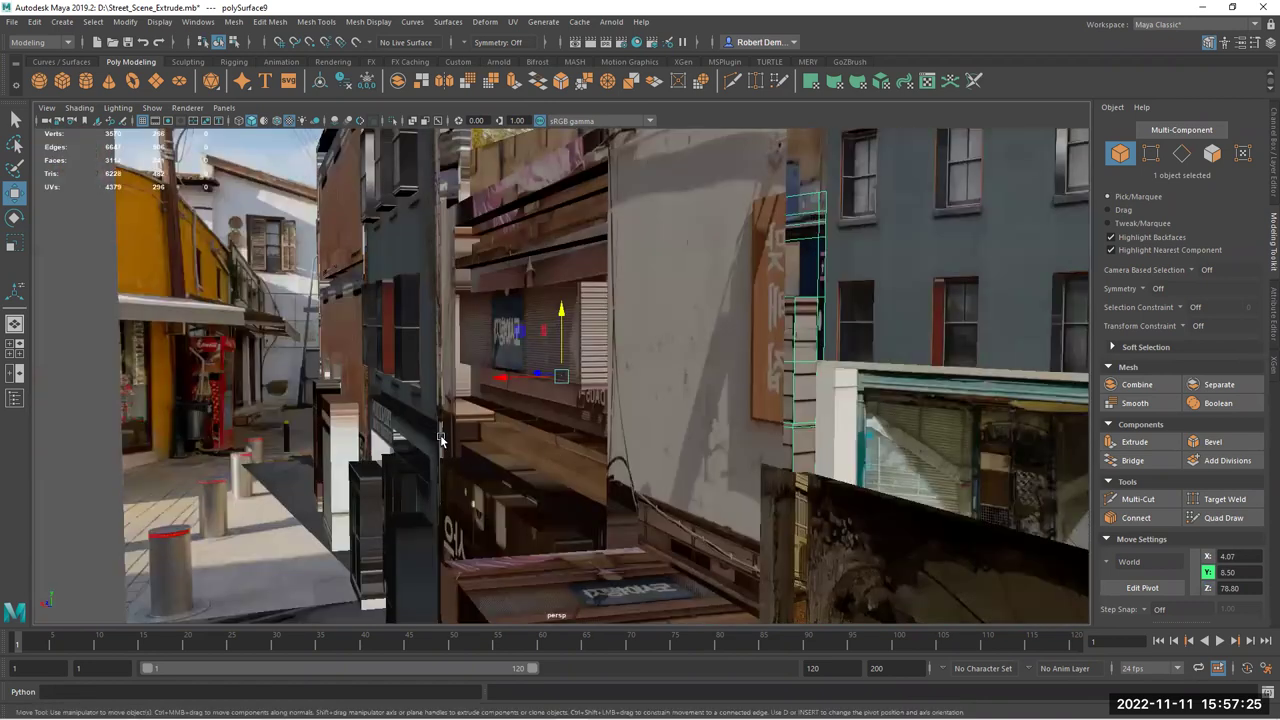
# Examine the side faces of the selected record shop facade and its neighbouring shopfronts, from close up and down the street
pyautogui.keyDown('alt'); pyautogui.moveTo(490, 400); pyautogui.dragTo(417, 289, button='middle'); pyautogui.keyUp('alt')
pyautogui.keyDown('alt'); pyautogui.moveTo(417, 289); pyautogui.dragTo(851, 346, button='right'); pyautogui.keyUp('alt')
pyautogui.keyDown('alt'); pyautogui.moveTo(440, 372); pyautogui.dragTo(640, 405, button='right'); pyautogui.keyUp('alt')
pyautogui.keyDown('alt'); pyautogui.moveTo(466, 349); pyautogui.dragTo(257, 243); pyautogui.keyUp('alt')
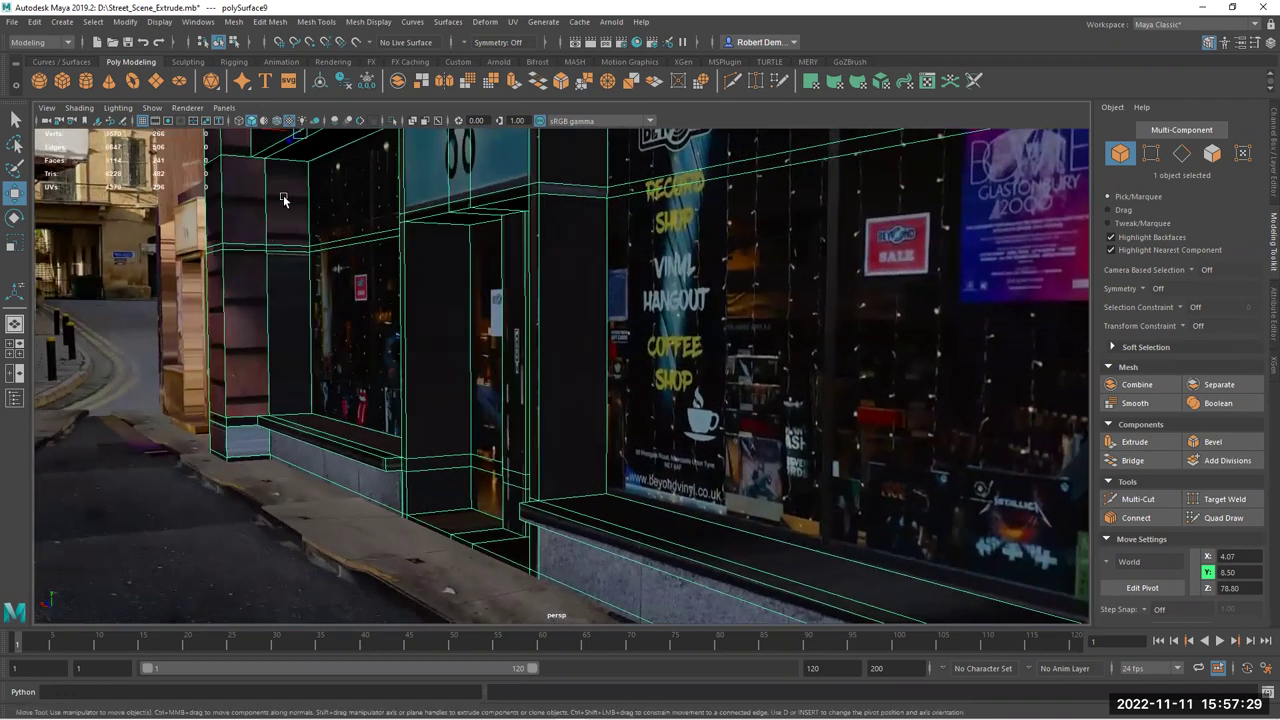
pyautogui.keyDown('alt'); pyautogui.moveTo(346, 375); pyautogui.dragTo(51, 323, button='right'); pyautogui.keyUp('alt')
pyautogui.keyDown('alt'); pyautogui.moveTo(480, 370); pyautogui.dragTo(337, 354, button='right'); pyautogui.keyUp('alt')
pyautogui.keyDown('alt'); pyautogui.moveTo(337, 354); pyautogui.dragTo(229, 329); pyautogui.keyUp('alt')
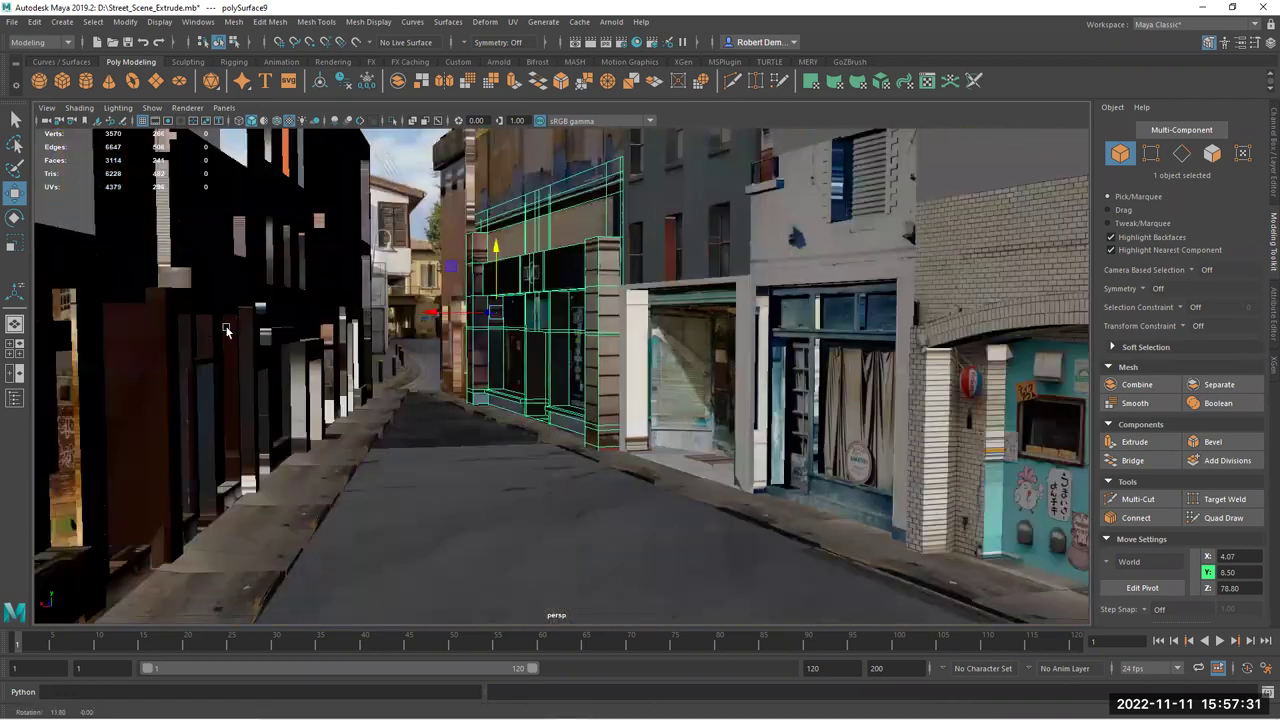
pyautogui.keyDown('alt'); pyautogui.moveTo(300, 345); pyautogui.dragTo(224, 333, button='right'); pyautogui.keyUp('alt')
pyautogui.scroll(8, 222, 333)
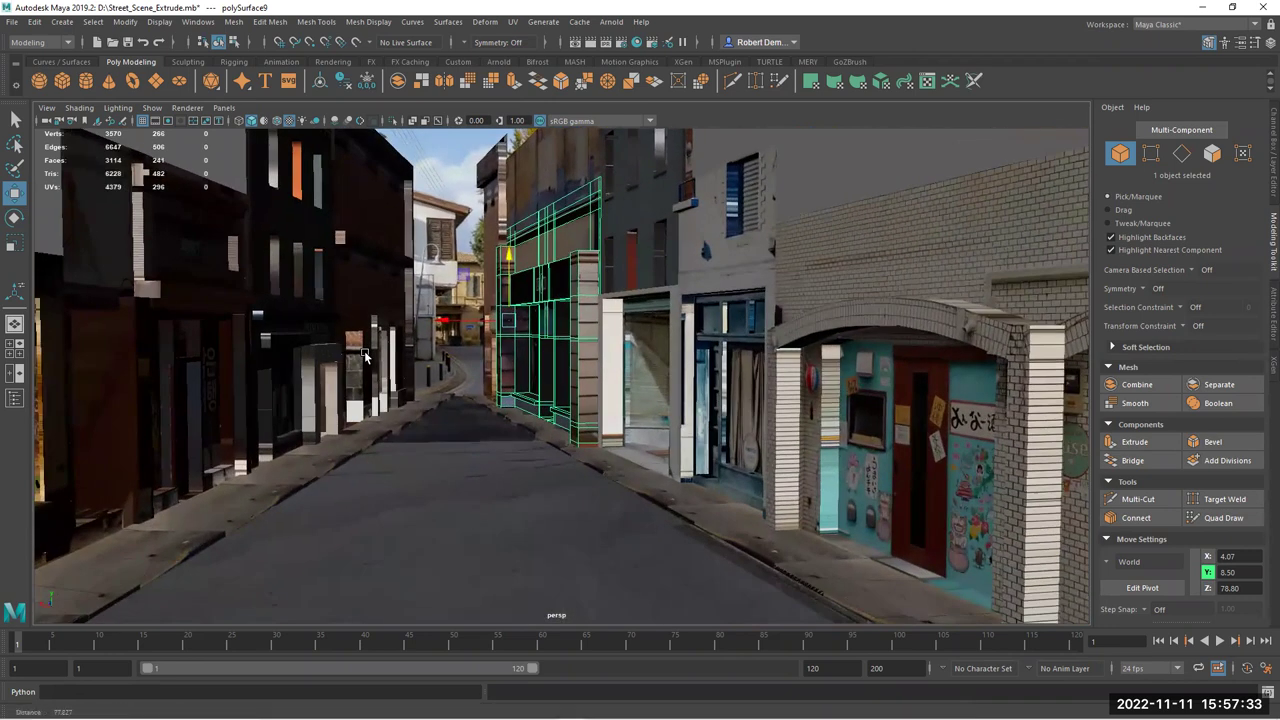
pyautogui.keyDown('alt'); pyautogui.moveTo(382, 360); pyautogui.dragTo(335, 350); pyautogui.keyUp('alt')
pyautogui.keyDown('alt'); pyautogui.moveTo(335, 350); pyautogui.dragTo(412, 368, button='middle'); pyautogui.keyUp('alt')
pyautogui.keyDown('alt'); pyautogui.moveTo(412, 368); pyautogui.dragTo(485, 390, button='right'); pyautogui.keyUp('alt')
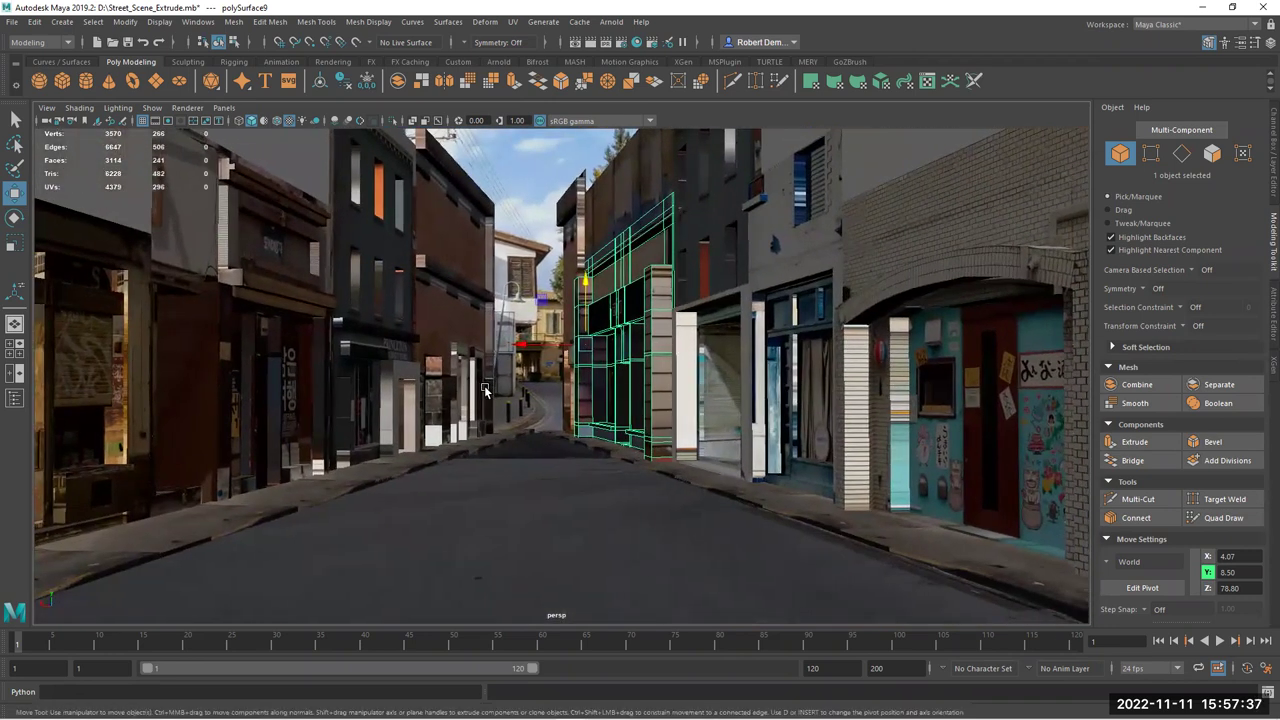
# Clear the selection and inspect the stretched side faces of the Princeton University Store entrance and the adjoining facades
pyautogui.click(283, 143)
pyautogui.scroll(4, 510, 372)
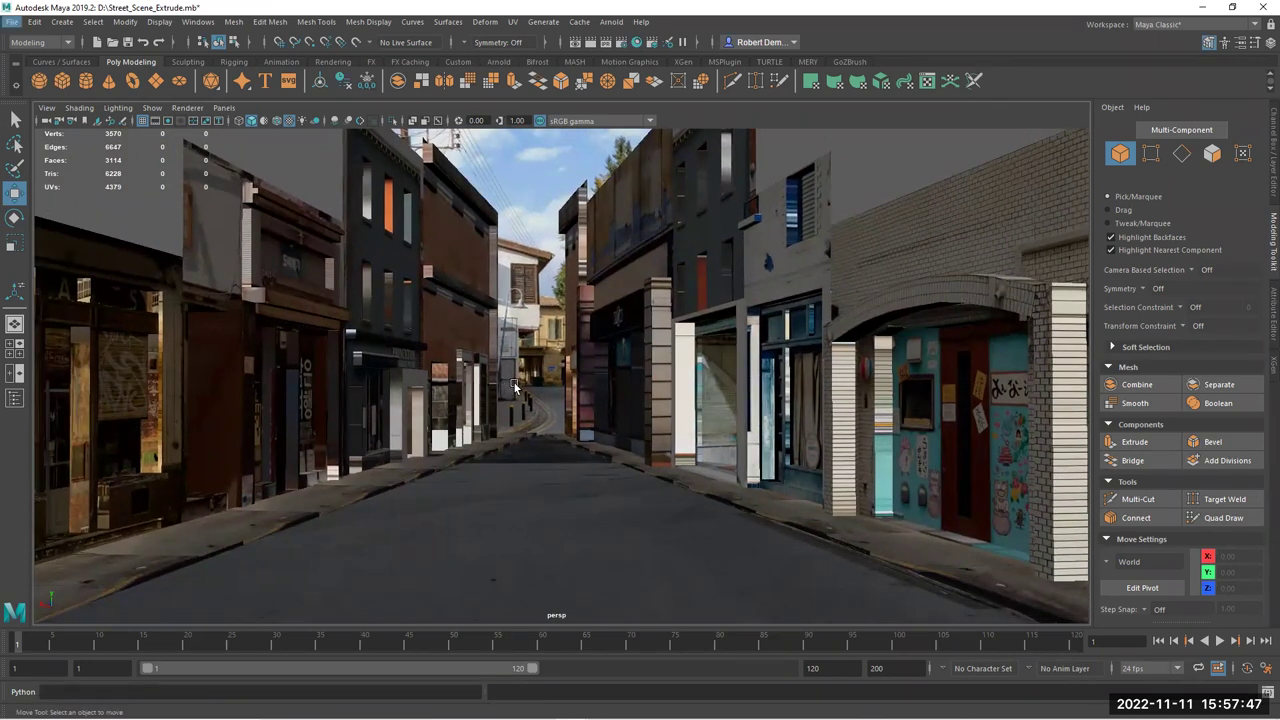
pyautogui.scroll(5, 484, 383)
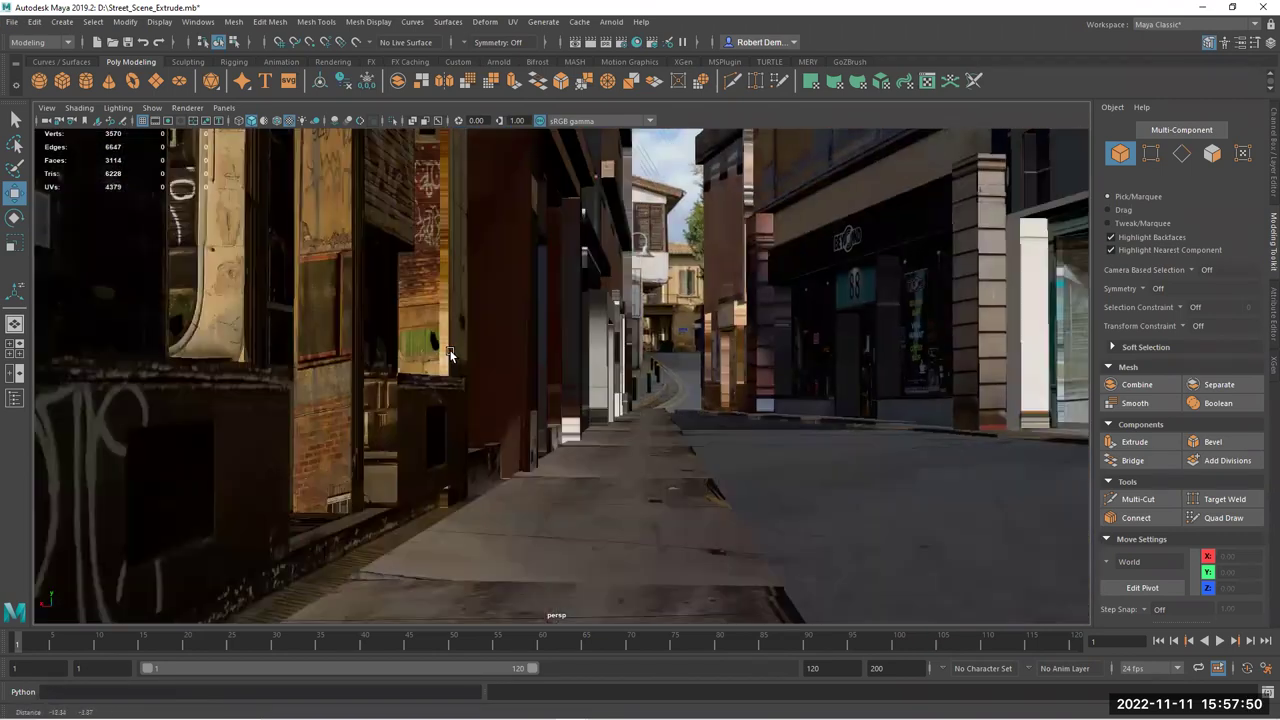
pyautogui.keyDown('alt'); pyautogui.moveTo(450, 352); pyautogui.dragTo(429, 363, button='middle'); pyautogui.keyUp('alt')
pyautogui.keyDown('alt'); pyautogui.moveTo(429, 363); pyautogui.dragTo(900, 385, button='right'); pyautogui.keyUp('alt')
pyautogui.keyDown('alt'); pyautogui.moveTo(480, 388); pyautogui.dragTo(529, 382, button='middle'); pyautogui.keyUp('alt')
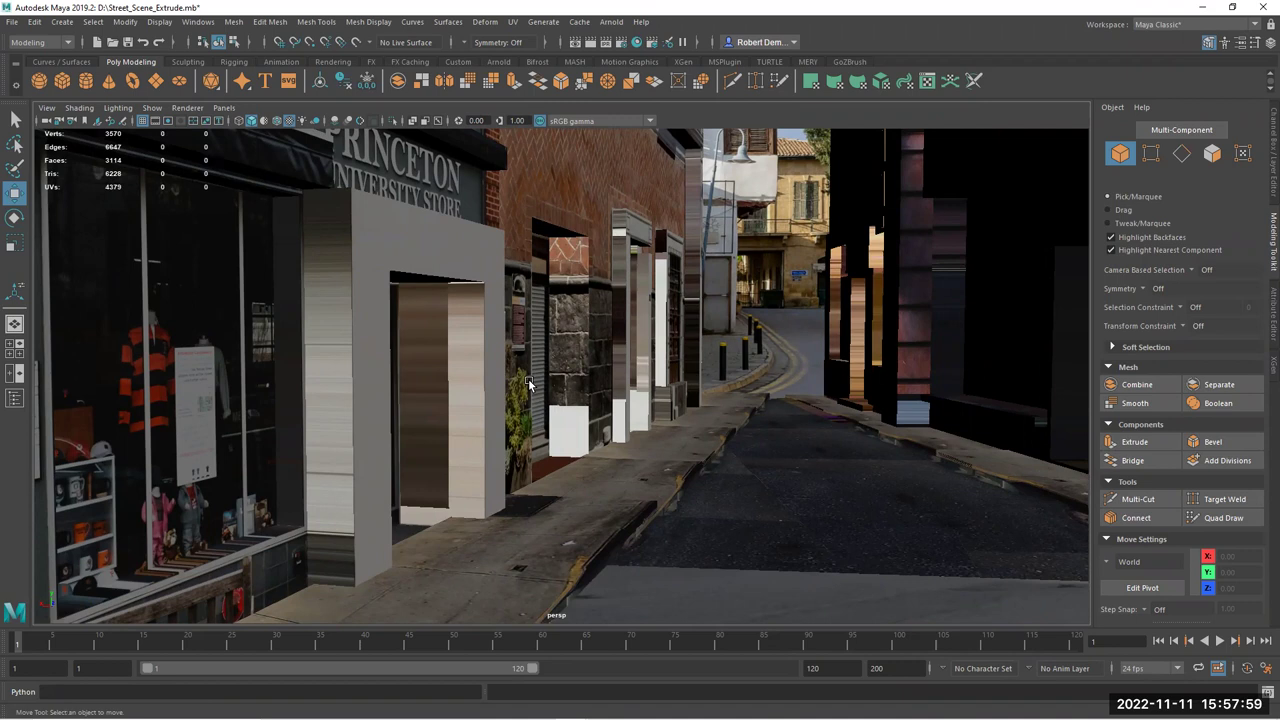
pyautogui.keyDown('alt'); pyautogui.moveTo(511, 336); pyautogui.dragTo(320, 333, button='right'); pyautogui.keyUp('alt')
pyautogui.keyDown('alt'); pyautogui.moveTo(510, 331); pyautogui.dragTo(310, 329, button='right'); pyautogui.keyUp('alt')
pyautogui.keyDown('alt'); pyautogui.moveTo(554, 329); pyautogui.dragTo(536, 333, button='right'); pyautogui.keyUp('alt')
pyautogui.keyDown('alt'); pyautogui.moveTo(536, 333); pyautogui.dragTo(648, 363); pyautogui.keyUp('alt')
pyautogui.keyDown('alt'); pyautogui.moveTo(648, 363); pyautogui.dragTo(712, 364, button='right'); pyautogui.keyUp('alt')
pyautogui.keyDown('alt'); pyautogui.moveTo(630, 362); pyautogui.dragTo(551, 436, button='middle'); pyautogui.keyUp('alt')
# Review the remaining facades on both sides of the street from close range and from the middle of the road
pyautogui.keyDown('alt'); pyautogui.moveTo(555, 410); pyautogui.dragTo(603, 410, button='right'); pyautogui.keyUp('alt')
pyautogui.keyDown('alt'); pyautogui.moveTo(603, 410); pyautogui.dragTo(634, 396); pyautogui.keyUp('alt')
pyautogui.keyDown('alt'); pyautogui.moveTo(634, 396); pyautogui.dragTo(595, 373, button='right'); pyautogui.keyUp('alt')
pyautogui.keyDown('alt'); pyautogui.moveTo(595, 373); pyautogui.dragTo(715, 375); pyautogui.keyUp('alt')
pyautogui.keyDown('alt'); pyautogui.moveTo(655, 368); pyautogui.dragTo(286, 298, button='middle'); pyautogui.keyUp('alt')
pyautogui.keyDown('alt'); pyautogui.moveTo(300, 310); pyautogui.dragTo(220, 305); pyautogui.keyUp('alt')
pyautogui.keyDown('alt'); pyautogui.moveTo(225, 308); pyautogui.dragTo(300, 312, button='right'); pyautogui.keyUp('alt')
pyautogui.keyDown('alt'); pyautogui.moveTo(298, 313); pyautogui.dragTo(456, 411); pyautogui.keyUp('alt')
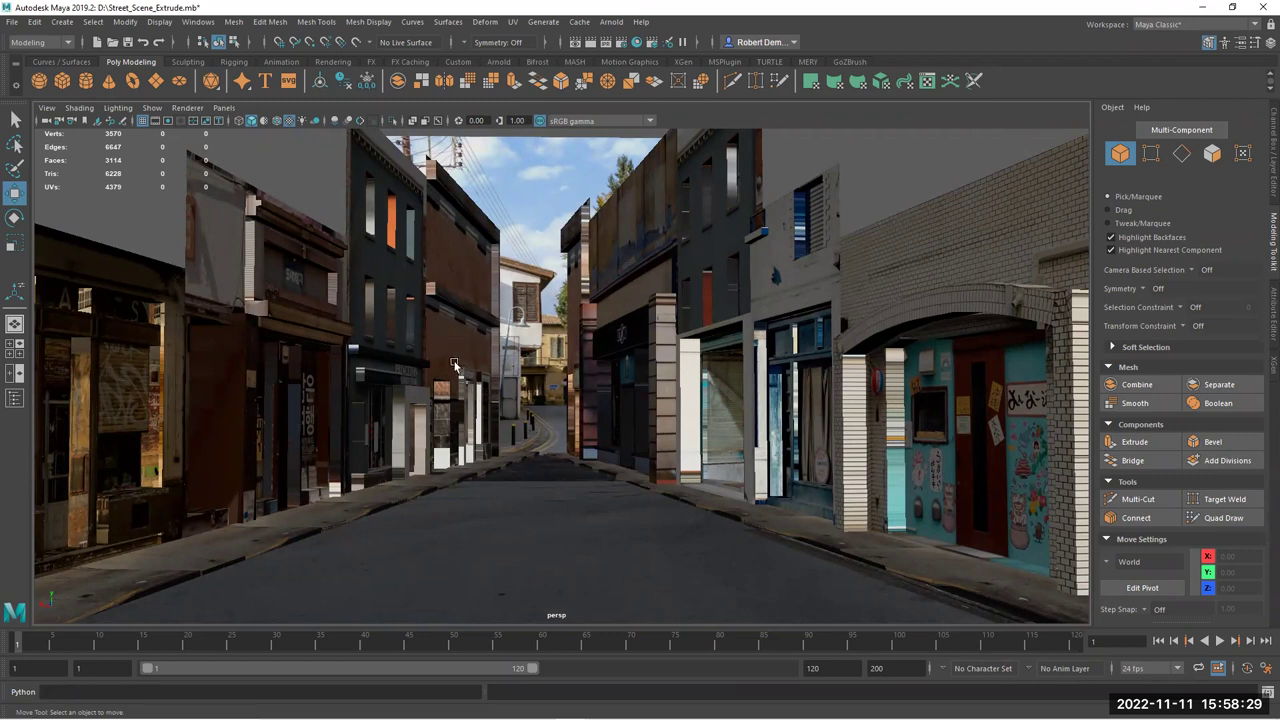
pyautogui.keyDown('alt'); pyautogui.moveTo(480, 395); pyautogui.dragTo(894, 409); pyautogui.keyUp('alt')
pyautogui.keyDown('alt'); pyautogui.moveTo(894, 409); pyautogui.dragTo(646, 403, button='right'); pyautogui.keyUp('alt')
pyautogui.keyDown('alt'); pyautogui.moveTo(646, 403); pyautogui.dragTo(460, 438); pyautogui.keyUp('alt')
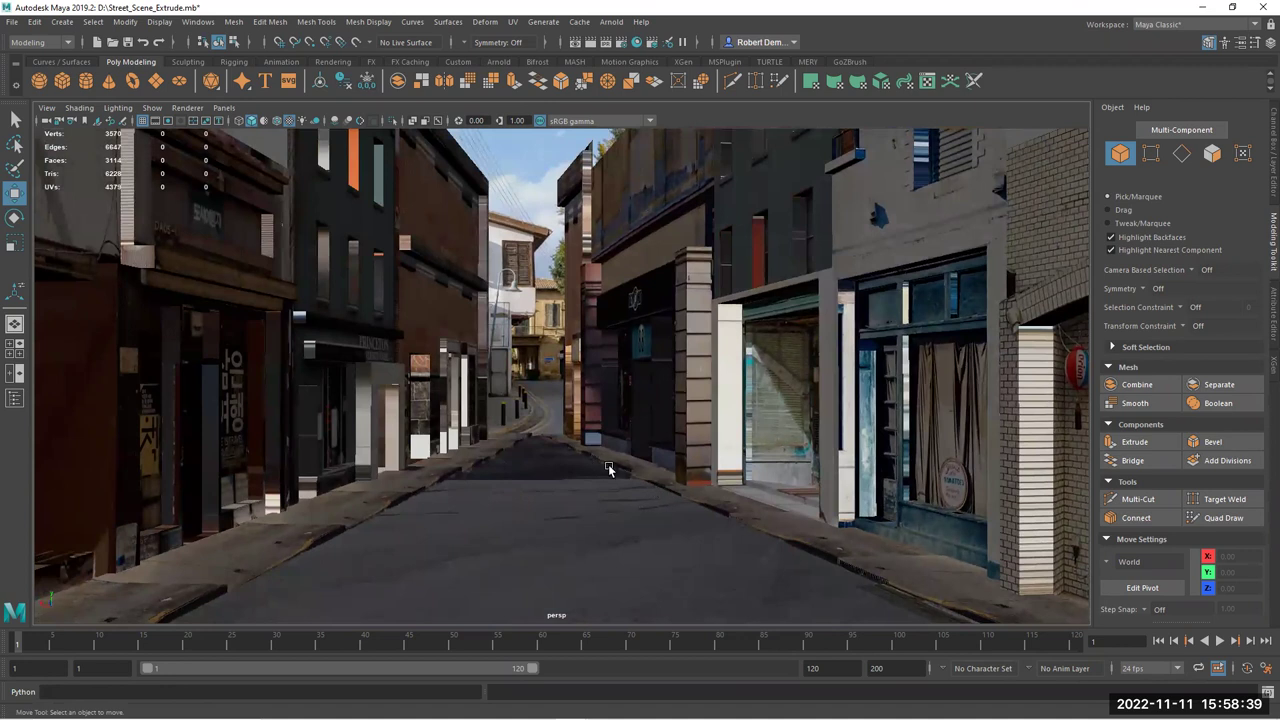
pyautogui.keyDown('alt'); pyautogui.moveTo(632, 393); pyautogui.dragTo(515, 393); pyautogui.keyUp('alt')
pyautogui.keyDown('alt'); pyautogui.moveTo(582, 418); pyautogui.dragTo(700, 380); pyautogui.keyUp('alt')
# Select the PAÑALES shopfront standing apart from the street and bring its front into view
pyautogui.scroll(-5, 720, 350)
pyautogui.keyDown('alt'); pyautogui.moveTo(850, 315); pyautogui.dragTo(531, 266, button='middle'); pyautogui.keyUp('alt')
pyautogui.click(533, 268)
pyautogui.keyDown('alt'); pyautogui.moveTo(425, 333); pyautogui.dragTo(654, 354, button='right'); pyautogui.keyUp('alt')
pyautogui.keyDown('alt'); pyautogui.moveTo(523, 369); pyautogui.dragTo(445, 492, button='middle'); pyautogui.keyUp('alt')
pyautogui.keyDown('alt'); pyautogui.moveTo(540, 425); pyautogui.dragTo(317, 283); pyautogui.keyUp('alt')
pyautogui.moveTo(491, 246); pyautogui.dragTo(531, 232, button='right')
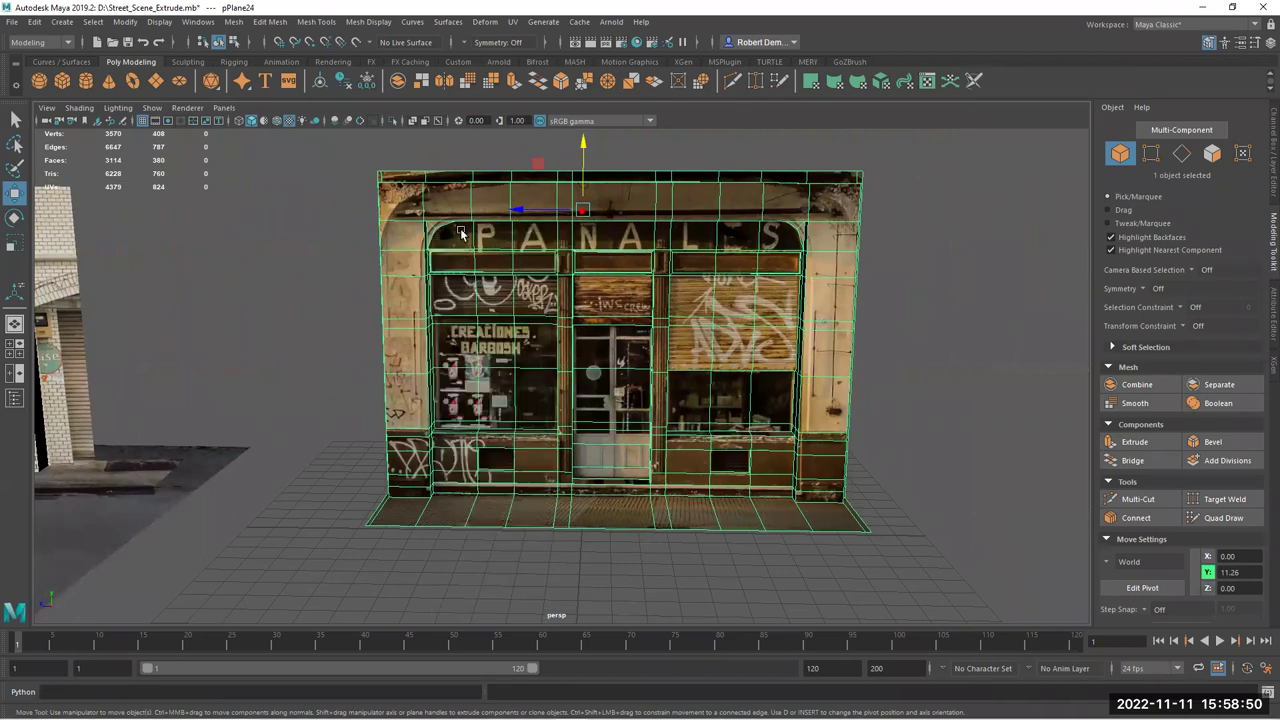
# Export the selected shopfront to the Desktop as an FBX file named Building_01
pyautogui.click(11, 21)
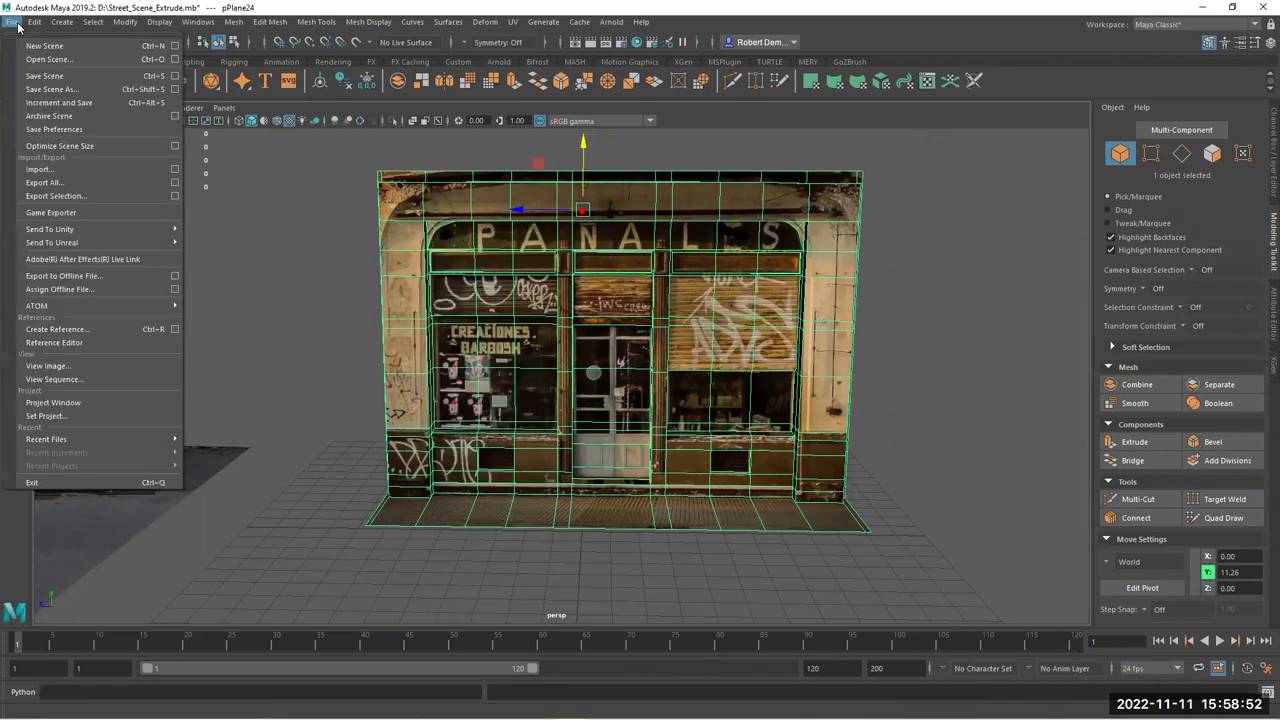
pyautogui.click(77, 197)
pyautogui.click(214, 211)
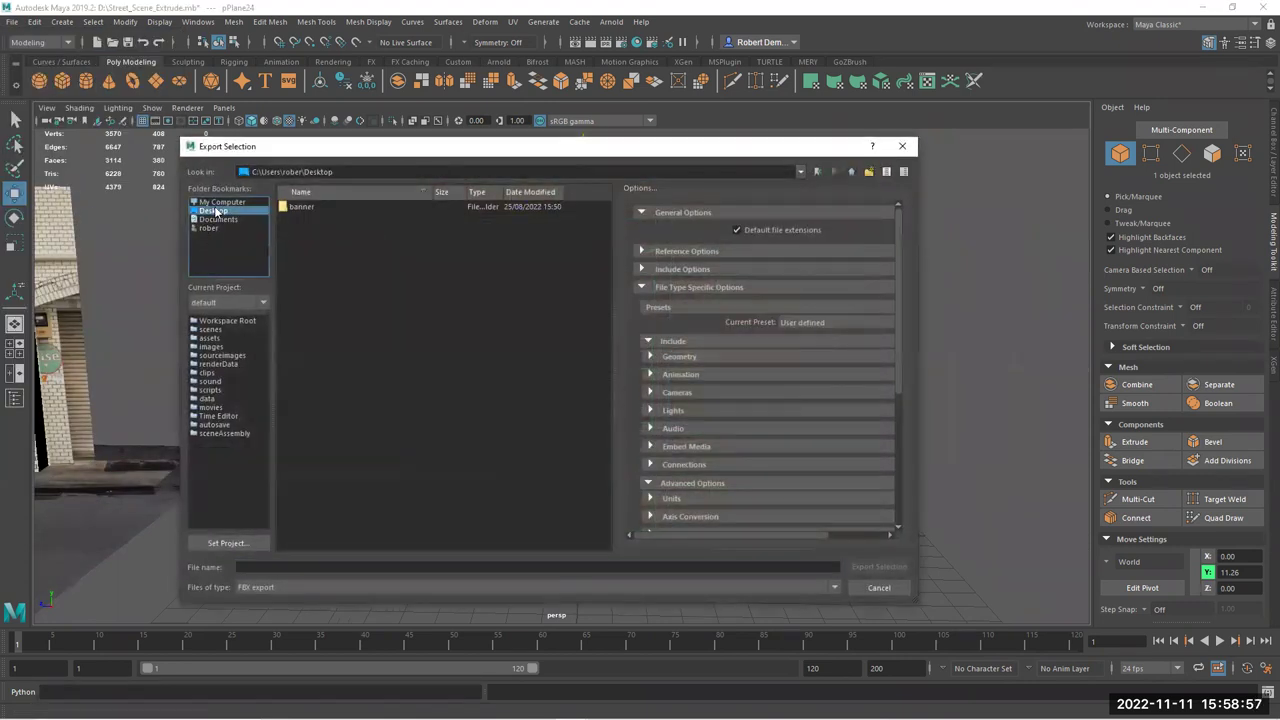
pyautogui.click(286, 567)
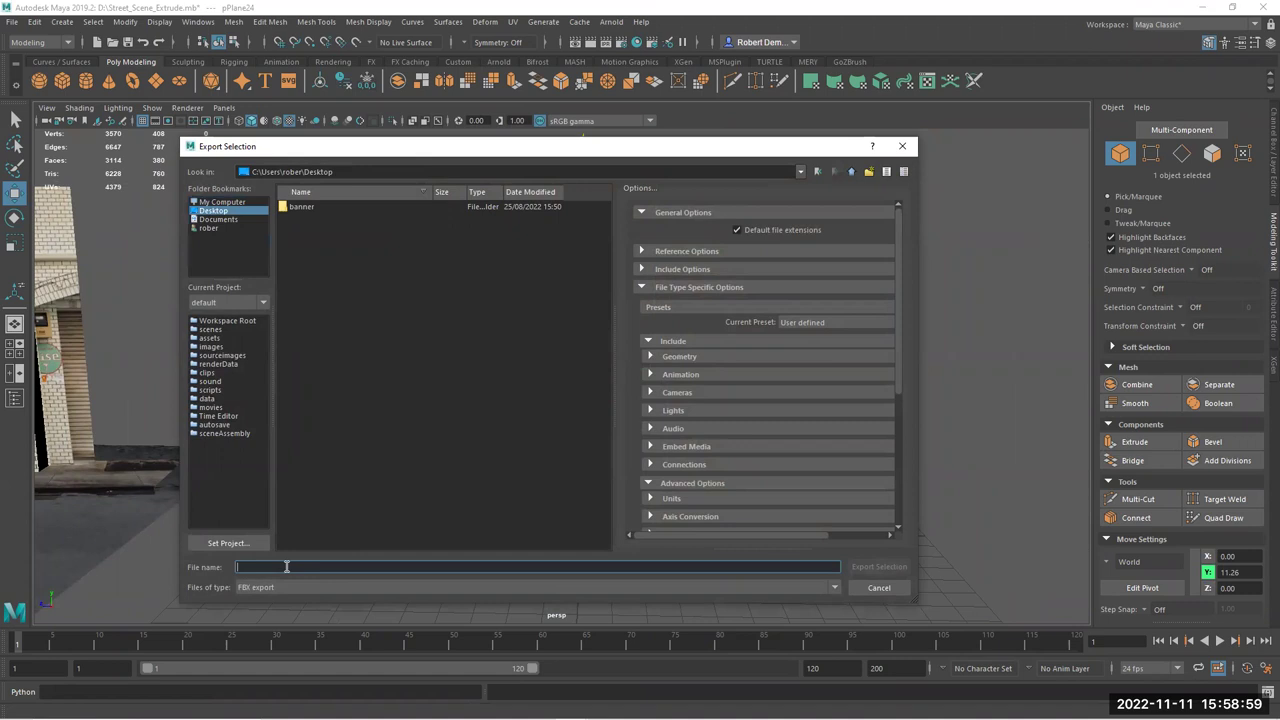
pyautogui.write('Buil')
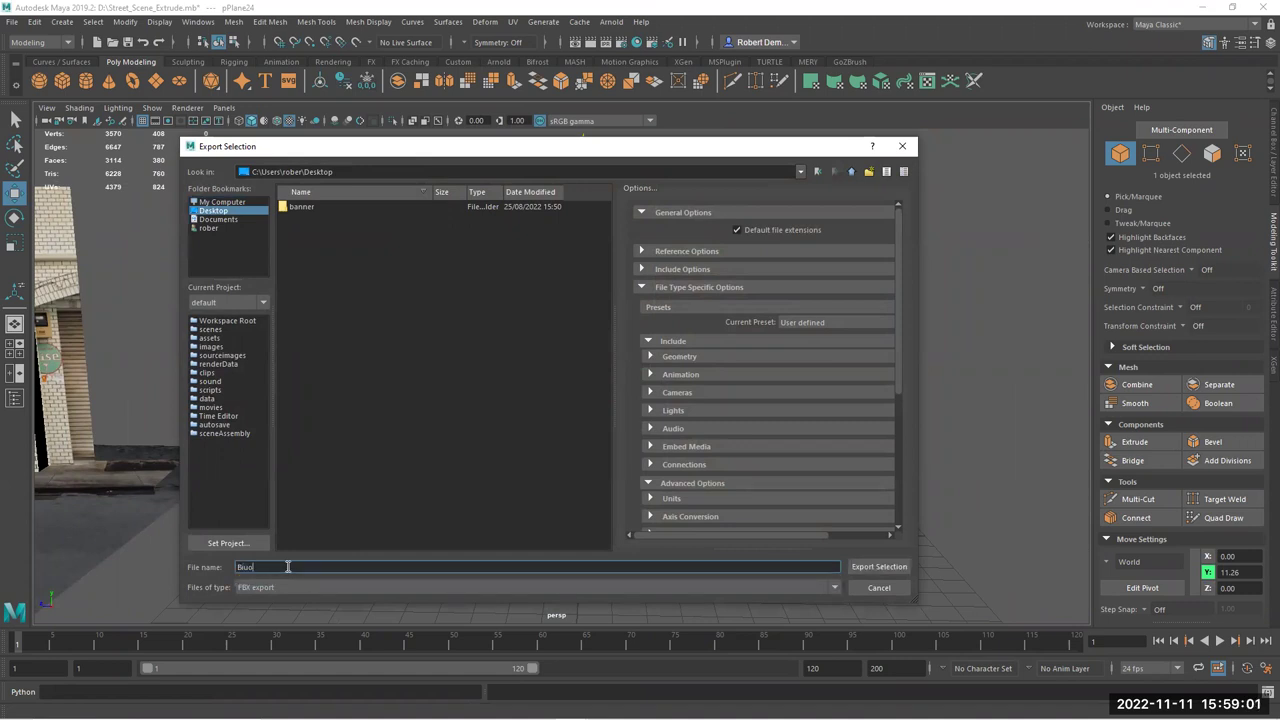
pyautogui.write('u')
pyautogui.click(872, 567)
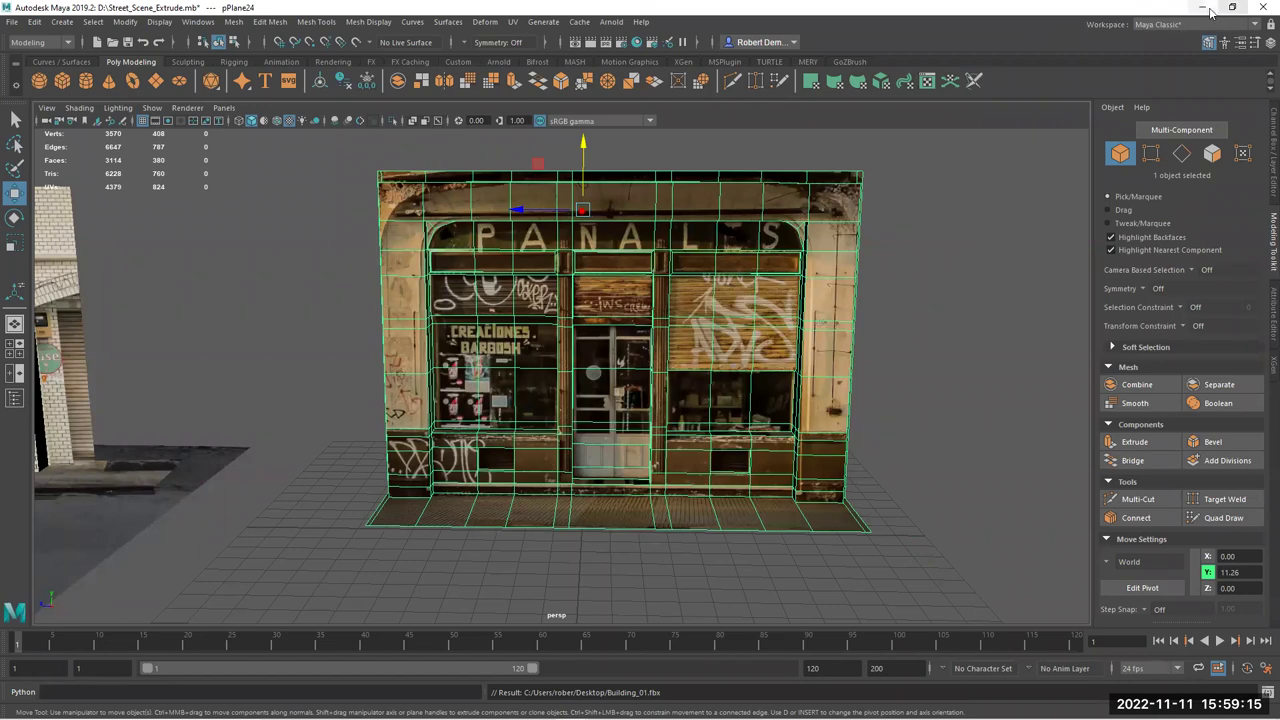
# Switch to Blender with the Street_Extrude_light.blend scene
pyautogui.scroll(-4, 345, 306)
pyautogui.keyDown('alt'); pyautogui.moveTo(300, 318); pyautogui.dragTo(354, 309); pyautogui.keyUp('alt')
pyautogui.scroll(2, 336, 317)
pyautogui.keyDown('alt'); pyautogui.moveTo(336, 317); pyautogui.dragTo(300, 341, button='middle'); pyautogui.keyUp('alt')
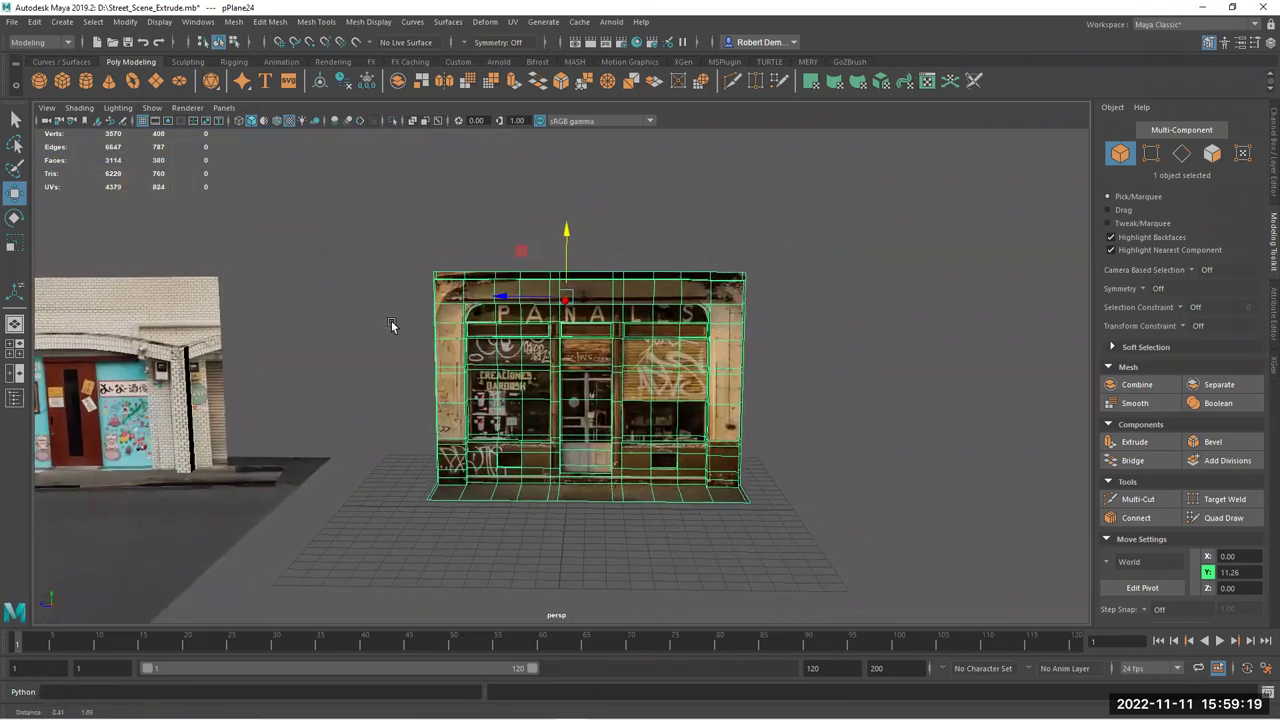
pyautogui.scroll(3, 391, 326)
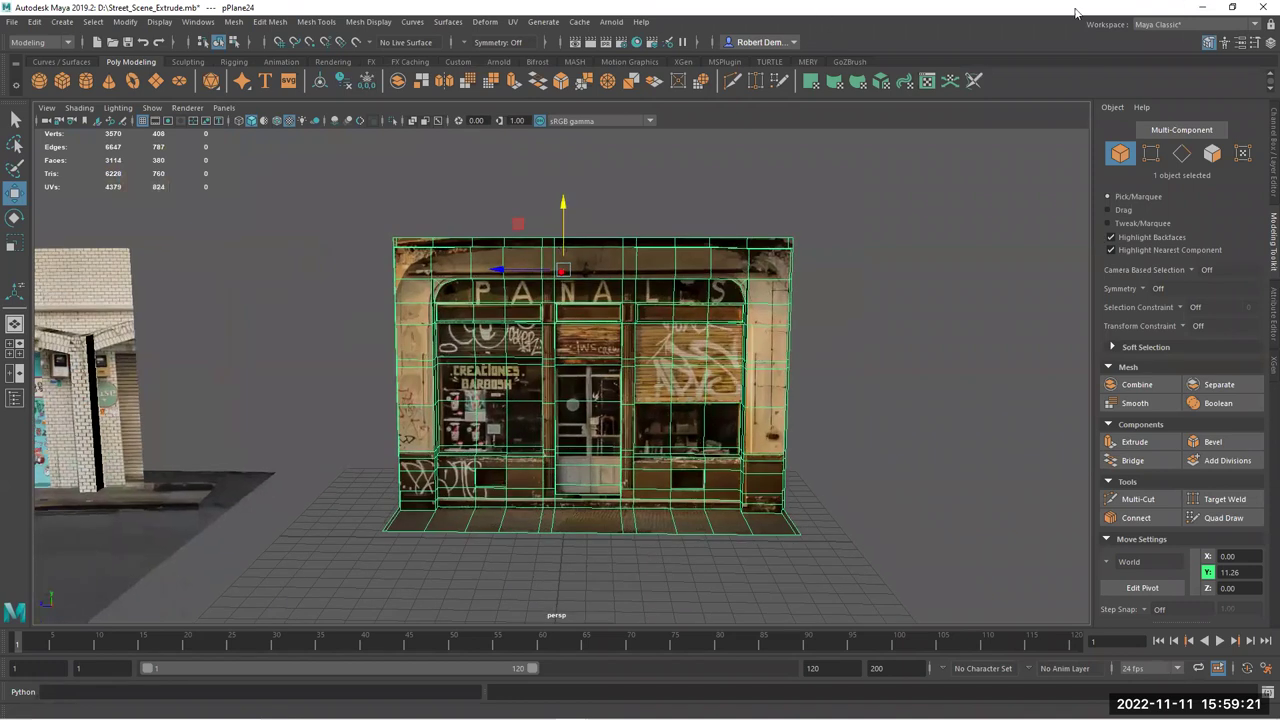
pyautogui.click(1263, 8)
pyautogui.click(643, 370)
pyautogui.moveTo(571, 707)
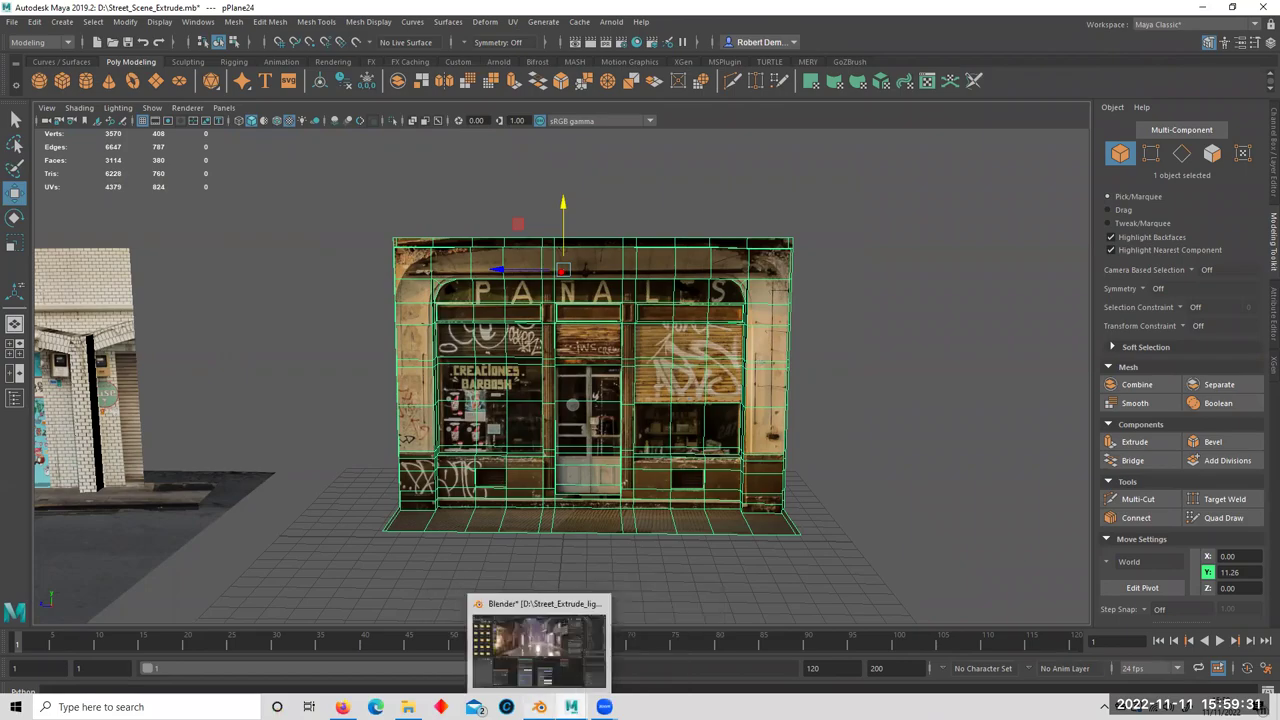
pyautogui.click(539, 650)
# Examine the lit, foggy street scene from several angles and distances, including the facades on both sides
pyautogui.moveTo(578, 300); pyautogui.dragTo(546, 293, button='middle')
pyautogui.scroll(-4, 546, 292)
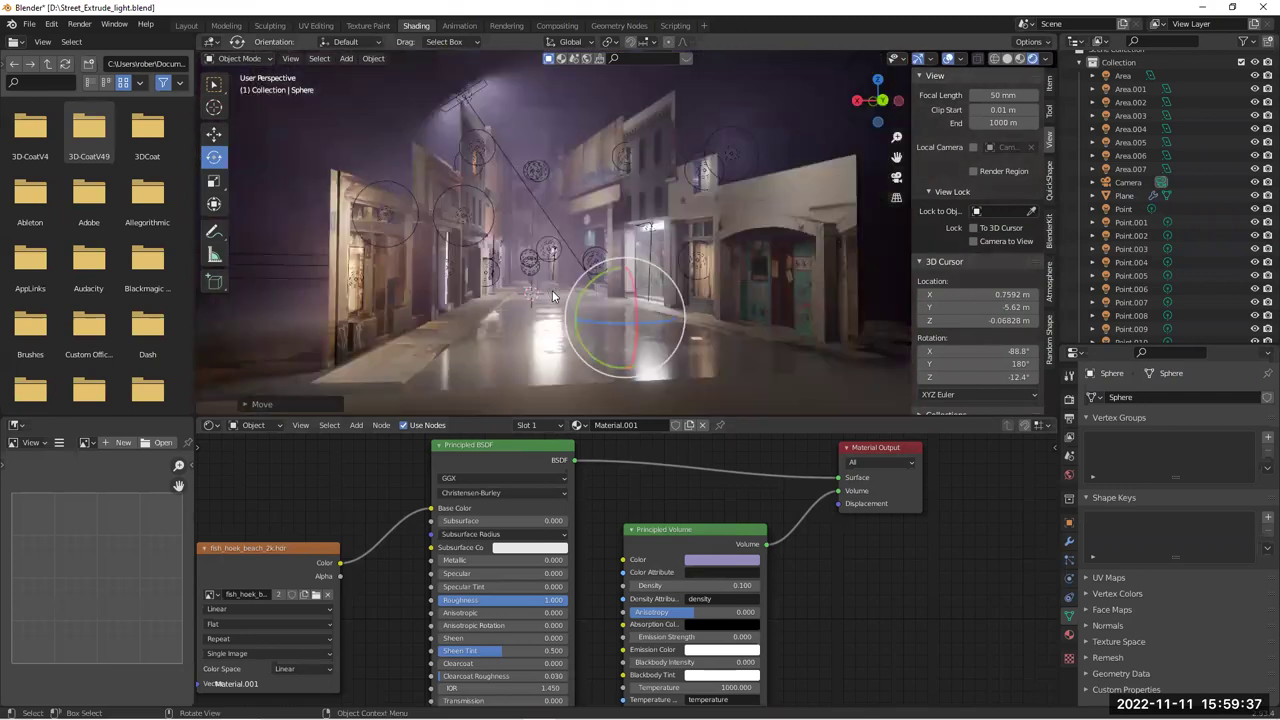
pyautogui.keyDown('shift'); pyautogui.moveTo(530, 238); pyautogui.dragTo(564, 217, button='middle'); pyautogui.keyUp('shift')
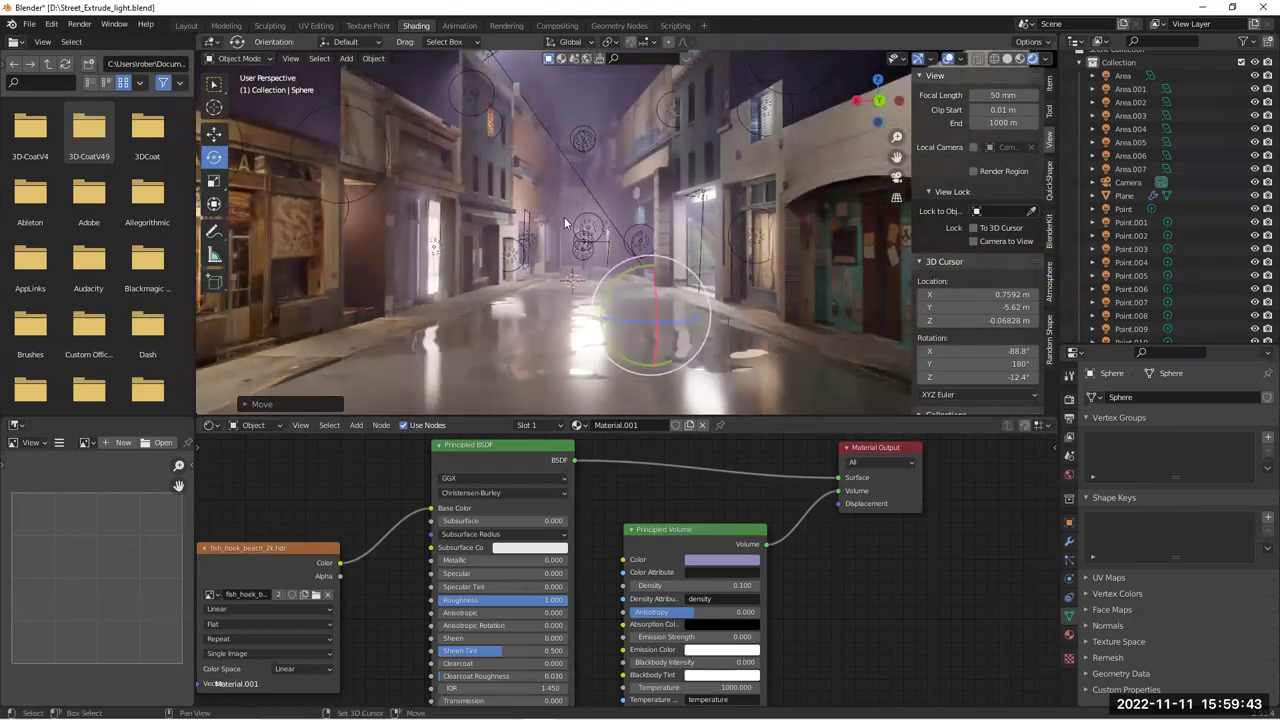
pyautogui.scroll(8, 540, 222)
pyautogui.scroll(2, 548, 266)
pyautogui.scroll(-15, 557, 268)
pyautogui.scroll(7, 561, 270)
pyautogui.moveTo(561, 264); pyautogui.dragTo(589, 222, button='middle')
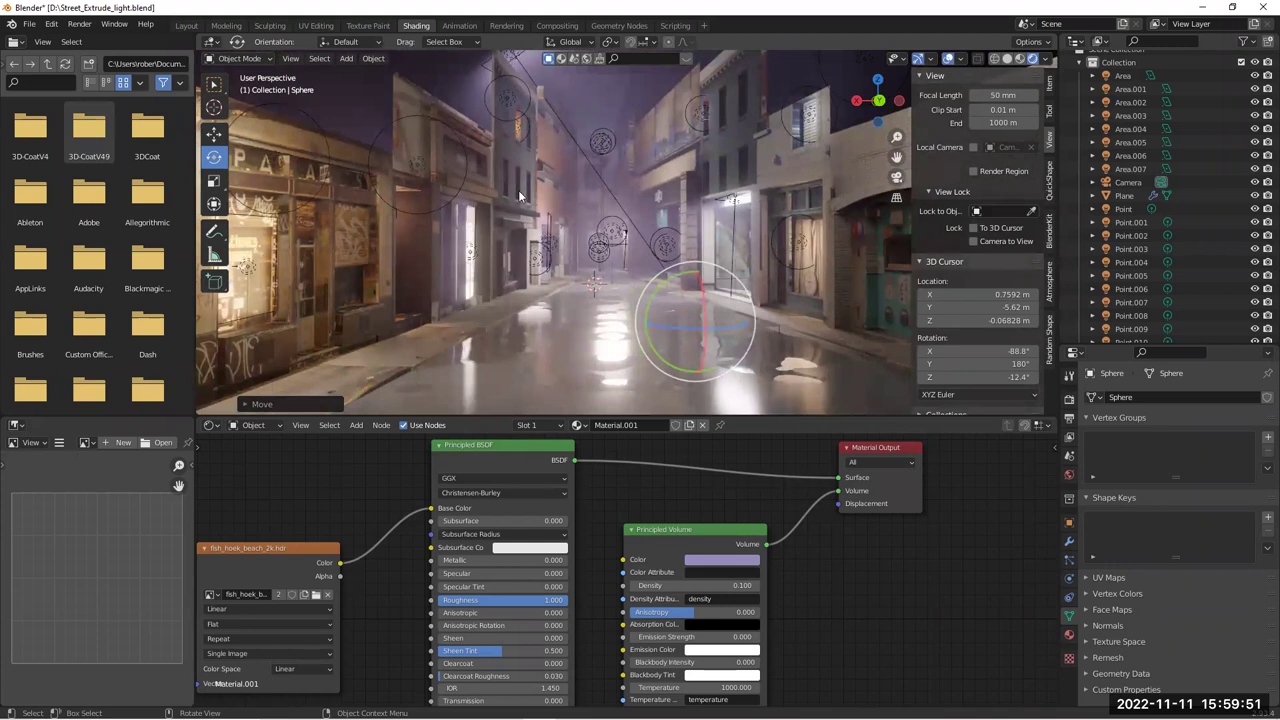
pyautogui.moveTo(590, 327); pyautogui.dragTo(548, 266, button='middle')
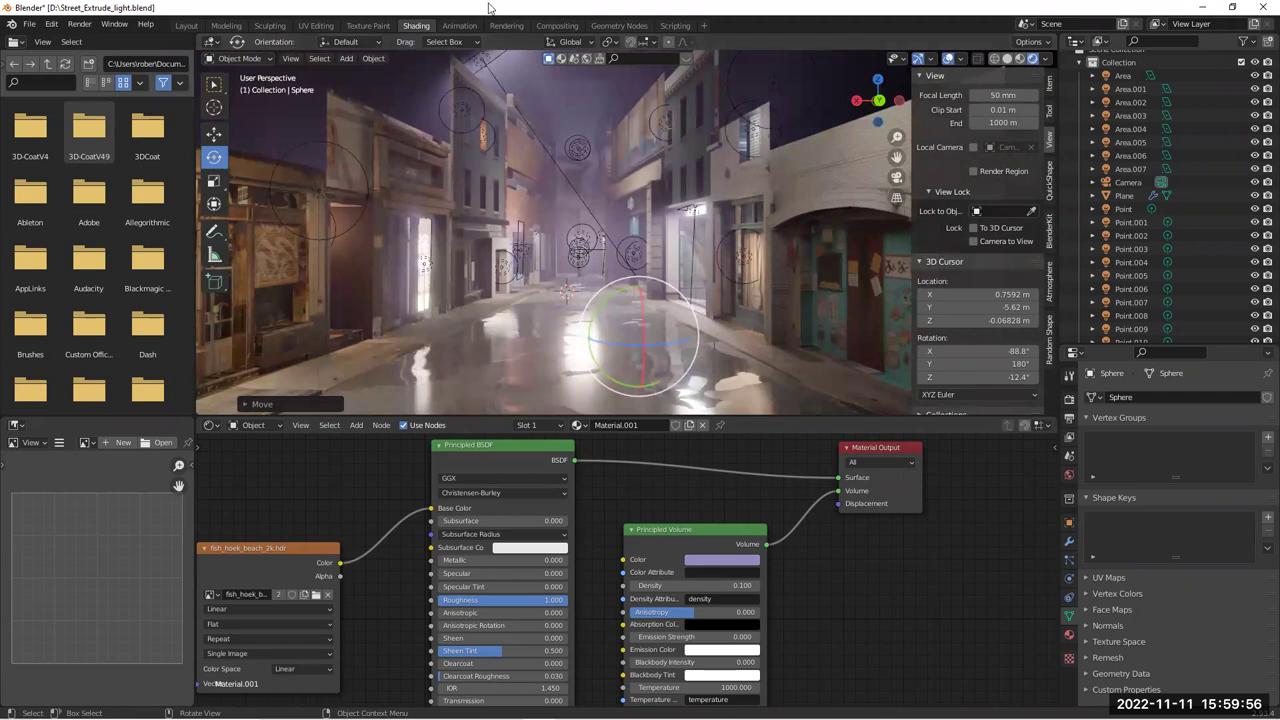
# Start a new General file and delete the default cube
pyautogui.click(29, 23)
pyautogui.moveTo(42, 40)
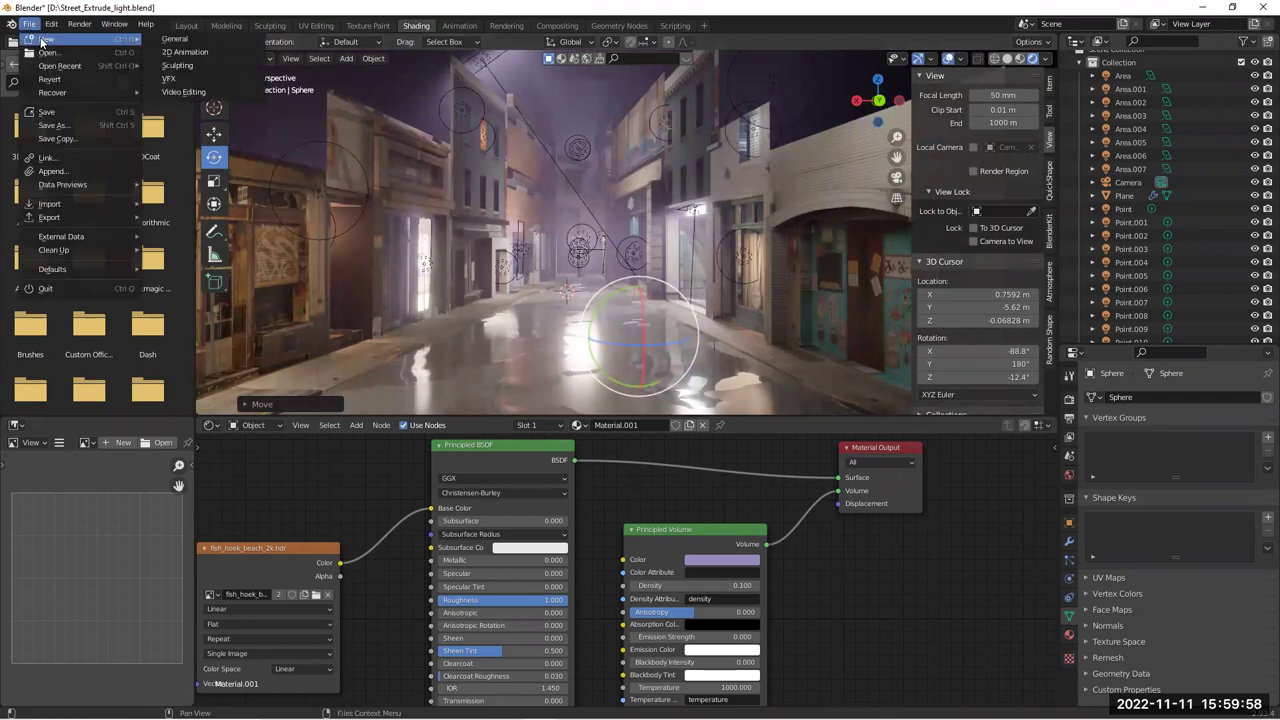
pyautogui.click(175, 39)
pyautogui.click(665, 392)
pyautogui.click(665, 392)
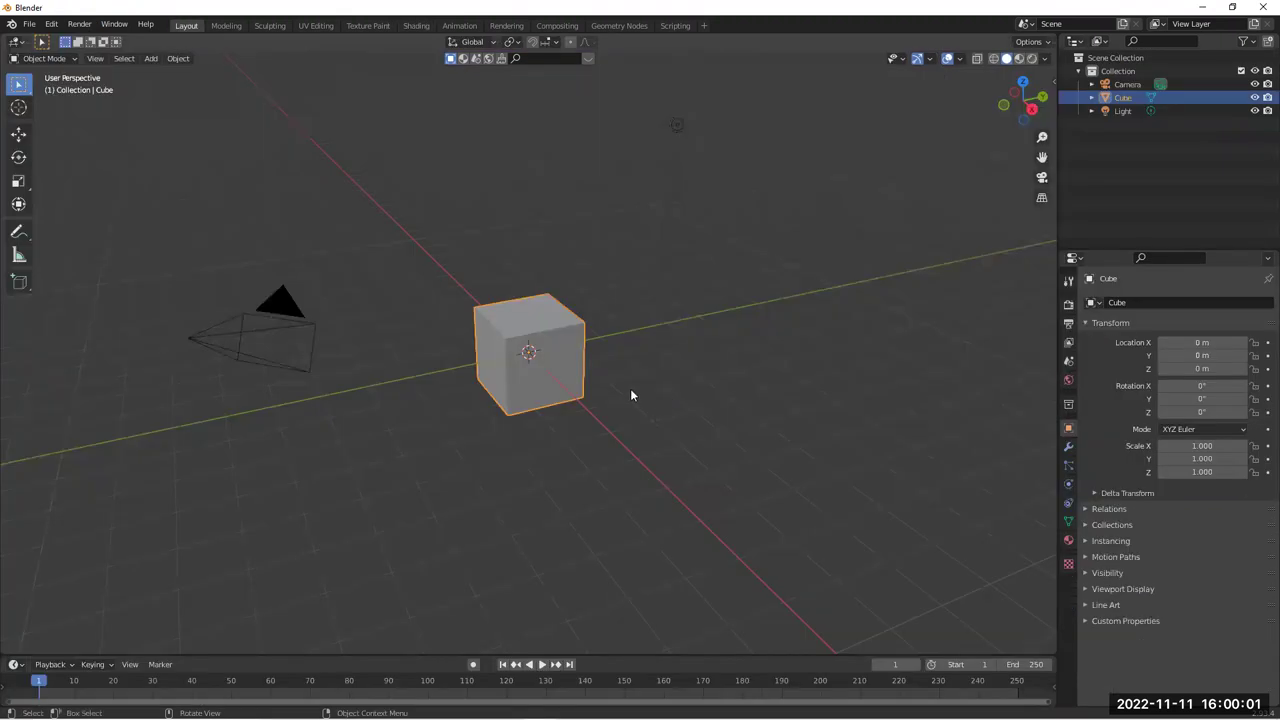
pyautogui.click(600, 346)
pyautogui.click(562, 343)
pyautogui.press('Delete')
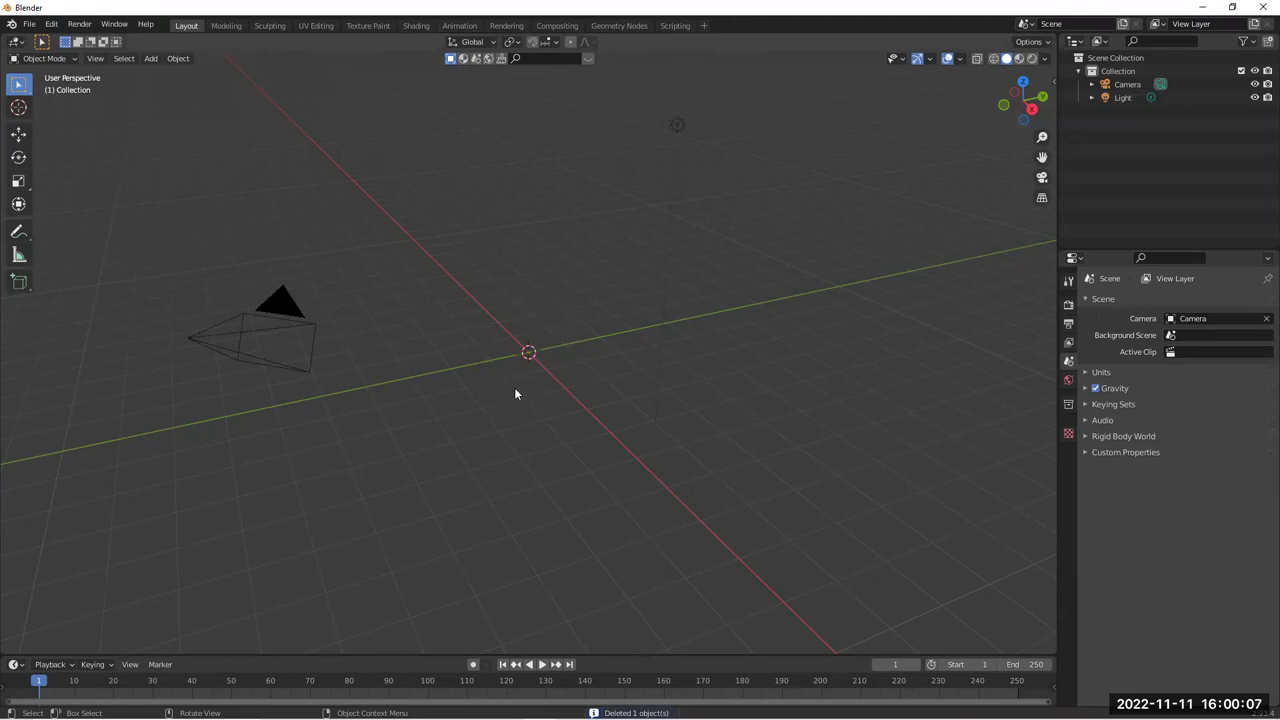
# Import the exported shopfront FBX from the Desktop into the new scene
pyautogui.click(29, 24)
pyautogui.moveTo(93, 200)
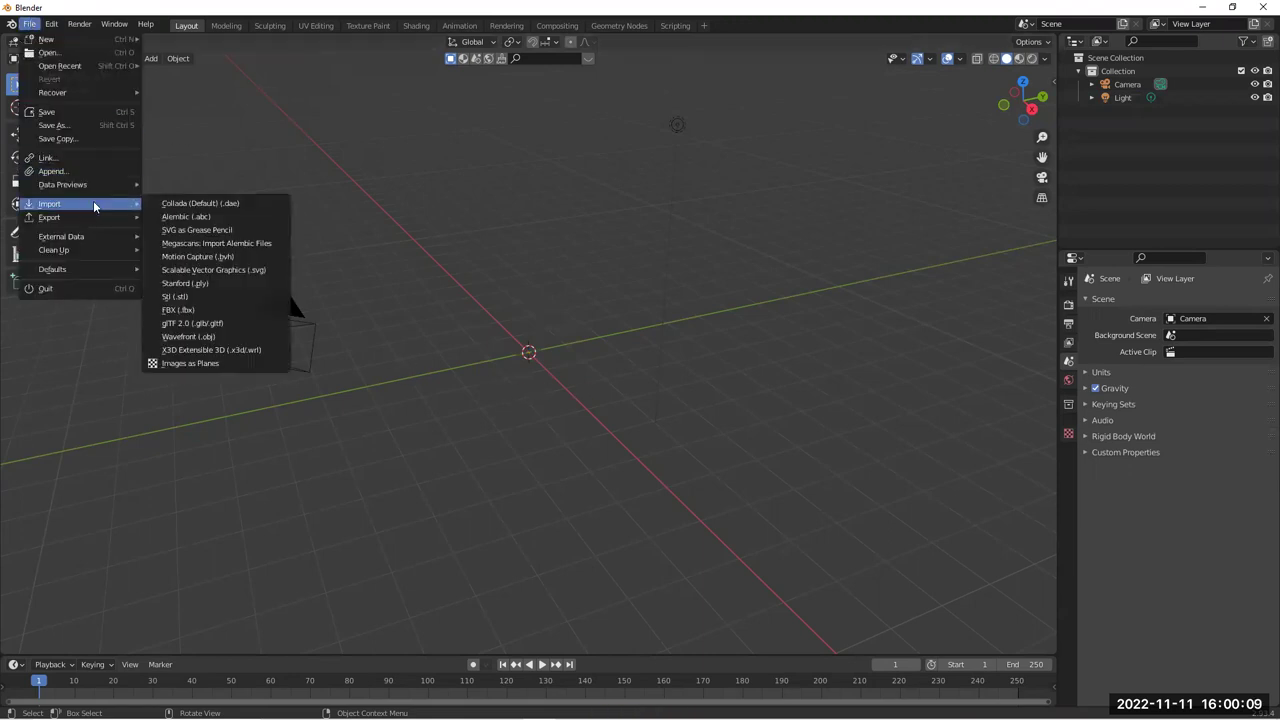
pyautogui.click(205, 308)
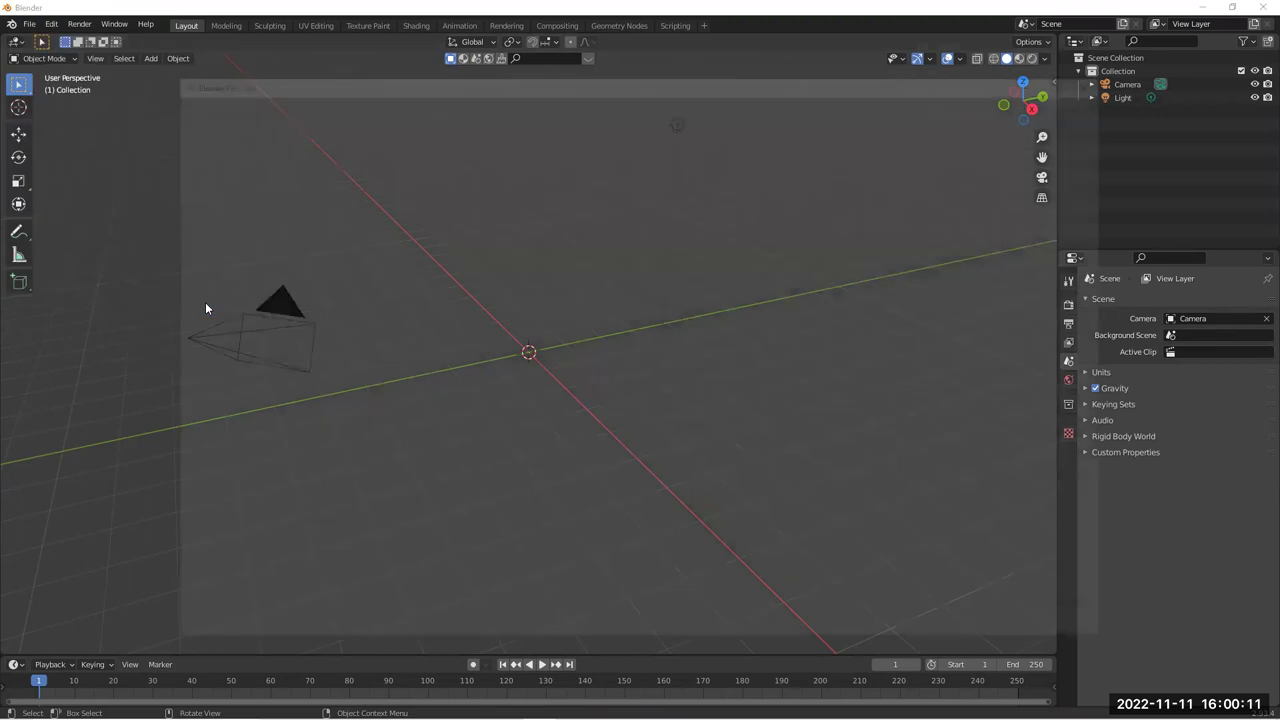
pyautogui.click(200, 198)
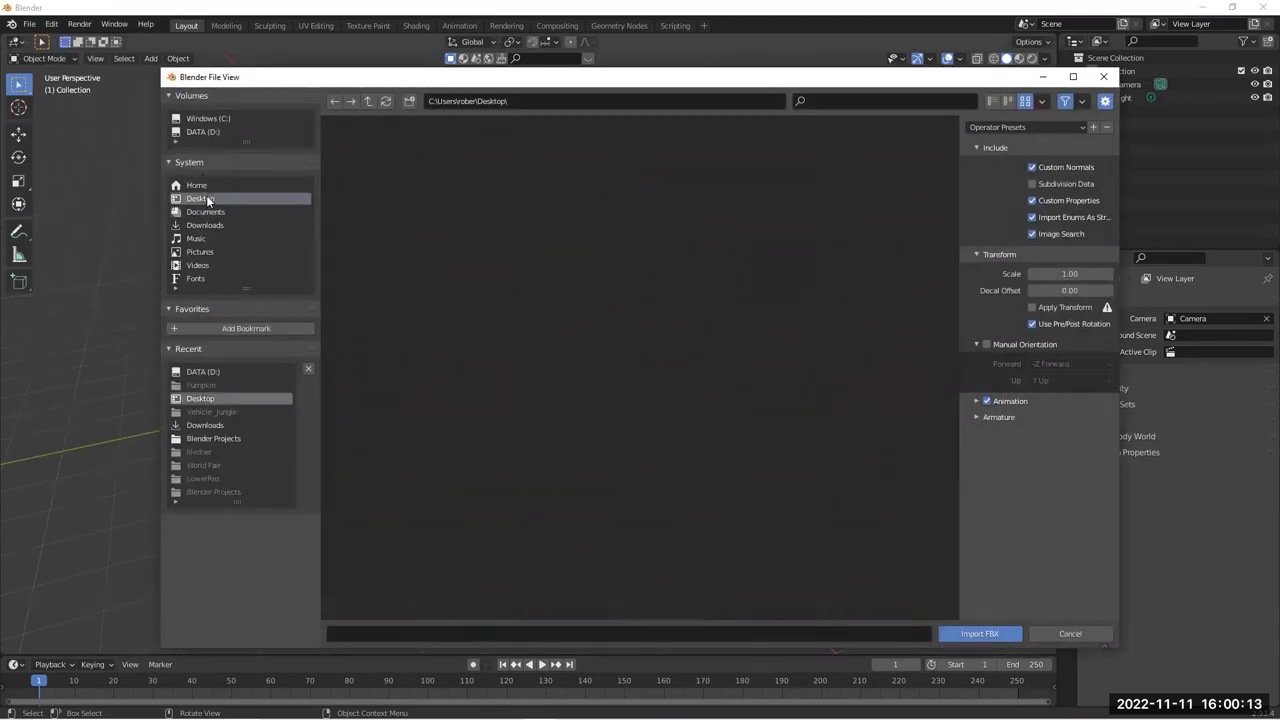
pyautogui.doubleClick(474, 170)
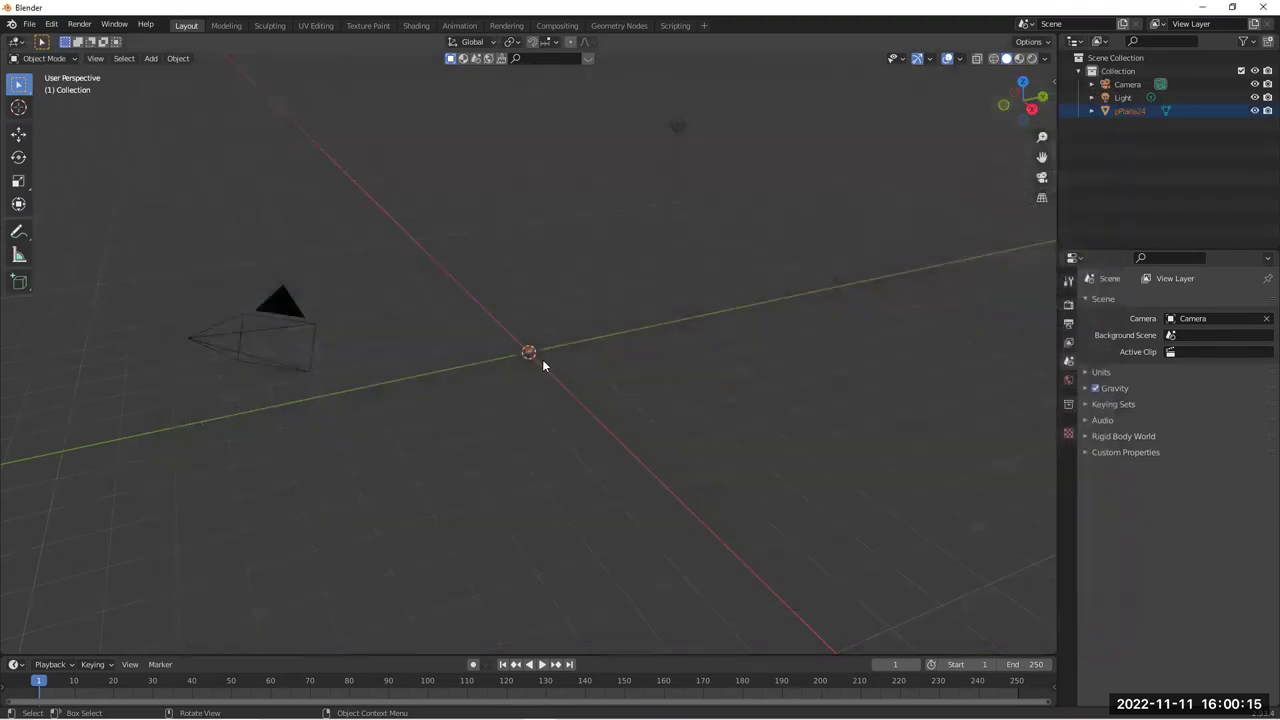
# Scale the imported shopfront up in two passes and show its texture with Material Preview shading
pyautogui.press('s')
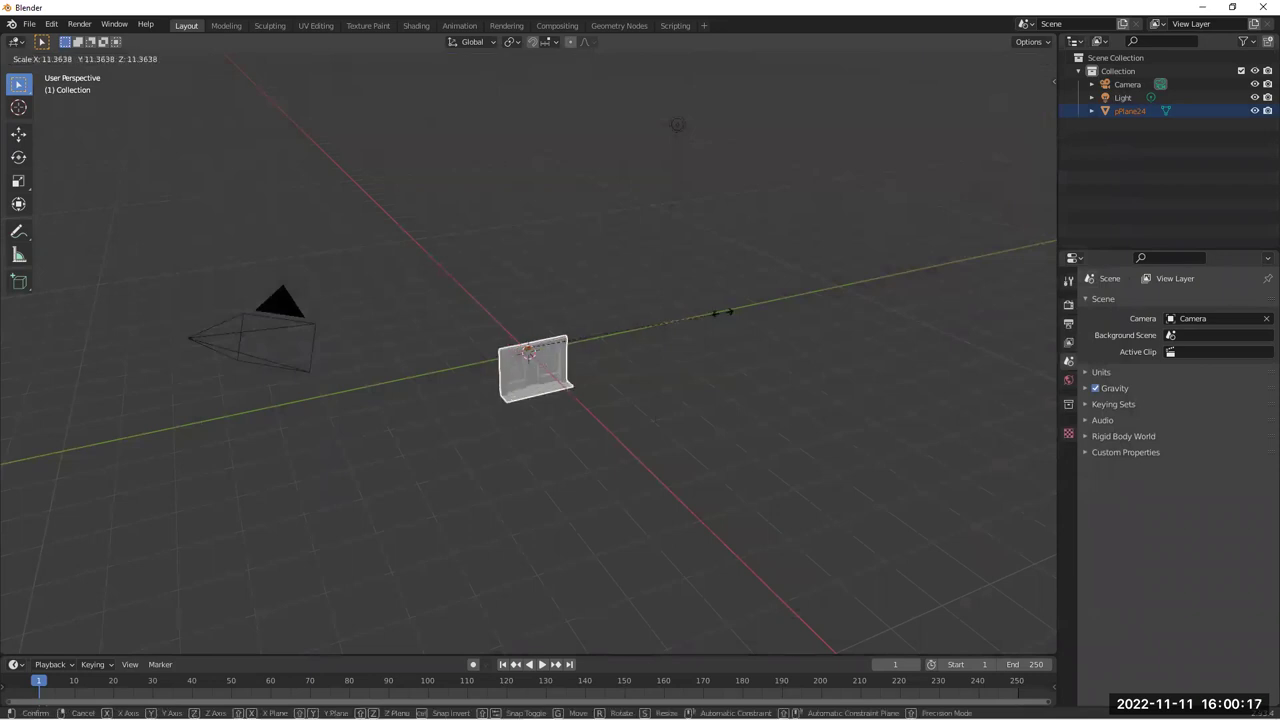
pyautogui.click(887, 295)
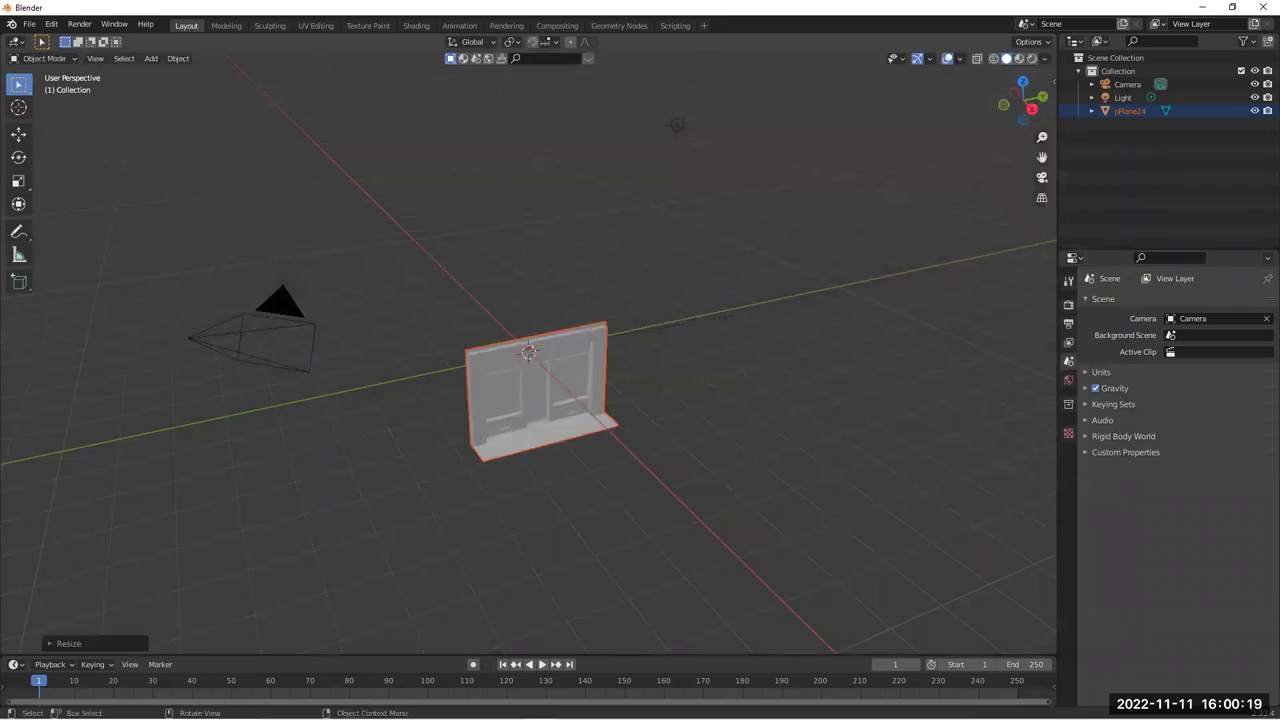
pyautogui.press('s')
pyautogui.click(679, 333)
pyautogui.click(1020, 58)
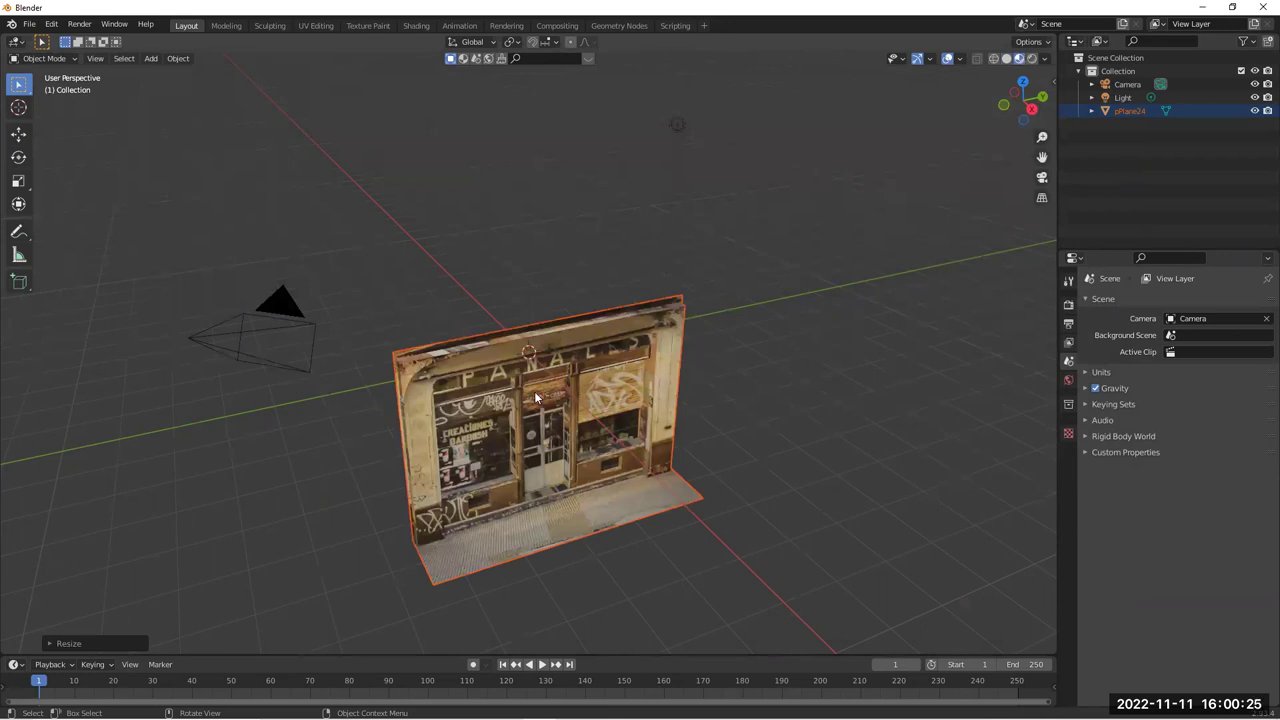
# Raise the shopfront along the Z axis until its base is near ground level
pyautogui.press('g')
pyautogui.press('z')
pyautogui.click(597, 237)
pyautogui.moveTo(597, 237)
pyautogui.mouseDown(button='middle')
pyautogui.moveTo(757, 197)
pyautogui.moveTo(594, 241)
pyautogui.mouseUp(button='middle')
pyautogui.press('g')
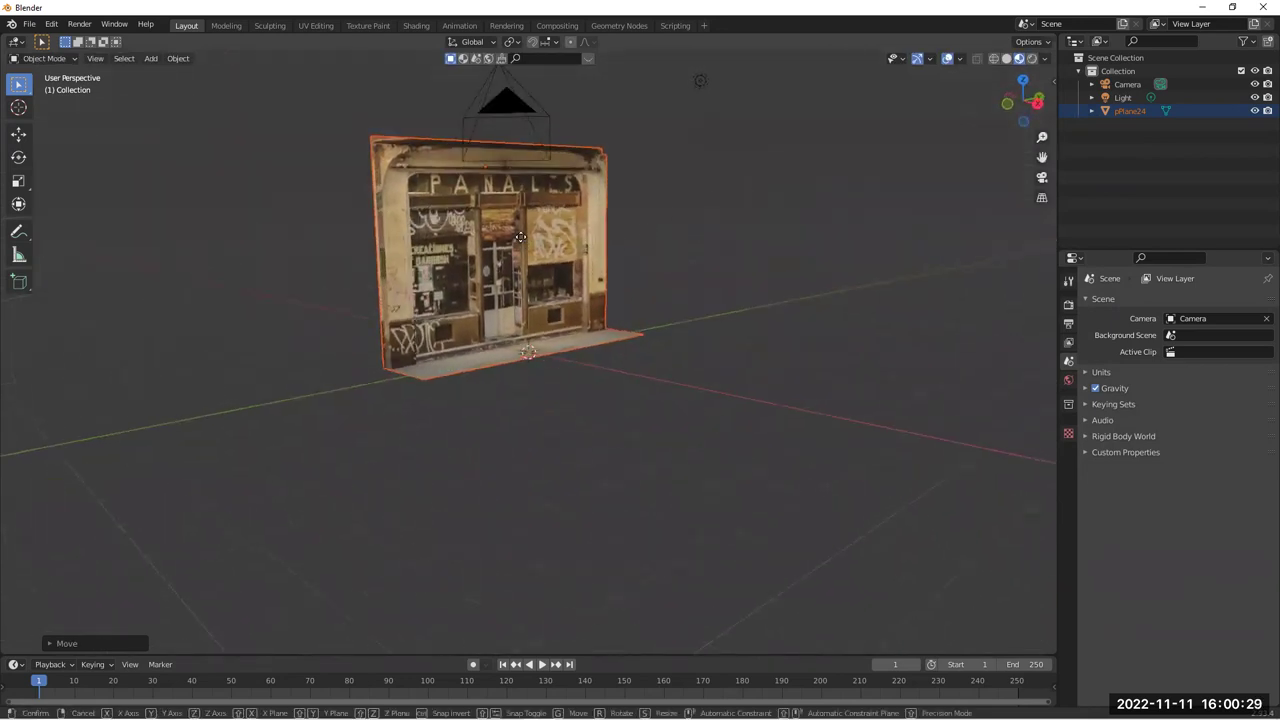
pyautogui.press('z')
pyautogui.moveTo(536, 176); pyautogui.dragTo(655, 238, button='middle')
pyautogui.click(656, 240)
# Fine-tune the shopfront's height along the Z axis from the side, and inspect its textured front from a low angle
pyautogui.moveTo(762, 322); pyautogui.dragTo(811, 314, button='middle')
pyautogui.press('g')
pyautogui.press('z')
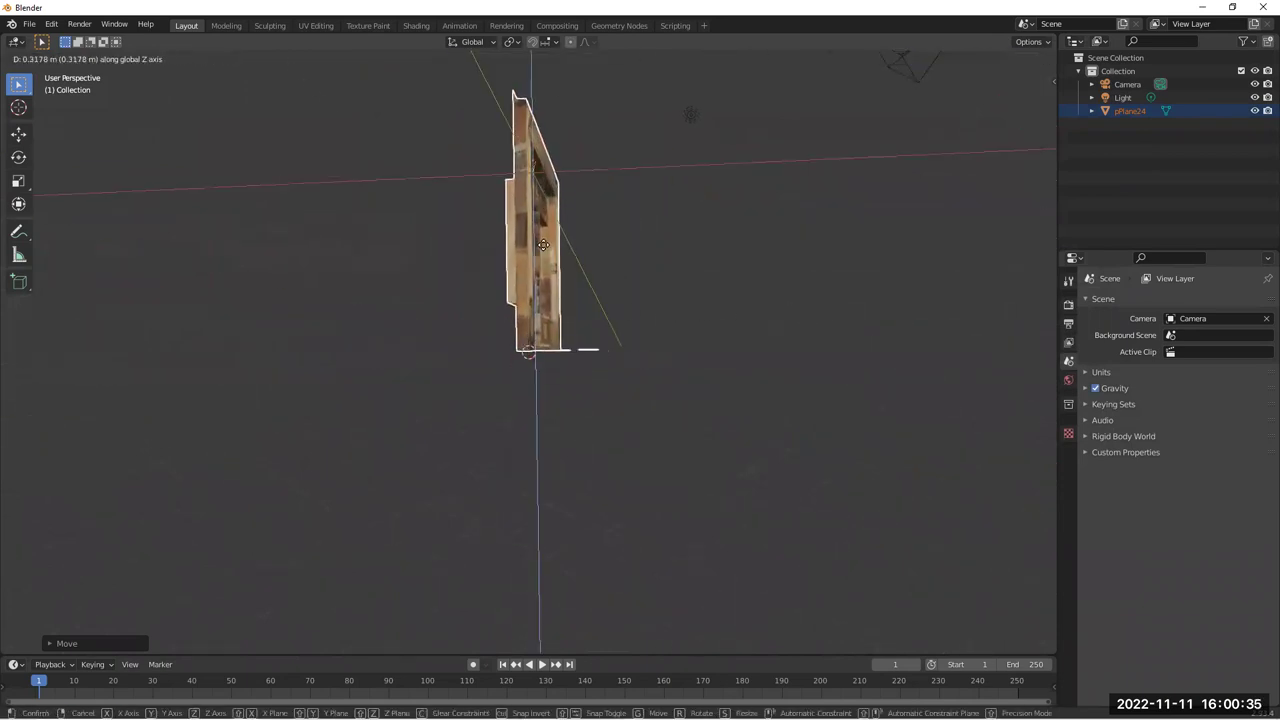
pyautogui.click(581, 279)
pyautogui.moveTo(581, 279); pyautogui.dragTo(486, 330, button='middle')
pyautogui.keyDown('shift'); pyautogui.moveTo(650, 262); pyautogui.dragTo(576, 550, button='middle'); pyautogui.keyUp('shift')
pyautogui.scroll(-1, 646, 474)
pyautogui.keyDown('shift'); pyautogui.moveTo(880, 318); pyautogui.dragTo(816, 275, button='middle'); pyautogui.keyUp('shift')
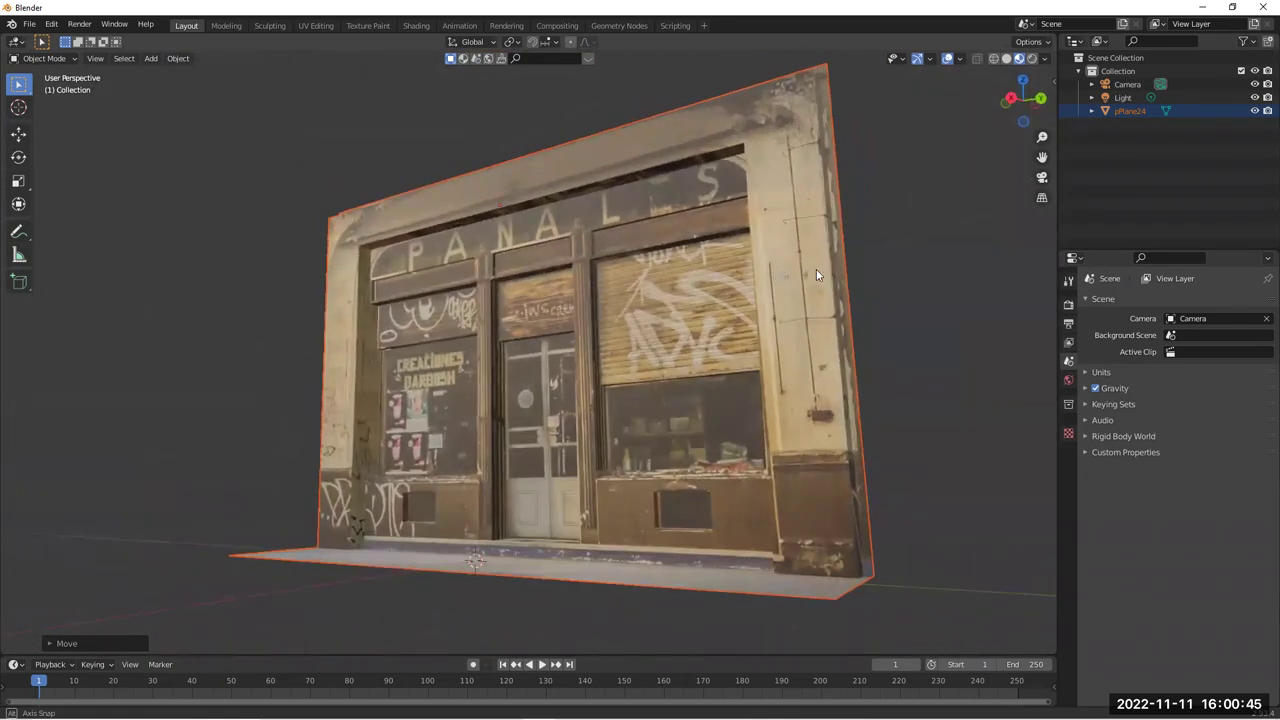
# Select the shopfront and switch to the Shading workspace, framing its front and the Building_16 material nodes
pyautogui.moveTo(904, 287); pyautogui.dragTo(914, 291, button='middle')
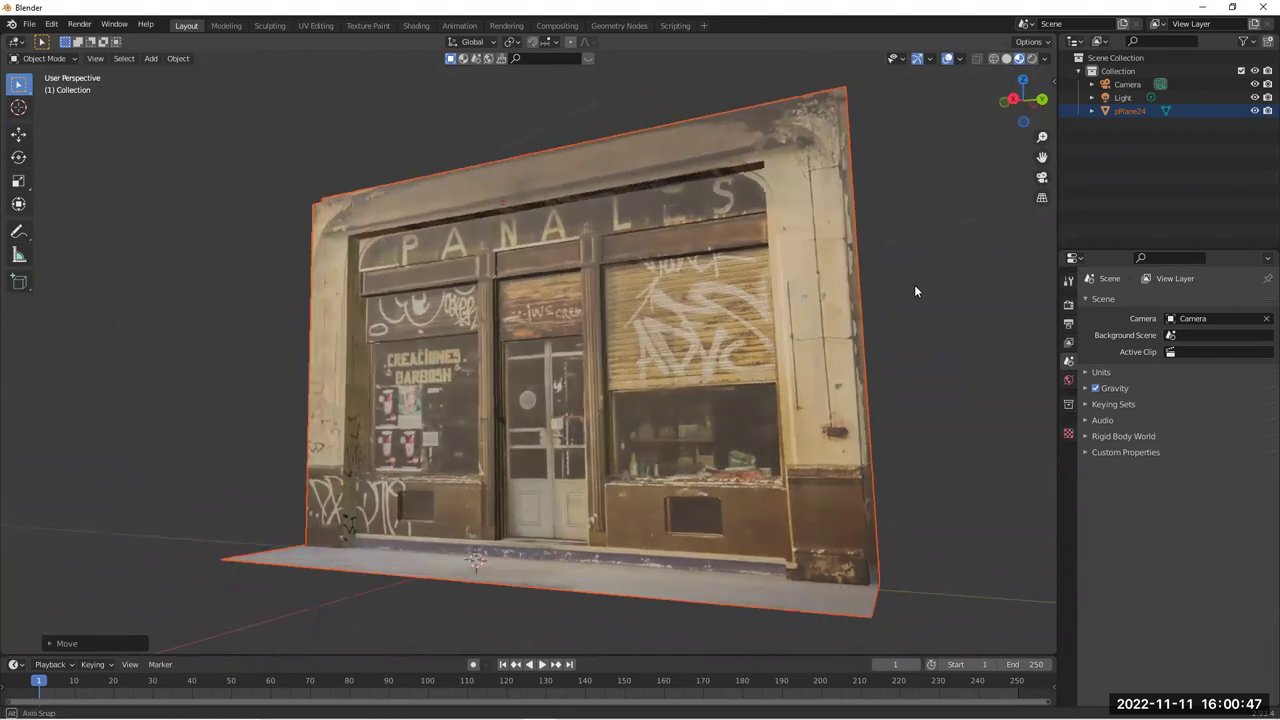
pyautogui.moveTo(749, 279); pyautogui.dragTo(860, 263, button='middle')
pyautogui.click(705, 270)
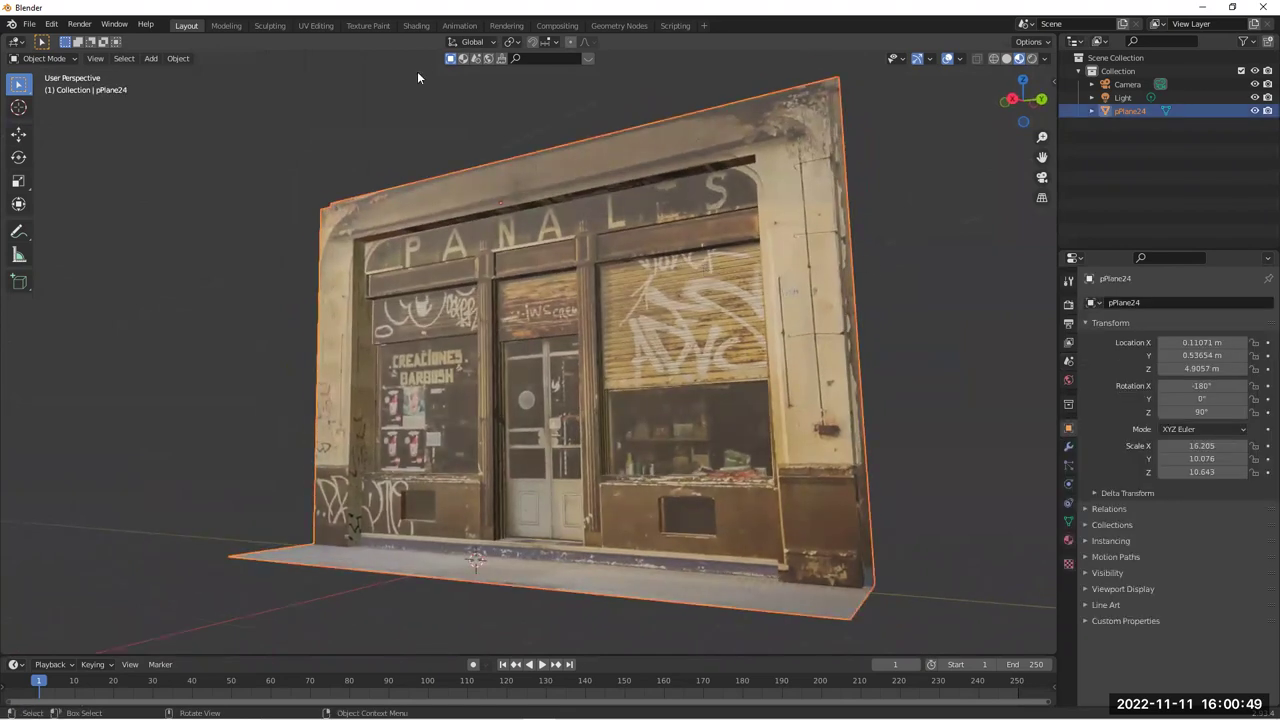
pyautogui.click(416, 25)
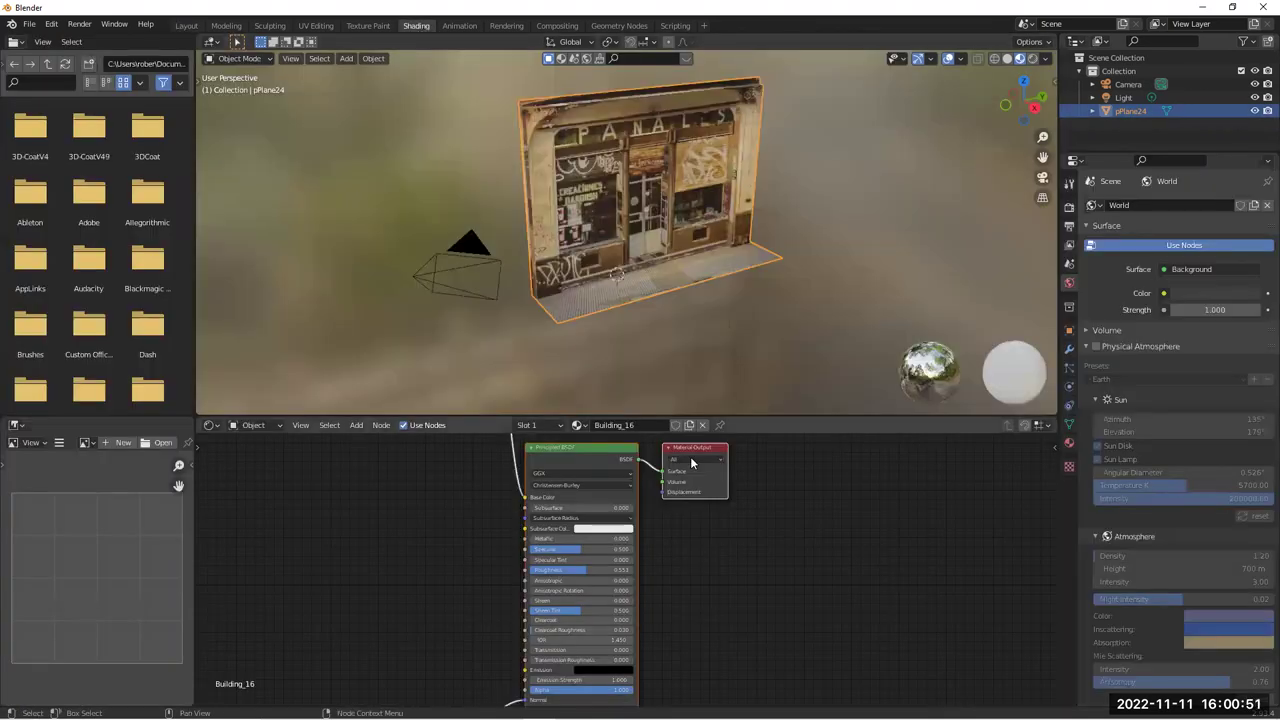
pyautogui.moveTo(924, 130); pyautogui.dragTo(662, 269, button='middle')
pyautogui.scroll(3, 745, 205)
pyautogui.moveTo(735, 531); pyautogui.dragTo(742, 512, button='middle')
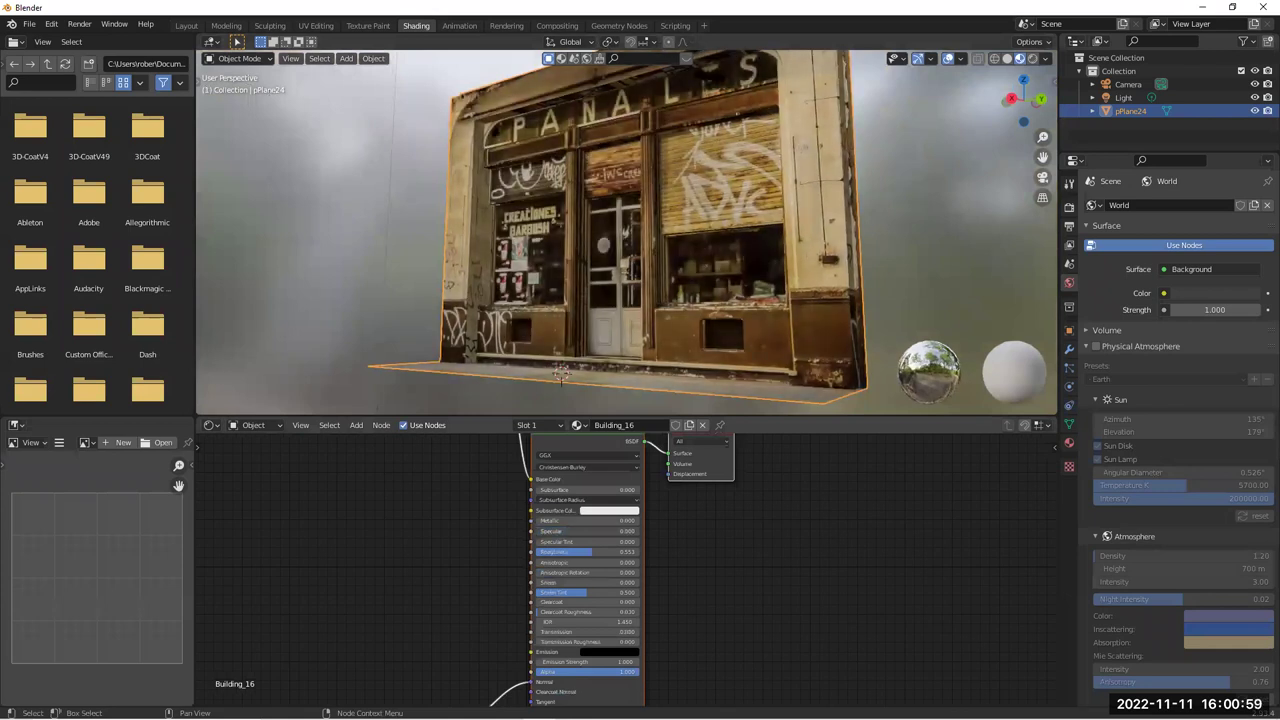
# Set the shopfront material's Specular to 0.077, try a high Metallic value, and bring Metallic and Roughness to 0
pyautogui.moveTo(536, 531); pyautogui.dragTo(540, 531)
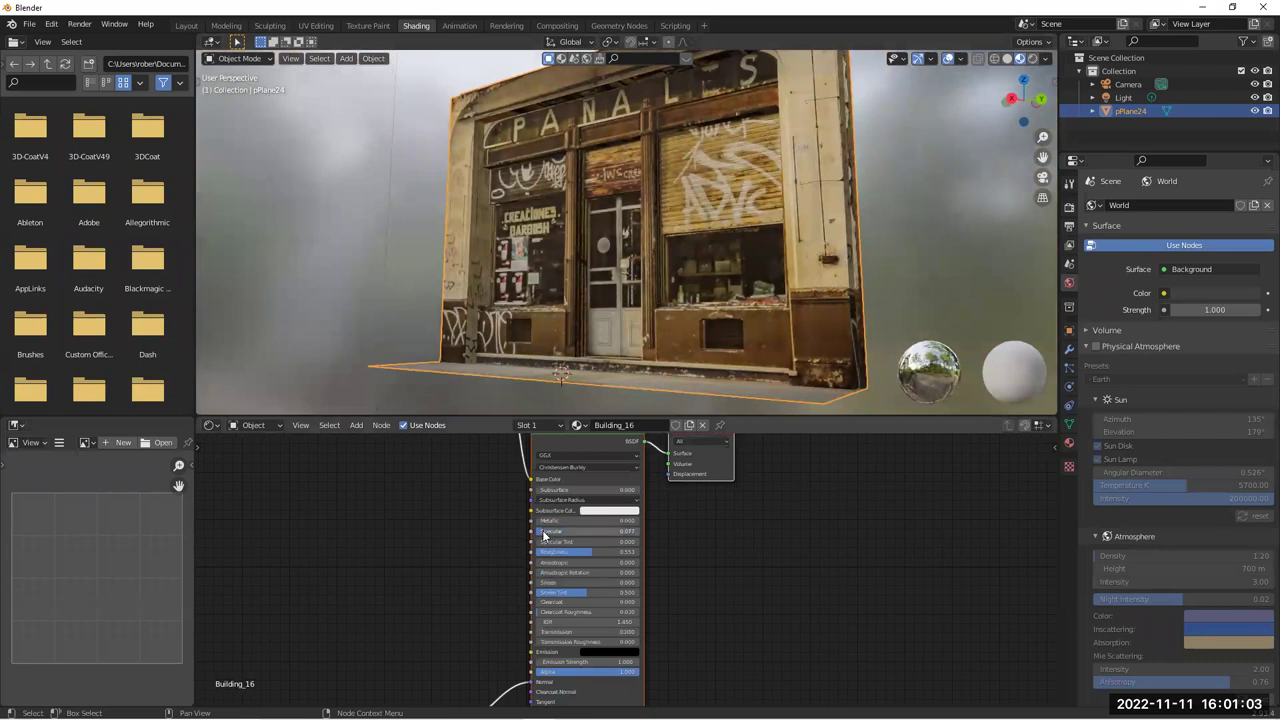
pyautogui.moveTo(552, 521); pyautogui.dragTo(629, 521)
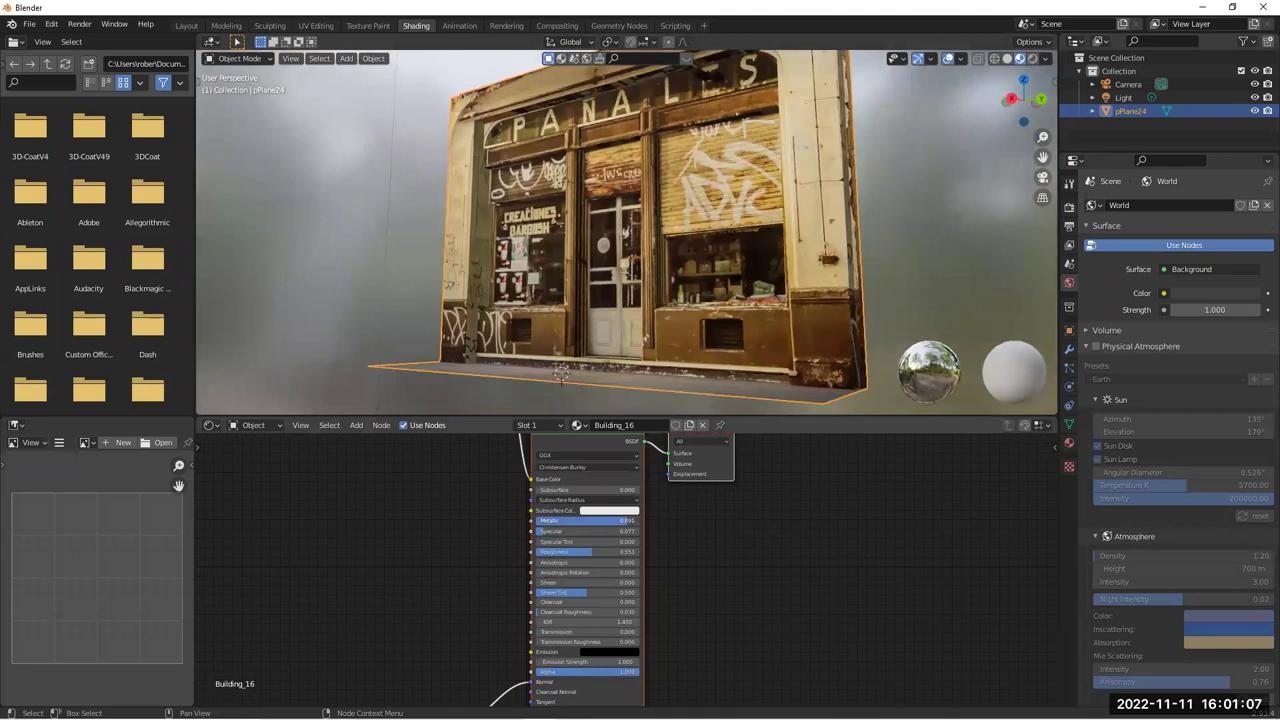
pyautogui.moveTo(810, 236)
pyautogui.mouseDown(button='middle')
pyautogui.moveTo(769, 296)
pyautogui.moveTo(820, 215)
pyautogui.moveTo(821, 246)
pyautogui.mouseUp(button='middle')
pyautogui.moveTo(626, 522); pyautogui.dragTo(521, 553)
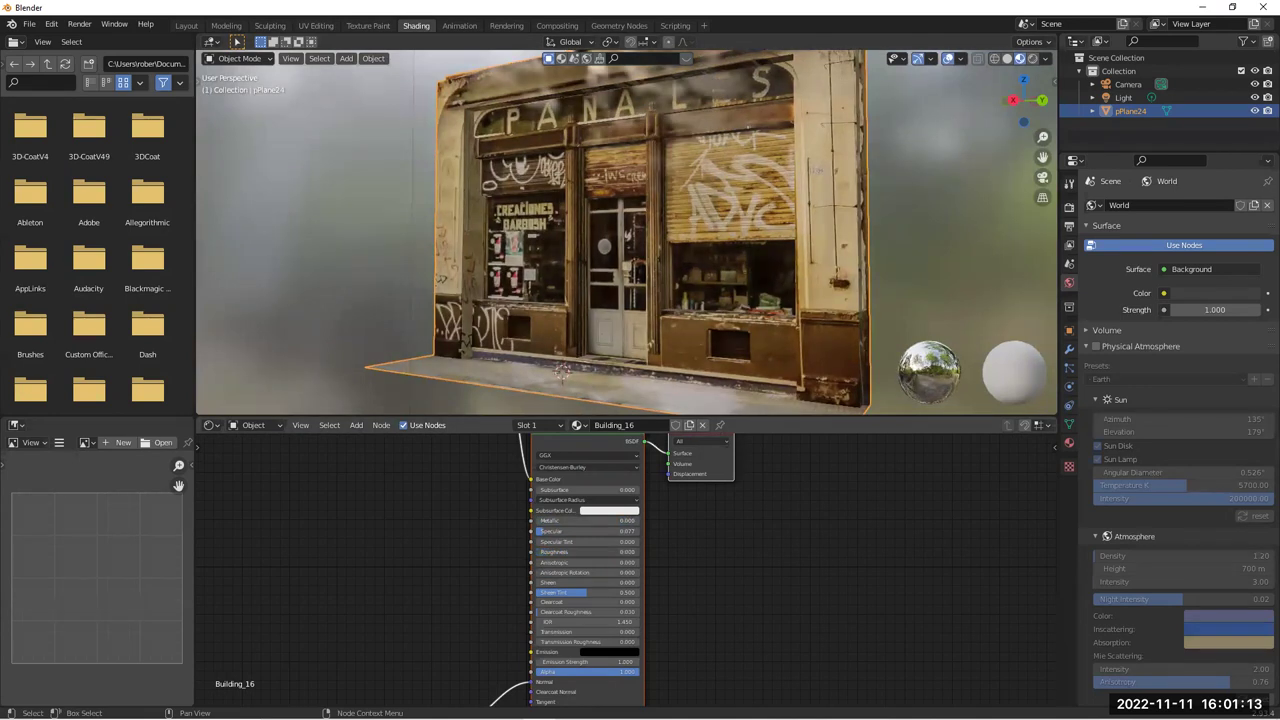
# Examine the reflections on the shopfront's windows, door and shutter from several angles and close up
pyautogui.moveTo(708, 165); pyautogui.dragTo(618, 127, button='middle')
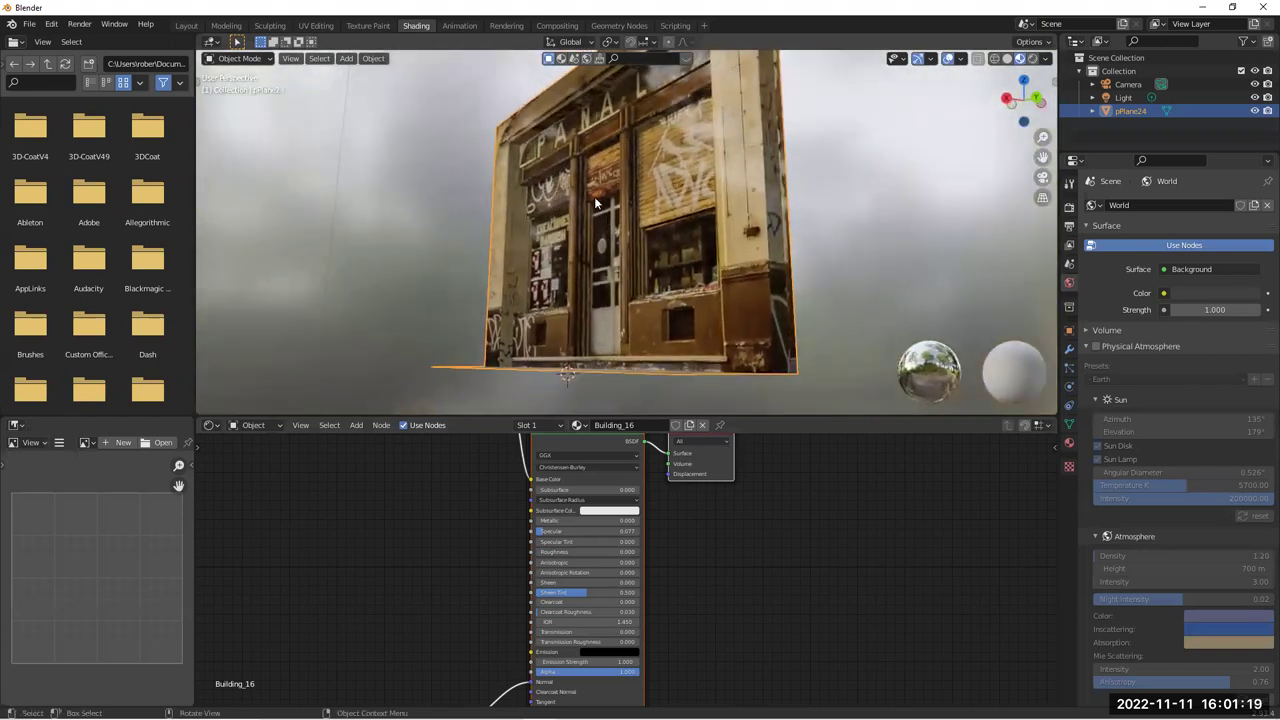
pyautogui.moveTo(677, 237); pyautogui.dragTo(567, 197, button='middle')
pyautogui.scroll(-5, 565, 199)
pyautogui.keyDown('shift'); pyautogui.moveTo(618, 230); pyautogui.dragTo(706, 248, button='middle'); pyautogui.keyUp('shift')
pyautogui.moveTo(660, 256); pyautogui.dragTo(625, 256, button='middle')
pyautogui.scroll(5, 790, 224)
pyautogui.scroll(3, 797, 220)
pyautogui.keyDown('shift'); pyautogui.moveTo(706, 190); pyautogui.dragTo(649, 165, button='middle'); pyautogui.keyUp('shift')
pyautogui.moveTo(673, 282); pyautogui.dragTo(686, 170, button='middle')
pyautogui.scroll(-3, 708, 199)
pyautogui.scroll(3, 726, 248)
pyautogui.moveTo(686, 170); pyautogui.dragTo(458, 158, button='middle')
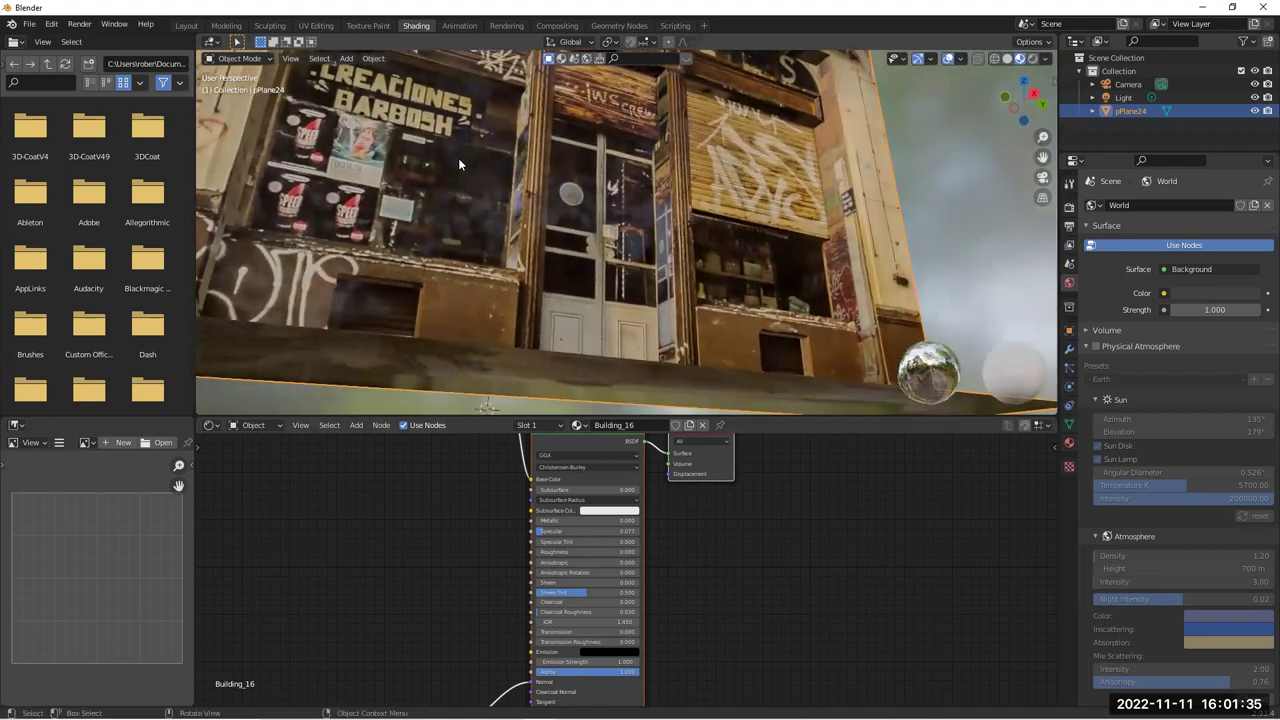
pyautogui.moveTo(720, 254); pyautogui.dragTo(420, 235, button='middle')
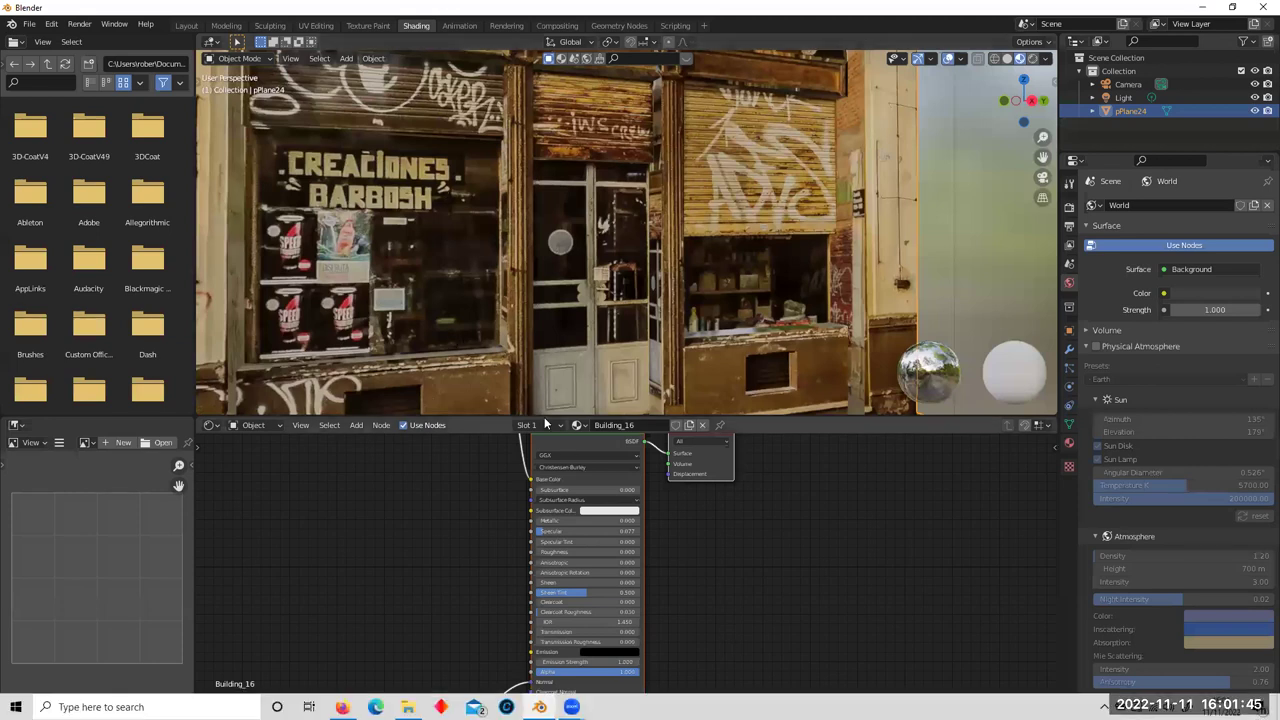
pyautogui.moveTo(560, 300); pyautogui.dragTo(596, 311, button='middle')
pyautogui.moveTo(649, 352); pyautogui.dragTo(552, 292, button='middle')
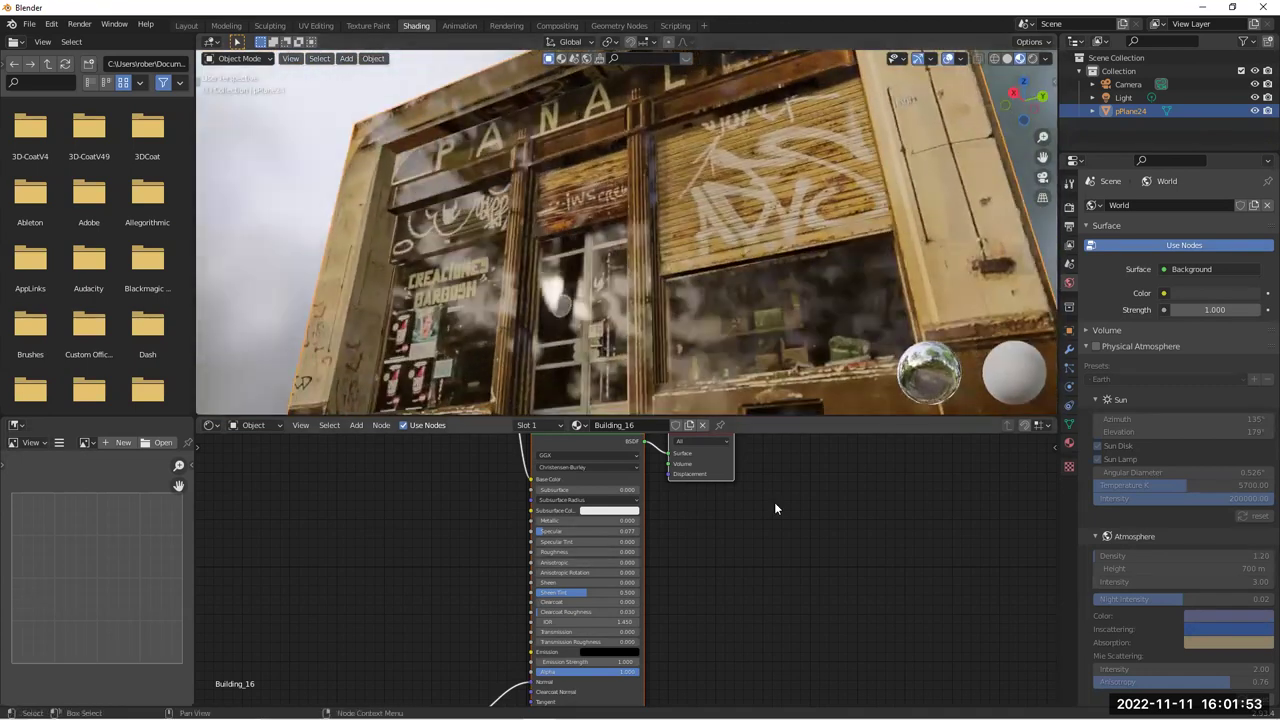
# Raise the shopfront material's Roughness to about 0.62 and check the facade from farther away
pyautogui.moveTo(661, 283); pyautogui.dragTo(701, 286, button='middle')
pyautogui.moveTo(585, 552); pyautogui.dragTo(620, 552)
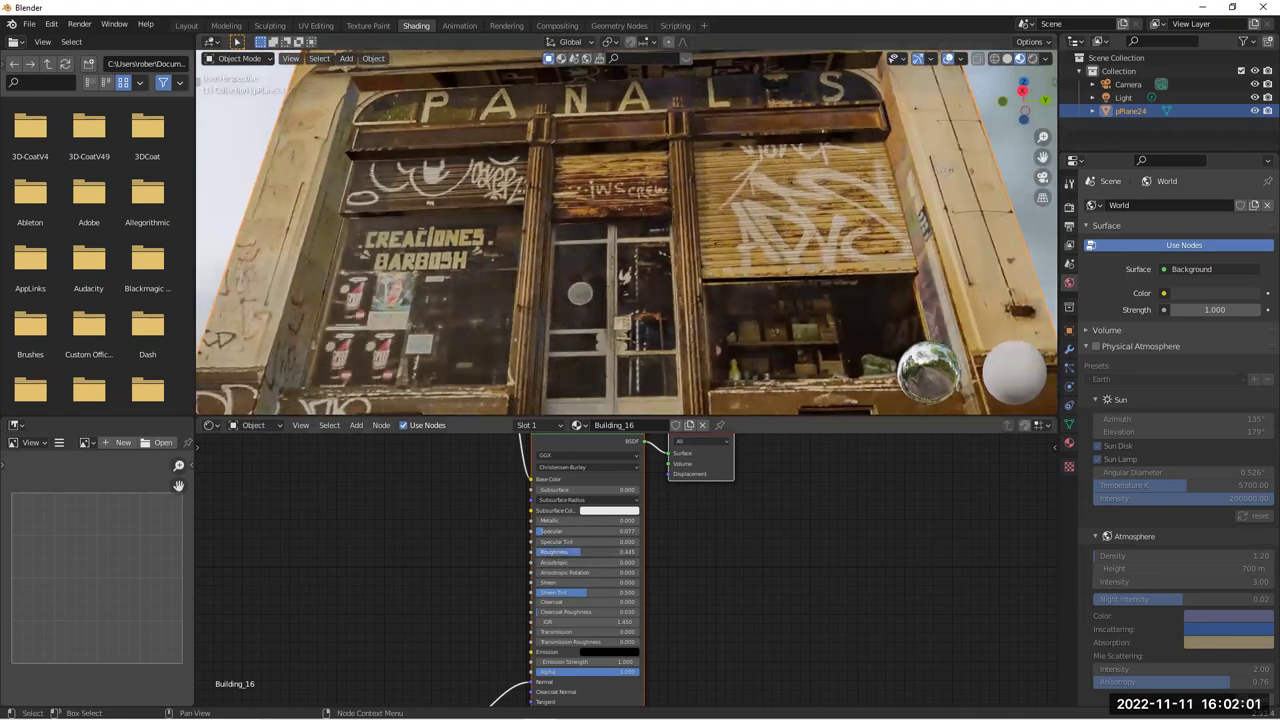
pyautogui.scroll(-5, 602, 292)
pyautogui.moveTo(434, 320); pyautogui.dragTo(957, 150, button='middle')
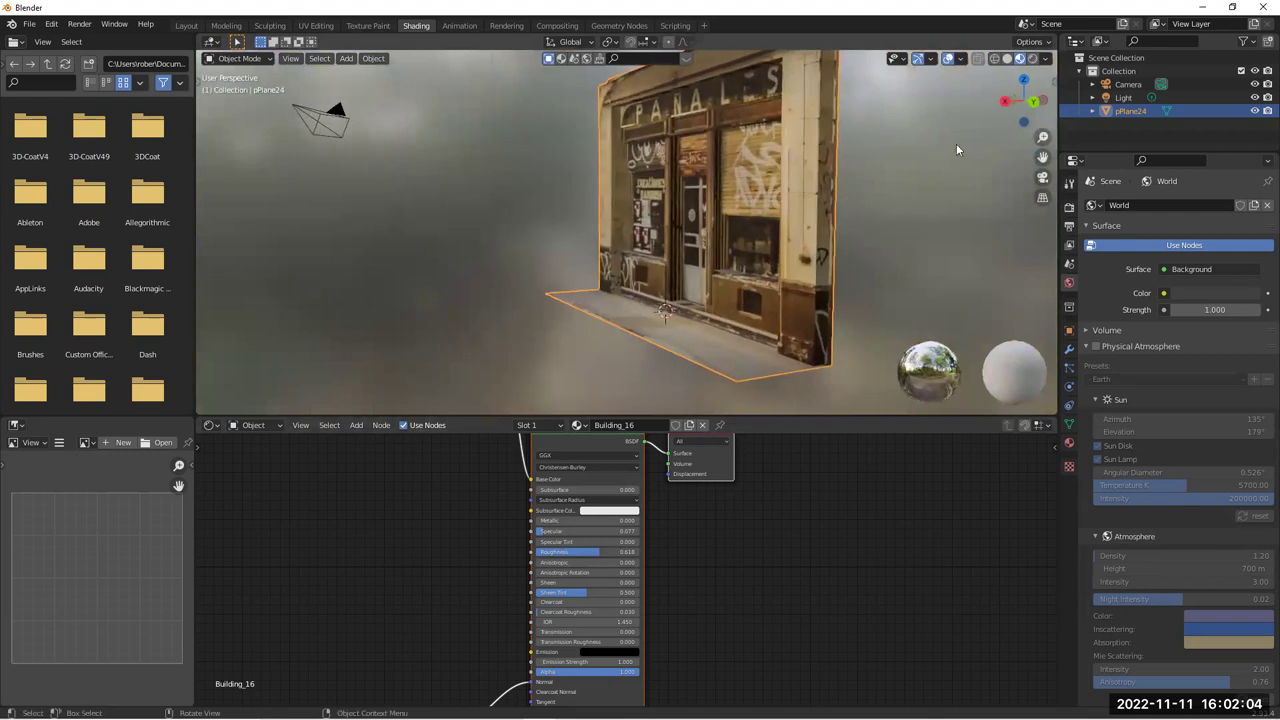
# Switch the viewport to Rendered shading and delete the default light above the shopfront
pyautogui.click(1034, 62)
pyautogui.moveTo(570, 248)
pyautogui.mouseDown(button='middle')
pyautogui.moveTo(528, 216)
pyautogui.moveTo(531, 183)
pyautogui.mouseUp(button='middle')
pyautogui.click(528, 146)
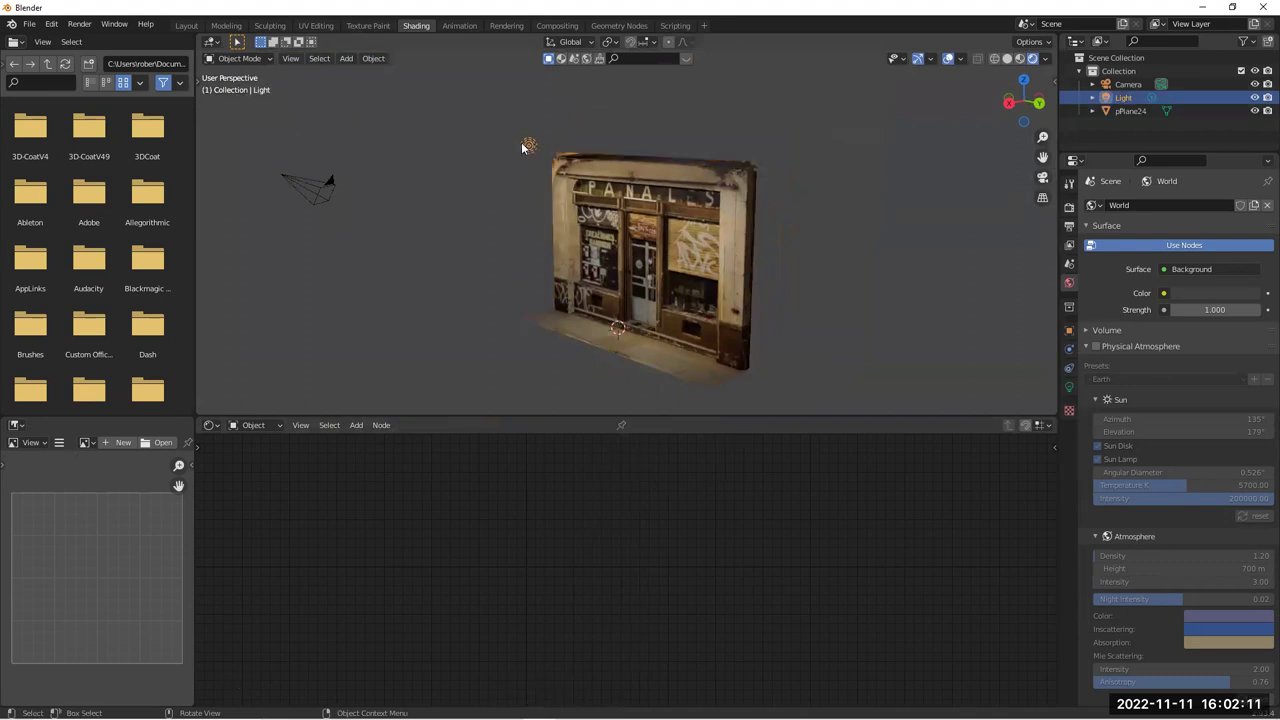
pyautogui.press('Delete')
pyautogui.moveTo(494, 231); pyautogui.dragTo(534, 271, button='middle')
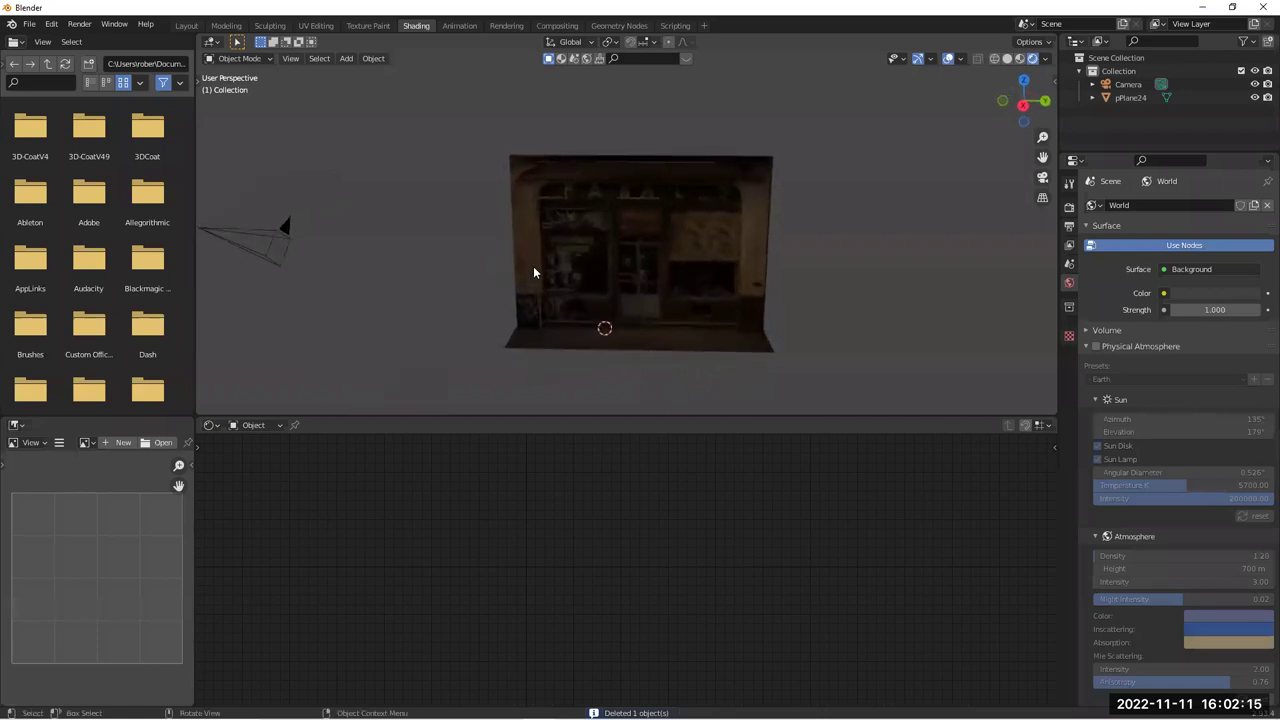
pyautogui.moveTo(447, 268); pyautogui.dragTo(460, 264, button='middle')
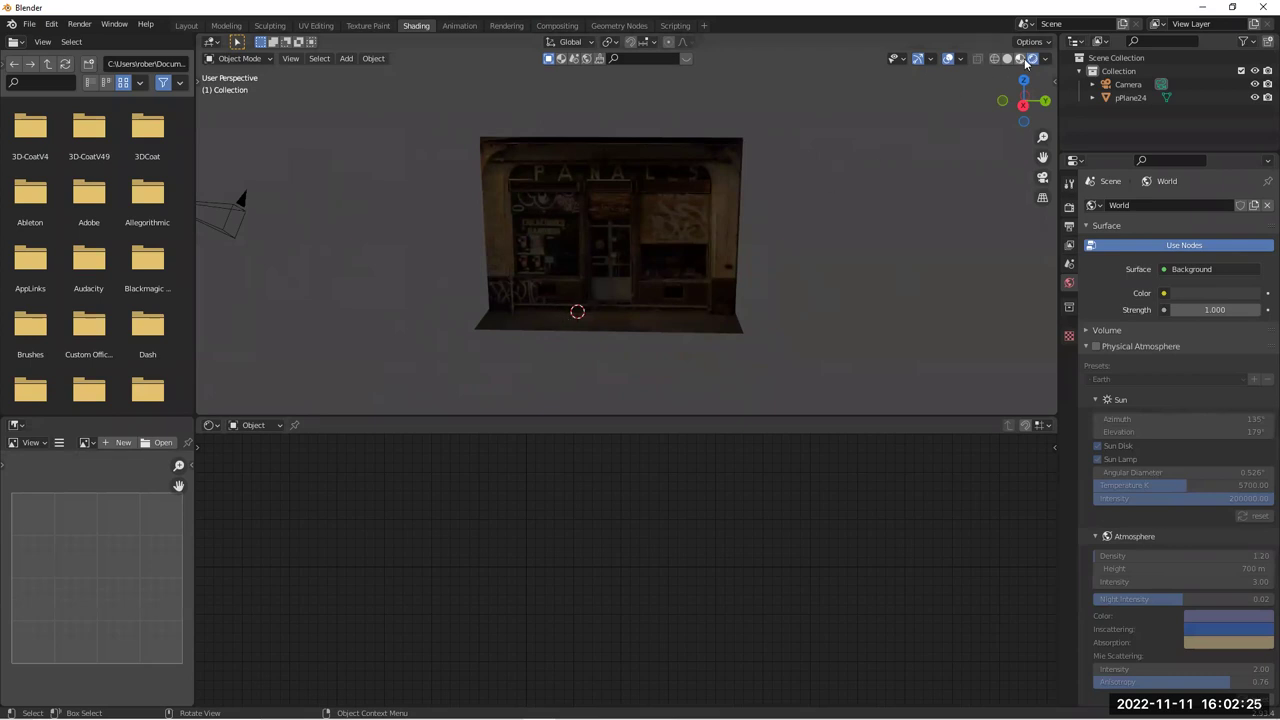
# Compare the unlit shopfront in Material Preview and Rendered shading, ending in Rendered shading
pyautogui.click(1021, 59)
pyautogui.moveTo(836, 213)
pyautogui.mouseDown(button='middle')
pyautogui.moveTo(870, 184)
pyautogui.moveTo(841, 195)
pyautogui.mouseUp(button='middle')
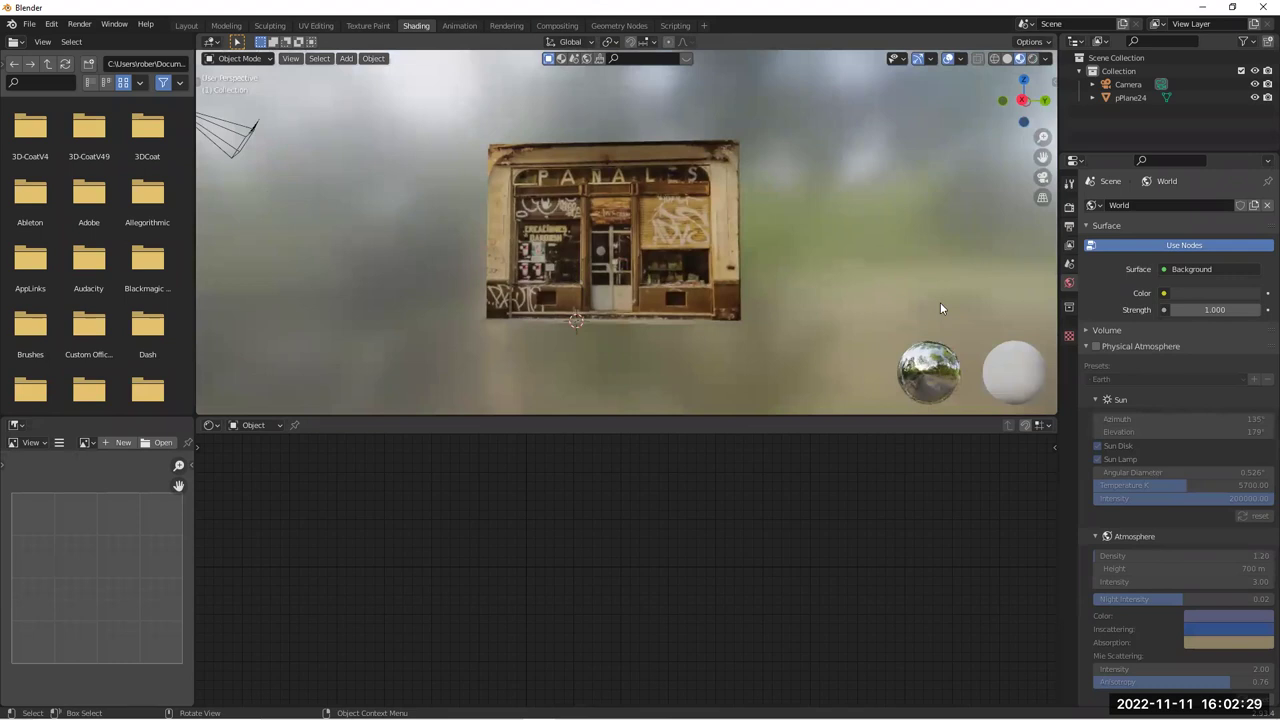
pyautogui.click(1032, 58)
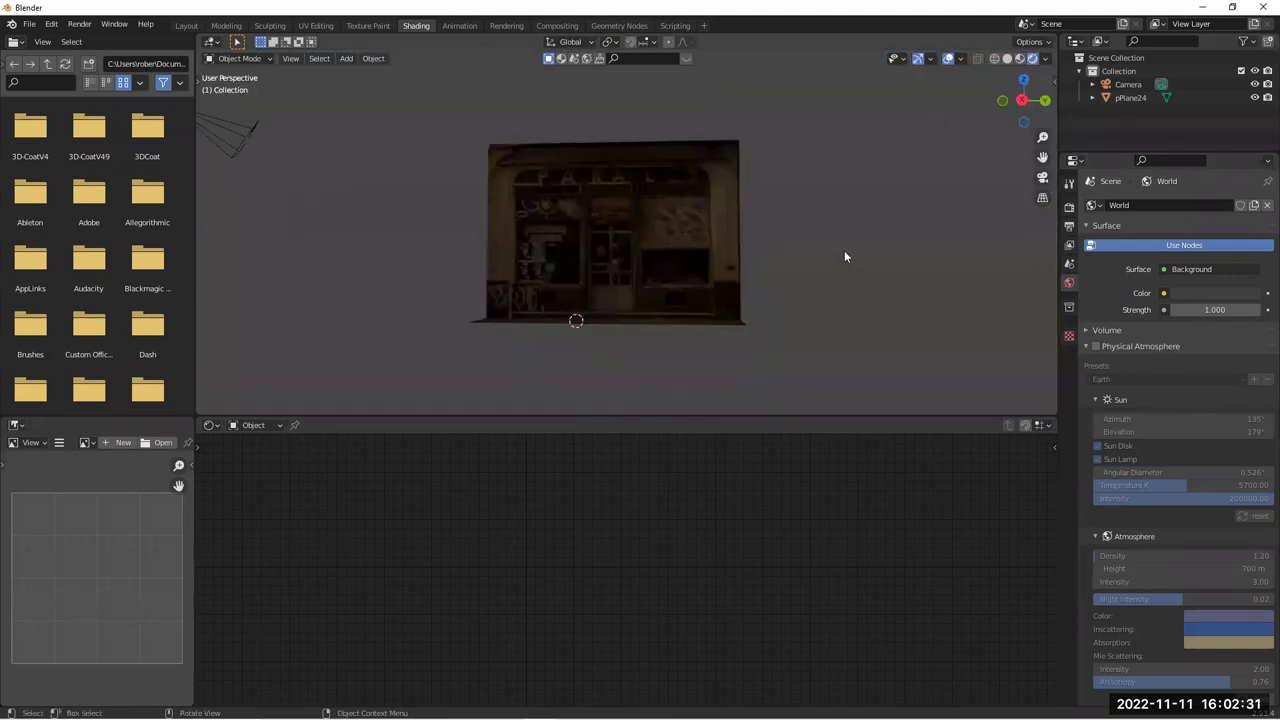
pyautogui.moveTo(844, 256); pyautogui.dragTo(894, 242, button='middle')
pyautogui.moveTo(725, 351); pyautogui.dragTo(675, 95, button='middle')
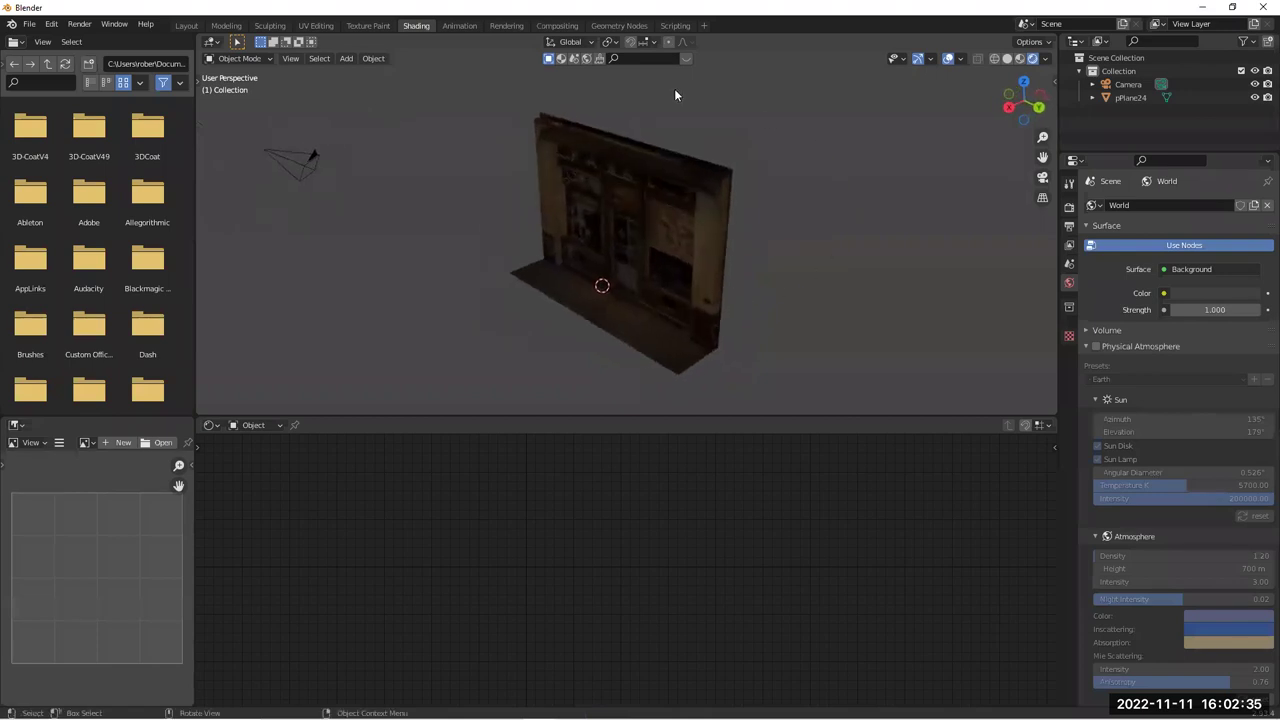
pyautogui.moveTo(591, 214); pyautogui.dragTo(504, 278, button='middle')
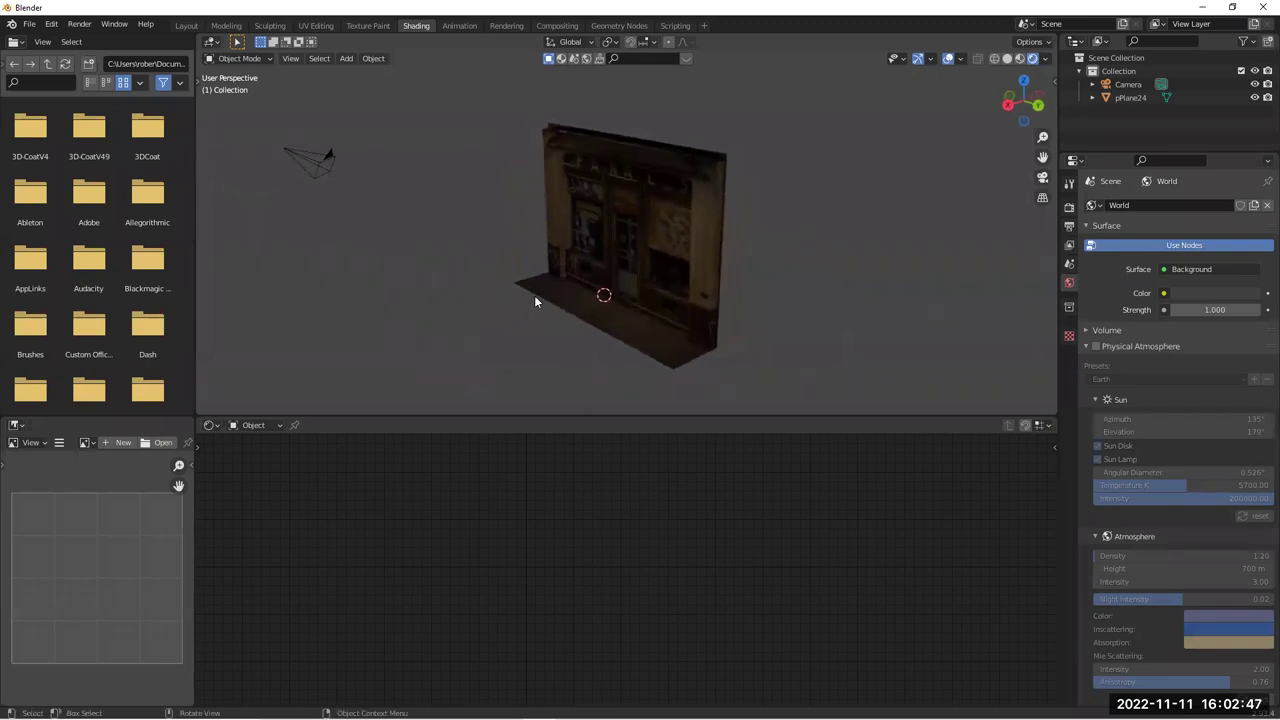
# Add a Sun light and move it up in front of the shopfront
pyautogui.hotkey('shift', 'a')
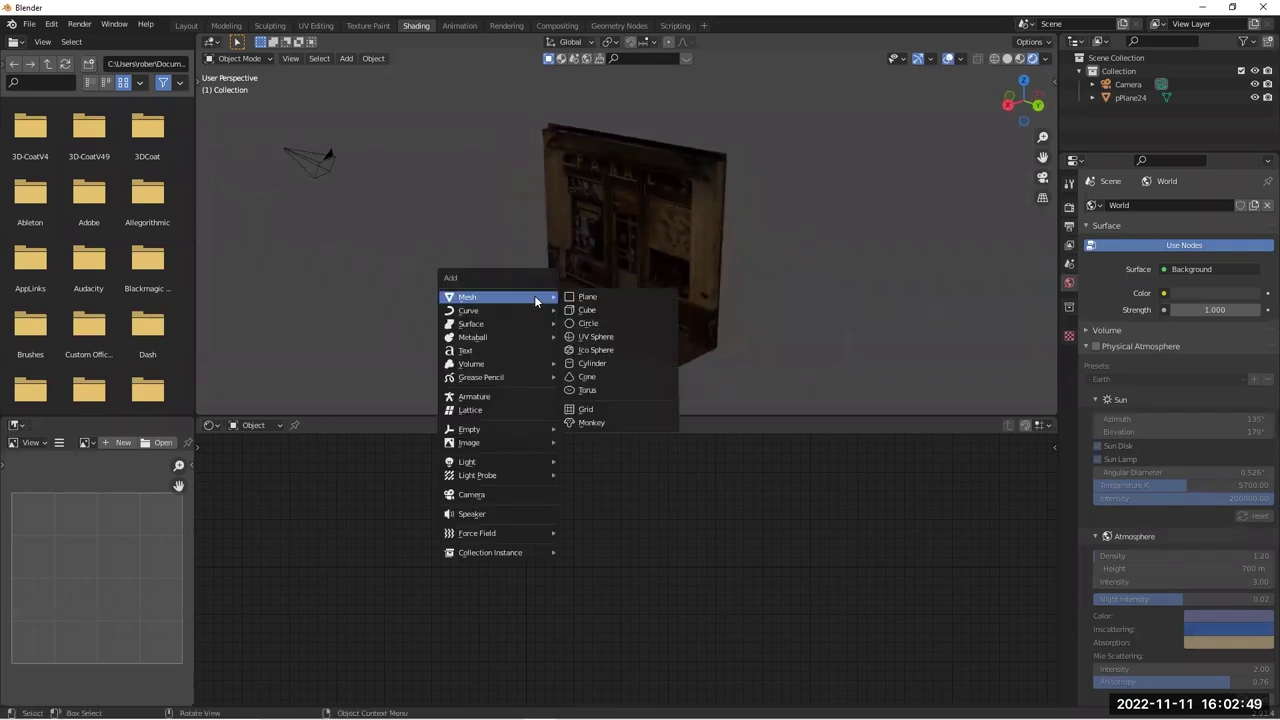
pyautogui.click(345, 58)
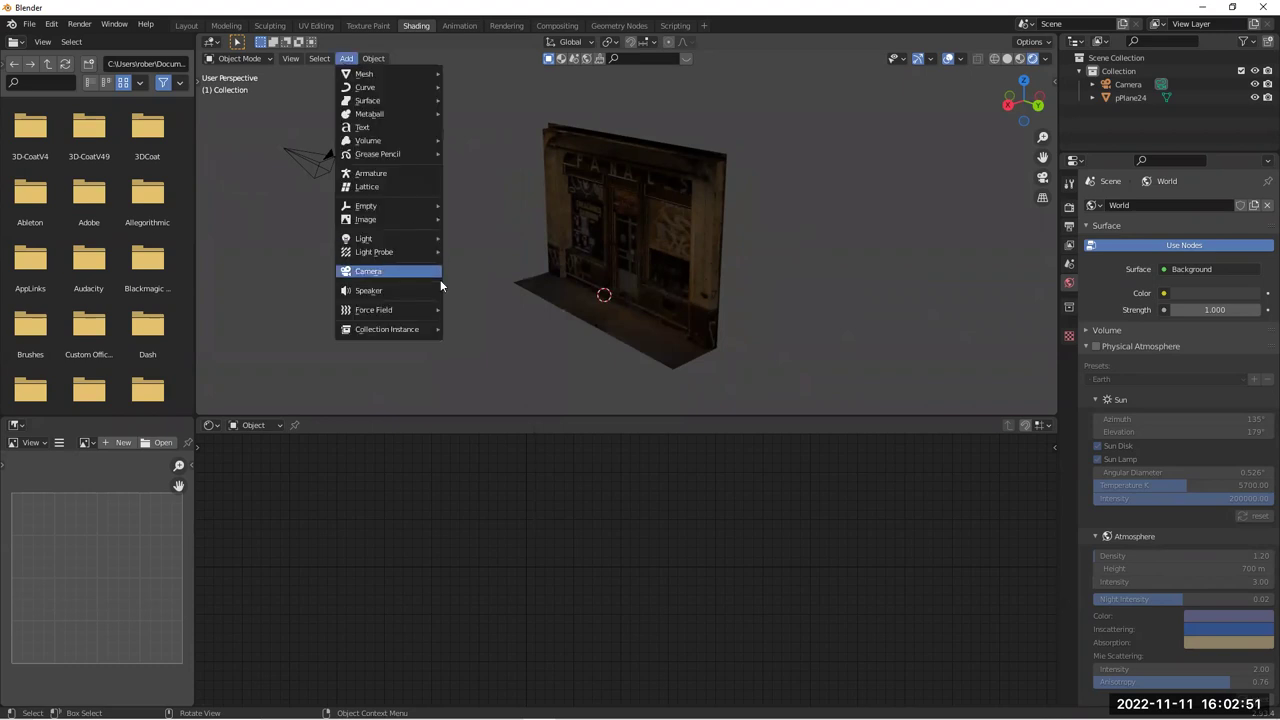
pyautogui.moveTo(420, 241)
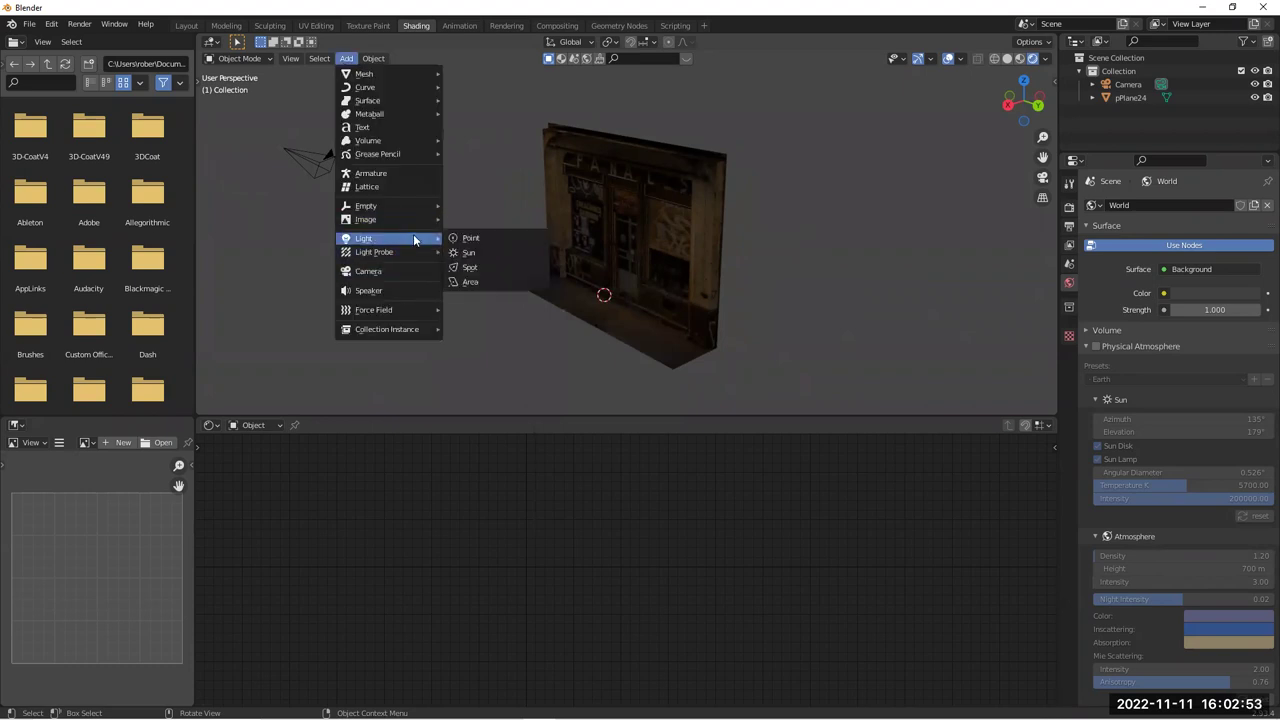
pyautogui.click(466, 251)
pyautogui.moveTo(468, 250); pyautogui.dragTo(494, 327, button='middle')
pyautogui.press('g')
pyautogui.click(433, 180)
# Aim the sun diagonally down toward the base of the shopfront
pyautogui.moveTo(436, 170); pyautogui.dragTo(477, 207, button='middle')
pyautogui.moveTo(431, 118); pyautogui.dragTo(509, 240)
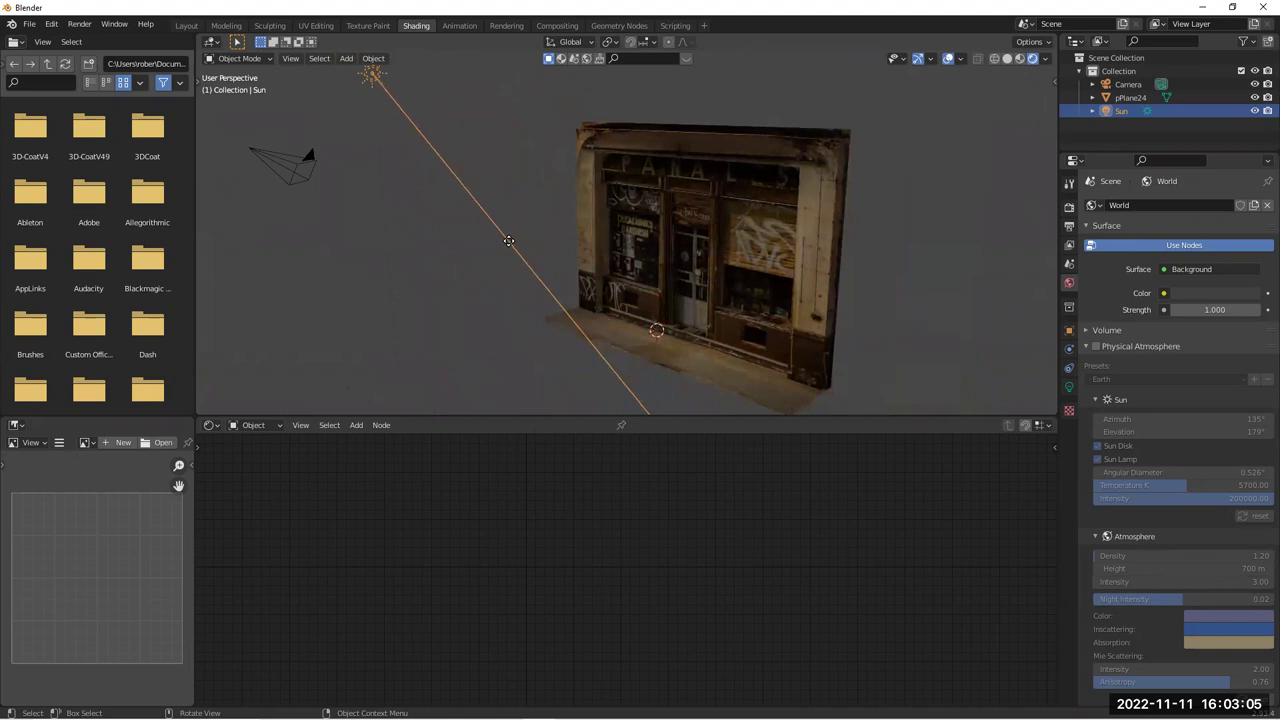
pyautogui.moveTo(509, 240); pyautogui.dragTo(513, 316, button='middle')
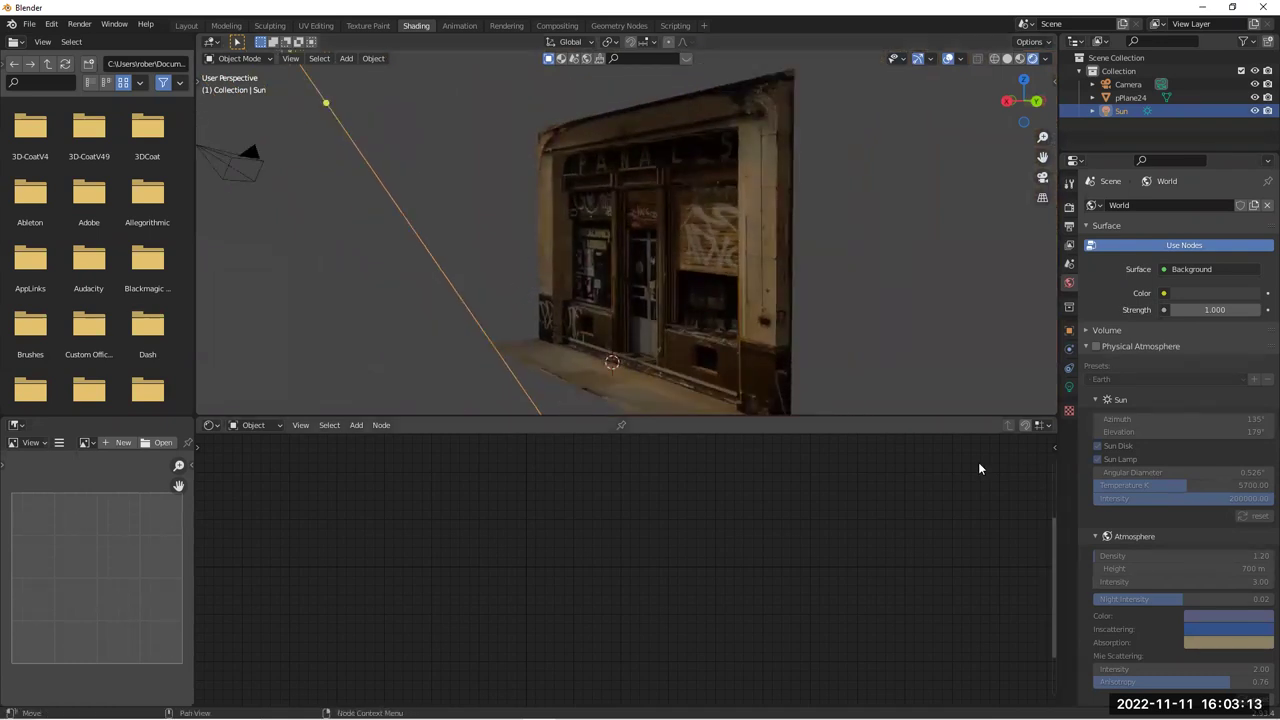
# Set the sun's Strength to 2.370 and tint its colour a warm pale orange with hue 0.077 and saturation 0.284
pyautogui.click(1068, 388)
pyautogui.moveTo(1209, 292); pyautogui.dragTo(1255, 292)
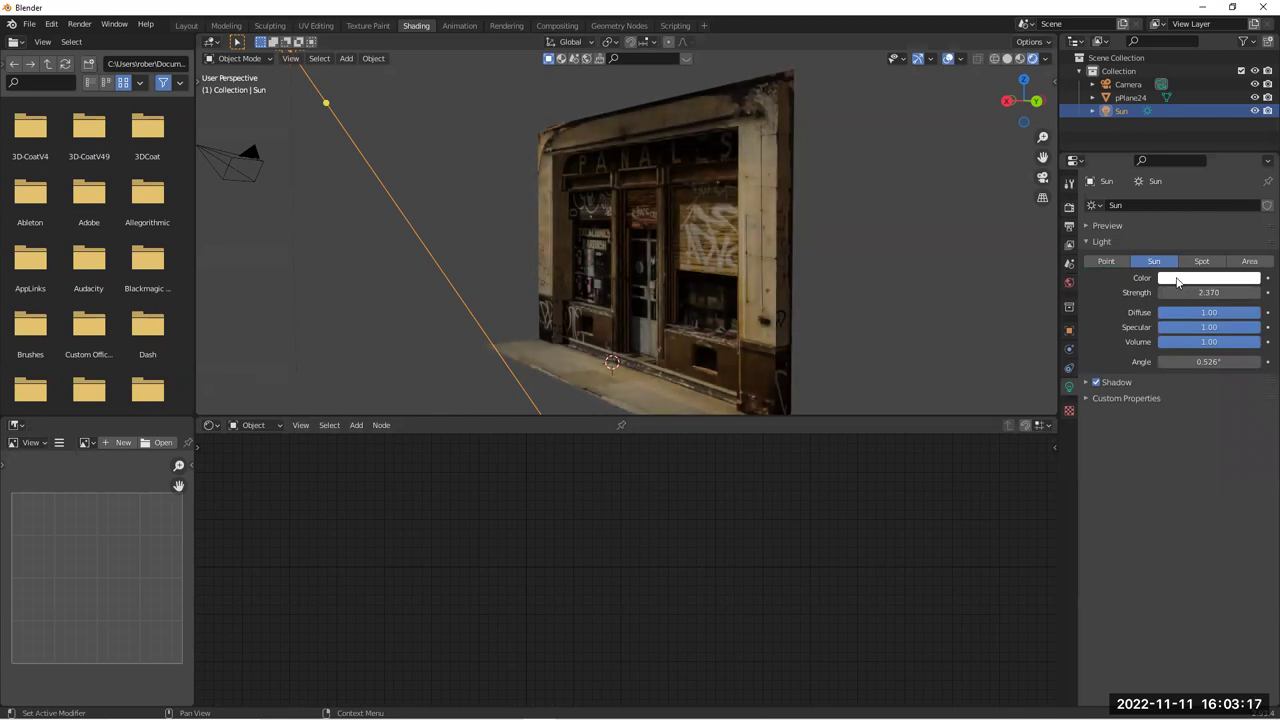
pyautogui.click(1177, 282)
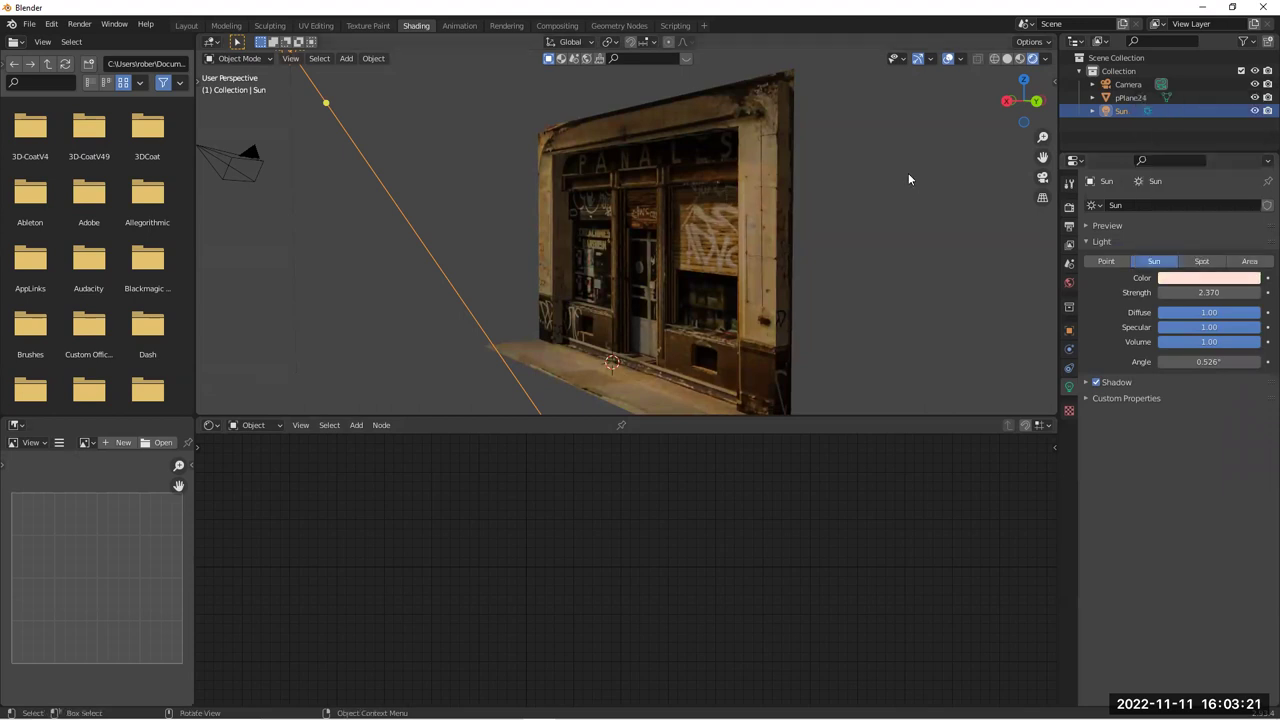
pyautogui.moveTo(909, 266)
pyautogui.mouseDown(button='middle')
pyautogui.moveTo(937, 262)
pyautogui.moveTo(896, 261)
pyautogui.mouseUp(button='middle')
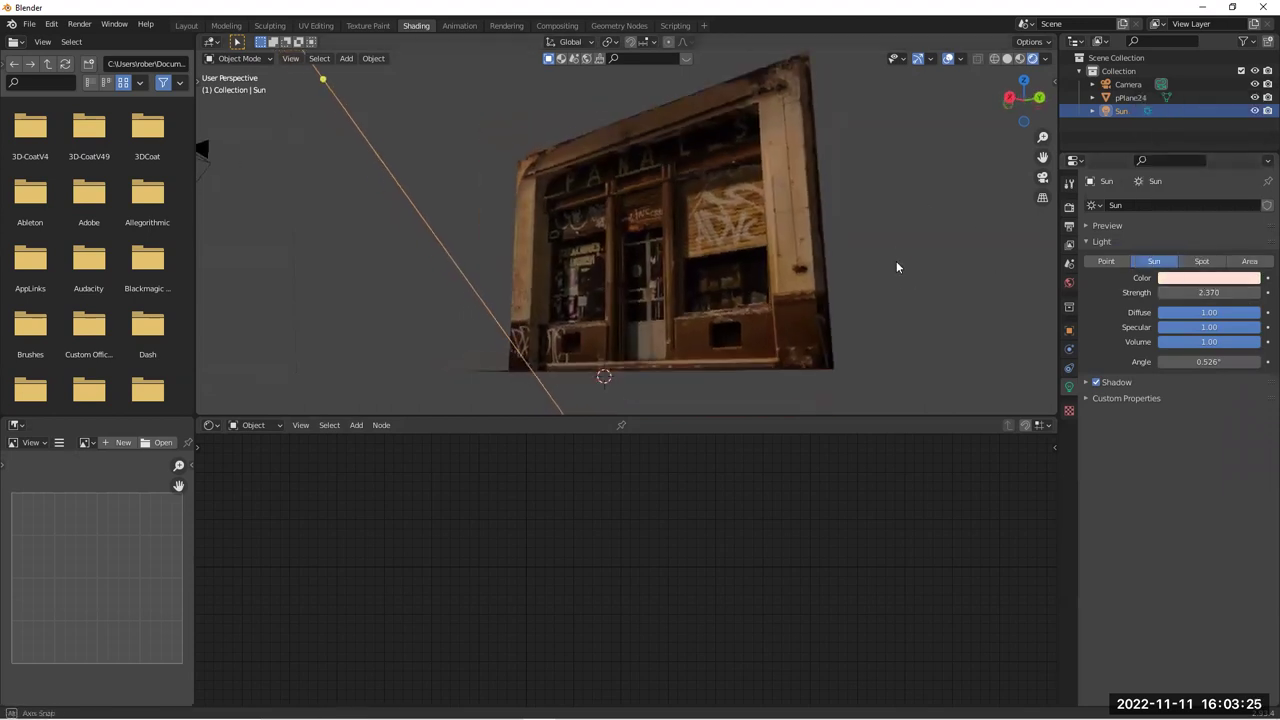
pyautogui.click(1207, 279)
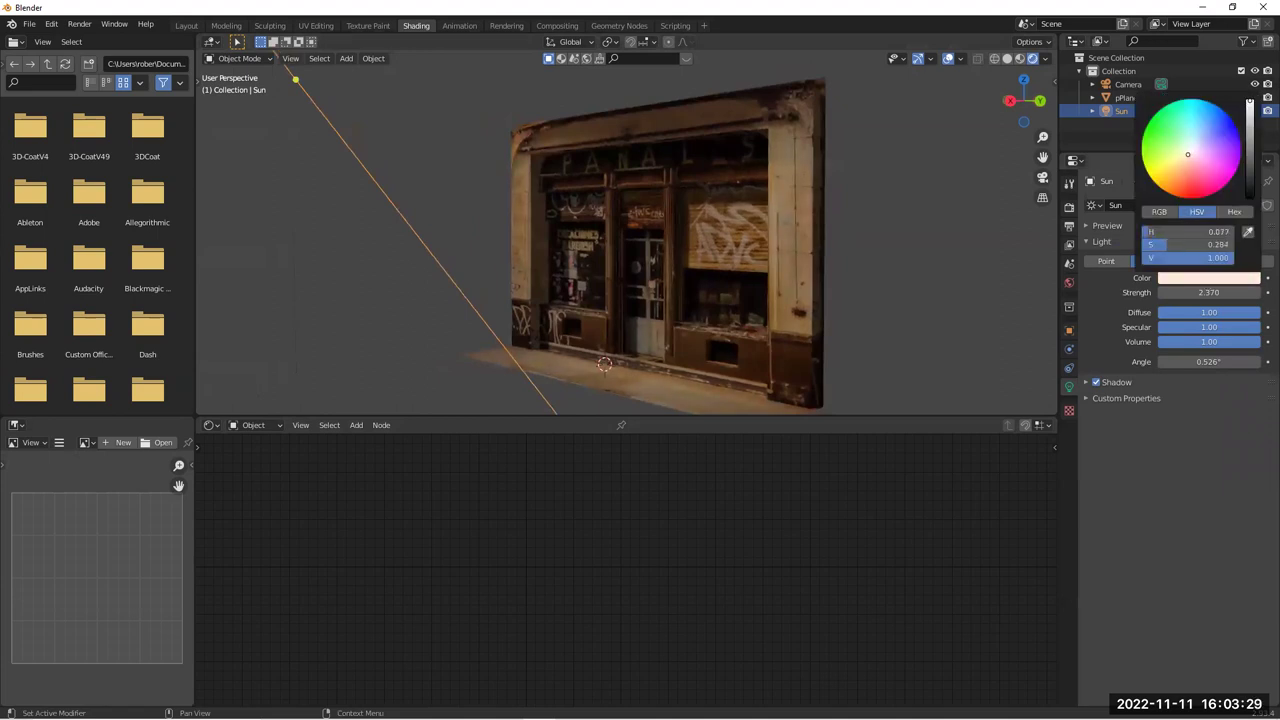
# Select the shopfront and adjust its material to Specular 0.091 and Roughness 0.086, checking the facade under the sunlight
pyautogui.moveTo(838, 266); pyautogui.dragTo(730, 238, button='middle')
pyautogui.click(730, 238)
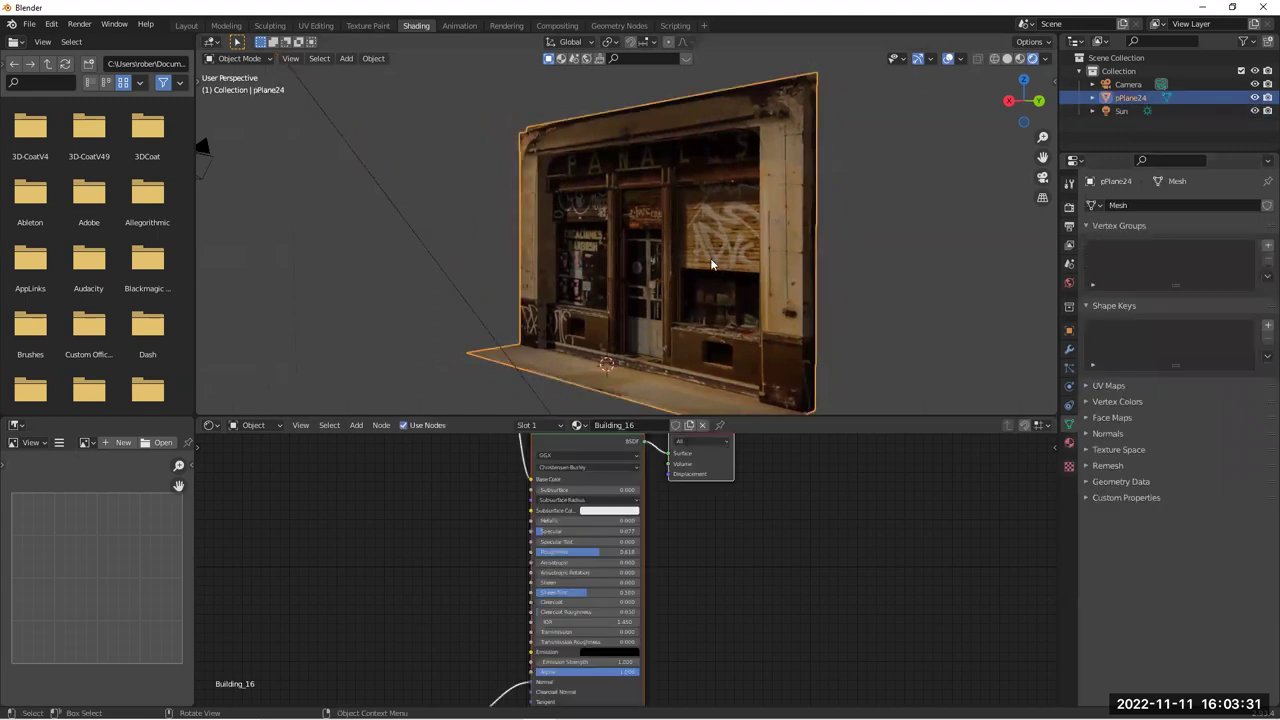
pyautogui.moveTo(488, 539); pyautogui.dragTo(460, 434, button='middle')
pyautogui.scroll(2, 532, 531)
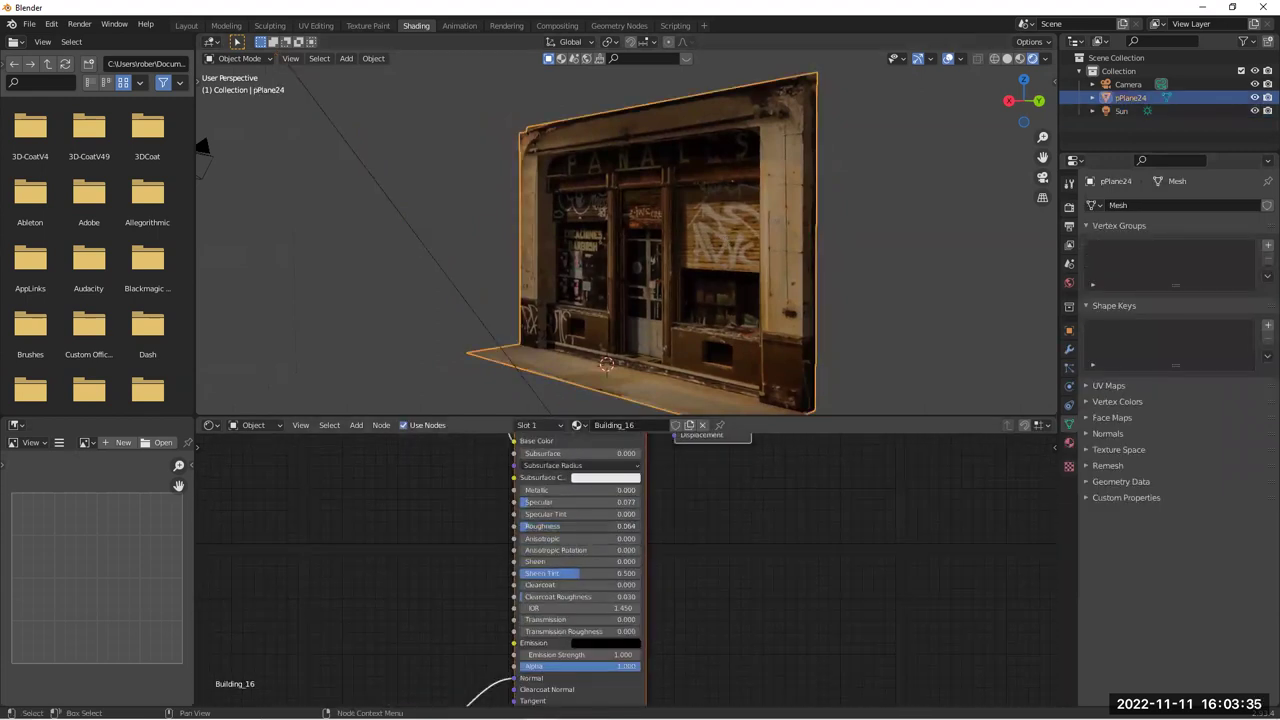
pyautogui.moveTo(478, 291); pyautogui.dragTo(515, 280, button='middle')
pyautogui.moveTo(600, 502); pyautogui.dragTo(520, 490)
pyautogui.moveTo(474, 294); pyautogui.dragTo(525, 276, button='middle')
pyautogui.scroll(5, 617, 354)
pyautogui.scroll(-6, 642, 362)
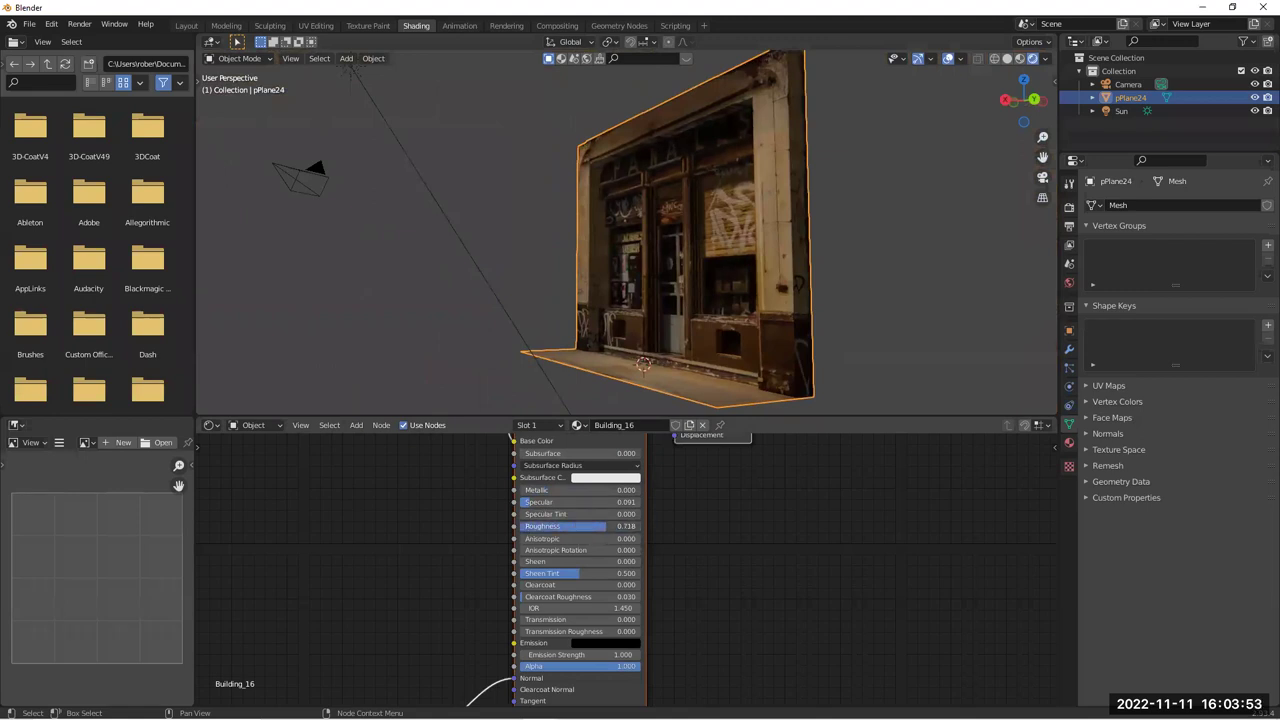
pyautogui.moveTo(535, 220); pyautogui.dragTo(519, 266, button='middle')
# Add a mesh plane at the base of the shopfront
pyautogui.scroll(-2, 530, 222)
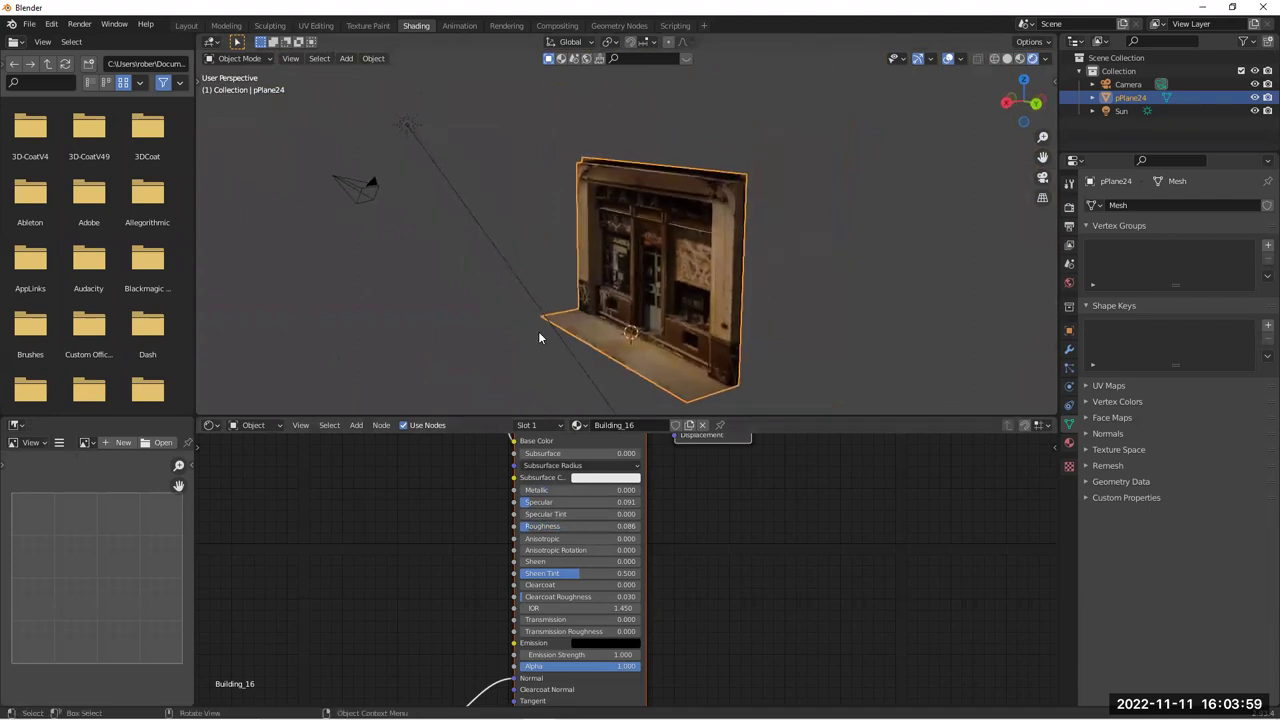
pyautogui.hotkey('shift', 'a')
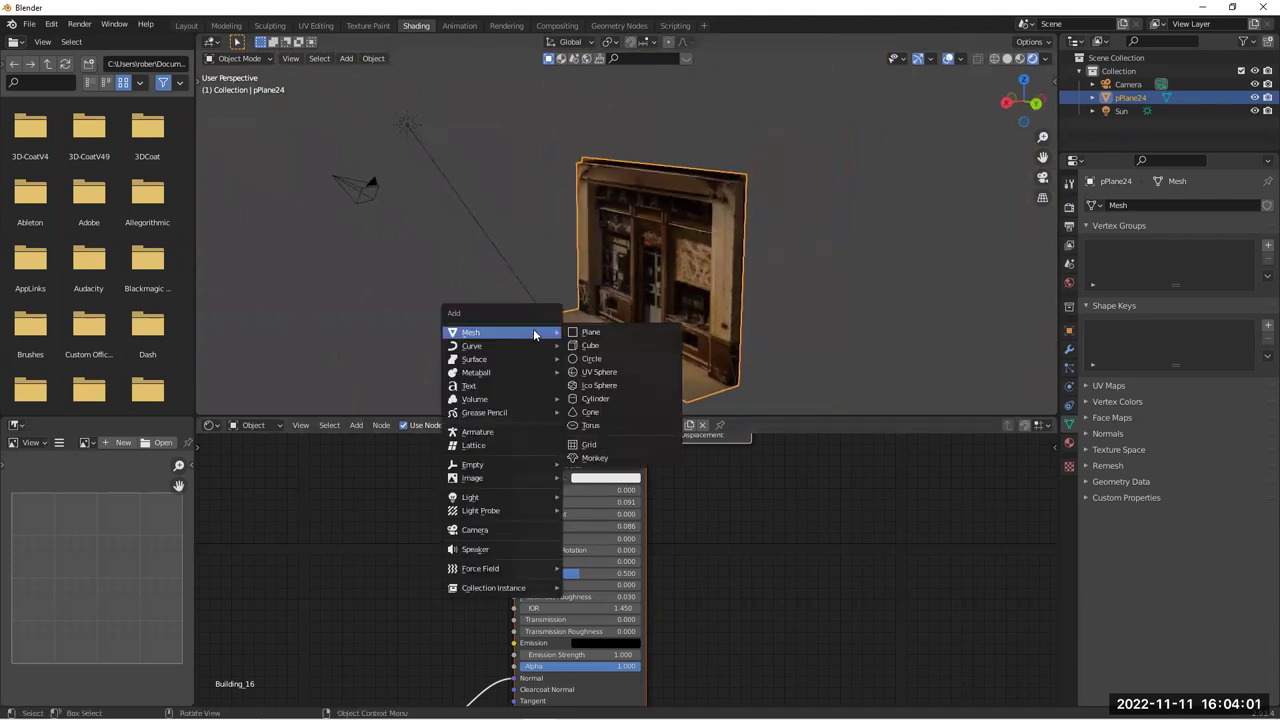
pyautogui.click(628, 331)
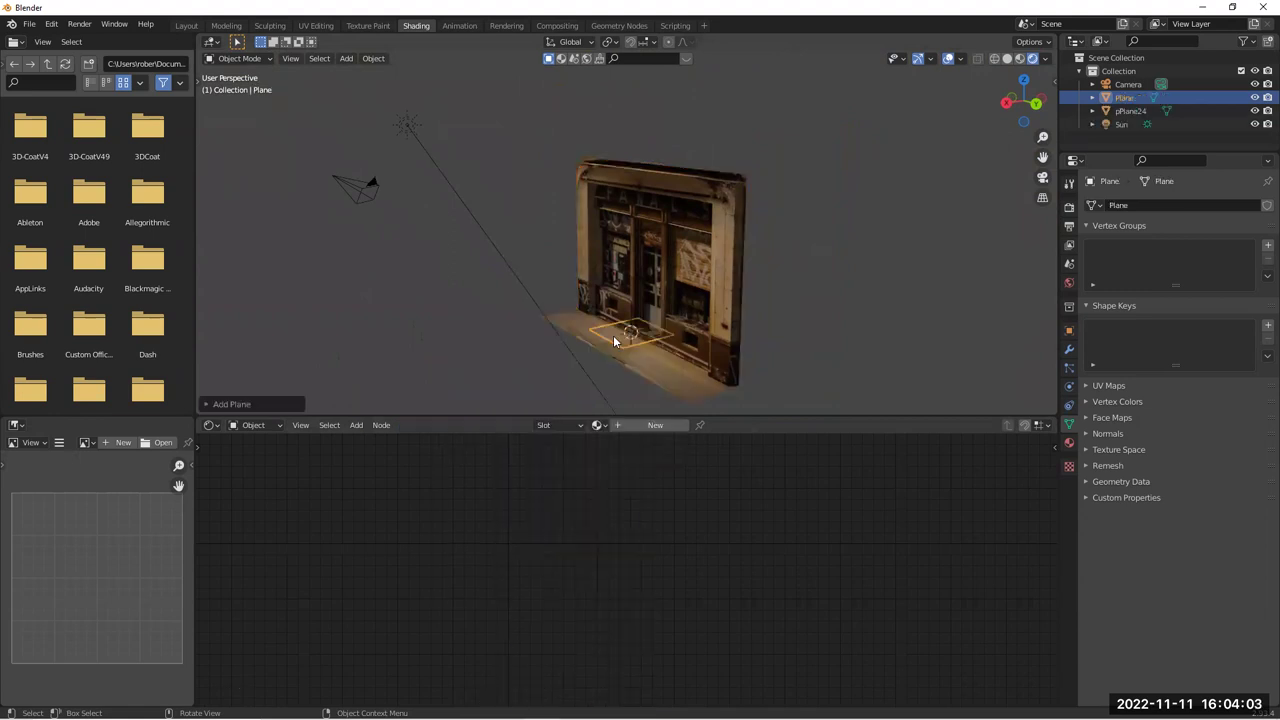
# Scale the plane up into a broad ground around the shopfront and raise it about 0.1 m
pyautogui.press('s')
pyautogui.click(465, 351)
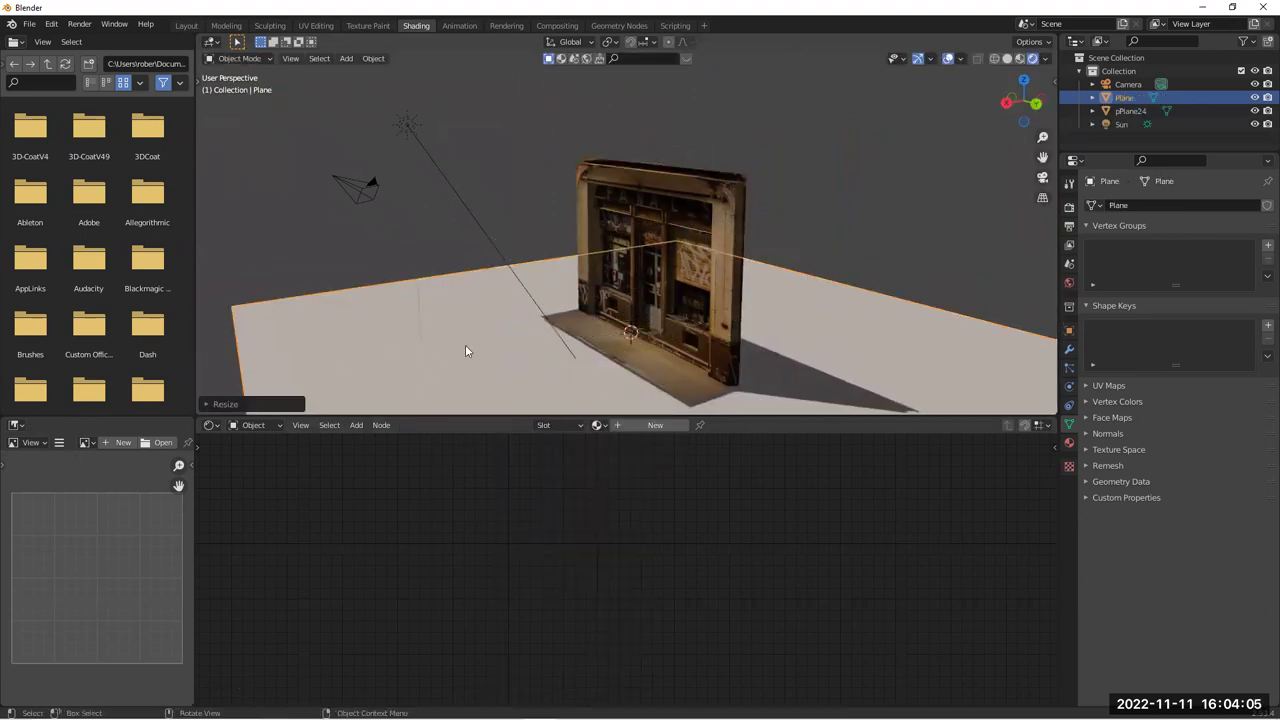
pyautogui.press('g')
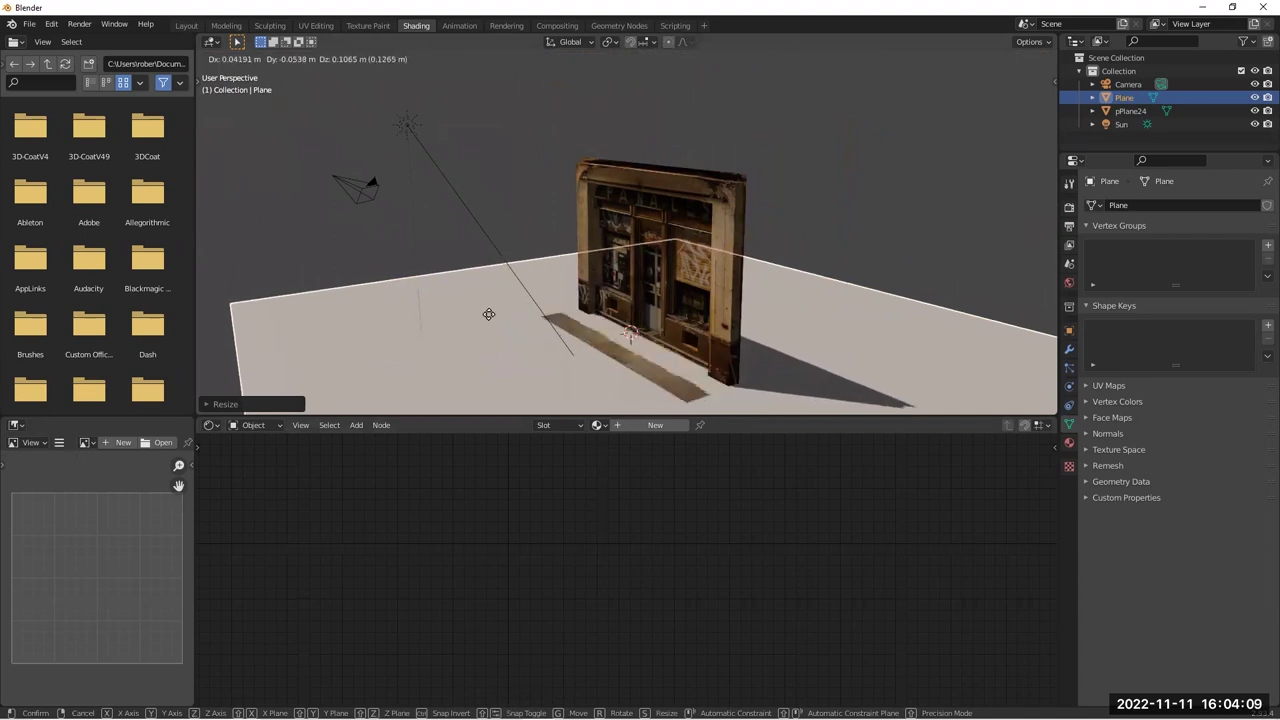
pyautogui.click(500, 322)
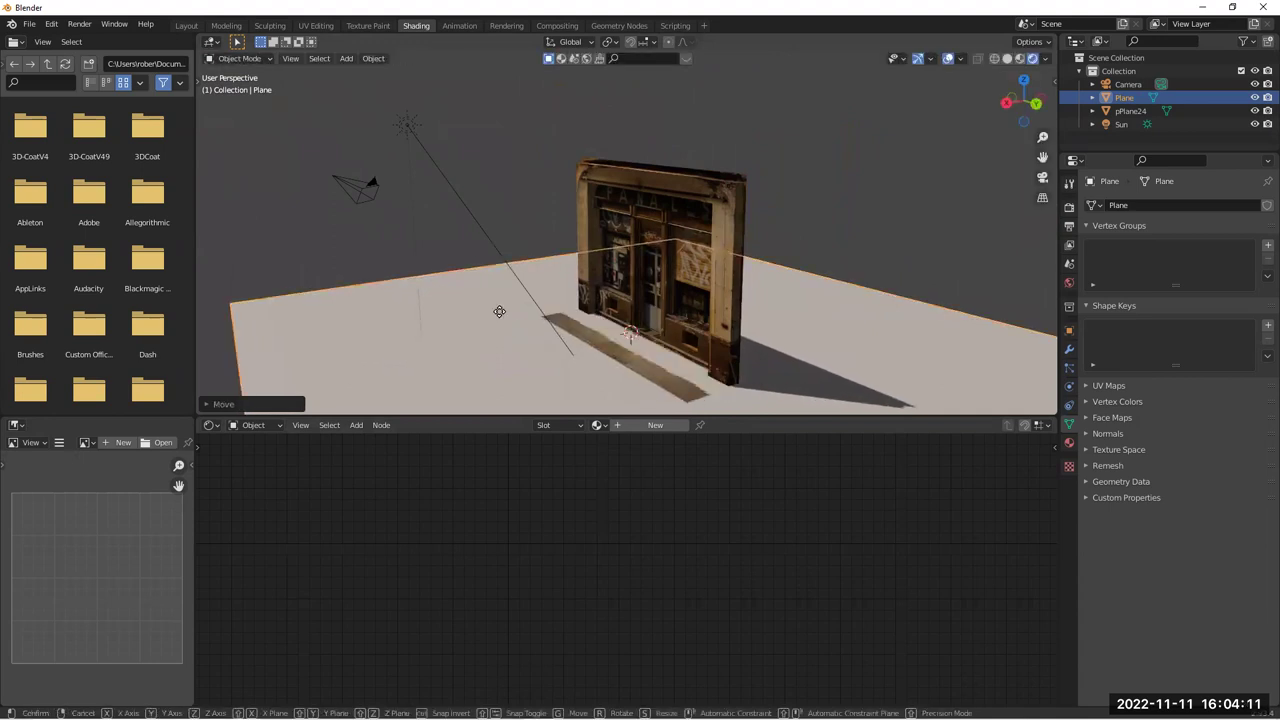
# Switch the viewport to wireframe and add a UV sphere at the base of the shopfront
pyautogui.moveTo(475, 243)
pyautogui.mouseDown(button='middle')
pyautogui.moveTo(597, 159)
pyautogui.moveTo(524, 148)
pyautogui.moveTo(526, 178)
pyautogui.moveTo(560, 173)
pyautogui.mouseUp(button='middle')
pyautogui.click(995, 58)
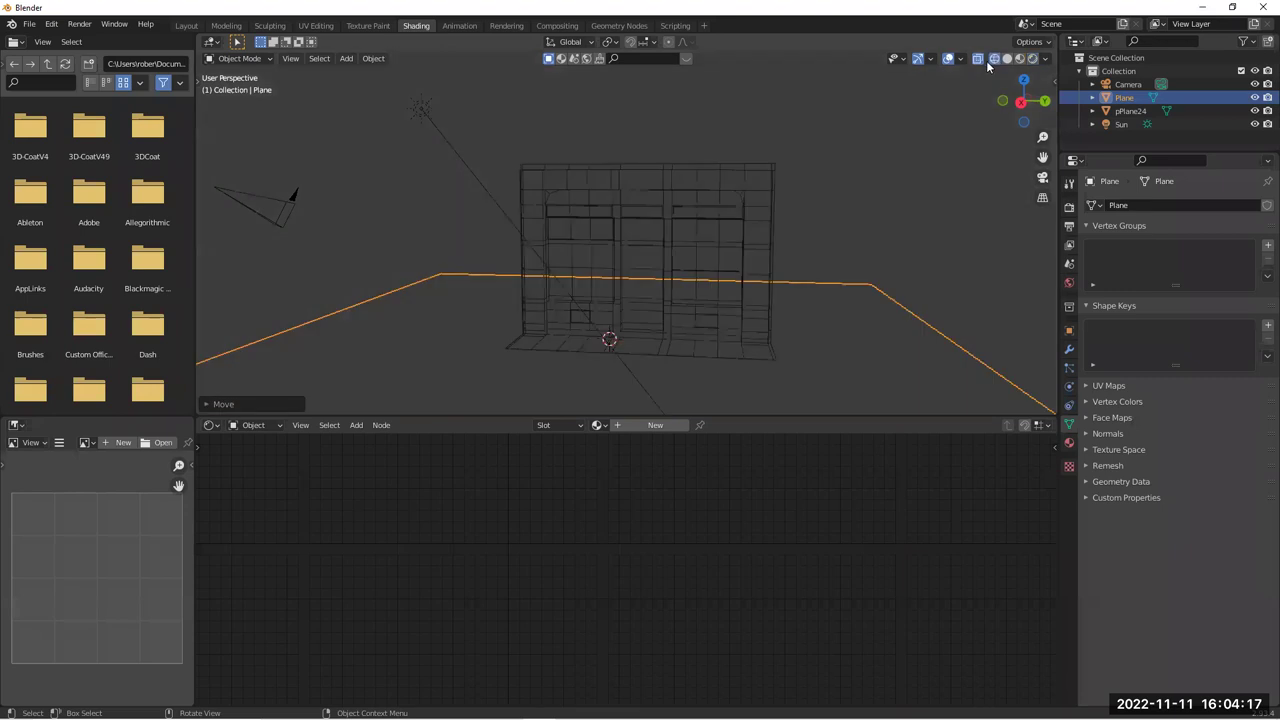
pyautogui.scroll(-5, 805, 227)
pyautogui.moveTo(783, 200); pyautogui.dragTo(742, 226, button='middle')
pyautogui.hotkey('shift', 'a')
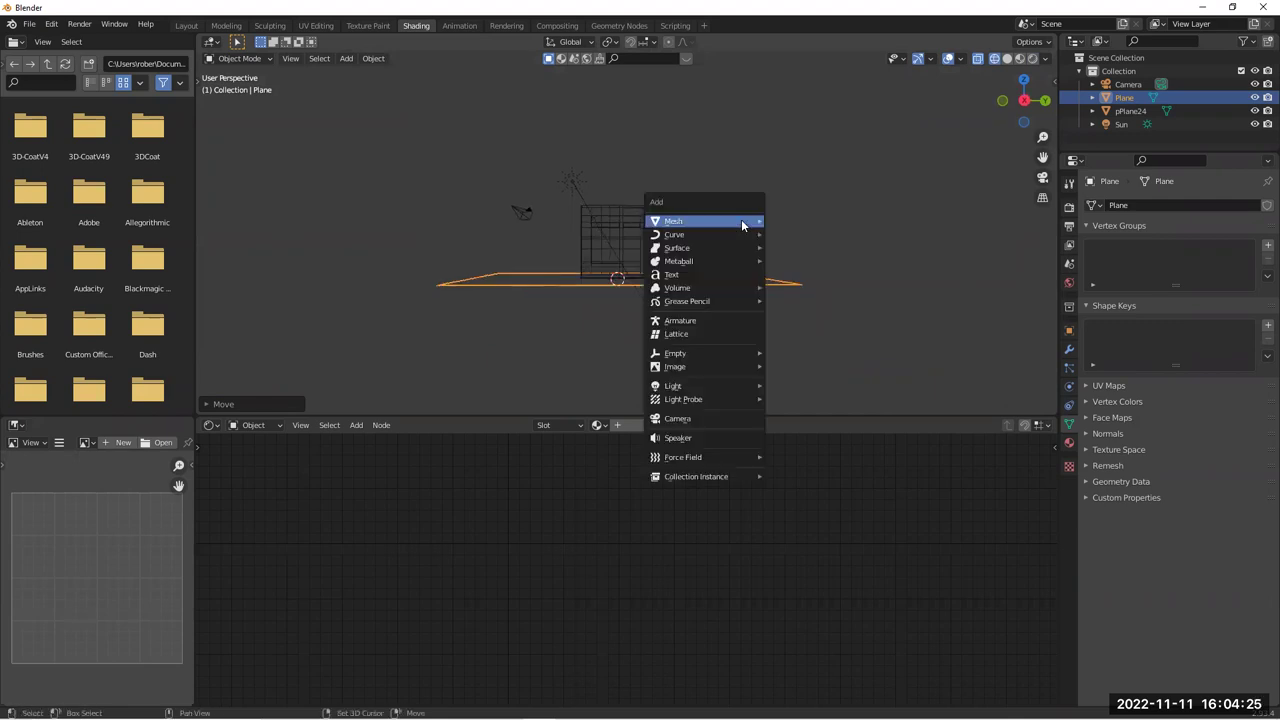
pyautogui.moveTo(741, 220)
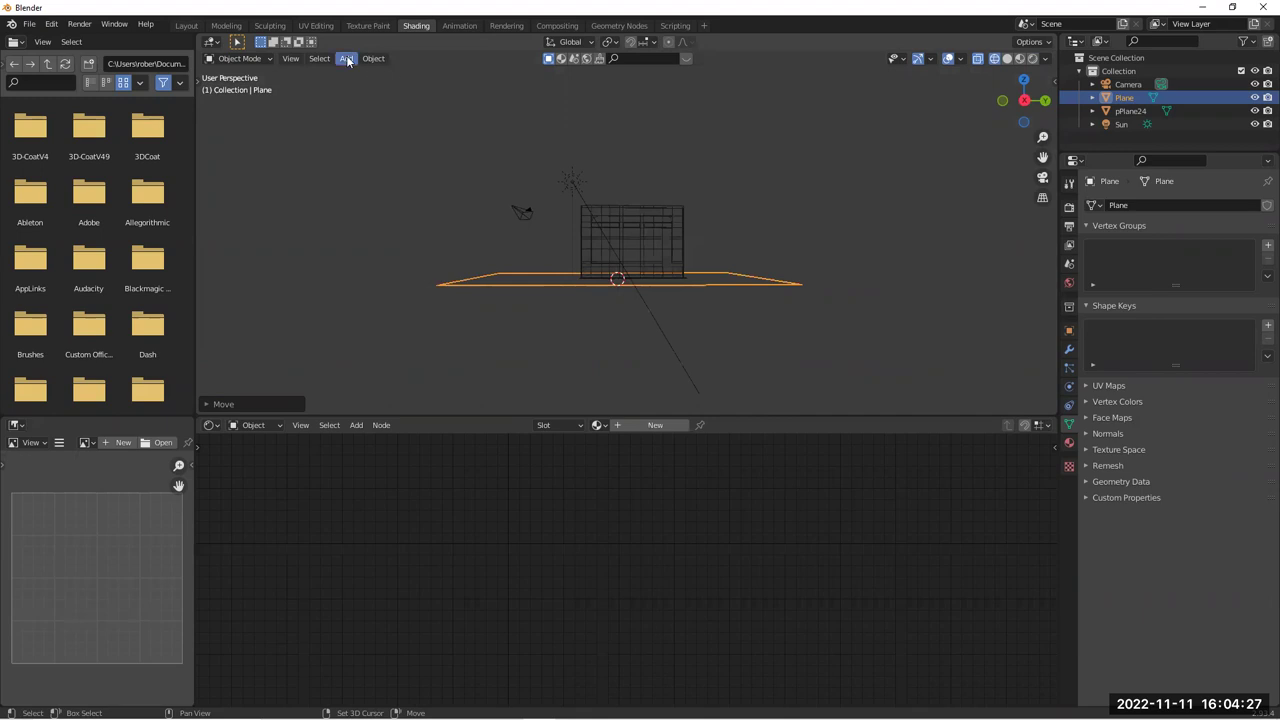
pyautogui.hotkey('shift', 'a')
pyautogui.moveTo(648, 221)
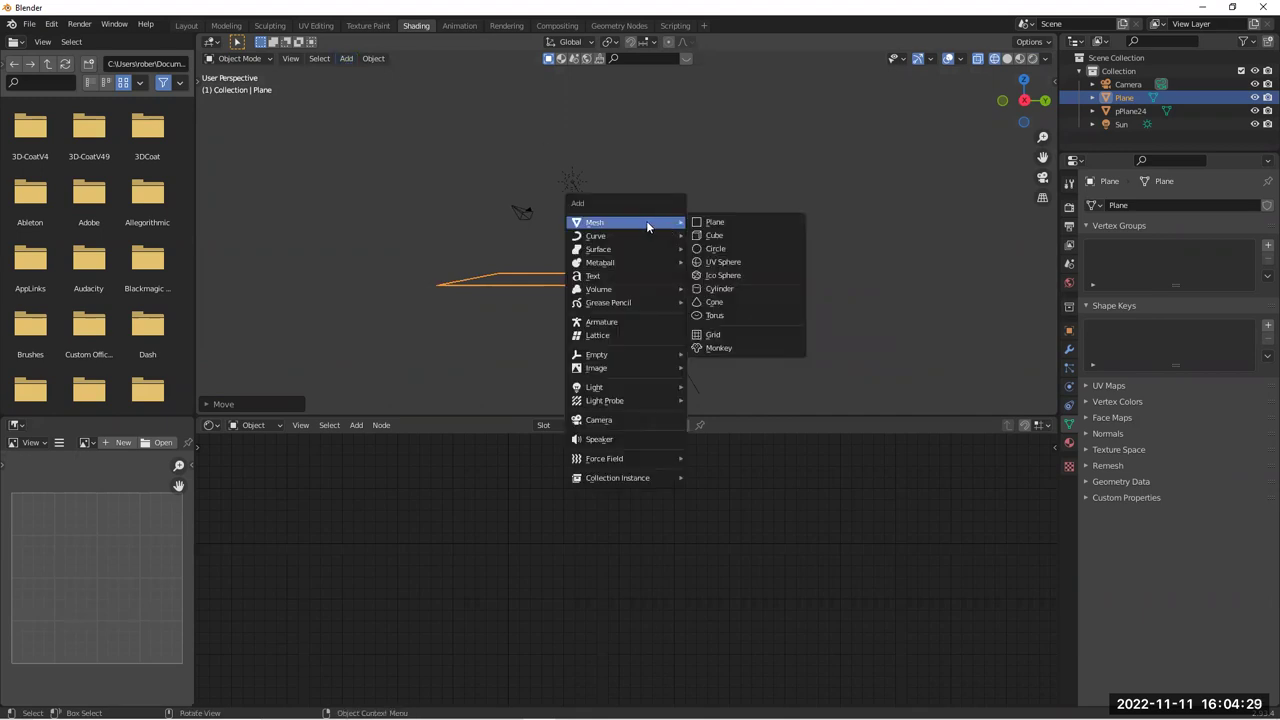
pyautogui.click(722, 262)
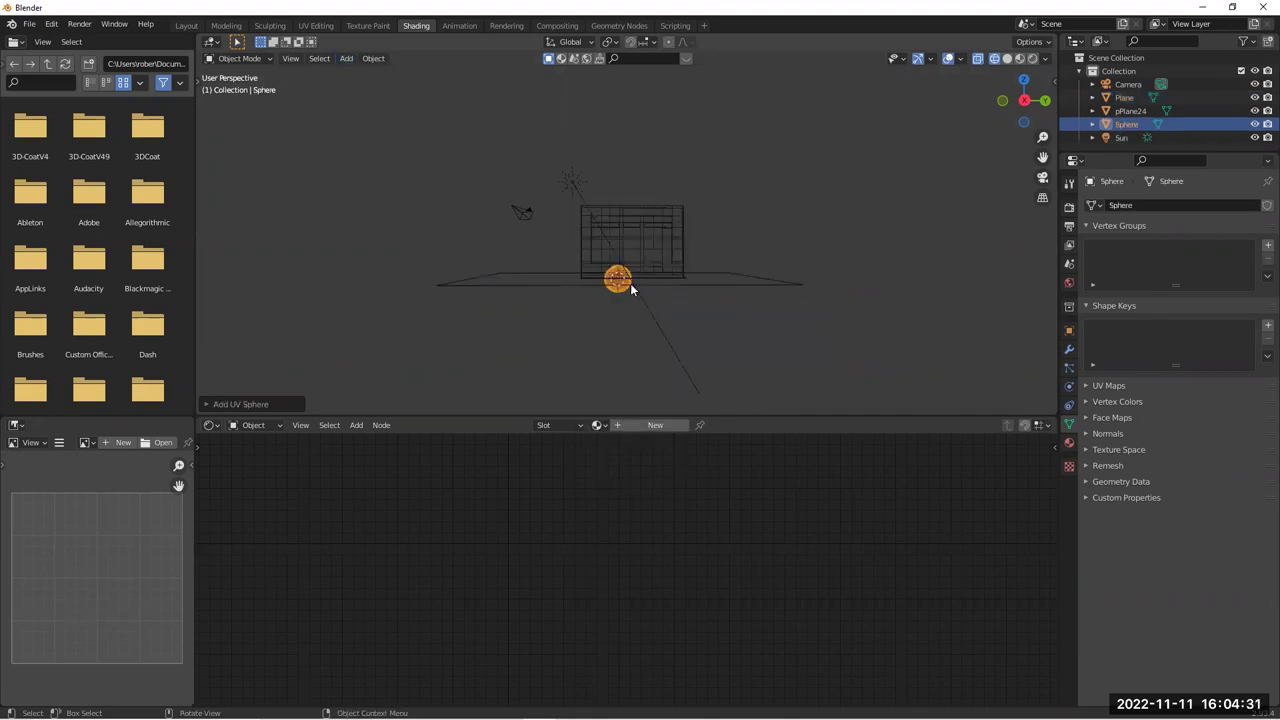
# Scale the sphere up until it encloses the whole scene with ample room, checking it in material preview
pyautogui.press('s')
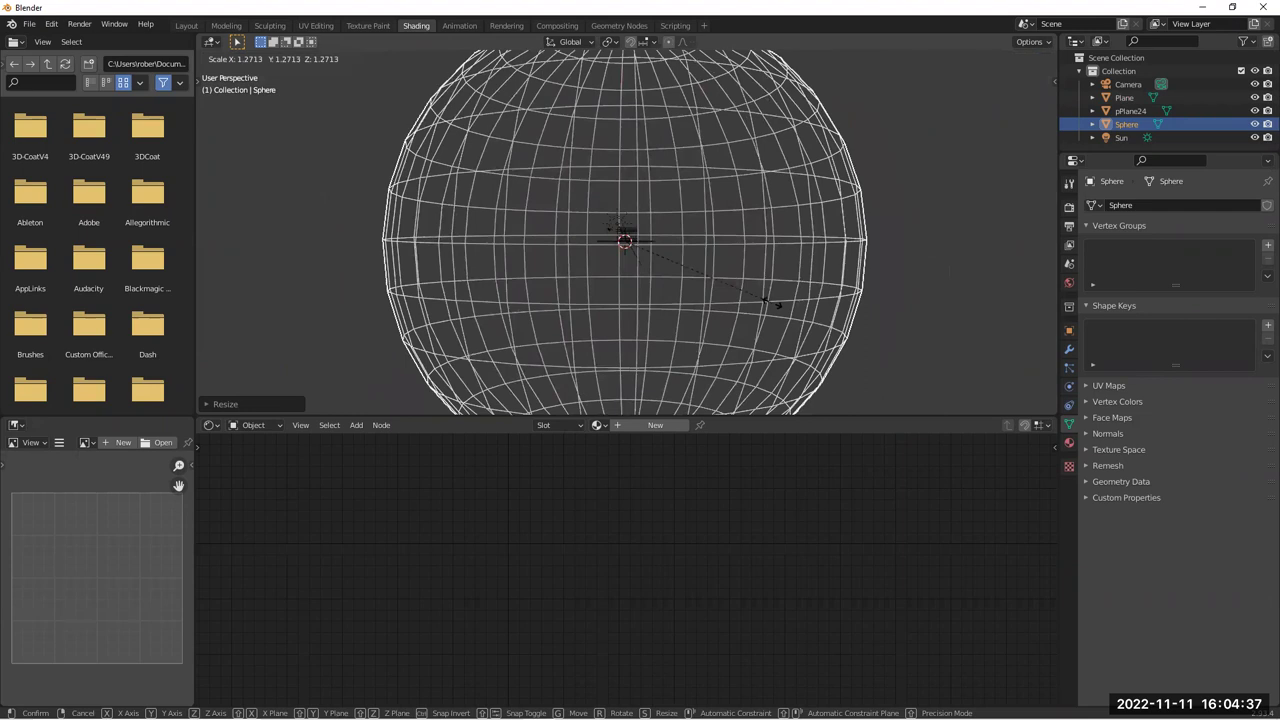
pyautogui.click(790, 295)
pyautogui.moveTo(818, 282); pyautogui.dragTo(744, 264, button='middle')
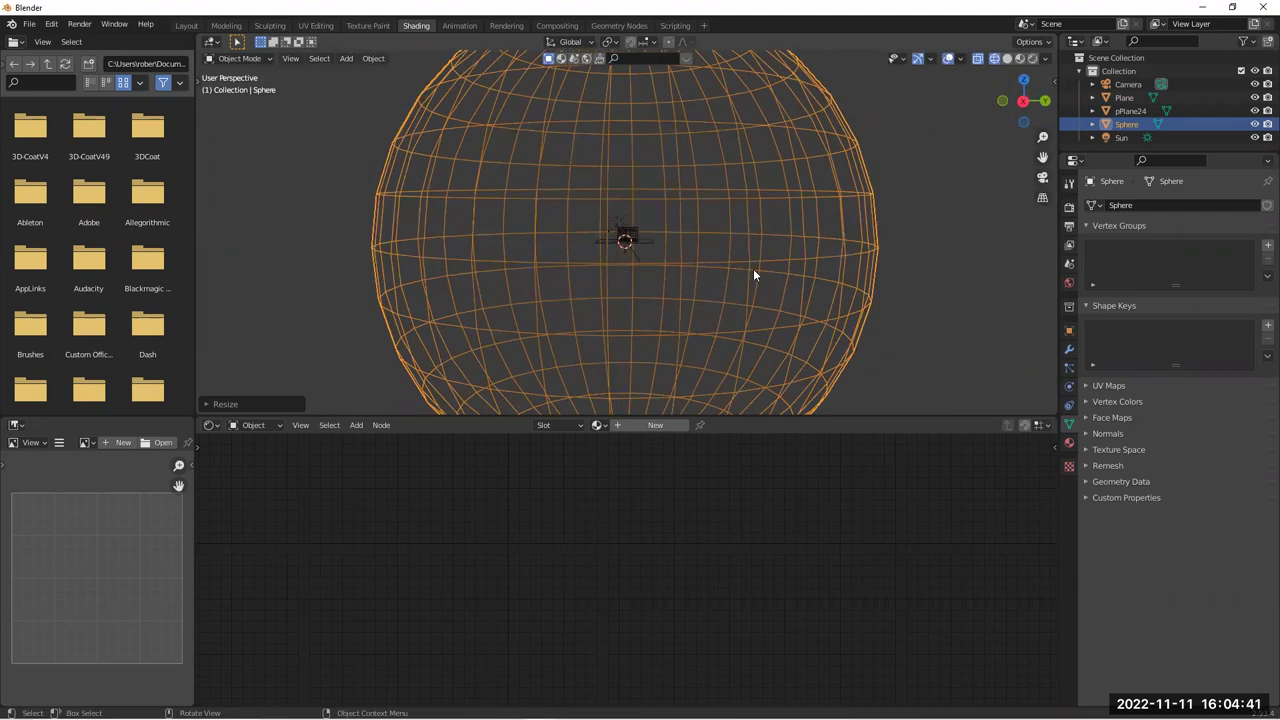
pyautogui.click(749, 266)
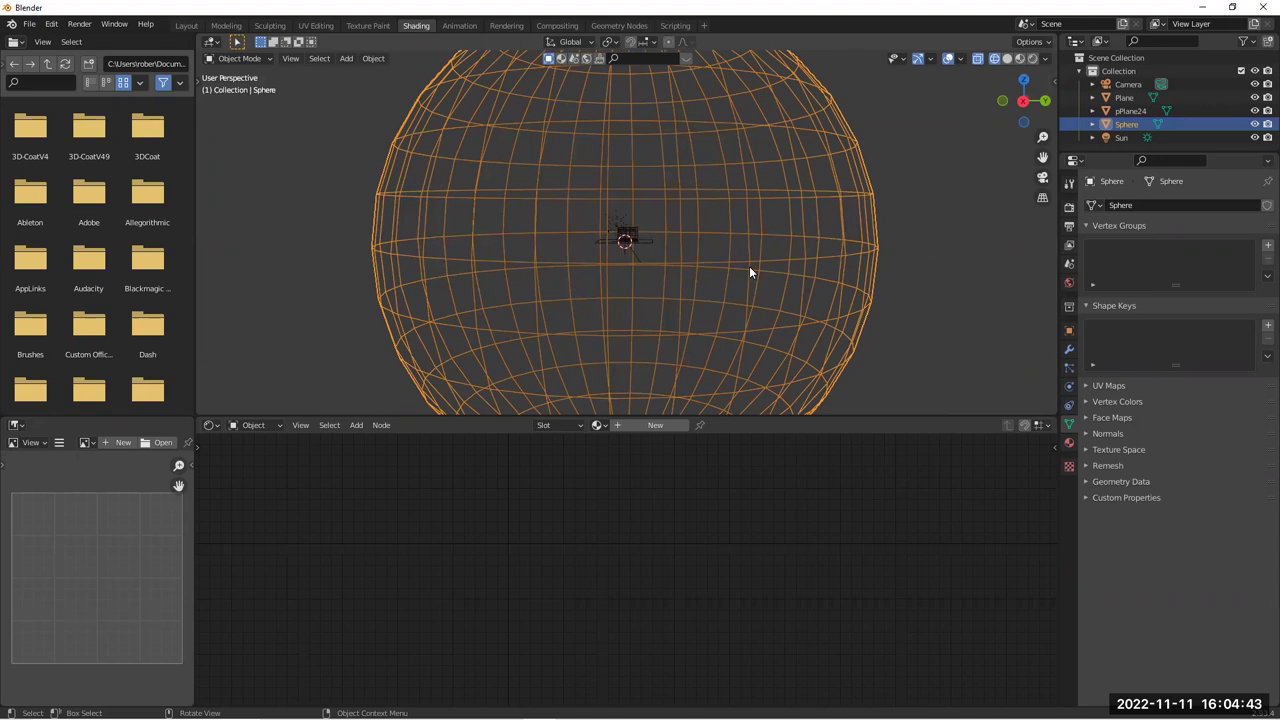
pyautogui.press('s')
pyautogui.click(761, 267)
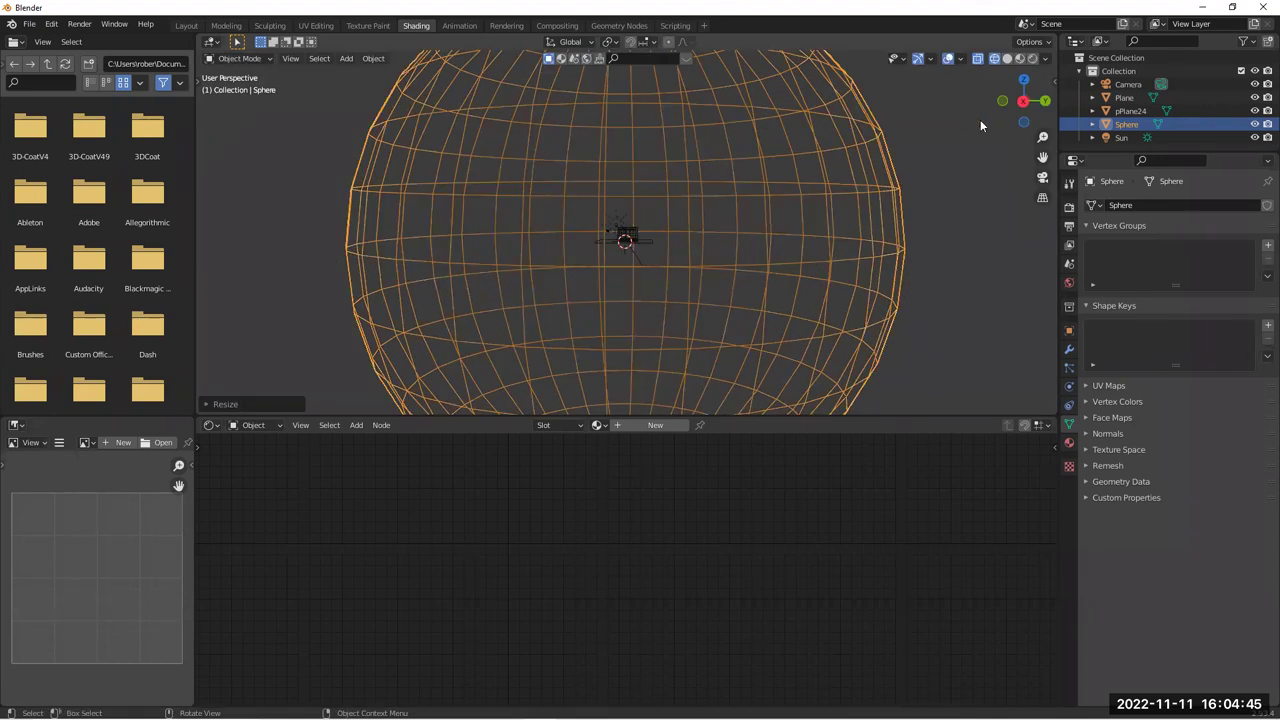
pyautogui.click(1019, 58)
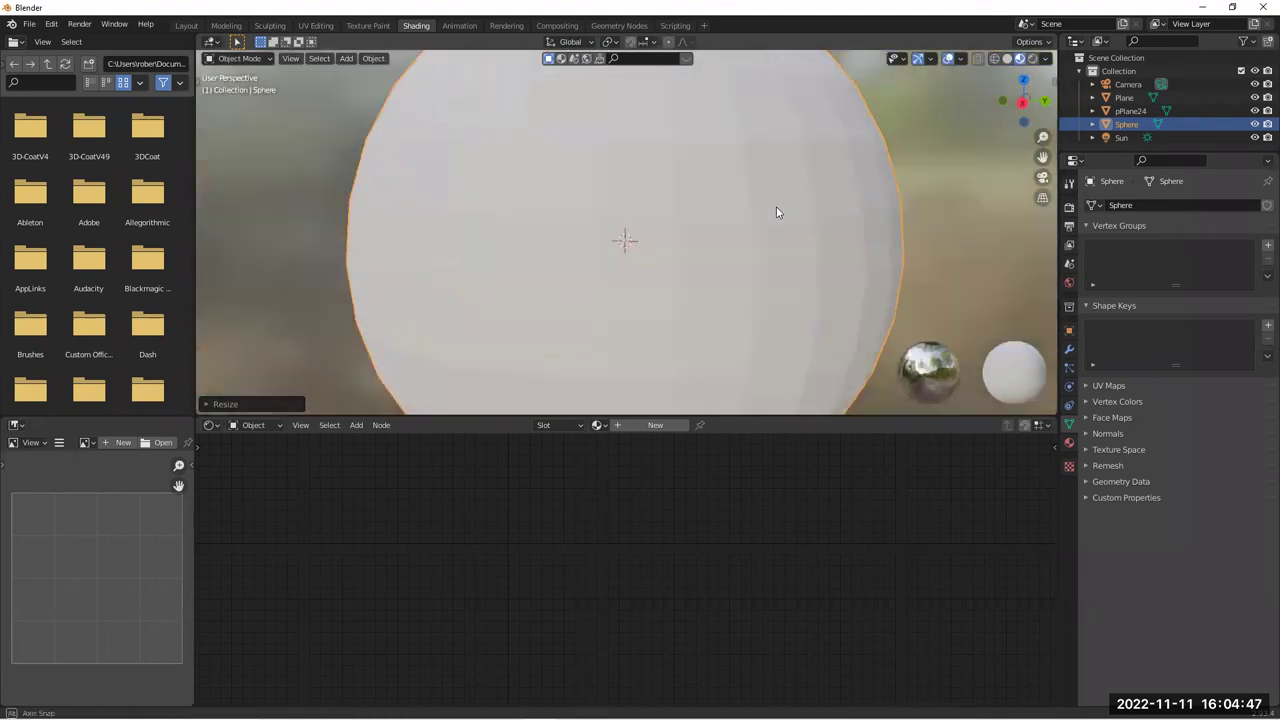
pyautogui.scroll(-3, 735, 230)
pyautogui.scroll(-4, 700, 232)
pyautogui.scroll(2, 700, 226)
pyautogui.moveTo(701, 223)
pyautogui.mouseDown(button='middle')
pyautogui.moveTo(700, 205)
pyautogui.moveTo(604, 264)
pyautogui.moveTo(632, 313)
pyautogui.moveTo(820, 263)
pyautogui.moveTo(845, 183)
pyautogui.moveTo(752, 117)
pyautogui.moveTo(620, 123)
pyautogui.moveTo(583, 218)
pyautogui.moveTo(686, 238)
pyautogui.moveTo(712, 295)
pyautogui.moveTo(755, 160)
pyautogui.mouseUp(button='middle')
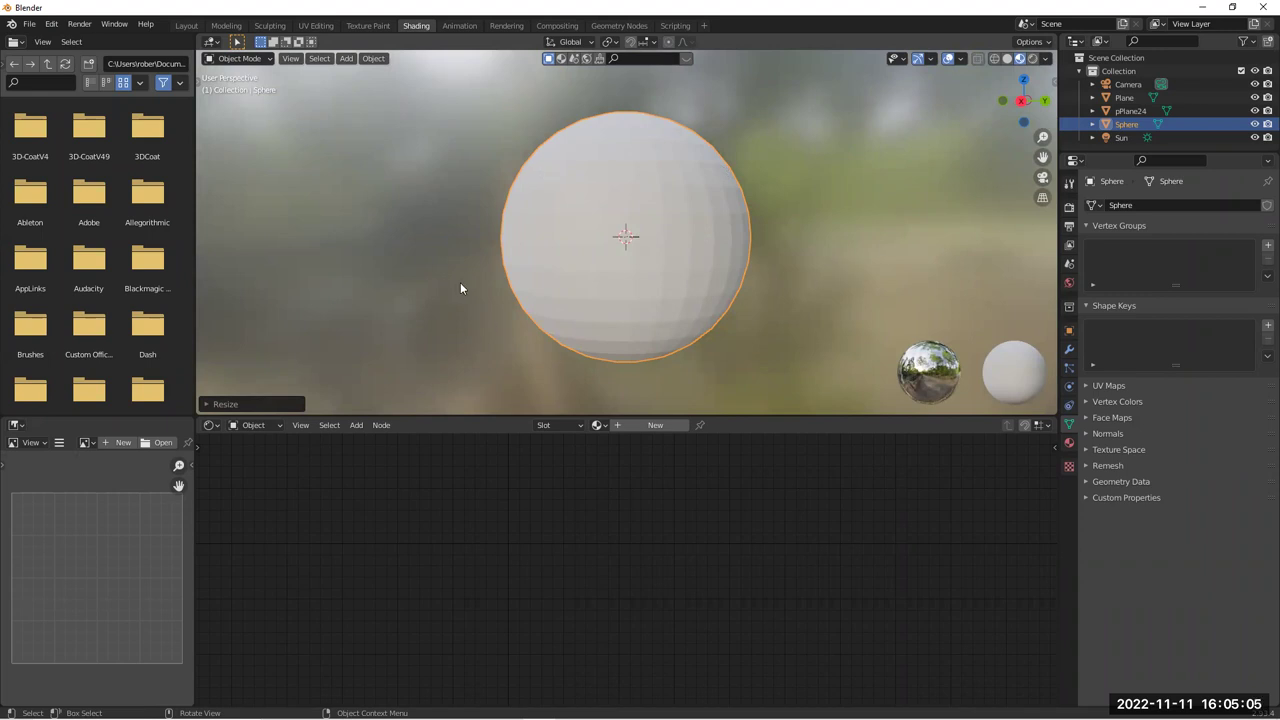
# In the wireframe right view, select the sphere's lower-half vertices in Edit Mode and flatten them with a Z scale of 0
pyautogui.click(994, 59)
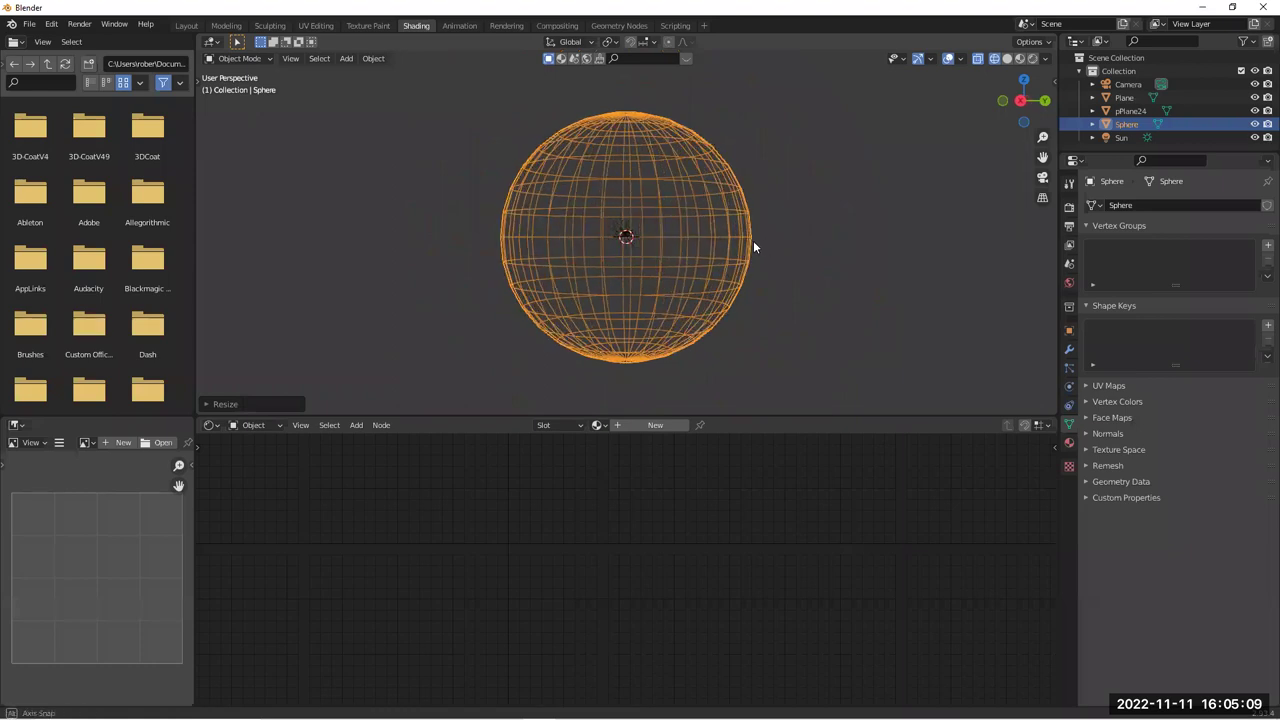
pyautogui.press('KP_3')
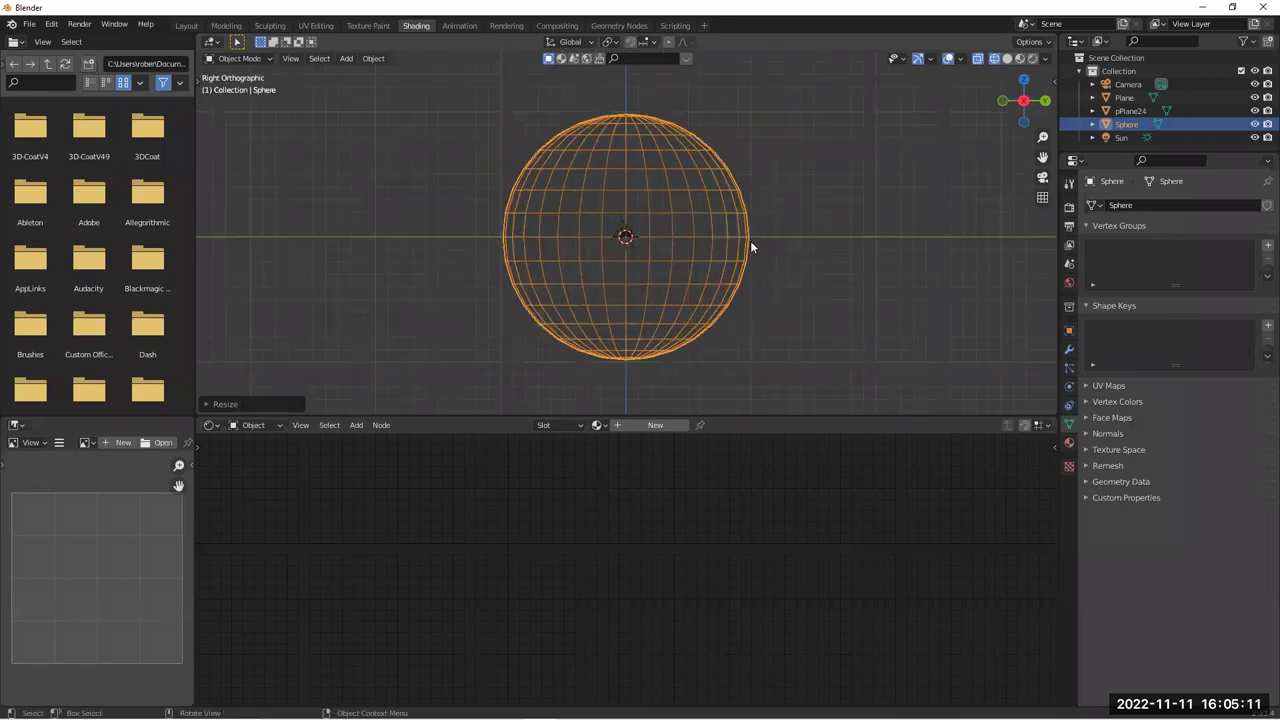
pyautogui.click(261, 59)
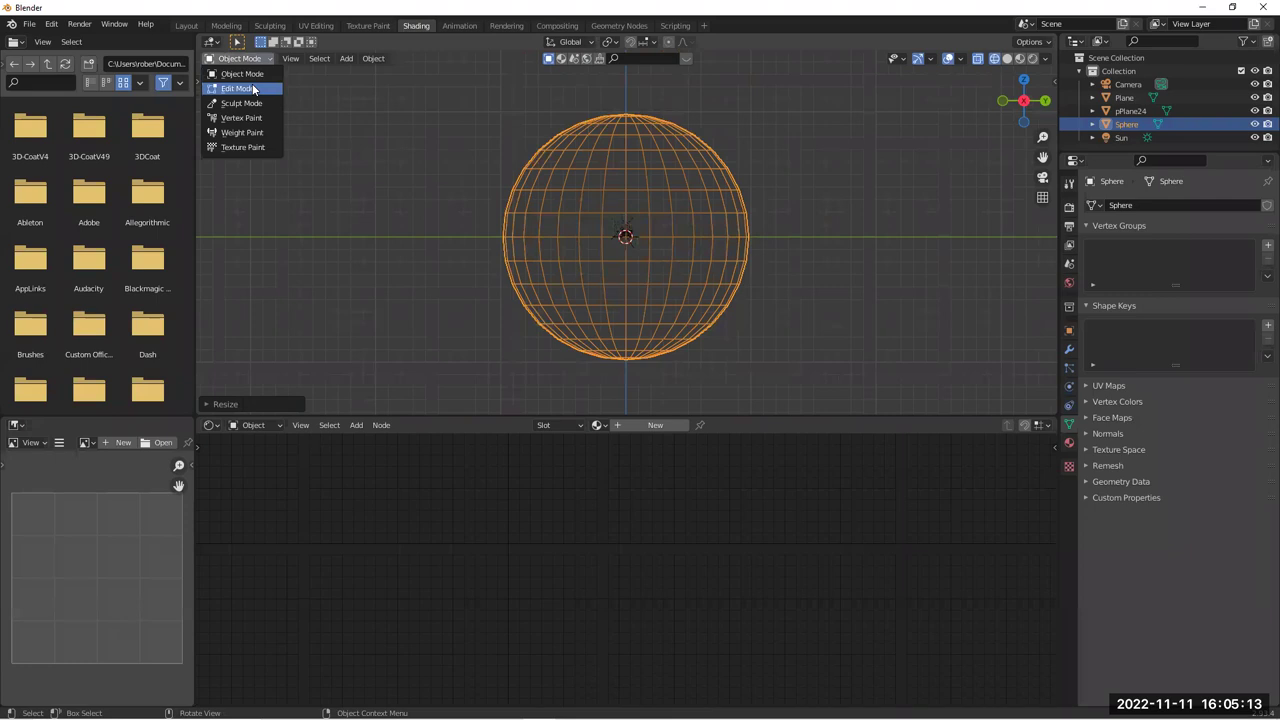
pyautogui.click(240, 88)
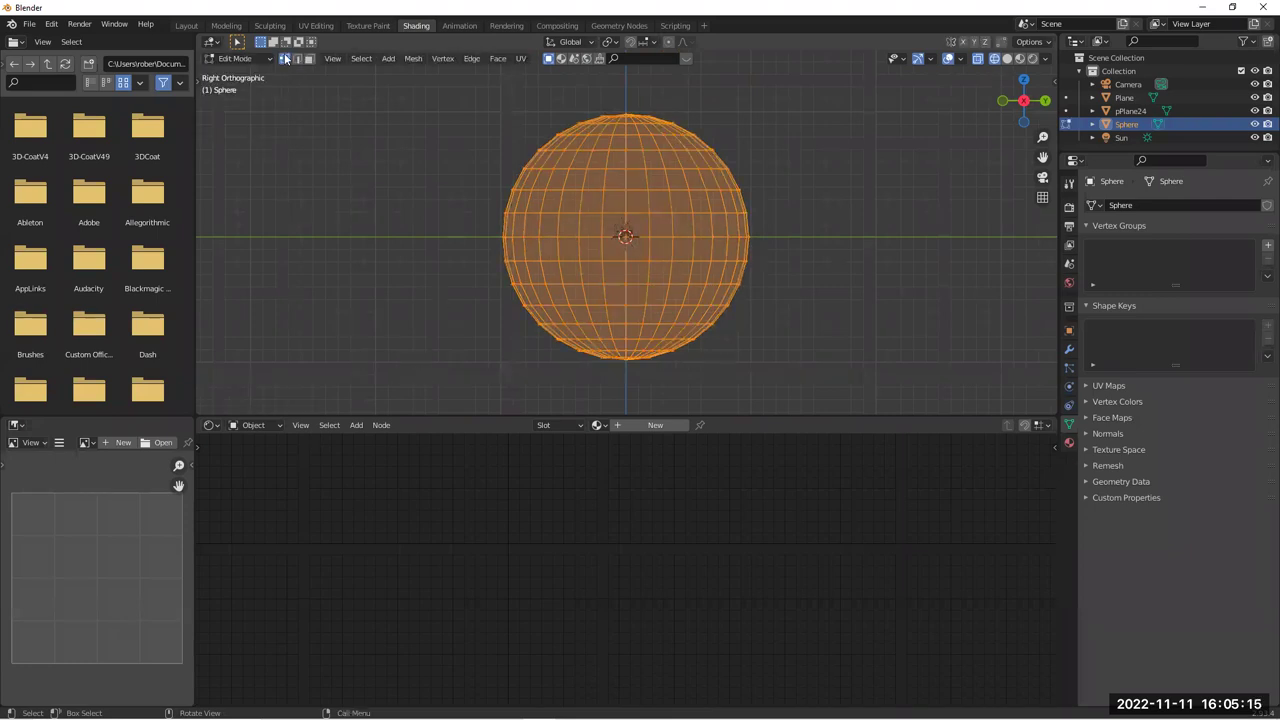
pyautogui.moveTo(434, 387); pyautogui.dragTo(859, 233)
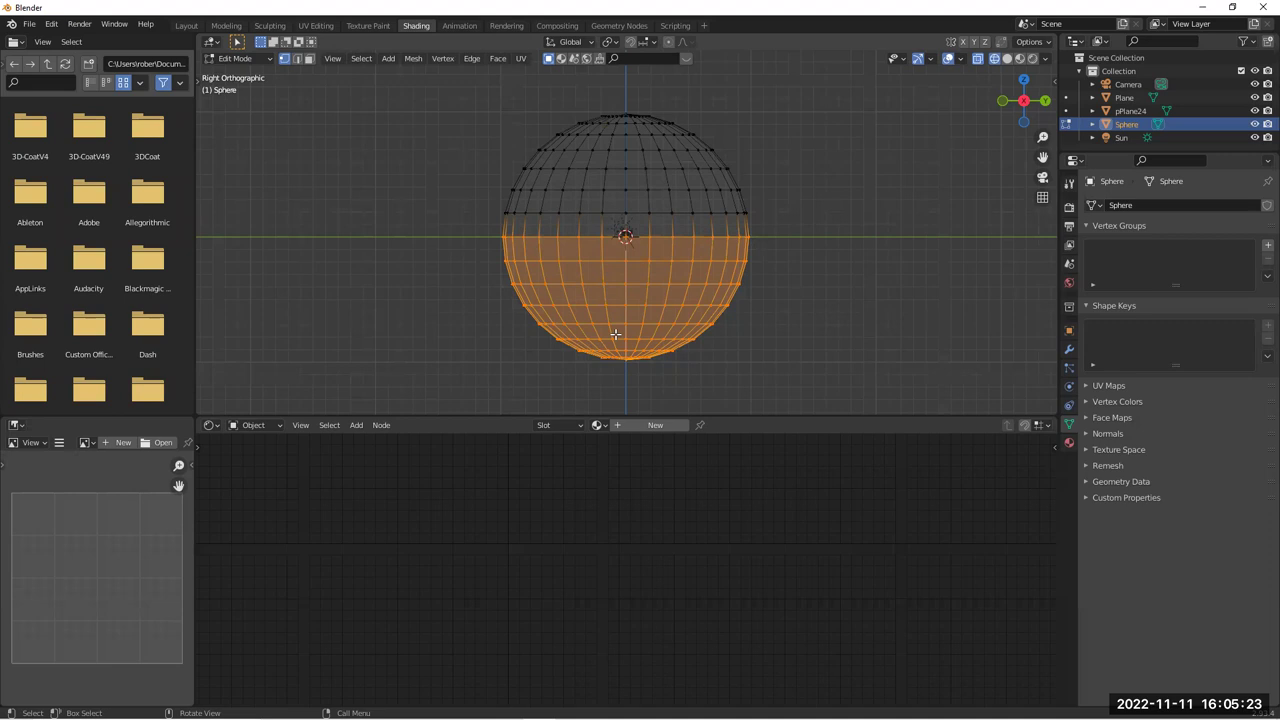
pyautogui.press('s')
pyautogui.press('z')
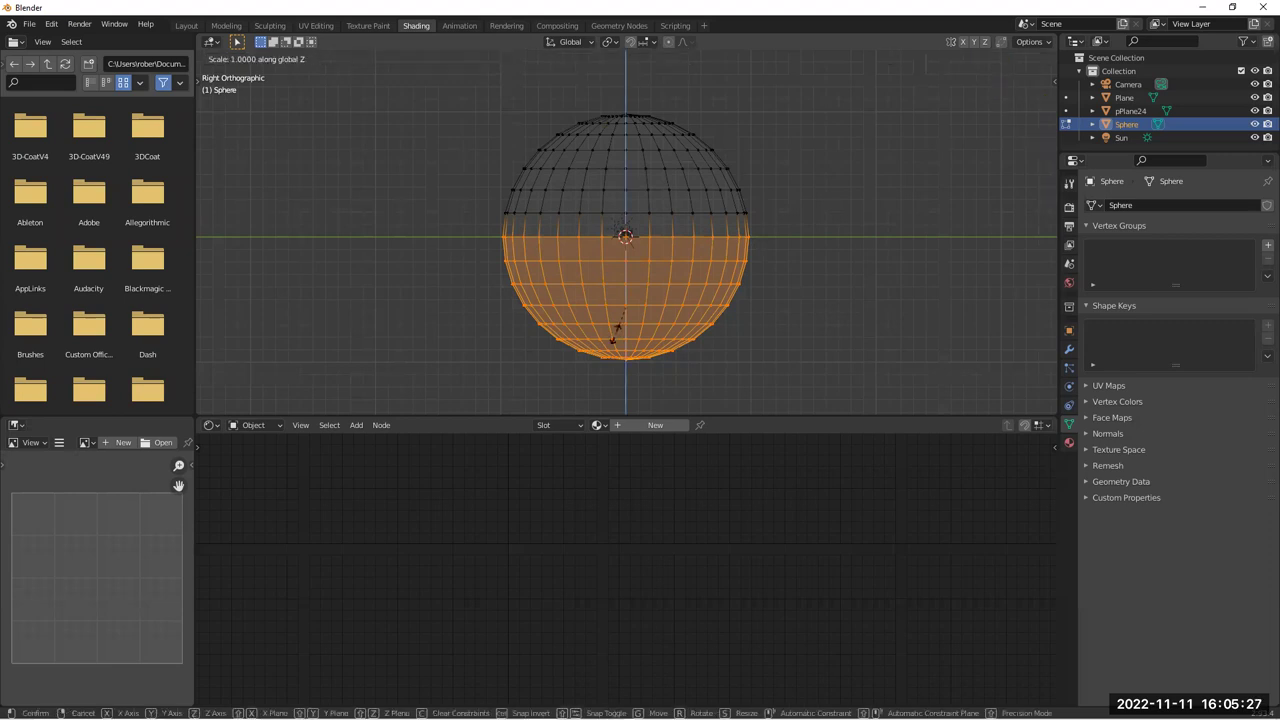
pyautogui.write('0')
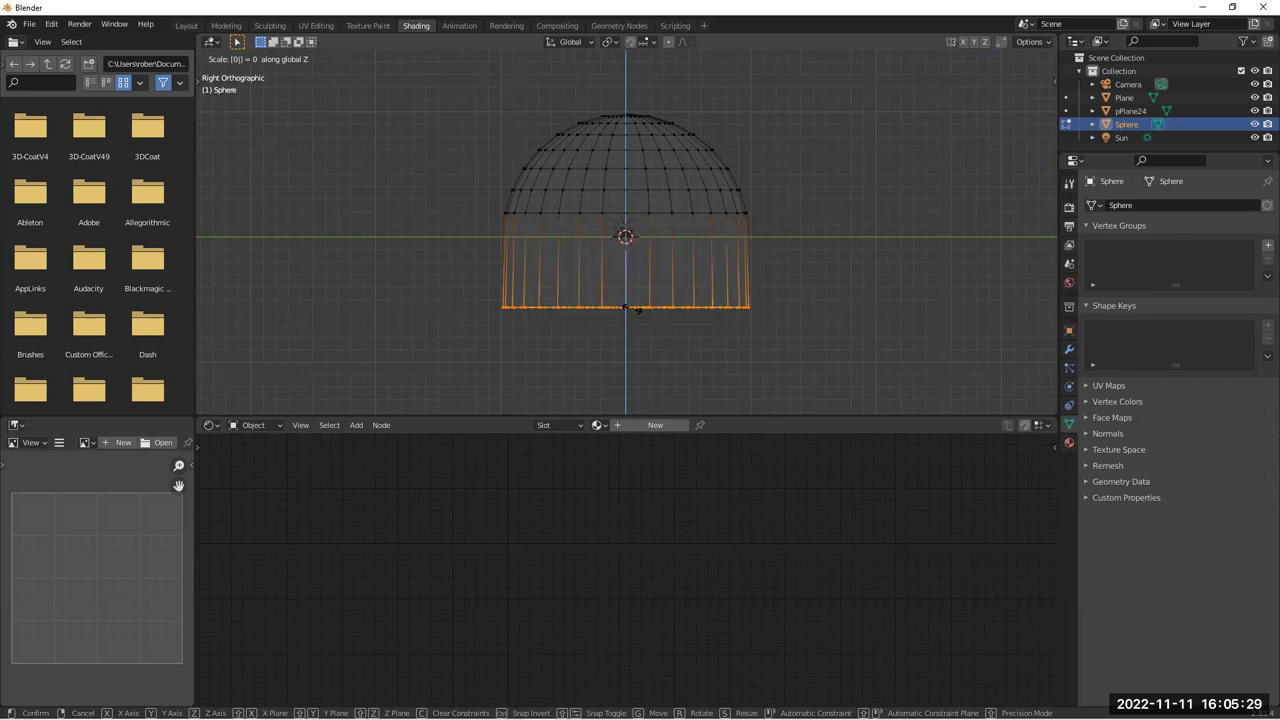
pyautogui.press('Return')
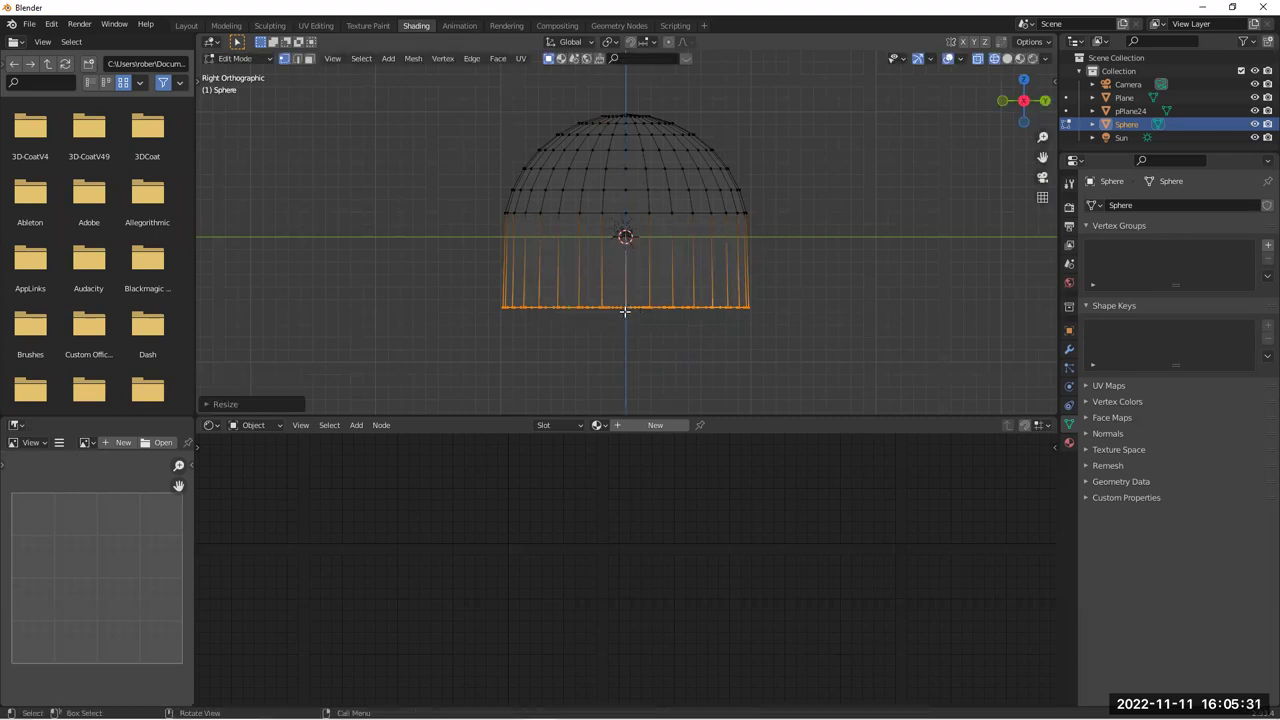
# Move the flattened vertices straight up along Z to the sphere's equator to form a flat-floored dome
pyautogui.click(198, 82)
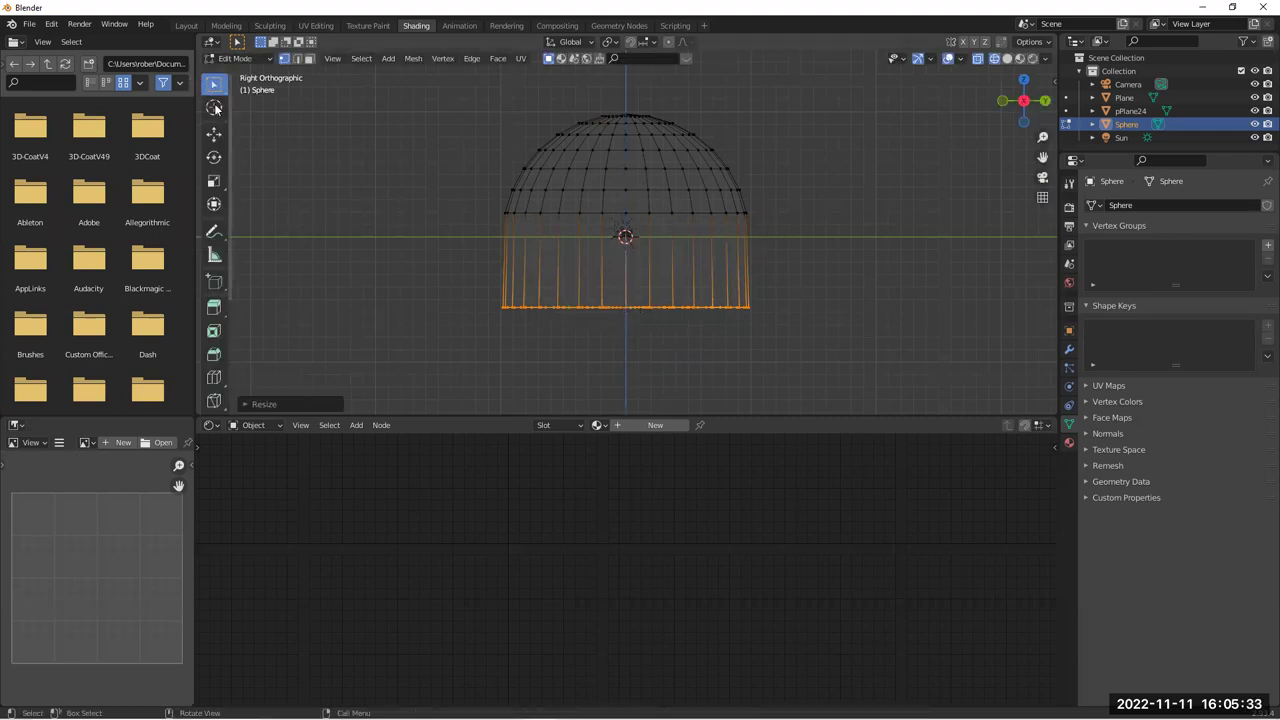
pyautogui.click(212, 135)
pyautogui.moveTo(624, 255); pyautogui.dragTo(631, 181)
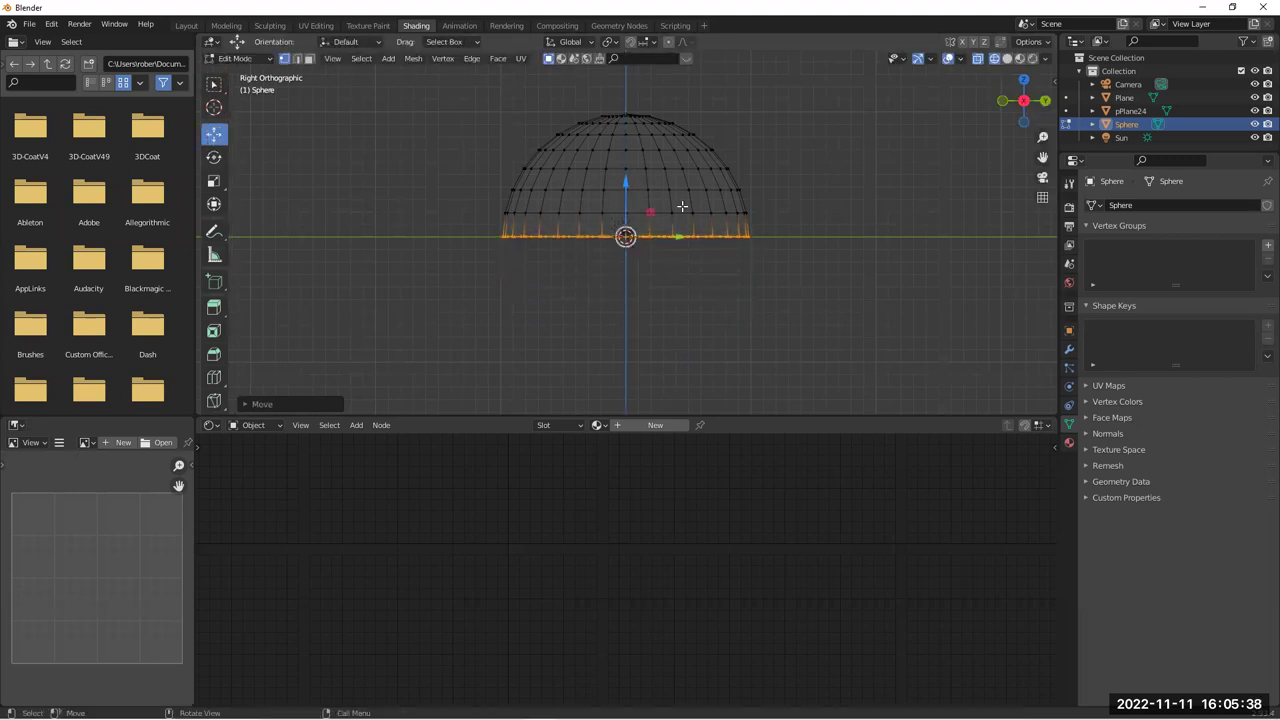
# Show the dome in material preview, return to Object Mode and apply Shade Smooth to it
pyautogui.click(1021, 58)
pyautogui.rightClick(775, 193)
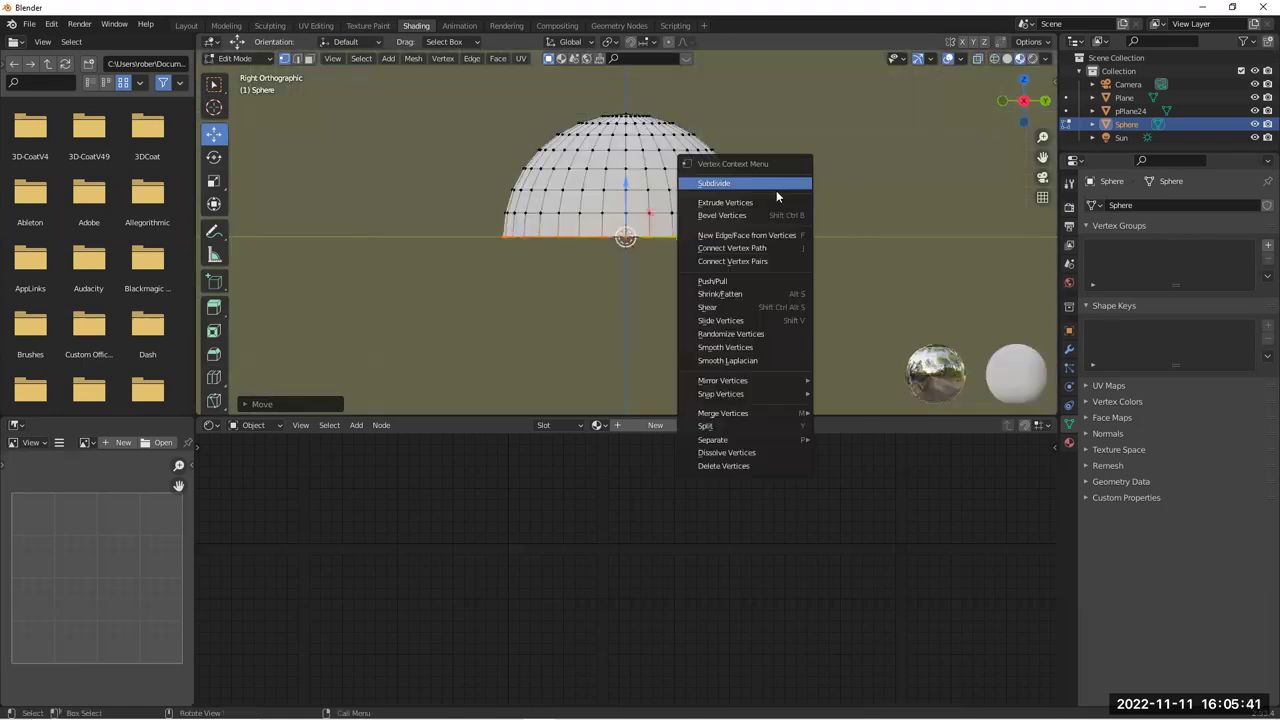
pyautogui.moveTo(857, 157); pyautogui.dragTo(851, 185, button='middle')
pyautogui.scroll(10, 851, 185)
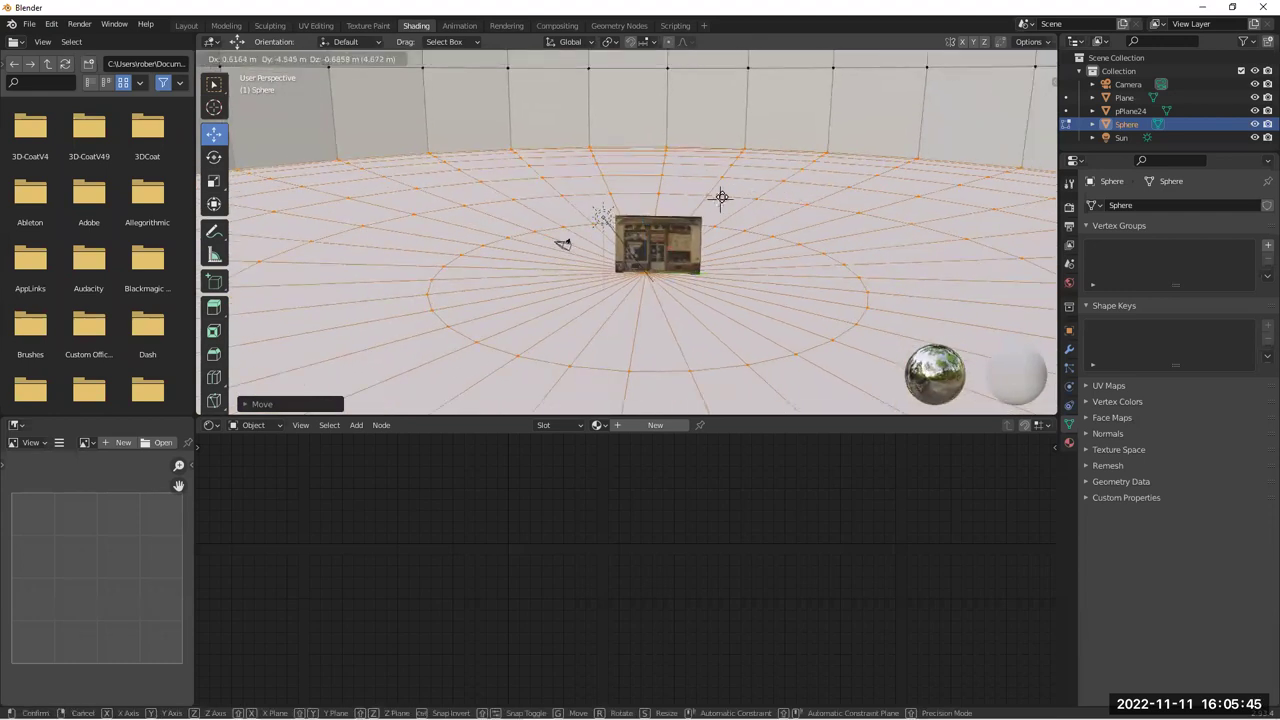
pyautogui.scroll(3, 787, 158)
pyautogui.moveTo(787, 158); pyautogui.dragTo(770, 226, button='middle')
pyautogui.click(263, 60)
pyautogui.click(240, 71)
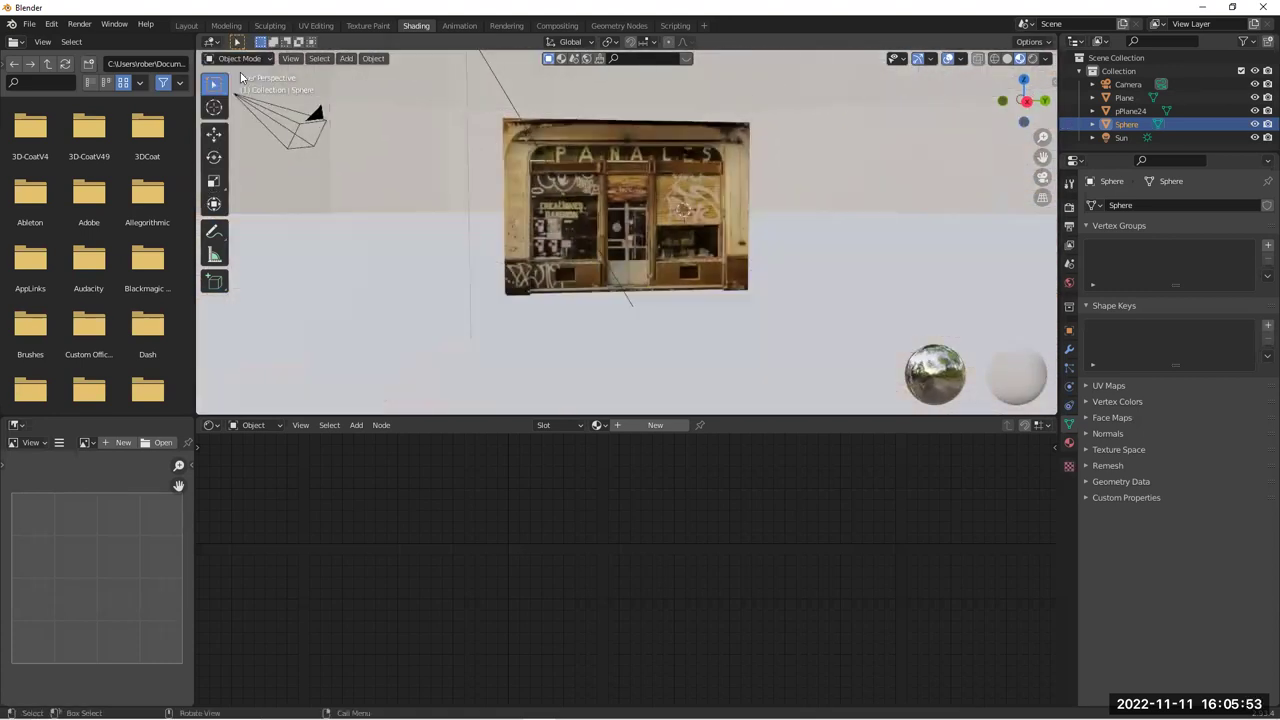
pyautogui.rightClick(799, 114)
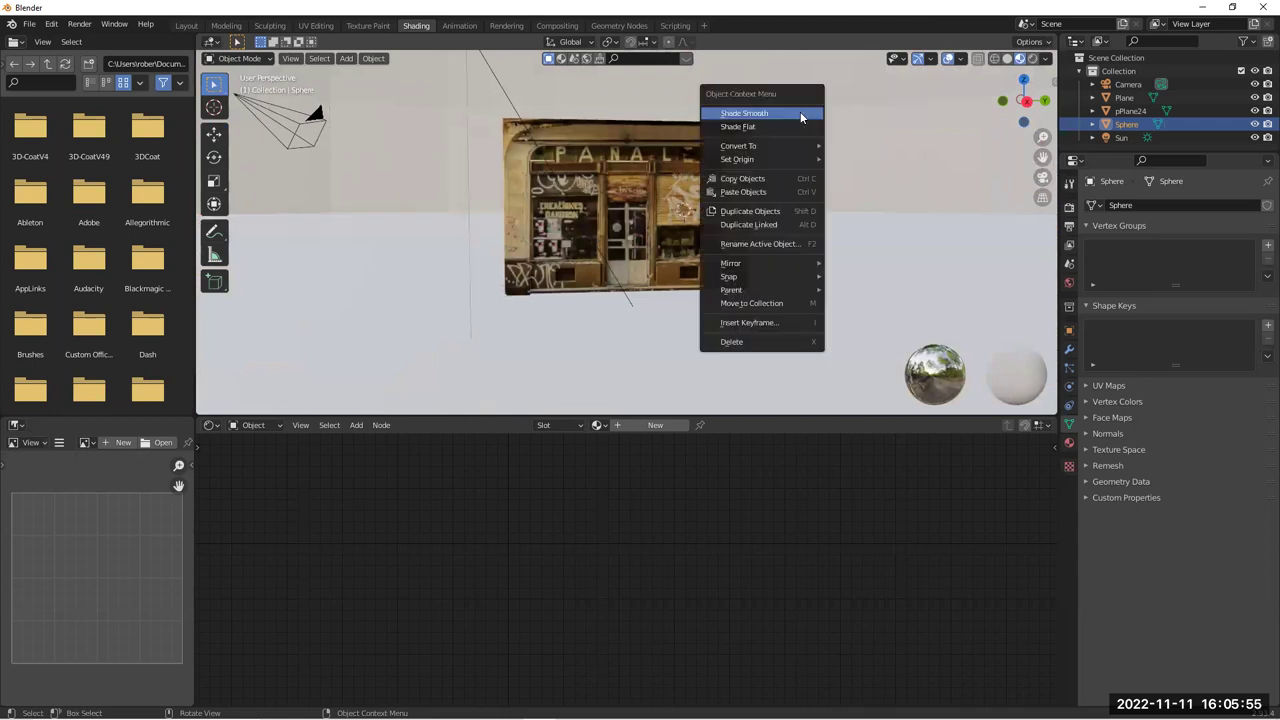
pyautogui.click(745, 116)
# Create a new material for the dome with the shopfront framed against its wall
pyautogui.moveTo(421, 203); pyautogui.dragTo(466, 283, button='middle')
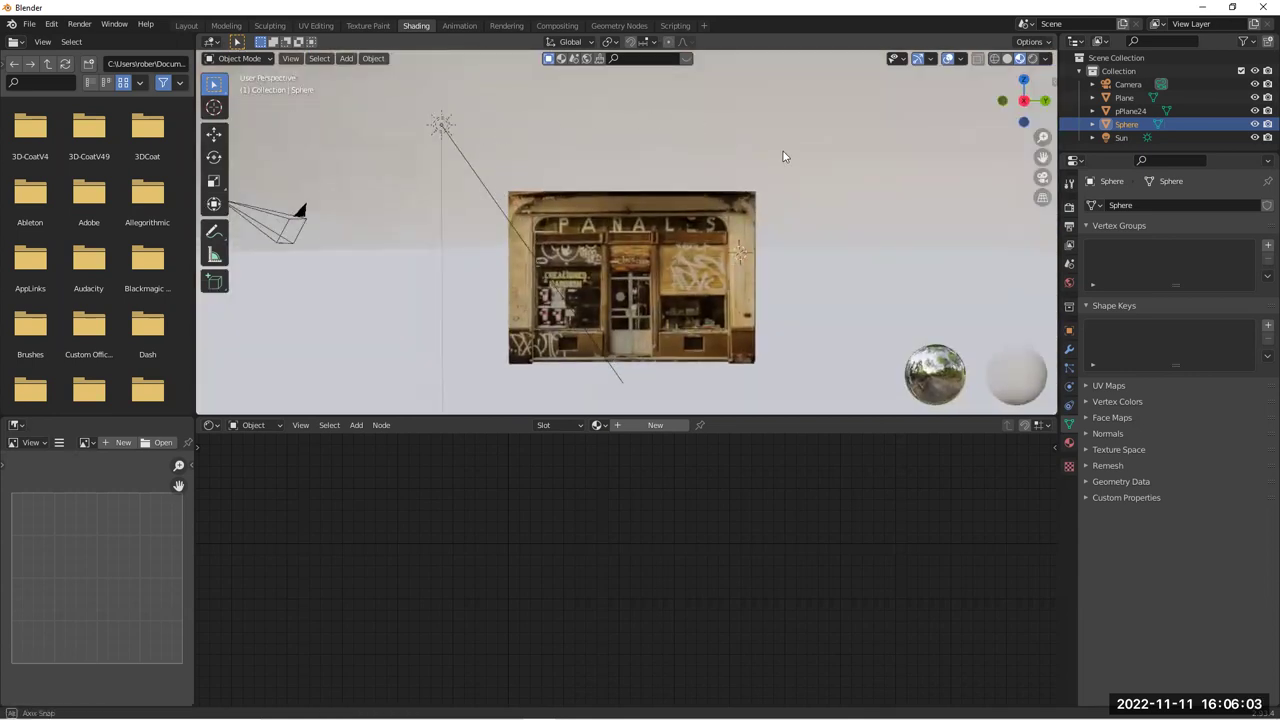
pyautogui.moveTo(786, 157); pyautogui.dragTo(717, 207, button='middle')
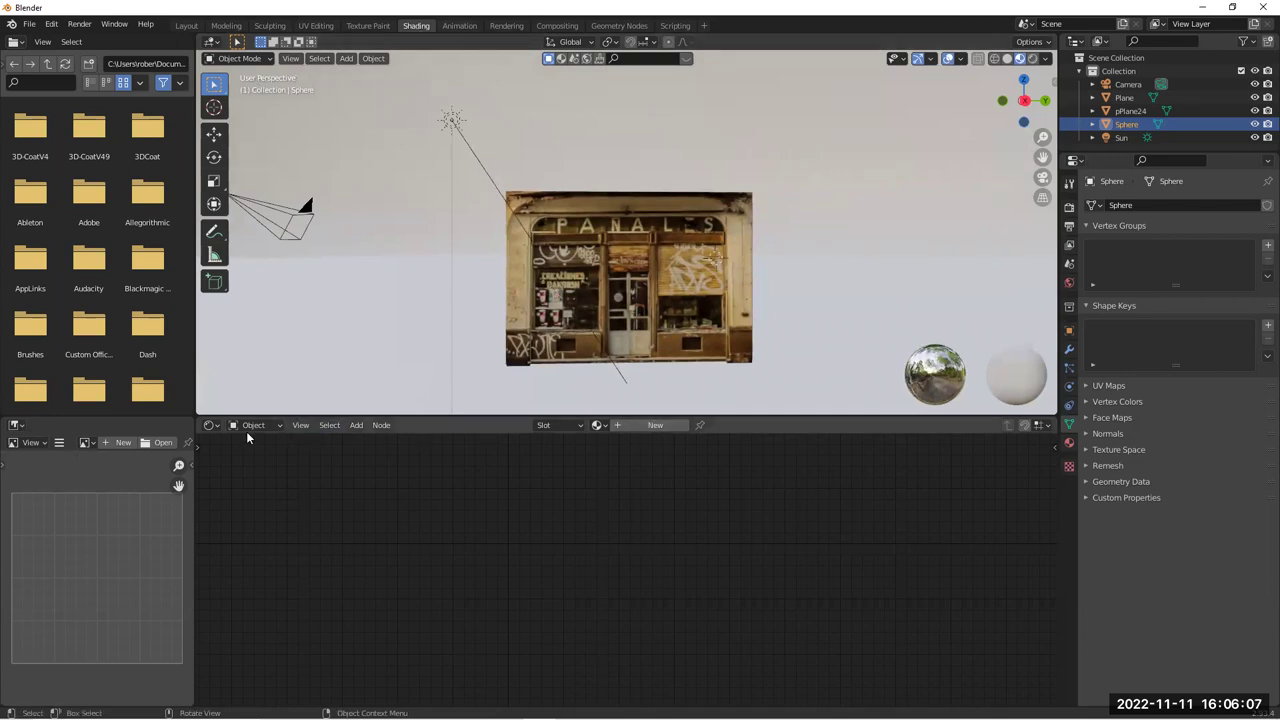
pyautogui.click(652, 426)
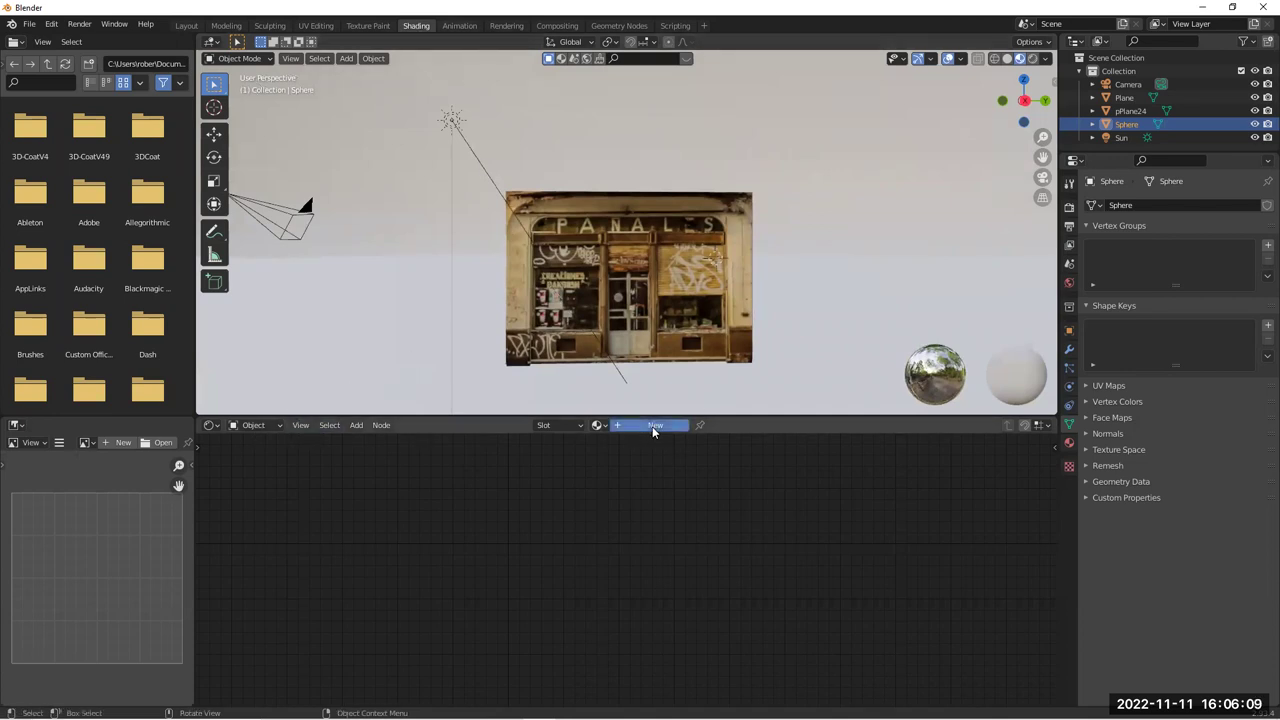
pyautogui.moveTo(692, 509); pyautogui.dragTo(728, 588, button='middle')
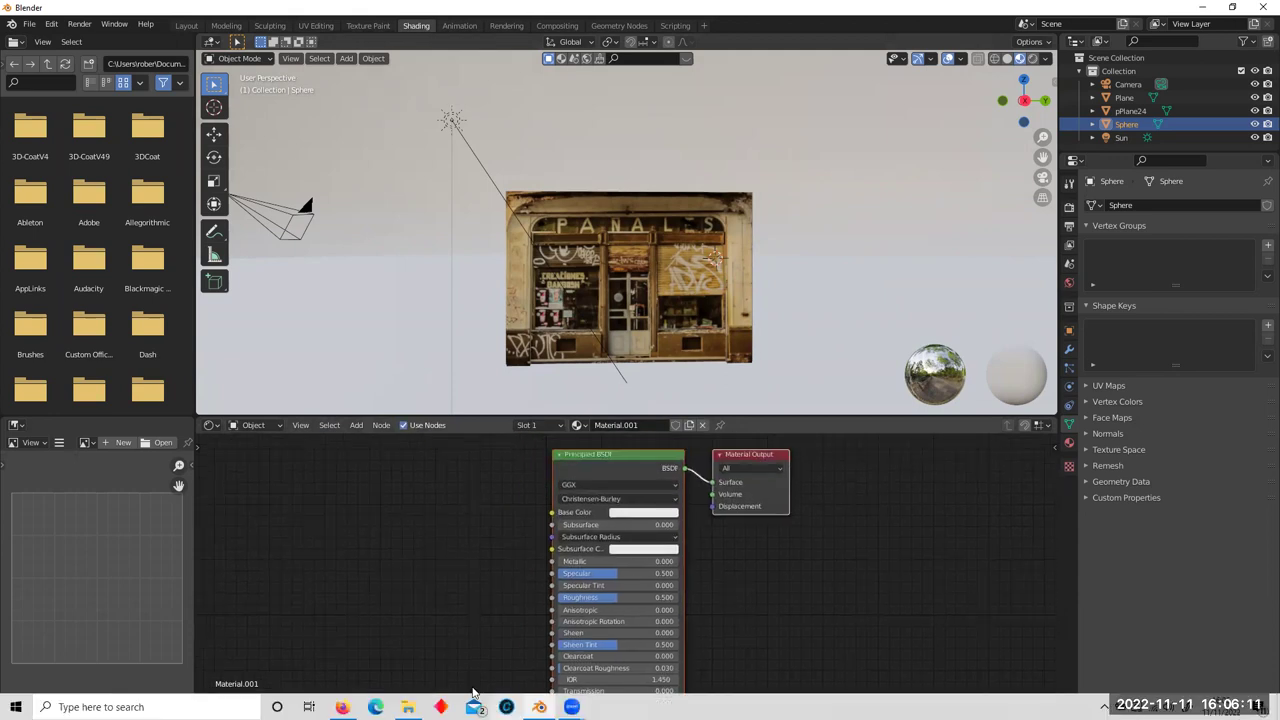
# Bring fish_hoek_beach_2k.hdr from the Downloads folder into the dome's material and connect its Color output to Base Color
pyautogui.click(408, 708)
pyautogui.moveTo(660, 76); pyautogui.dragTo(1035, 108)
pyautogui.moveTo(940, 306); pyautogui.dragTo(352, 527)
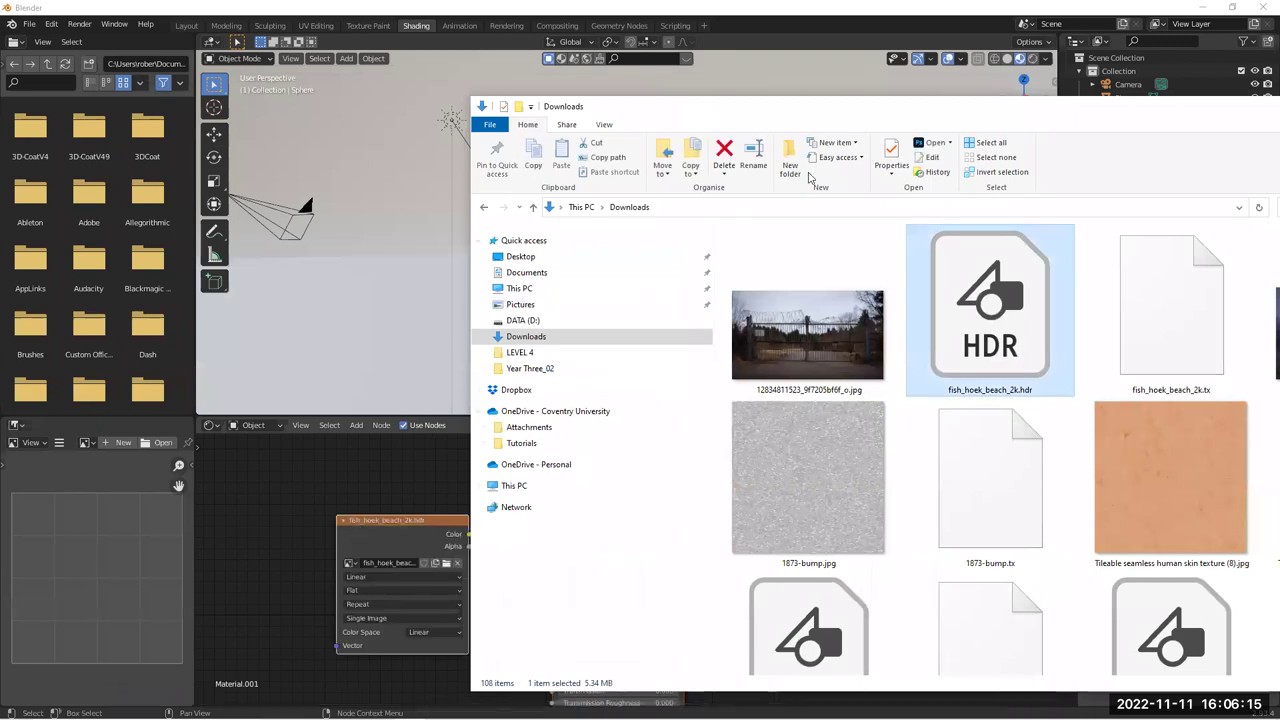
pyautogui.moveTo(943, 107); pyautogui.dragTo(656, 194)
pyautogui.click(1101, 196)
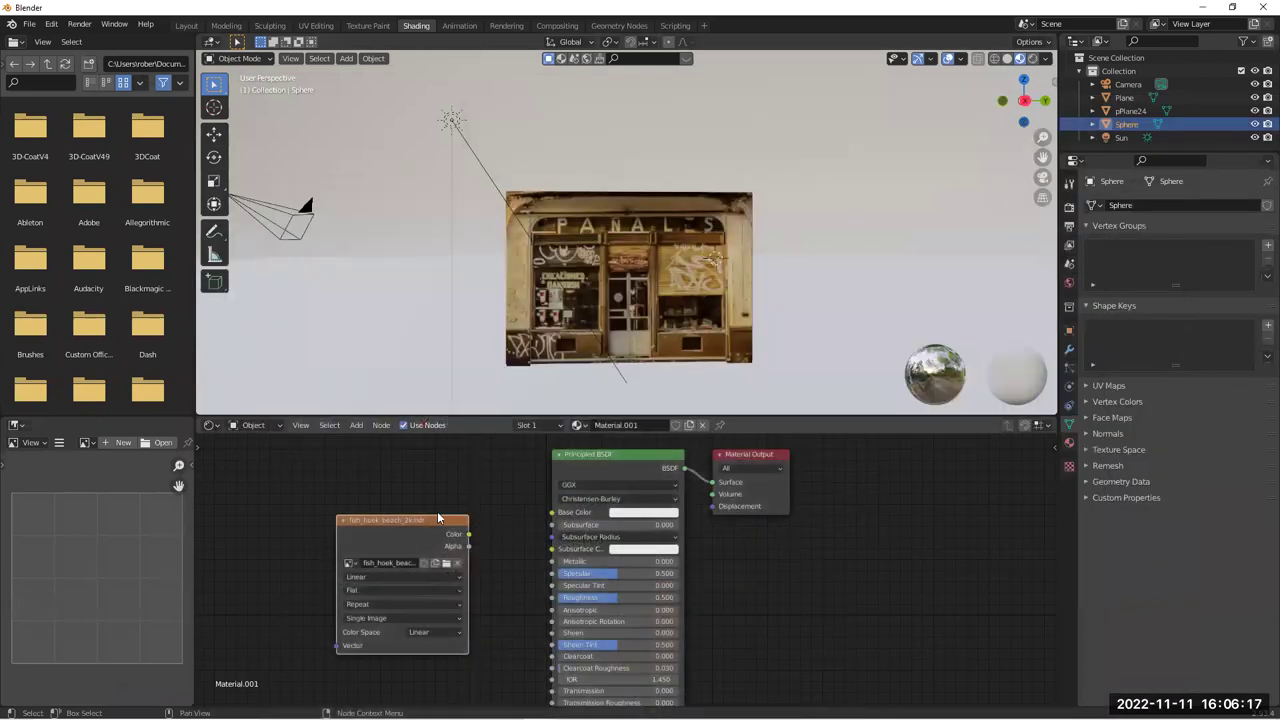
pyautogui.moveTo(418, 522); pyautogui.dragTo(552, 513)
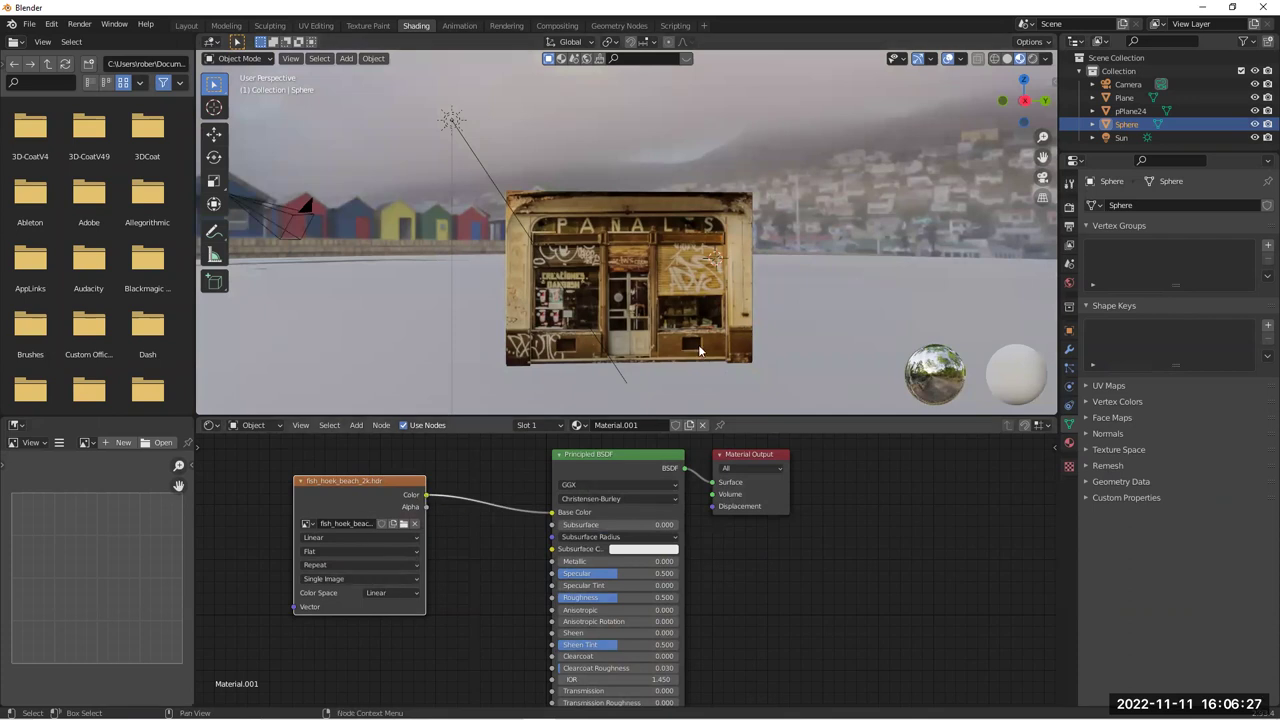
# Select the sun light and aim it at the base of the shopfront
pyautogui.moveTo(829, 342); pyautogui.dragTo(518, 184, button='middle')
pyautogui.moveTo(512, 525); pyautogui.dragTo(506, 523, button='middle')
pyautogui.moveTo(769, 212); pyautogui.dragTo(712, 201, button='middle')
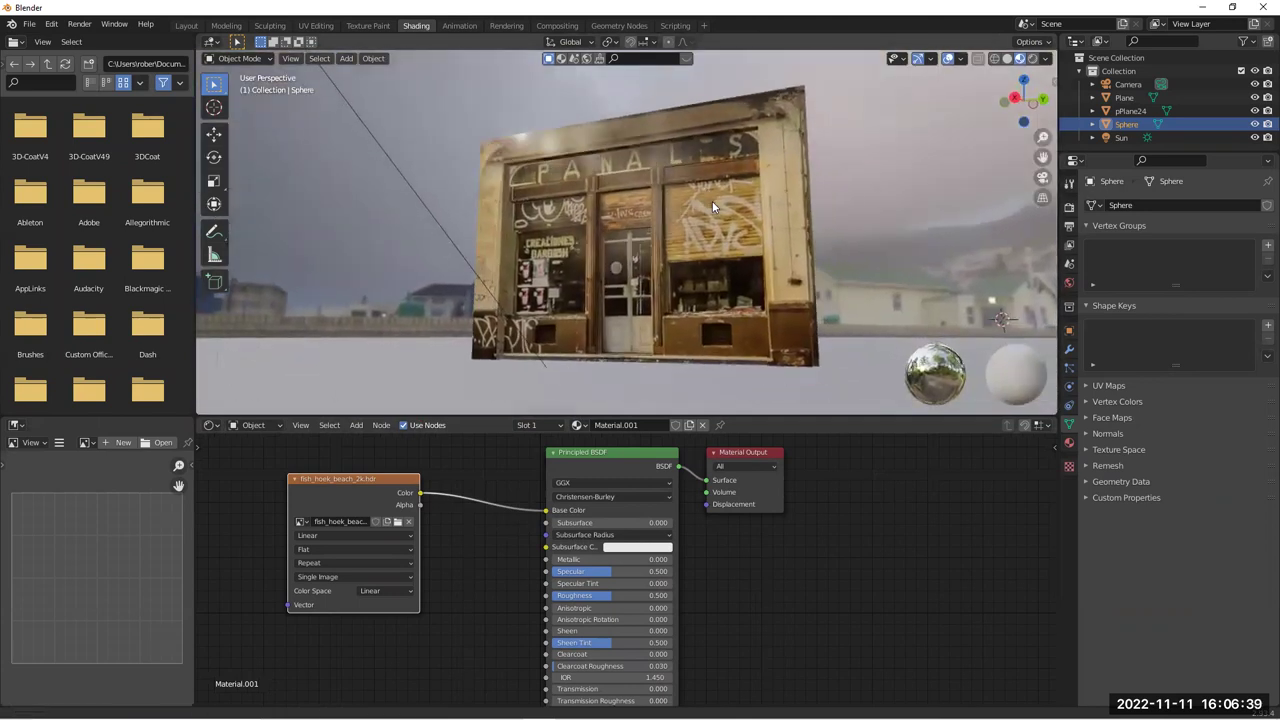
pyautogui.moveTo(629, 194); pyautogui.dragTo(458, 160, button='middle')
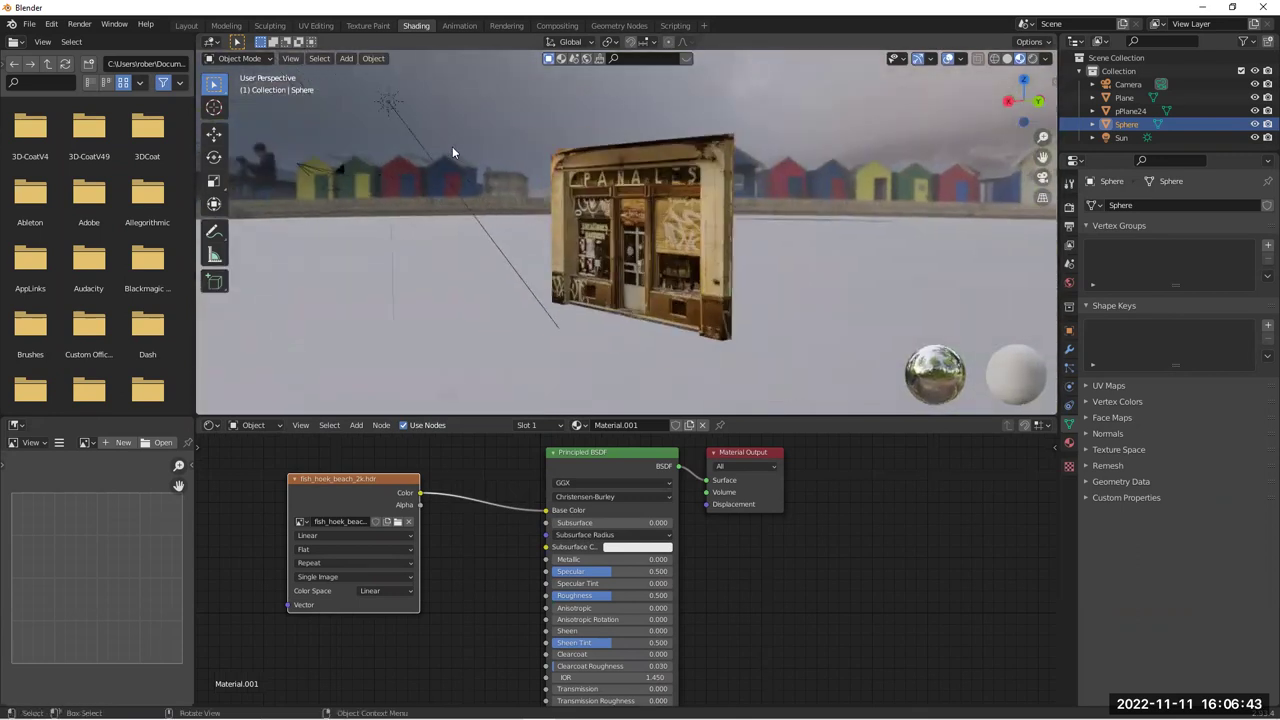
pyautogui.click(385, 103)
pyautogui.moveTo(389, 103); pyautogui.dragTo(621, 310)
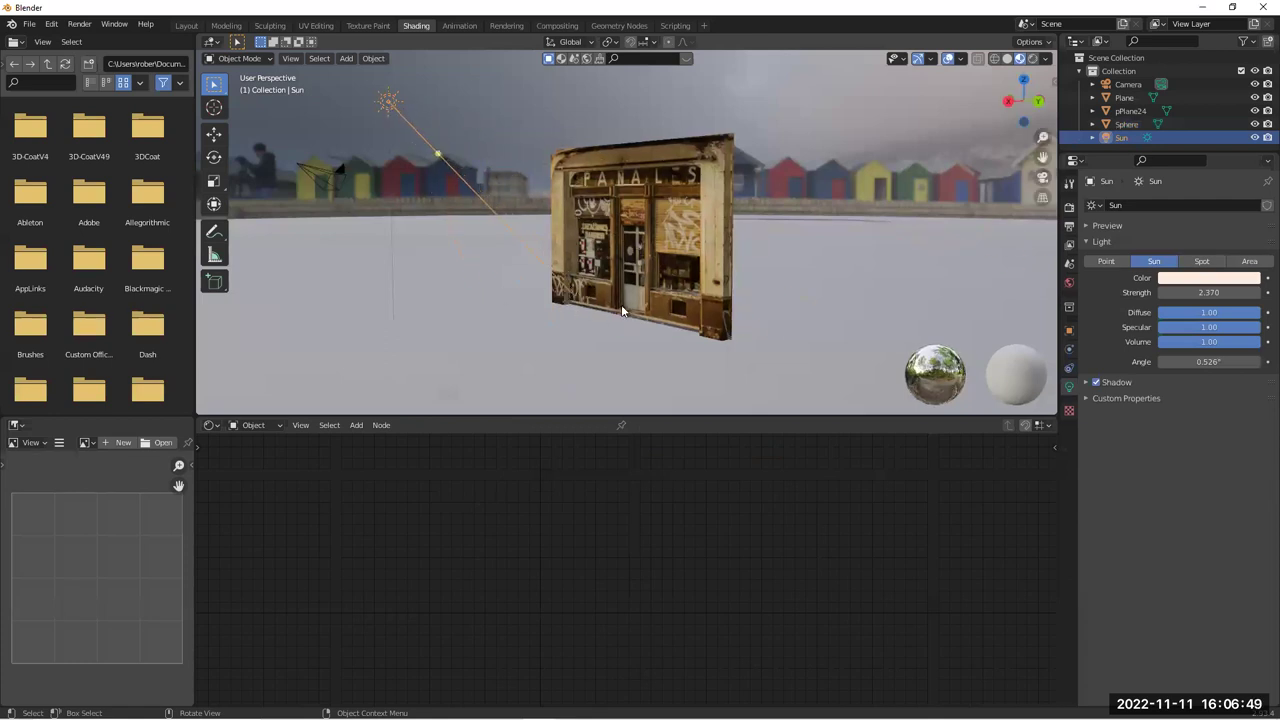
pyautogui.click(1053, 87)
pyautogui.click(1049, 138)
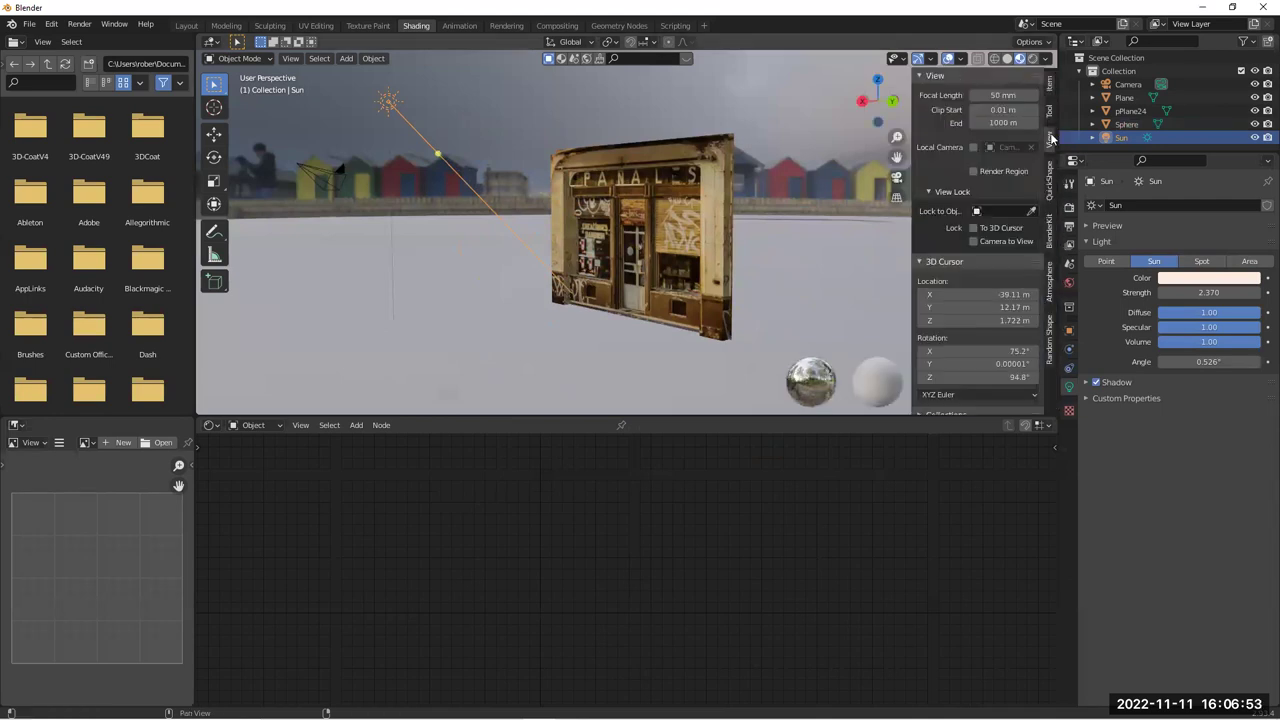
pyautogui.click(1006, 123)
pyautogui.press('Return')
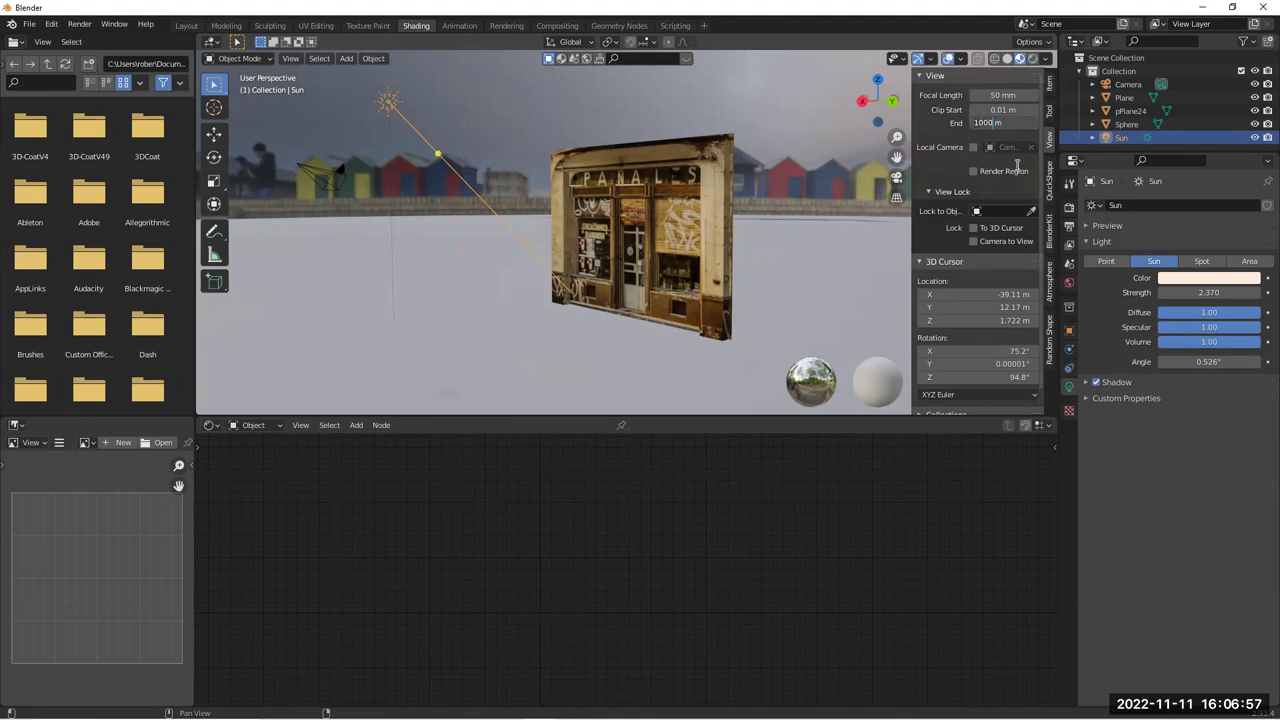
pyautogui.press('Return')
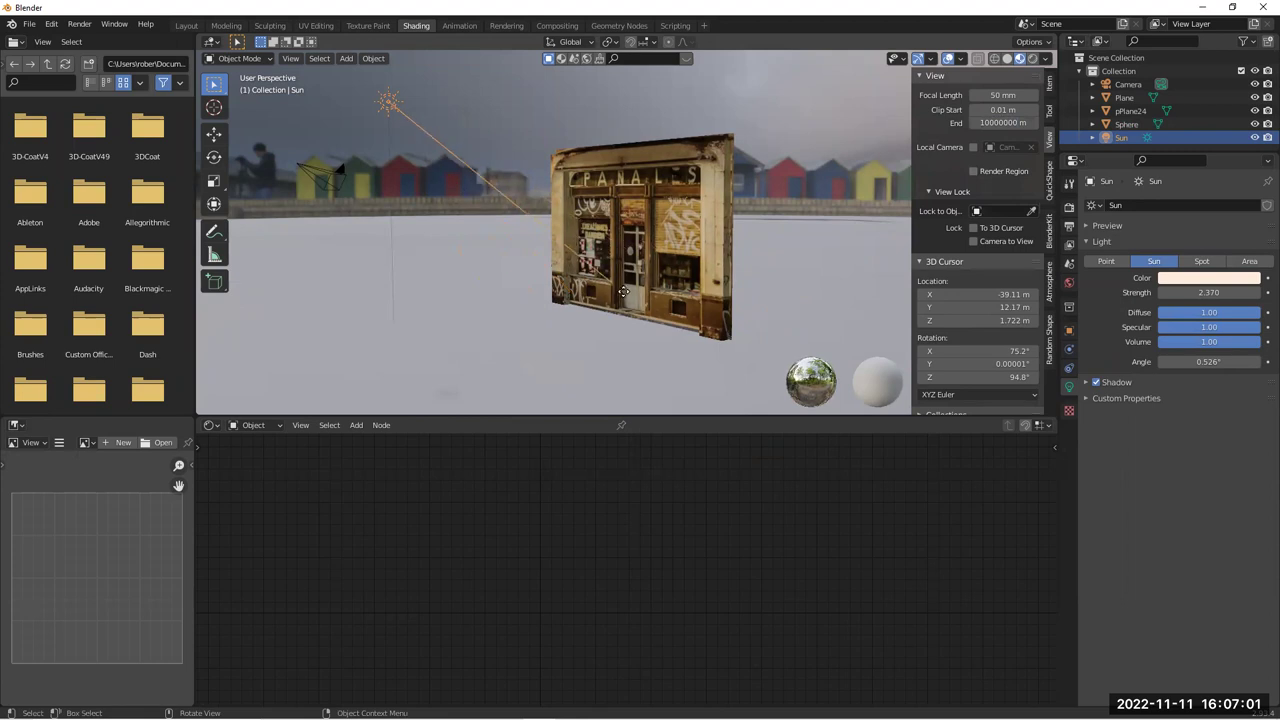
pyautogui.click(1016, 123)
pyautogui.press('Return')
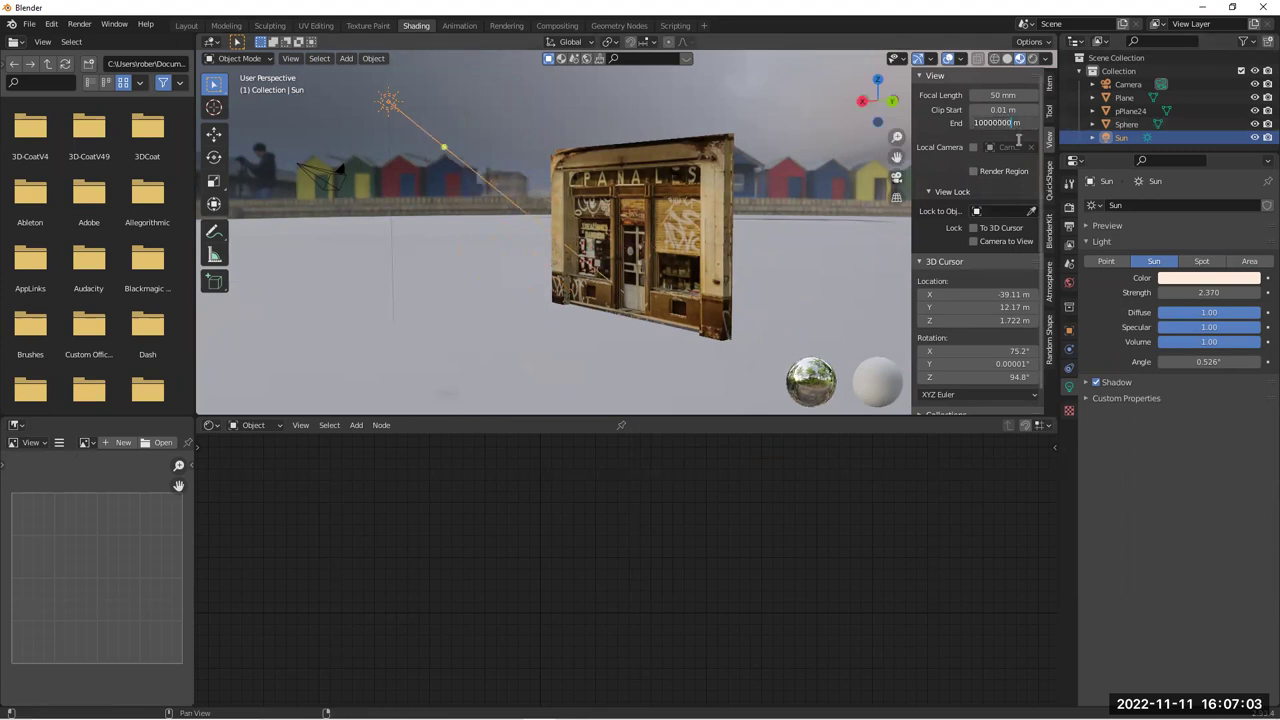
pyautogui.press('Return')
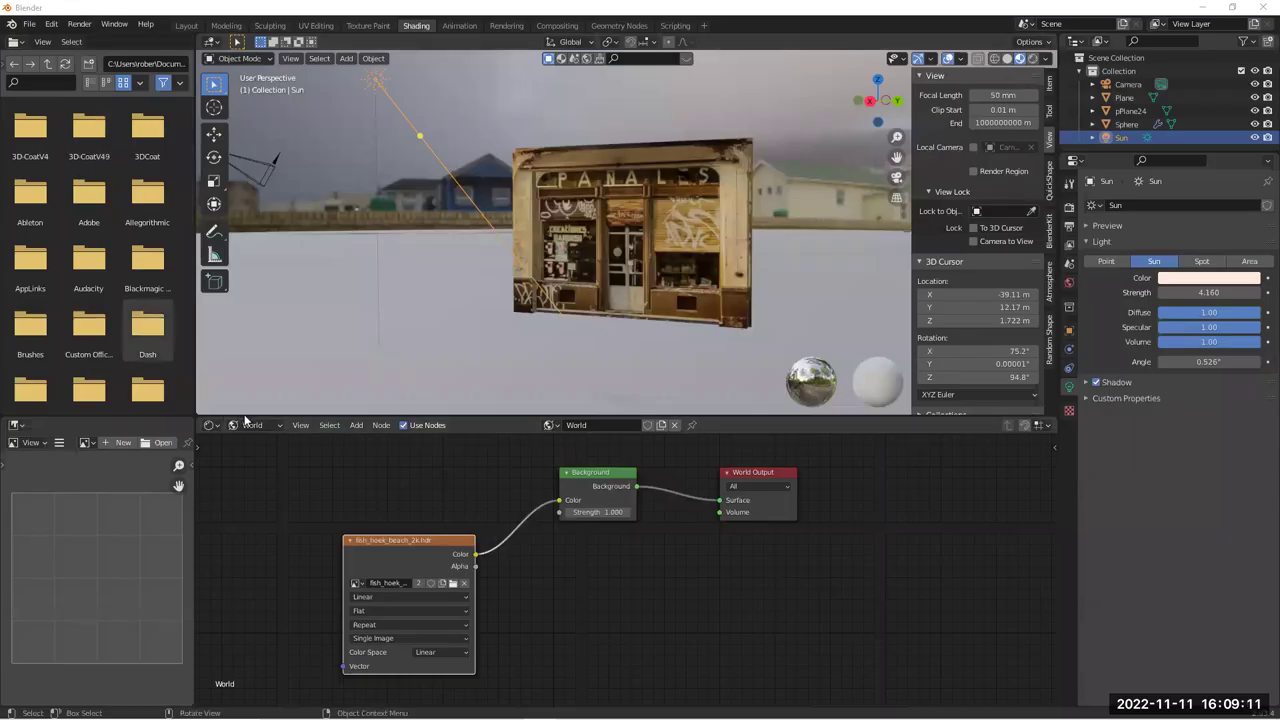
# Switch the node editor from World to Object shading and show the shopfront's material nodes
pyautogui.click(250, 425)
pyautogui.click(252, 438)
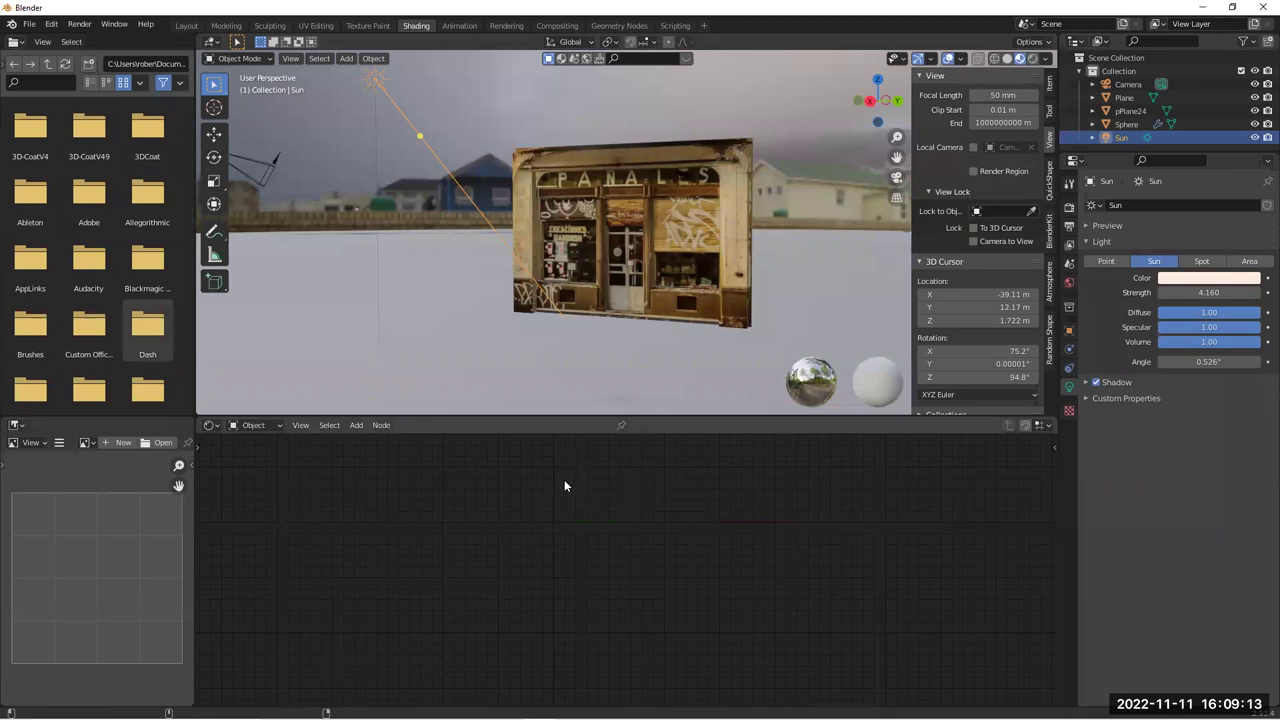
pyautogui.click(581, 207)
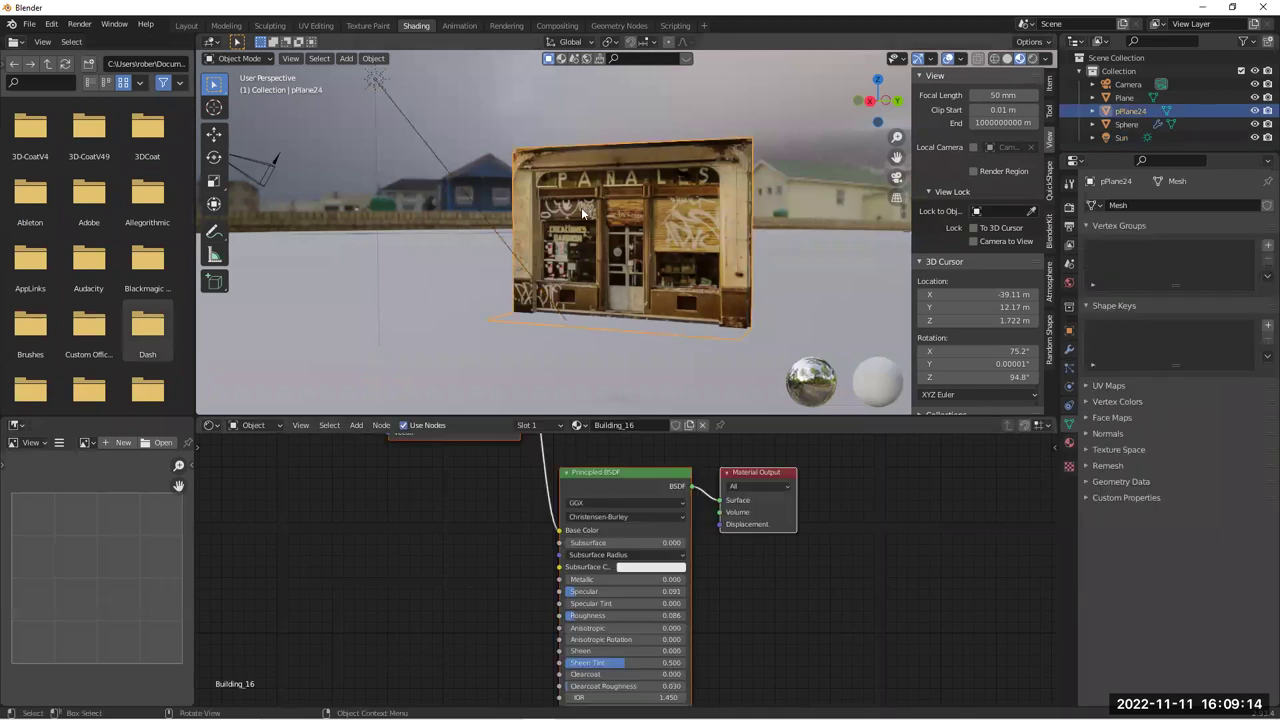
# Show the scene in rendered shading and re-aim the sun light at the ground along the shopfront's base
pyautogui.click(374, 80)
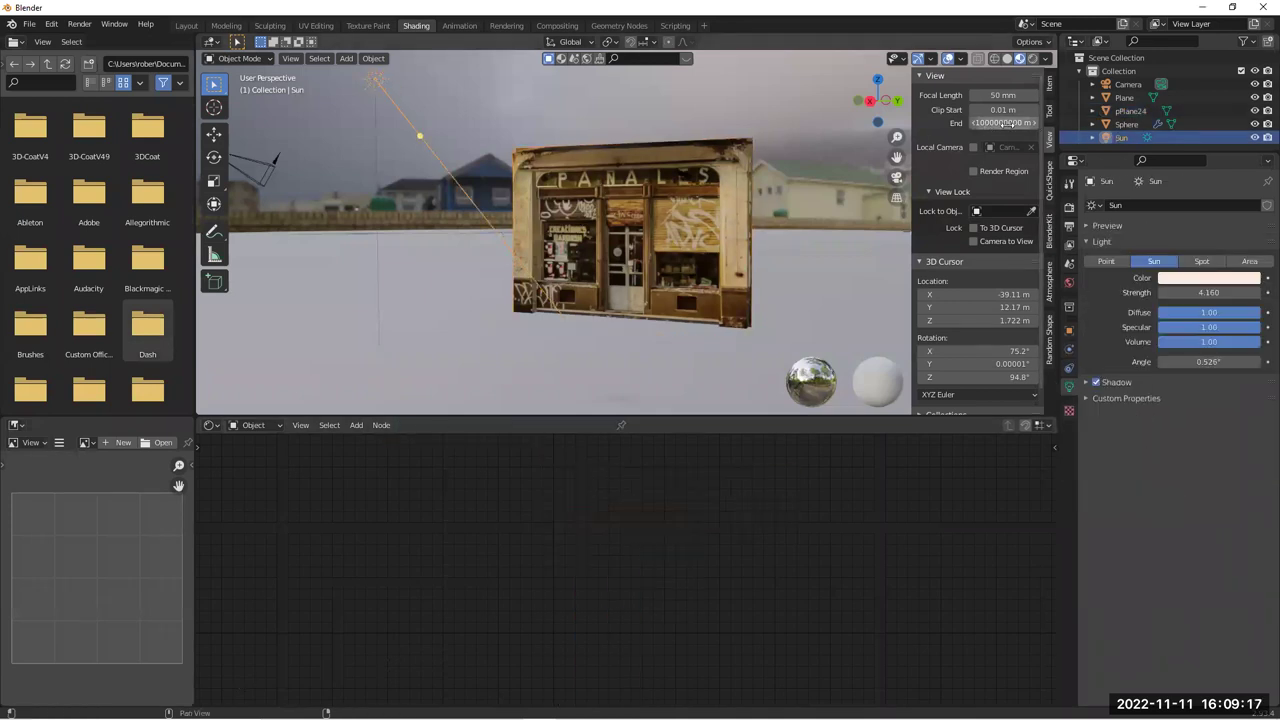
pyautogui.click(1031, 59)
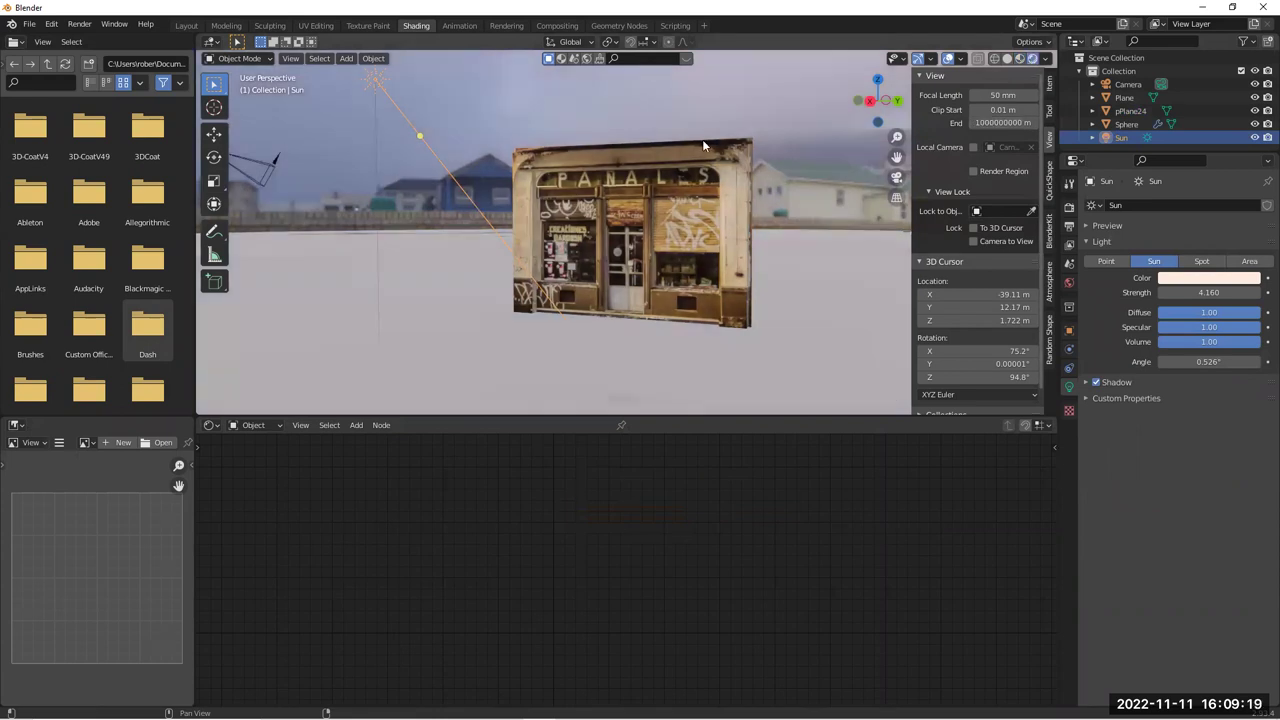
pyautogui.moveTo(681, 217); pyautogui.dragTo(587, 343)
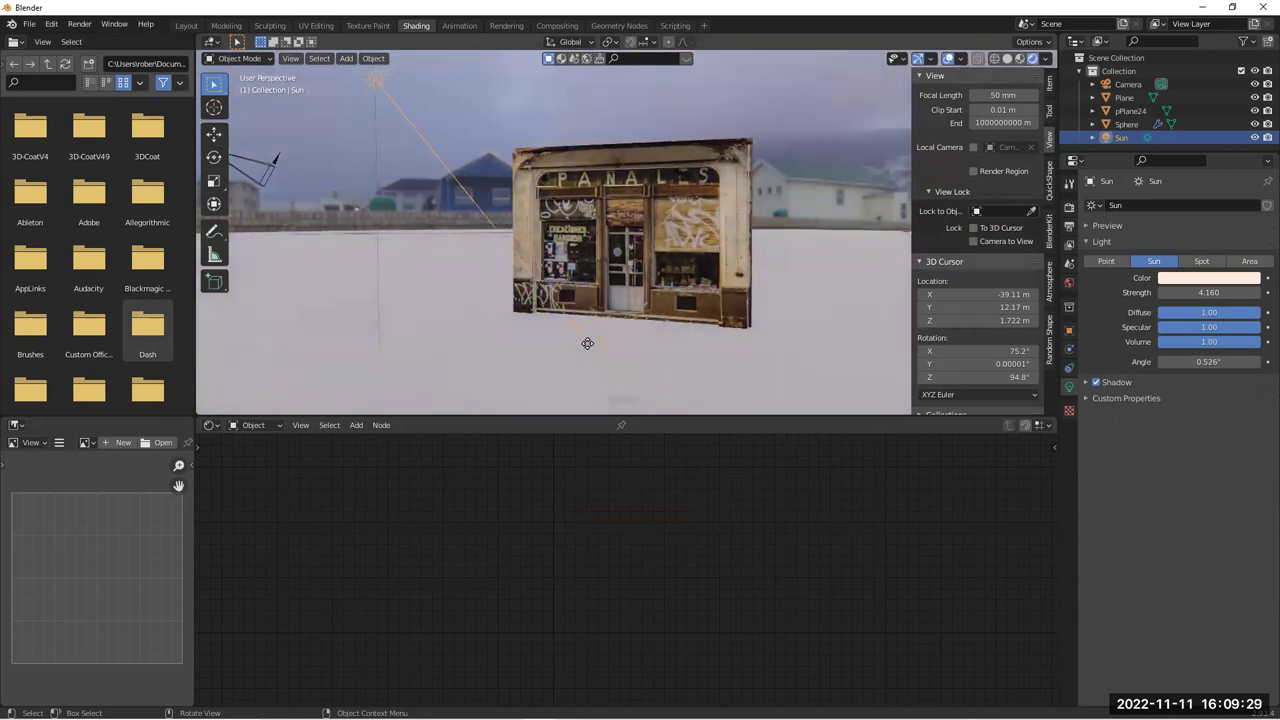
pyautogui.click(608, 100)
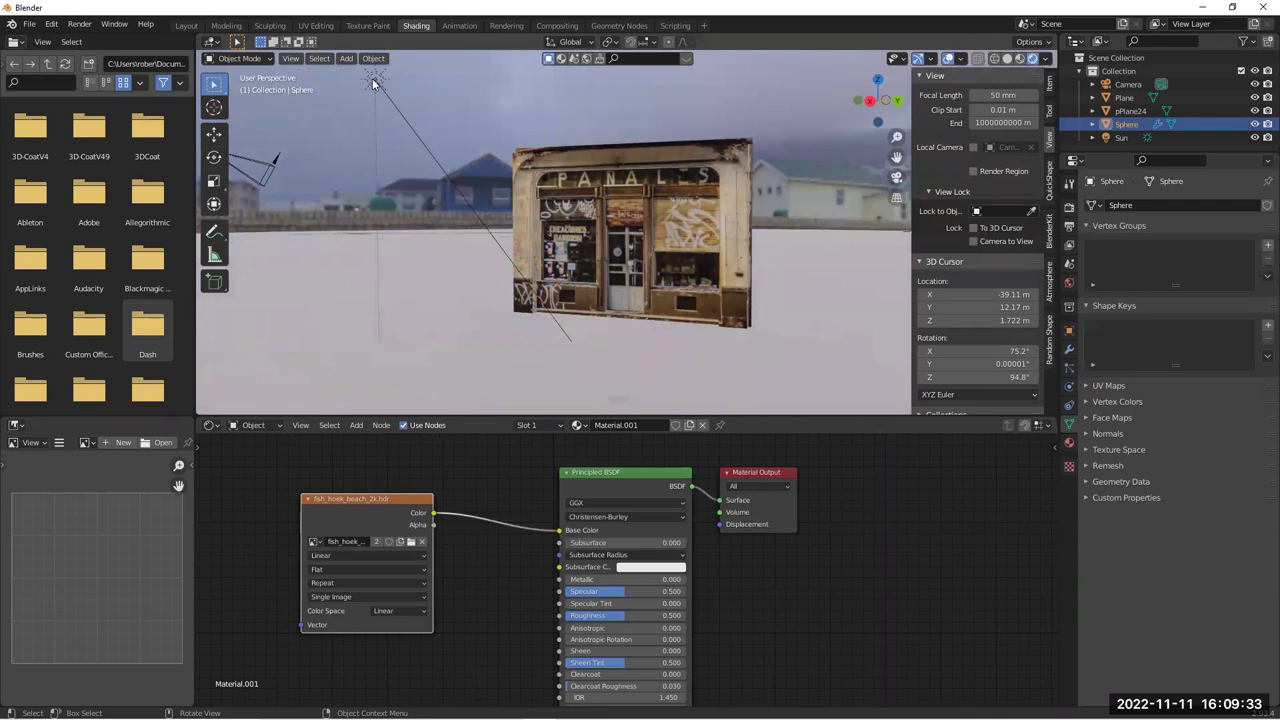
pyautogui.click(373, 82)
pyautogui.keyDown('alt'); pyautogui.moveTo(469, 164); pyautogui.dragTo(590, 185, button='middle'); pyautogui.keyUp('alt')
pyautogui.moveTo(466, 170); pyautogui.dragTo(645, 309)
# Set Specular, Roughness and Sheen Tint to 0 in the dome's Principled BSDF material
pyautogui.click(616, 110)
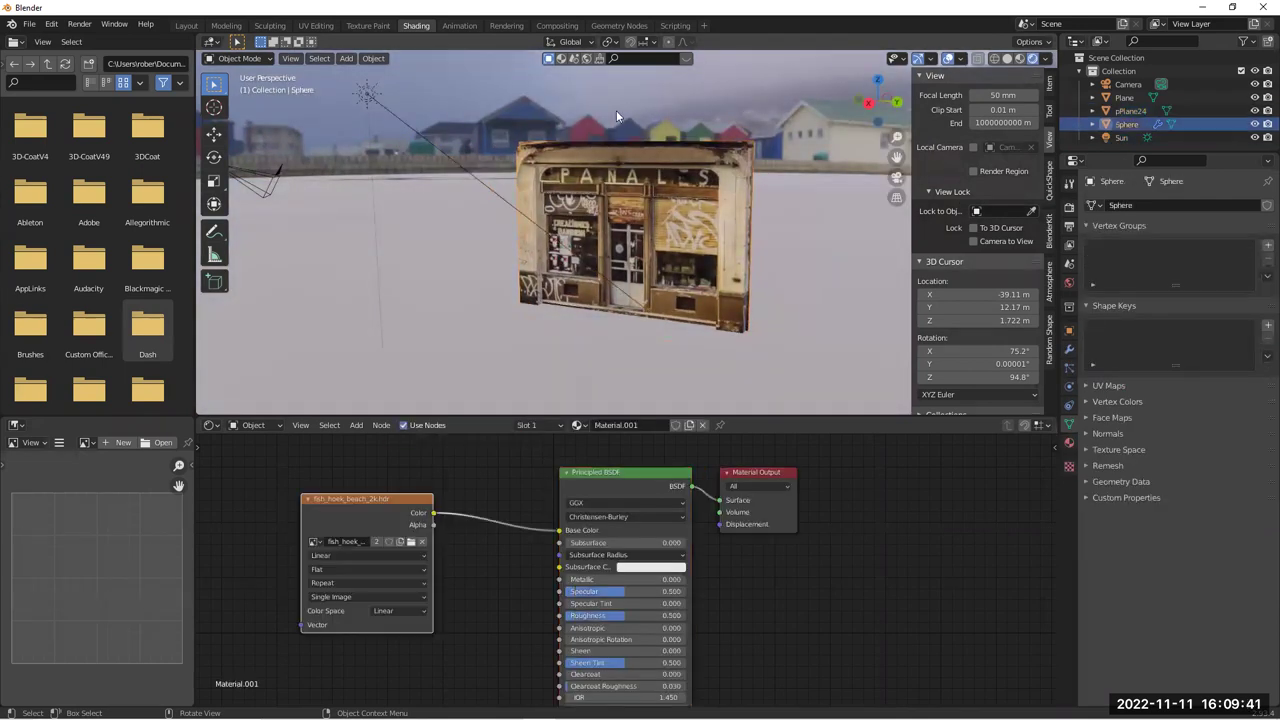
pyautogui.moveTo(490, 583); pyautogui.dragTo(492, 559, button='middle')
pyautogui.moveTo(599, 567); pyautogui.dragTo(543, 567)
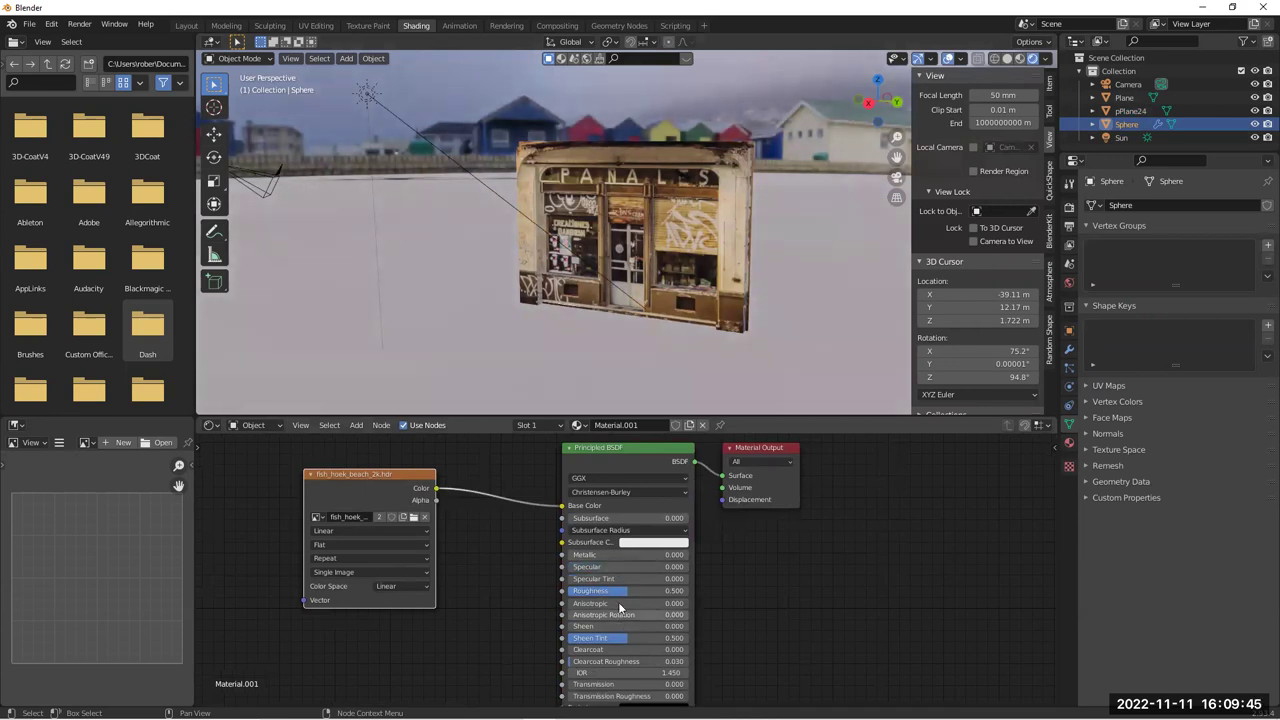
pyautogui.moveTo(534, 623); pyautogui.dragTo(516, 503, button='middle')
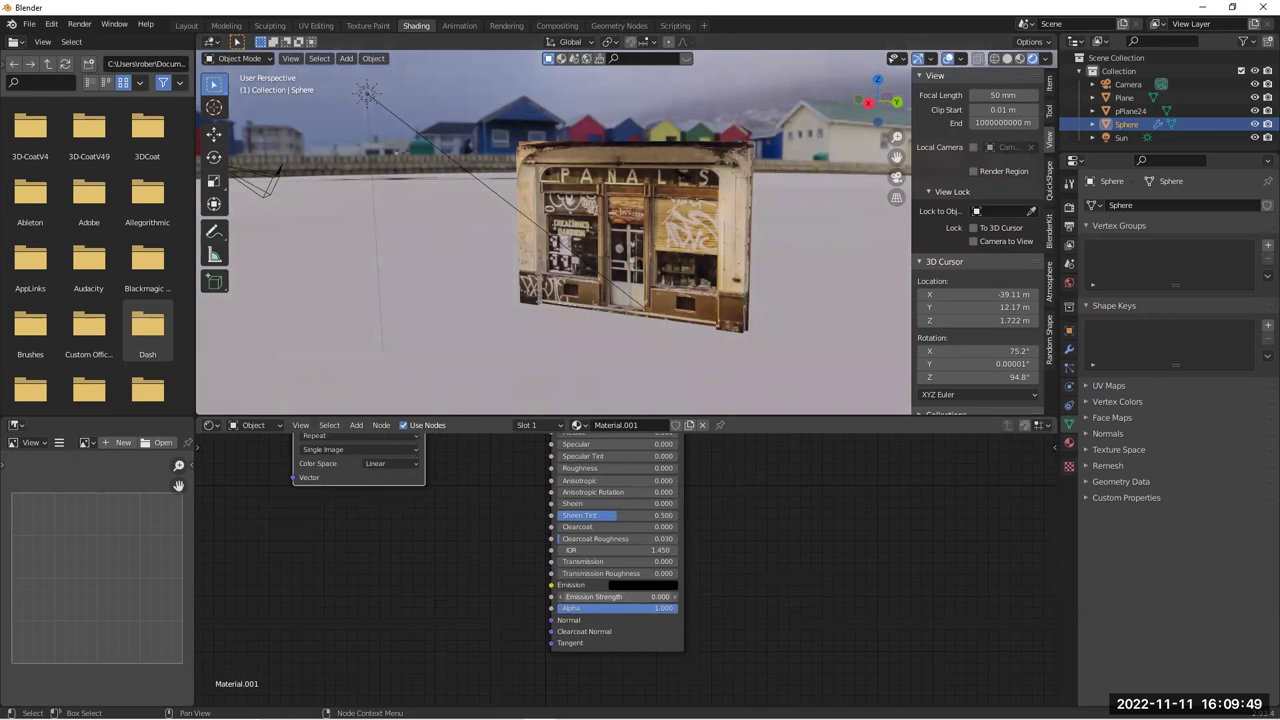
pyautogui.moveTo(486, 543); pyautogui.dragTo(506, 596, button='middle')
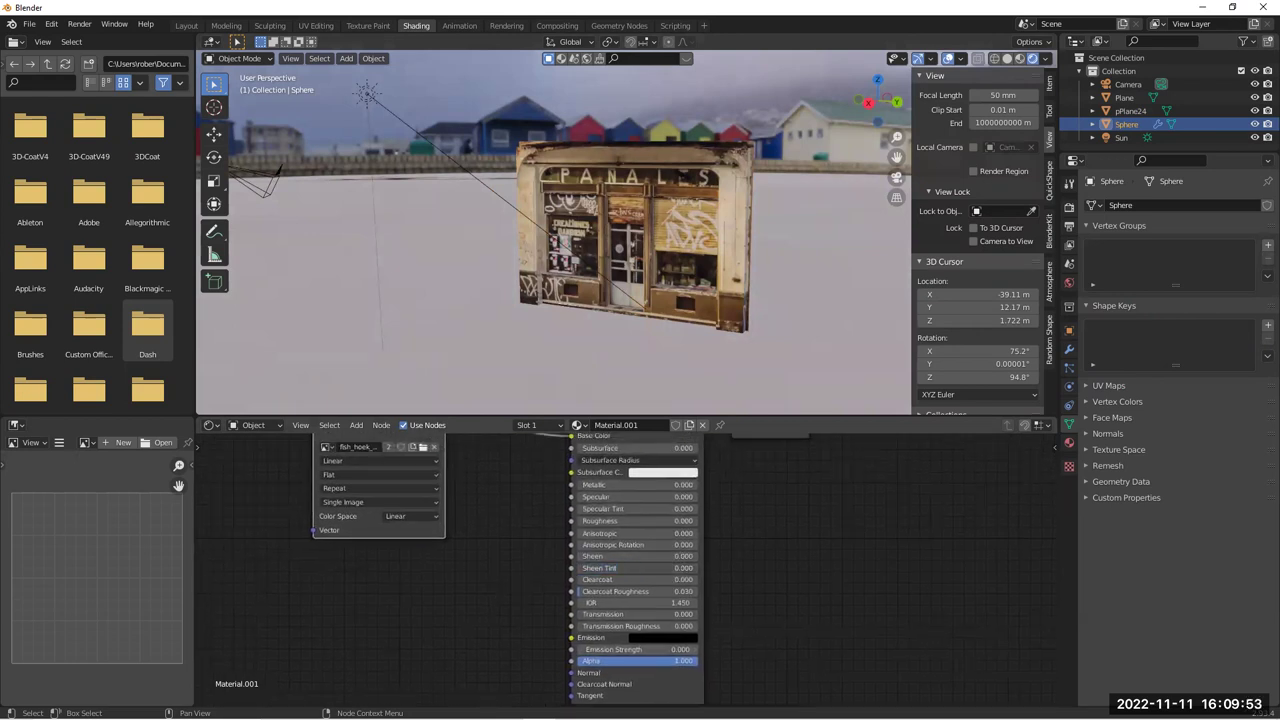
pyautogui.moveTo(486, 513); pyautogui.dragTo(516, 598, button='middle')
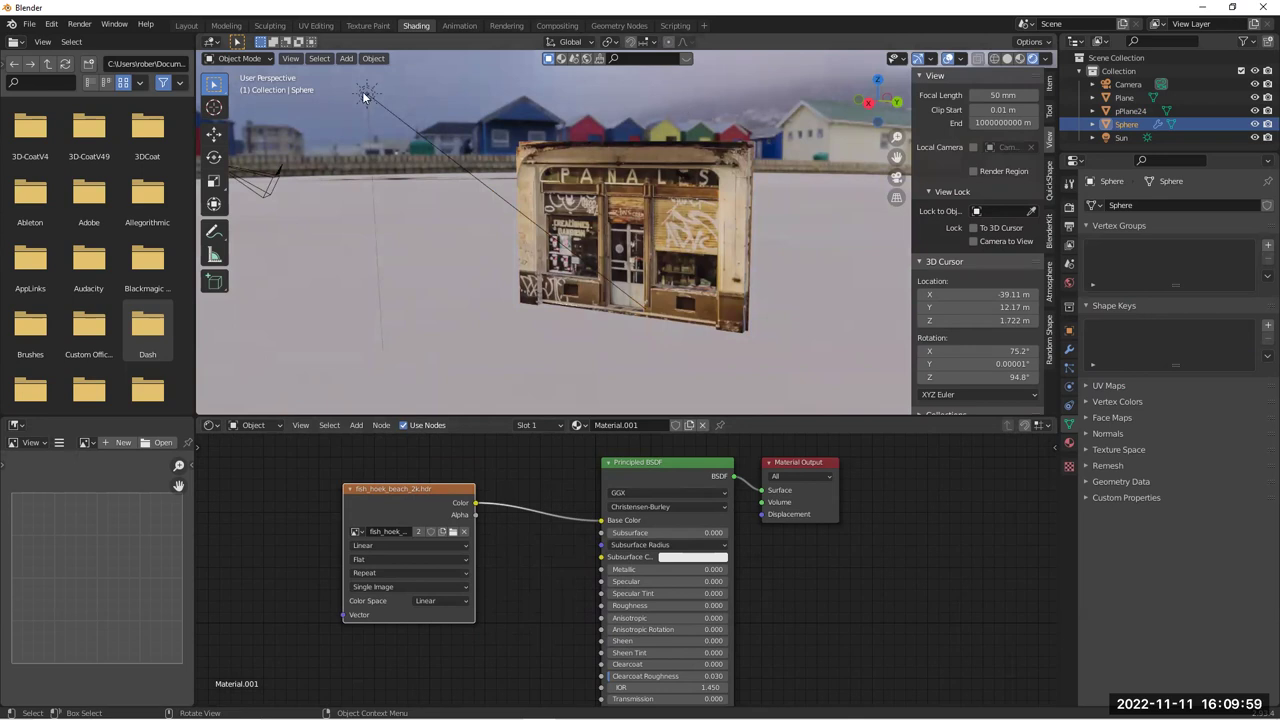
pyautogui.click(1070, 351)
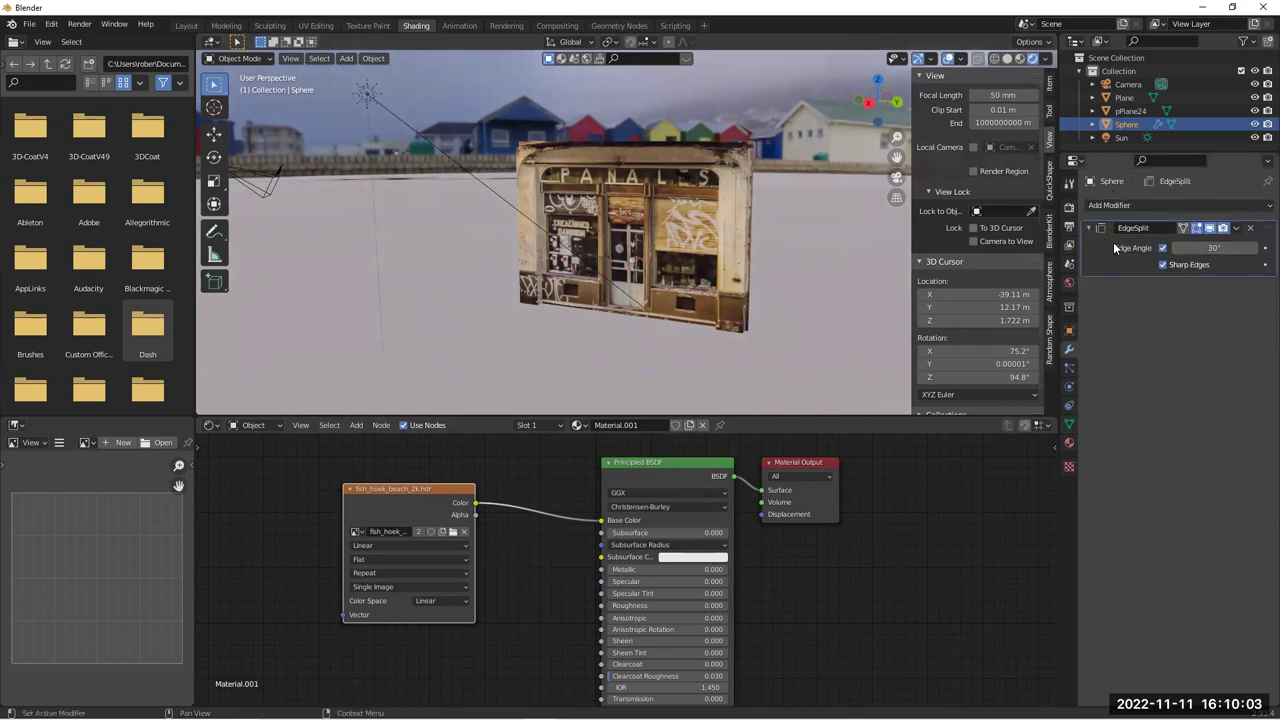
pyautogui.click(1156, 204)
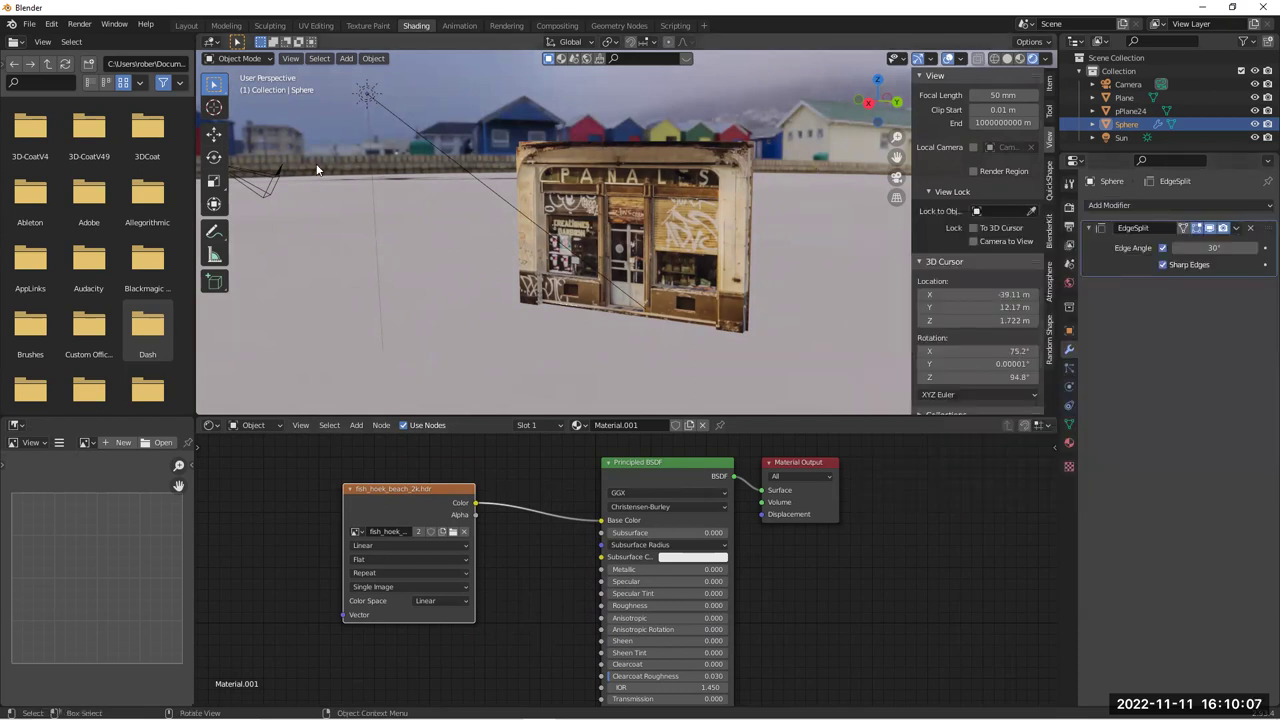
# Test the sun's direction across the shopfront and lower the sun's strength to about 1.87
pyautogui.moveTo(454, 176); pyautogui.dragTo(389, 71, button='middle')
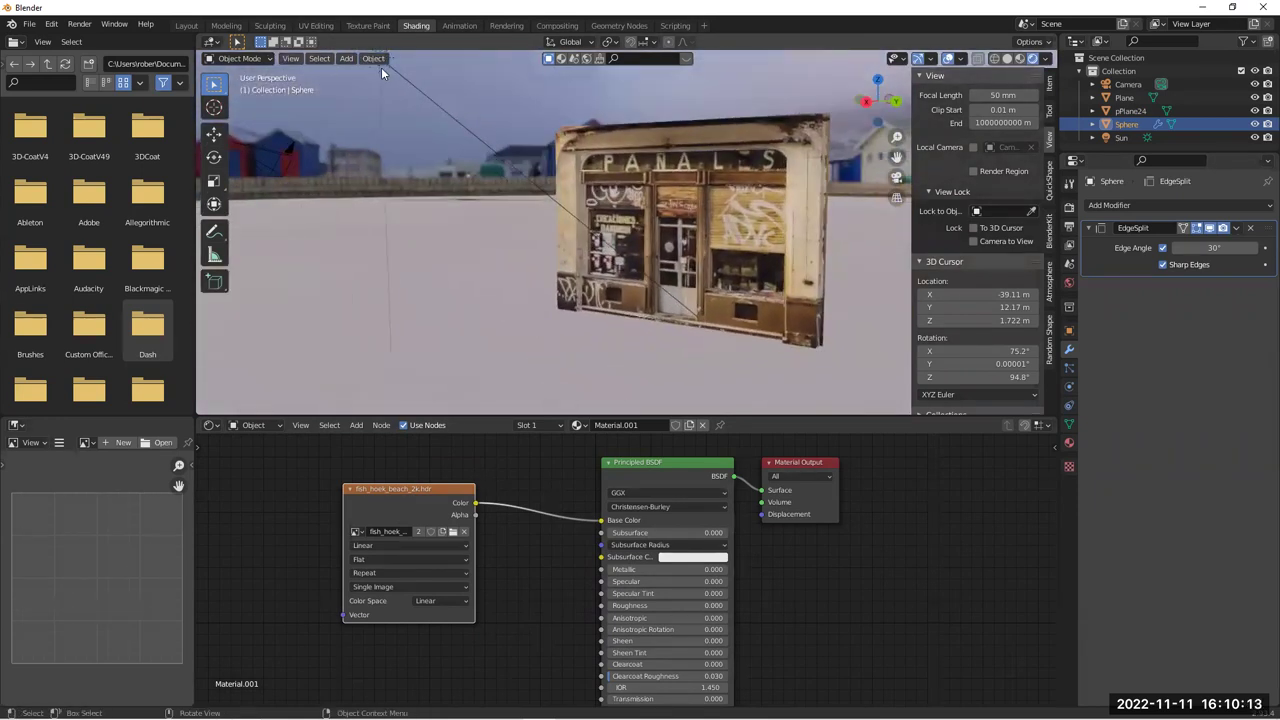
pyautogui.click(381, 67)
pyautogui.moveTo(441, 108)
pyautogui.mouseDown()
pyautogui.moveTo(580, 200)
pyautogui.moveTo(840, 329)
pyautogui.moveTo(819, 352)
pyautogui.mouseUp()
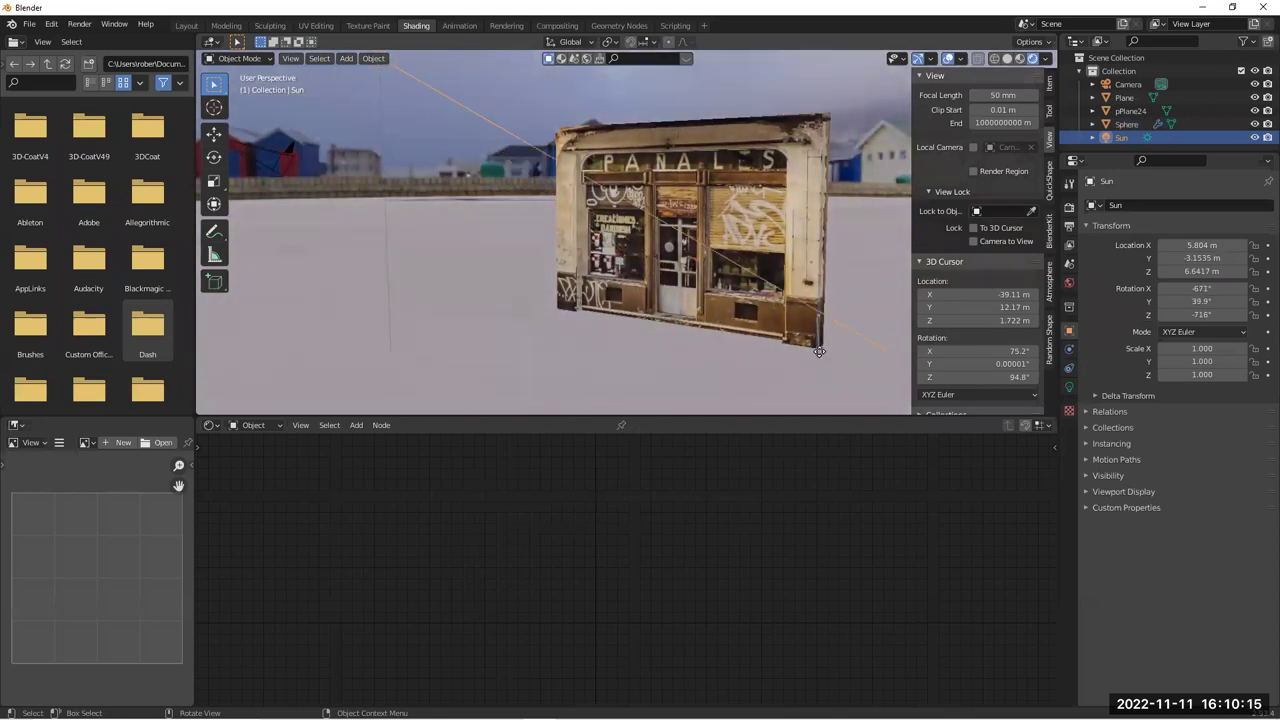
pyautogui.click(1069, 387)
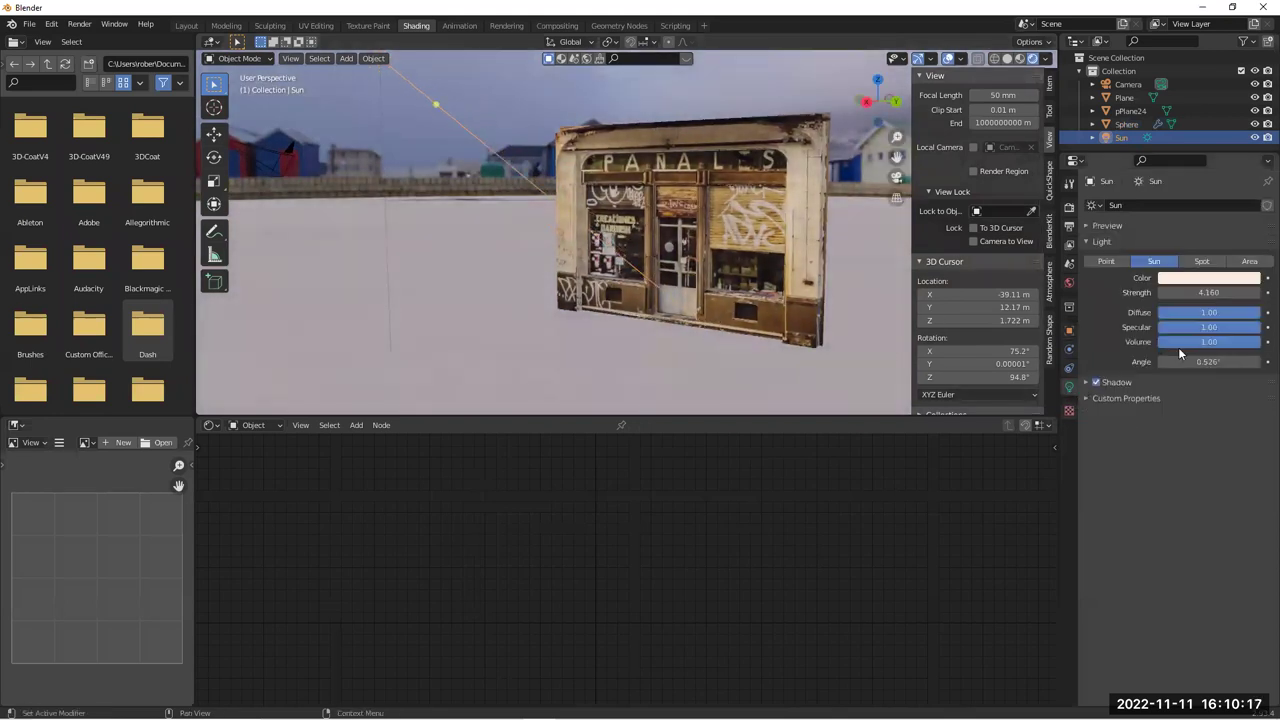
pyautogui.moveTo(1209, 293)
pyautogui.mouseDown()
pyautogui.moveTo(1160, 293)
pyautogui.moveTo(1233, 293)
pyautogui.mouseUp()
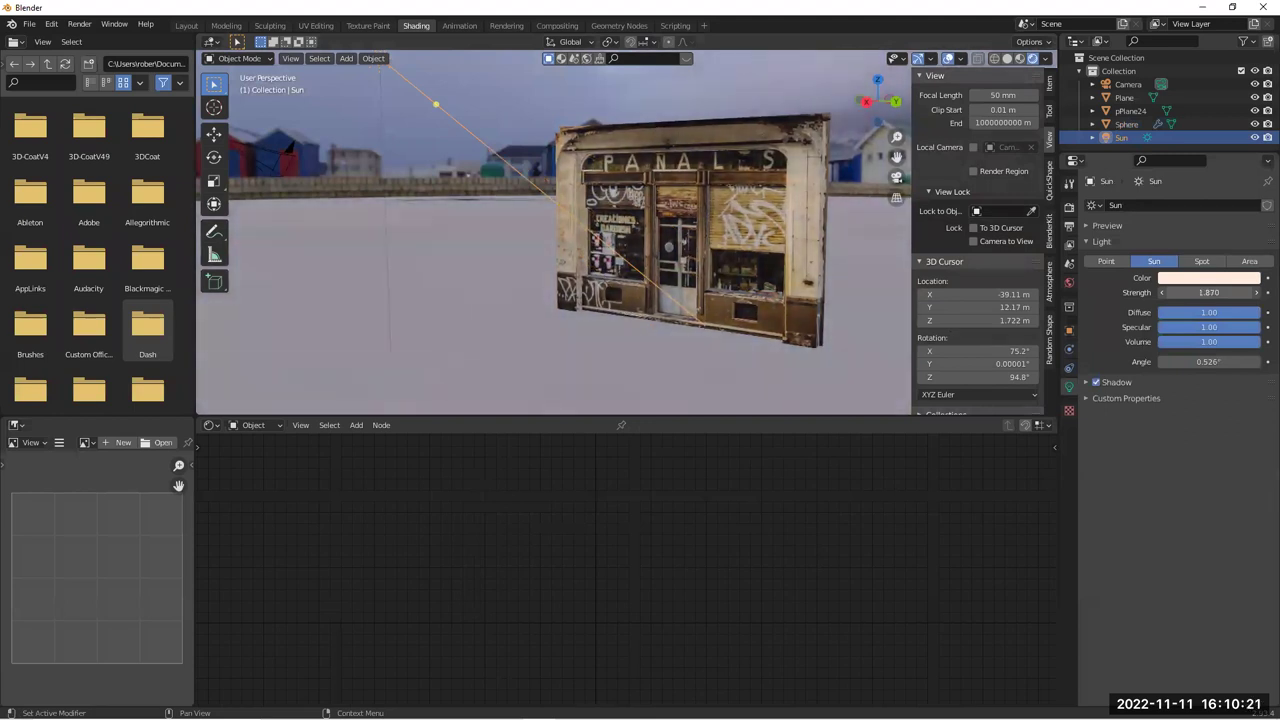
# Display the world's shader nodes and lower the Background strength to 0.1
pyautogui.click(256, 429)
pyautogui.click(255, 455)
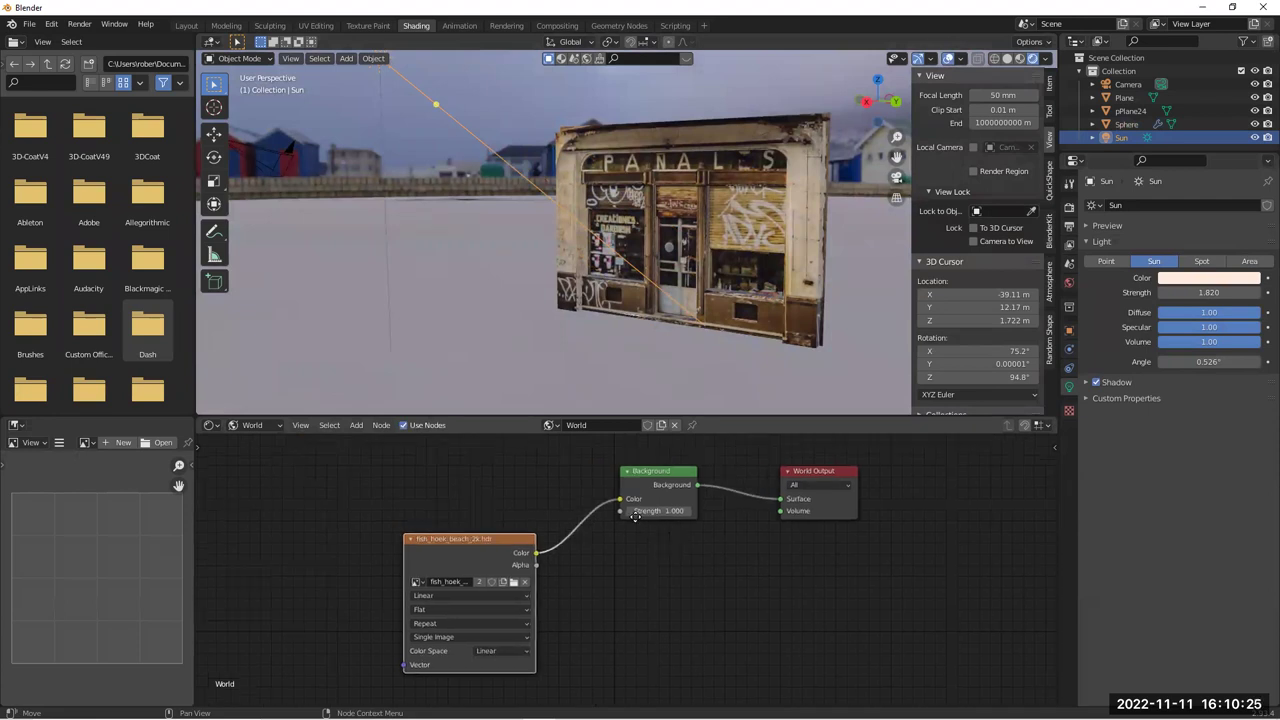
pyautogui.moveTo(408, 707)
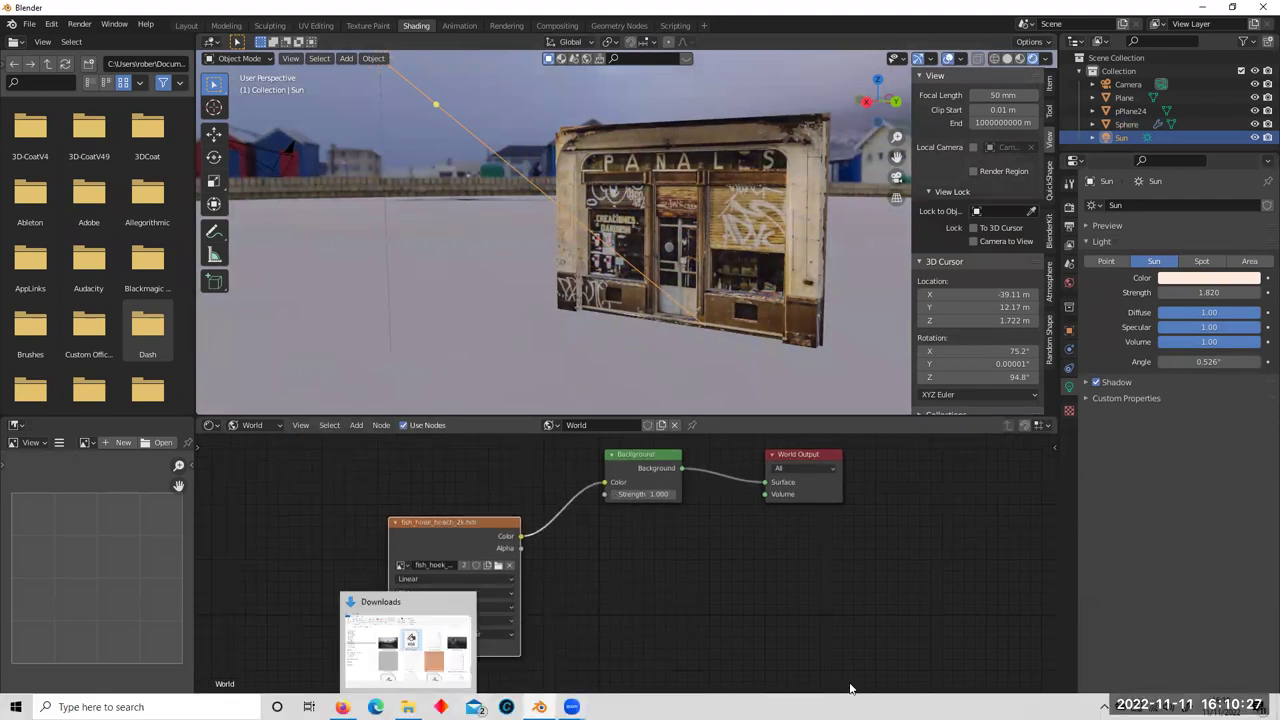
pyautogui.moveTo(475, 524); pyautogui.dragTo(464, 481)
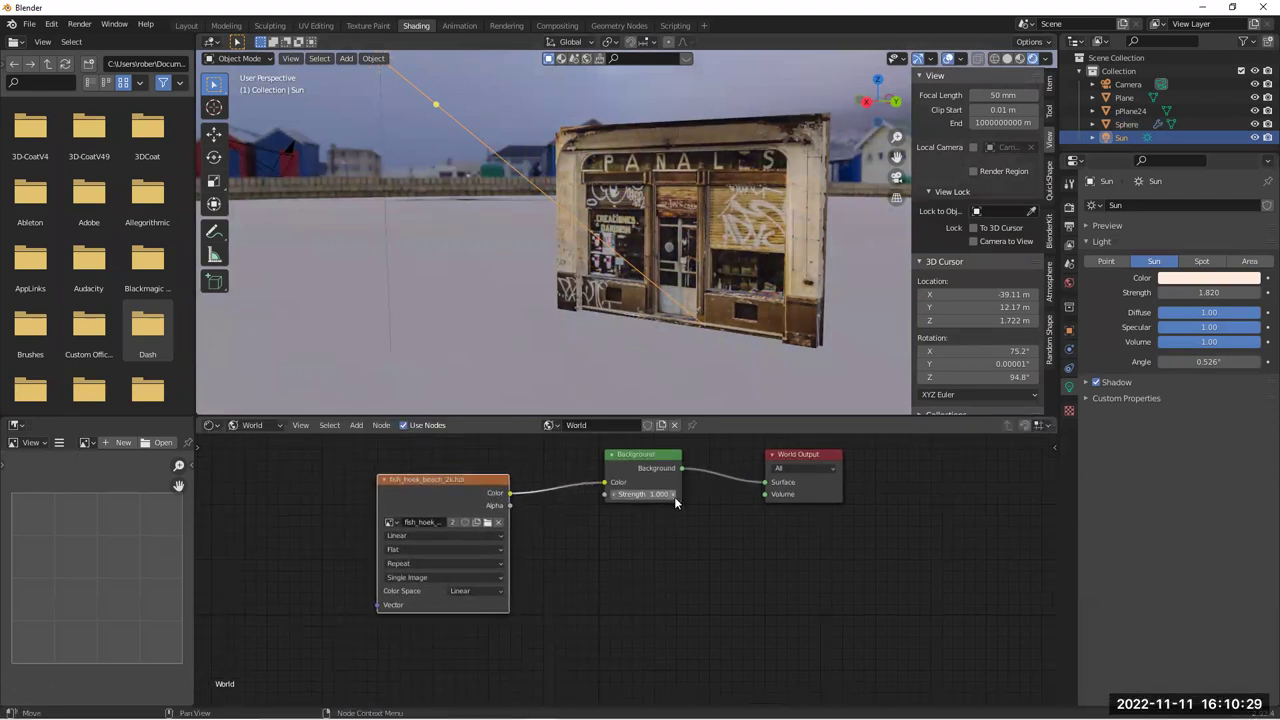
pyautogui.moveTo(645, 494)
pyautogui.mouseDown()
pyautogui.moveTo(605, 494)
pyautogui.moveTo(680, 494)
pyautogui.moveTo(605, 494)
pyautogui.moveTo(680, 494)
pyautogui.moveTo(615, 494)
pyautogui.moveTo(670, 494)
pyautogui.moveTo(630, 494)
pyautogui.moveTo(645, 494)
pyautogui.mouseUp()
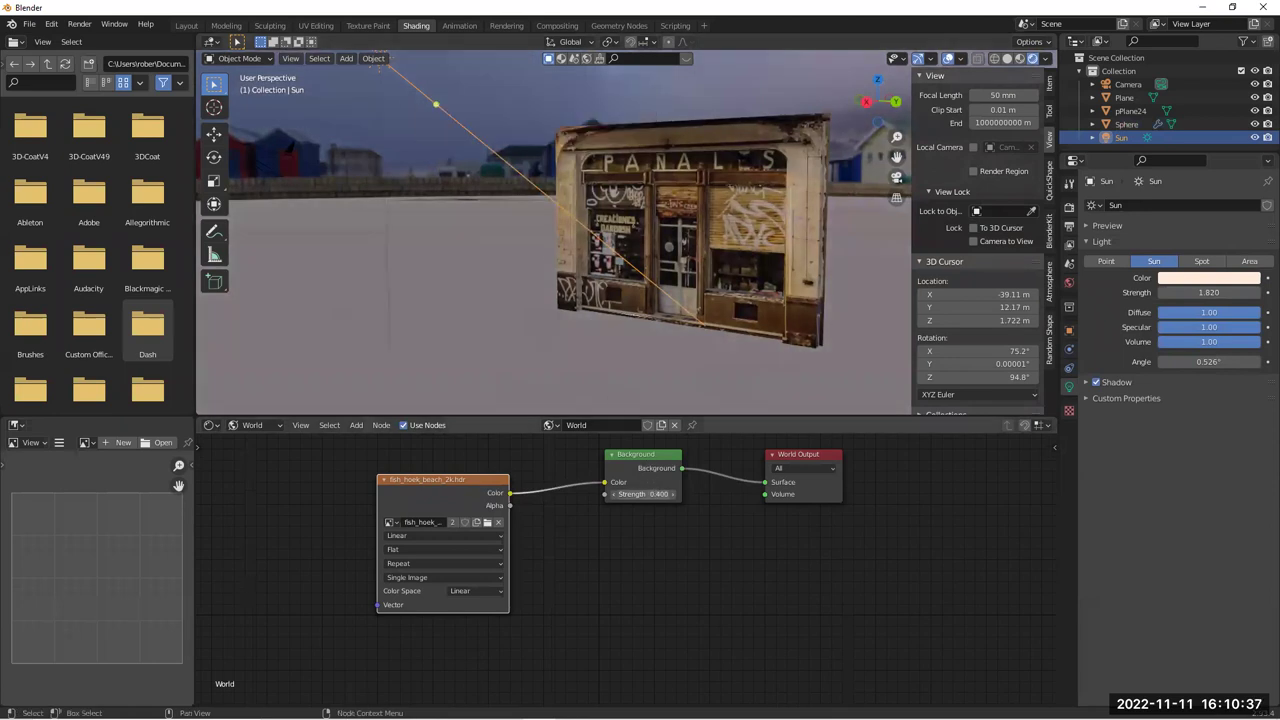
pyautogui.press('Return')
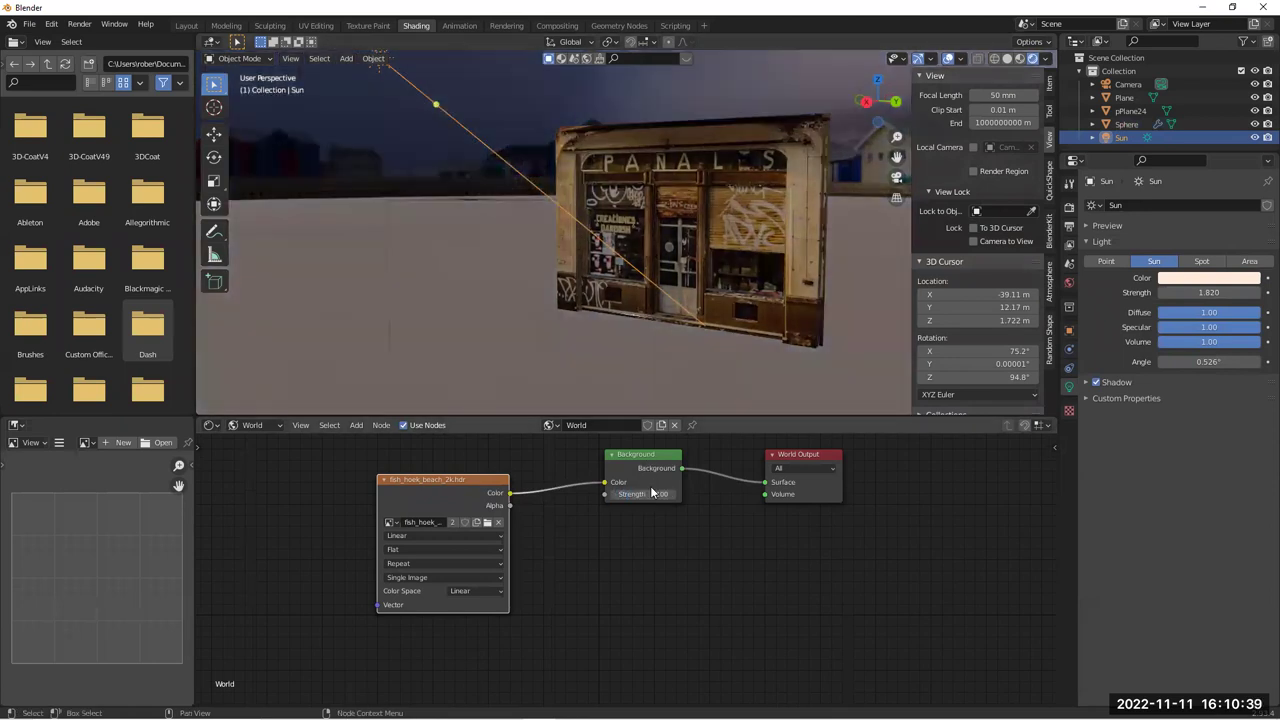
# Re-aim the sun light toward the storefront and delete the sphere surrounding the scene
pyautogui.moveTo(437, 101); pyautogui.dragTo(600, 345)
pyautogui.moveTo(600, 345); pyautogui.dragTo(495, 286, button='middle')
pyautogui.click(551, 133)
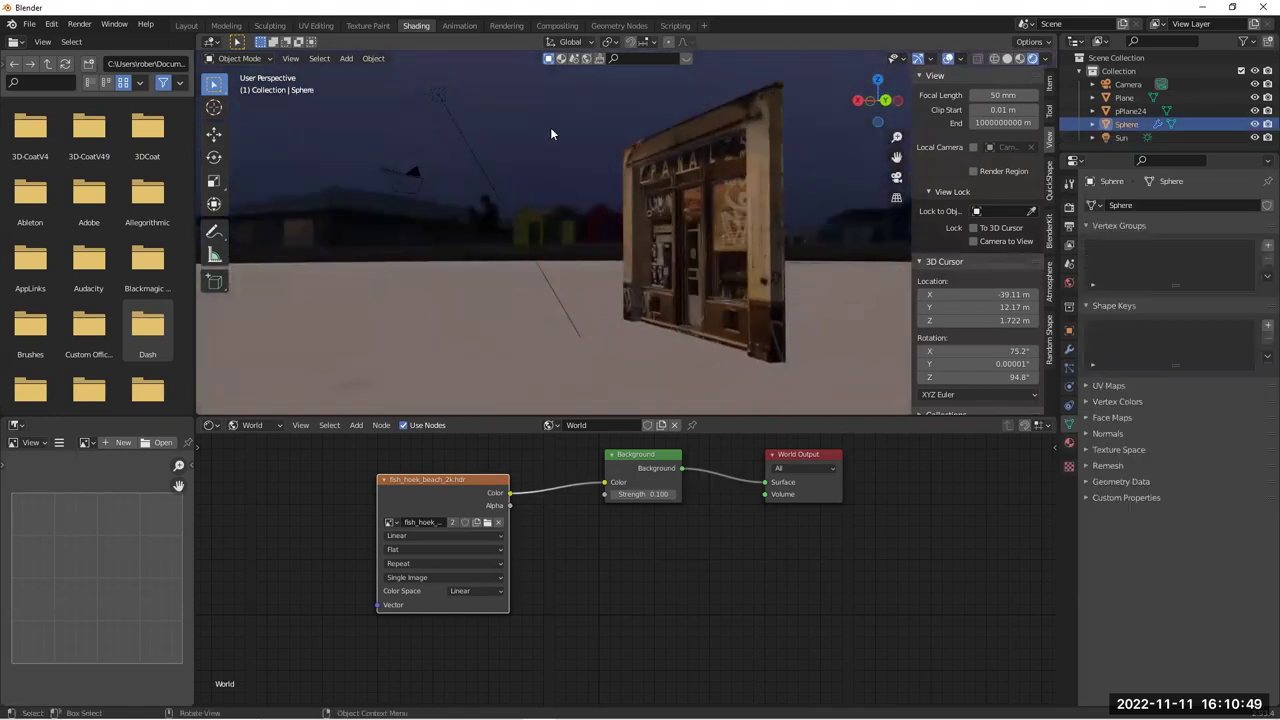
pyautogui.press('Delete')
# Disconnect the fish_hoek_beach_2k.hdr environment texture from the Background node's Color input
pyautogui.moveTo(520, 208); pyautogui.dragTo(572, 229, button='middle')
pyautogui.moveTo(483, 478); pyautogui.dragTo(473, 477)
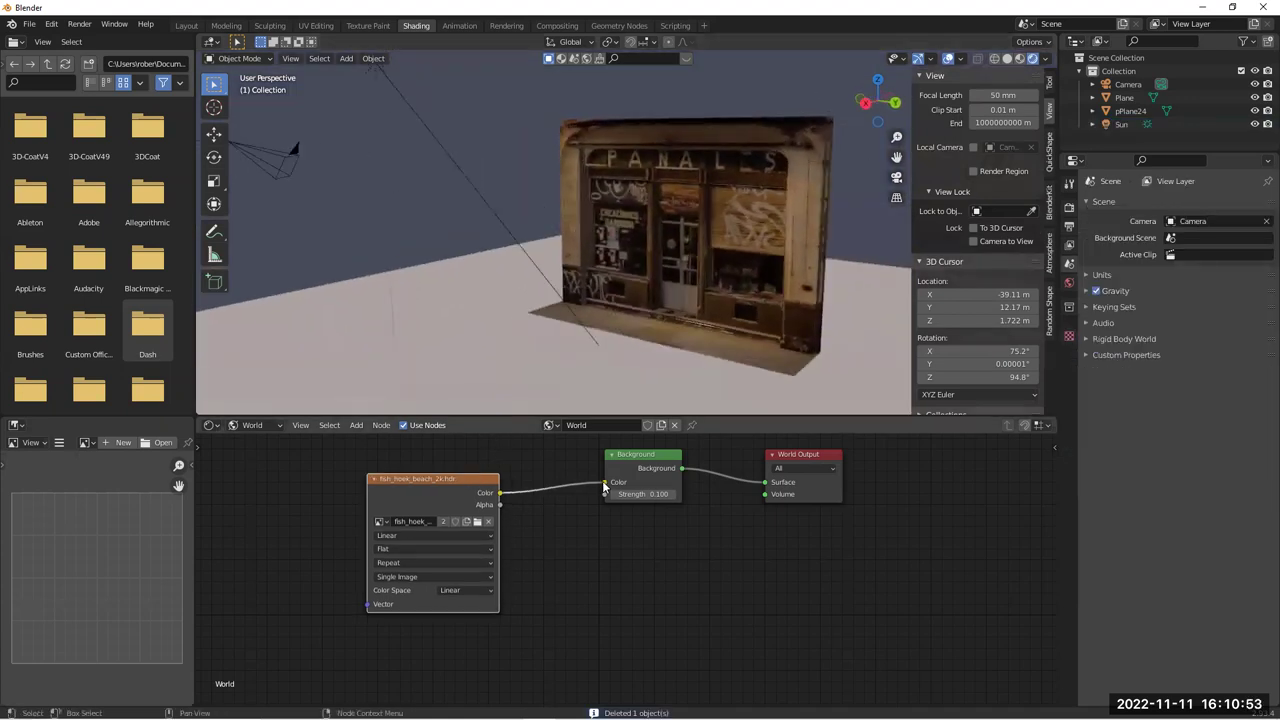
pyautogui.moveTo(576, 486); pyautogui.dragTo(589, 494)
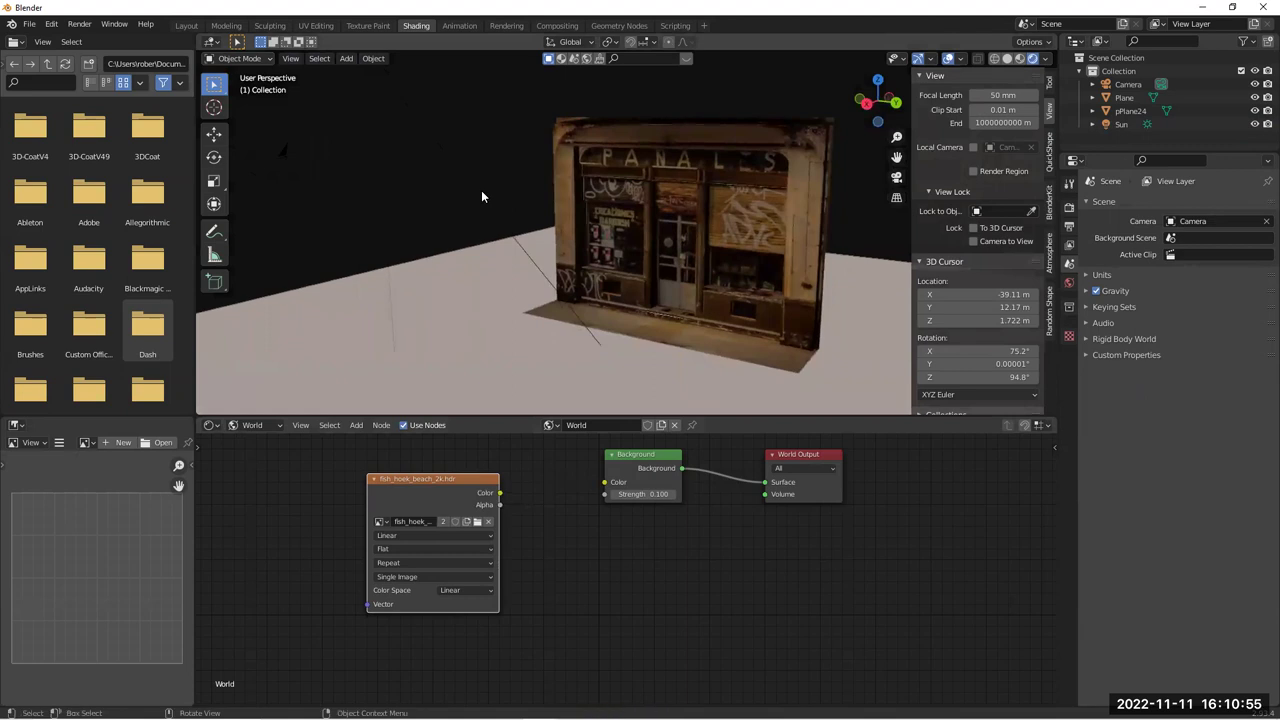
# Aim the sun light at the storefront's doorway and set its strength to 2.38
pyautogui.click(445, 156)
pyautogui.moveTo(423, 122); pyautogui.dragTo(692, 310)
pyautogui.moveTo(1209, 292); pyautogui.dragTo(1240, 292)
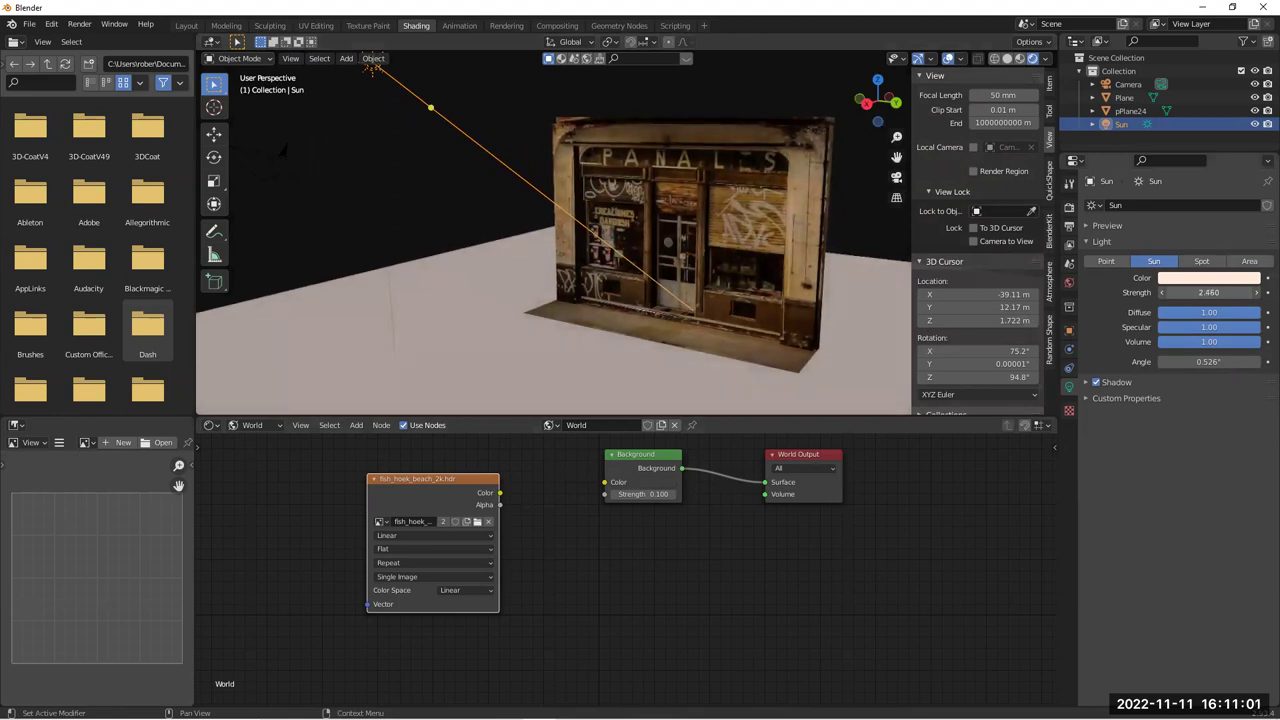
pyautogui.moveTo(437, 108); pyautogui.dragTo(503, 154)
pyautogui.moveTo(503, 154); pyautogui.dragTo(501, 222, button='middle')
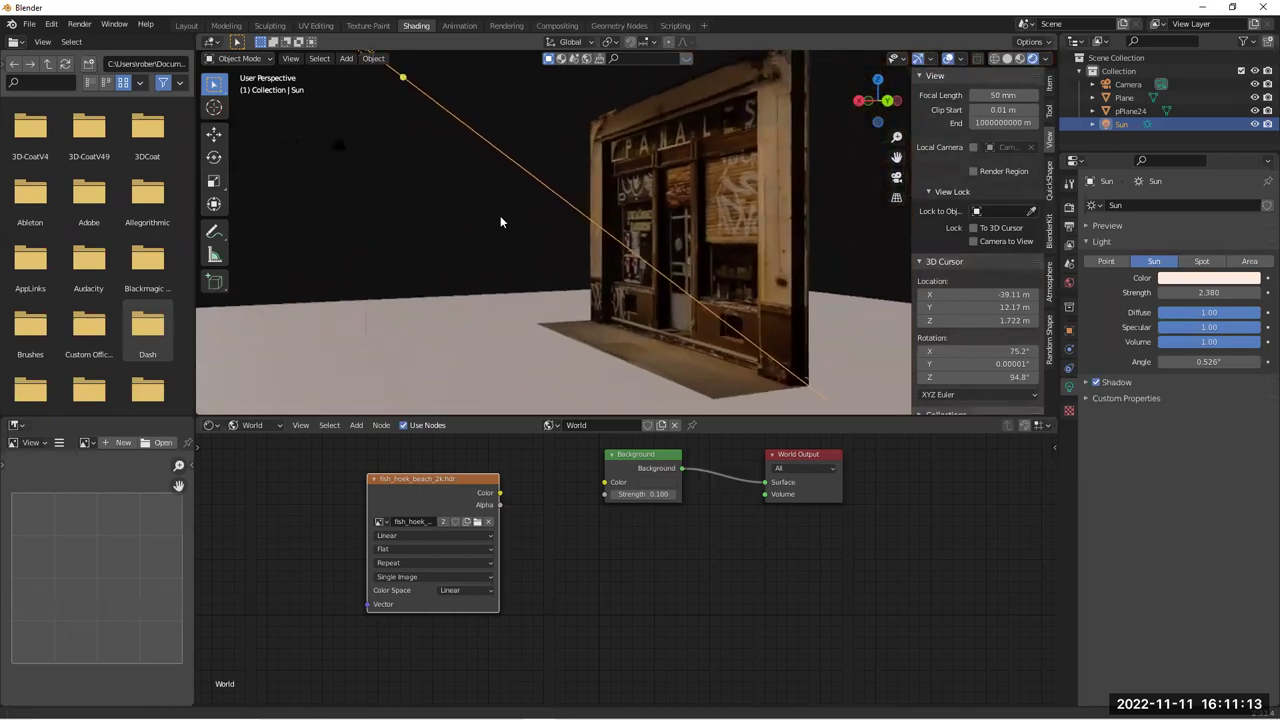
pyautogui.hotkey('shift', 'a')
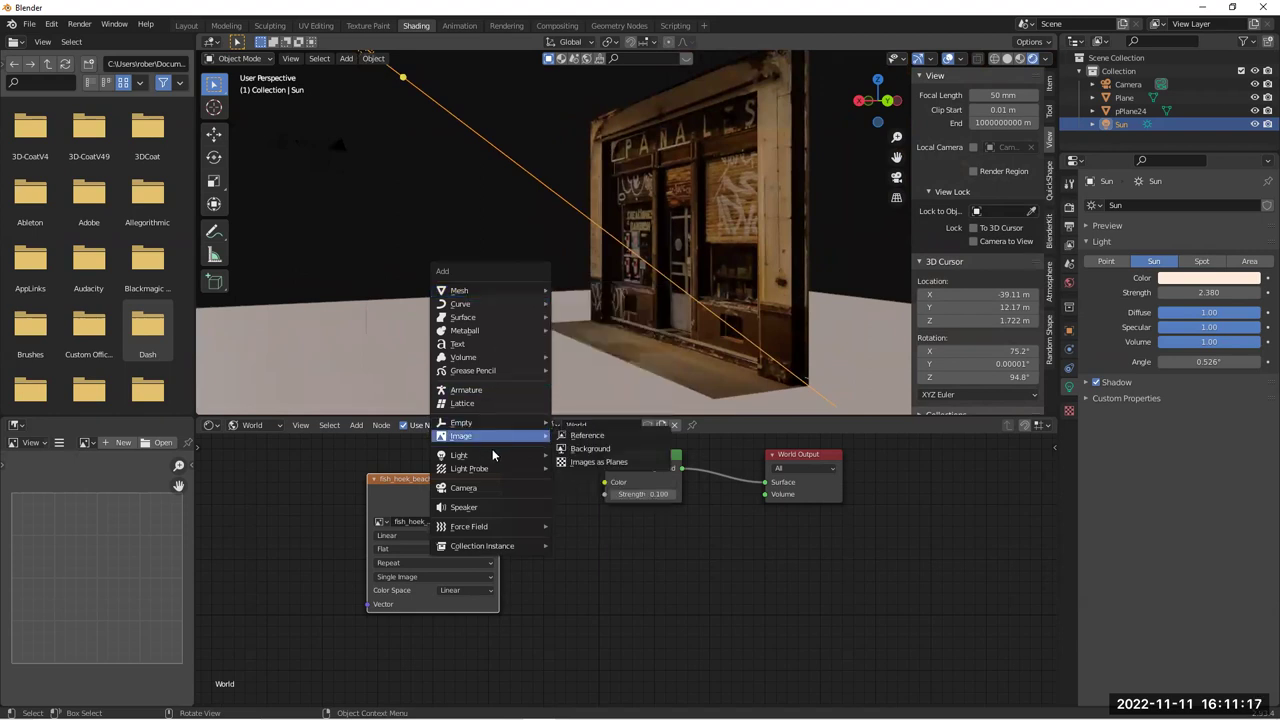
pyautogui.moveTo(500, 457)
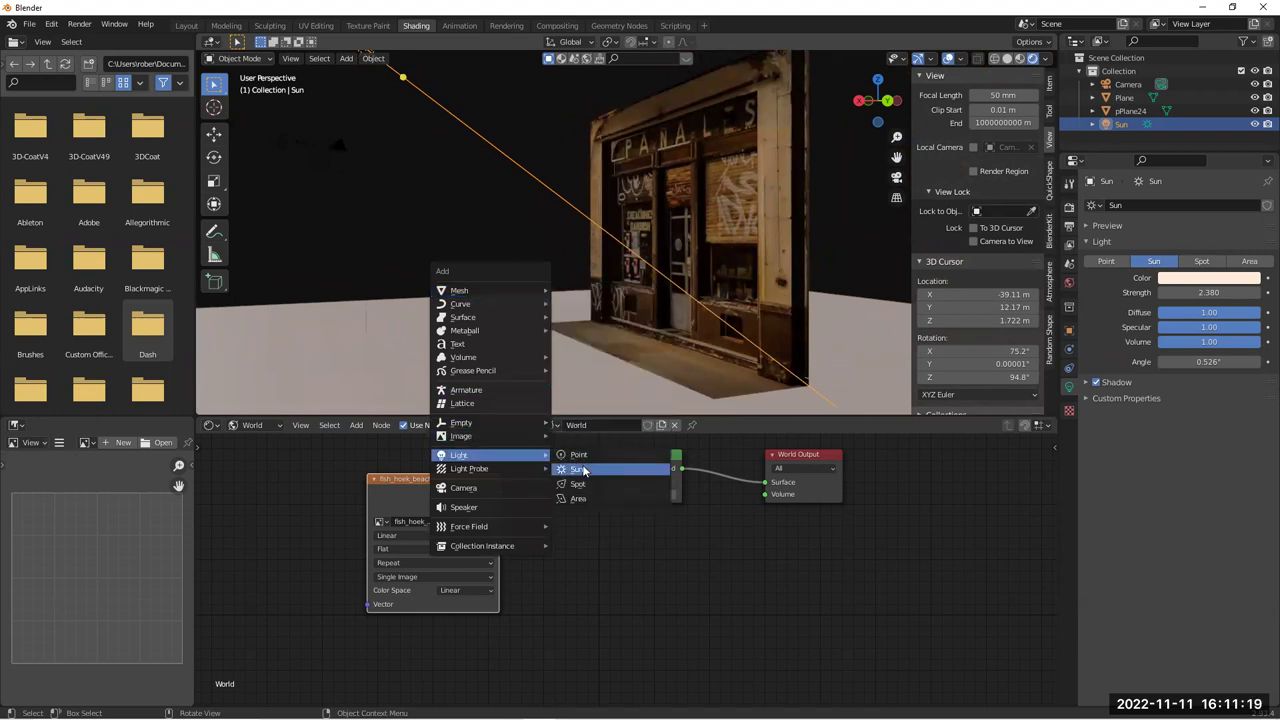
pyautogui.click(585, 459)
pyautogui.press('g')
pyautogui.click(563, 210)
pyautogui.moveTo(561, 210); pyautogui.dragTo(586, 282, button='middle')
pyautogui.press('g')
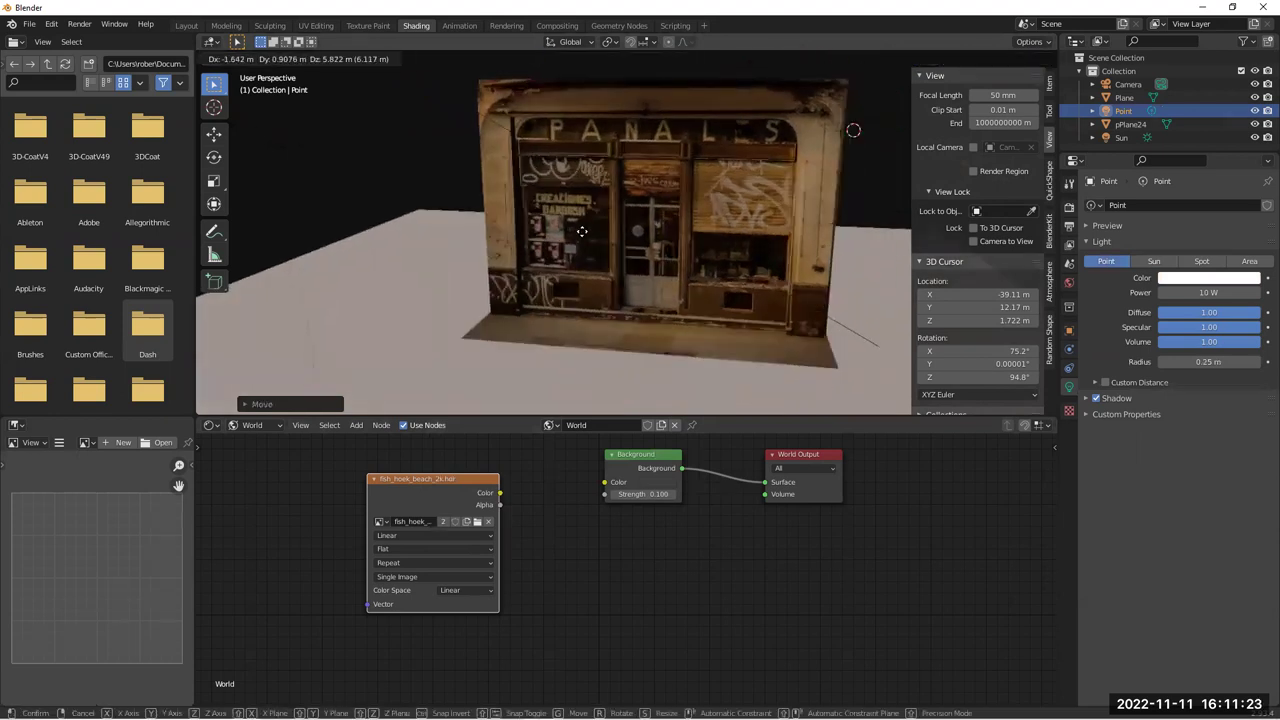
pyautogui.click(430, 380)
pyautogui.moveTo(684, 253); pyautogui.dragTo(548, 242, button='middle')
pyautogui.press('g')
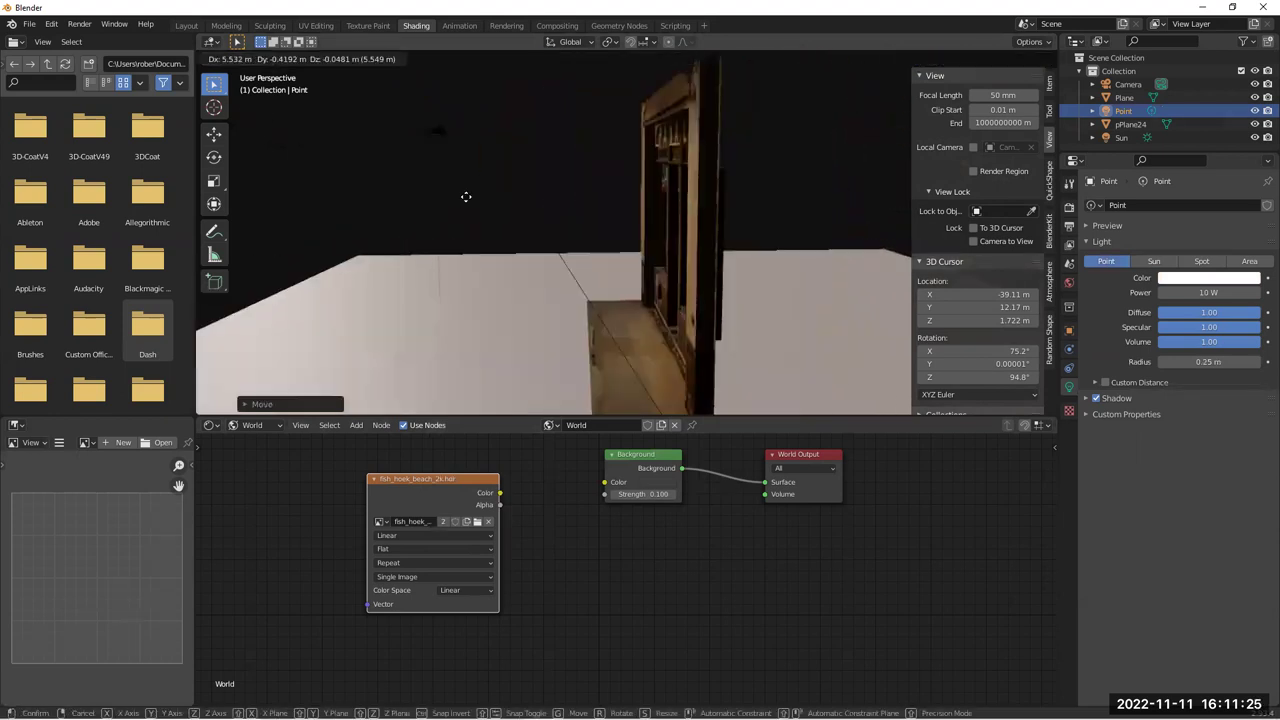
pyautogui.click(407, 190)
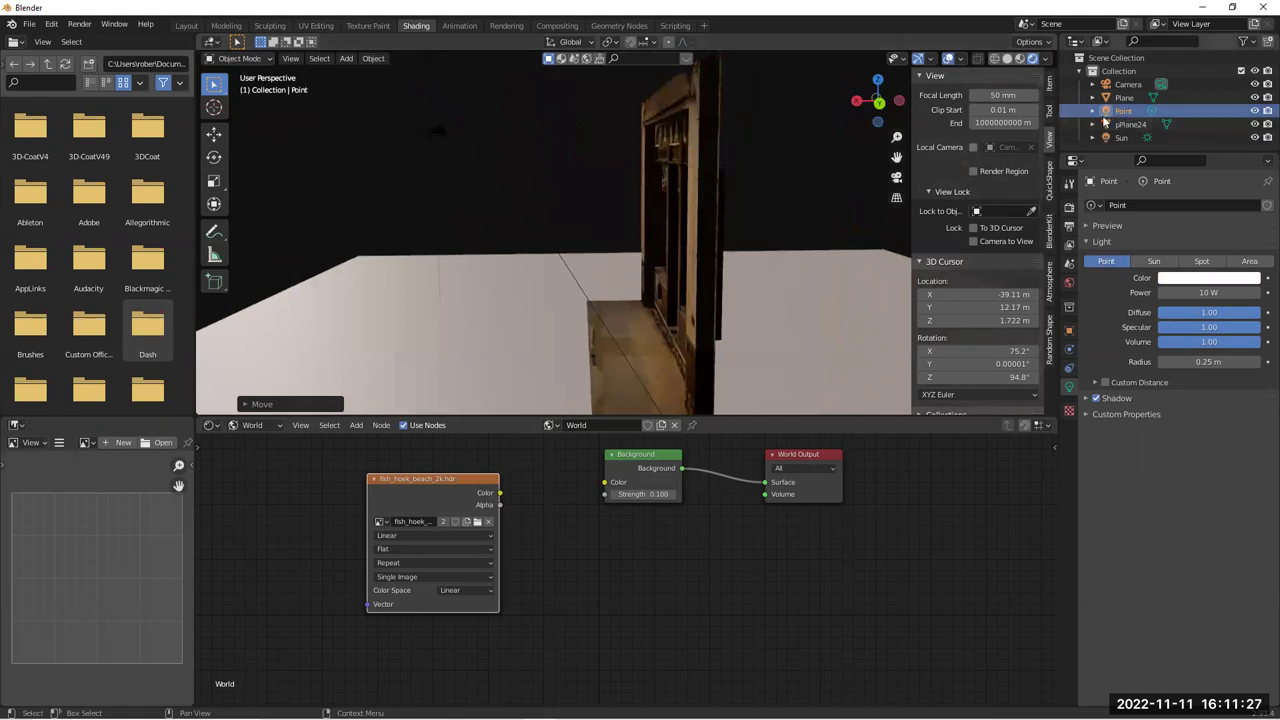
pyautogui.moveTo(789, 189); pyautogui.dragTo(688, 228, button='middle')
pyautogui.press('g')
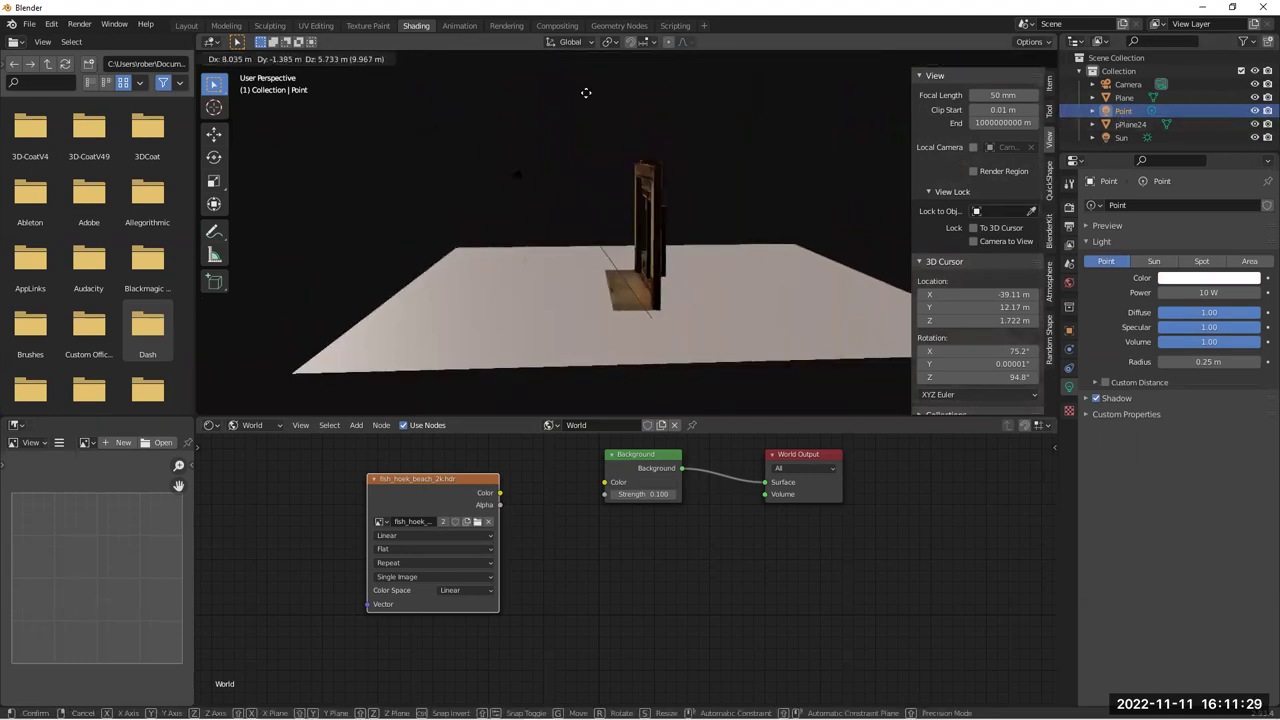
pyautogui.click(586, 92)
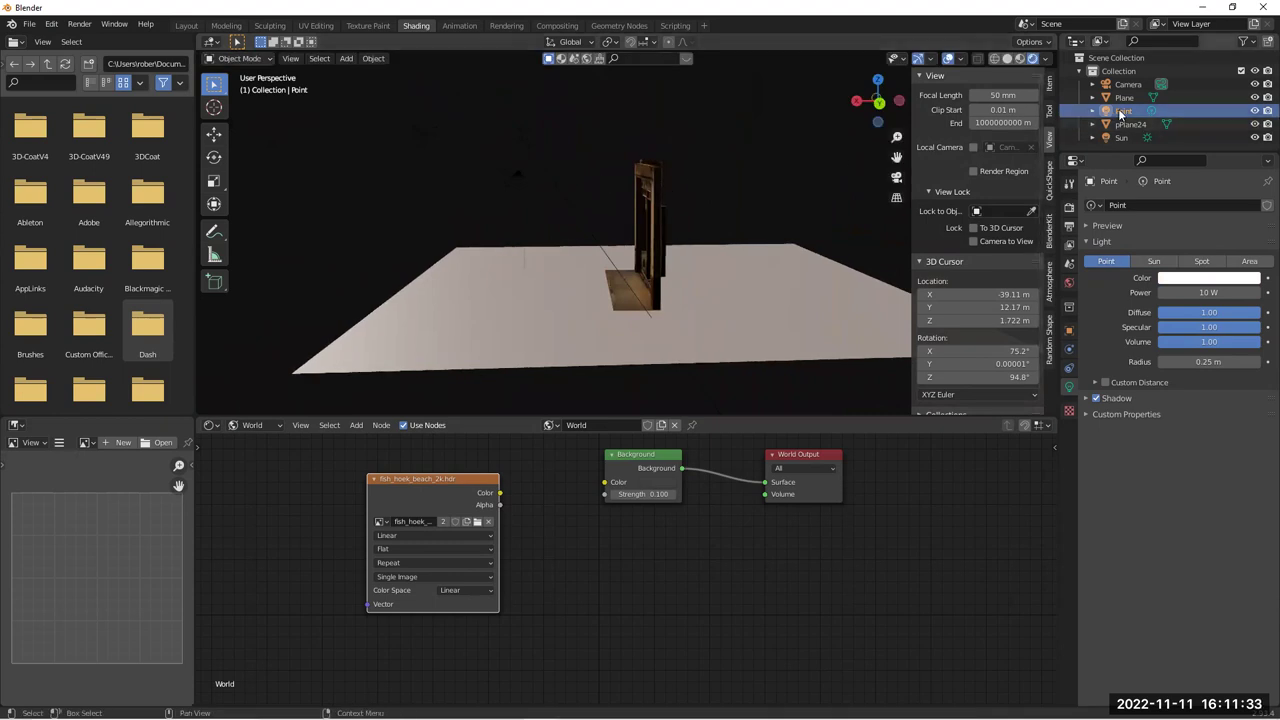
pyautogui.press('Delete')
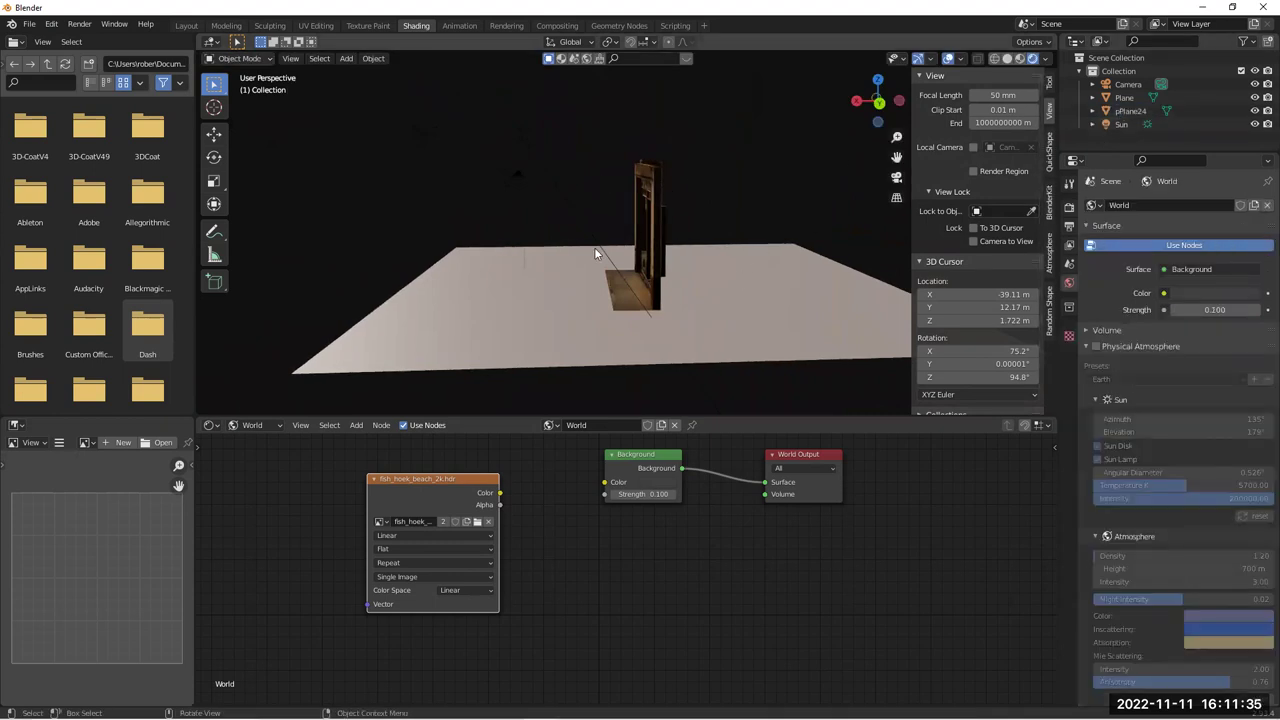
# Add a new point light and move it from its starting spot toward the storefront
pyautogui.hotkey('shift', 'a')
pyautogui.moveTo(540, 266)
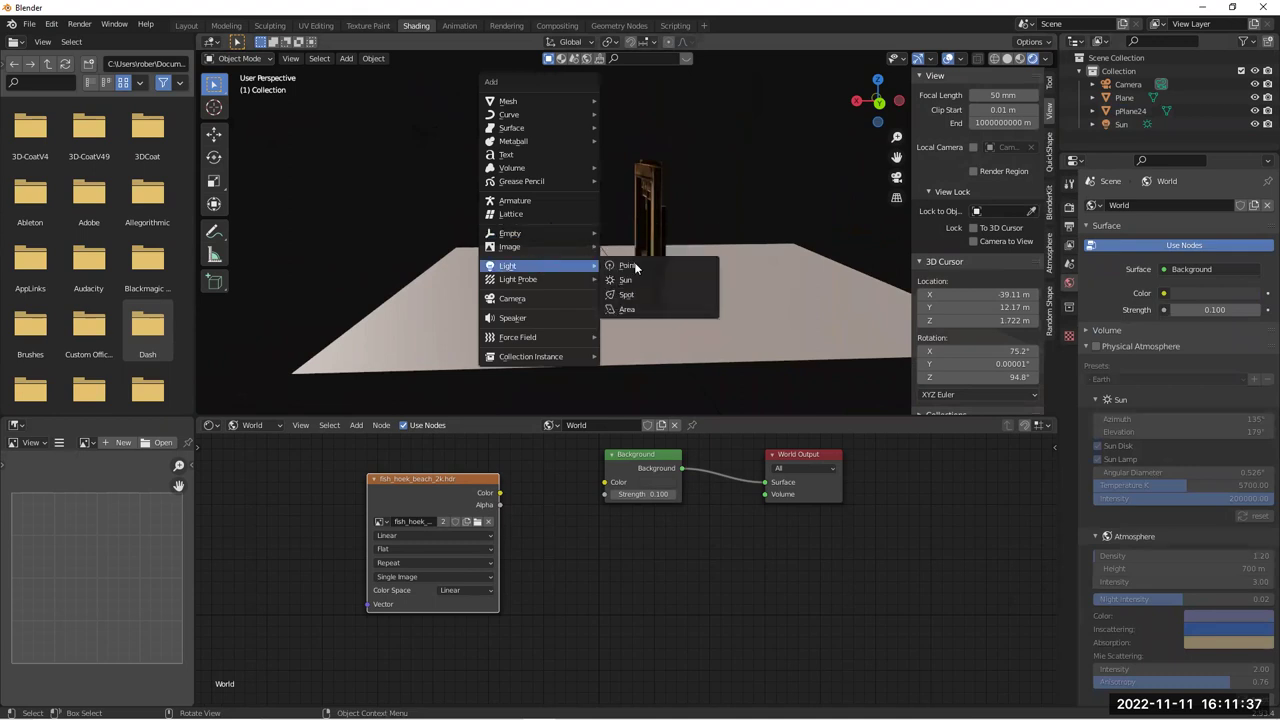
pyautogui.click(626, 266)
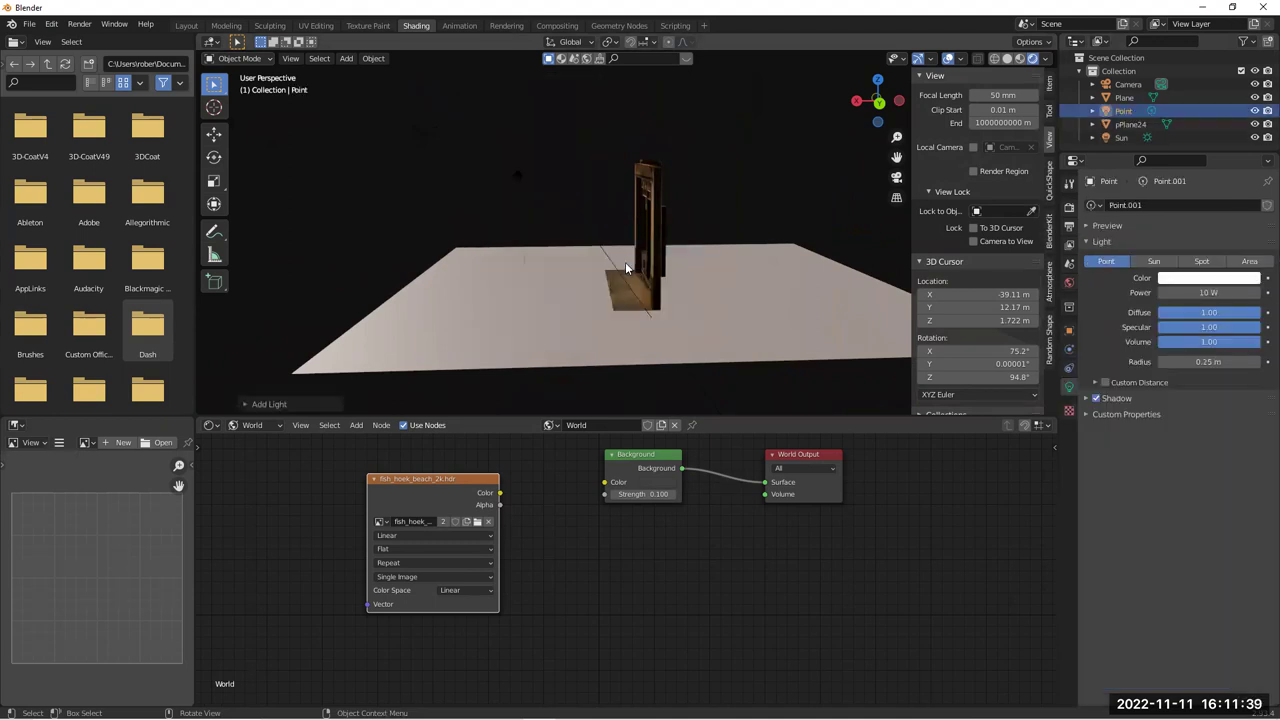
pyautogui.press('g')
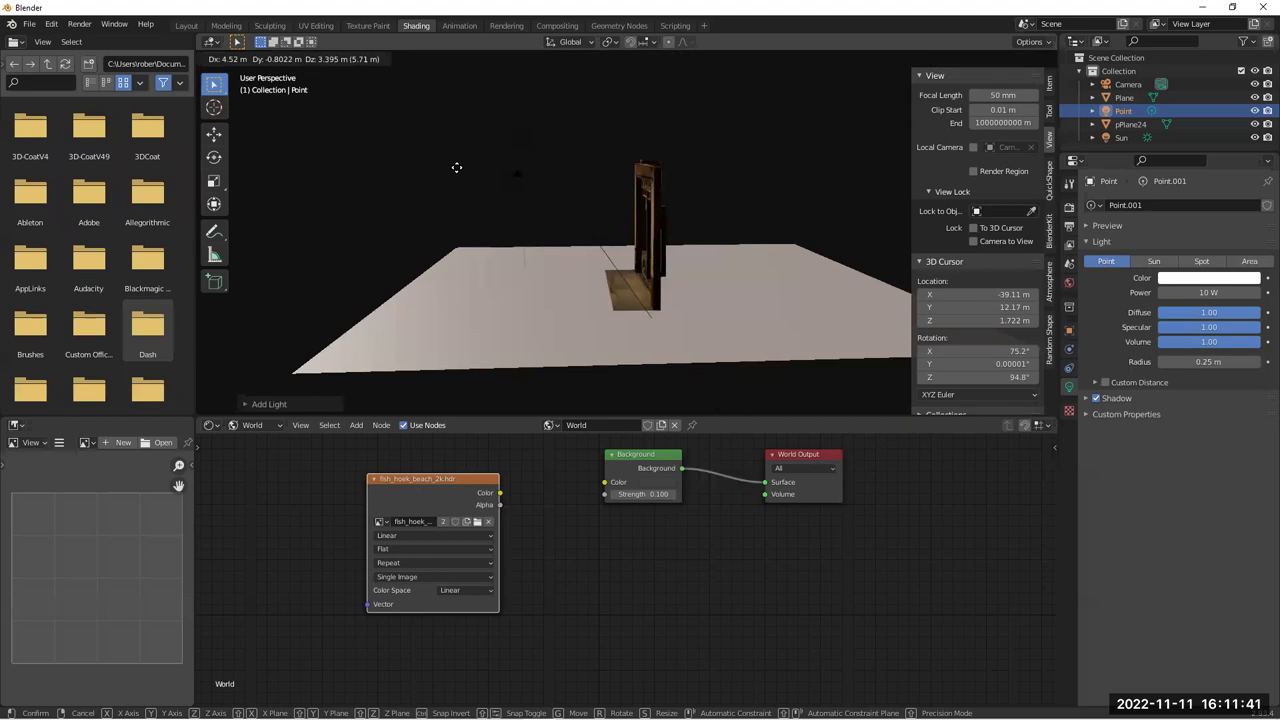
pyautogui.click(575, 163)
pyautogui.scroll(-5, 677, 309)
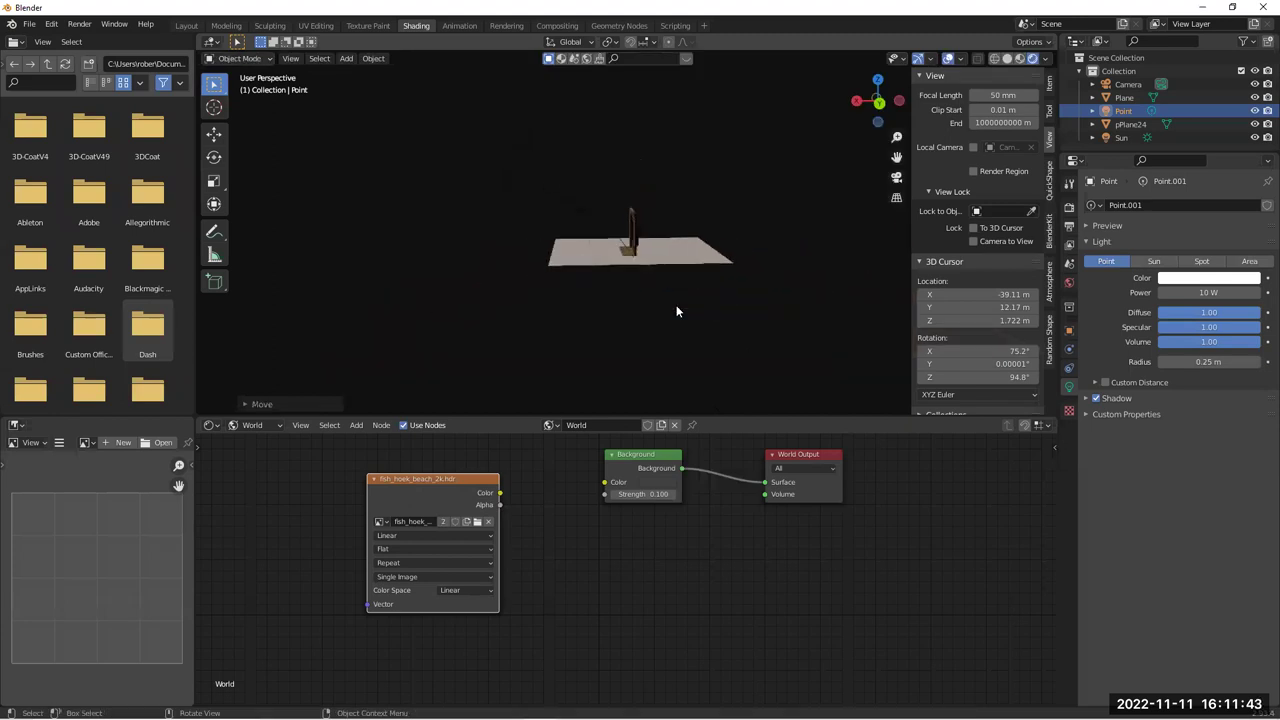
pyautogui.press('g')
pyautogui.click(540, 232)
# Reposition the point light directly in front of the storefront's door, checking the placement from several angles
pyautogui.scroll(10, 573, 243)
pyautogui.moveTo(552, 189); pyautogui.dragTo(745, 212, button='middle')
pyautogui.press('g')
pyautogui.click(516, 231)
pyautogui.moveTo(516, 231); pyautogui.dragTo(462, 222, button='middle')
pyautogui.press('g')
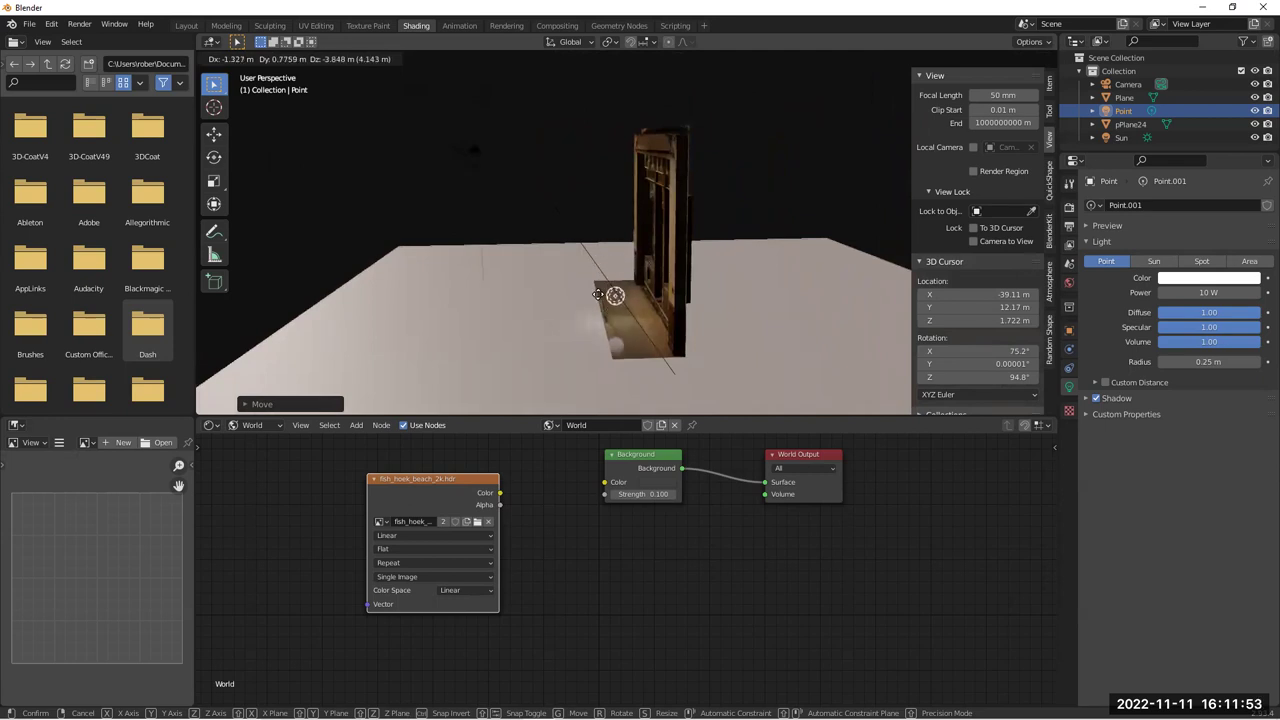
pyautogui.click(590, 248)
pyautogui.moveTo(590, 248); pyautogui.dragTo(610, 230, button='middle')
pyautogui.press('g')
pyautogui.click(613, 222)
# Set the point light's power to 194.3 W and its colour to a saturated purple
pyautogui.scroll(4, 609, 226)
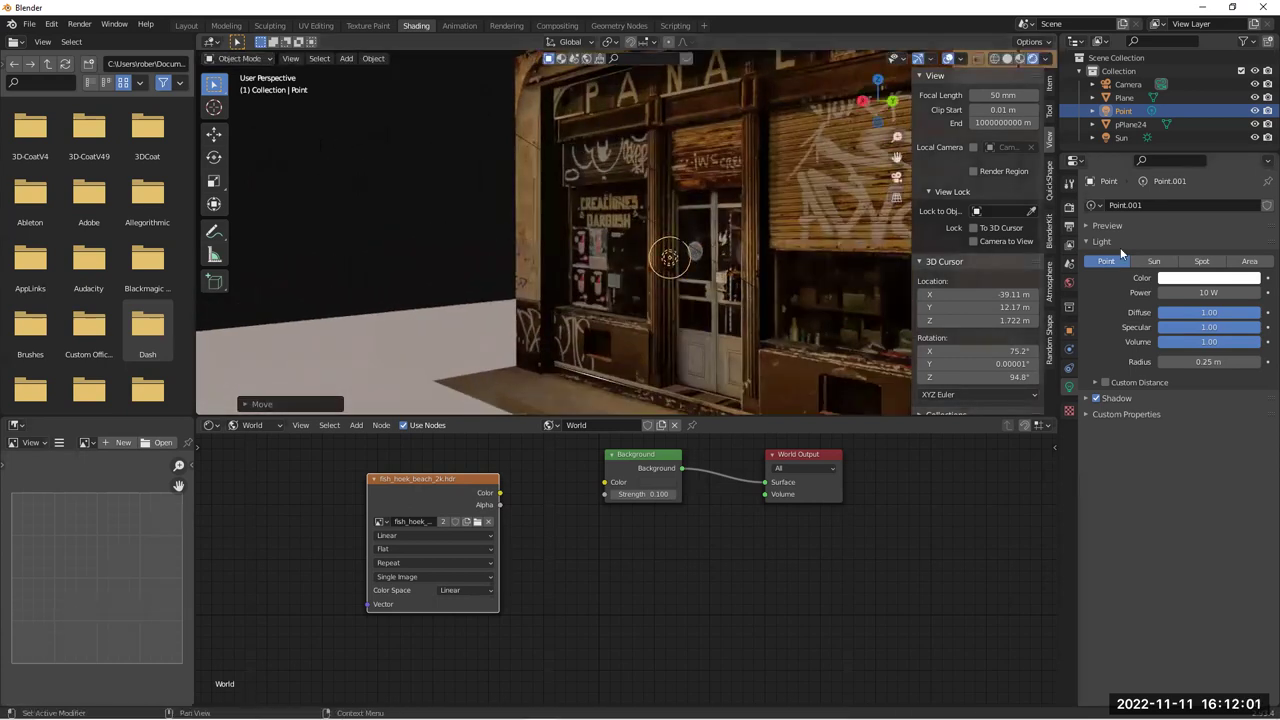
pyautogui.moveTo(1200, 292)
pyautogui.mouseDown()
pyautogui.moveTo(1245, 292)
pyautogui.moveTo(1198, 292)
pyautogui.mouseUp()
pyautogui.click(1184, 278)
pyautogui.moveTo(1180, 157)
pyautogui.mouseDown()
pyautogui.moveTo(1183, 174)
pyautogui.moveTo(1238, 148)
pyautogui.mouseUp()
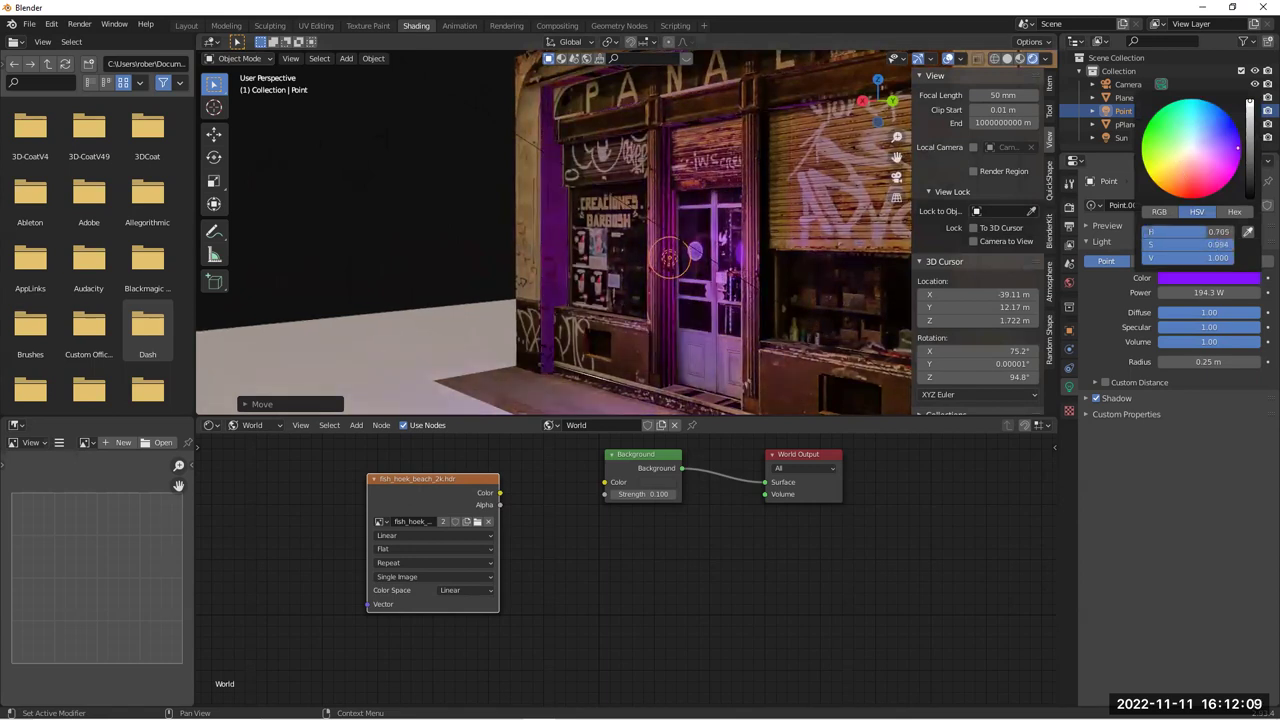
# Display the storefront's object material nodes and lower Roughness to 0.232 and Specular to 0.023 on the Principled BSDF
pyautogui.moveTo(608, 230); pyautogui.dragTo(482, 303, button='middle')
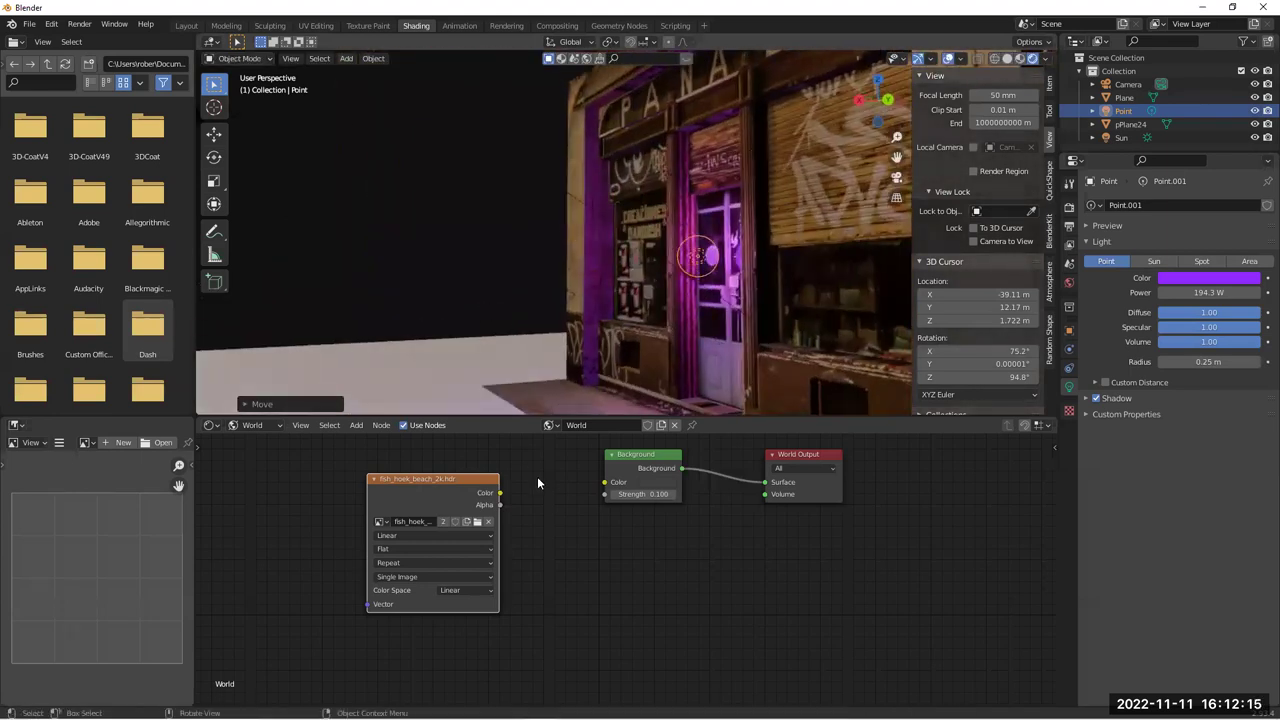
pyautogui.click(689, 220)
pyautogui.click(262, 428)
pyautogui.click(262, 445)
pyautogui.moveTo(587, 576); pyautogui.dragTo(584, 577, button='middle')
pyautogui.moveTo(617, 598)
pyautogui.mouseDown()
pyautogui.moveTo(670, 597)
pyautogui.moveTo(607, 573)
pyautogui.mouseUp()
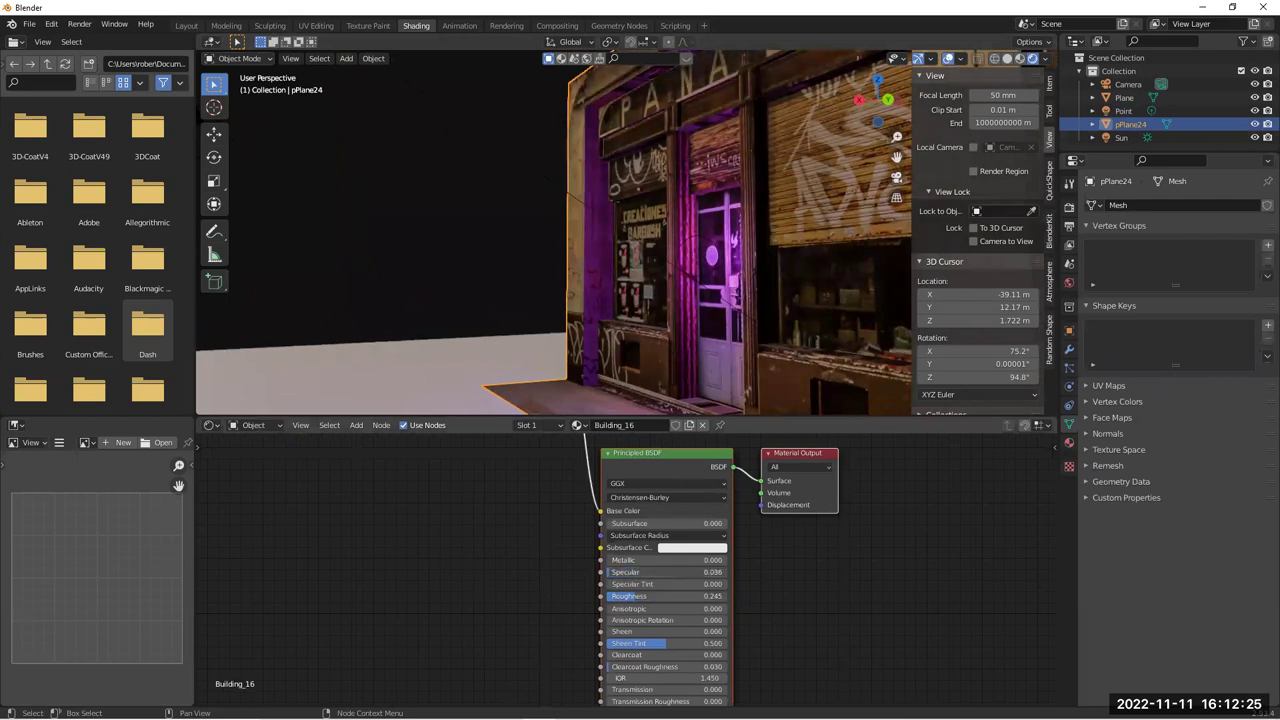
# Add an area light and move it next to the storefront, in front of the window beside the door
pyautogui.moveTo(450, 258); pyautogui.dragTo(580, 201, button='middle')
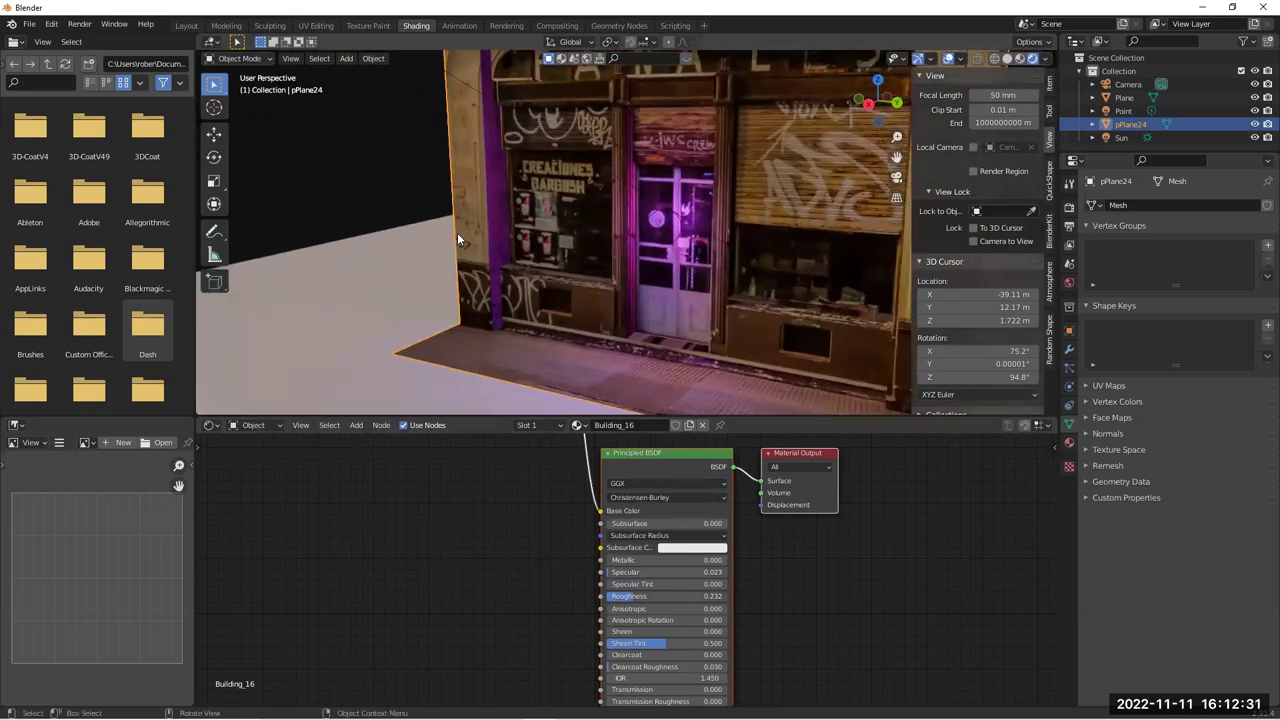
pyautogui.hotkey('shift', 'a')
pyautogui.moveTo(412, 316)
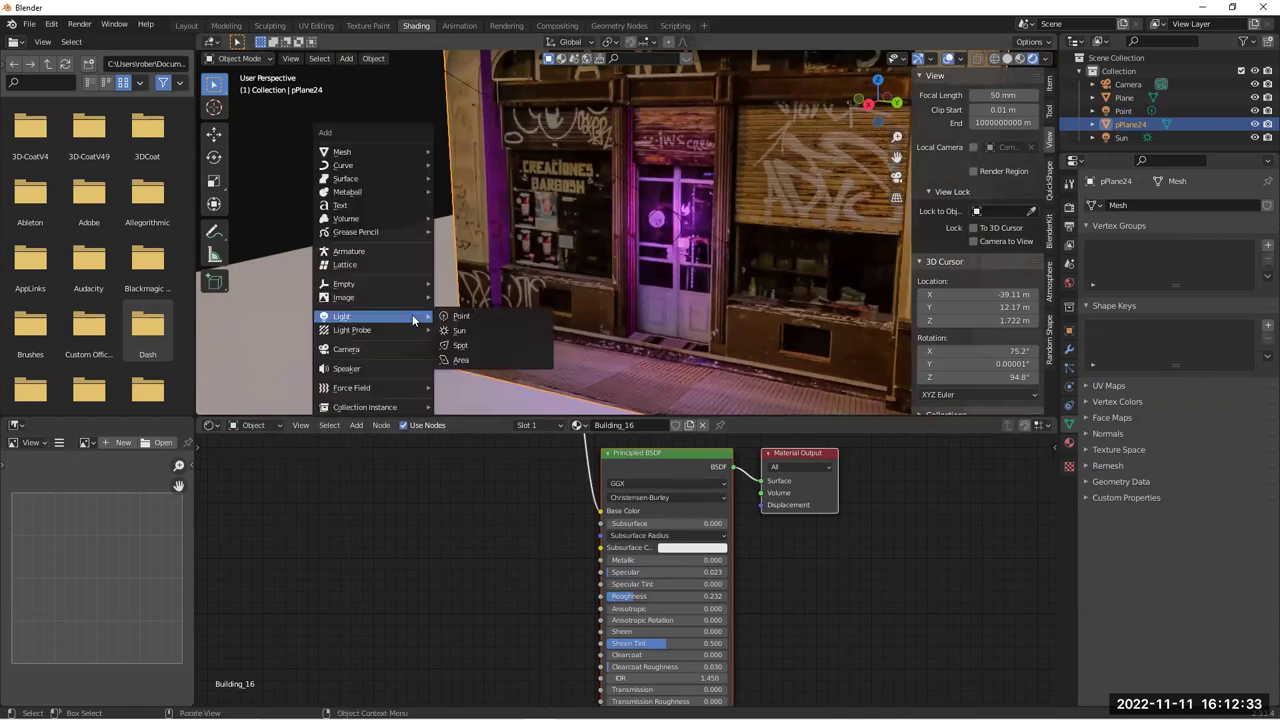
pyautogui.click(466, 359)
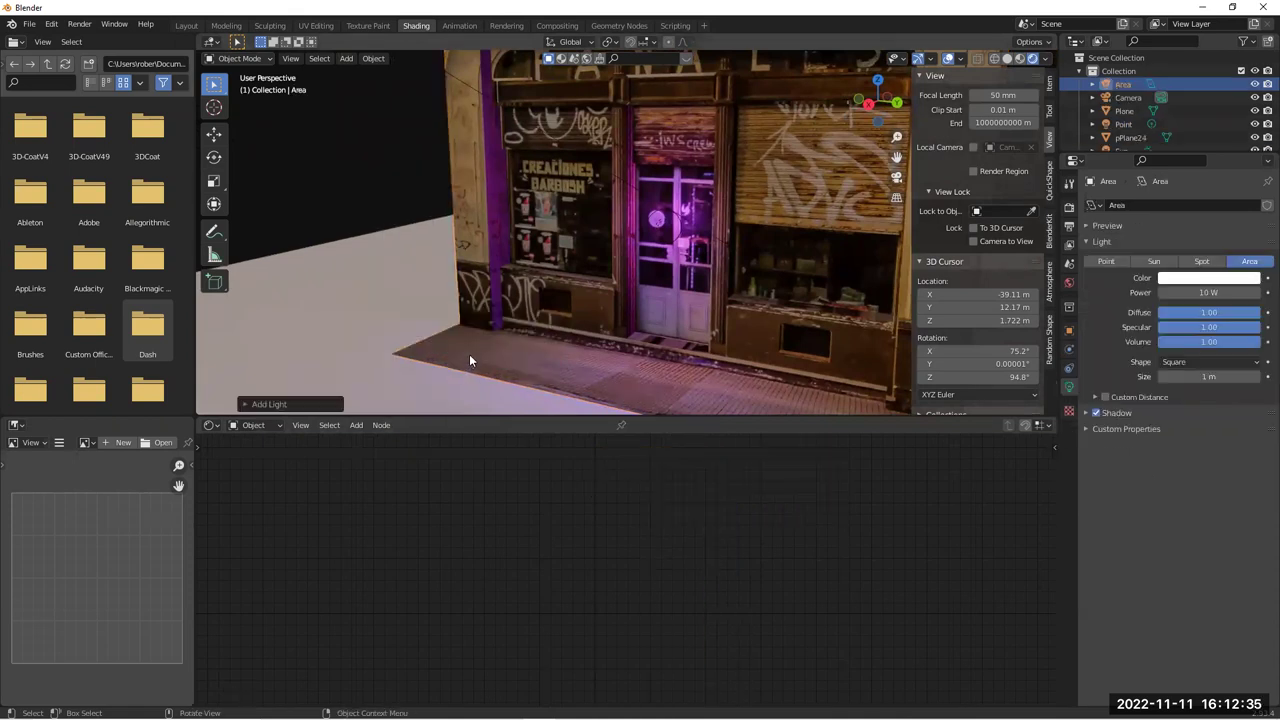
pyautogui.moveTo(453, 298); pyautogui.dragTo(430, 302, button='middle')
pyautogui.scroll(-5, 529, 301)
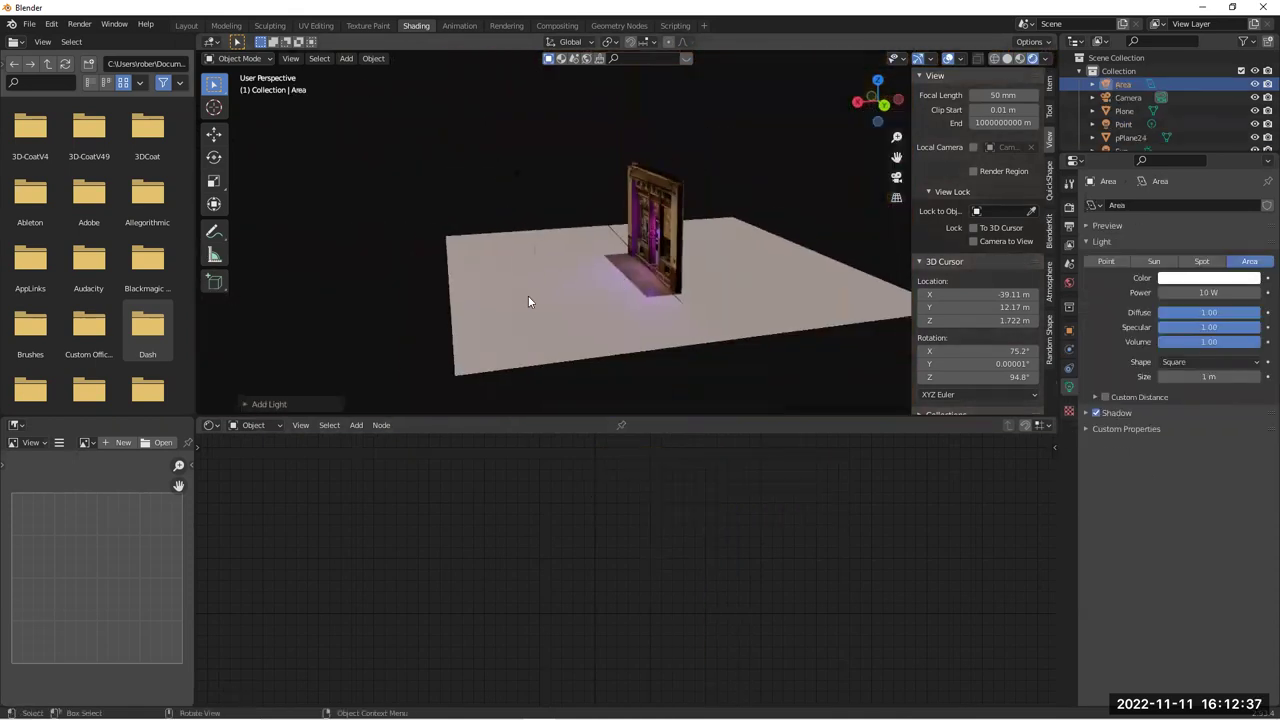
pyautogui.press('g')
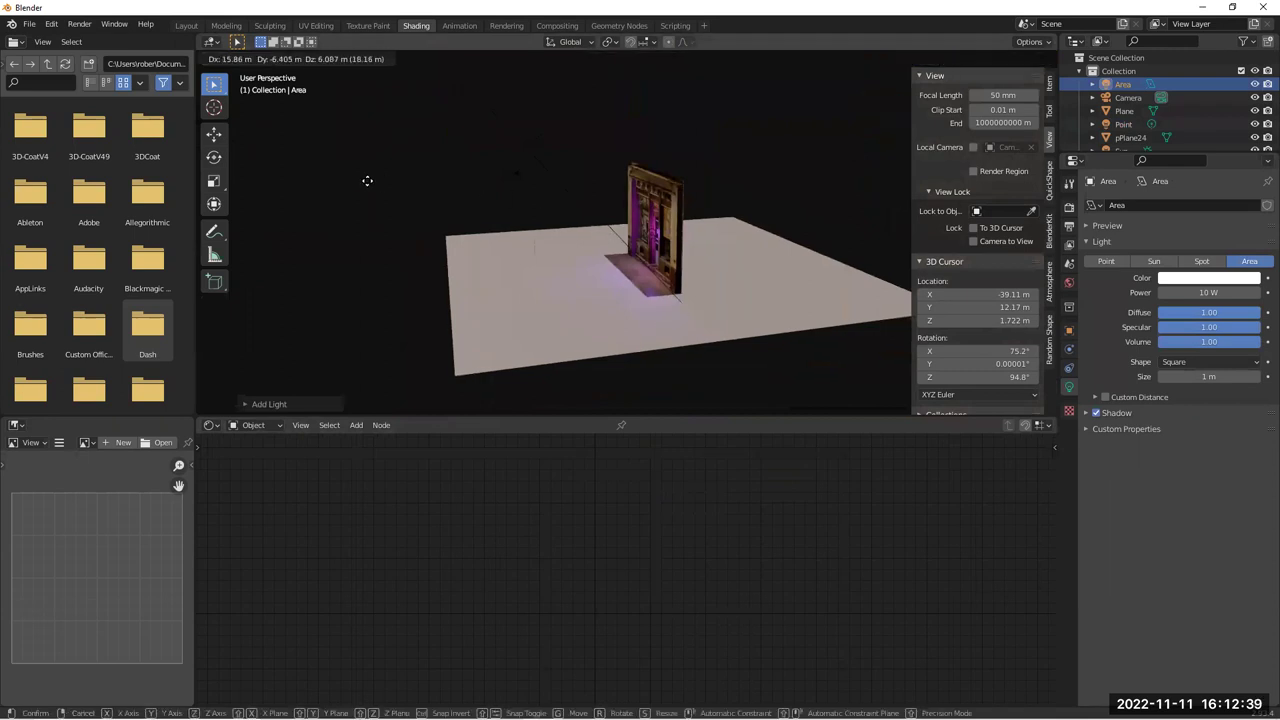
pyautogui.click(367, 180)
pyautogui.scroll(-3, 698, 238)
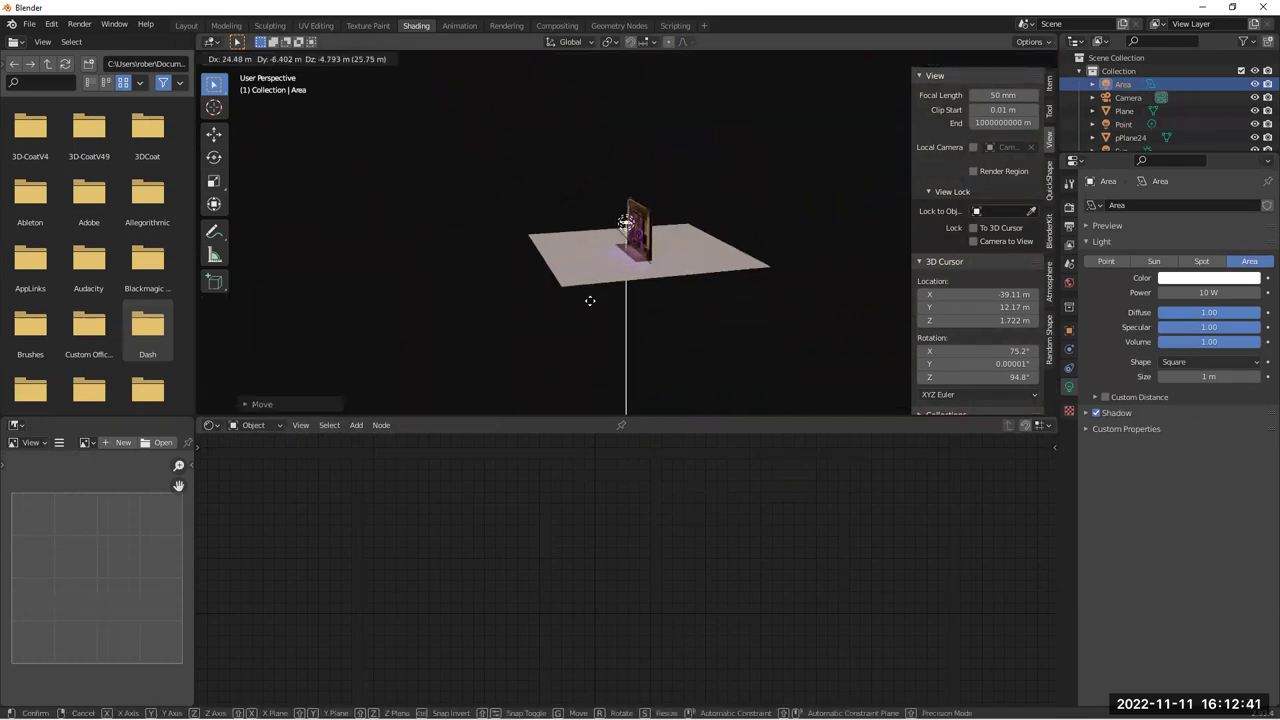
pyautogui.click(600, 280)
# Rotate the area light so that it faces the storefront window beside the door
pyautogui.scroll(6, 600, 275)
pyautogui.moveTo(618, 201); pyautogui.dragTo(406, 155, button='middle')
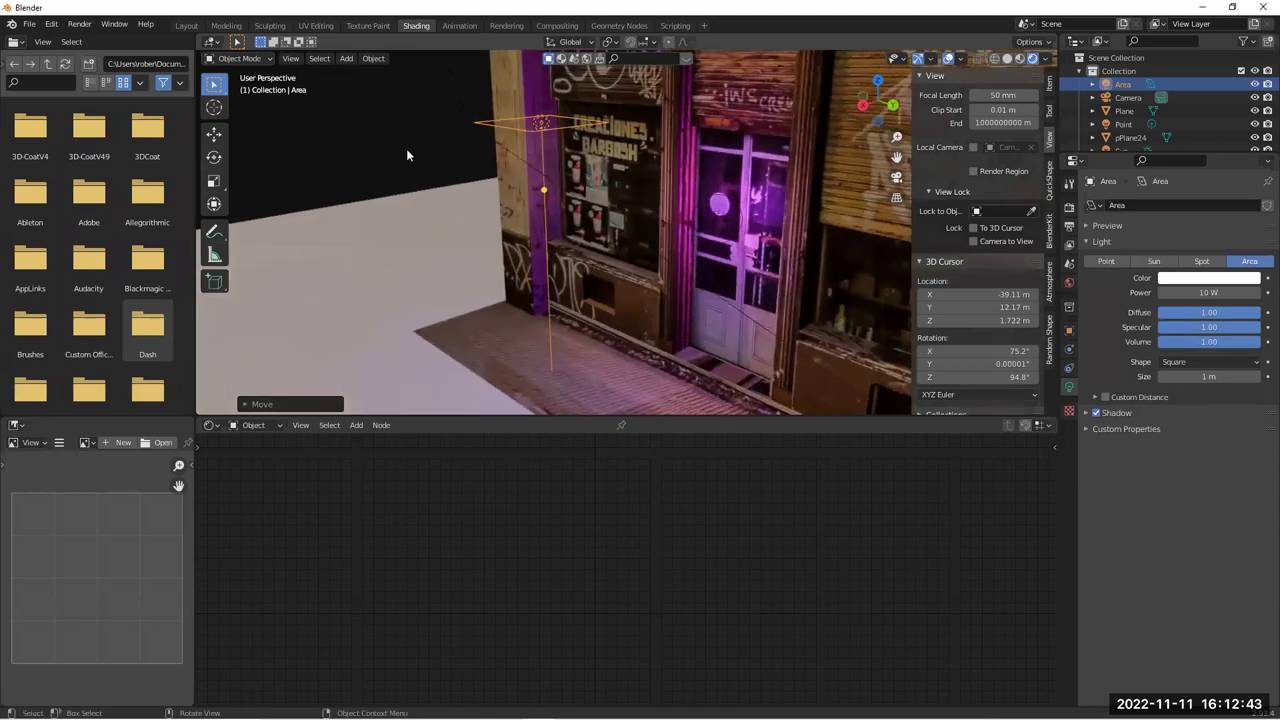
pyautogui.click(213, 157)
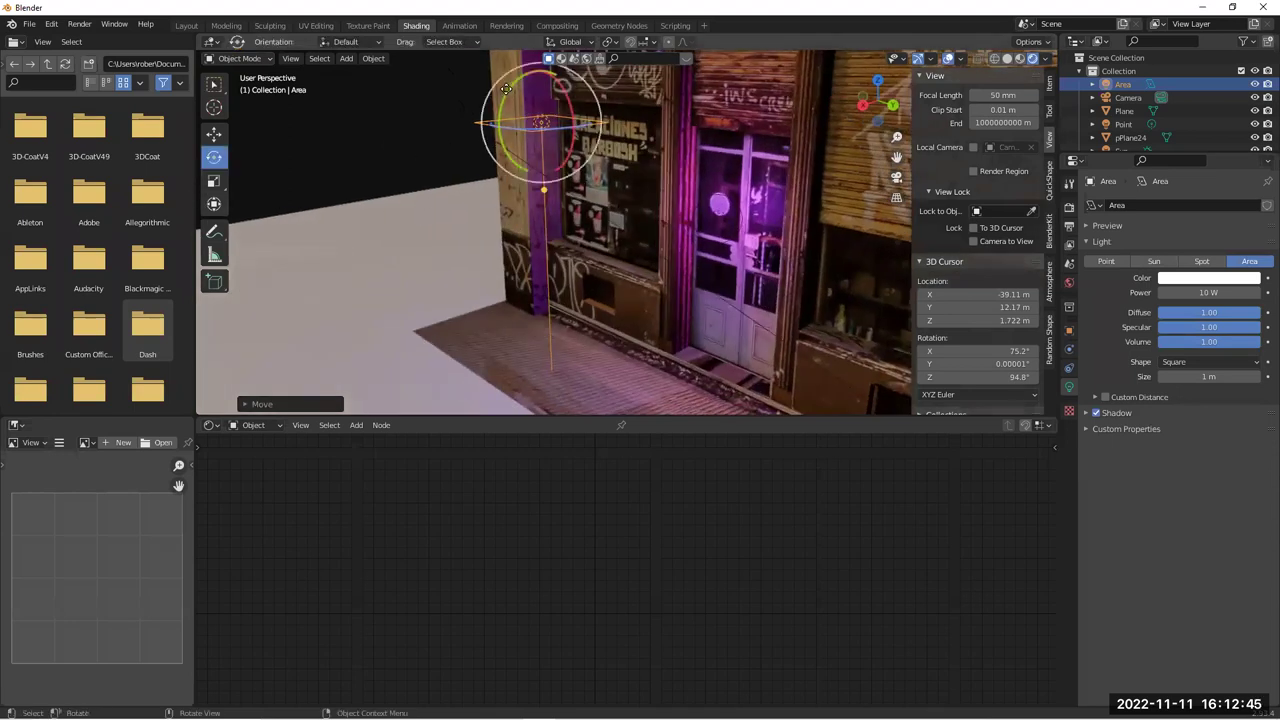
pyautogui.moveTo(510, 89); pyautogui.dragTo(489, 181)
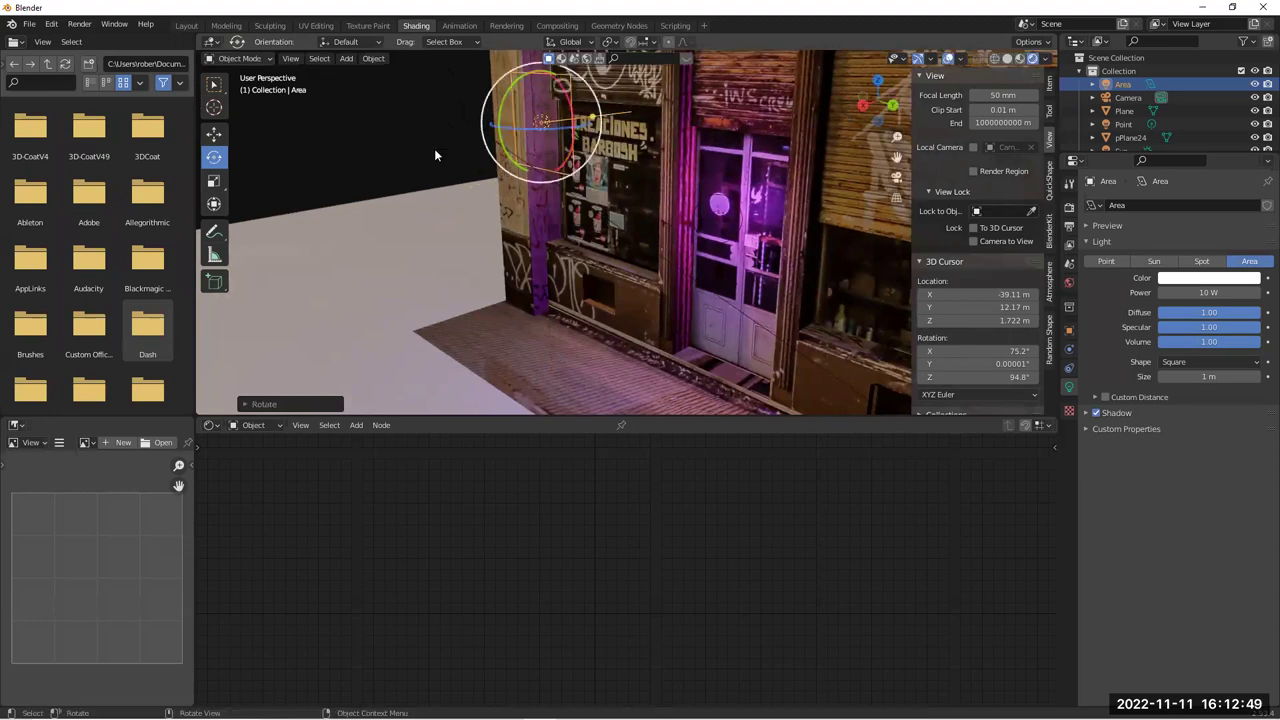
# Scale up the area light to a size of 1.16 m to suit the window
pyautogui.click(213, 181)
pyautogui.moveTo(586, 131); pyautogui.dragTo(594, 133)
pyautogui.moveTo(670, 205); pyautogui.dragTo(800, 210, button='middle')
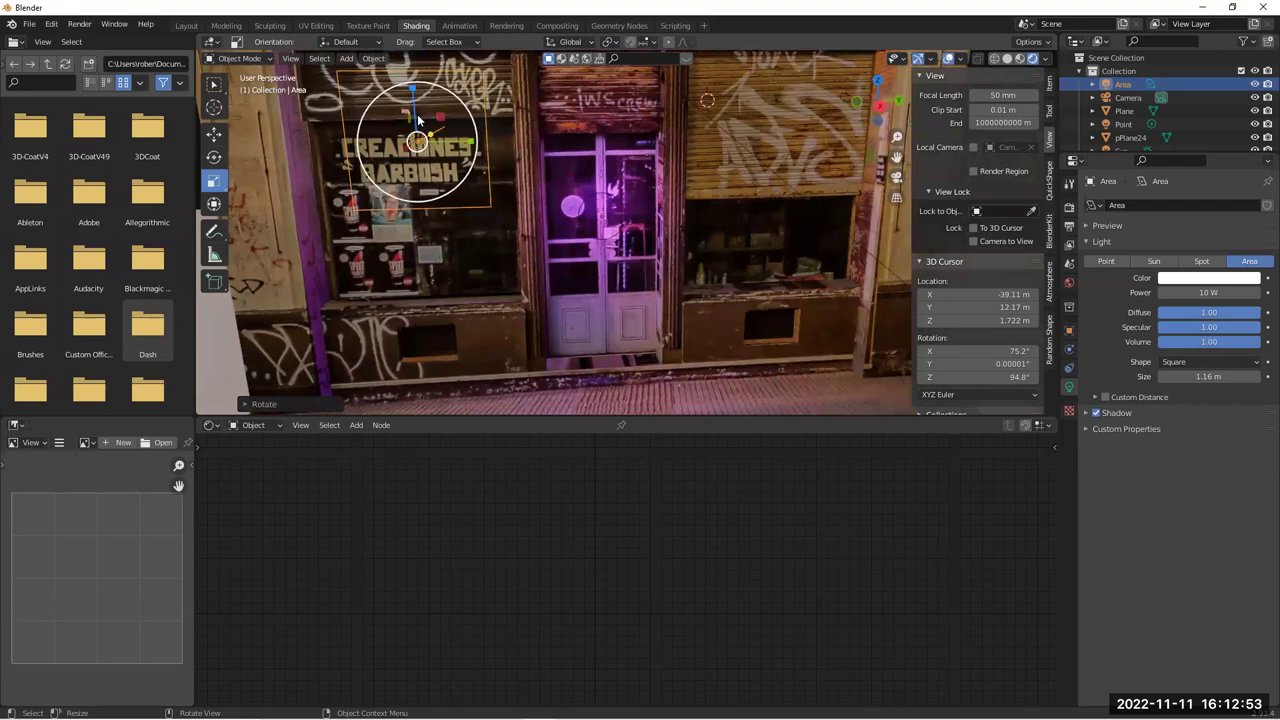
pyautogui.press('s')
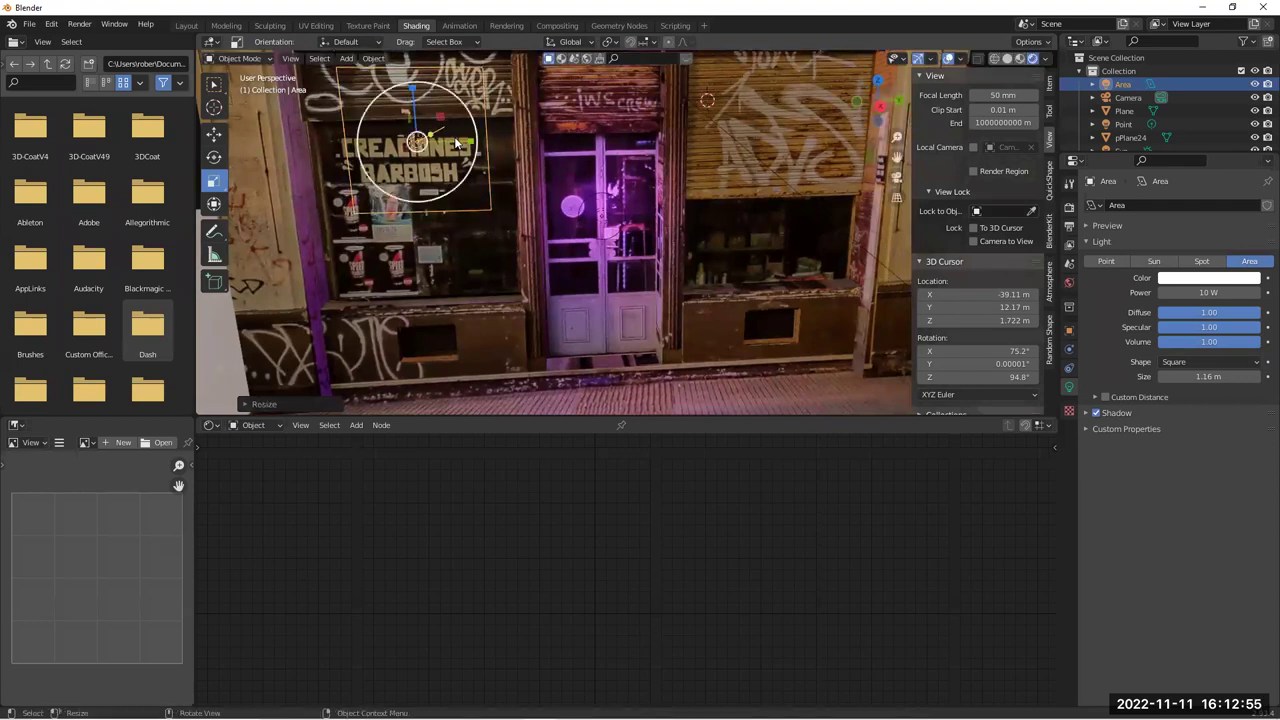
pyautogui.click(577, 213)
# Reposition the area light close in front of the window with the CREACIONES BARBOSH lettering, checking it from several angles
pyautogui.moveTo(577, 213); pyautogui.dragTo(380, 230, button='middle')
pyautogui.press('g')
pyautogui.click(665, 171)
pyautogui.moveTo(676, 181); pyautogui.dragTo(356, 194, button='middle')
pyautogui.press('g')
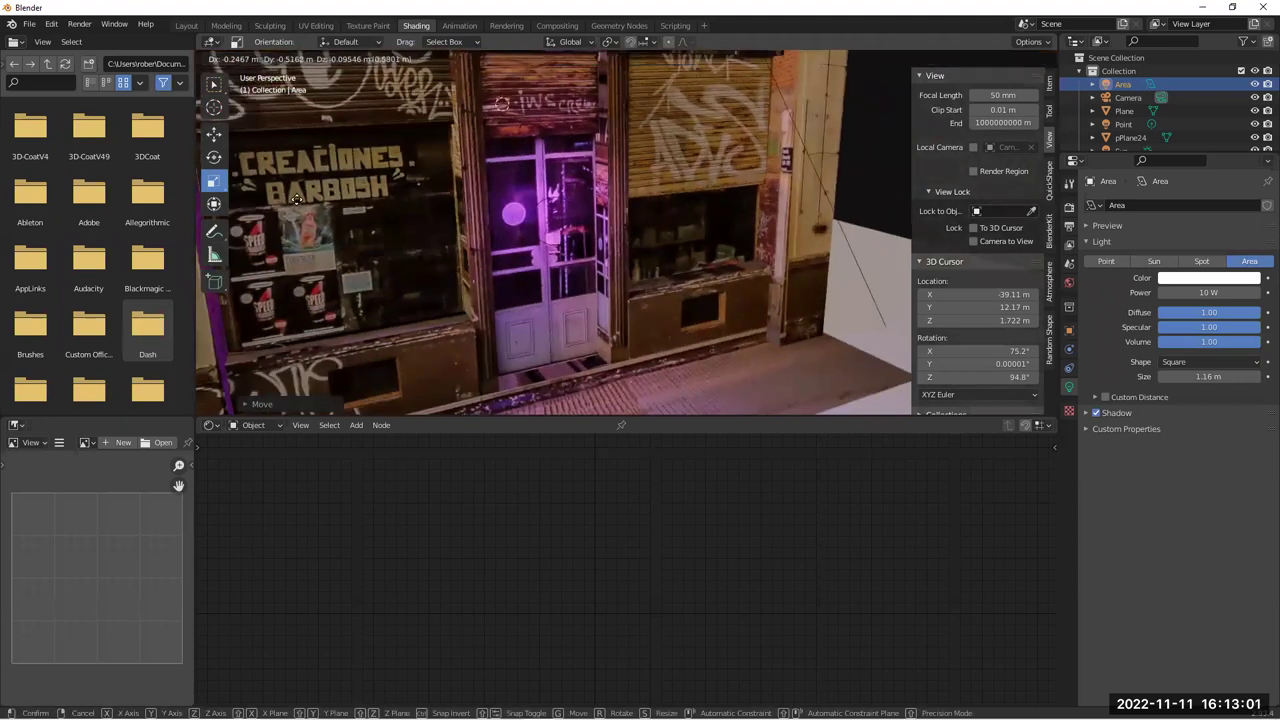
pyautogui.click(297, 199)
pyautogui.moveTo(275, 225); pyautogui.dragTo(175, 238, button='middle')
pyautogui.press('g')
pyautogui.click(351, 298)
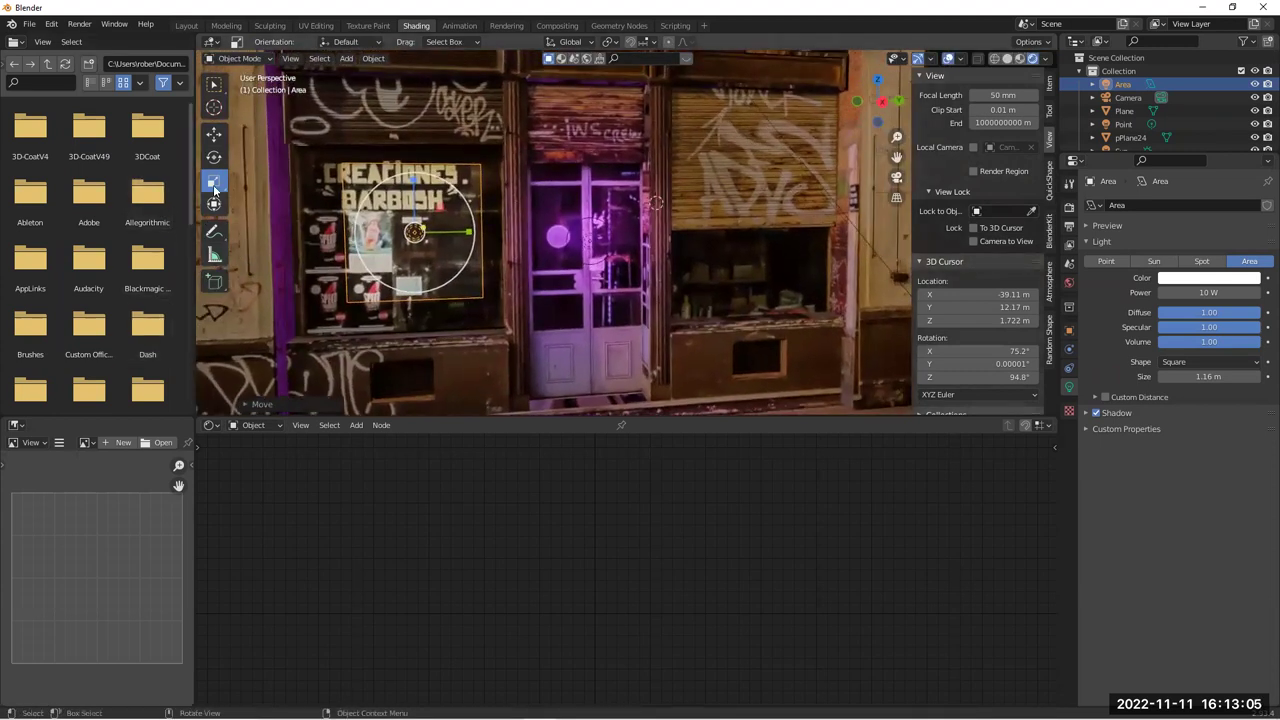
# Widen the area light along its Y axis to span the window and recentre it over the glass
pyautogui.moveTo(467, 233); pyautogui.dragTo(495, 234)
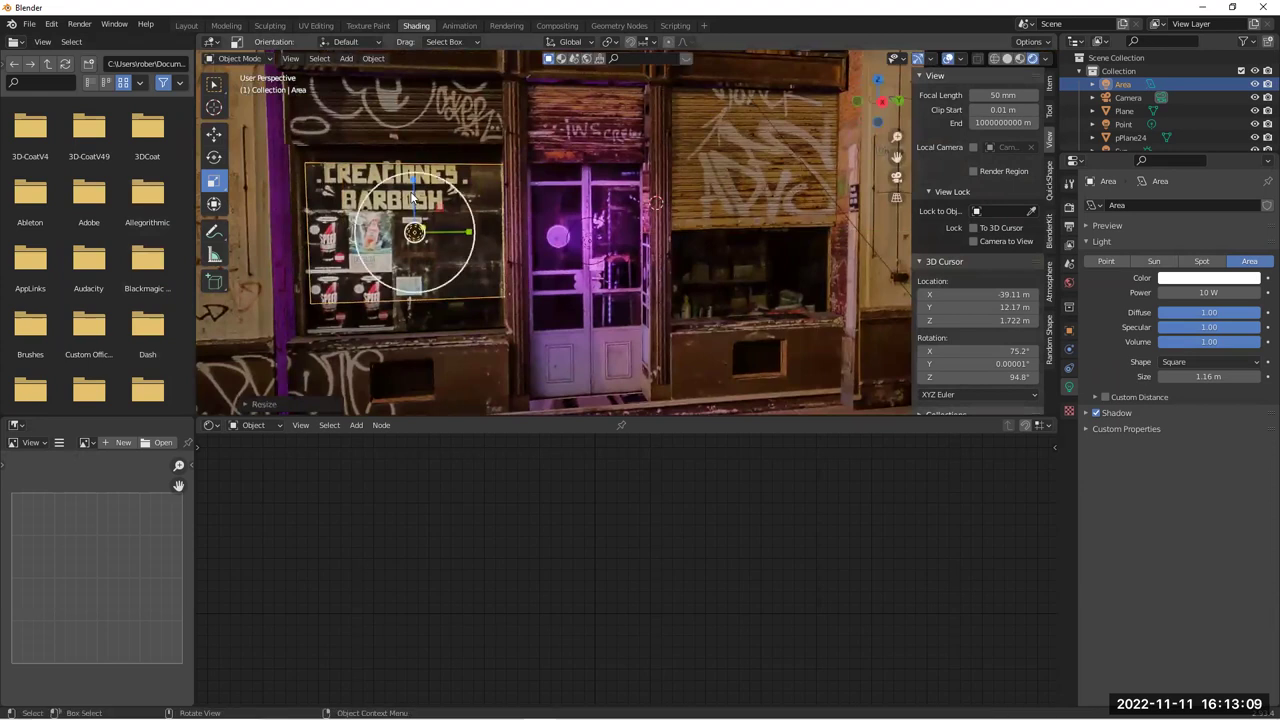
pyautogui.press('g')
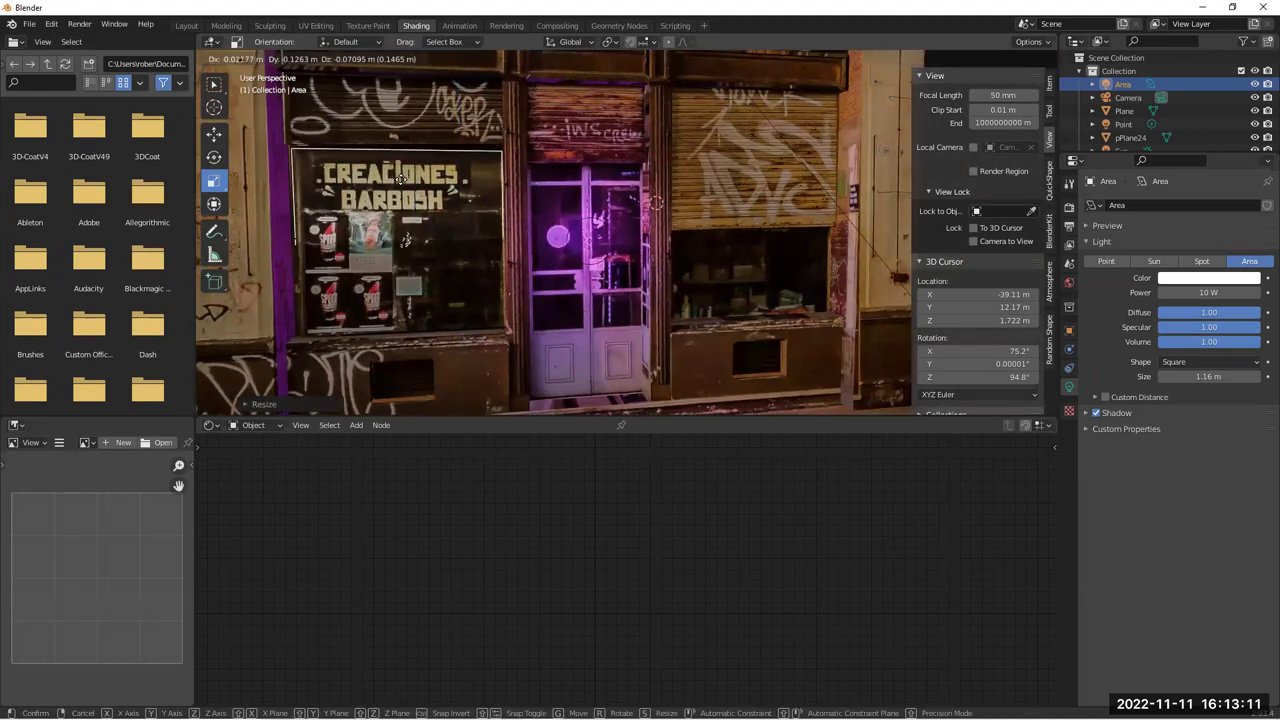
pyautogui.click(405, 181)
# Adjust the area light's rotation slightly and fine-tune its position in front of the window
pyautogui.moveTo(405, 183); pyautogui.dragTo(466, 201, button='middle')
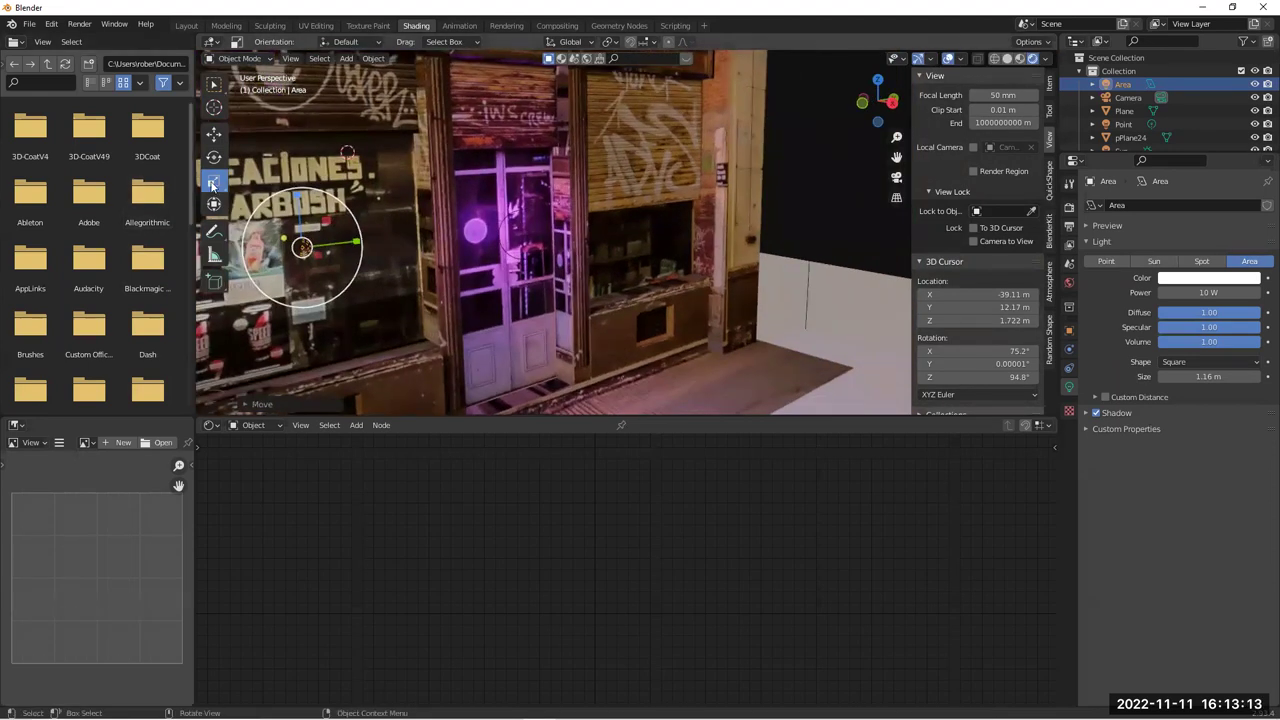
pyautogui.click(215, 159)
pyautogui.moveTo(300, 228); pyautogui.dragTo(313, 222)
pyautogui.press('g')
pyautogui.click(313, 224)
pyautogui.moveTo(313, 215); pyautogui.dragTo(1010, 212, button='middle')
pyautogui.moveTo(630, 204); pyautogui.dragTo(850, 238, button='middle')
pyautogui.press('g')
pyautogui.click(773, 204)
# Raise the area light's power to 714.2 W and deselect the light
pyautogui.moveTo(1208, 292); pyautogui.dragTo(1088, 306)
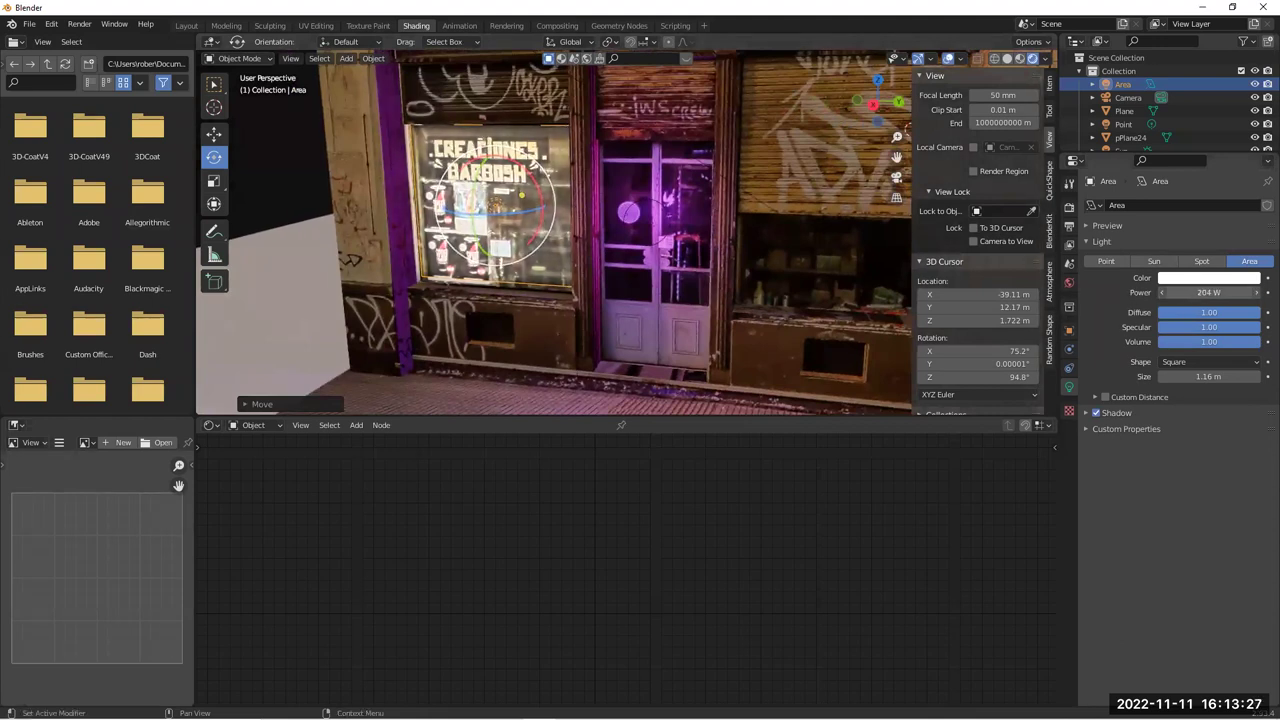
pyautogui.moveTo(1208, 292); pyautogui.dragTo(1240, 292)
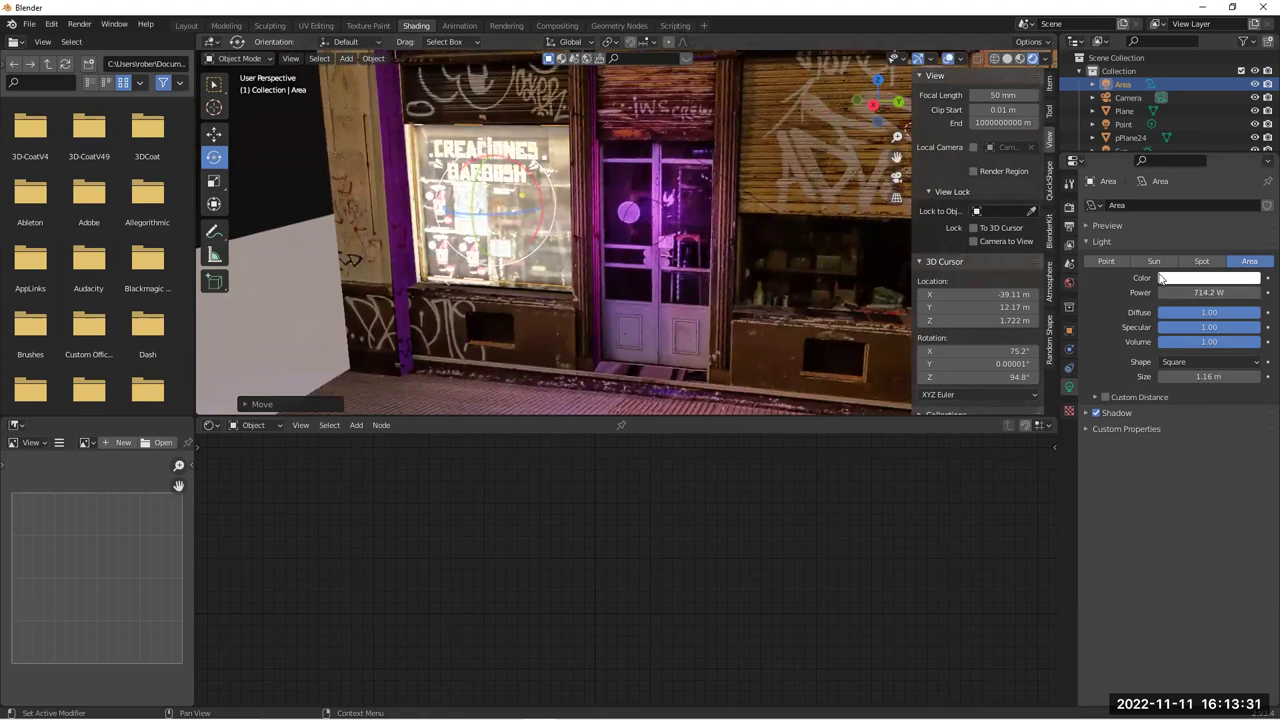
pyautogui.moveTo(377, 247); pyautogui.dragTo(523, 219, button='middle')
pyautogui.click(490, 240)
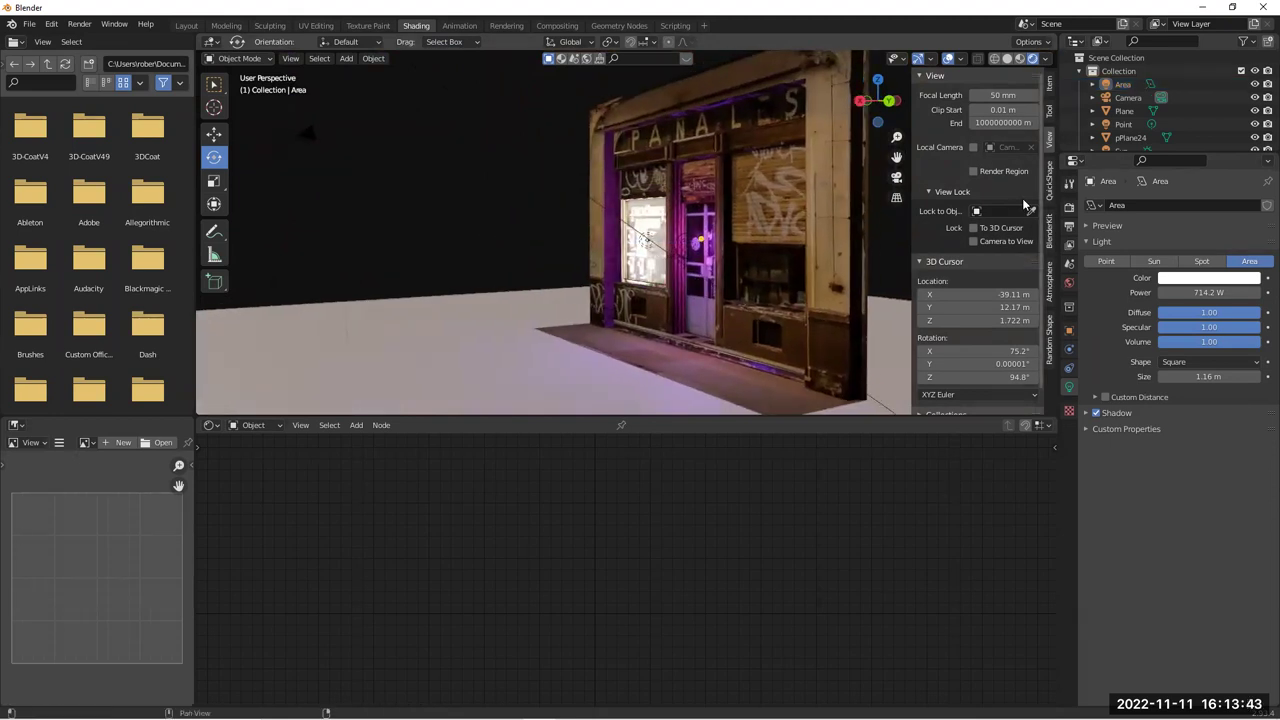
# Enable Ambient Occlusion, Bloom and Screen Space Reflections for Eevee, and set the area light's power to 392.9 W
pyautogui.click(1070, 208)
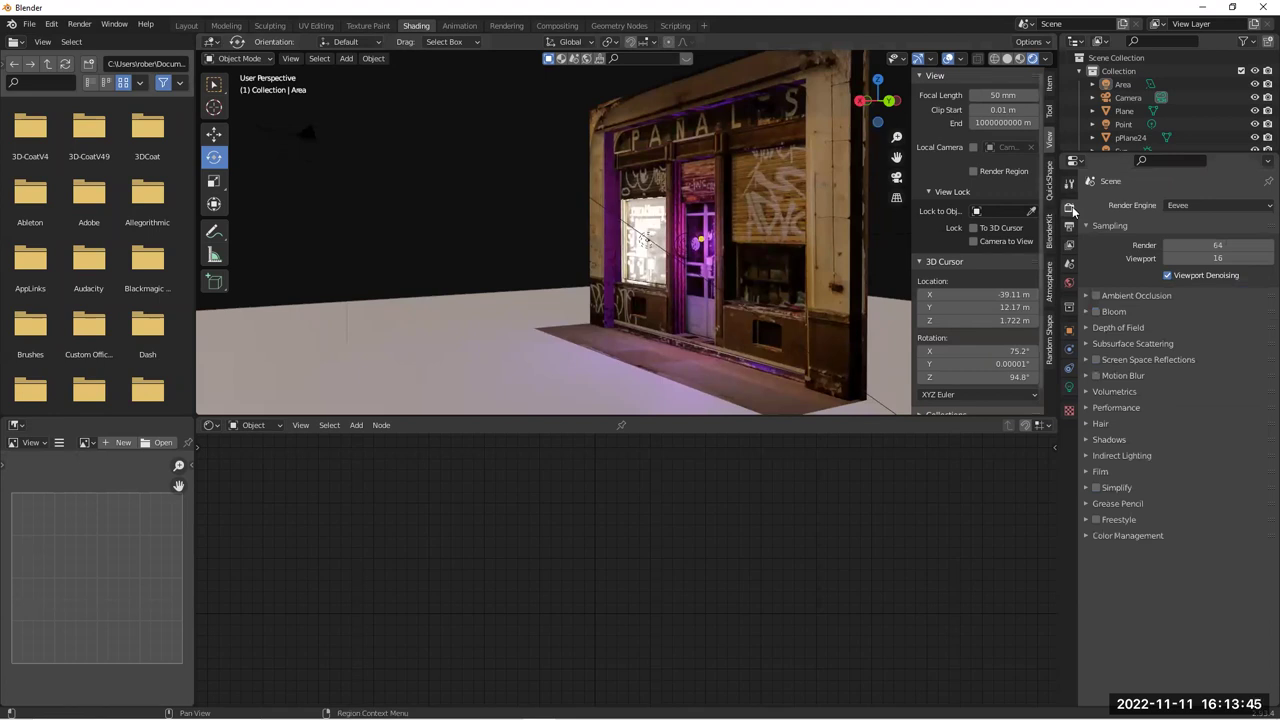
pyautogui.click(1097, 312)
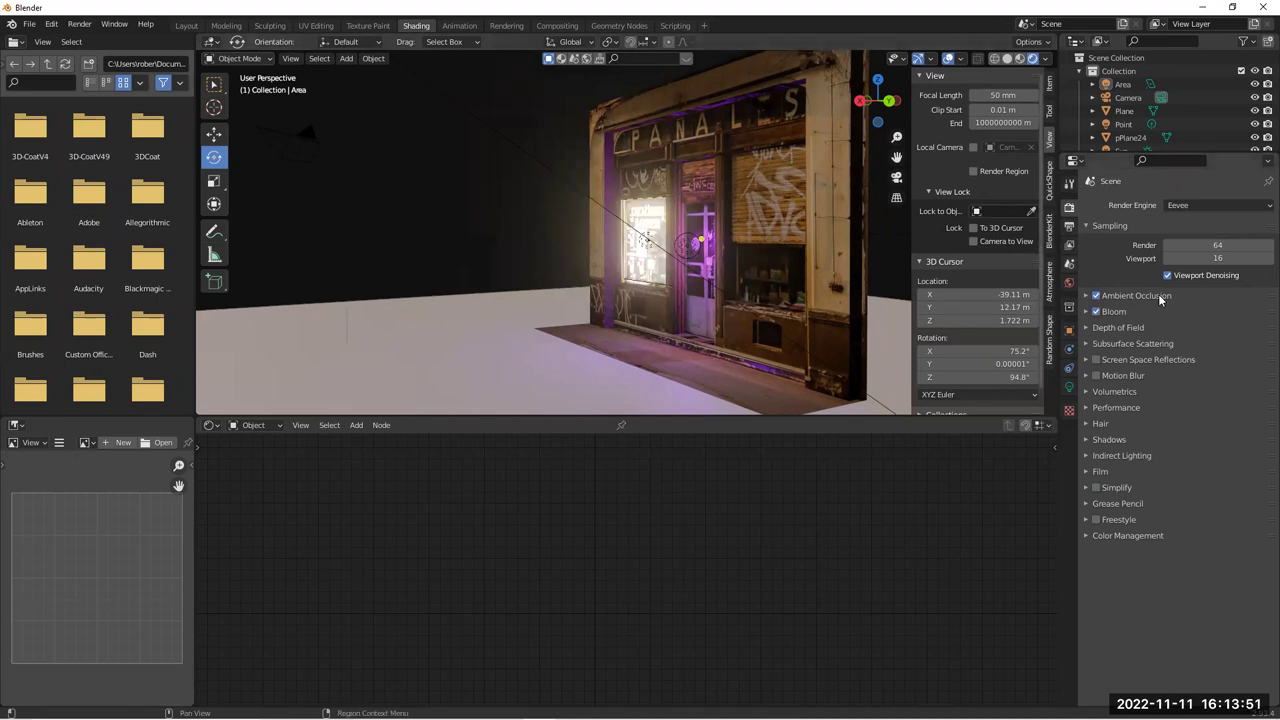
pyautogui.click(1069, 388)
pyautogui.moveTo(1208, 292); pyautogui.dragTo(1196, 292)
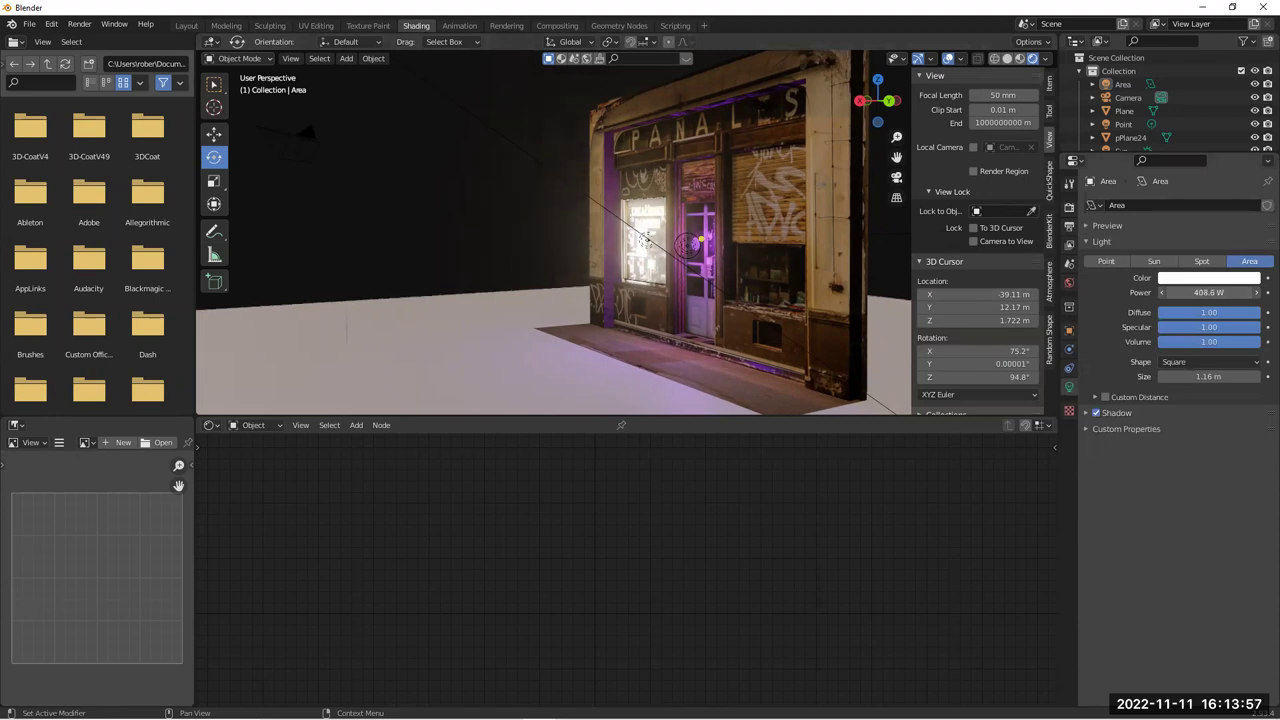
pyautogui.click(1069, 206)
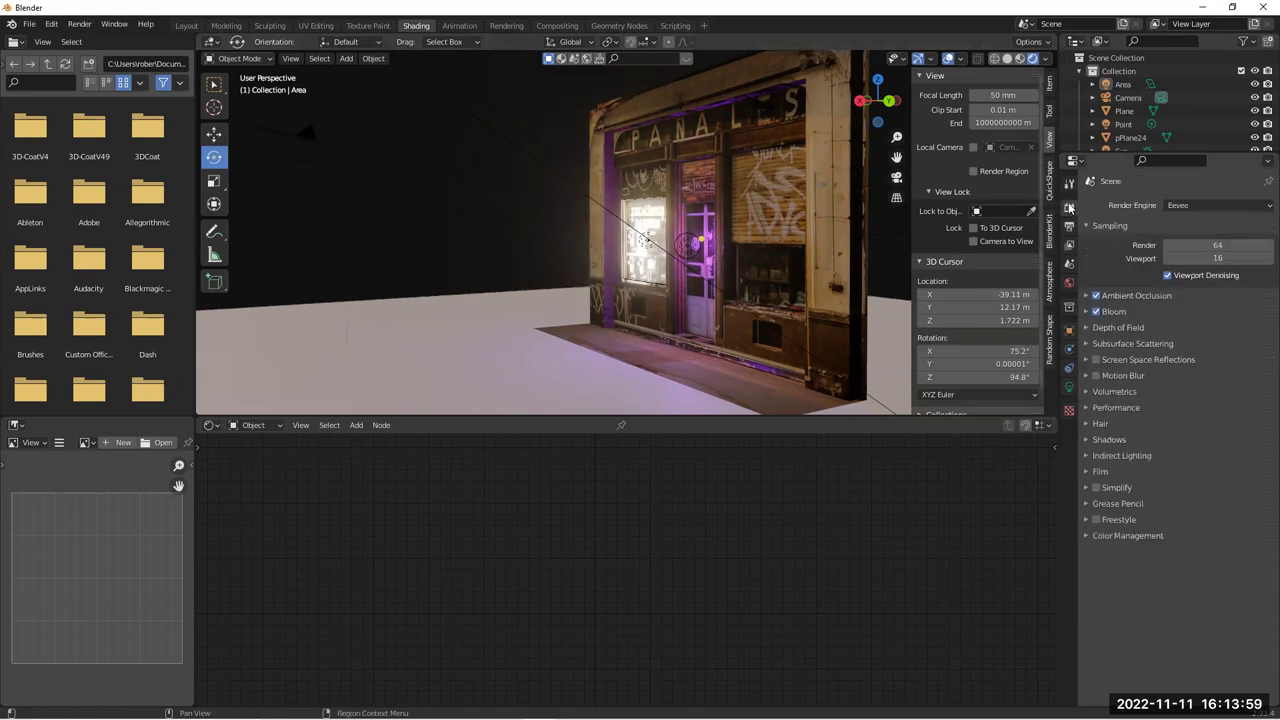
pyautogui.click(1096, 360)
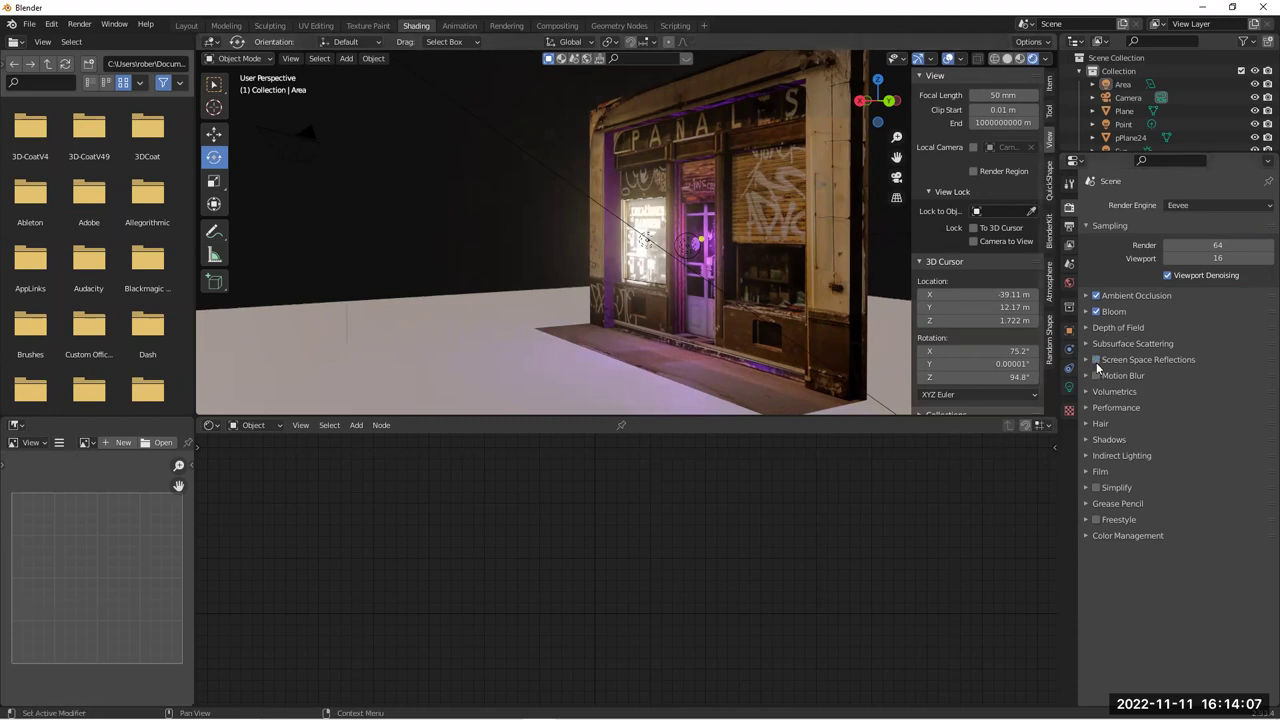
# Duplicate the storefront and offset the copy along the X axis in front of the original
pyautogui.moveTo(523, 286); pyautogui.dragTo(715, 186, button='middle')
pyautogui.click(713, 120)
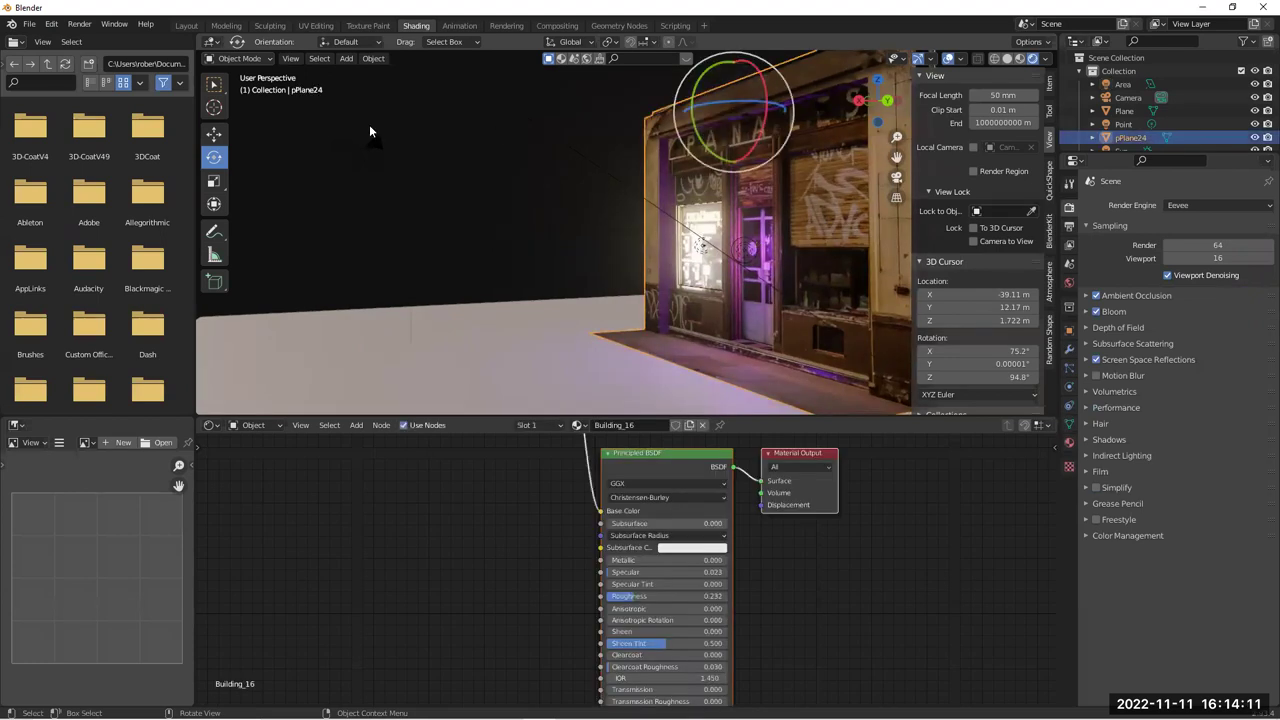
pyautogui.hotkey('shift', 'd')
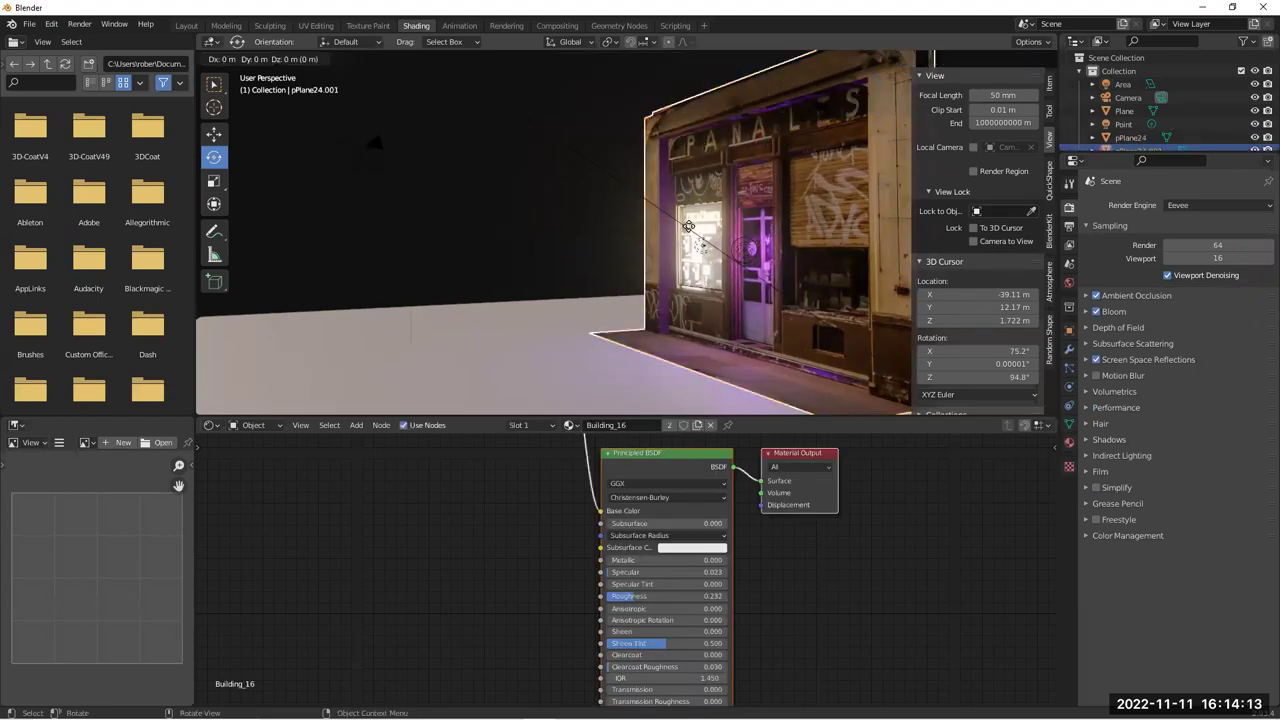
pyautogui.press('x')
pyautogui.click(648, 190)
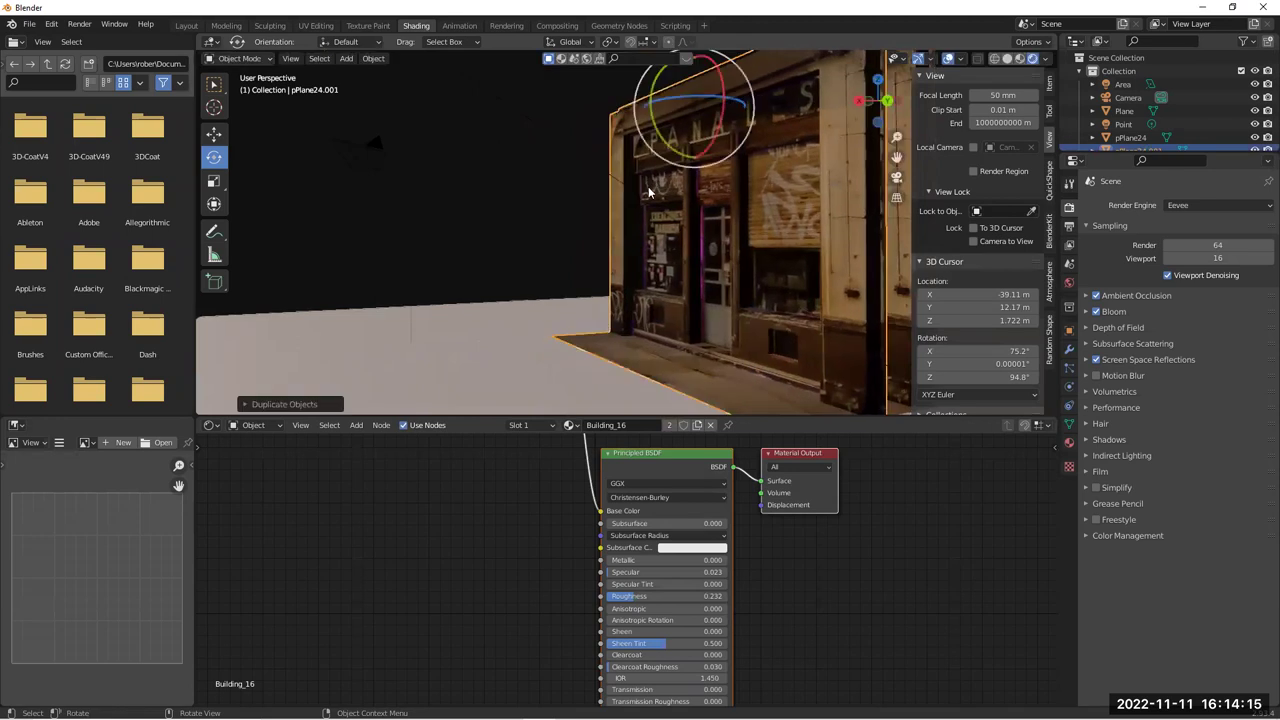
# Turn the storefront copy around its vertical axis to face the original and move it across the street
pyautogui.moveTo(648, 192); pyautogui.dragTo(568, 256, button='middle')
pyautogui.scroll(-3, 568, 256)
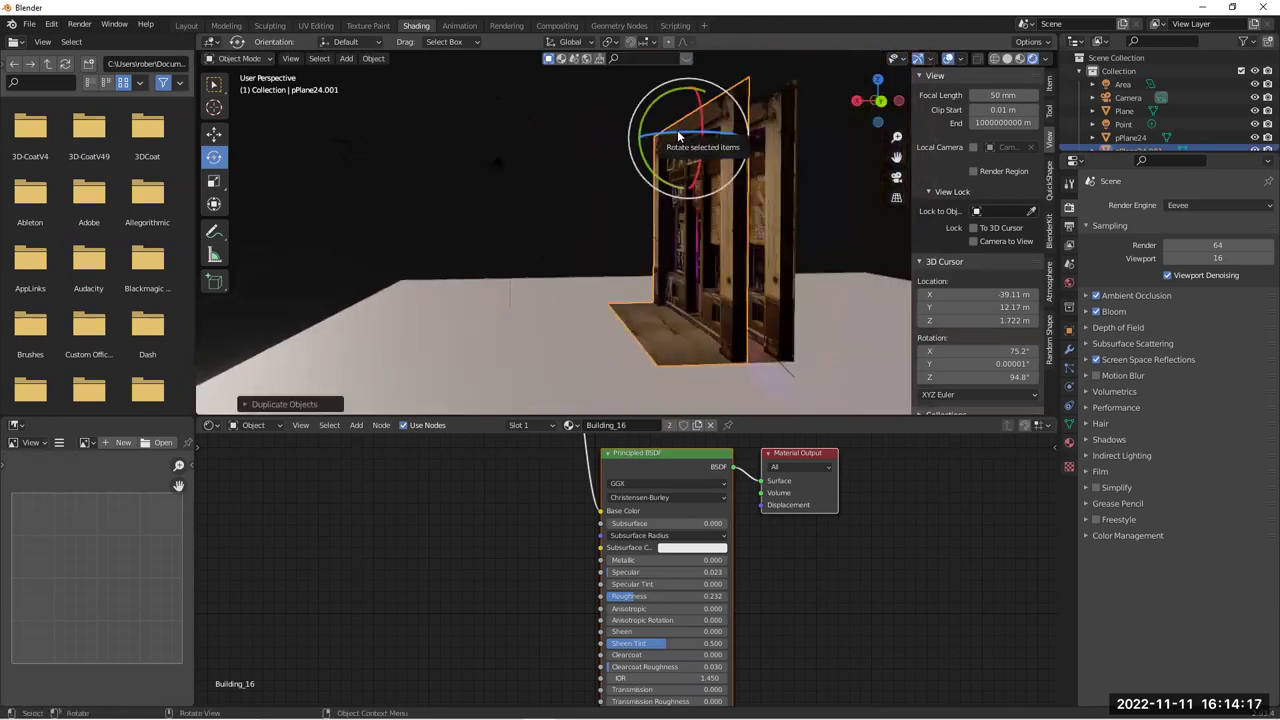
pyautogui.moveTo(677, 130); pyautogui.dragTo(642, 147)
pyautogui.moveTo(717, 135); pyautogui.dragTo(647, 143)
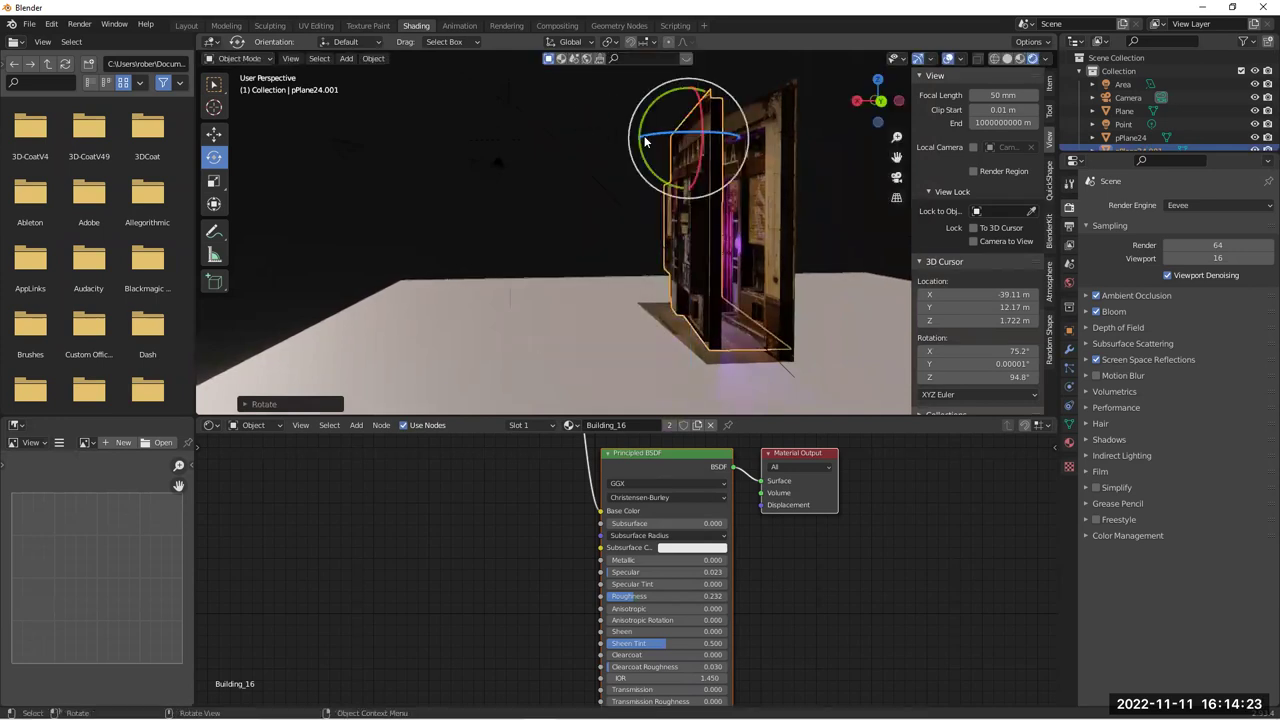
pyautogui.moveTo(602, 205); pyautogui.dragTo(562, 217, button='middle')
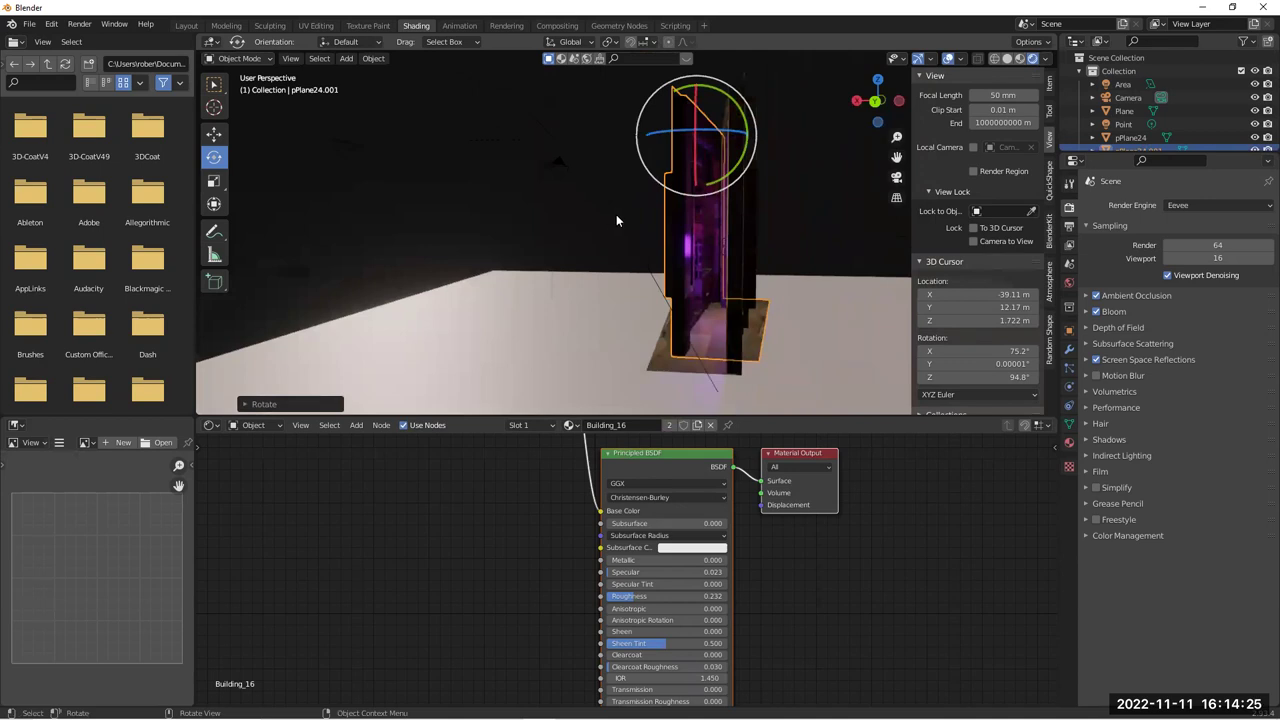
pyautogui.press('g')
pyautogui.click(443, 212)
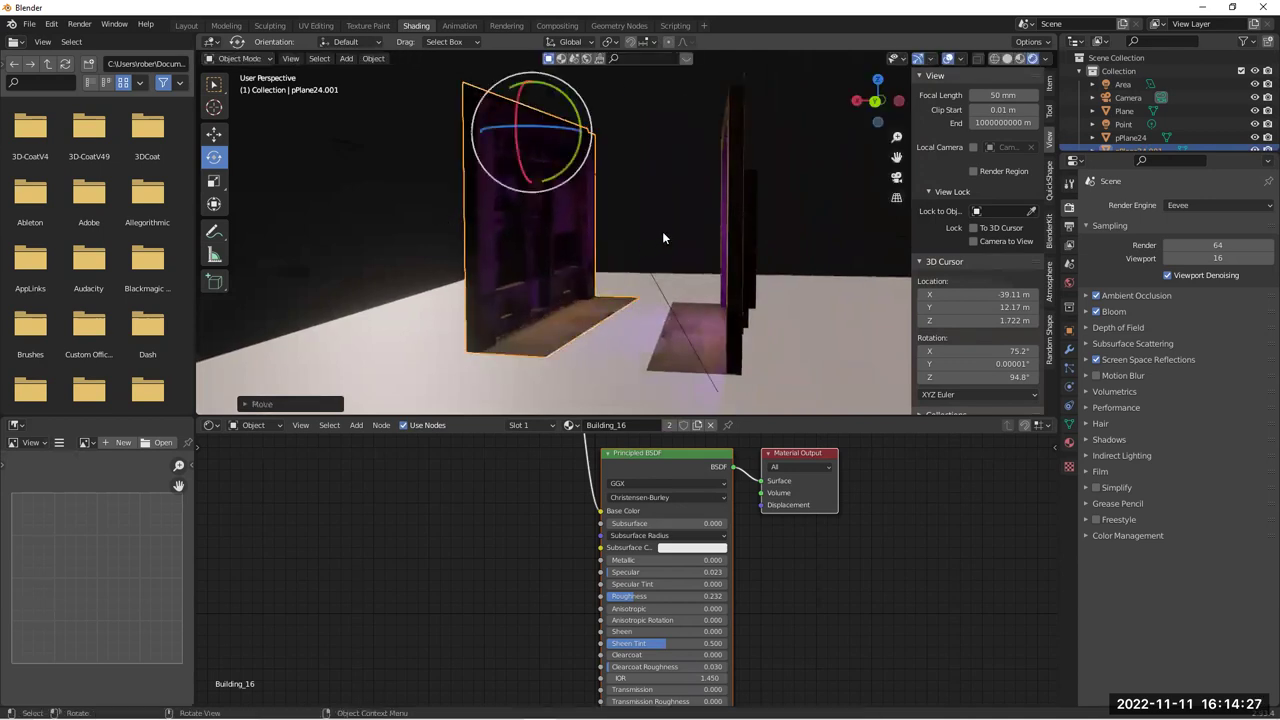
# Fine-tune the storefront copy's rotation and view both facades from street level
pyautogui.moveTo(732, 202); pyautogui.dragTo(594, 262, button='middle')
pyautogui.scroll(4, 630, 238)
pyautogui.scroll(-4, 594, 262)
pyautogui.moveTo(518, 93); pyautogui.dragTo(531, 126)
pyautogui.scroll(3, 626, 288)
pyautogui.moveTo(626, 288); pyautogui.dragTo(553, 260, button='middle')
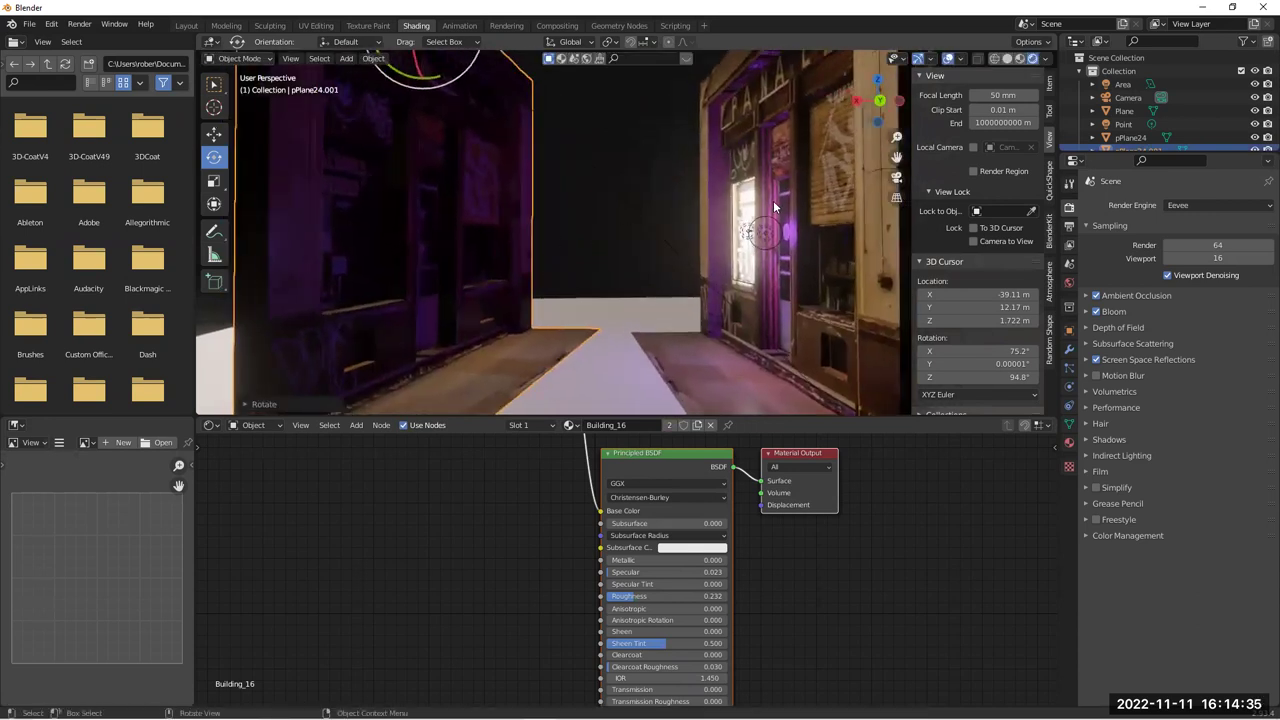
# Duplicate the purple point light and place the copy low in front of the opposite storefront's door
pyautogui.click(767, 233)
pyautogui.hotkey('shift', 'd')
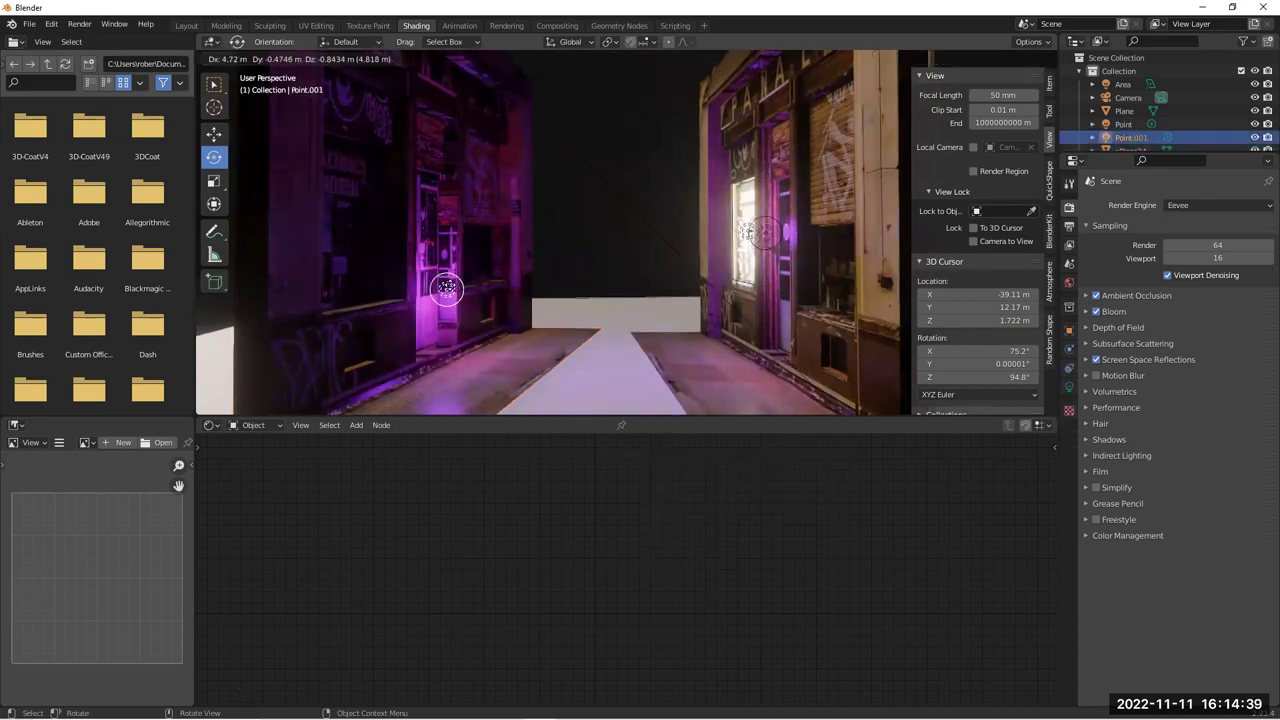
pyautogui.click(458, 330)
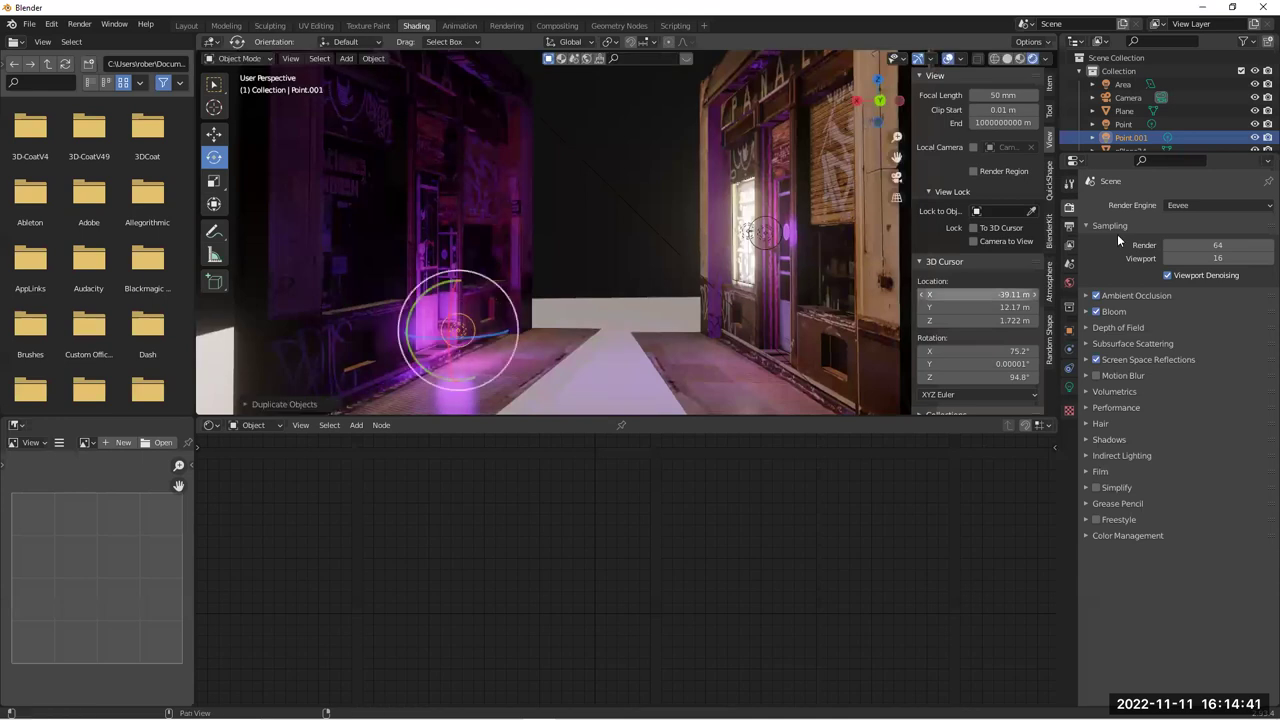
# Change the copied point light's colour to light orange and move it up above the opposite storefront's door
pyautogui.click(1069, 387)
pyautogui.click(1217, 277)
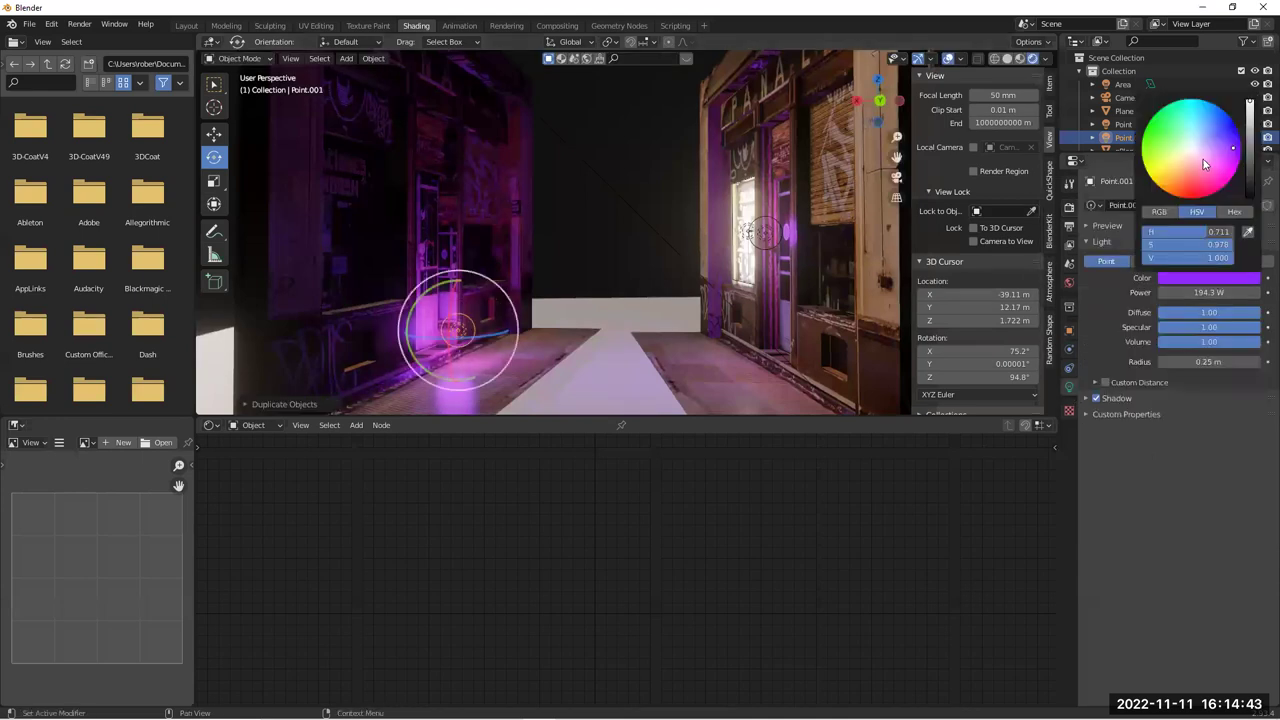
pyautogui.click(1188, 173)
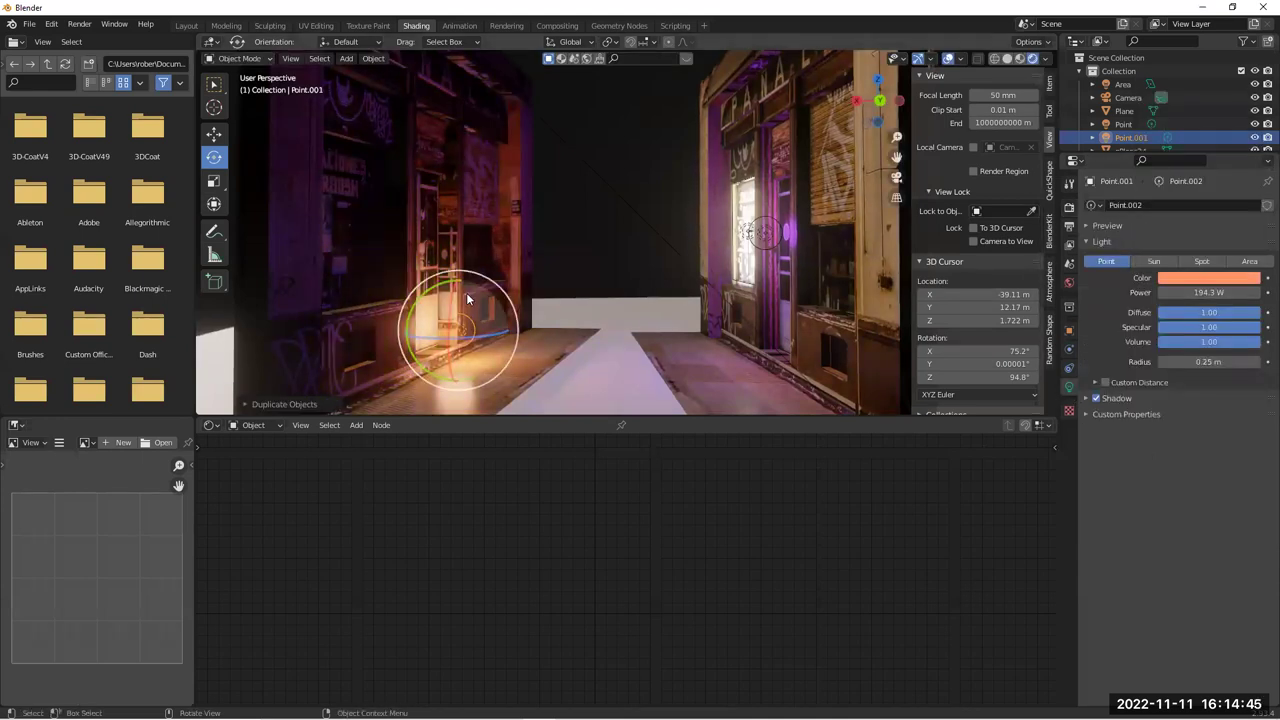
pyautogui.press('g')
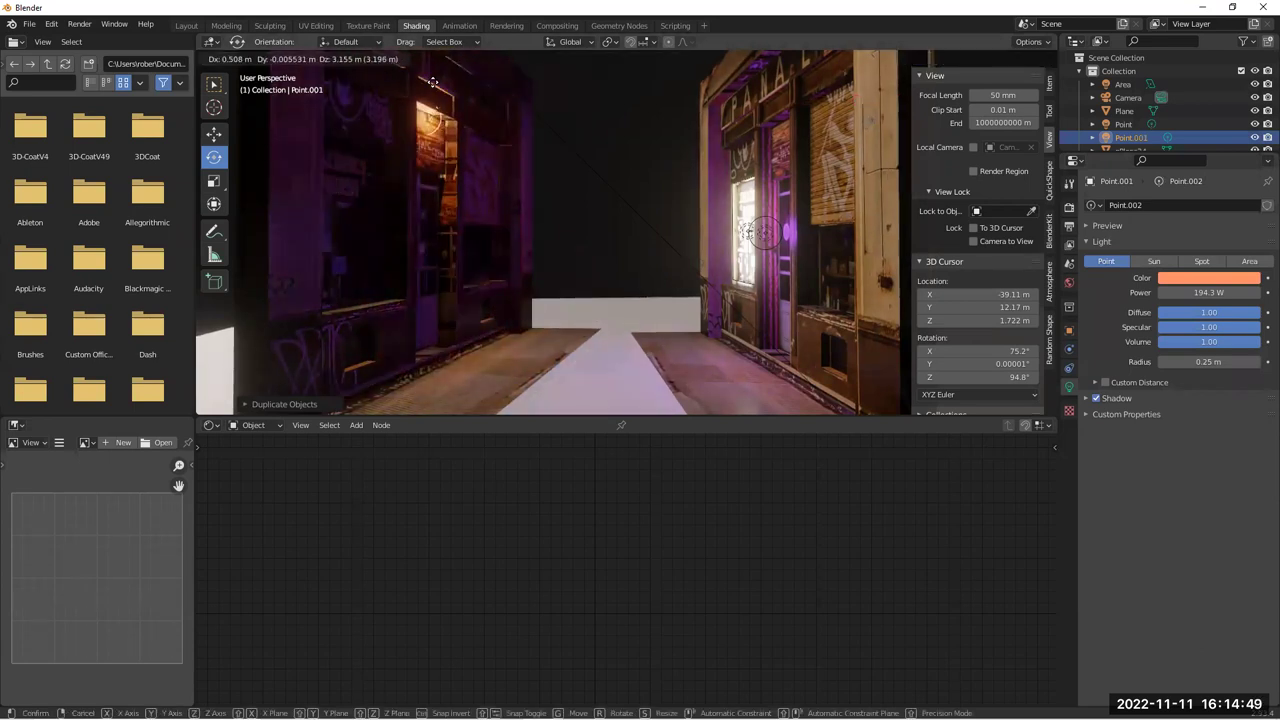
pyautogui.click(433, 82)
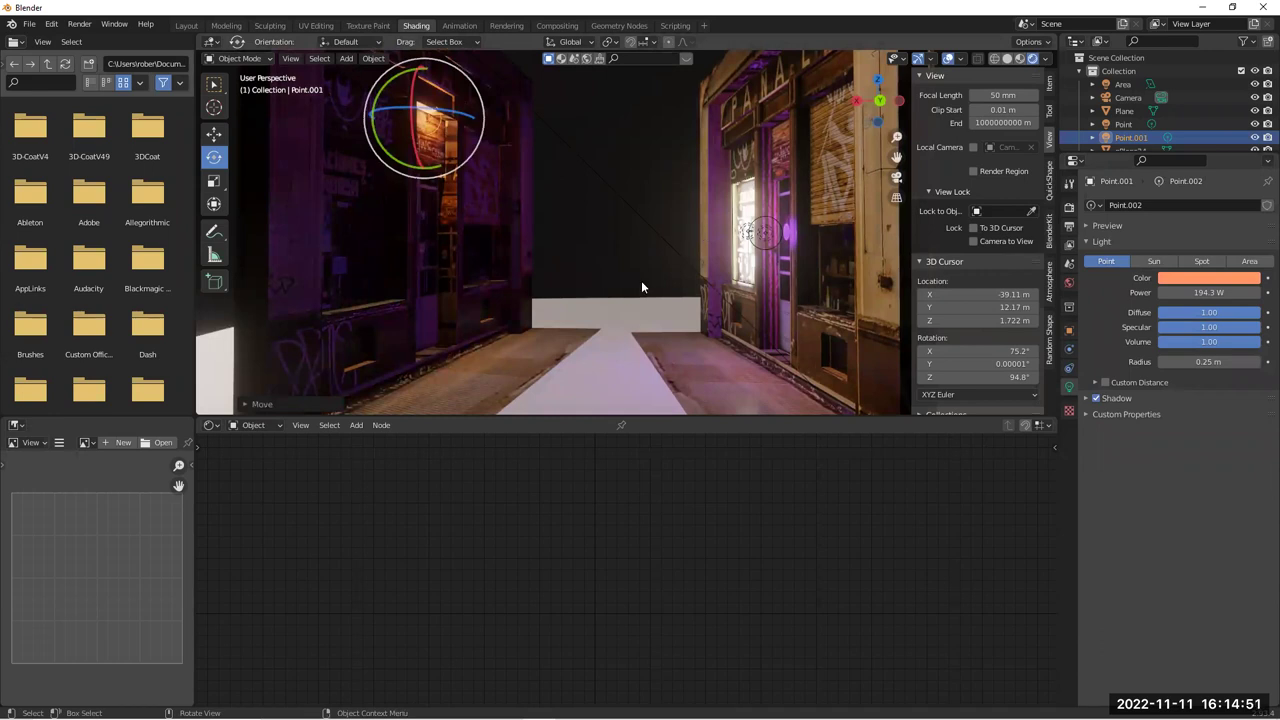
# Duplicate the area light in the lit shop window and place the copy beside the opposite storefront's upper window
pyautogui.click(741, 207)
pyautogui.click(750, 231)
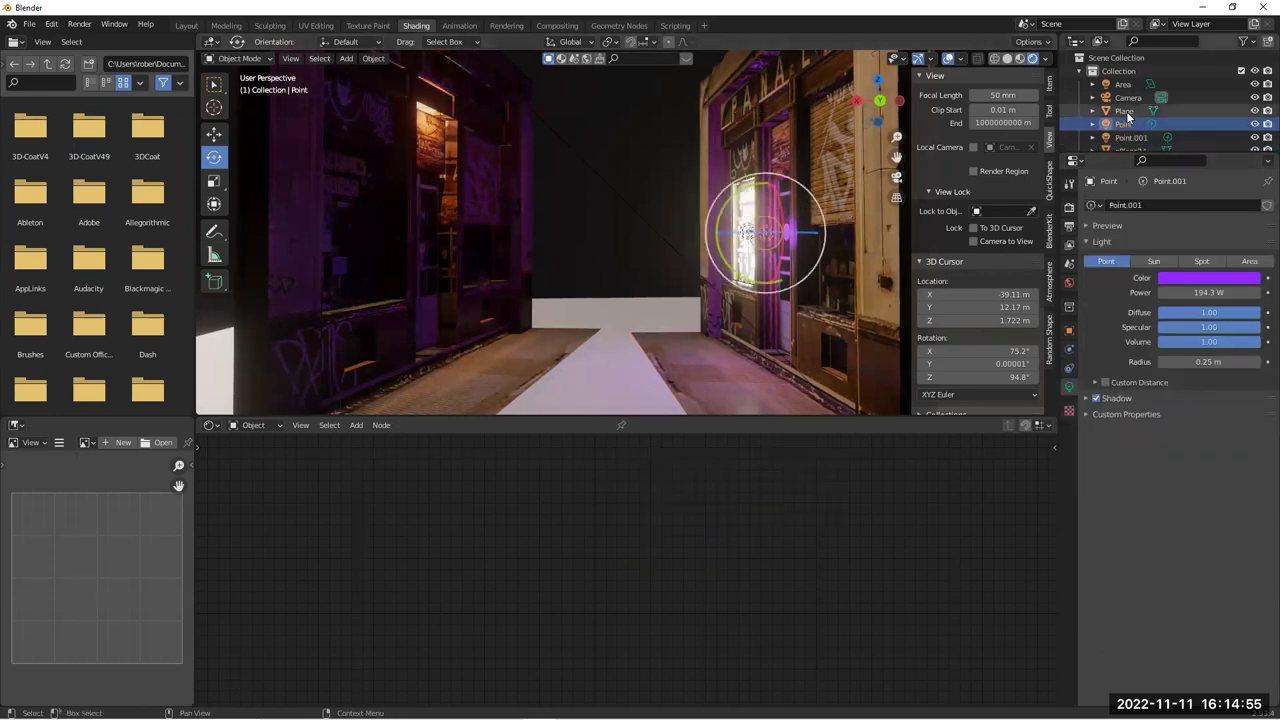
pyautogui.click(1118, 85)
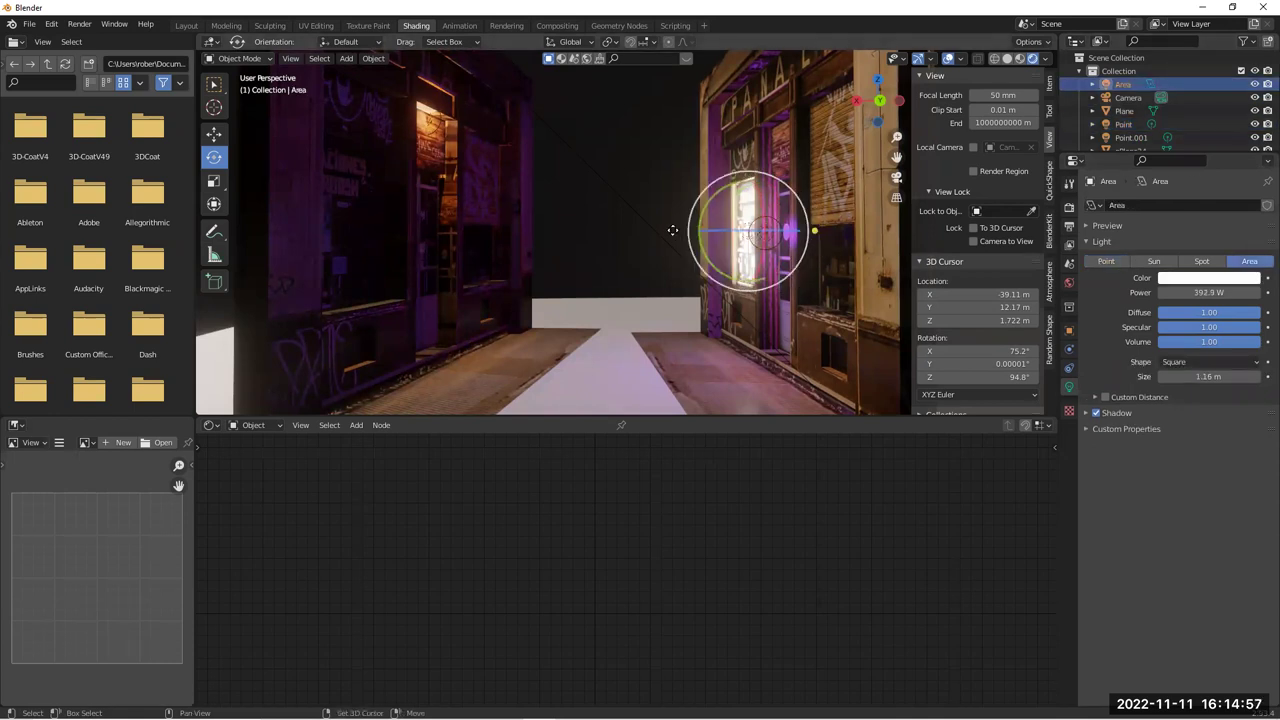
pyautogui.hotkey('shift', 'd')
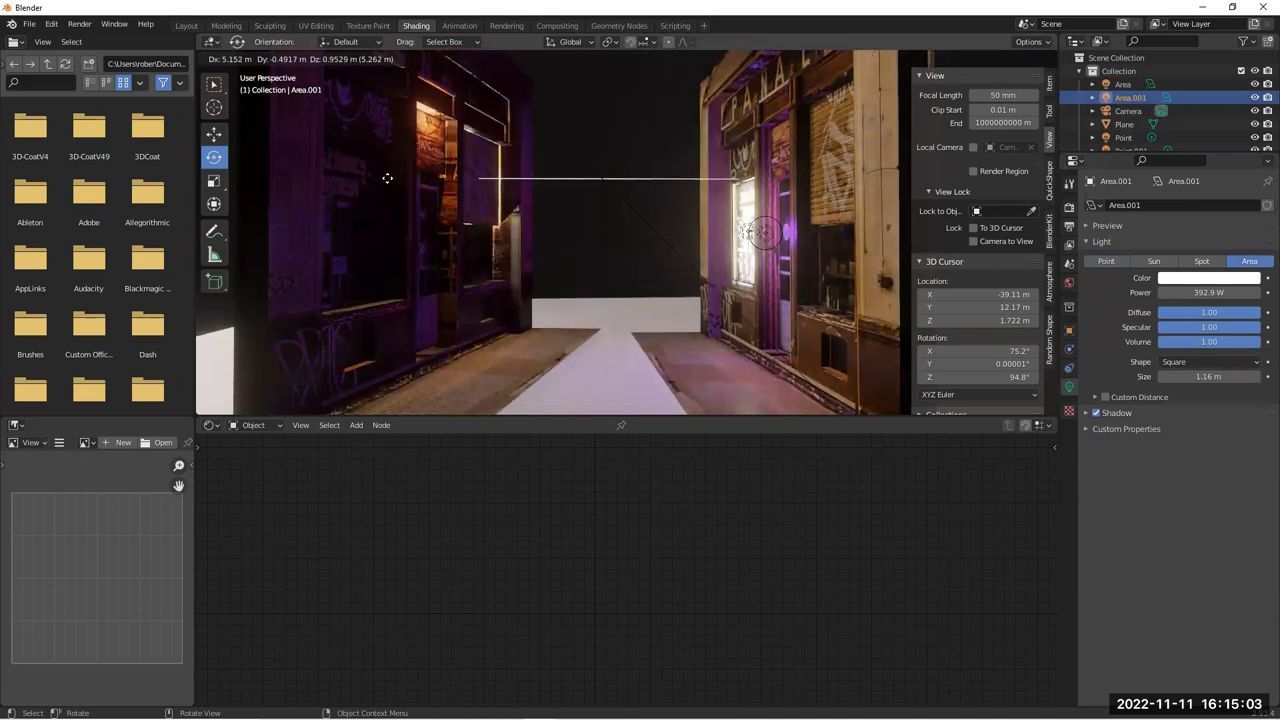
pyautogui.click(387, 178)
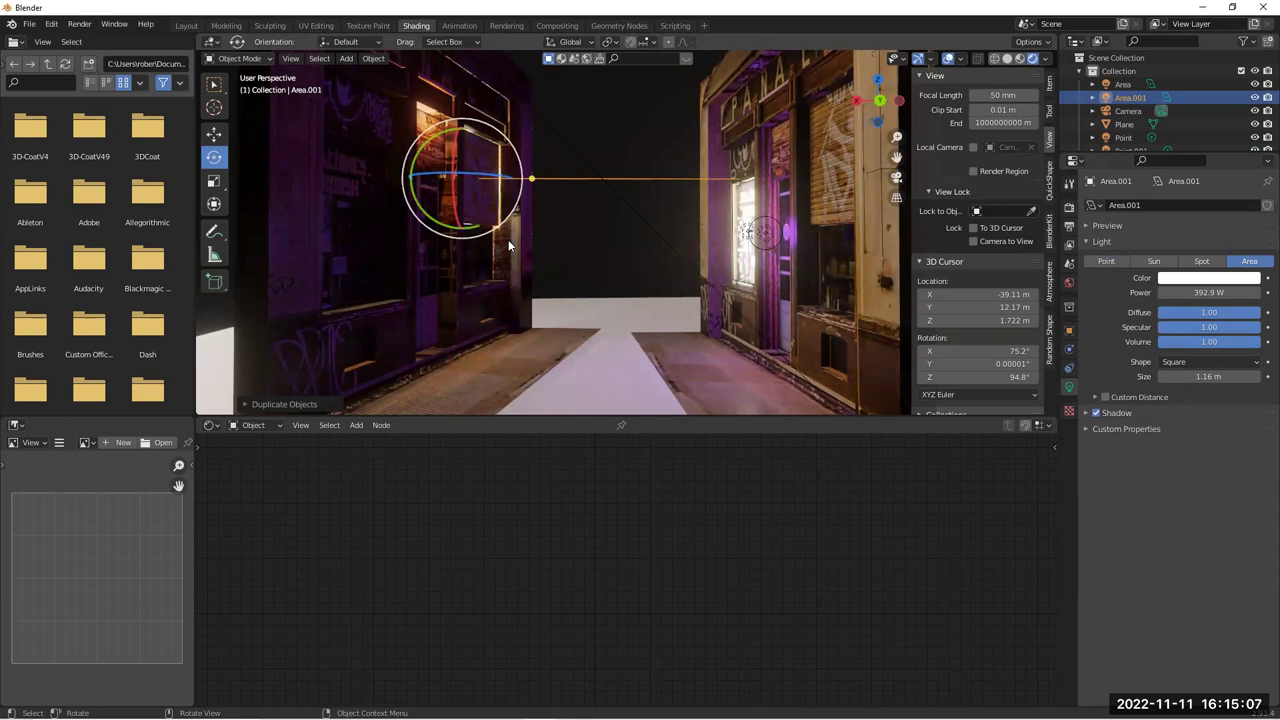
# Duplicate the copied area light, turn it about 180° around the vertical axis and place it in the opposite shop window
pyautogui.hotkey('shift', 'd')
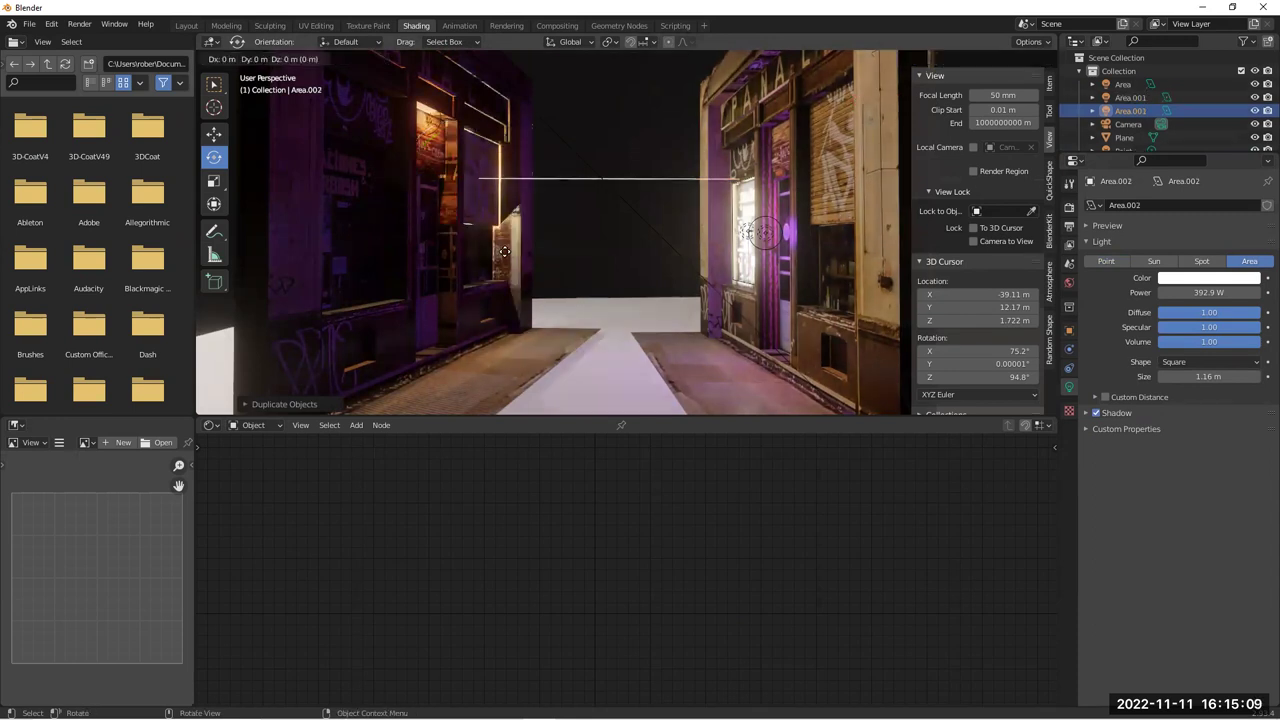
pyautogui.click(490, 300)
pyautogui.moveTo(452, 242); pyautogui.dragTo(395, 255)
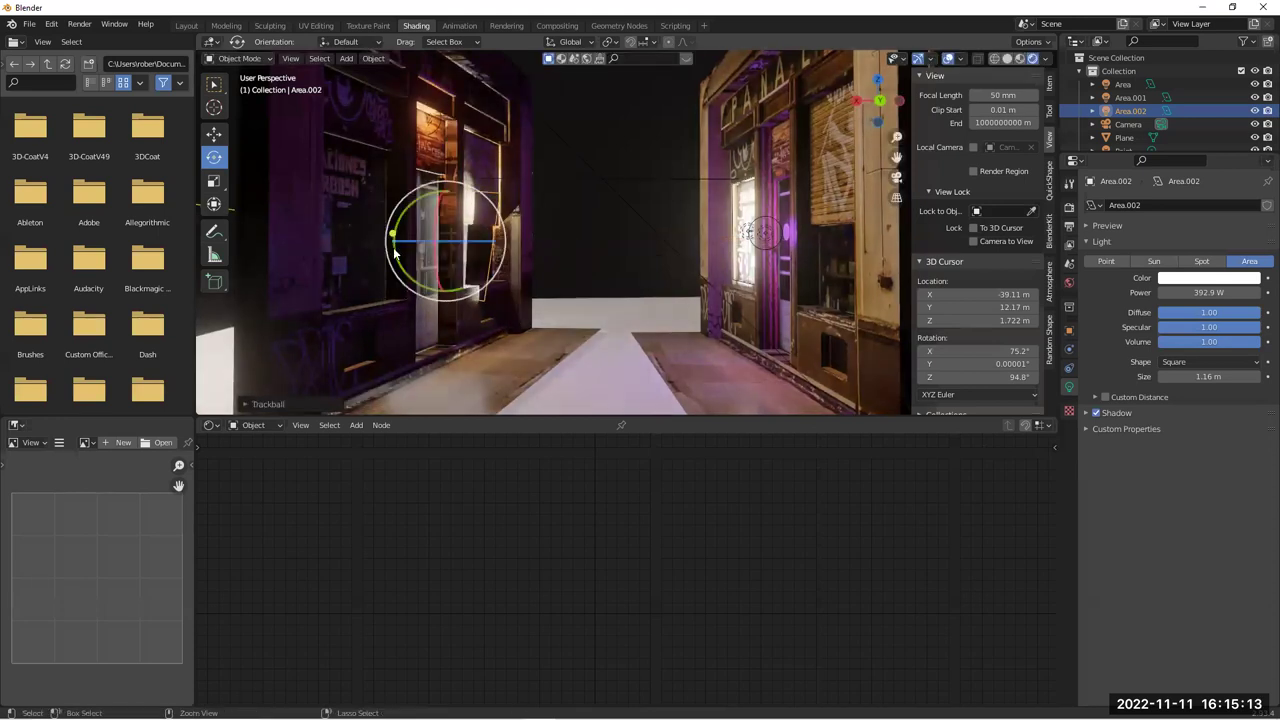
pyautogui.press('r')
pyautogui.press('z')
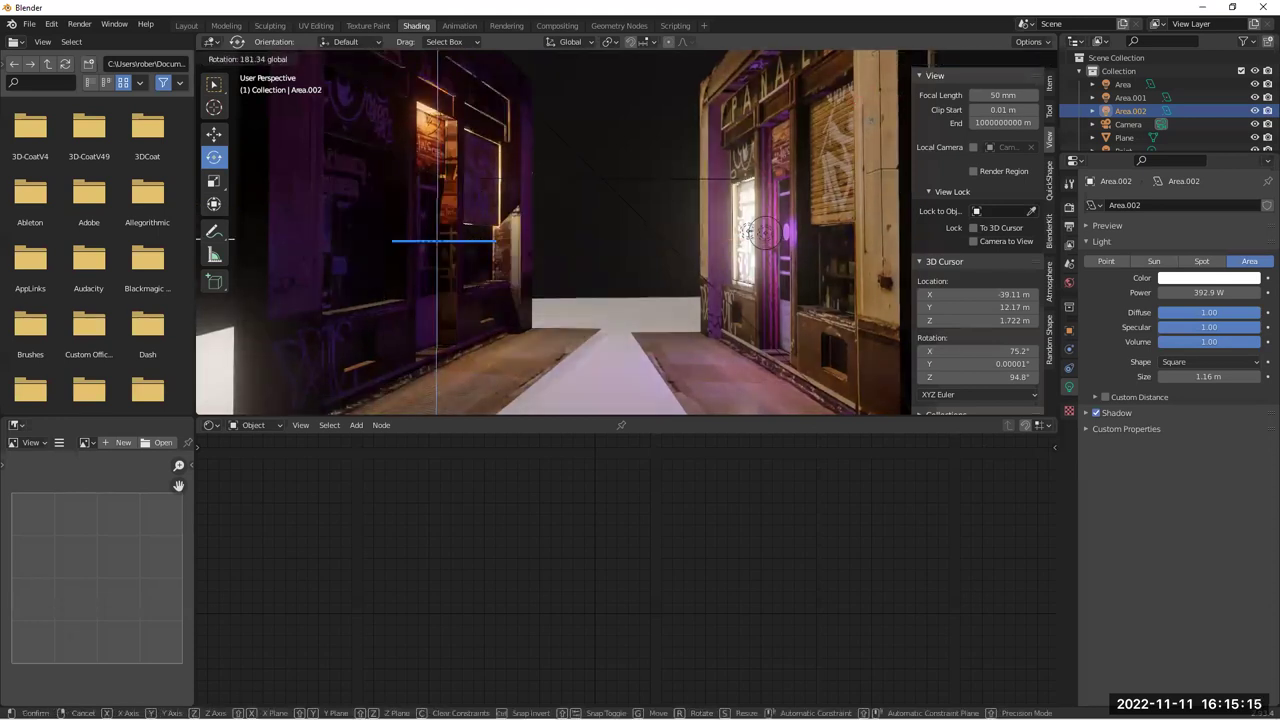
pyautogui.click(411, 243)
pyautogui.press('g')
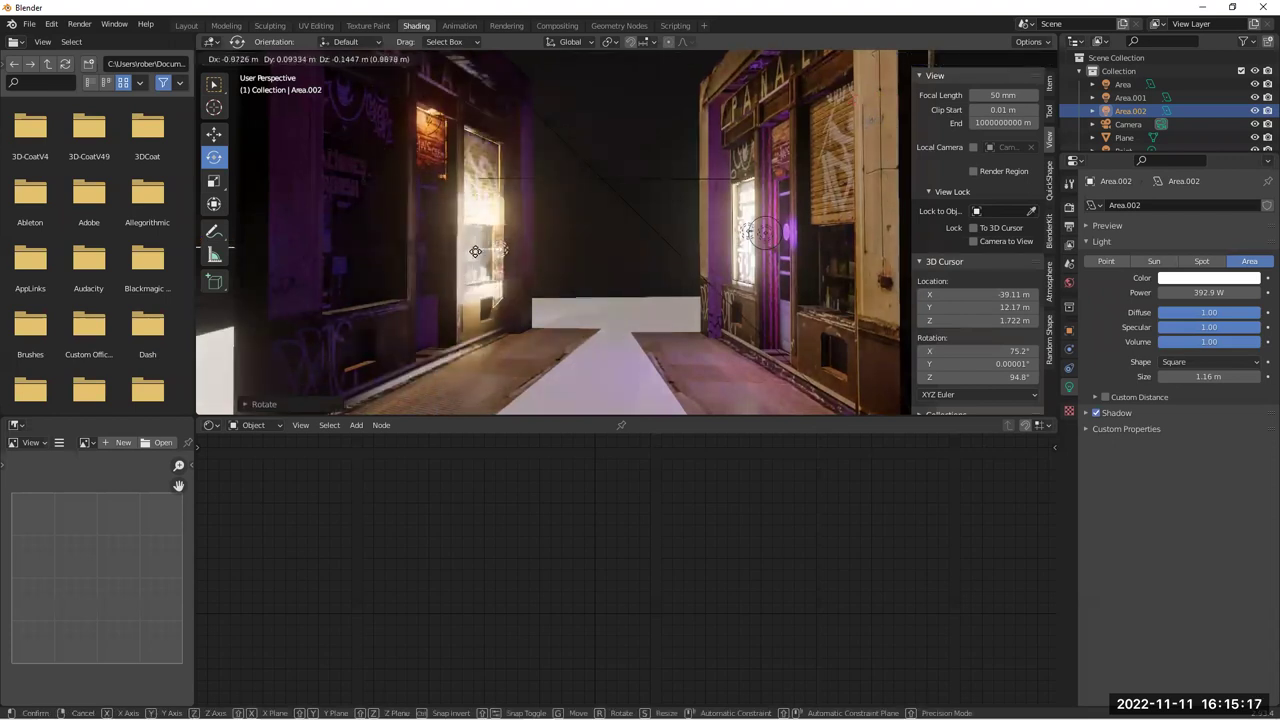
pyautogui.click(465, 245)
# Scale the new area light down to about 0.57 m and move it lower in the opposite shop window
pyautogui.moveTo(574, 277); pyautogui.dragTo(551, 213, button='middle')
pyautogui.moveTo(551, 215)
pyautogui.mouseDown()
pyautogui.moveTo(537, 196)
pyautogui.moveTo(530, 206)
pyautogui.mouseUp()
pyautogui.click(213, 184)
pyautogui.moveTo(516, 213); pyautogui.dragTo(607, 208, button='middle')
pyautogui.moveTo(467, 229); pyautogui.dragTo(466, 229)
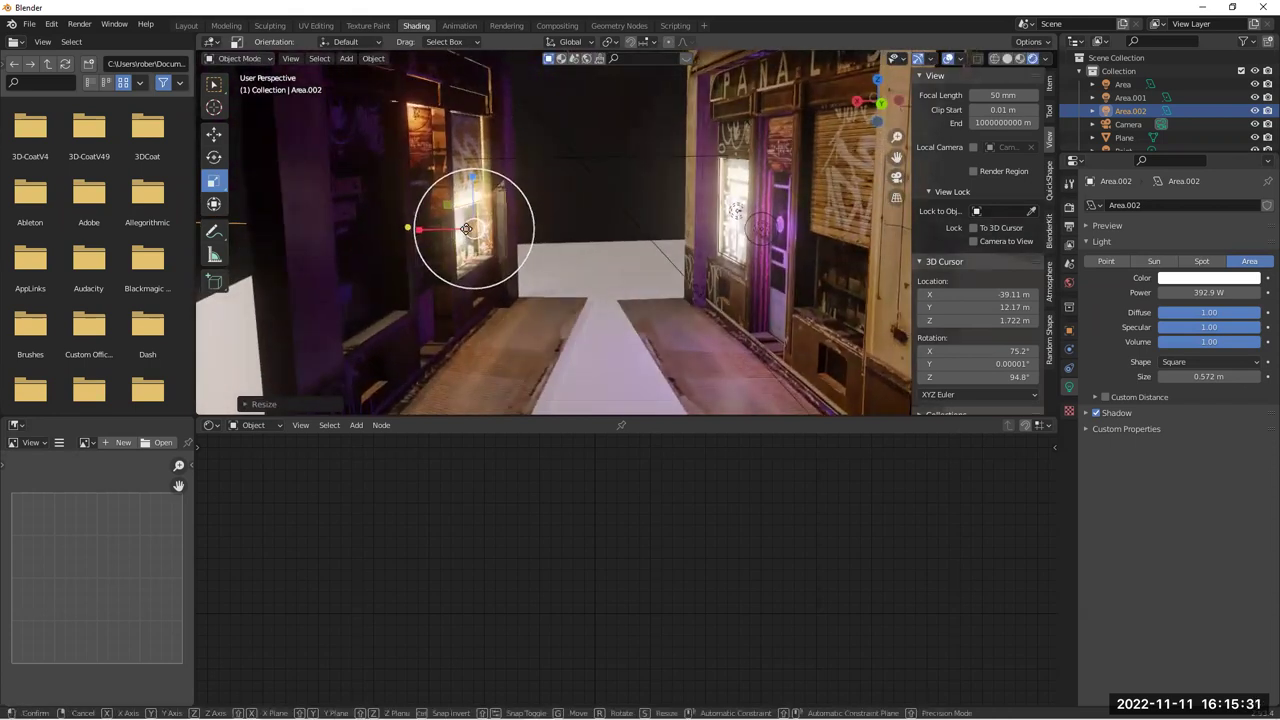
pyautogui.press('g')
pyautogui.click(463, 238)
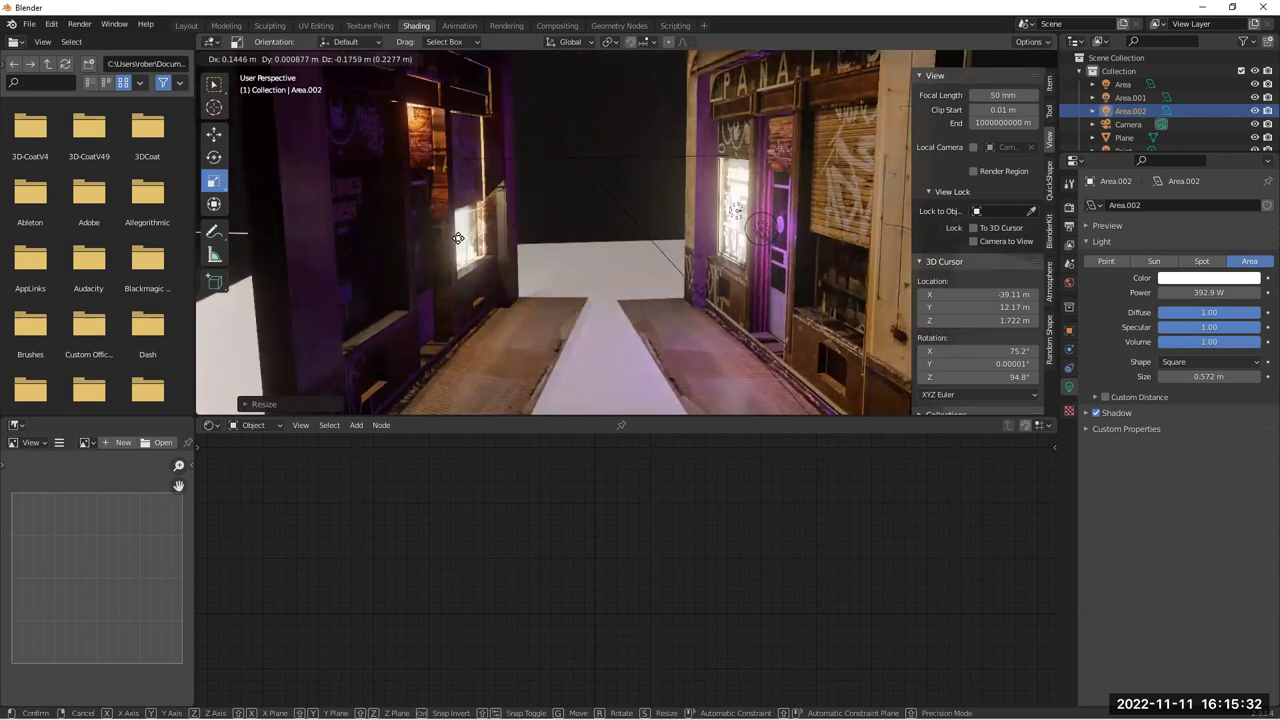
# Rotate the small area light slightly and reduce its power
pyautogui.click(222, 159)
pyautogui.moveTo(486, 242); pyautogui.dragTo(513, 234)
pyautogui.moveTo(1215, 293); pyautogui.dragTo(1207, 293)
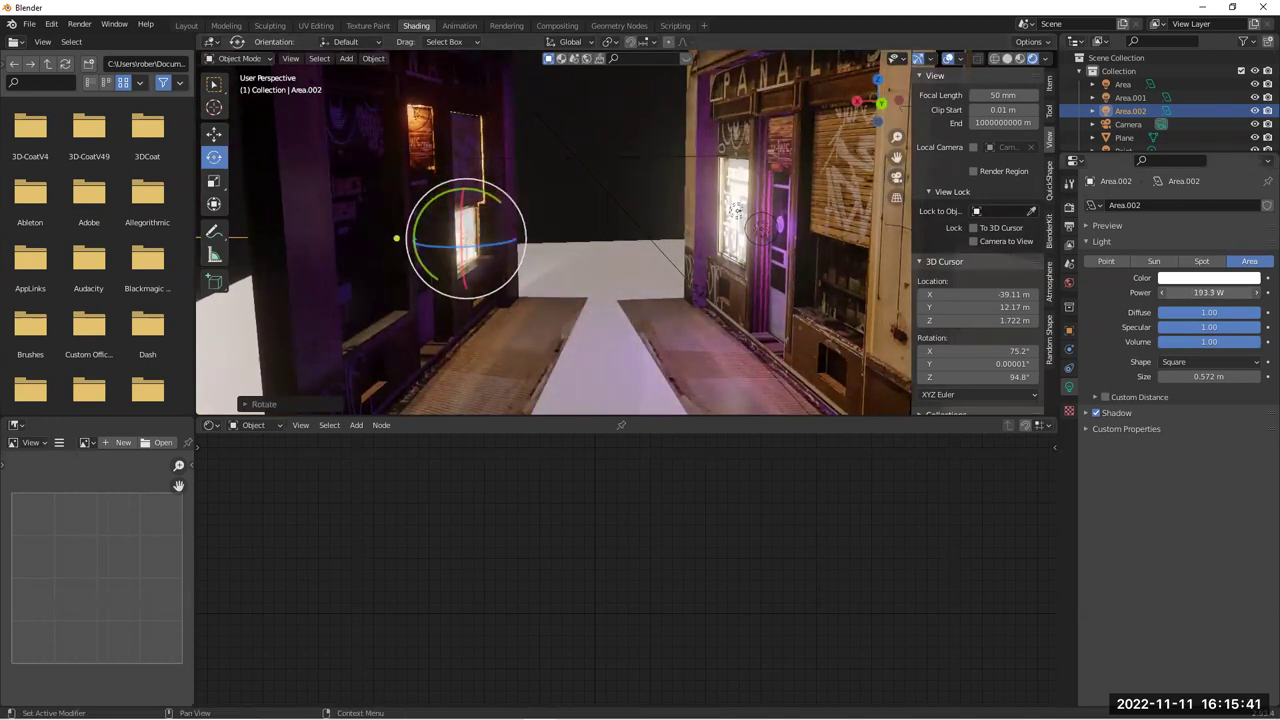
pyautogui.moveTo(1209, 293); pyautogui.dragTo(1200, 293)
pyautogui.moveTo(612, 233); pyautogui.dragTo(525, 220, button='middle')
pyautogui.click(637, 267)
pyautogui.scroll(-1, 634, 264)
# Duplicate the orange point light above the door and move the copy about 3 m along Y towards the storefront's near end
pyautogui.click(462, 145)
pyautogui.click(465, 146)
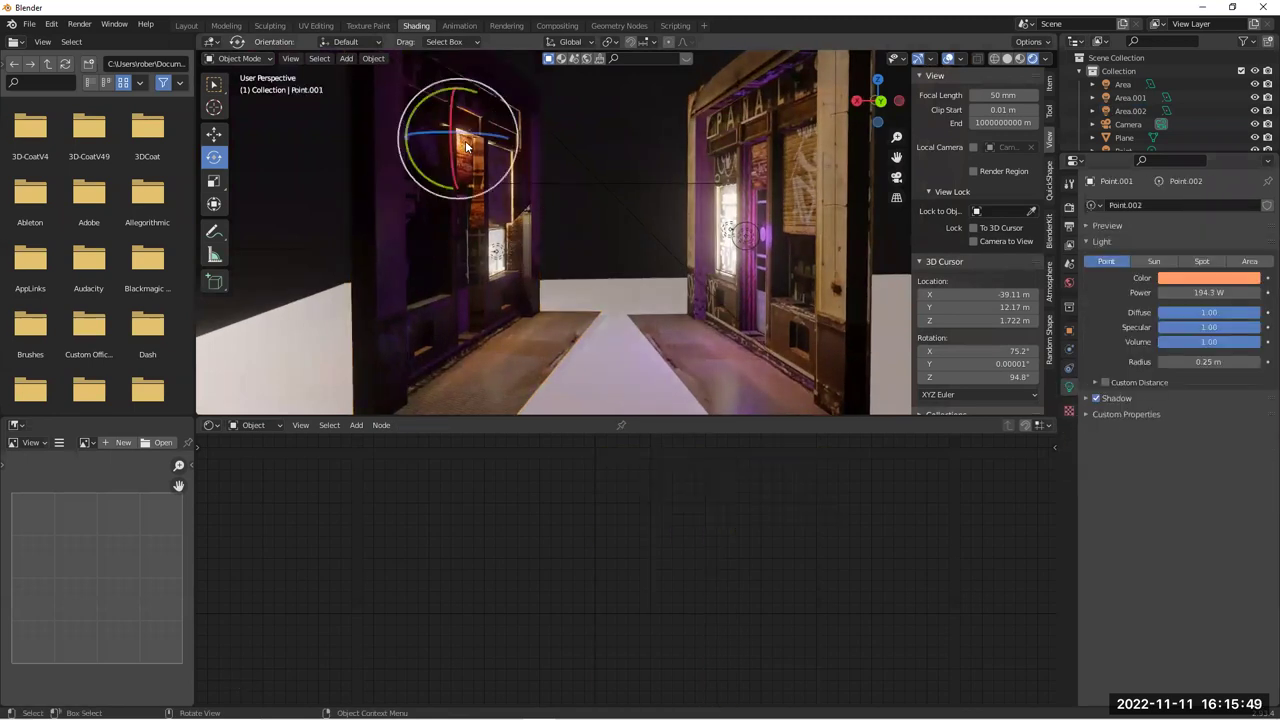
pyautogui.hotkey('shift', 'd')
pyautogui.press('y')
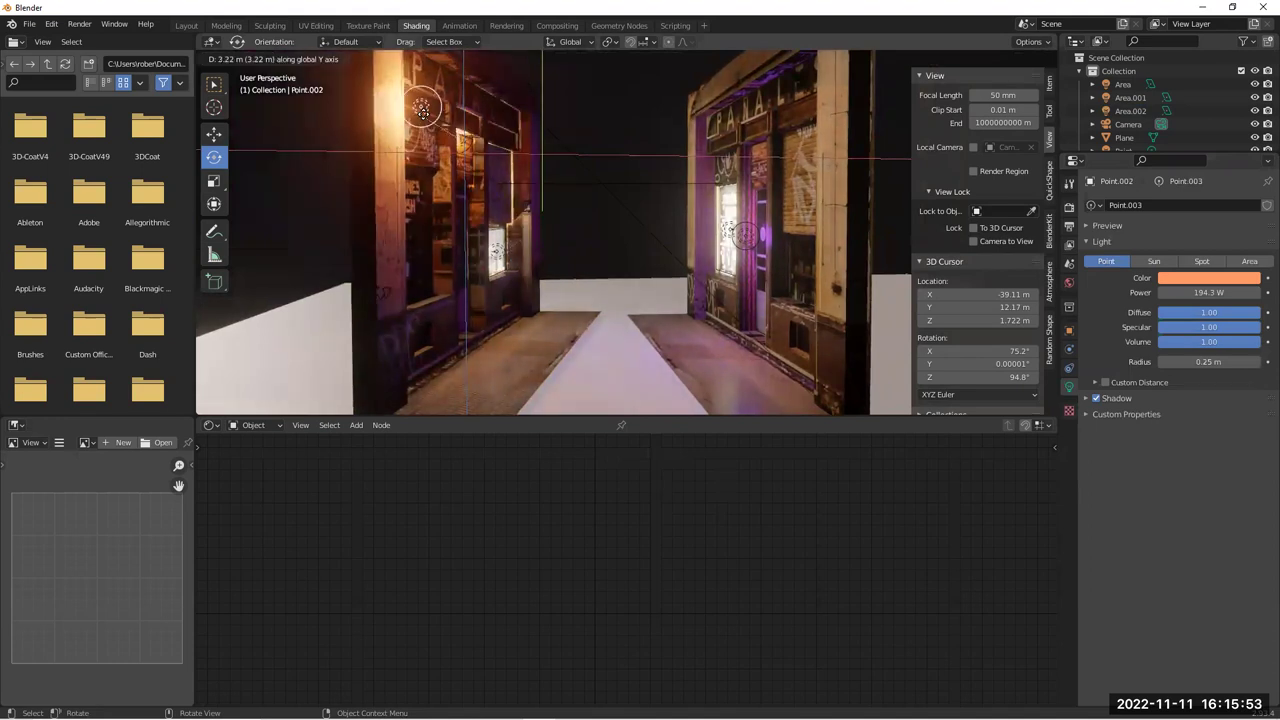
pyautogui.click(430, 120)
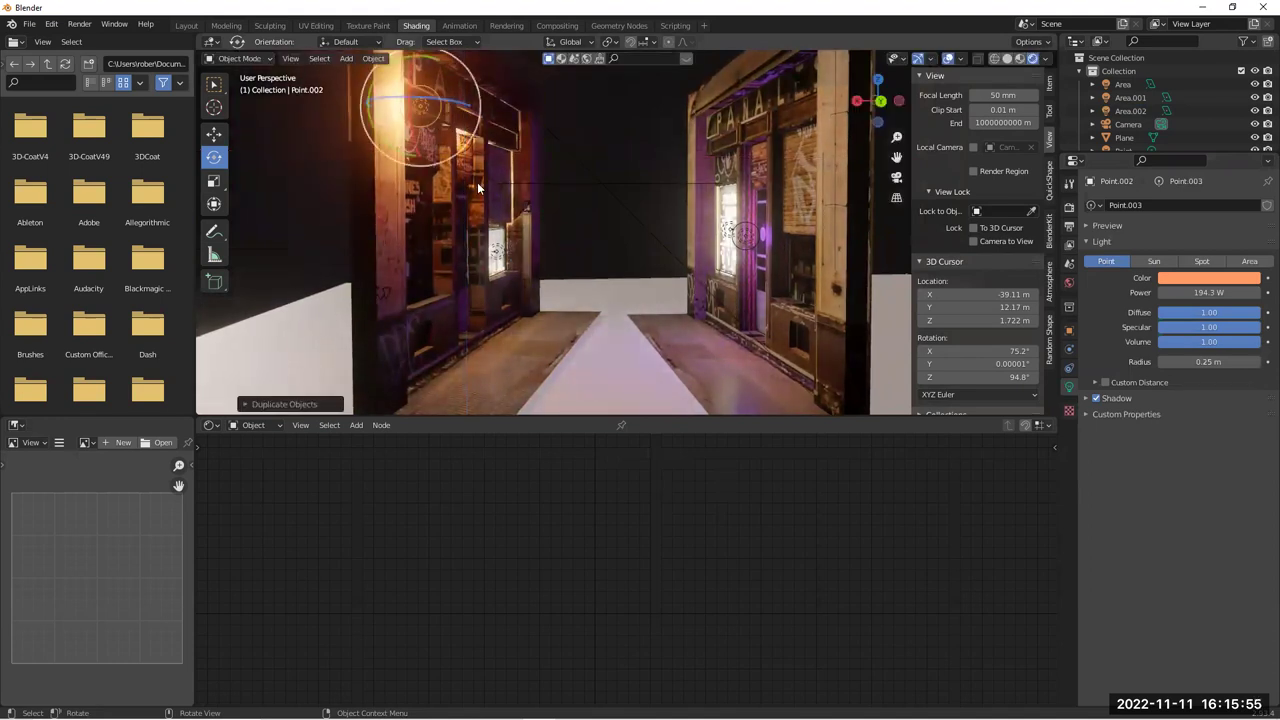
pyautogui.click(426, 118)
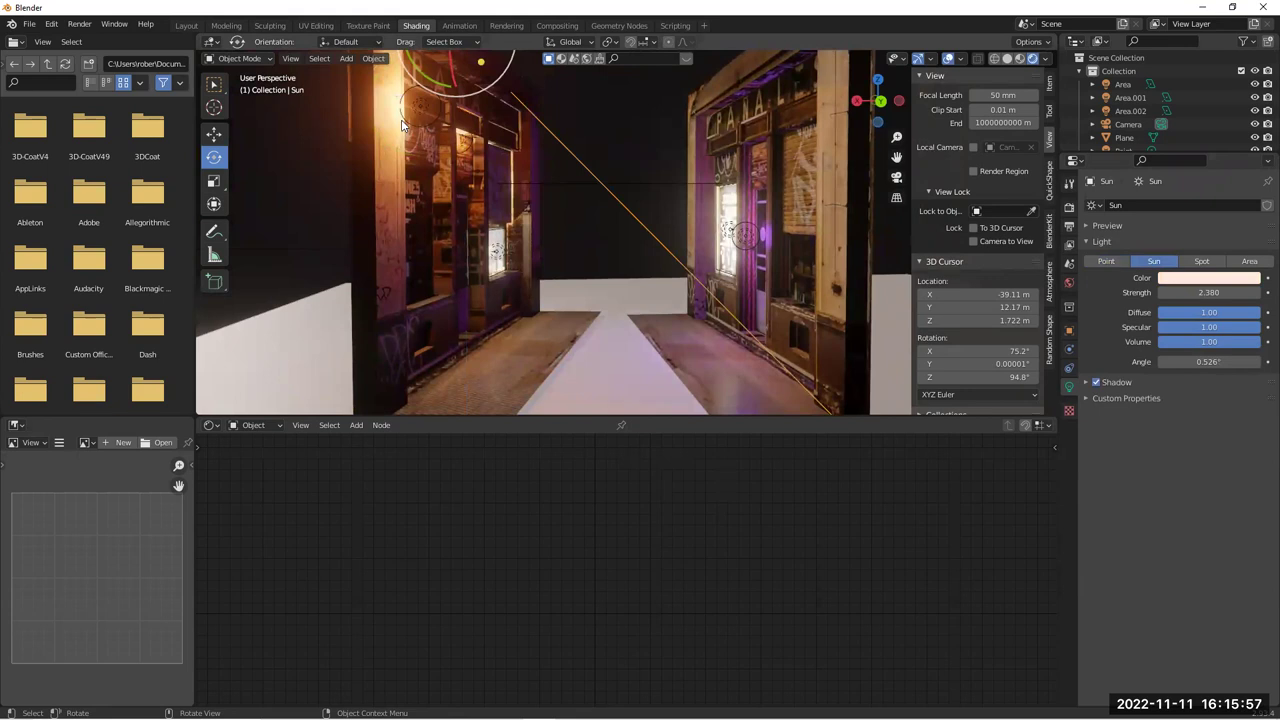
# Examine the lighting on both facades from street level and from farther back
pyautogui.moveTo(621, 130); pyautogui.dragTo(577, 141, button='middle')
pyautogui.moveTo(575, 137)
pyautogui.mouseDown(button='middle')
pyautogui.moveTo(571, 155)
pyautogui.moveTo(566, 124)
pyautogui.mouseUp(button='middle')
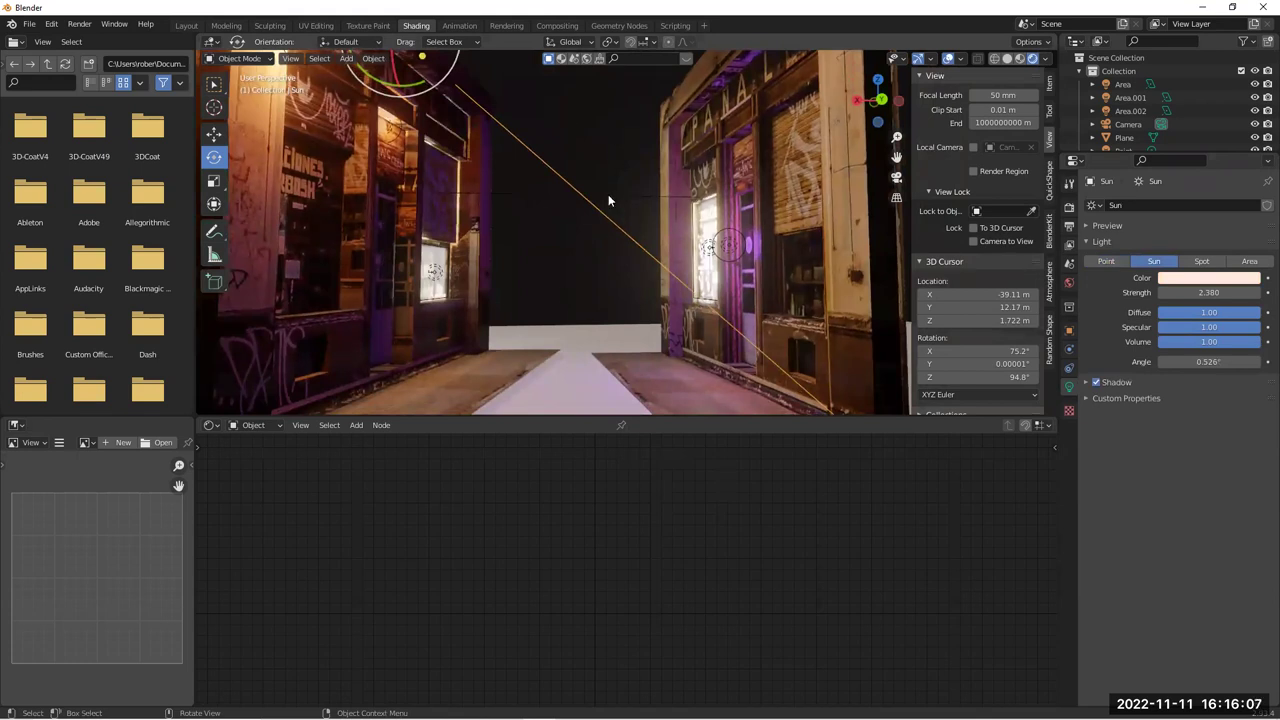
pyautogui.click(415, 219)
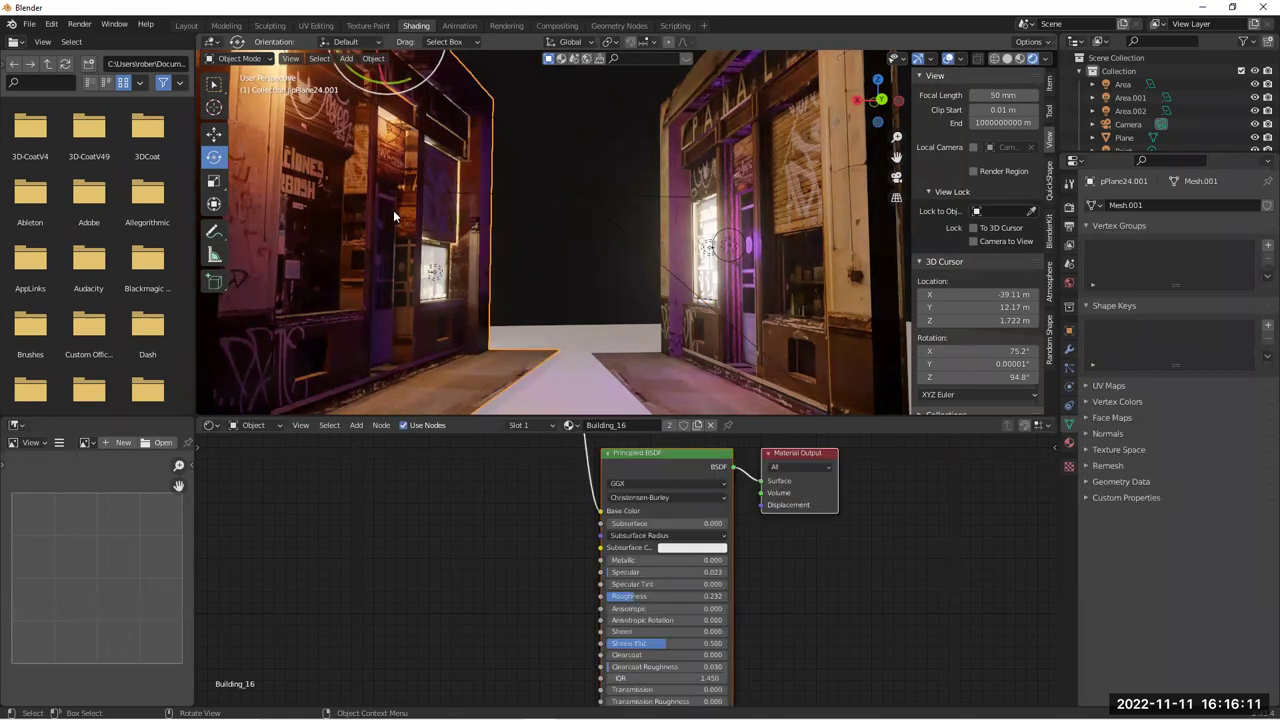
pyautogui.click(538, 222)
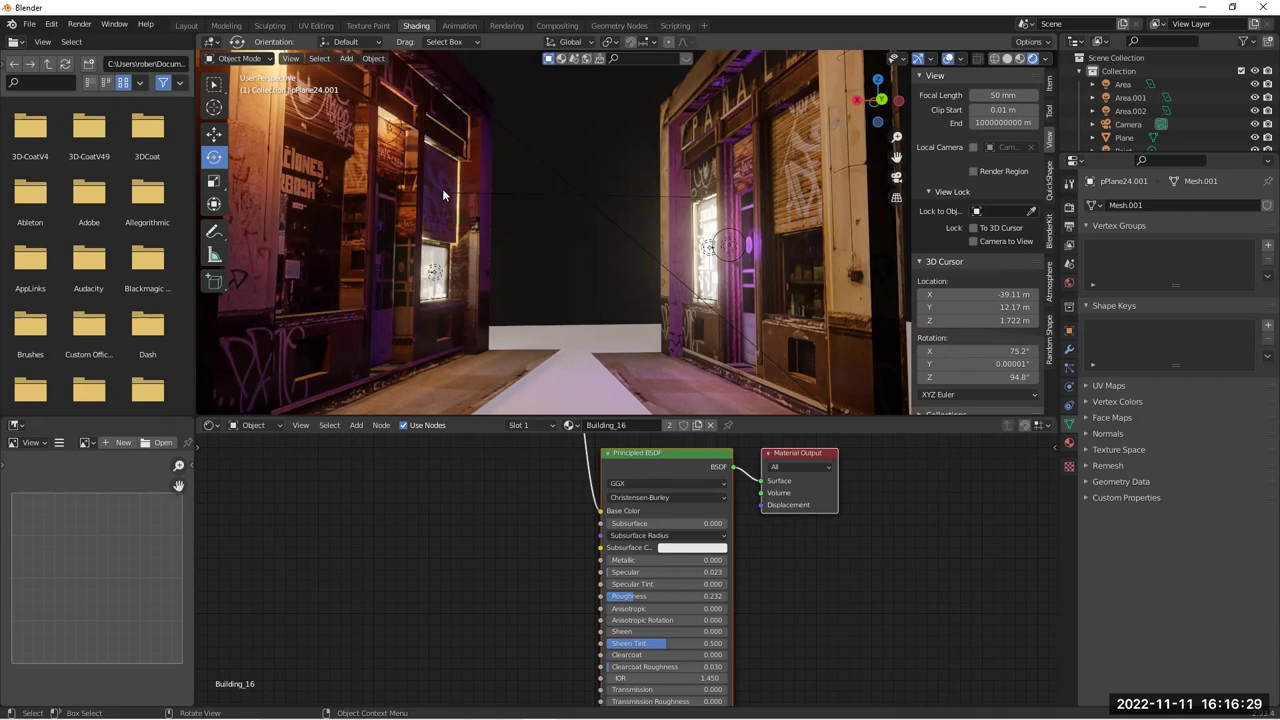
pyautogui.moveTo(568, 157); pyautogui.dragTo(585, 210, button='middle')
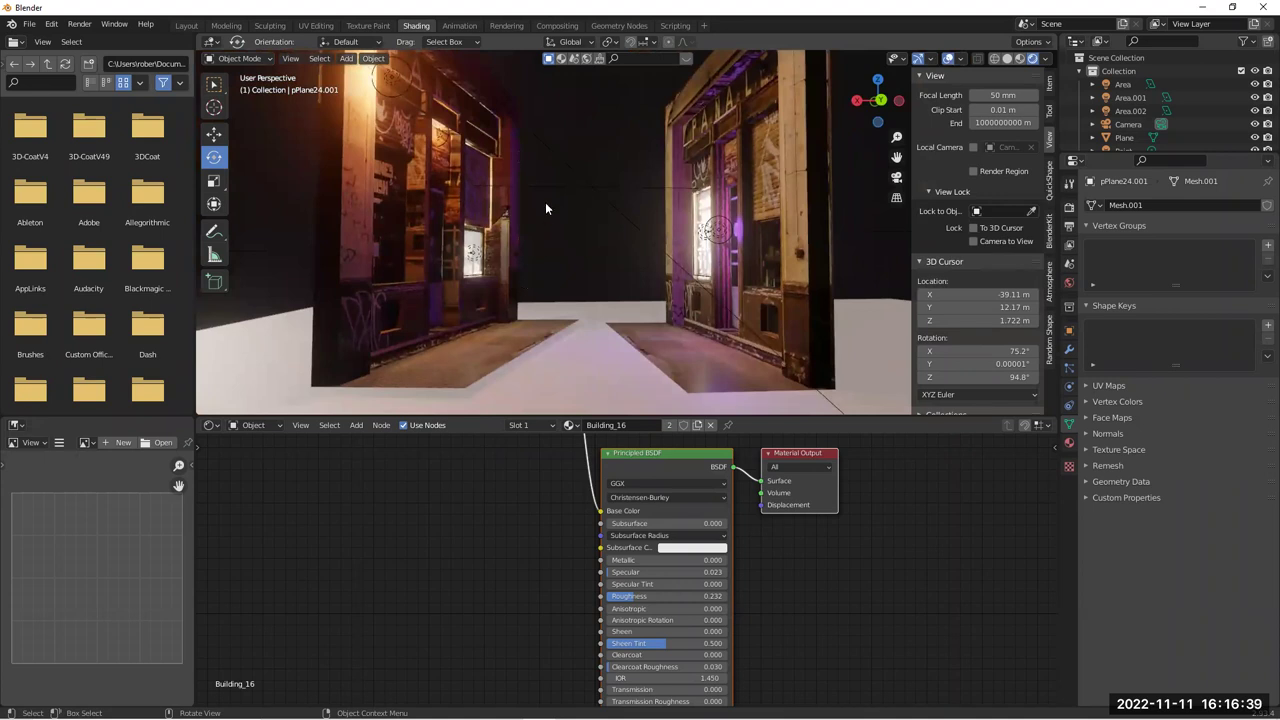
pyautogui.scroll(3, 577, 175)
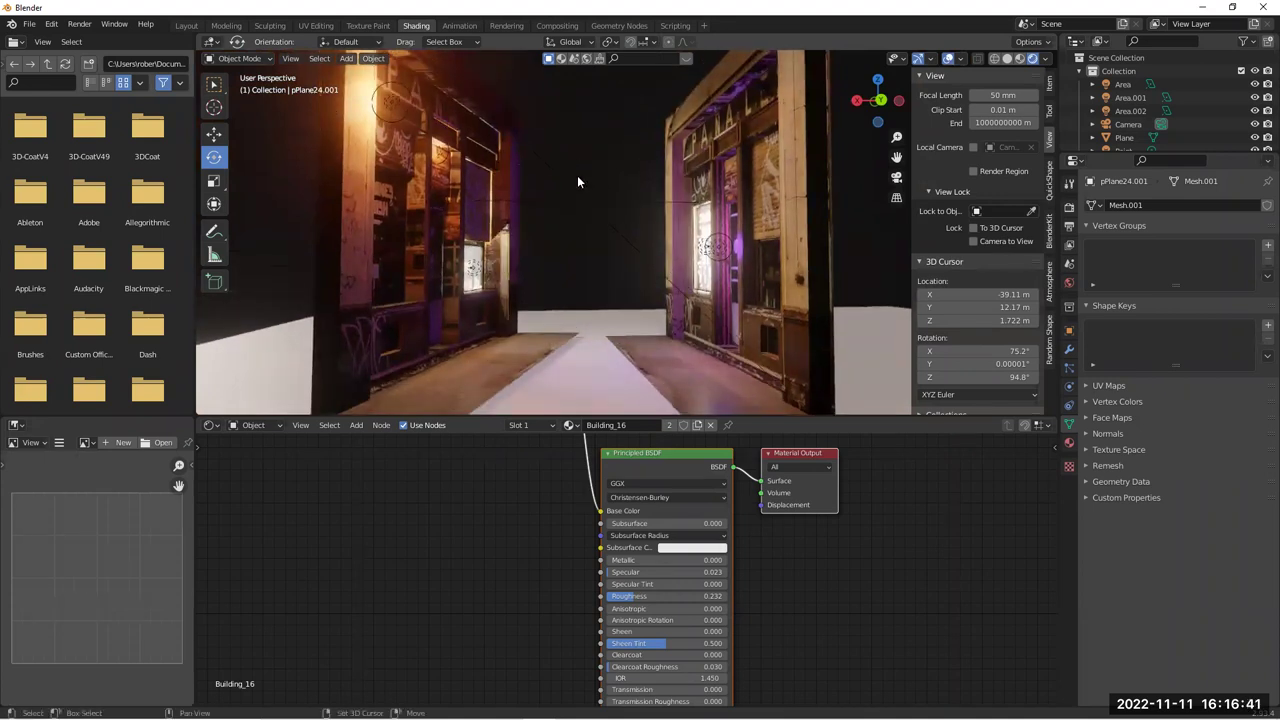
pyautogui.click(481, 184)
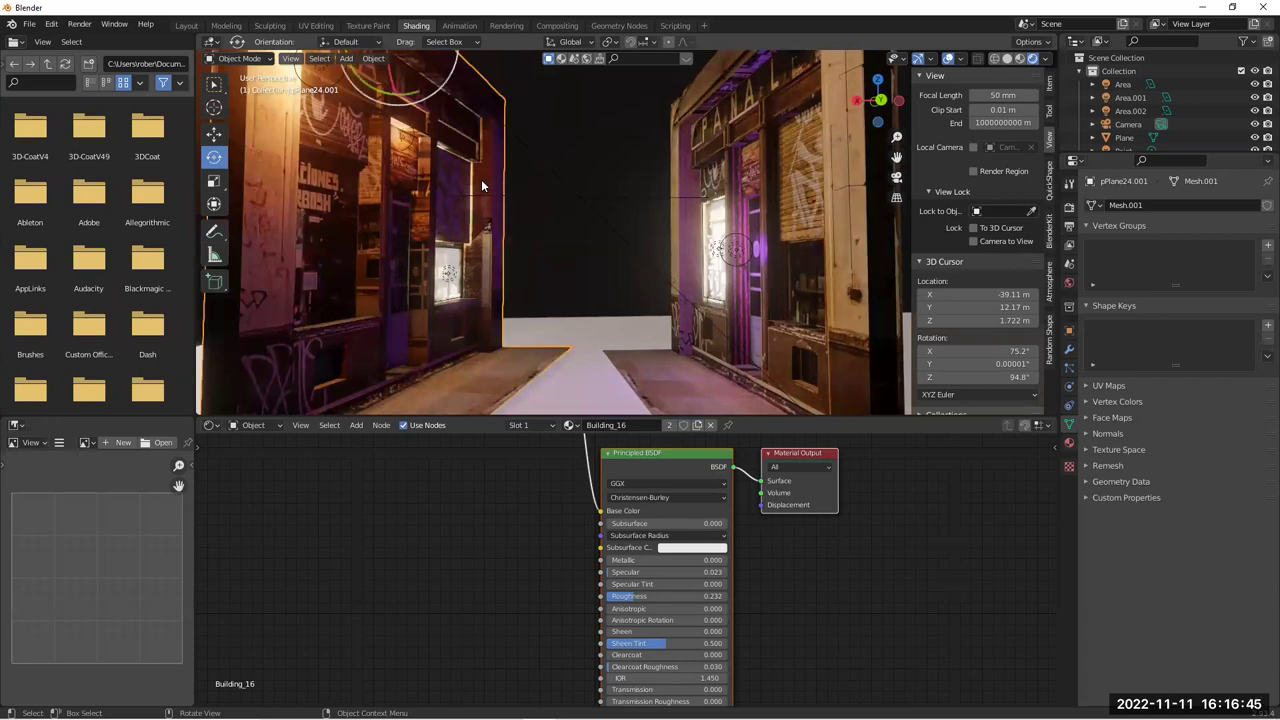
pyautogui.click(611, 189)
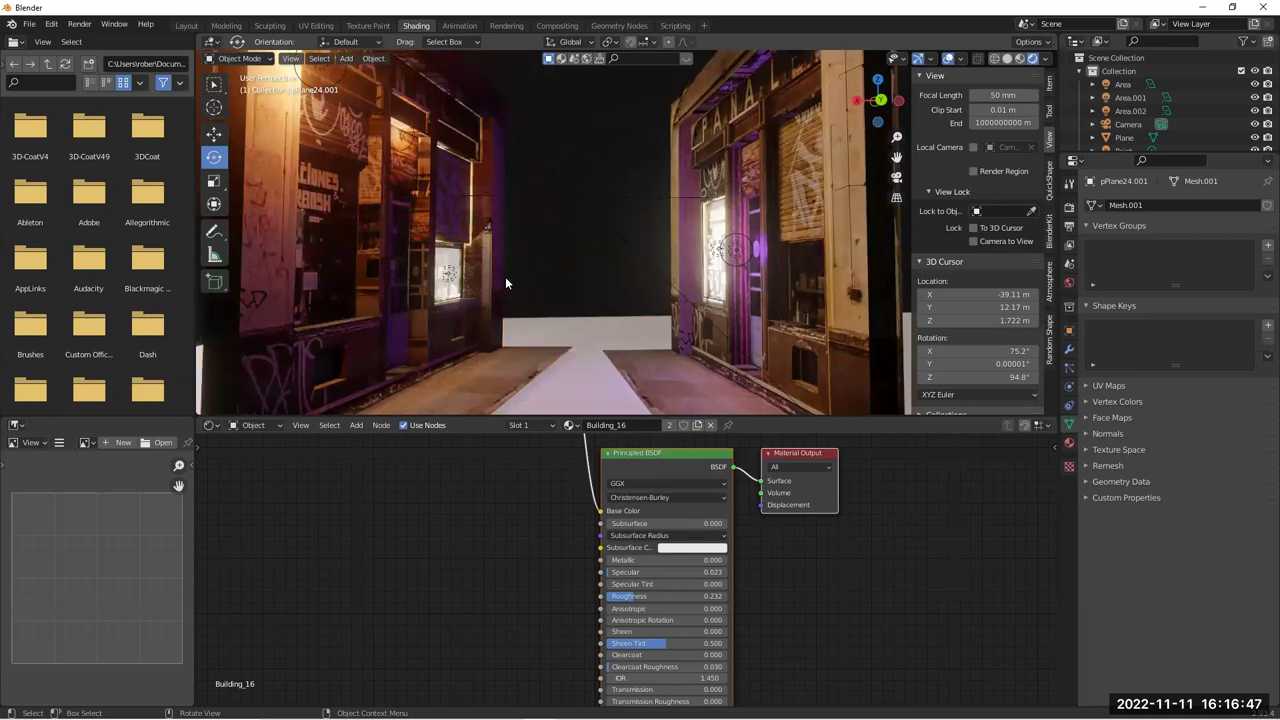
# Duplicate the opposite storefront, shift the copy along the X axis and view it from above
pyautogui.click(486, 233)
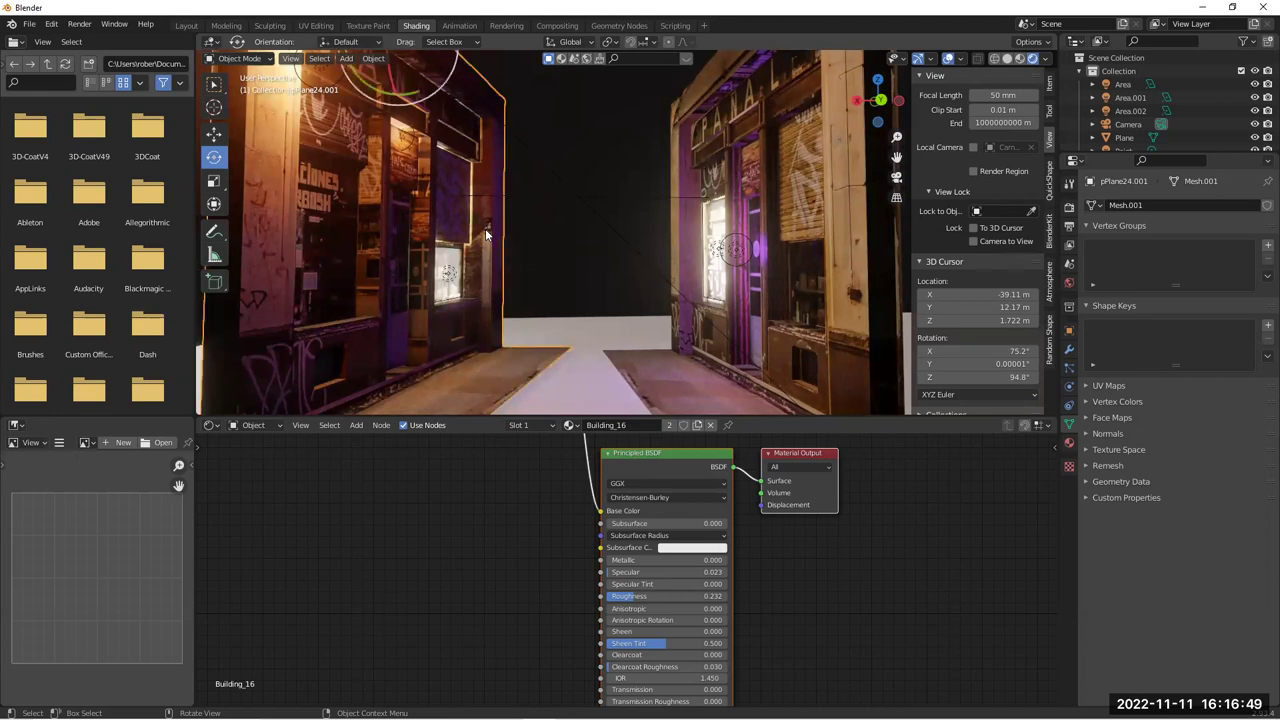
pyautogui.hotkey('shift', 'd')
pyautogui.press('x')
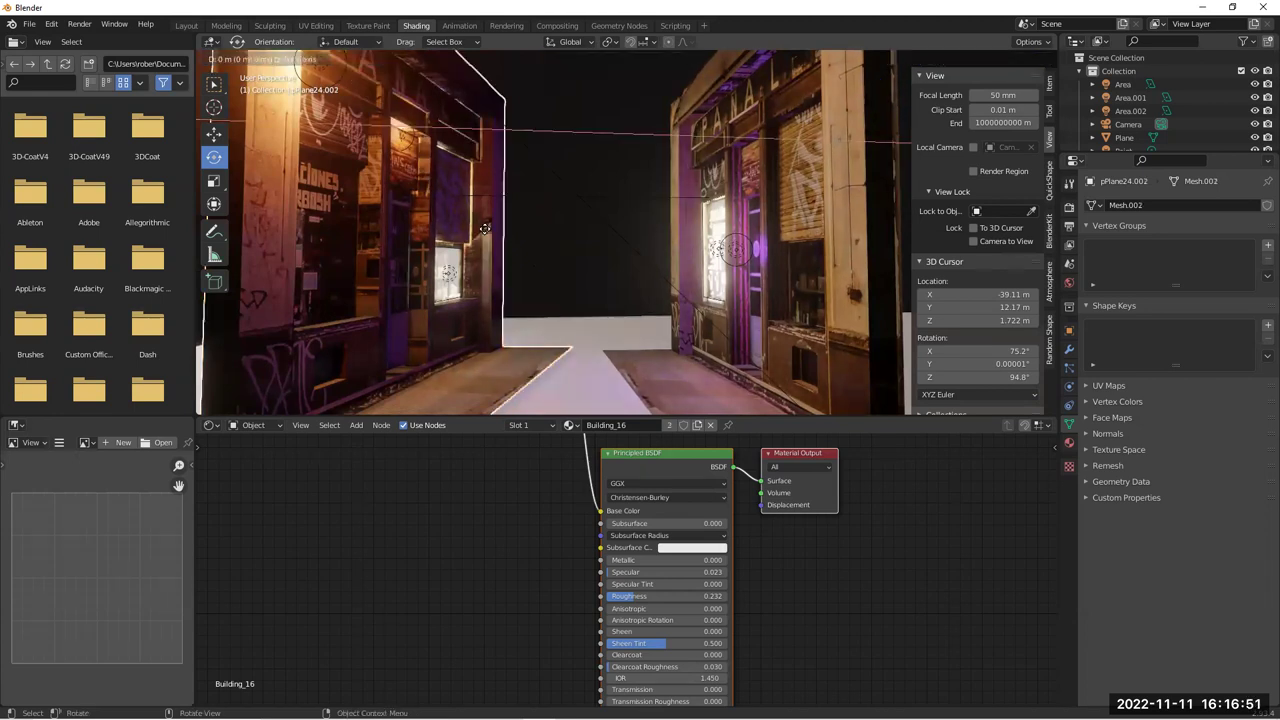
pyautogui.click(523, 191)
pyautogui.moveTo(523, 191); pyautogui.dragTo(557, 154, button='middle')
pyautogui.scroll(-3, 560, 151)
pyautogui.moveTo(469, 181); pyautogui.dragTo(500, 161, button='middle')
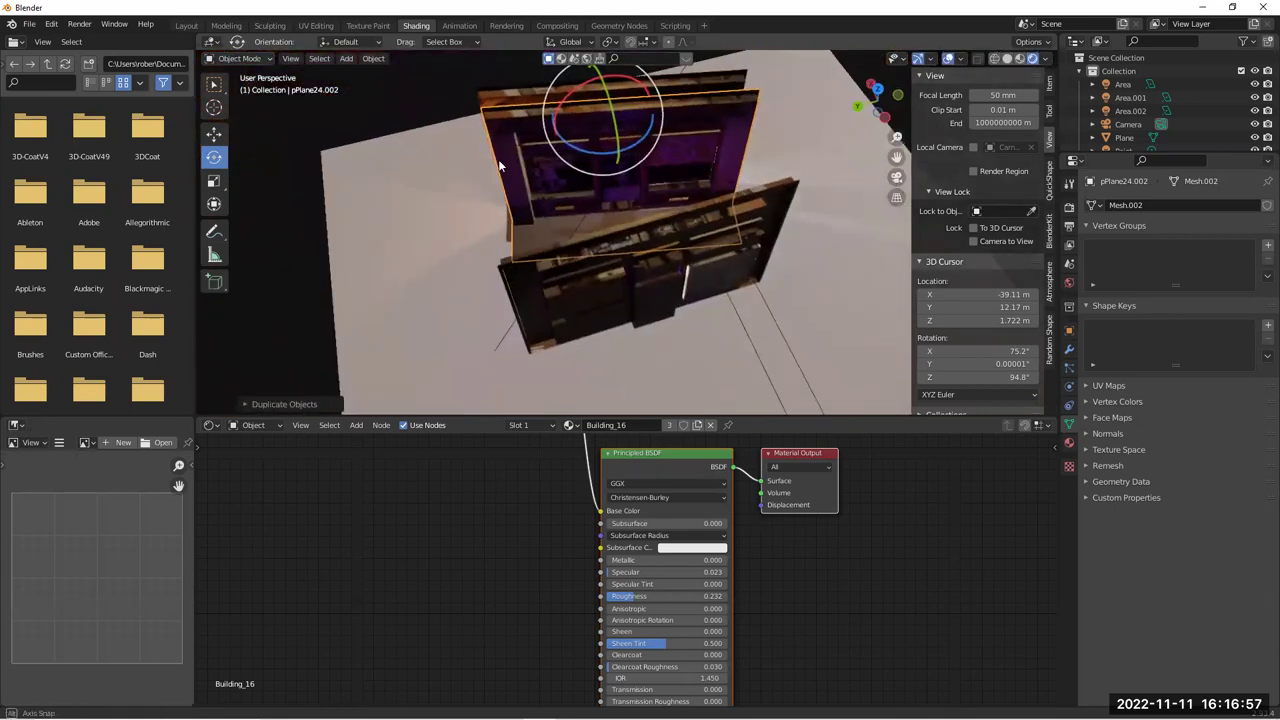
# Move the new storefront copy to the far end of the opposite facade so it continues that side of the street
pyautogui.press('g')
pyautogui.click(713, 150)
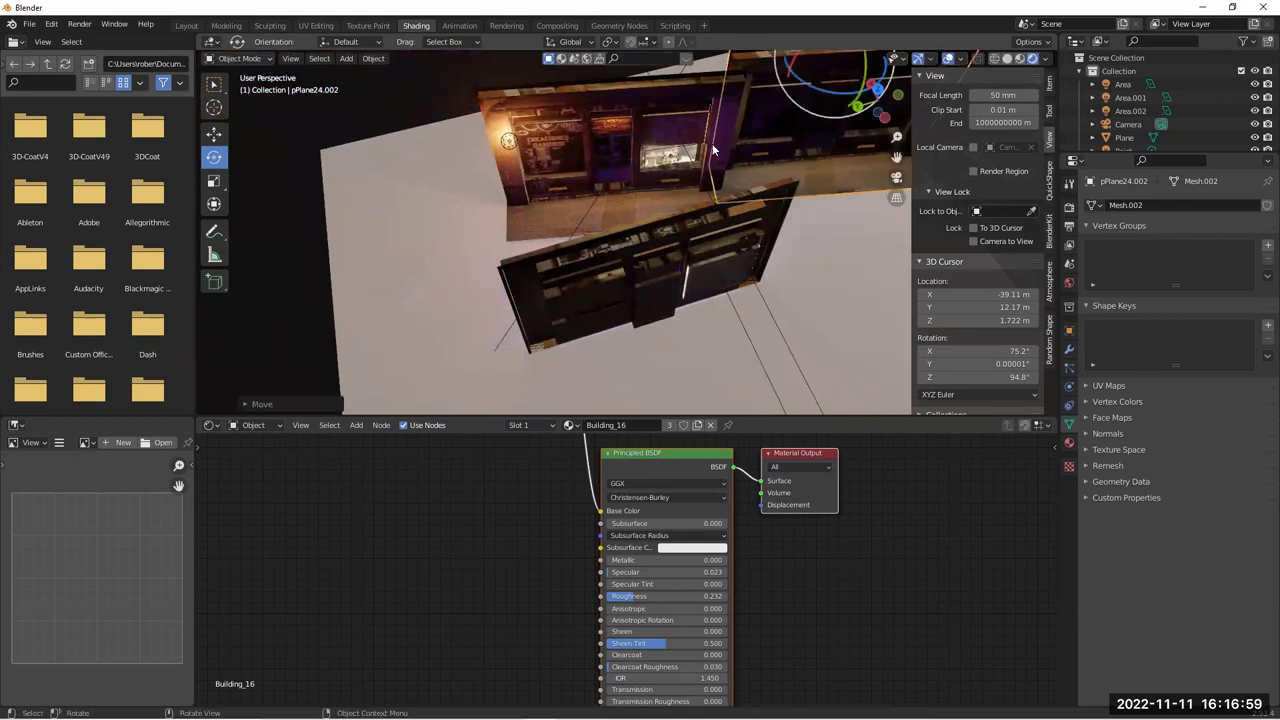
pyautogui.moveTo(713, 150); pyautogui.dragTo(690, 140, button='middle')
pyautogui.press('g')
pyautogui.click(643, 87)
pyautogui.moveTo(643, 87); pyautogui.dragTo(688, 83, button='middle')
# Duplicate the original storefront, place the copy next to it to extend its row, and view the street at ground level
pyautogui.click(664, 130)
pyautogui.moveTo(525, 156); pyautogui.dragTo(470, 220, button='middle')
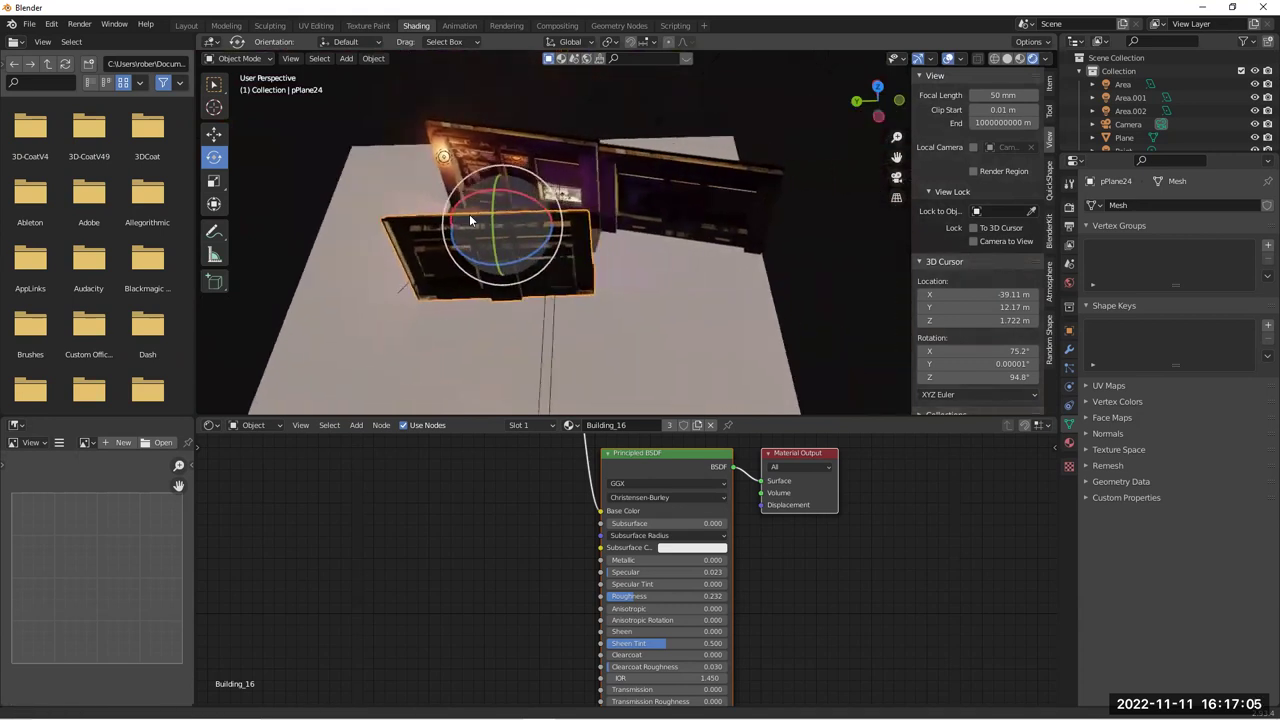
pyautogui.hotkey('shift', 'd')
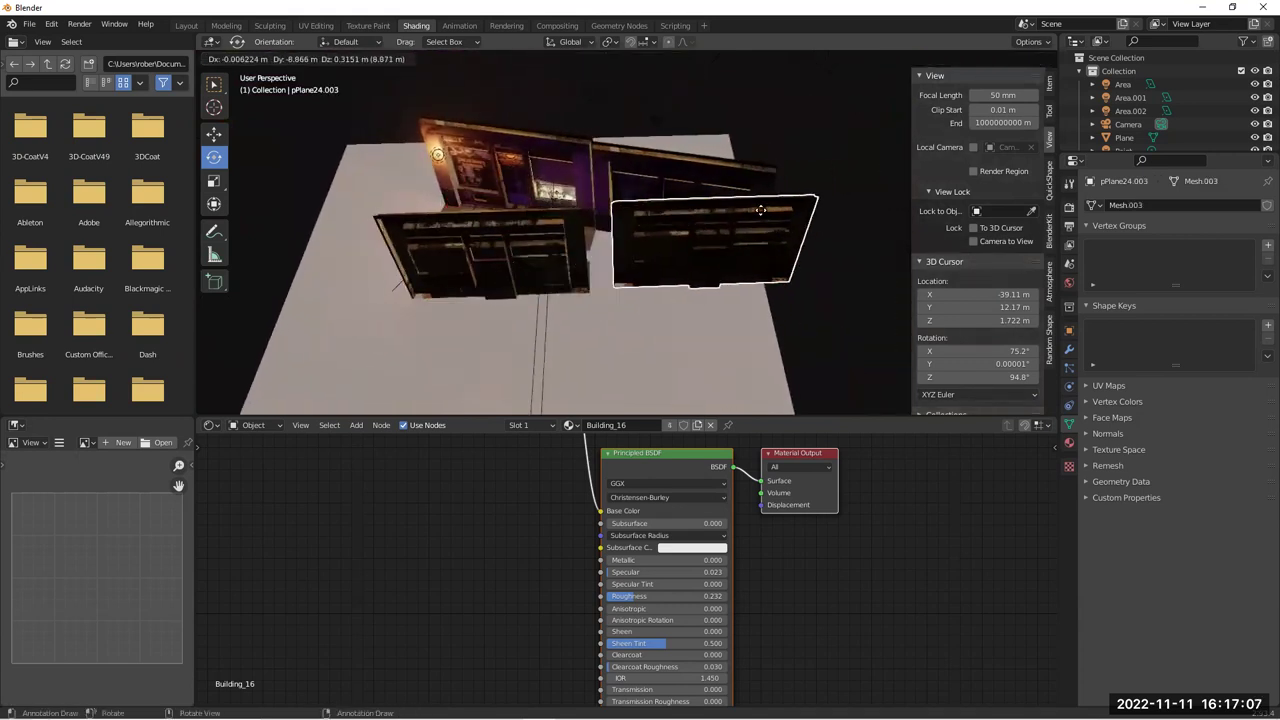
pyautogui.click(729, 214)
pyautogui.moveTo(754, 112); pyautogui.dragTo(785, 116, button='middle')
pyautogui.scroll(7, 605, 249)
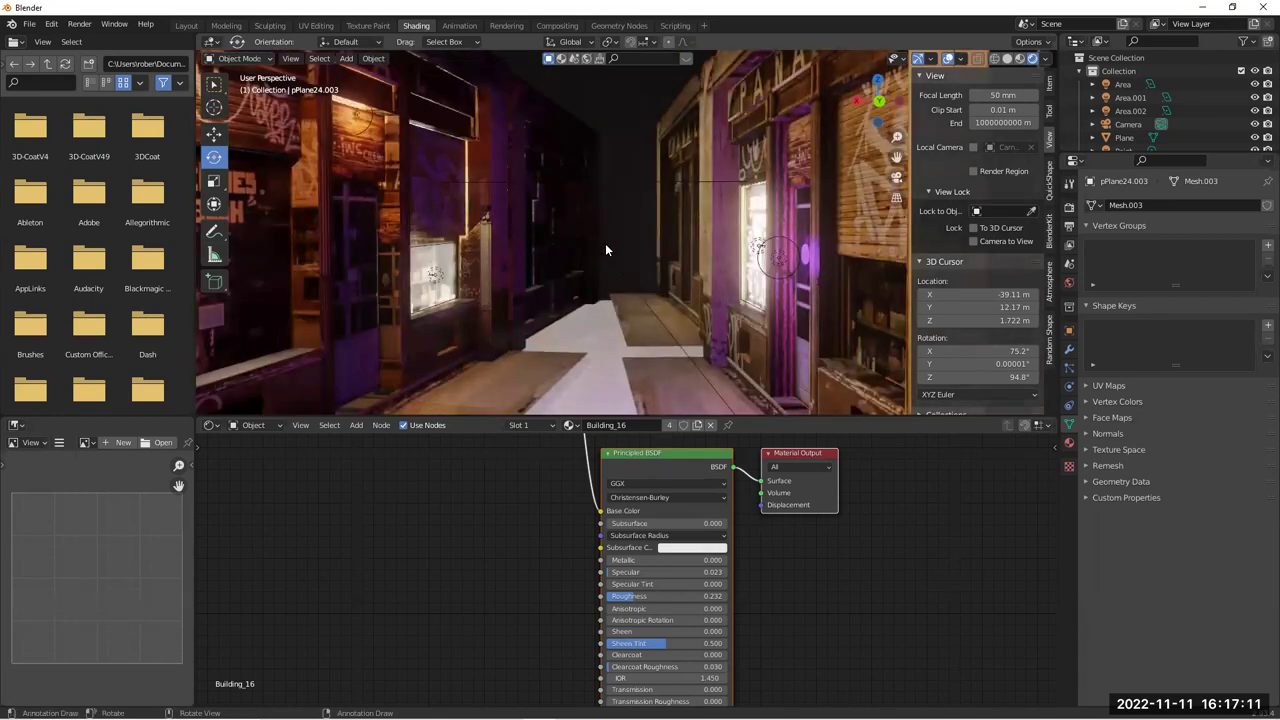
pyautogui.scroll(-2, 613, 224)
pyautogui.keyDown('shift'); pyautogui.moveTo(612, 222); pyautogui.dragTo(598, 199, button='middle'); pyautogui.keyUp('shift')
pyautogui.scroll(3, 615, 199)
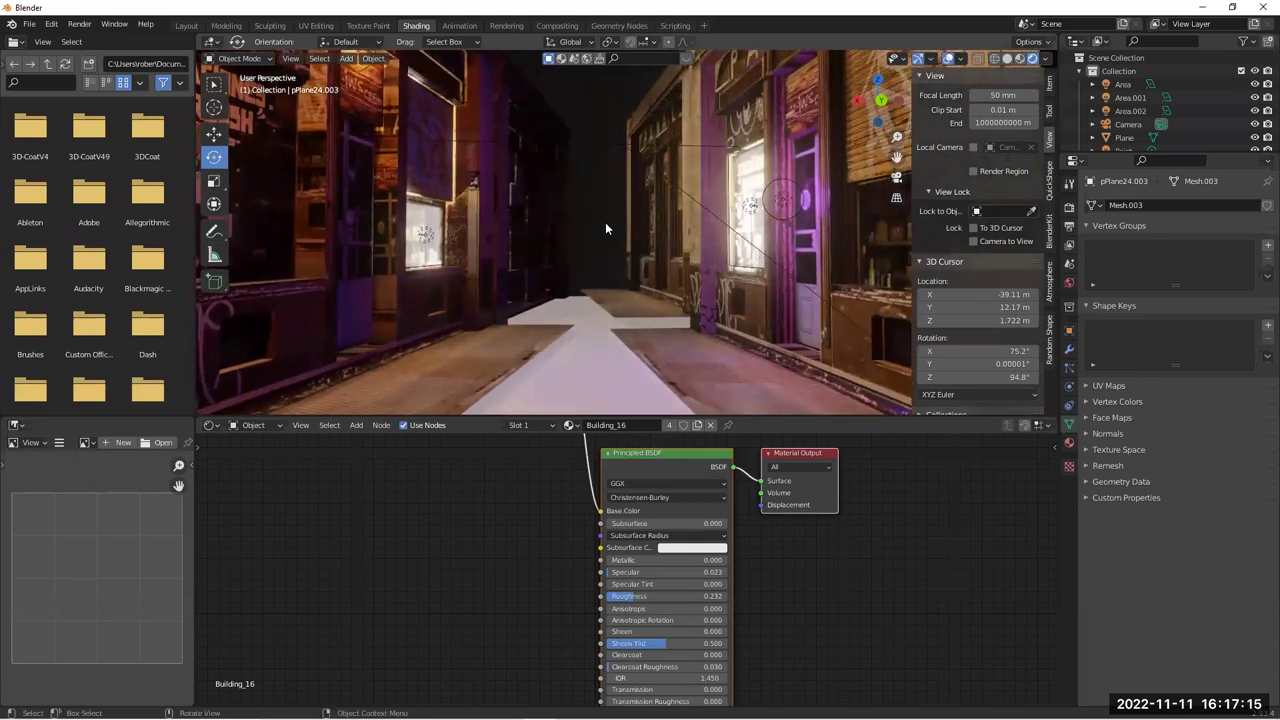
# Show the World shader nodes and connect the fish_hoek_beach_2k.hdr image's colour to the Background colour
pyautogui.click(265, 424)
pyautogui.click(264, 451)
pyautogui.moveTo(687, 594); pyautogui.dragTo(607, 609, button='middle')
pyautogui.moveTo(414, 510); pyautogui.dragTo(520, 497)
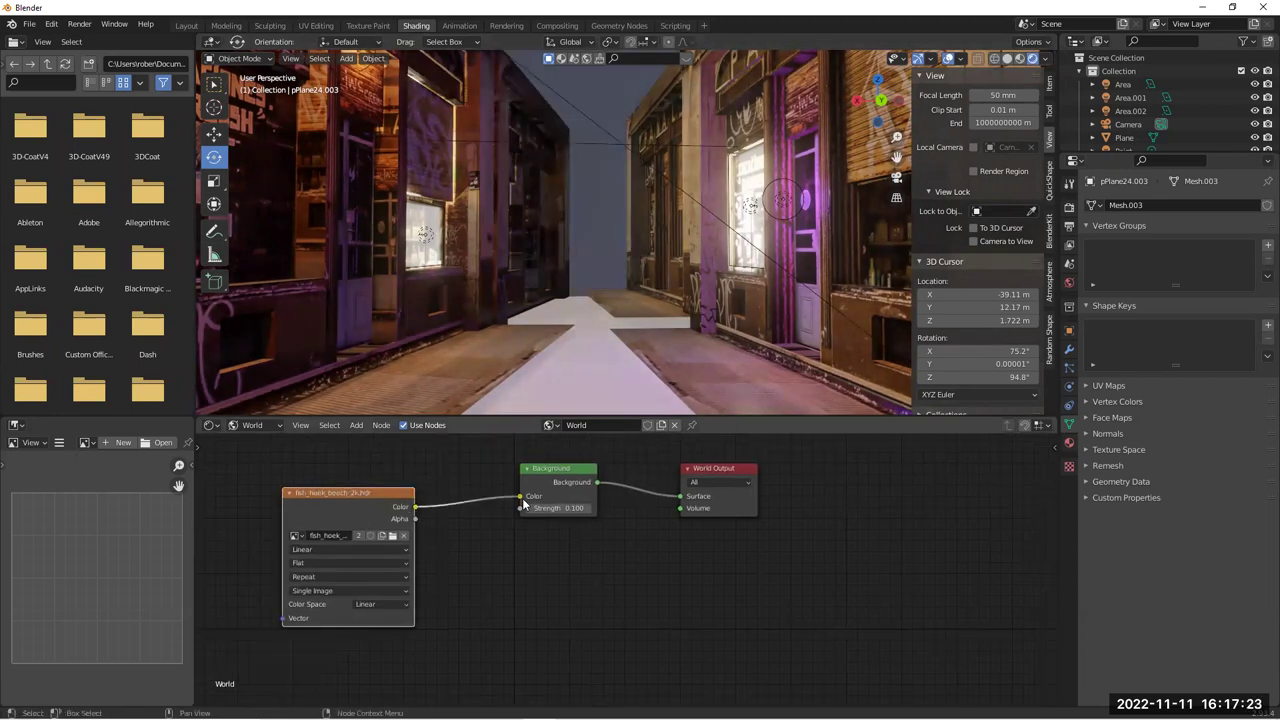
# Try a World background strength of 0.5 and return it to 0.1
pyautogui.moveTo(559, 509)
pyautogui.mouseDown()
pyautogui.moveTo(596, 509)
pyautogui.moveTo(556, 509)
pyautogui.moveTo(574, 508)
pyautogui.mouseUp()
pyautogui.click(574, 508)
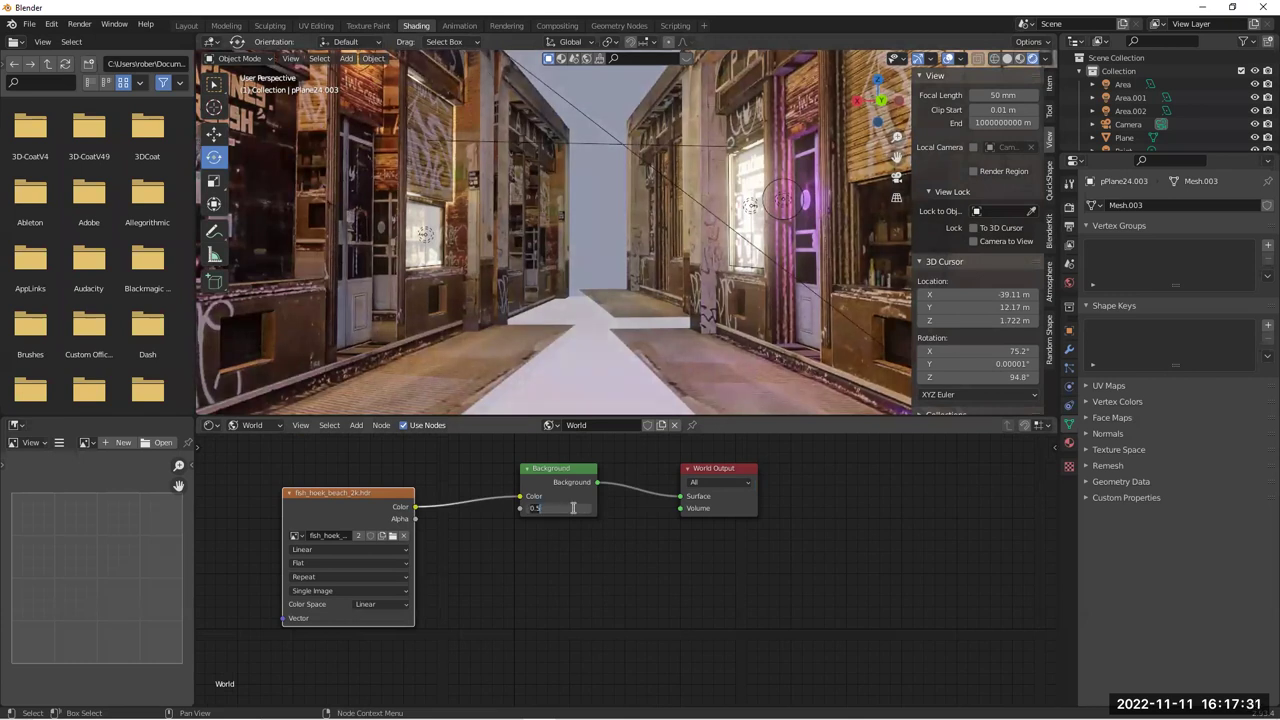
pyautogui.press('Return')
pyautogui.click(571, 508)
pyautogui.write('0')
pyautogui.press('Return')
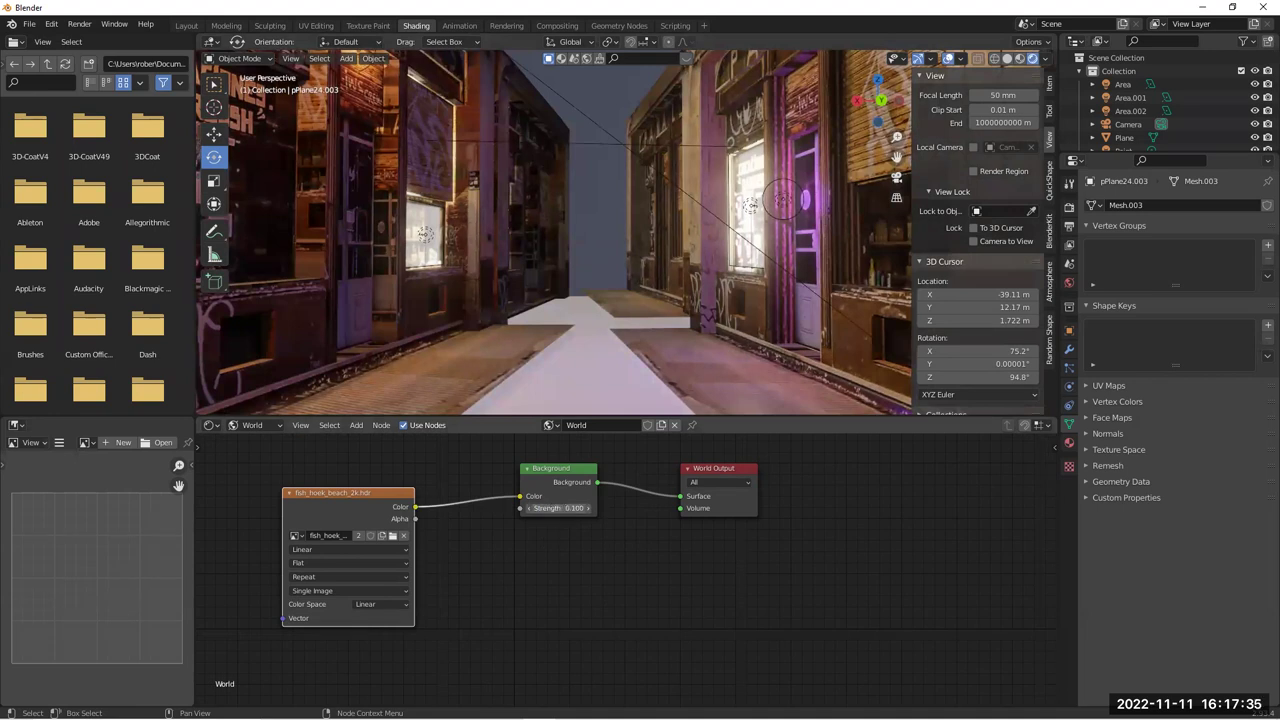
# Set the World background strength to 0.3 and disconnect the HDR image from the Background node
pyautogui.moveTo(571, 508); pyautogui.dragTo(527, 499)
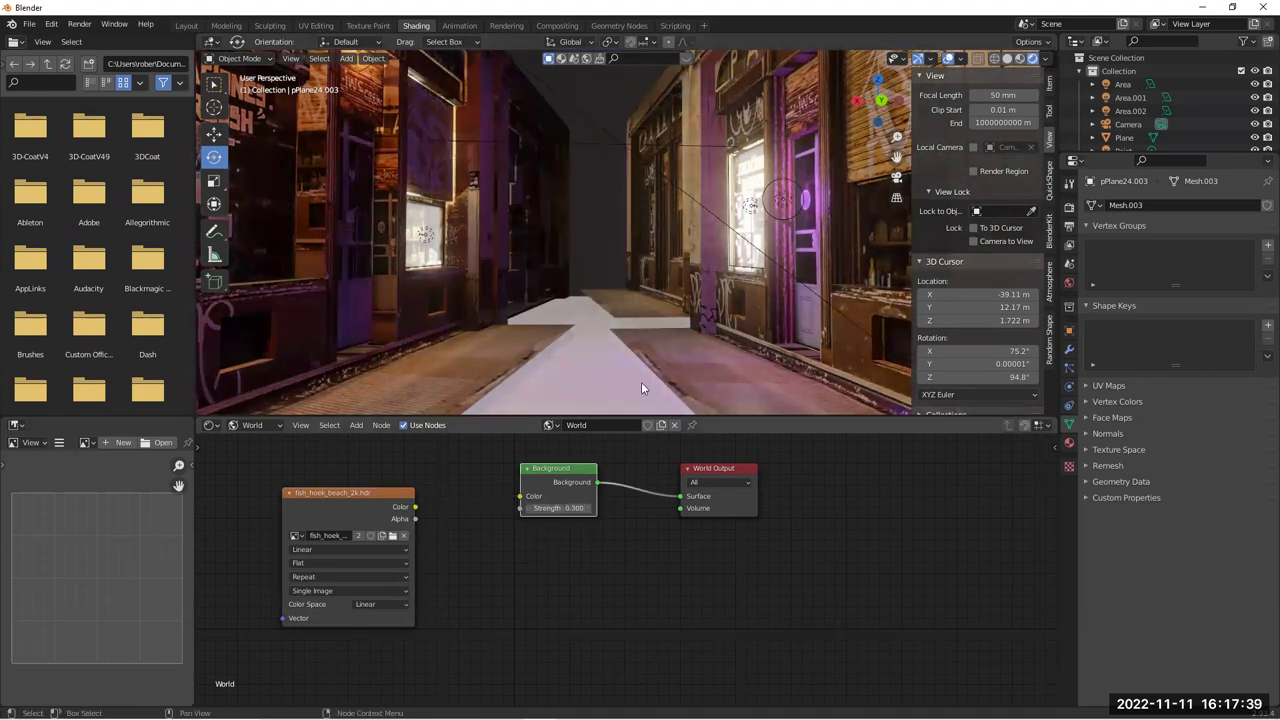
pyautogui.moveTo(624, 557); pyautogui.dragTo(612, 551, button='middle')
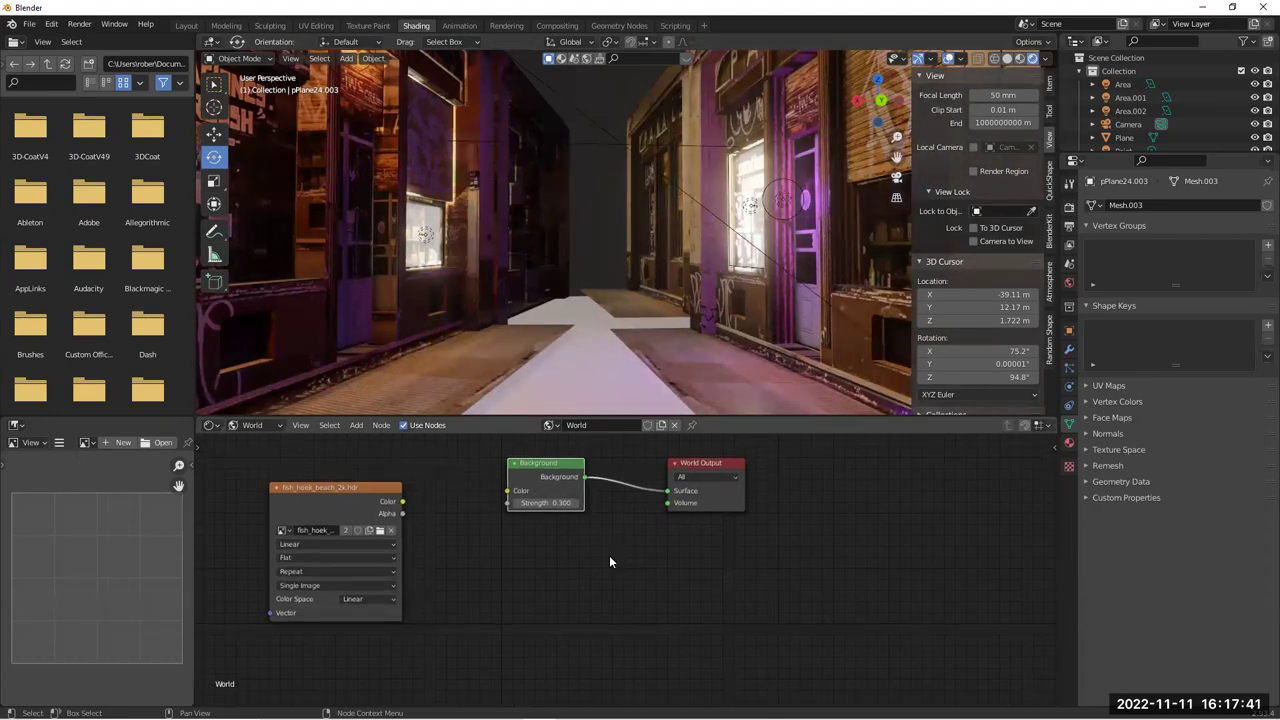
# Add a Principled Volume node to the World shader and connect its output to the World Output's Volume
pyautogui.hotkey('shift', 'a')
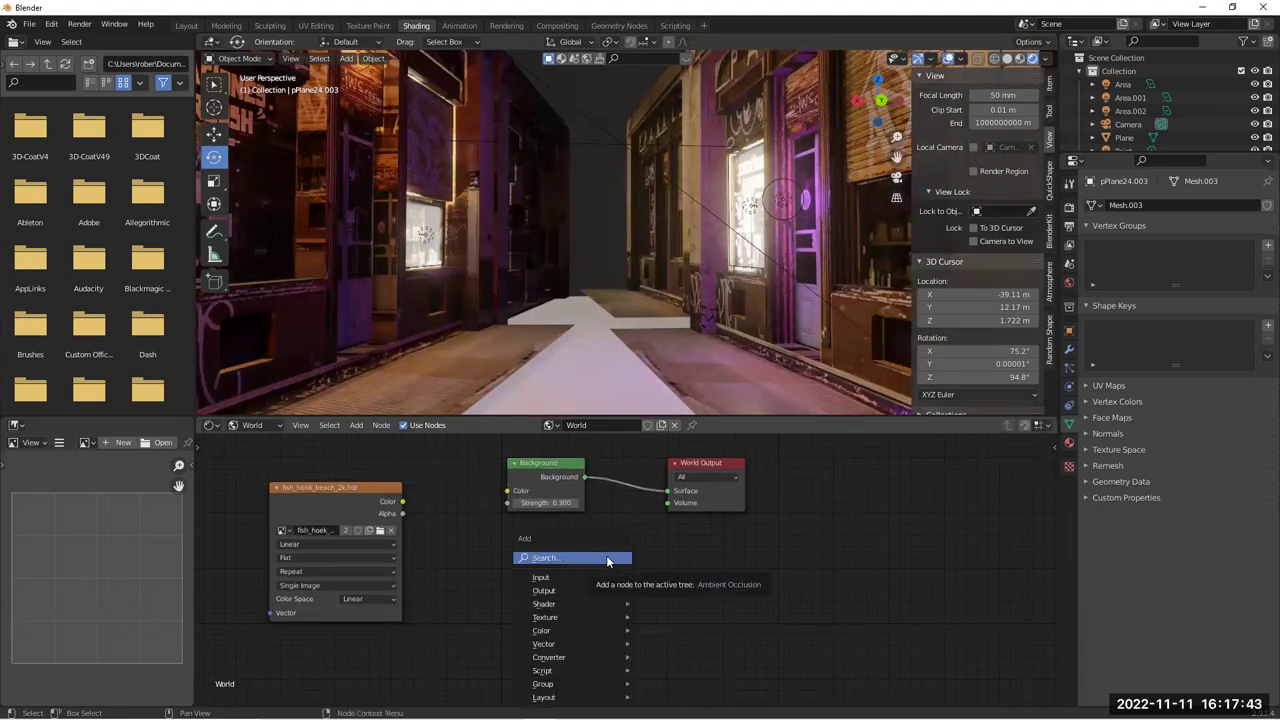
pyautogui.click(607, 560)
pyautogui.write('prin')
pyautogui.click(632, 579)
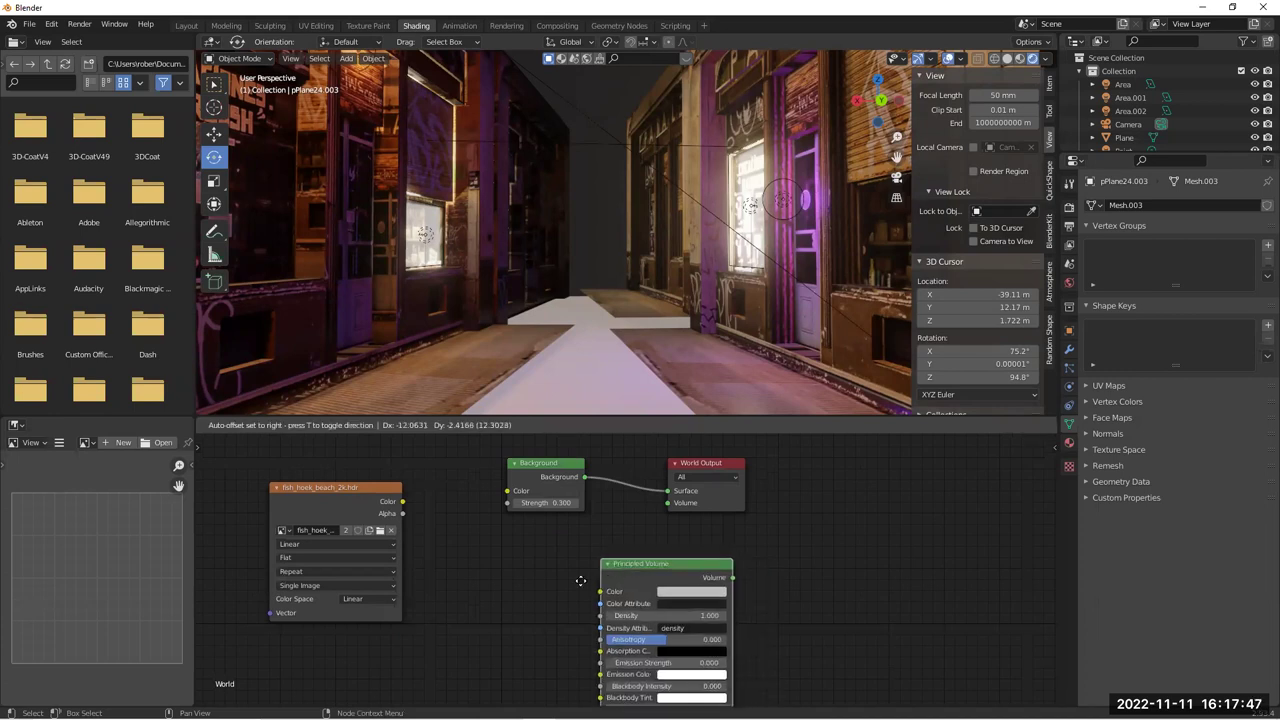
pyautogui.moveTo(643, 577); pyautogui.dragTo(666, 504)
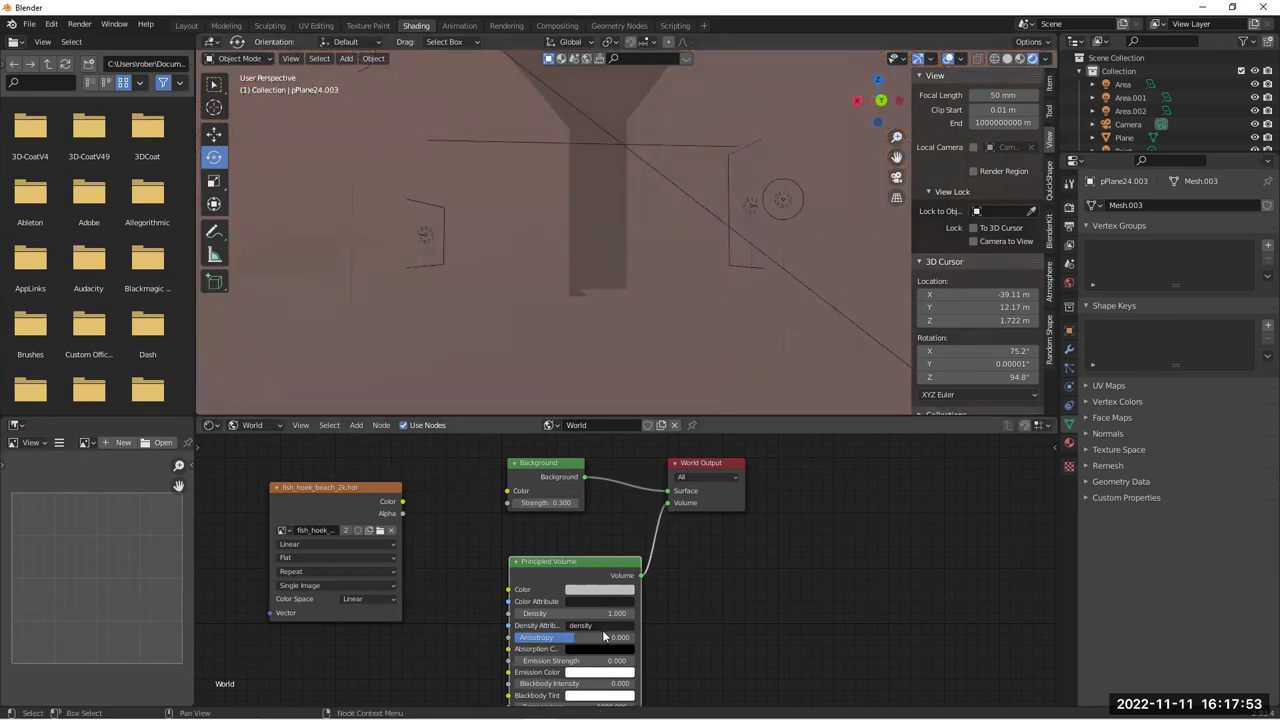
# Set the Principled Volume node's density to 0.1
pyautogui.moveTo(573, 611)
pyautogui.mouseDown()
pyautogui.moveTo(602, 611)
pyautogui.moveTo(574, 612)
pyautogui.mouseUp()
pyautogui.click(574, 612)
pyautogui.write('0')
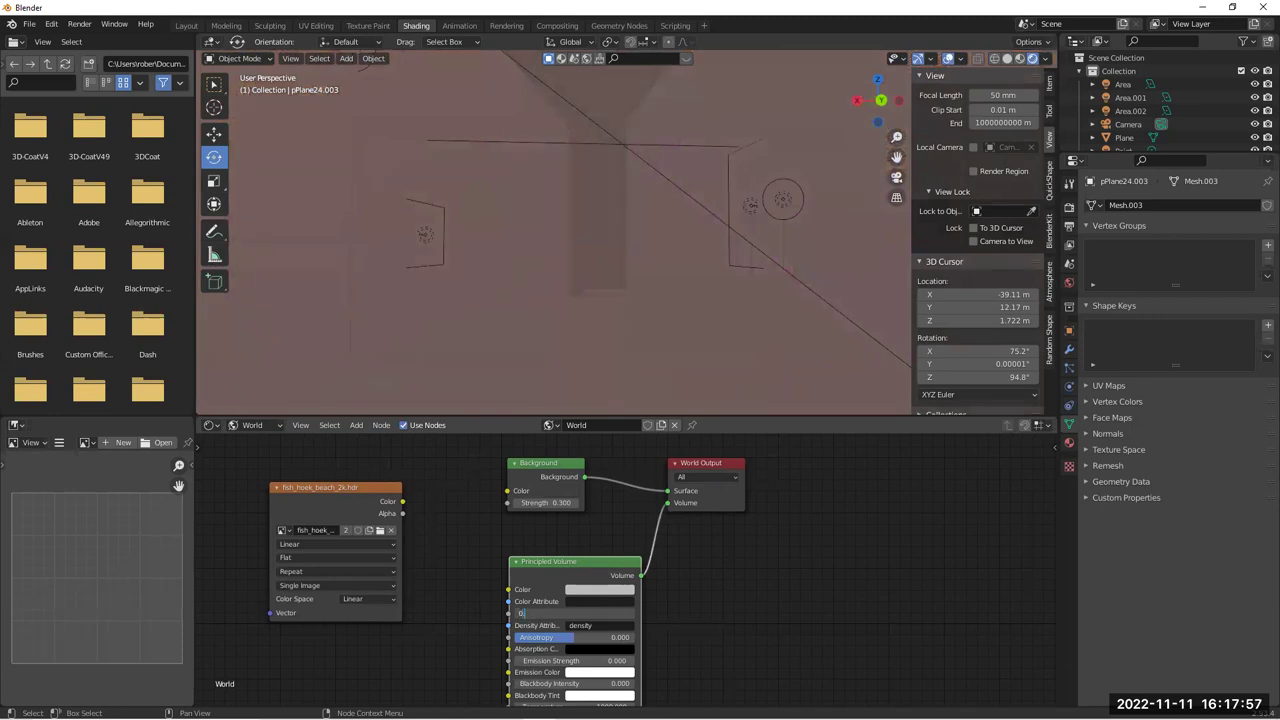
pyautogui.write('.1')
pyautogui.press('Return')
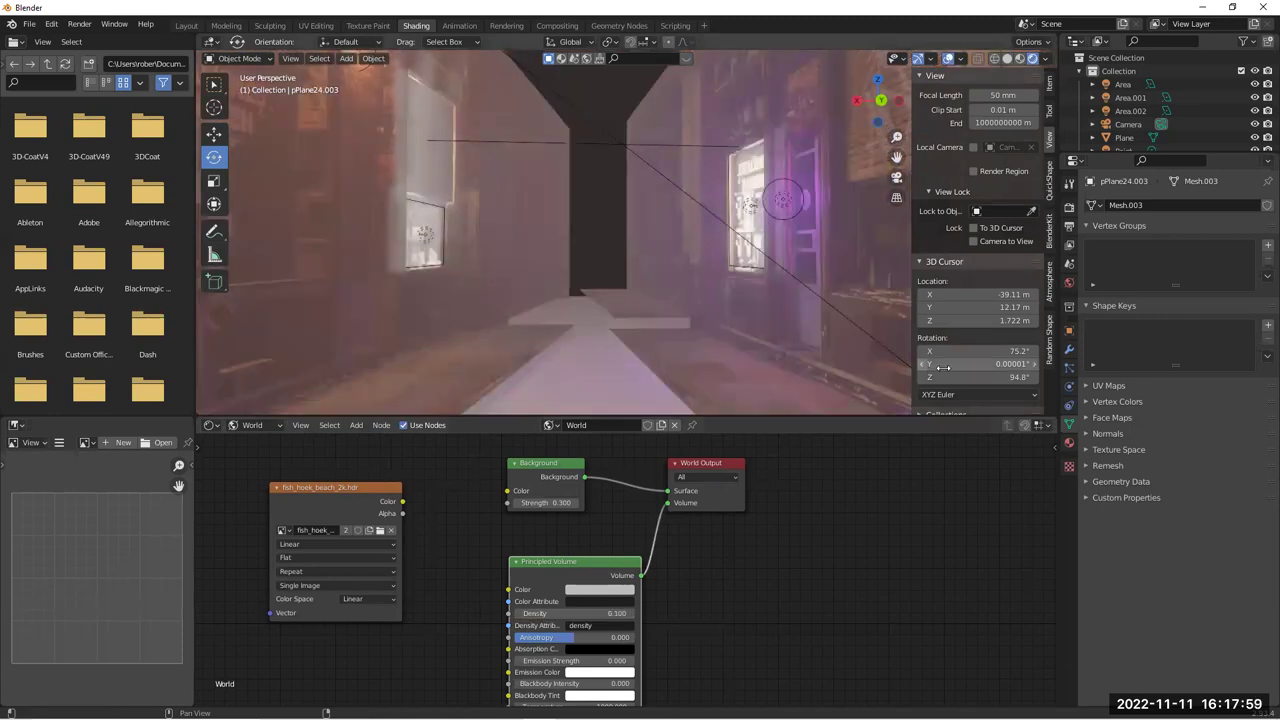
# Adjust the Eevee volumetrics range to start at 14.2 m and end at 130 m
pyautogui.click(1070, 210)
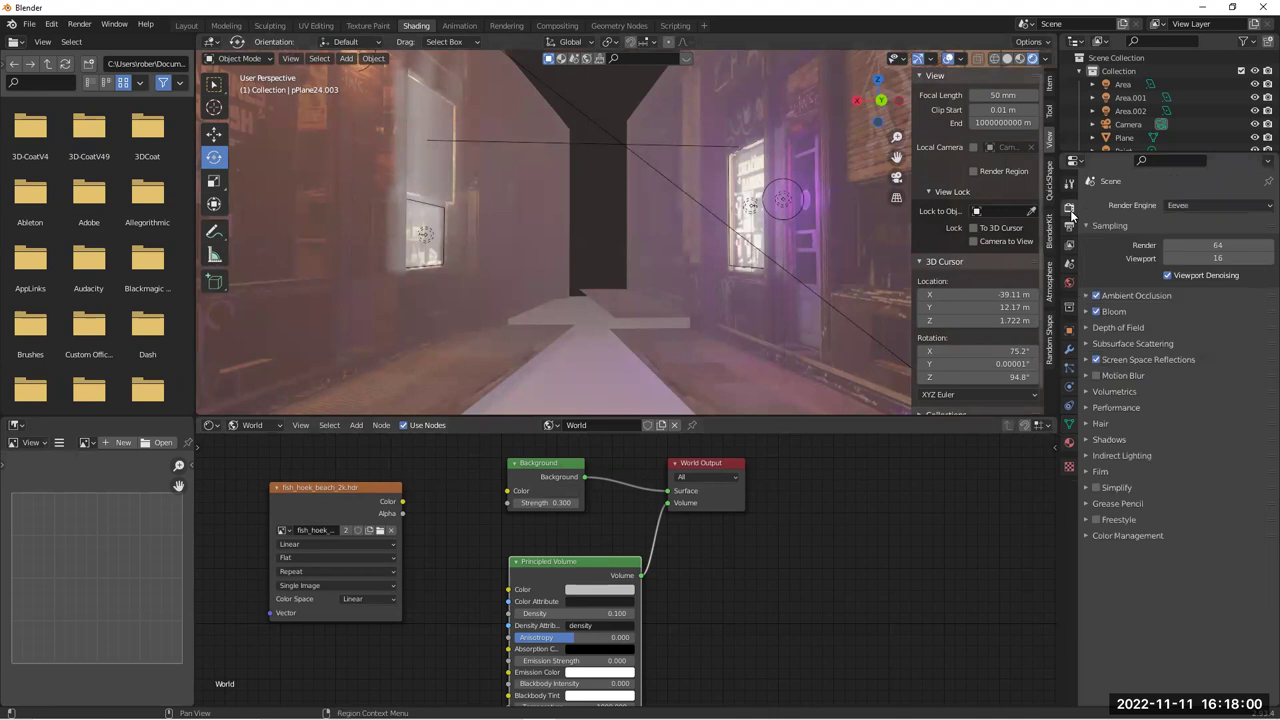
pyautogui.click(1088, 391)
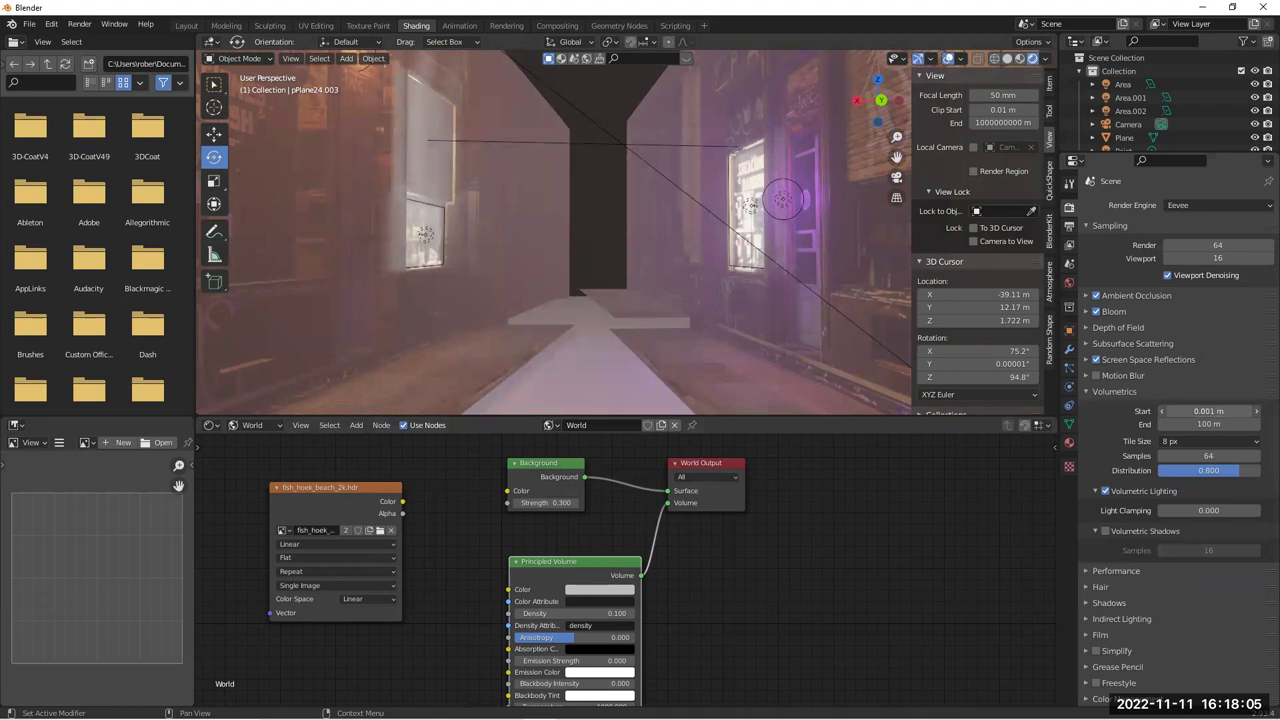
pyautogui.moveTo(1209, 411); pyautogui.dragTo(1242, 424)
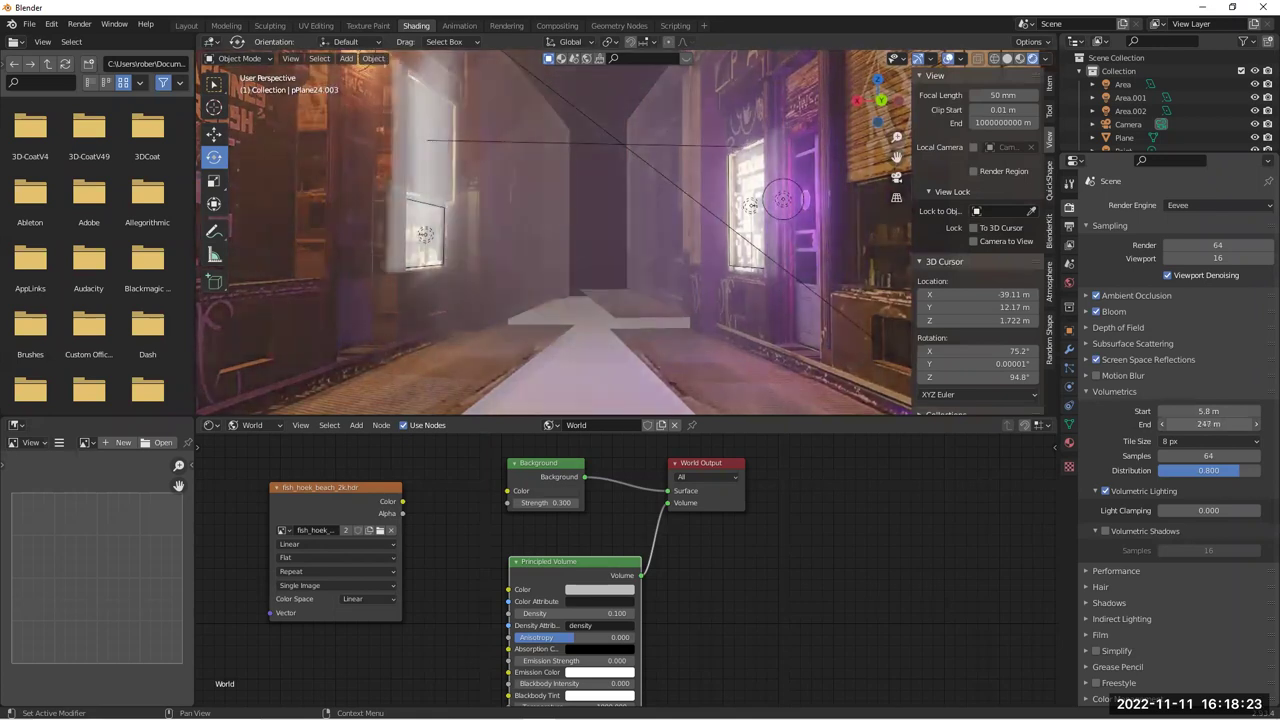
pyautogui.moveTo(506, 280); pyautogui.dragTo(582, 227, button='middle')
pyautogui.moveTo(1222, 411); pyautogui.dragTo(1160, 411)
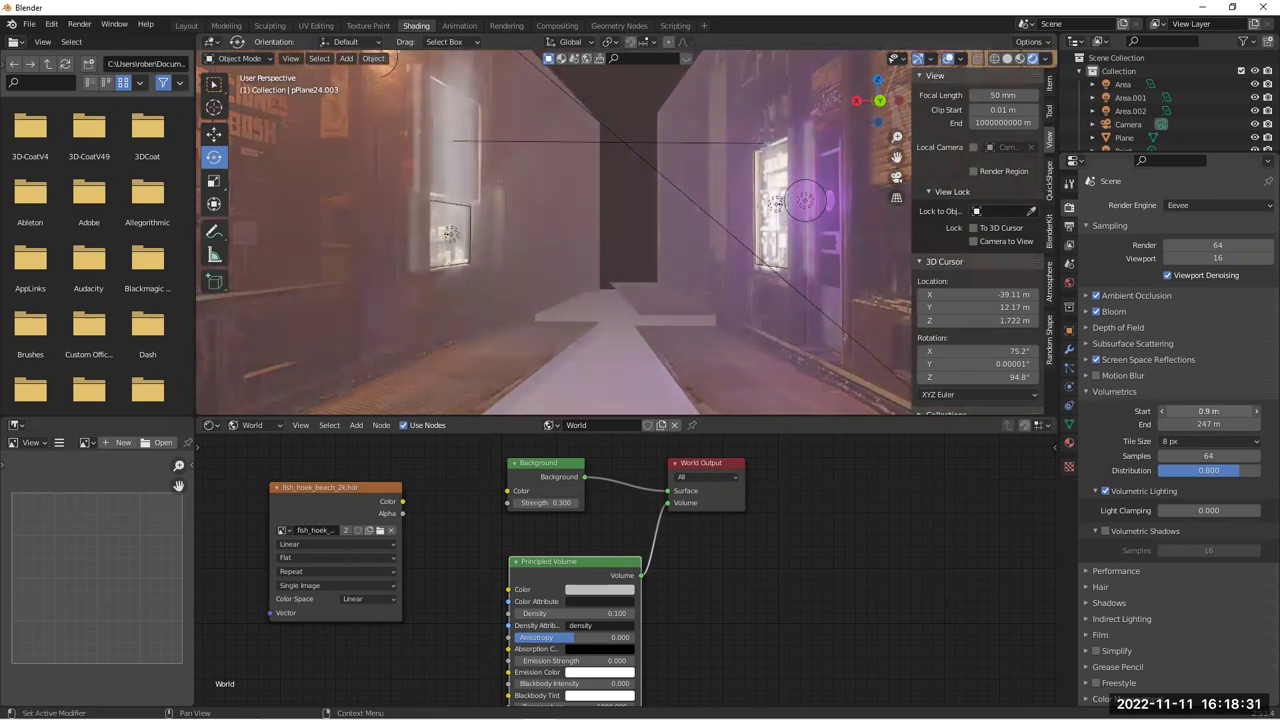
pyautogui.moveTo(1208, 411)
pyautogui.mouseDown()
pyautogui.moveTo(1250, 411)
pyautogui.moveTo(1214, 411)
pyautogui.mouseUp()
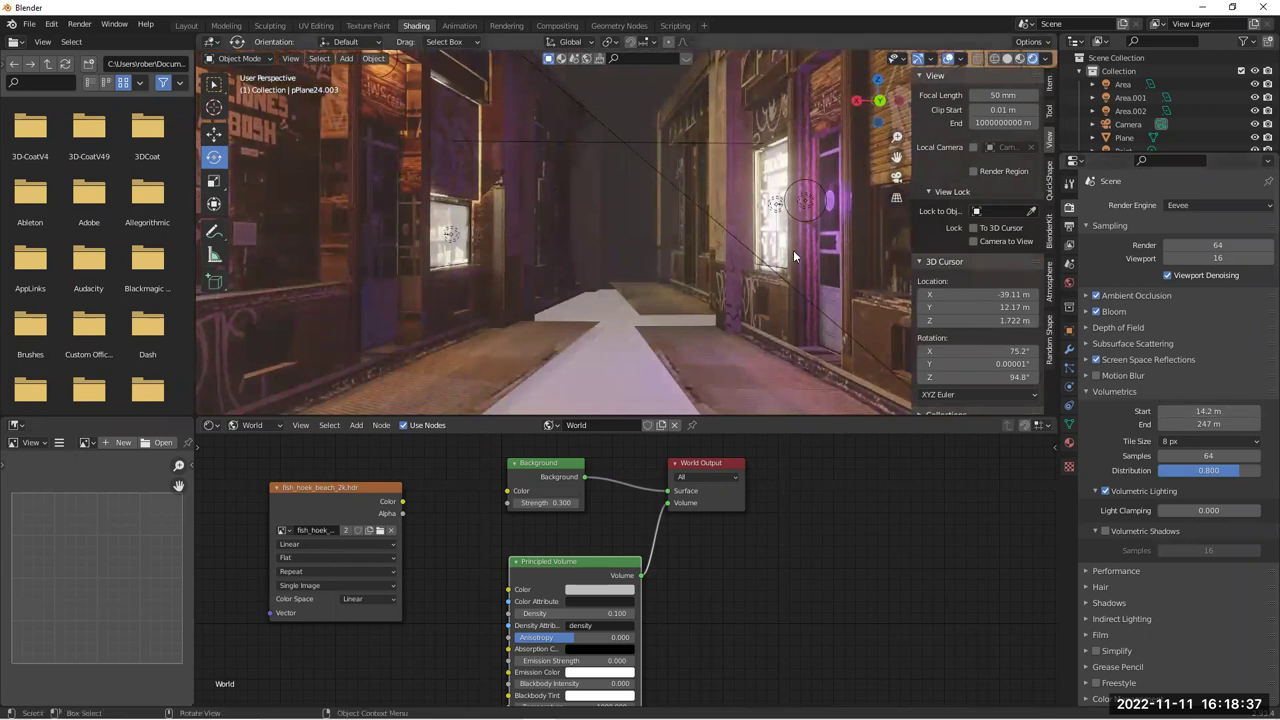
pyautogui.moveTo(1202, 424); pyautogui.dragTo(1220, 424)
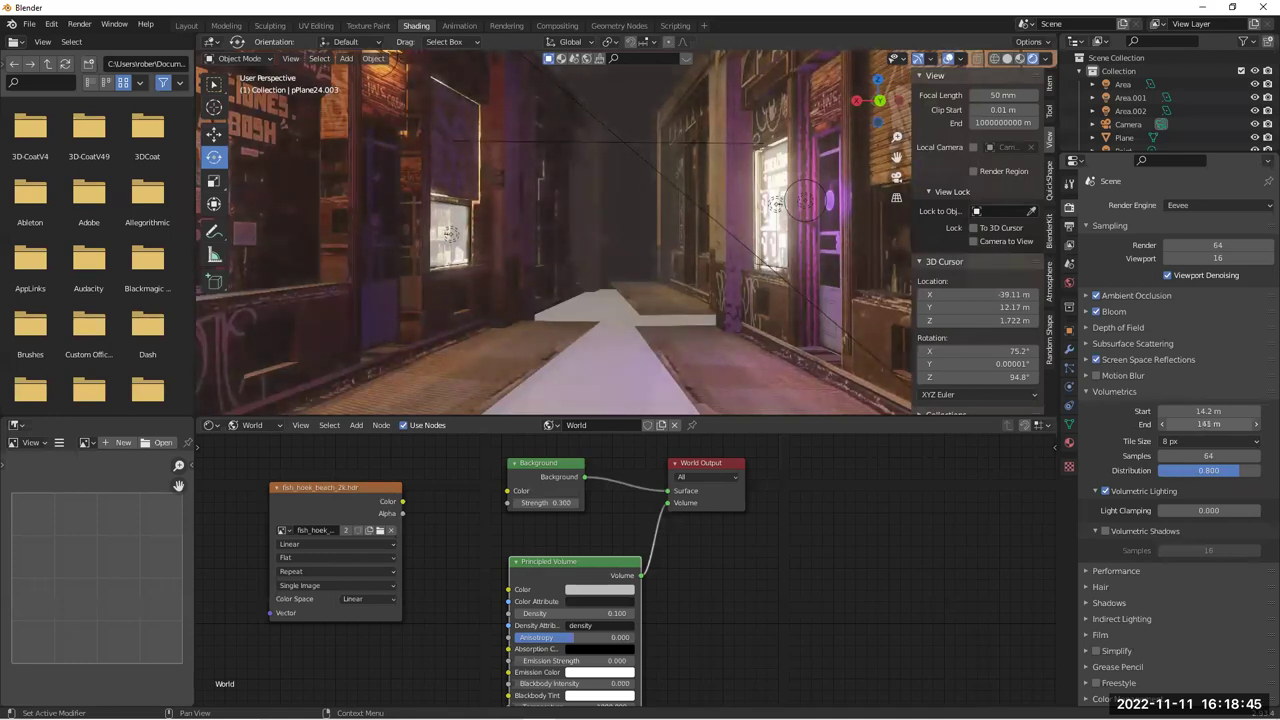
pyautogui.moveTo(1220, 424); pyautogui.dragTo(1198, 447)
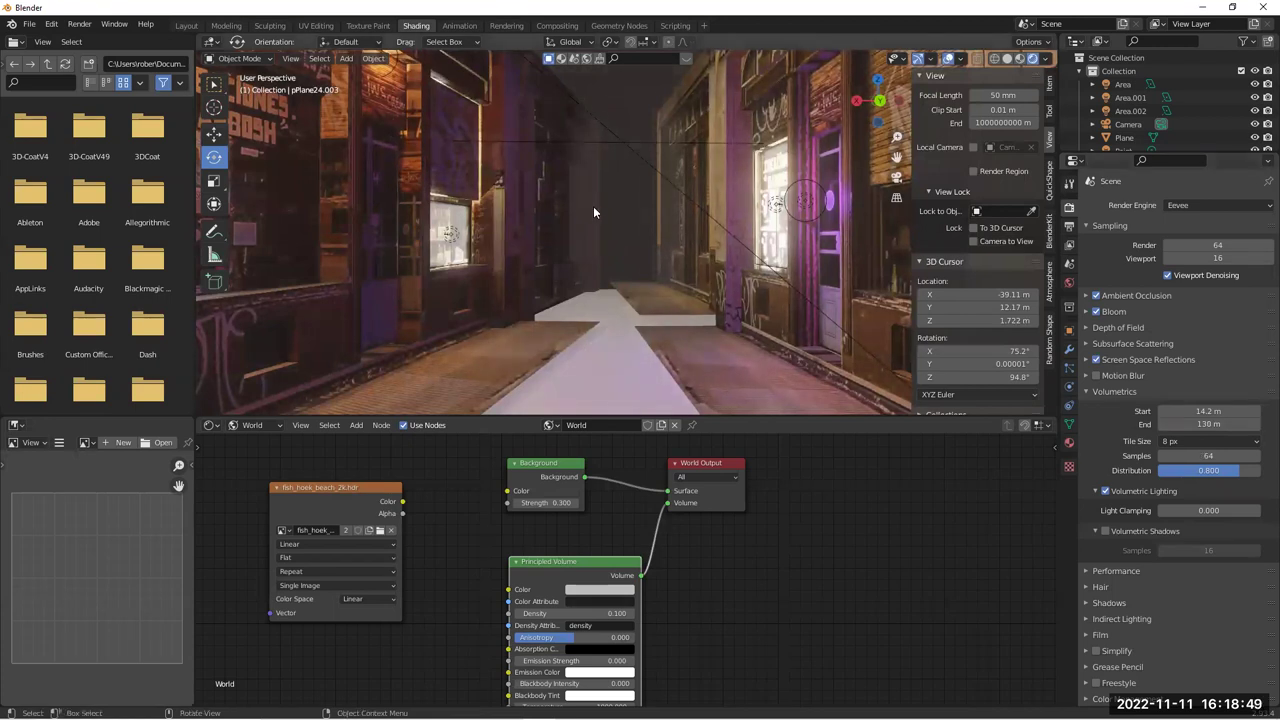
# Duplicate the purple point light beside the right-hand shop and move the copy along X across the street
pyautogui.click(803, 203)
pyautogui.press('g')
pyautogui.press('x')
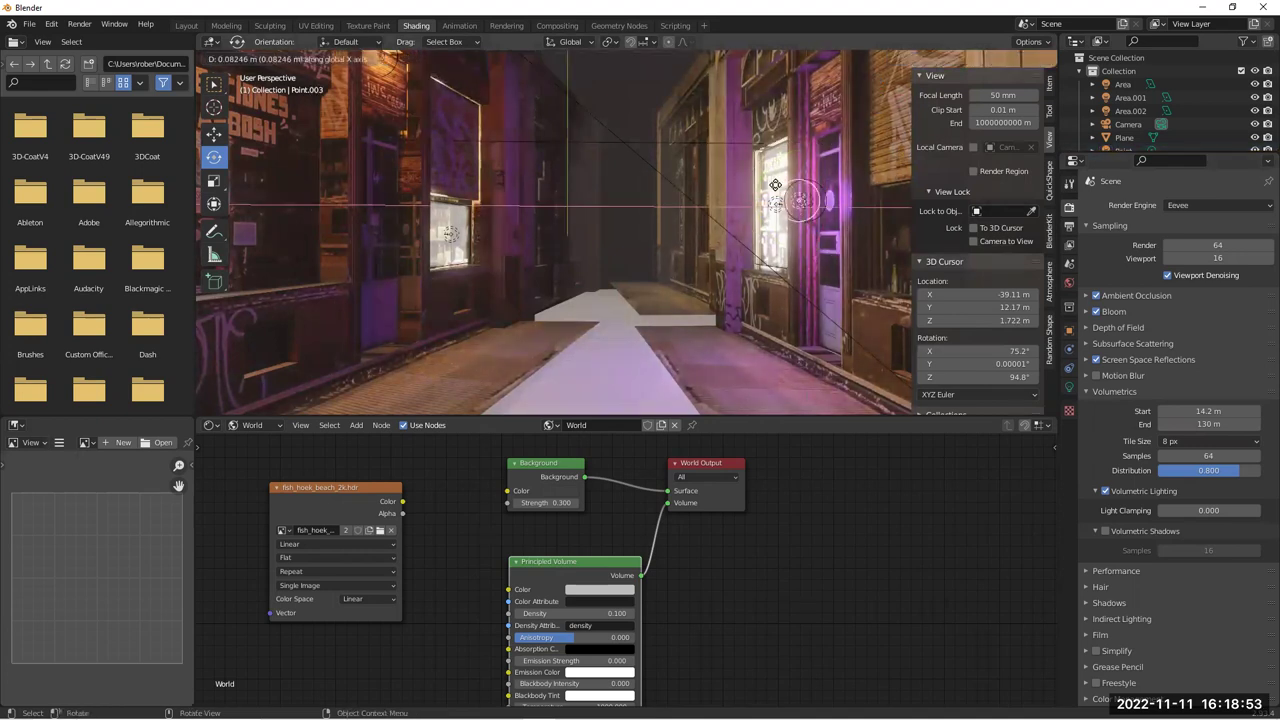
pyautogui.click(545, 200)
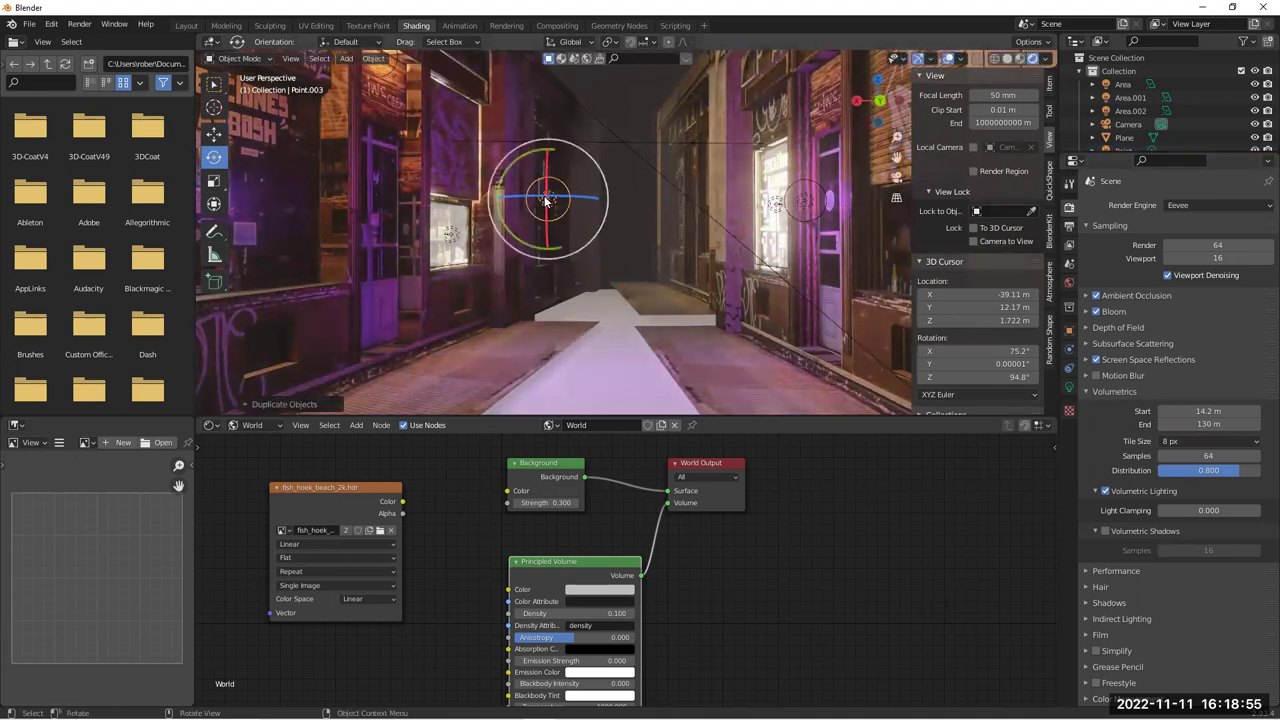
# Move the copied purple light along Y and reposition it in the middle of the street between the two storefront rows
pyautogui.press('g')
pyautogui.press('x')
pyautogui.press('y')
pyautogui.click(572, 188)
pyautogui.moveTo(626, 226); pyautogui.dragTo(609, 96, button='middle')
pyautogui.press('g')
pyautogui.click(629, 112)
pyautogui.moveTo(643, 315); pyautogui.dragTo(616, 170, button='middle')
pyautogui.moveTo(611, 223); pyautogui.dragTo(630, 160, button='middle')
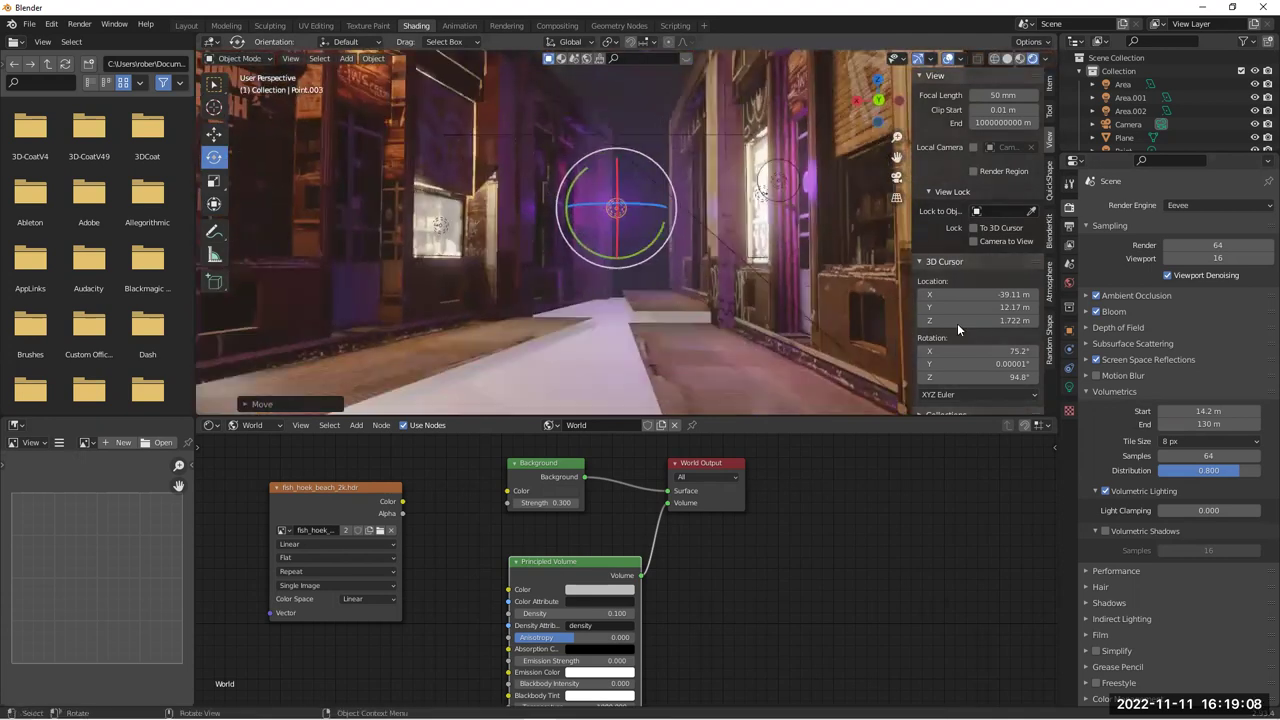
# Change the copied point light's colour from purple to blue
pyautogui.click(1069, 387)
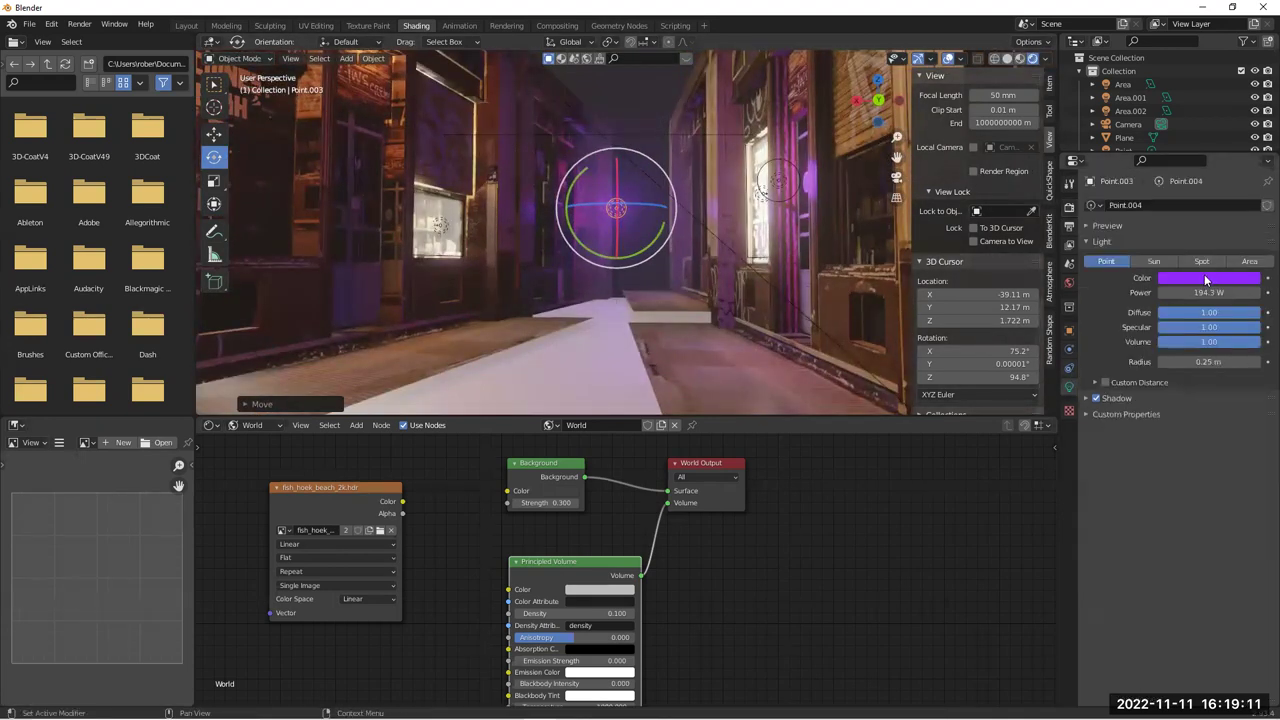
pyautogui.click(1208, 278)
pyautogui.moveTo(1224, 144); pyautogui.dragTo(1229, 128)
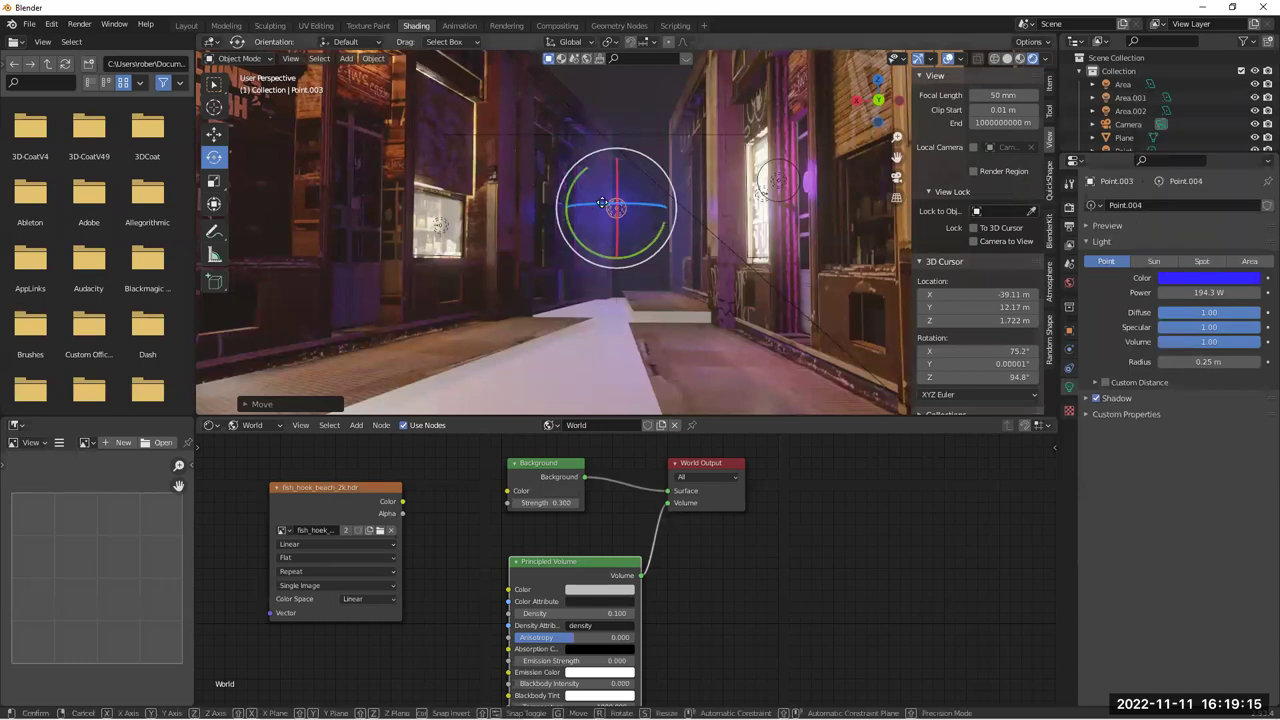
# Move the blue light to the far left facade and place a duplicate of it against the opposite facade
pyautogui.hotkey('shift', 'd')
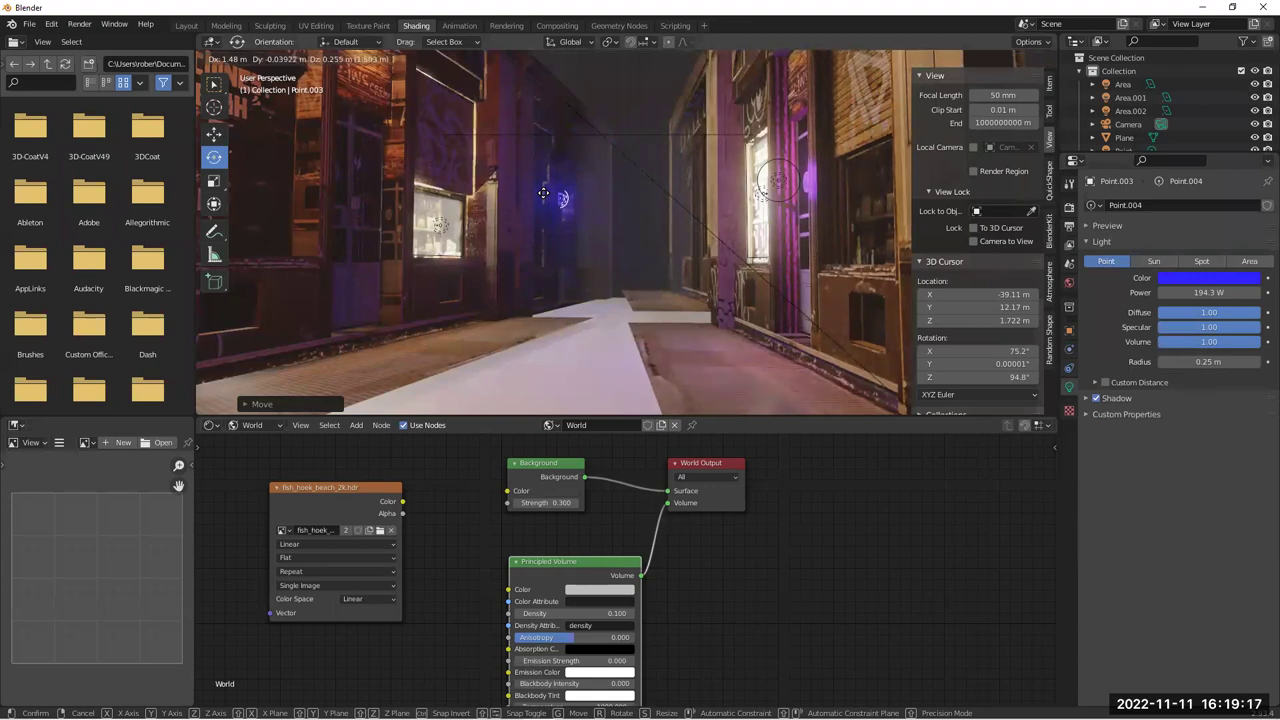
pyautogui.click(545, 197)
pyautogui.hotkey('shift', 'd')
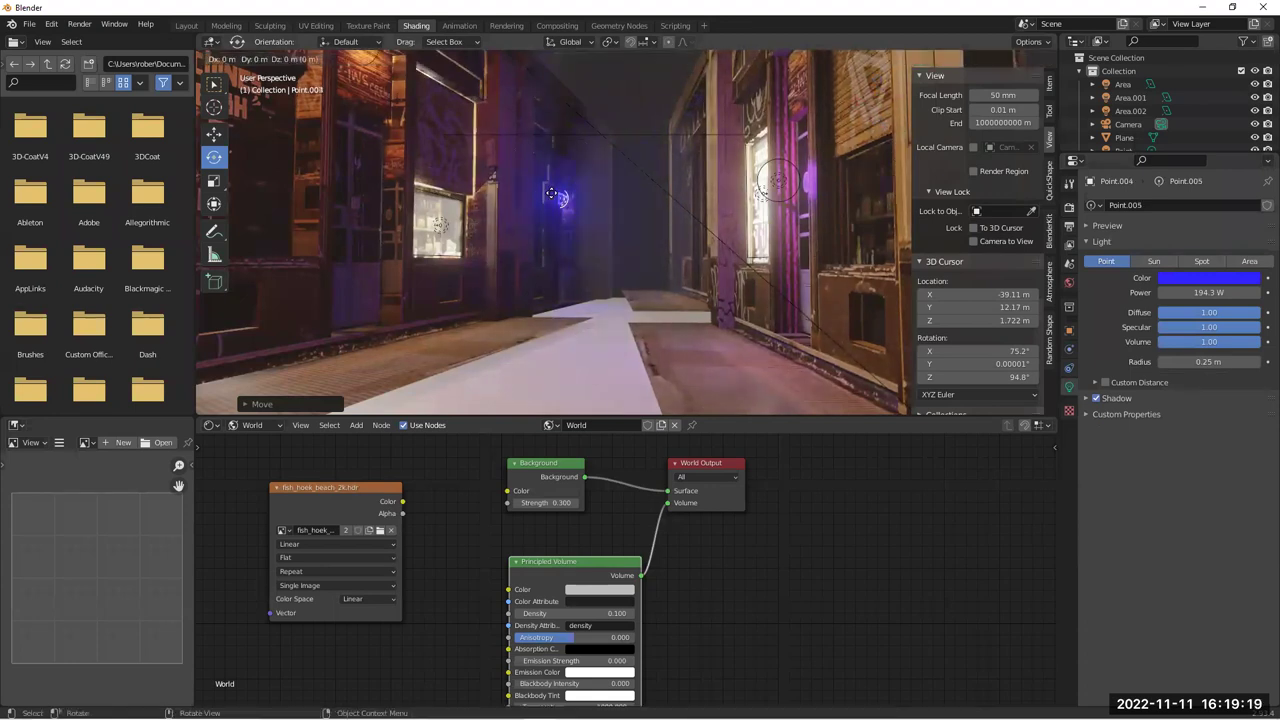
pyautogui.moveTo(634, 234); pyautogui.dragTo(676, 206, button='middle')
pyautogui.hotkey('shift', 'd')
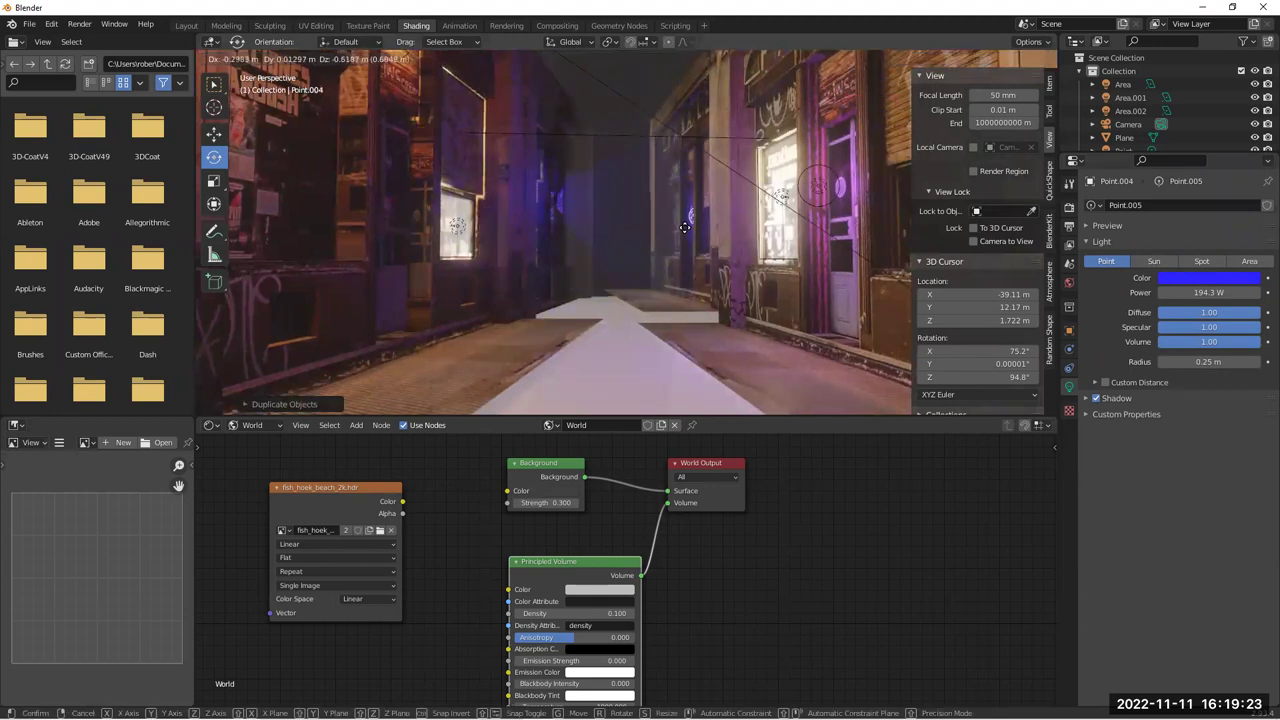
pyautogui.click(685, 206)
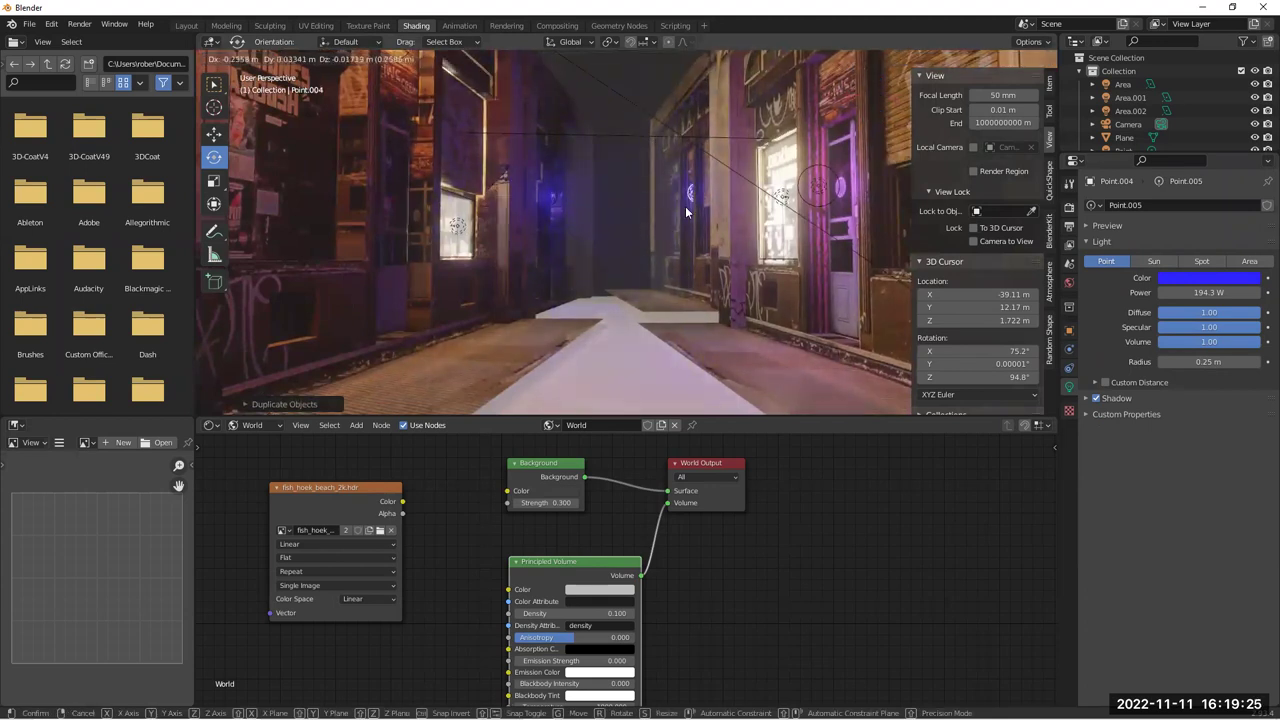
# Duplicate the blue light once more and place the copy low at the far end of the street, midway between the rows
pyautogui.hotkey('shift', 'd')
pyautogui.click(685, 206)
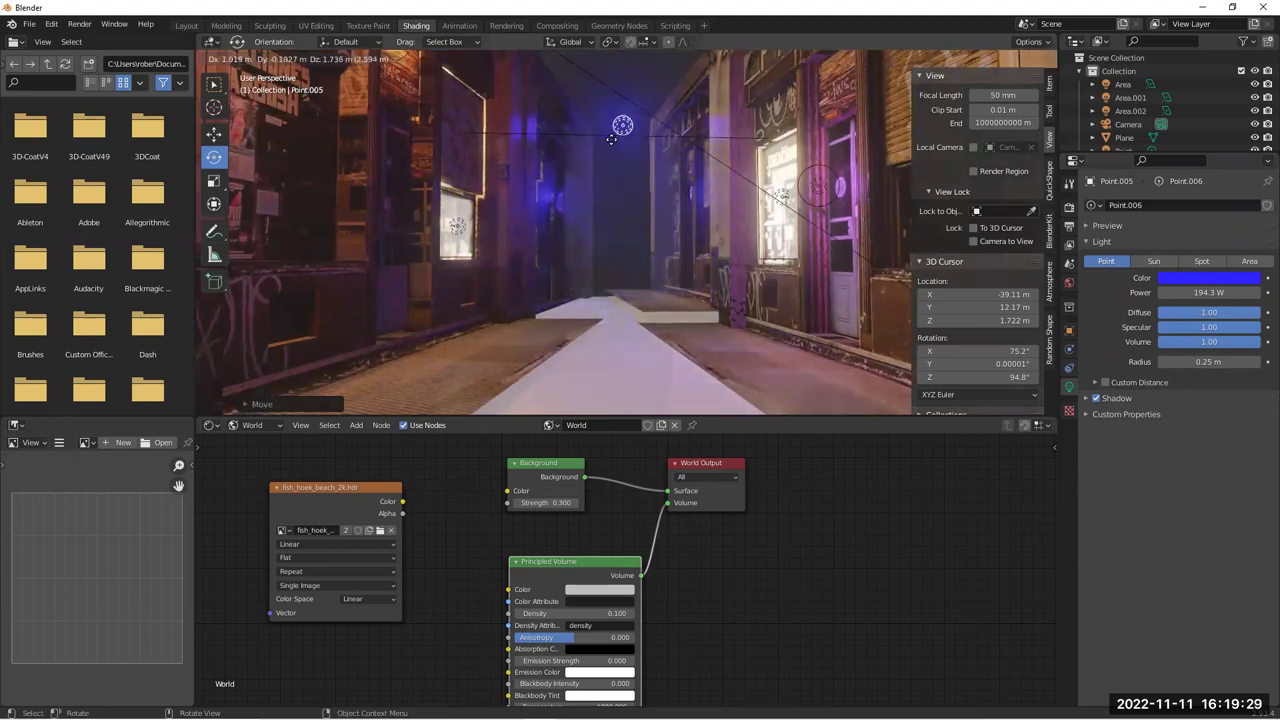
pyautogui.click(598, 291)
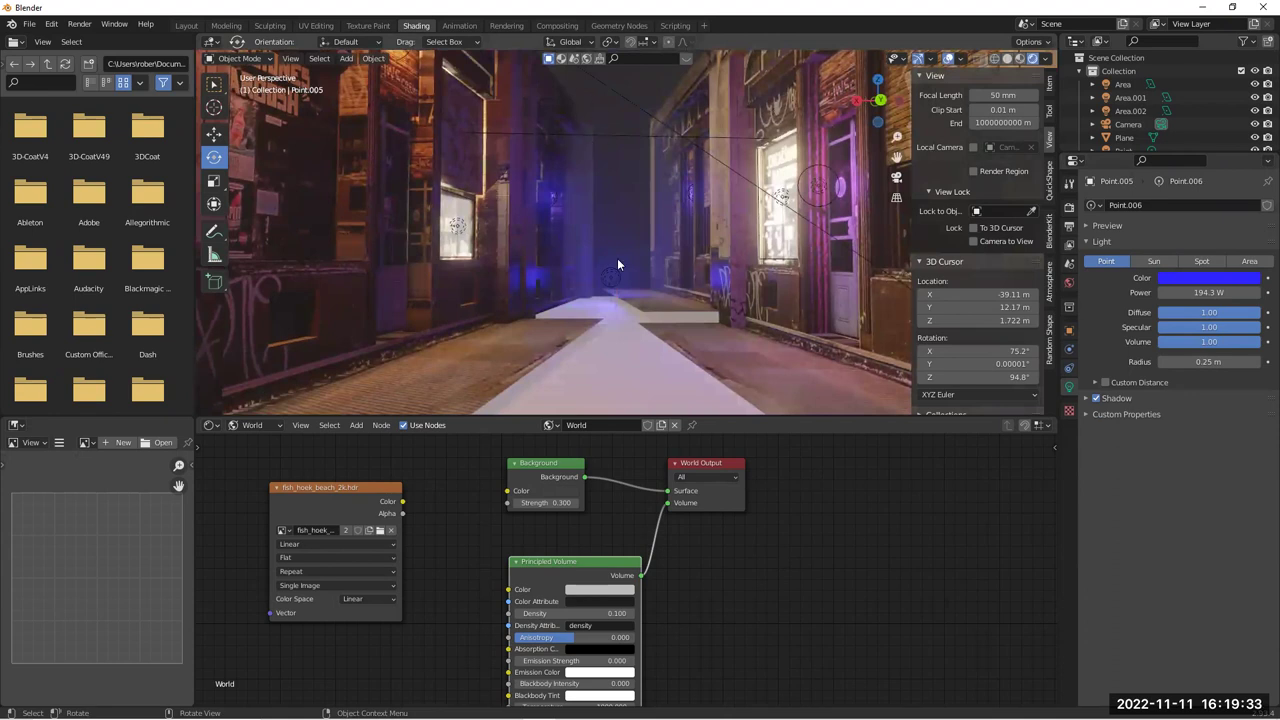
pyautogui.moveTo(561, 206); pyautogui.dragTo(596, 228, button='middle')
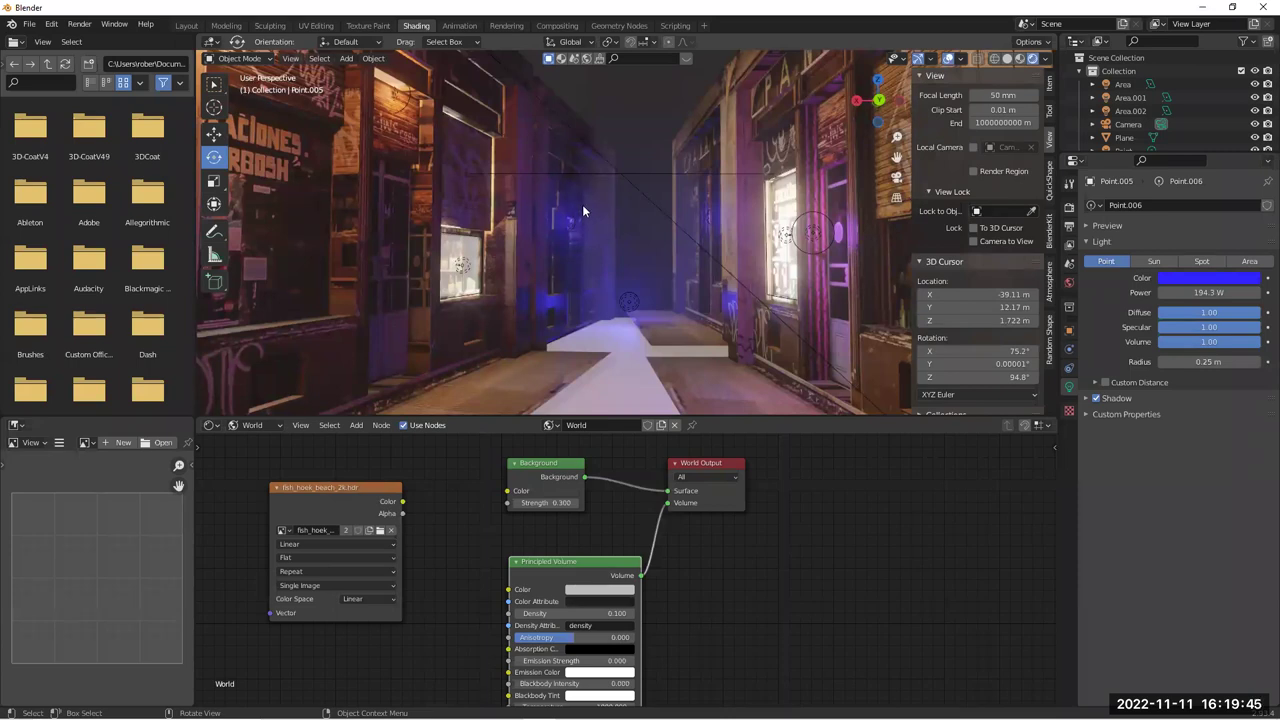
# Nudge the far storefront in the left row to adjust how its pavement meets the ground plane
pyautogui.click(584, 211)
pyautogui.press('g')
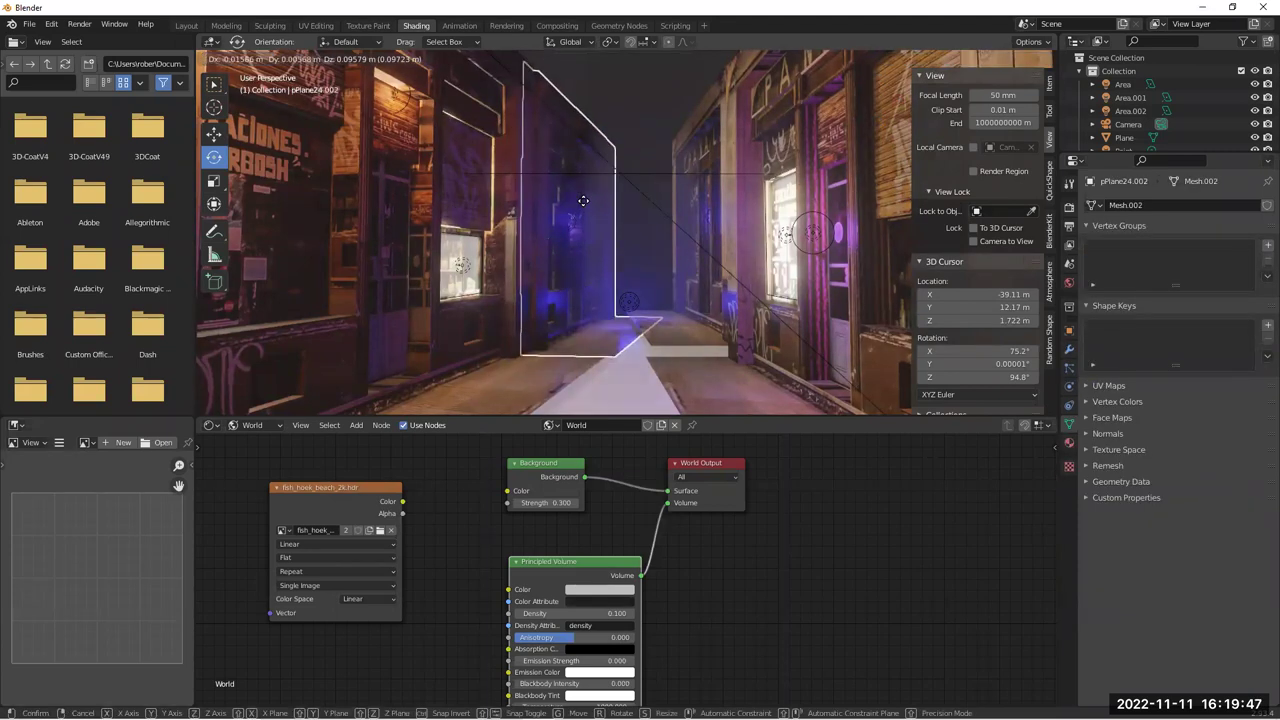
pyautogui.click(590, 214)
pyautogui.click(644, 146)
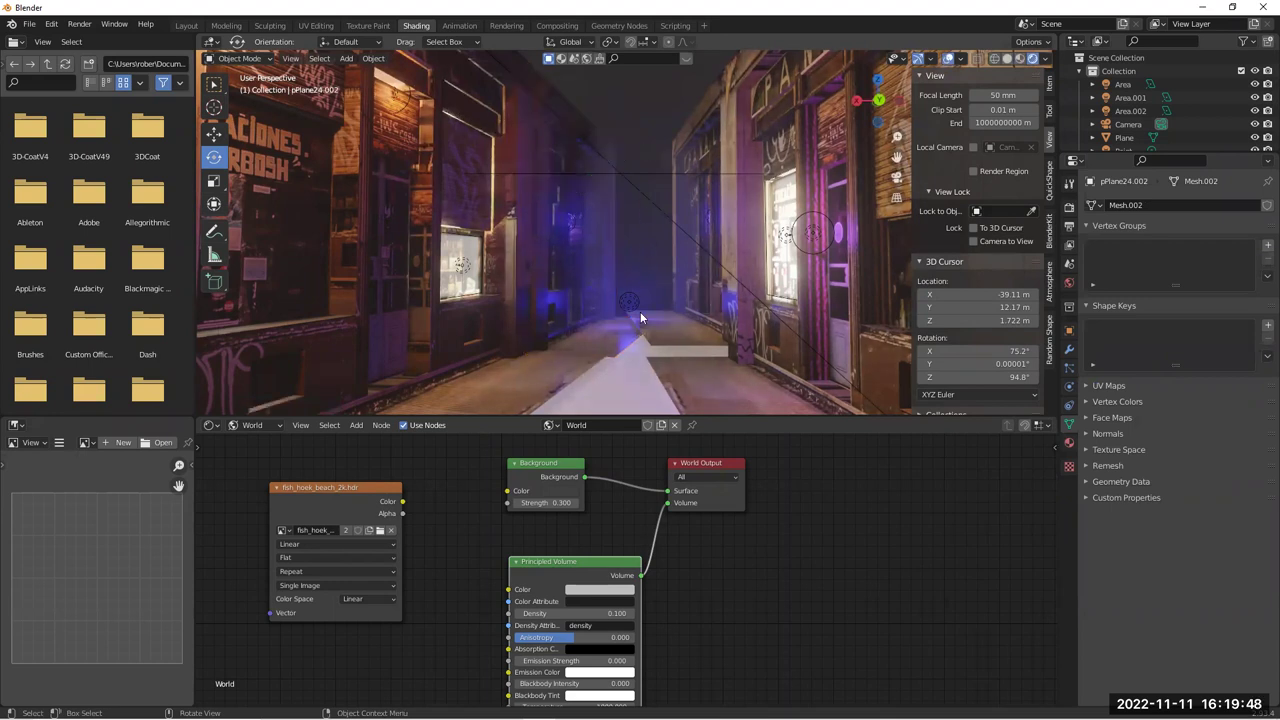
# Raise the ground plane slightly and lower the far storefront in the right row until the plane covers its pavement
pyautogui.click(621, 385)
pyautogui.press('g')
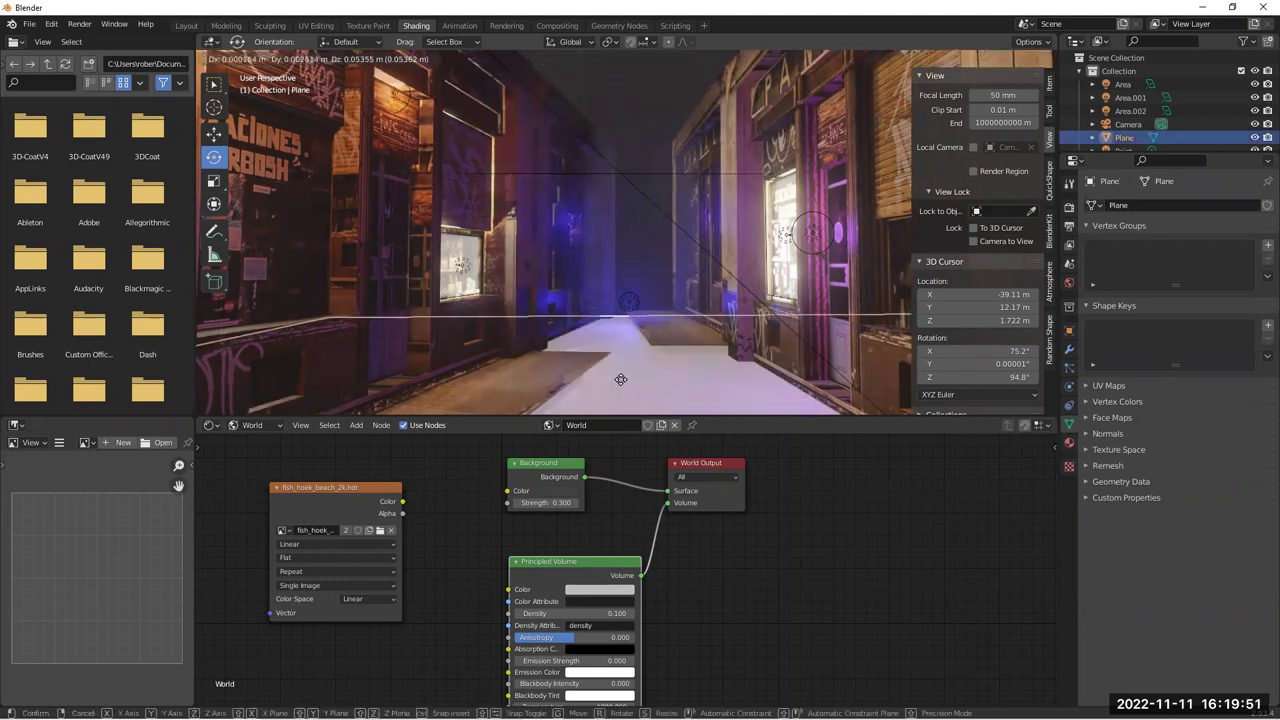
pyautogui.click(621, 375)
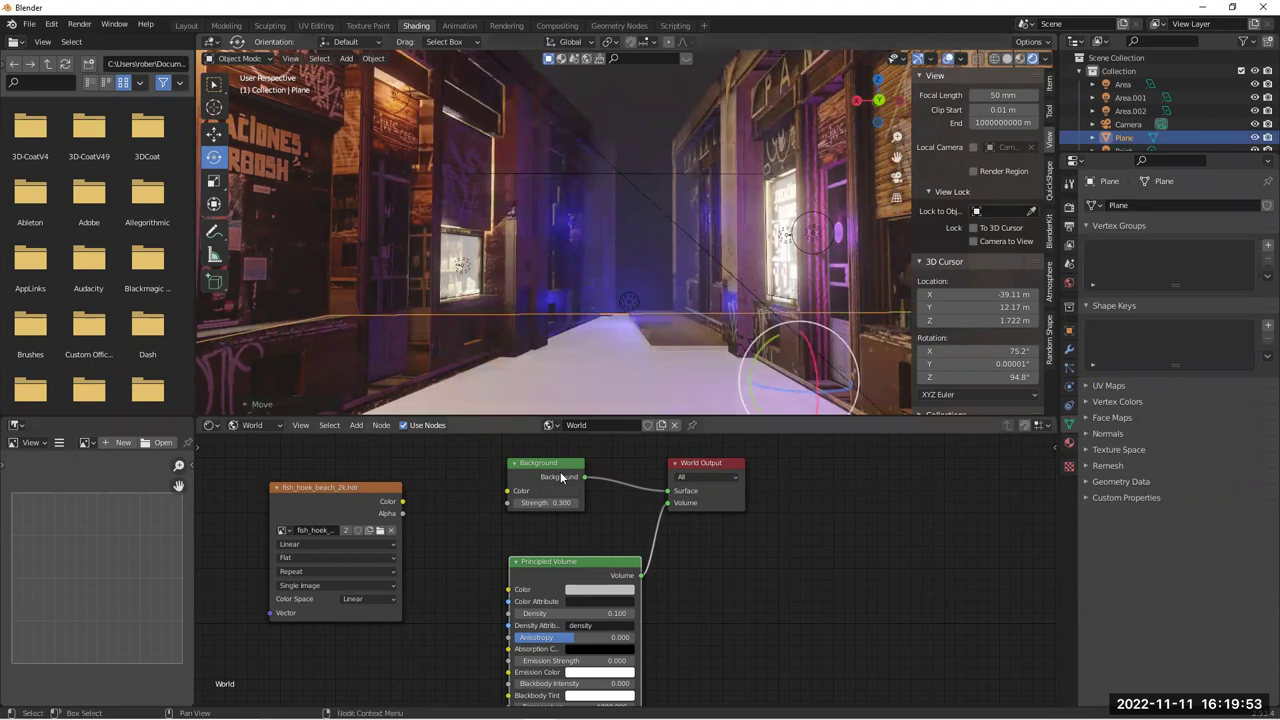
pyautogui.click(703, 136)
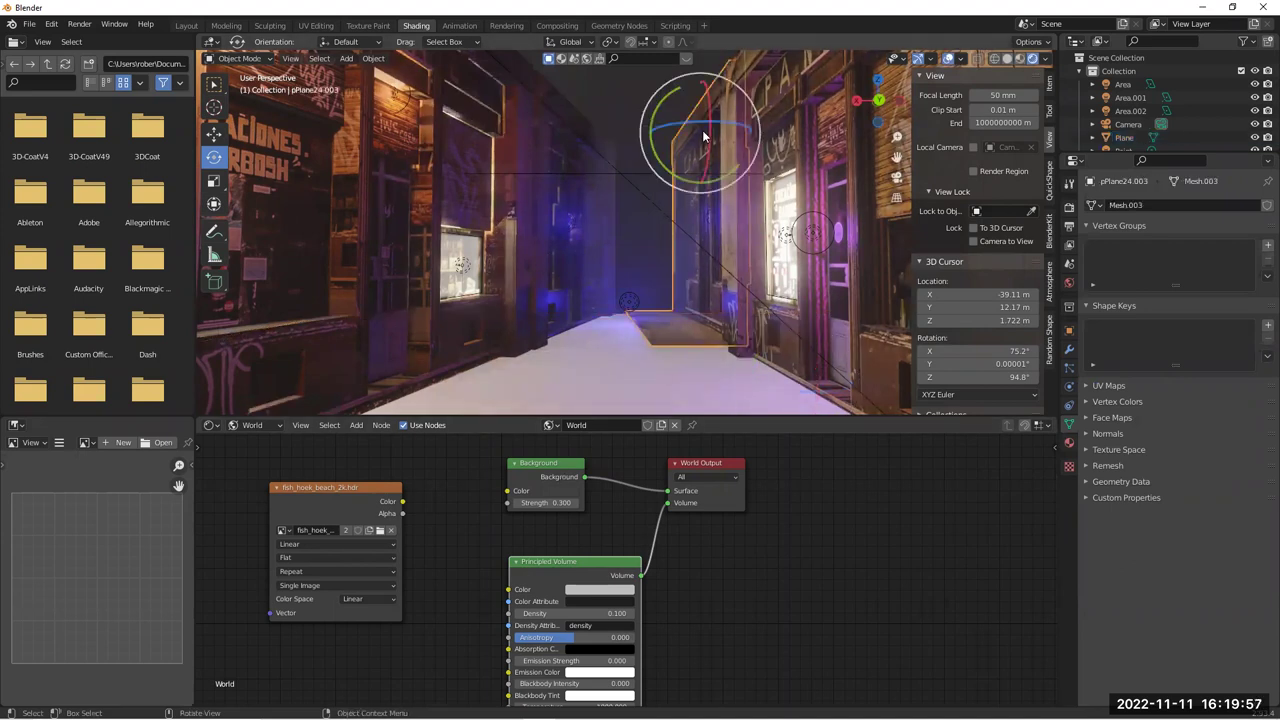
pyautogui.press('g')
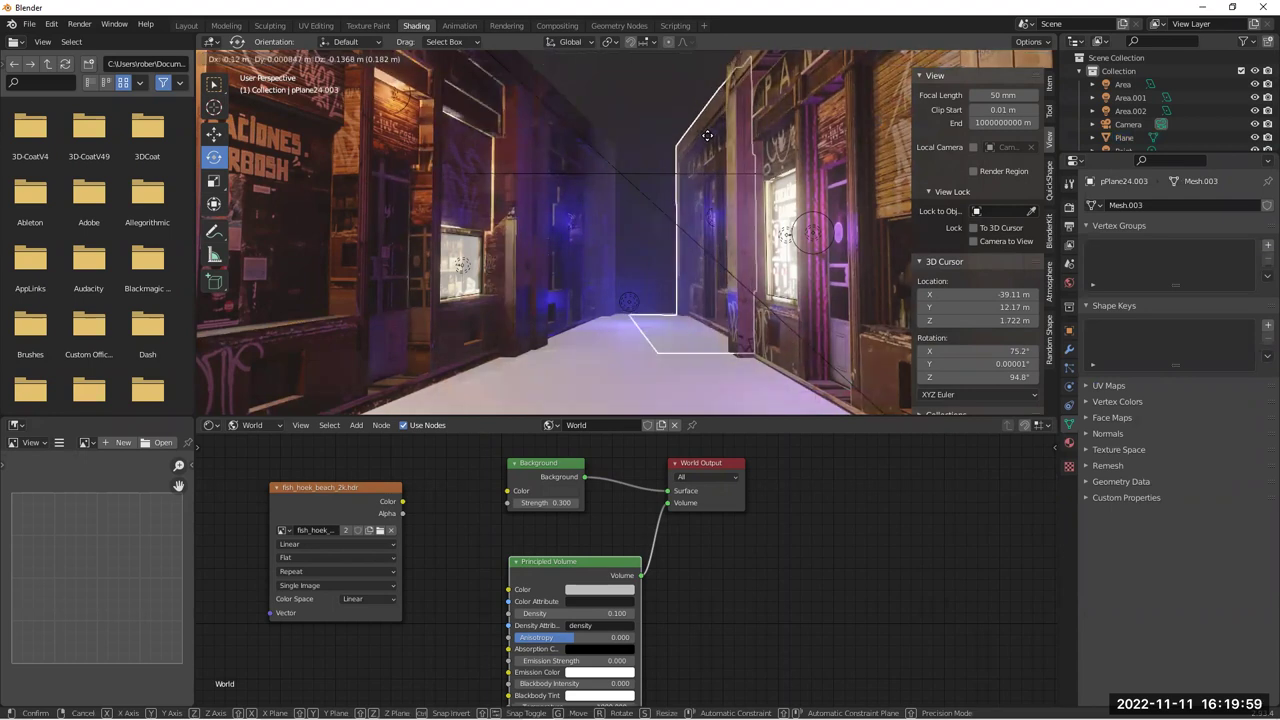
pyautogui.click(707, 136)
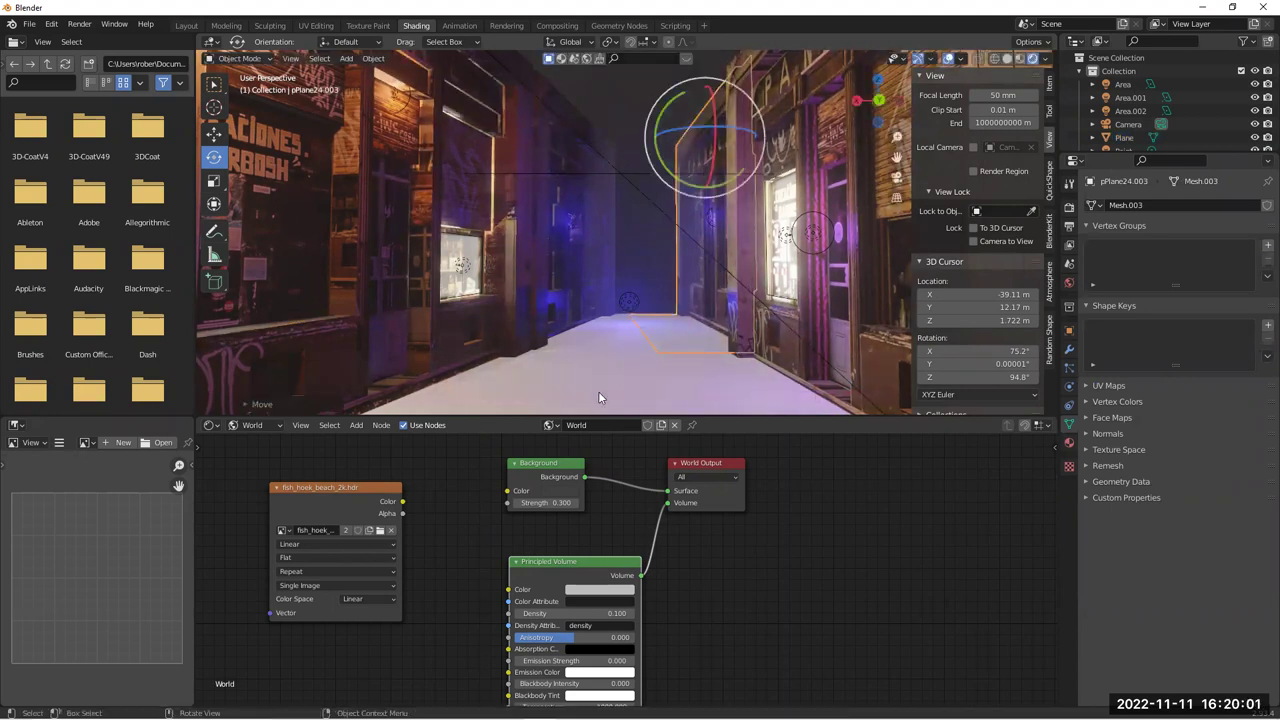
# Give the ground plane a new object material and set its roughness to 0.145
pyautogui.click(597, 391)
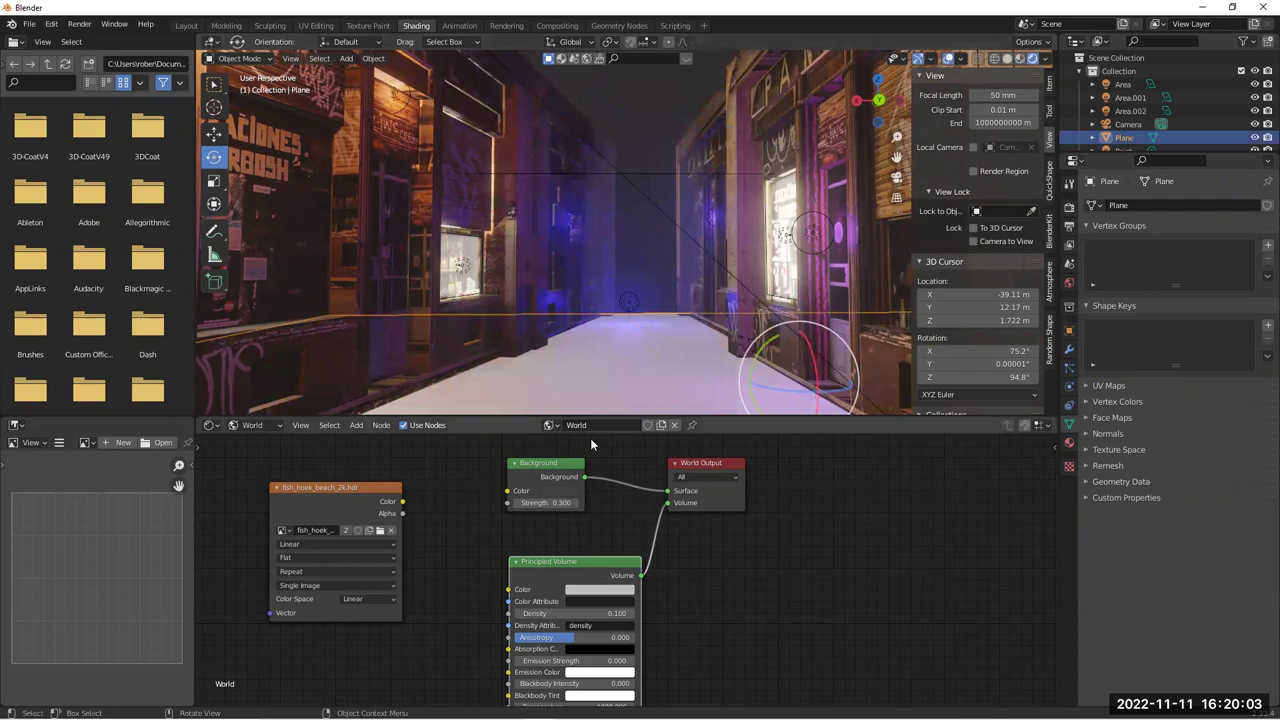
pyautogui.click(253, 425)
pyautogui.click(257, 442)
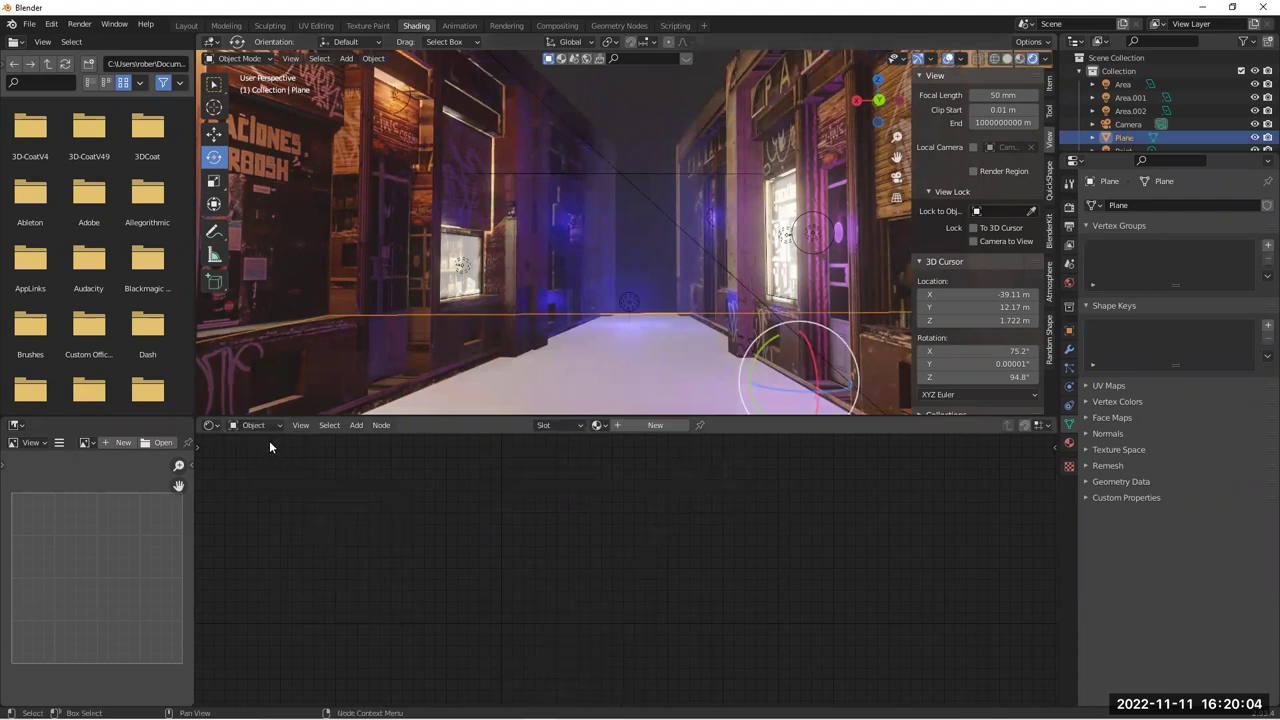
pyautogui.click(645, 426)
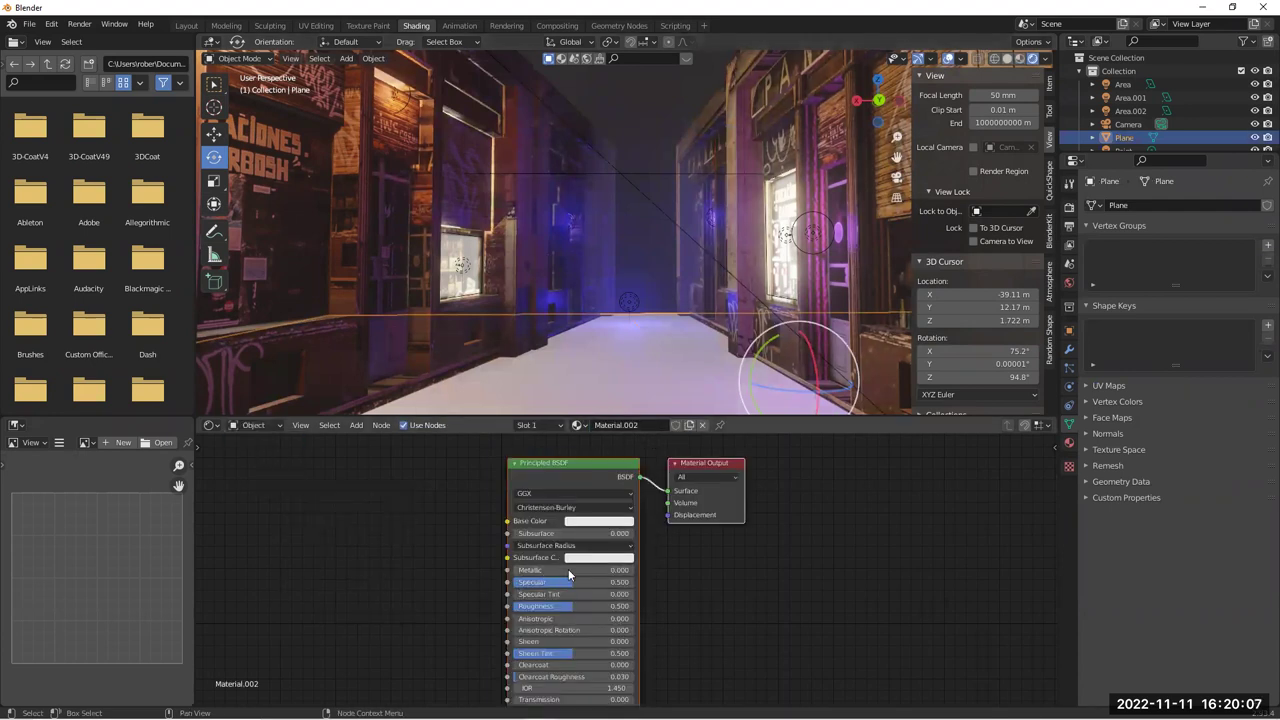
pyautogui.moveTo(566, 606); pyautogui.dragTo(523, 606)
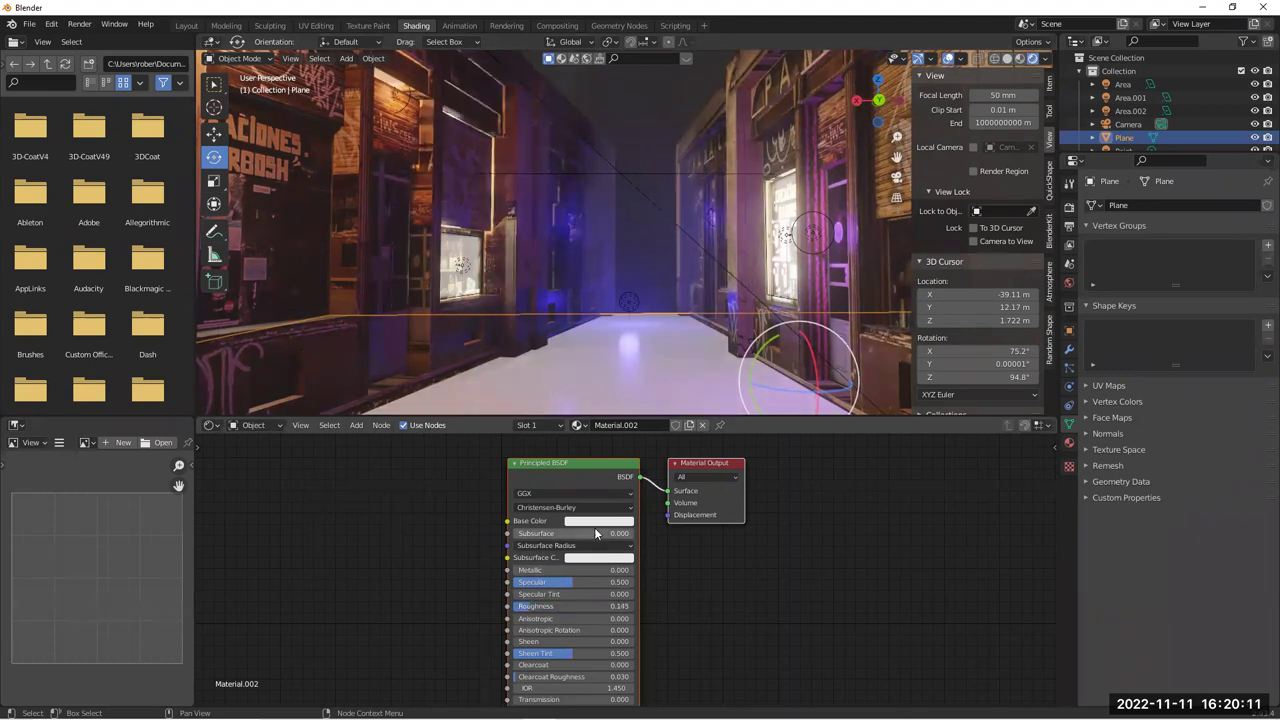
# Make the ground plane material's base colour black and set its specular to 0.686 and roughness to 0.273
pyautogui.click(601, 521)
pyautogui.moveTo(661, 385); pyautogui.dragTo(660, 430)
pyautogui.moveTo(590, 493); pyautogui.dragTo(586, 493)
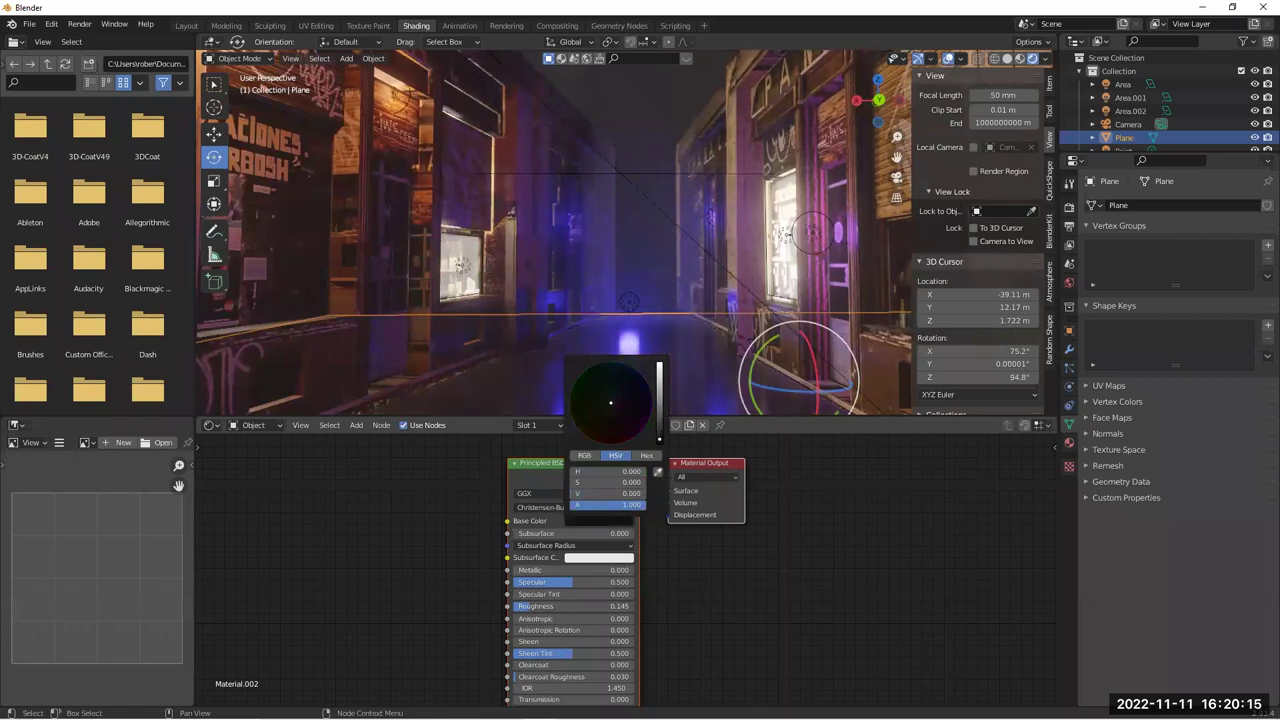
pyautogui.moveTo(612, 241); pyautogui.dragTo(580, 310, button='middle')
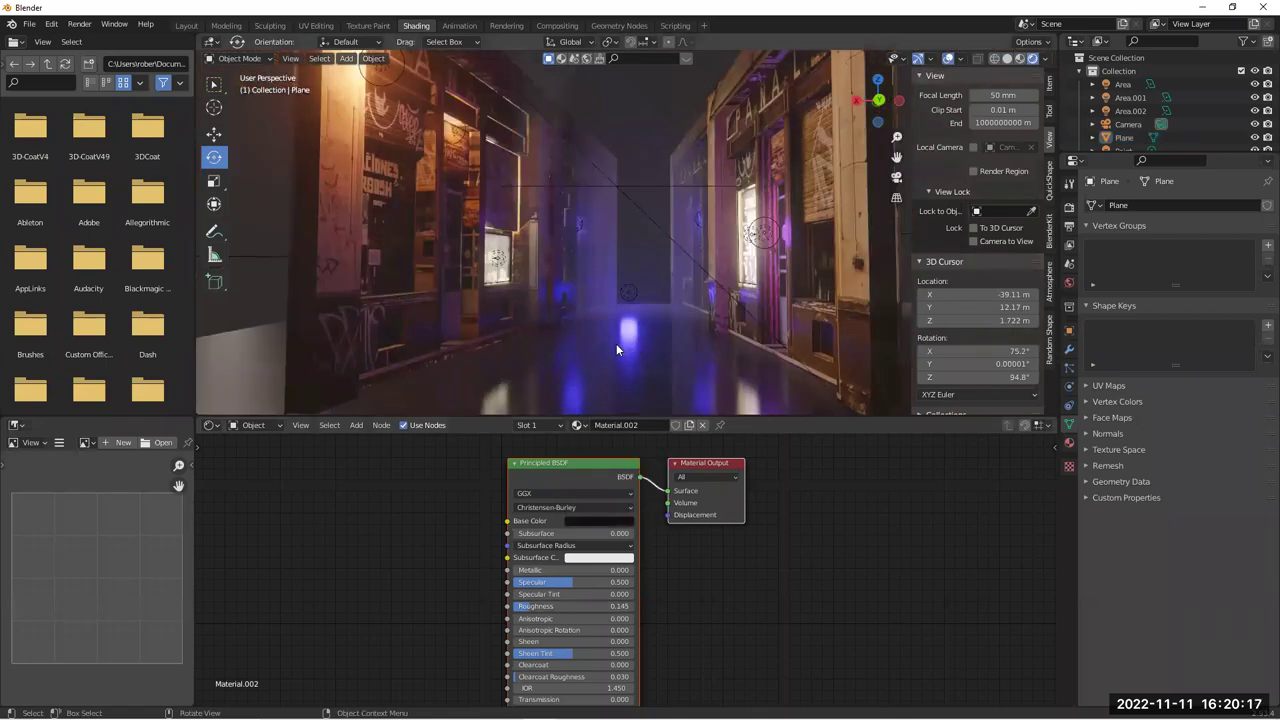
pyautogui.moveTo(530, 606); pyautogui.dragTo(570, 582)
pyautogui.moveTo(623, 288); pyautogui.dragTo(586, 260, button='middle')
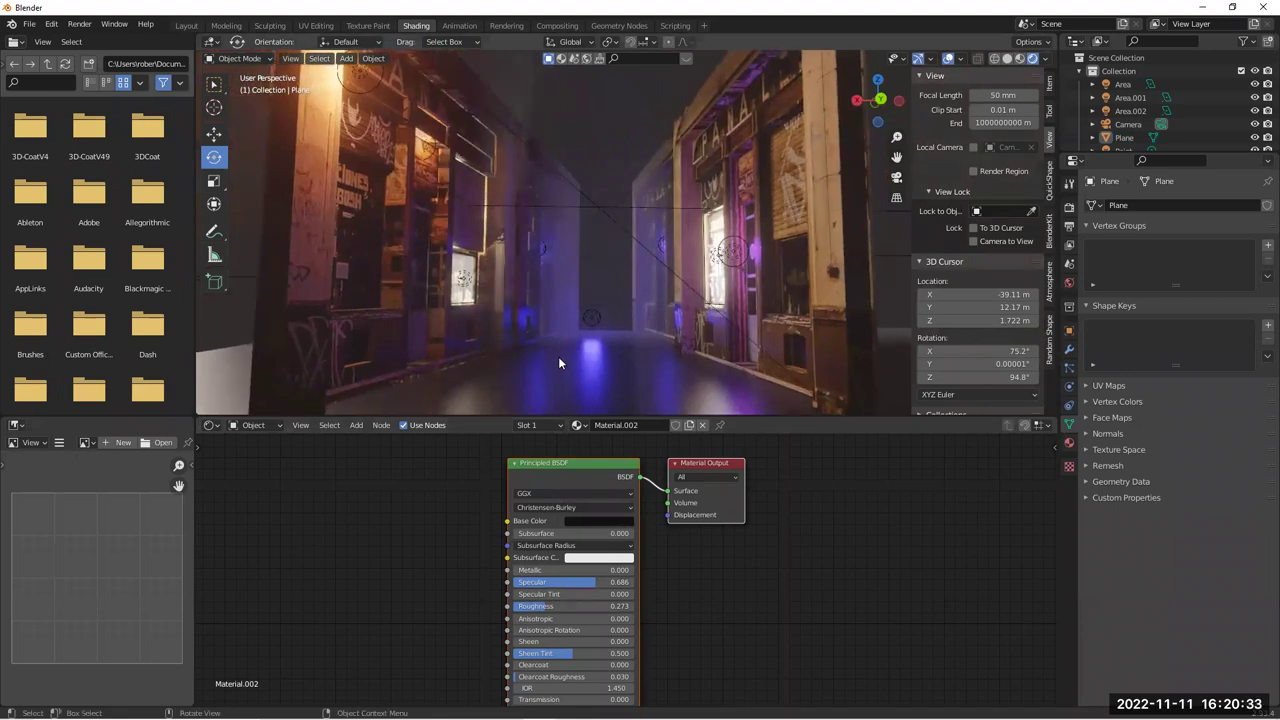
# Enlarge the Outliner until the whole scene object list down to the Sun fits
pyautogui.moveTo(1190, 154); pyautogui.dragTo(1209, 330)
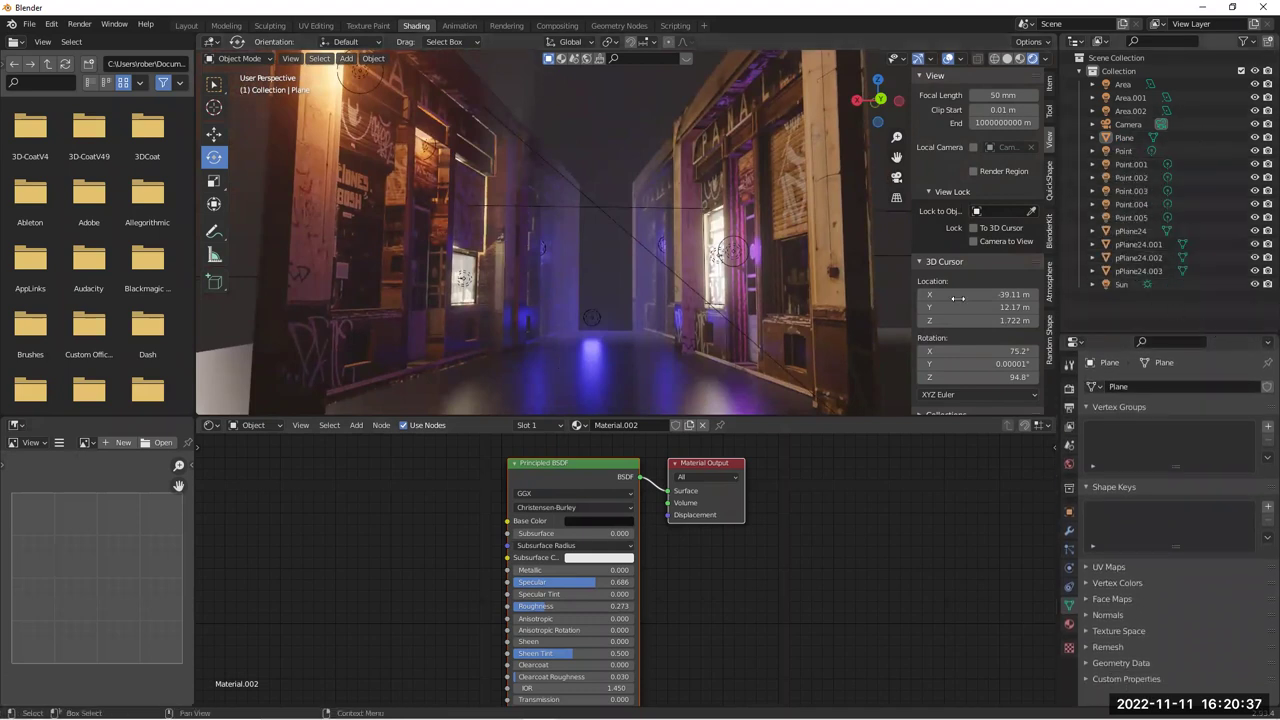
pyautogui.scroll(1, 593, 266)
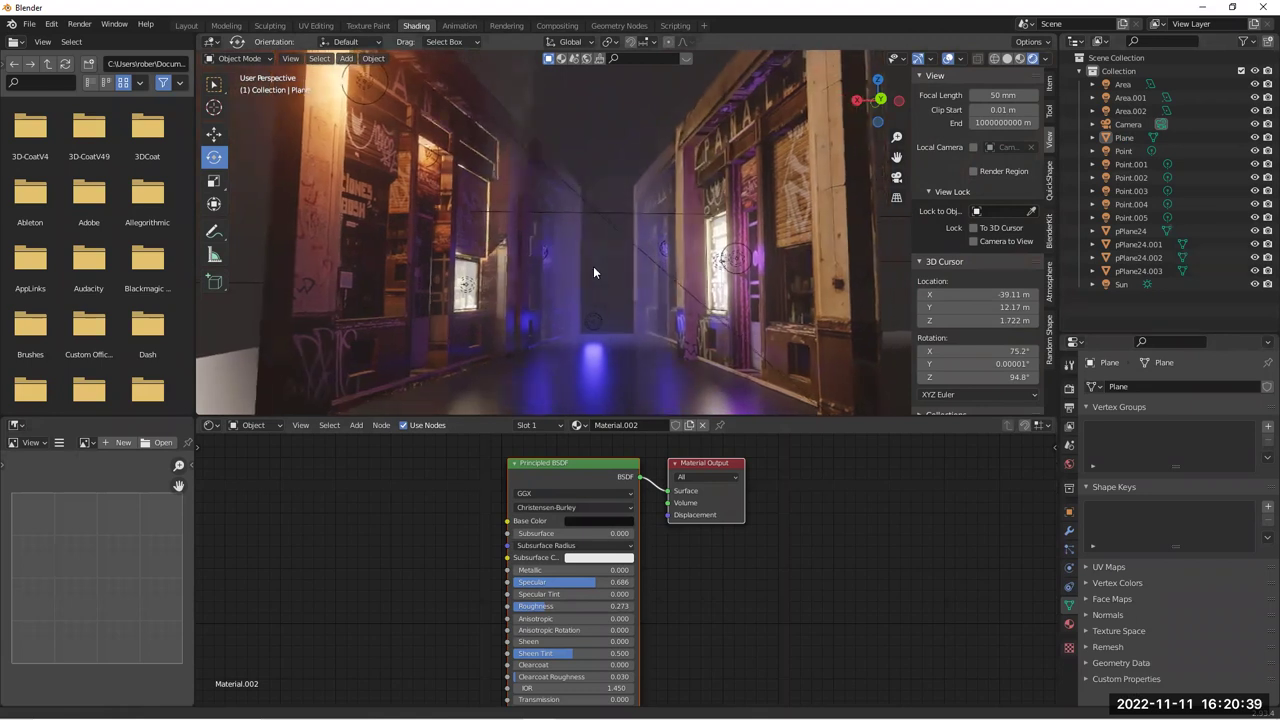
pyautogui.scroll(2, 593, 266)
pyautogui.moveTo(593, 266); pyautogui.dragTo(596, 245, button='middle')
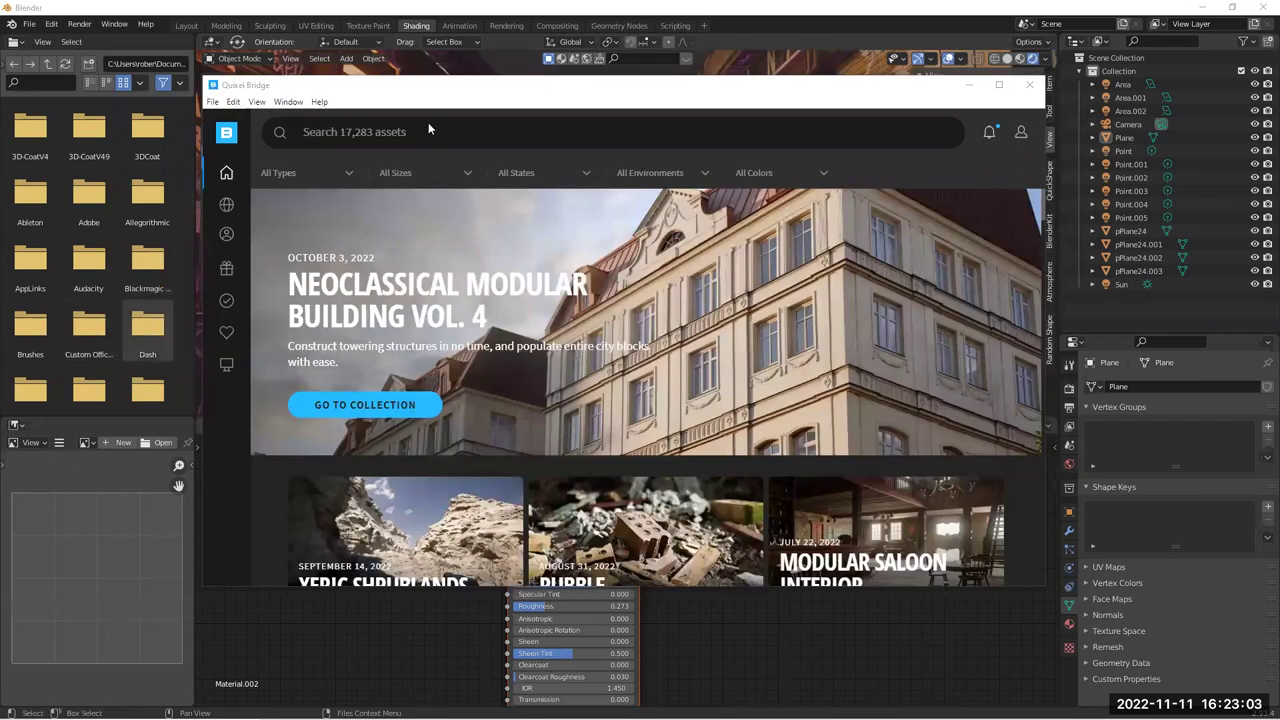
# Switch to Quixel Bridge, maximize its window and open the featured Rubble collection
pyautogui.moveTo(657, 92); pyautogui.dragTo(664, 98)
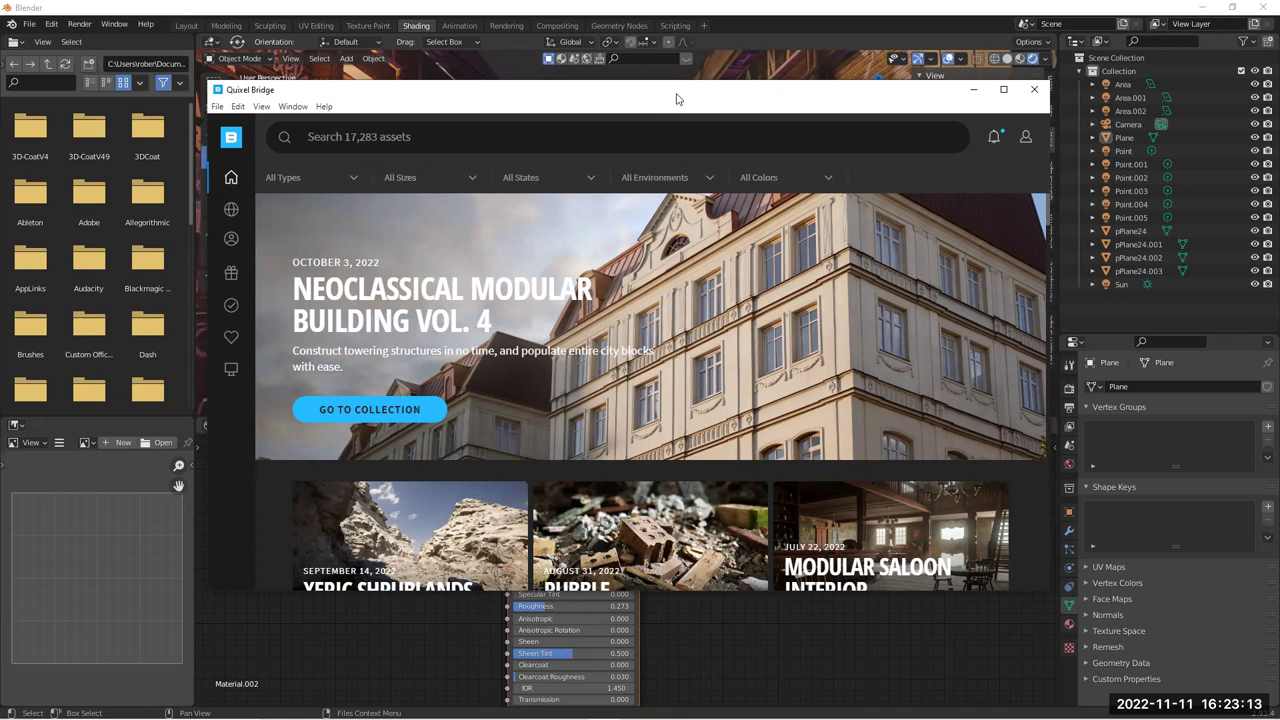
pyautogui.click(1004, 89)
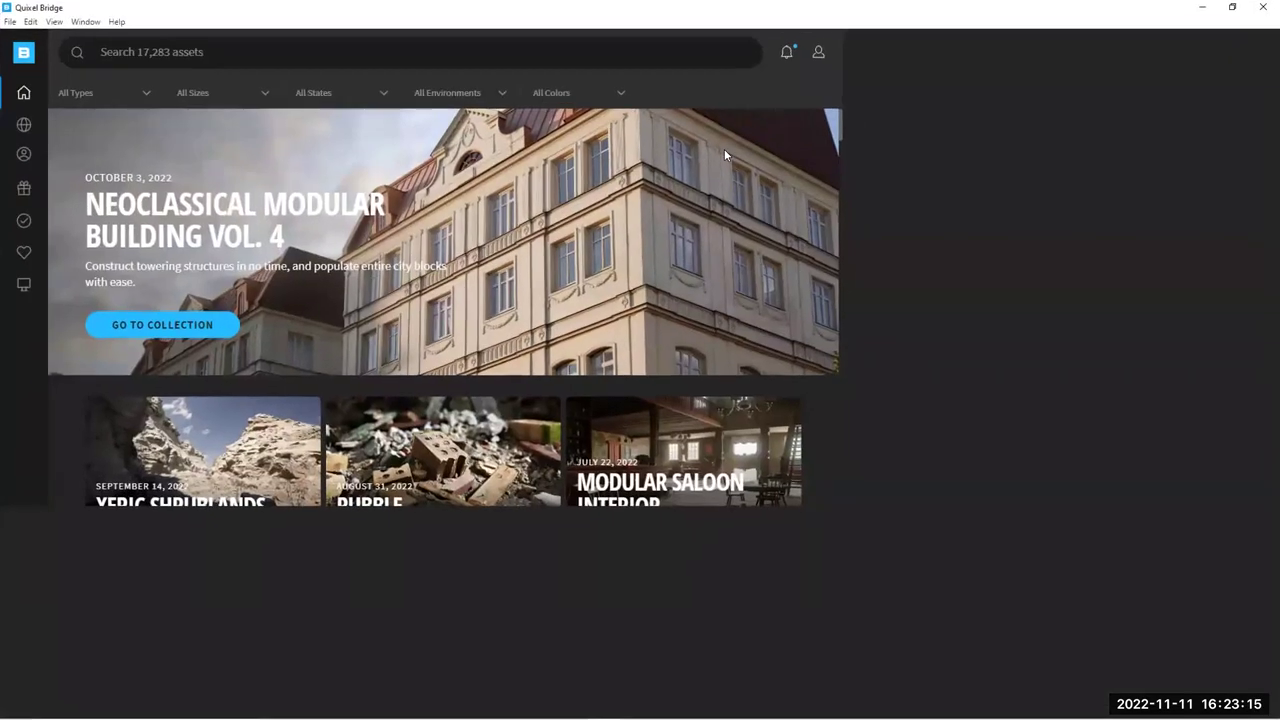
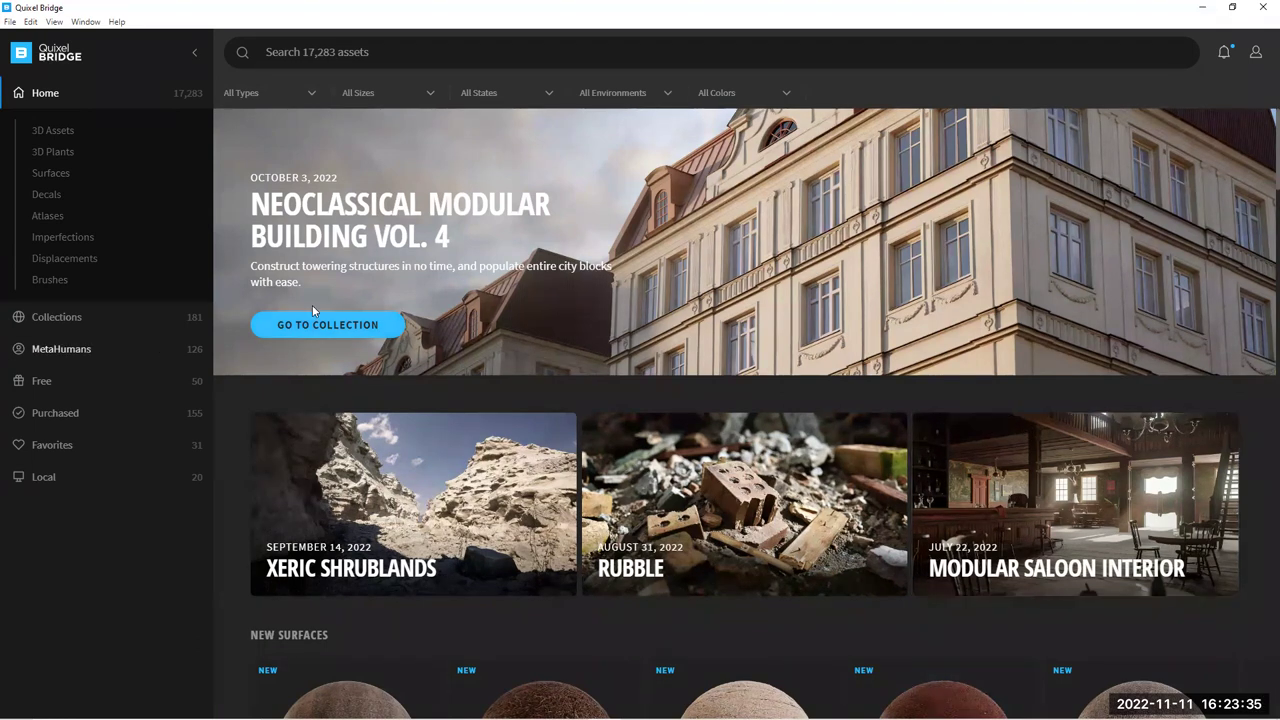
pyautogui.scroll(-1, 720, 428)
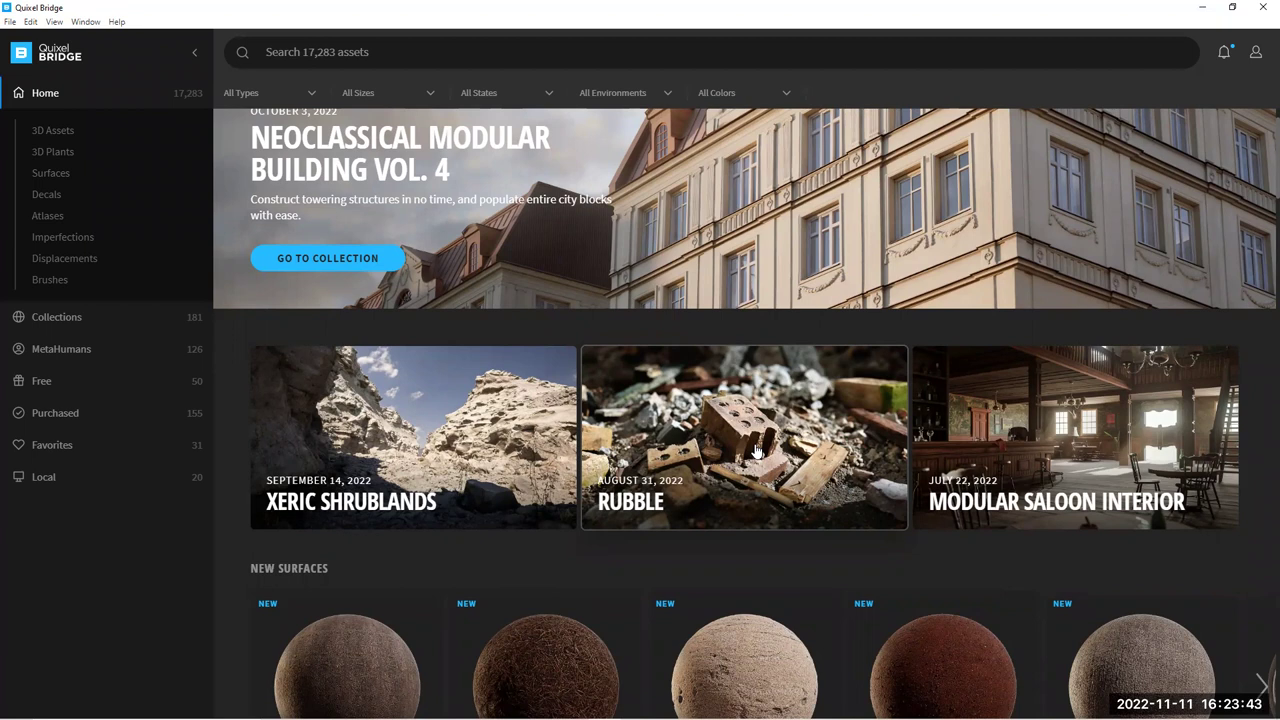
pyautogui.click(757, 452)
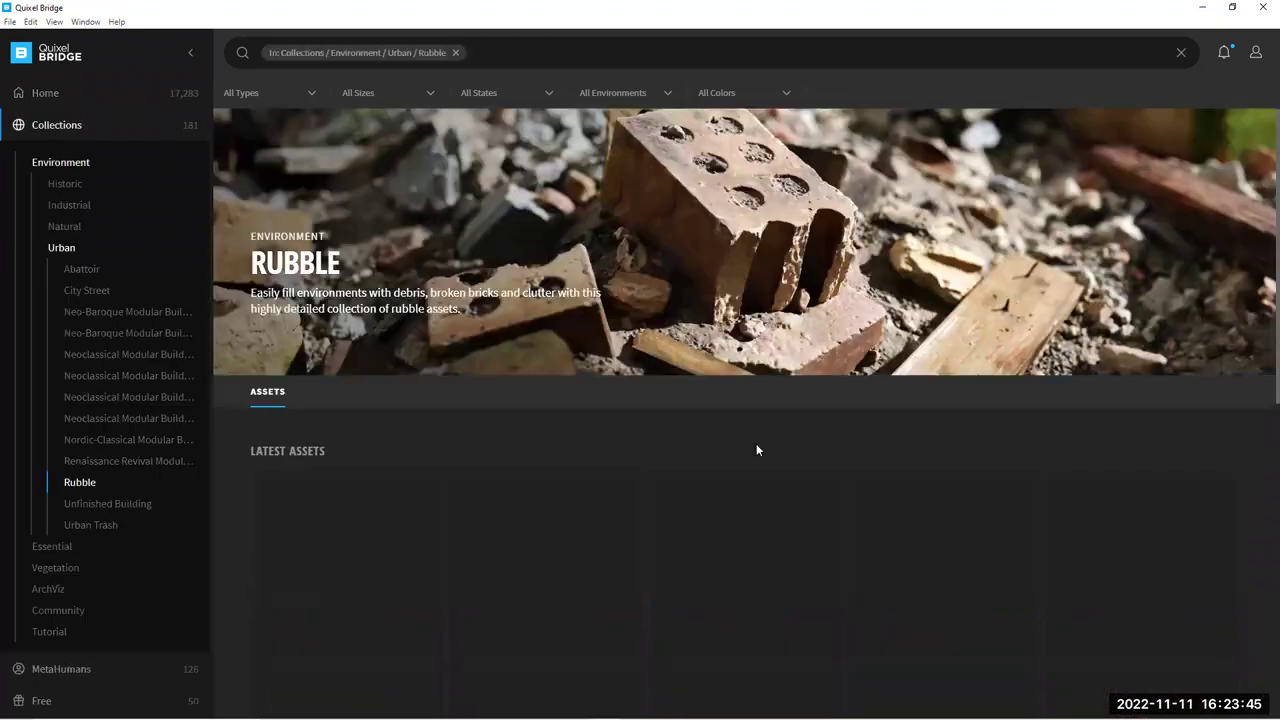
# Look through the Rubble collection's surfaces, bricks, scatters and debris piles for assets suited to the street scene
pyautogui.scroll(-1, 713, 452)
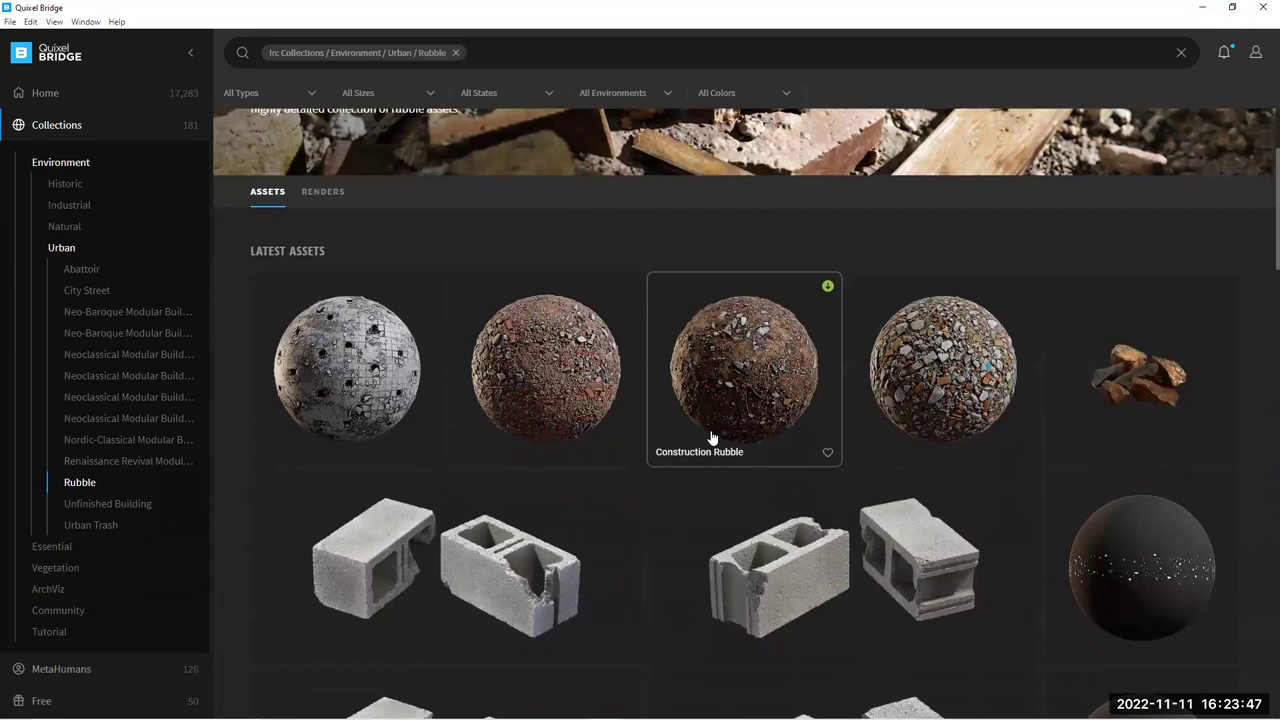
pyautogui.scroll(-1, 712, 445)
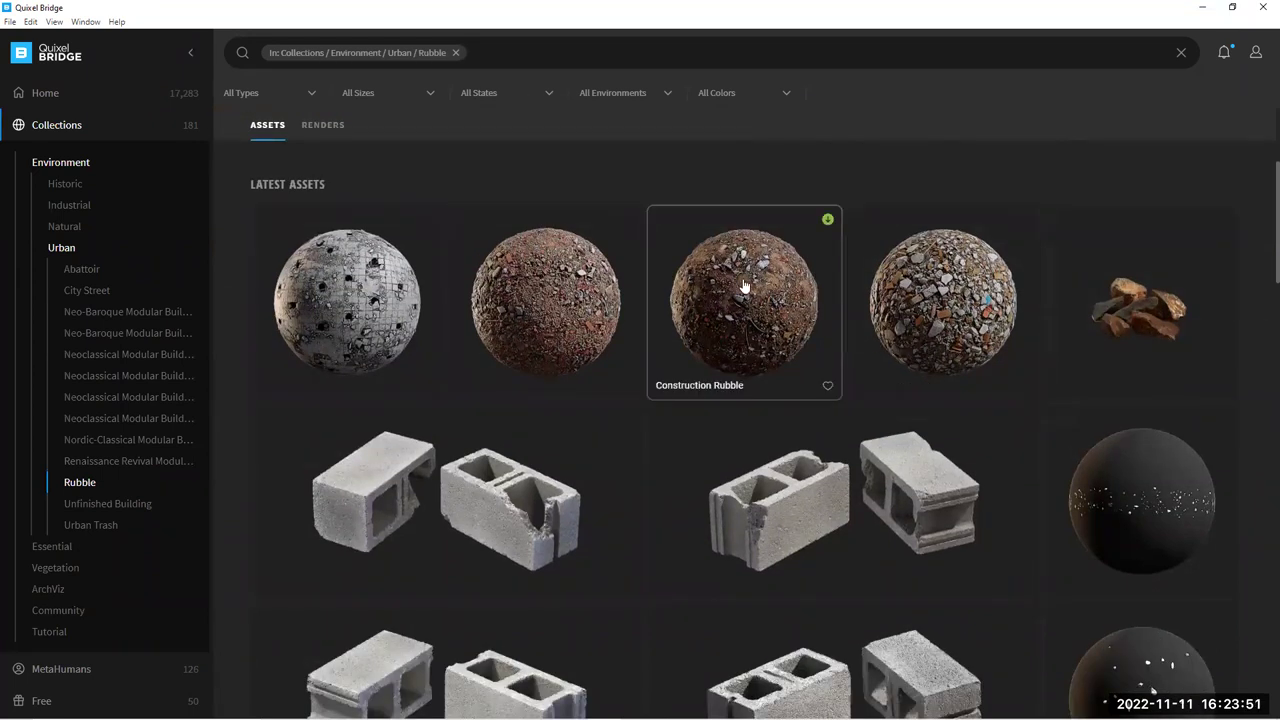
pyautogui.scroll(-5, 882, 322)
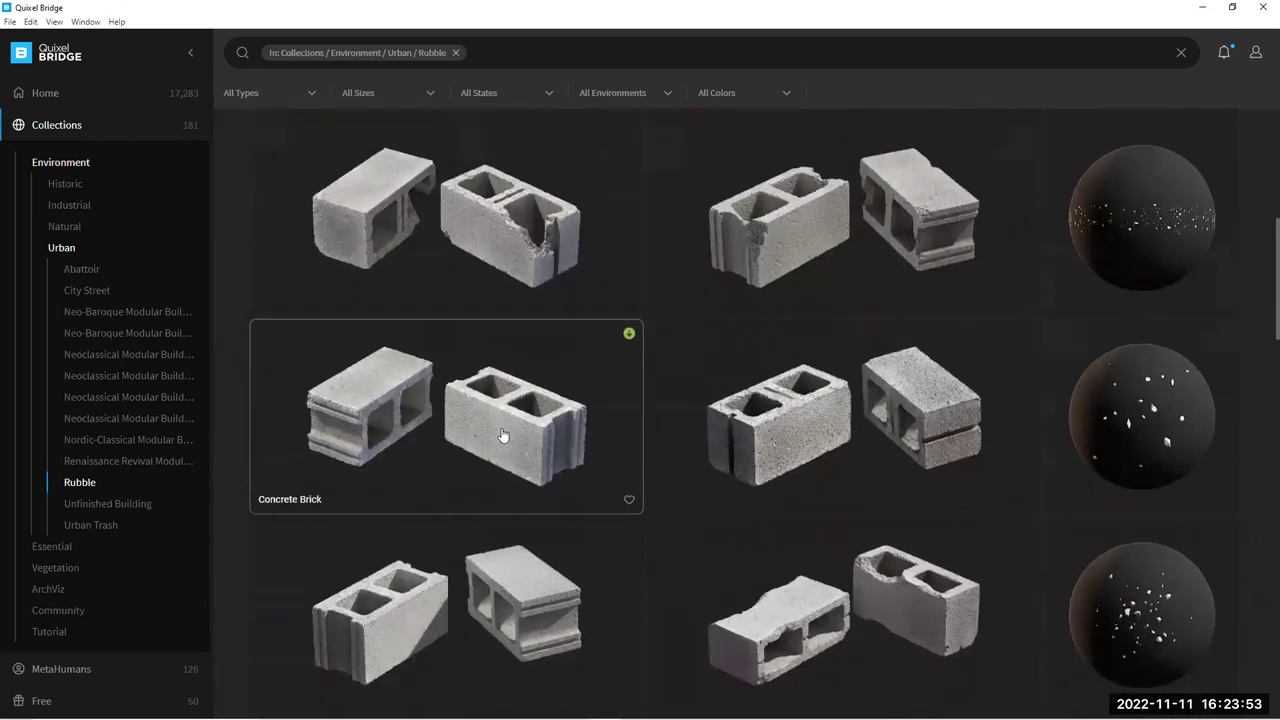
pyautogui.scroll(-10, 782, 610)
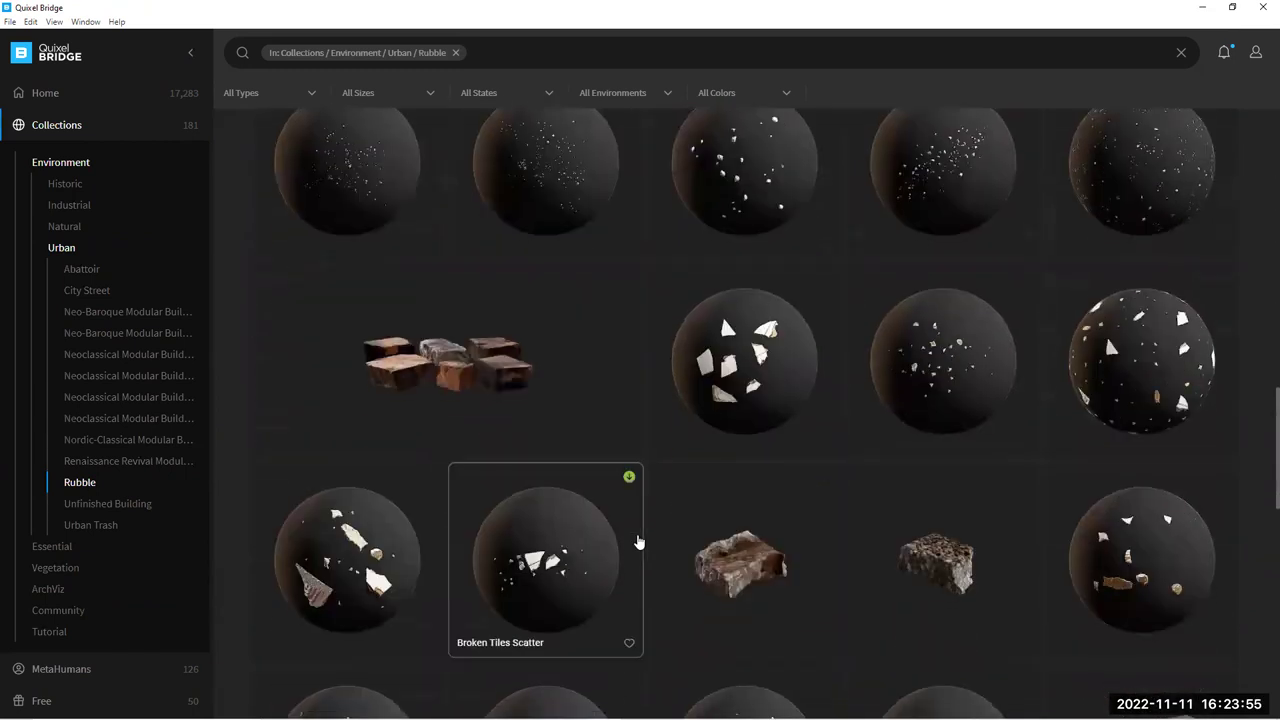
pyautogui.scroll(-8, 660, 525)
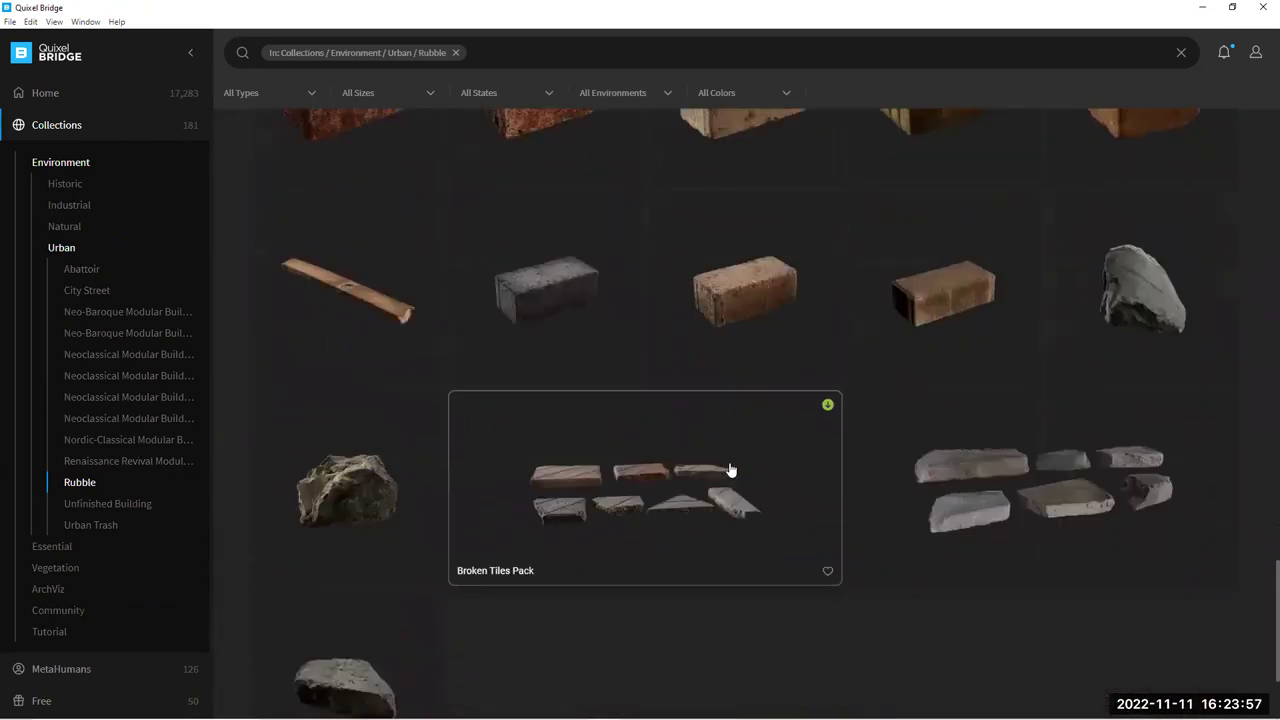
pyautogui.scroll(-2, 742, 510)
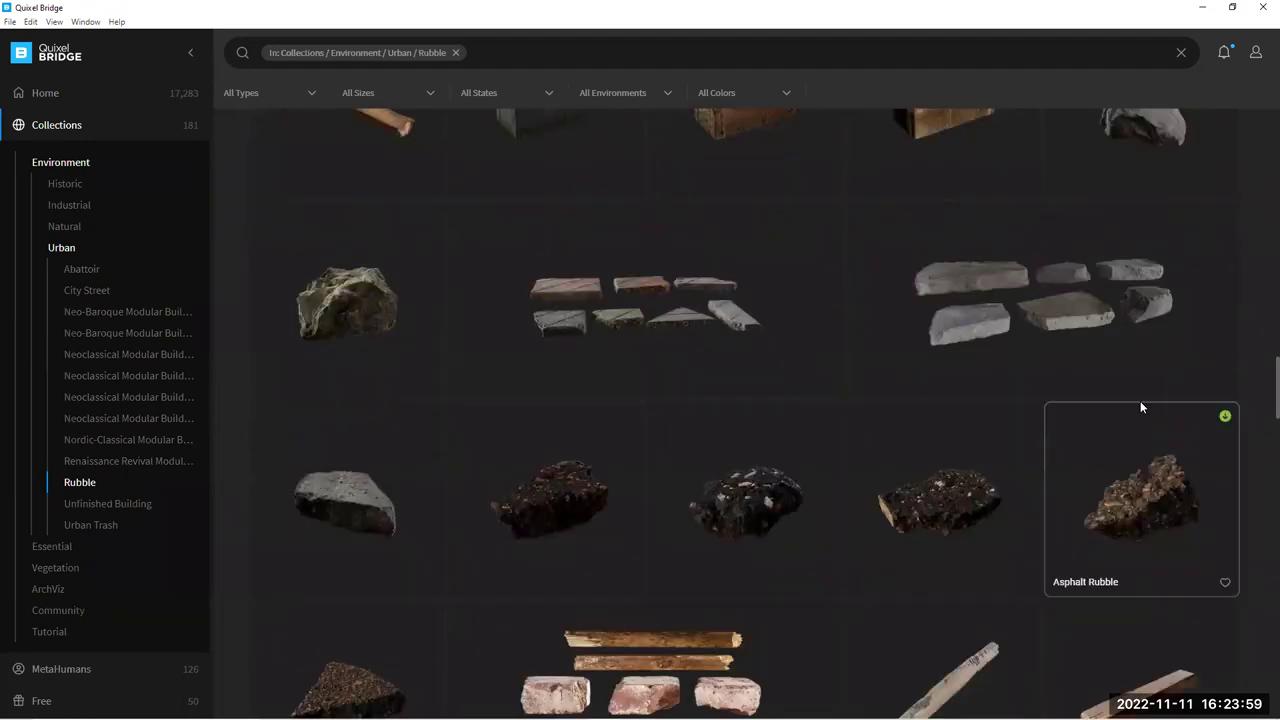
pyautogui.moveTo(1260, 378); pyautogui.dragTo(1260, 443)
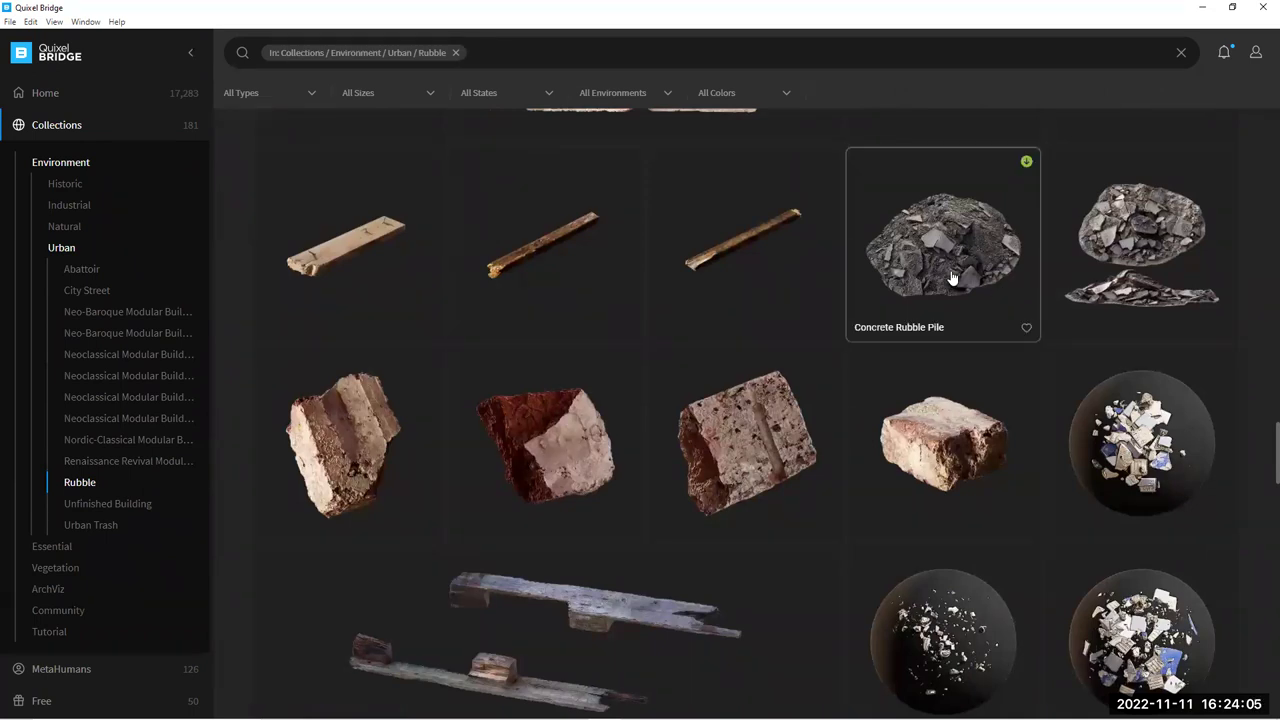
pyautogui.scroll(-2, 1014, 400)
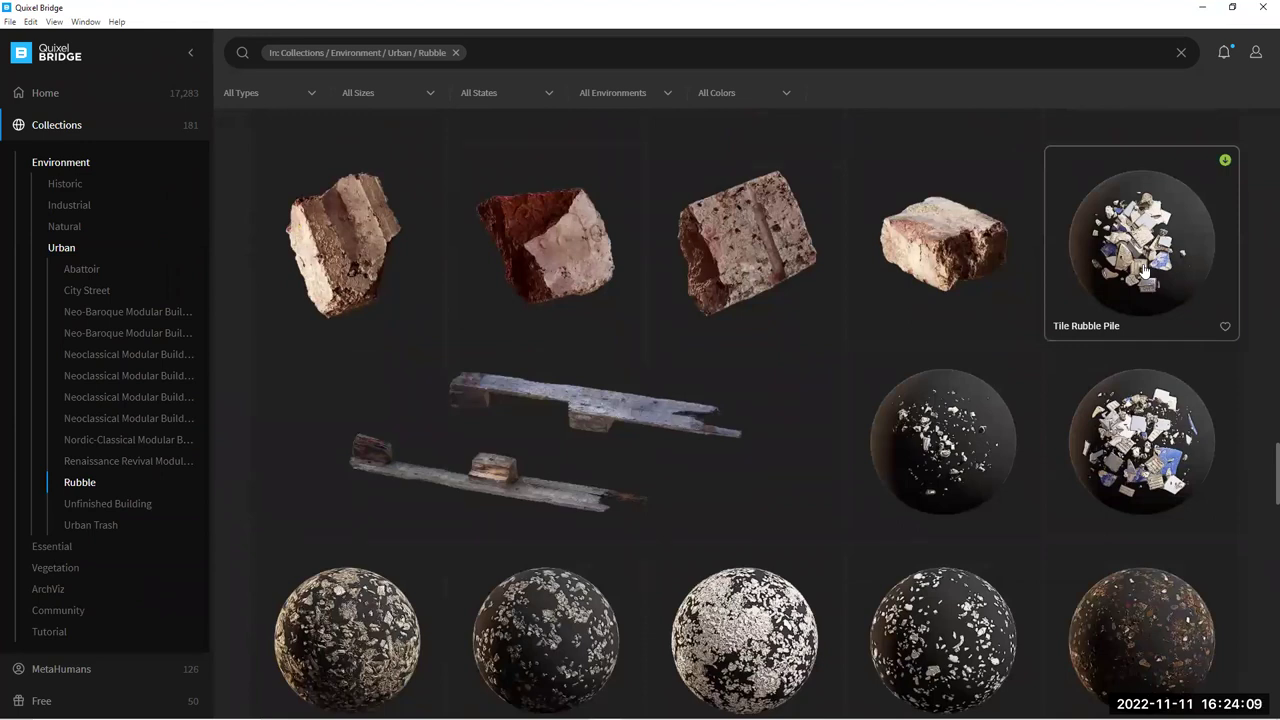
pyautogui.moveTo(1264, 466); pyautogui.dragTo(1260, 682)
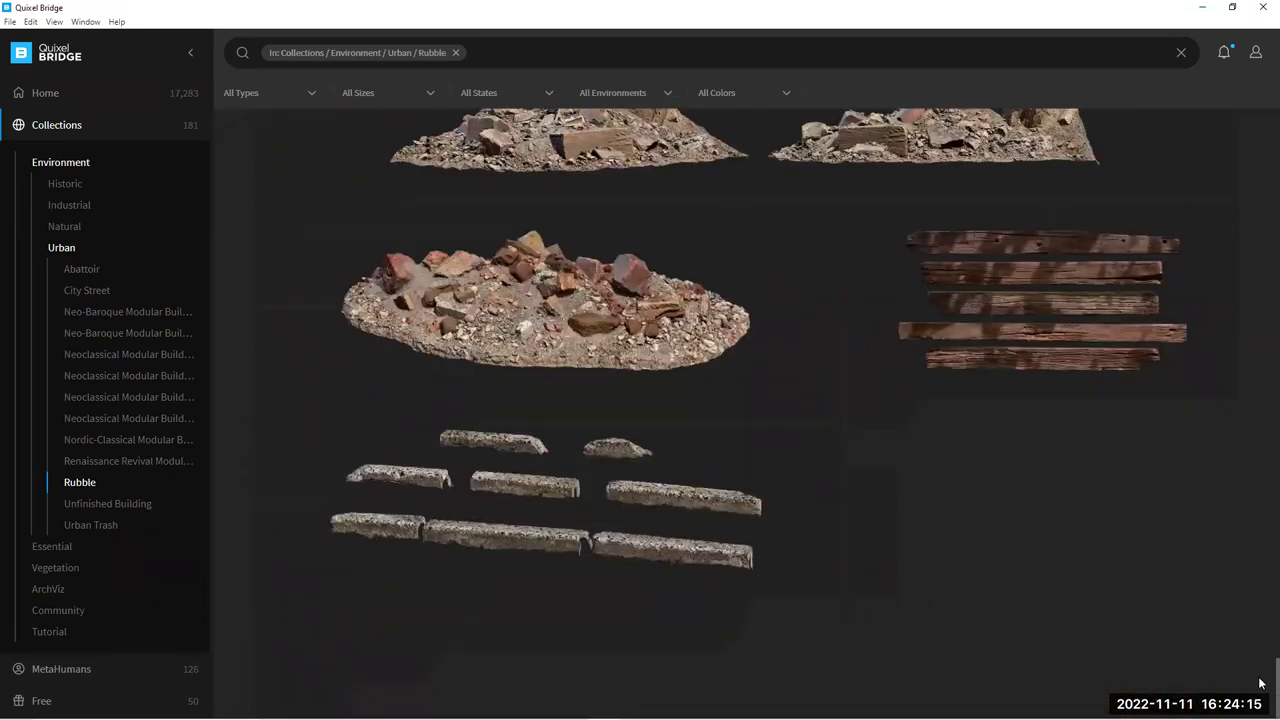
pyautogui.scroll(5, 486, 420)
pyautogui.scroll(3, 500, 380)
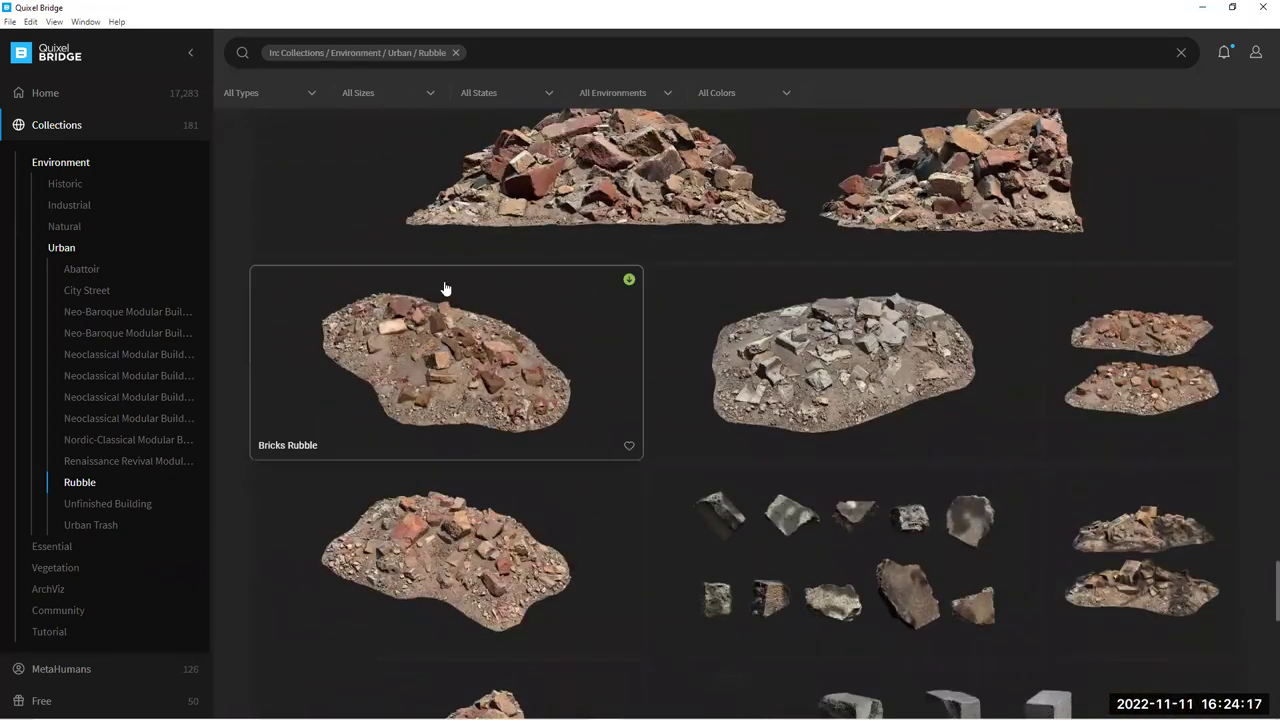
pyautogui.scroll(1, 630, 234)
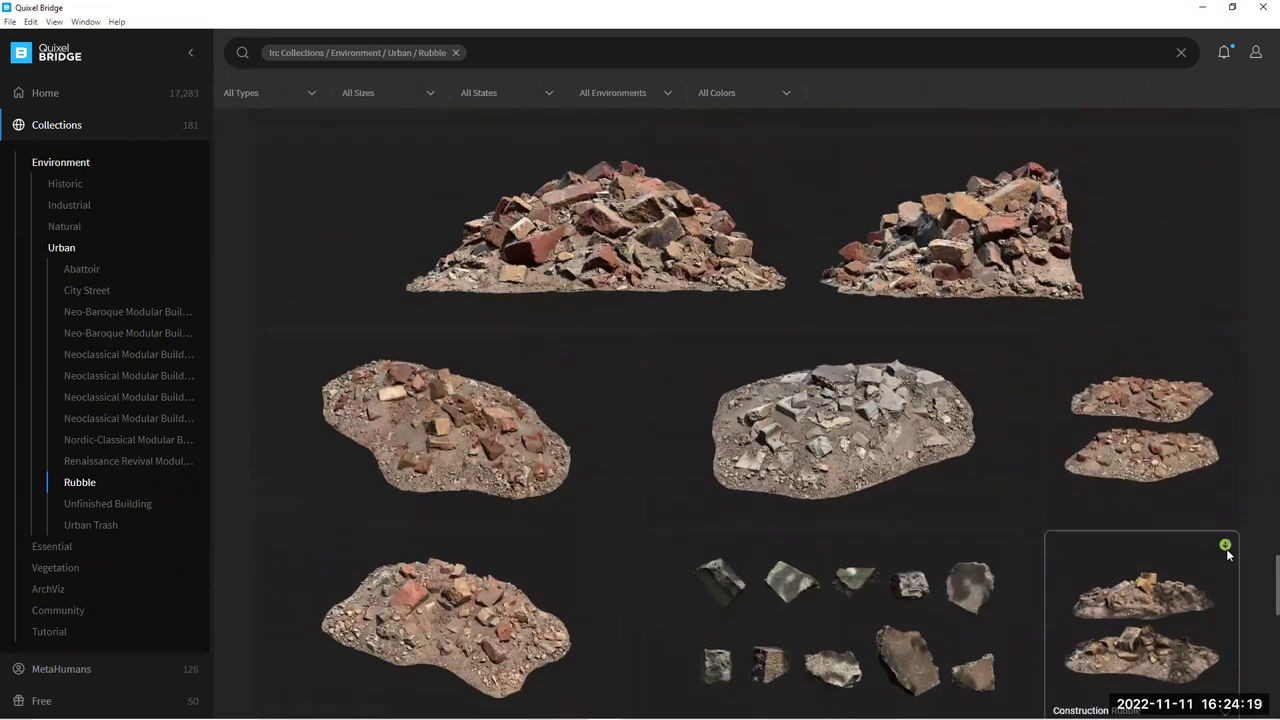
pyautogui.moveTo(1260, 613); pyautogui.dragTo(1223, 226)
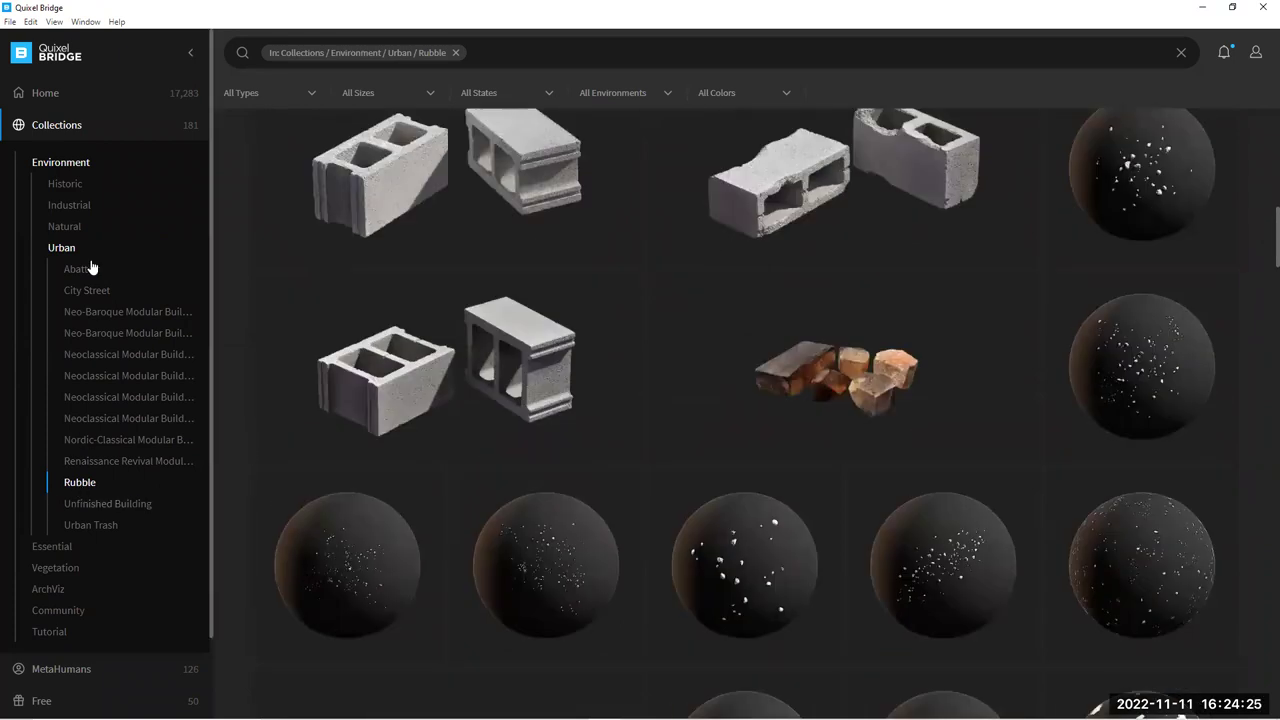
# Check the Urban and Essential collections, then return to the library's home page
pyautogui.click(62, 249)
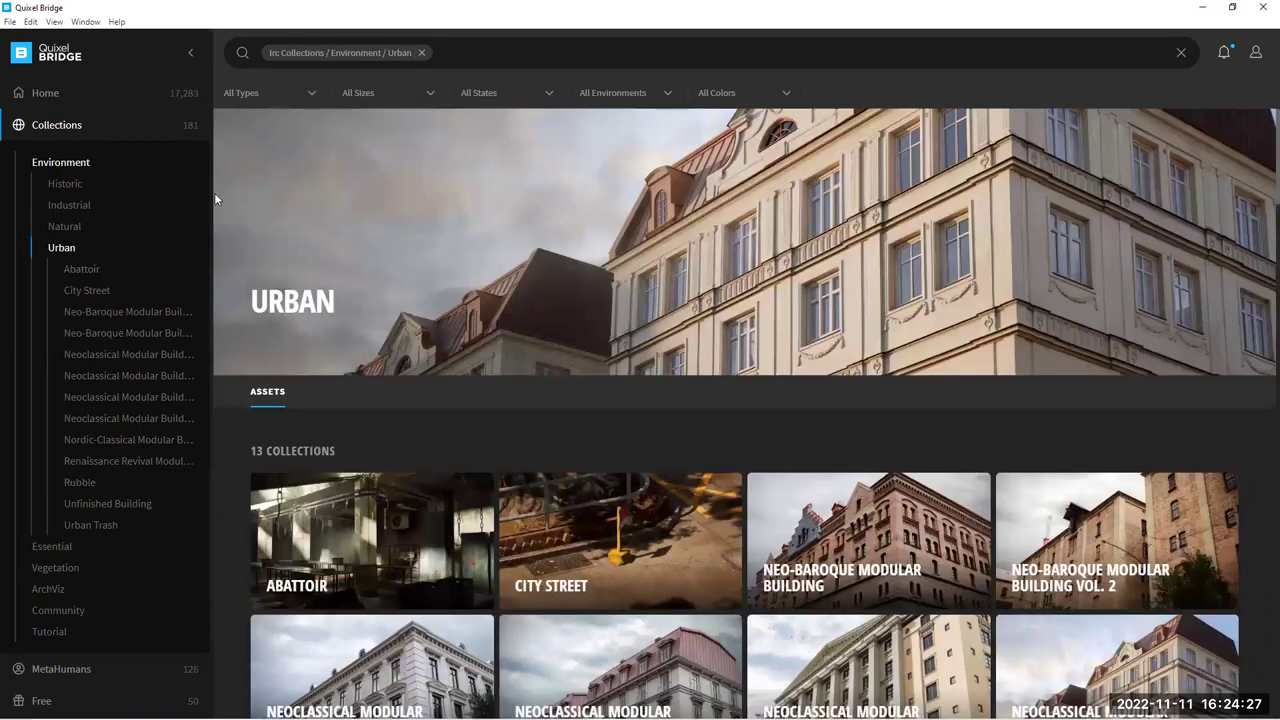
pyautogui.click(52, 546)
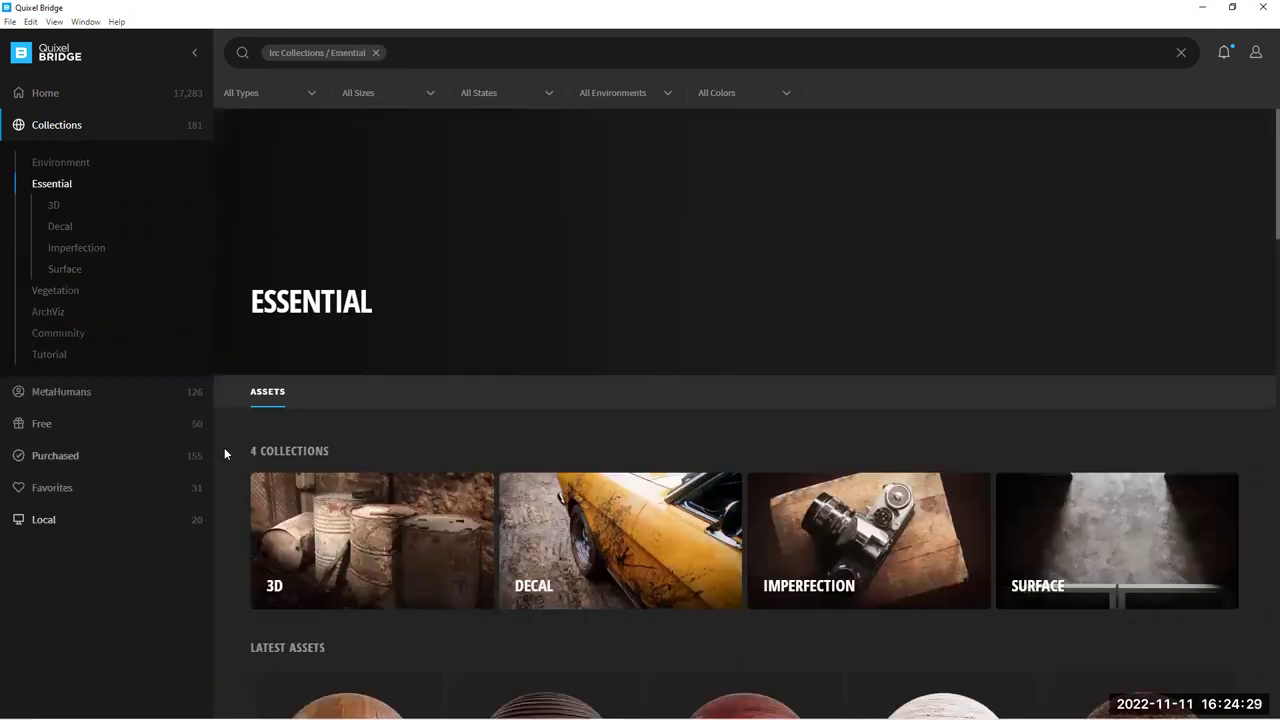
pyautogui.scroll(-5, 442, 439)
pyautogui.scroll(5, 400, 410)
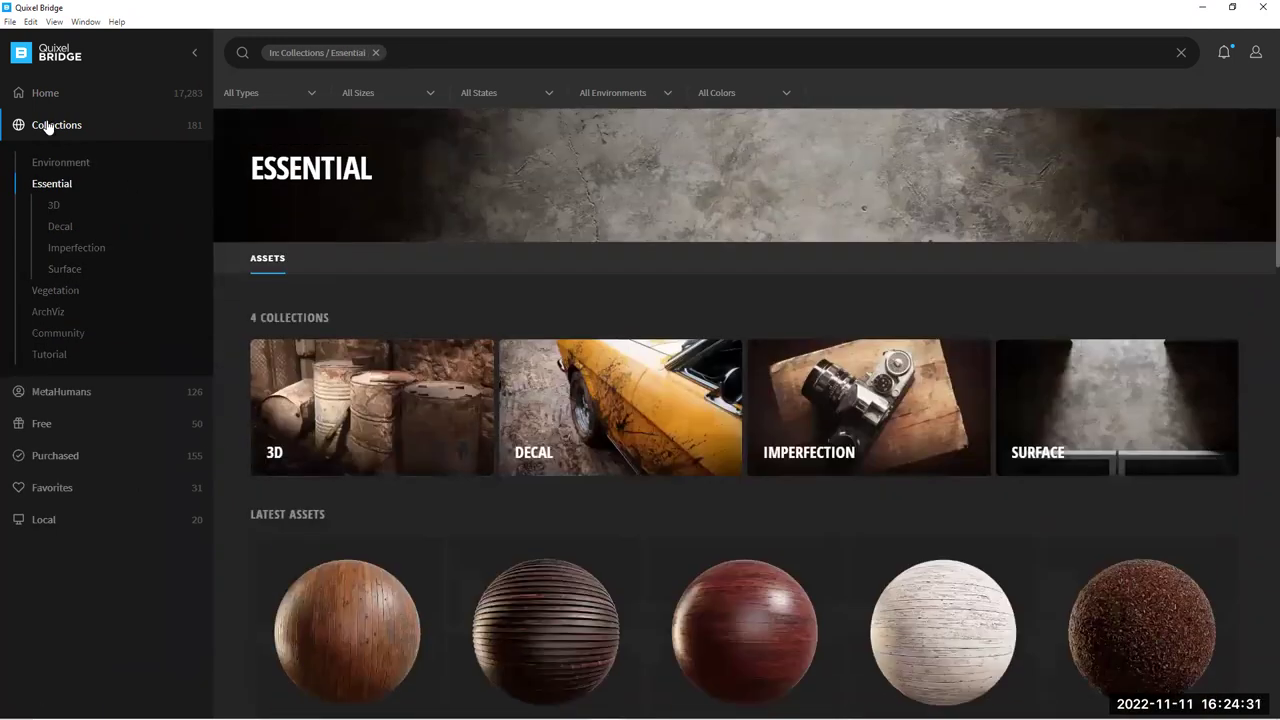
pyautogui.click(45, 93)
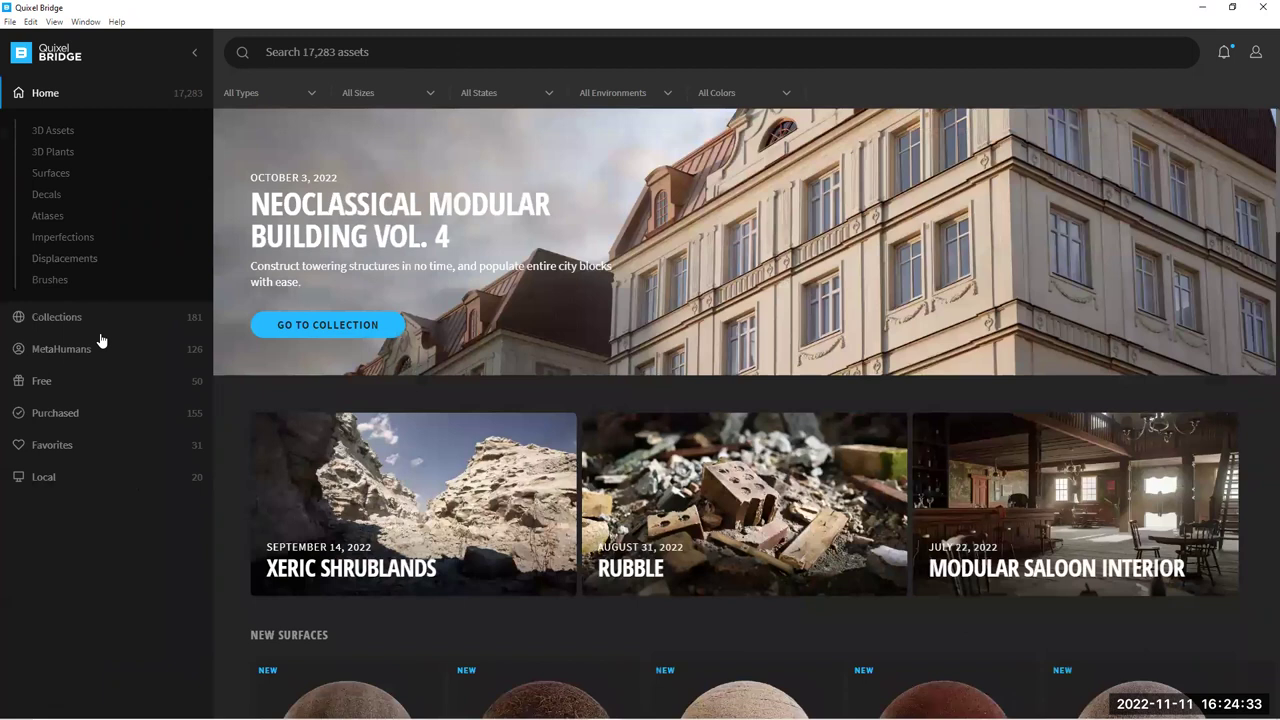
# Browse the general 3D Assets library for usable props and open its Street category
pyautogui.click(53, 131)
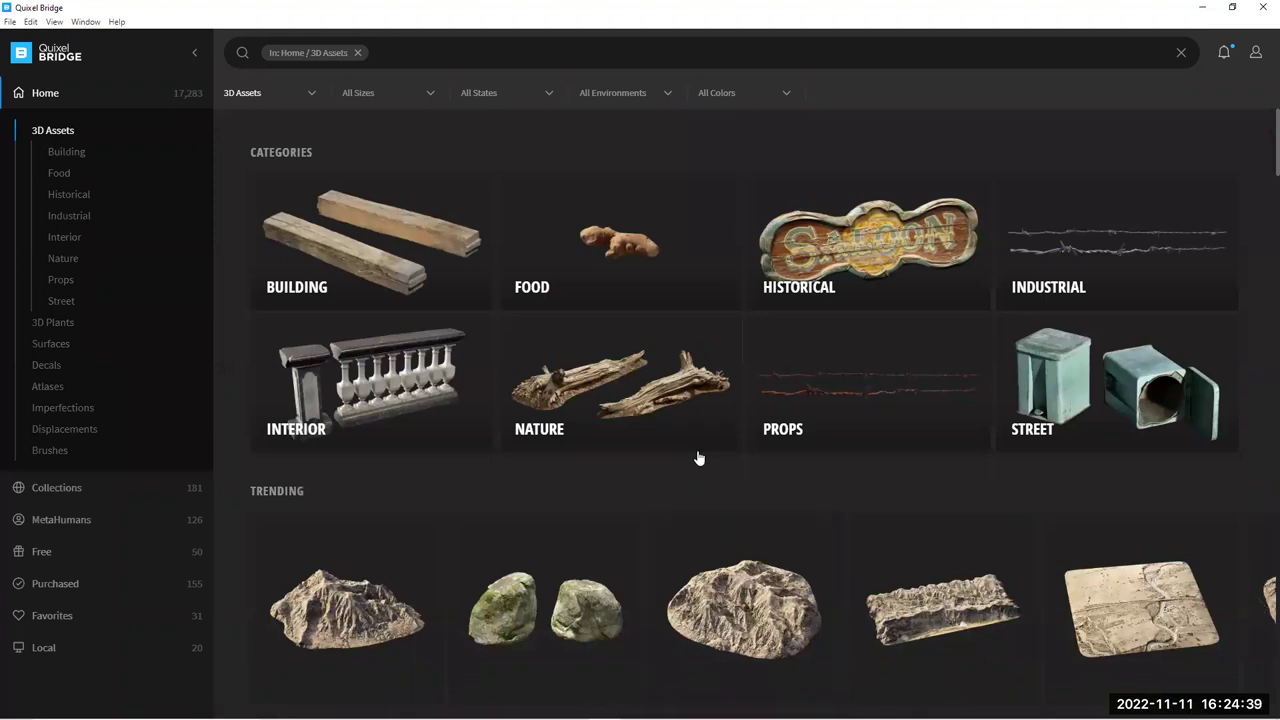
pyautogui.scroll(-2, 697, 457)
pyautogui.scroll(-10, 697, 457)
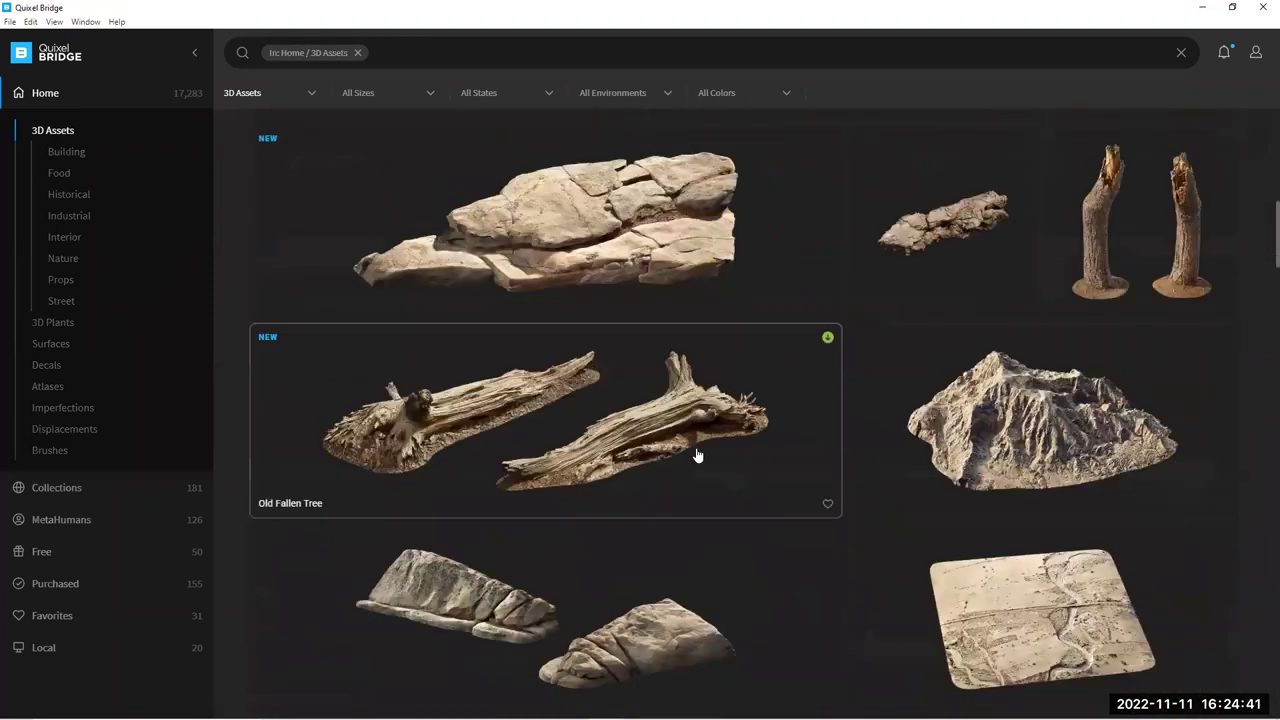
pyautogui.scroll(-9, 697, 457)
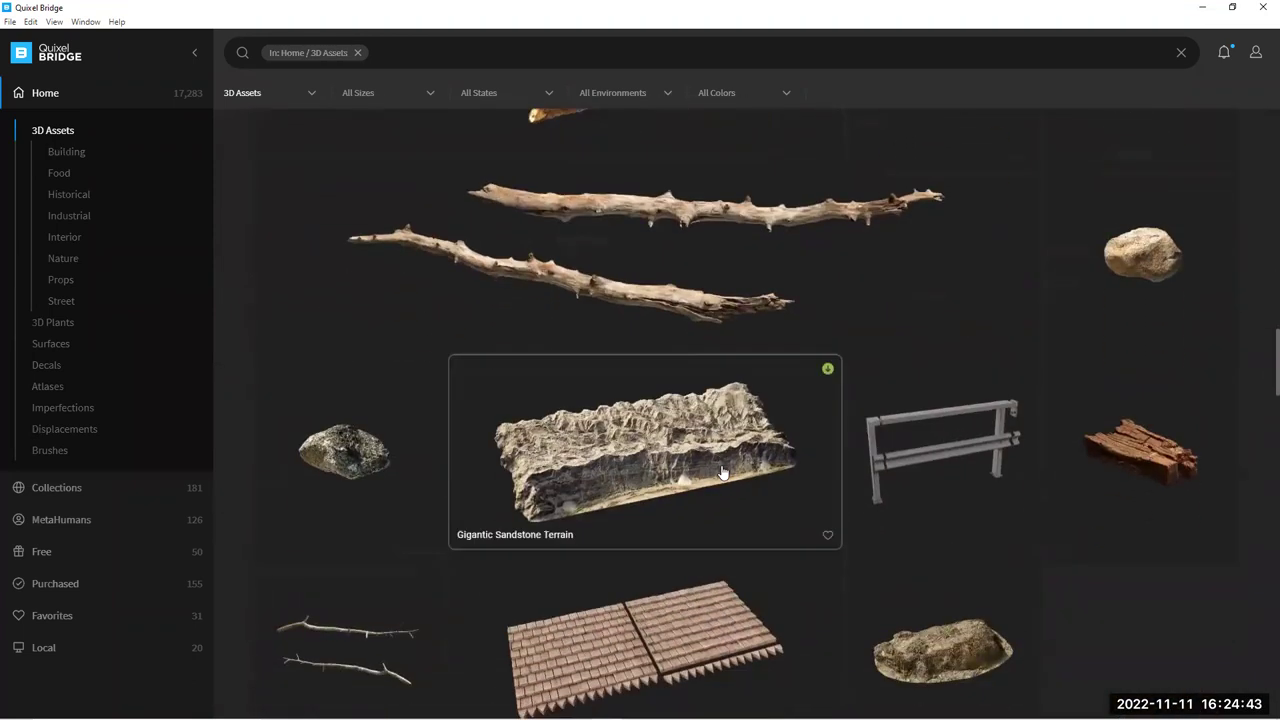
pyautogui.scroll(-10, 724, 472)
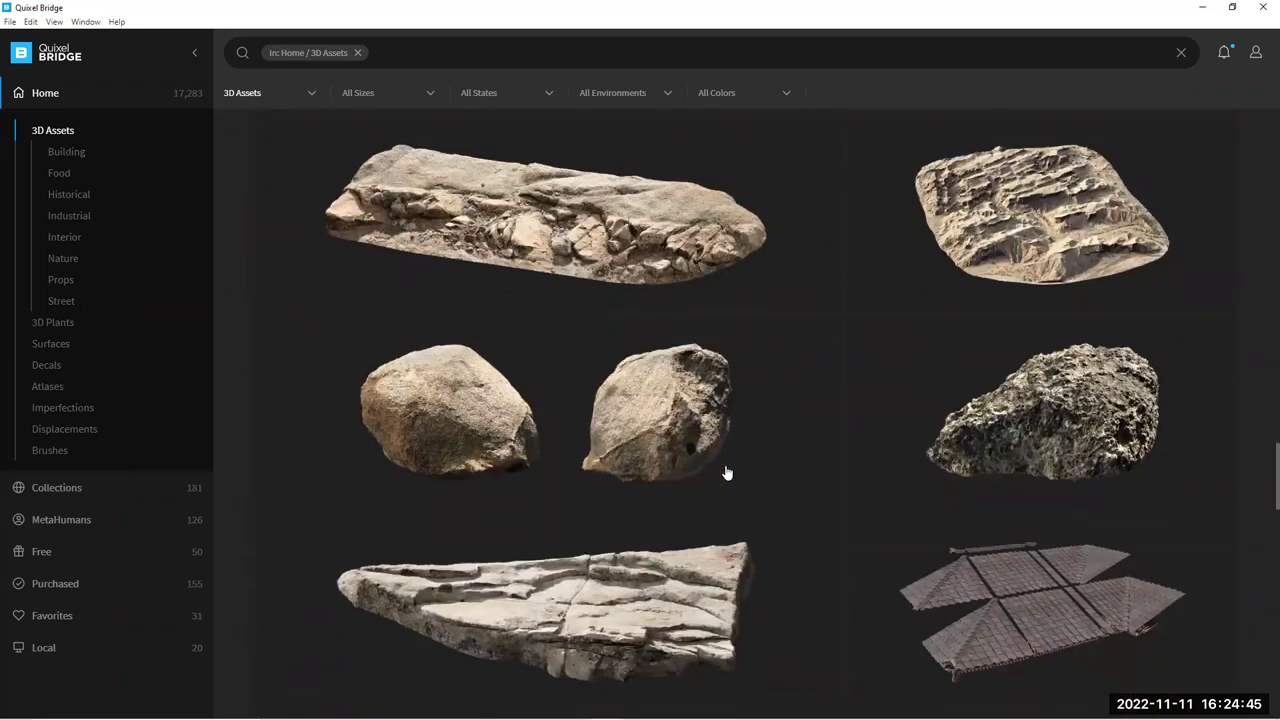
pyautogui.scroll(-8, 719, 482)
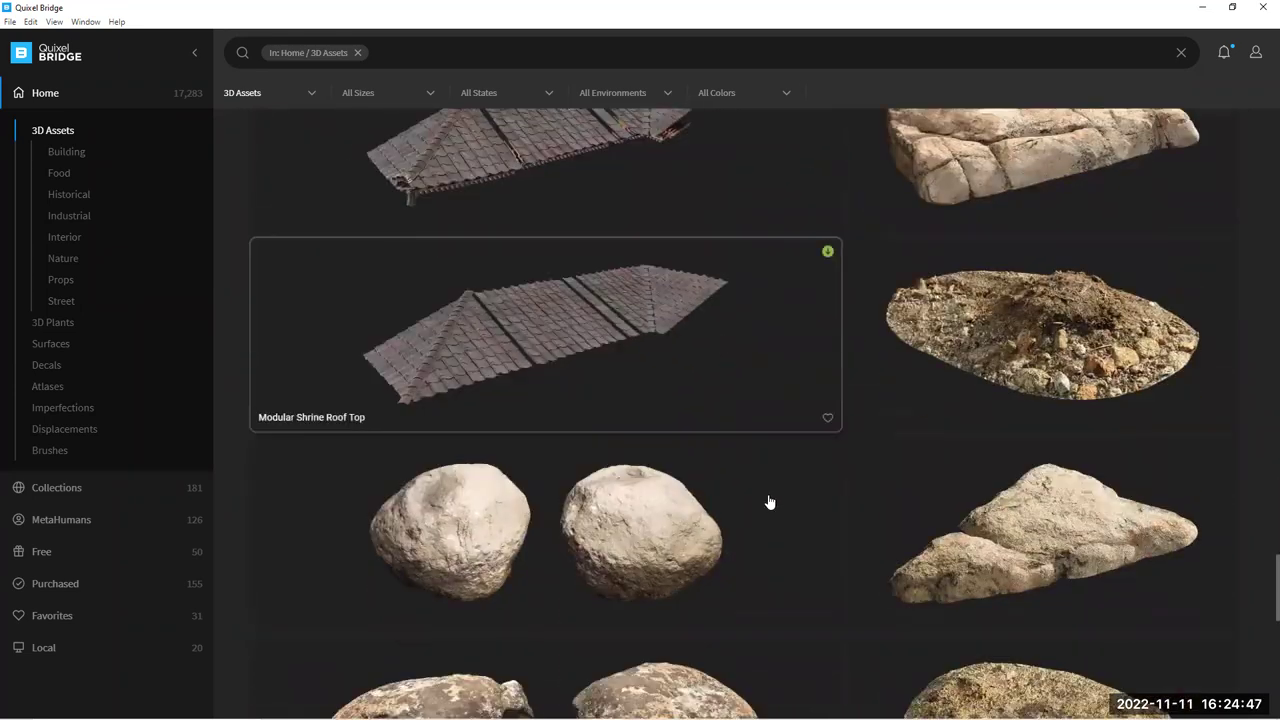
pyautogui.scroll(-10, 745, 457)
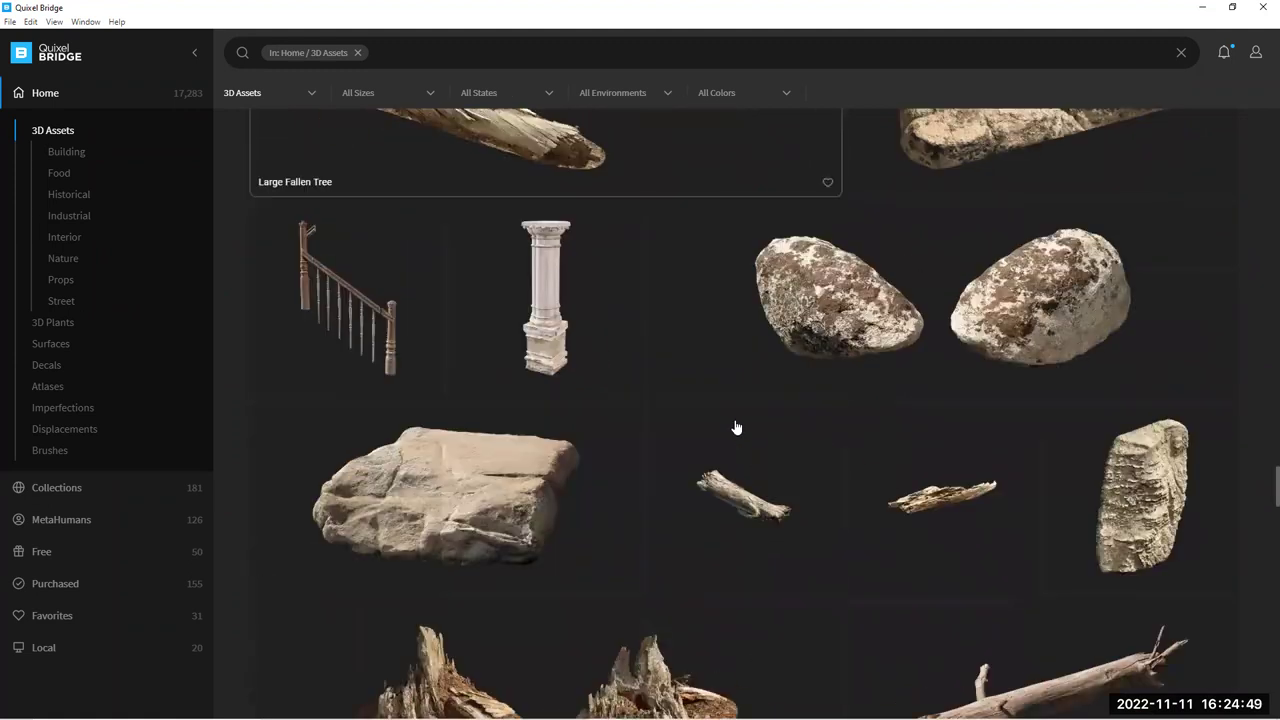
pyautogui.scroll(-5, 735, 428)
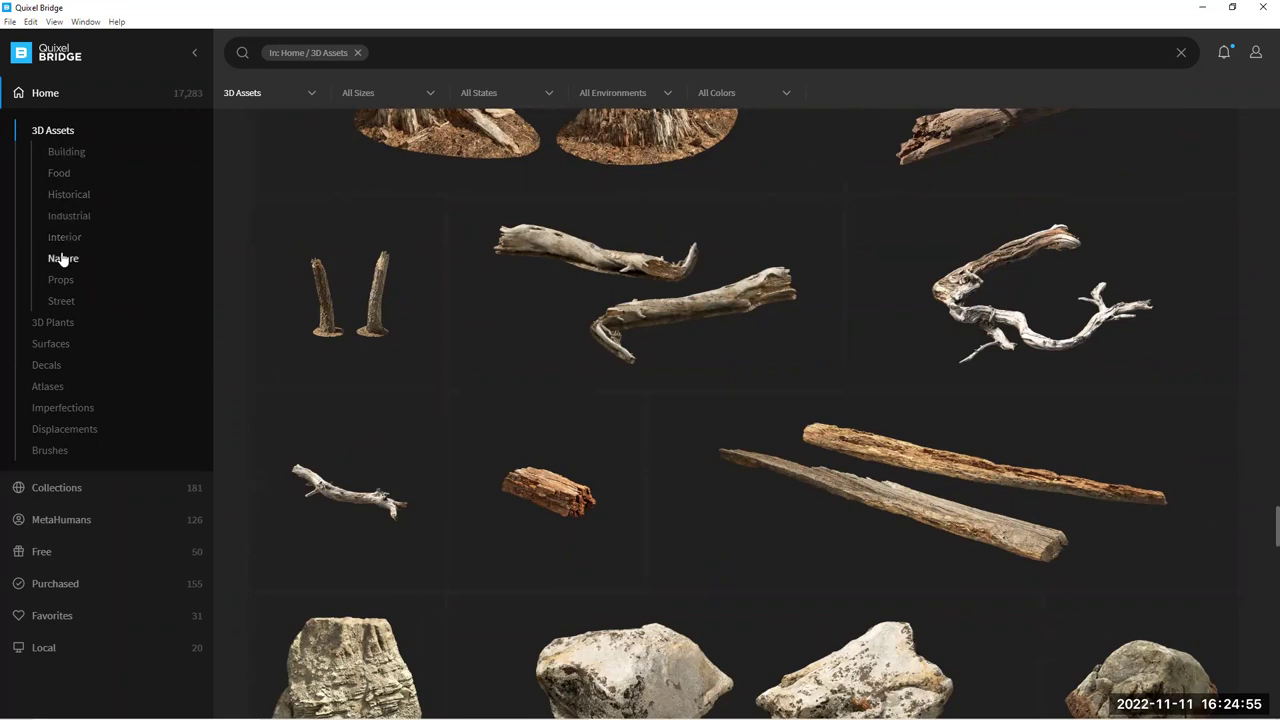
pyautogui.click(60, 304)
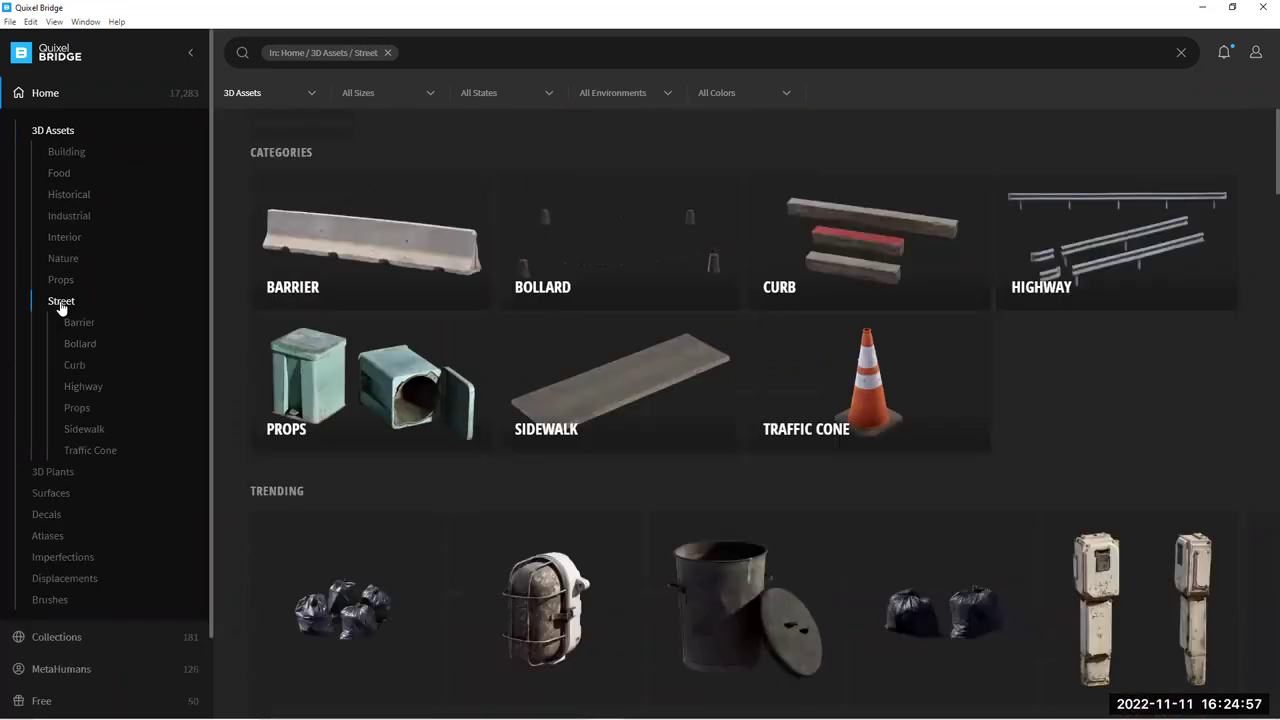
# Choose the Trash Bag asset from the trending Street props and download it at 2K resolution
pyautogui.scroll(-2, 818, 500)
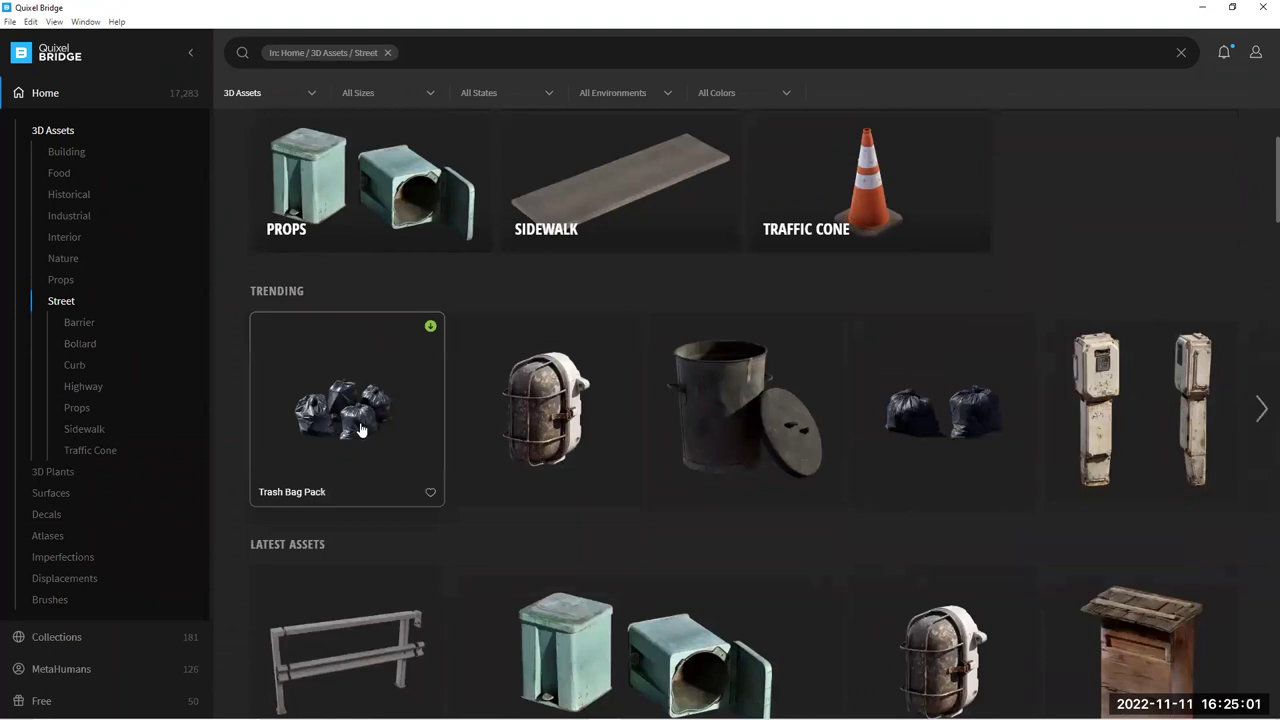
pyautogui.click(968, 416)
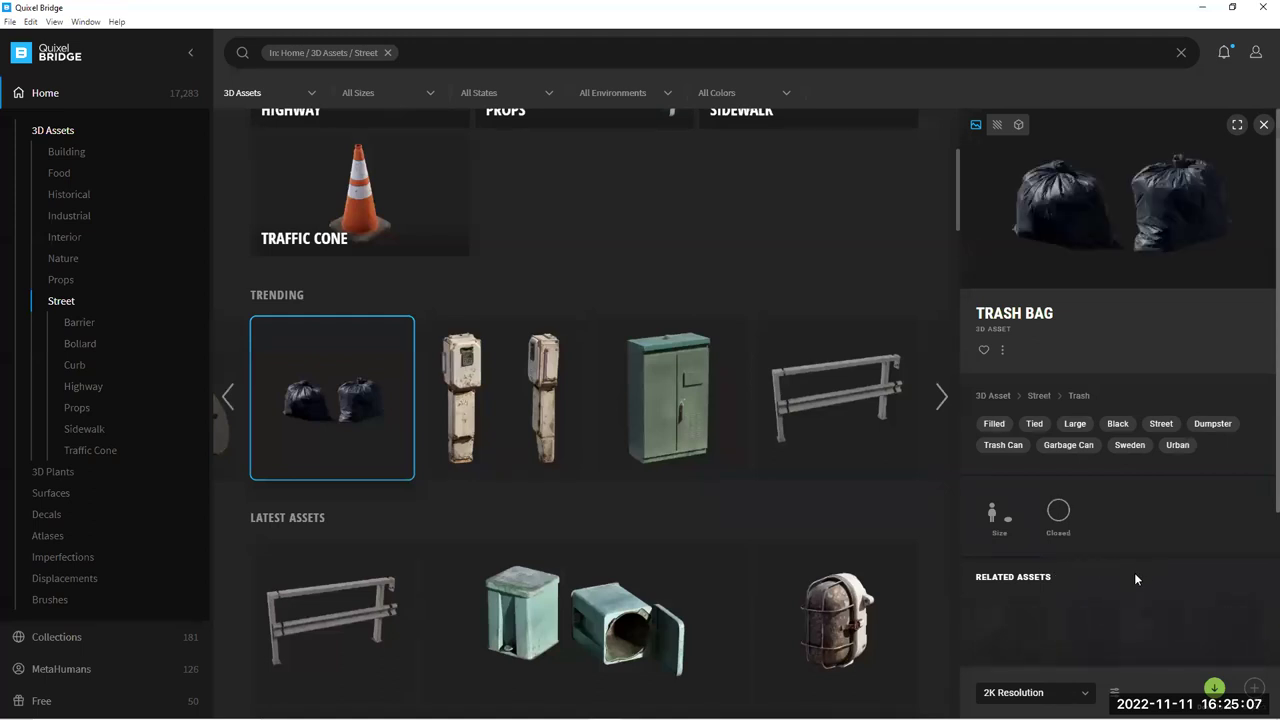
pyautogui.click(1065, 692)
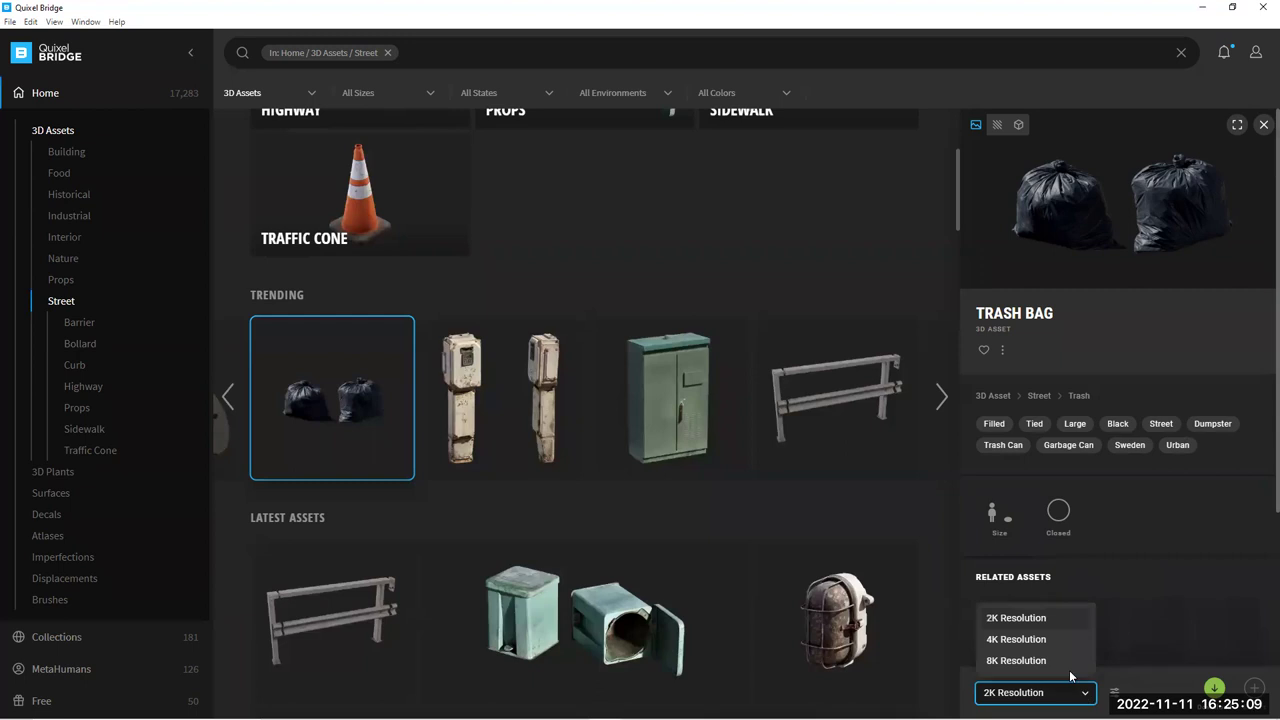
pyautogui.click(1031, 620)
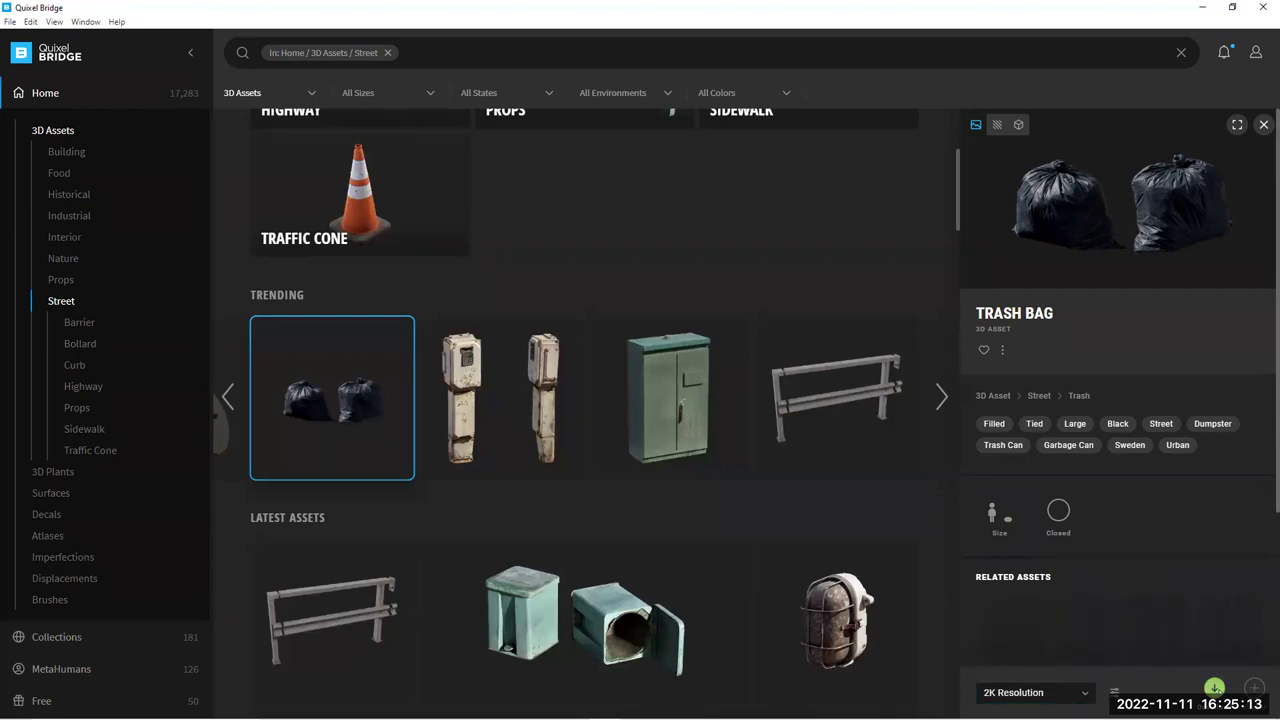
pyautogui.click(1215, 688)
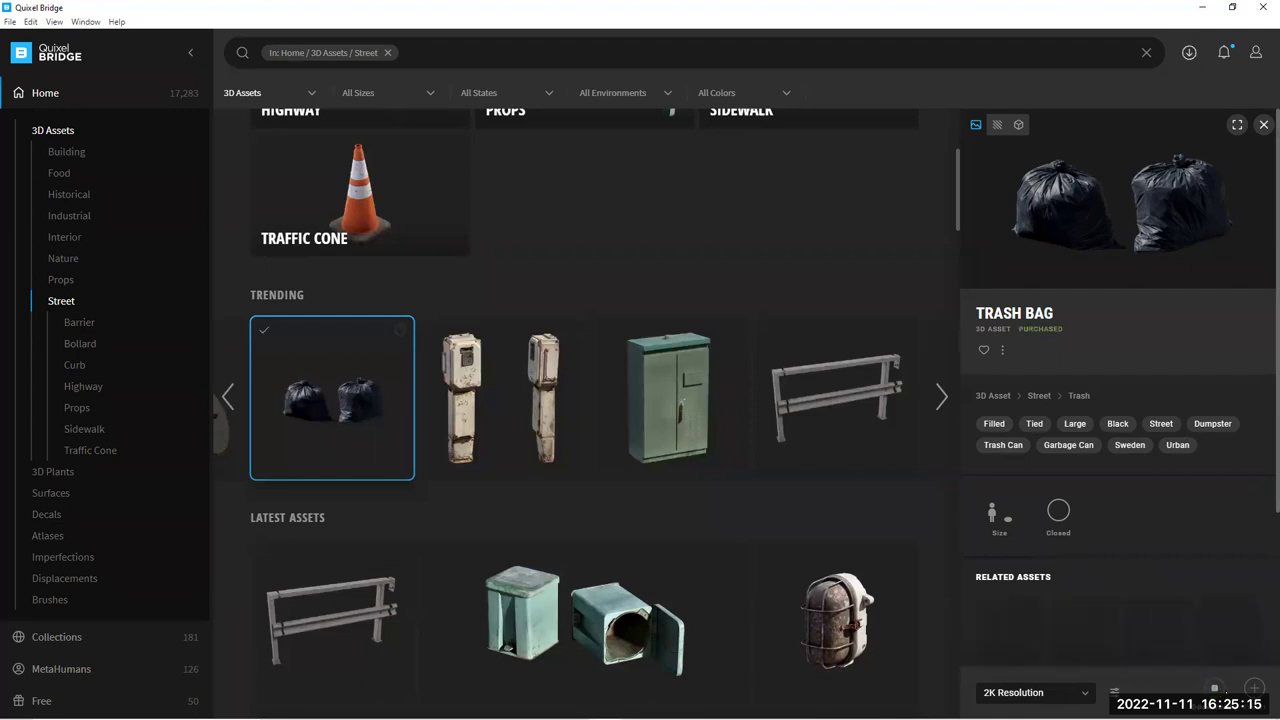
# Check the Trash Bag's export target, then review its download settings for textures and models
pyautogui.click(1114, 690)
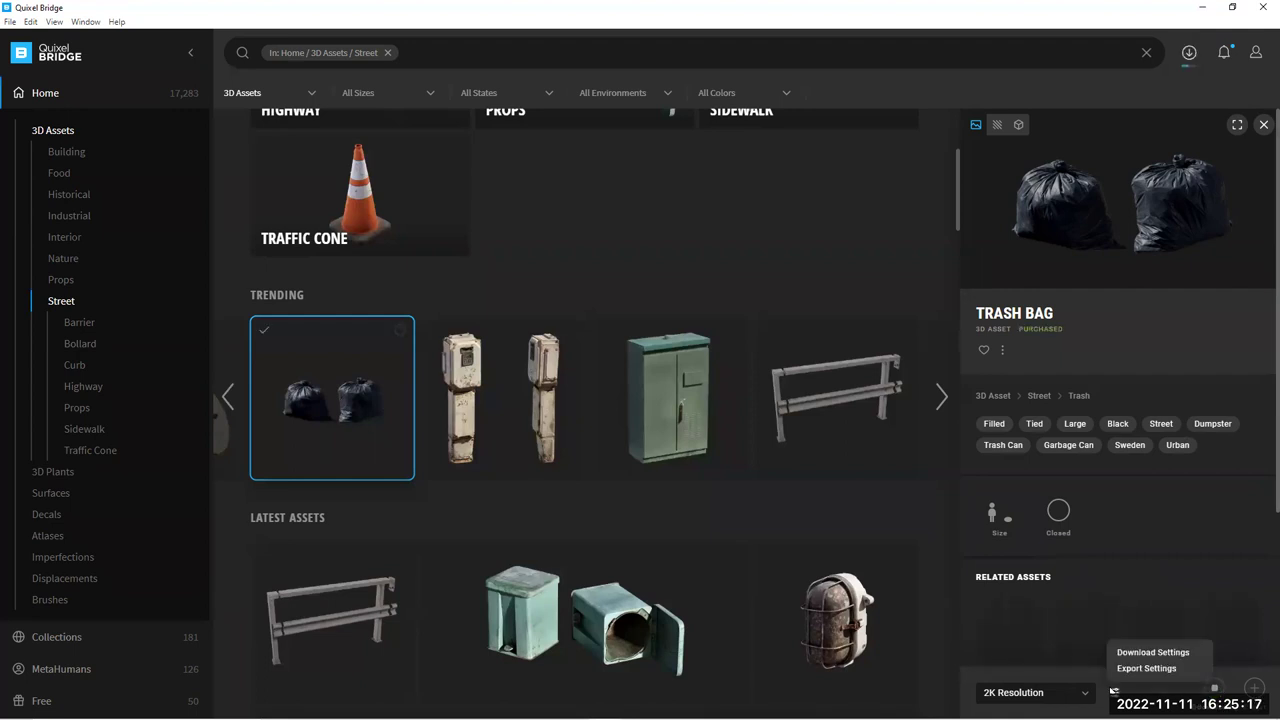
pyautogui.click(1146, 668)
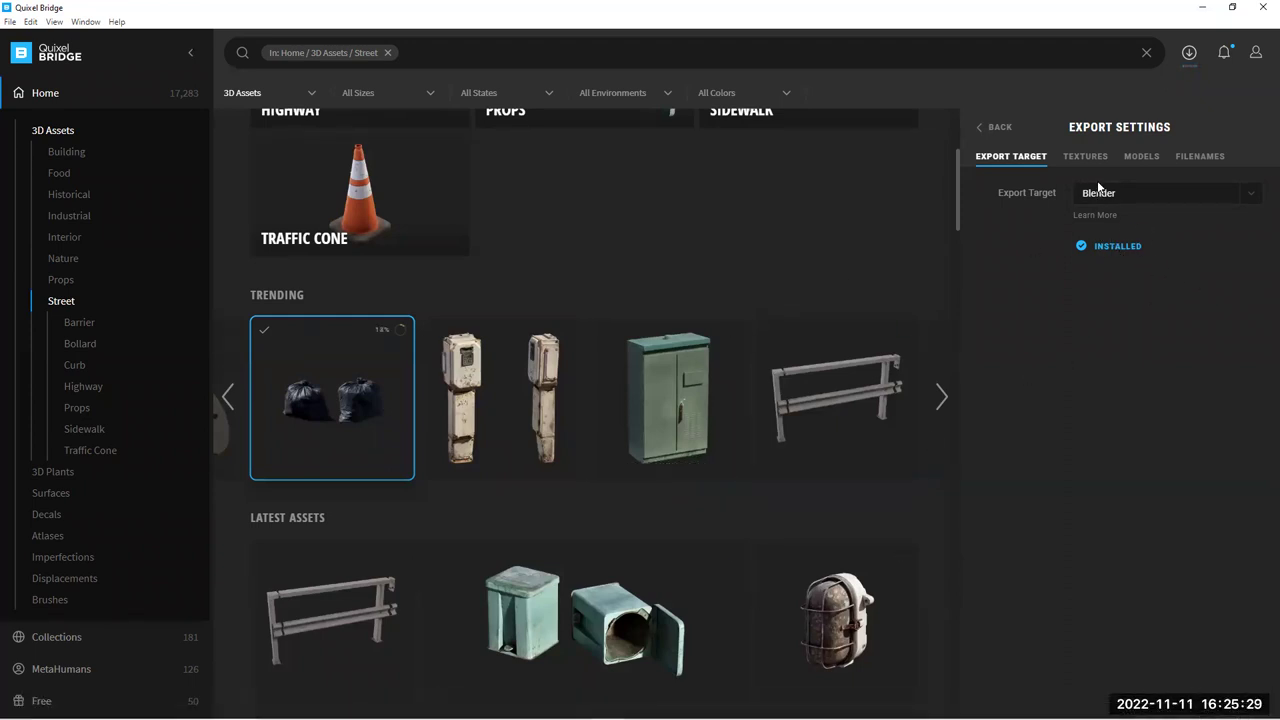
pyautogui.click(998, 128)
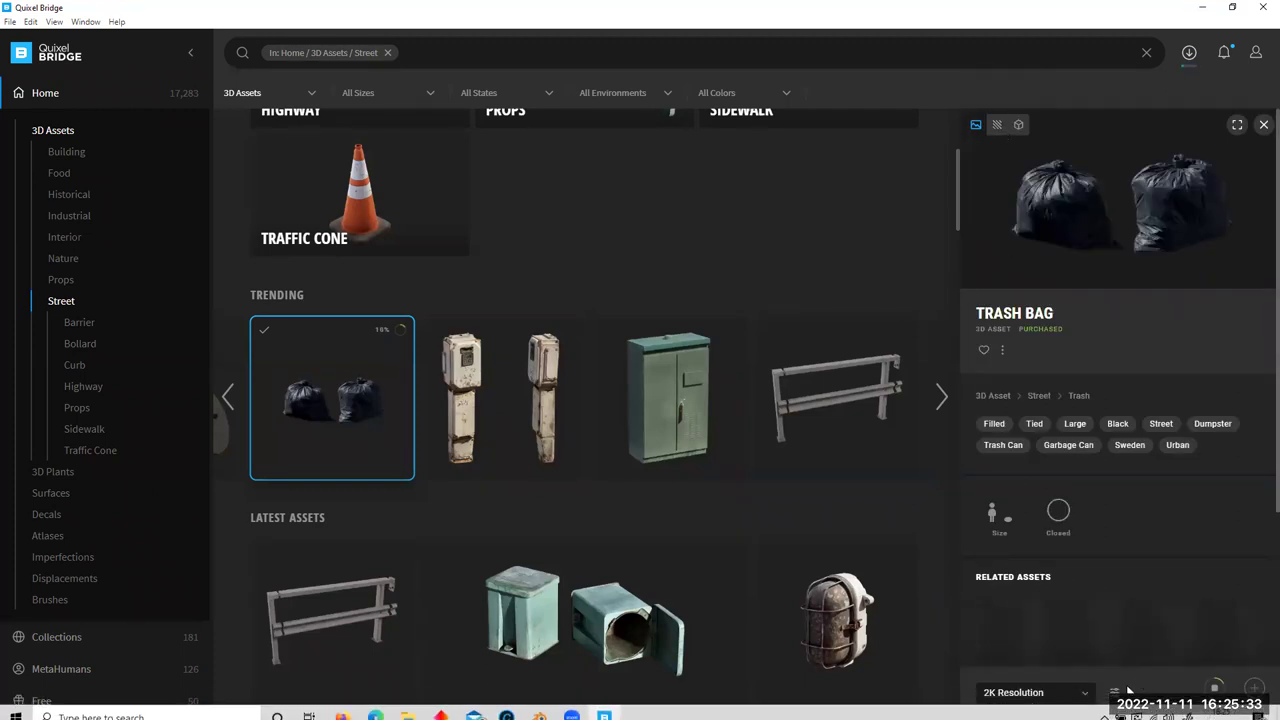
pyautogui.moveTo(1114, 692)
pyautogui.click(1153, 652)
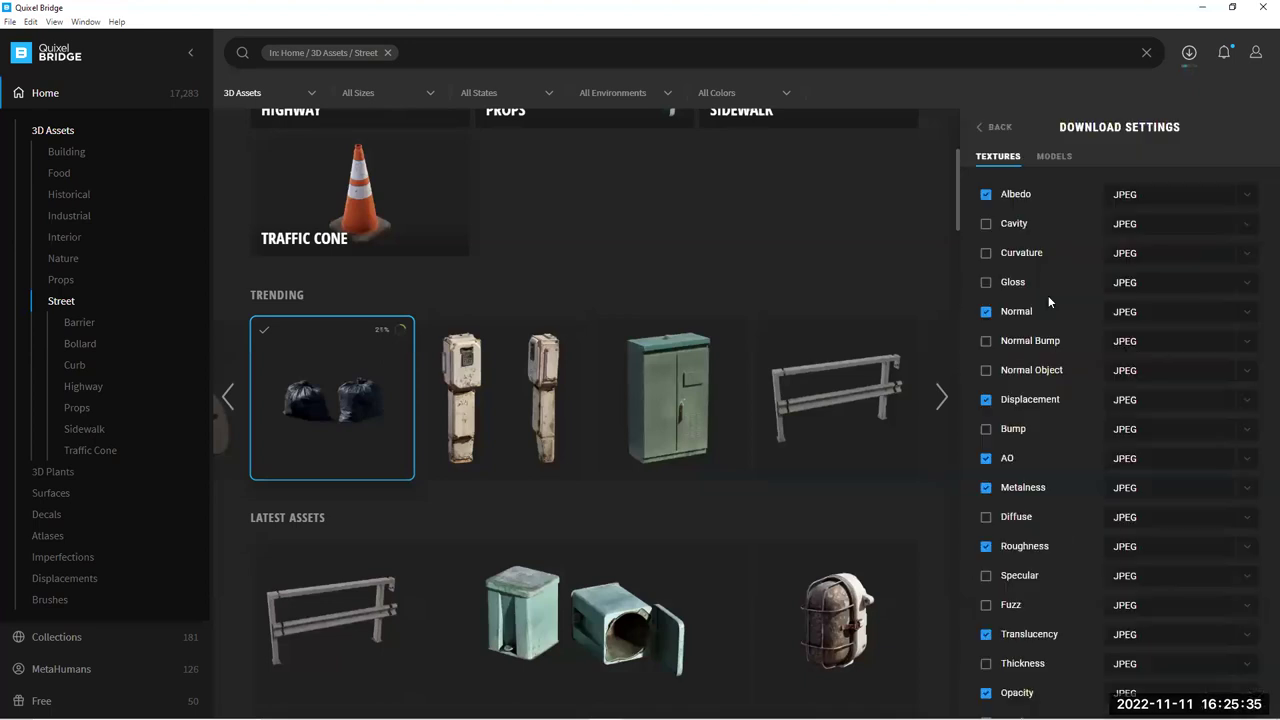
pyautogui.click(1055, 158)
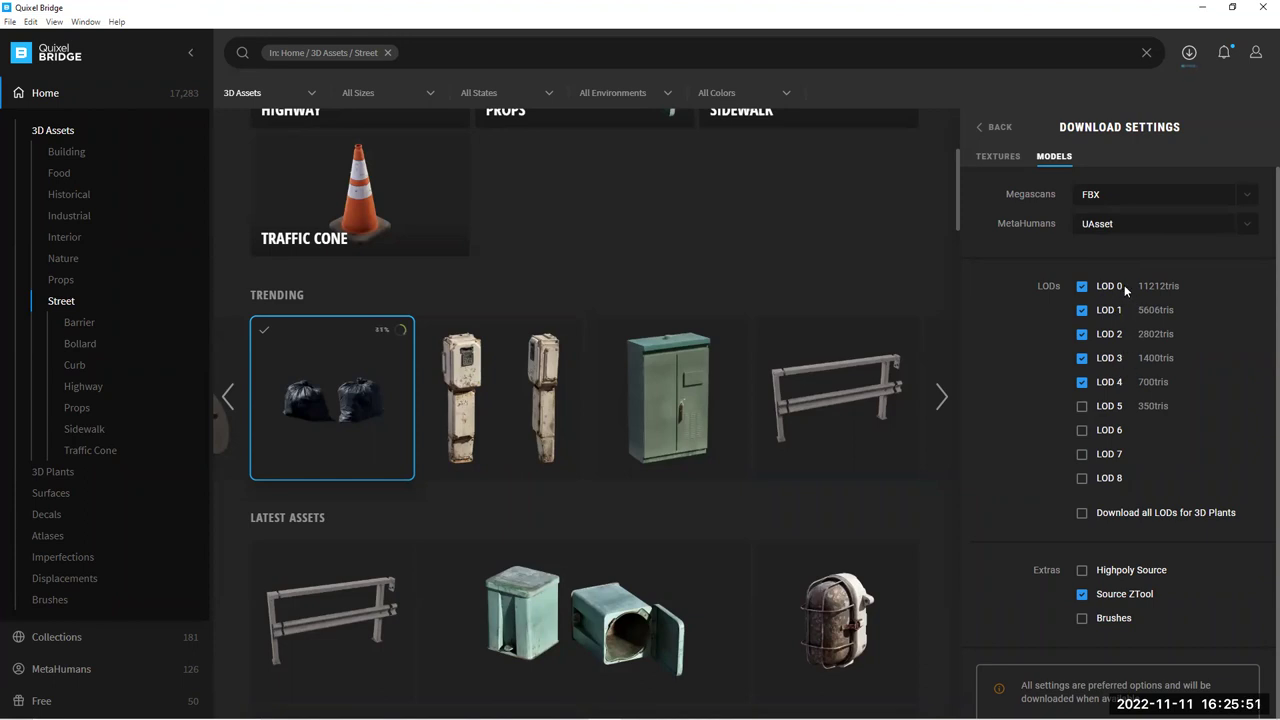
pyautogui.click(996, 127)
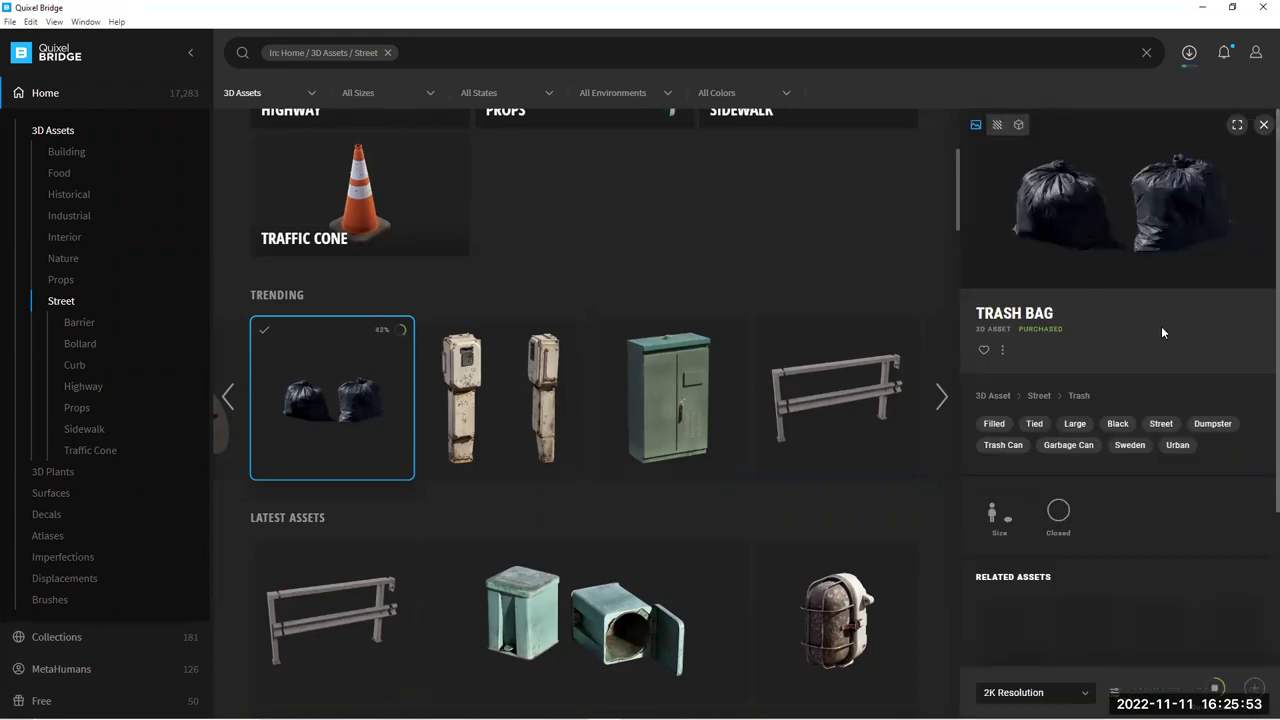
# Look through the Trash Bag's details and the full Street asset list for curbs, barriers, bollards and other usable props
pyautogui.scroll(-3, 1260, 260)
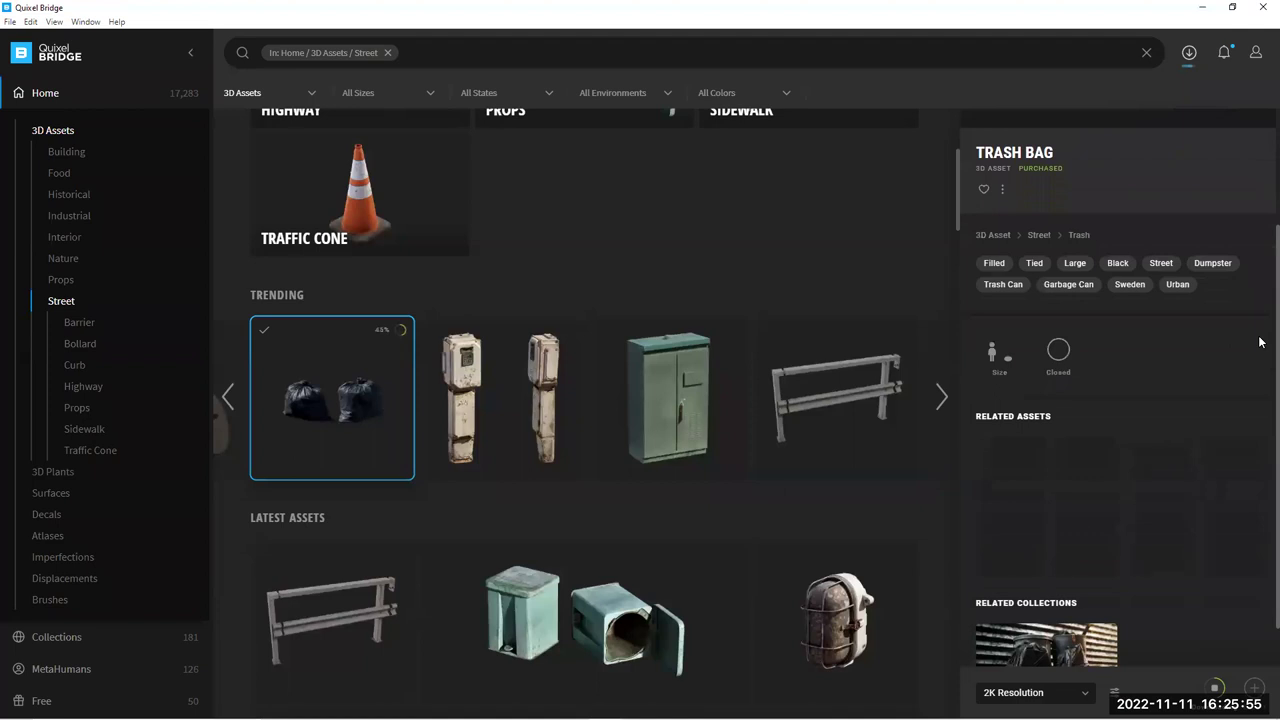
pyautogui.scroll(1, 1259, 340)
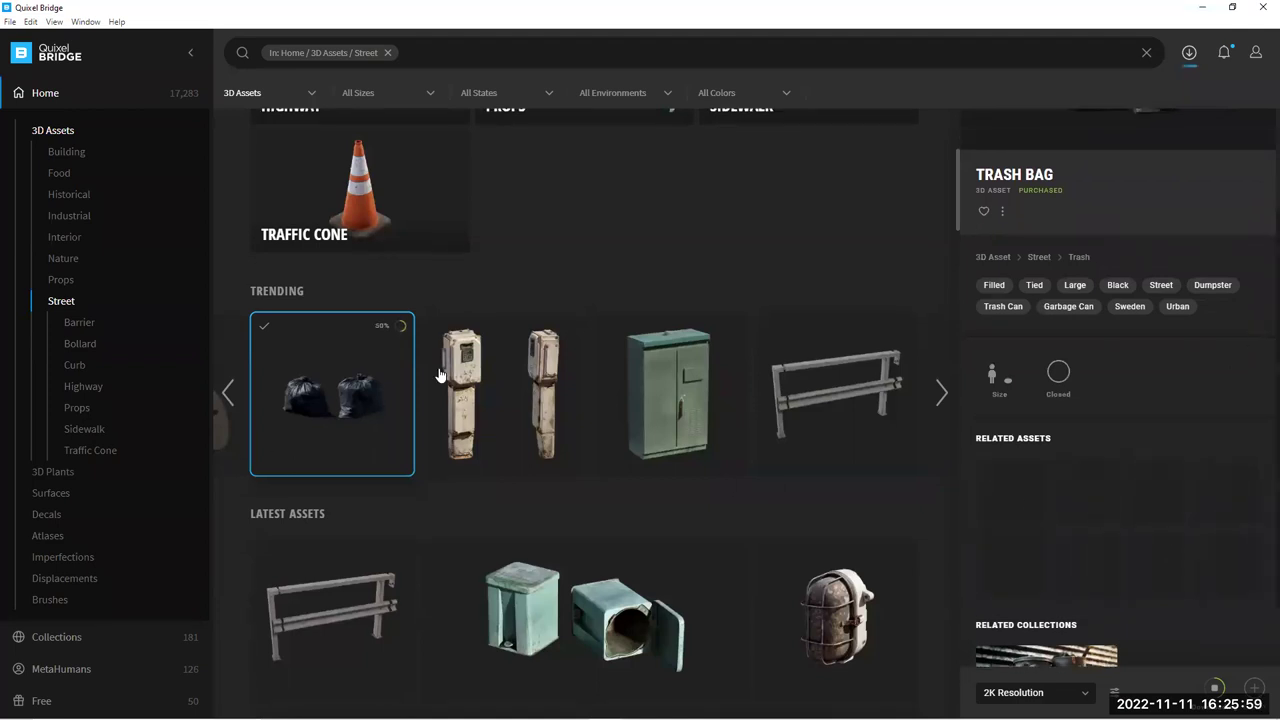
pyautogui.scroll(-3, 440, 372)
pyautogui.scroll(-5, 445, 372)
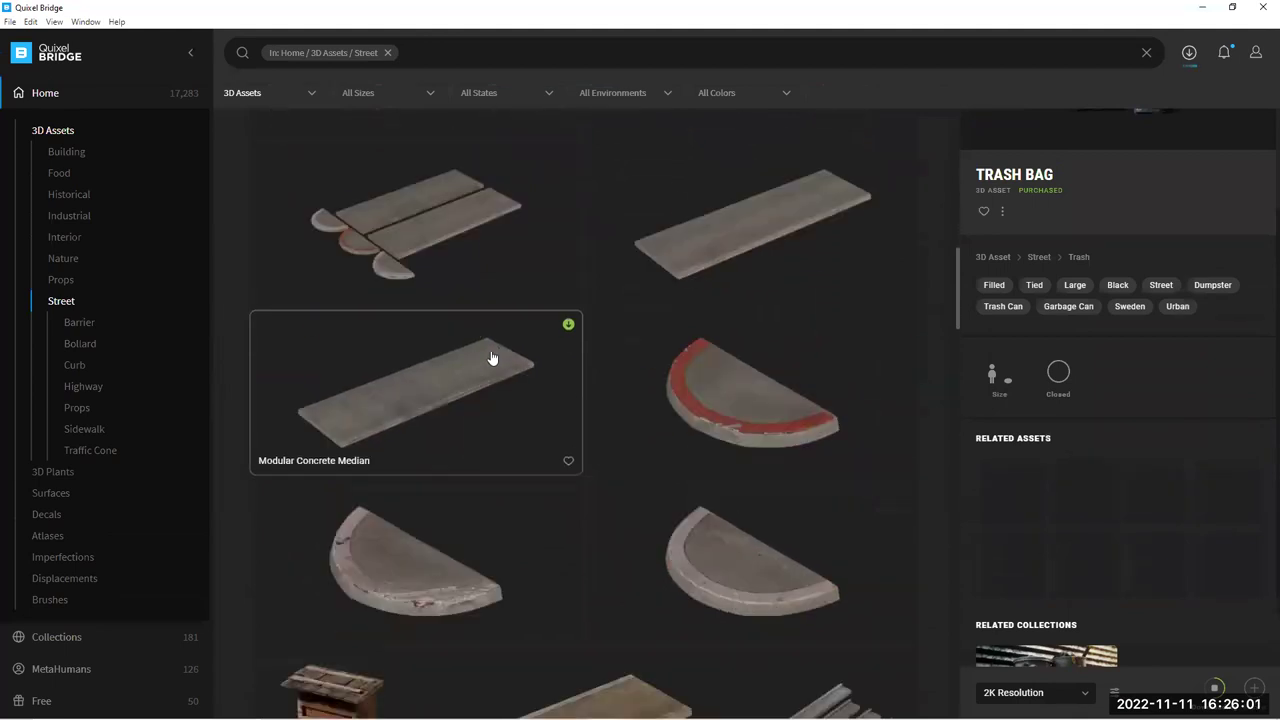
pyautogui.scroll(-2, 566, 383)
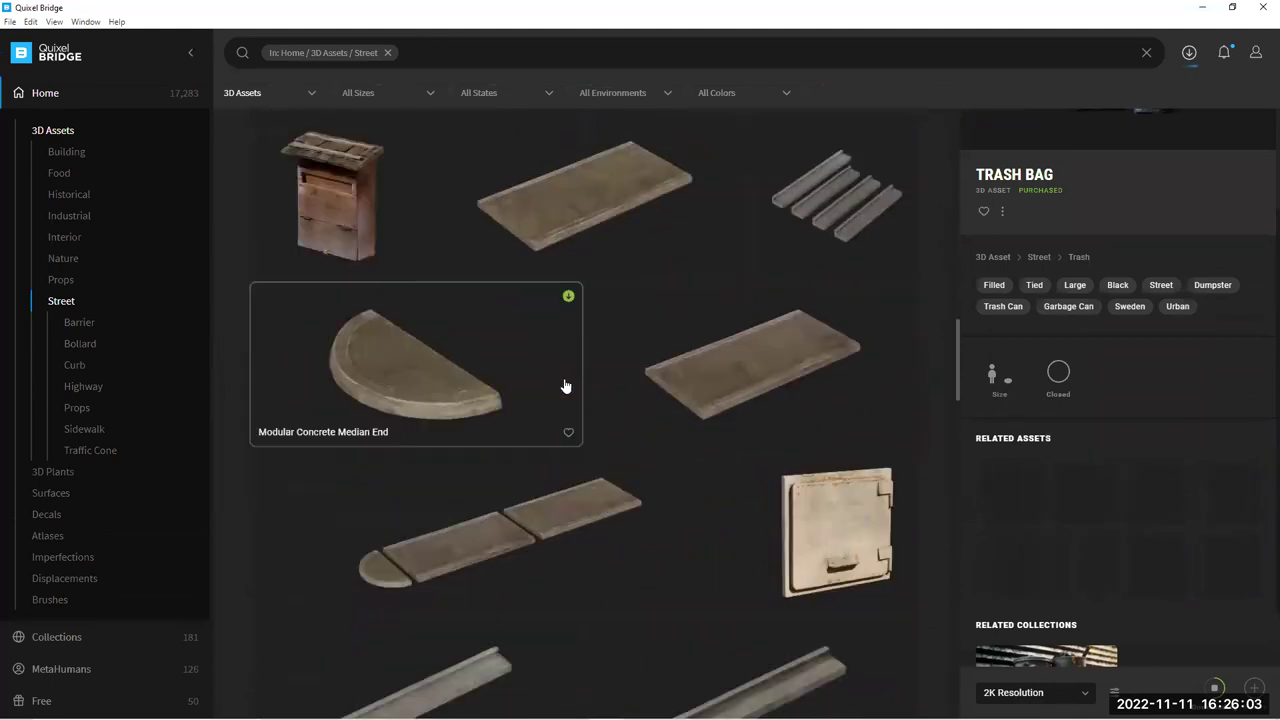
pyautogui.scroll(-1, 600, 383)
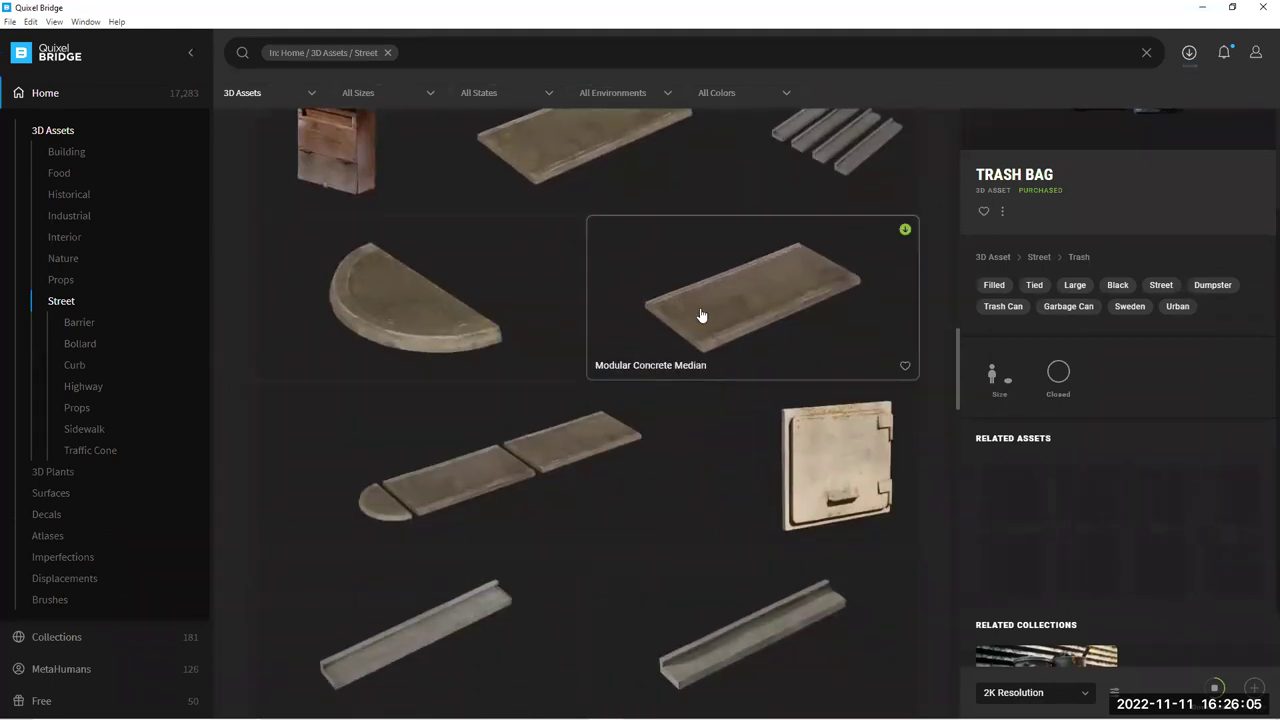
pyautogui.scroll(-3, 701, 318)
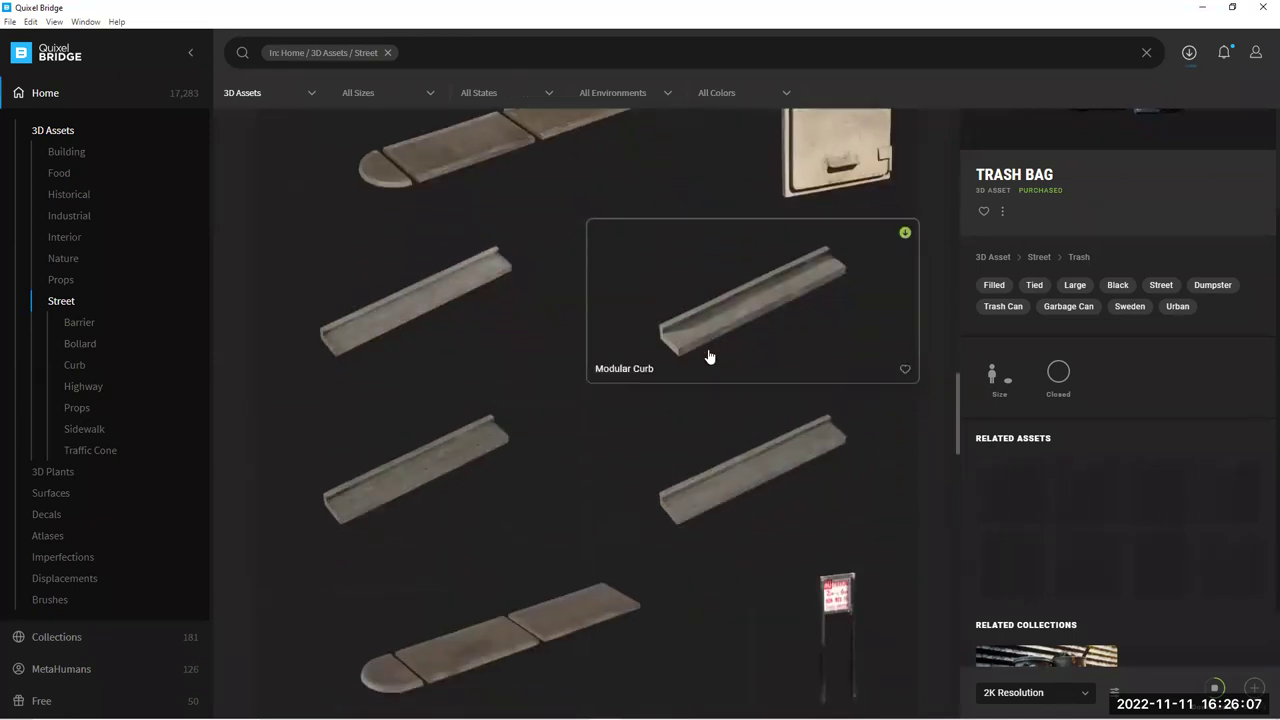
pyautogui.scroll(-2, 712, 385)
pyautogui.scroll(-2, 710, 390)
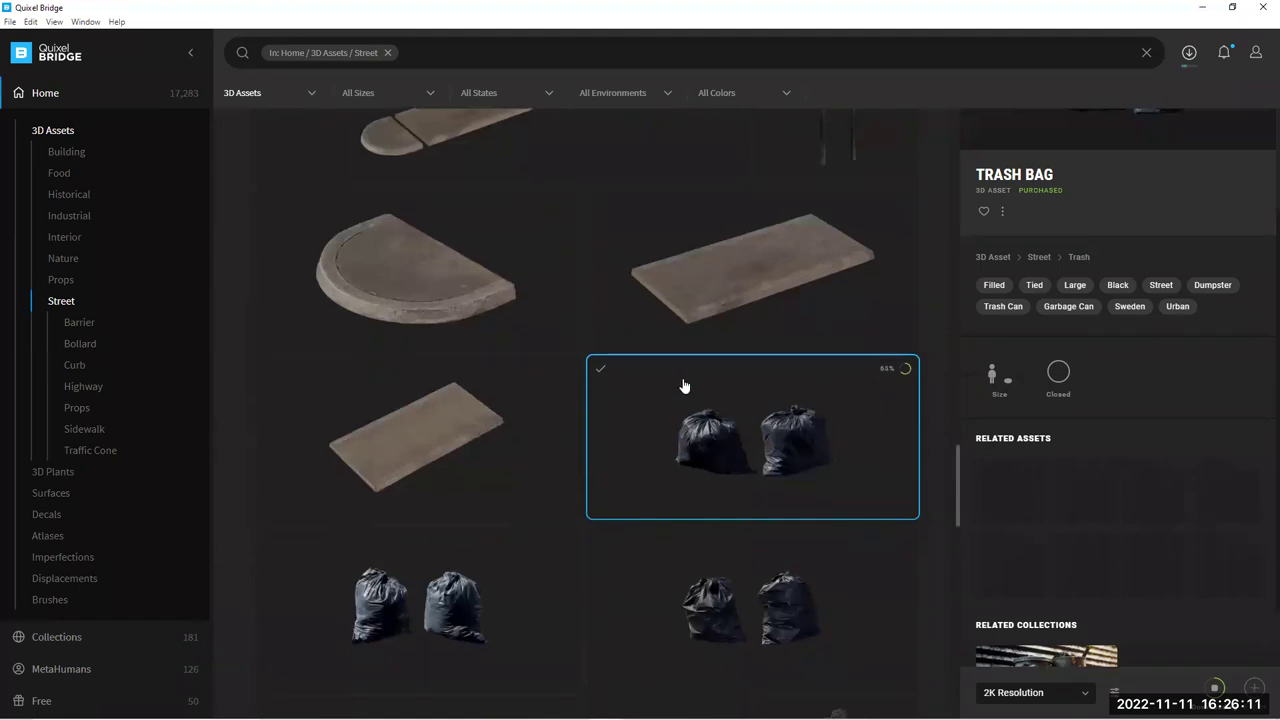
pyautogui.scroll(-5, 680, 395)
pyautogui.scroll(-4, 678, 410)
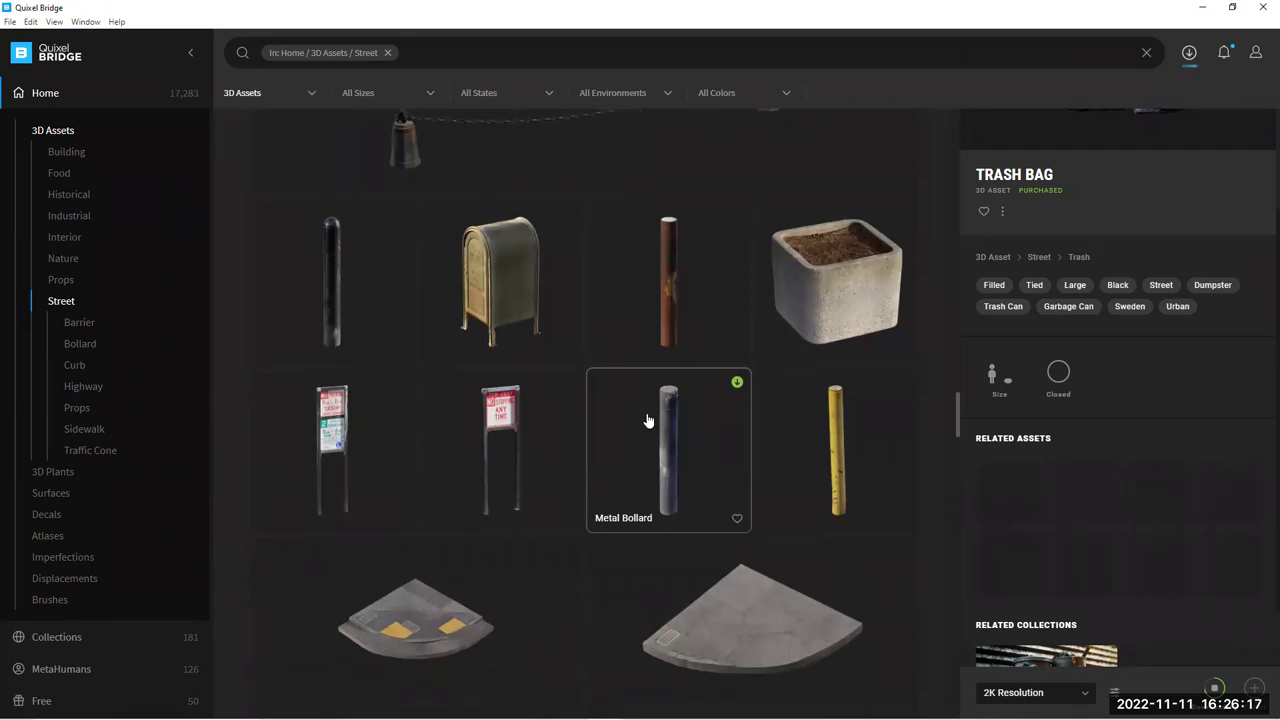
pyautogui.scroll(-2, 650, 422)
pyautogui.scroll(-6, 650, 420)
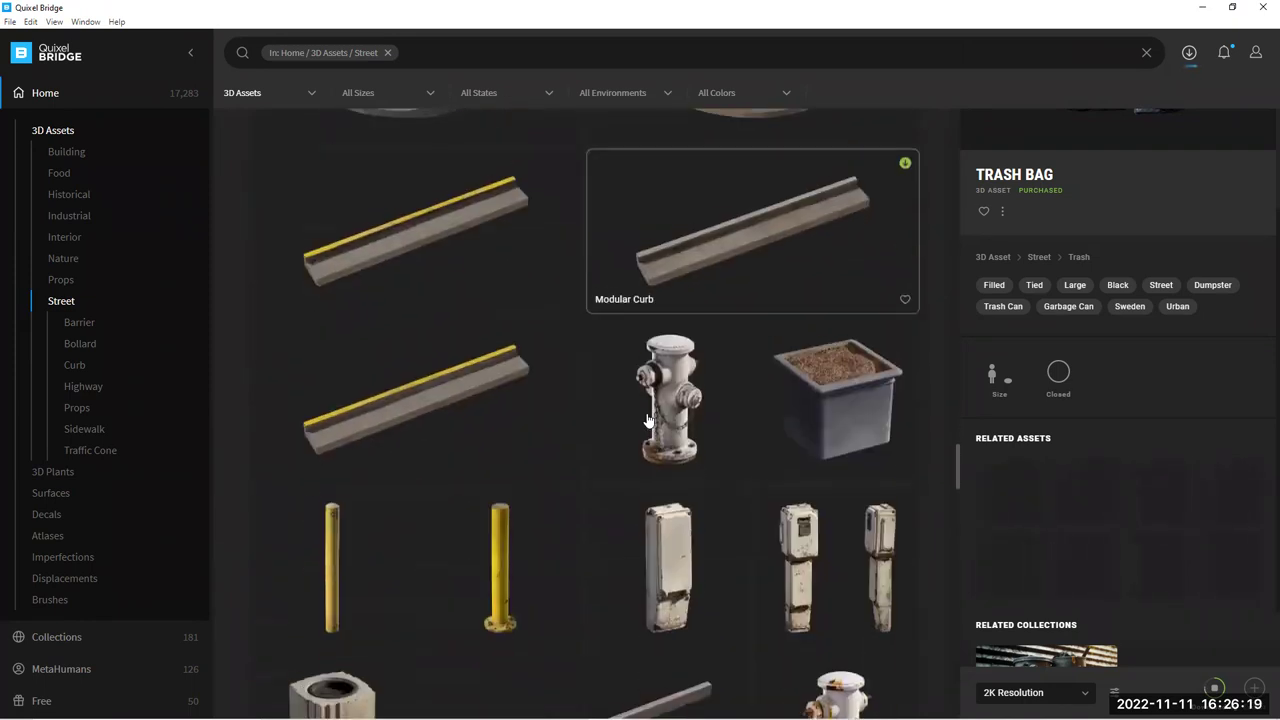
pyautogui.scroll(-2, 652, 430)
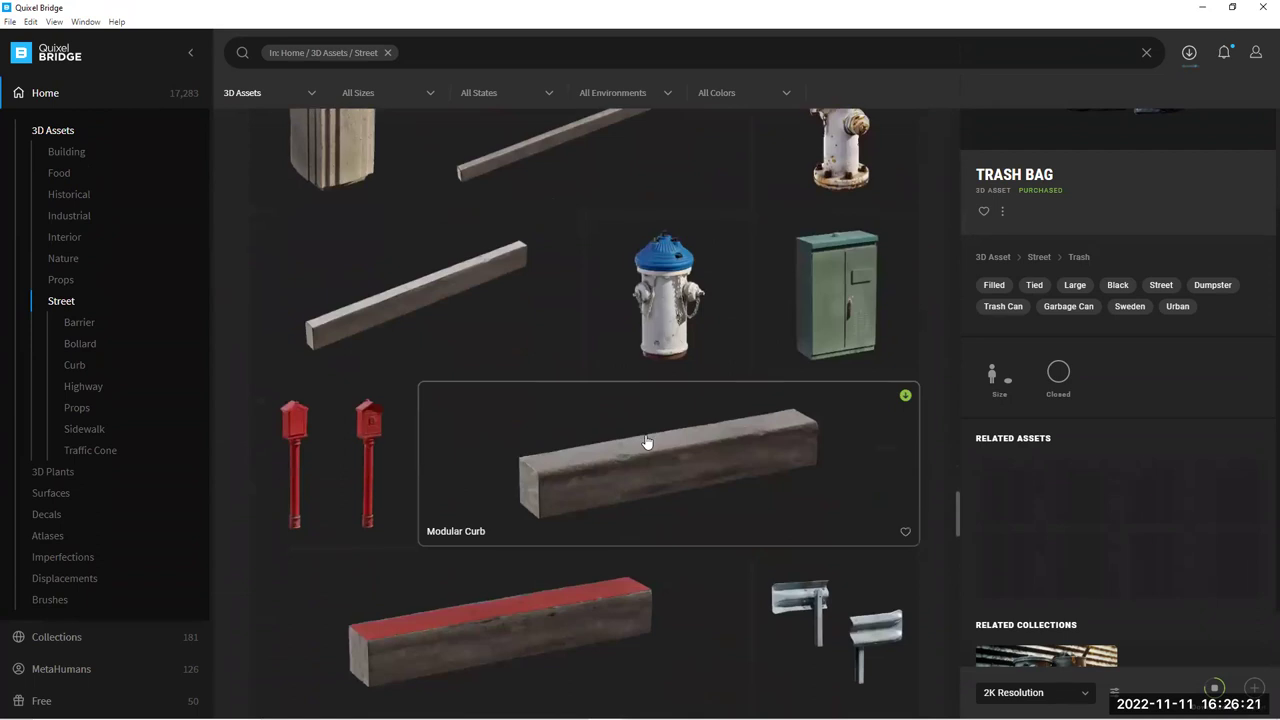
pyautogui.scroll(-3, 654, 423)
pyautogui.scroll(-3, 707, 430)
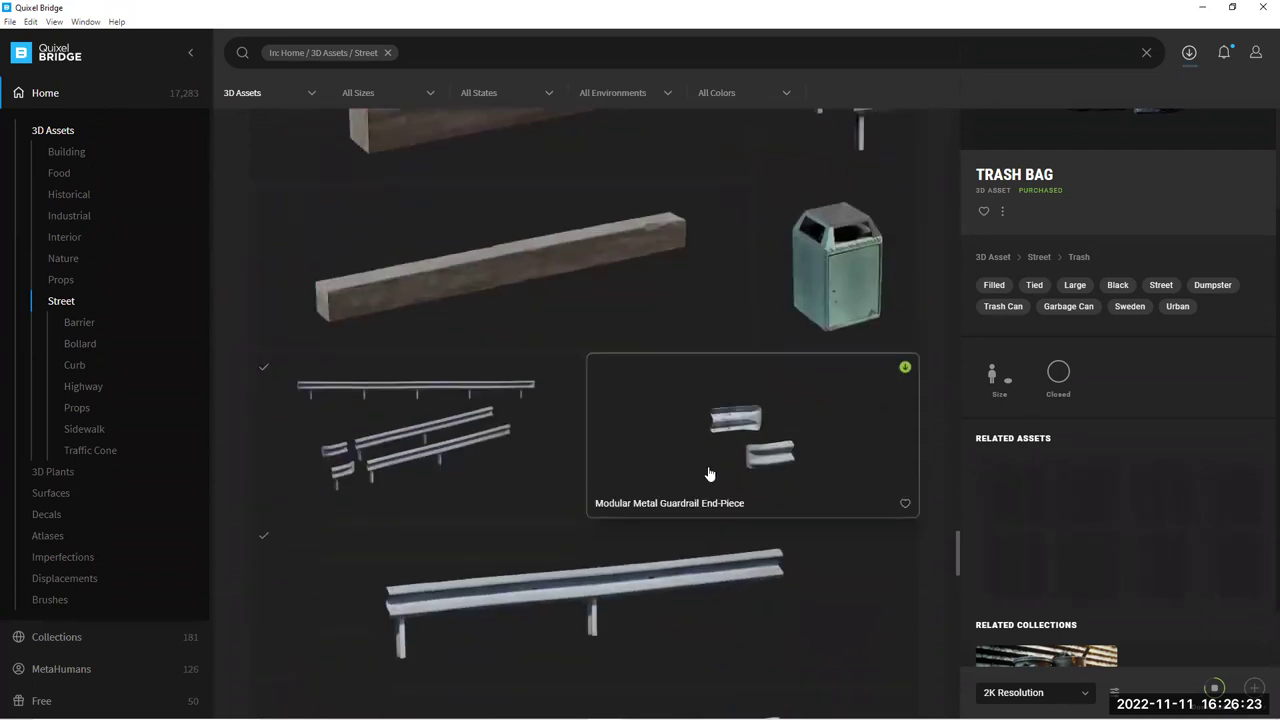
pyautogui.scroll(-6, 706, 490)
pyautogui.scroll(-10, 680, 465)
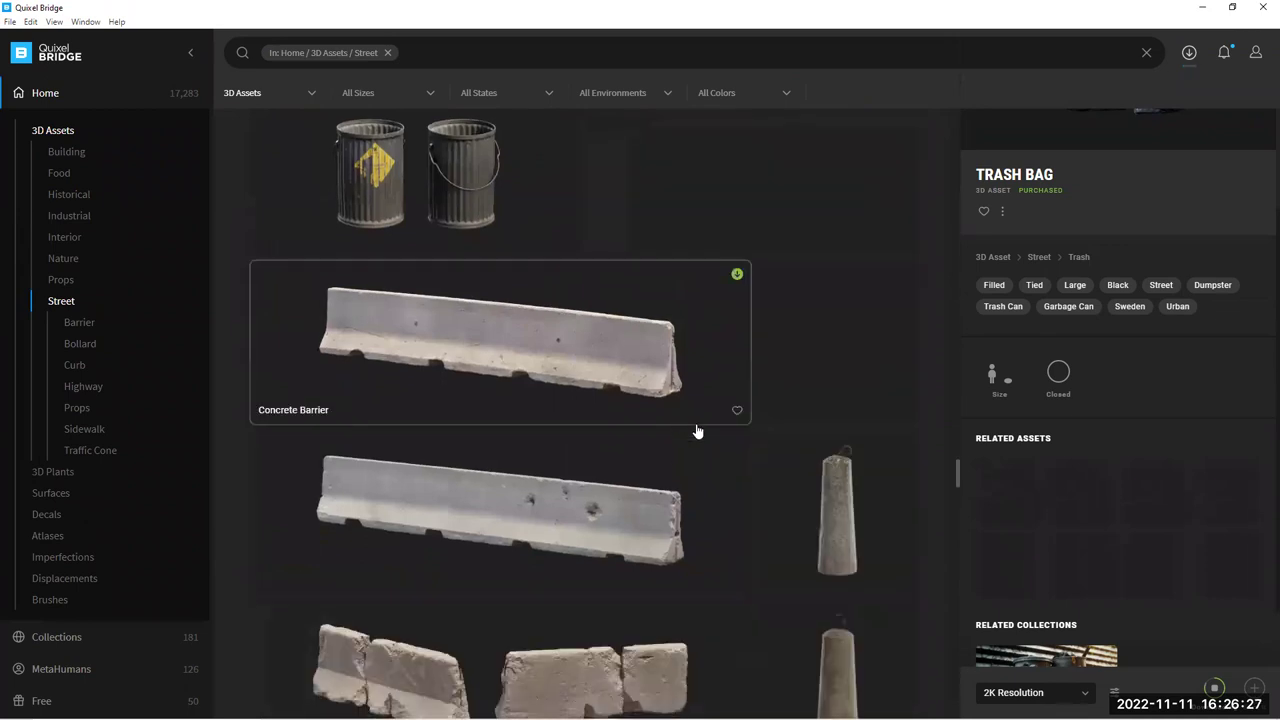
pyautogui.scroll(-5, 692, 430)
pyautogui.scroll(-6, 706, 435)
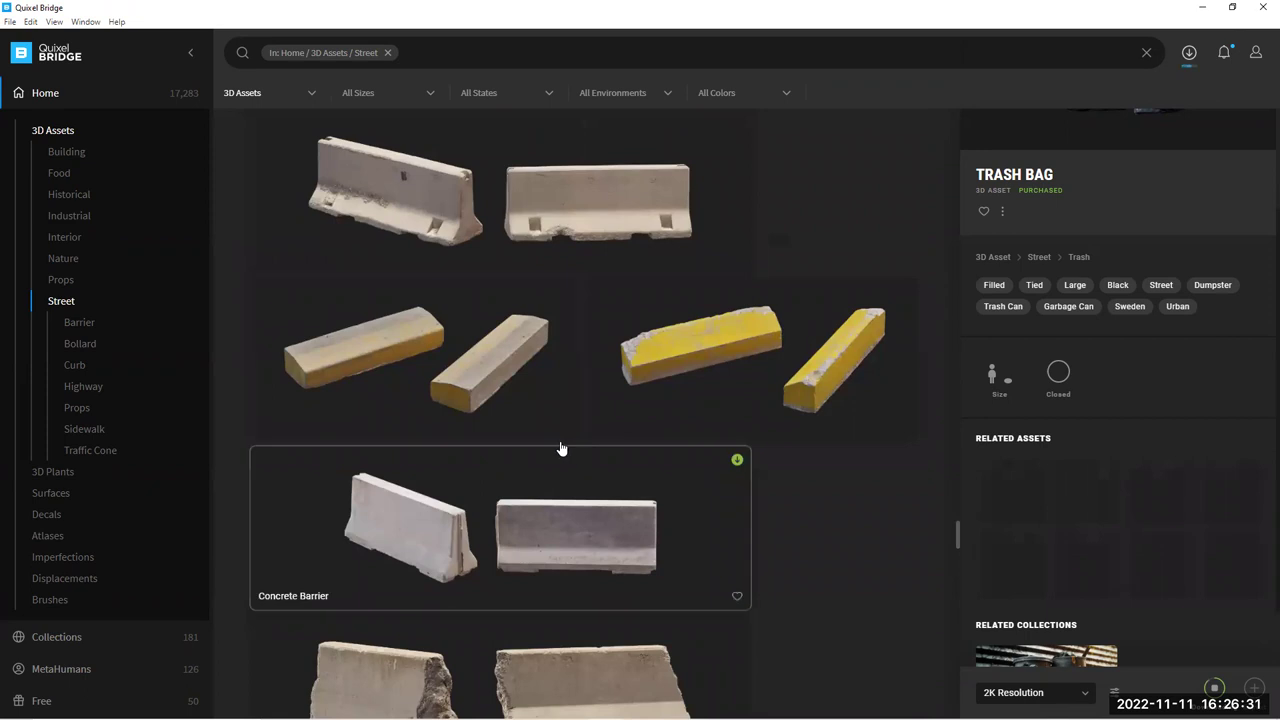
pyautogui.scroll(-3, 602, 434)
pyautogui.scroll(-10, 602, 434)
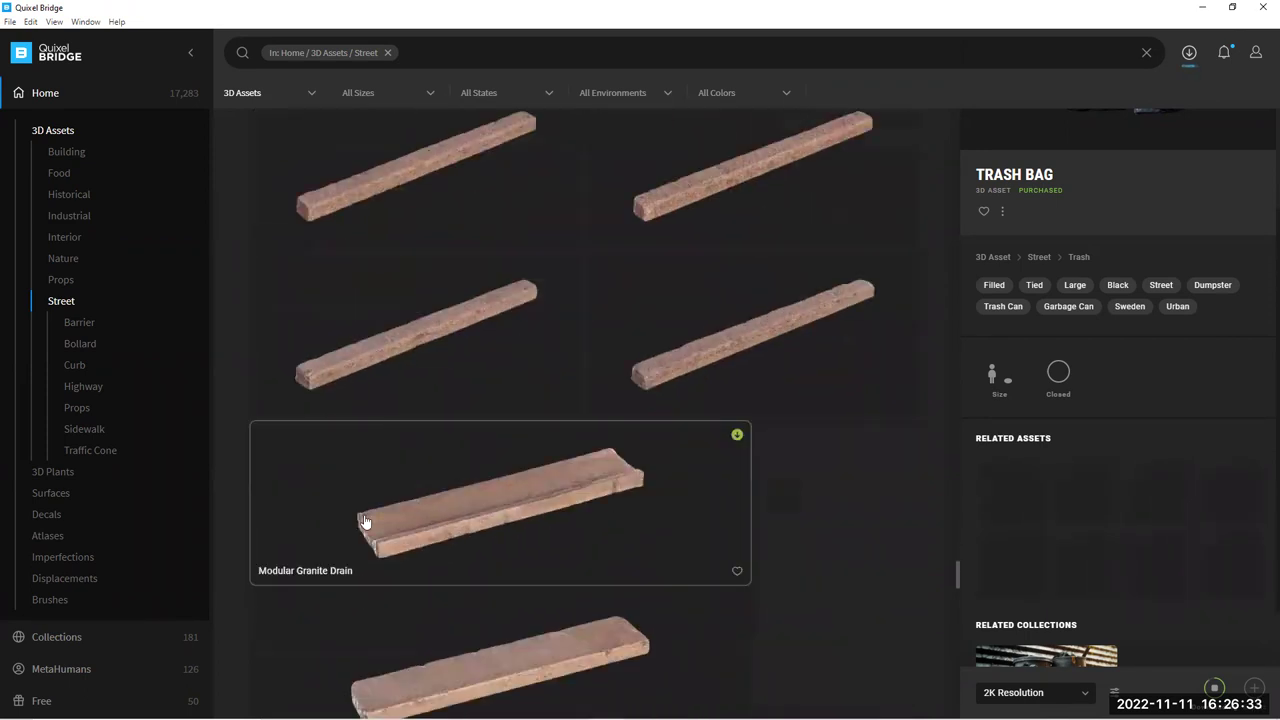
pyautogui.scroll(-10, 620, 545)
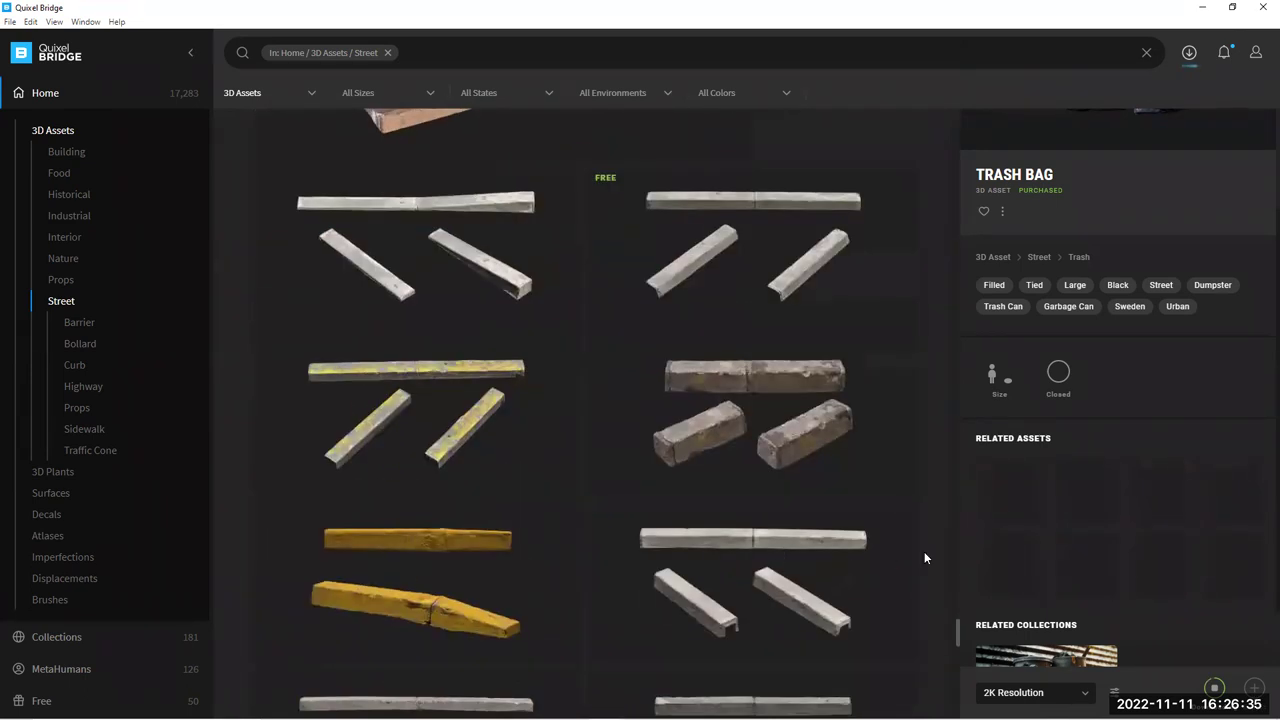
pyautogui.scroll(-10, 928, 612)
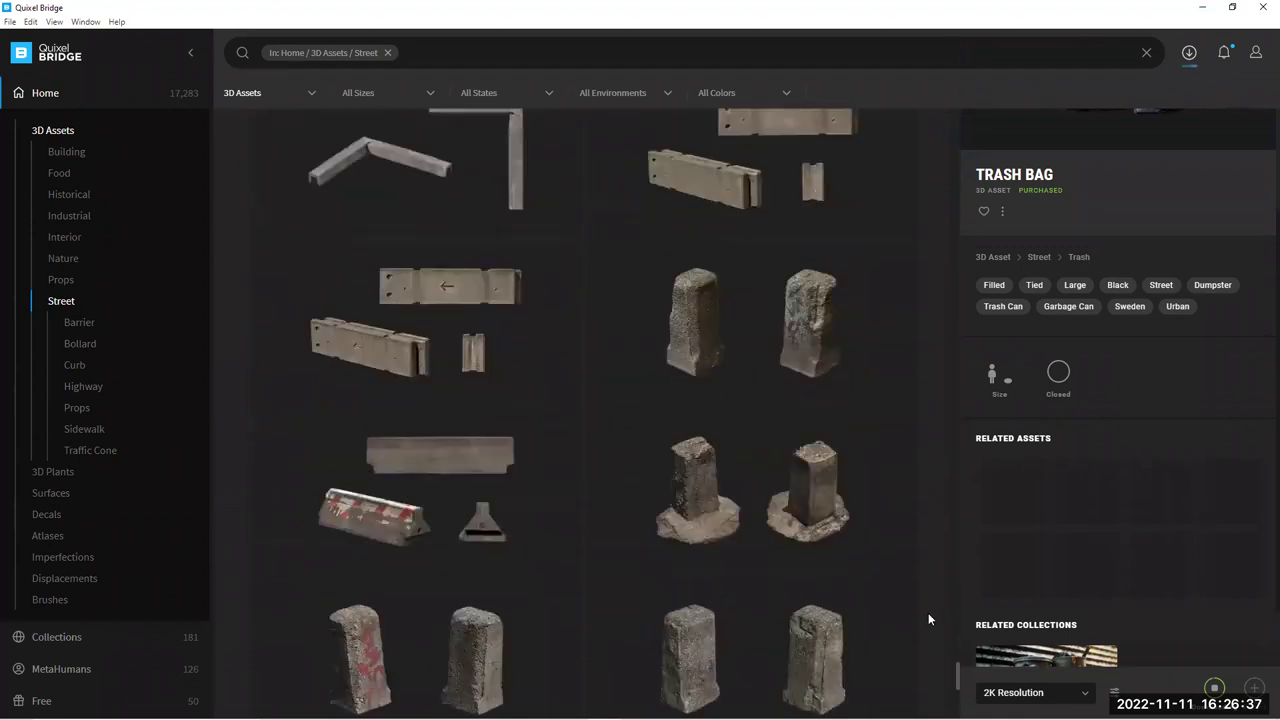
pyautogui.scroll(2, 916, 609)
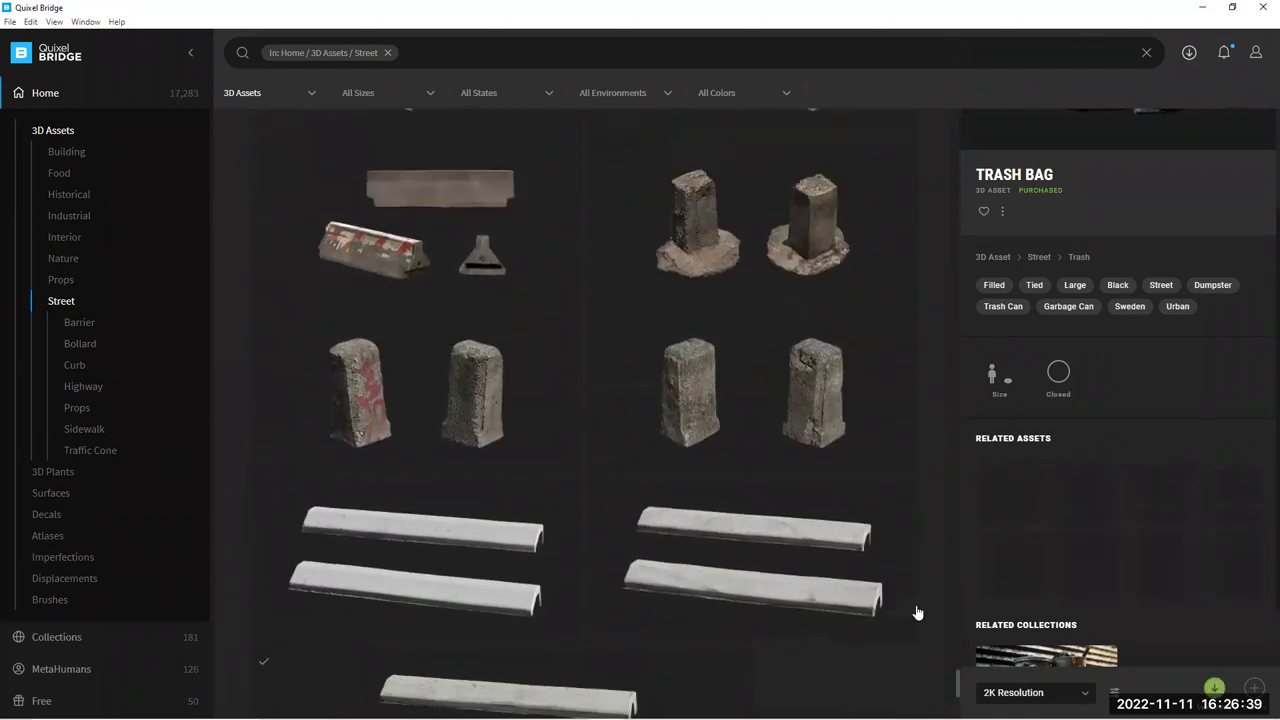
pyautogui.scroll(-5, 774, 611)
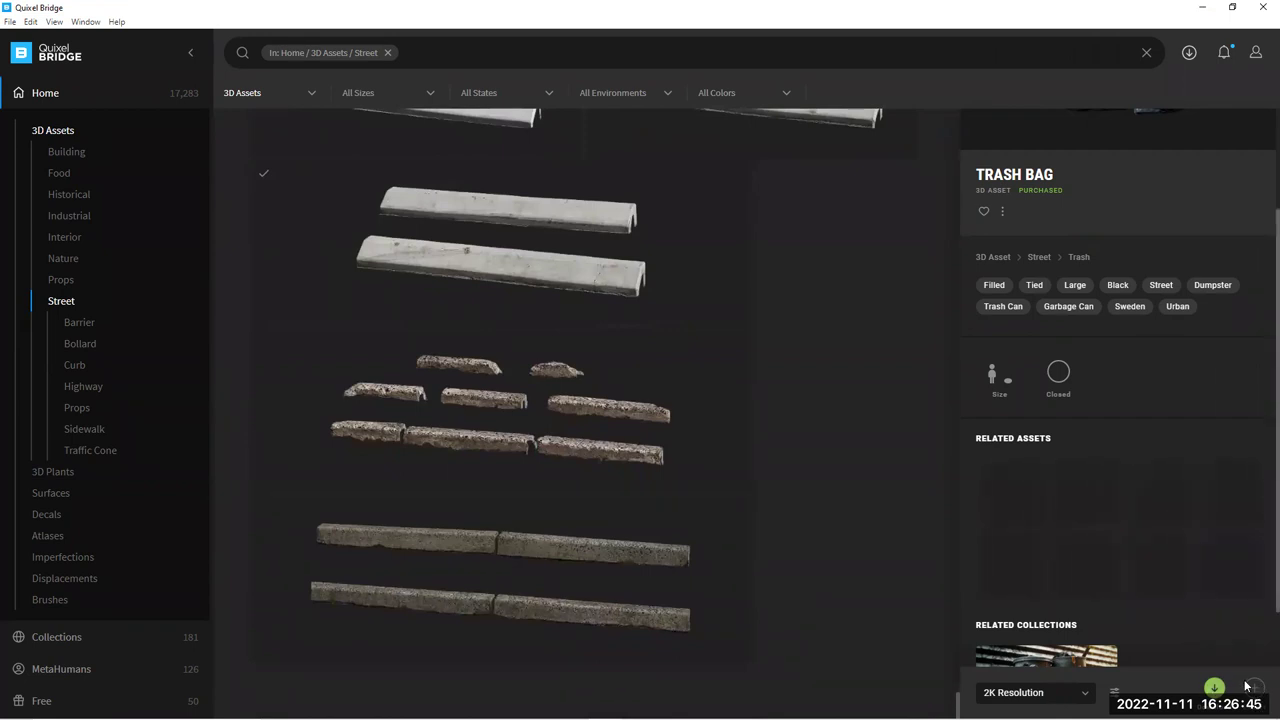
# Export the downloaded Trash Bag to Blender and minimize Quixel Bridge to return to the street scene
pyautogui.scroll(2, 1175, 386)
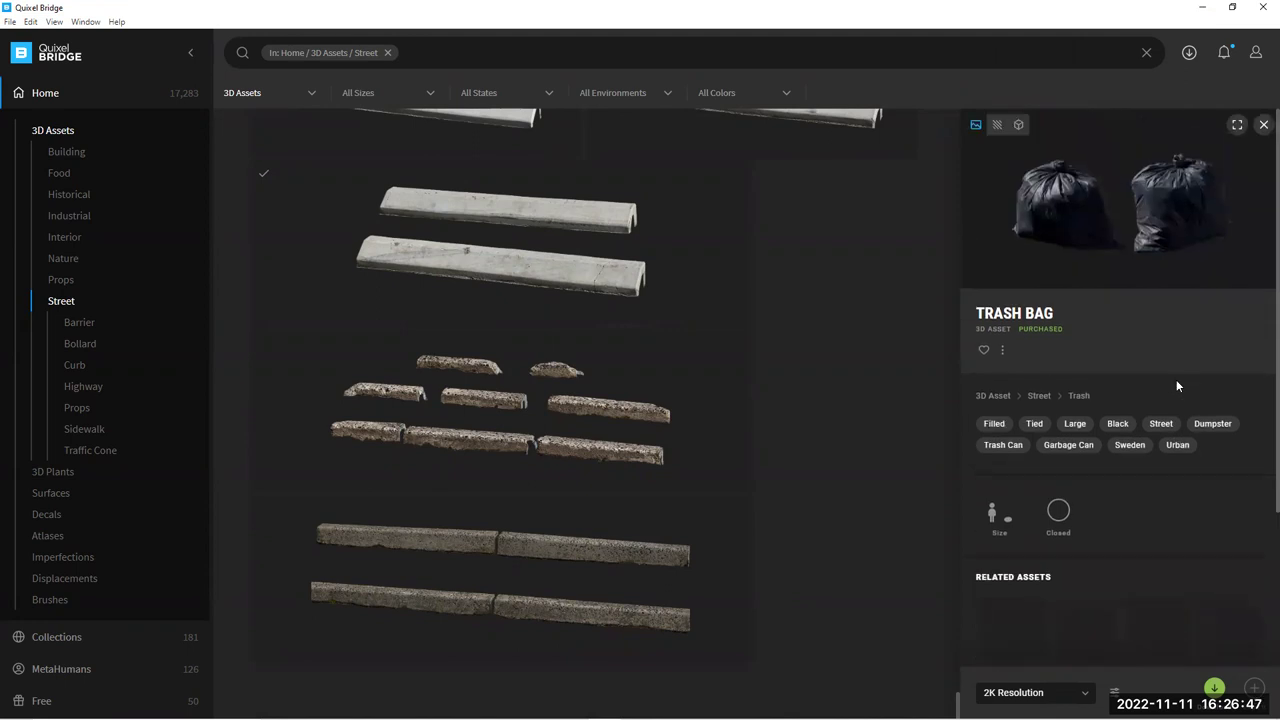
pyautogui.click(1254, 688)
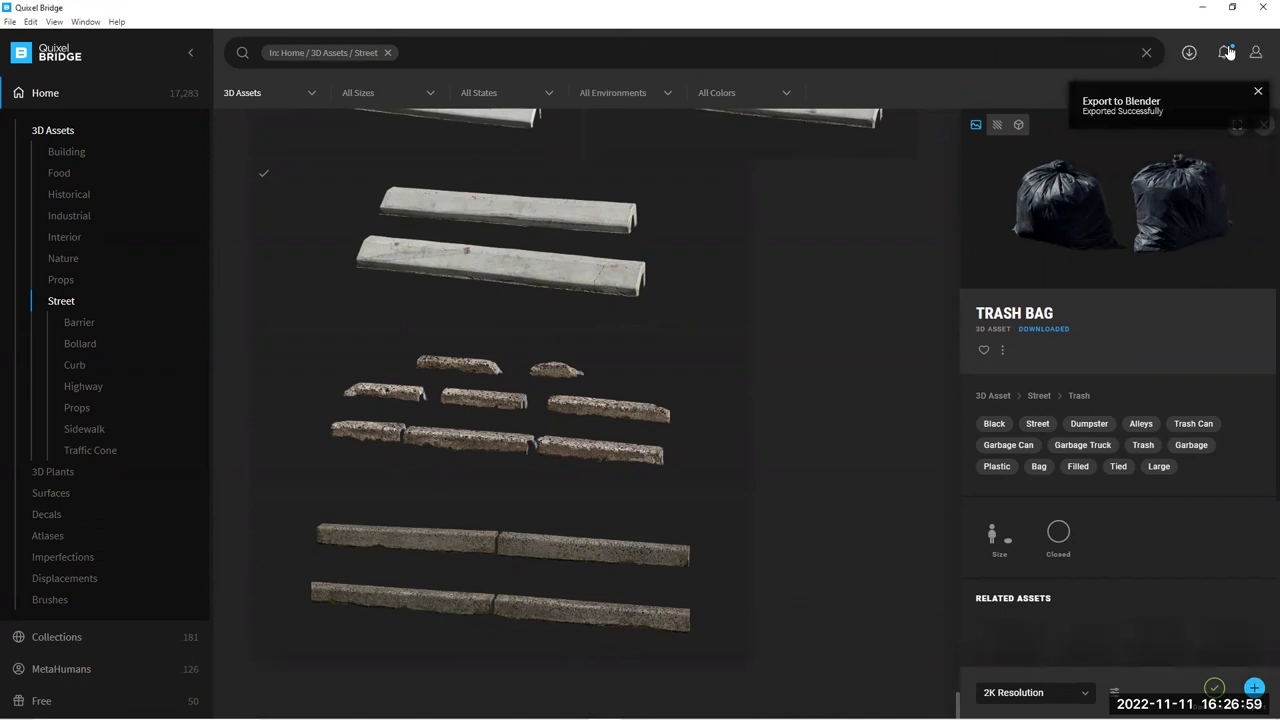
pyautogui.click(1200, 8)
# Move the imported trash bag across the street to the ground beside the lit shop window on the left
pyautogui.moveTo(628, 350); pyautogui.dragTo(613, 287, button='middle')
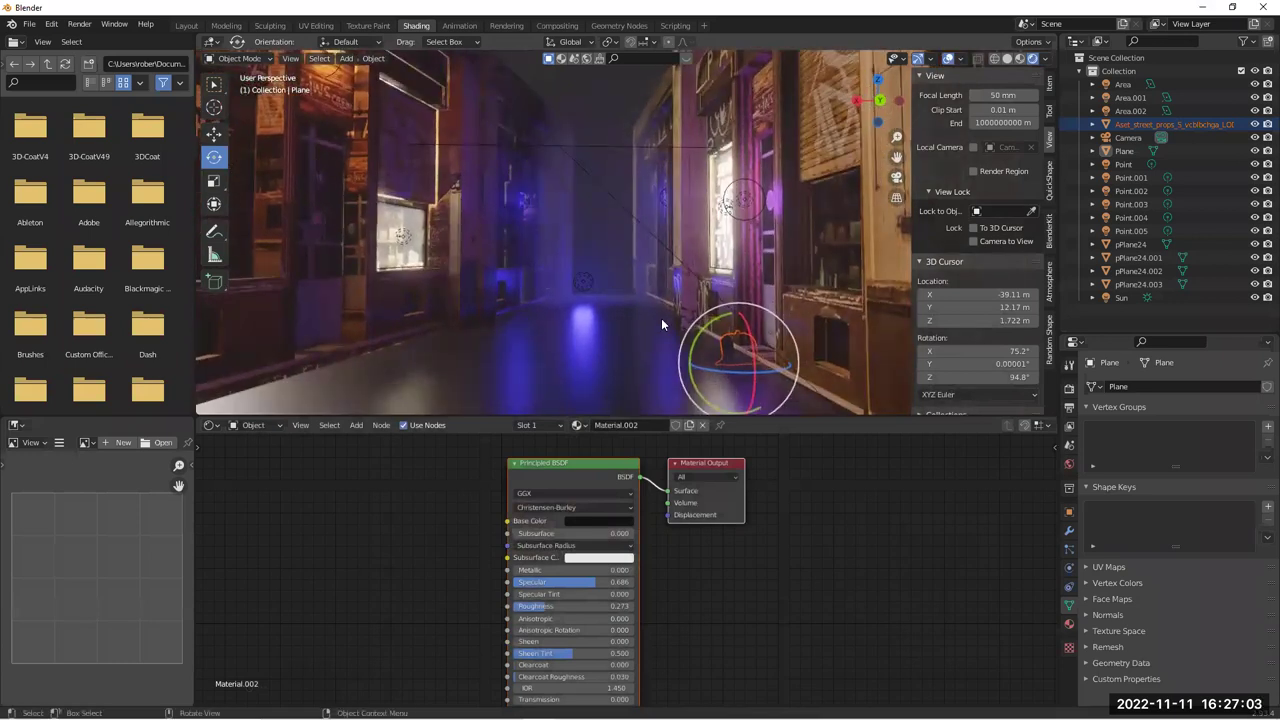
pyautogui.press('g')
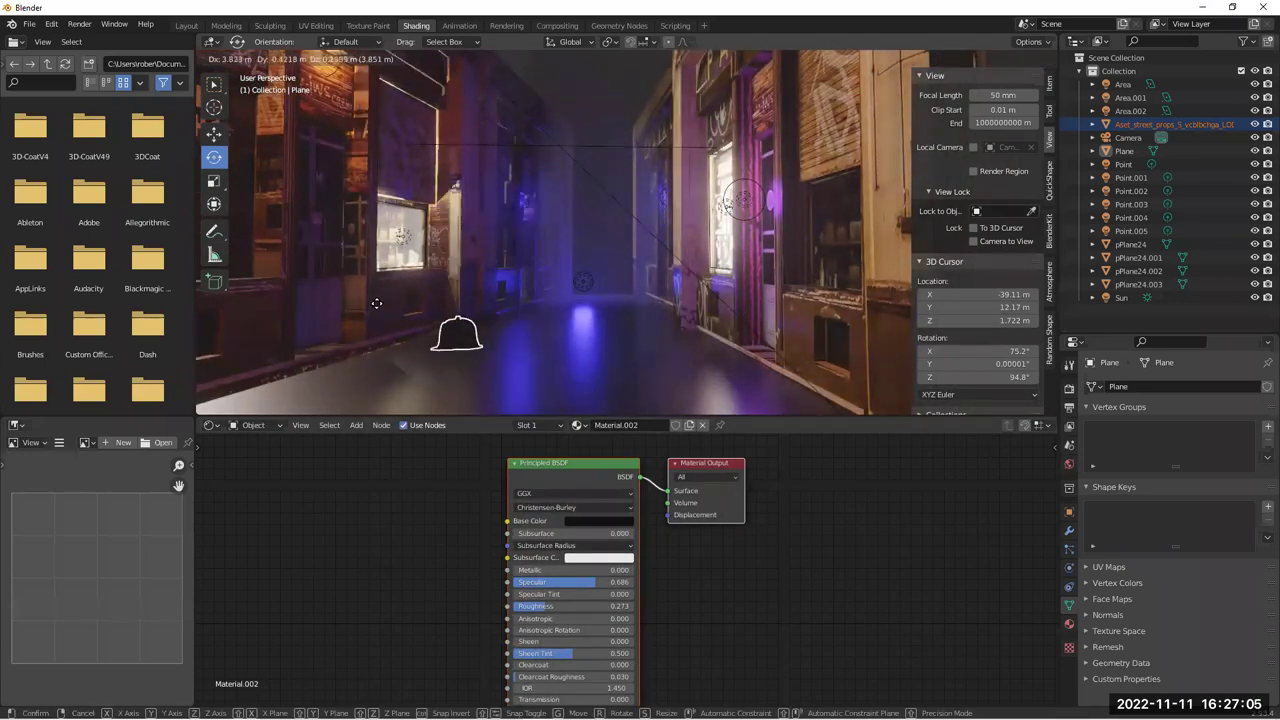
pyautogui.click(368, 305)
pyautogui.click(549, 288)
# Scale the trash bag up slightly and move it closer to the shopfront below the lit window on the left
pyautogui.moveTo(548, 285); pyautogui.dragTo(487, 321, button='middle')
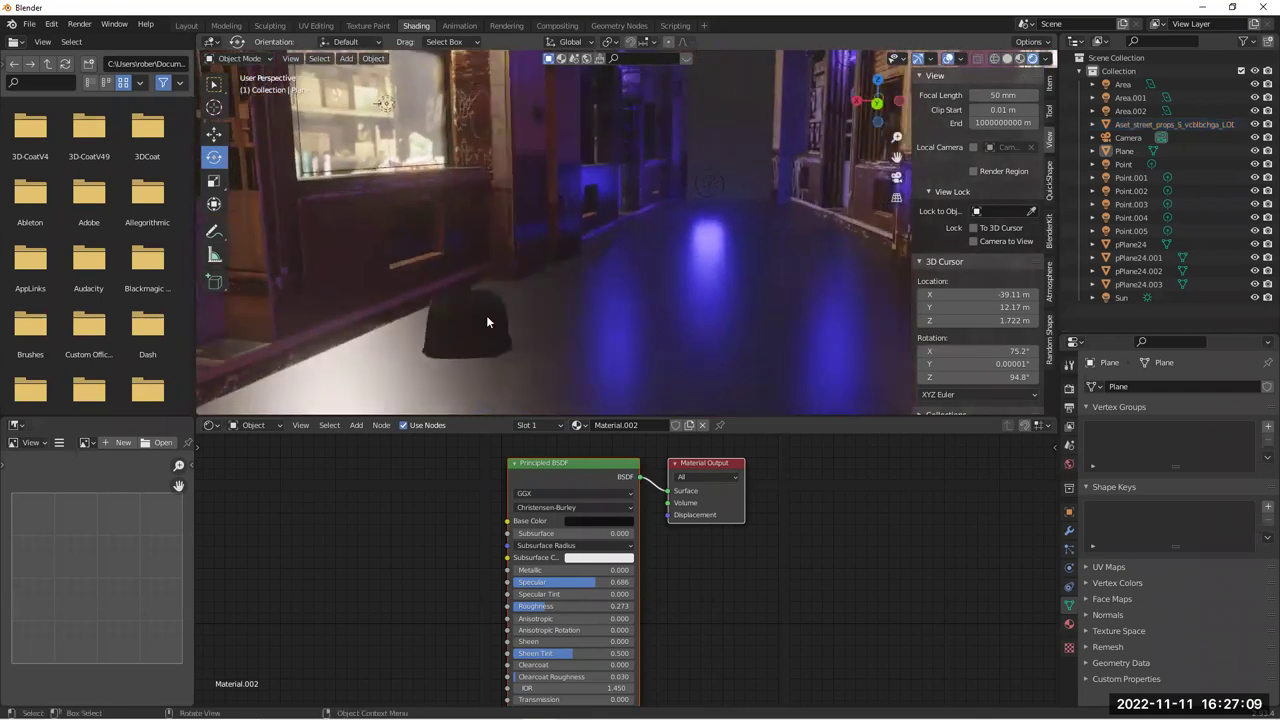
pyautogui.click(487, 321)
pyautogui.press('s')
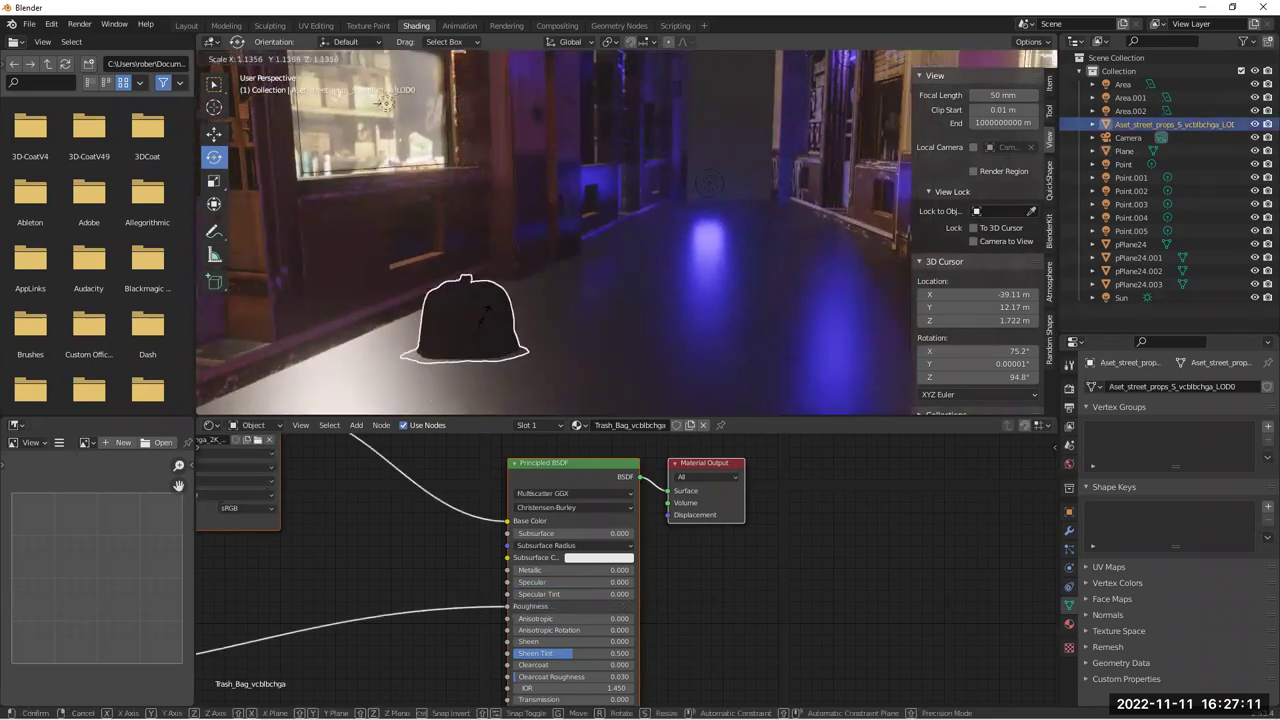
pyautogui.click(477, 316)
pyautogui.press('r')
pyautogui.press('Escape')
pyautogui.press('g')
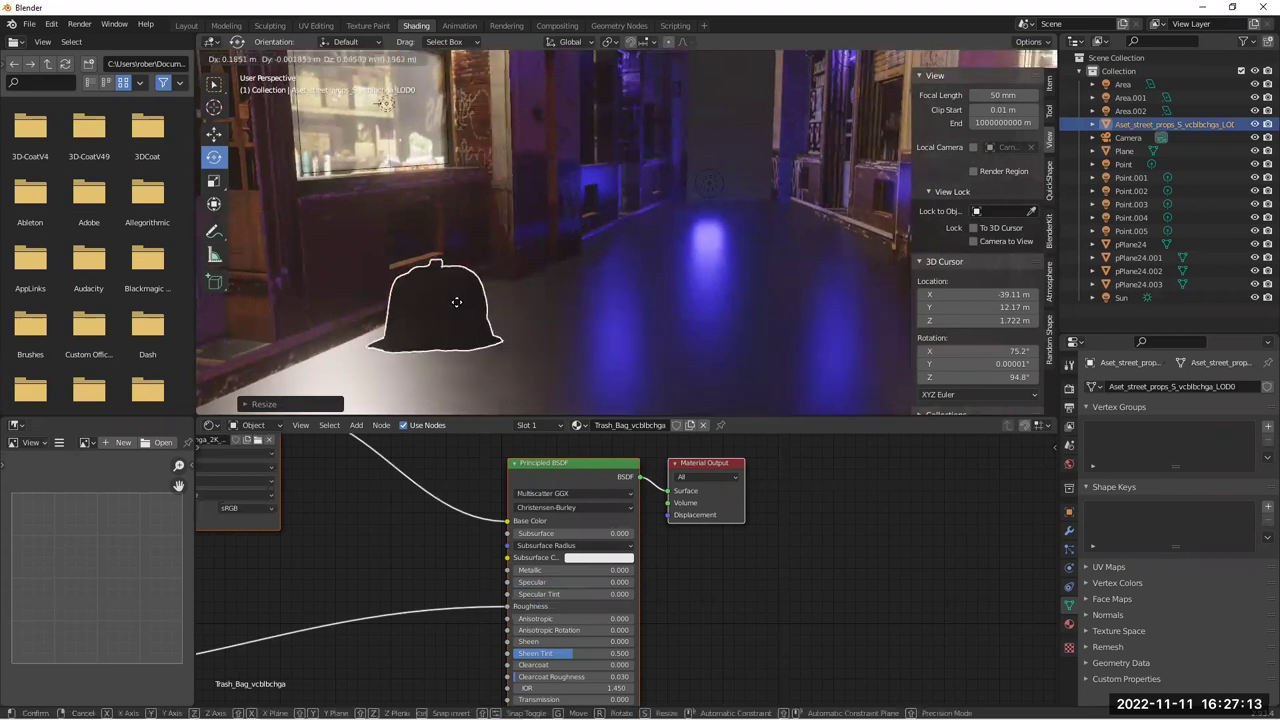
pyautogui.click(454, 306)
# Try placing a duplicate of the trash bag on the opposite side of the street, and undo the copy
pyautogui.moveTo(454, 306); pyautogui.dragTo(566, 284, button='middle')
pyautogui.hotkey('shift', 'd')
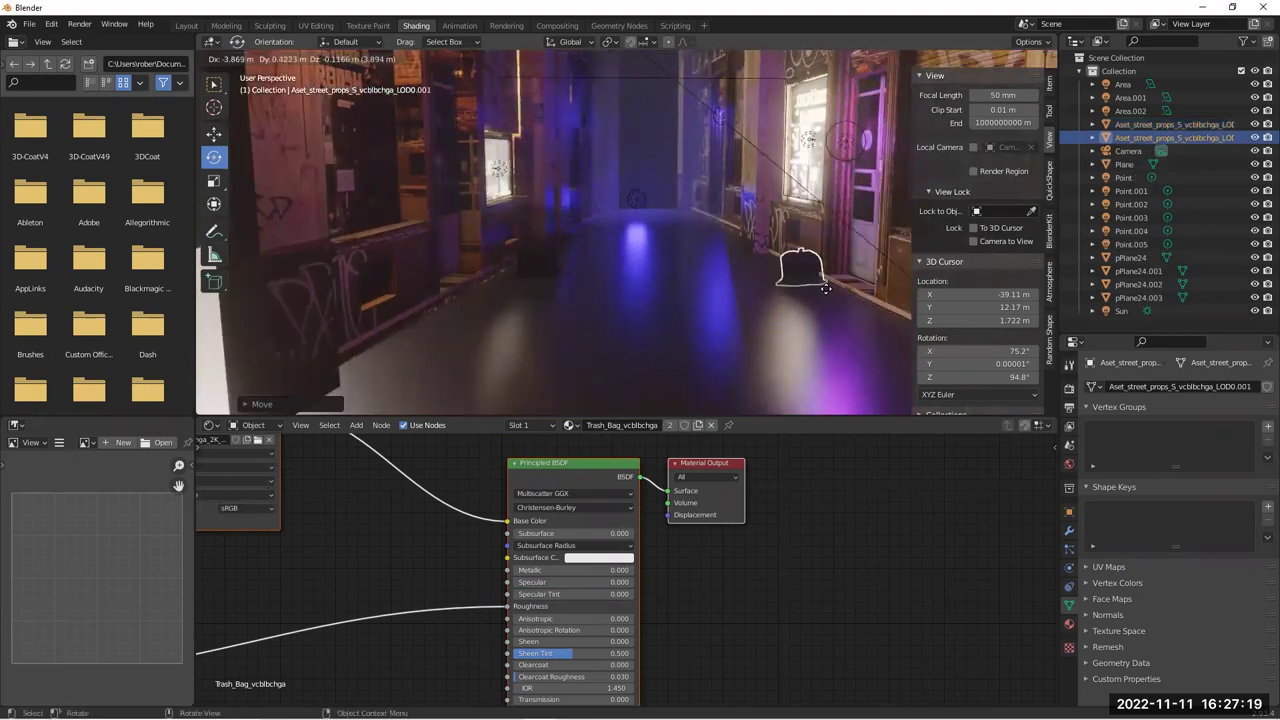
pyautogui.click(825, 289)
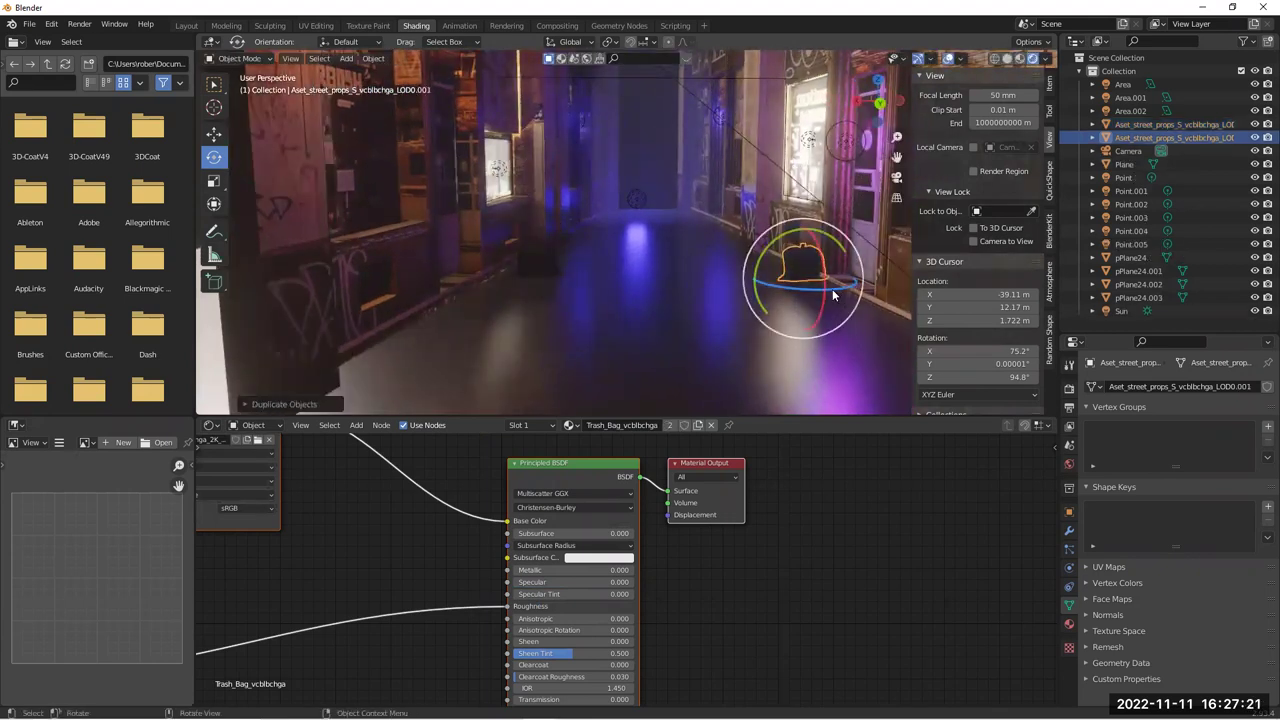
pyautogui.click(765, 311)
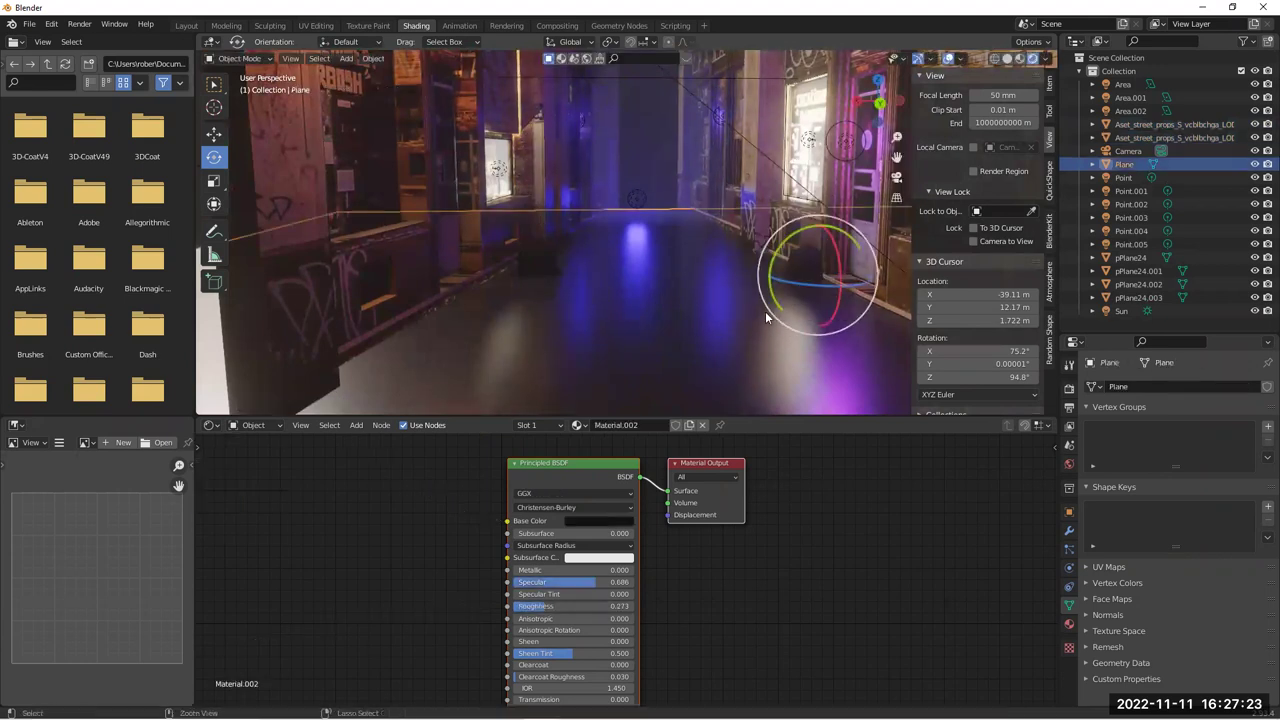
pyautogui.hotkey('ctrl', 'z')
pyautogui.hotkey('ctrl', 'z')
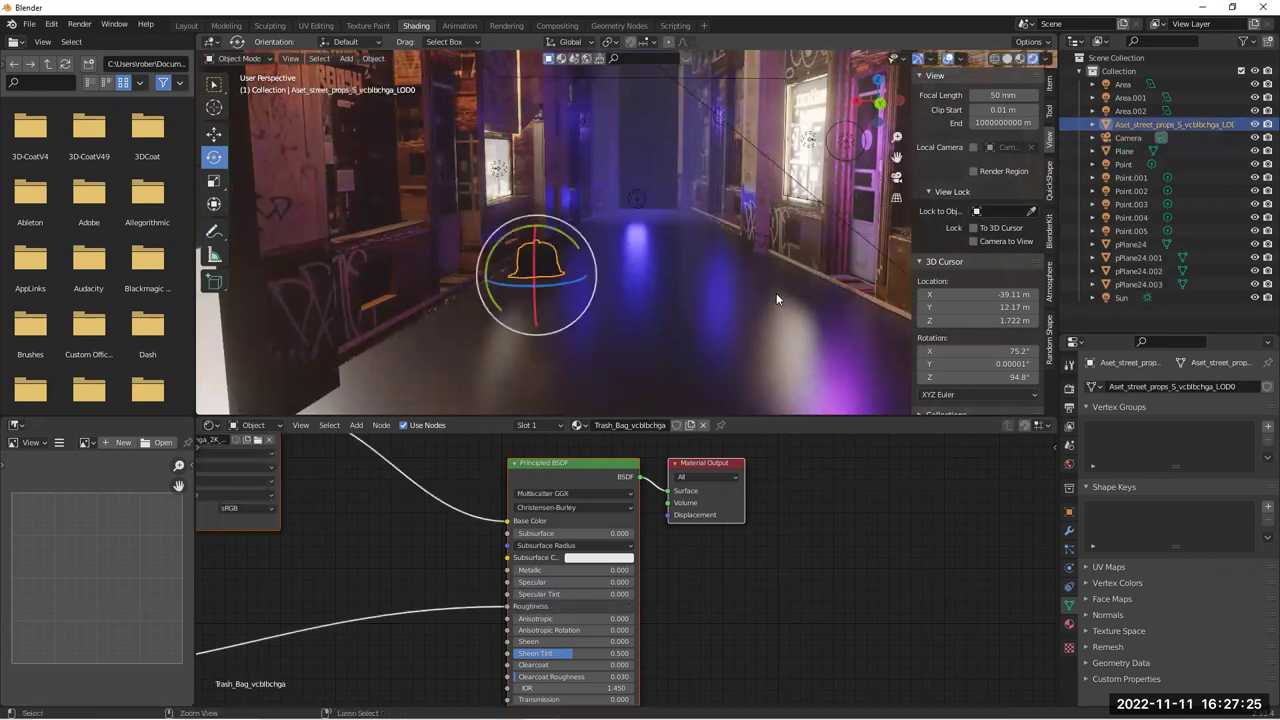
# Select the trash bag object and create a new collection for it in the scene hierarchy
pyautogui.click(641, 157)
pyautogui.scroll(-2, 622, 205)
pyautogui.scroll(2, 602, 245)
pyautogui.keyDown('shift'); pyautogui.moveTo(602, 245); pyautogui.dragTo(592, 299, button='middle'); pyautogui.keyUp('shift')
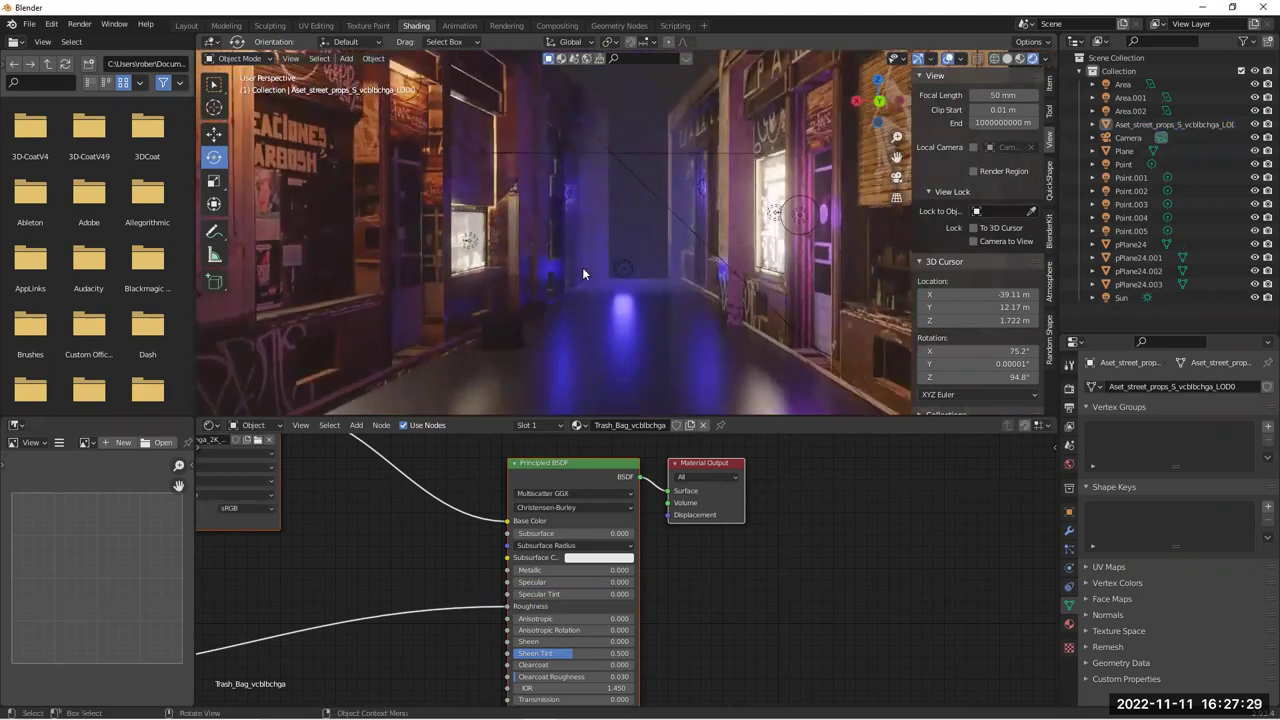
pyautogui.click(514, 333)
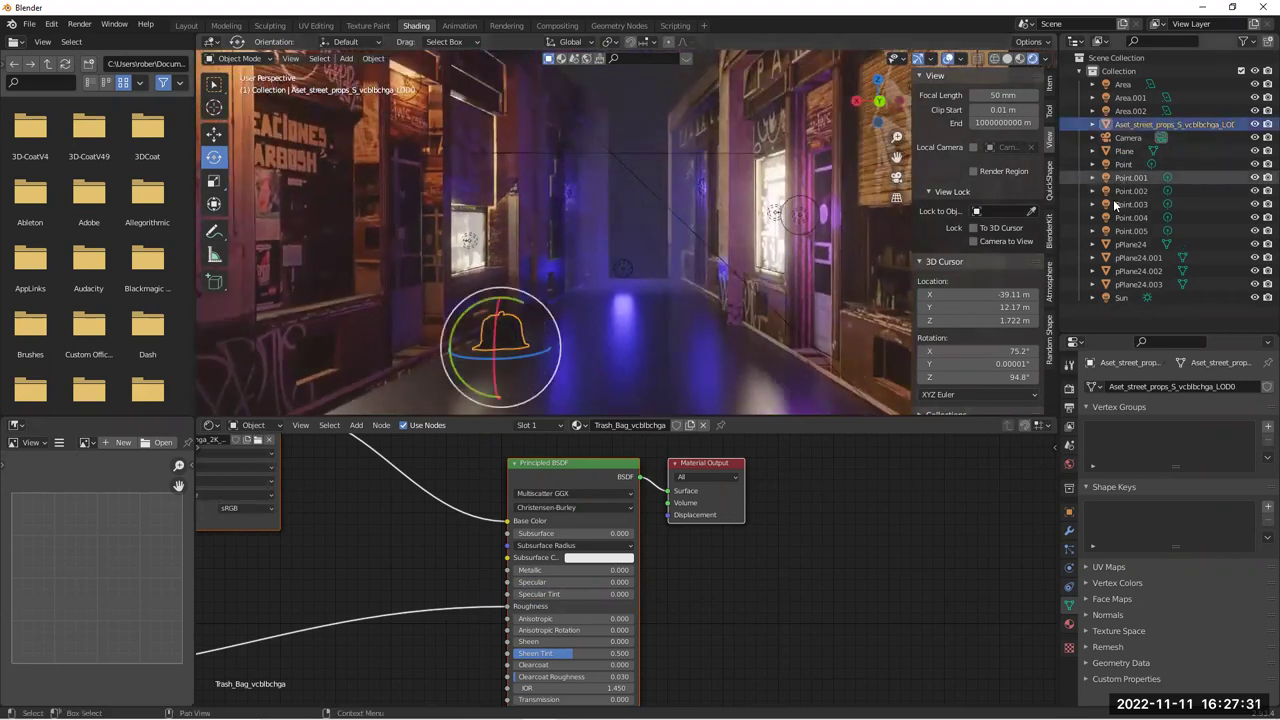
pyautogui.rightClick(1077, 110)
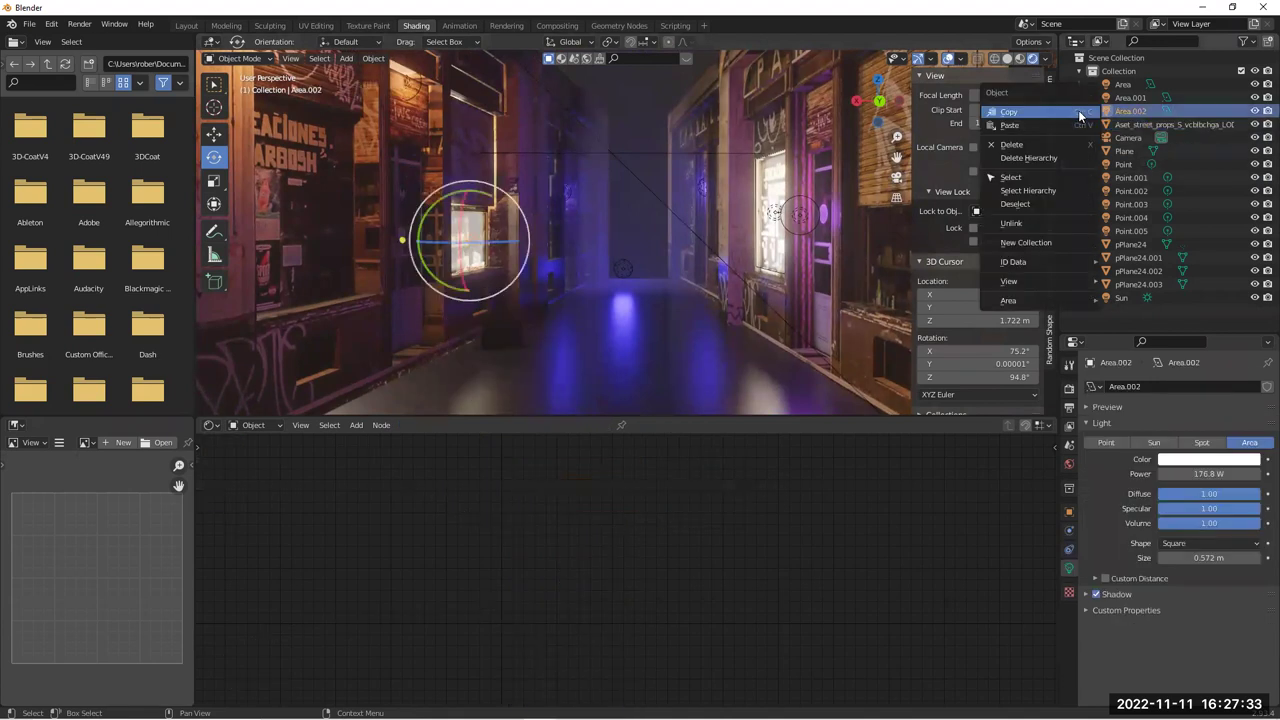
pyautogui.click(1148, 124)
pyautogui.rightClick(1164, 124)
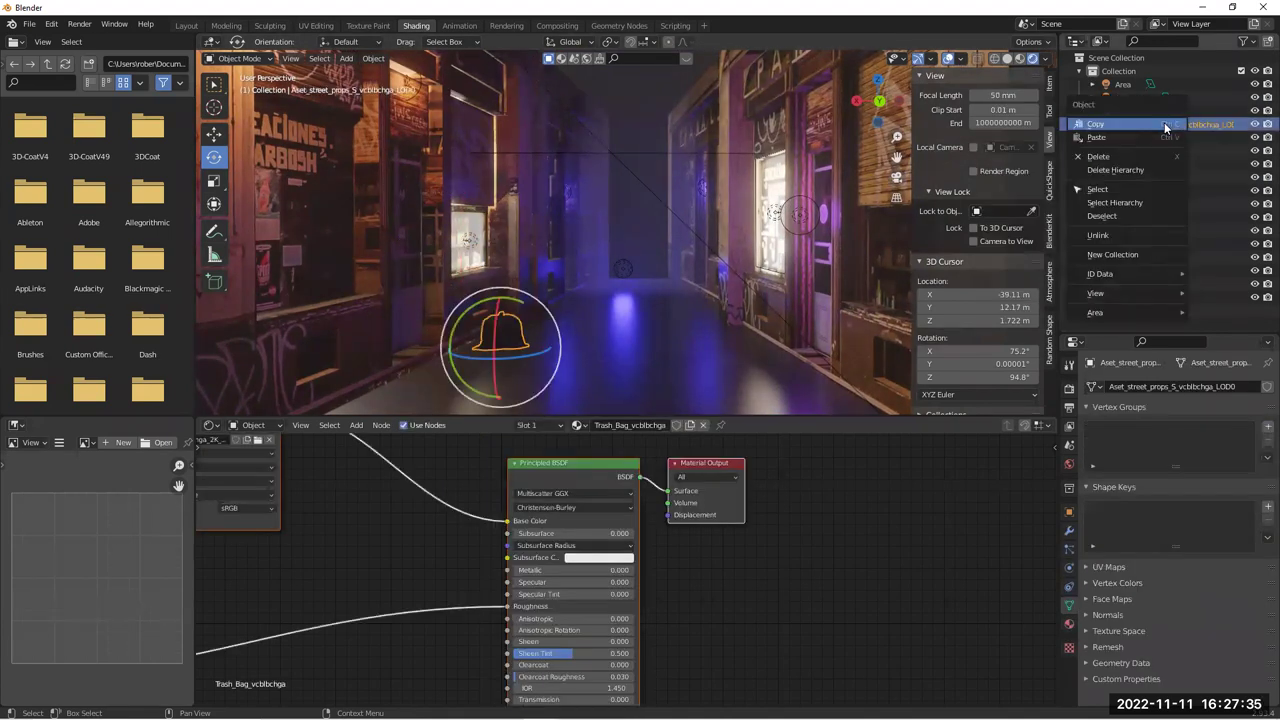
pyautogui.click(1134, 255)
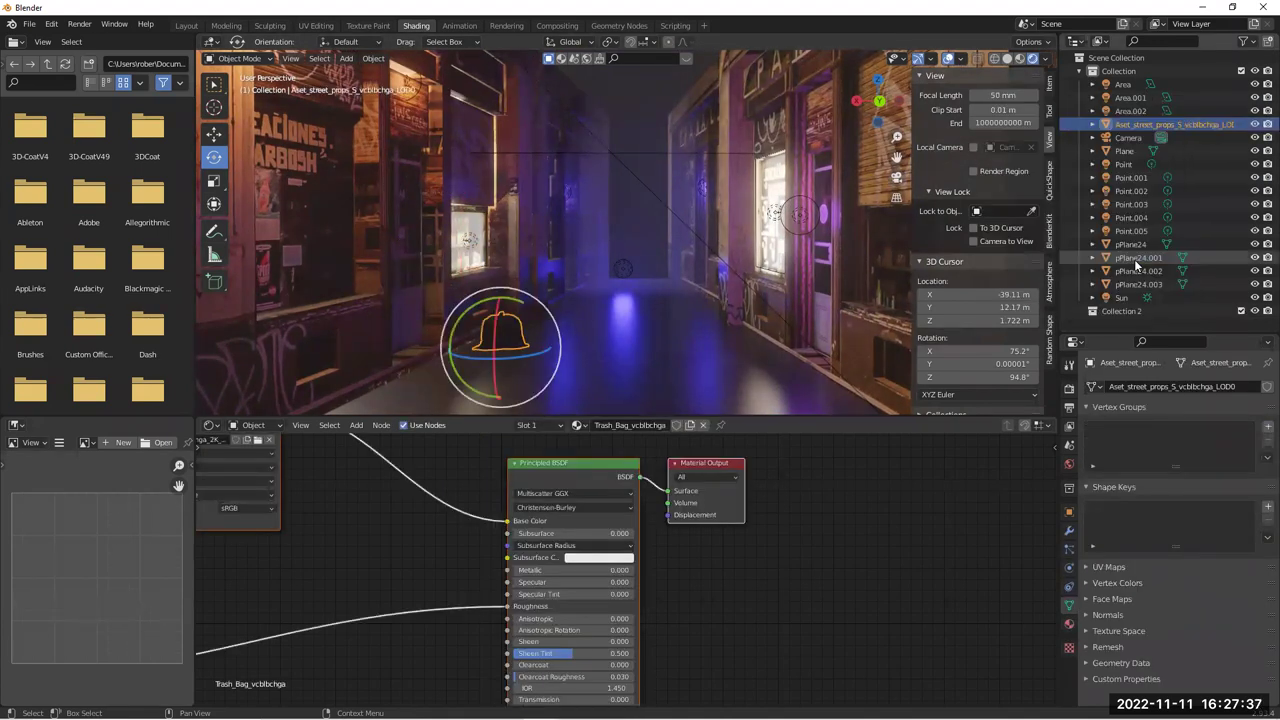
# Rename the new collection Bin_Bag and move the trash bag object into it
pyautogui.click(1119, 311)
pyautogui.doubleClick(1119, 310)
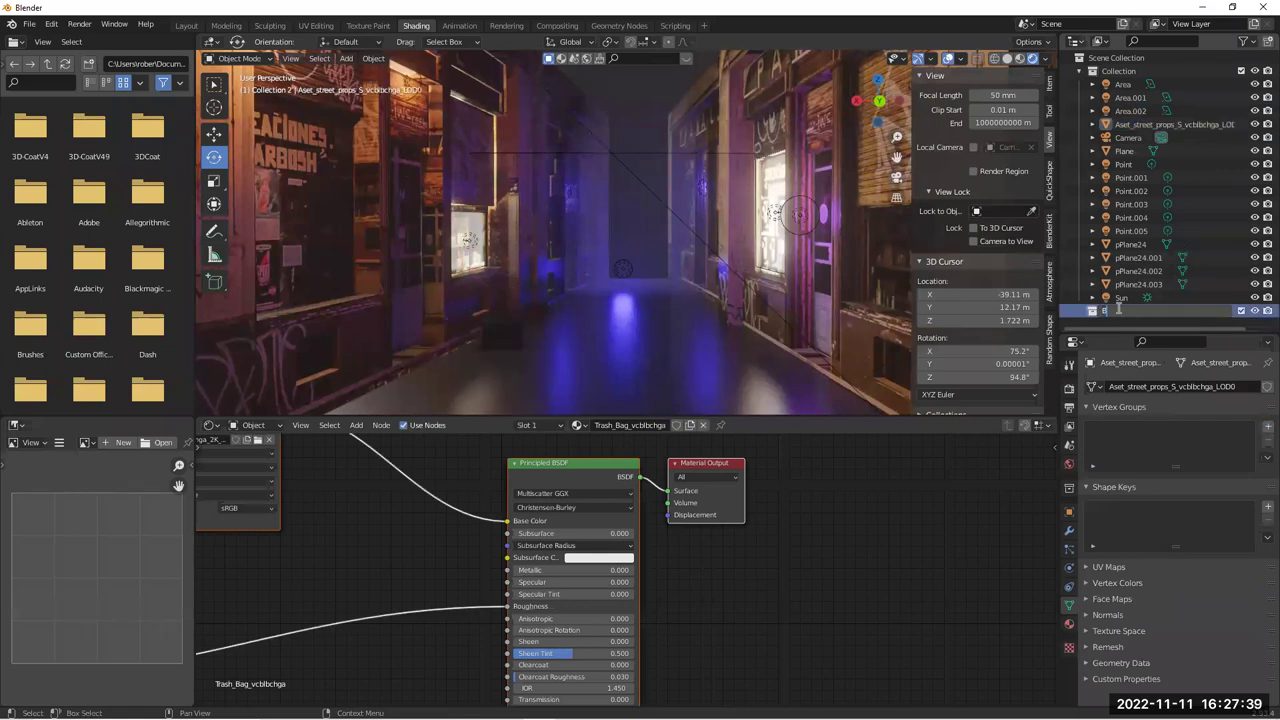
pyautogui.write('Bin_Bag')
pyautogui.press('Return')
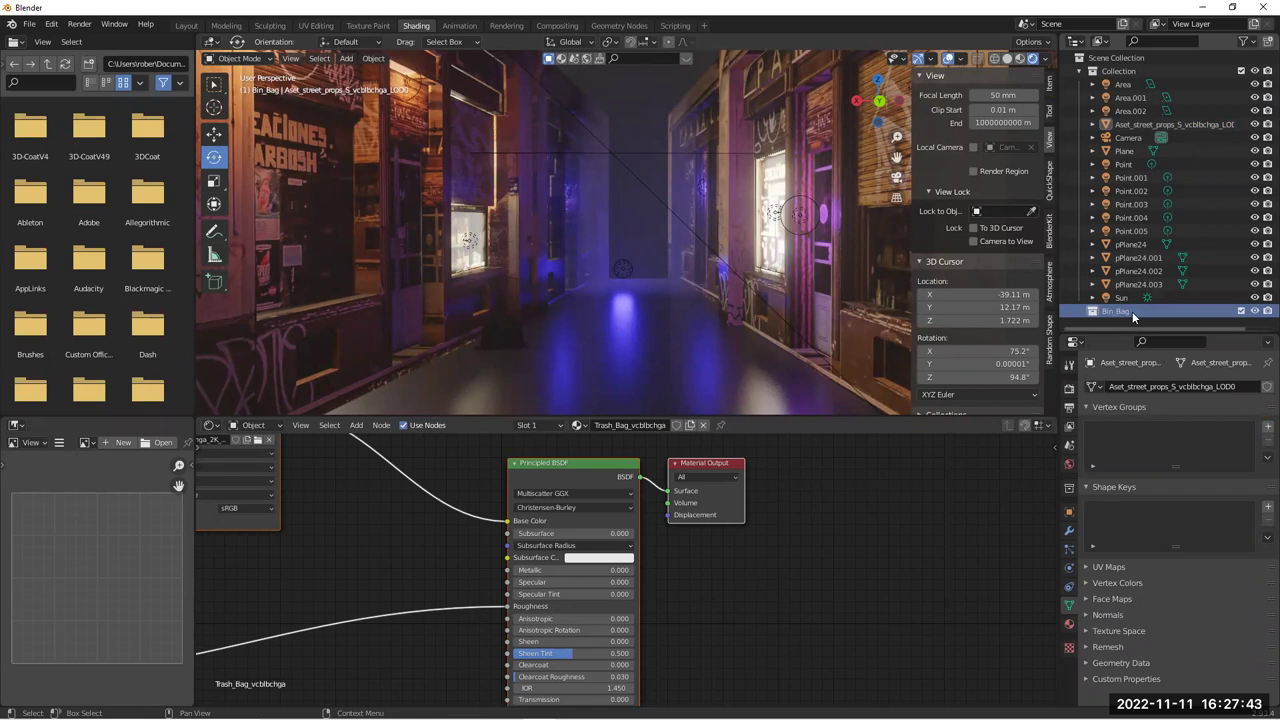
pyautogui.moveTo(1128, 125); pyautogui.dragTo(1113, 311)
pyautogui.click(1081, 298)
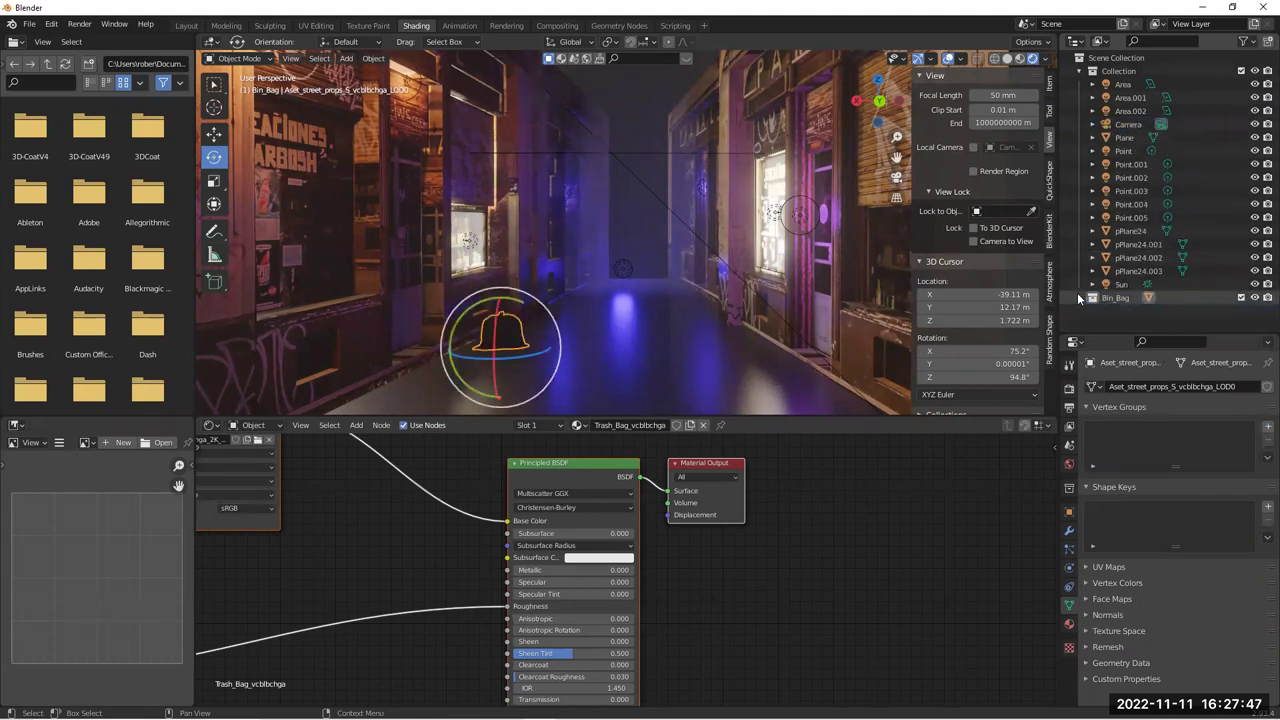
# Add a particle system to the ground plane and set its type to Hair
pyautogui.click(656, 347)
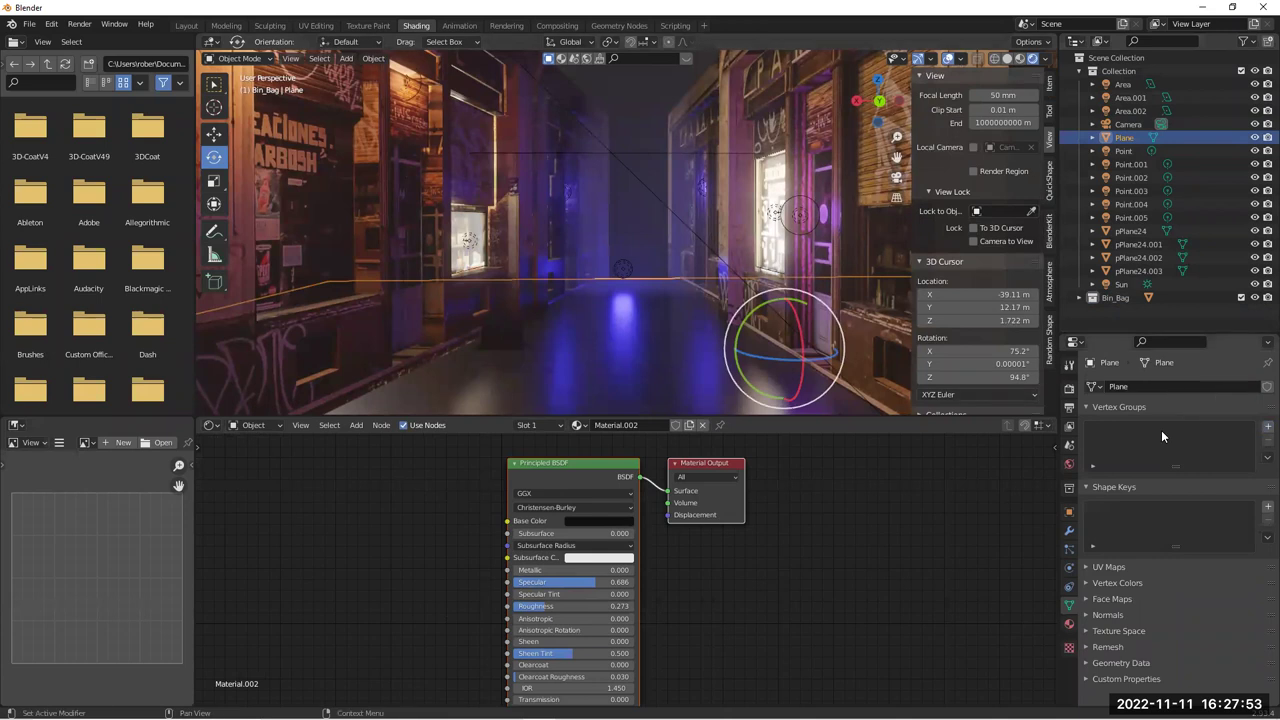
pyautogui.click(1070, 533)
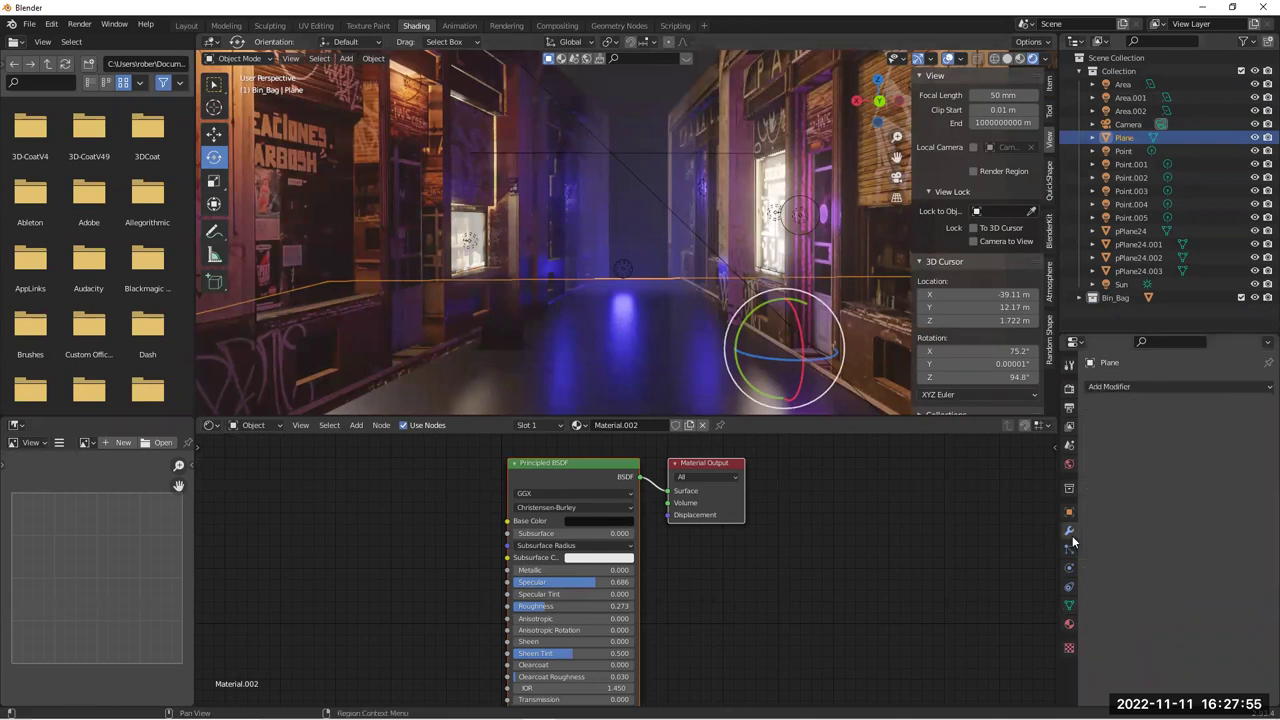
pyautogui.click(1068, 552)
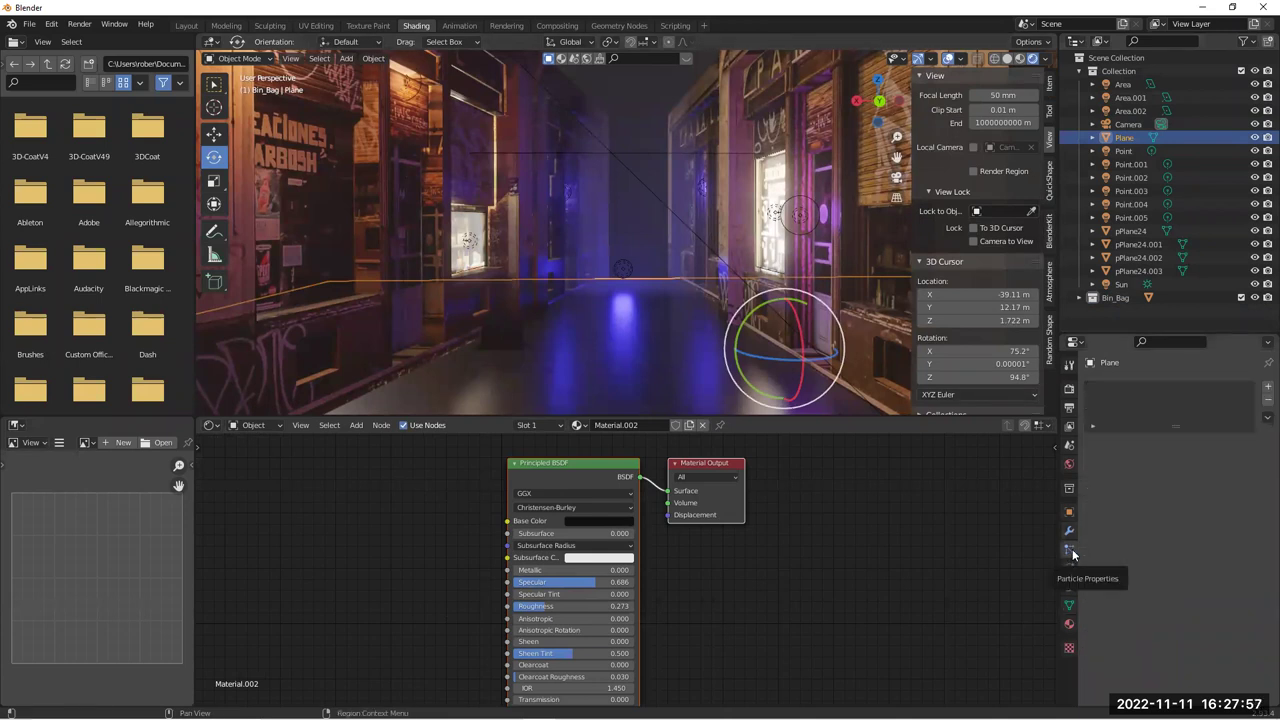
pyautogui.click(1266, 387)
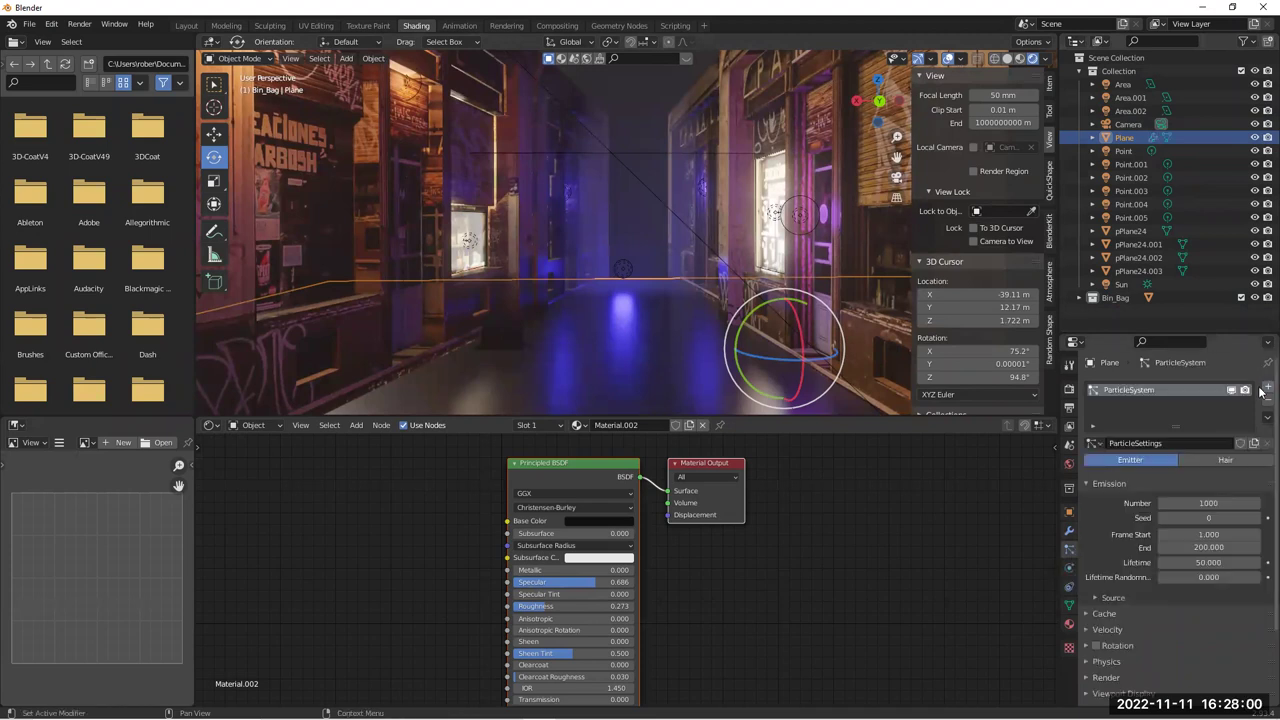
pyautogui.click(1224, 459)
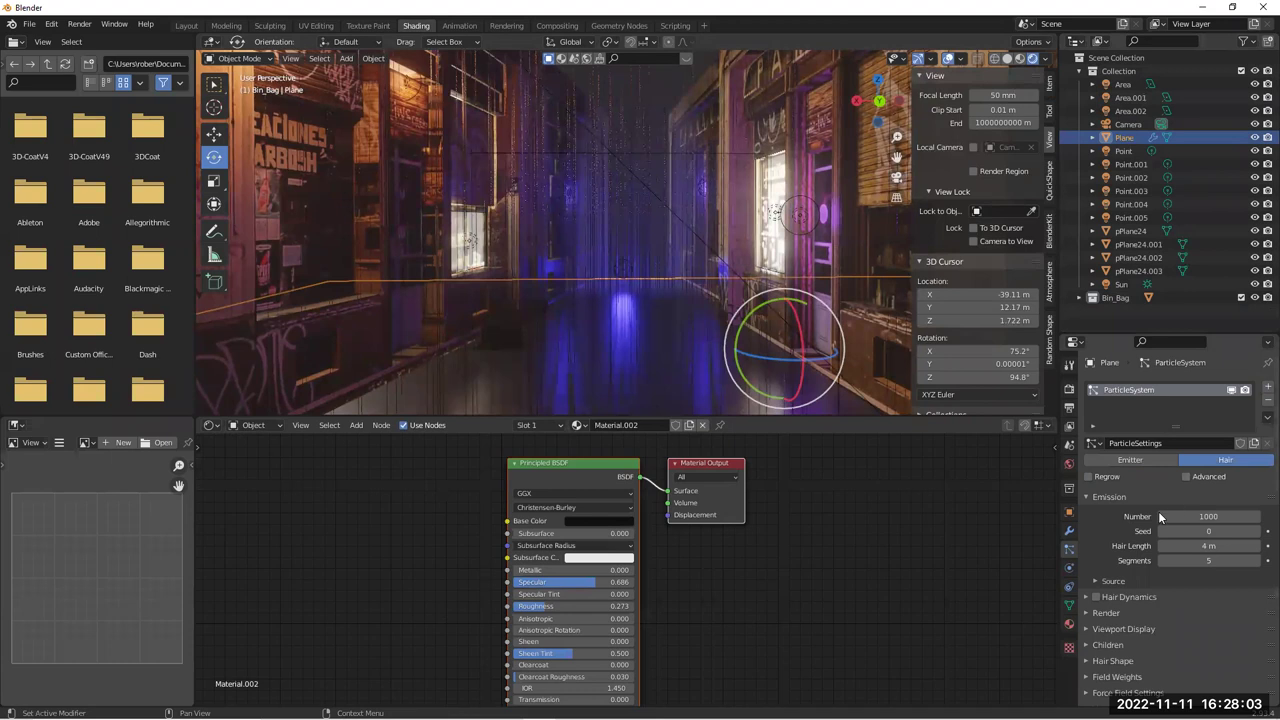
# Set the hair particle number to 20 and enable the Advanced option
pyautogui.click(1198, 518)
pyautogui.write('20')
pyautogui.press('Return')
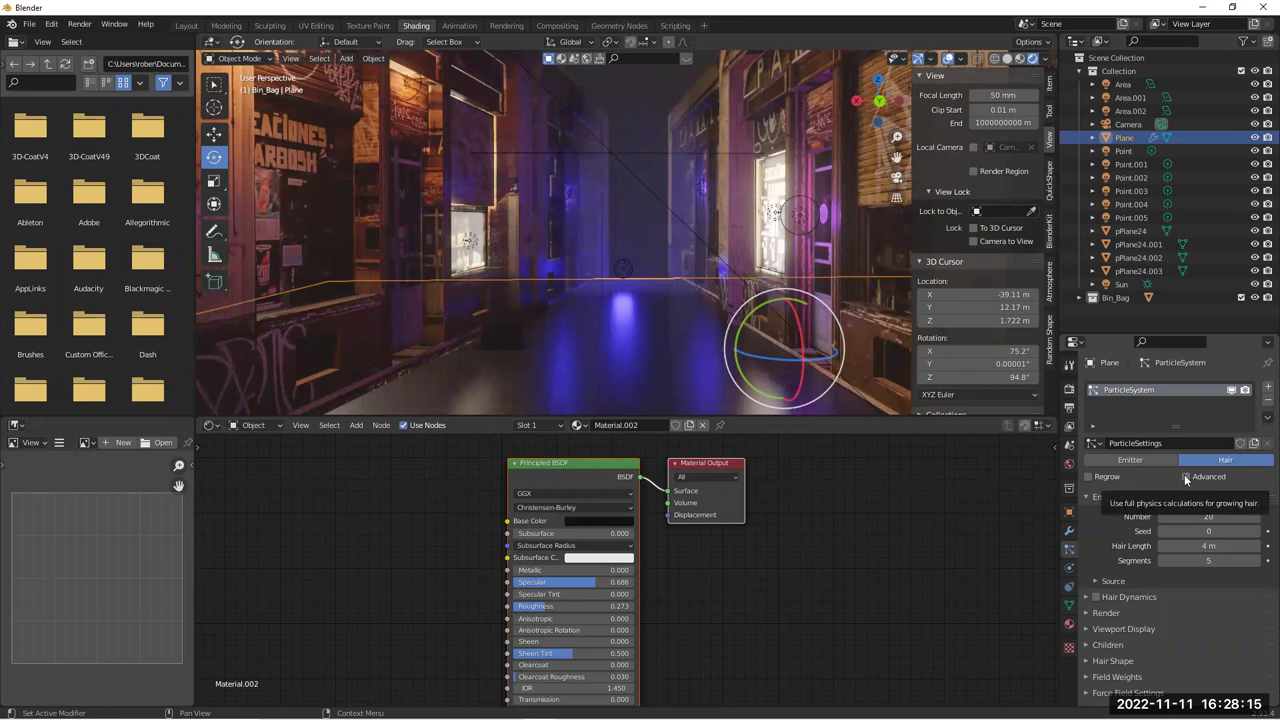
pyautogui.click(1188, 479)
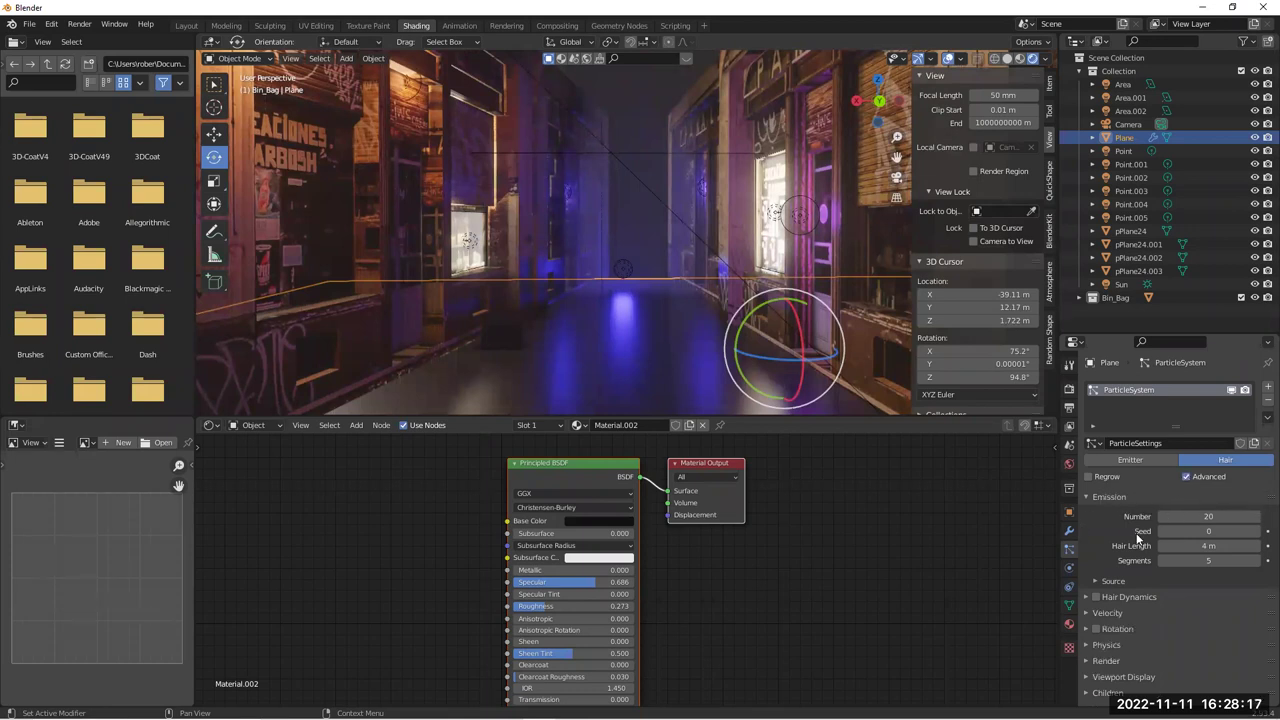
# Render the particles as a Collection, using Bin_Bag as the instance collection
pyautogui.scroll(-1, 1094, 542)
pyautogui.scroll(-2, 1094, 542)
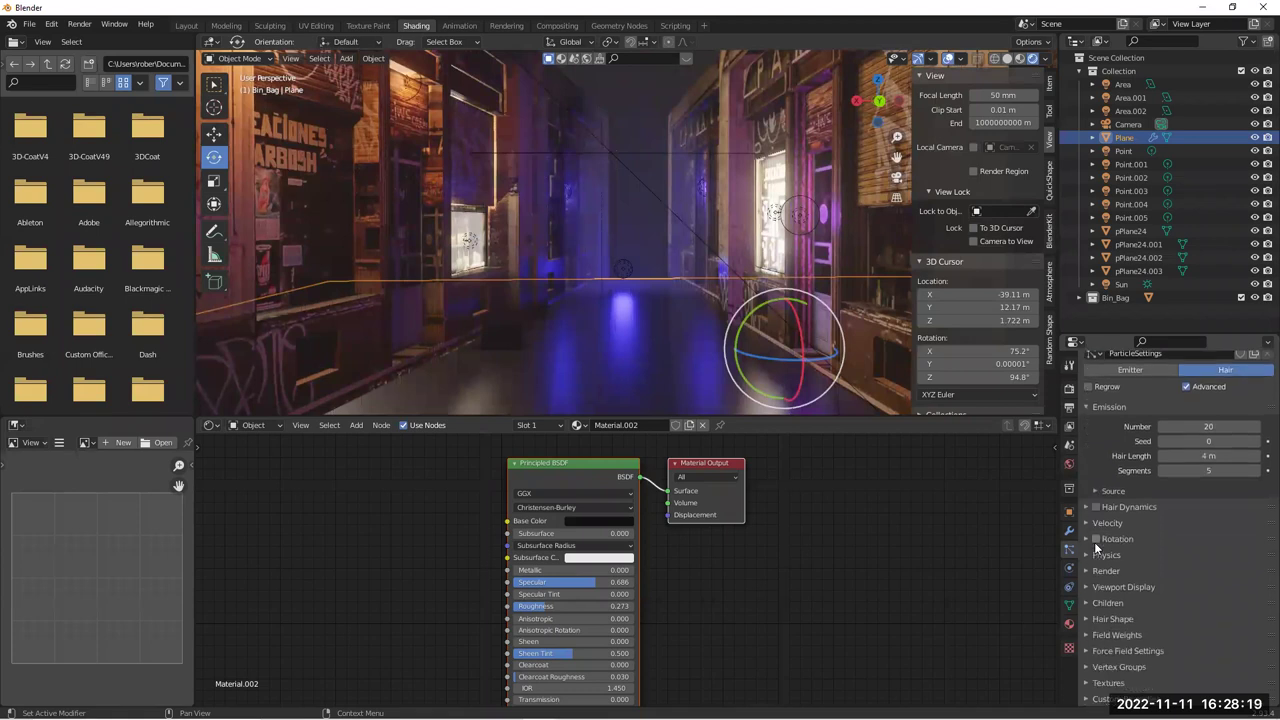
pyautogui.click(1086, 570)
pyautogui.scroll(-4, 1122, 568)
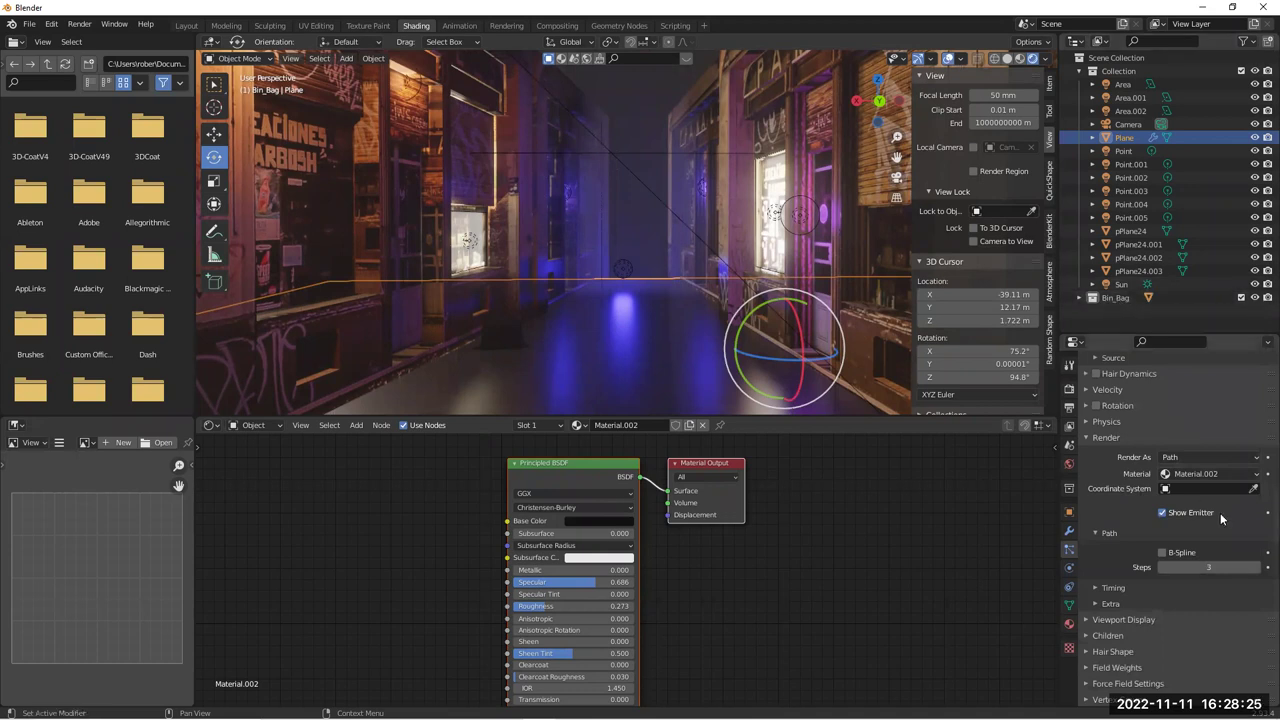
pyautogui.click(1185, 457)
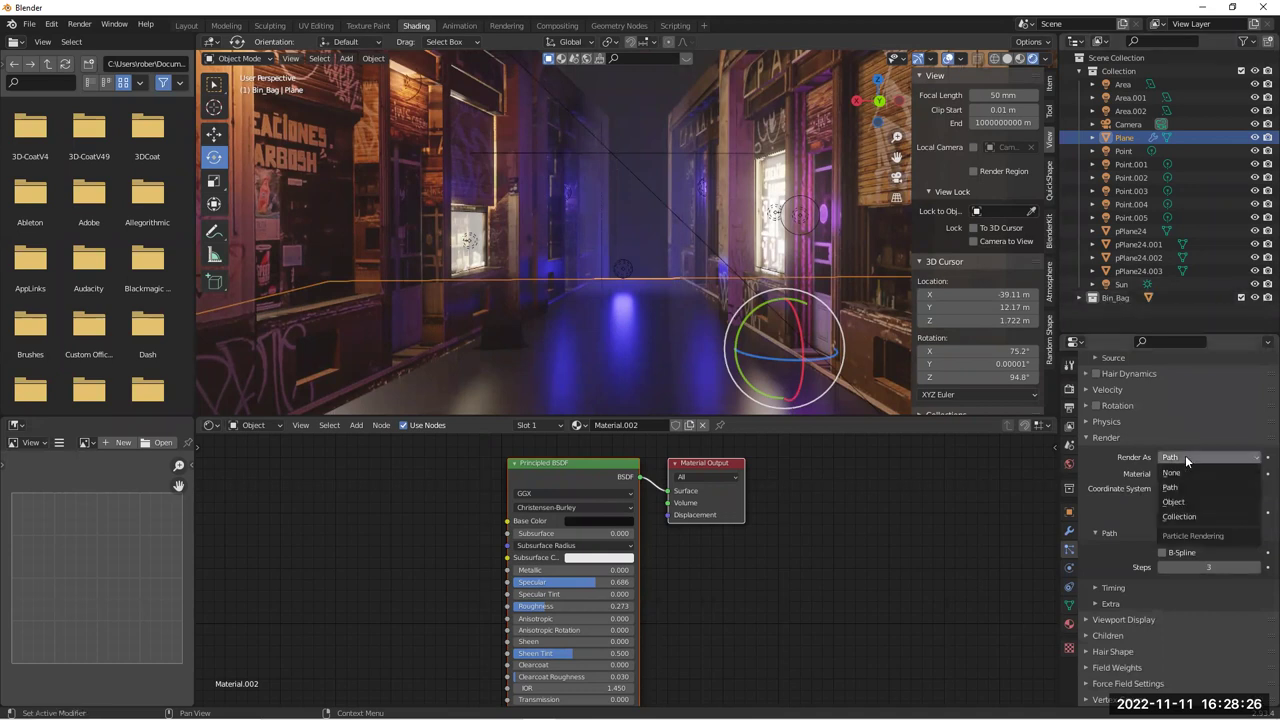
pyautogui.click(1185, 513)
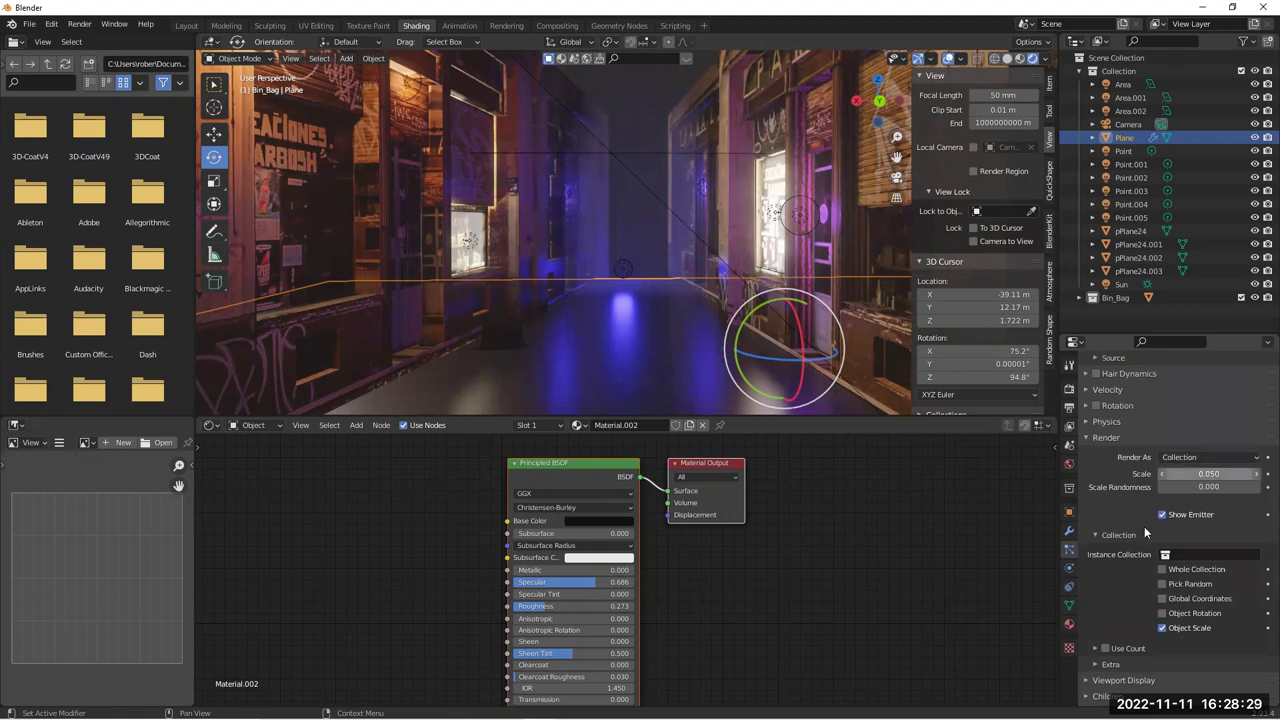
pyautogui.scroll(-1, 1125, 515)
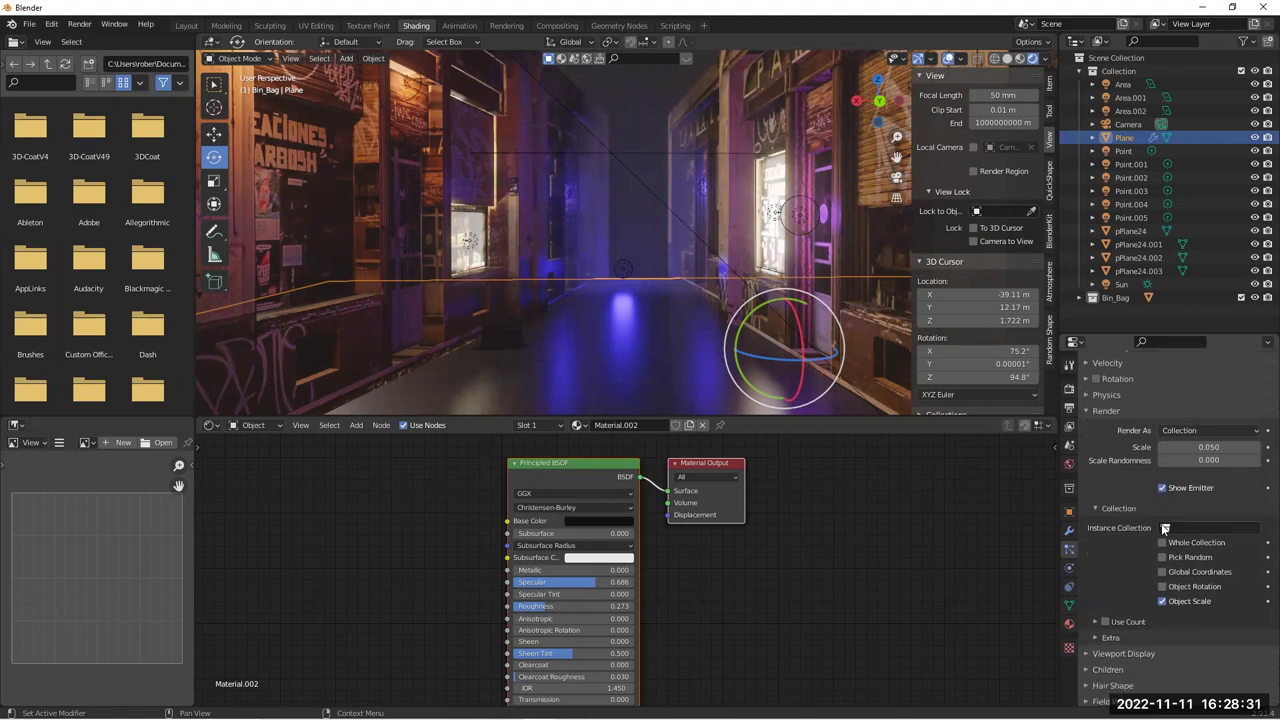
pyautogui.click(1165, 529)
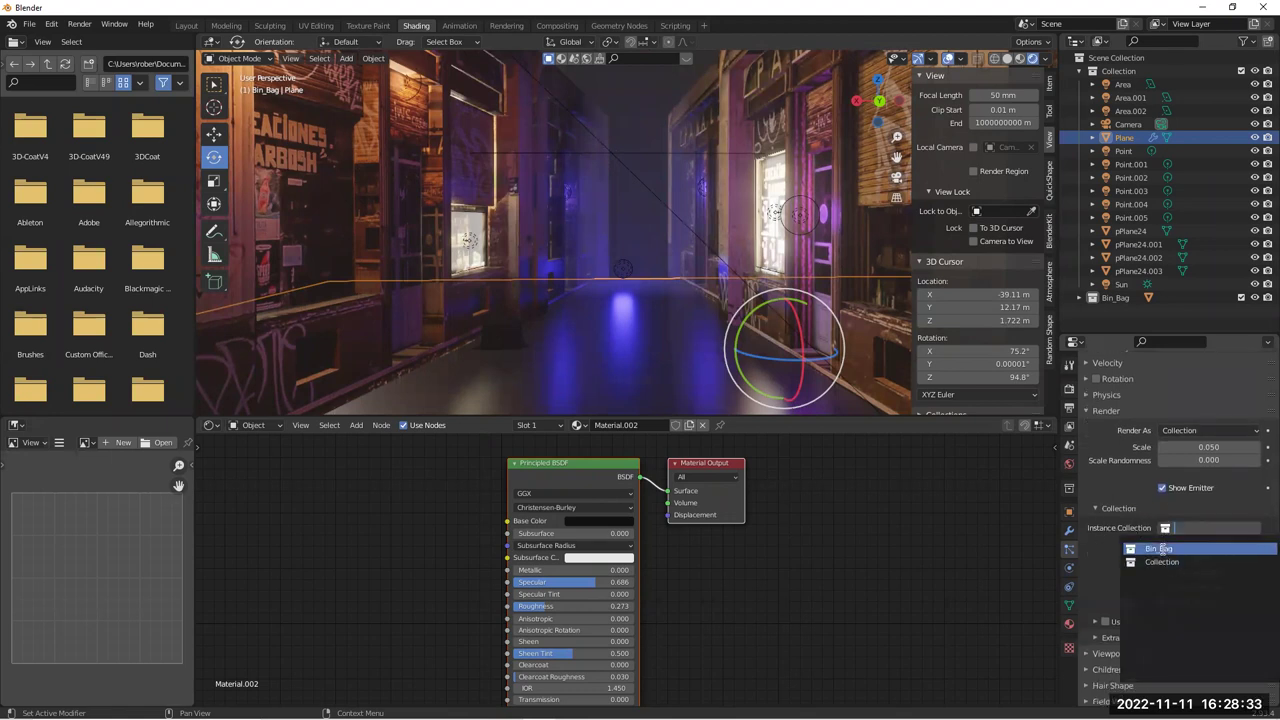
pyautogui.click(1160, 549)
# Examine the size and distribution of the scattered trash bags across the ground plane and along the street
pyautogui.moveTo(646, 334); pyautogui.dragTo(646, 338, button='middle')
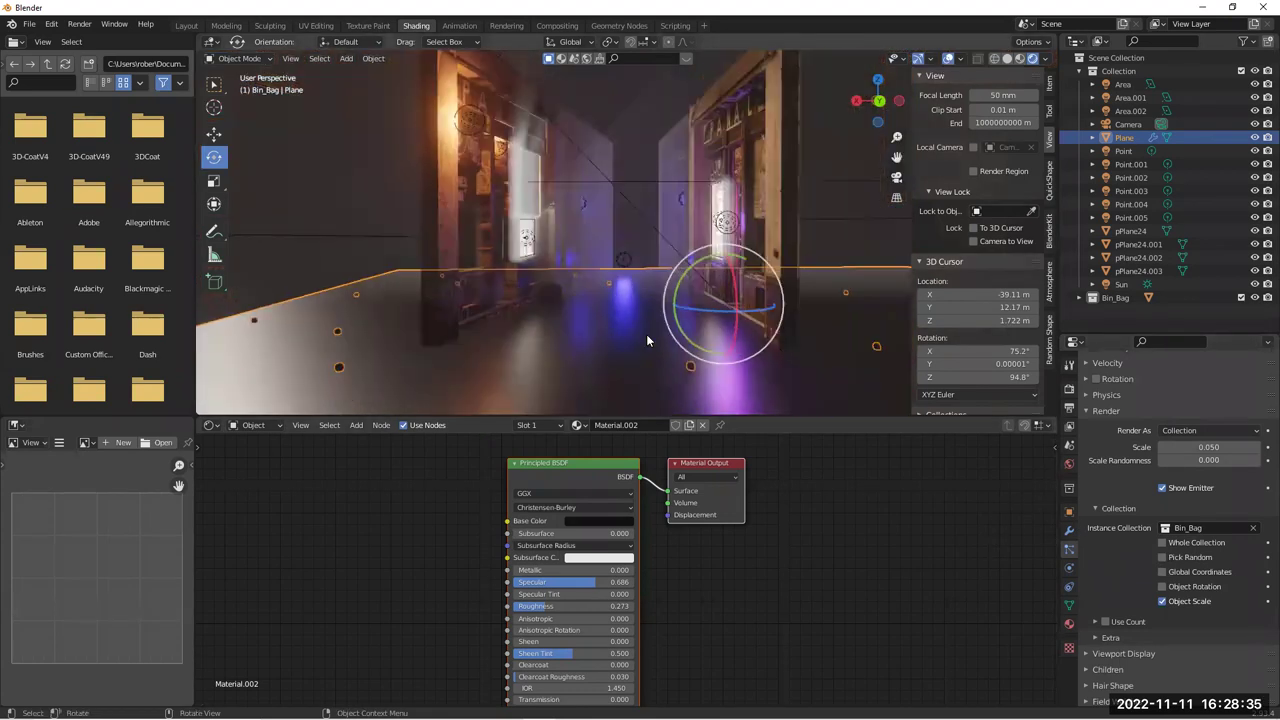
pyautogui.scroll(-4, 648, 337)
pyautogui.scroll(4, 647, 338)
pyautogui.scroll(-5, 645, 339)
pyautogui.scroll(3, 644, 337)
pyautogui.scroll(-5, 644, 337)
pyautogui.scroll(8, 644, 337)
pyautogui.scroll(-2, 611, 353)
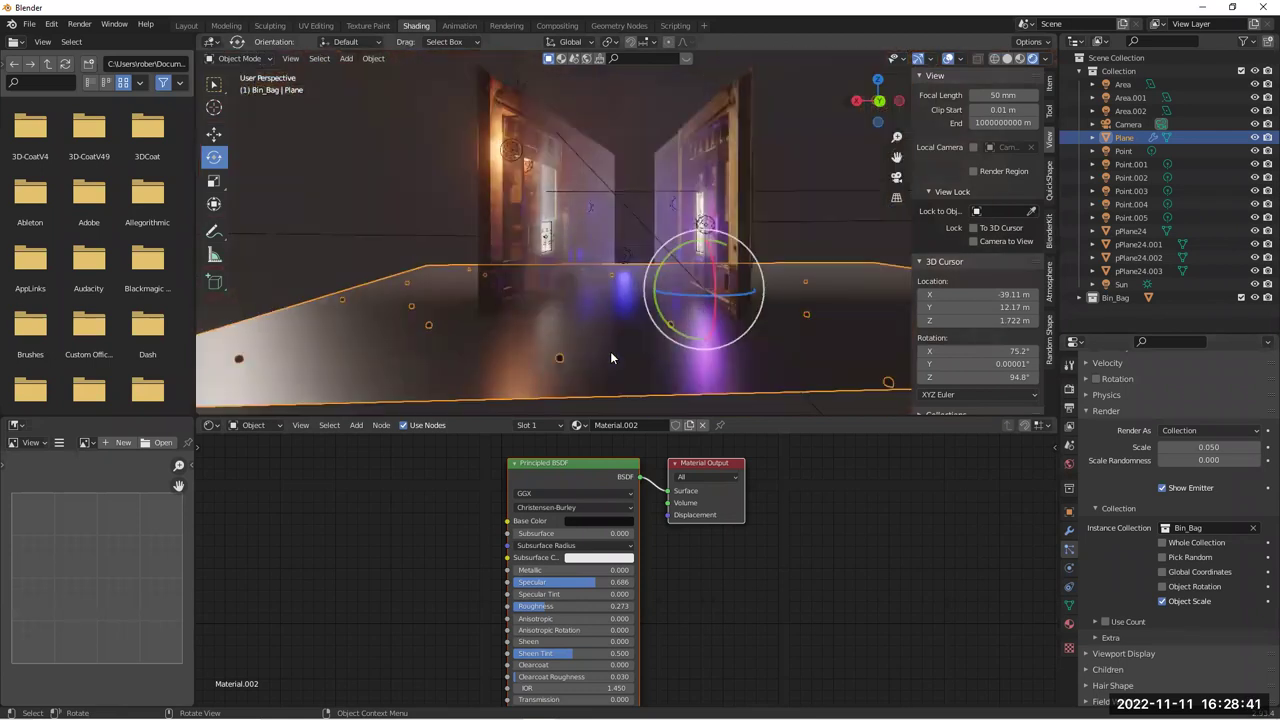
pyautogui.scroll(5, 560, 331)
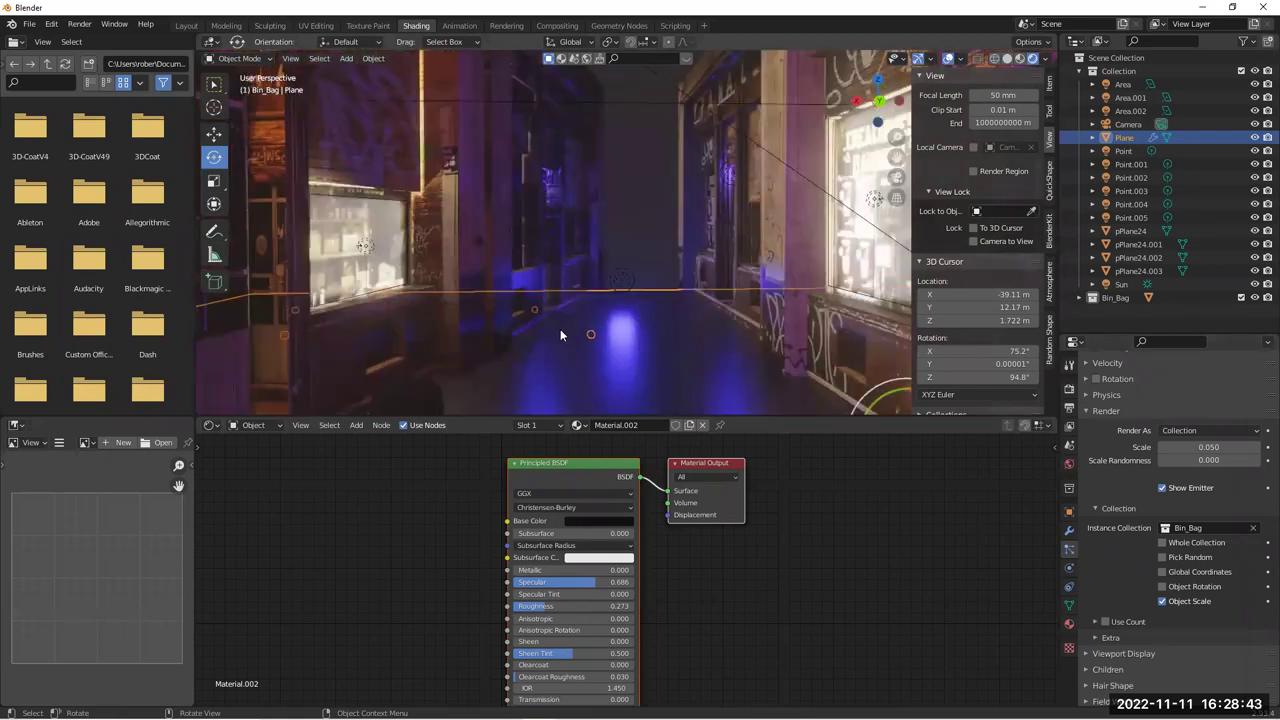
pyautogui.keyDown('shift'); pyautogui.moveTo(593, 274); pyautogui.dragTo(587, 228, button='middle'); pyautogui.keyUp('shift')
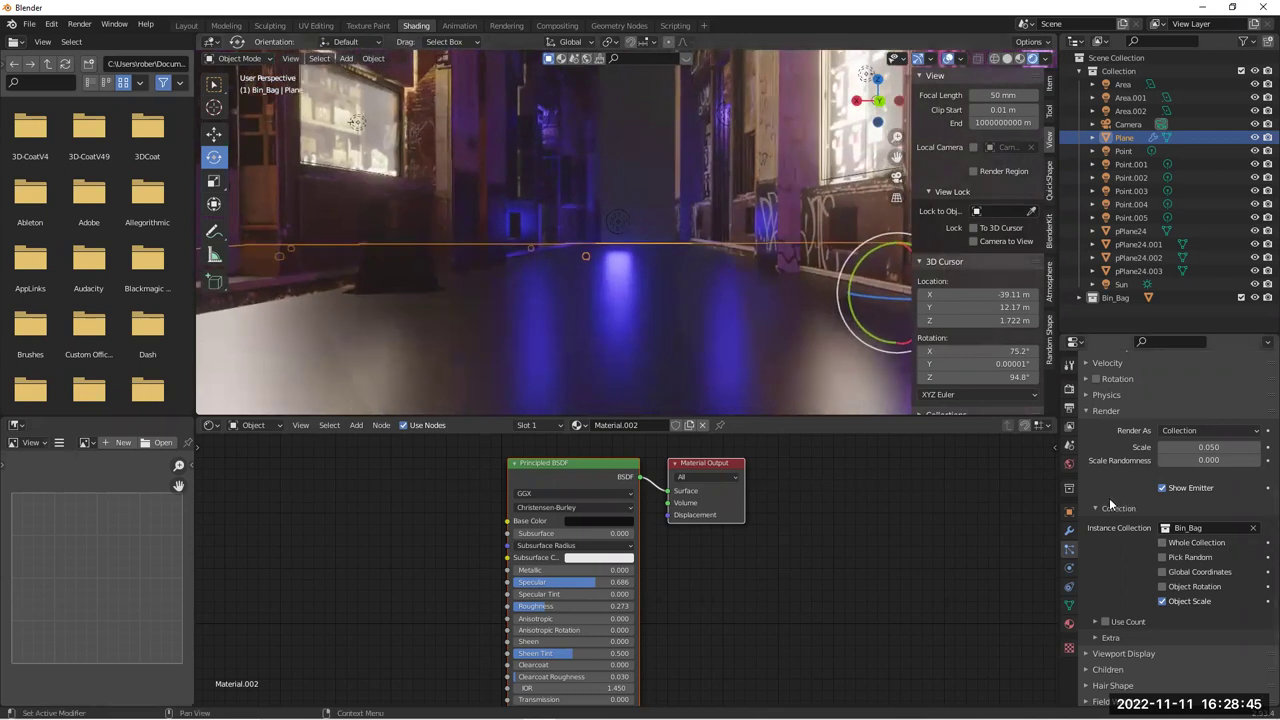
# Set the particles' render scale to 0.290 and their velocity to Normal 0.86 m/s and Tangent 0.02 m/s
pyautogui.click(1097, 506)
pyautogui.click(1209, 493)
pyautogui.write('0.47')
pyautogui.press('Return')
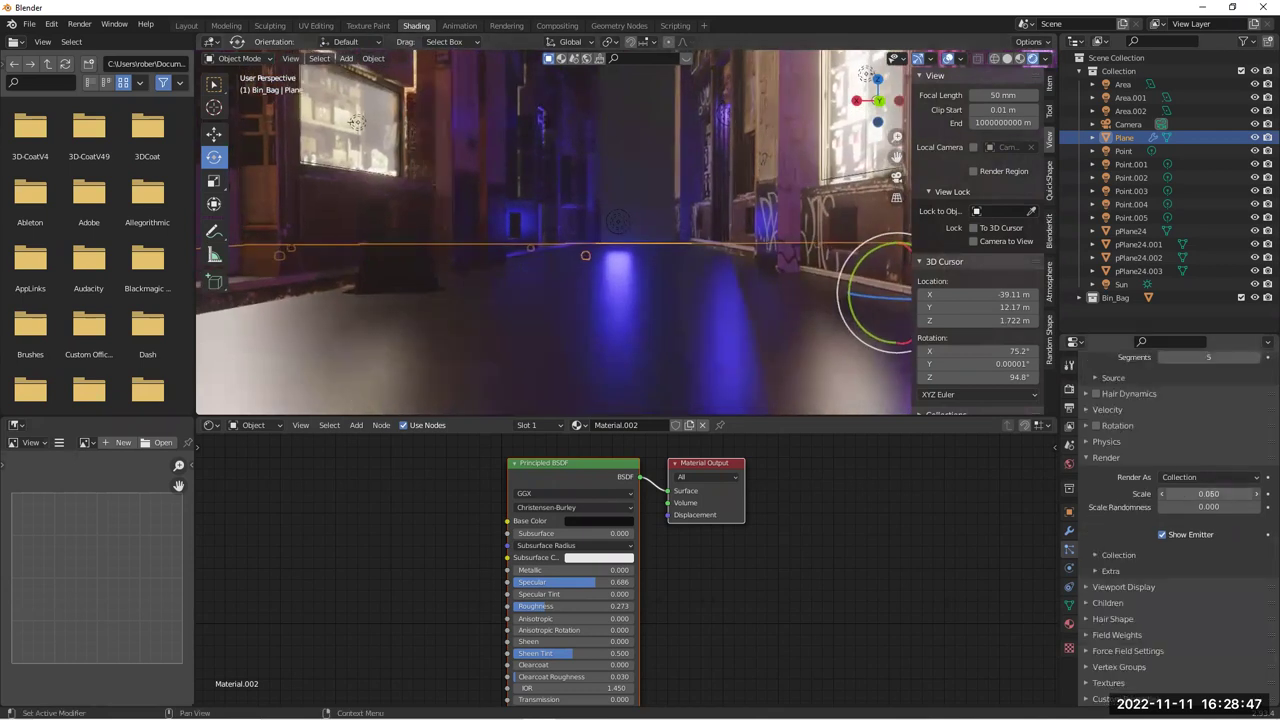
pyautogui.moveTo(1209, 493)
pyautogui.mouseDown()
pyautogui.moveTo(1183, 493)
pyautogui.moveTo(1201, 508)
pyautogui.moveTo(1256, 508)
pyautogui.moveTo(1190, 508)
pyautogui.moveTo(1274, 508)
pyautogui.moveTo(1188, 507)
pyautogui.moveTo(1270, 506)
pyautogui.moveTo(1208, 506)
pyautogui.mouseUp()
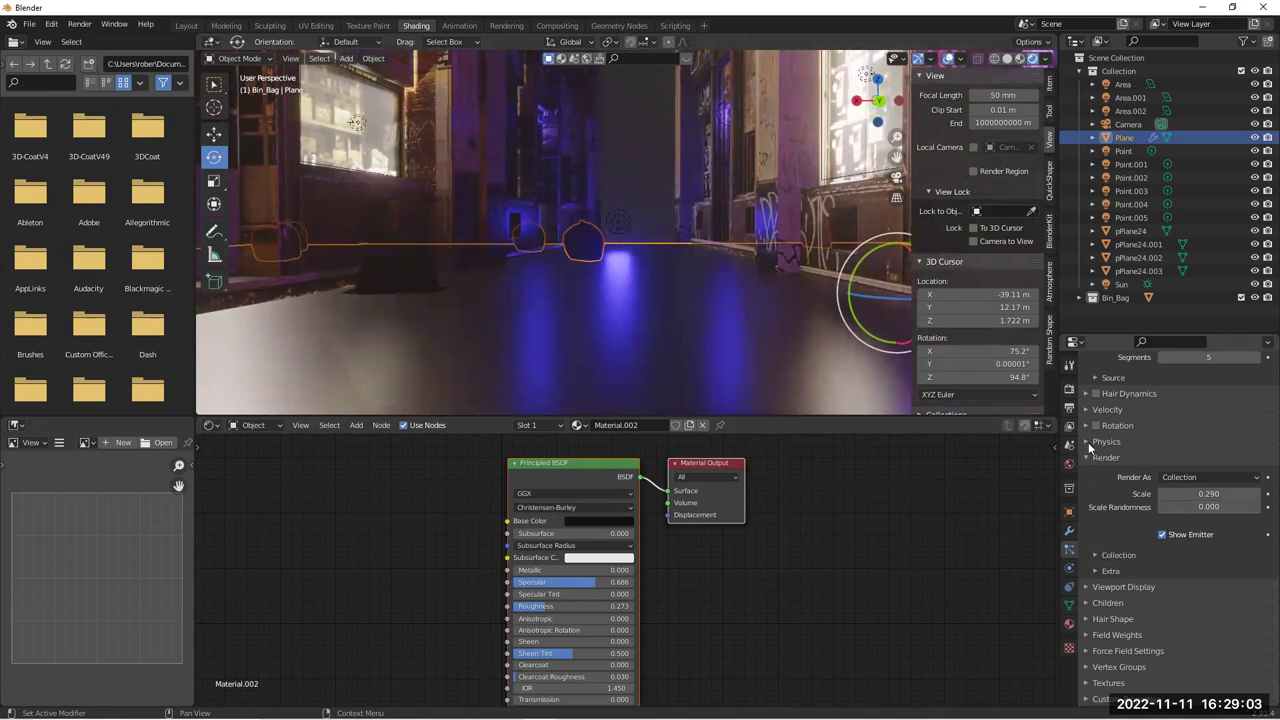
pyautogui.click(1085, 409)
pyautogui.moveTo(1181, 432); pyautogui.dragTo(1212, 443)
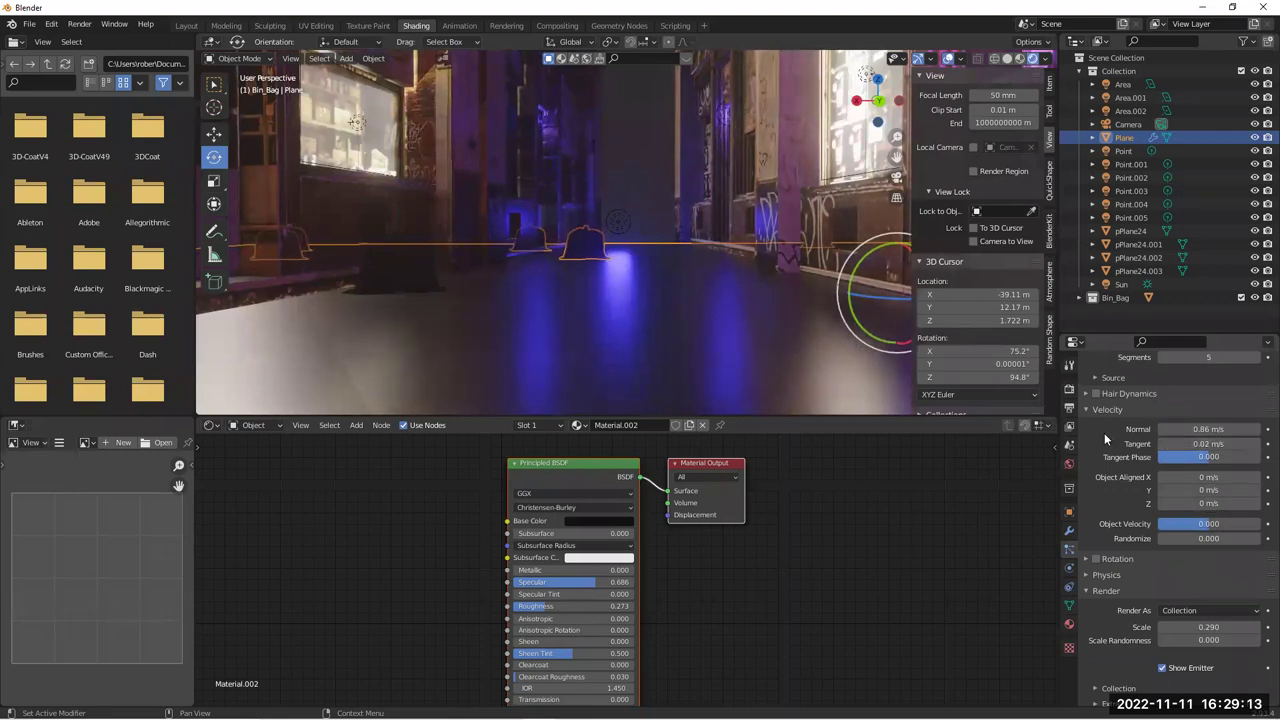
# Set the particles' velocity Randomize to 0.050 and enable Rotation with Randomize 1.000 and Phase 0.513
pyautogui.moveTo(1182, 539)
pyautogui.mouseDown()
pyautogui.moveTo(1215, 538)
pyautogui.moveTo(1185, 538)
pyautogui.mouseUp()
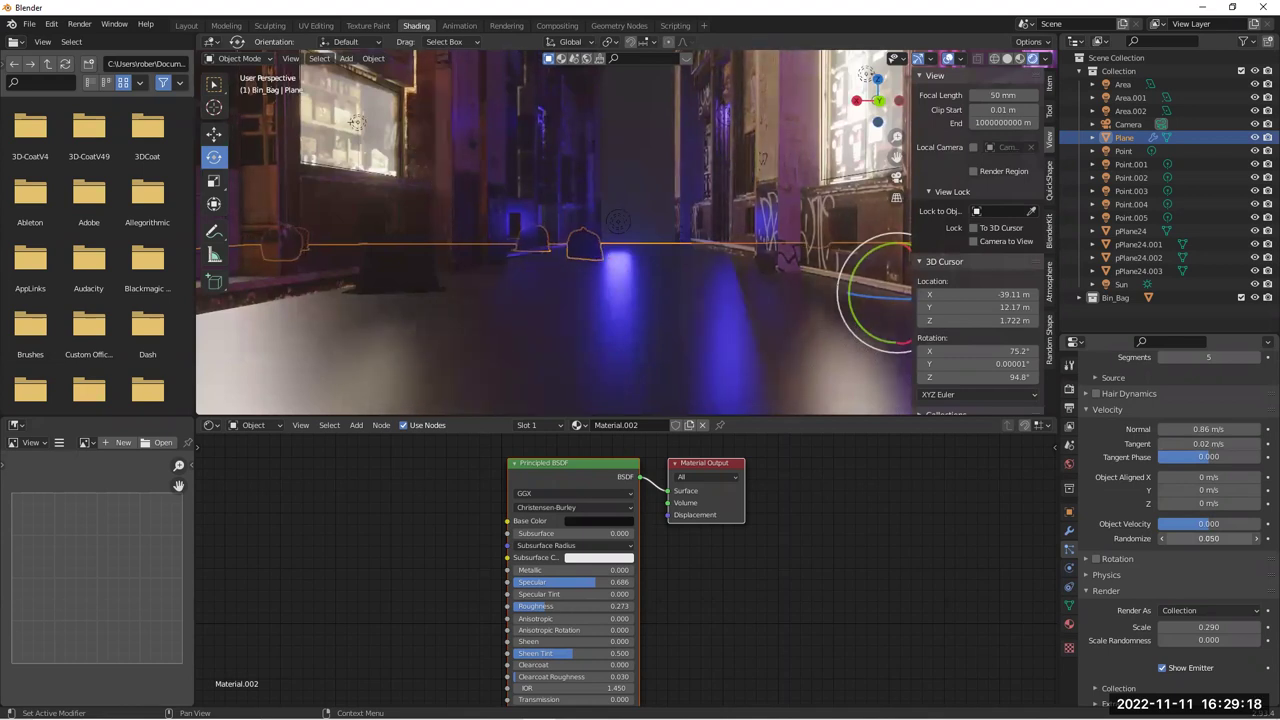
pyautogui.click(1087, 410)
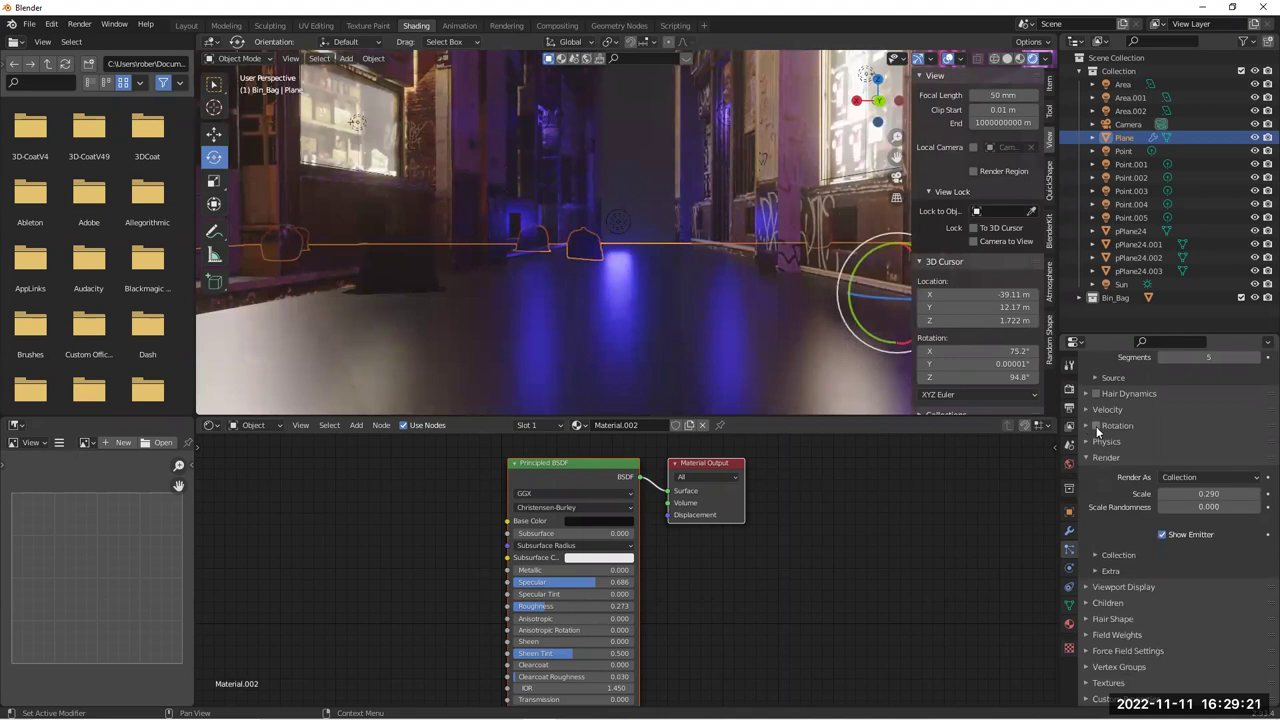
pyautogui.click(1087, 427)
pyautogui.moveTo(1180, 461); pyautogui.dragTo(1250, 480)
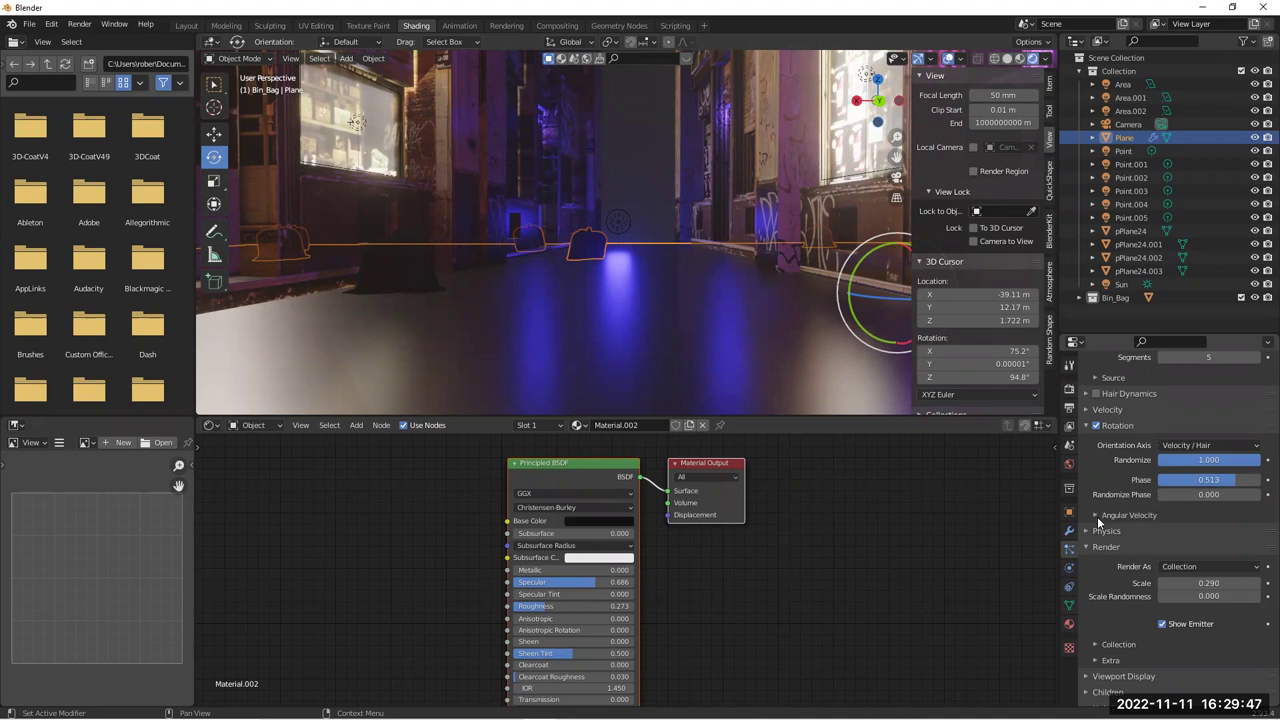
# Set the Hair Shape's Strand Shape to 0.064 and adjust its root diameter
pyautogui.scroll(-3, 1098, 518)
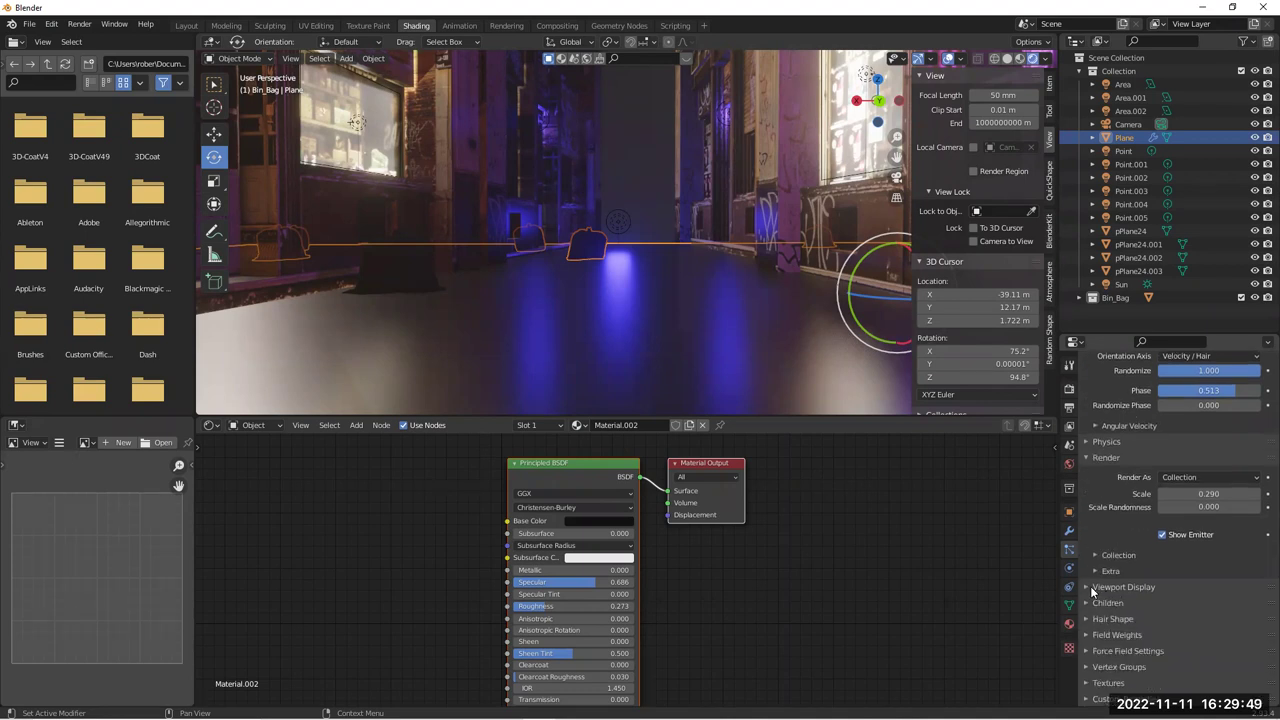
pyautogui.click(1088, 585)
pyautogui.scroll(-3, 1093, 582)
pyautogui.click(1085, 495)
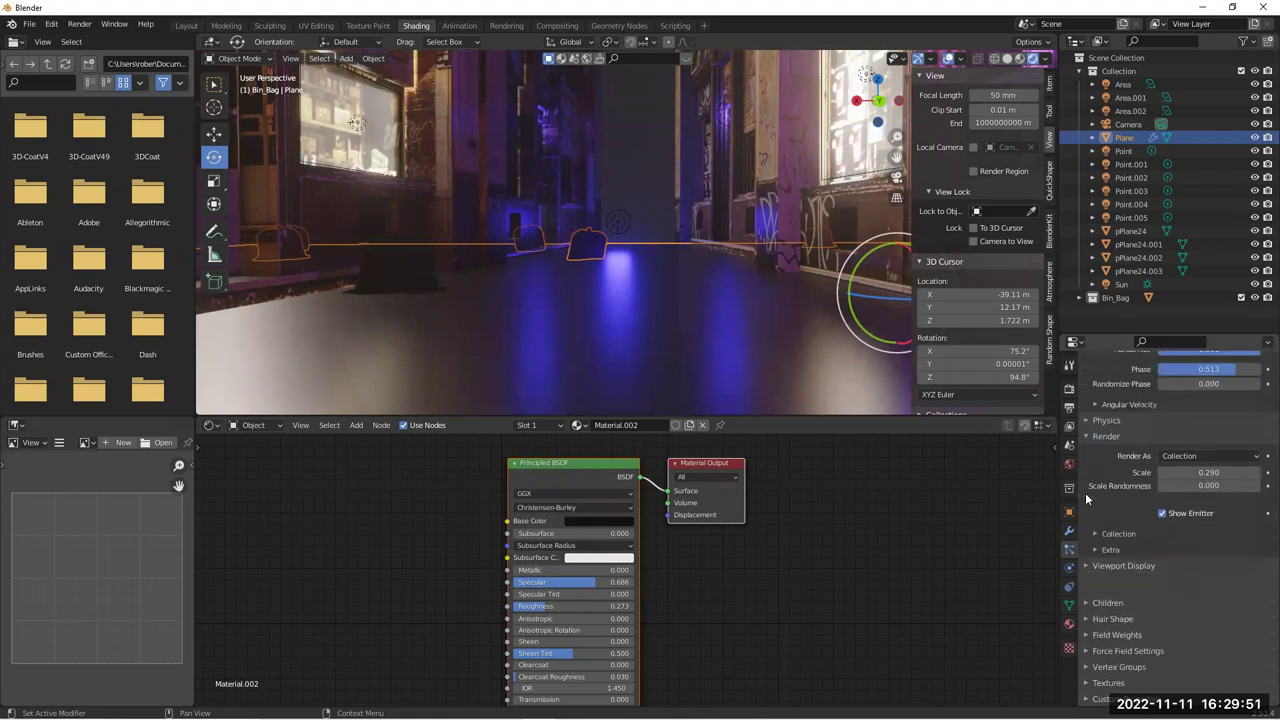
pyautogui.click(1091, 619)
pyautogui.scroll(-3, 1091, 624)
pyautogui.moveTo(1196, 560); pyautogui.dragTo(1204, 568)
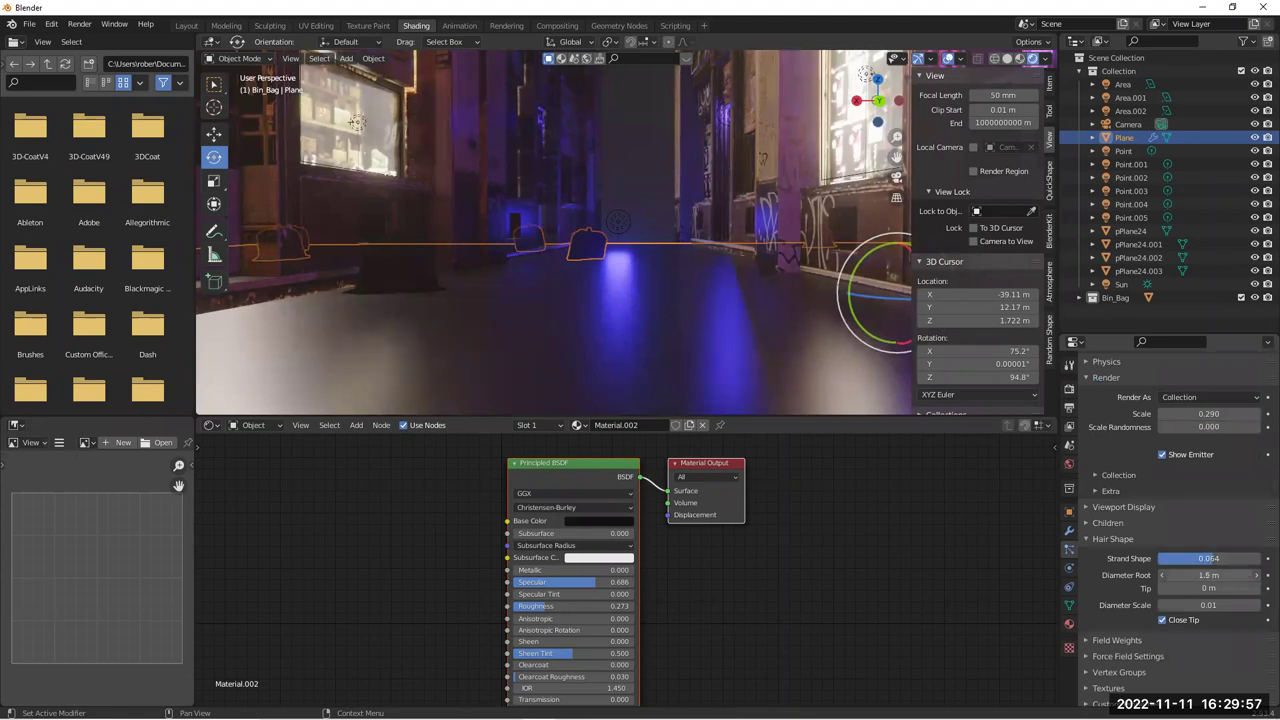
pyautogui.moveTo(1204, 575); pyautogui.dragTo(1192, 575)
pyautogui.scroll(5, 1100, 537)
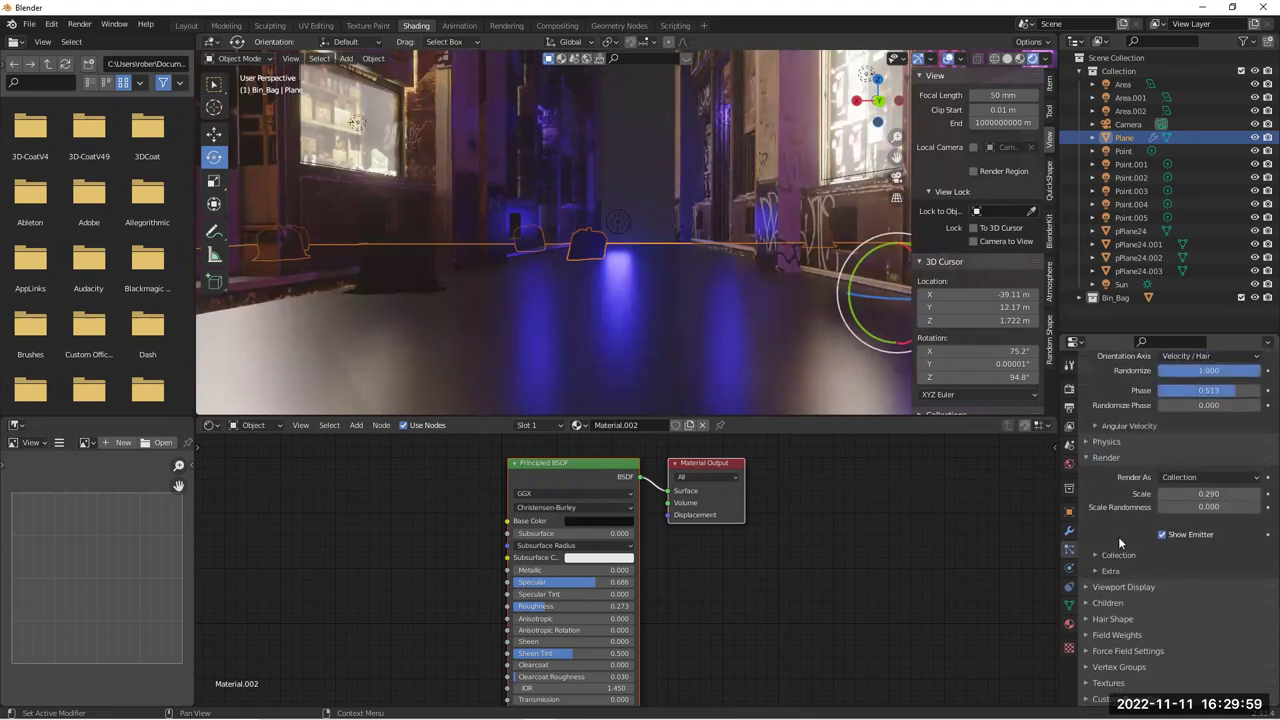
pyautogui.scroll(-3, 630, 228)
# Examine the randomly rotated trash bags along the street with everything deselected
pyautogui.scroll(4, 605, 216)
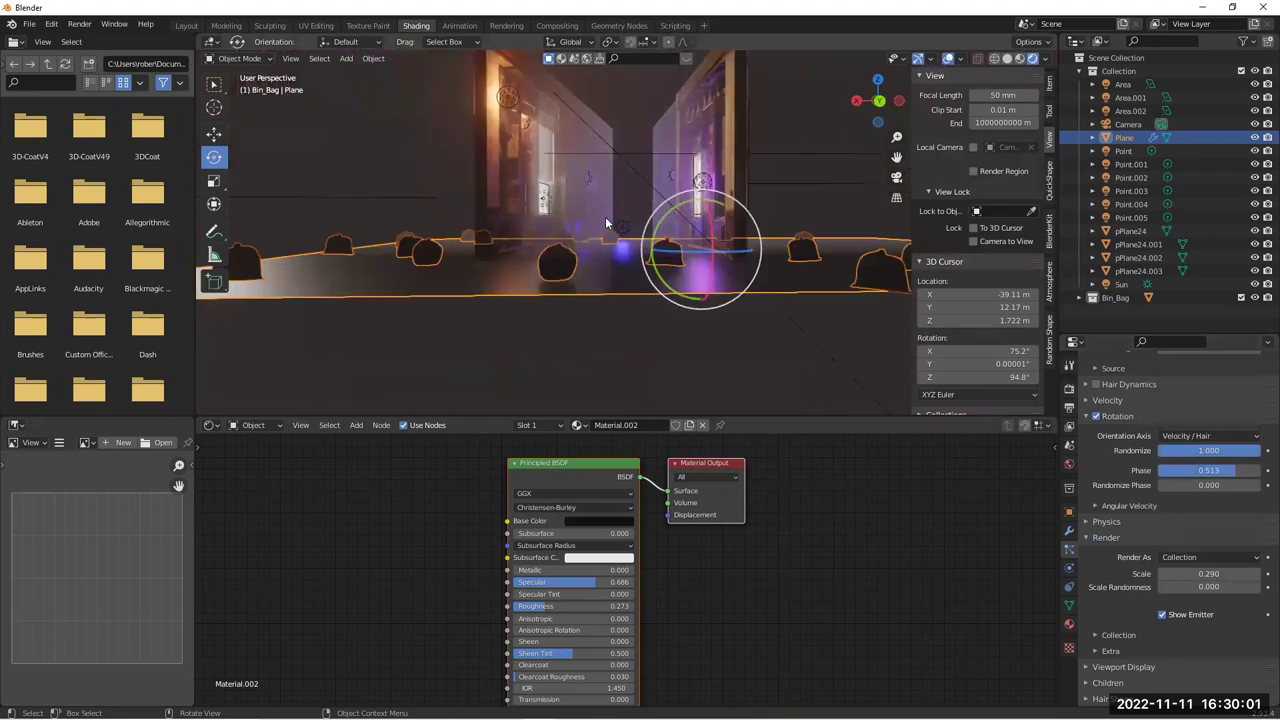
pyautogui.scroll(3, 612, 185)
pyautogui.scroll(1, 611, 187)
pyautogui.scroll(-1, 611, 187)
pyautogui.keyDown('shift'); pyautogui.moveTo(622, 163); pyautogui.dragTo(632, 199, button='middle'); pyautogui.keyUp('shift')
pyautogui.scroll(3, 629, 192)
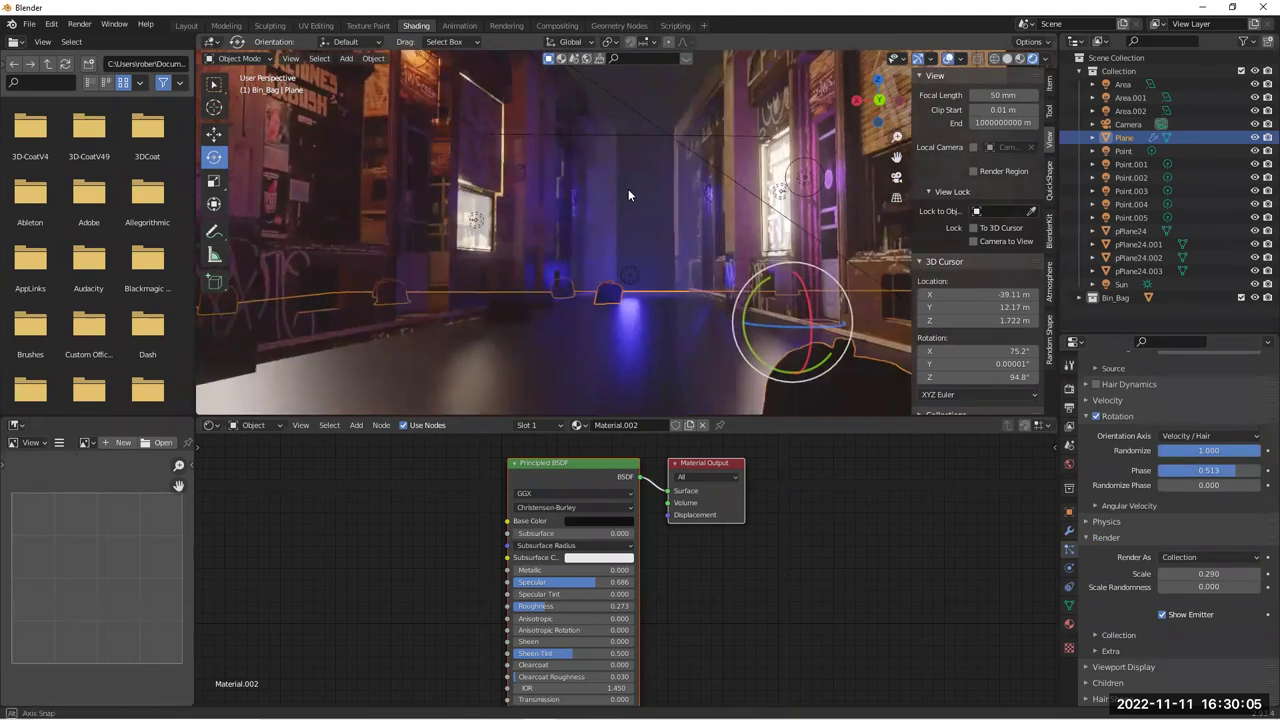
pyautogui.scroll(2, 630, 230)
pyautogui.hotkey('alt', 'a')
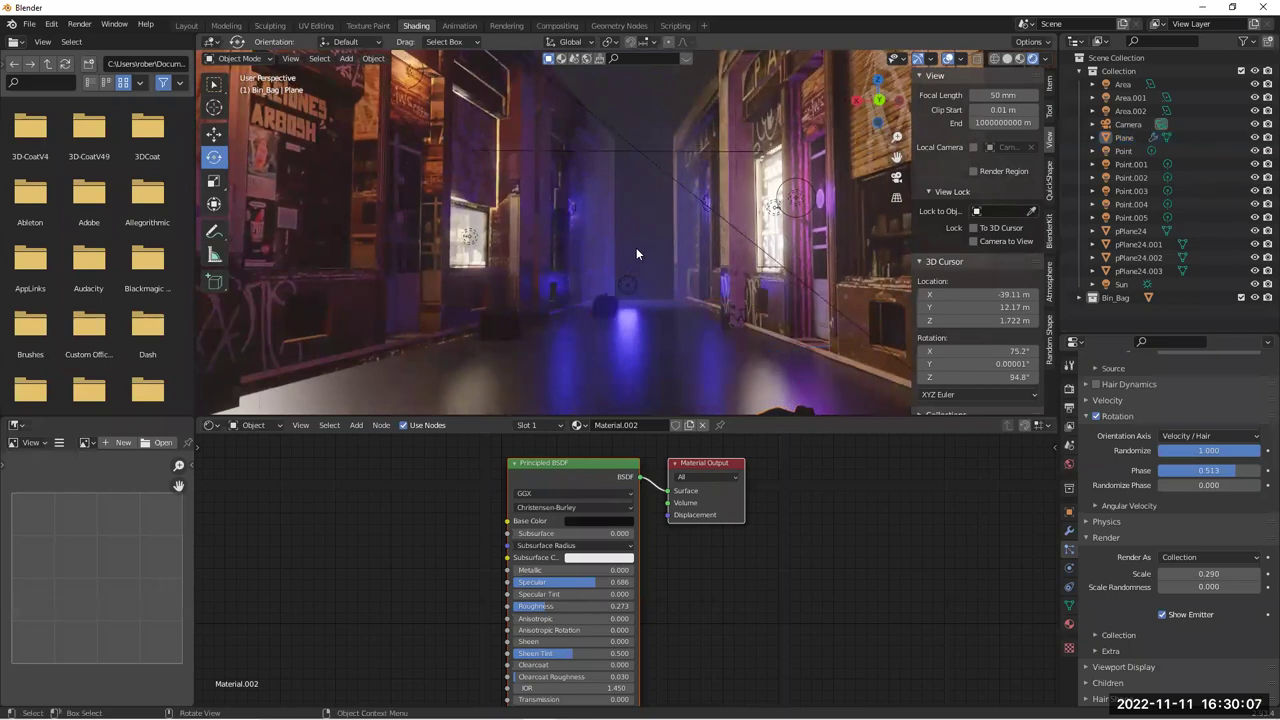
# Select the Bin_Bag collection, switch to Quixel Bridge and replace the Street category filter with a search for "grass"
pyautogui.click(1120, 298)
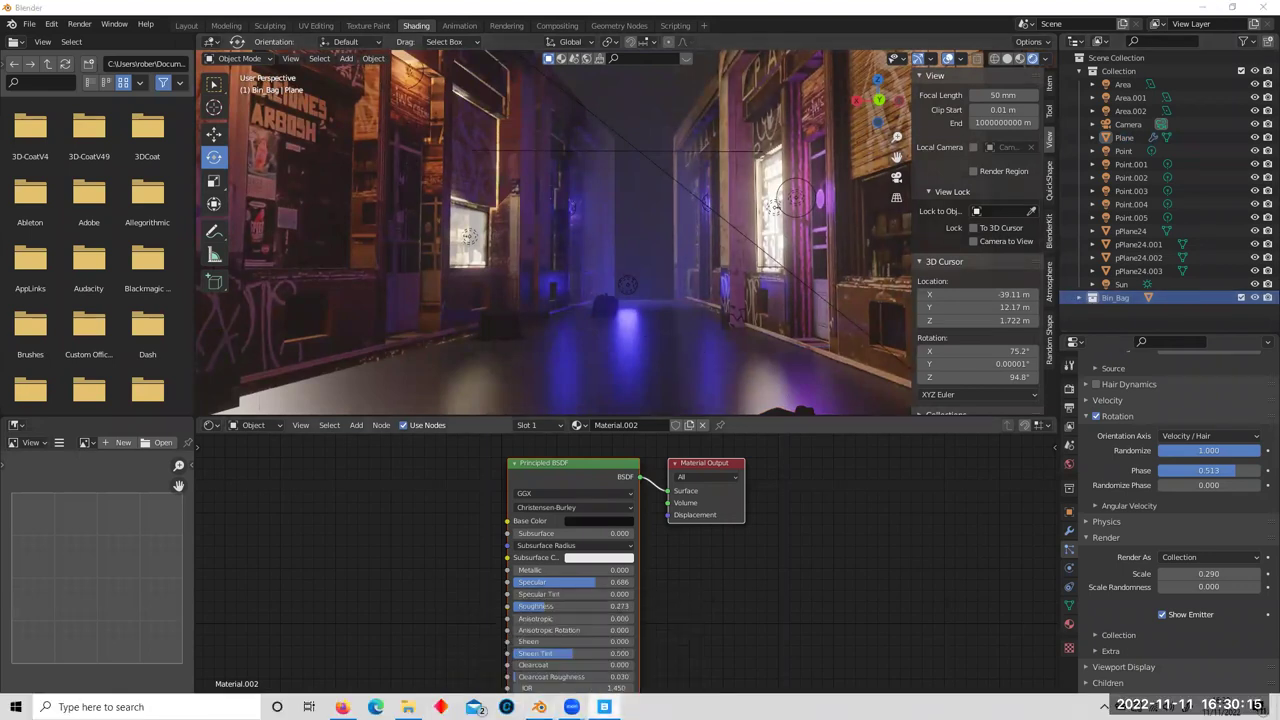
pyautogui.click(604, 707)
pyautogui.scroll(3, 770, 435)
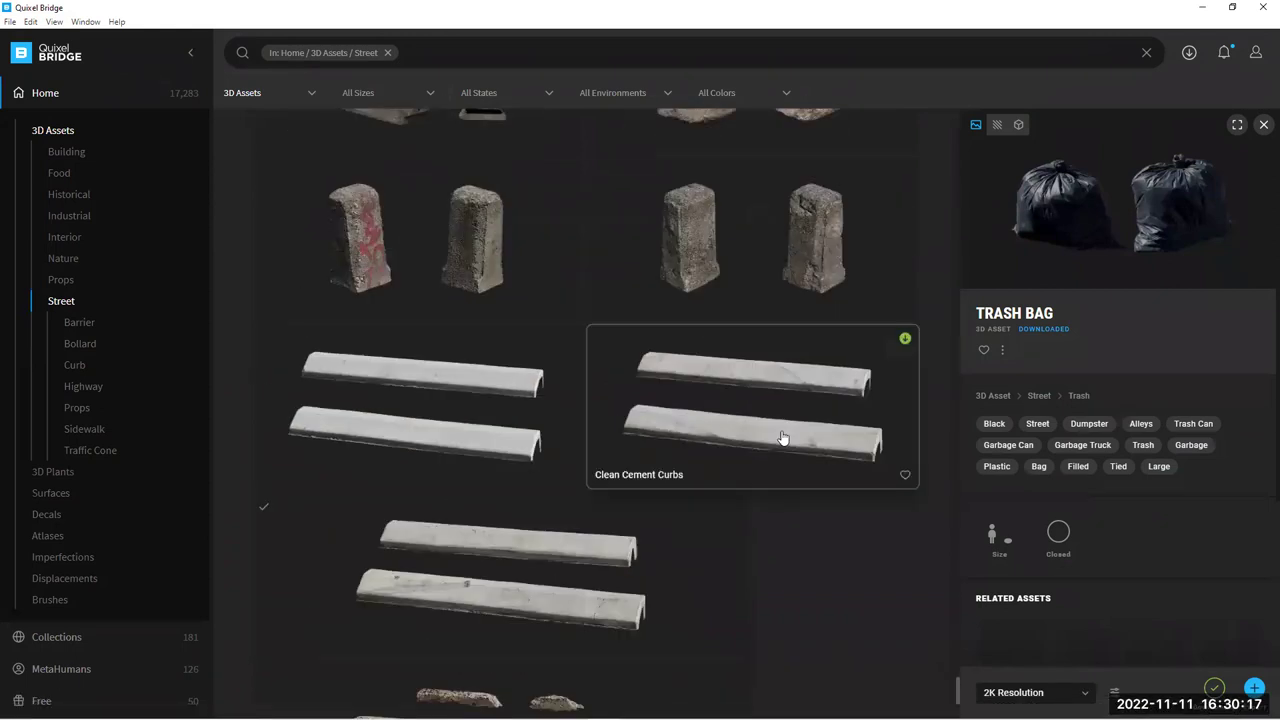
pyautogui.scroll(3, 783, 437)
pyautogui.moveTo(960, 590); pyautogui.dragTo(947, 440)
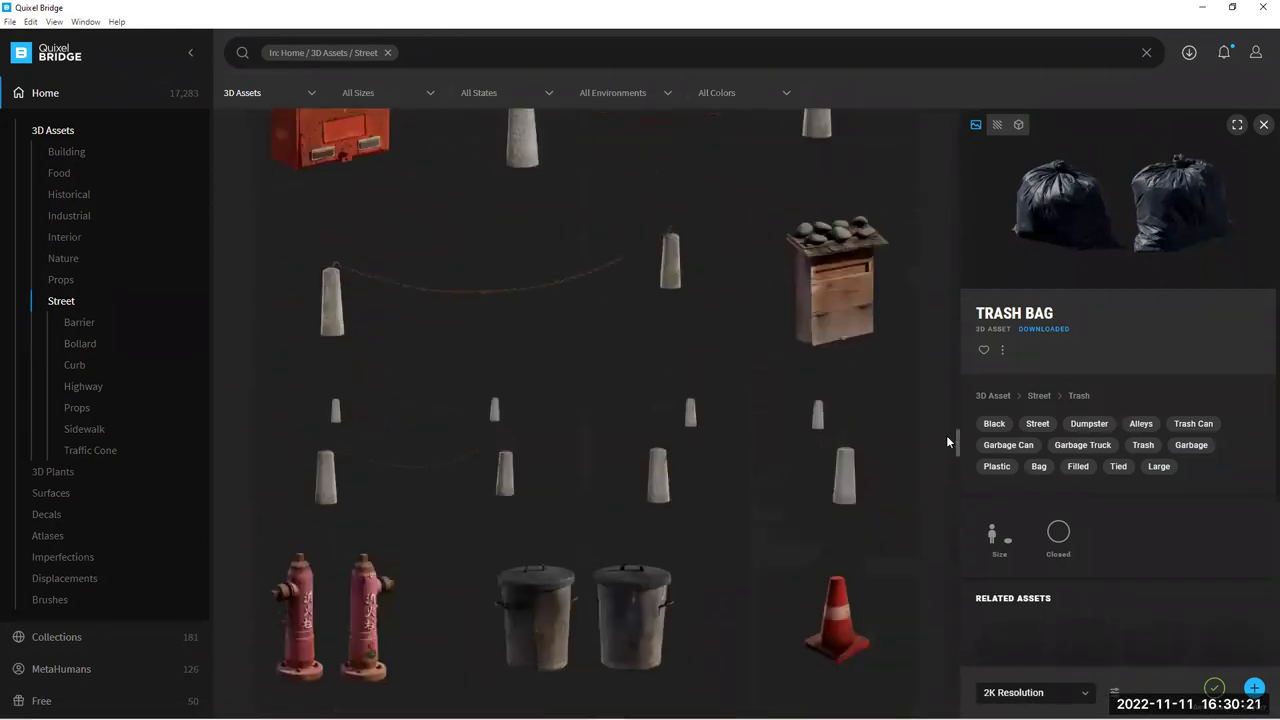
pyautogui.scroll(-1, 945, 437)
pyautogui.moveTo(946, 438); pyautogui.dragTo(952, 115)
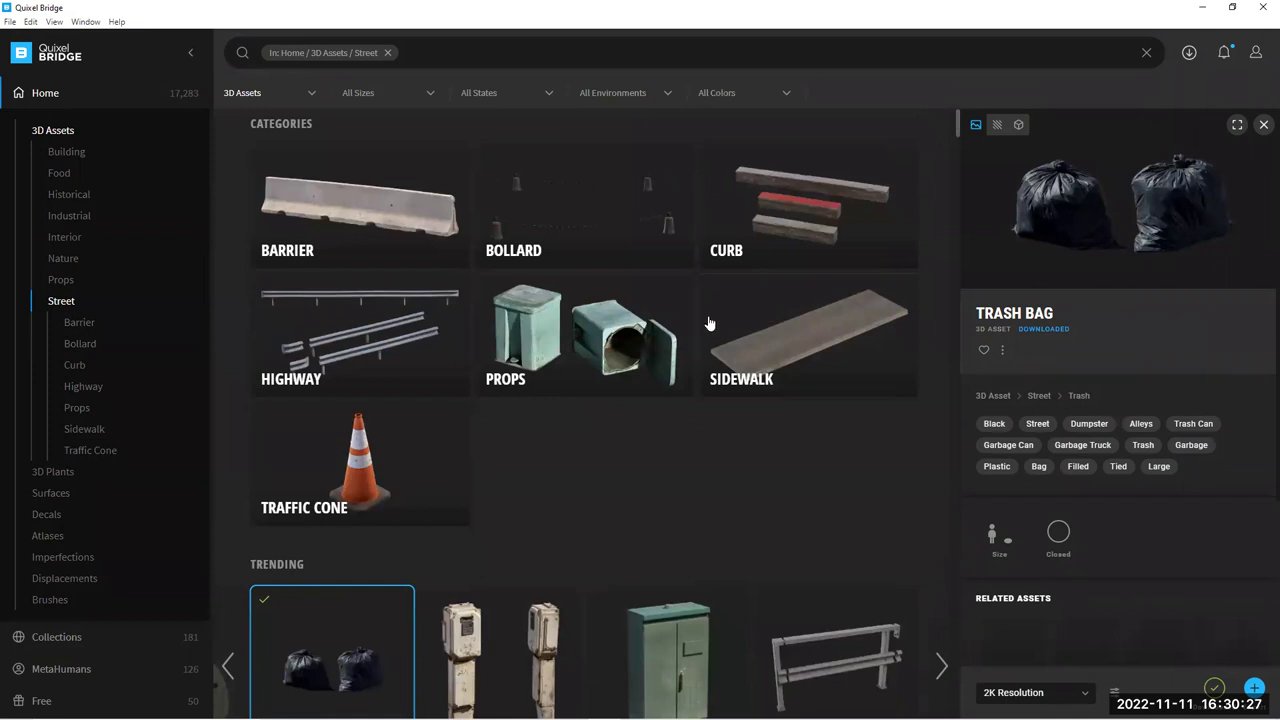
pyautogui.click(388, 53)
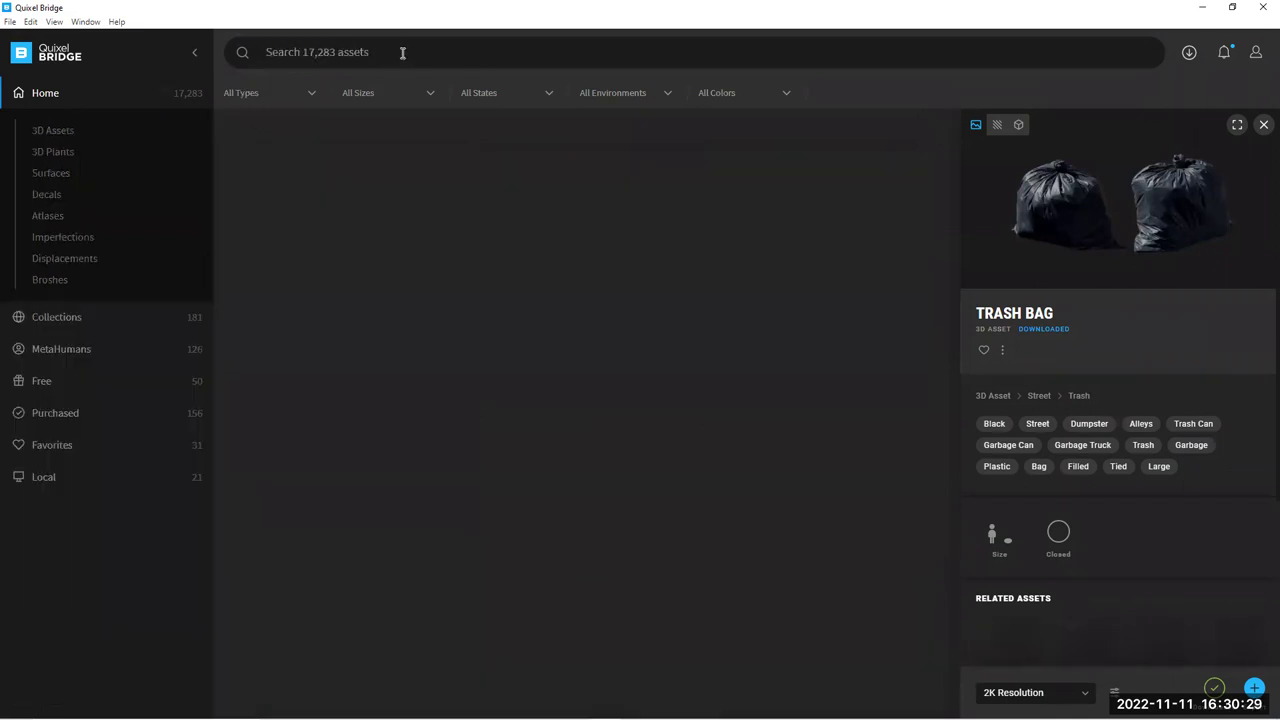
pyautogui.write('grass')
pyautogui.press('Return')
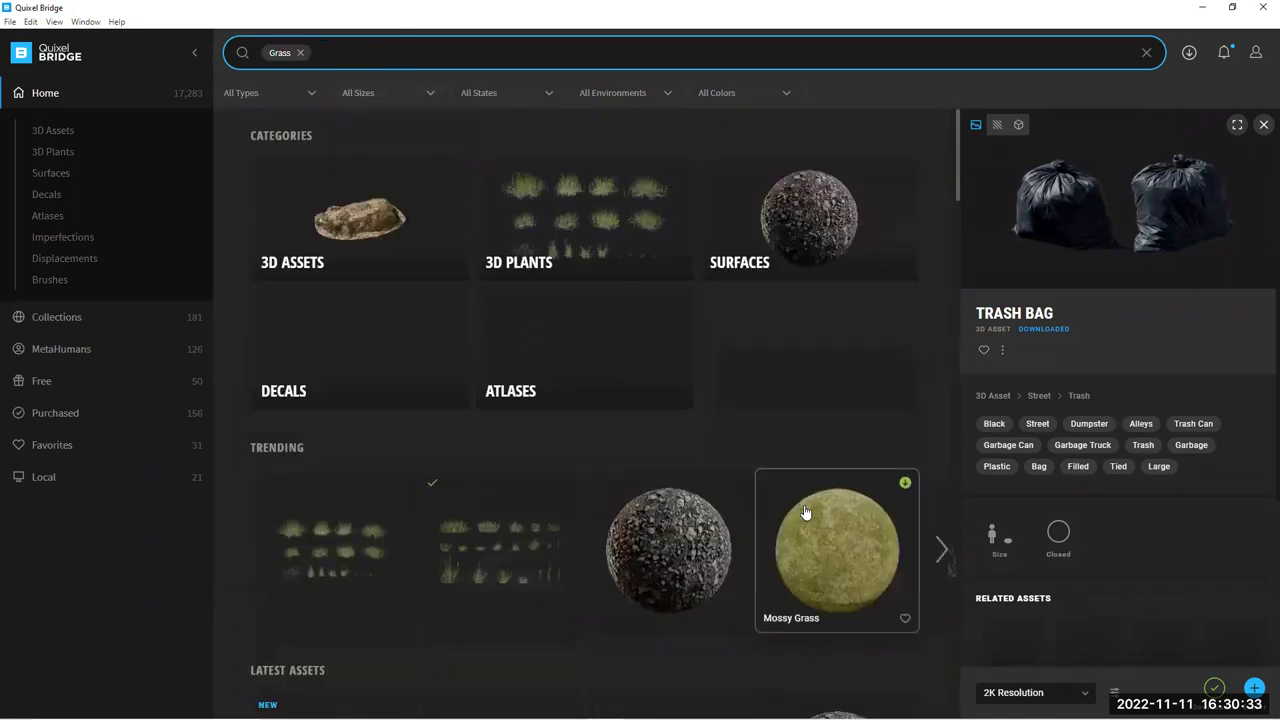
# Find the Wild Grass plant among the results, export it to Blender and return to the Blender scene
pyautogui.scroll(-2, 805, 512)
pyautogui.scroll(-1, 530, 470)
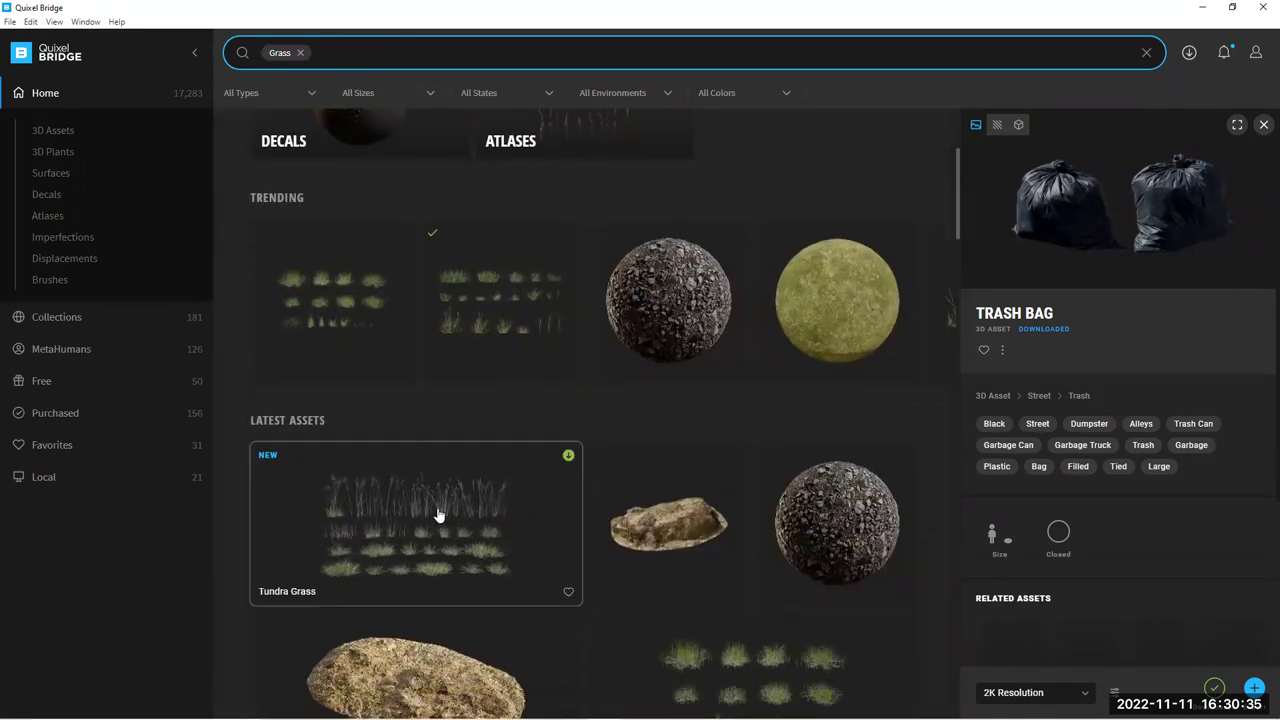
pyautogui.scroll(-2, 449, 523)
pyautogui.scroll(2, 486, 257)
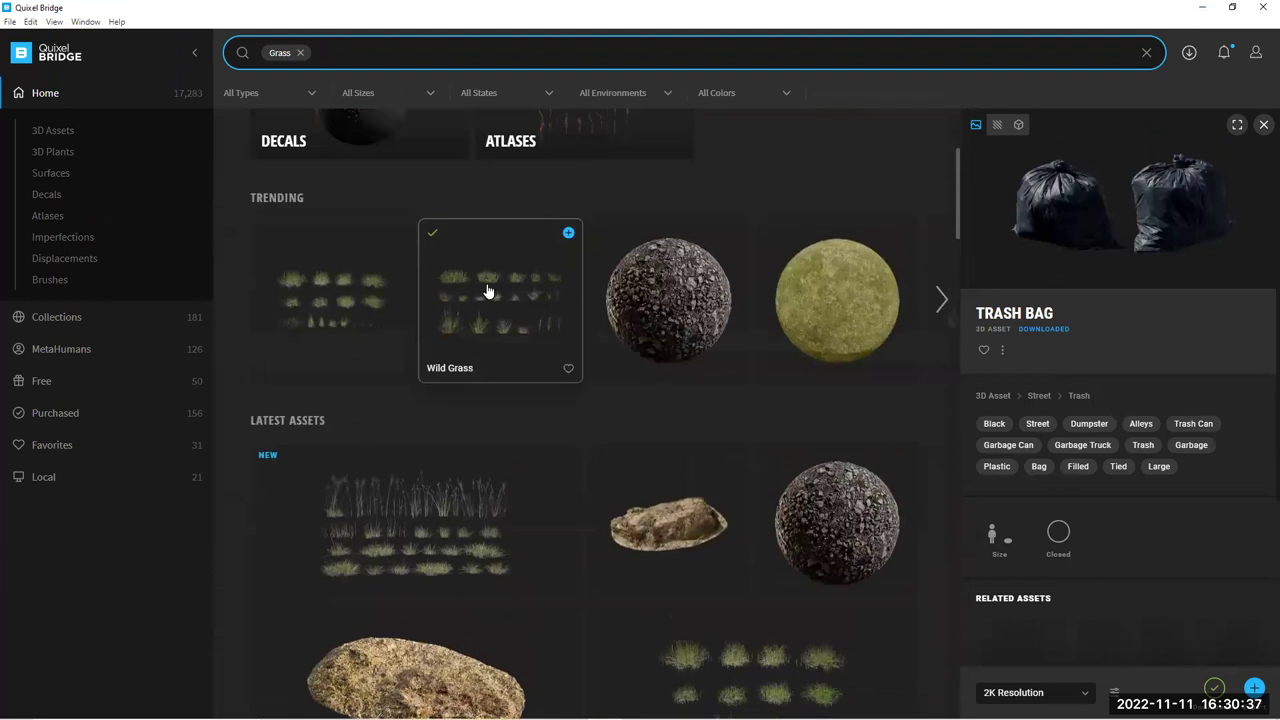
pyautogui.click(487, 291)
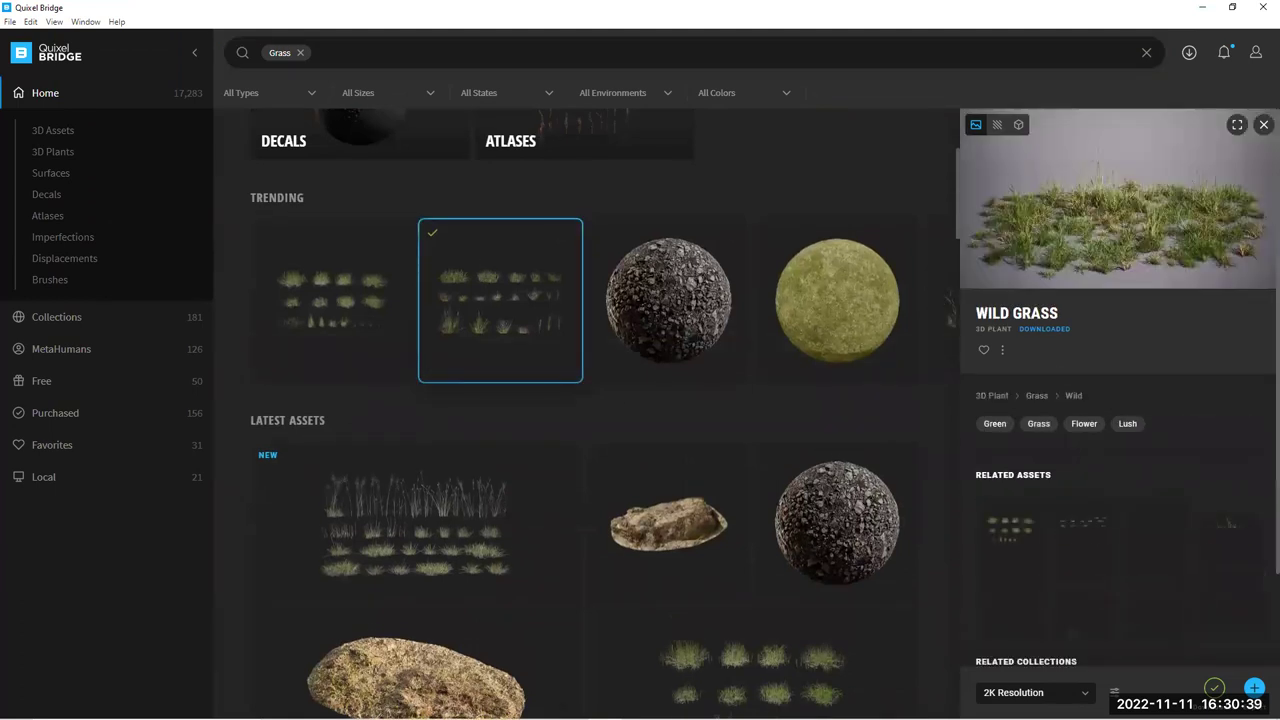
pyautogui.click(1255, 689)
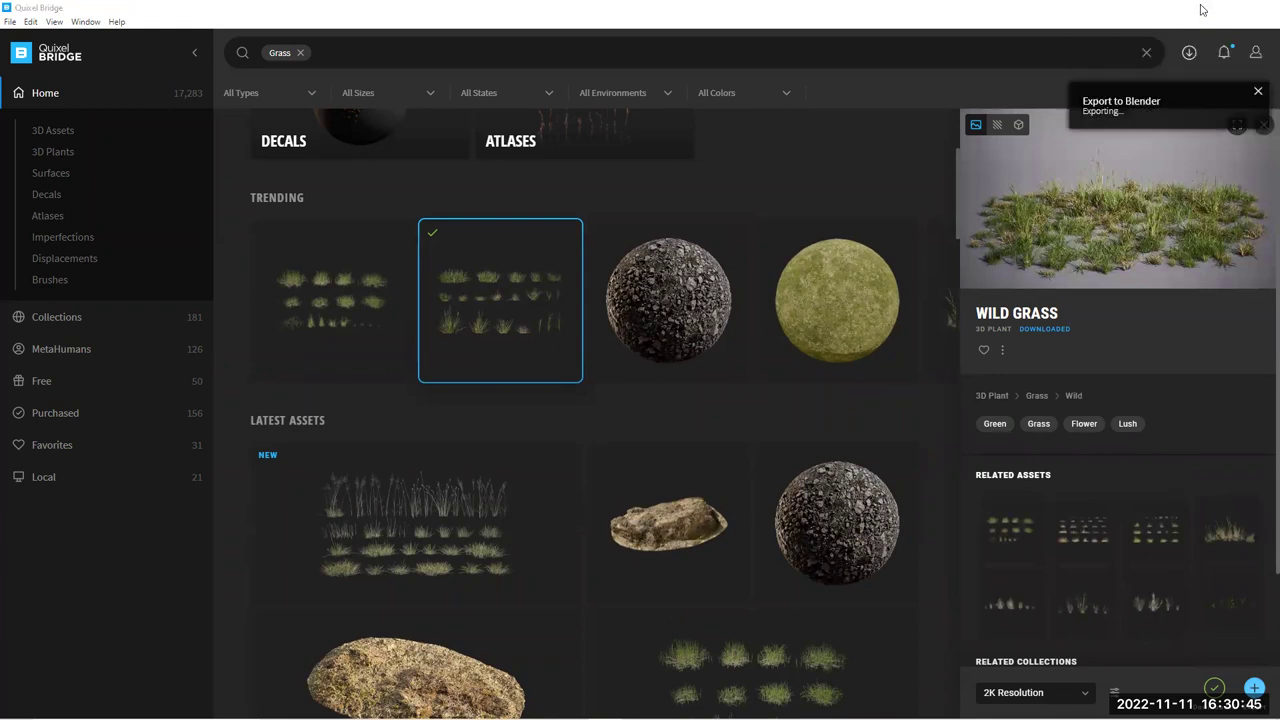
pyautogui.click(1203, 9)
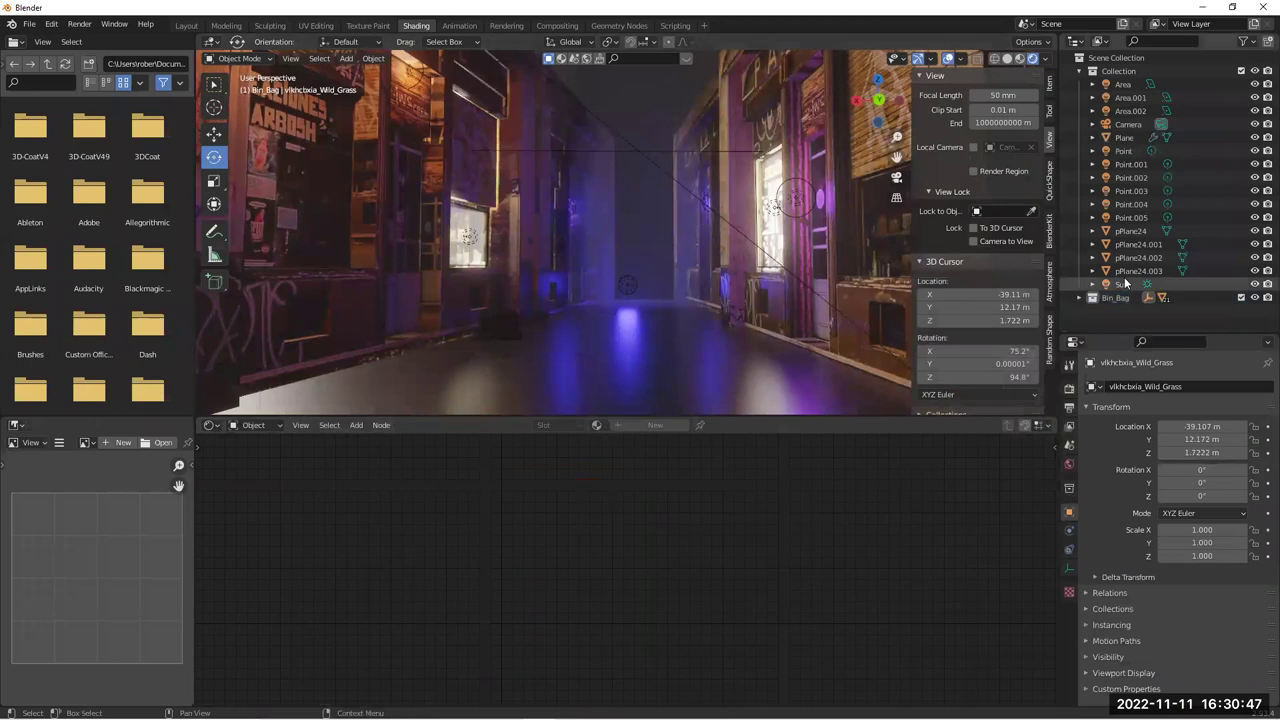
# Delete all the Wild Grass variants, from Var1 to Var15, with their hierarchy from the Bin_Bag collection
pyautogui.click(1082, 298)
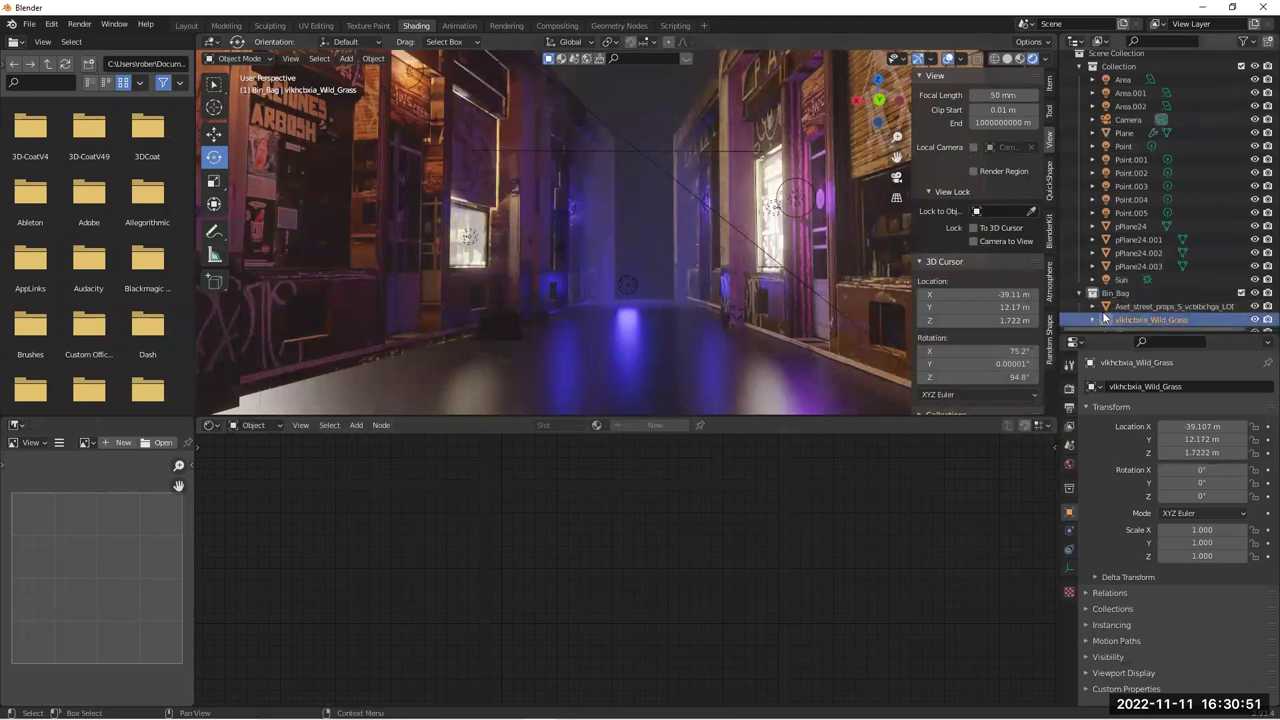
pyautogui.click(1094, 319)
pyautogui.scroll(-4, 1110, 312)
pyautogui.click(1152, 173)
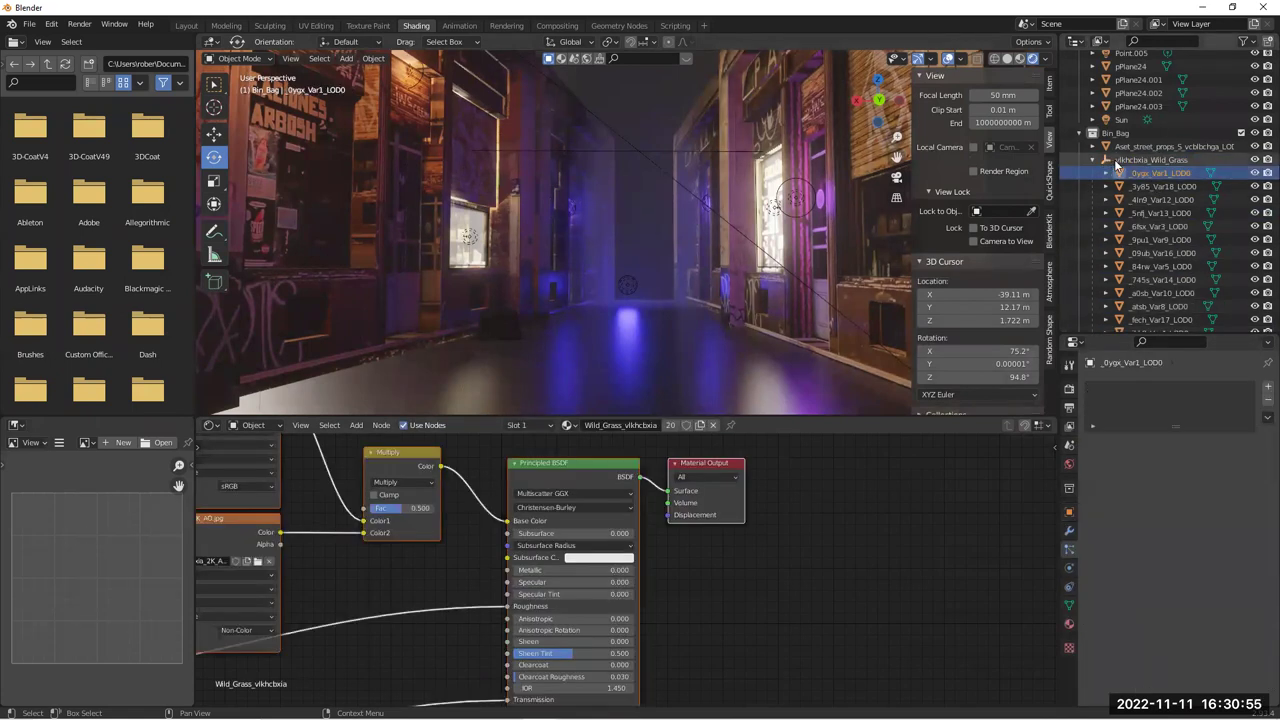
pyautogui.scroll(-5, 1164, 247)
pyautogui.keyDown('shift'); pyautogui.click(1150, 284); pyautogui.keyUp('shift')
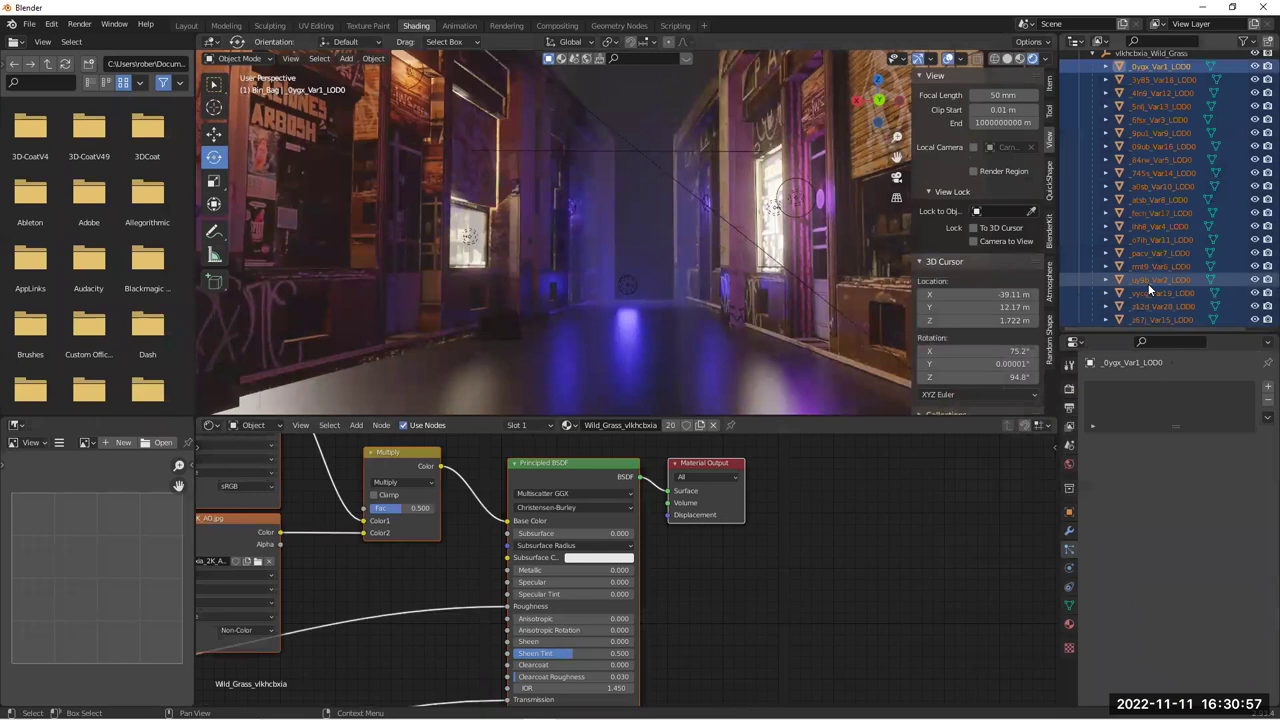
pyautogui.scroll(4, 1148, 280)
pyautogui.rightClick(1140, 147)
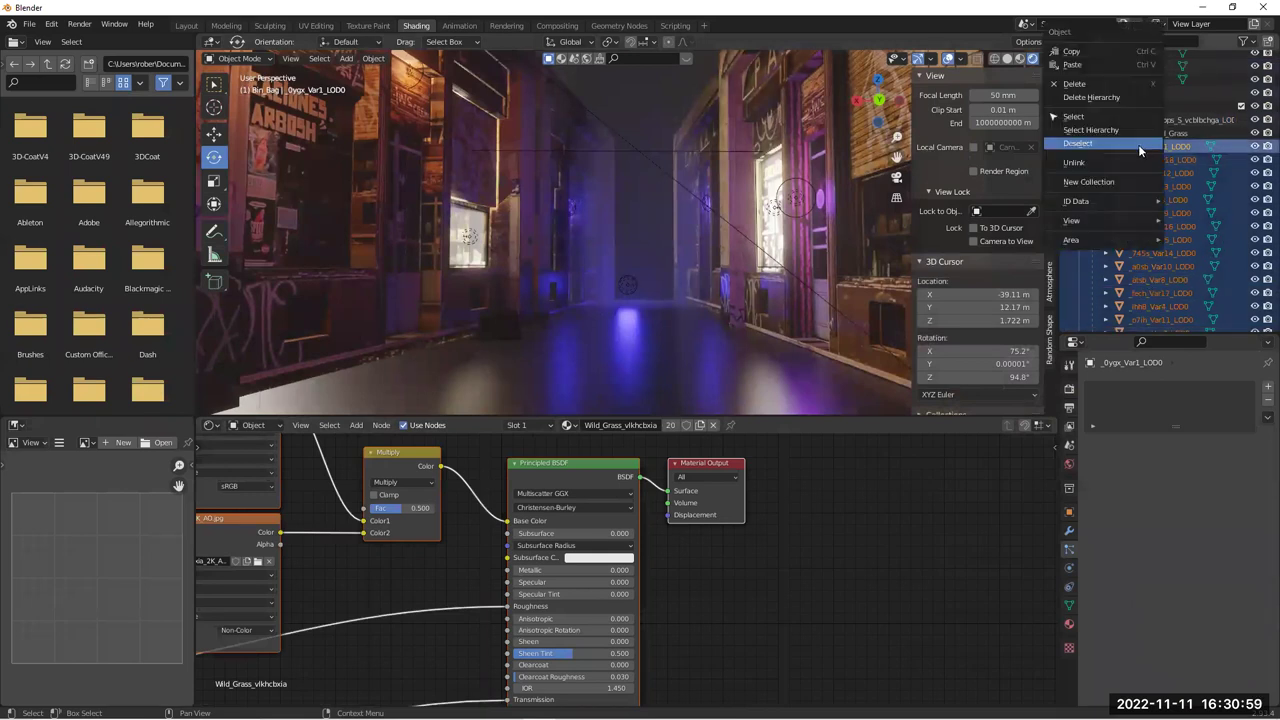
pyautogui.click(1103, 97)
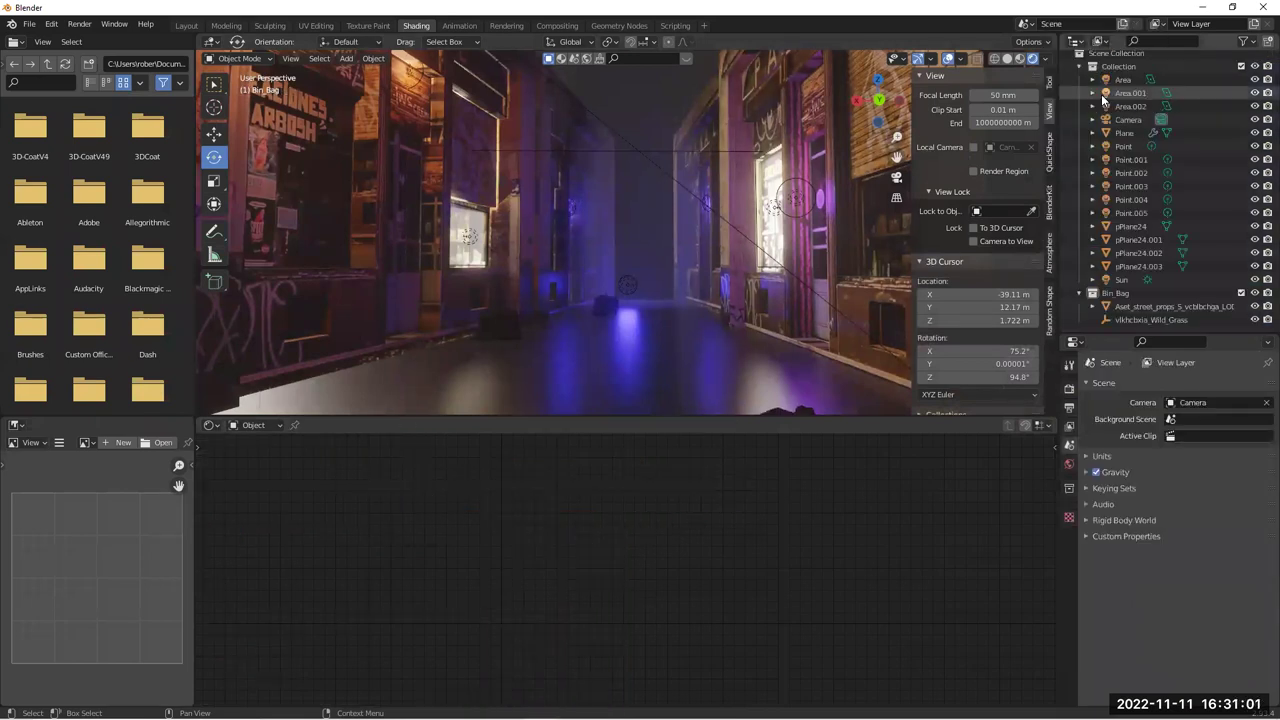
# Remove the objects left in the Bin_Bag collection and delete the collection itself
pyautogui.click(1150, 319)
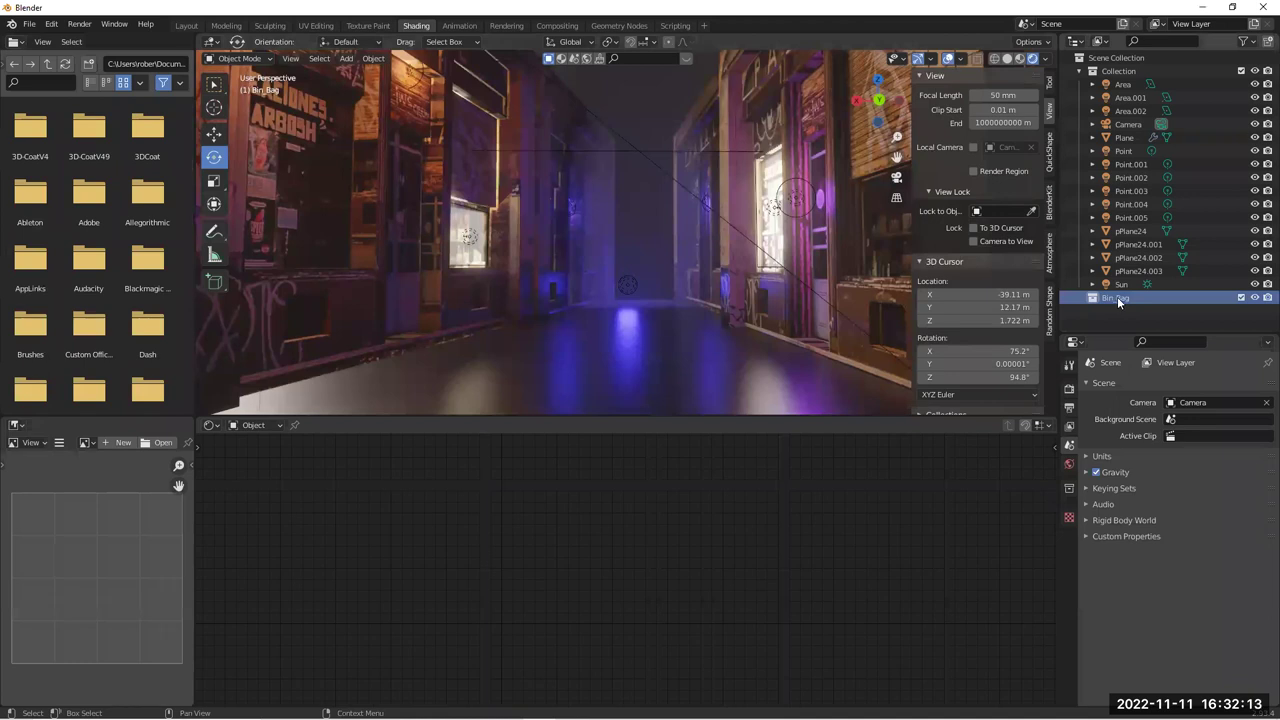
pyautogui.rightClick(1117, 296)
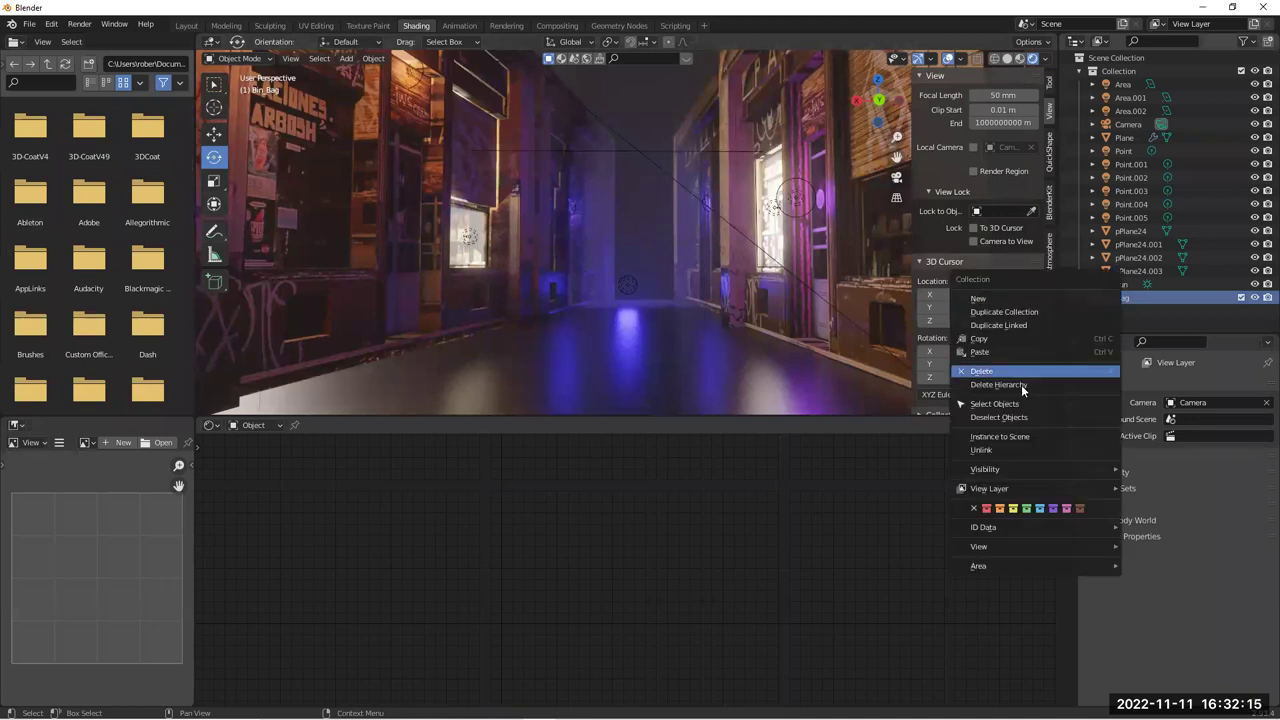
pyautogui.click(993, 372)
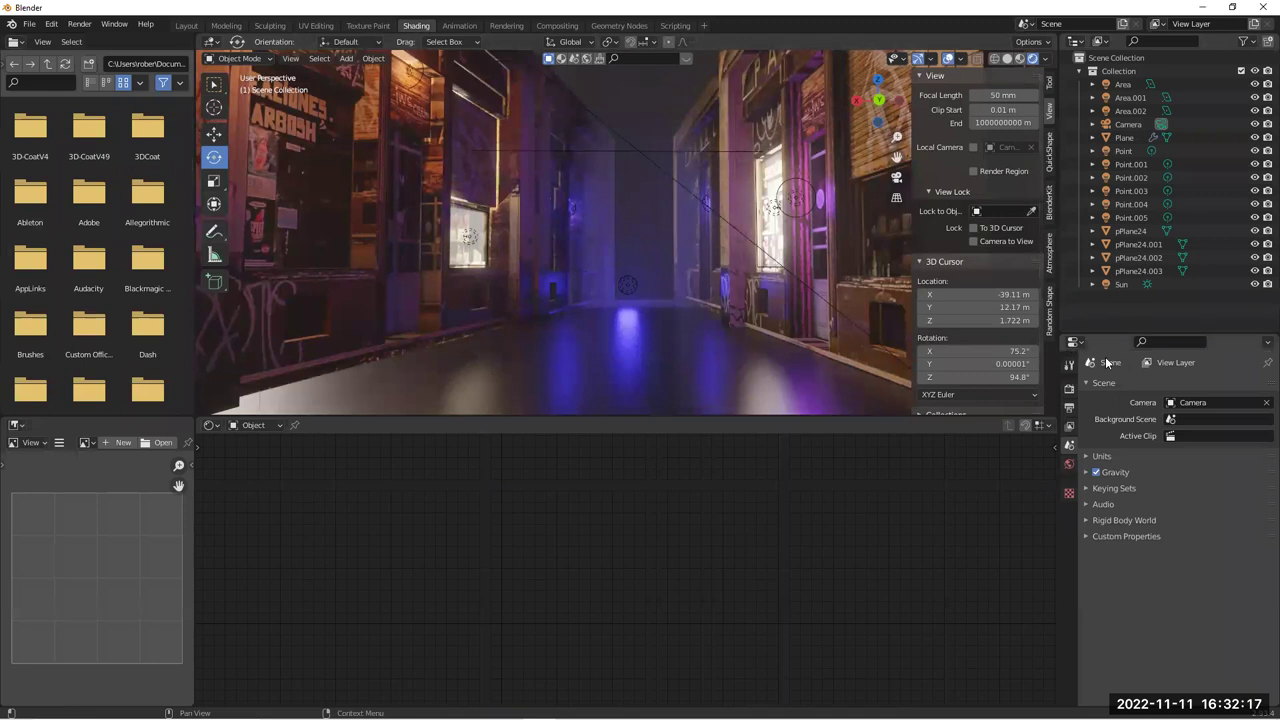
# Create a new collection in the scene and name it Grass
pyautogui.rightClick(1128, 300)
pyautogui.click(1166, 309)
pyautogui.rightClick(1106, 294)
pyautogui.click(1078, 302)
pyautogui.click(1120, 298)
pyautogui.doubleClick(1120, 298)
pyautogui.write('Grass')
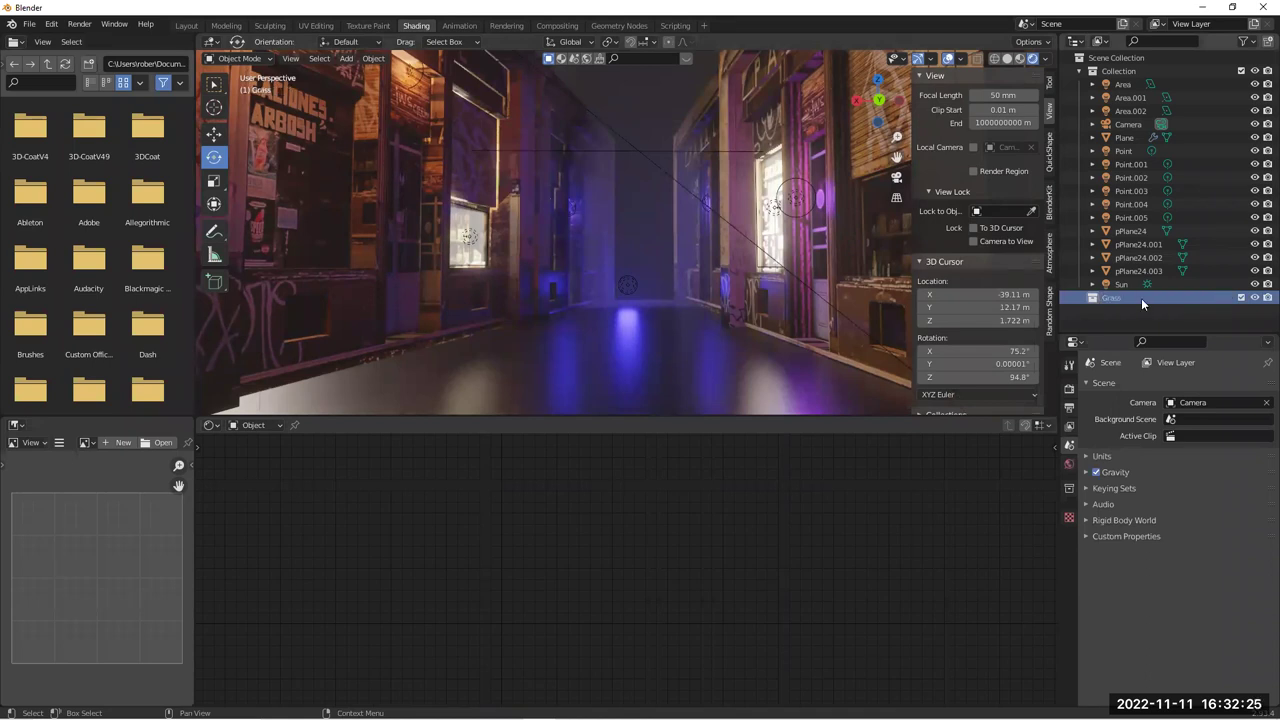
pyautogui.press('Return')
# Export Wild Grass again from Quixel Bridge into Blender's Grass collection and unlink its parent object
pyautogui.click(604, 707)
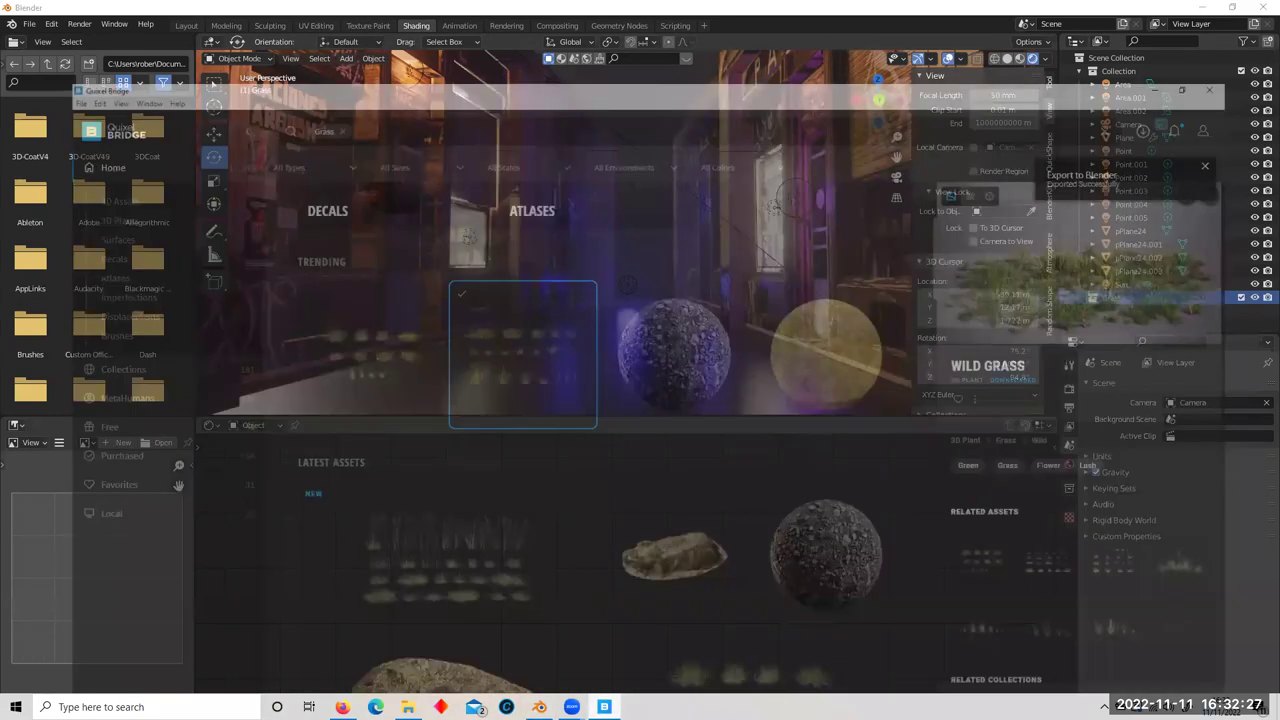
pyautogui.click(1254, 688)
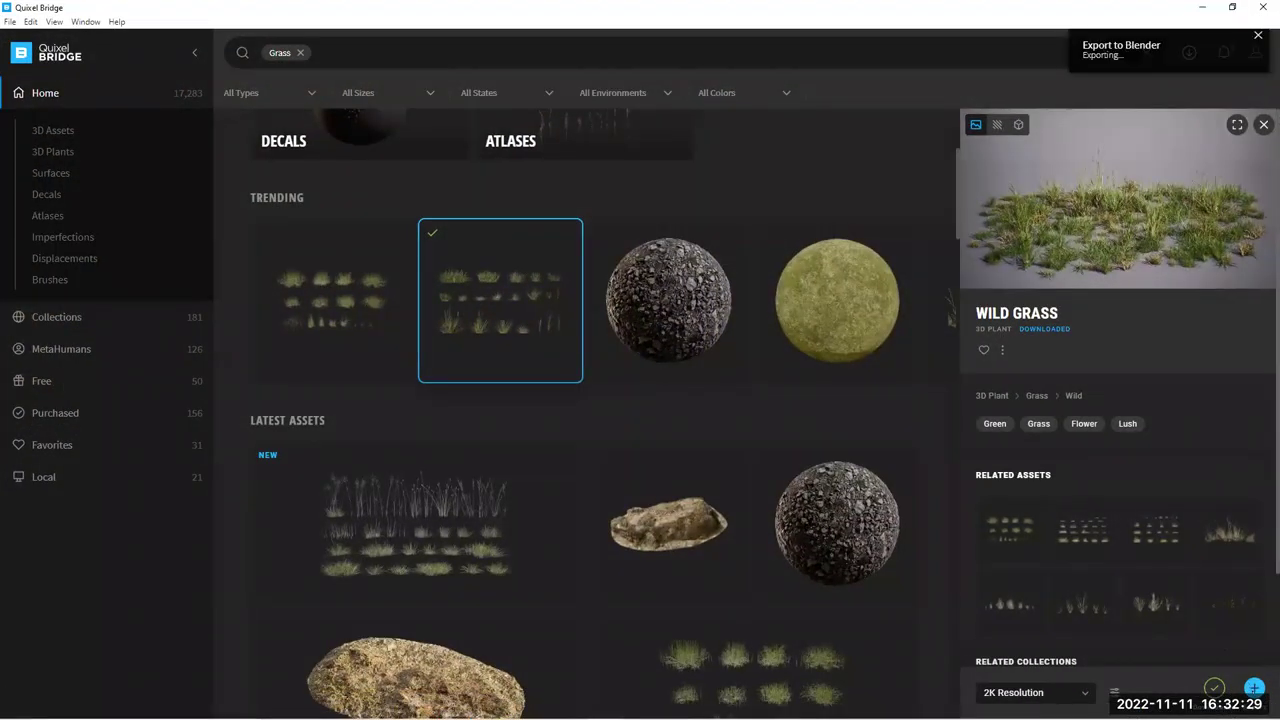
pyautogui.click(1204, 8)
pyautogui.click(1205, 10)
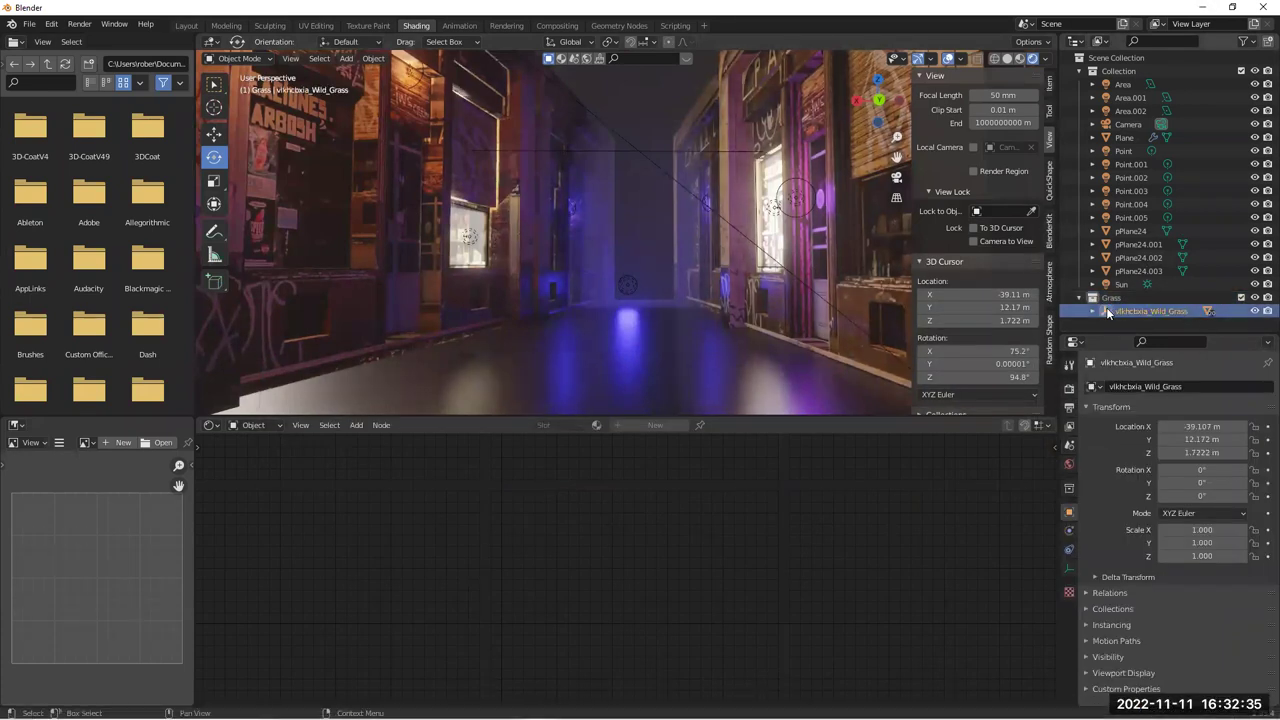
pyautogui.rightClick(1107, 310)
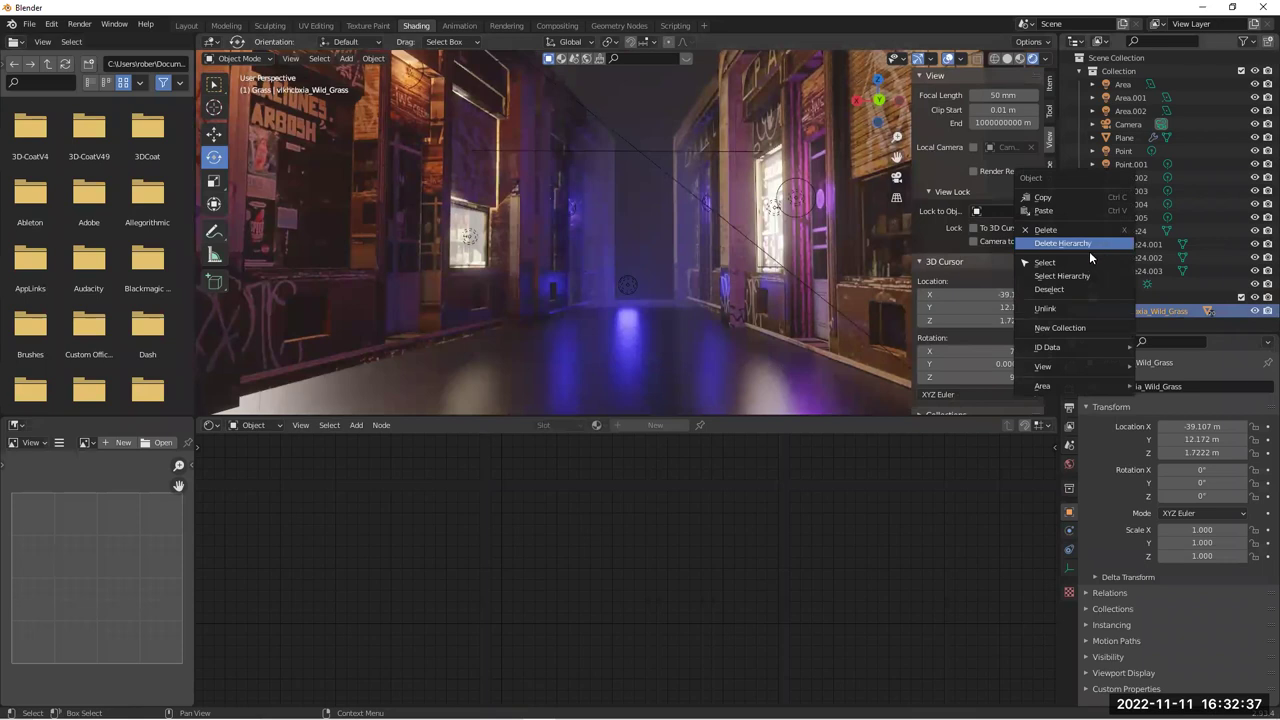
pyautogui.click(1068, 305)
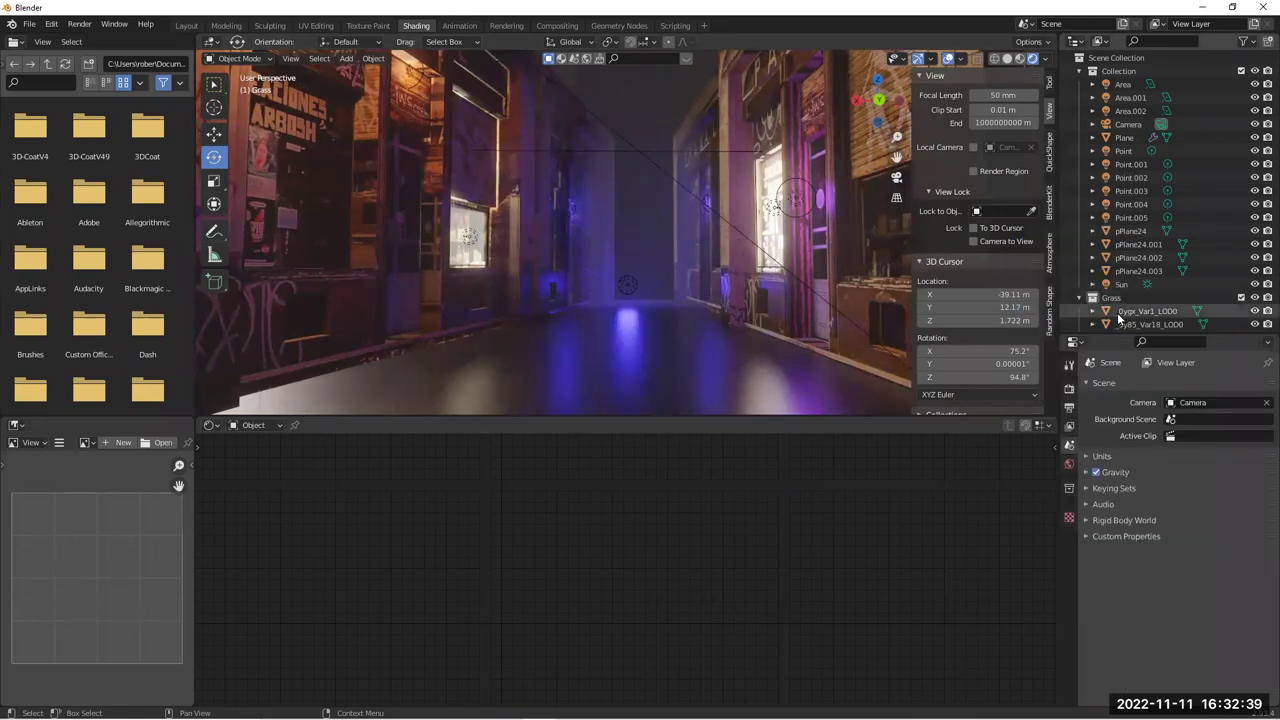
# Move the Var1 grass object of the Grass collection to about X 0.44 m, Y -0.18 m, Z 0.20 m
pyautogui.scroll(-6, 1125, 280)
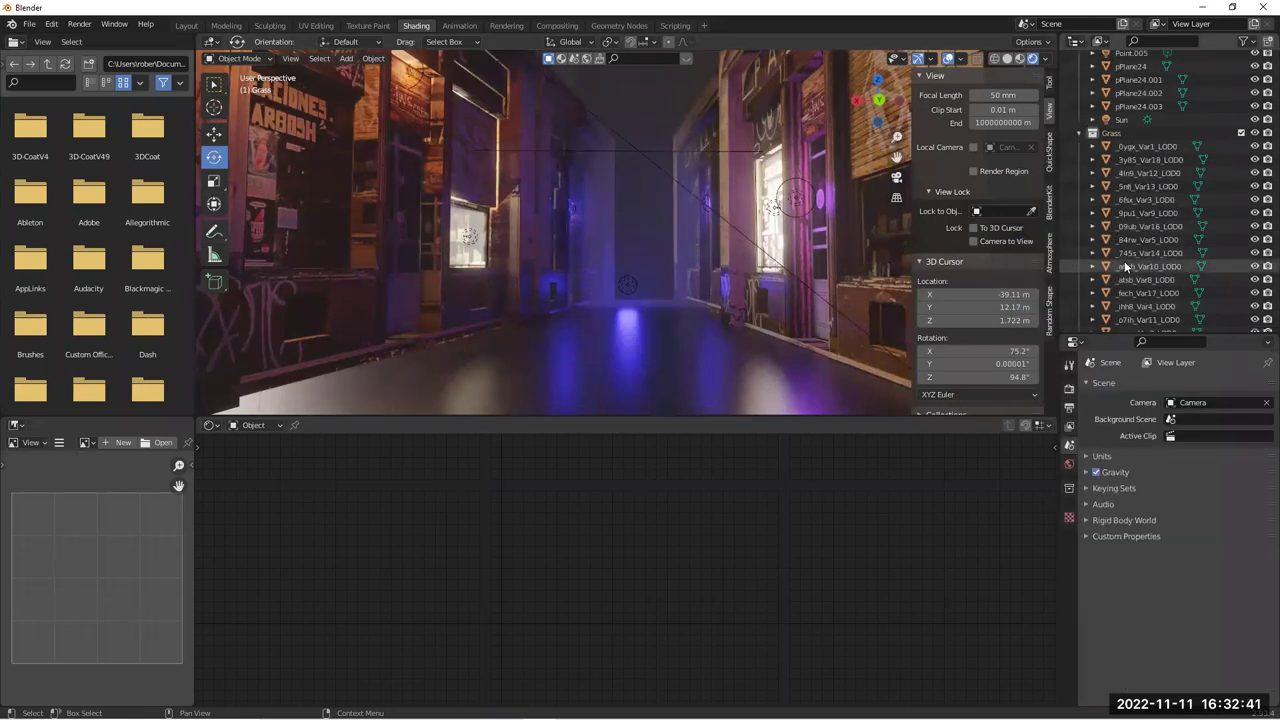
pyautogui.click(1112, 133)
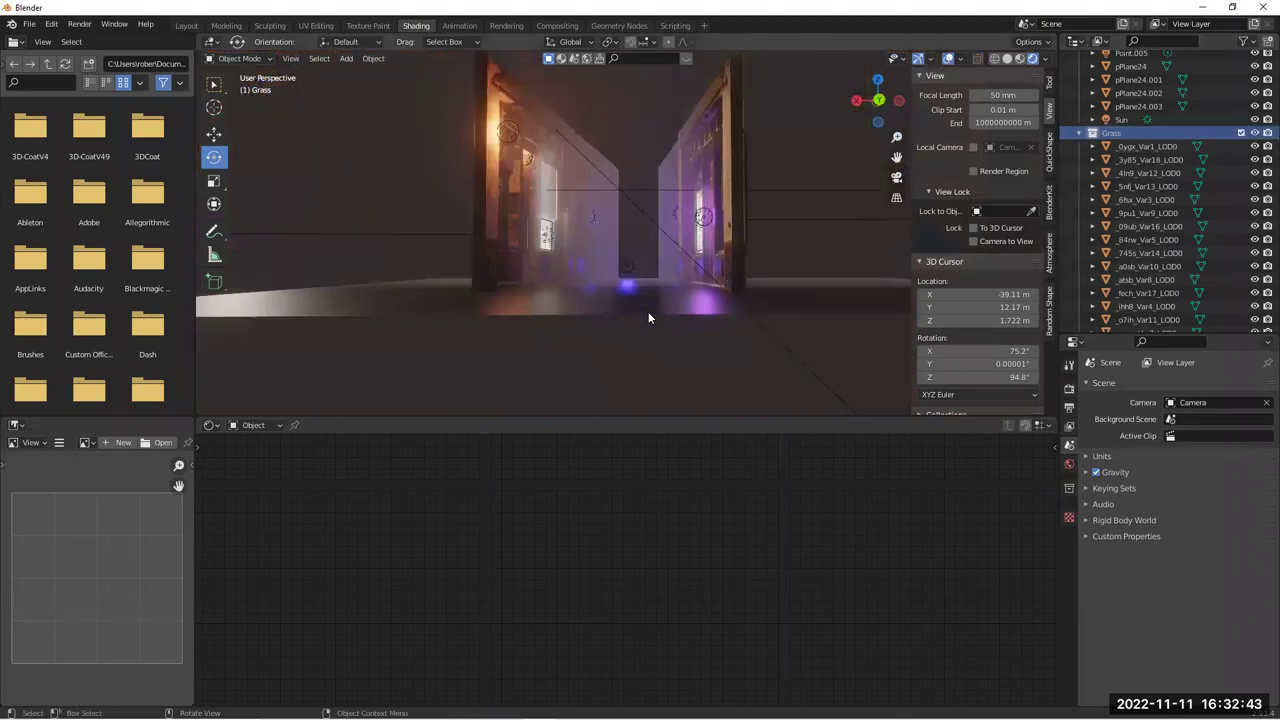
pyautogui.click(1147, 146)
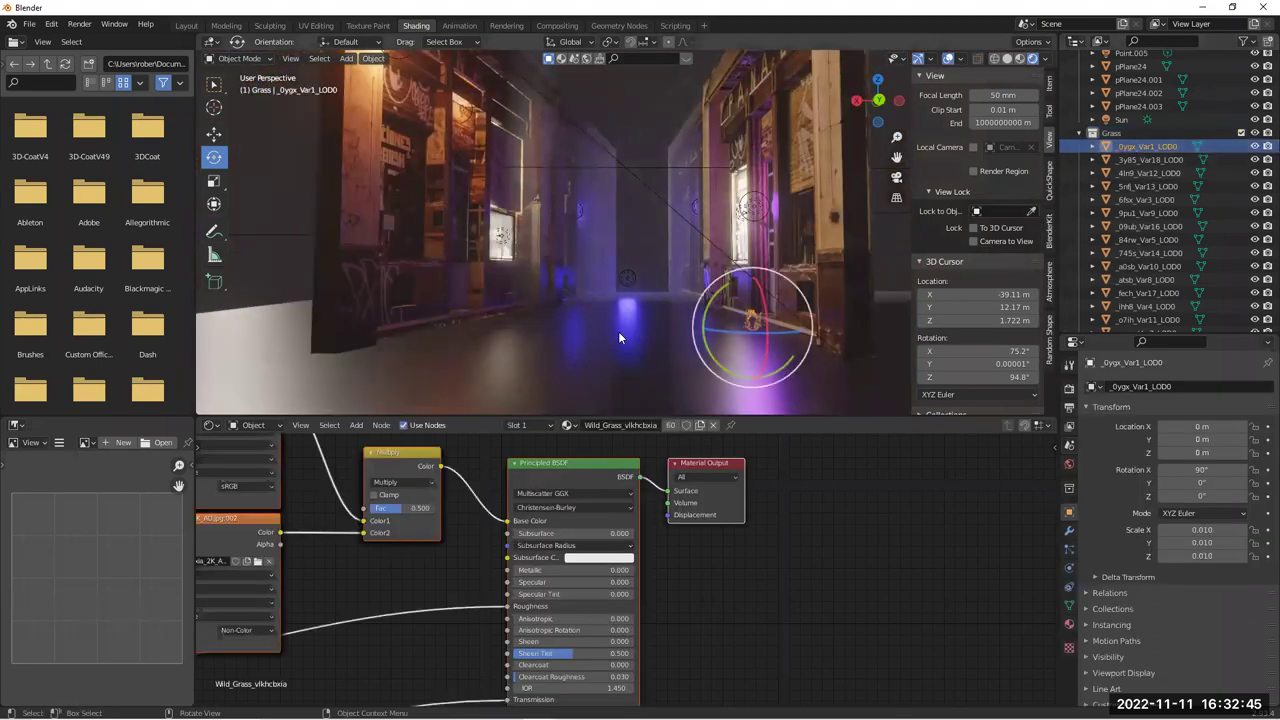
pyautogui.scroll(3, 640, 333)
pyautogui.keyDown('shift'); pyautogui.moveTo(666, 330); pyautogui.dragTo(633, 268, button='middle'); pyautogui.keyUp('shift')
pyautogui.scroll(2, 629, 277)
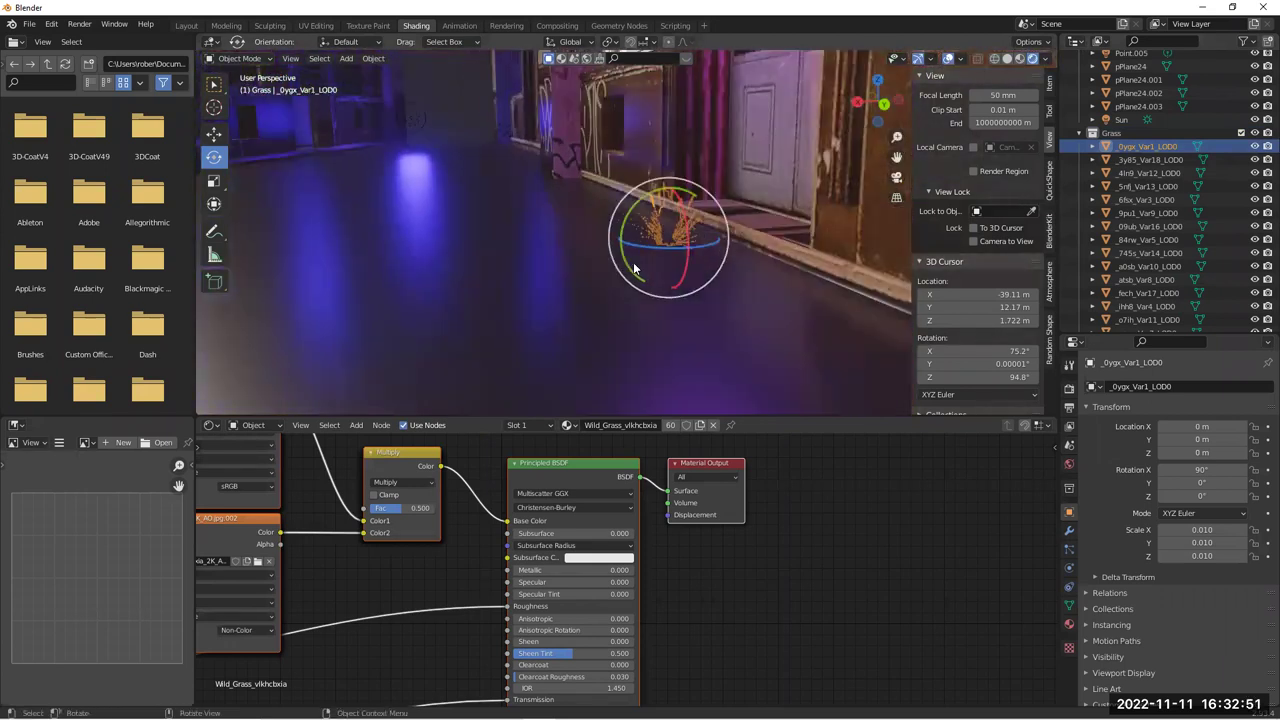
pyautogui.press('g')
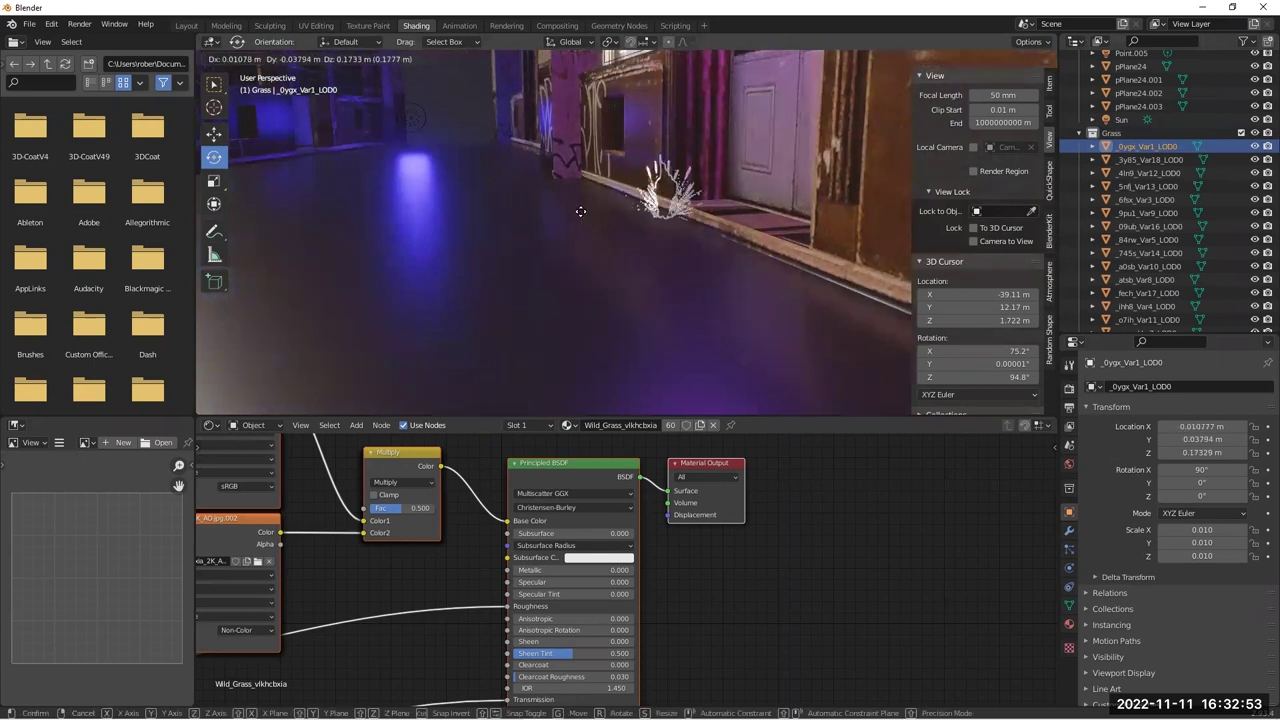
pyautogui.click(513, 212)
pyautogui.moveTo(512, 213); pyautogui.dragTo(749, 315, button='middle')
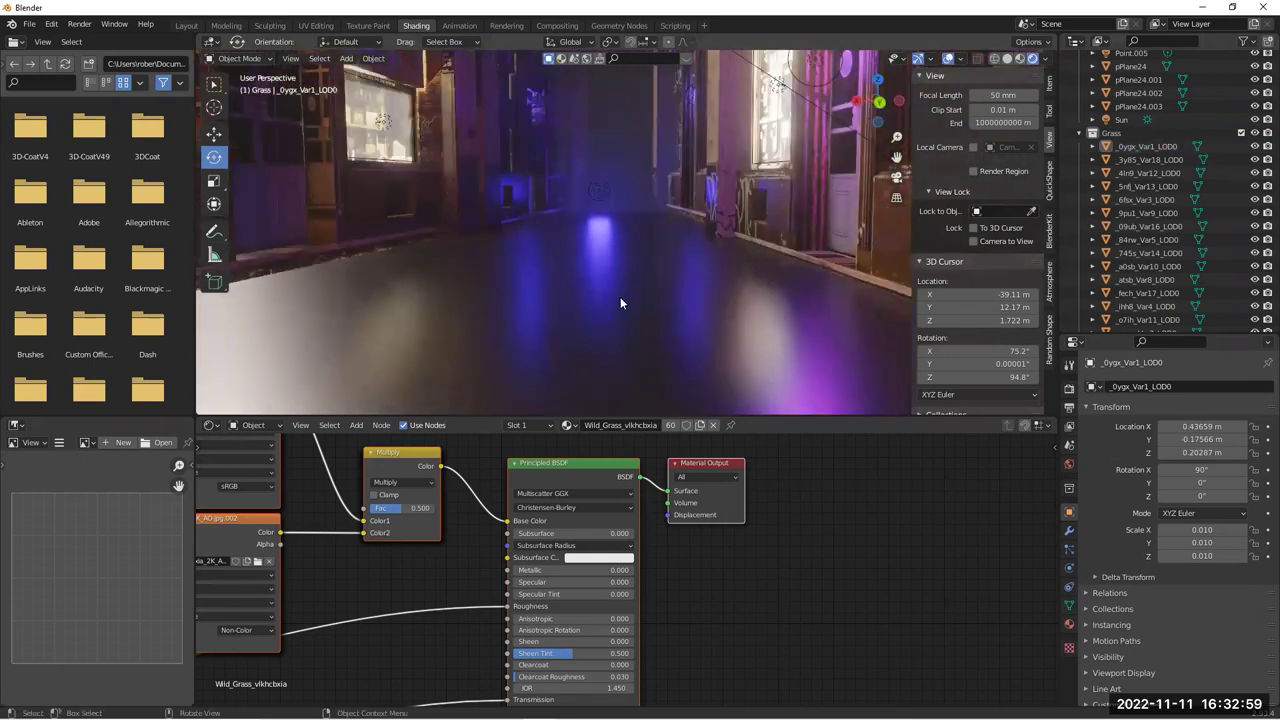
# Select the ground plane and remove its existing particle system
pyautogui.moveTo(612, 268); pyautogui.dragTo(650, 276, button='middle')
pyautogui.click(1118, 133)
pyautogui.click(621, 327)
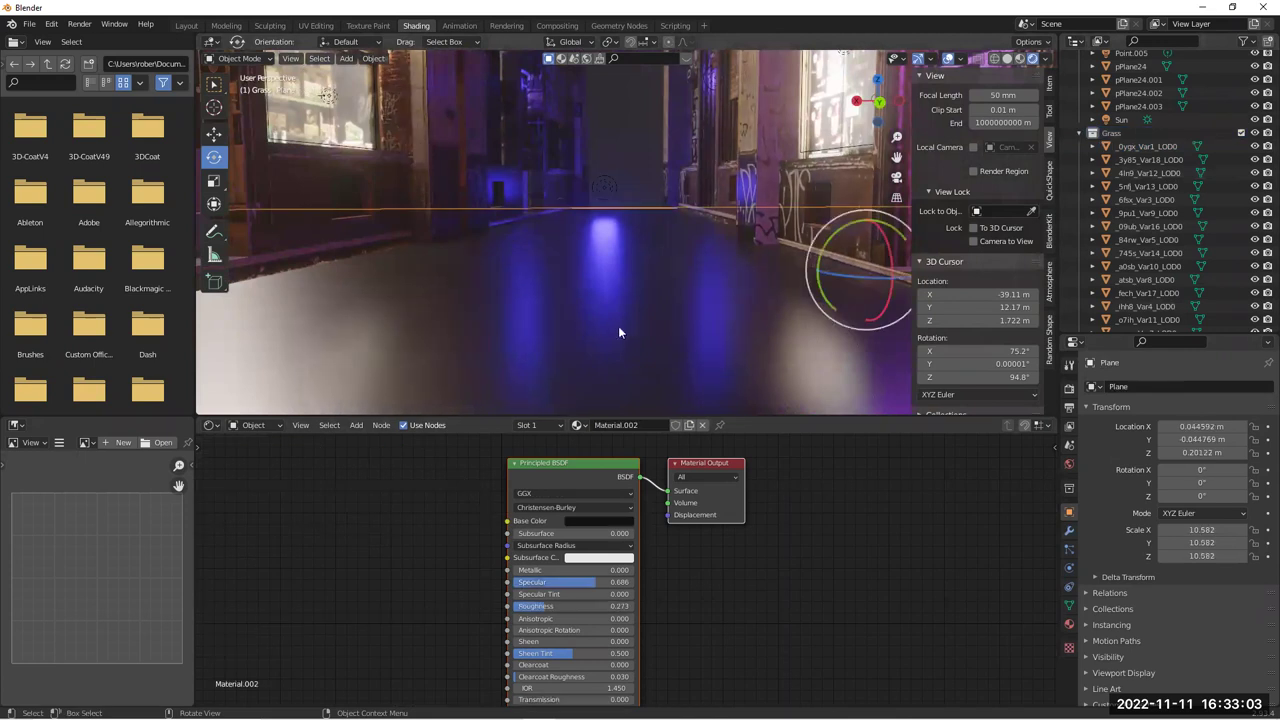
pyautogui.click(1068, 547)
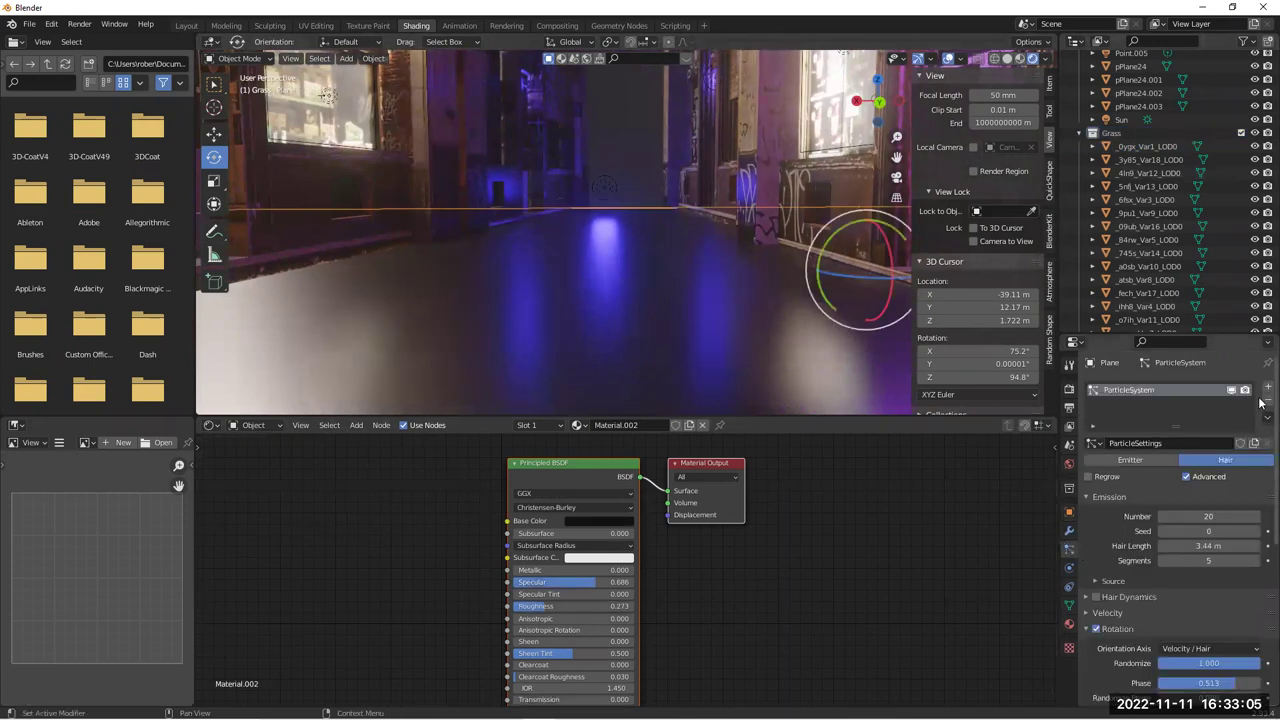
pyautogui.click(1266, 399)
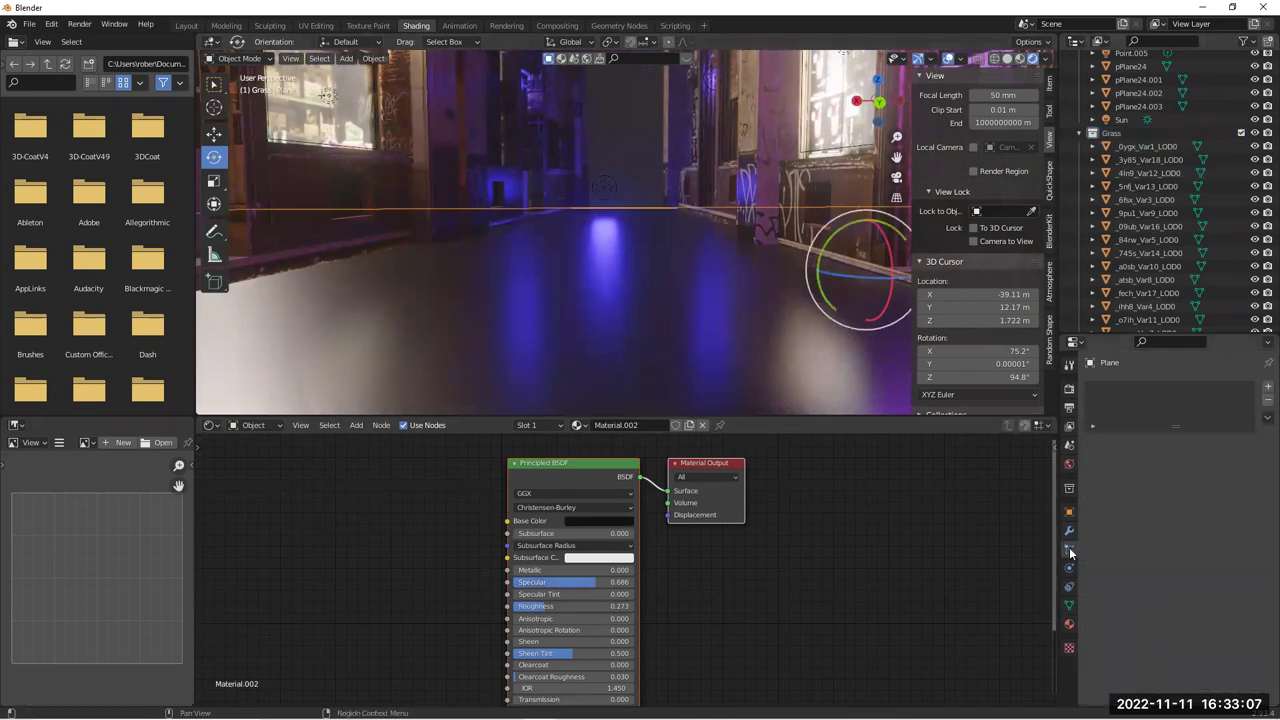
# Add a new Hair particle system to the ground plane and set it to render as Collection
pyautogui.click(1266, 387)
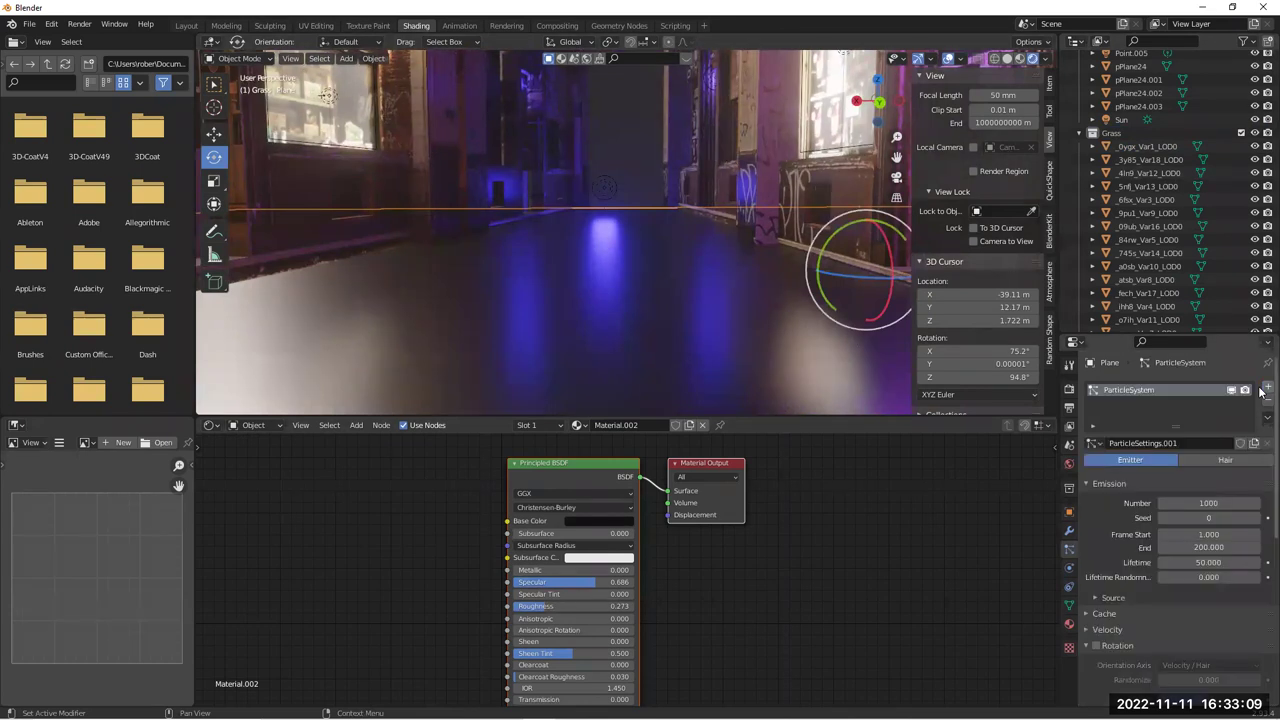
pyautogui.click(1218, 463)
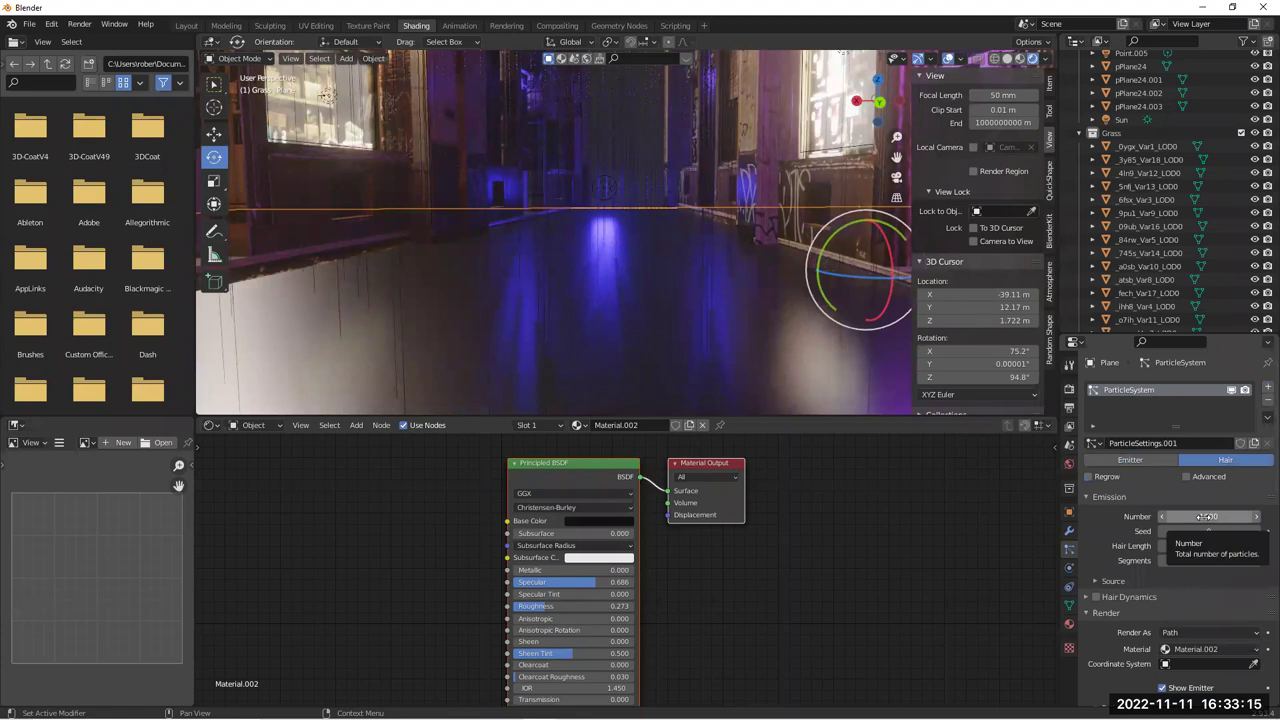
pyautogui.click(1088, 496)
pyautogui.click(1197, 548)
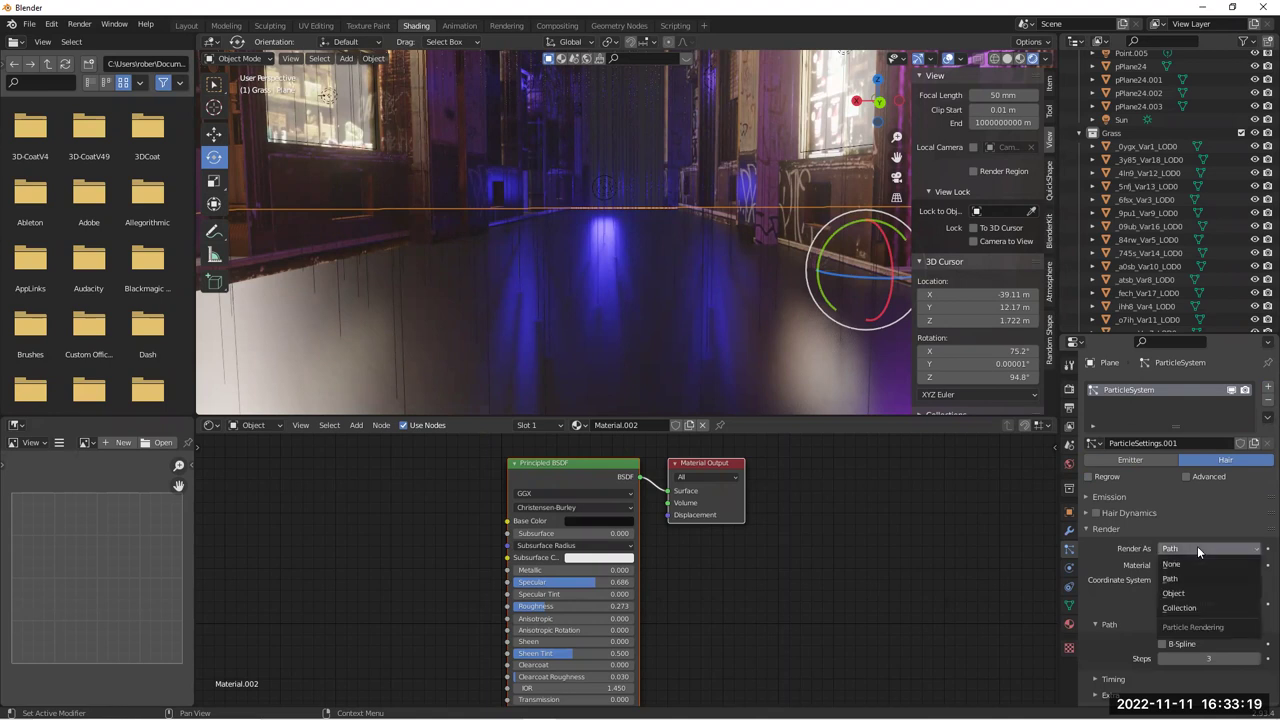
pyautogui.click(1180, 607)
# Assign Grass as the instance collection of the ground plane's hair particles
pyautogui.scroll(-3, 1112, 573)
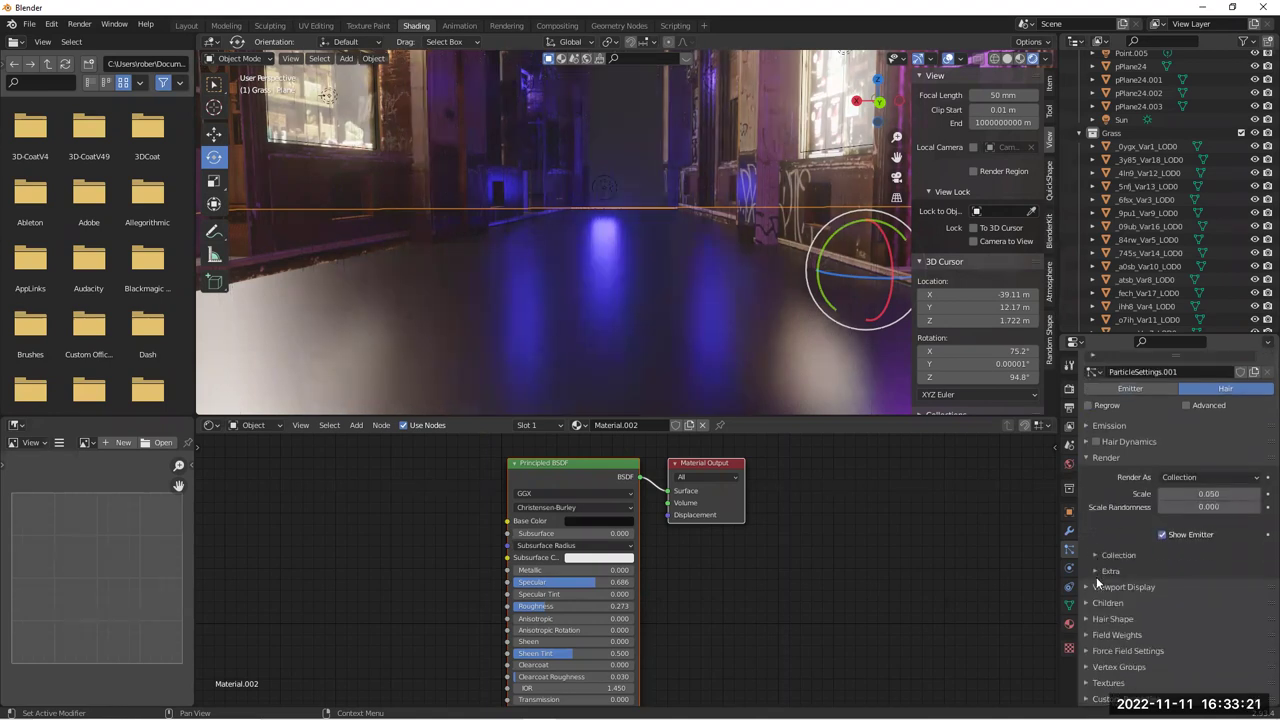
pyautogui.click(1096, 554)
pyautogui.click(1166, 575)
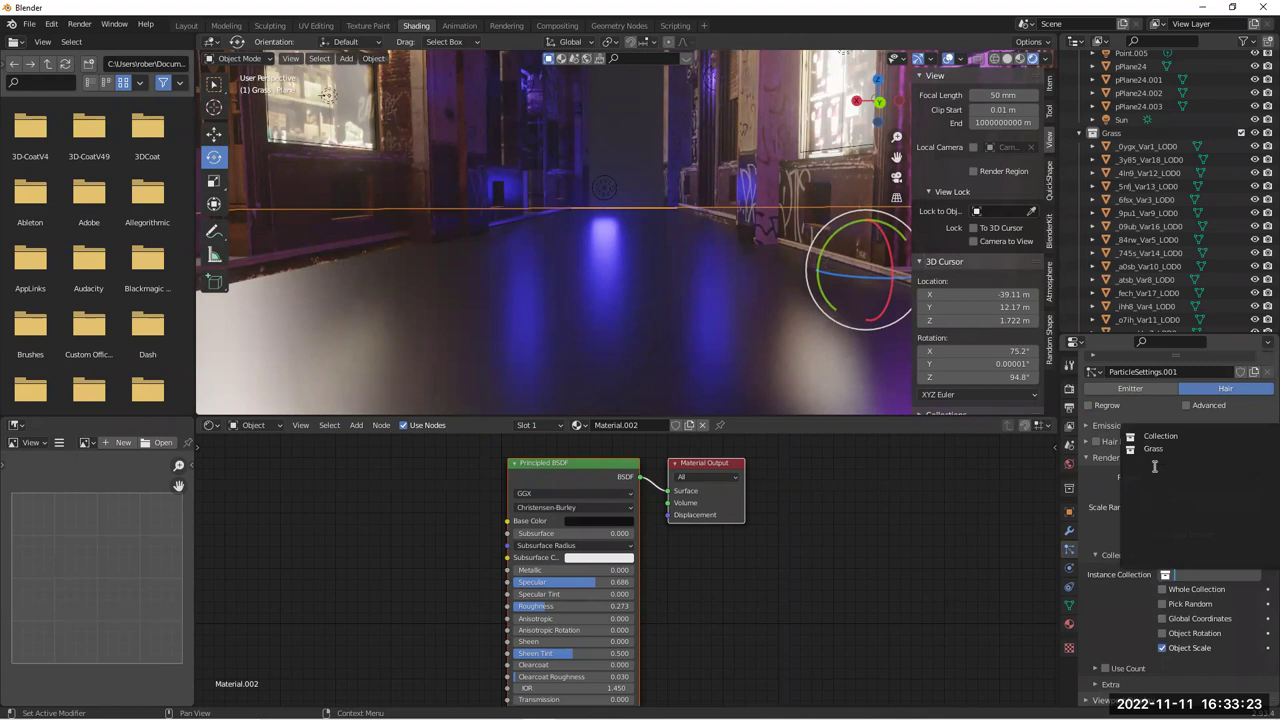
pyautogui.click(1153, 449)
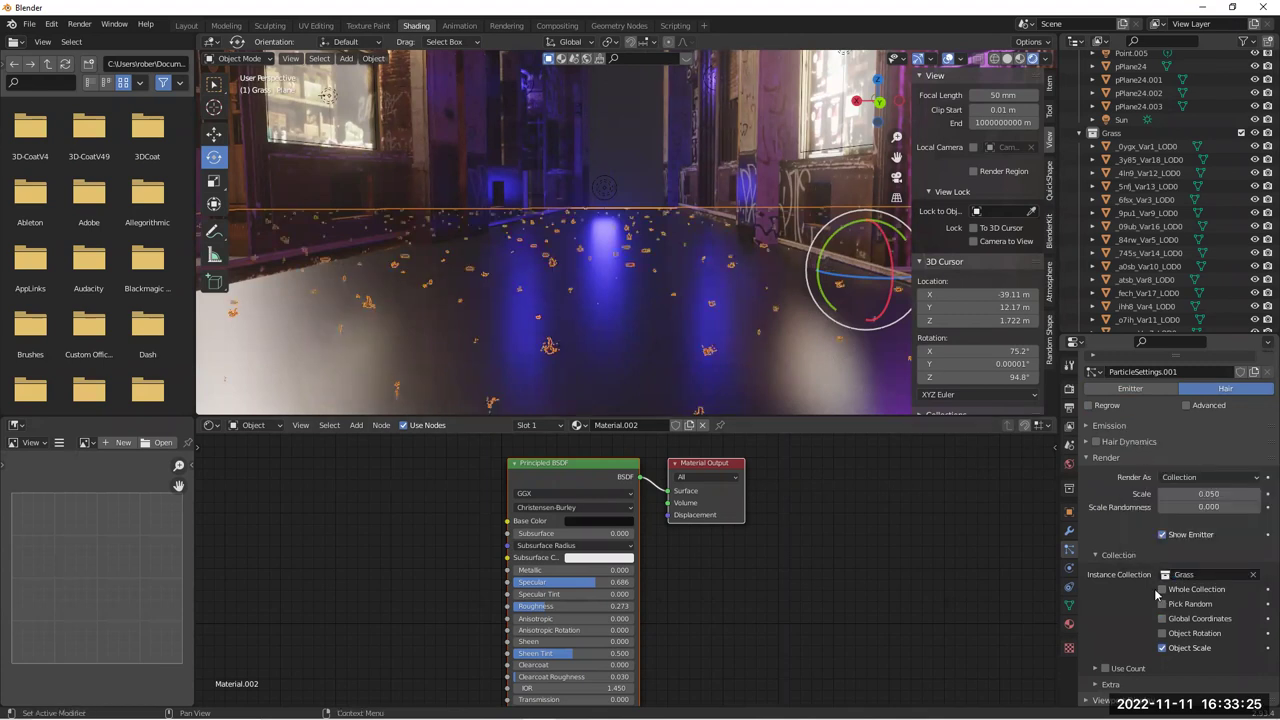
# Set the particle emission to Number 1116, Seed 45, Hair Length 10 m and Segments 2, with Advanced options enabled
pyautogui.click(1087, 426)
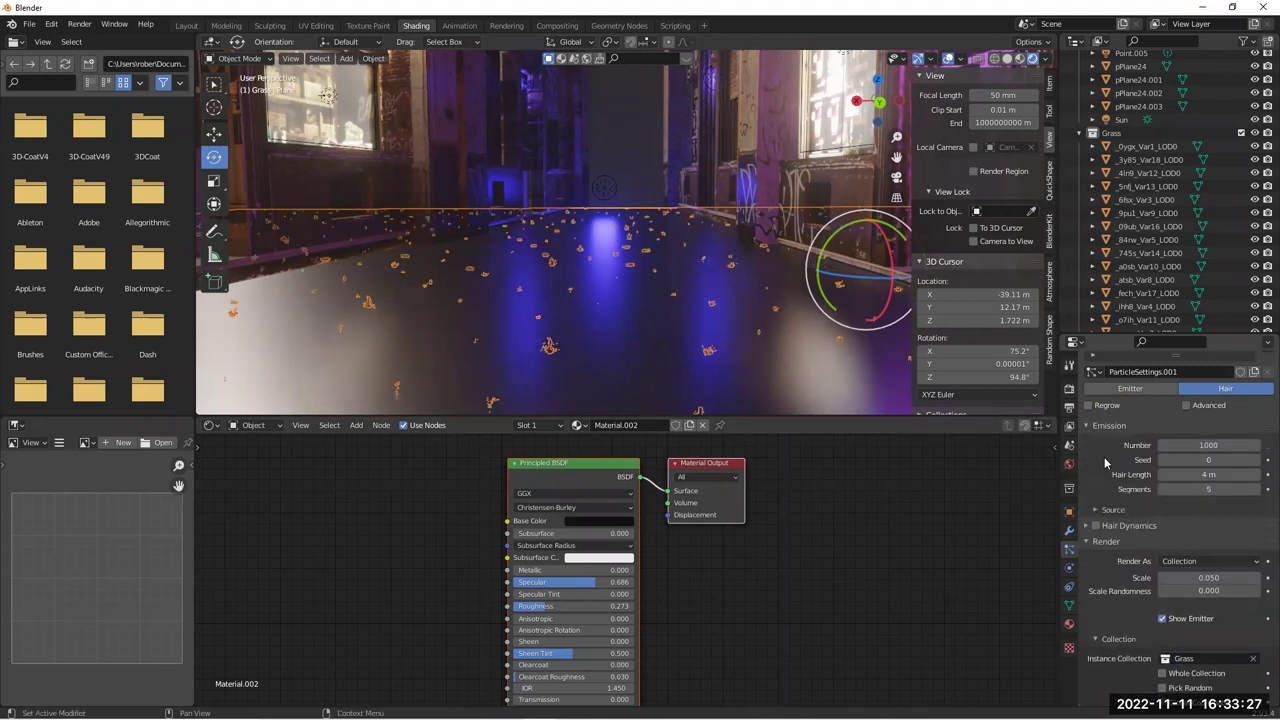
pyautogui.moveTo(1195, 446); pyautogui.dragTo(1248, 446)
pyautogui.scroll(2, 1093, 446)
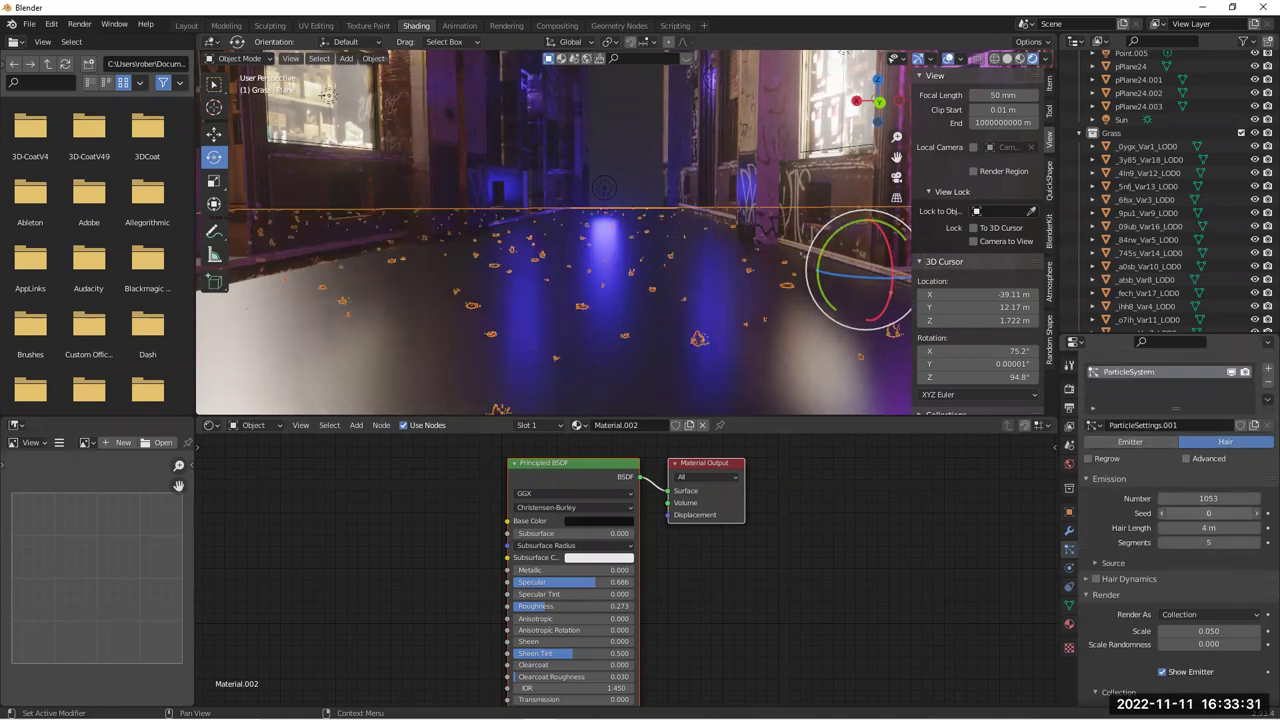
pyautogui.moveTo(1196, 513)
pyautogui.mouseDown()
pyautogui.moveTo(1241, 513)
pyautogui.moveTo(1216, 527)
pyautogui.moveTo(1238, 527)
pyautogui.moveTo(1190, 531)
pyautogui.mouseUp()
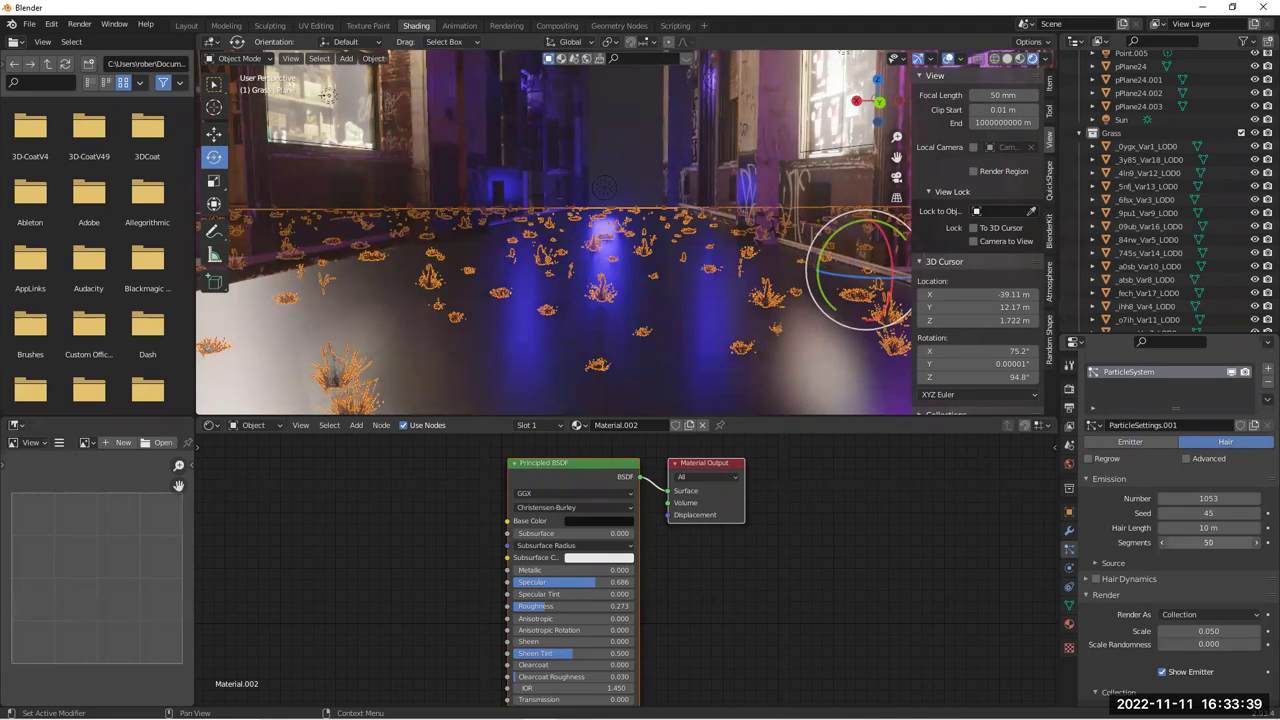
pyautogui.click(1186, 459)
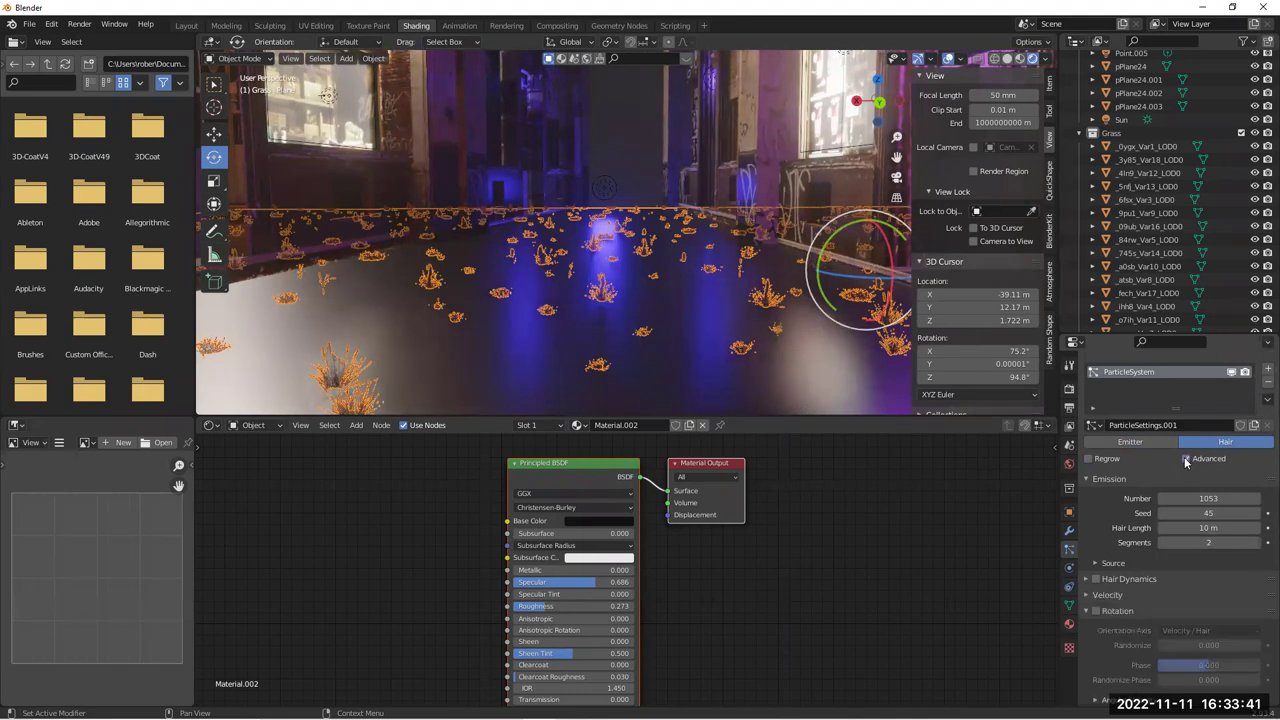
pyautogui.scroll(-2, 1100, 540)
pyautogui.moveTo(1208, 445); pyautogui.dragTo(1250, 445)
# Enable Rotation for the grass particles and set the phase to -0.564
pyautogui.click(1090, 558)
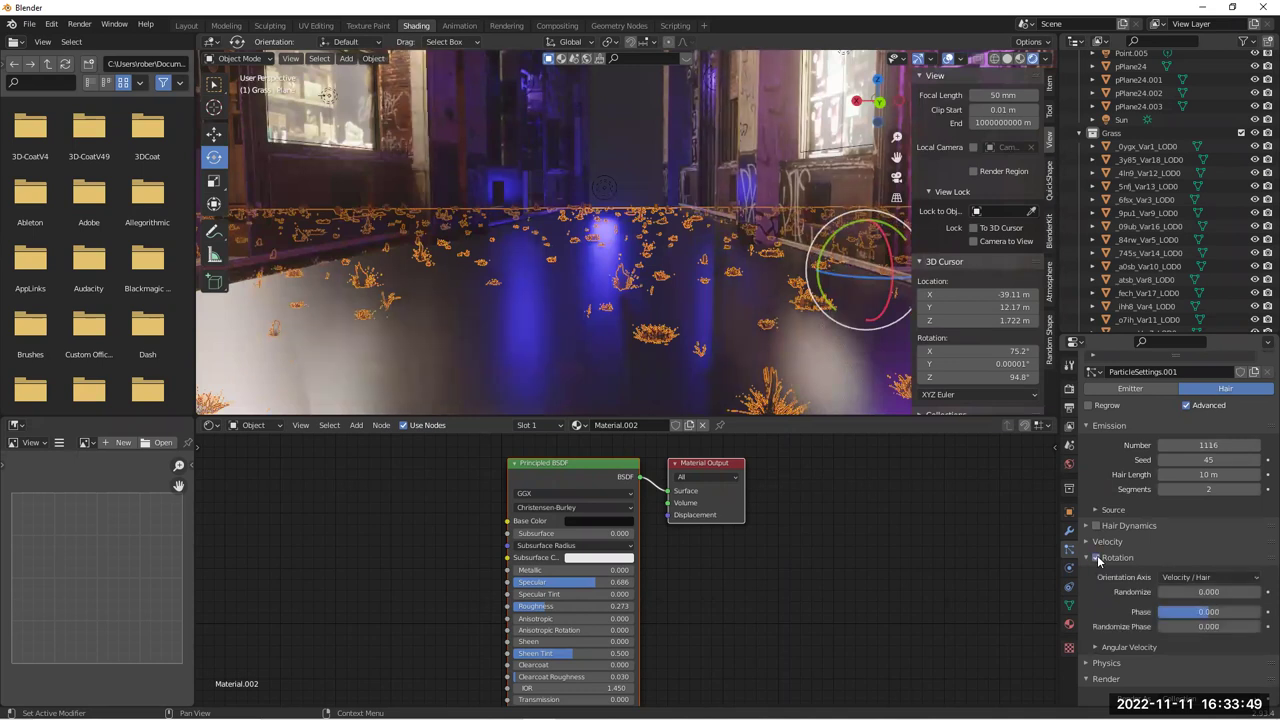
pyautogui.moveTo(1208, 611); pyautogui.dragTo(1184, 611)
pyautogui.scroll(-3, 1090, 590)
pyautogui.click(1097, 570)
pyautogui.click(1097, 556)
pyautogui.scroll(-2, 1100, 552)
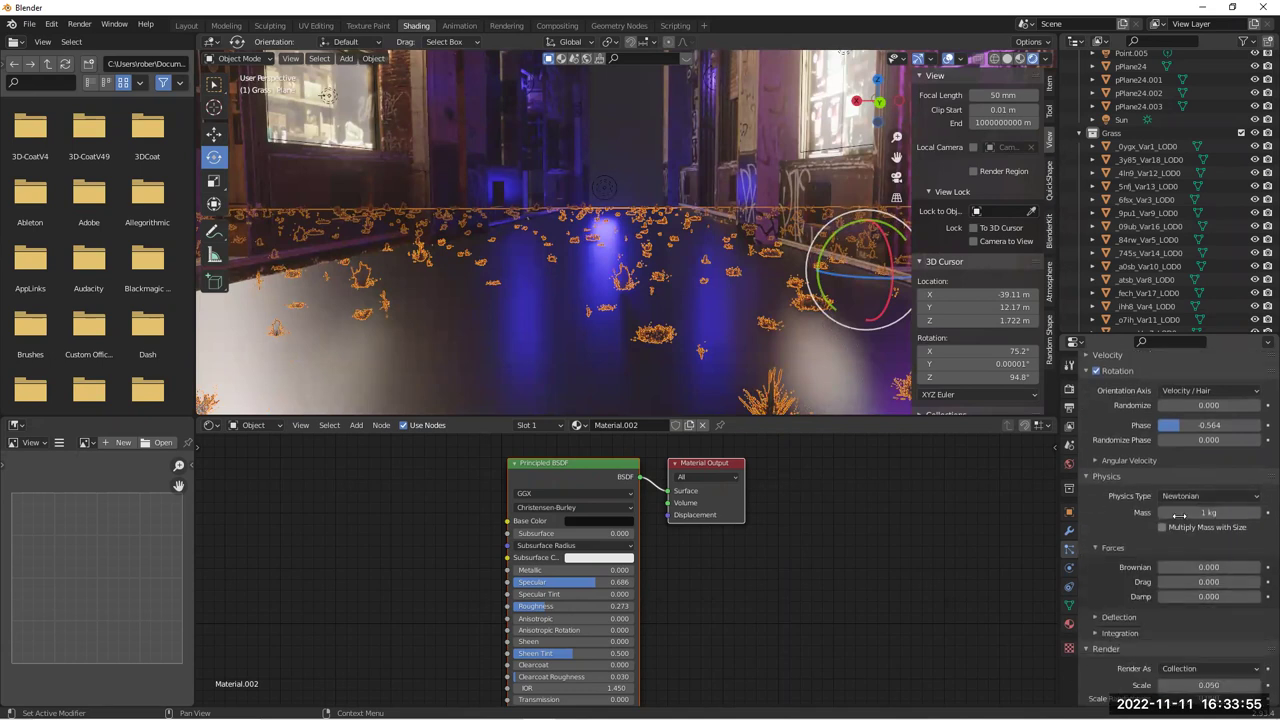
pyautogui.click(1100, 476)
# Set the grass particles' render scale to 0.260, then deselect everything and check the grass along the street
pyautogui.scroll(-1, 1103, 511)
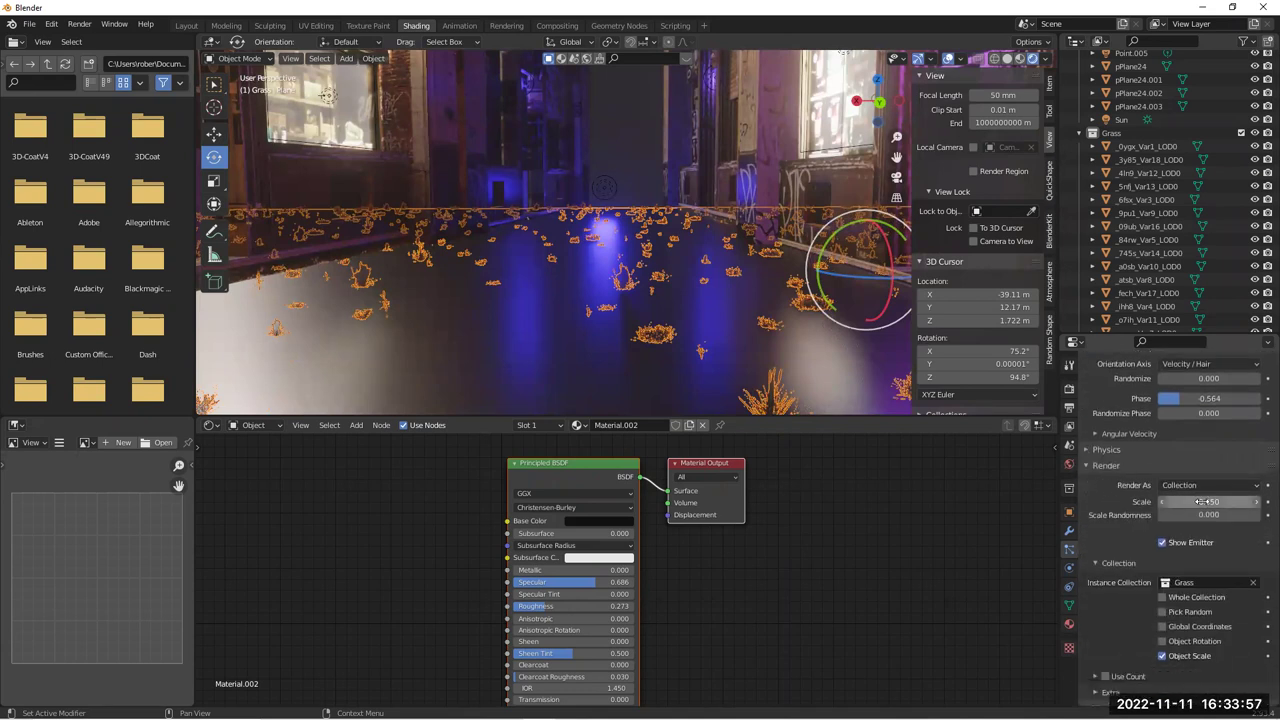
pyautogui.moveTo(1208, 501); pyautogui.dragTo(1246, 501)
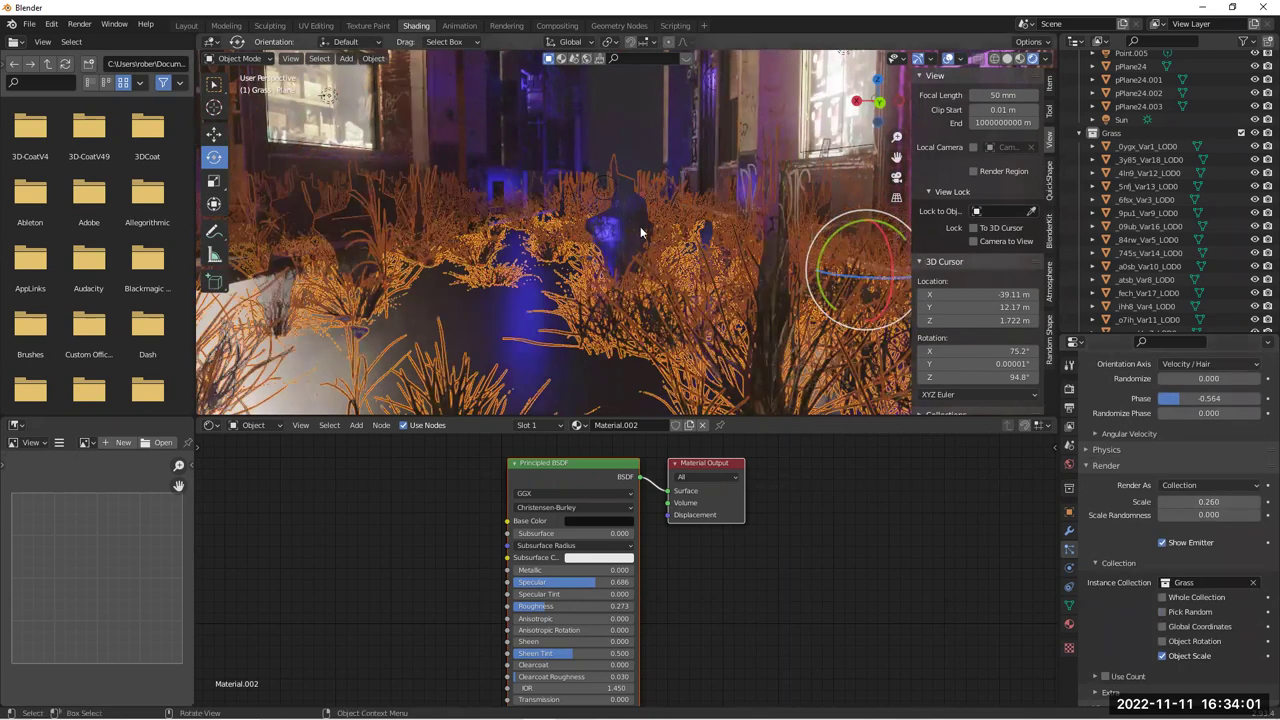
pyautogui.hotkey('alt', 'a')
pyautogui.scroll(-3, 640, 220)
pyautogui.scroll(-2, 632, 252)
pyautogui.scroll(2, 621, 219)
pyautogui.moveTo(621, 219); pyautogui.dragTo(610, 295, button='middle')
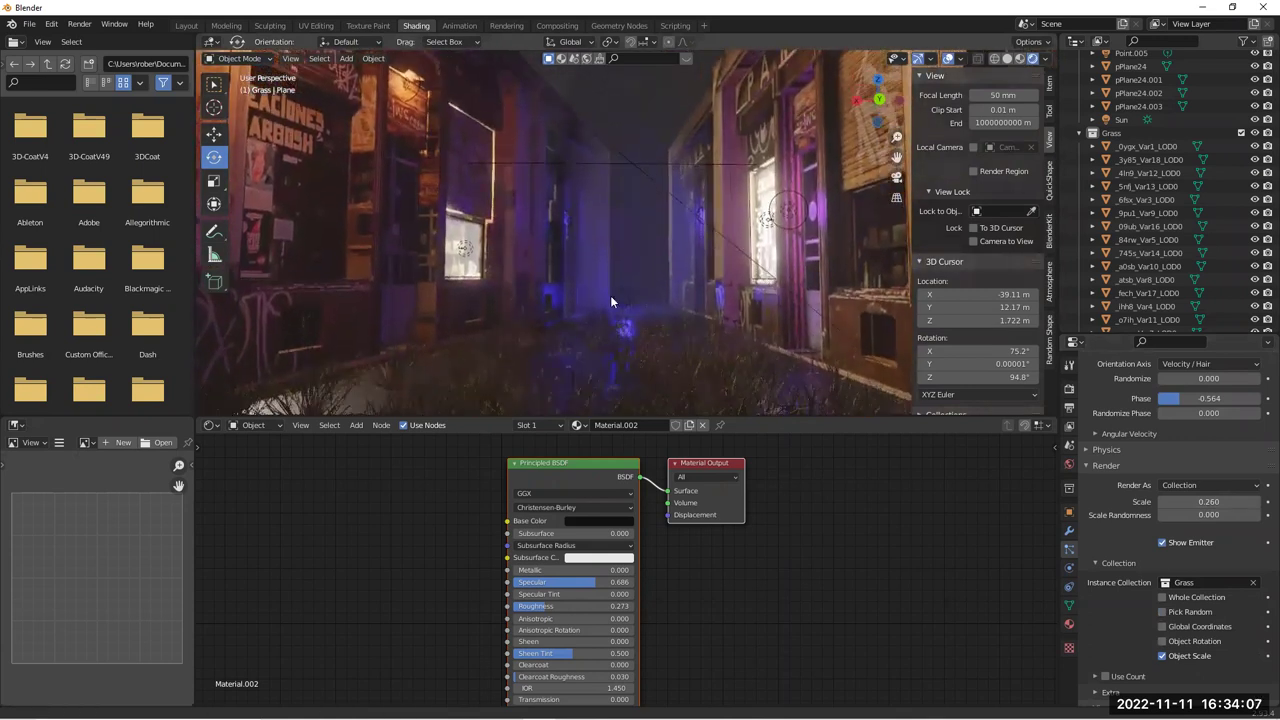
# Set the number of grass particles to 1155
pyautogui.scroll(5, 1138, 450)
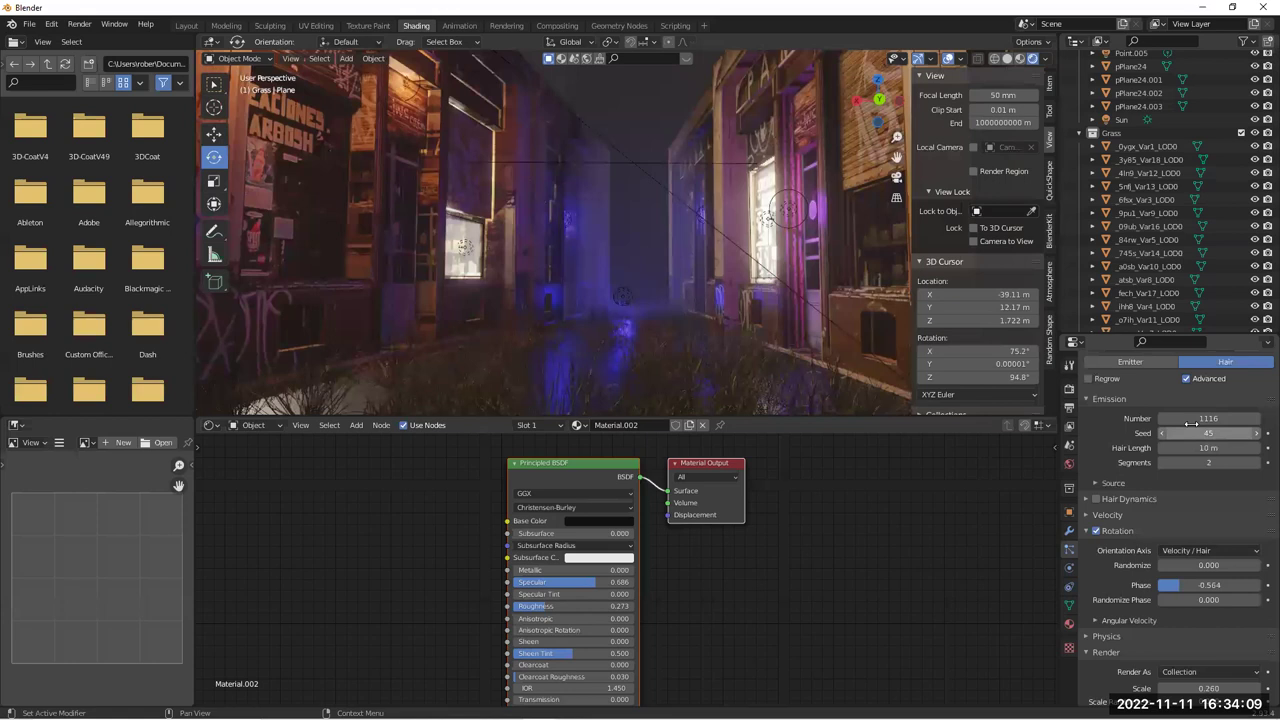
pyautogui.moveTo(1208, 419); pyautogui.dragTo(1231, 418)
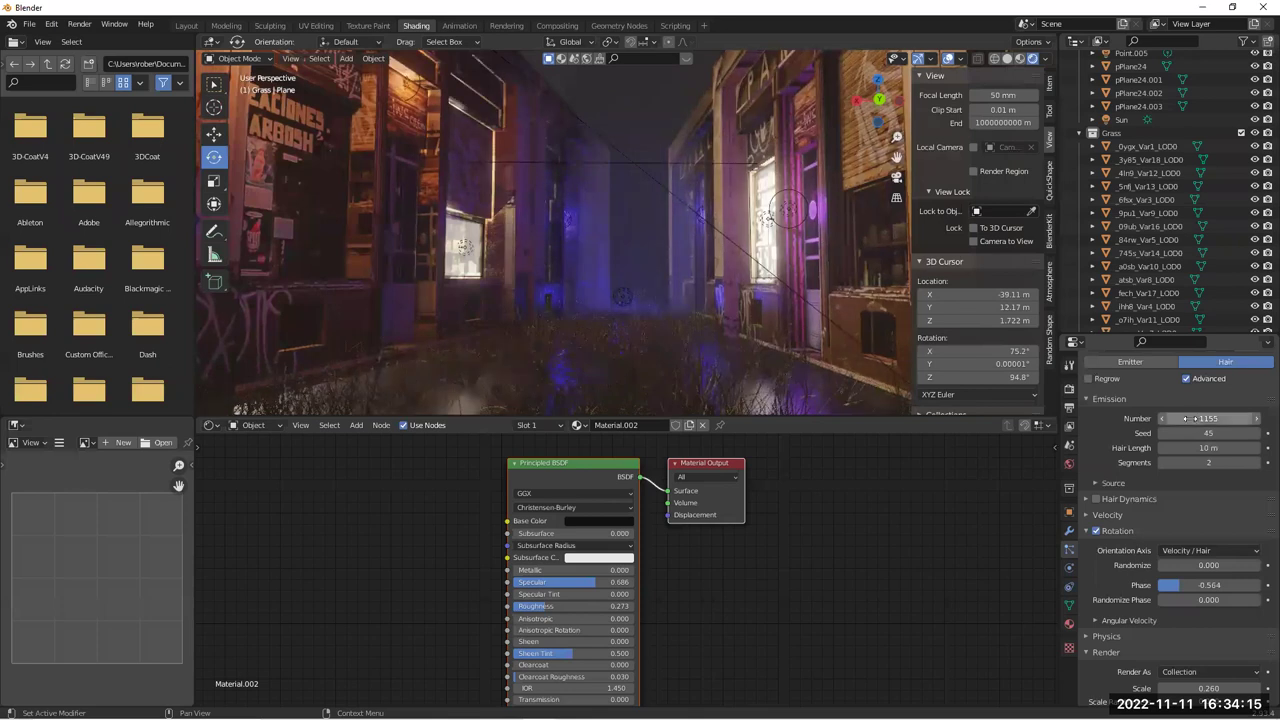
pyautogui.keyDown('shift'); pyautogui.moveTo(631, 289); pyautogui.dragTo(637, 229, button='middle'); pyautogui.keyUp('shift')
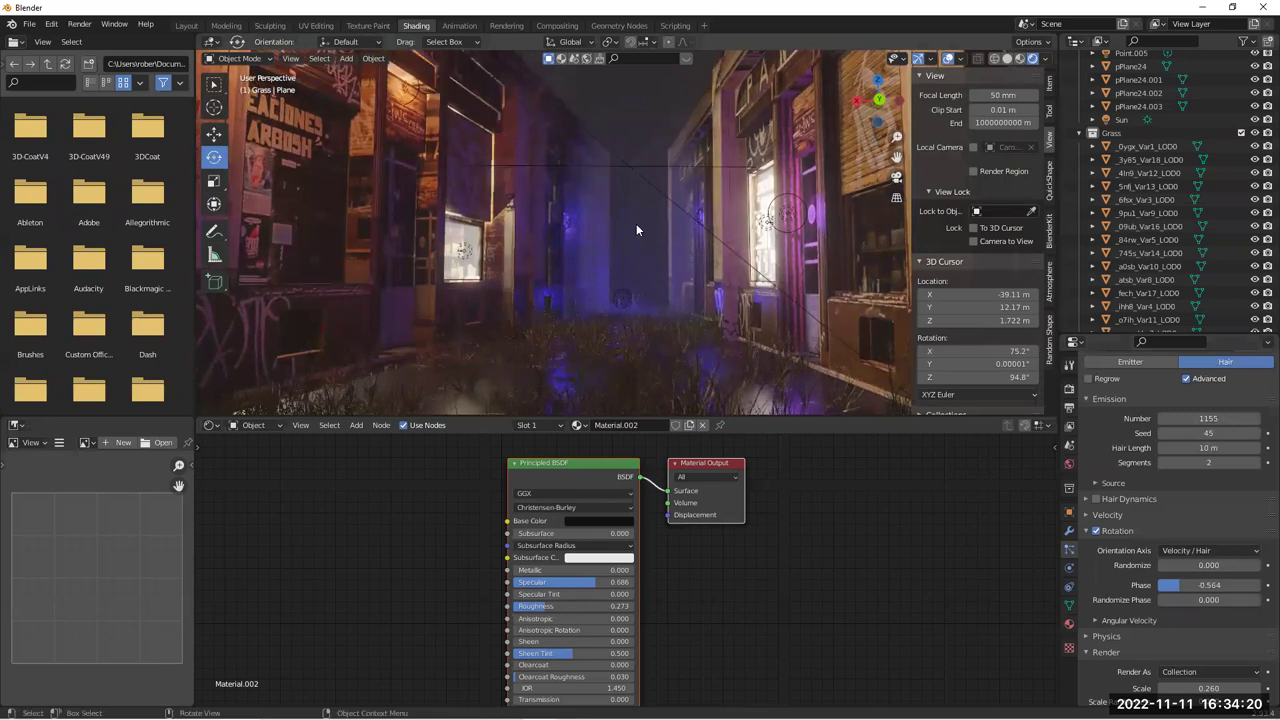
# Collapse the Grass collection, then create a new collection in the scene and name it Rocks
pyautogui.click(1080, 134)
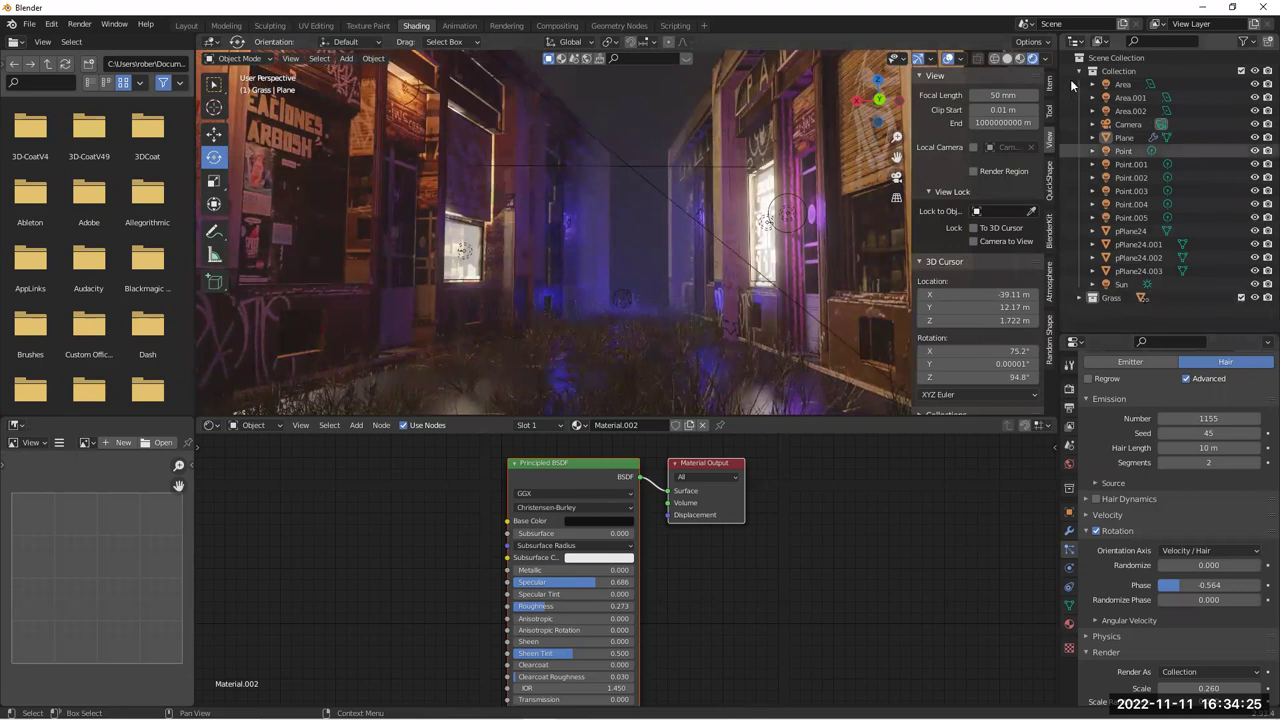
pyautogui.click(1104, 74)
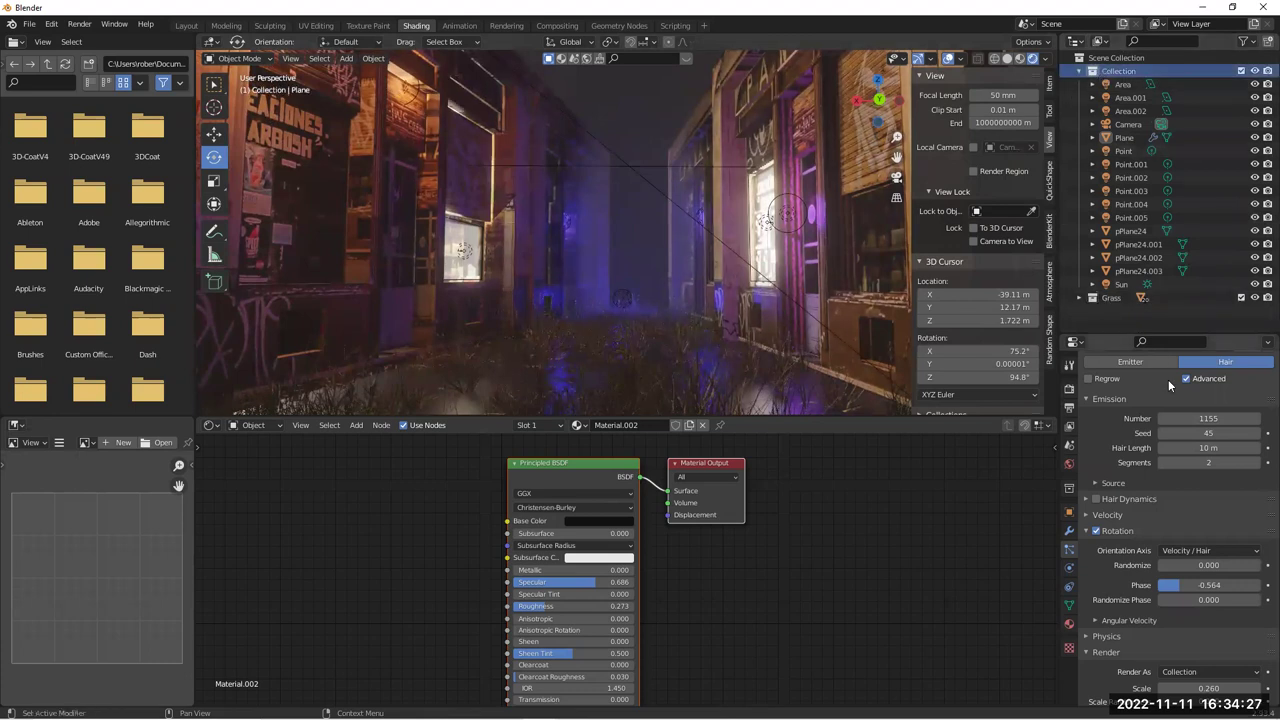
pyautogui.click(1100, 298)
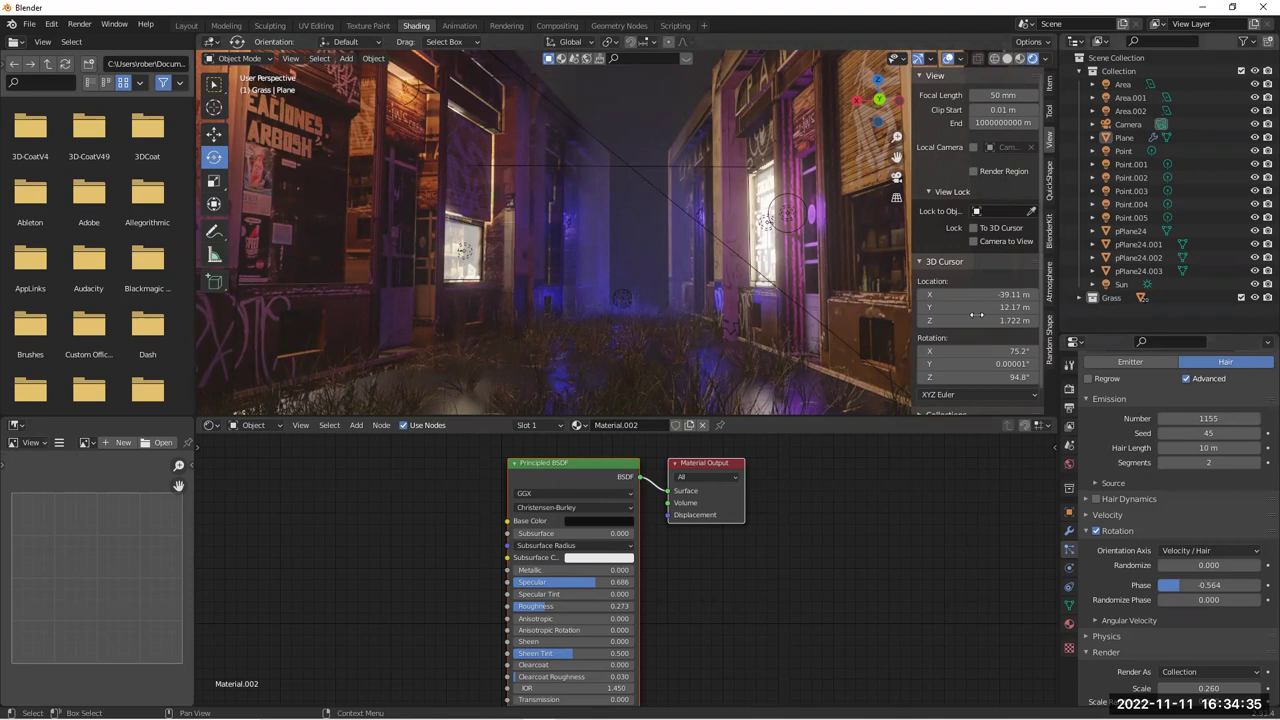
pyautogui.rightClick(1106, 307)
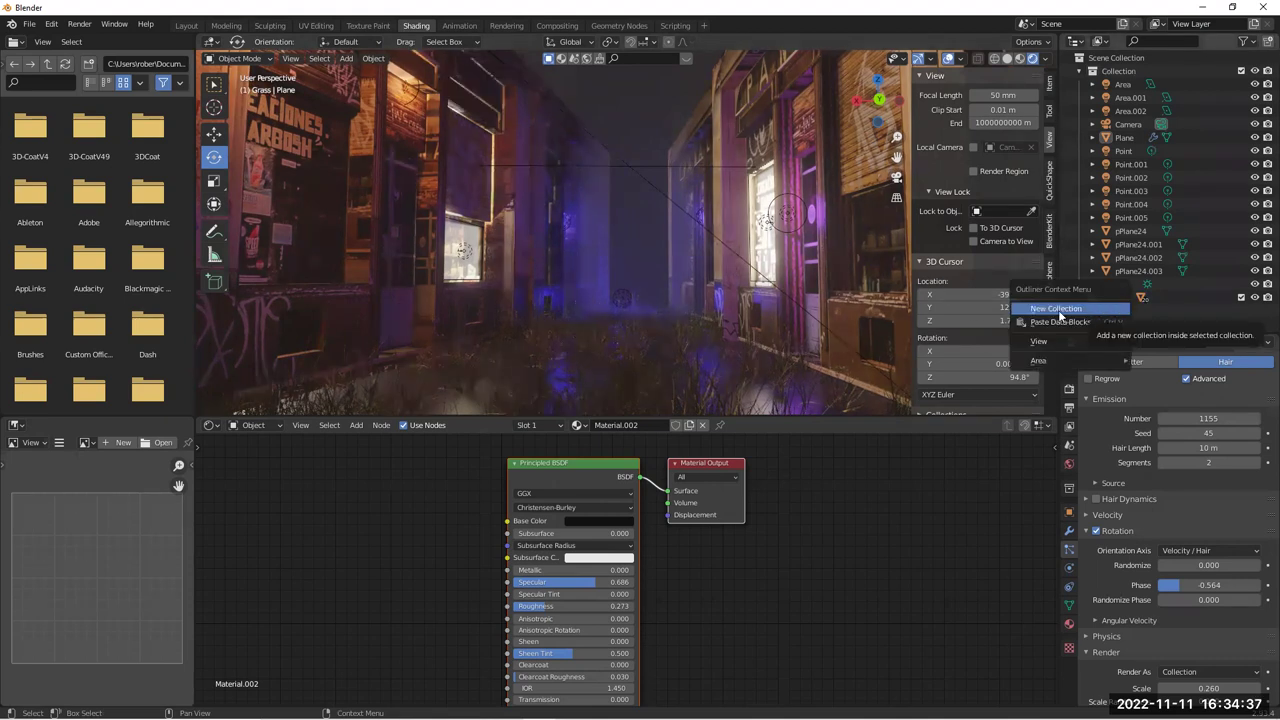
pyautogui.click(1058, 313)
pyautogui.doubleClick(1121, 311)
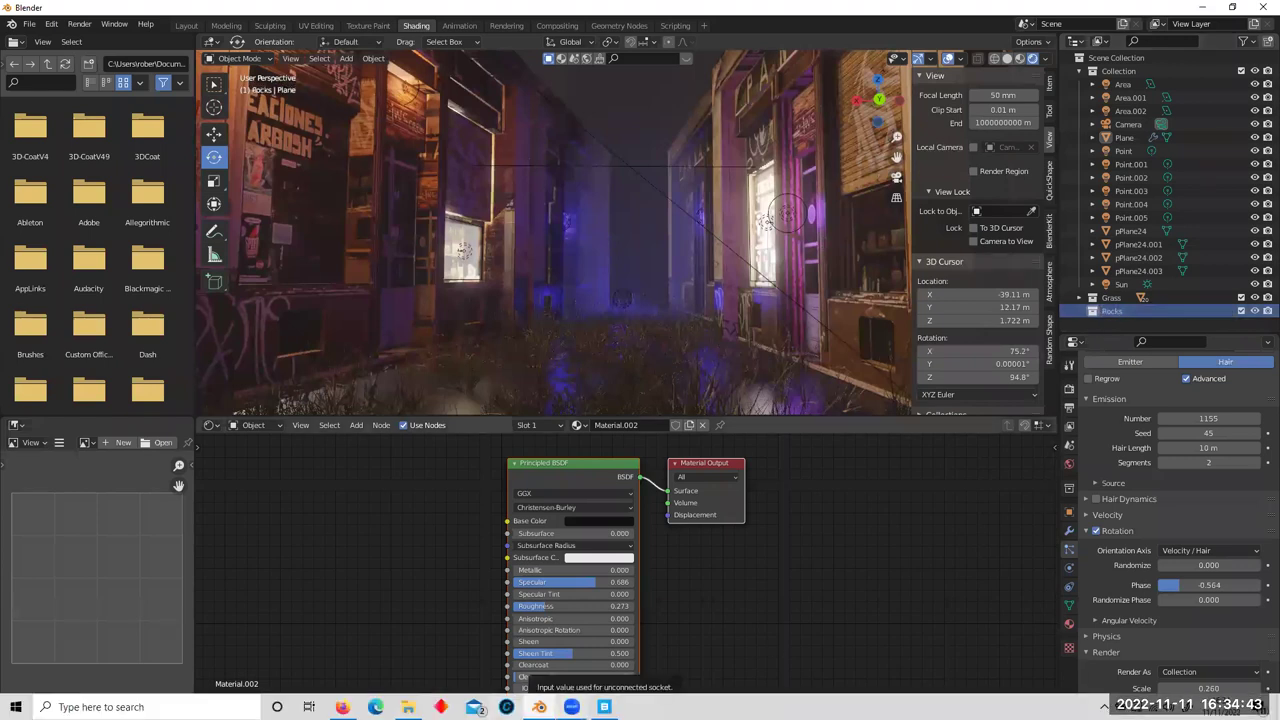
# Switch to Quixel Bridge, browse the purchased assets for a suitable rock and view the details of Nordic Beach Rock
pyautogui.click(604, 707)
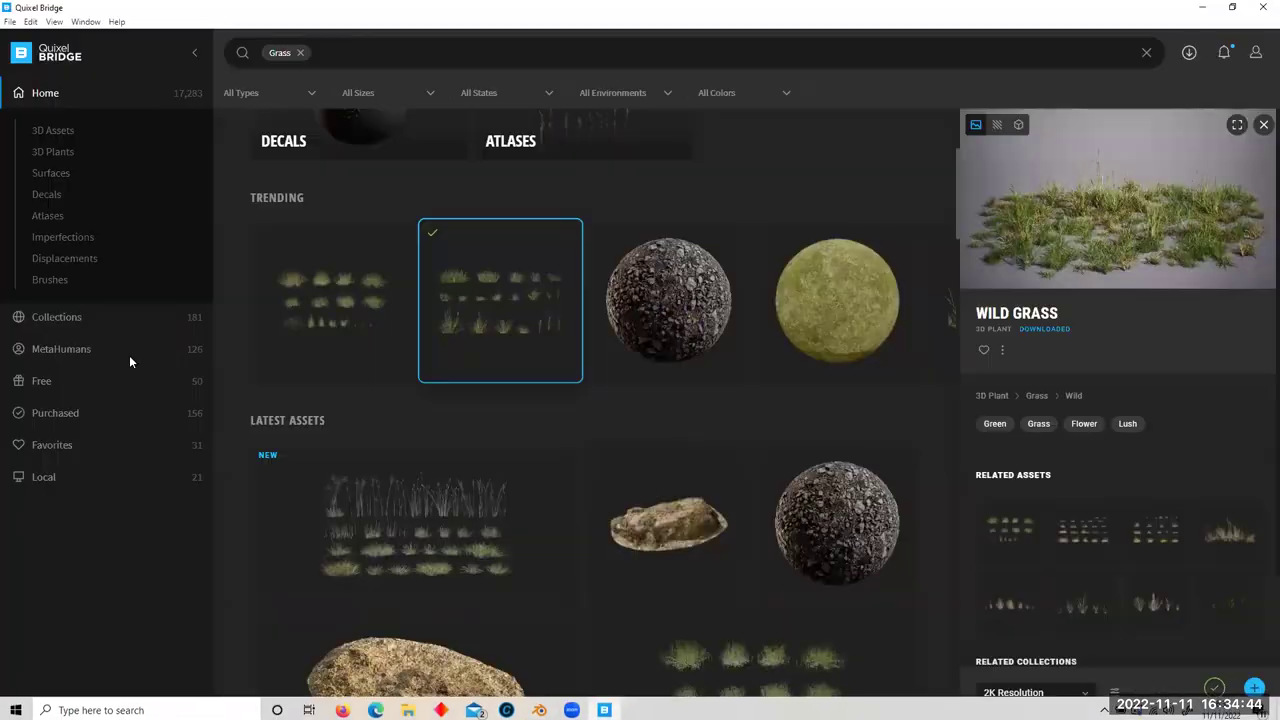
pyautogui.click(56, 413)
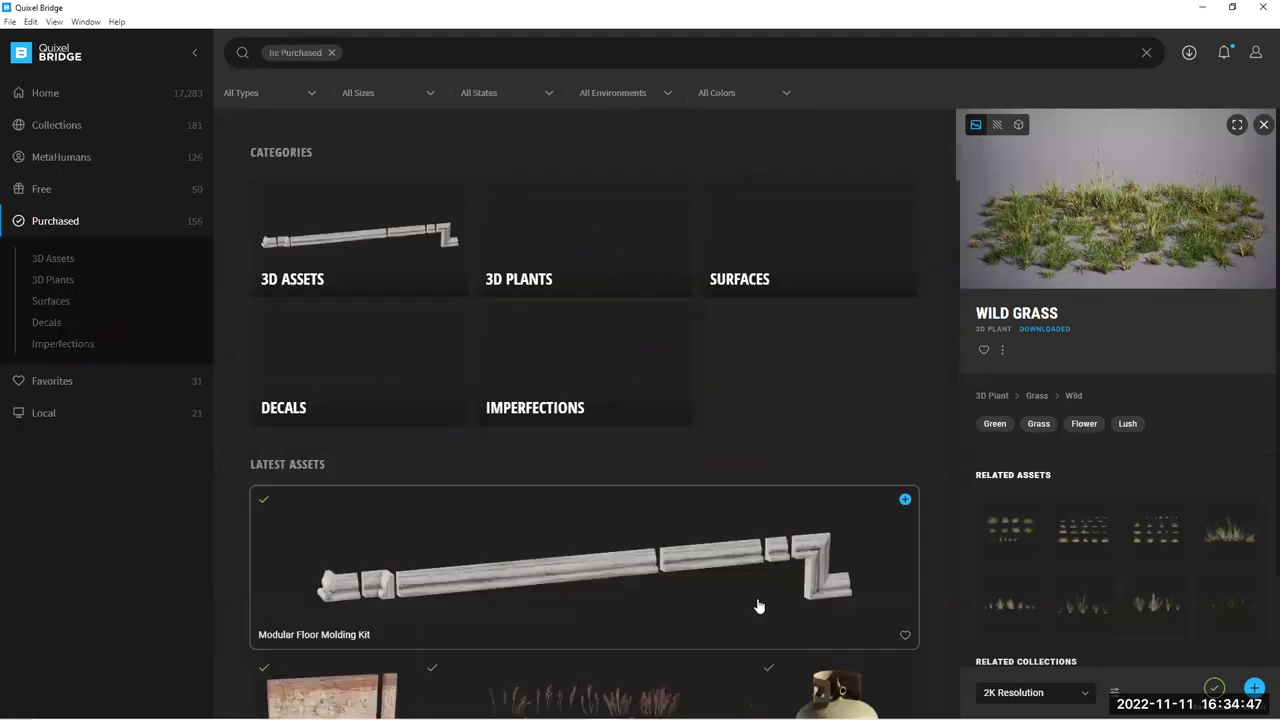
pyautogui.scroll(-2, 745, 550)
pyautogui.scroll(-2, 745, 550)
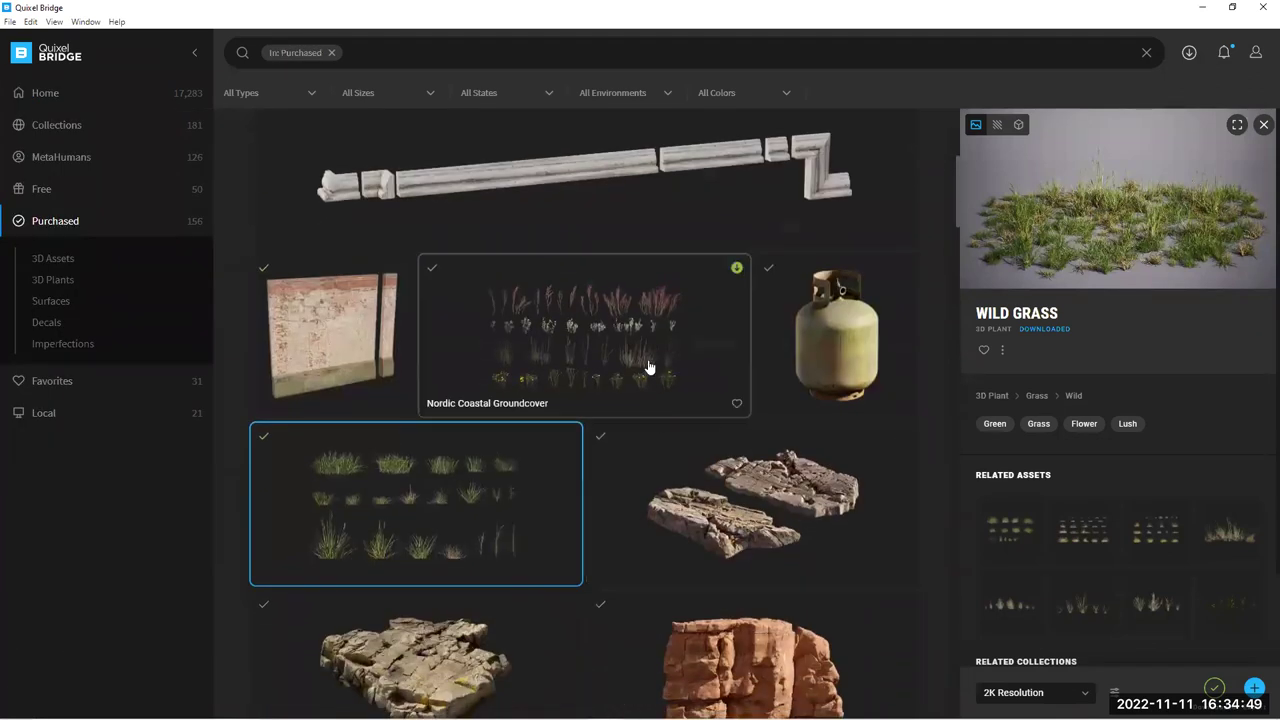
pyautogui.scroll(-9, 643, 363)
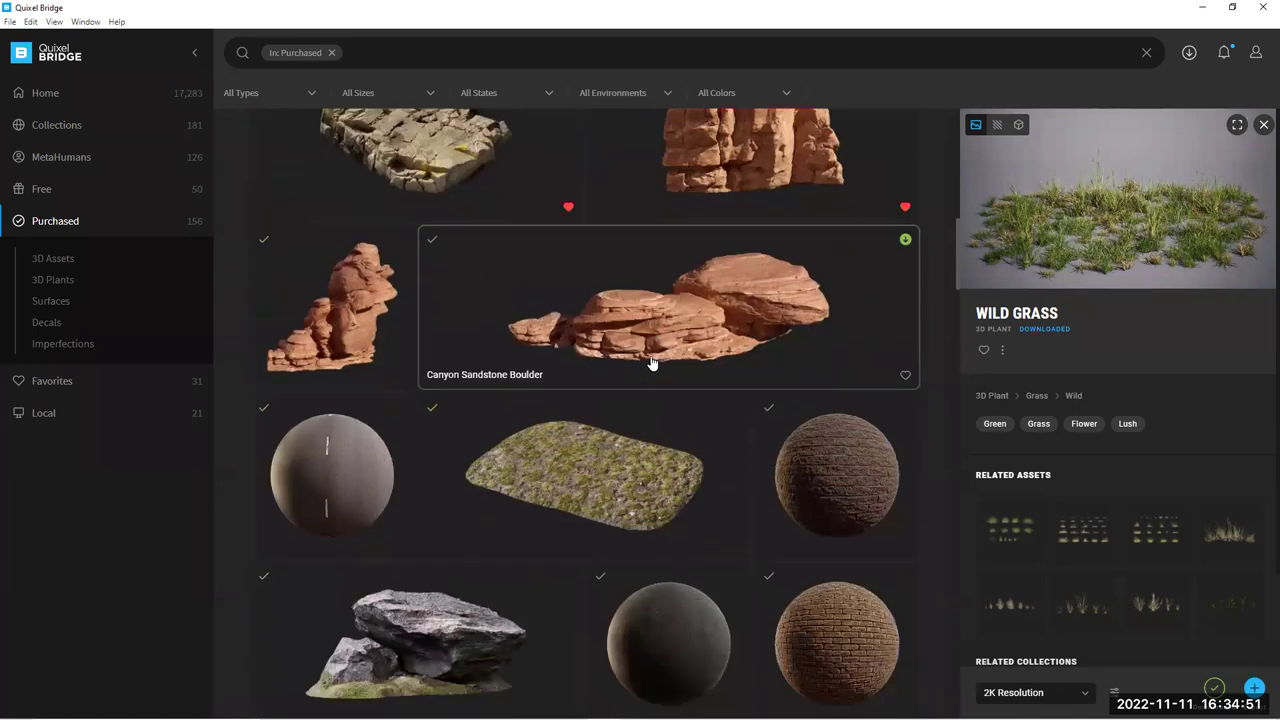
pyautogui.scroll(-5, 655, 350)
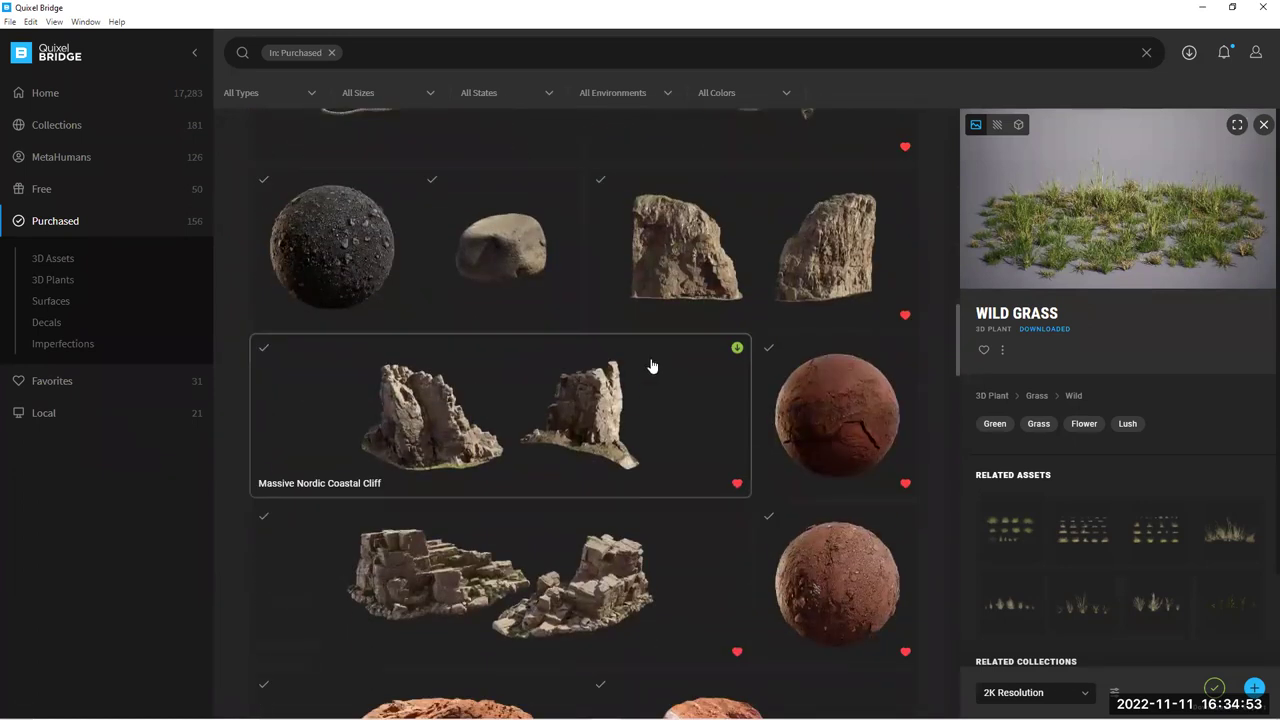
pyautogui.click(502, 242)
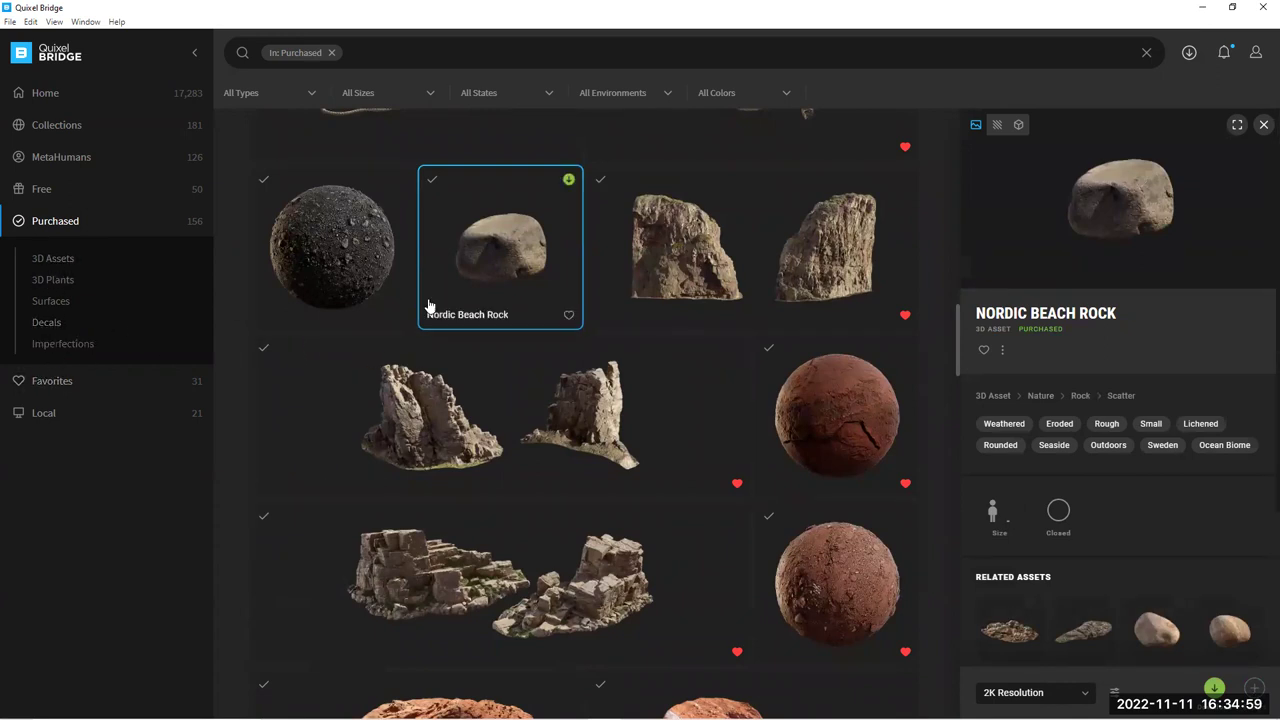
pyautogui.scroll(-5, 446, 320)
pyautogui.moveTo(957, 370); pyautogui.dragTo(962, 271)
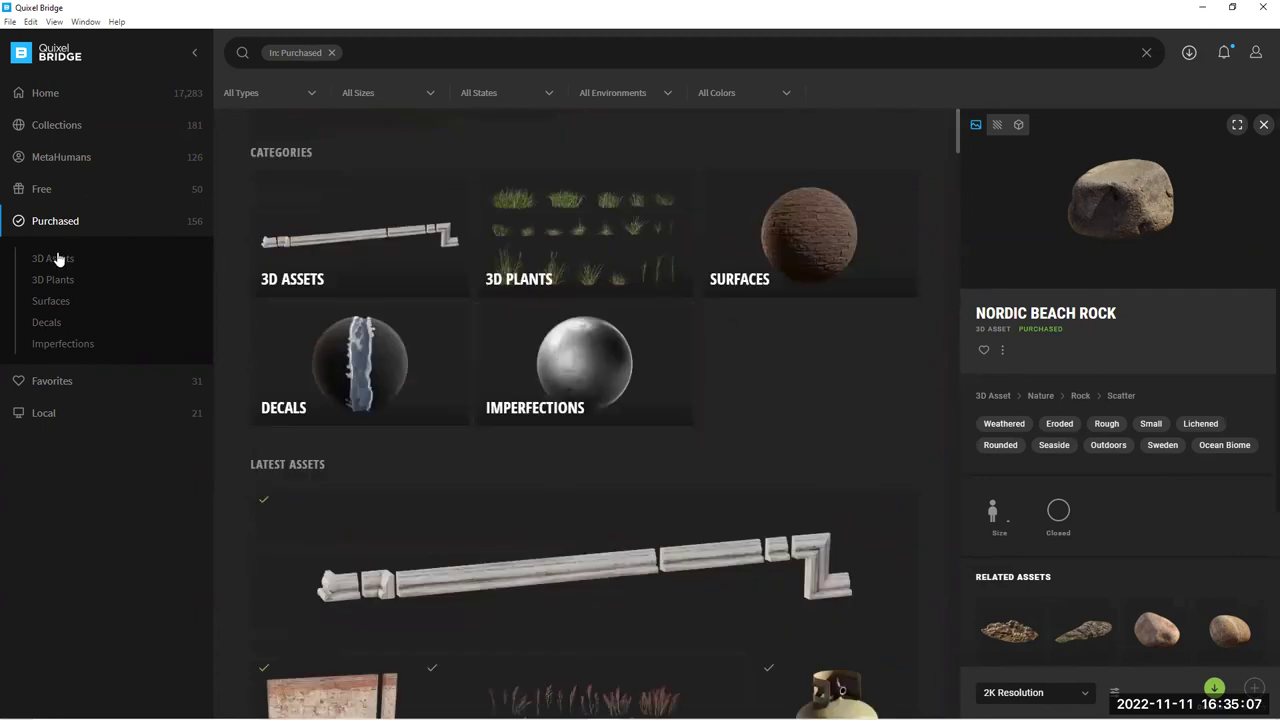
# Remove the purchased-assets filter and search the whole asset library for rock
pyautogui.click(366, 51)
pyautogui.click(333, 54)
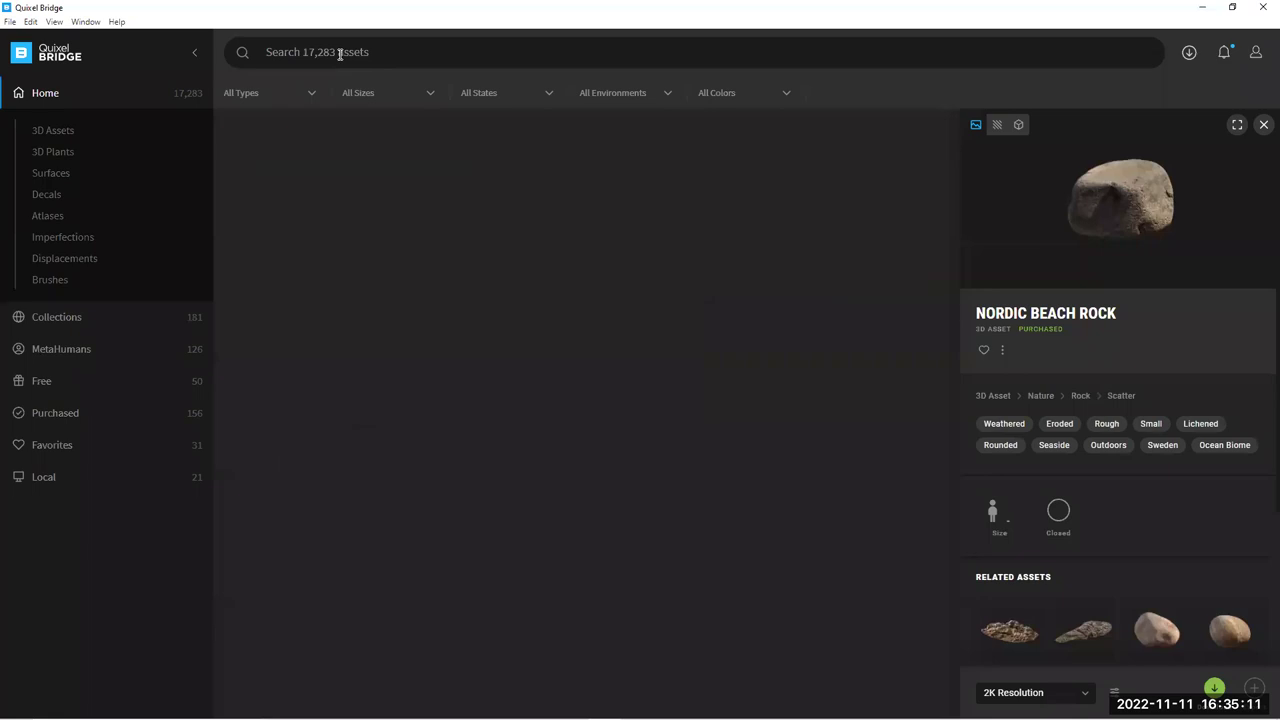
pyautogui.click(340, 54)
pyautogui.write('rock')
pyautogui.press('Return')
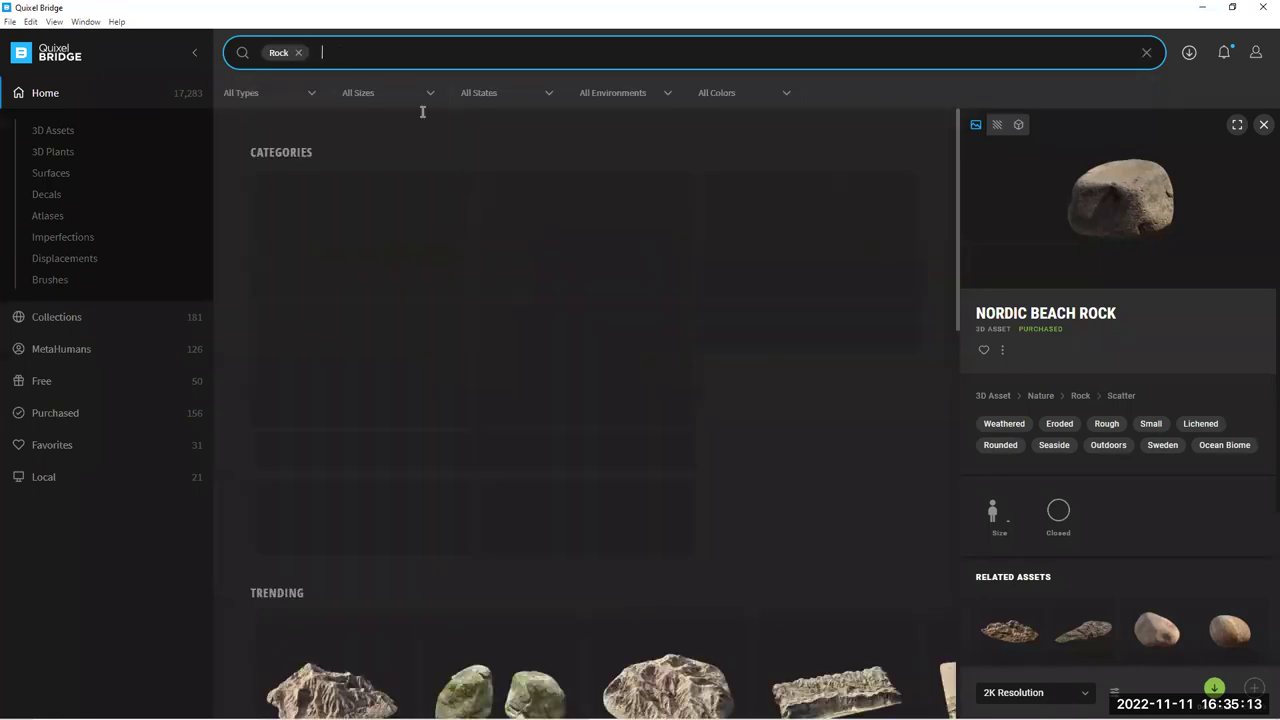
# Look through the rock search results for small rocks and boulders that suit the street scene
pyautogui.scroll(-5, 651, 440)
pyautogui.scroll(-4, 655, 450)
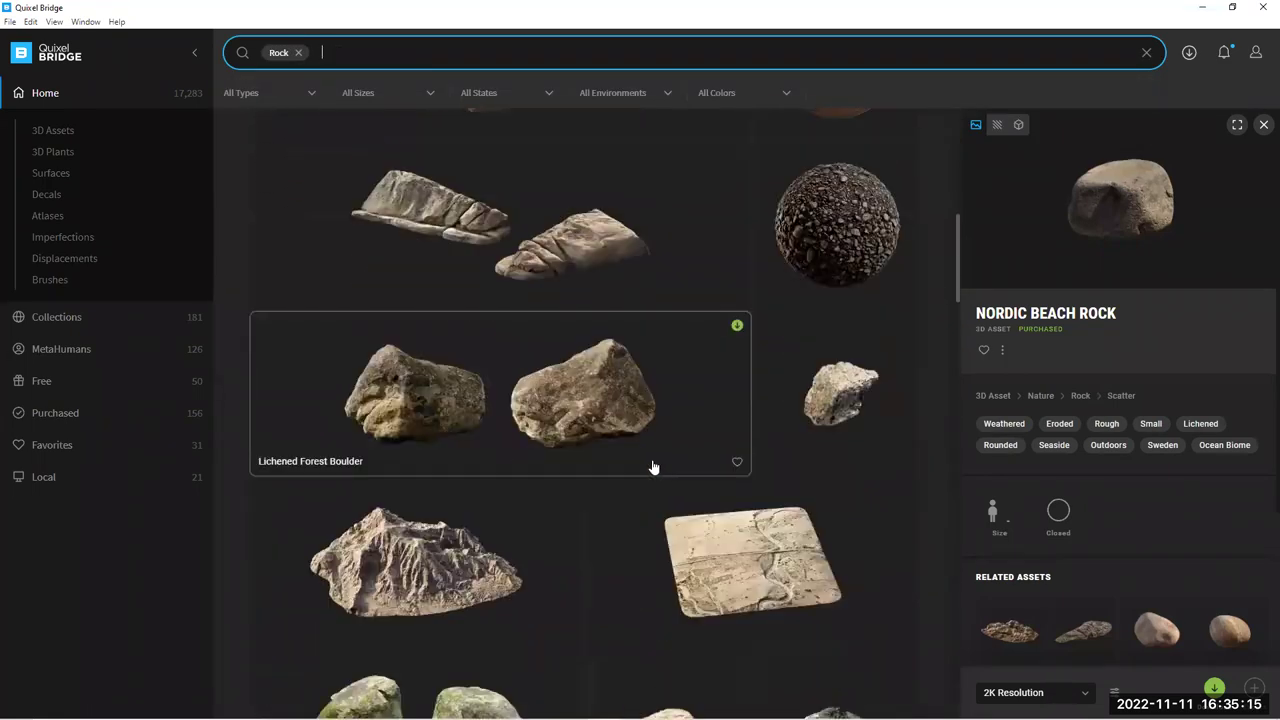
pyautogui.scroll(-3, 667, 462)
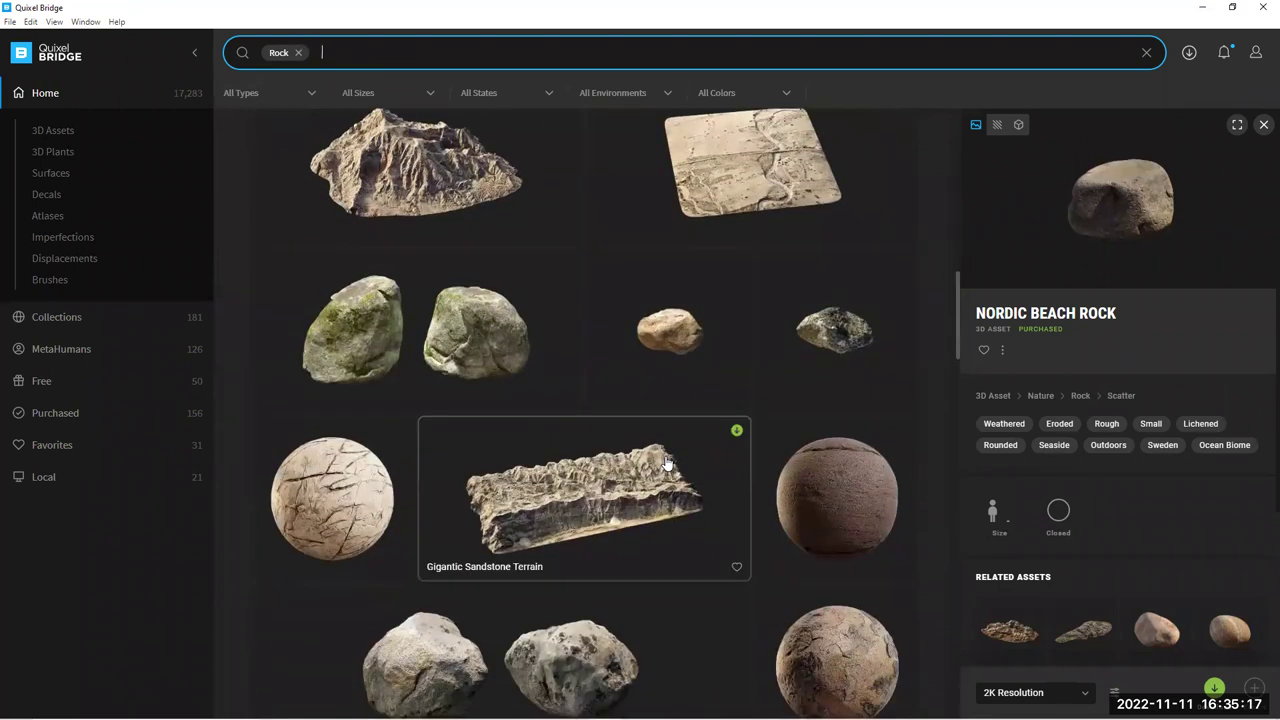
pyautogui.scroll(-8, 655, 460)
pyautogui.scroll(-8, 650, 465)
pyautogui.scroll(-8, 706, 465)
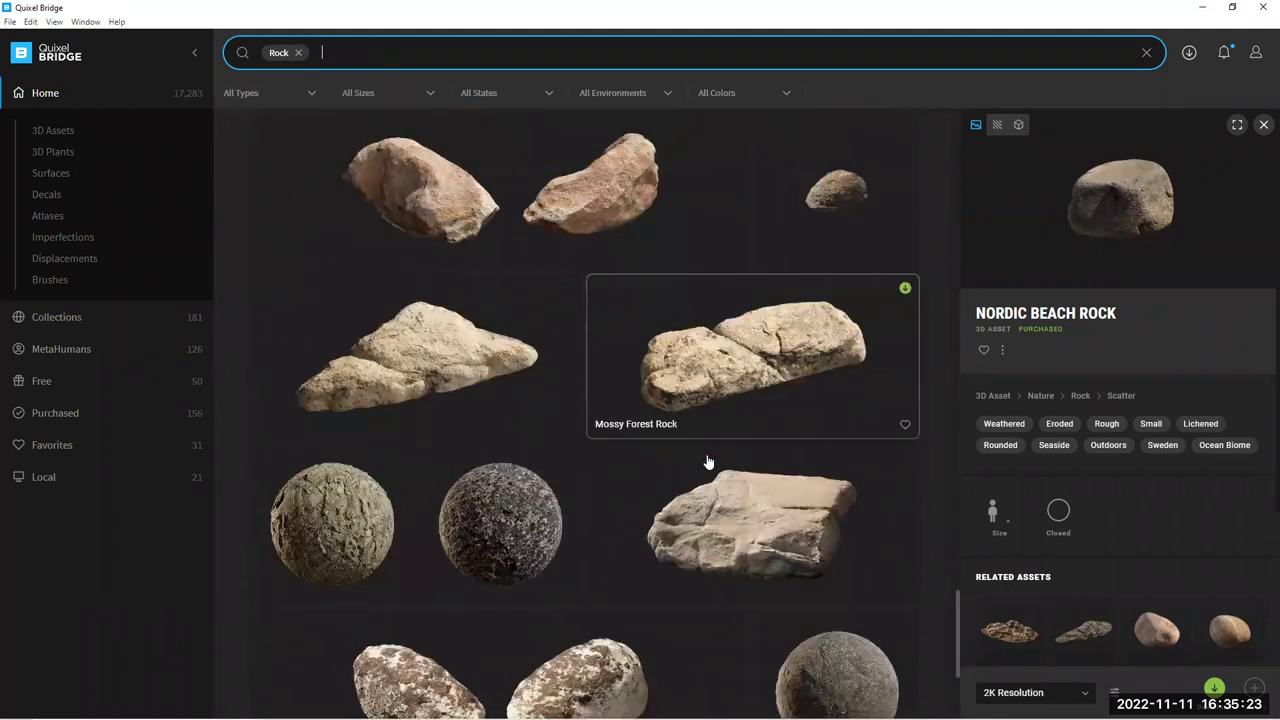
pyautogui.scroll(-6, 706, 462)
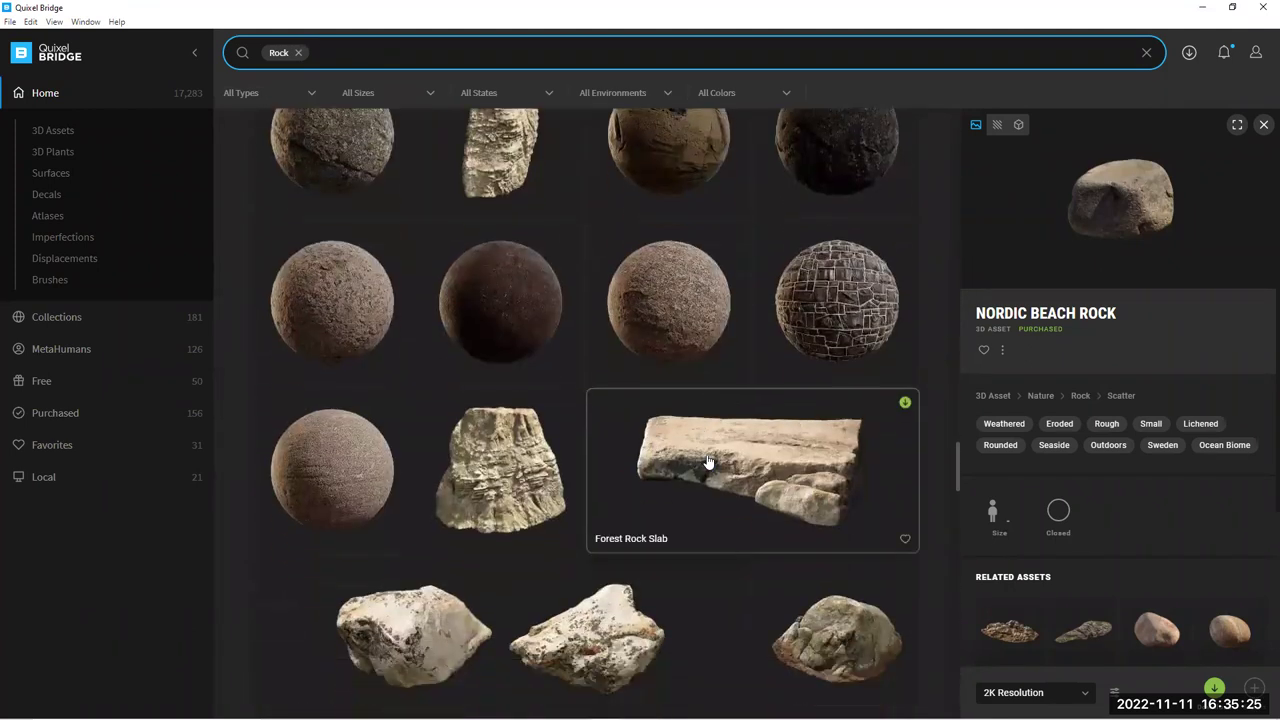
pyautogui.scroll(-5, 706, 462)
pyautogui.moveTo(957, 518); pyautogui.dragTo(948, 587)
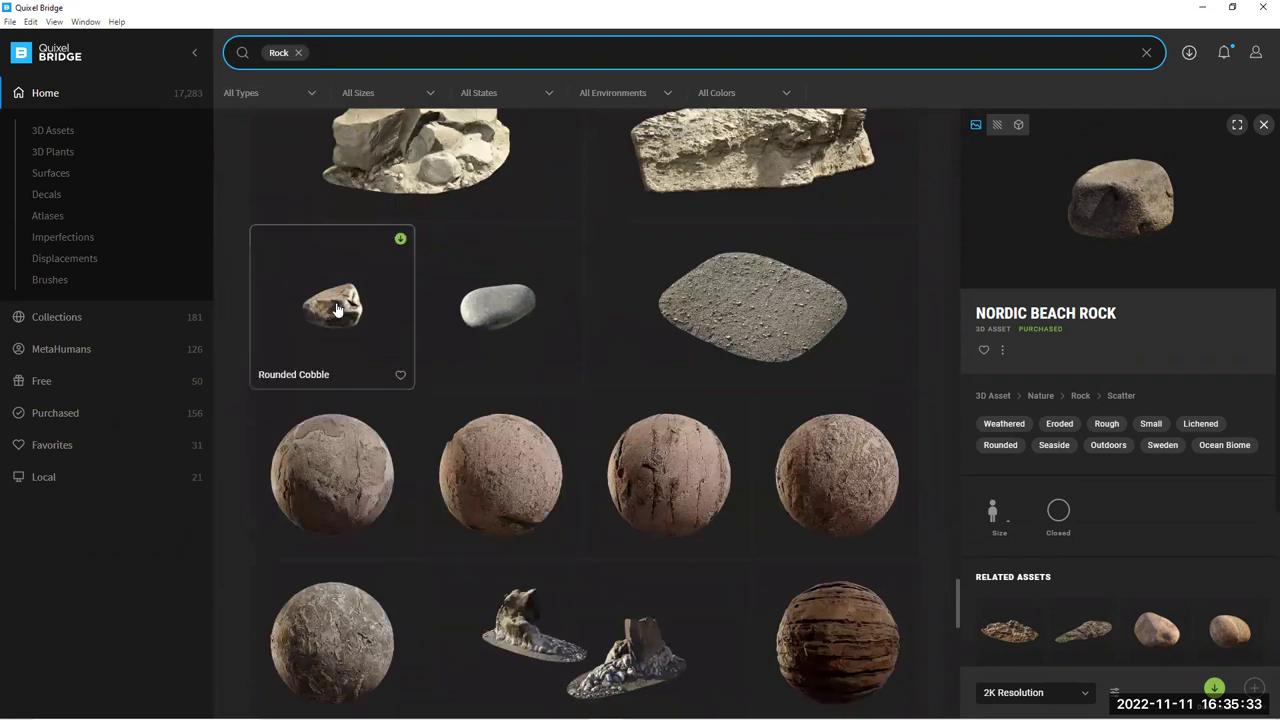
pyautogui.scroll(-10, 563, 483)
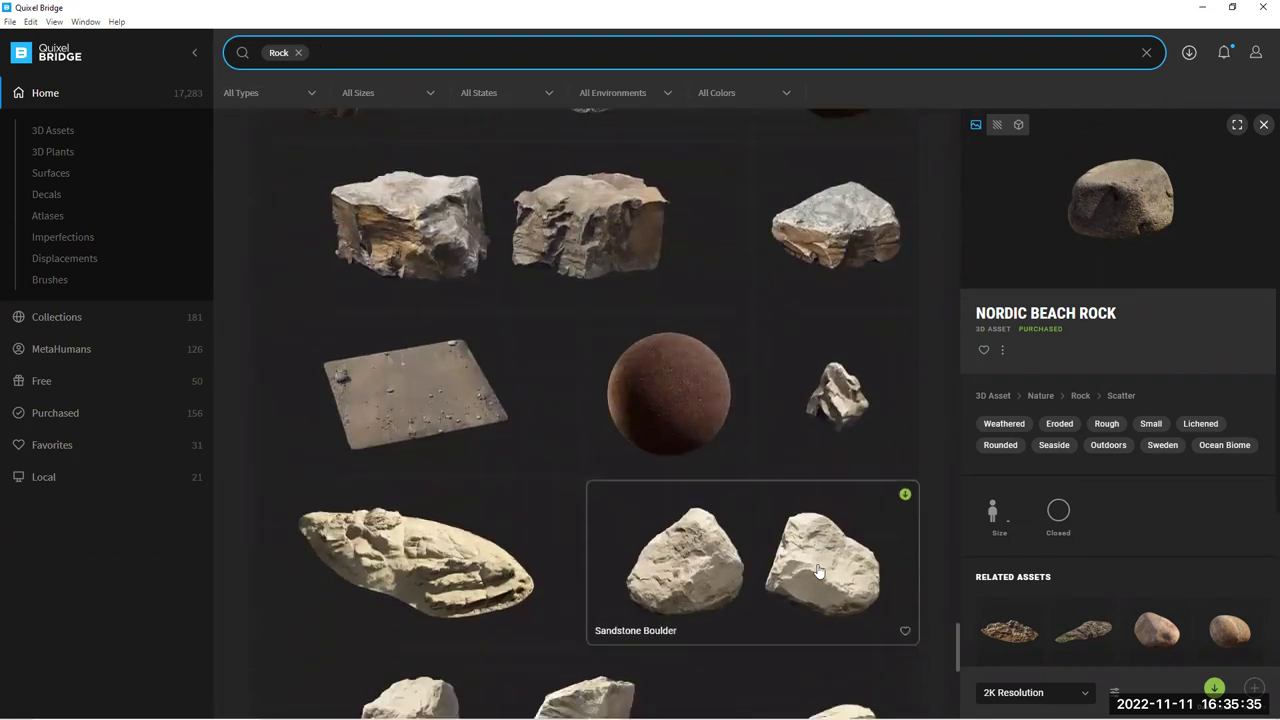
pyautogui.scroll(-2, 810, 564)
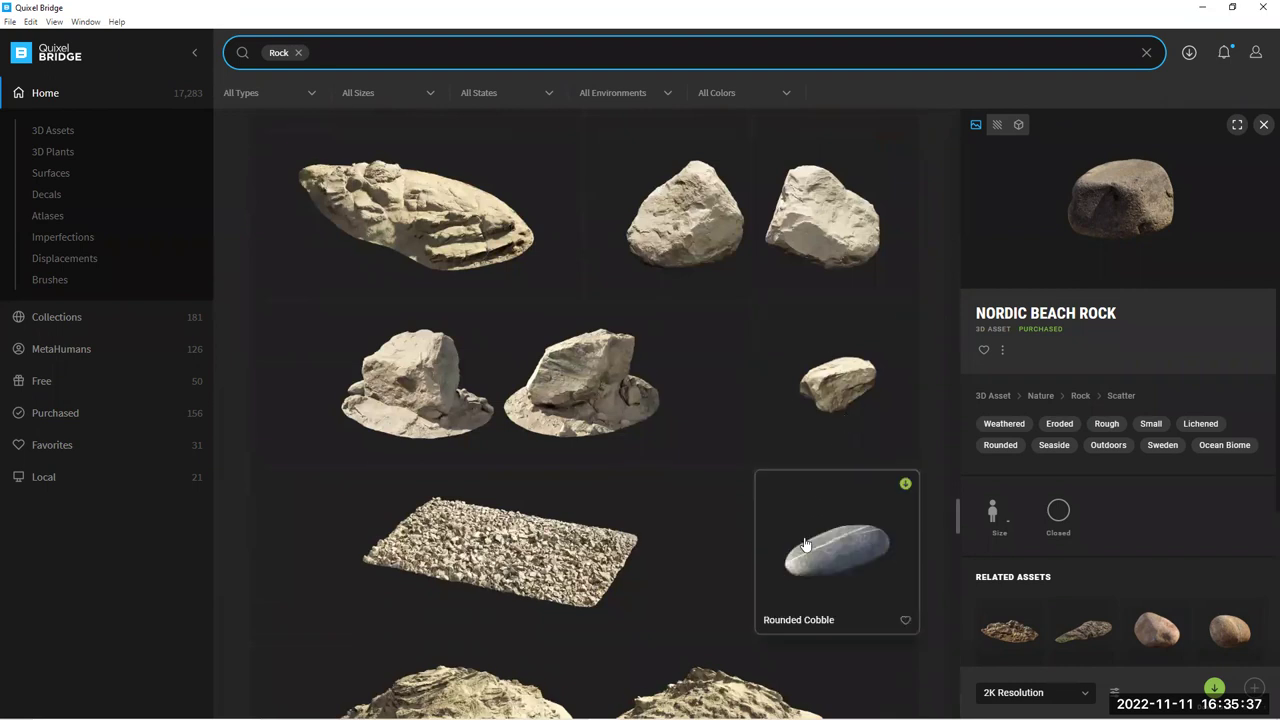
pyautogui.scroll(-2, 808, 548)
pyautogui.scroll(-3, 808, 545)
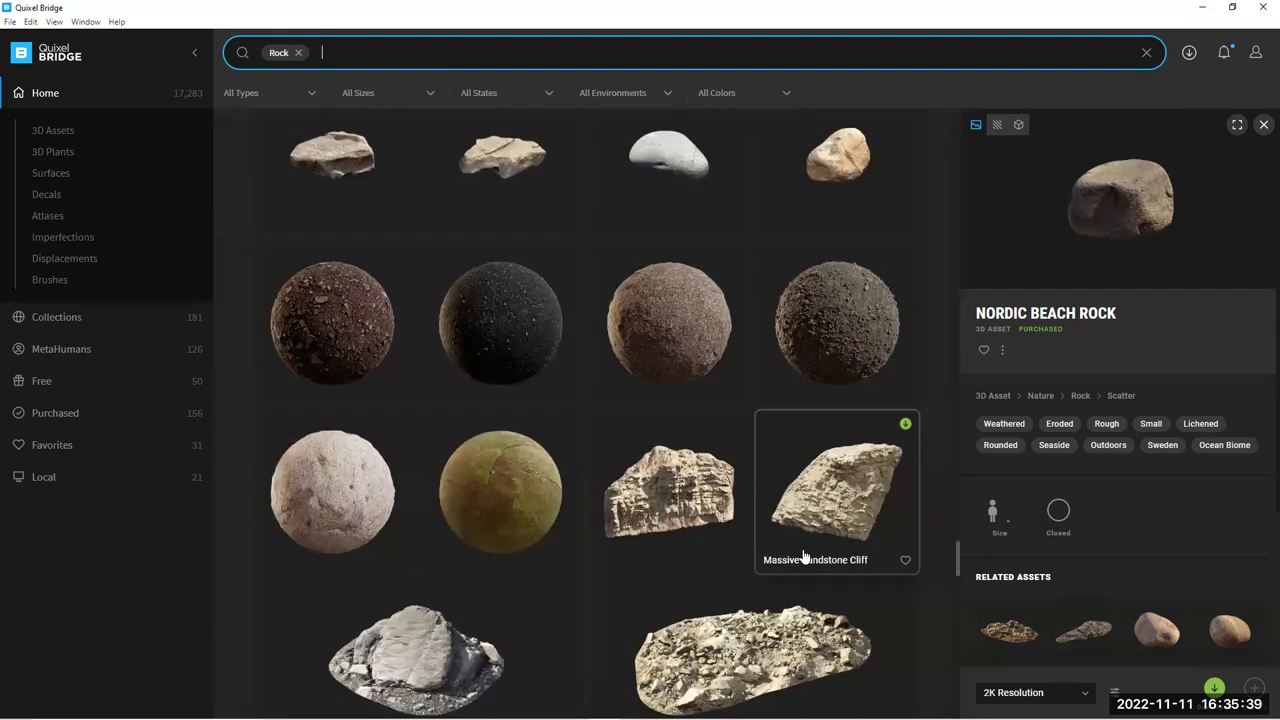
pyautogui.scroll(-5, 805, 556)
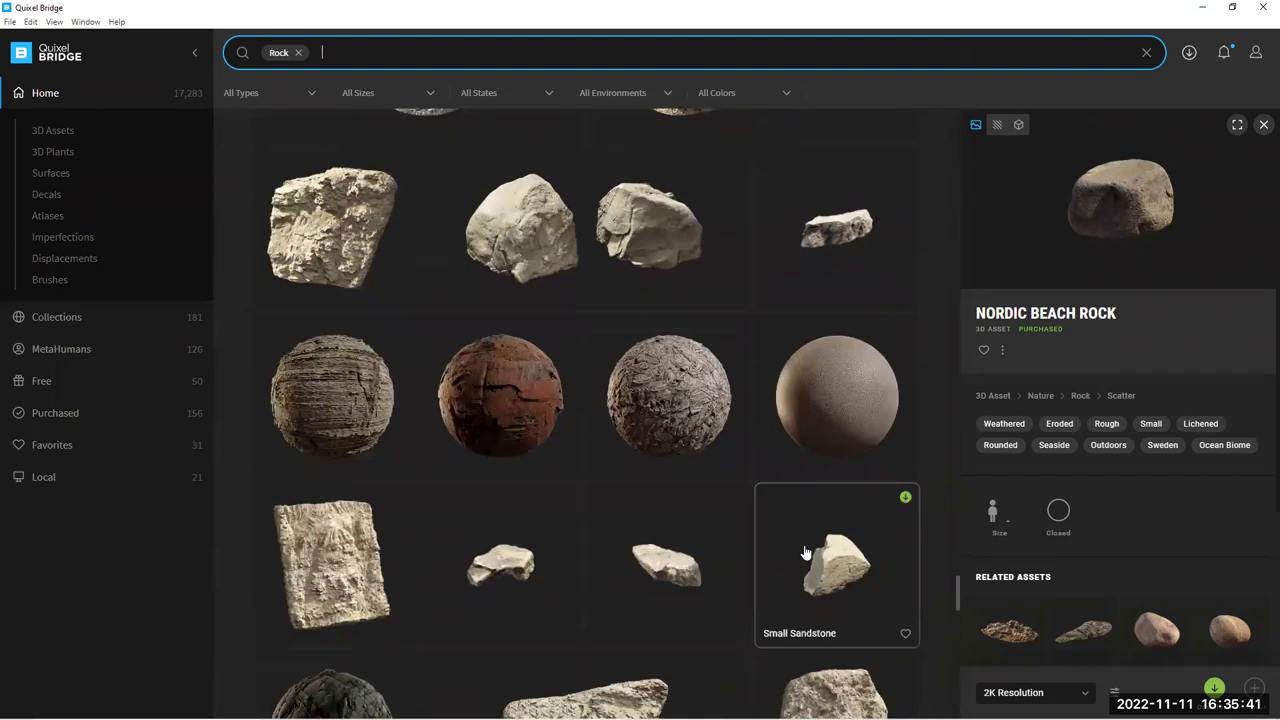
pyautogui.scroll(-6, 810, 548)
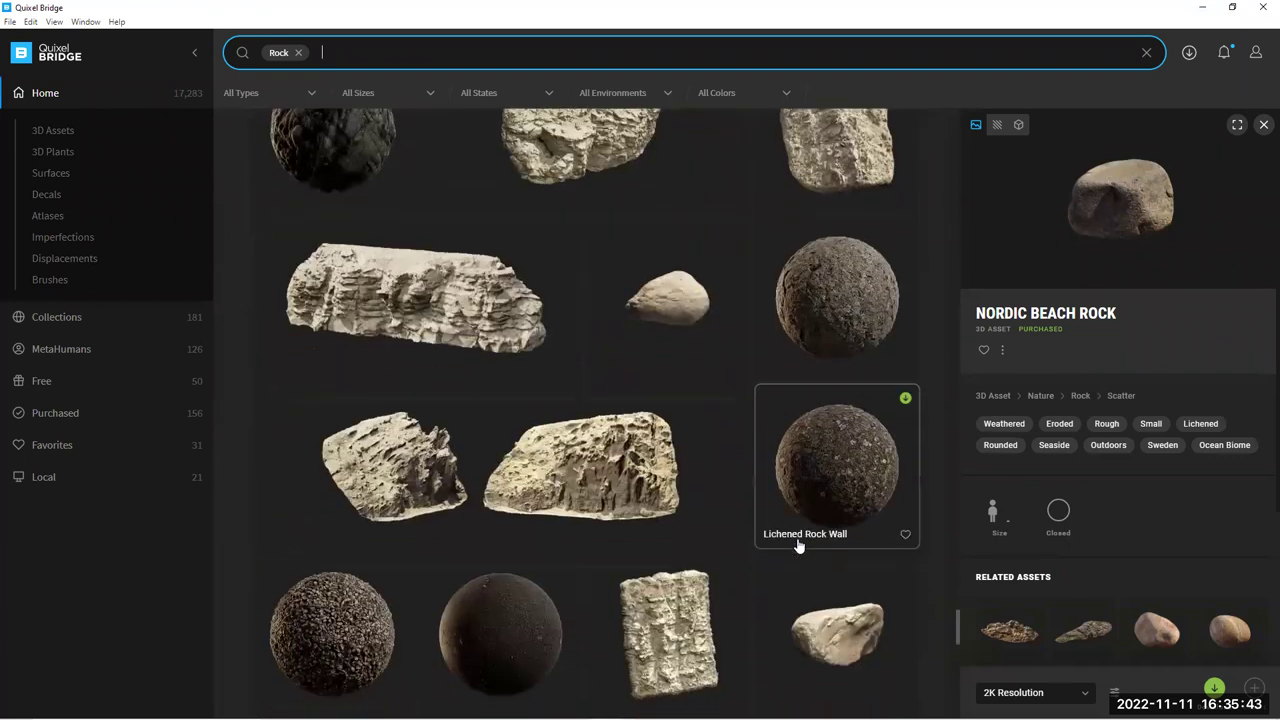
pyautogui.scroll(-6, 797, 551)
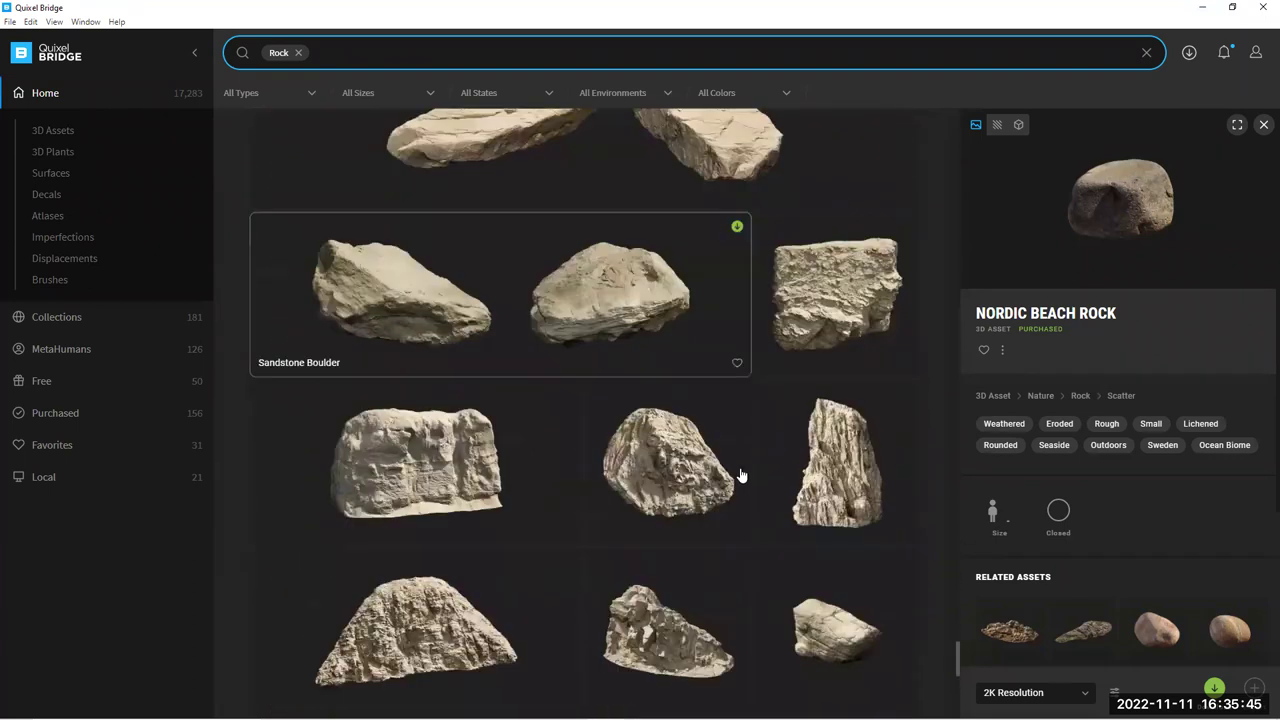
pyautogui.scroll(-5, 714, 460)
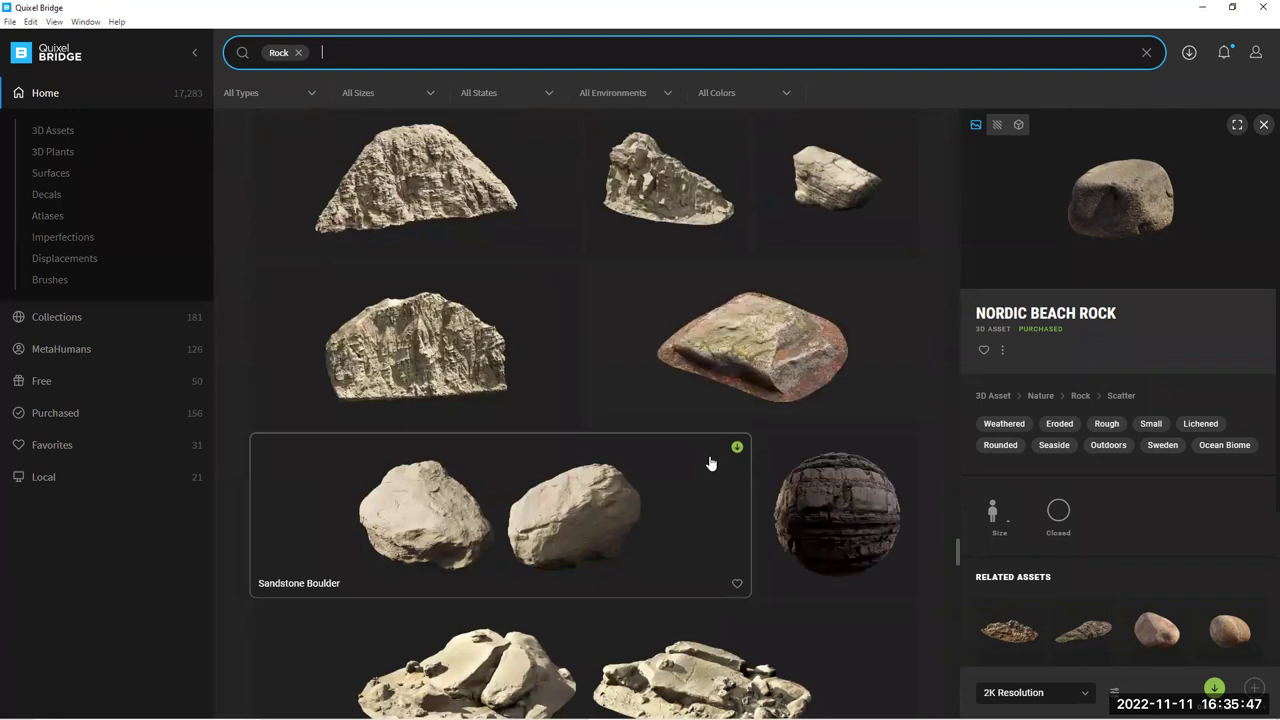
pyautogui.scroll(-3, 705, 467)
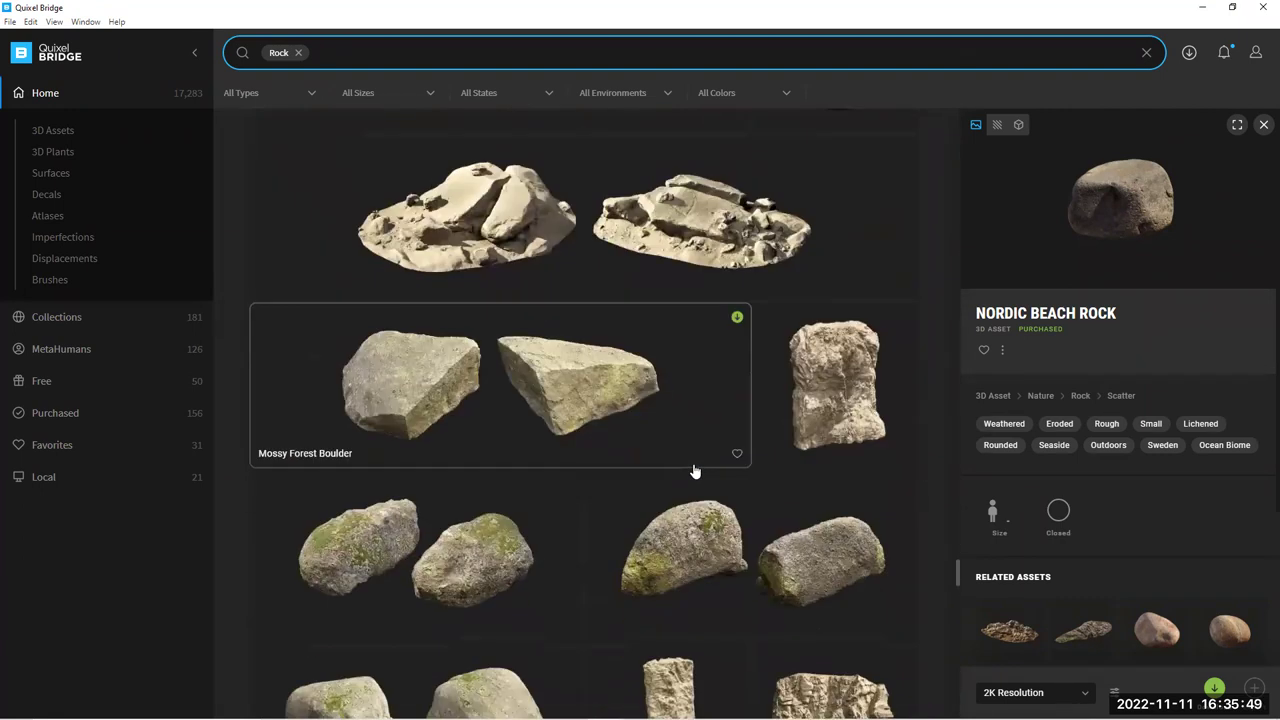
pyautogui.scroll(-2, 695, 471)
pyautogui.scroll(-8, 686, 495)
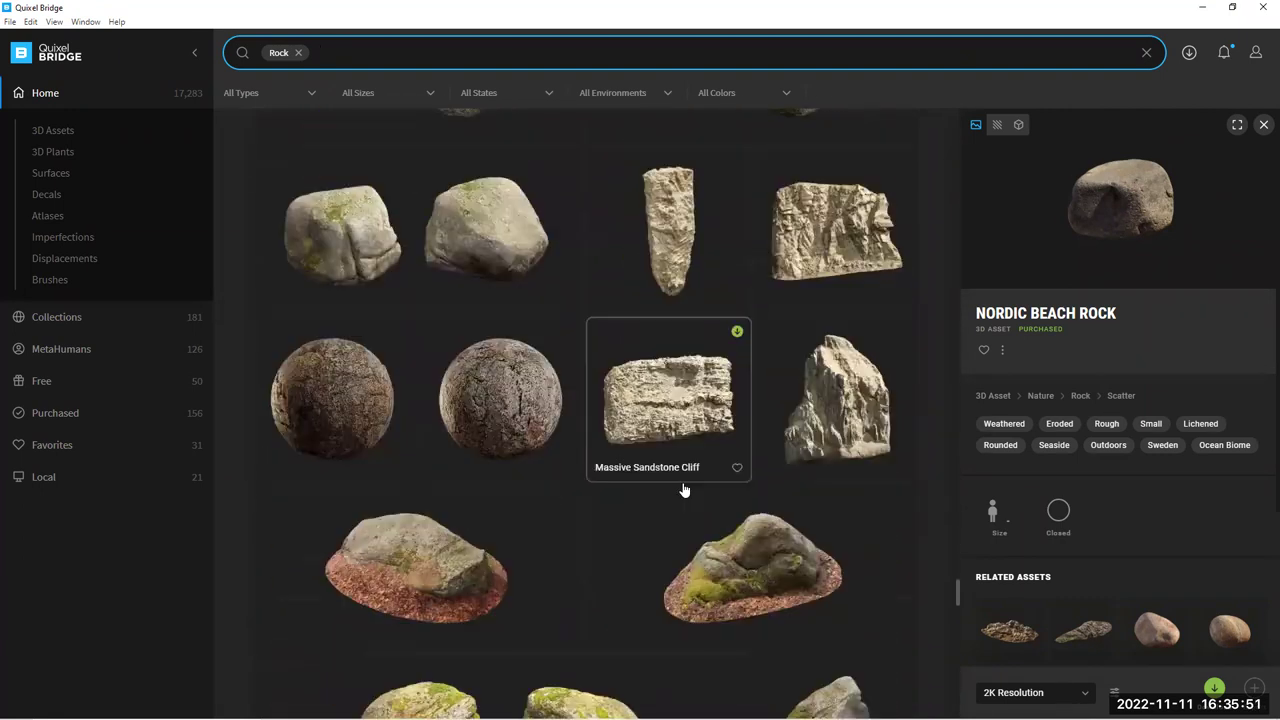
pyautogui.scroll(-3, 587, 482)
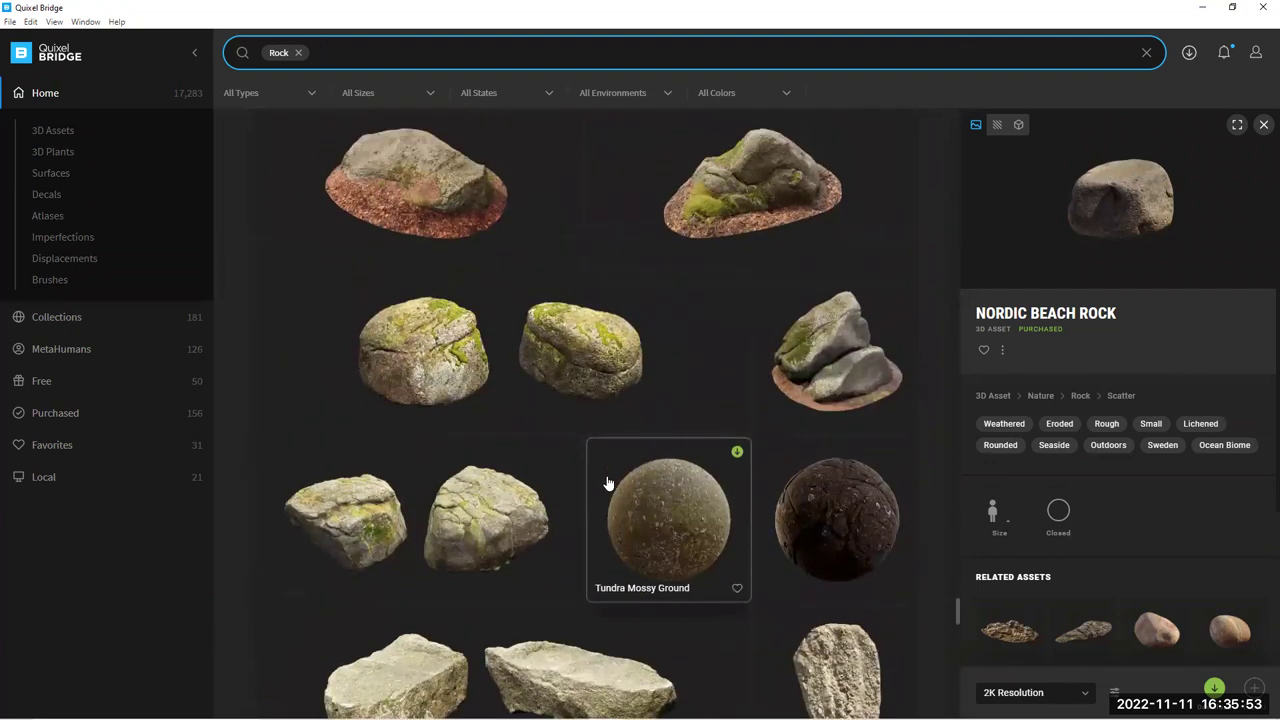
pyautogui.scroll(-5, 605, 481)
pyautogui.scroll(-2, 608, 481)
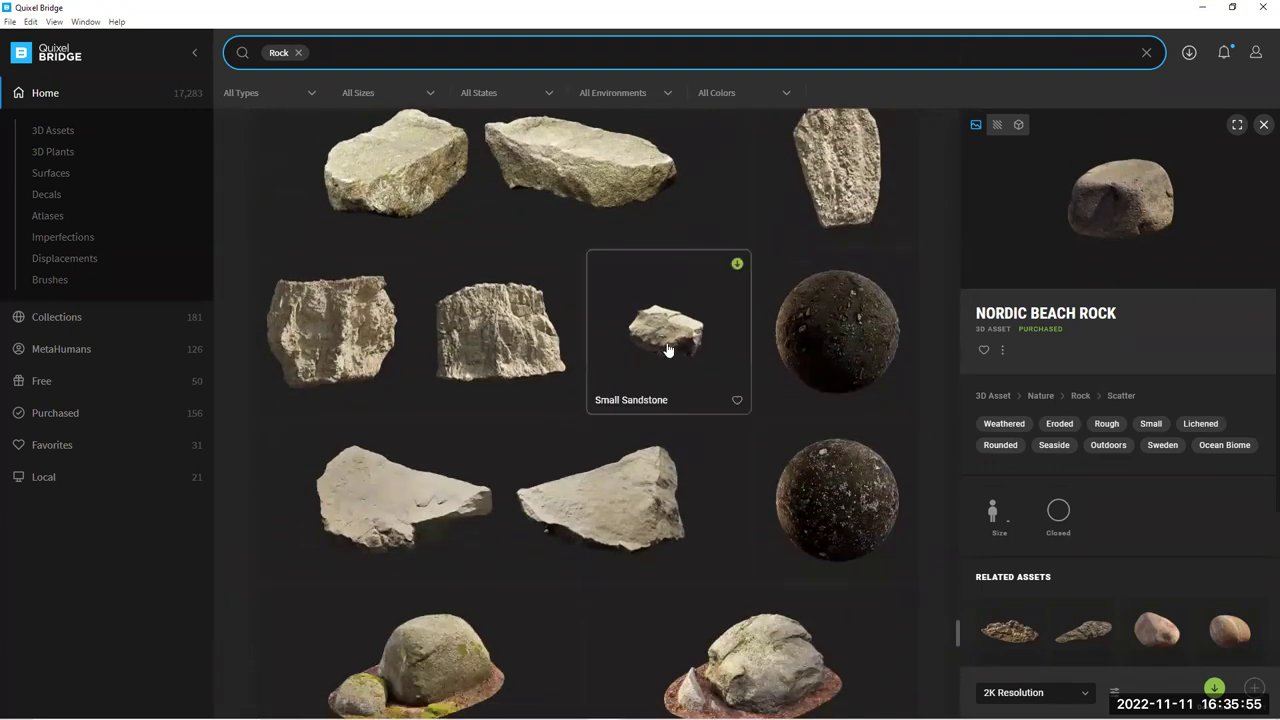
pyautogui.scroll(-10, 598, 449)
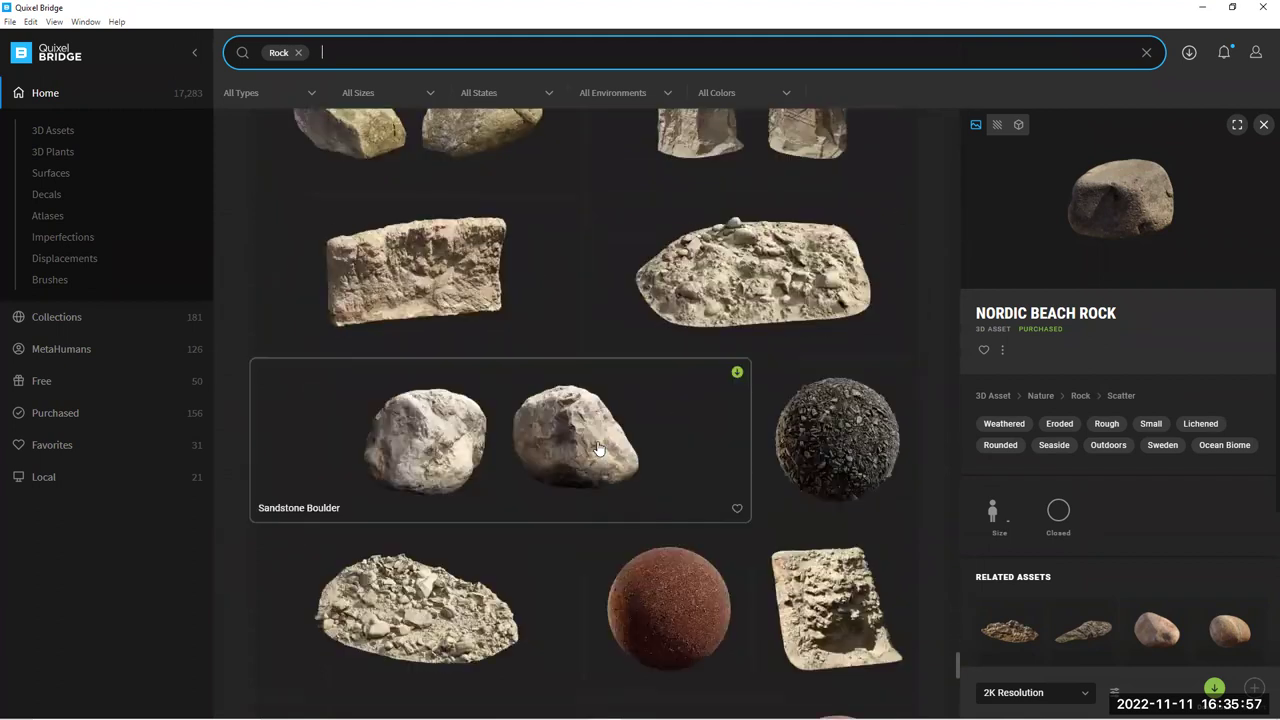
pyautogui.scroll(-3, 740, 580)
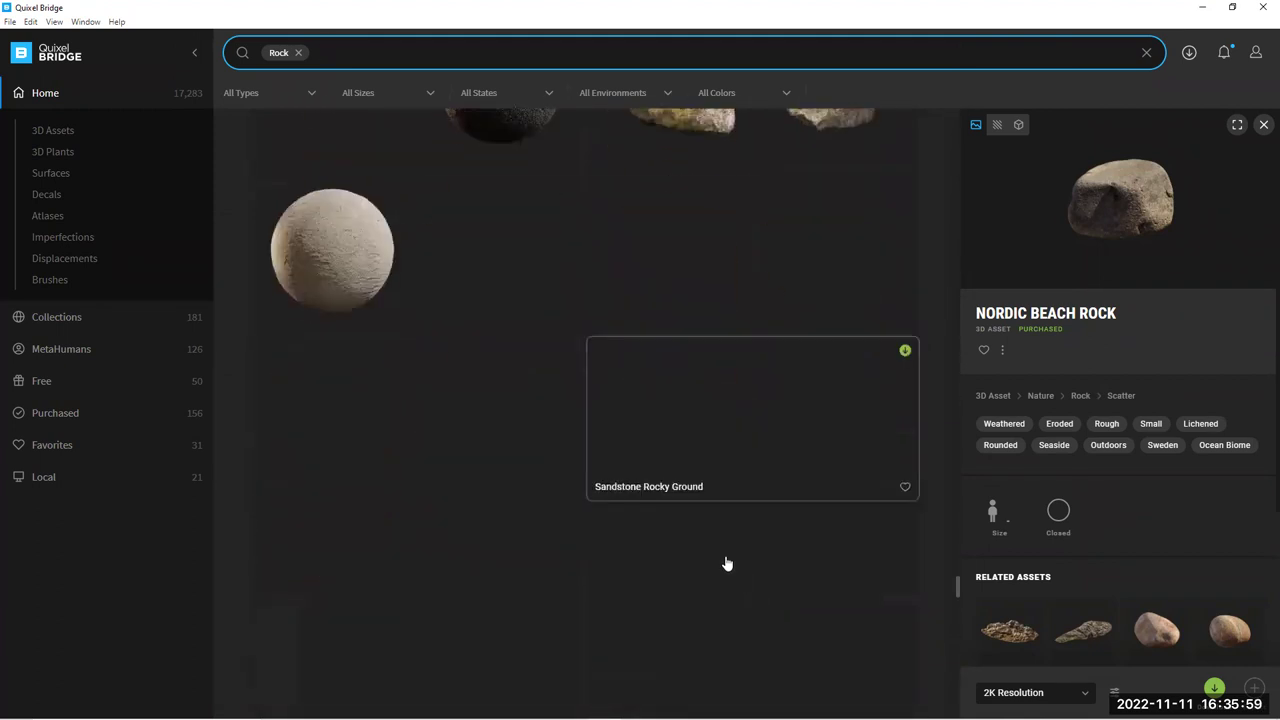
# Replace the rock search with a search for street and narrow the results to 3D assets
pyautogui.click(298, 54)
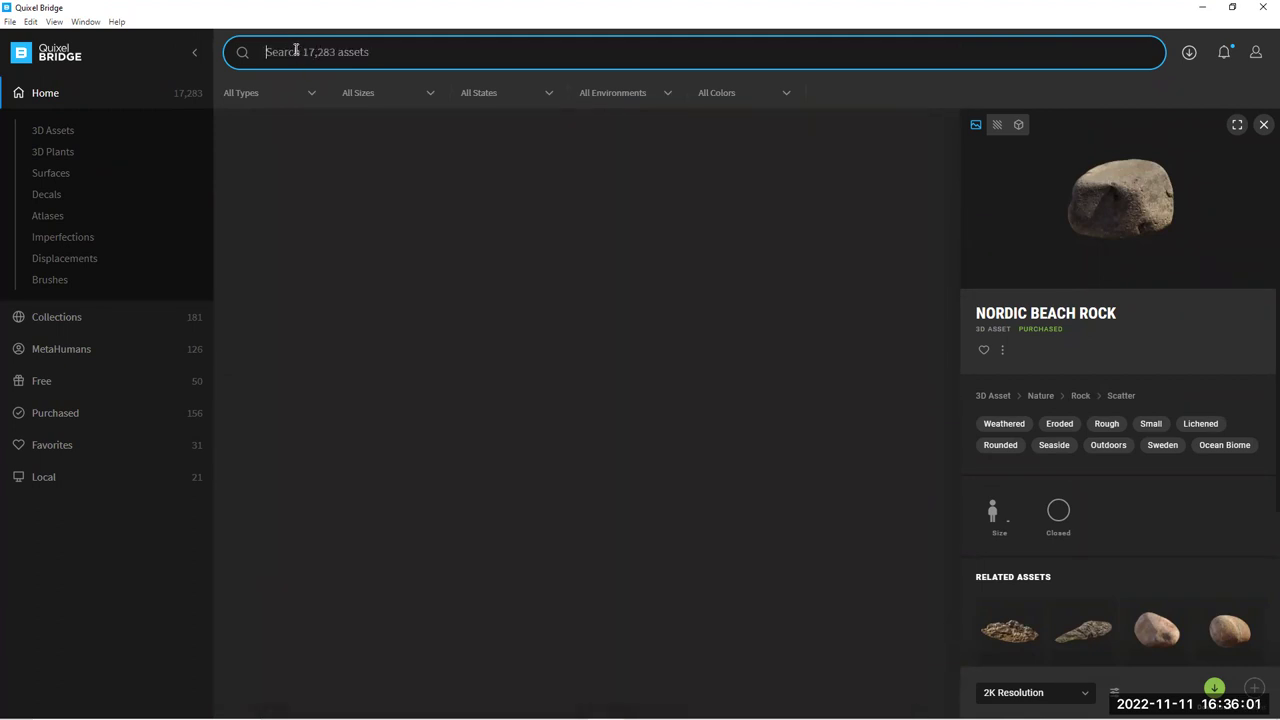
pyautogui.write('str')
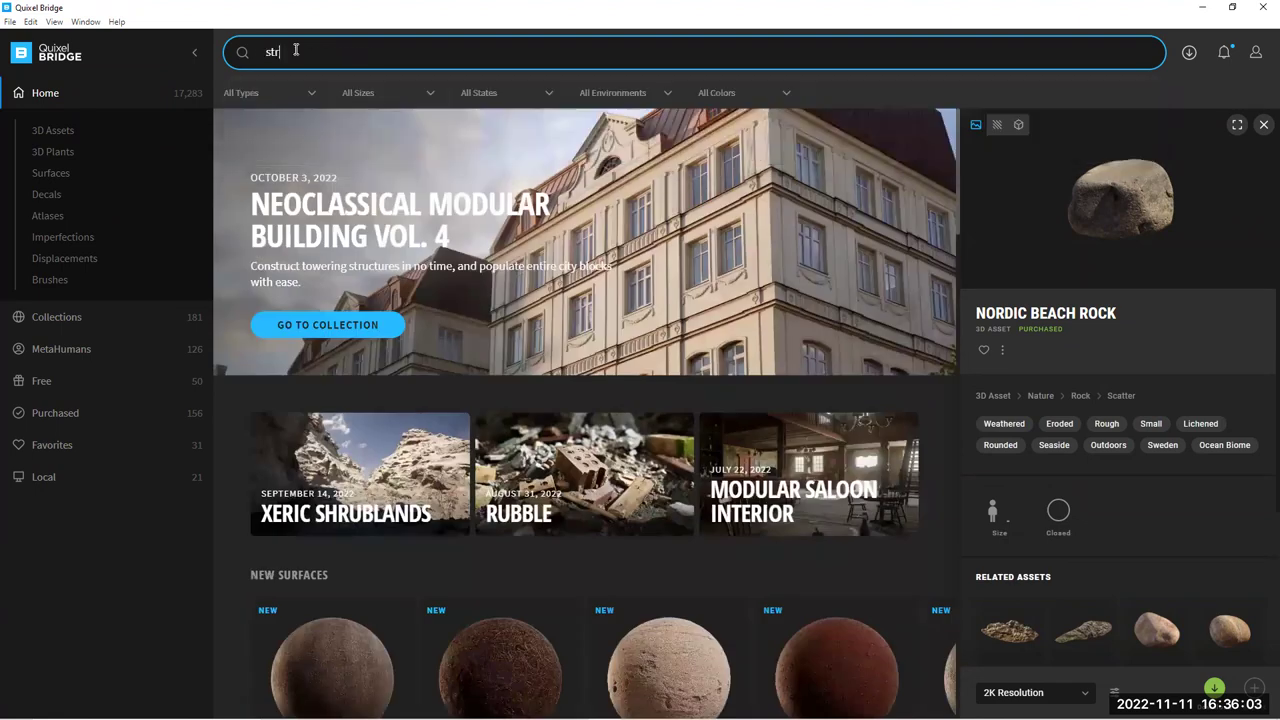
pyautogui.write('eet')
pyautogui.press('Return')
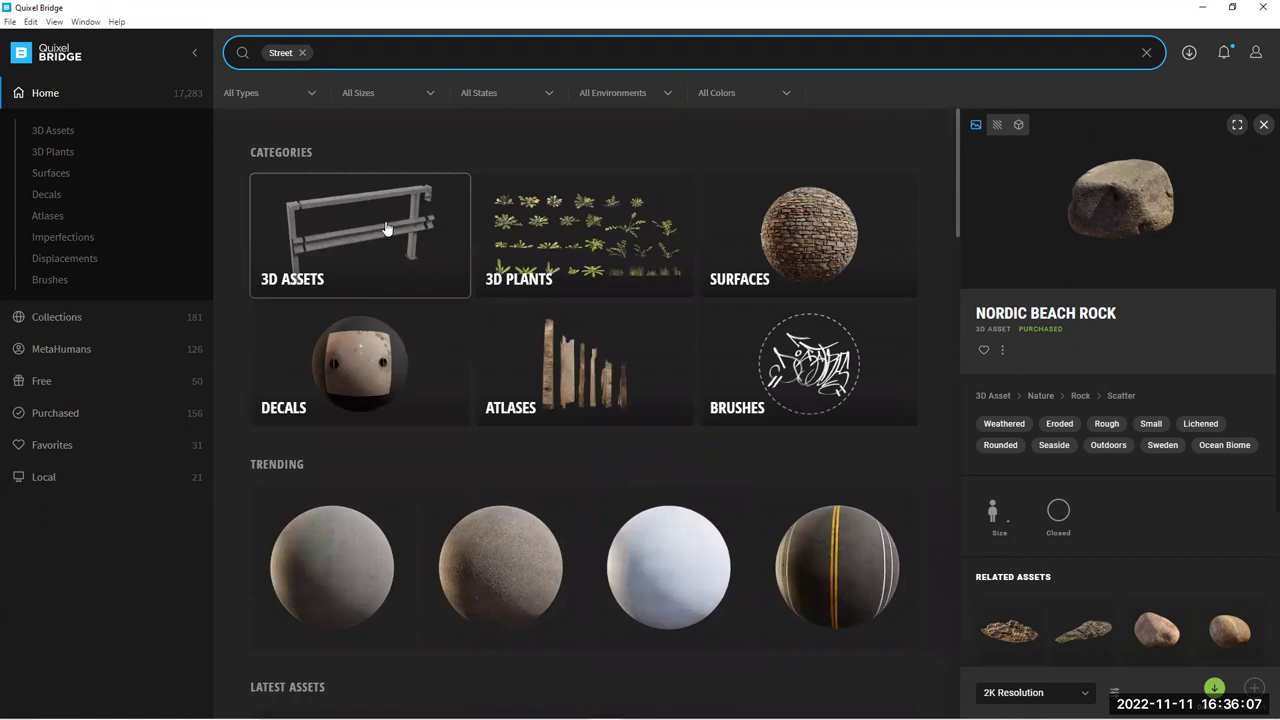
pyautogui.click(410, 245)
# Look through the street 3D asset results for pieces that suit the night street scene
pyautogui.scroll(-6, 690, 470)
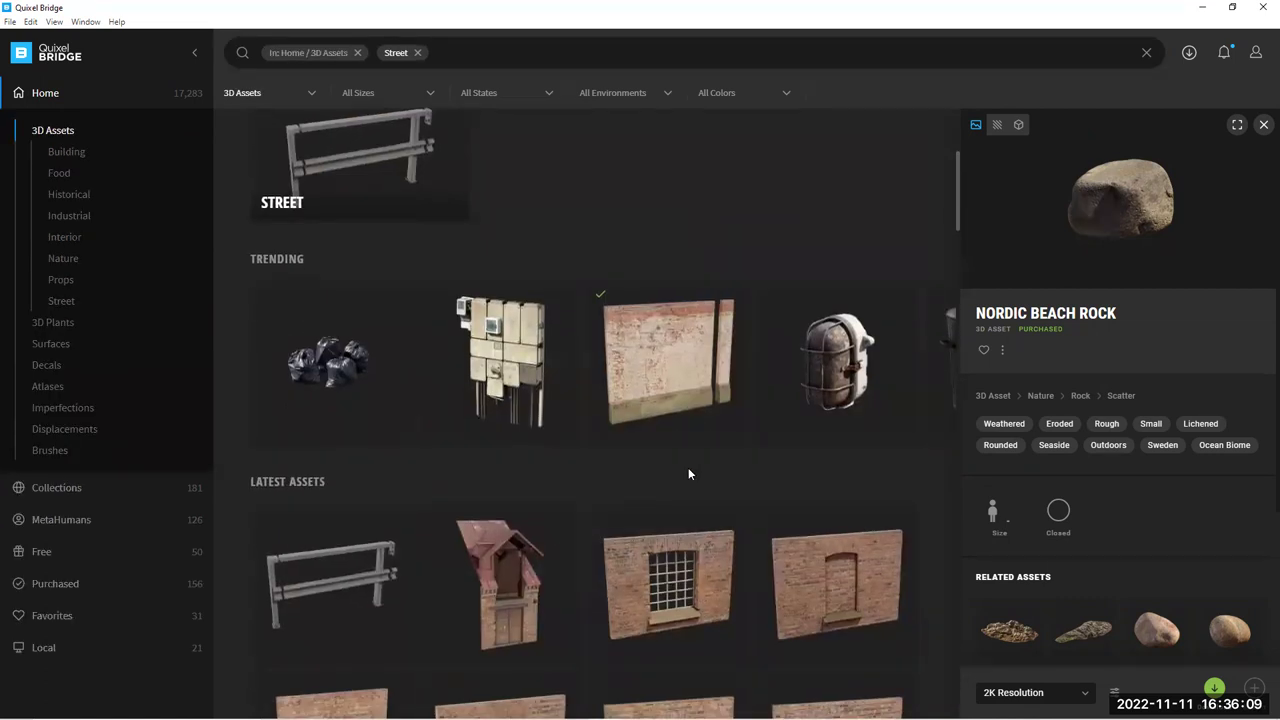
pyautogui.scroll(-15, 700, 470)
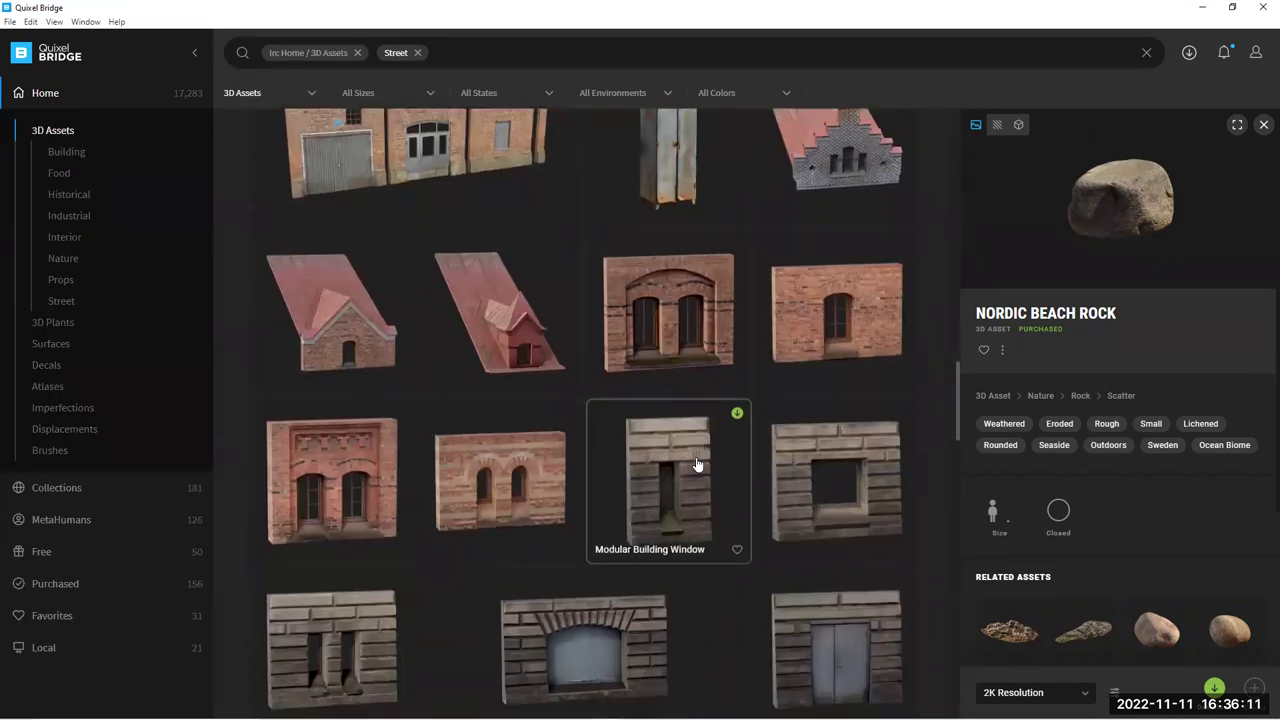
pyautogui.scroll(-10, 709, 466)
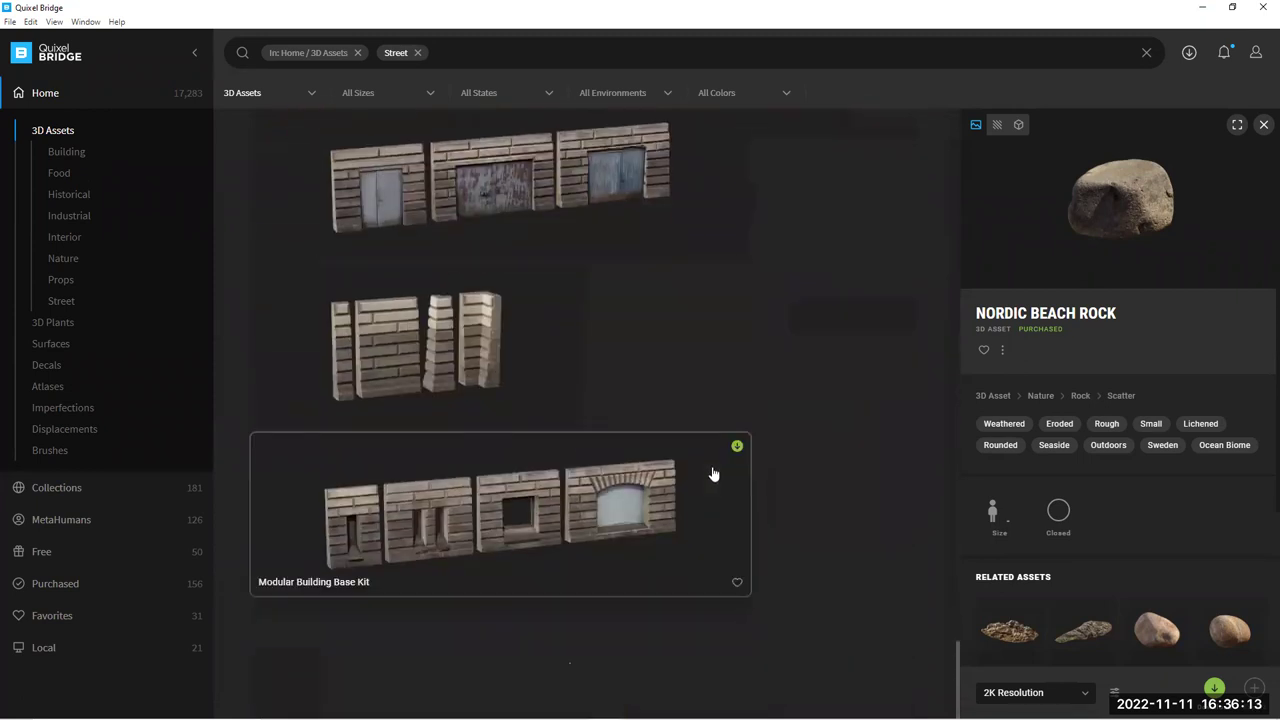
pyautogui.scroll(-10, 717, 480)
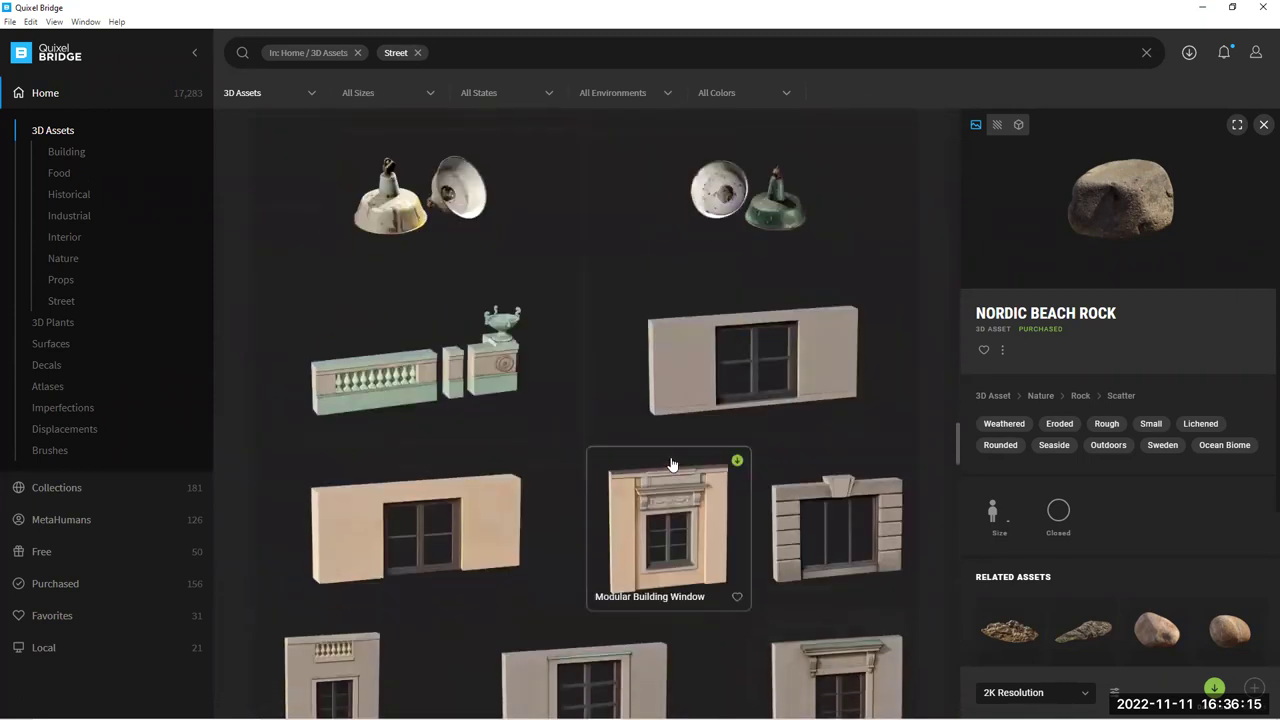
pyautogui.scroll(-10, 665, 462)
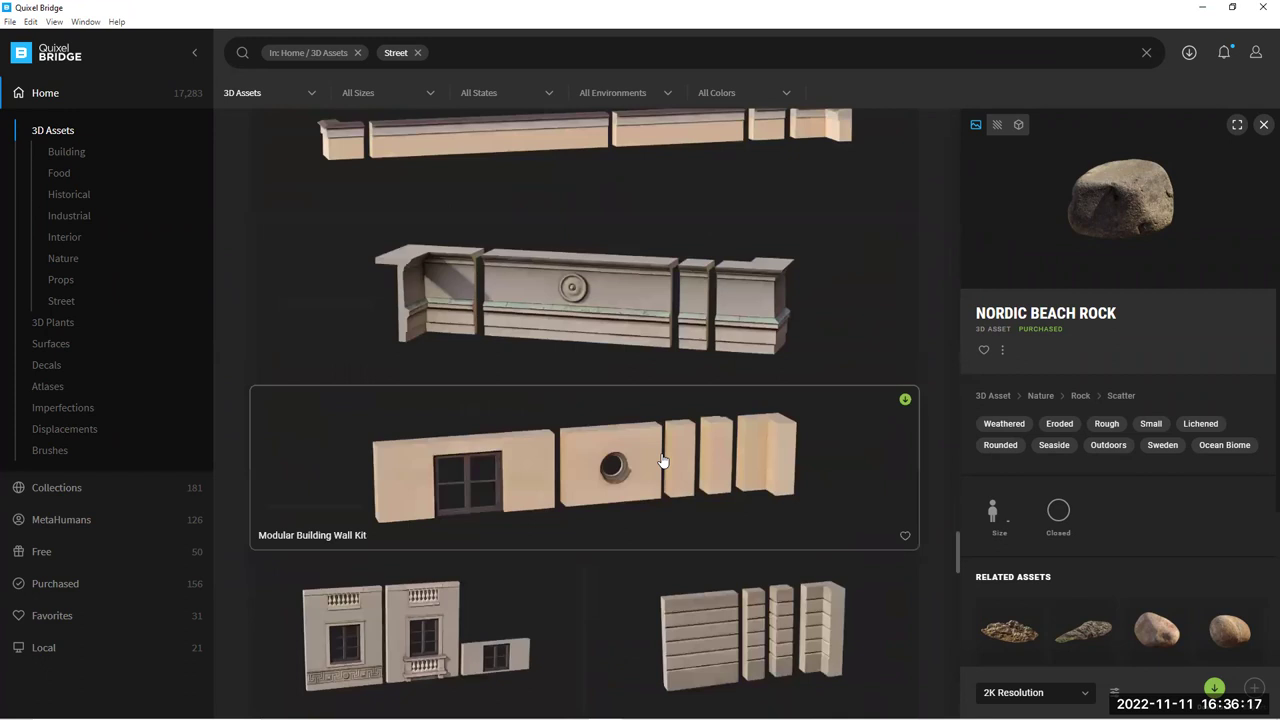
pyautogui.scroll(-10, 660, 470)
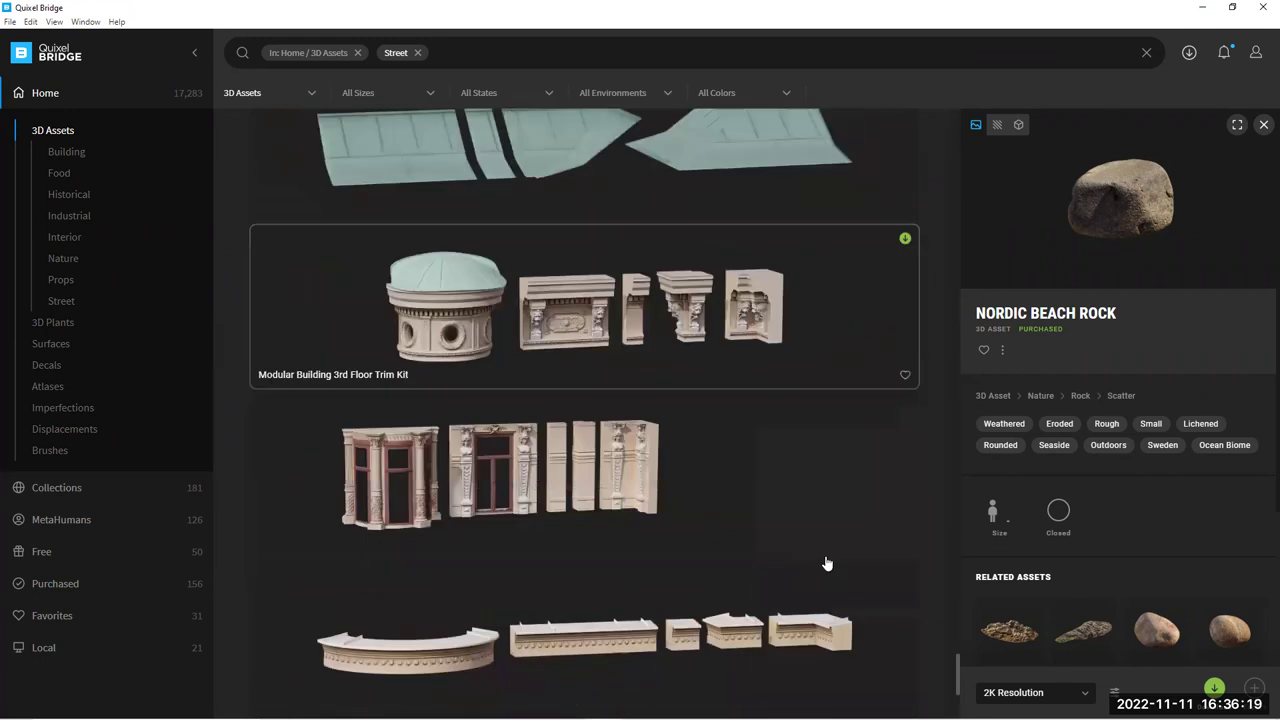
# Open the Street category of the 3D assets and look through it for suitable street props
pyautogui.click(61, 301)
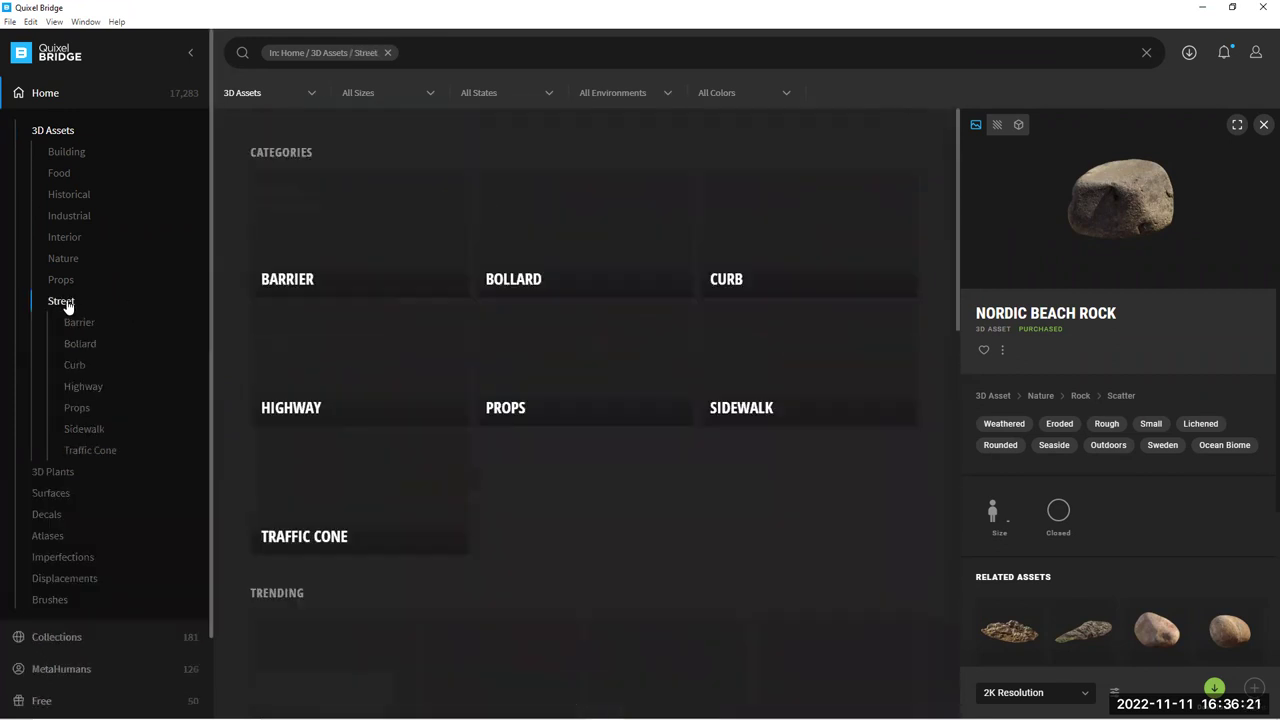
pyautogui.scroll(-5, 523, 452)
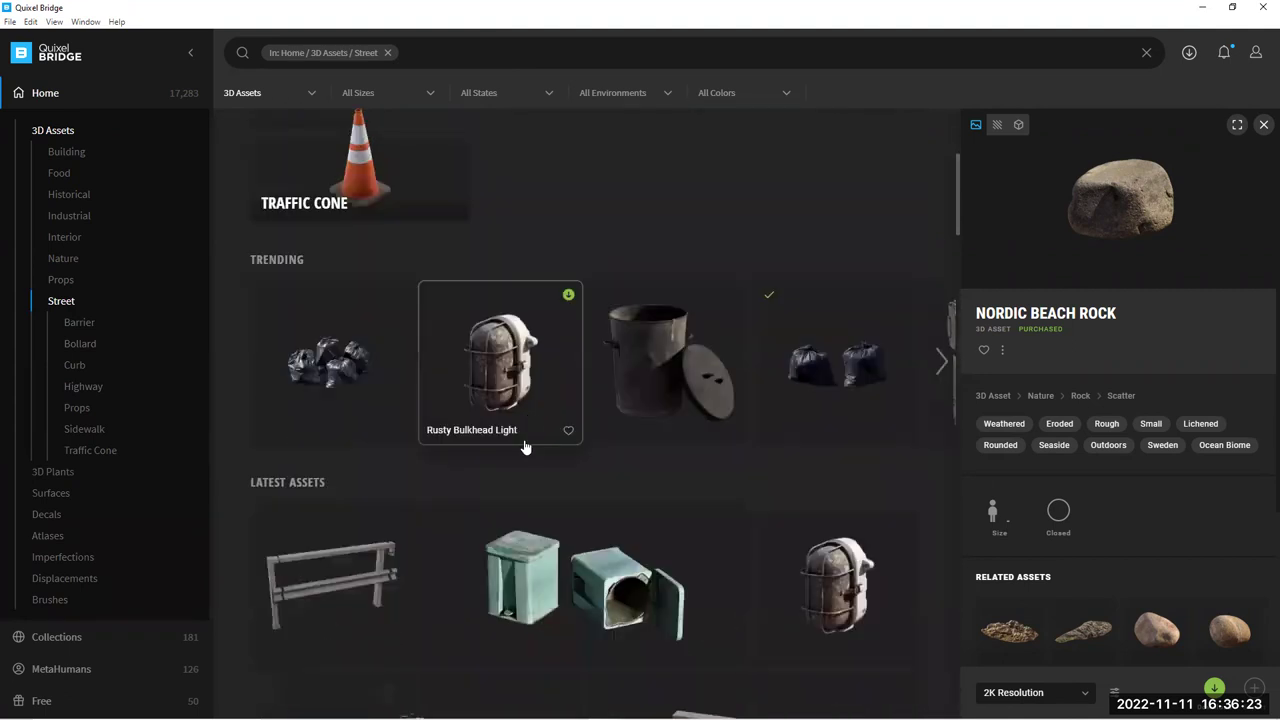
pyautogui.scroll(-8, 523, 452)
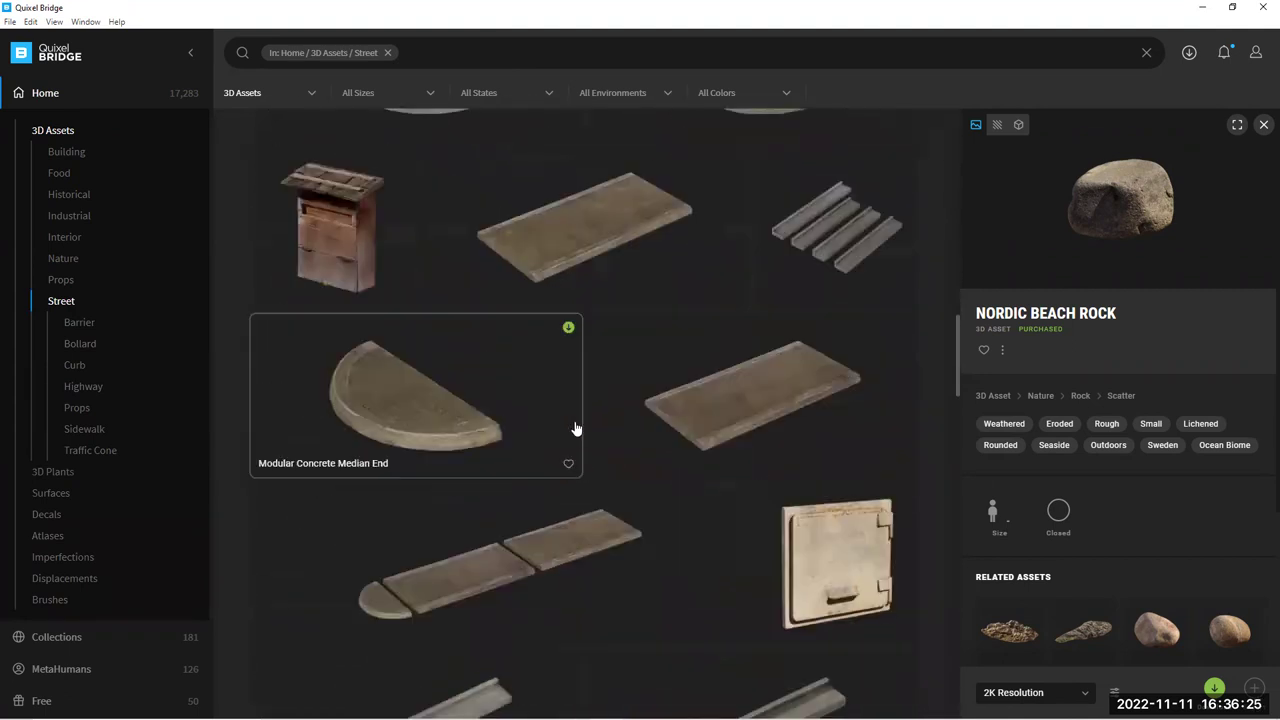
pyautogui.moveTo(954, 328); pyautogui.dragTo(940, 545)
pyautogui.scroll(-4, 940, 545)
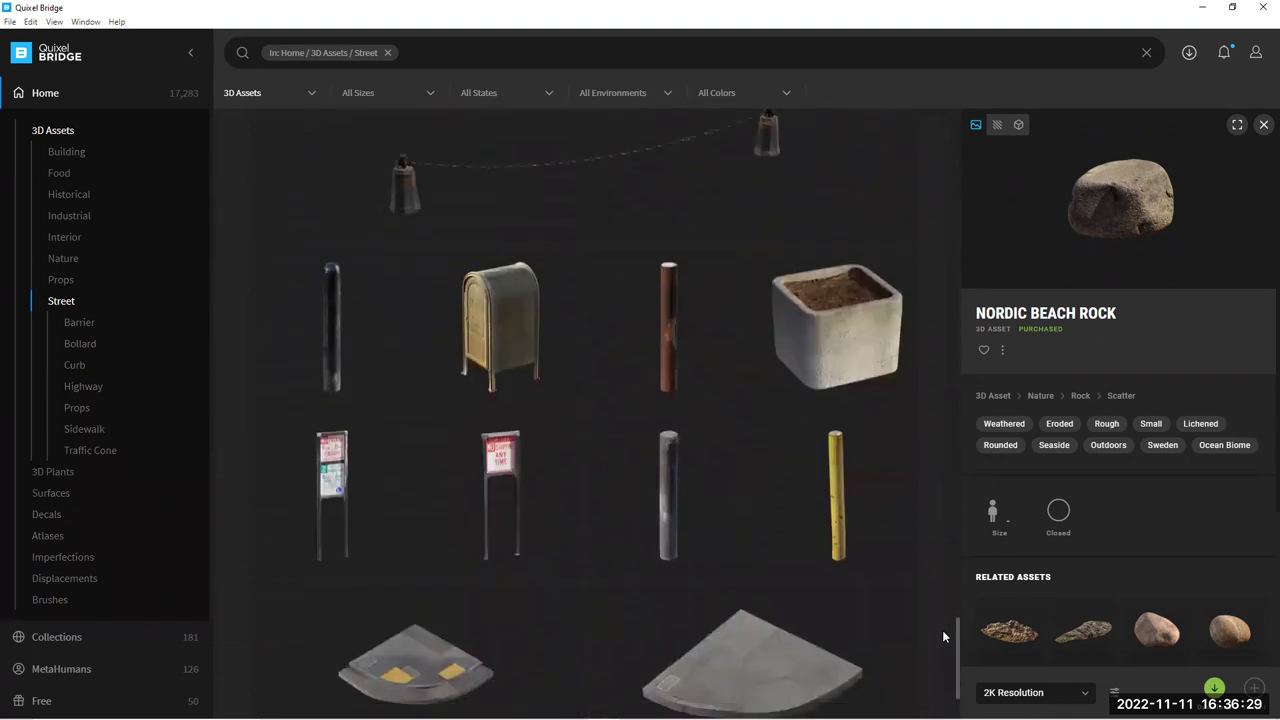
pyautogui.scroll(-6, 793, 594)
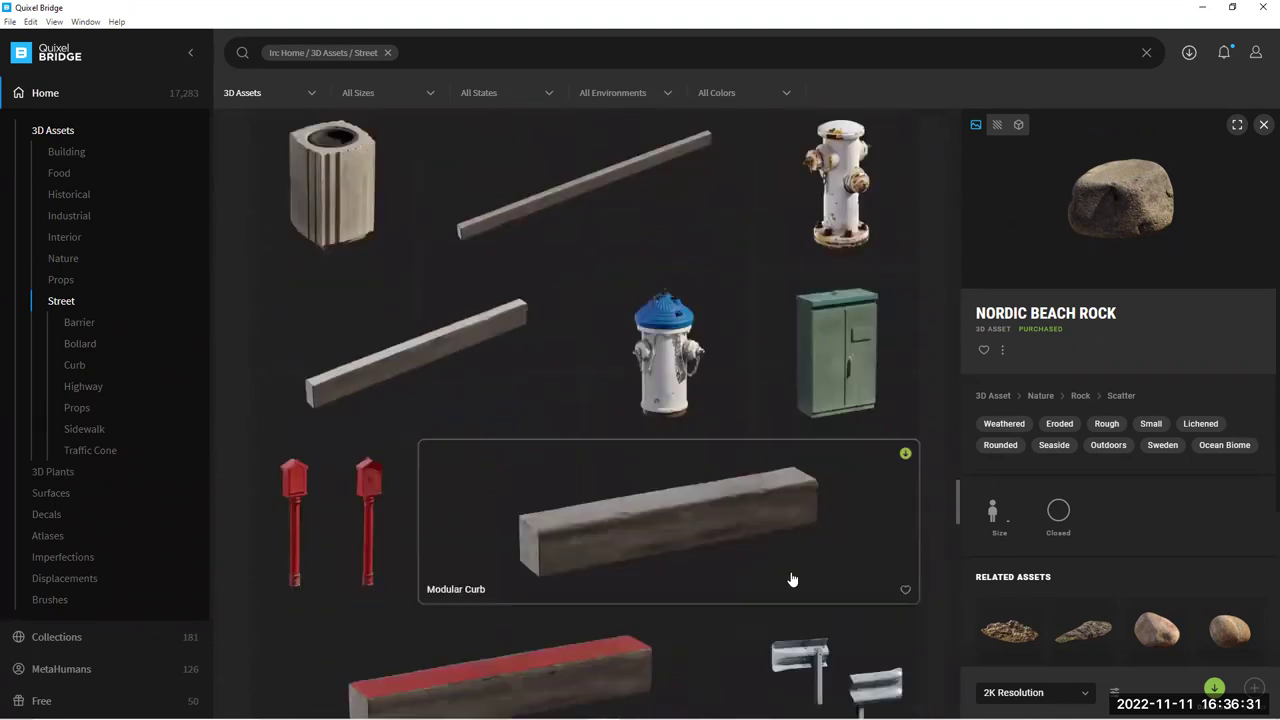
pyautogui.scroll(-2, 783, 571)
# Search within the Street category for rock
pyautogui.click(445, 52)
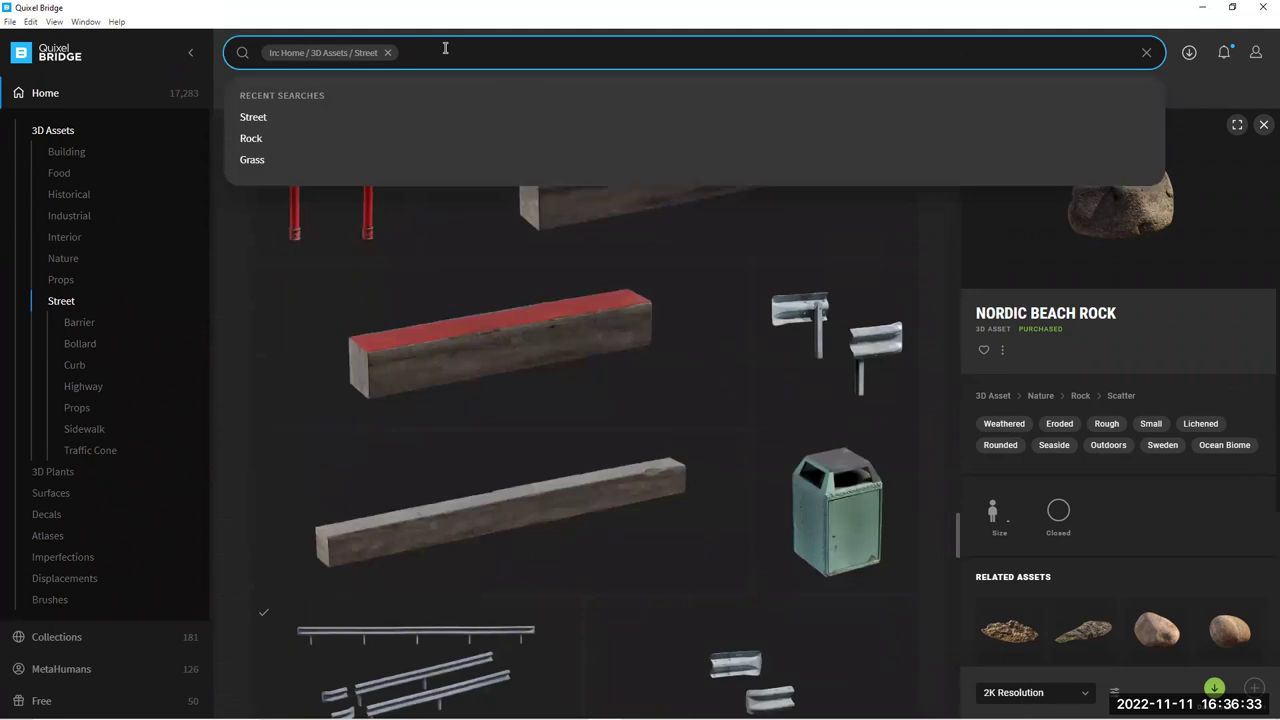
pyautogui.write('rock')
pyautogui.press('Return')
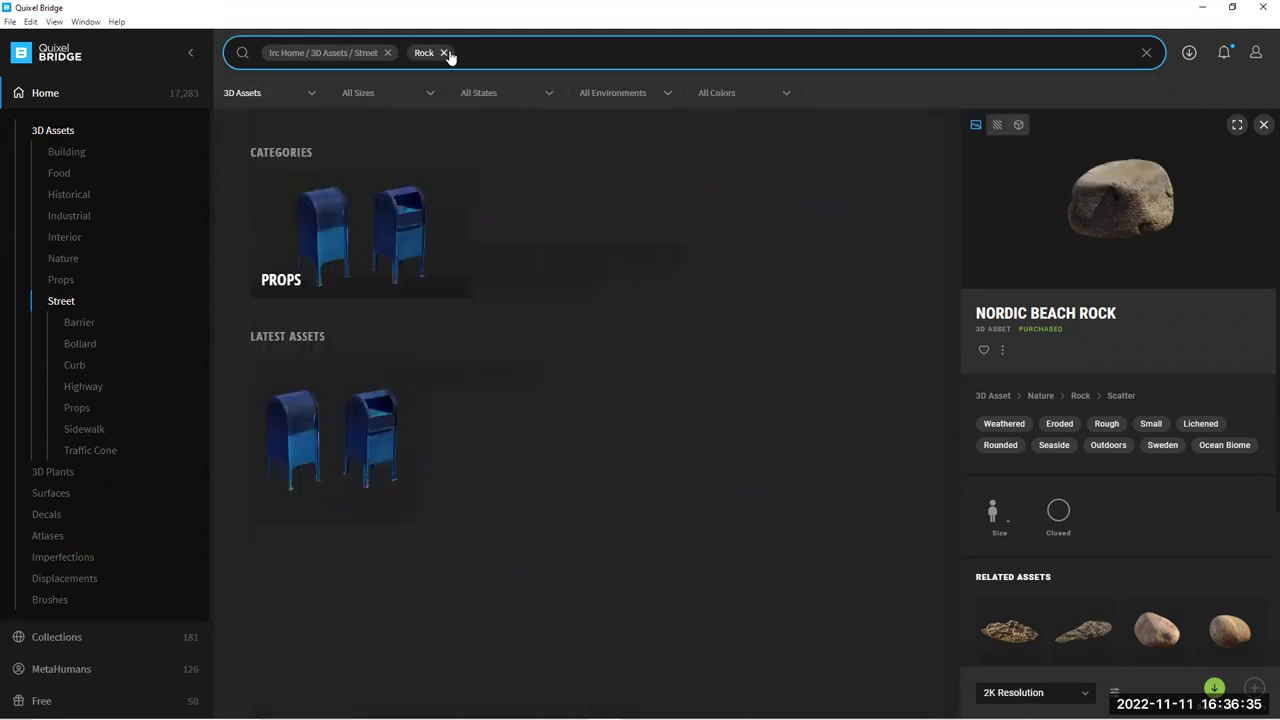
# Replace the rock search with stone in the Street category and look through the results
pyautogui.click(444, 53)
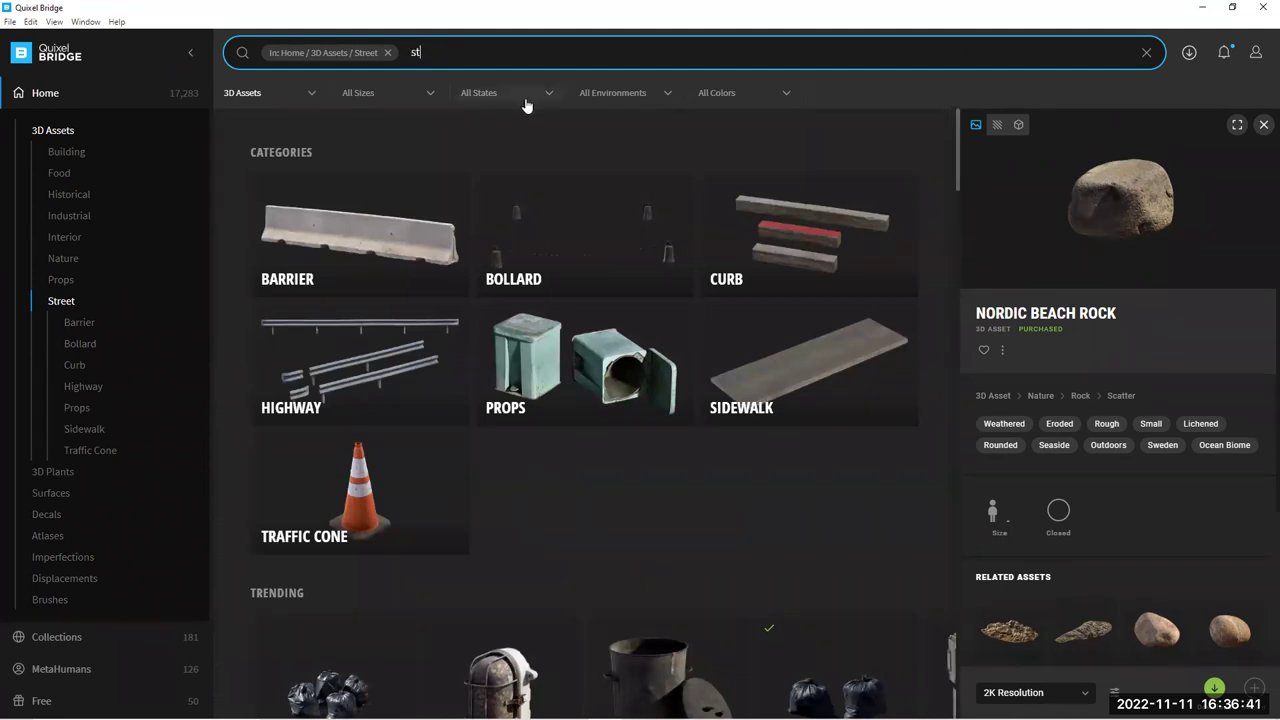
pyautogui.press('Return')
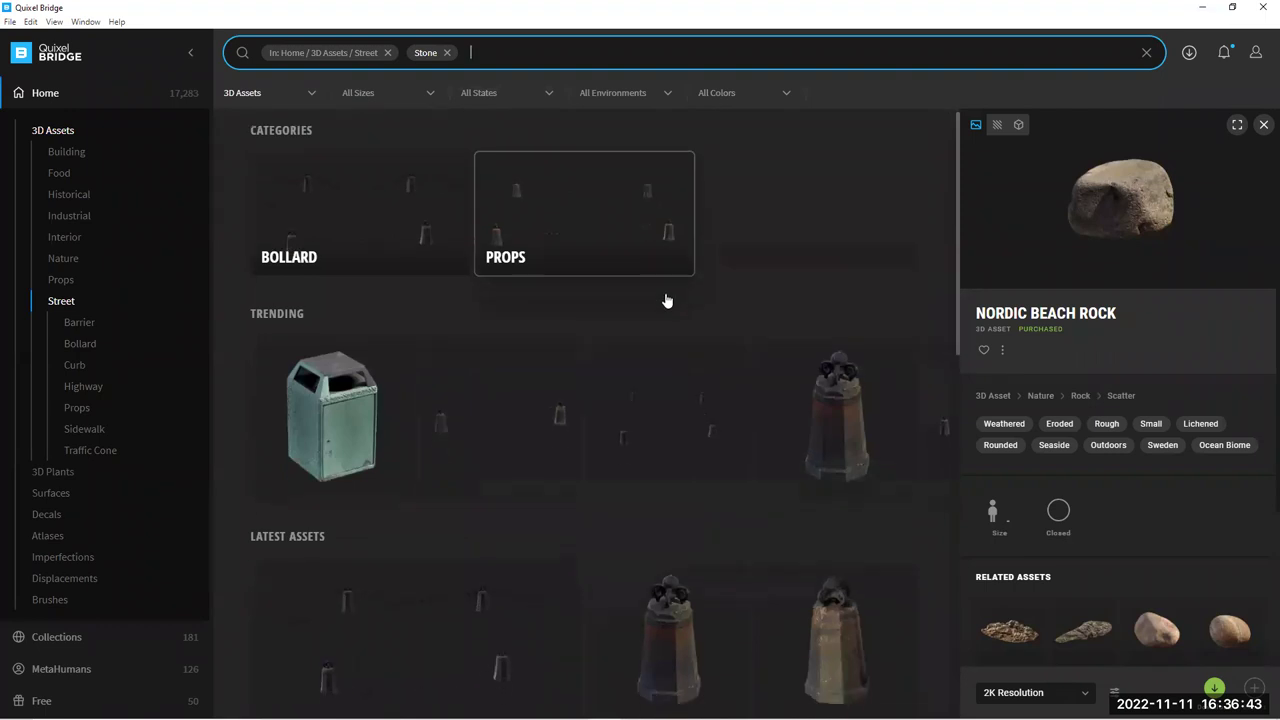
pyautogui.scroll(-5, 700, 340)
pyautogui.scroll(-4, 709, 386)
pyautogui.scroll(10, 686, 394)
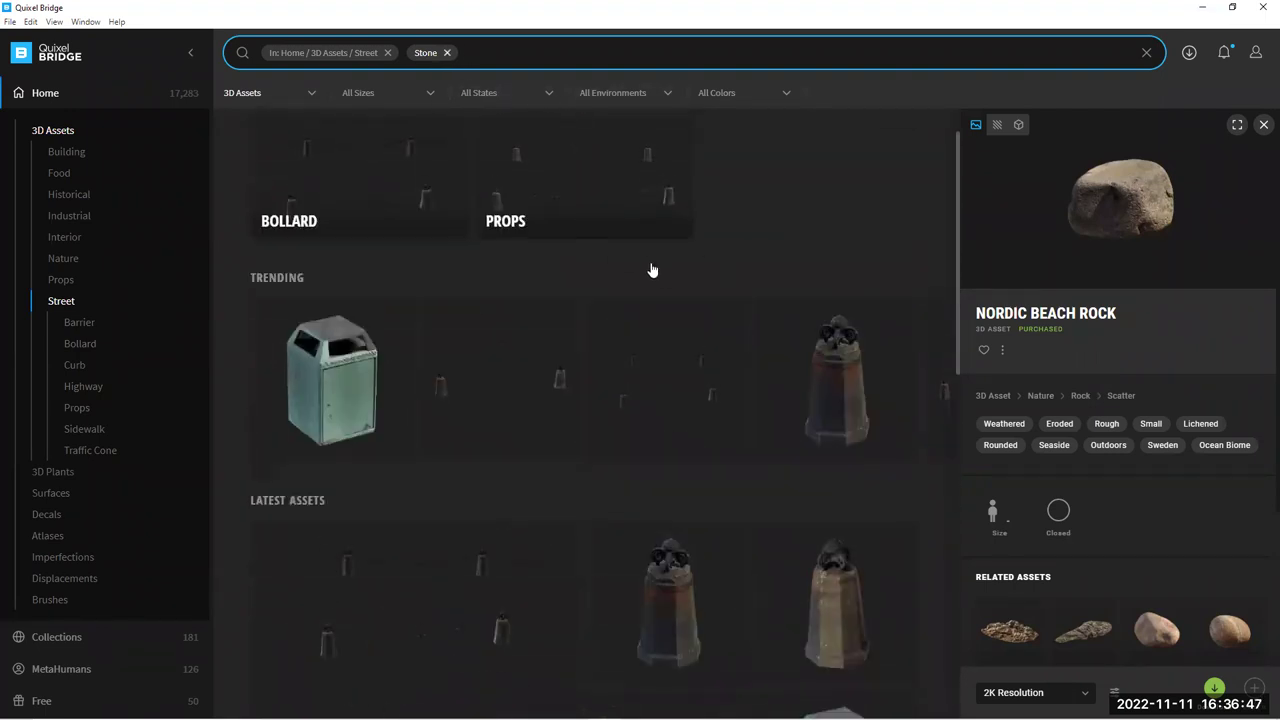
# Clear the stone search, open the street Props category, close the asset details and page through the trending props
pyautogui.press('BackSpace')
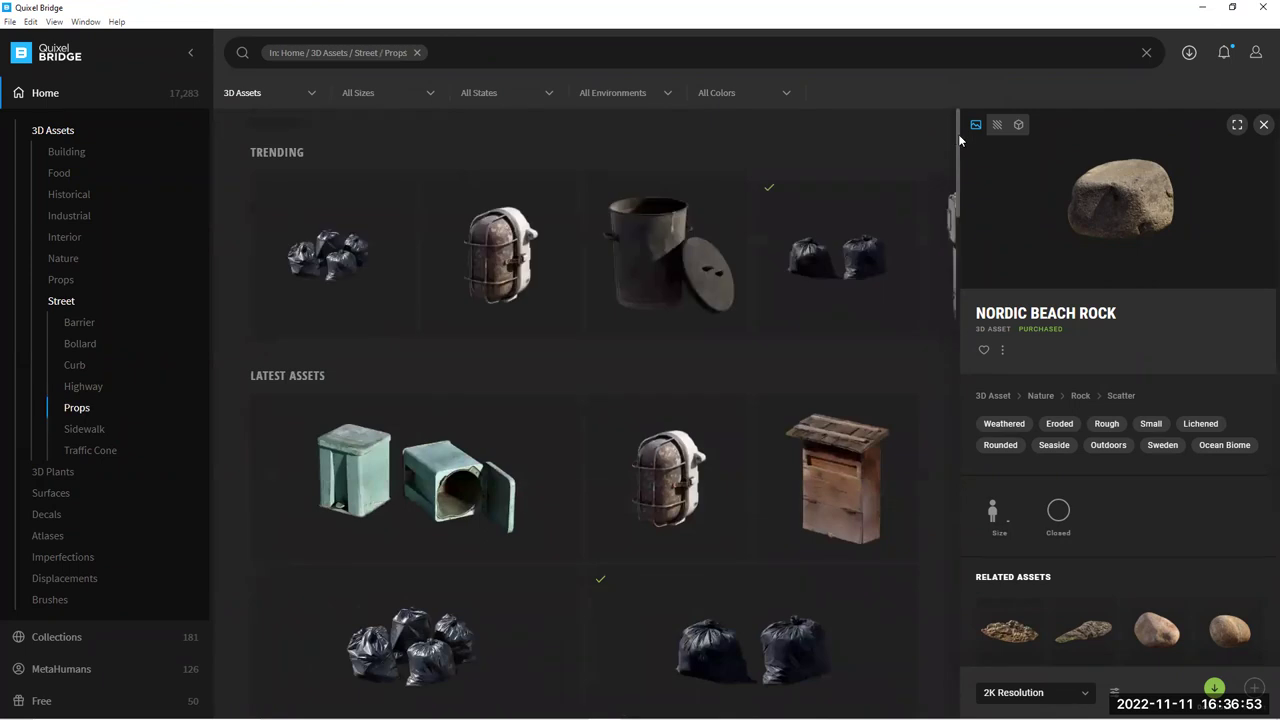
pyautogui.click(951, 220)
pyautogui.click(1257, 268)
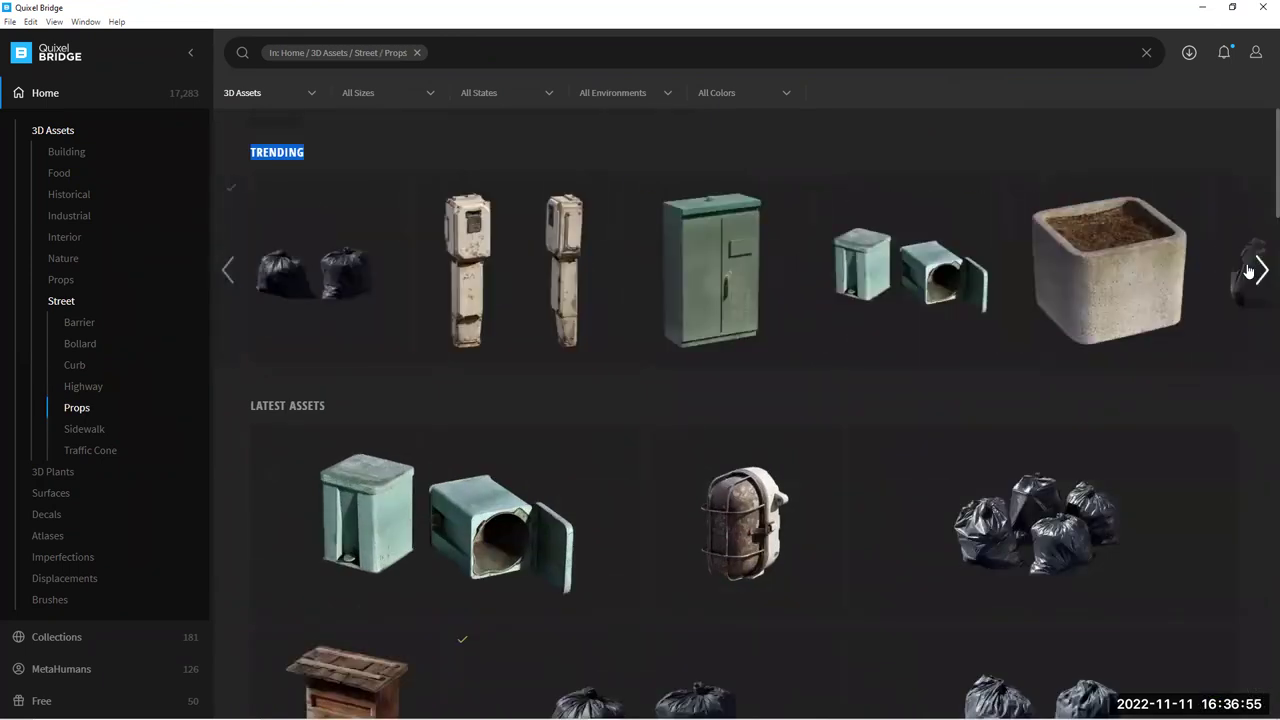
pyautogui.click(1250, 270)
# Find Broken Cement Bollard among the street props and download it at 2K resolution
pyautogui.scroll(-10, 1260, 260)
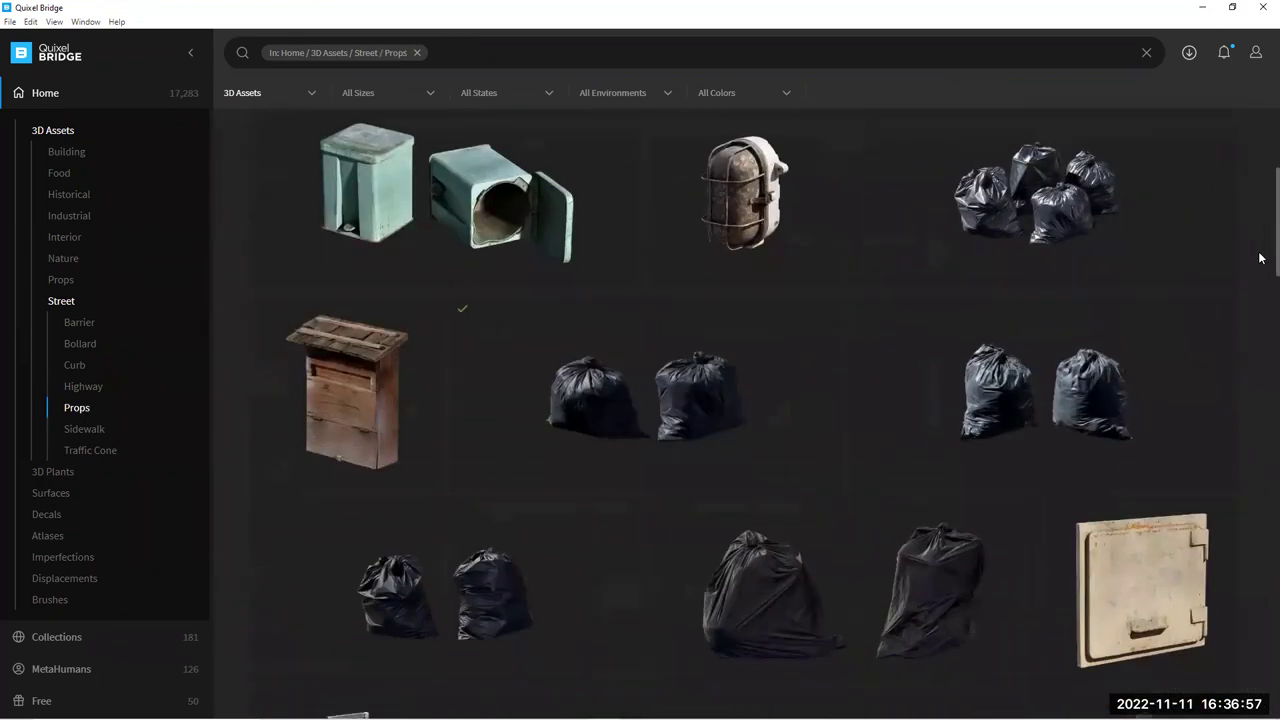
pyautogui.scroll(-10, 1258, 406)
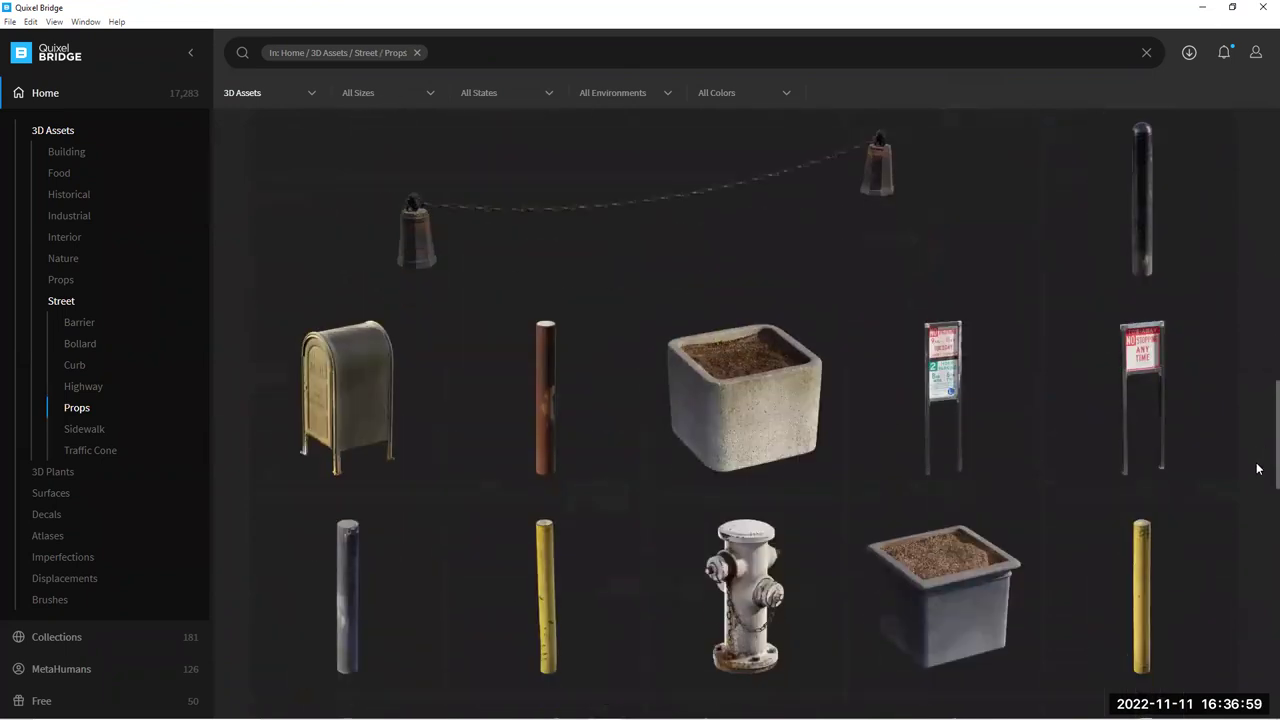
pyautogui.scroll(-8, 1258, 644)
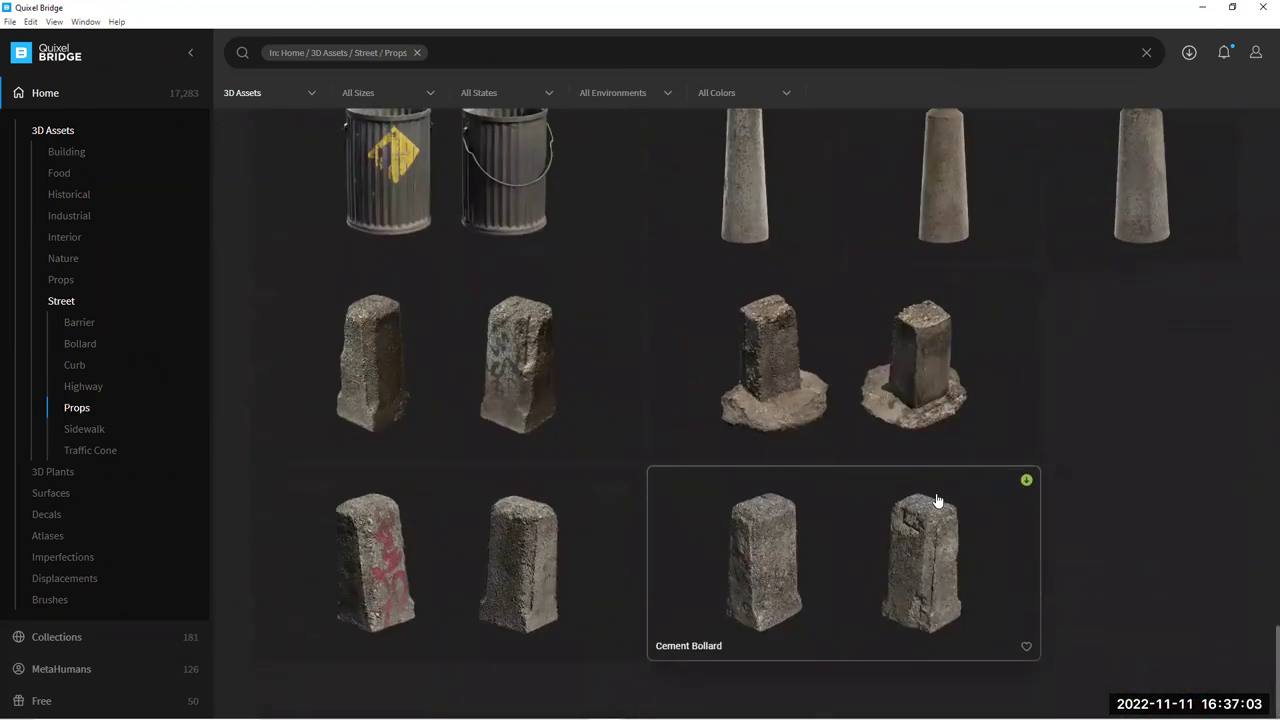
pyautogui.click(543, 368)
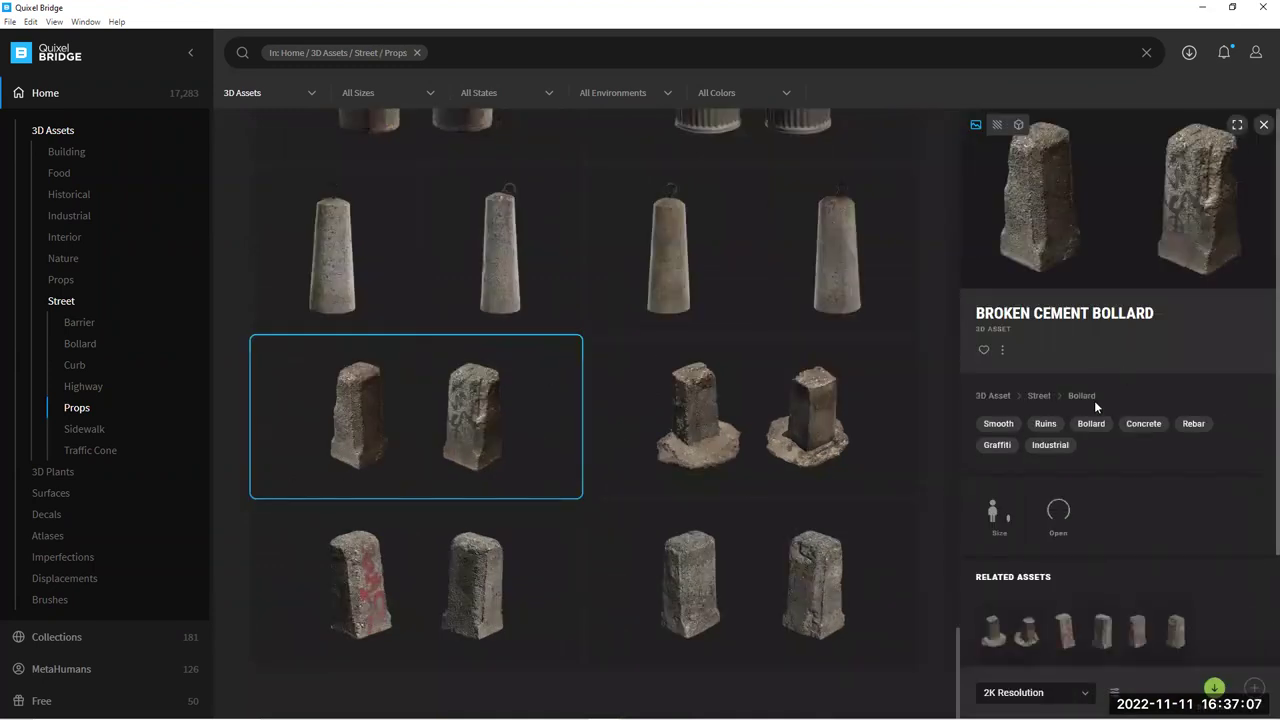
pyautogui.click(1214, 689)
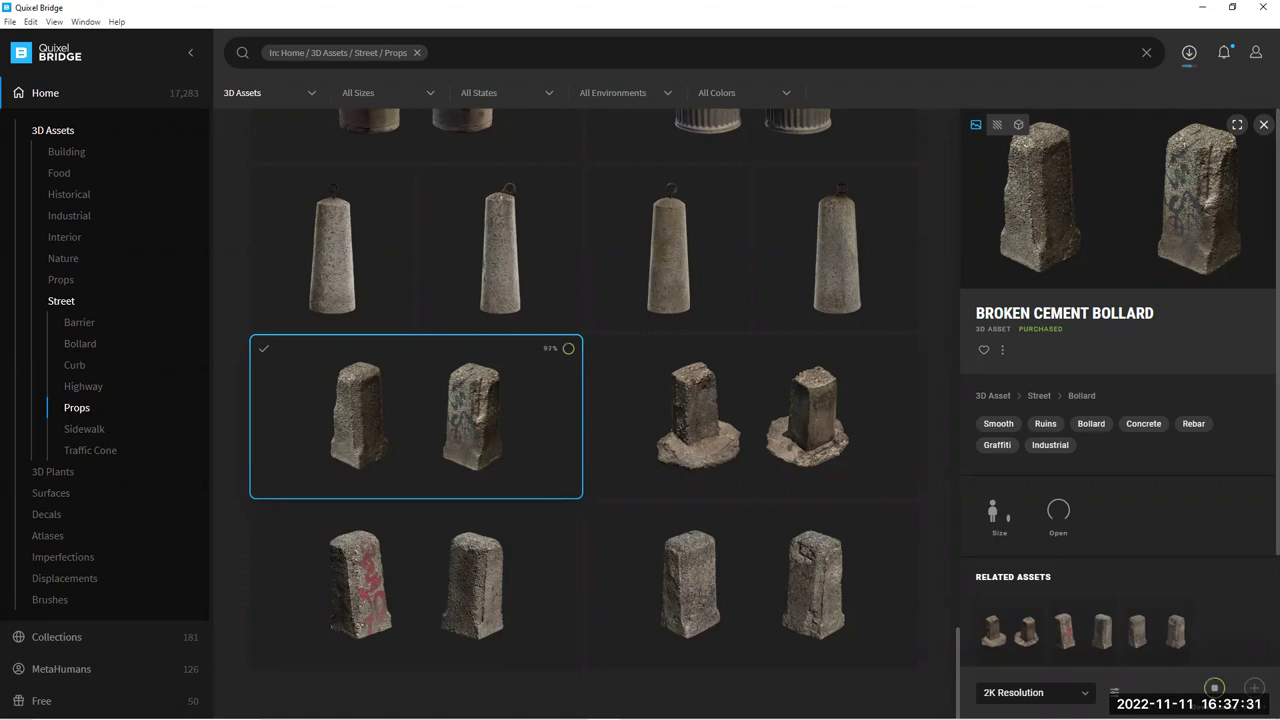
# Switch to Blender and rename the Rocks collection as cement
pyautogui.click(539, 713)
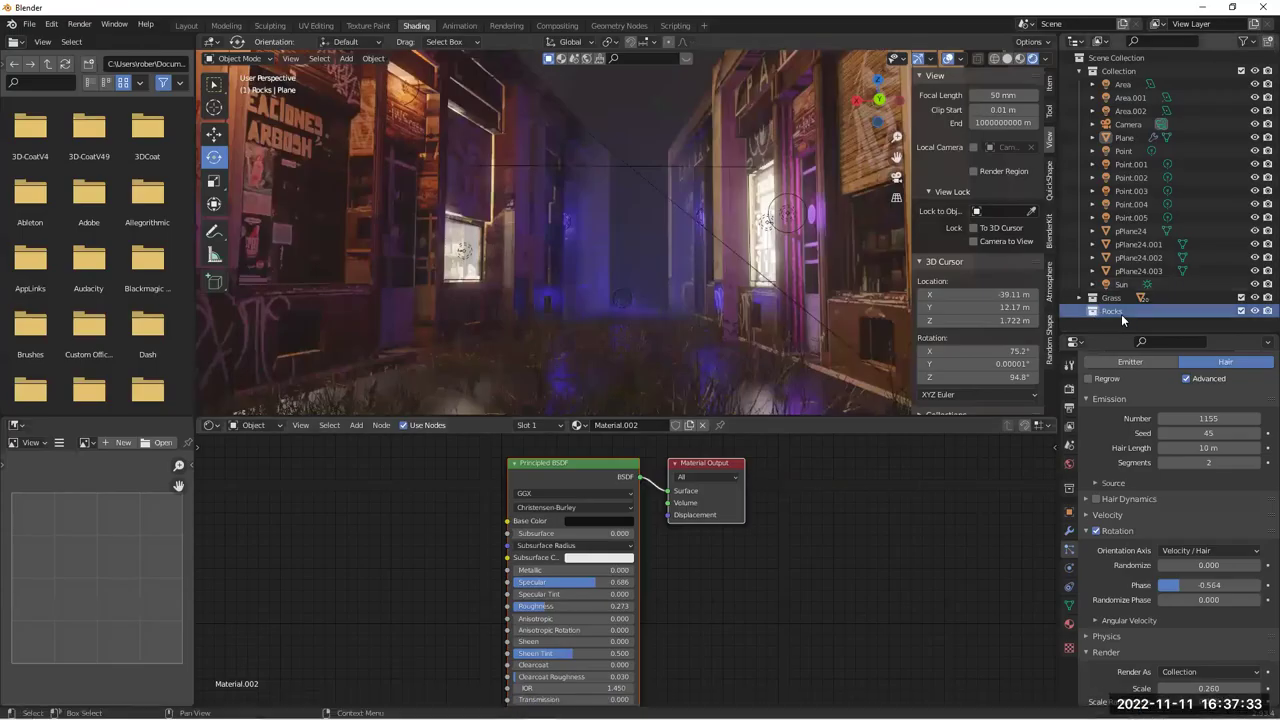
pyautogui.doubleClick(1114, 312)
pyautogui.write('Gr')
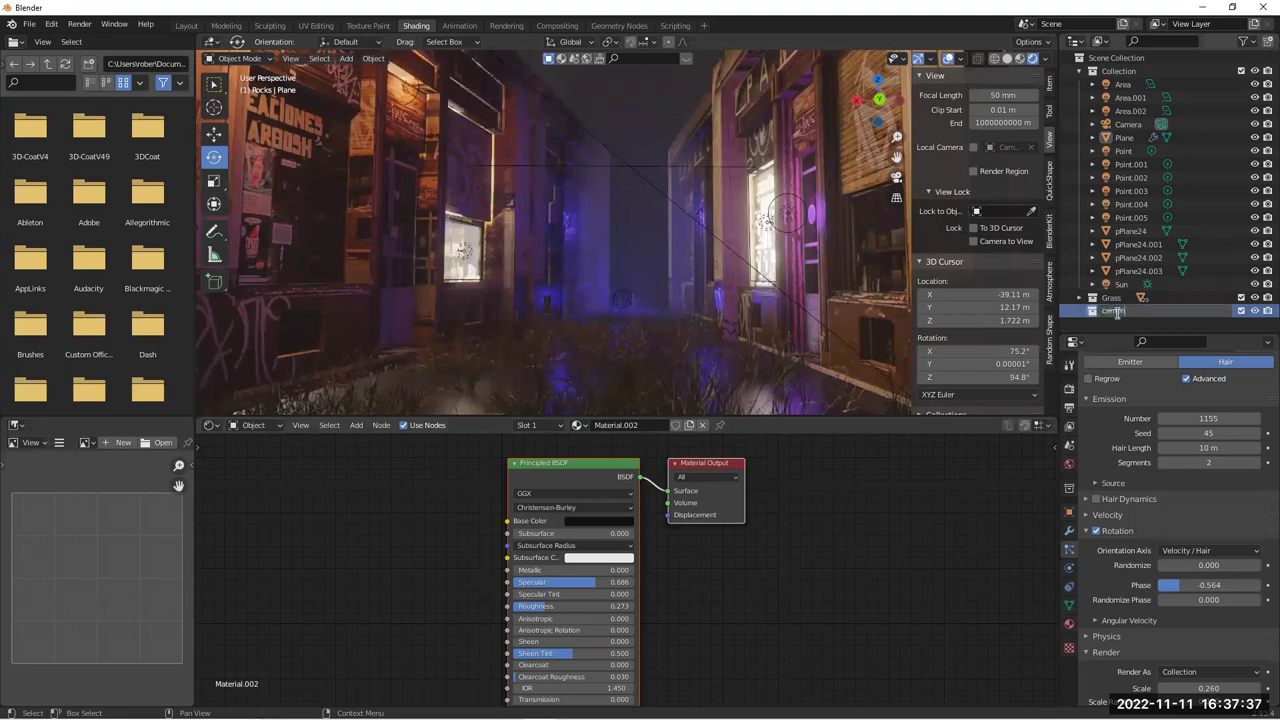
pyautogui.press('Return')
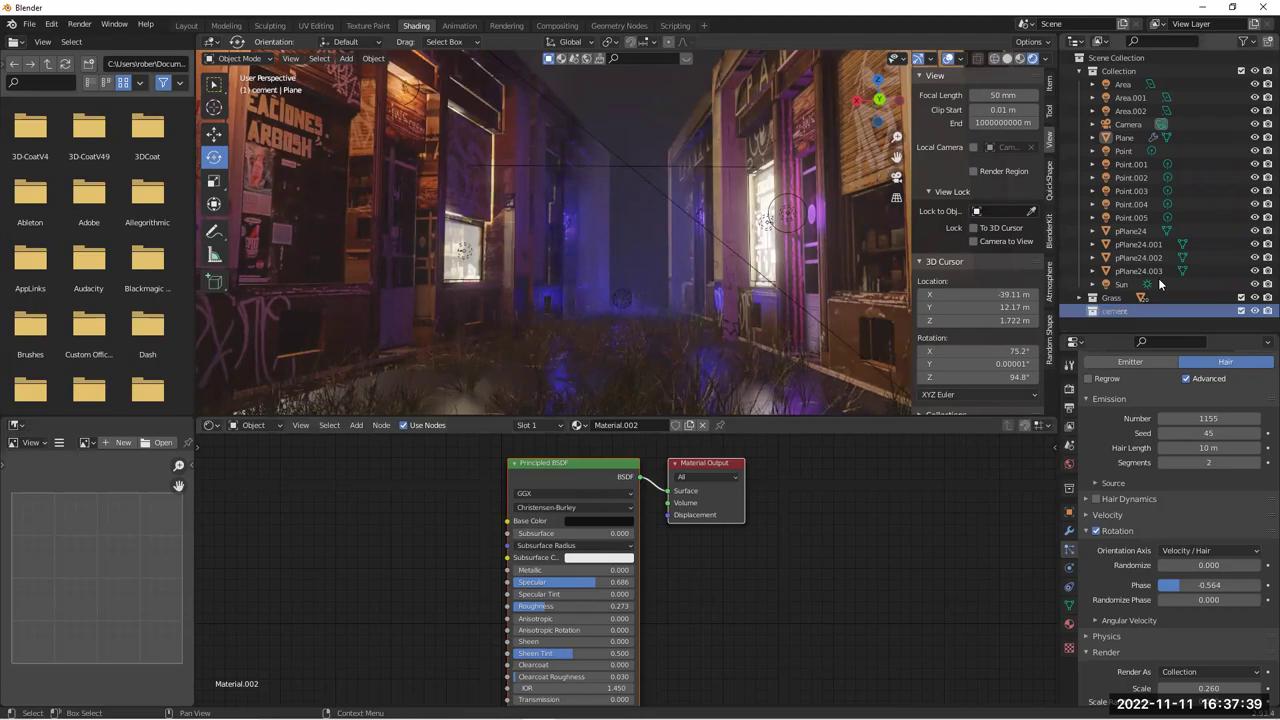
# Switch to Quixel Bridge, export the downloaded Broken Cement Bollard to Blender and return to the Blender scene
pyautogui.click(1203, 8)
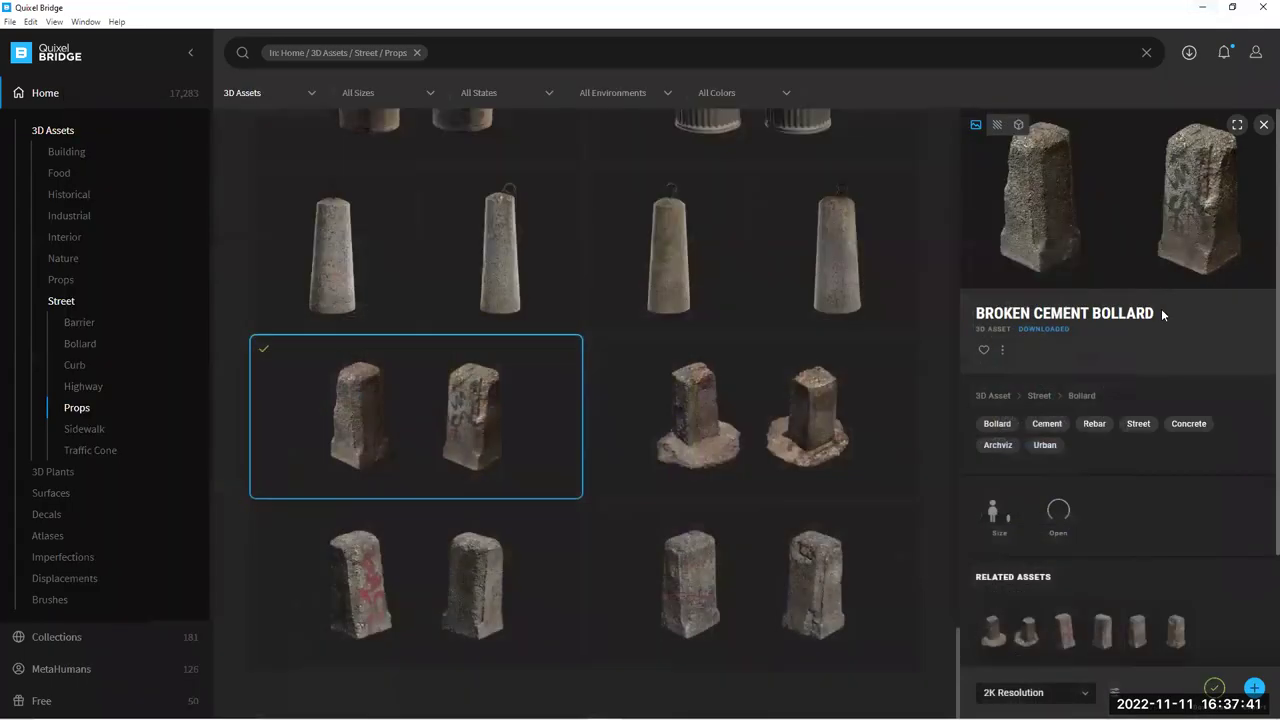
pyautogui.click(1254, 688)
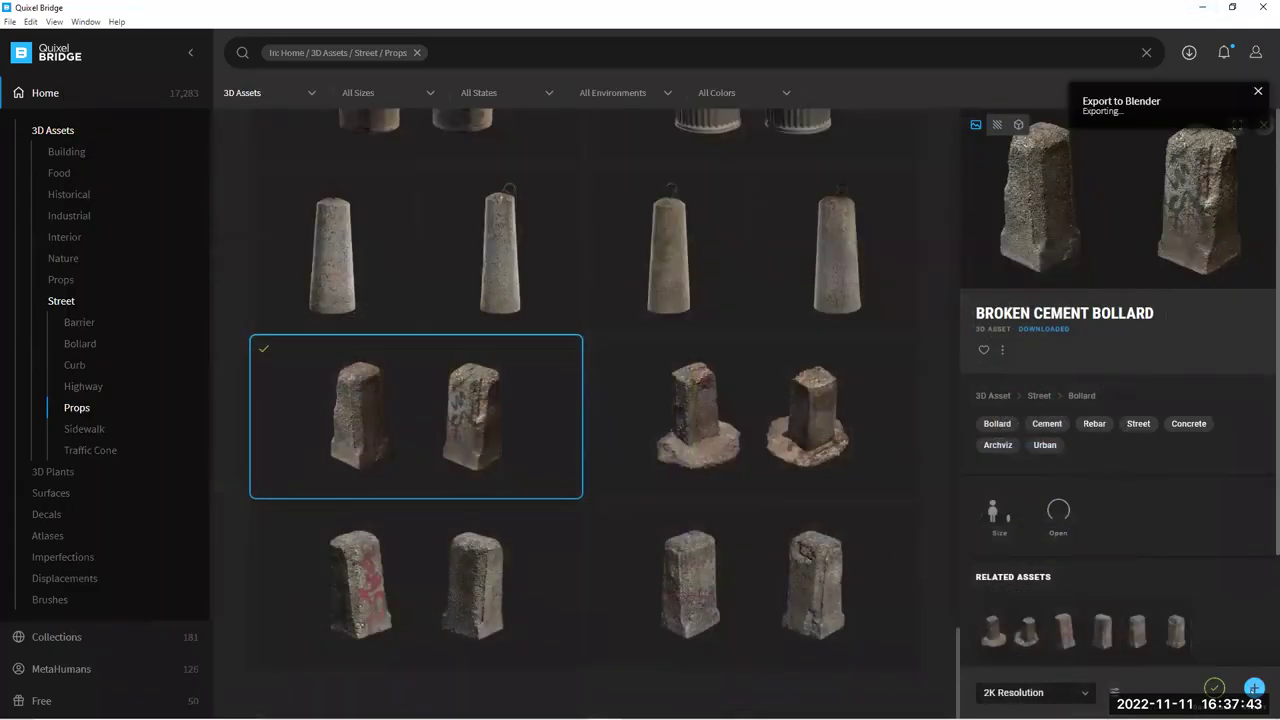
pyautogui.click(1202, 9)
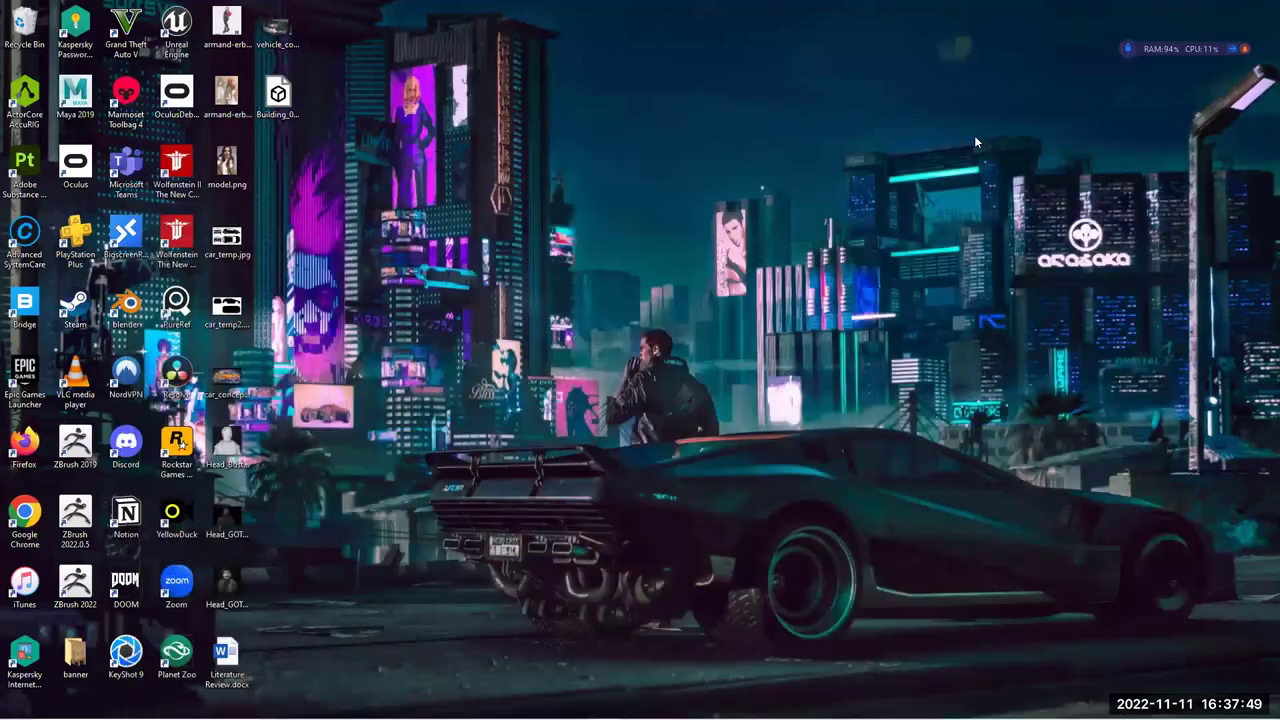
pyautogui.click(539, 707)
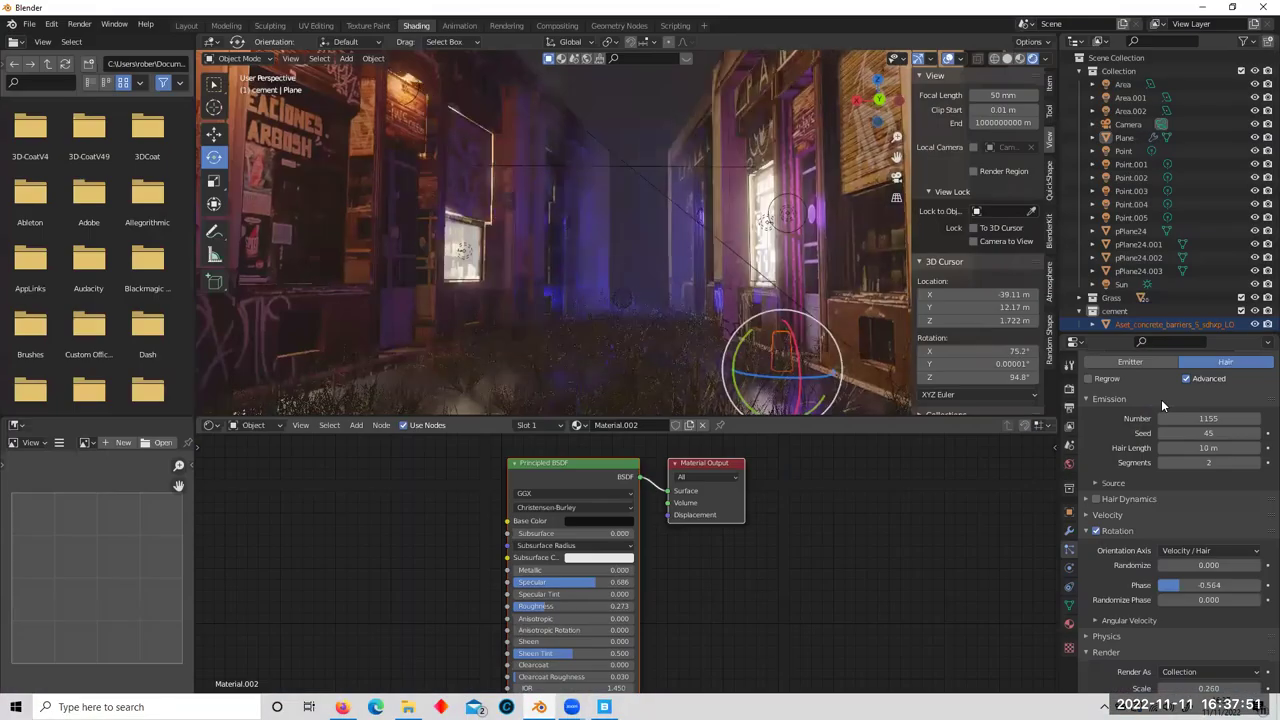
# Scale up the imported cement bollard and move it about 0.6 m, placing it beside the lit shopfront
pyautogui.scroll(-2, 1137, 316)
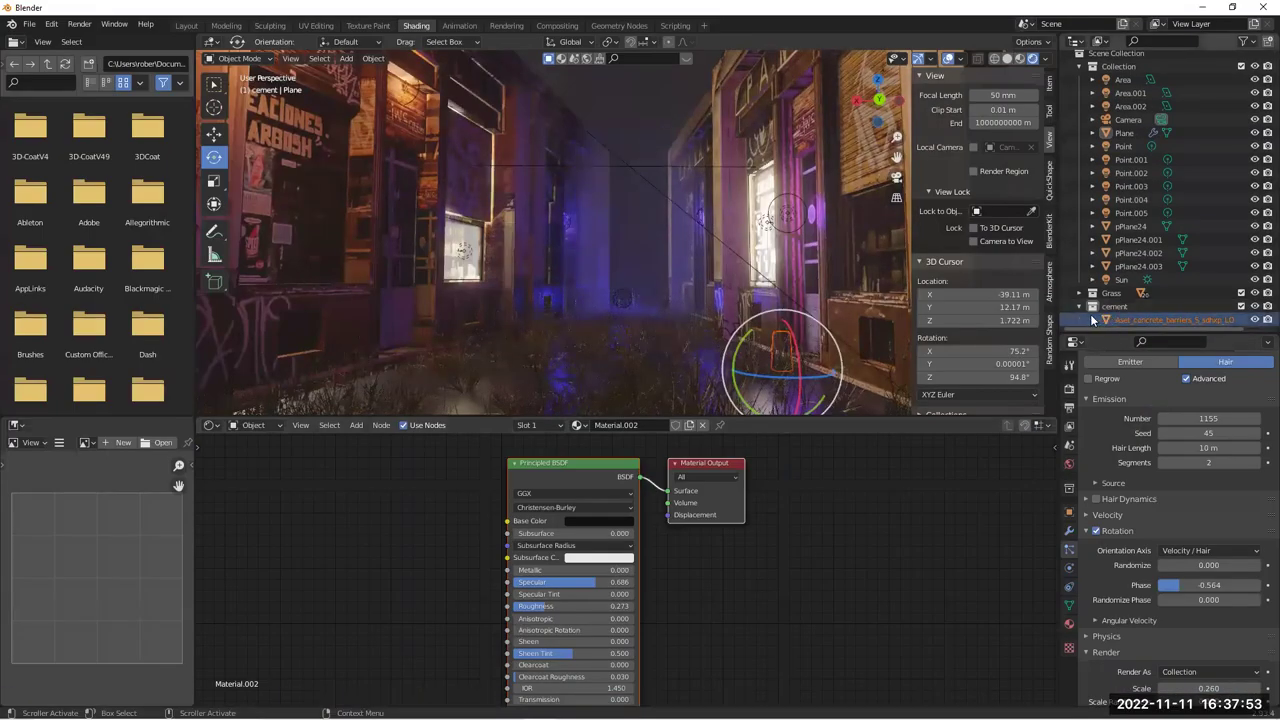
pyautogui.press('s')
pyautogui.click(765, 322)
pyautogui.press('g')
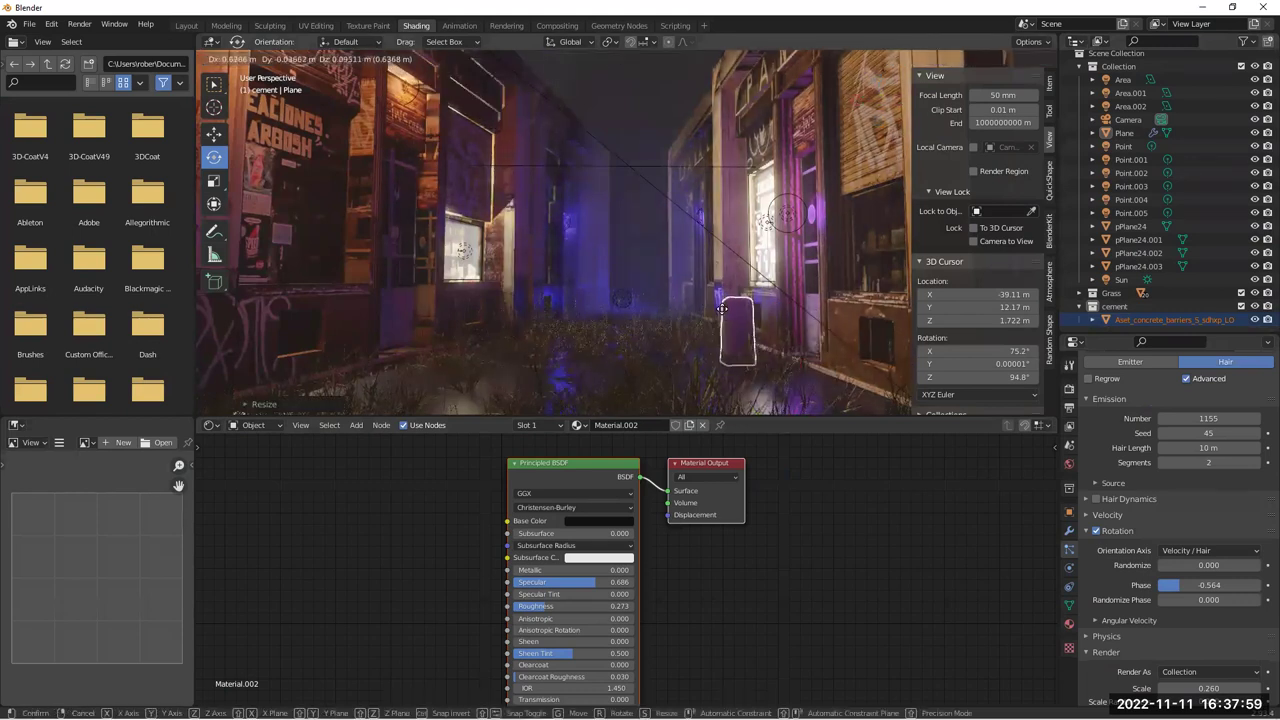
pyautogui.click(724, 315)
# Clear the selection of the building and ground plane, then add a plane mesh to the scene
pyautogui.moveTo(724, 315); pyautogui.dragTo(612, 354, button='middle')
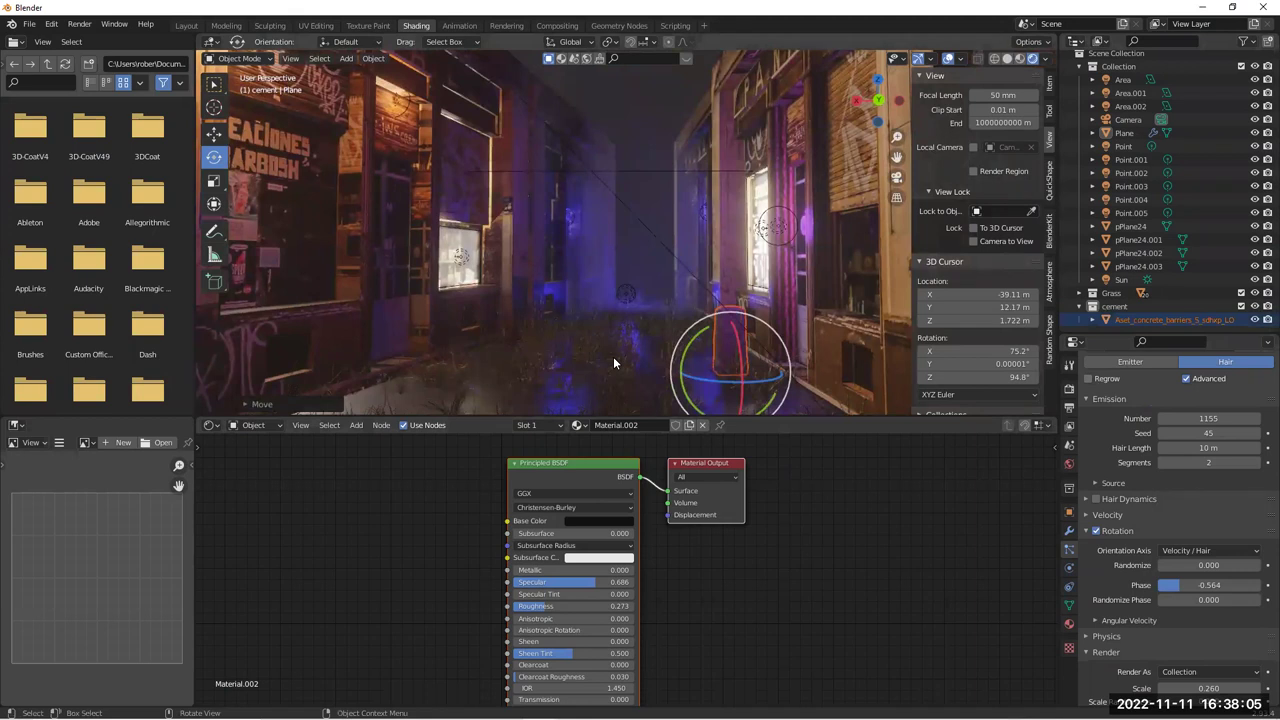
pyautogui.click(489, 389)
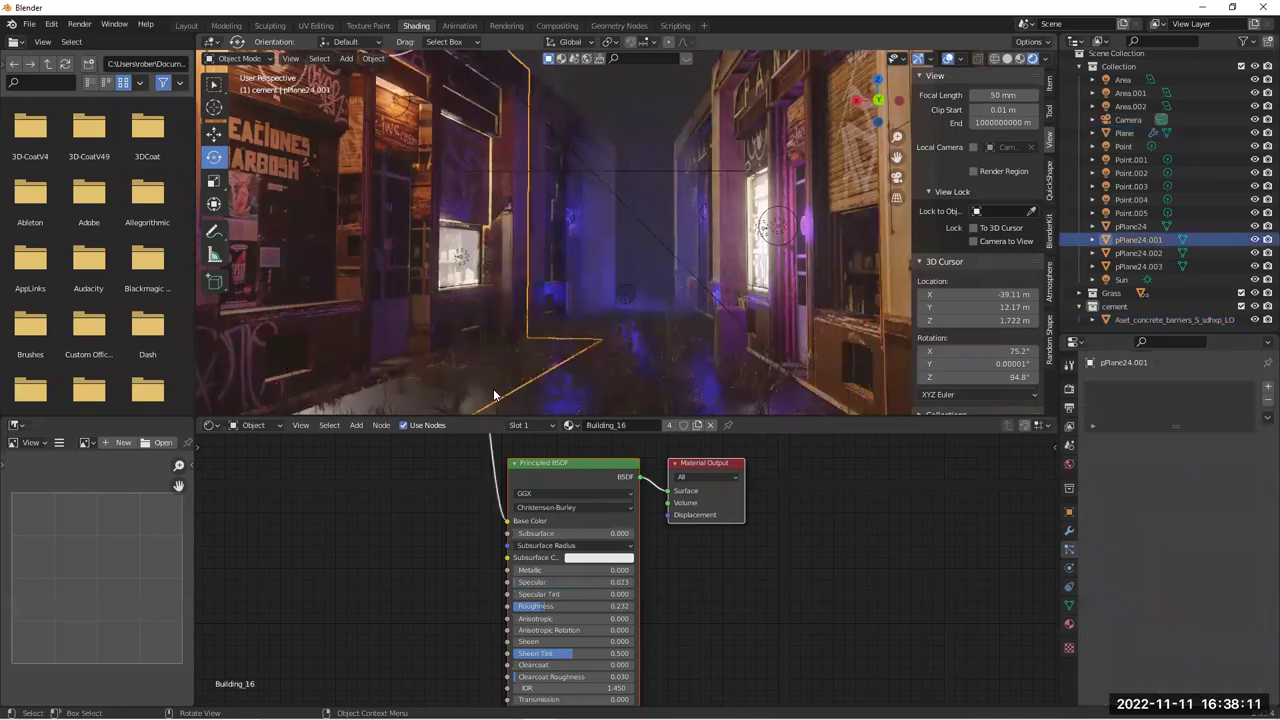
pyautogui.click(523, 403)
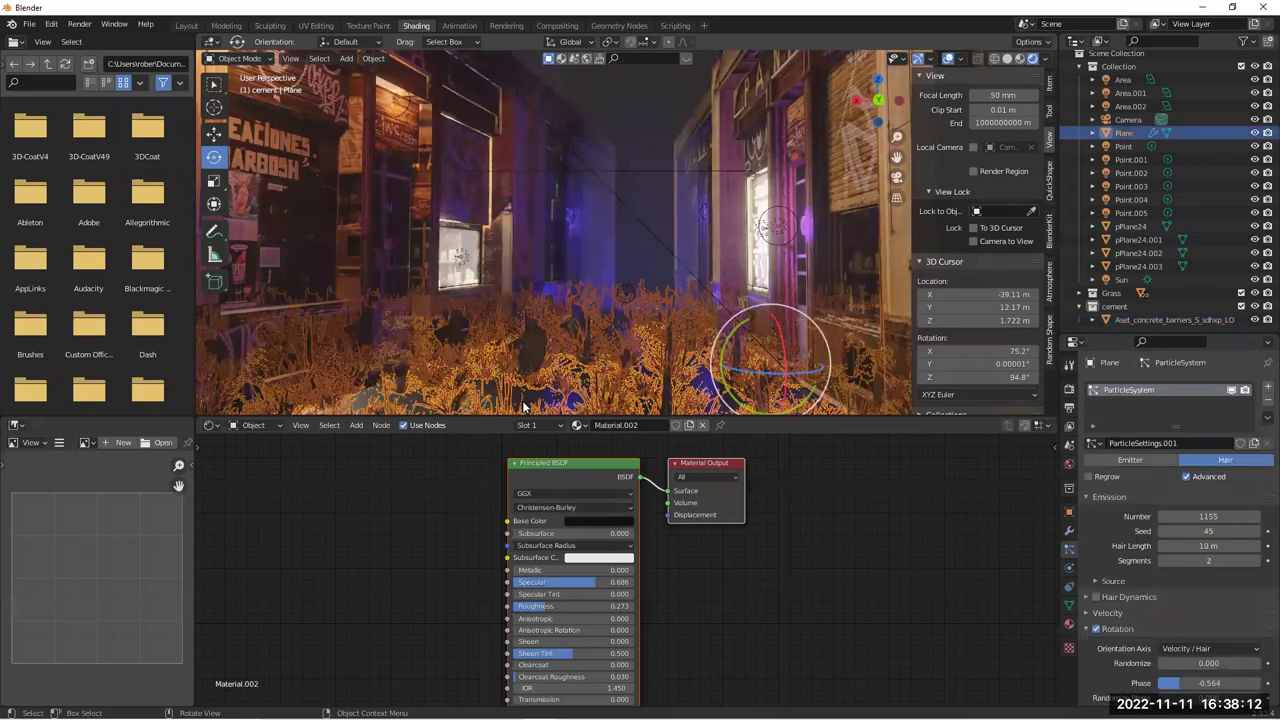
pyautogui.click(632, 142)
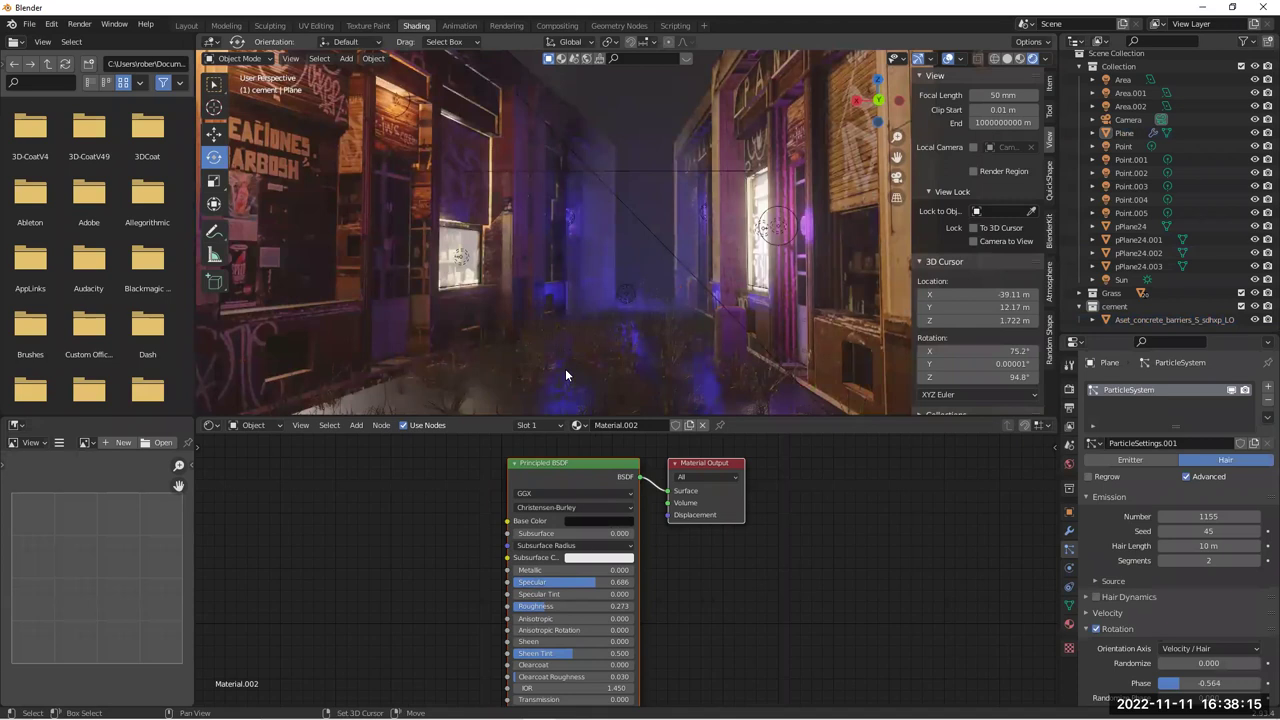
pyautogui.hotkey('shift', 'a')
pyautogui.moveTo(565, 370)
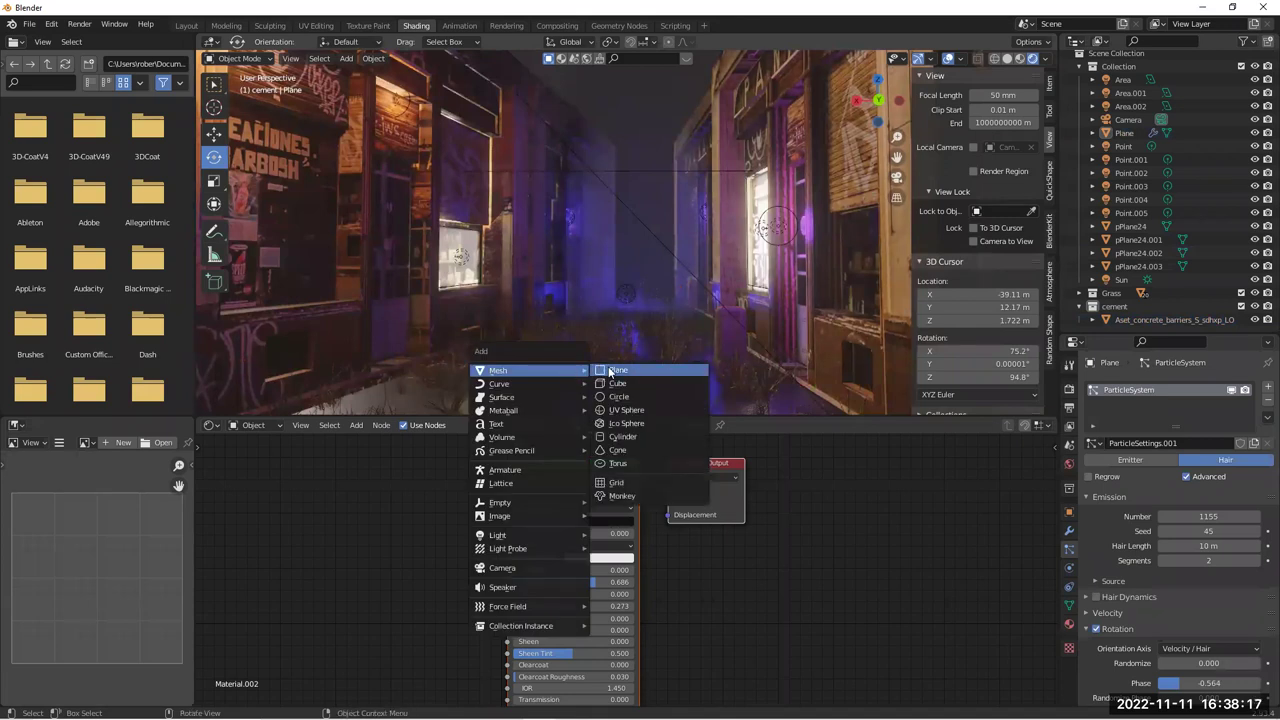
# Add a plane mesh to the scene and resize it
pyautogui.click(610, 371)
pyautogui.press('s')
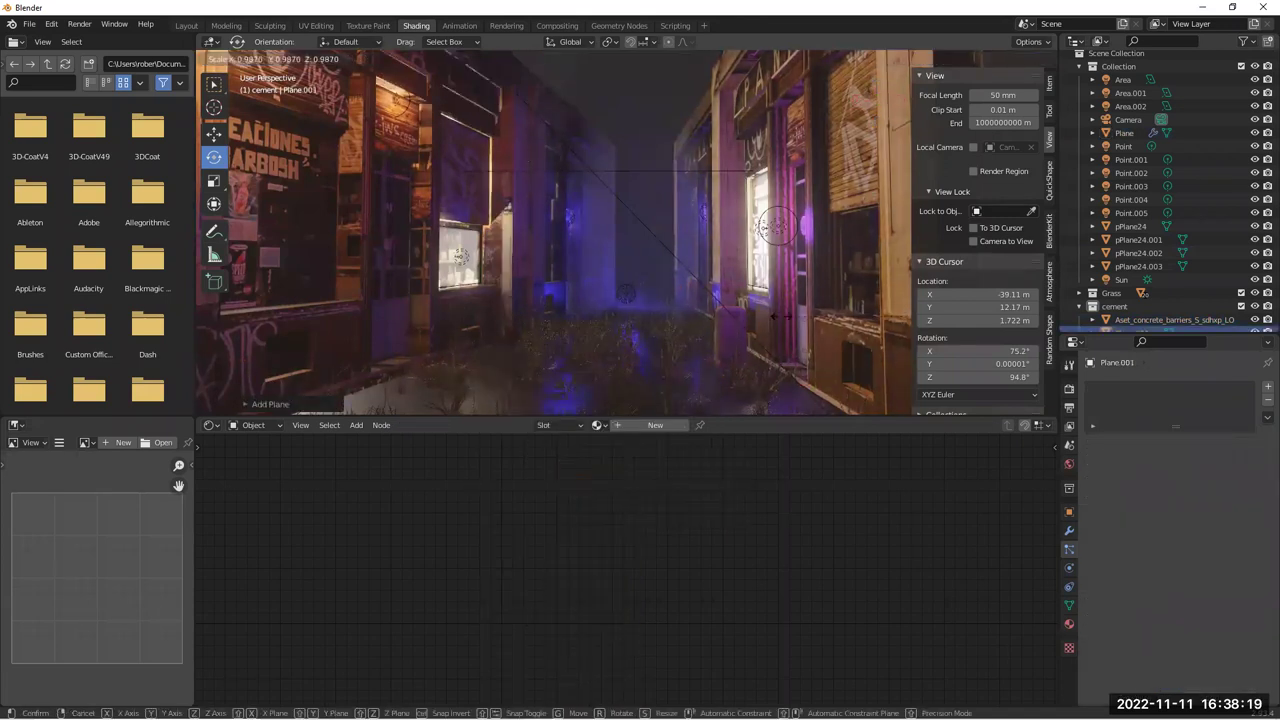
pyautogui.click(589, 351)
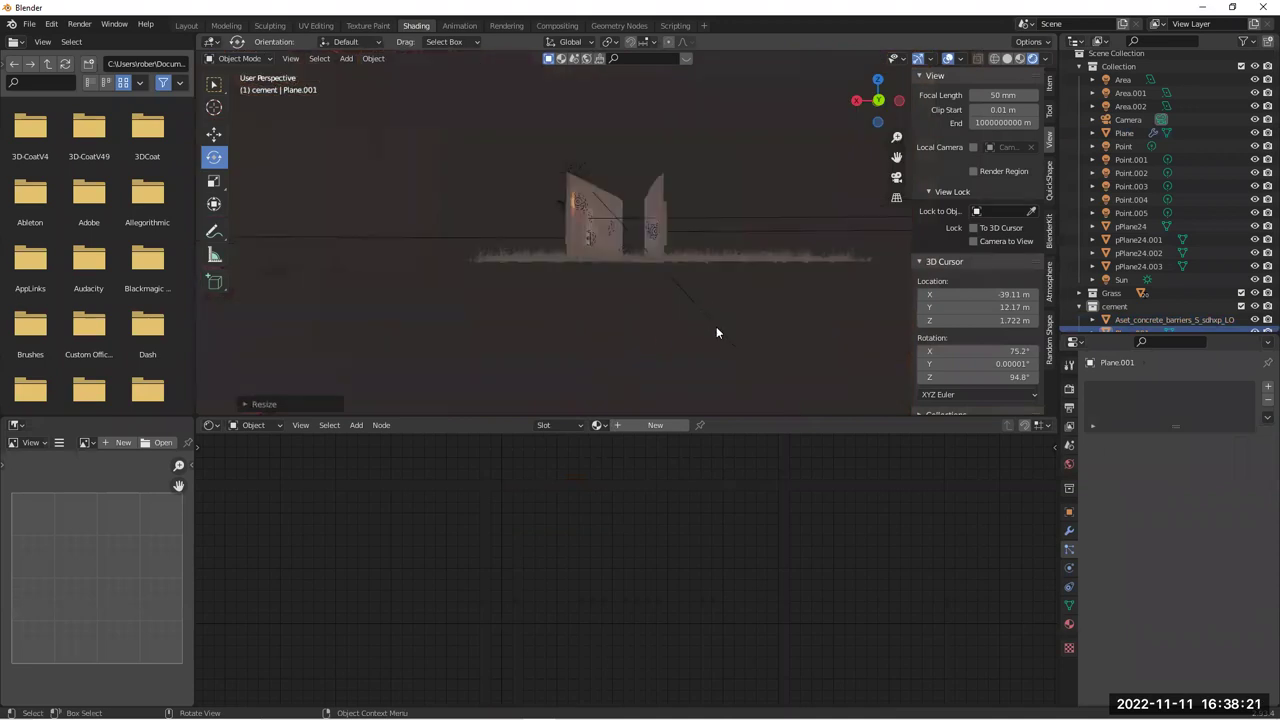
# Move the new plane onto the ground in front of the two building walls
pyautogui.moveTo(716, 327); pyautogui.dragTo(691, 327, button='middle')
pyautogui.press('g')
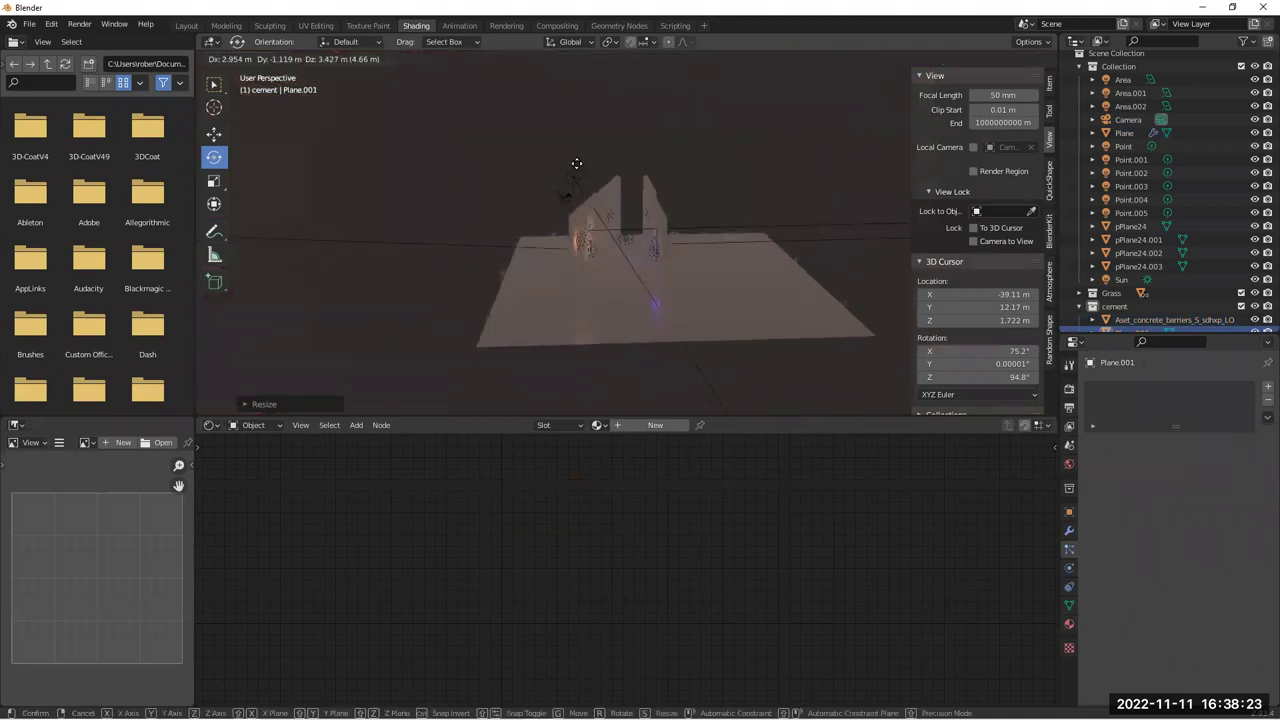
pyautogui.click(384, 297)
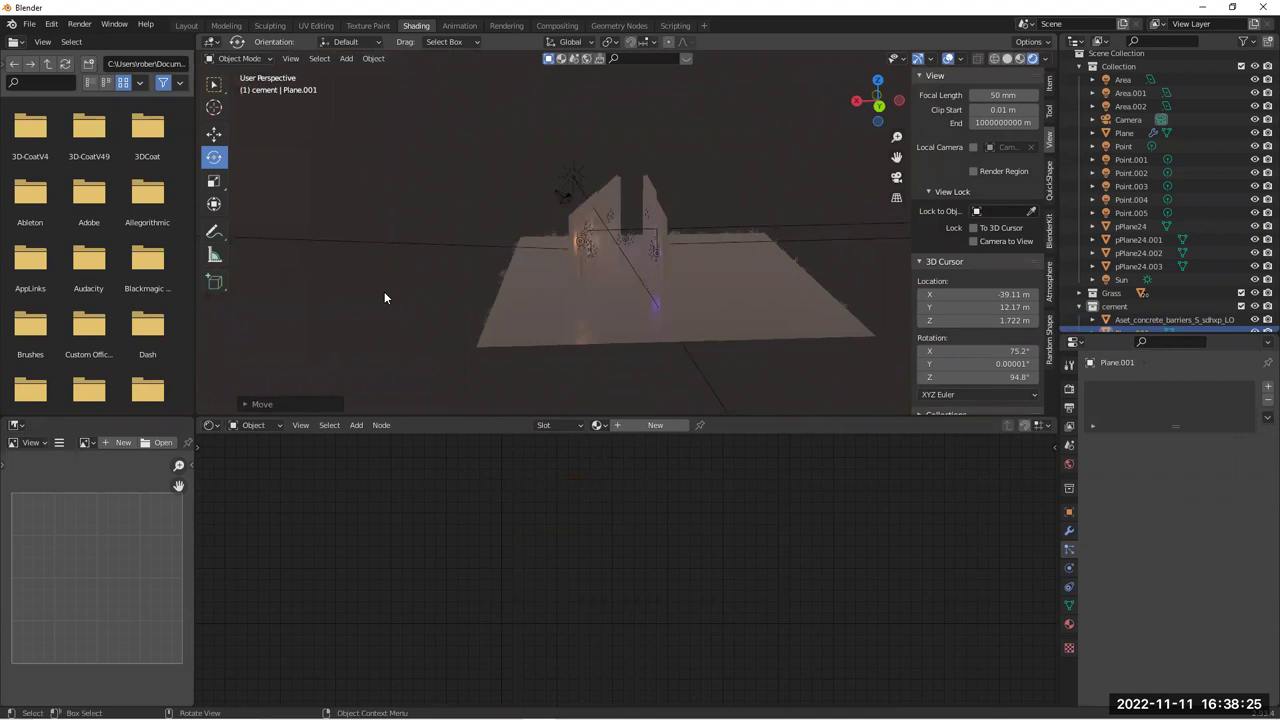
pyautogui.press('g')
pyautogui.click(867, 212)
pyautogui.press('g')
pyautogui.click(356, 164)
pyautogui.press('g')
pyautogui.press('Escape')
pyautogui.scroll(-8, 730, 257)
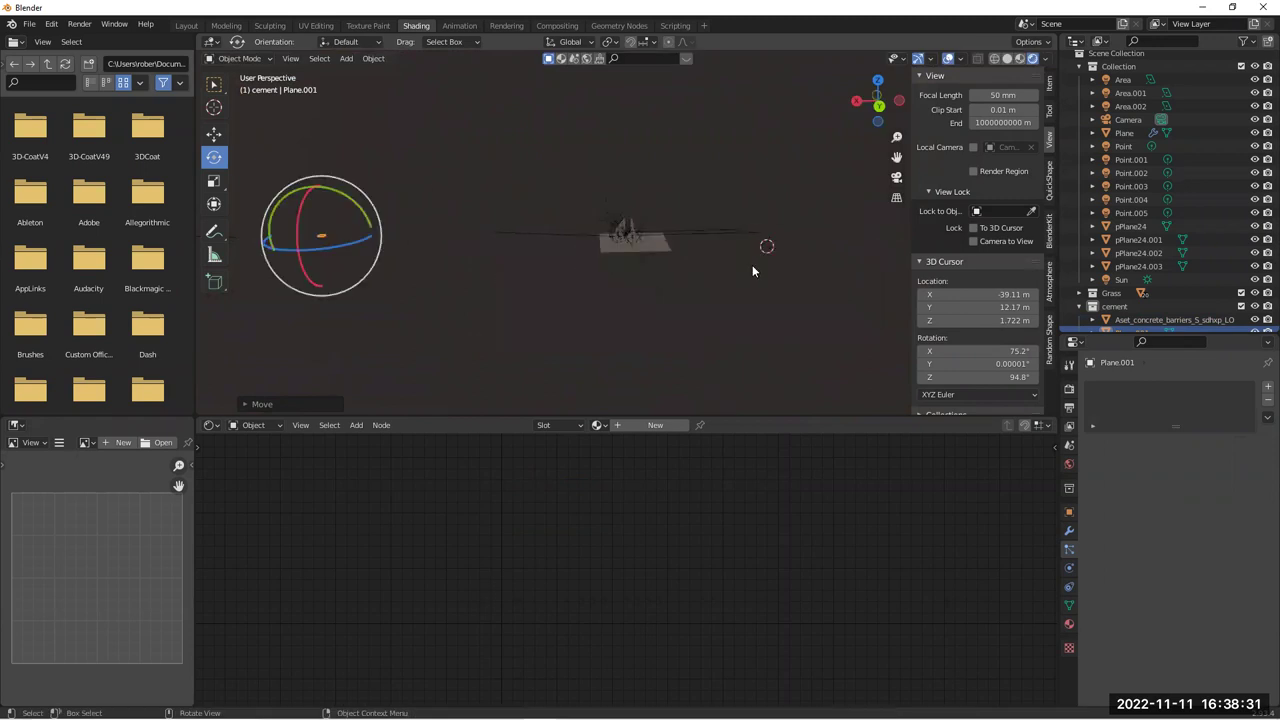
pyautogui.press('g')
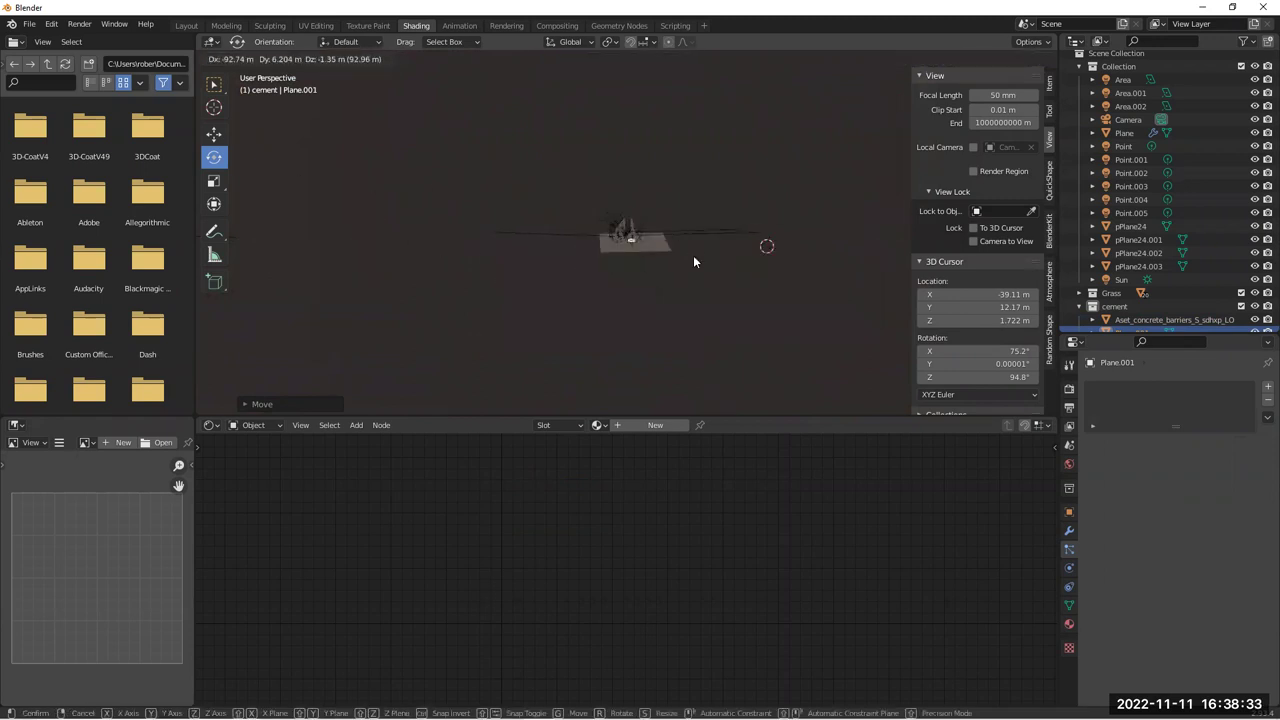
pyautogui.click(693, 257)
# Scale the plane up so it covers a large part of the ground
pyautogui.scroll(4, 681, 284)
pyautogui.scroll(5, 681, 284)
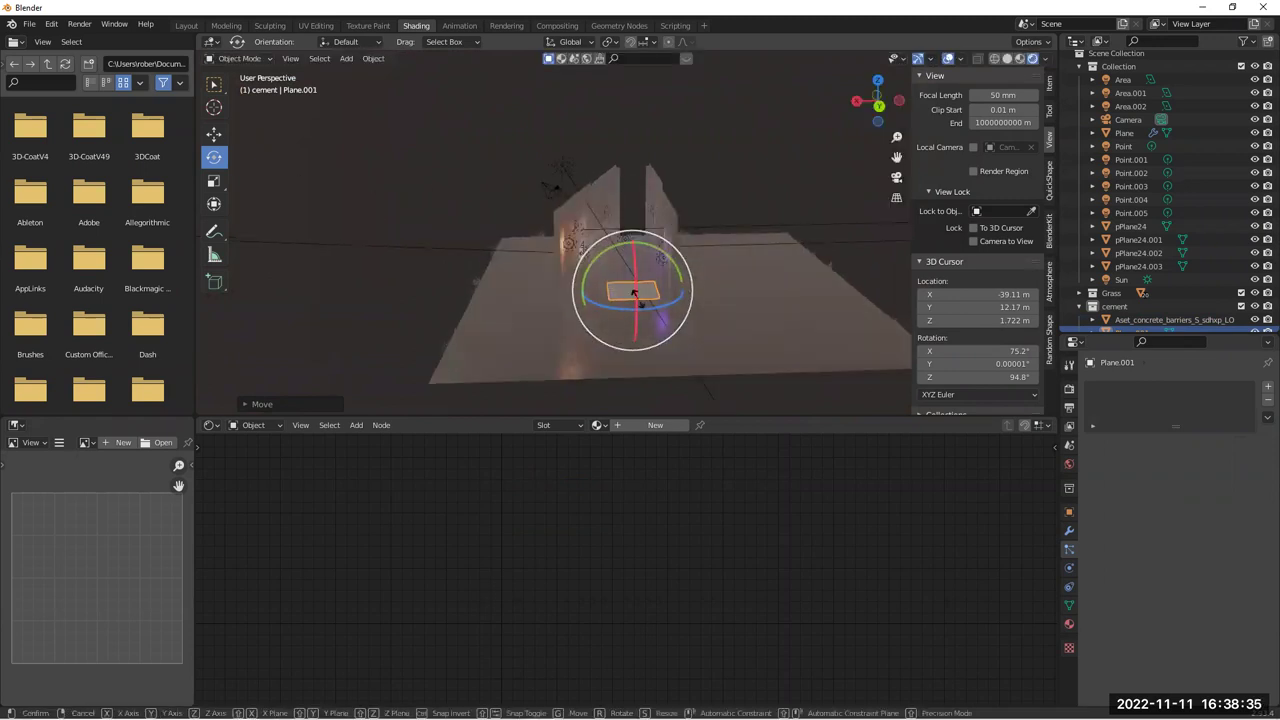
pyautogui.press('s')
pyautogui.click(704, 281)
# Reposition the enlarged plane so it spans the street area between and around the building walls
pyautogui.moveTo(545, 221); pyautogui.dragTo(535, 217, button='middle')
pyautogui.press('g')
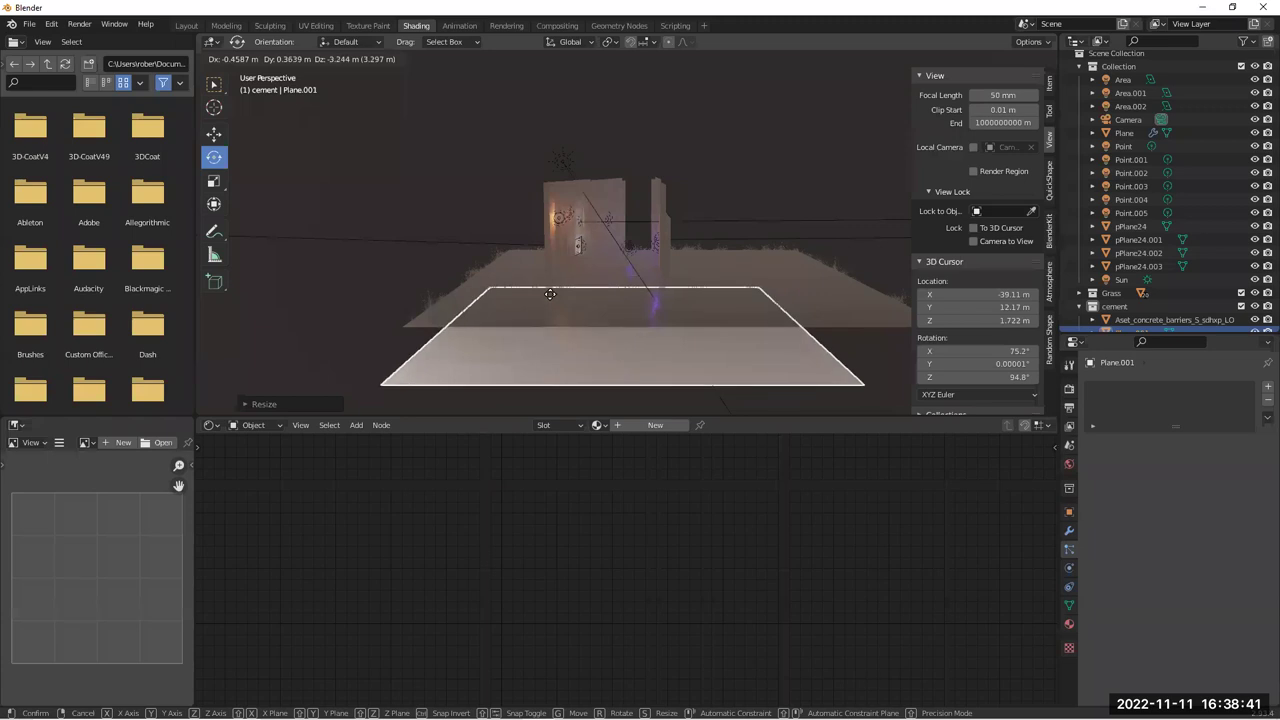
pyautogui.click(546, 294)
pyautogui.moveTo(302, 287); pyautogui.dragTo(260, 330, button='middle')
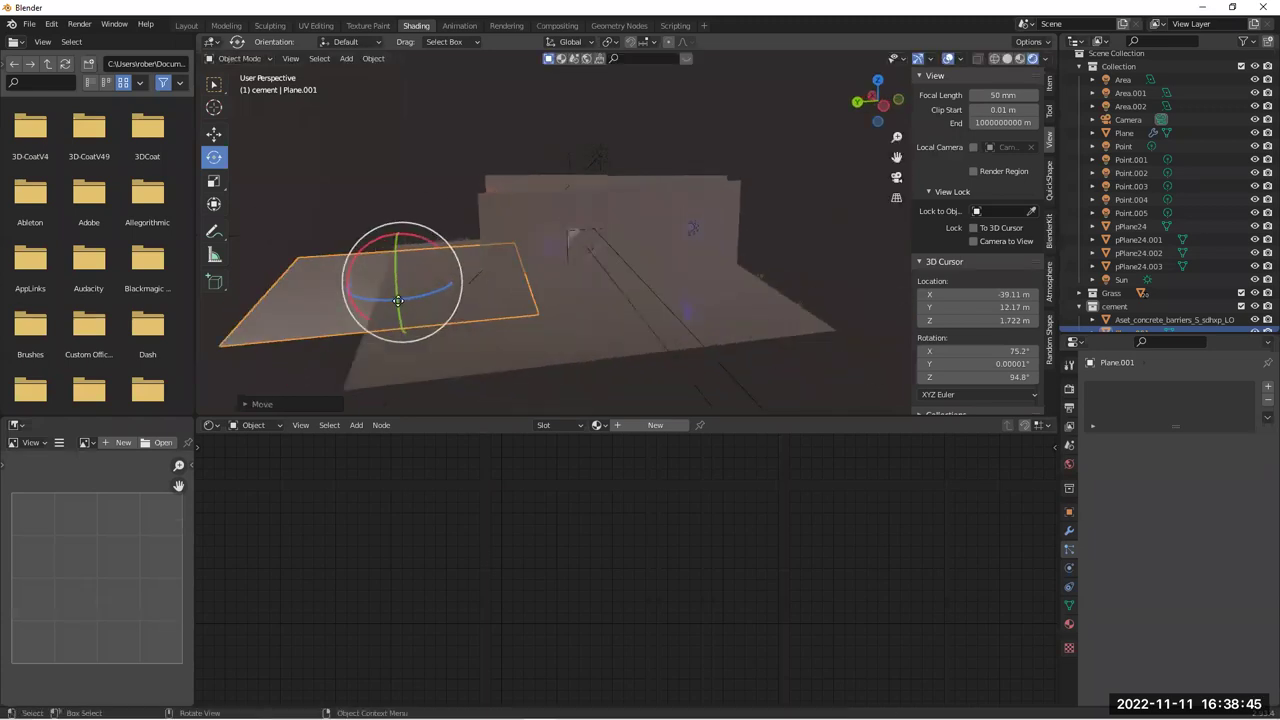
pyautogui.press('g')
pyautogui.click(565, 298)
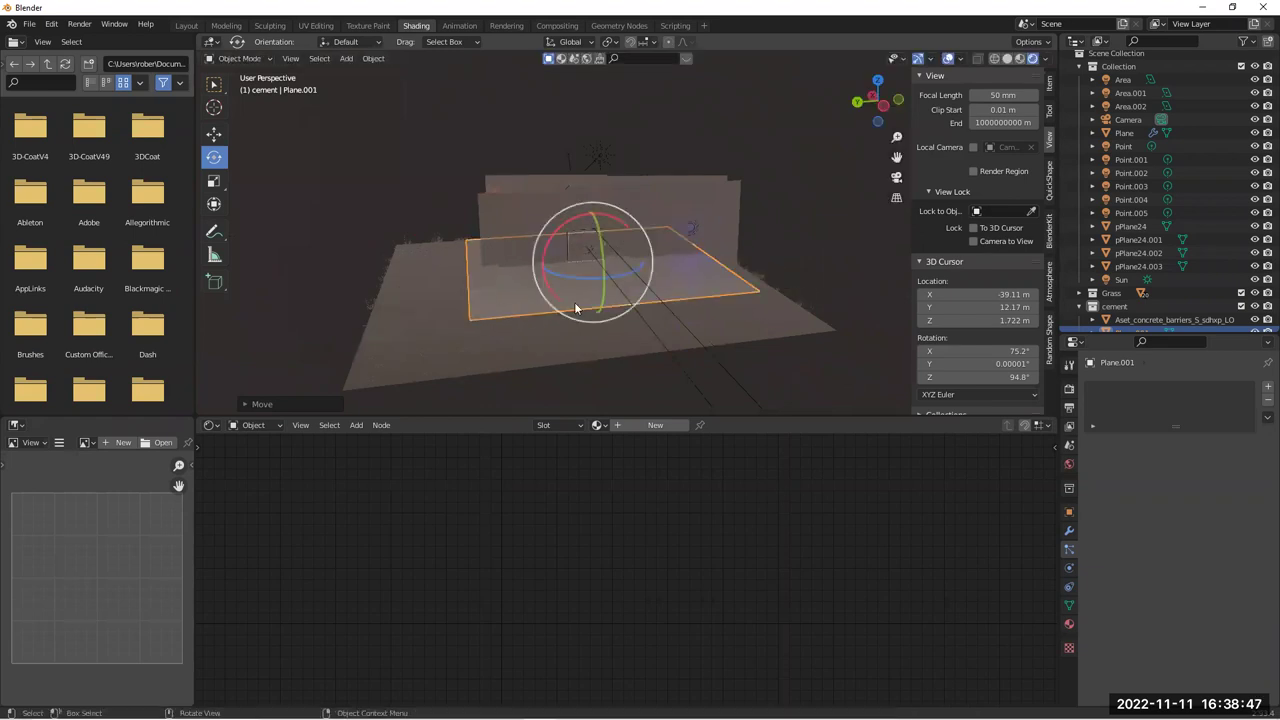
pyautogui.press('g')
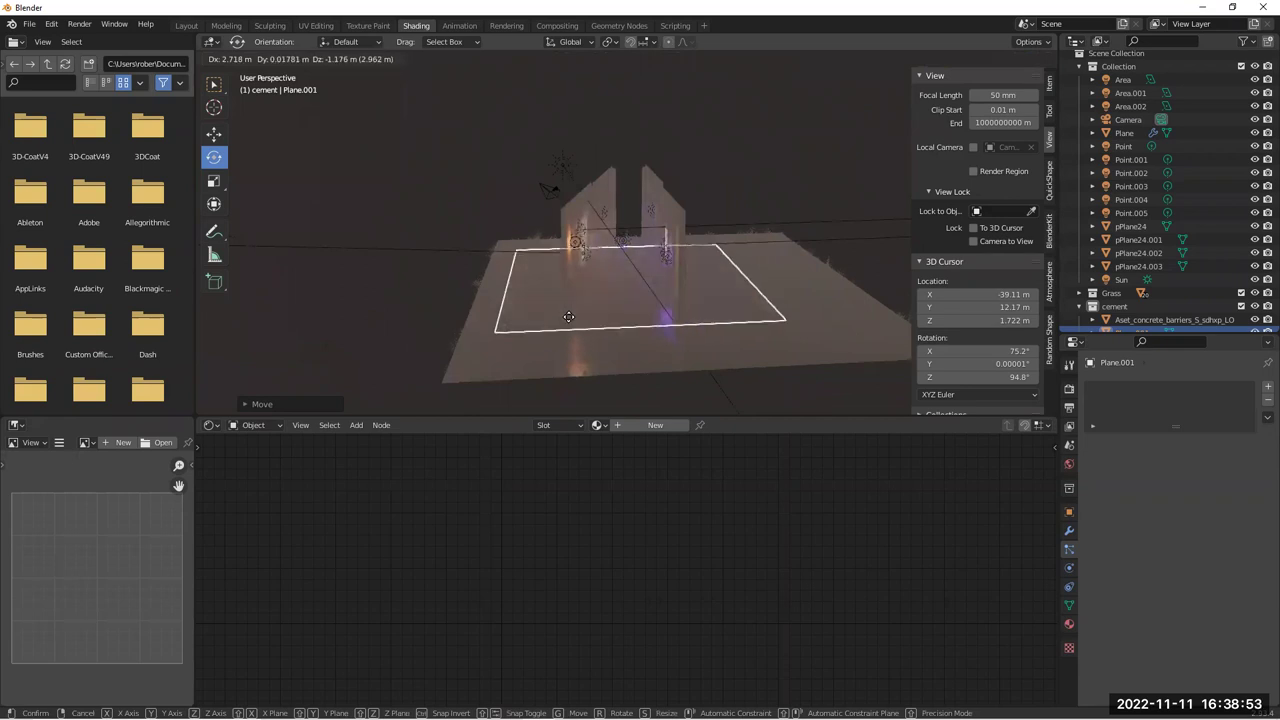
pyautogui.click(569, 321)
# Fine-tune the plane's position so it lies just beneath the grassy street surface
pyautogui.moveTo(502, 270); pyautogui.dragTo(514, 264, button='middle')
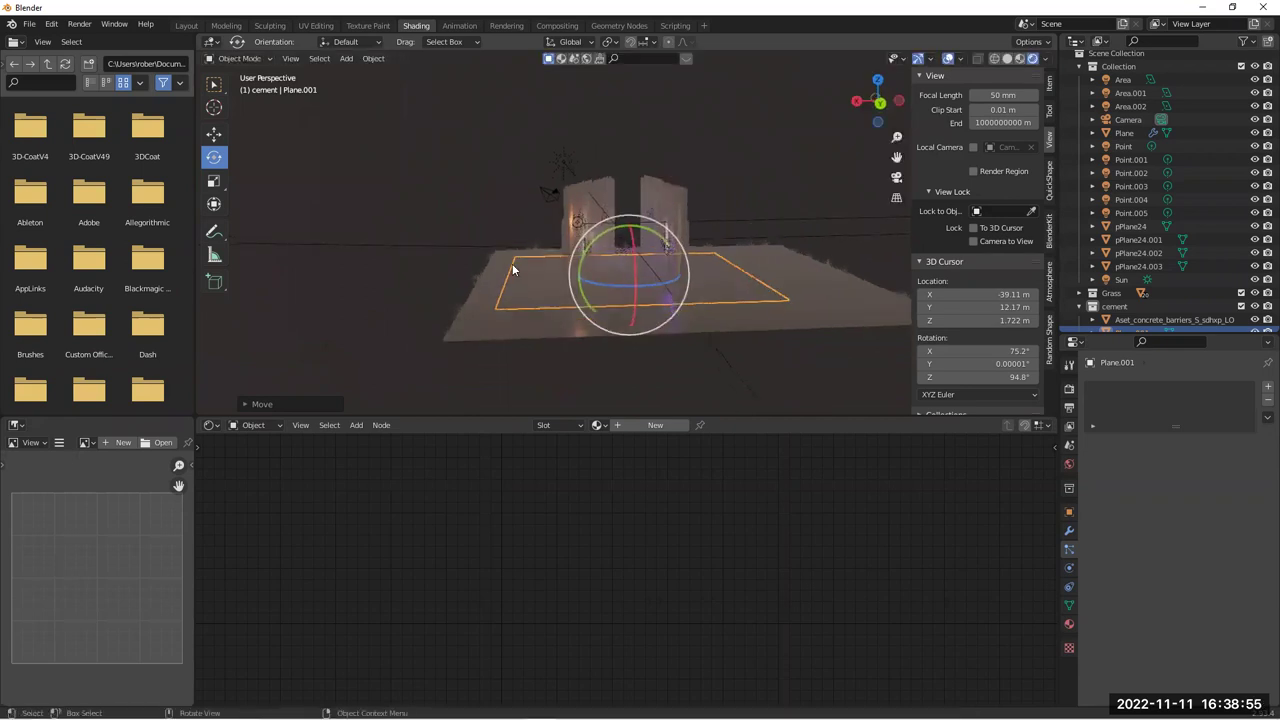
pyautogui.scroll(7, 530, 262)
pyautogui.scroll(-3, 547, 261)
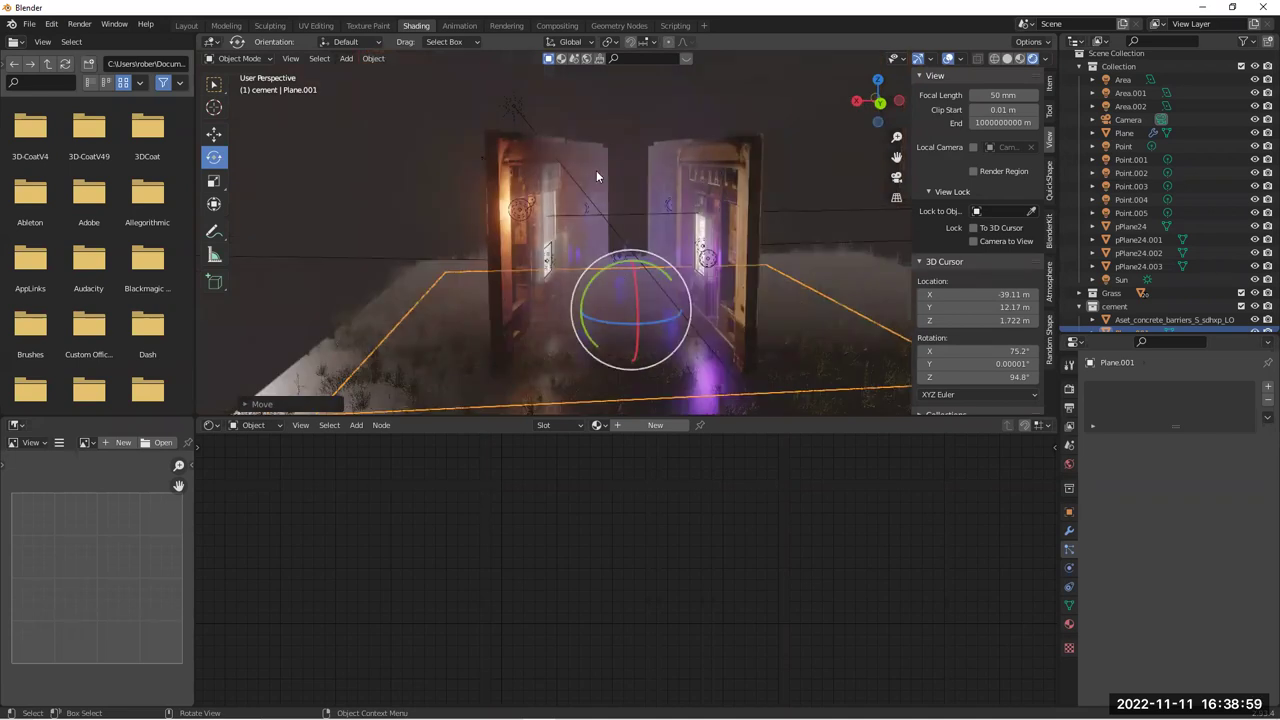
pyautogui.scroll(4, 390, 310)
pyautogui.keyDown('alt'); pyautogui.moveTo(515, 280); pyautogui.dragTo(573, 222, button='middle'); pyautogui.keyUp('alt')
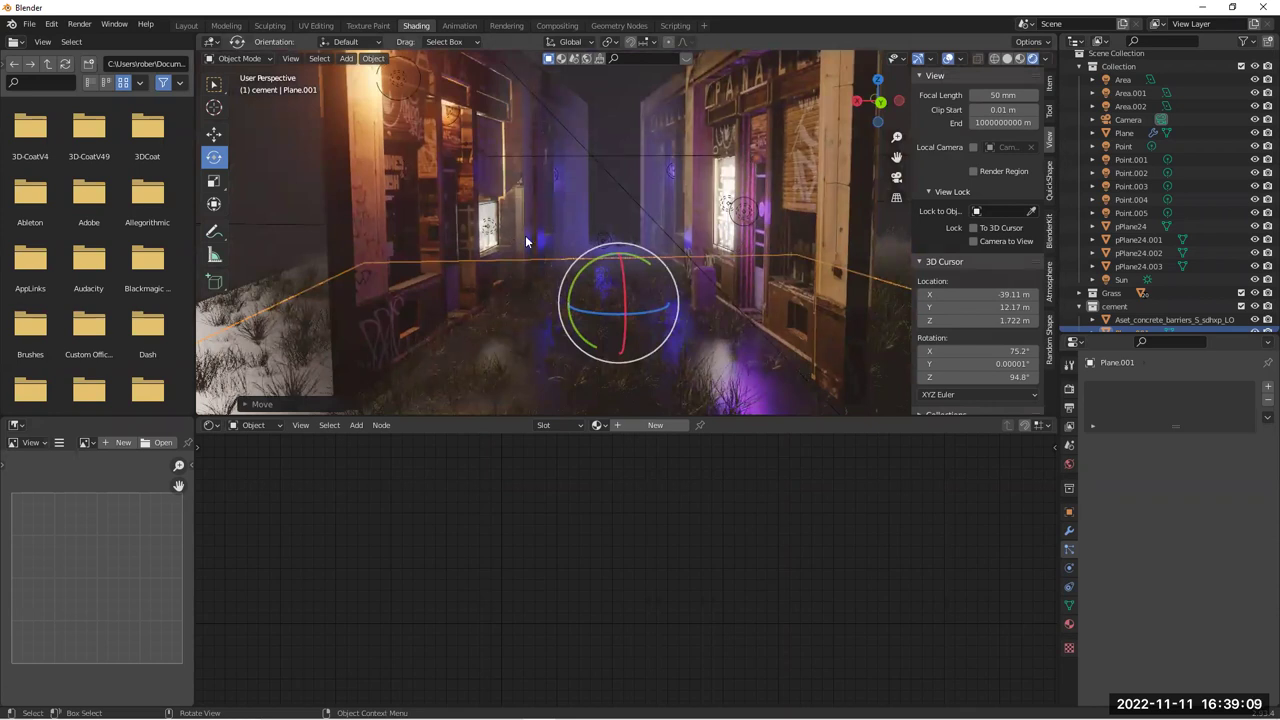
pyautogui.press('g')
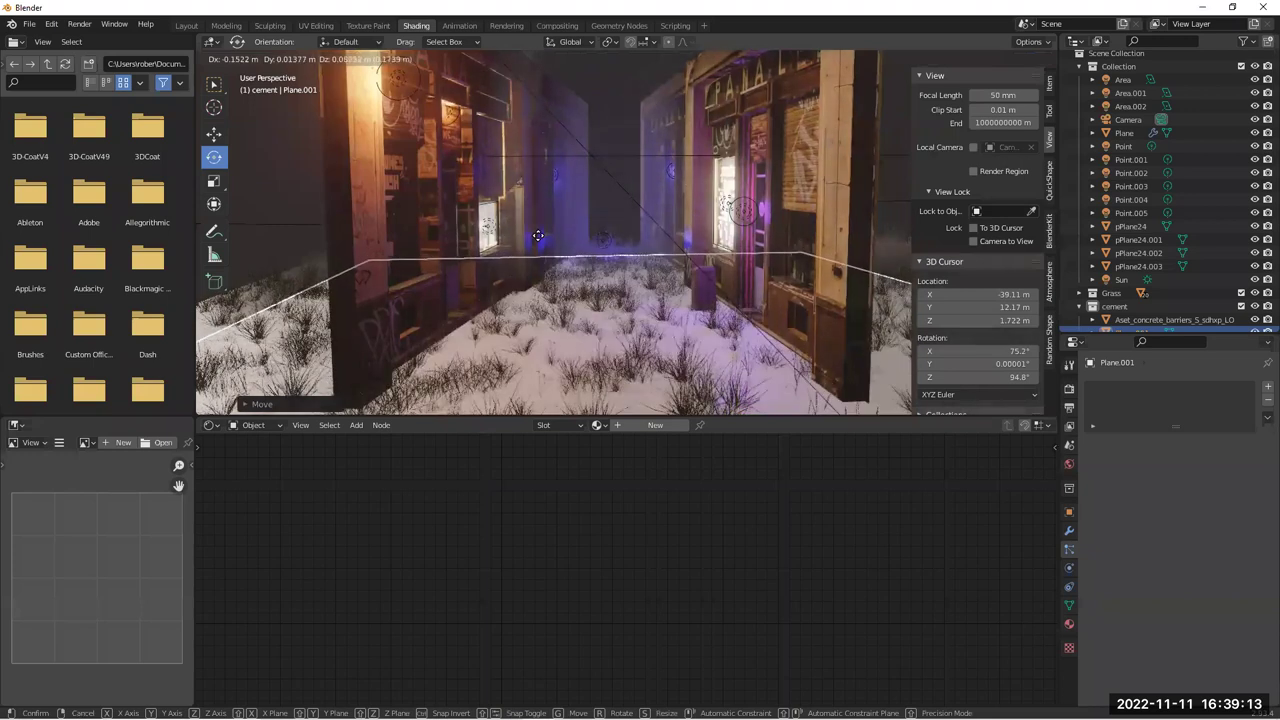
pyautogui.click(538, 239)
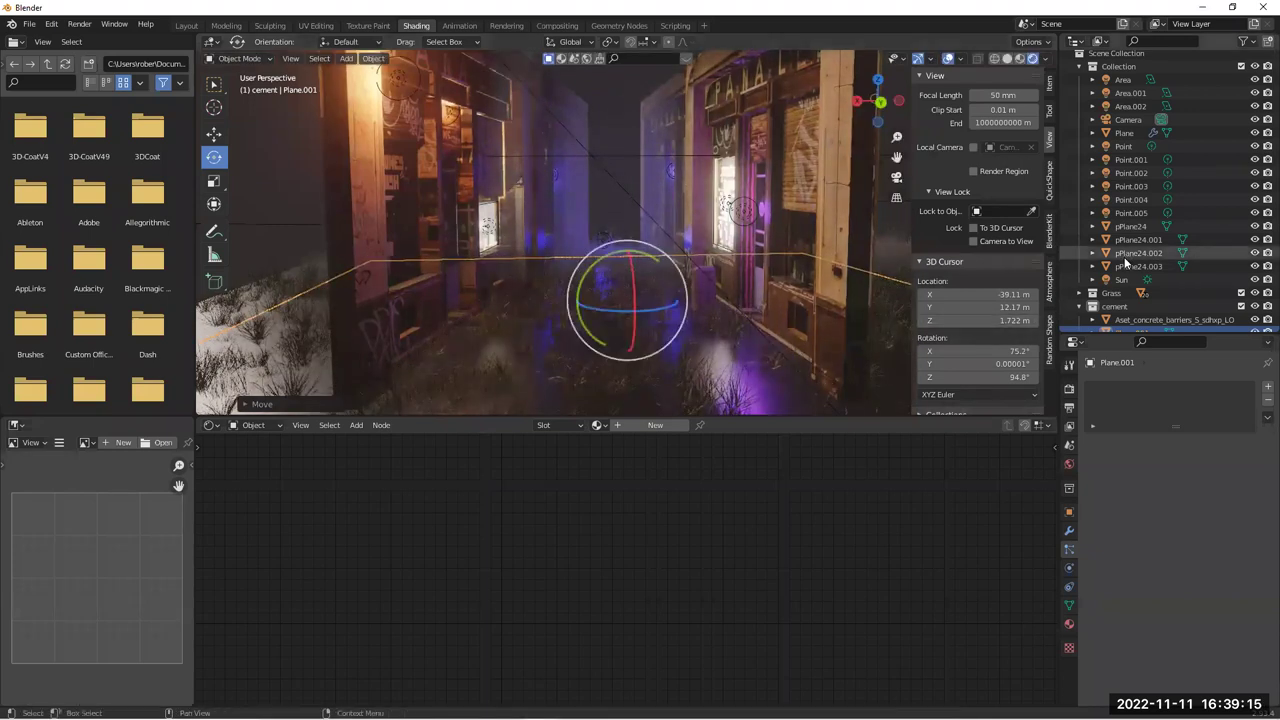
# Move the new plane from the cement collection into the main Collection and rename it cement_plane
pyautogui.scroll(-1, 1126, 262)
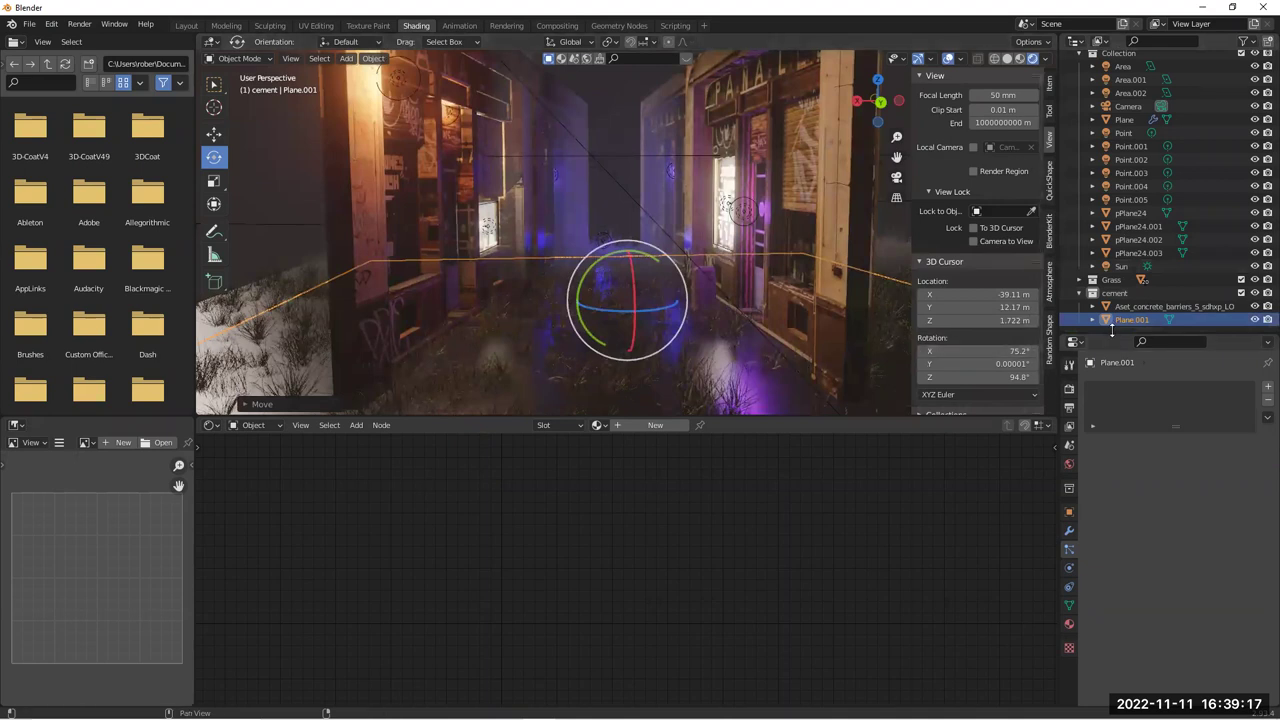
pyautogui.moveTo(1105, 319); pyautogui.dragTo(1109, 267)
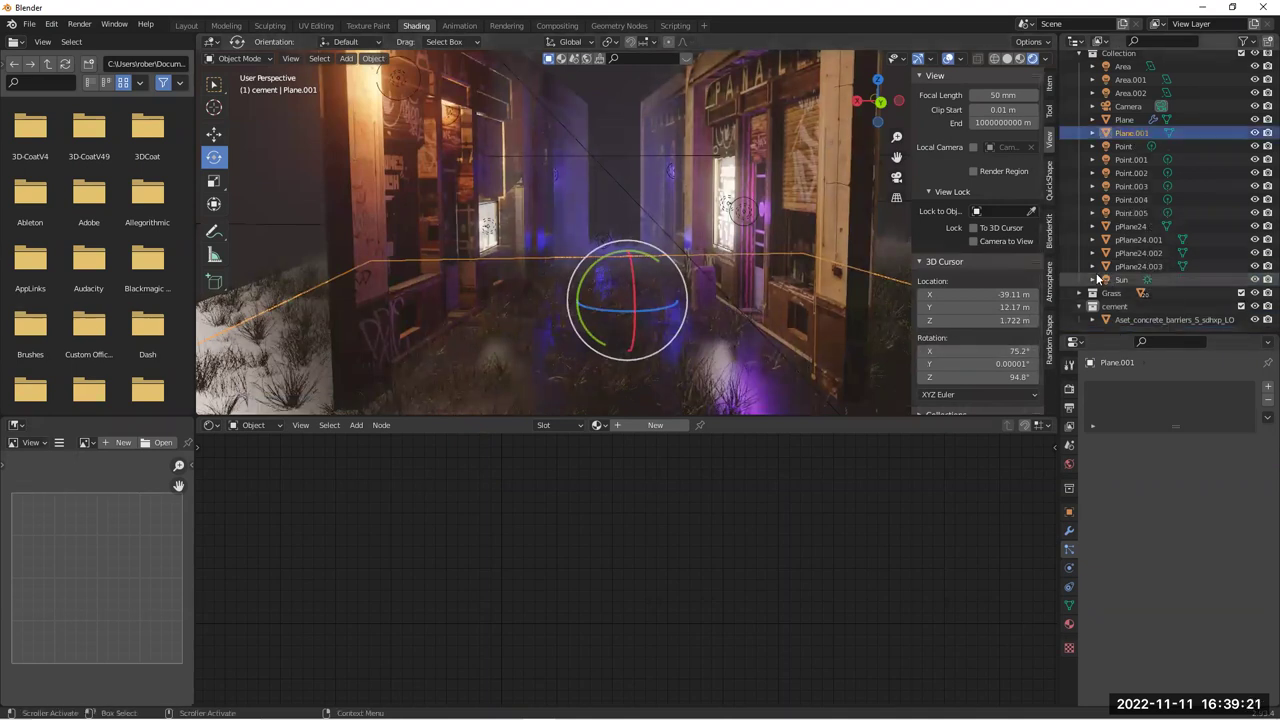
pyautogui.doubleClick(1125, 130)
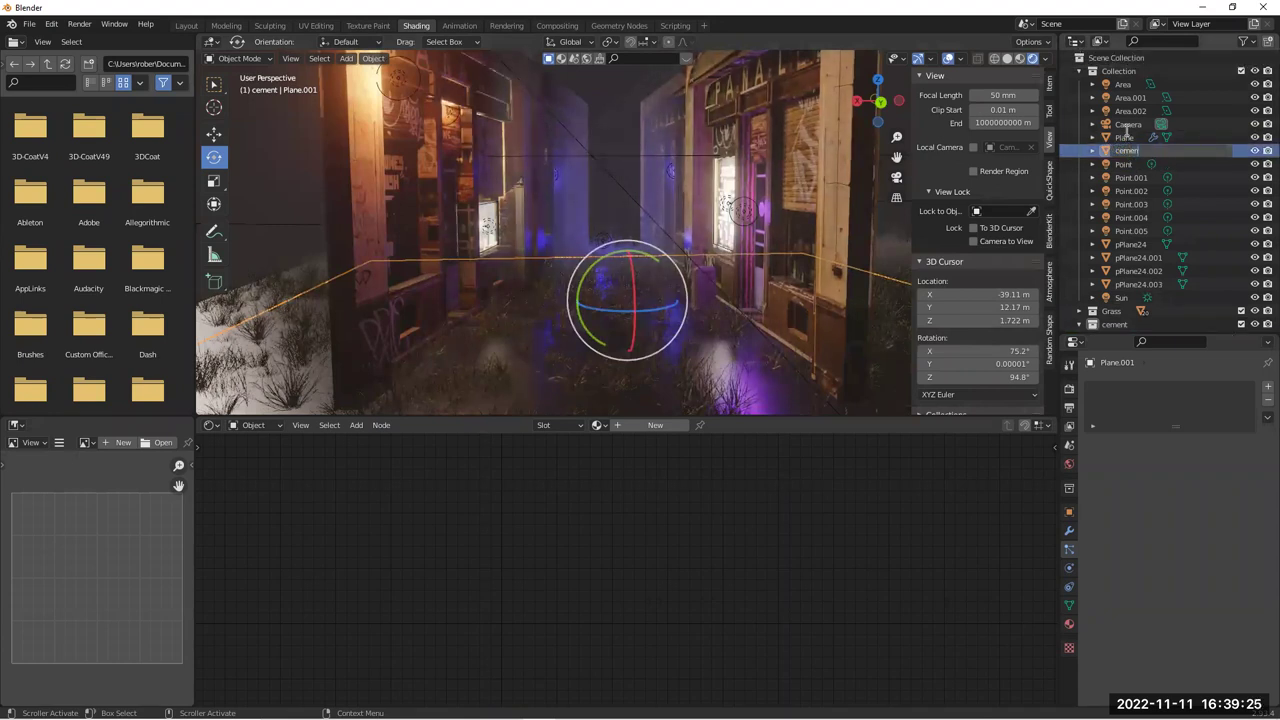
pyautogui.write('cement_plane')
pyautogui.press('Return')
pyautogui.scroll(-1, 1142, 281)
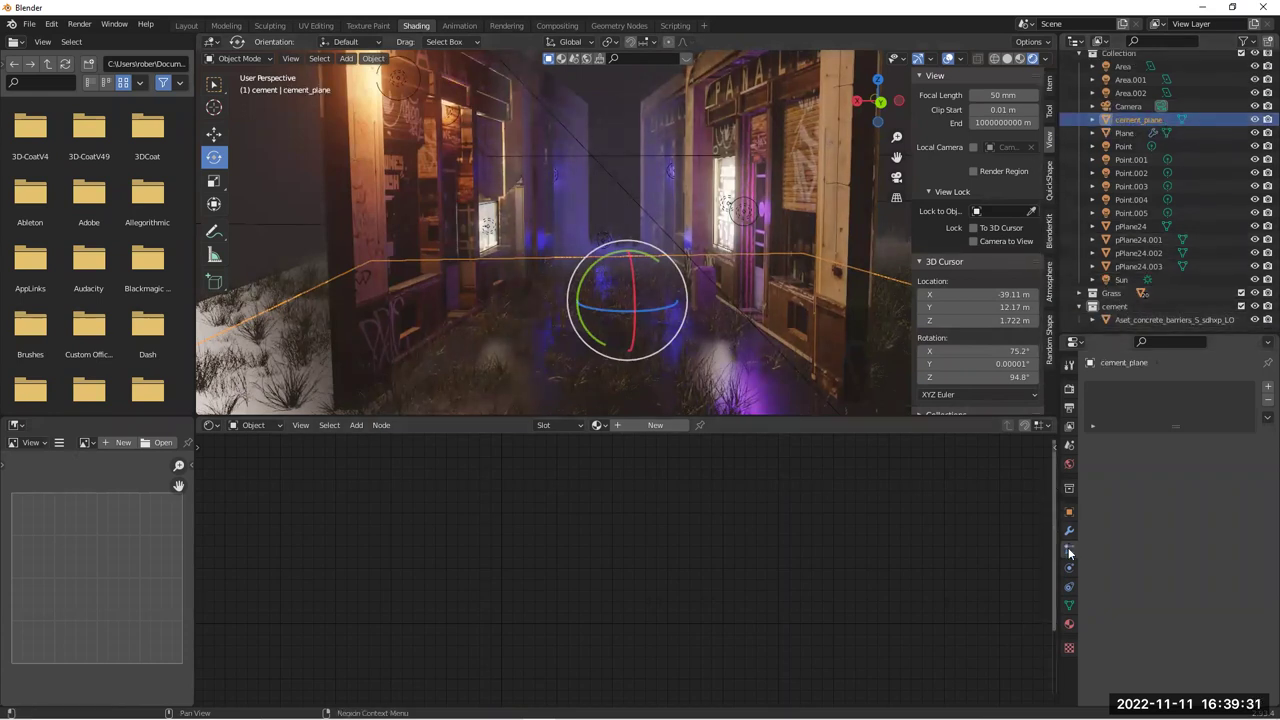
# Add a Hair particle system to cement_plane with the particle number set to 100
pyautogui.click(1266, 387)
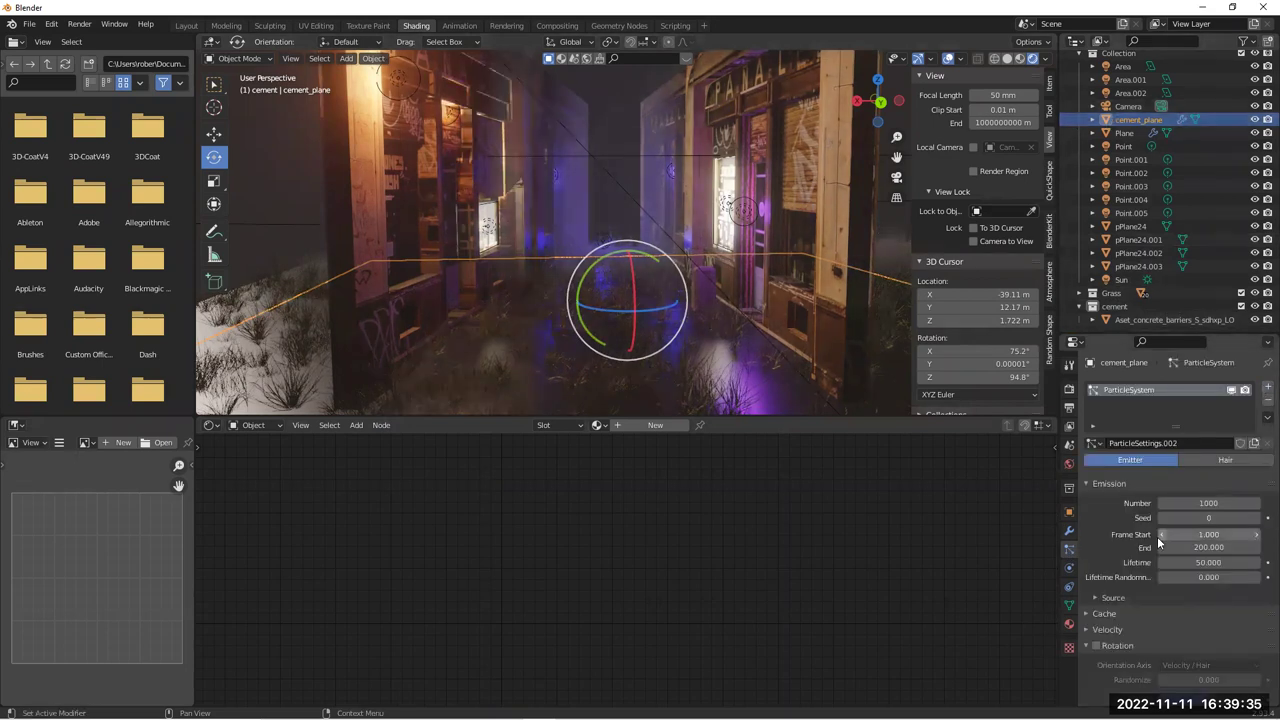
pyautogui.click(1226, 460)
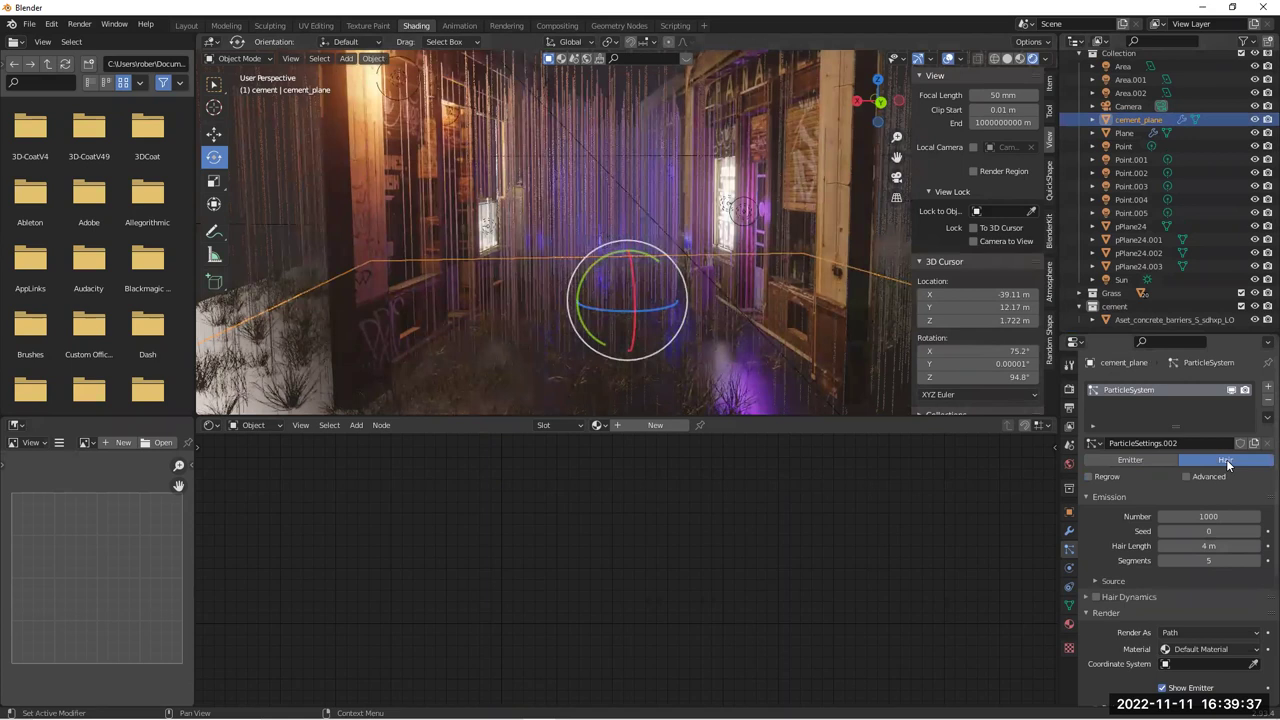
pyautogui.write('100')
pyautogui.press('Return')
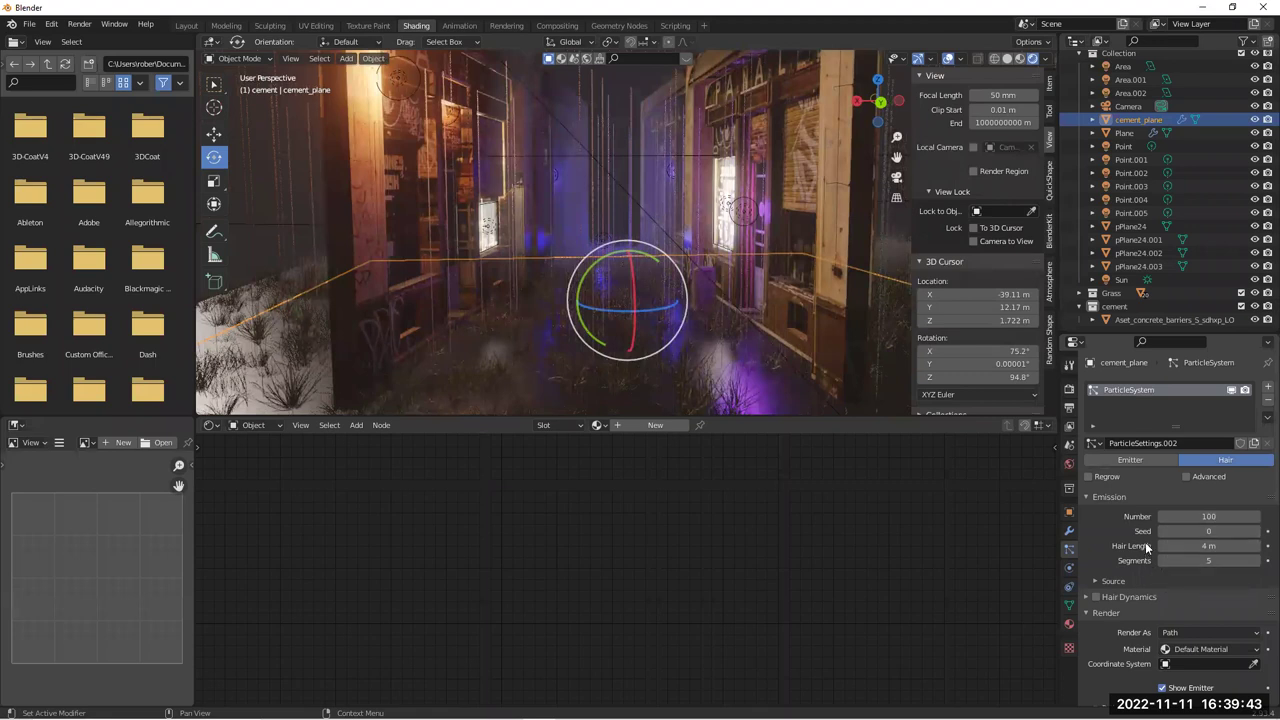
# Render the hair particles as a collection, using cement as the instance collection
pyautogui.scroll(-2, 1102, 614)
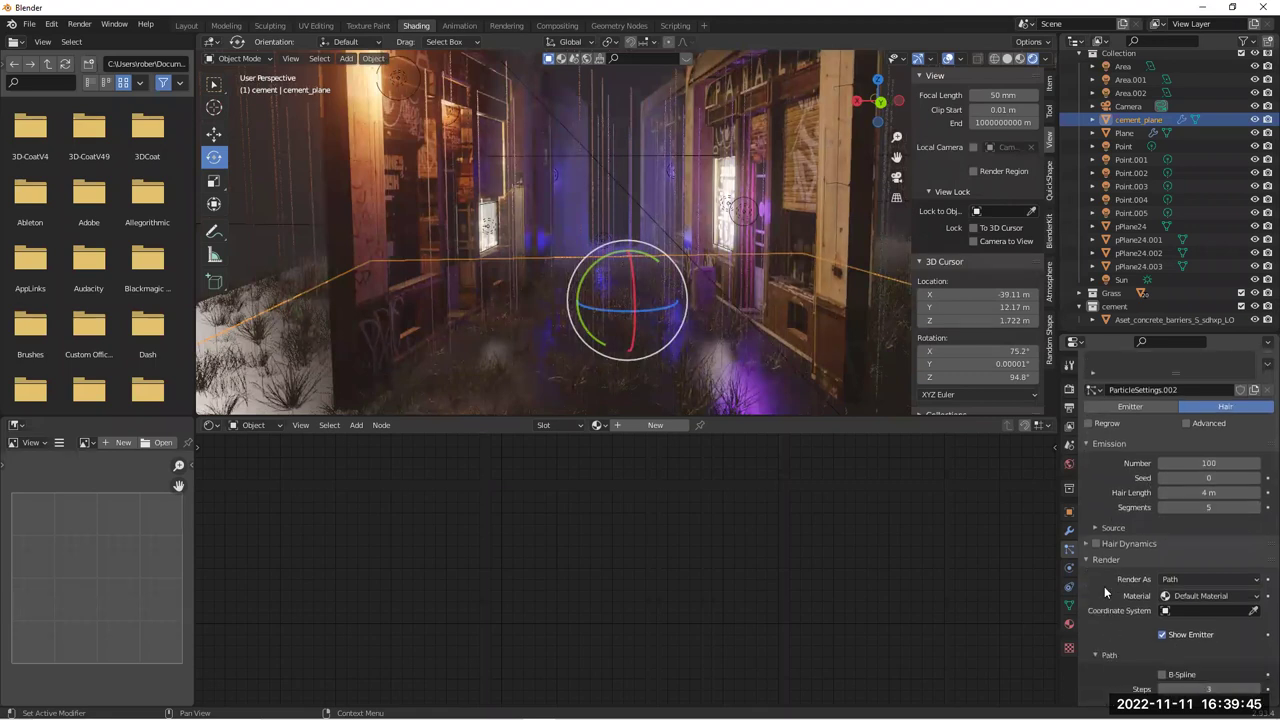
pyautogui.click(1192, 580)
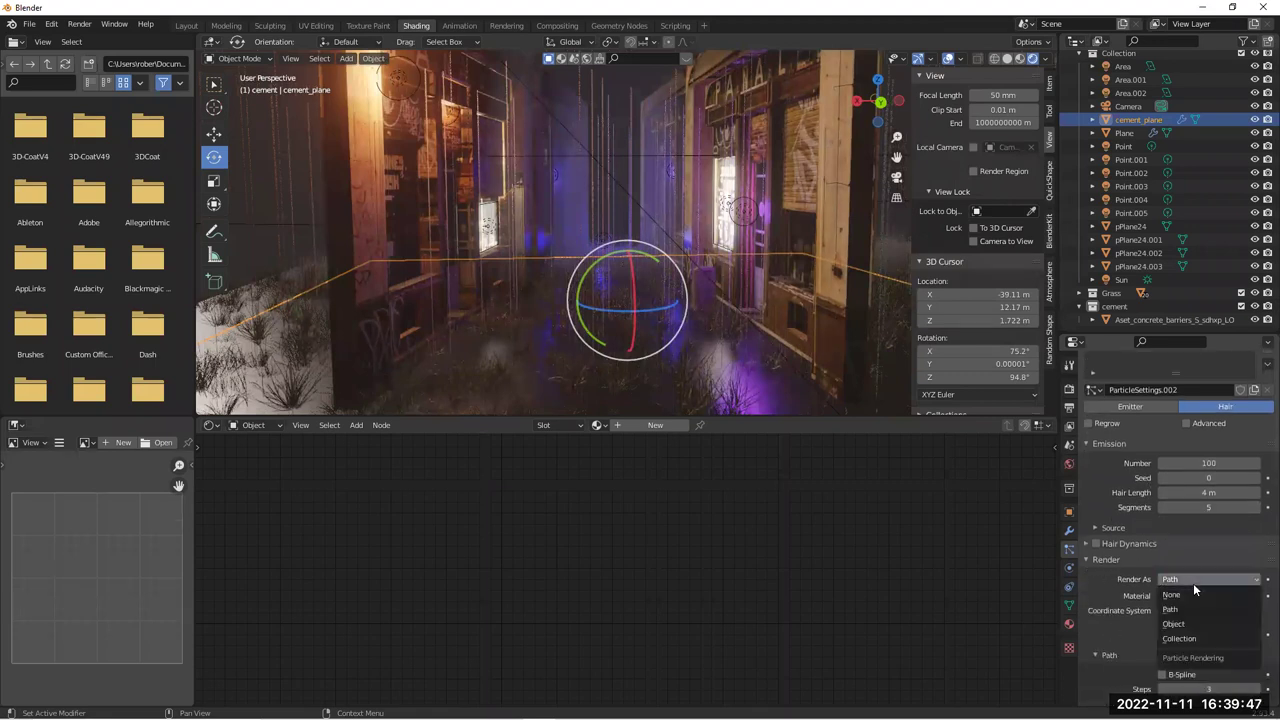
pyautogui.click(1190, 639)
pyautogui.scroll(-2, 1140, 619)
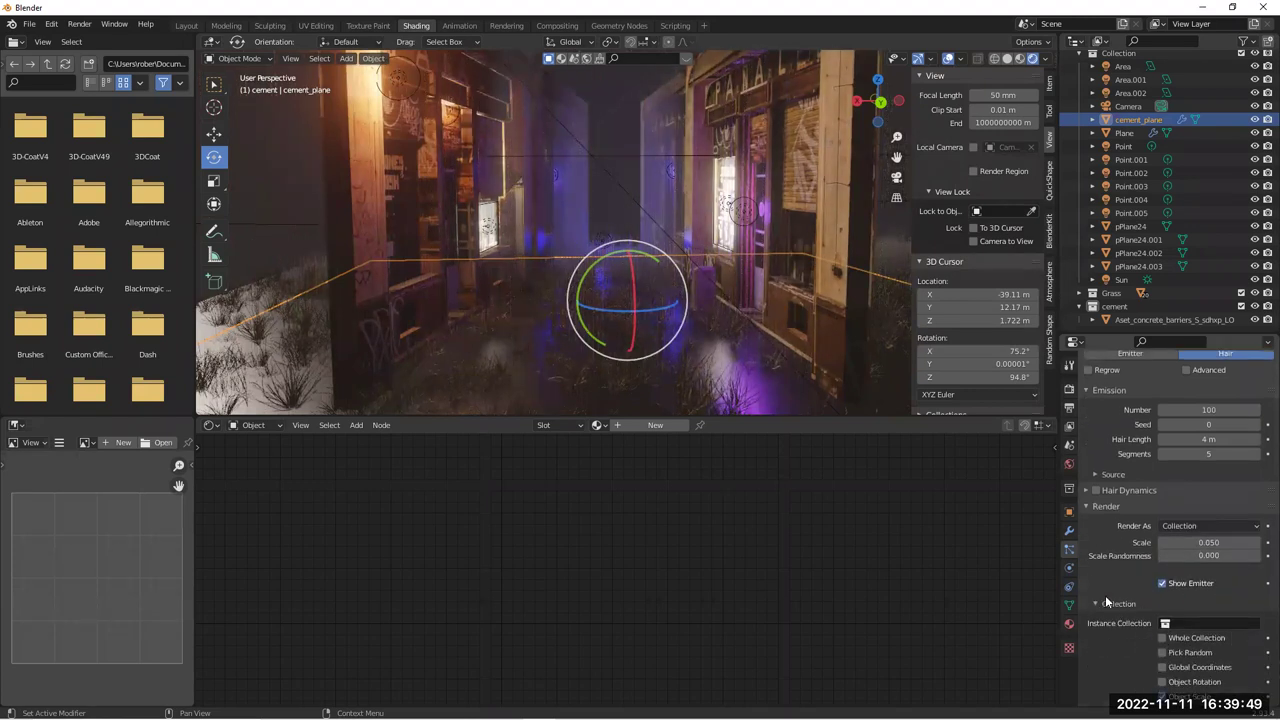
pyautogui.click(1167, 623)
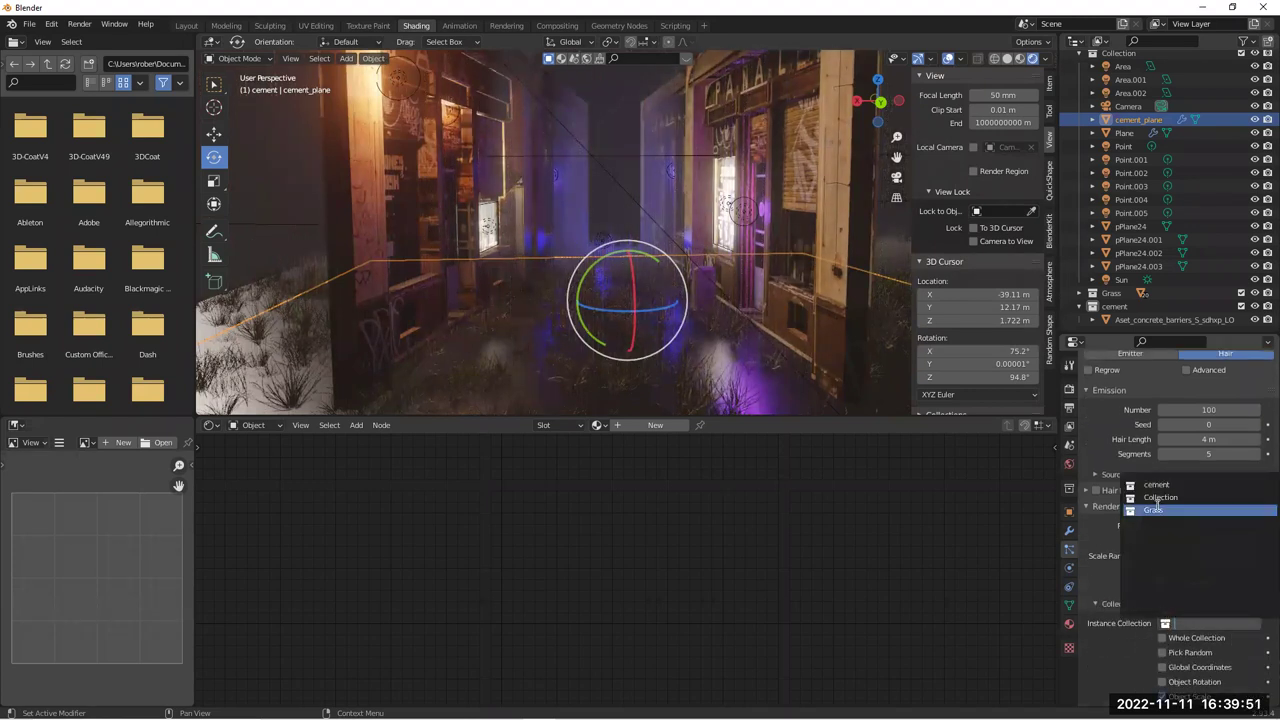
pyautogui.click(1156, 484)
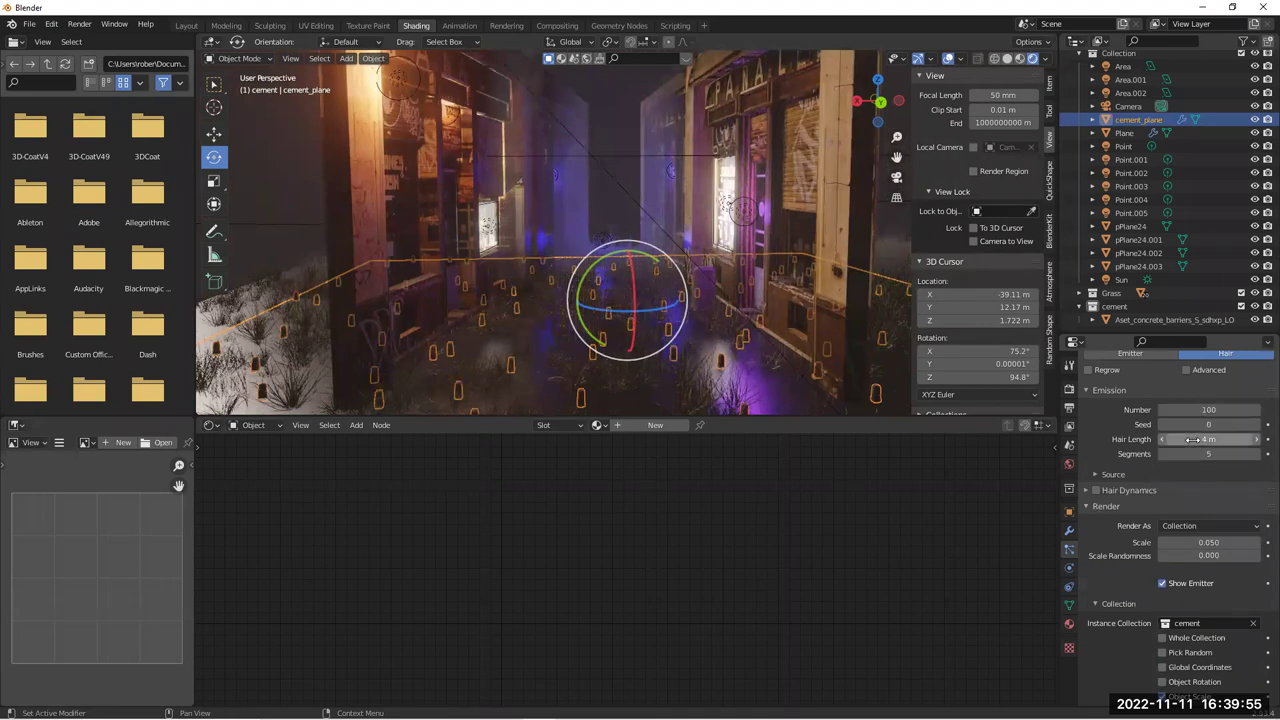
# Set the particles to number 23, seed 76, hair length 10 m and 50 segments, with a render scale of 0.100
pyautogui.moveTo(1209, 439); pyautogui.dragTo(1139, 409)
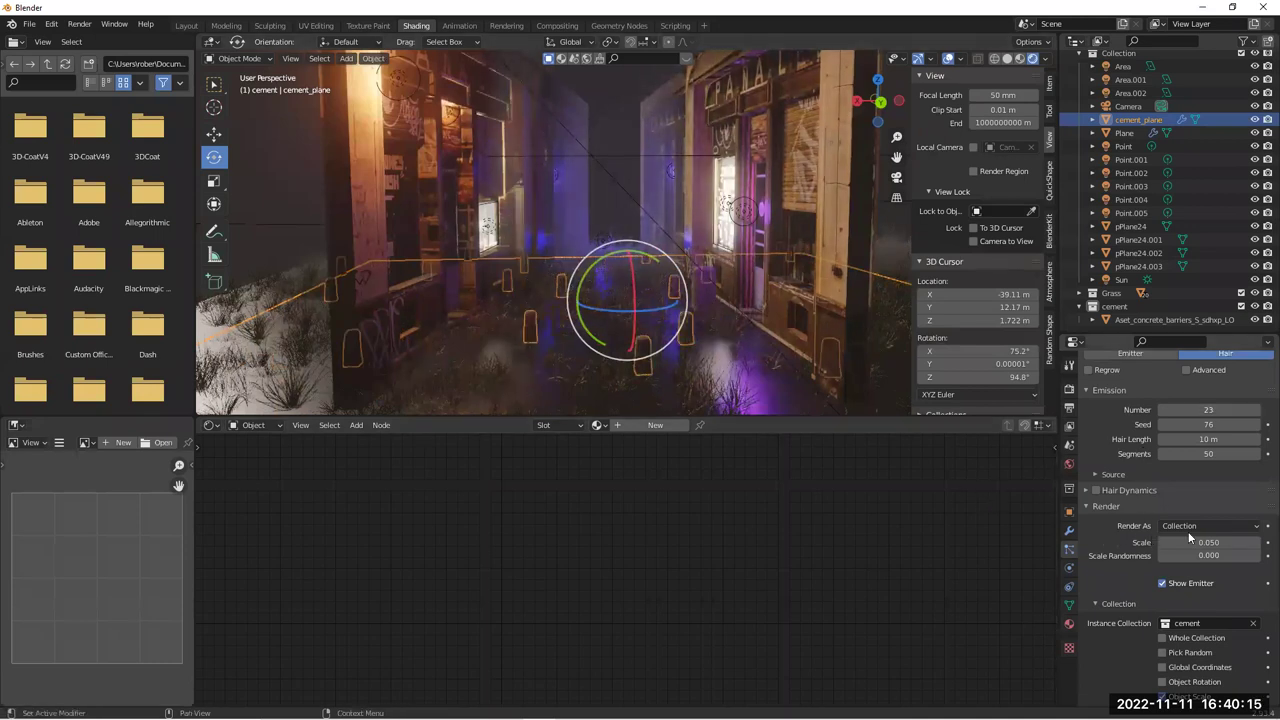
pyautogui.moveTo(1208, 543)
pyautogui.mouseDown()
pyautogui.moveTo(1240, 543)
pyautogui.moveTo(1212, 543)
pyautogui.mouseUp()
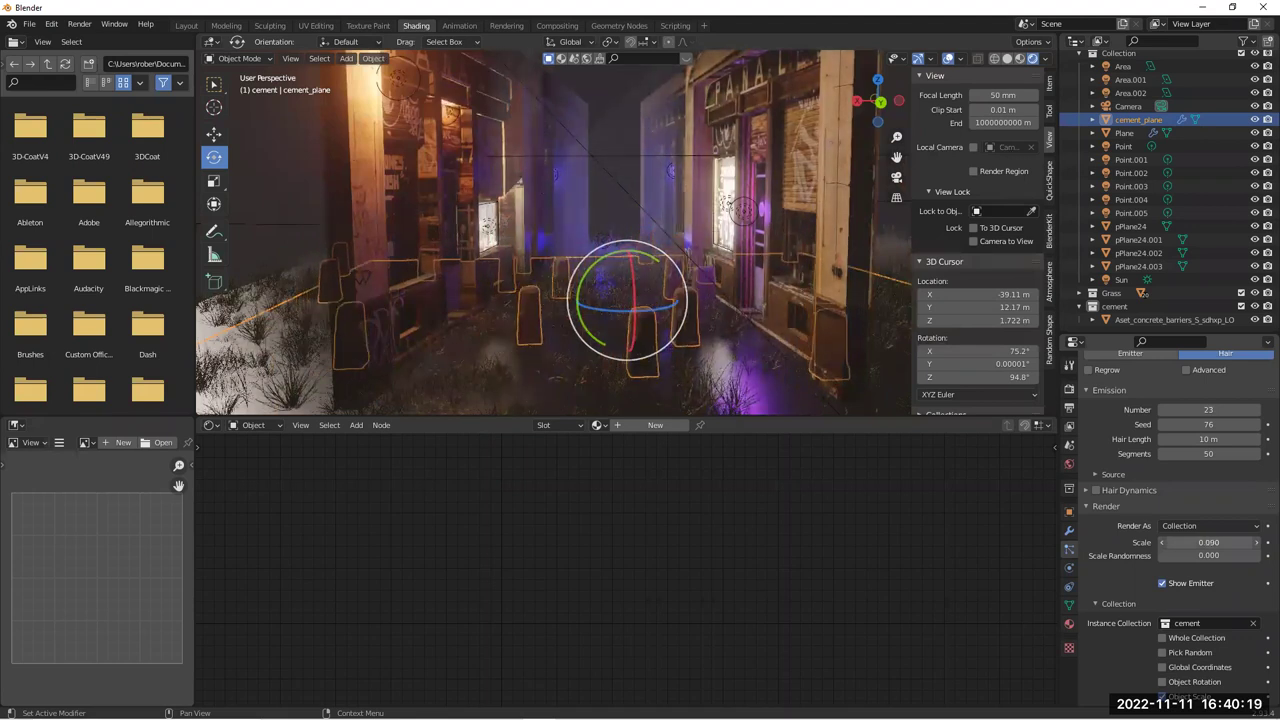
# Examine the scattered concrete barriers along the street with the plane deselected, and reselect cement_plane
pyautogui.click(625, 185)
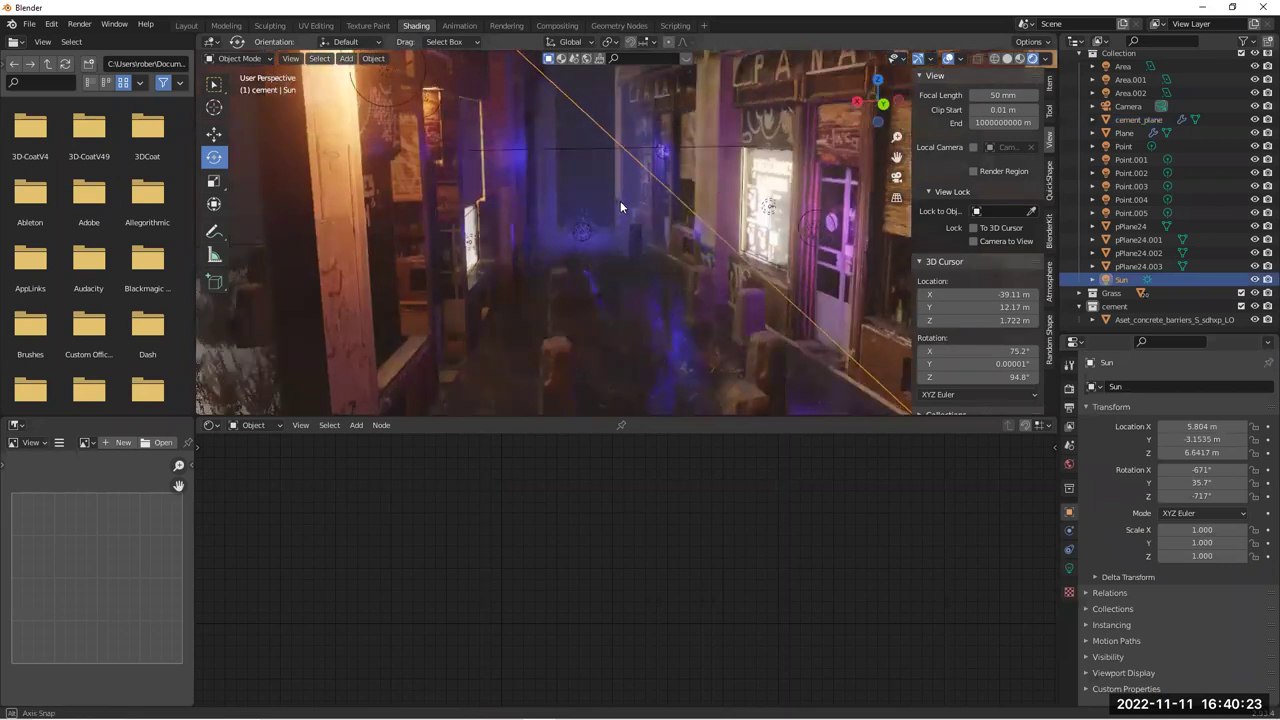
pyautogui.moveTo(605, 182); pyautogui.dragTo(608, 214, button='middle')
pyautogui.scroll(3, 604, 212)
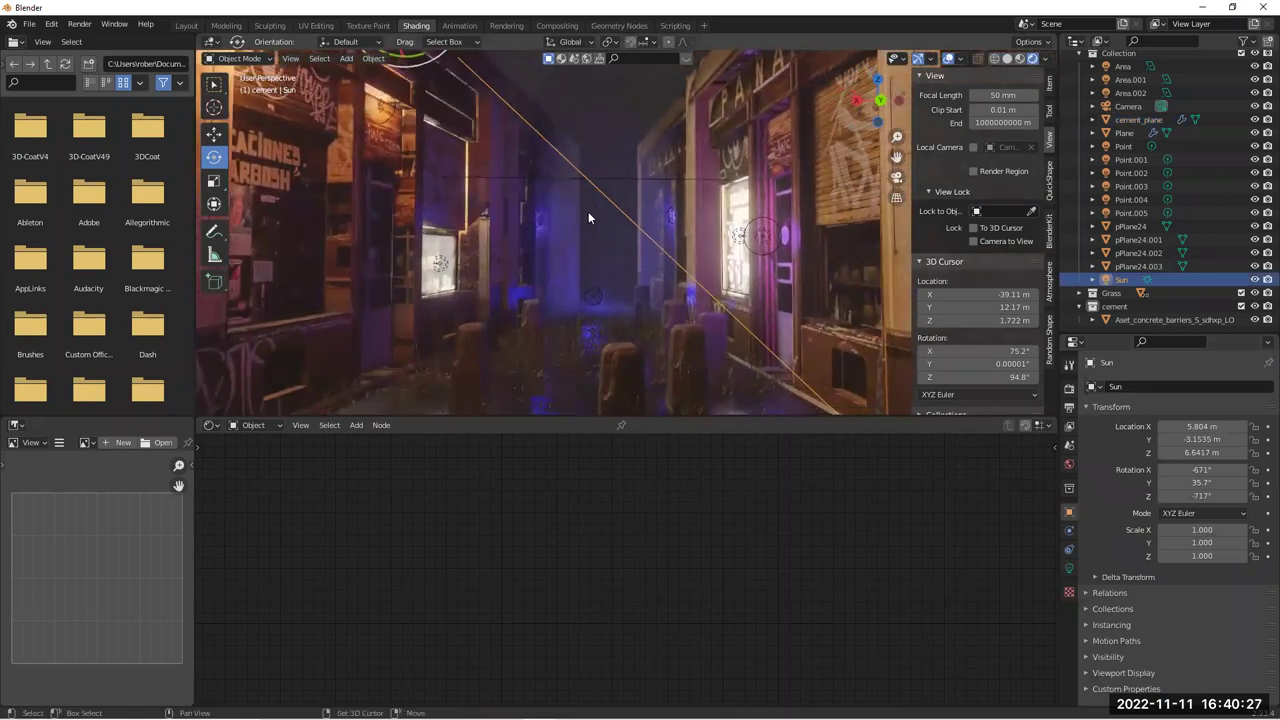
pyautogui.scroll(1, 589, 210)
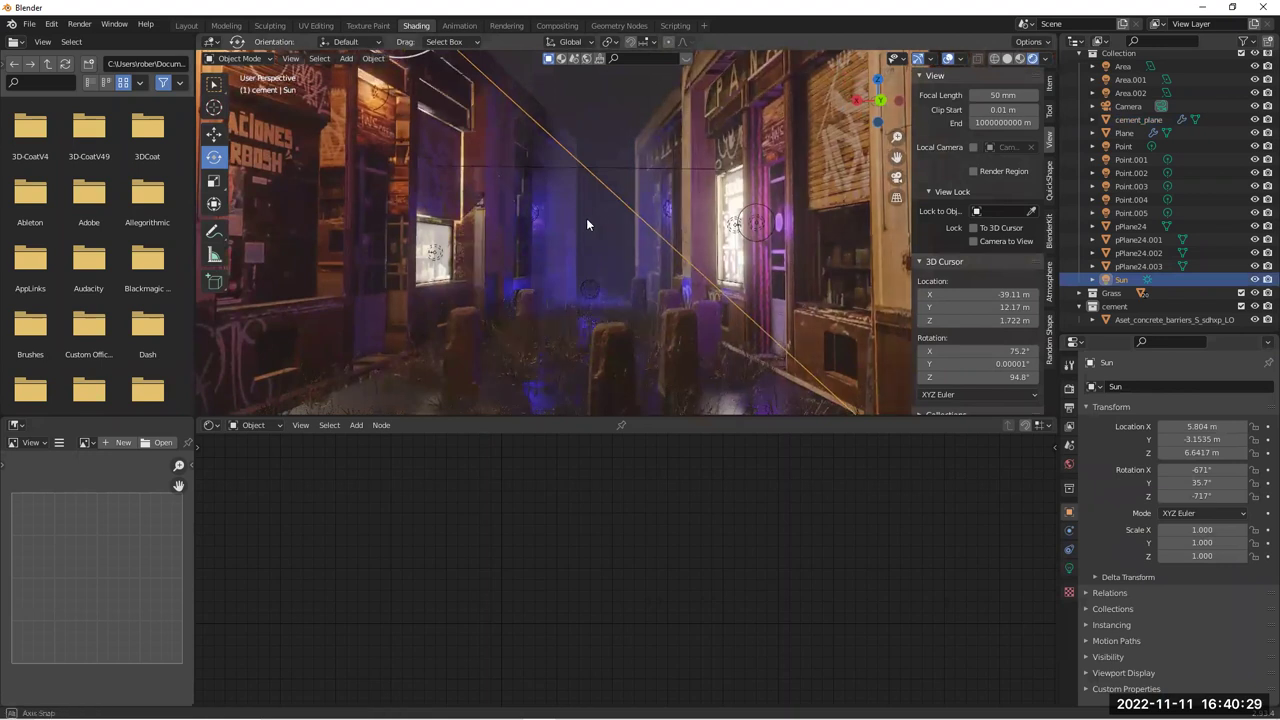
pyautogui.scroll(1, 590, 220)
pyautogui.scroll(1, 596, 226)
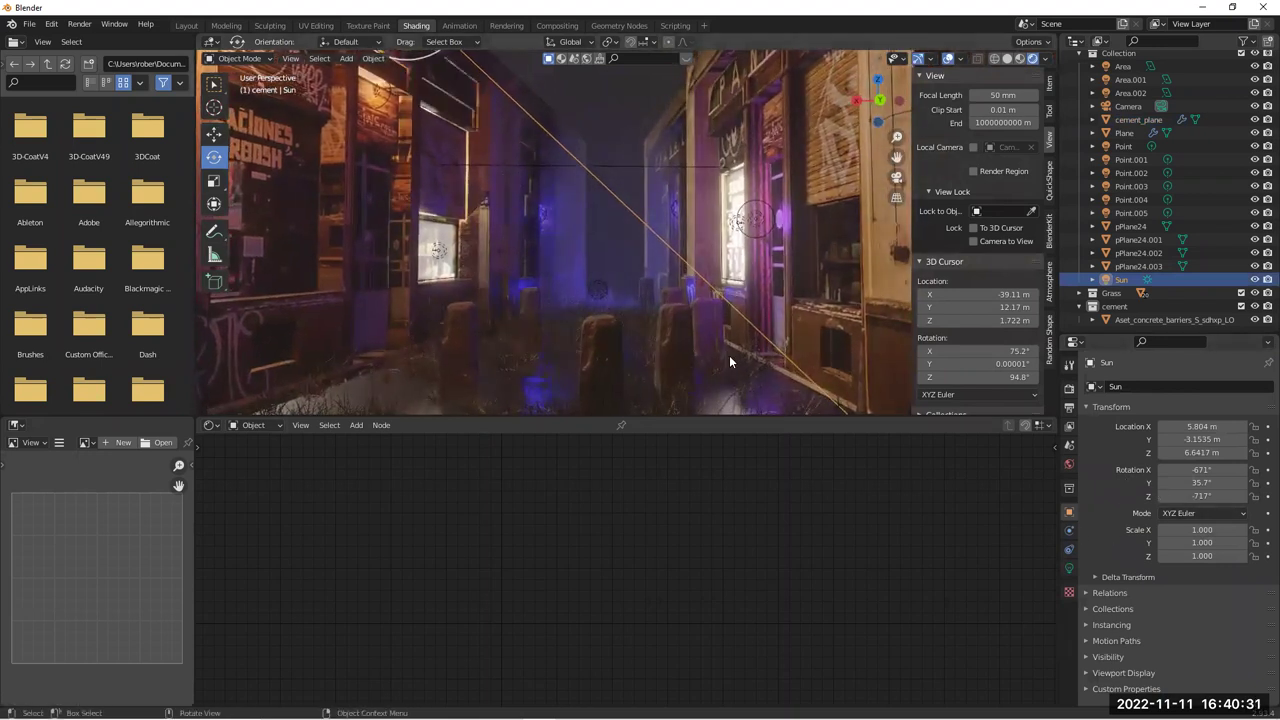
pyautogui.click(1195, 119)
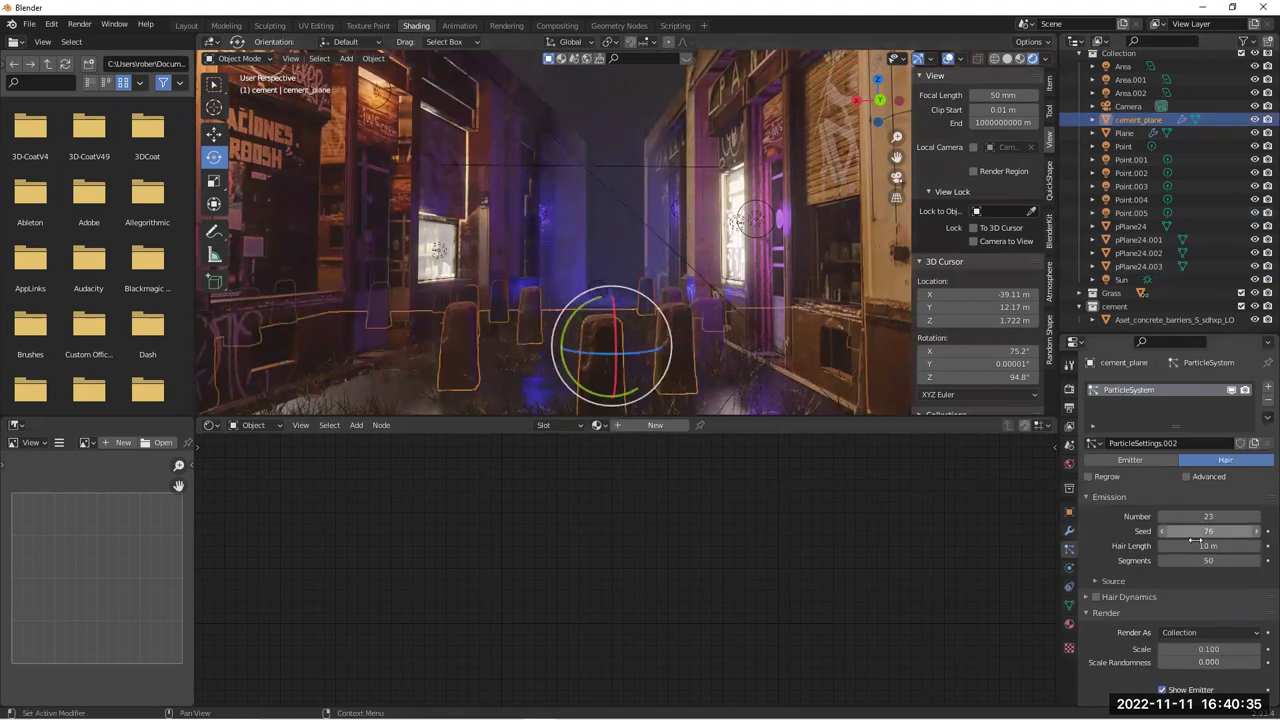
# Change the seed of cement_plane's particle system to redistribute the barriers along the street, and select the grass-covered Plane
pyautogui.moveTo(1208, 531); pyautogui.dragTo(1148, 531)
pyautogui.click(609, 158)
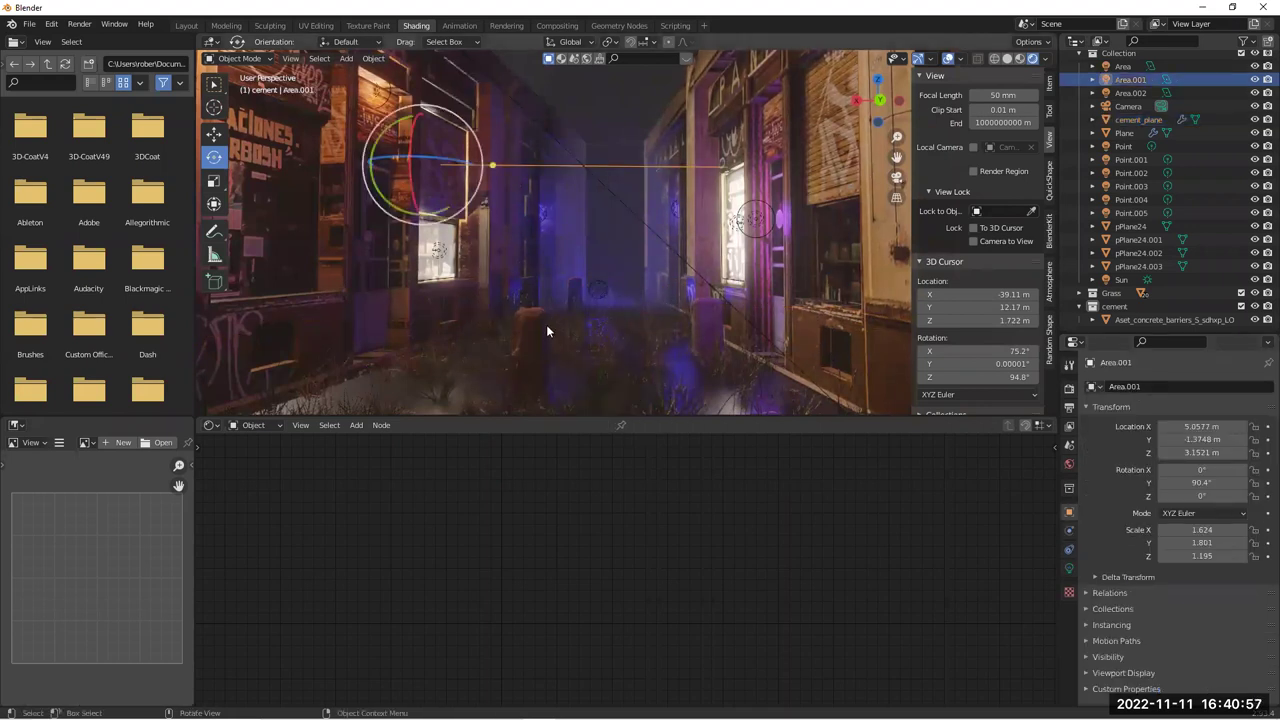
pyautogui.click(469, 383)
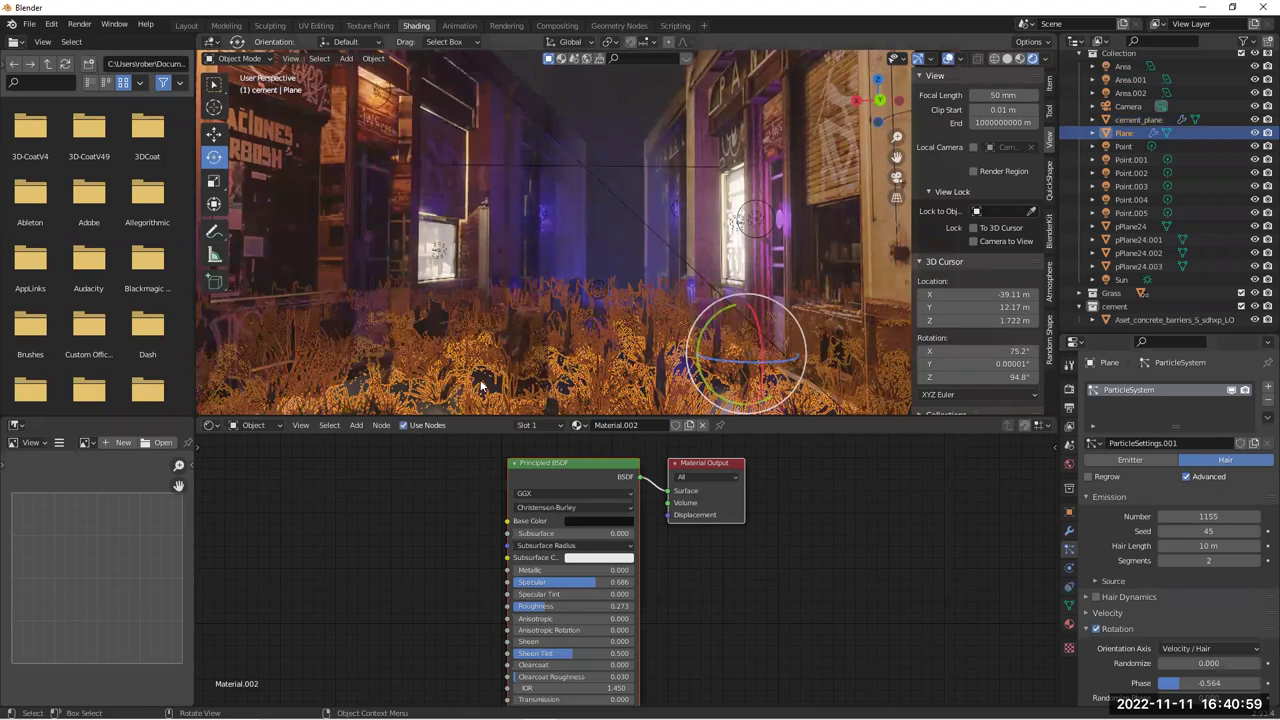
pyautogui.click(480, 388)
pyautogui.click(491, 394)
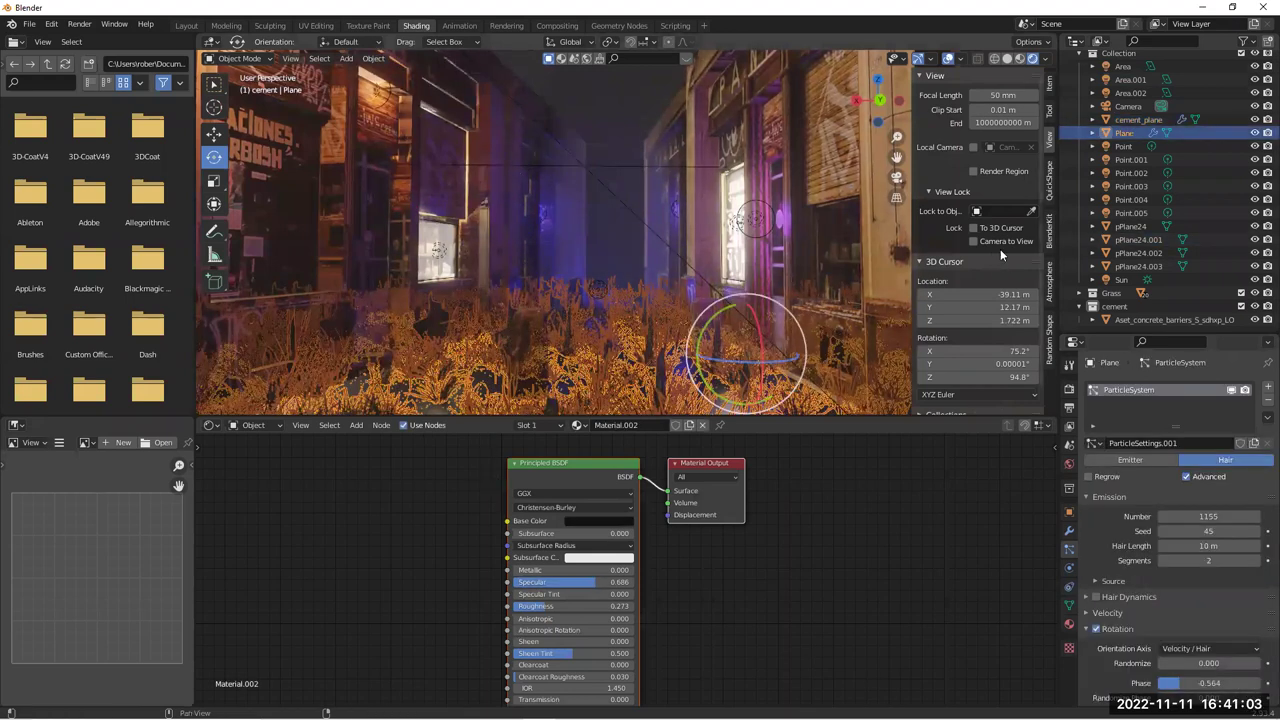
# Try to add a mesh plane in the cement collection and scale it up as street ground
pyautogui.scroll(-10, 572, 297)
pyautogui.moveTo(421, 216)
pyautogui.mouseDown(button='middle')
pyautogui.moveTo(417, 239)
pyautogui.moveTo(428, 239)
pyautogui.mouseUp(button='middle')
pyautogui.hotkey('shift', 'a')
pyautogui.moveTo(429, 244)
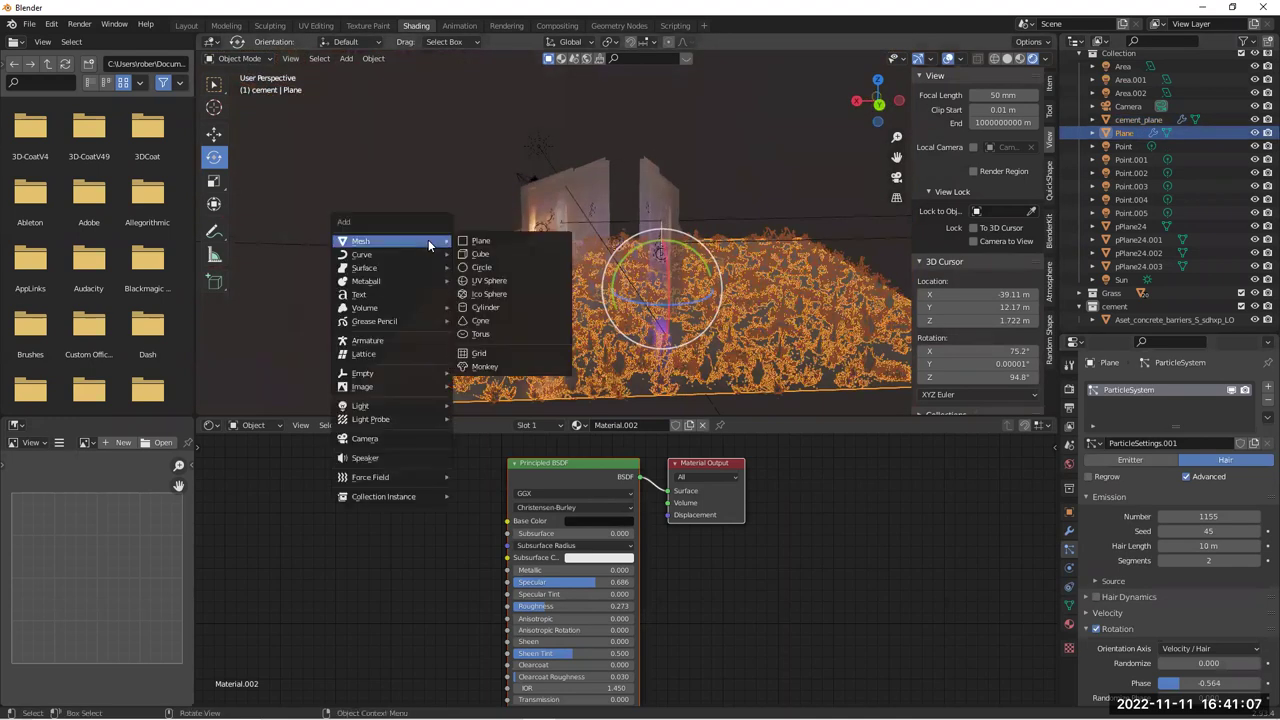
pyautogui.click(481, 241)
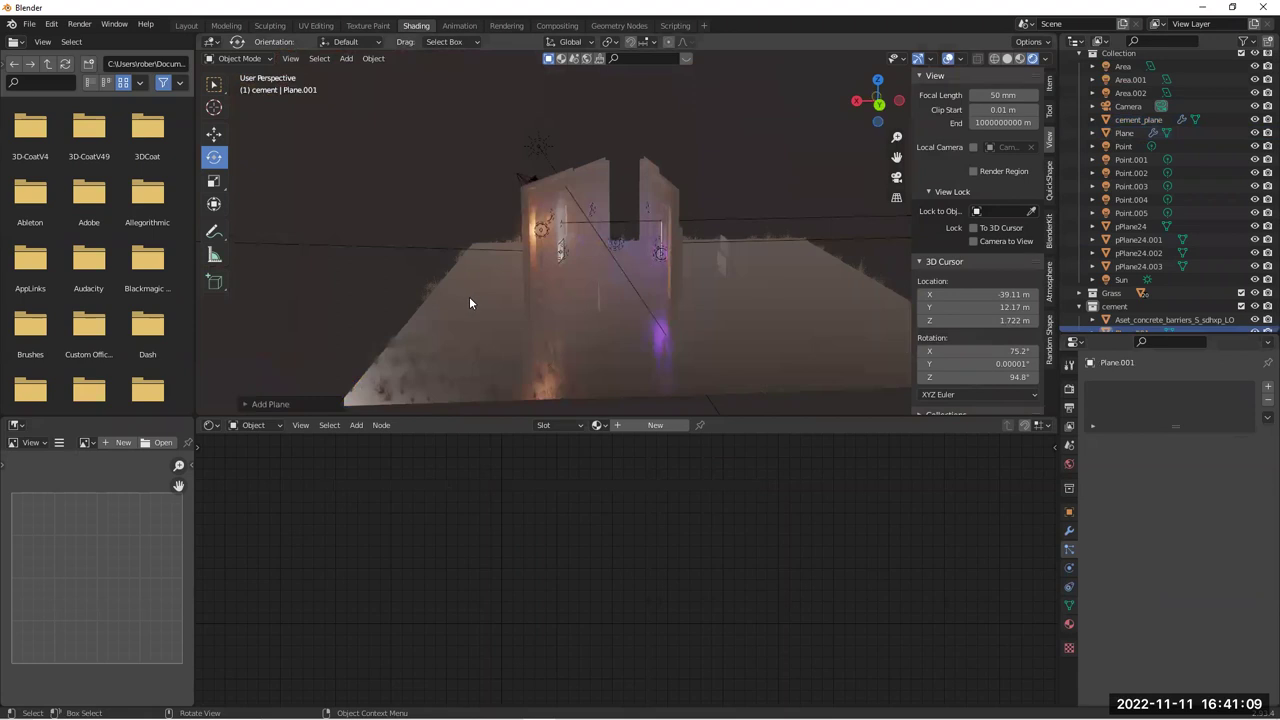
pyautogui.scroll(-7, 468, 341)
pyautogui.press('s')
pyautogui.click(733, 301)
pyautogui.press('s')
pyautogui.click(515, 302)
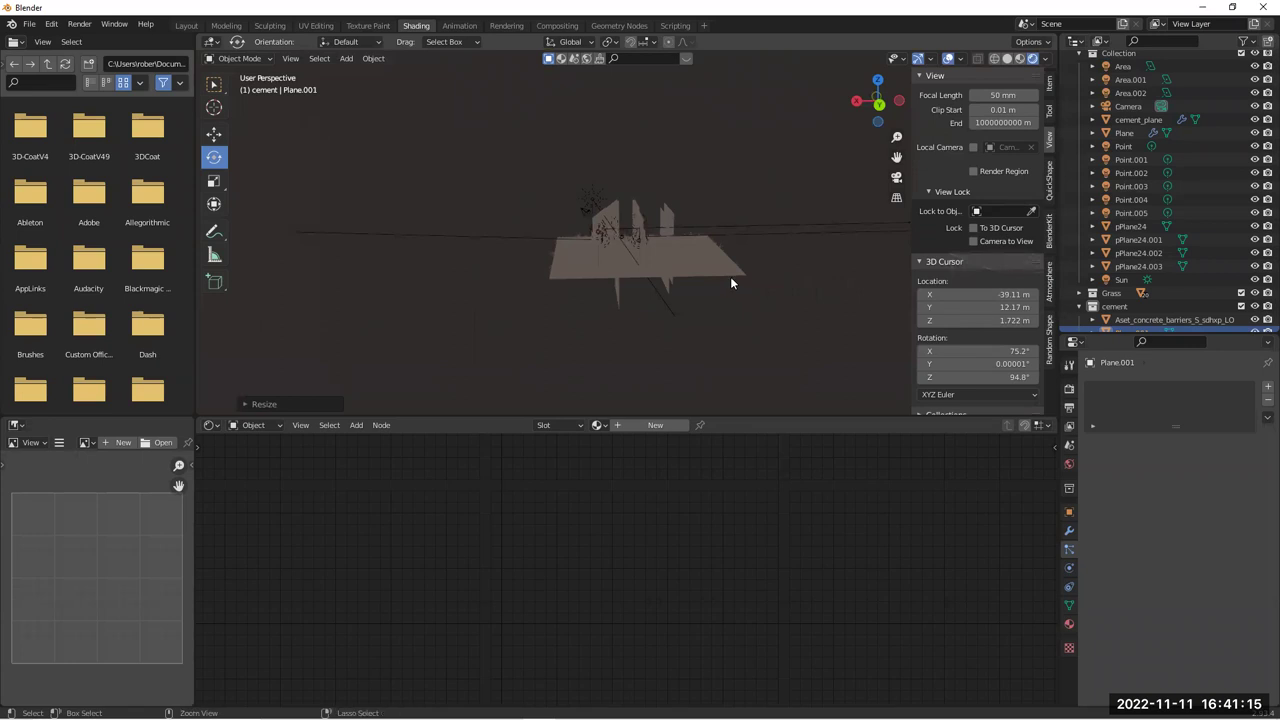
# Undo the resize and remove the new plane from the cement collection
pyautogui.hotkey('ctrl', 'z')
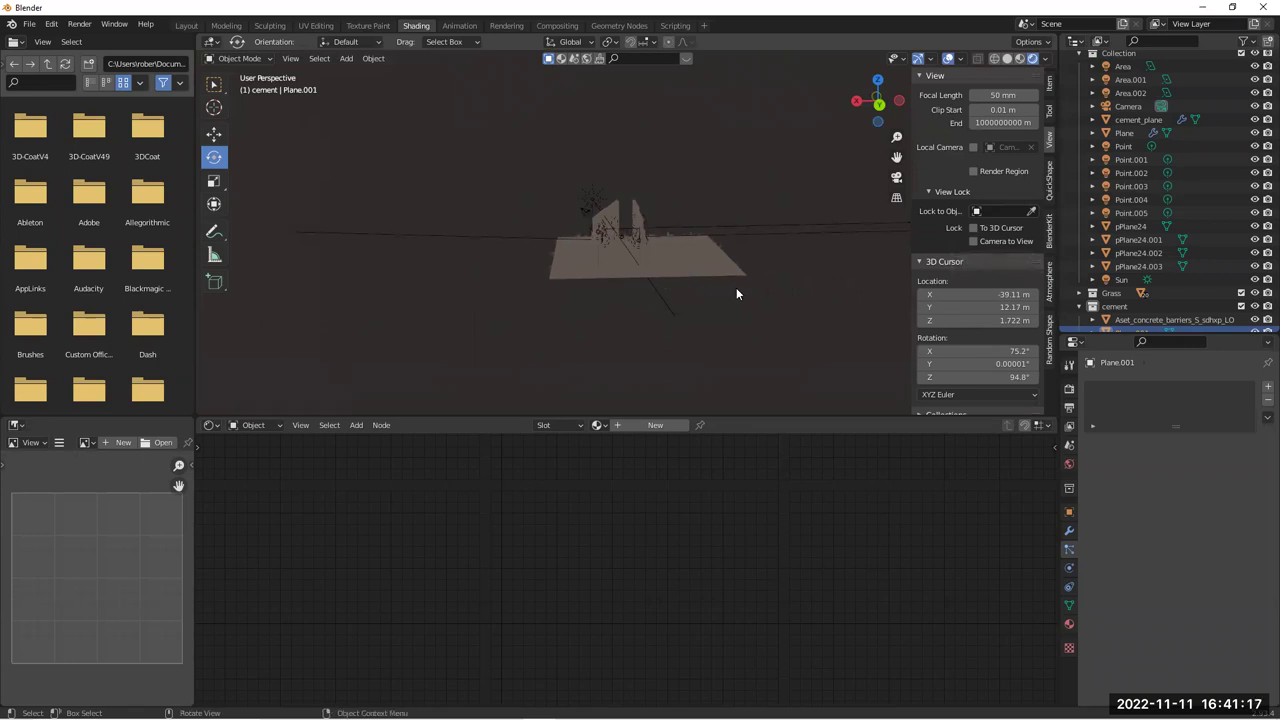
pyautogui.scroll(5, 645, 306)
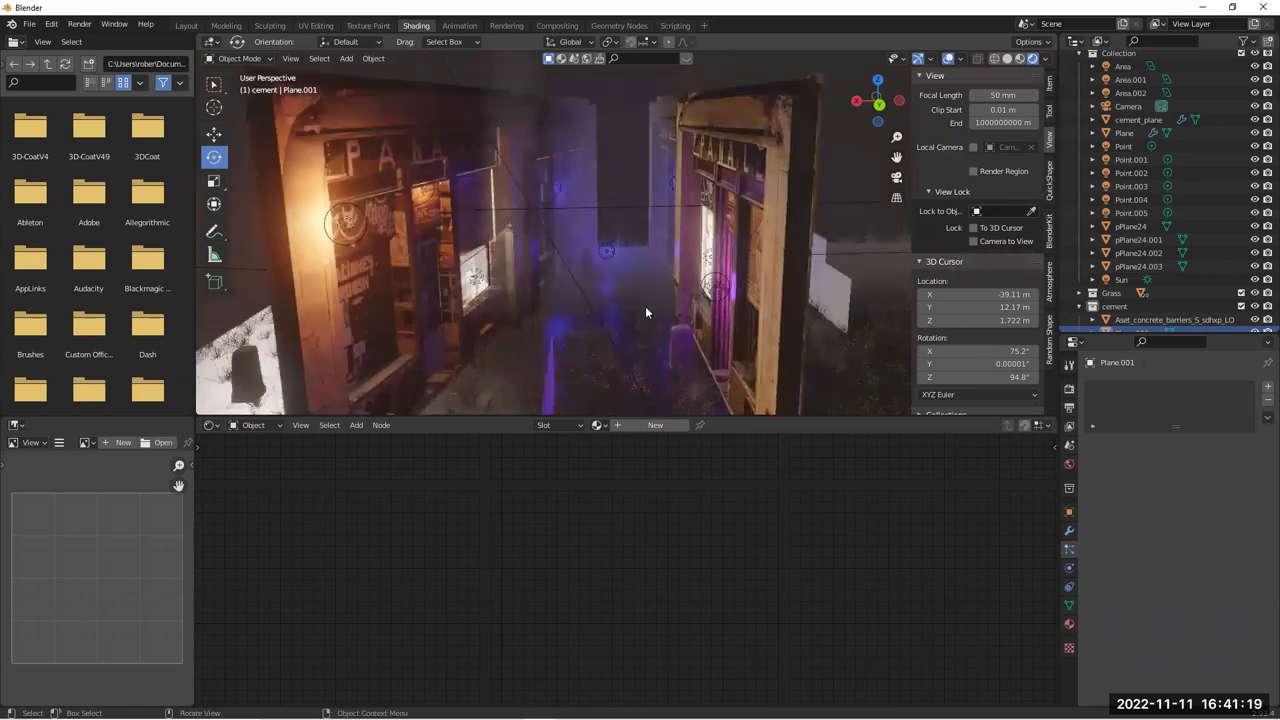
pyautogui.moveTo(656, 307); pyautogui.dragTo(654, 276, button='middle')
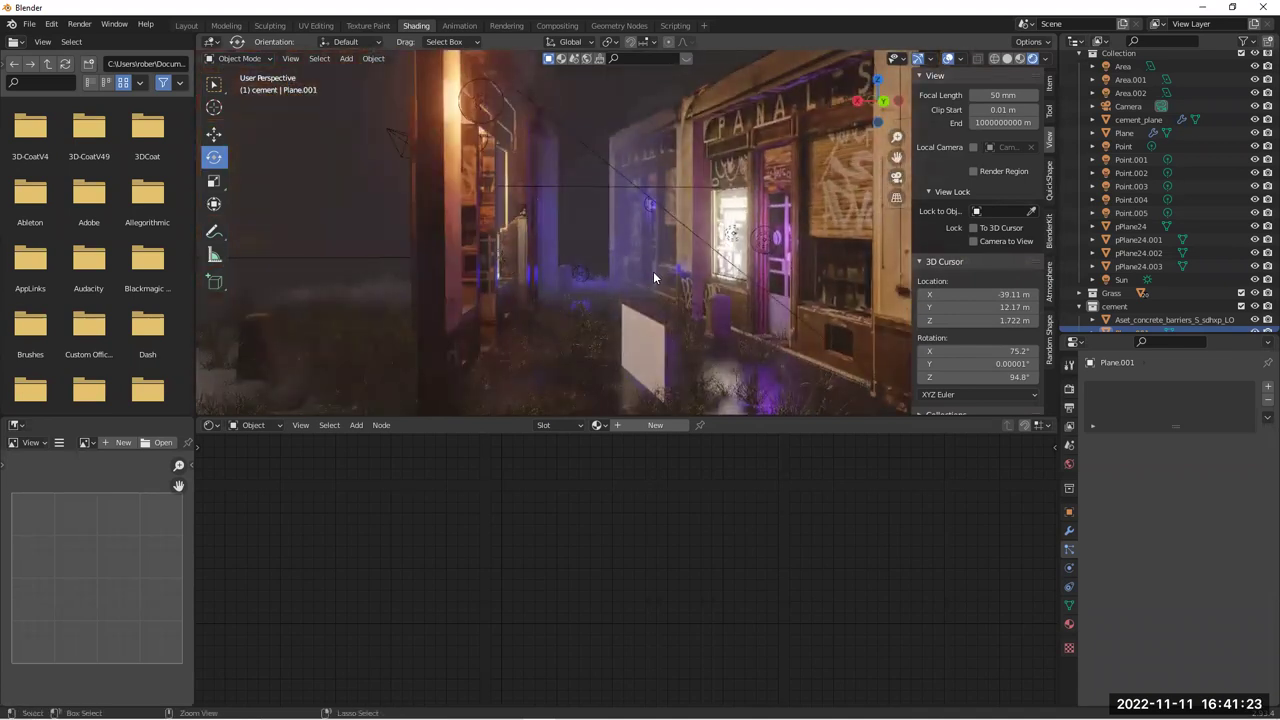
pyautogui.click(654, 276)
pyautogui.press('h')
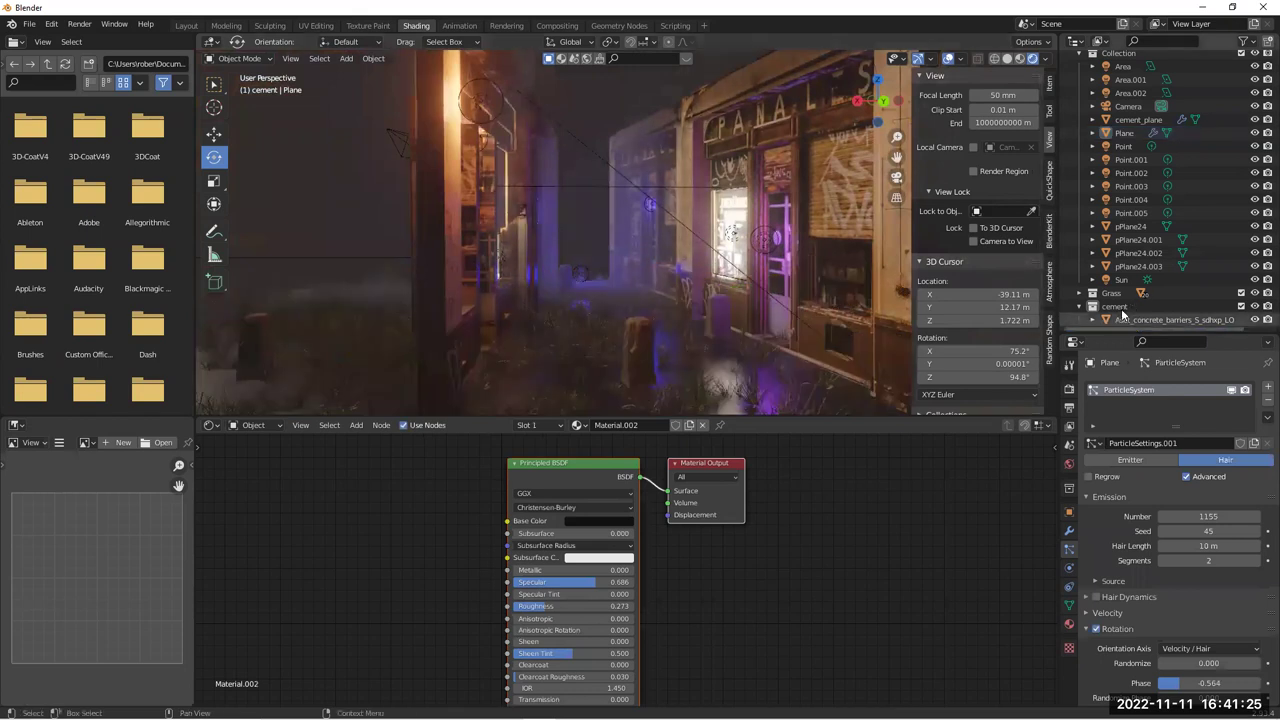
# Make the main Collection active and add a mesh plane to it
pyautogui.scroll(1, 1124, 155)
pyautogui.click(1118, 71)
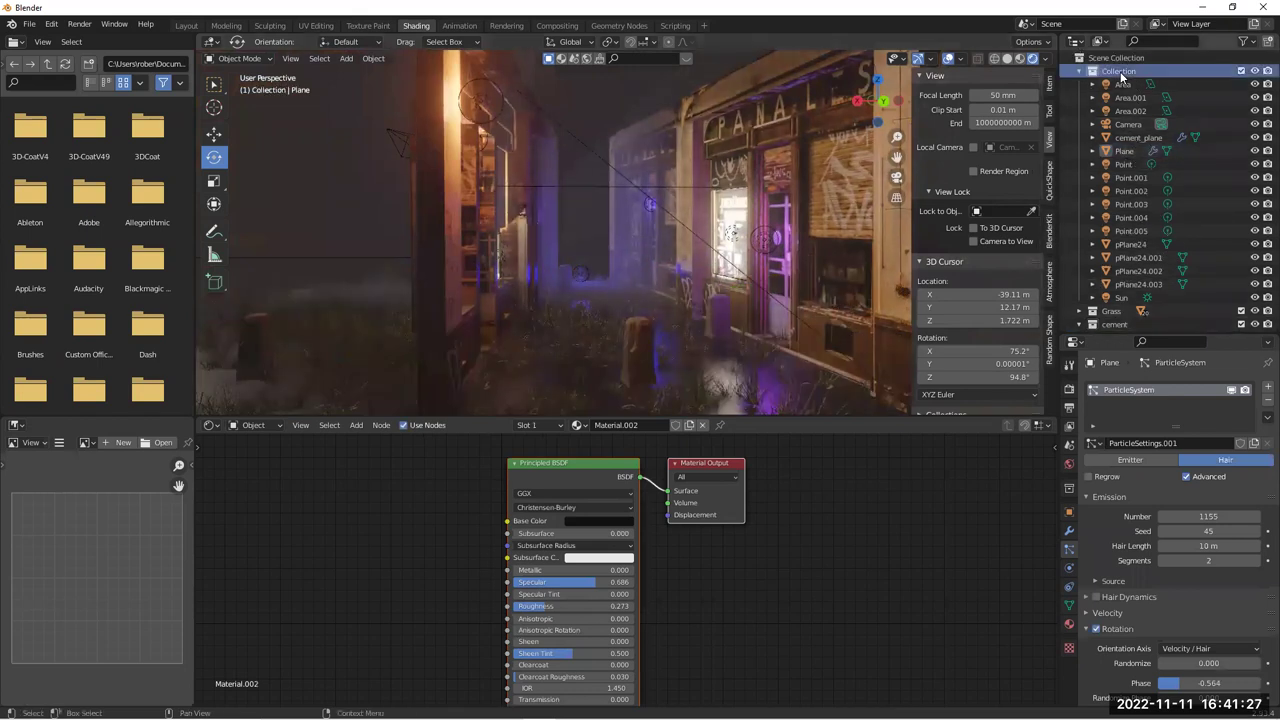
pyautogui.hotkey('shift', 'a')
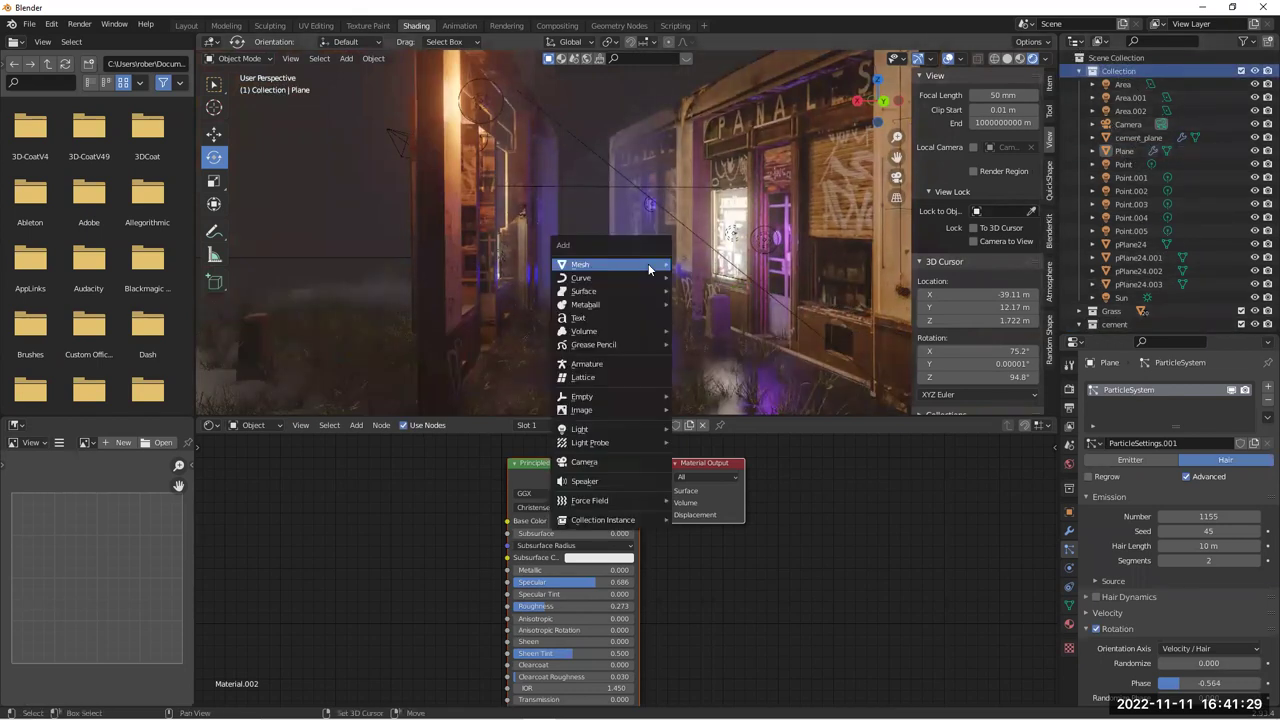
pyautogui.moveTo(660, 265)
pyautogui.click(700, 264)
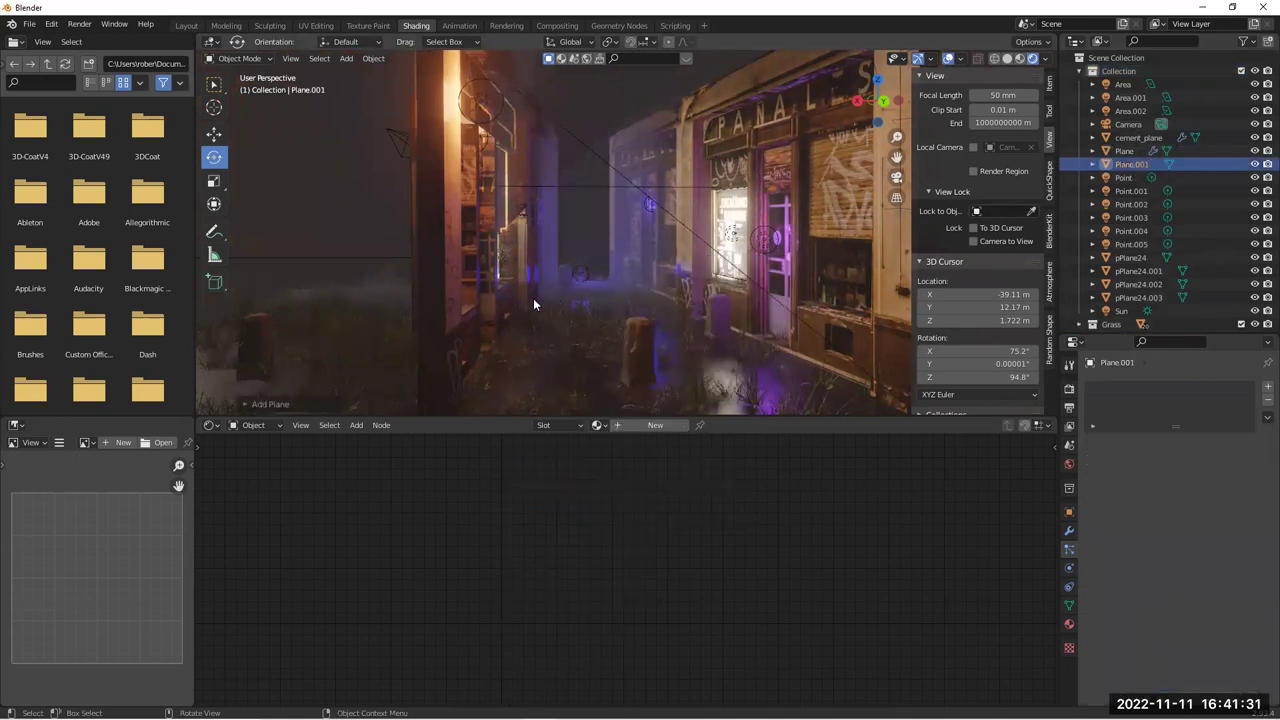
# Enlarge the new plane and move it toward the street scene's ground
pyautogui.moveTo(533, 298); pyautogui.dragTo(653, 284, button='middle')
pyautogui.scroll(-3, 828, 303)
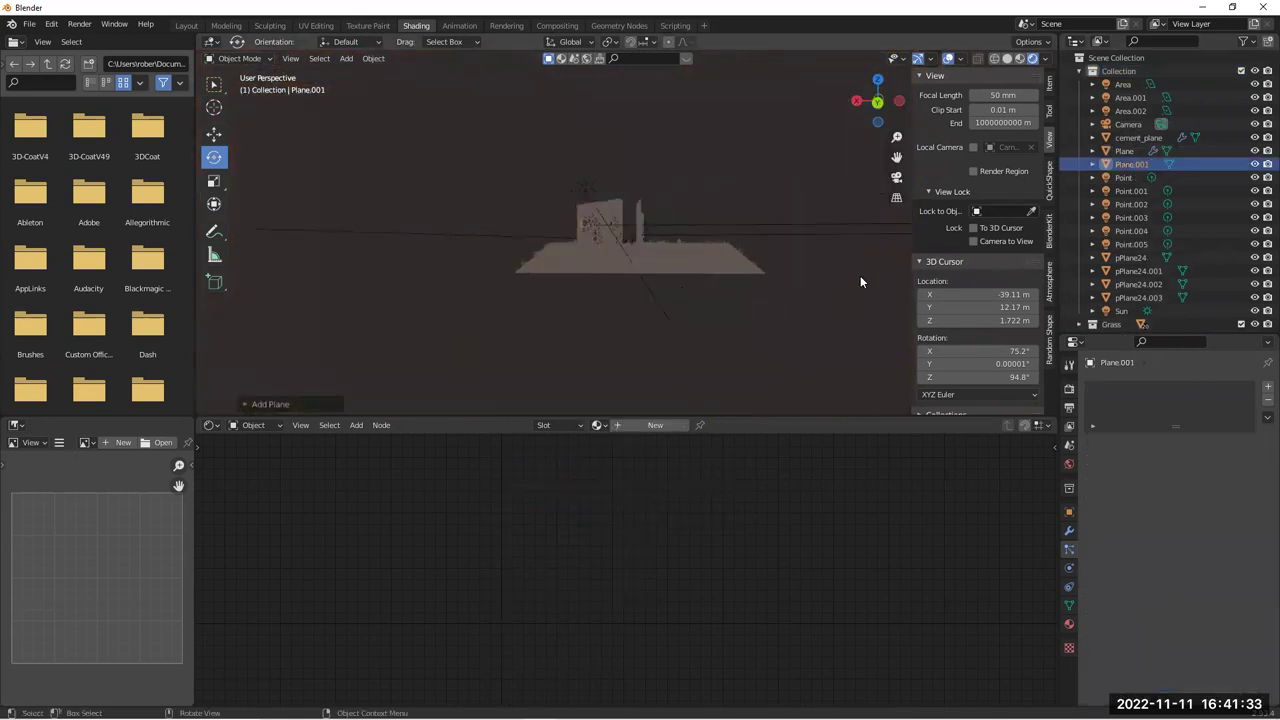
pyautogui.press('s')
pyautogui.click(415, 308)
pyautogui.press('g')
pyautogui.click(318, 300)
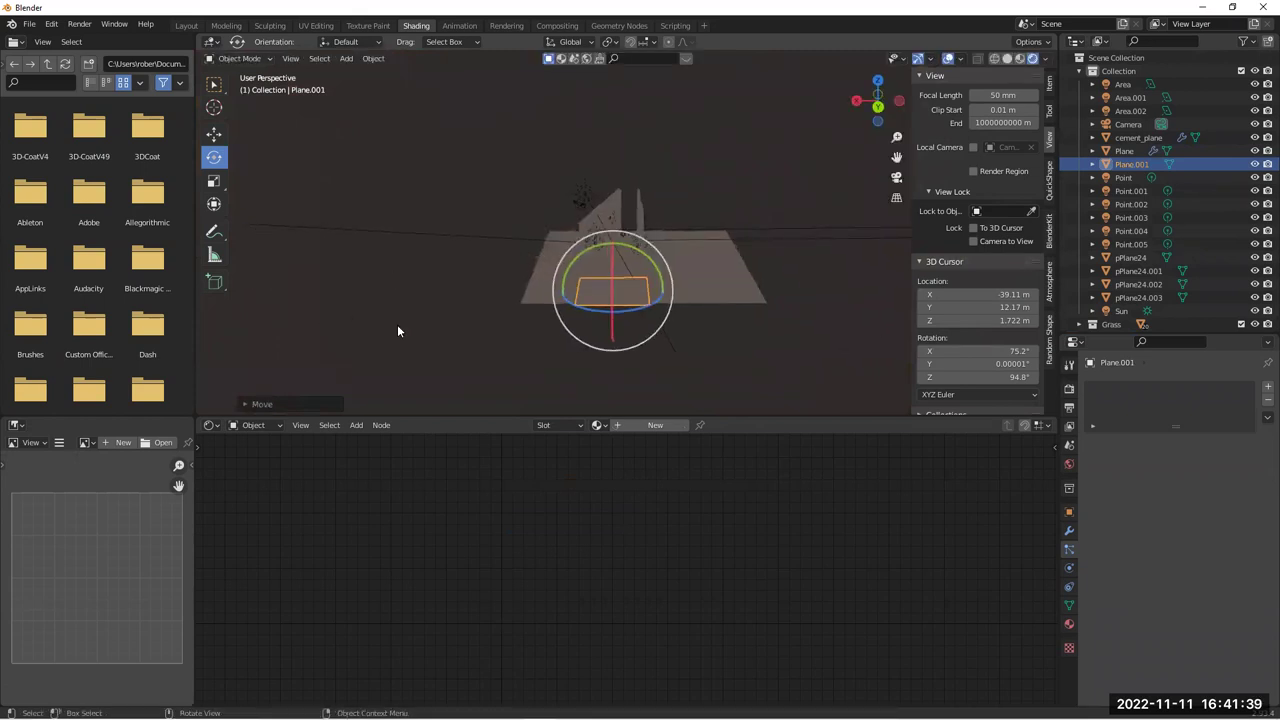
pyautogui.press('s')
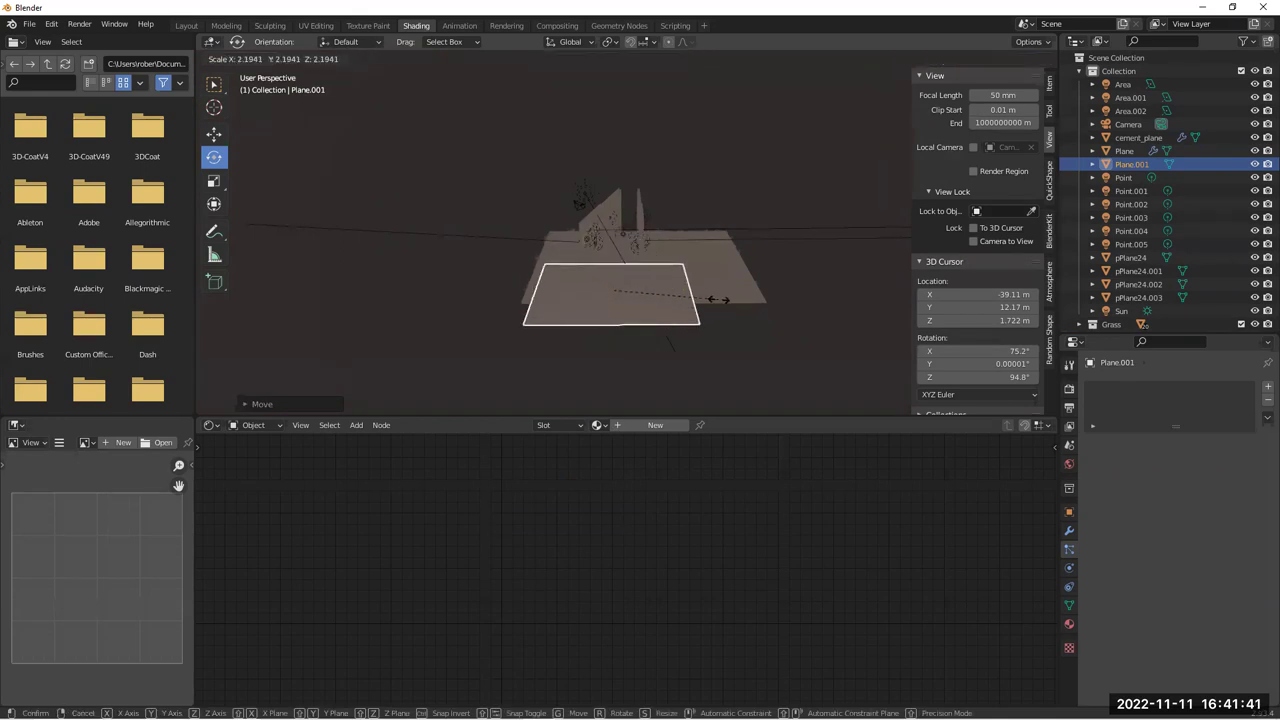
pyautogui.click(677, 355)
# Move the new plane between the buildings and down to the street's ground level
pyautogui.moveTo(677, 355); pyautogui.dragTo(580, 310, button='middle')
pyautogui.moveTo(712, 328); pyautogui.dragTo(820, 266, button='middle')
pyautogui.press('g')
pyautogui.click(637, 297)
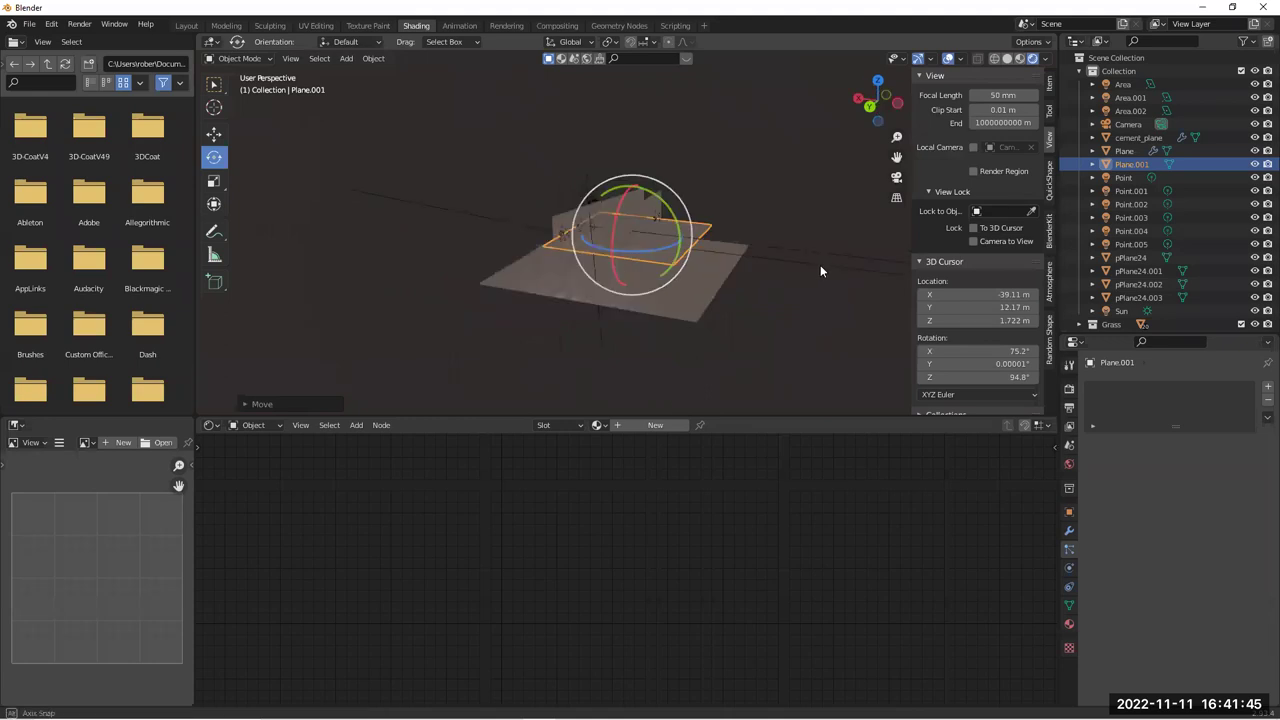
pyautogui.press('g')
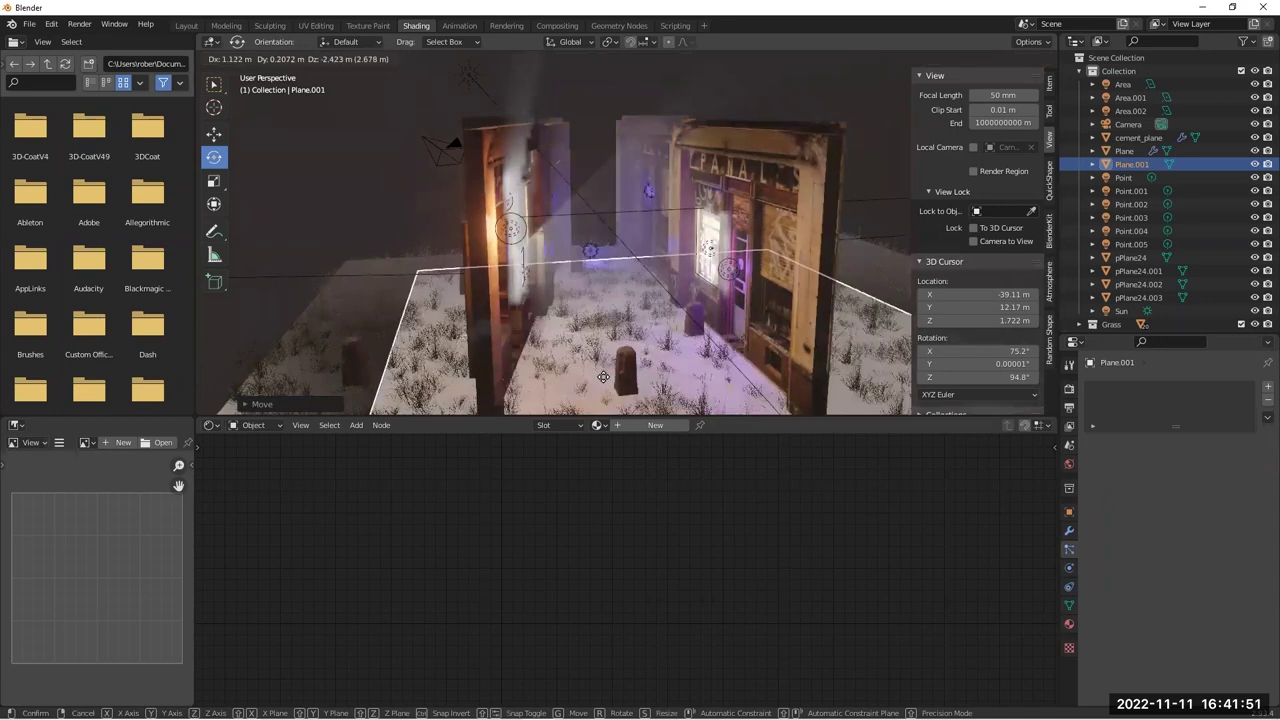
pyautogui.click(650, 370)
# Scale the new plane to span the street and lower it slightly among the grass
pyautogui.moveTo(650, 370); pyautogui.dragTo(525, 344, button='middle')
pyautogui.press('s')
pyautogui.click(603, 287)
pyautogui.moveTo(603, 287); pyautogui.dragTo(640, 293, button='middle')
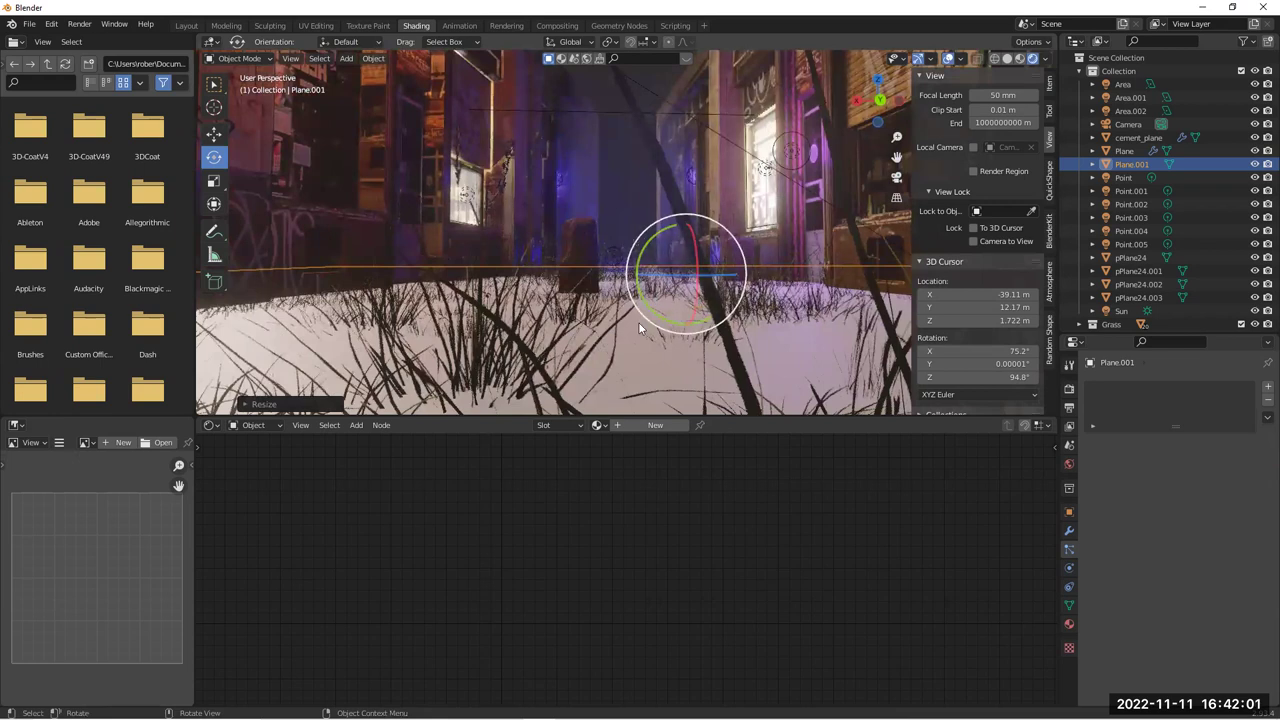
pyautogui.press('g')
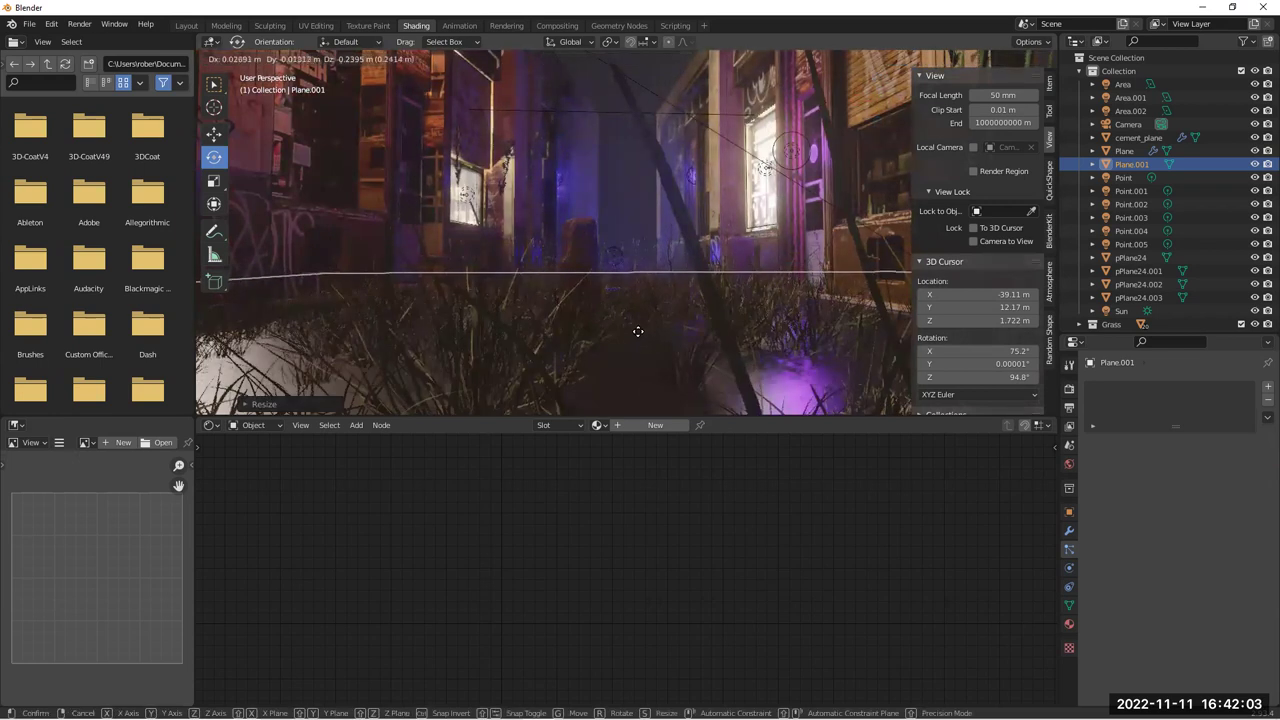
pyautogui.click(637, 347)
pyautogui.moveTo(637, 347); pyautogui.dragTo(612, 402, button='middle')
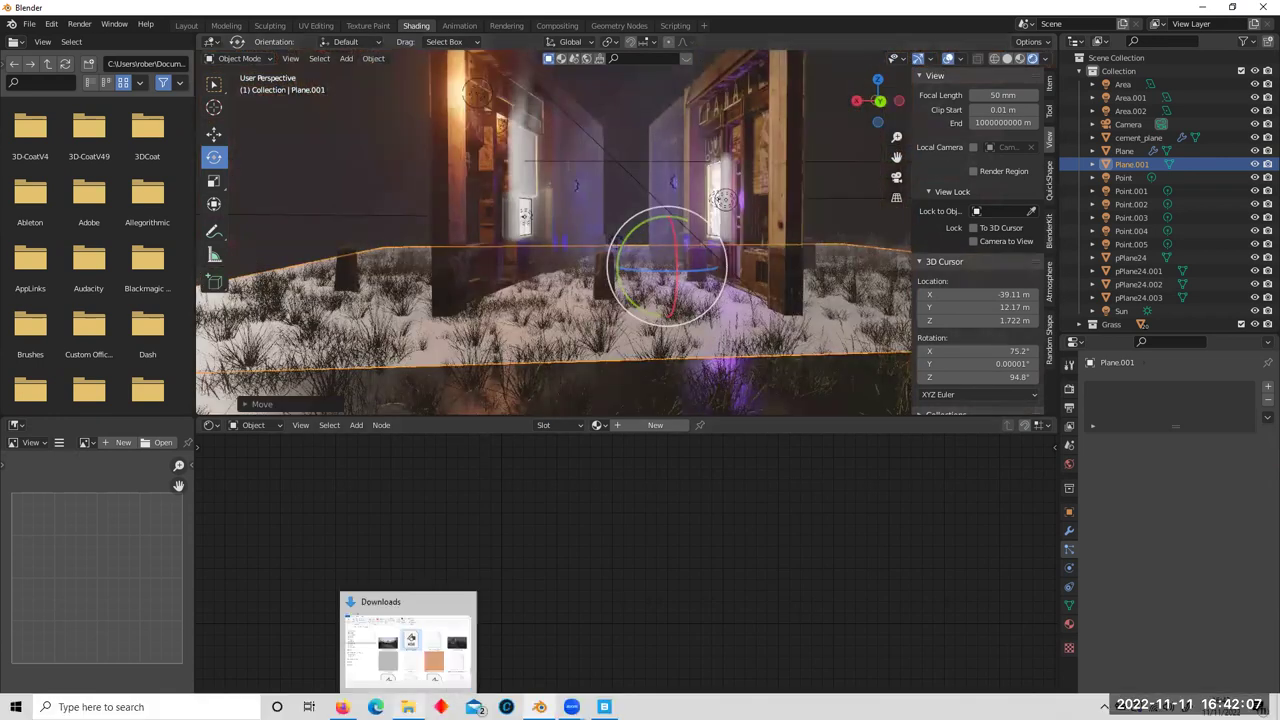
# Switch to Quixel Bridge and browse the Asphalt category under Surfaces for a street texture
pyautogui.moveTo(539, 707)
pyautogui.click(604, 707)
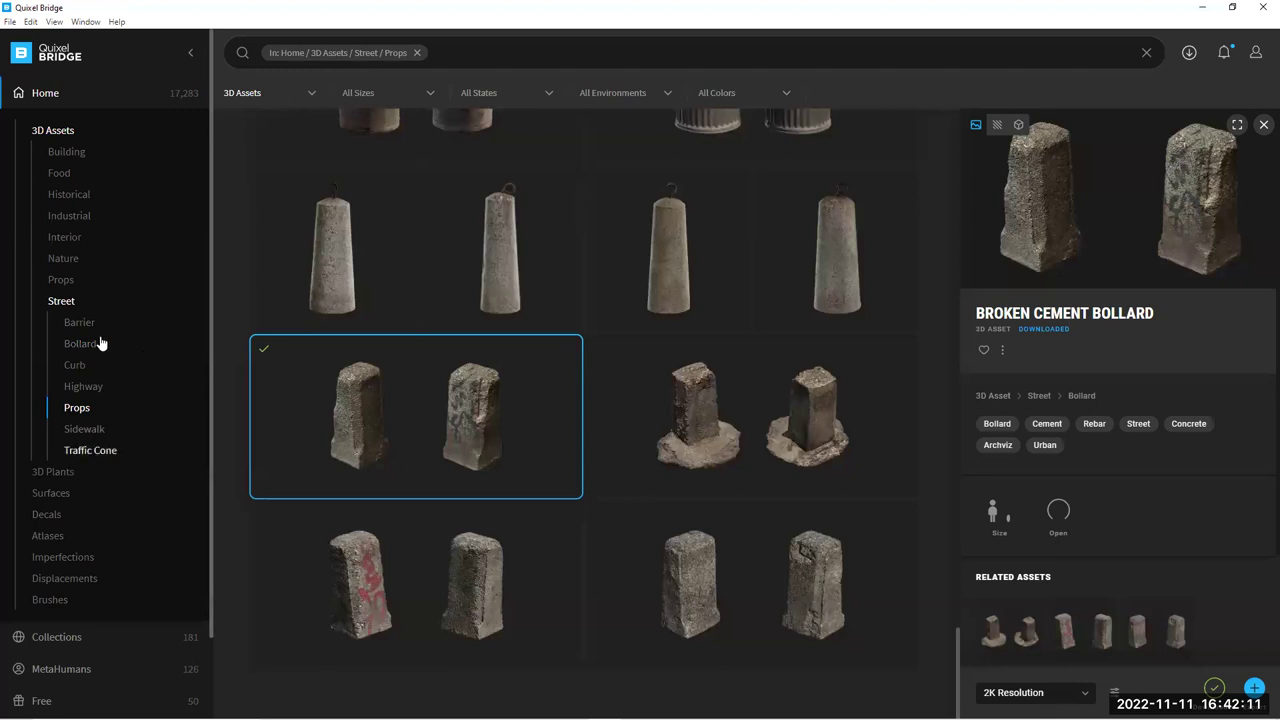
pyautogui.click(51, 493)
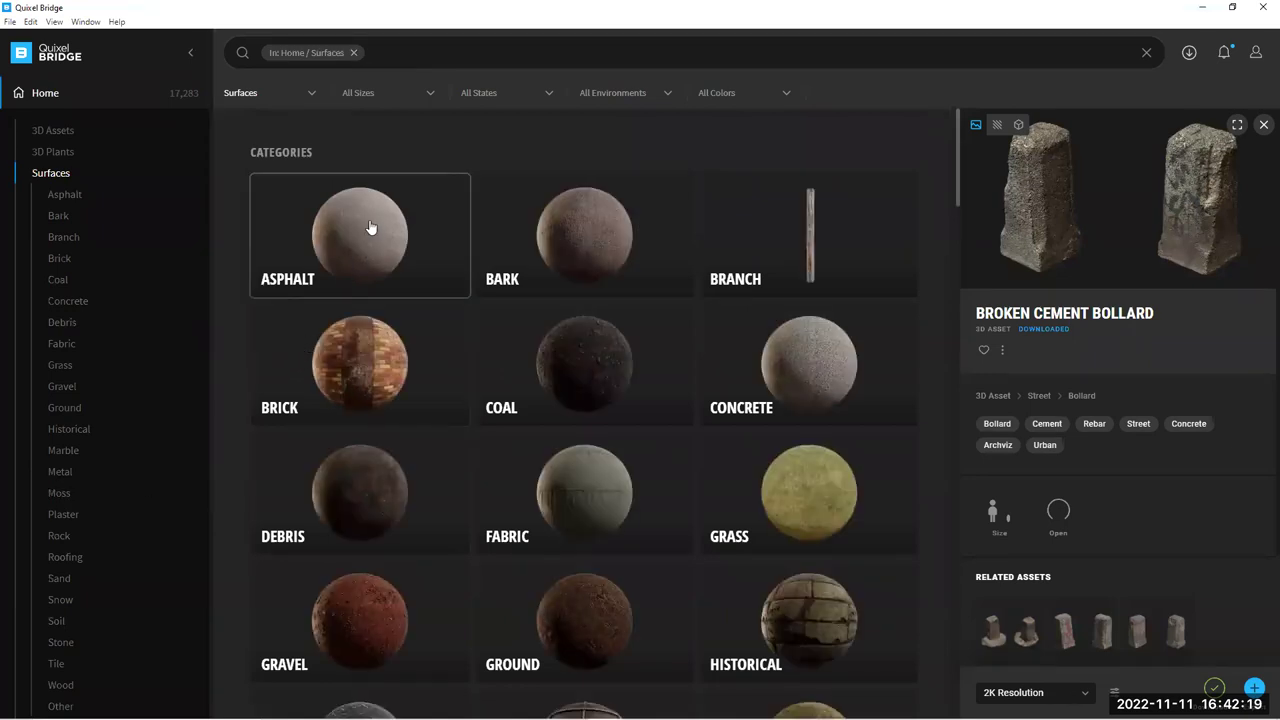
pyautogui.click(370, 228)
pyautogui.scroll(-6, 540, 380)
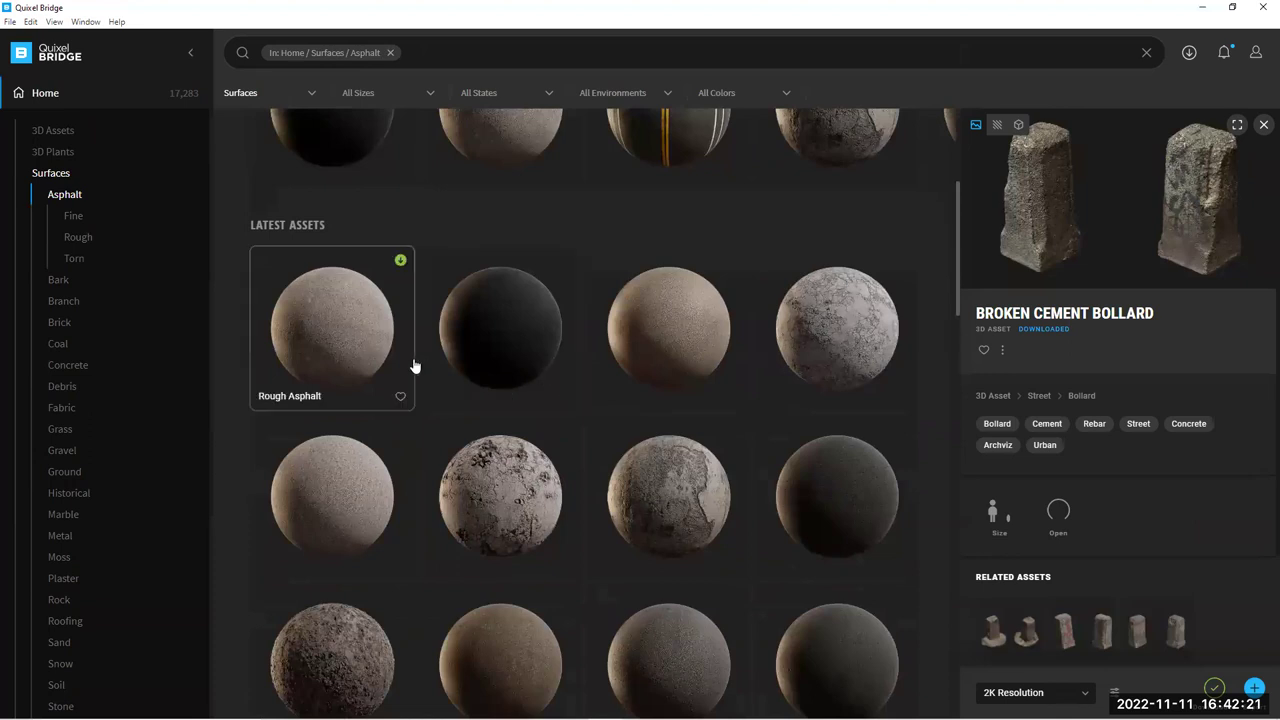
pyautogui.scroll(-3, 434, 477)
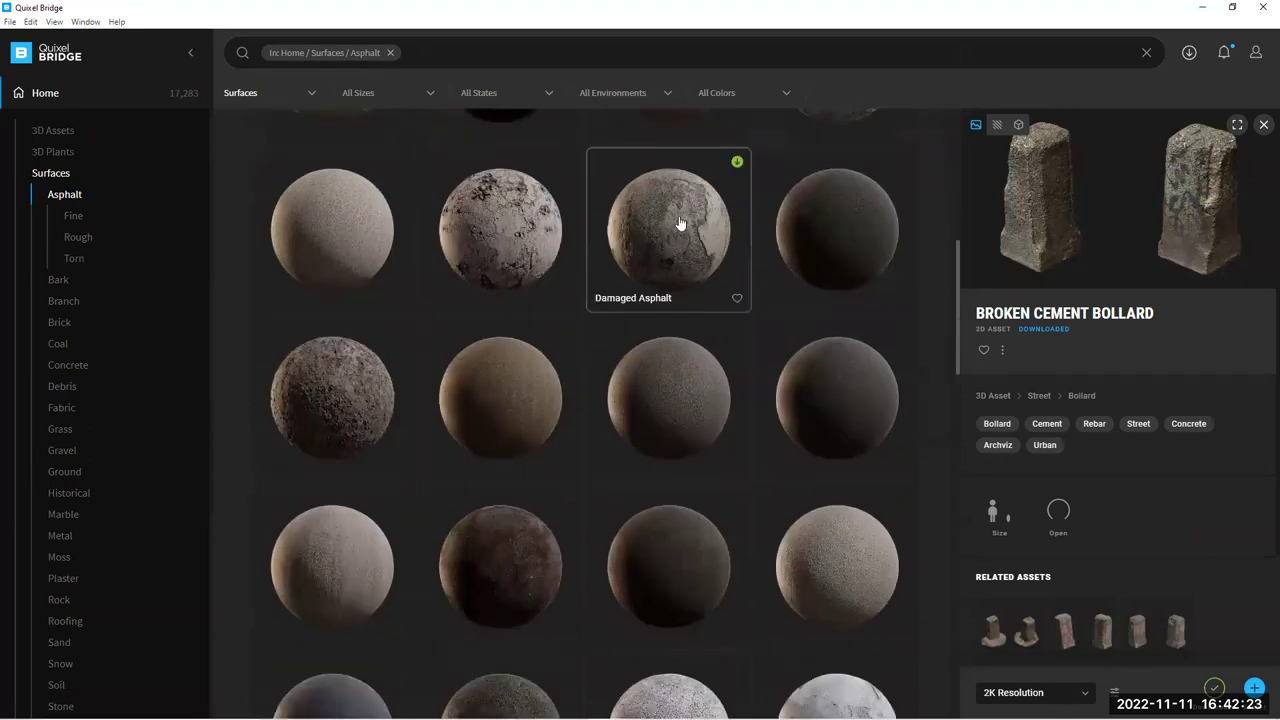
# Download the Damaged Asphalt surface at 2K resolution, export it to Blender, and return to the Blender scene
pyautogui.click(679, 222)
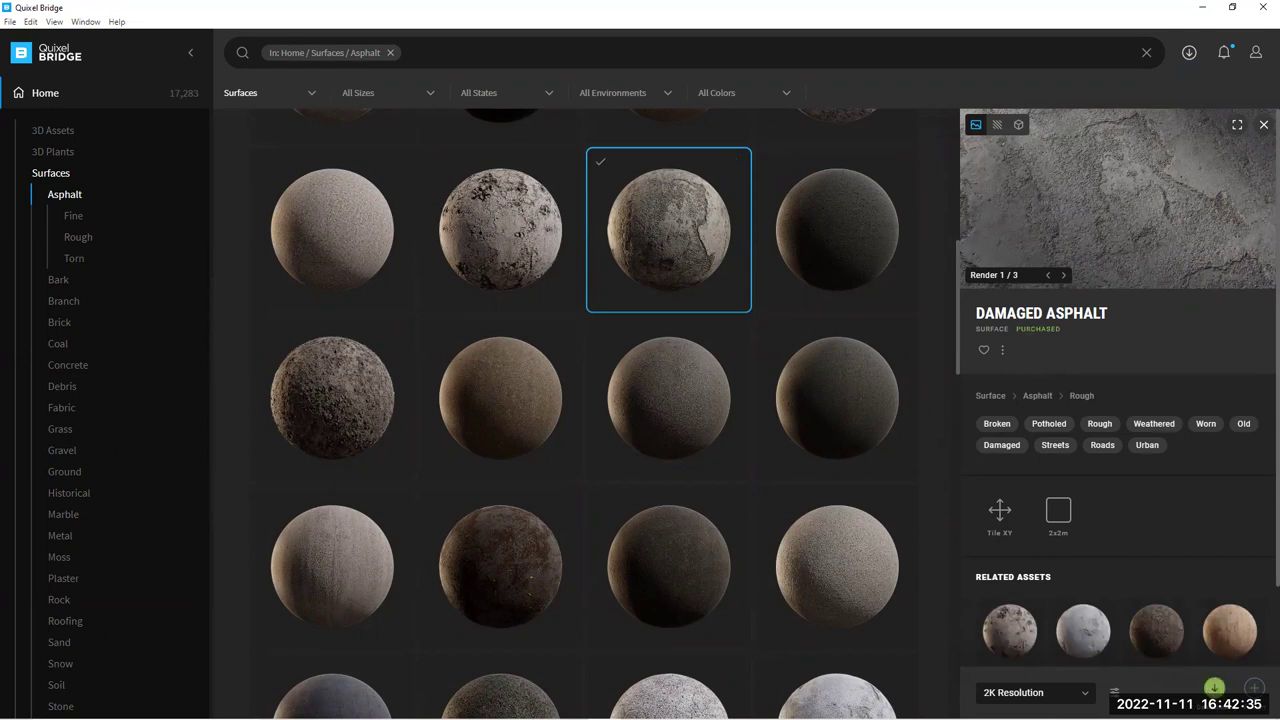
pyautogui.click(1254, 688)
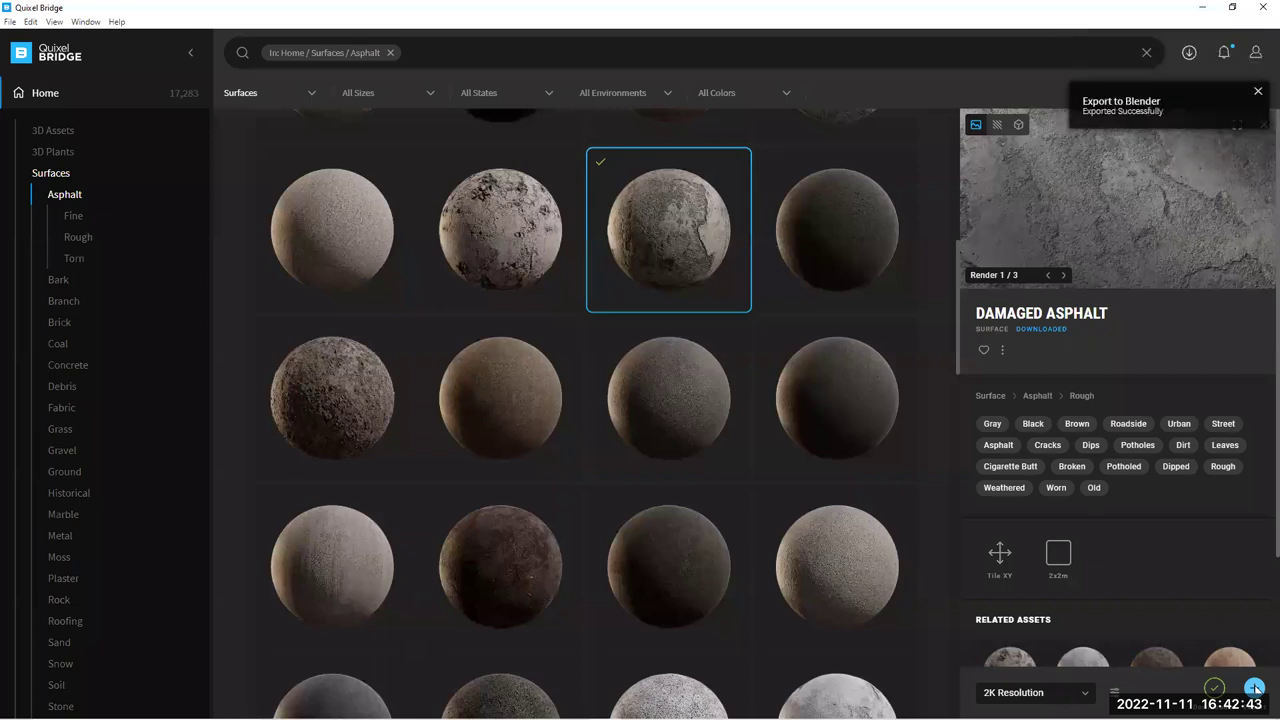
pyautogui.click(1203, 7)
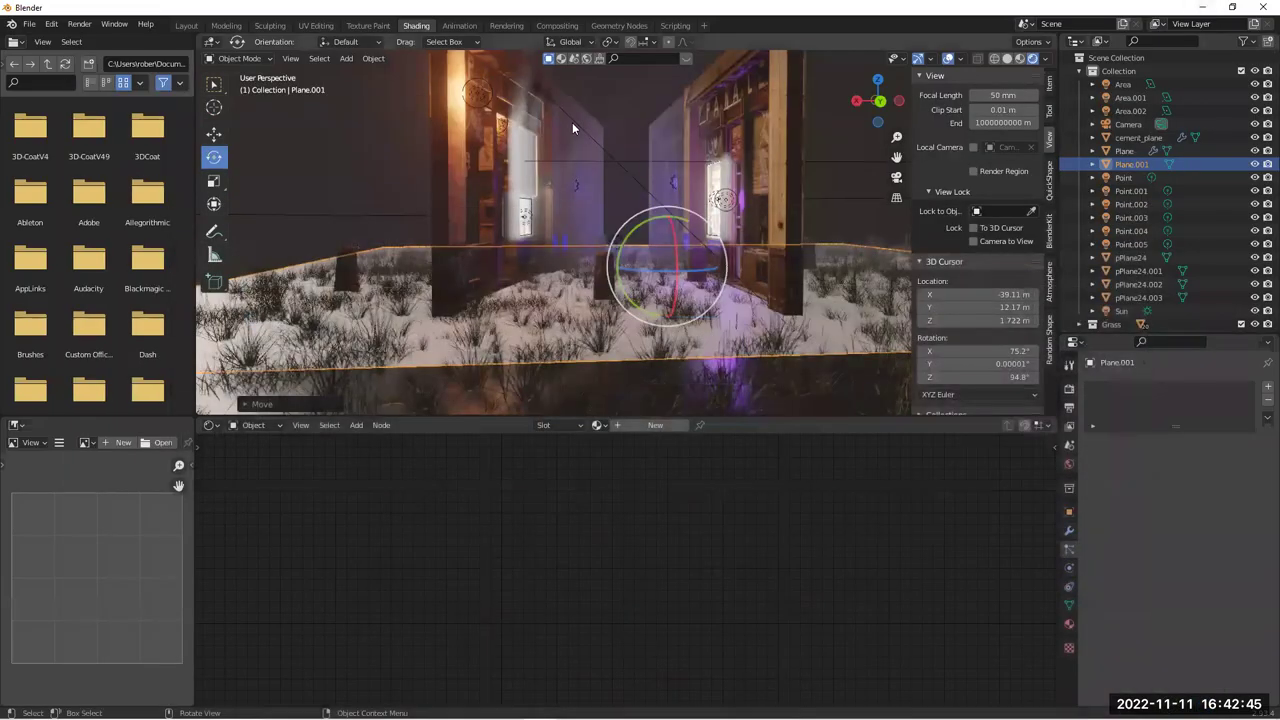
# Give the street ground plane a material and assign it the imported Damaged_Asphalt material
pyautogui.click(639, 424)
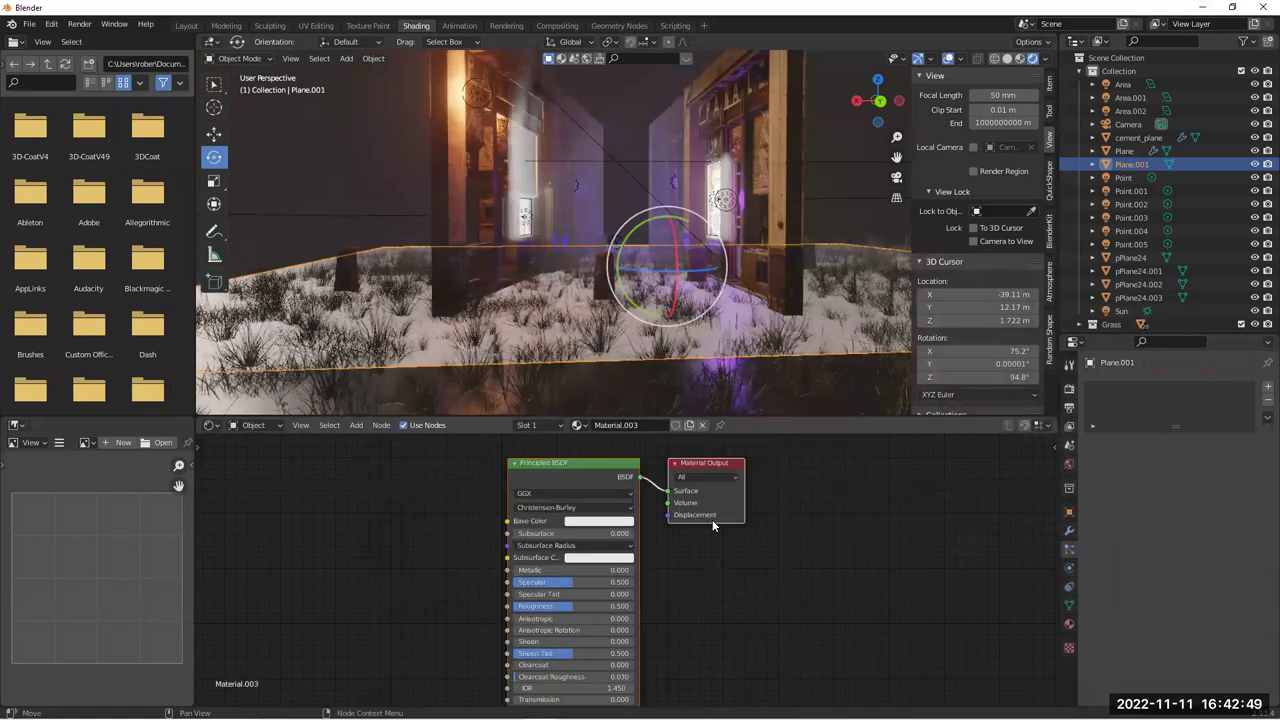
pyautogui.click(1071, 630)
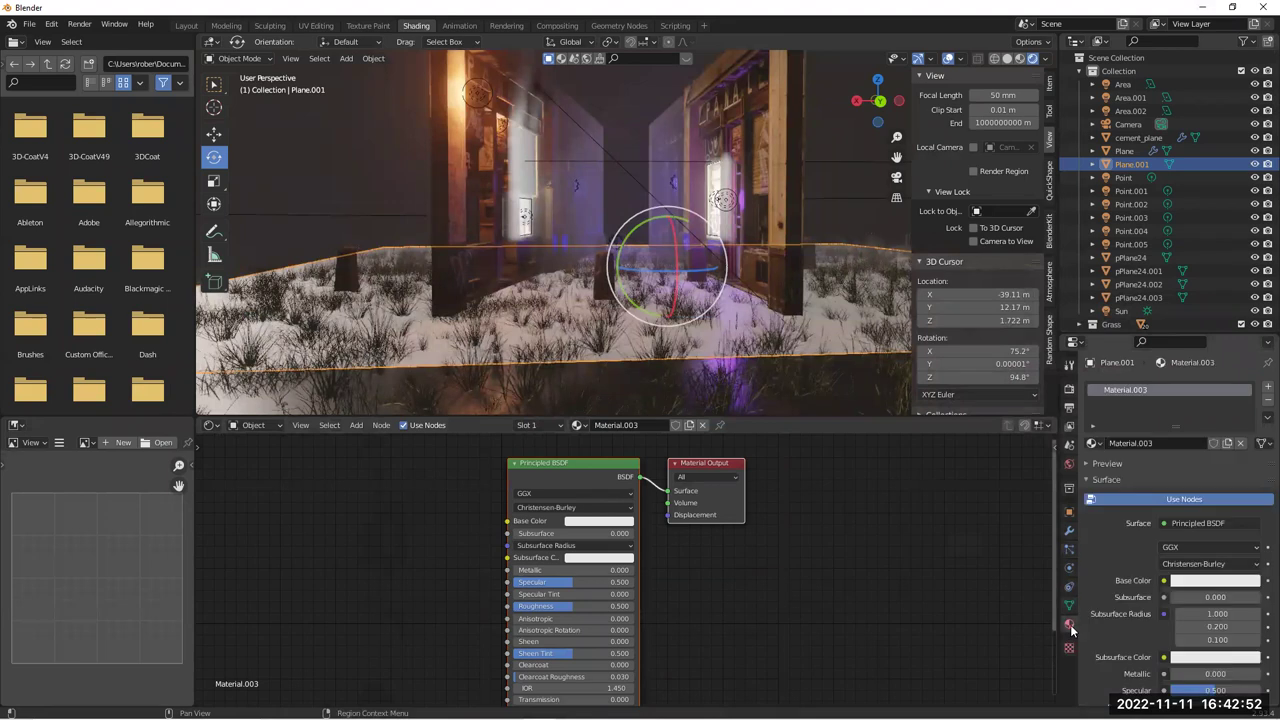
pyautogui.click(1095, 443)
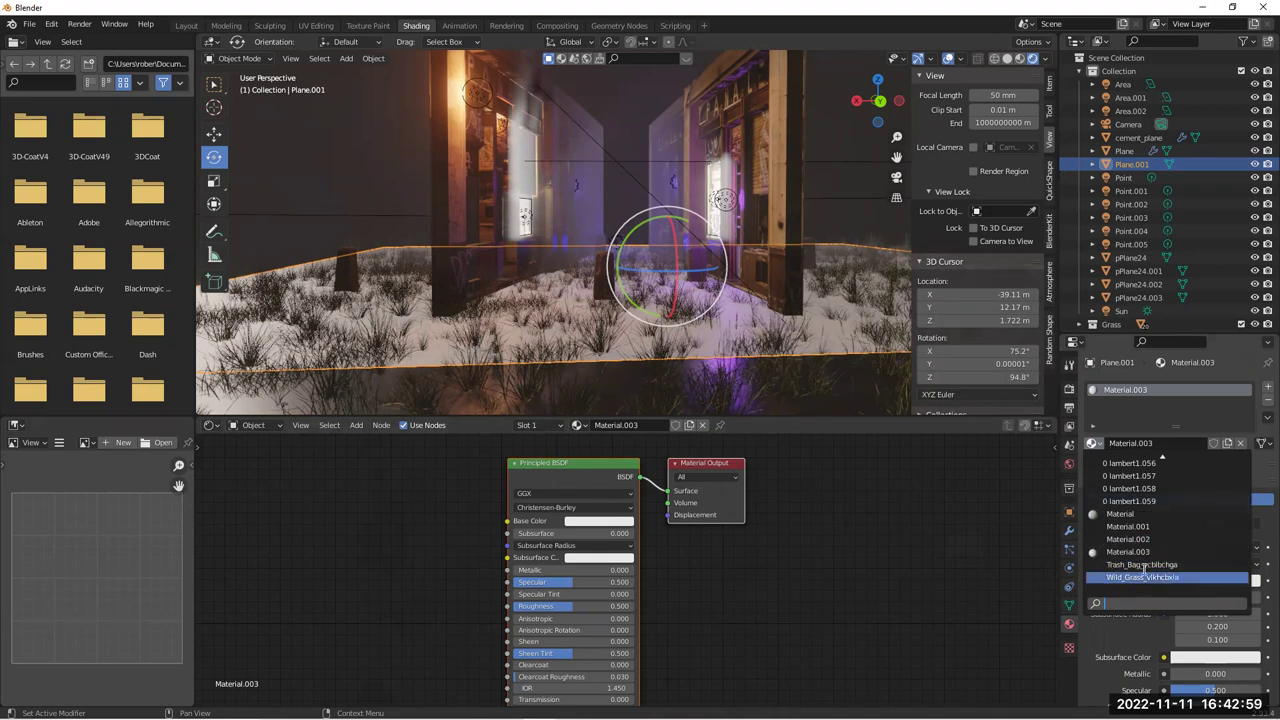
pyautogui.click(1136, 418)
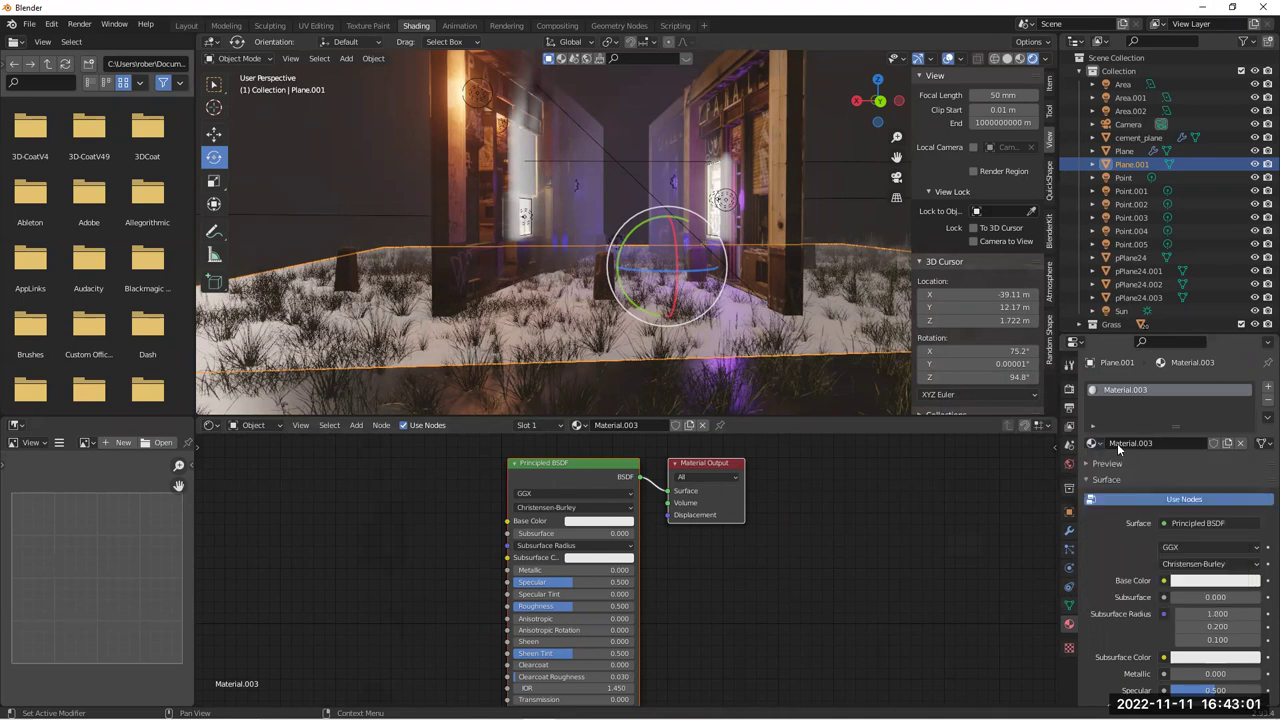
pyautogui.click(1117, 443)
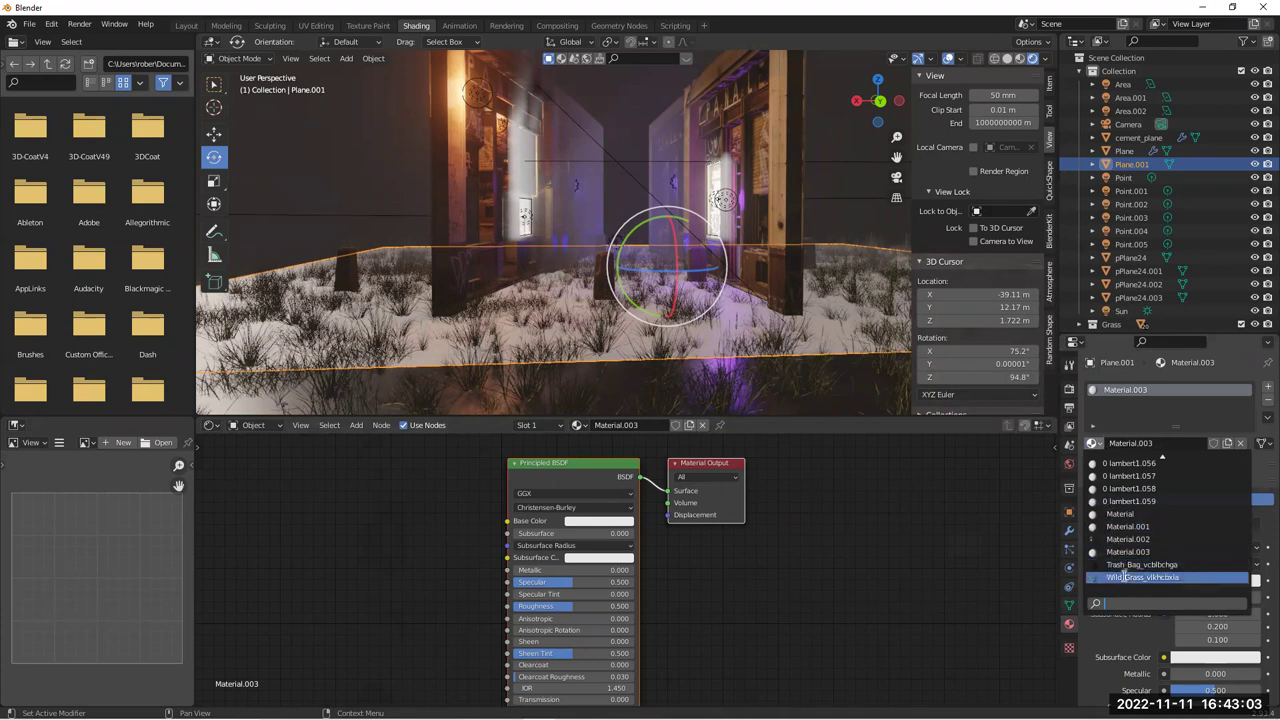
pyautogui.scroll(3, 1115, 490)
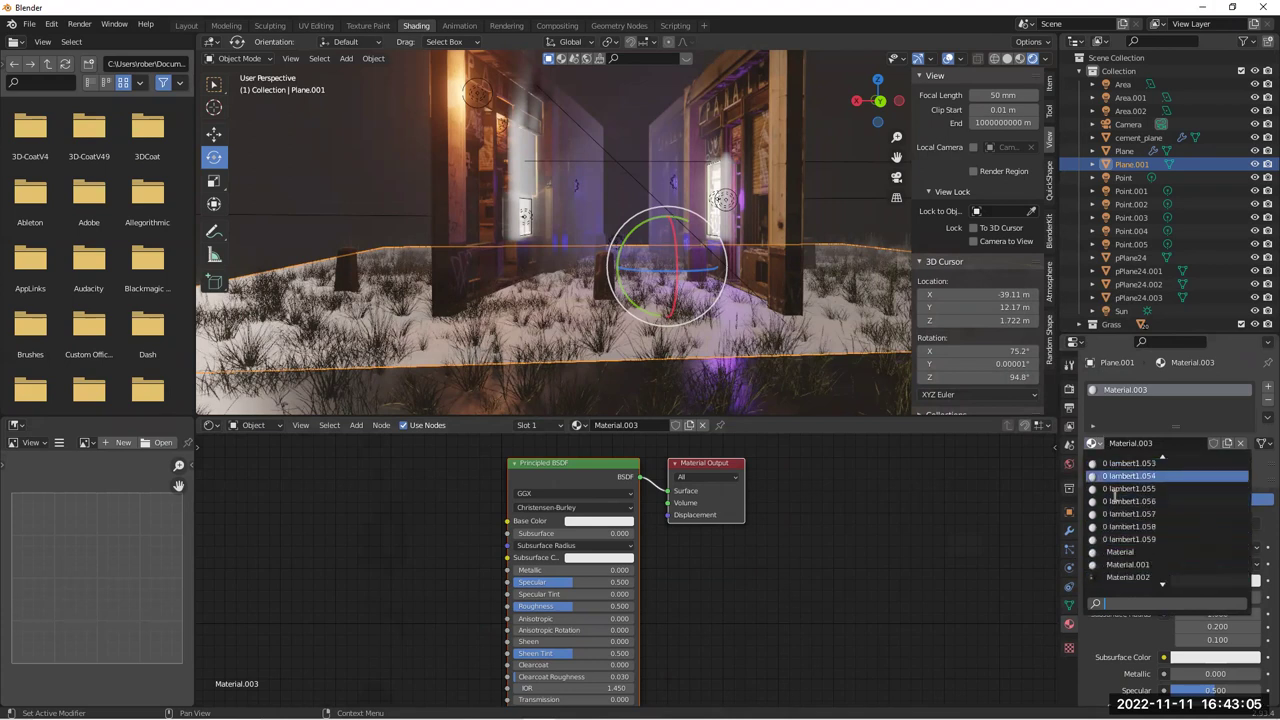
pyautogui.scroll(20, 1113, 490)
pyautogui.scroll(15, 1113, 493)
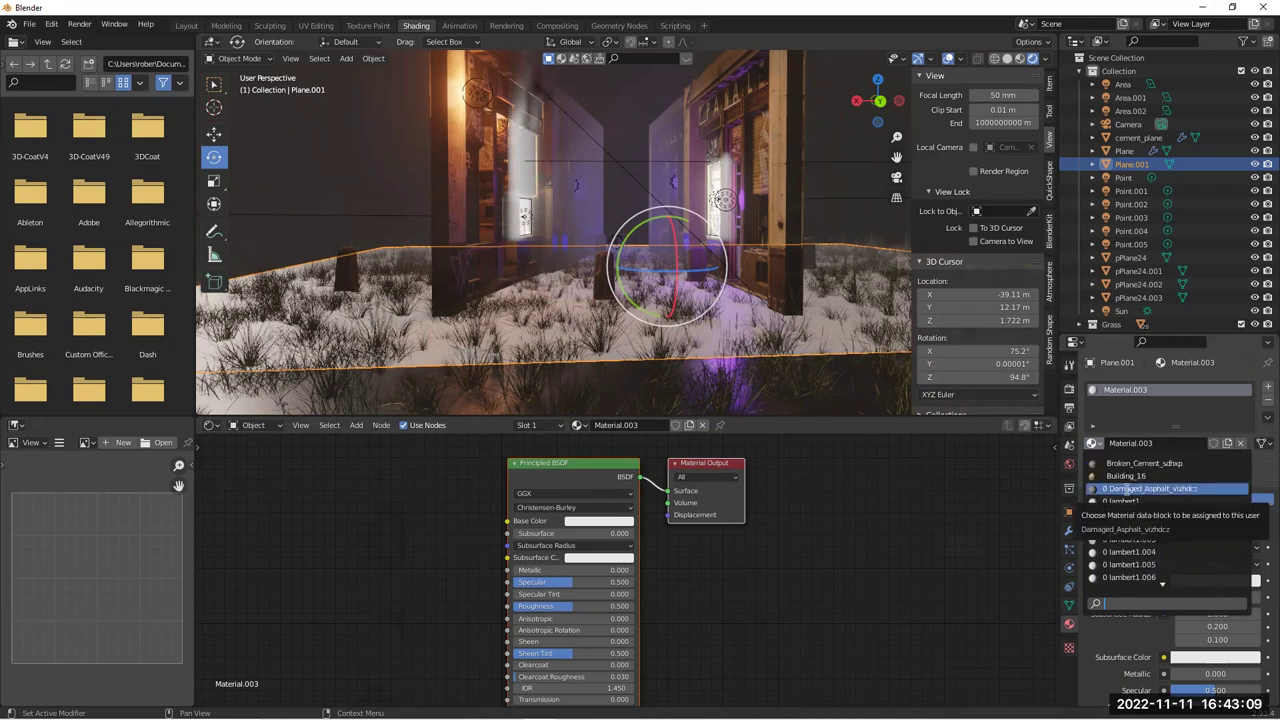
pyautogui.click(1126, 489)
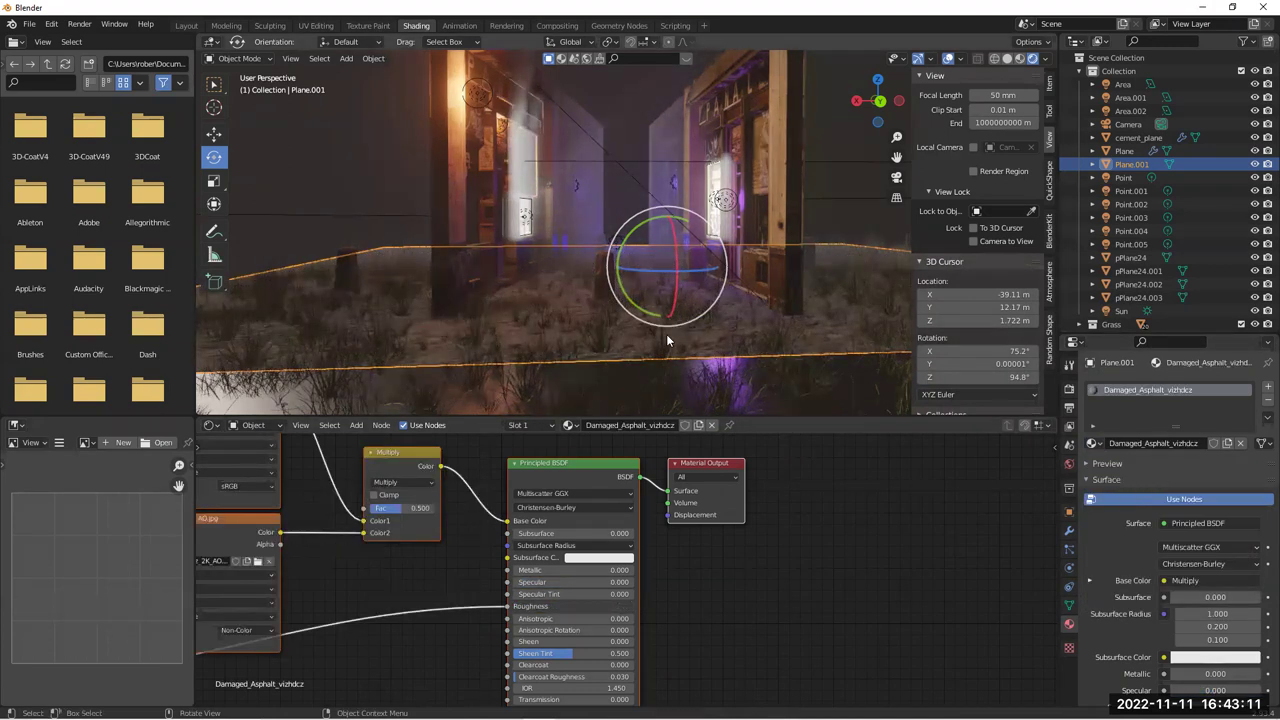
# Add Texture Coordinate and Mapping nodes to the albedo texture in the ground plane's asphalt material, and move them clear of the texture nodes
pyautogui.click(640, 213)
pyautogui.scroll(4, 634, 218)
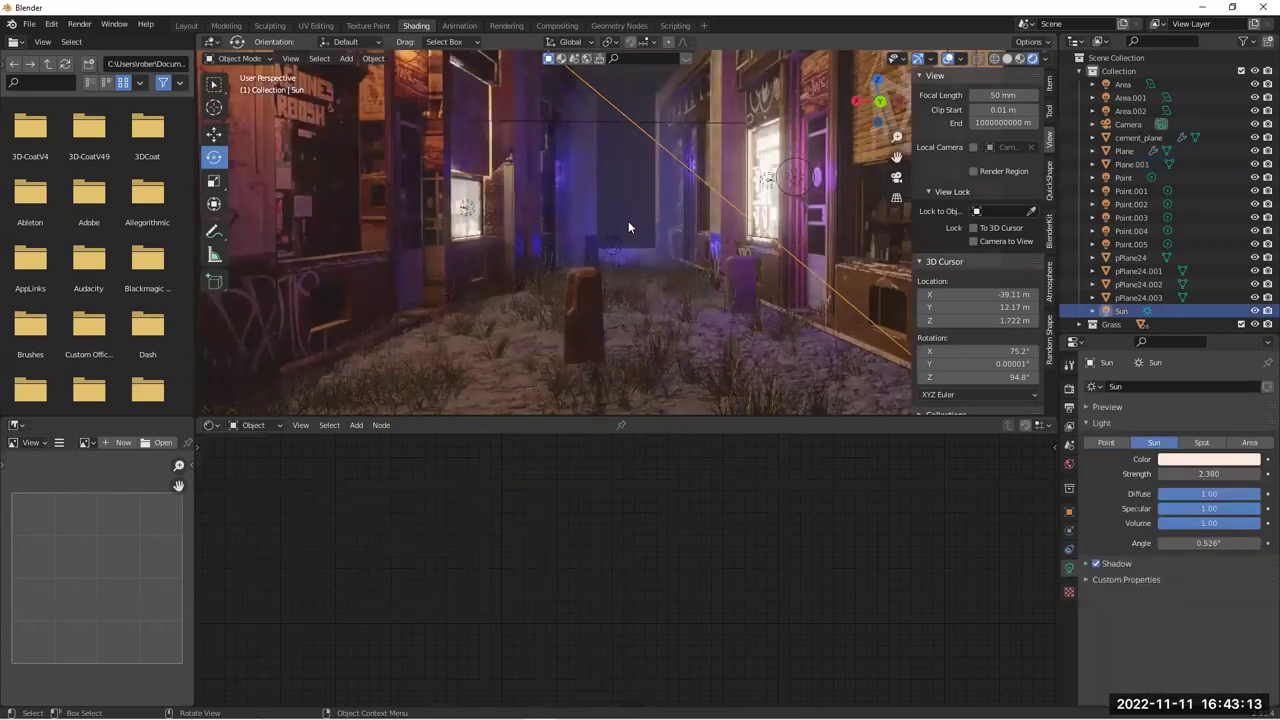
pyautogui.keyDown('shift'); pyautogui.moveTo(625, 204); pyautogui.dragTo(620, 211, button='middle'); pyautogui.keyUp('shift')
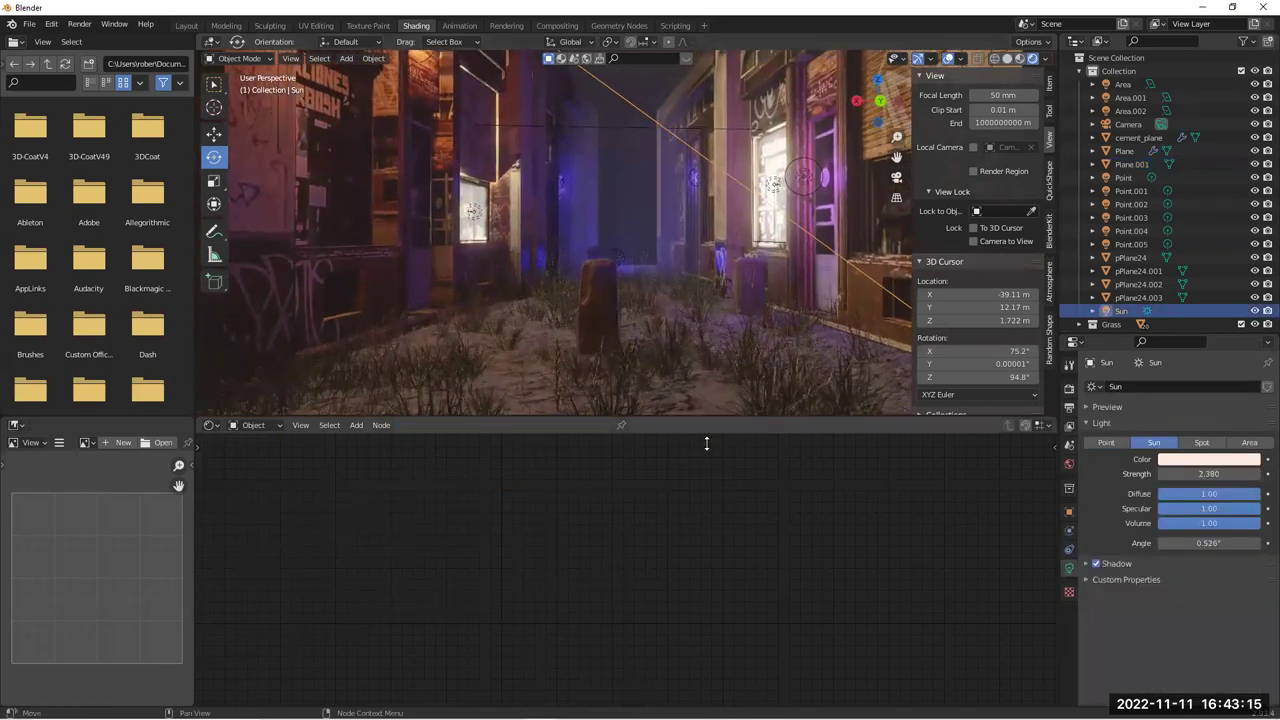
pyautogui.click(688, 396)
pyautogui.click(688, 405)
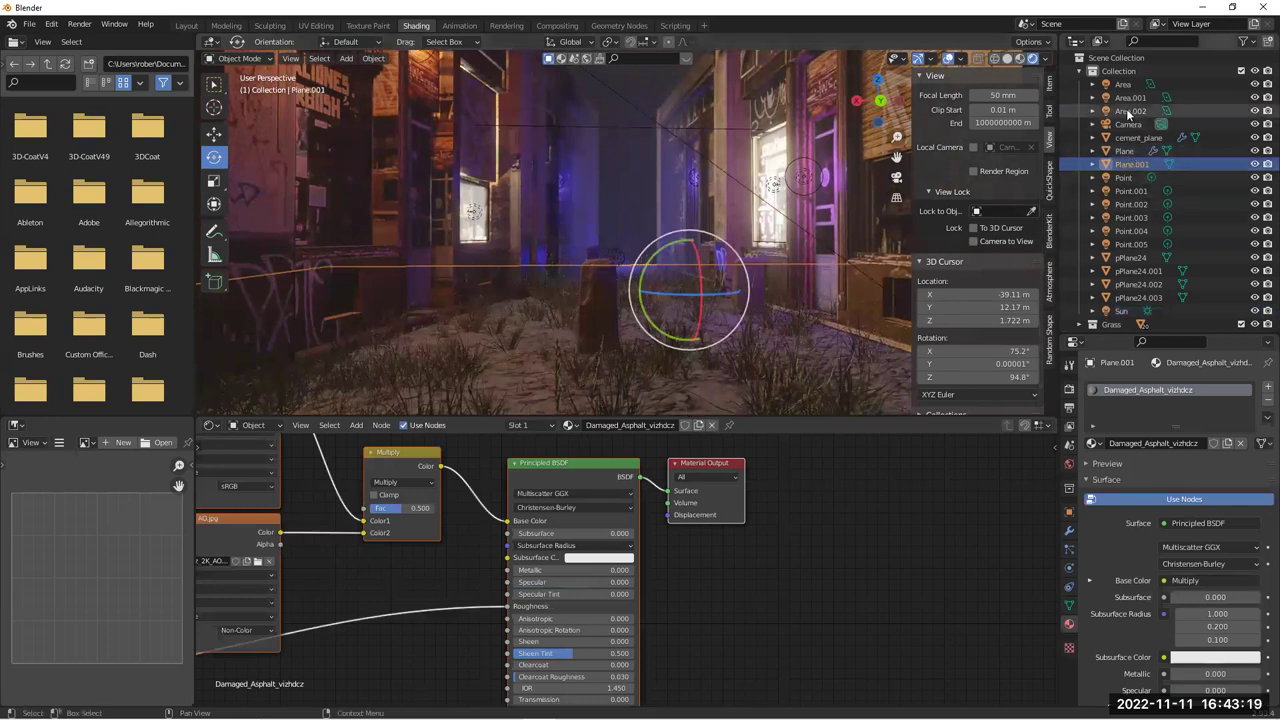
pyautogui.click(1126, 150)
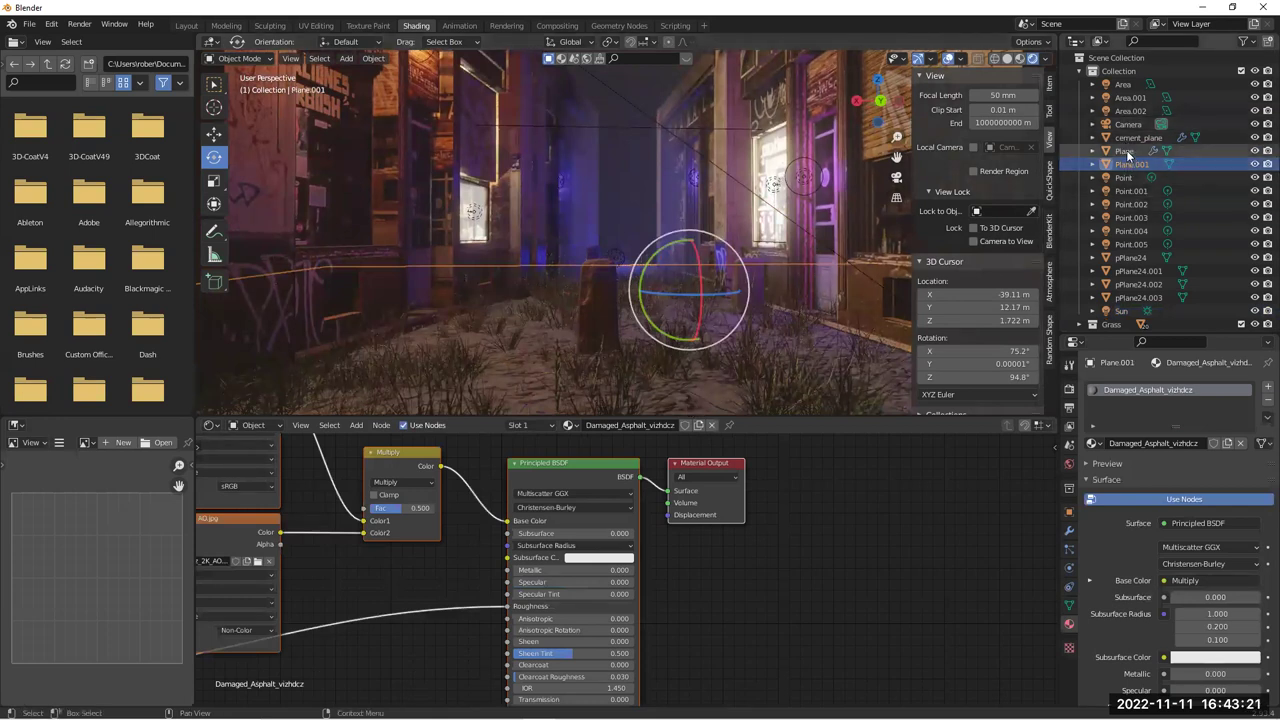
pyautogui.click(1127, 164)
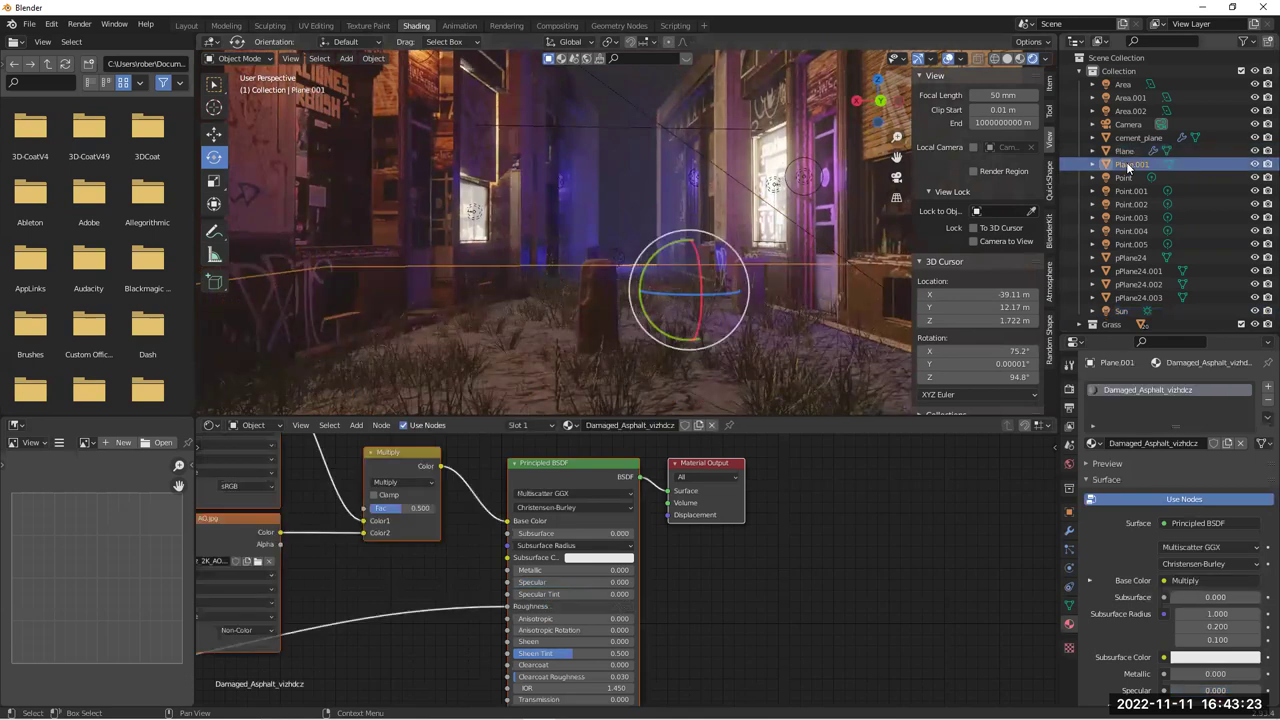
pyautogui.scroll(-5, 388, 602)
pyautogui.moveTo(394, 583); pyautogui.dragTo(656, 513, button='middle')
pyautogui.scroll(-4, 572, 548)
pyautogui.moveTo(558, 553); pyautogui.dragTo(580, 578, button='middle')
pyautogui.click(637, 458)
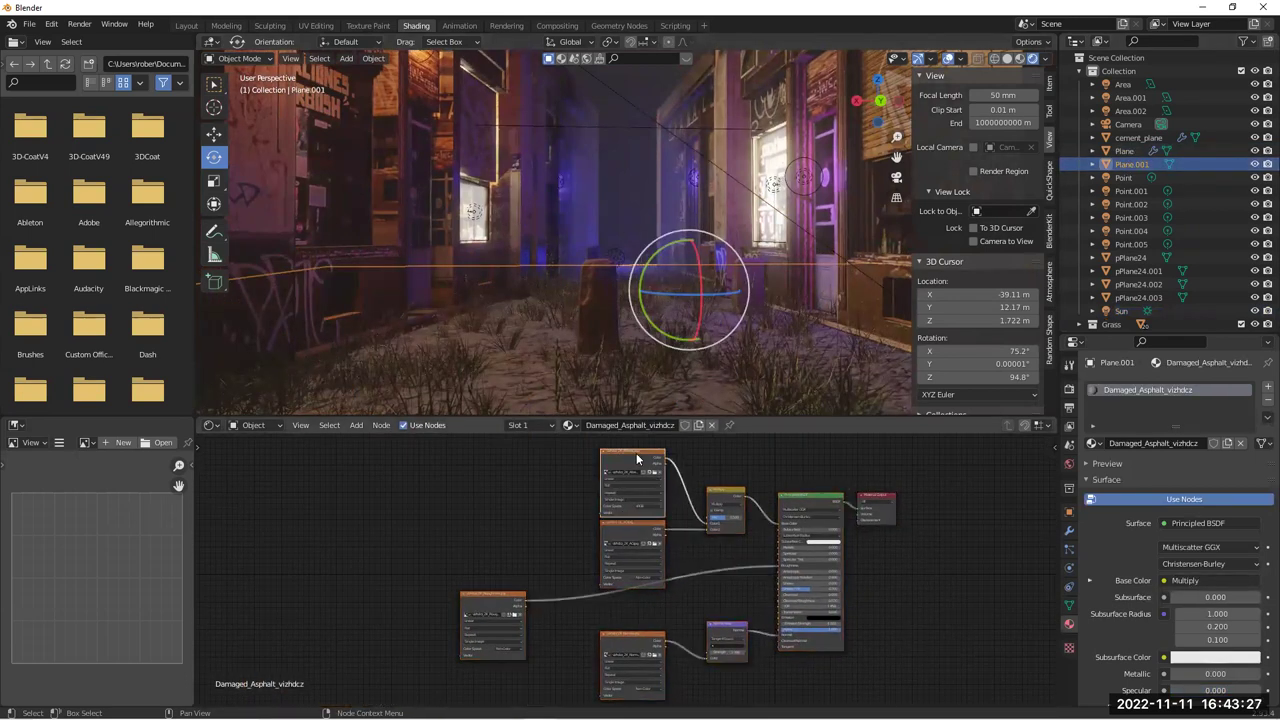
pyautogui.hotkey('ctrl', 't')
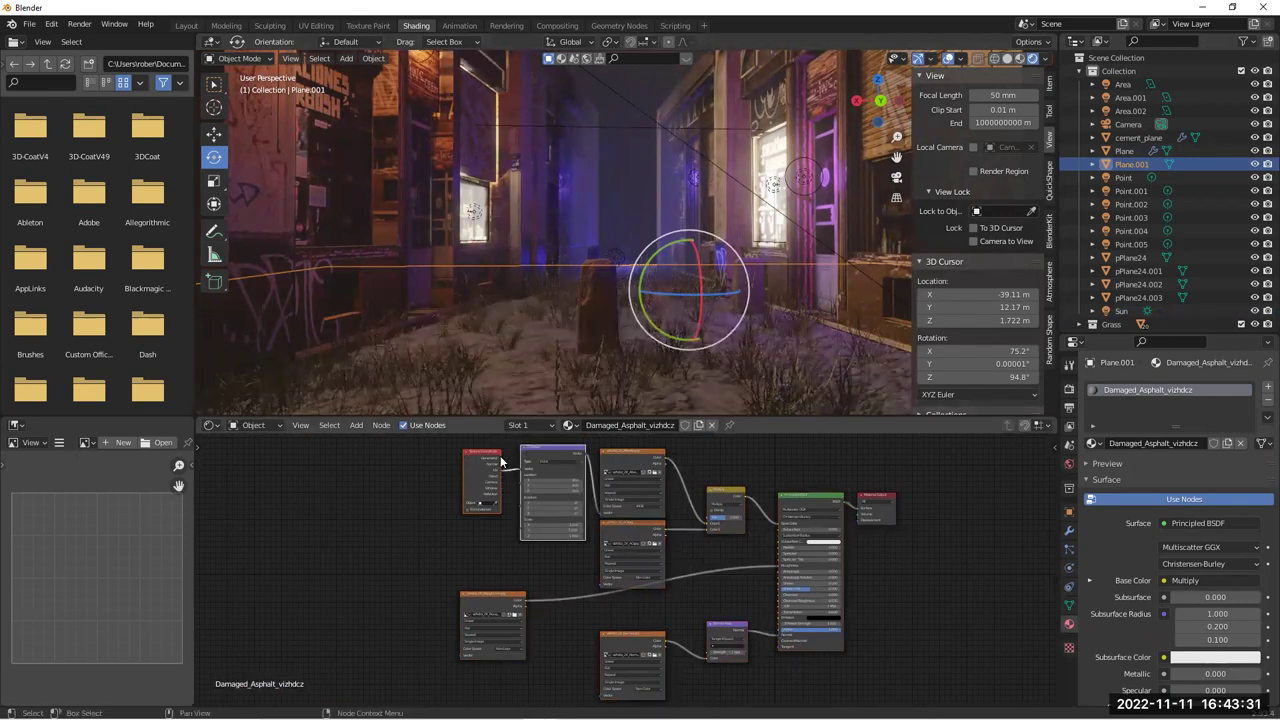
pyautogui.moveTo(492, 456); pyautogui.dragTo(422, 466)
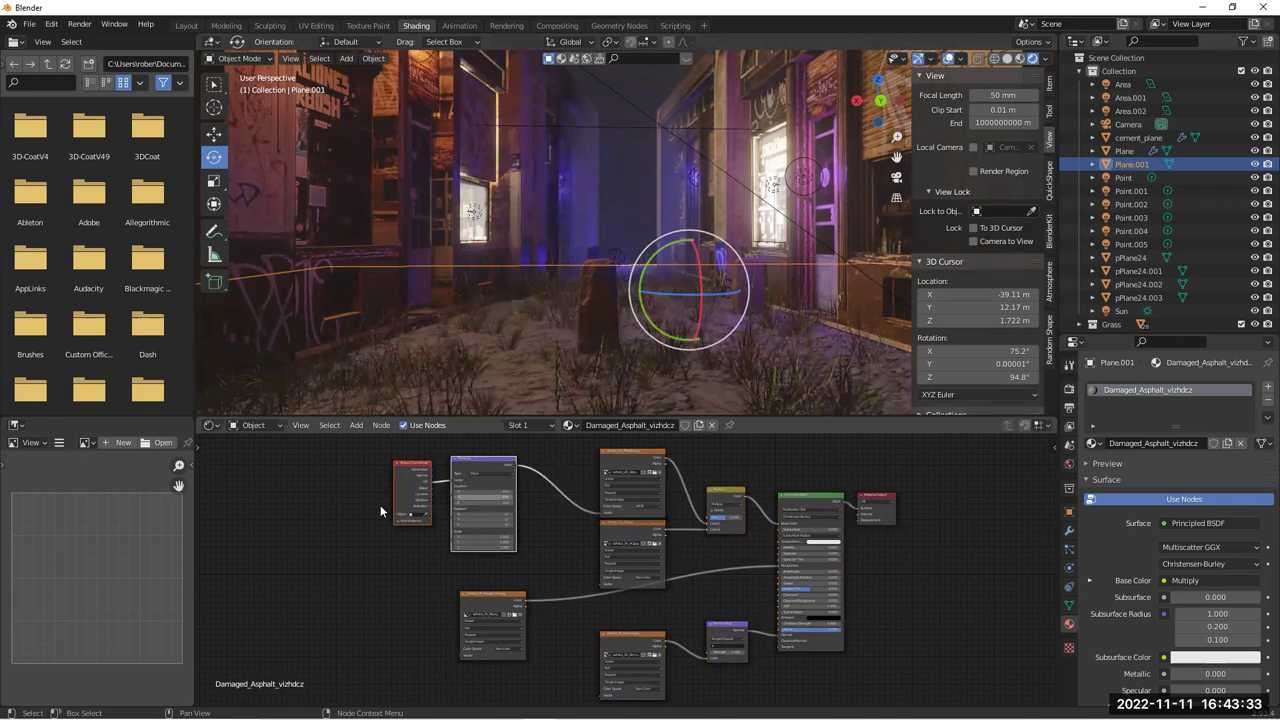
# Search the add-on preferences for "node" to check the Node Wrangler add-on, and close the preferences
pyautogui.click(50, 23)
pyautogui.click(89, 214)
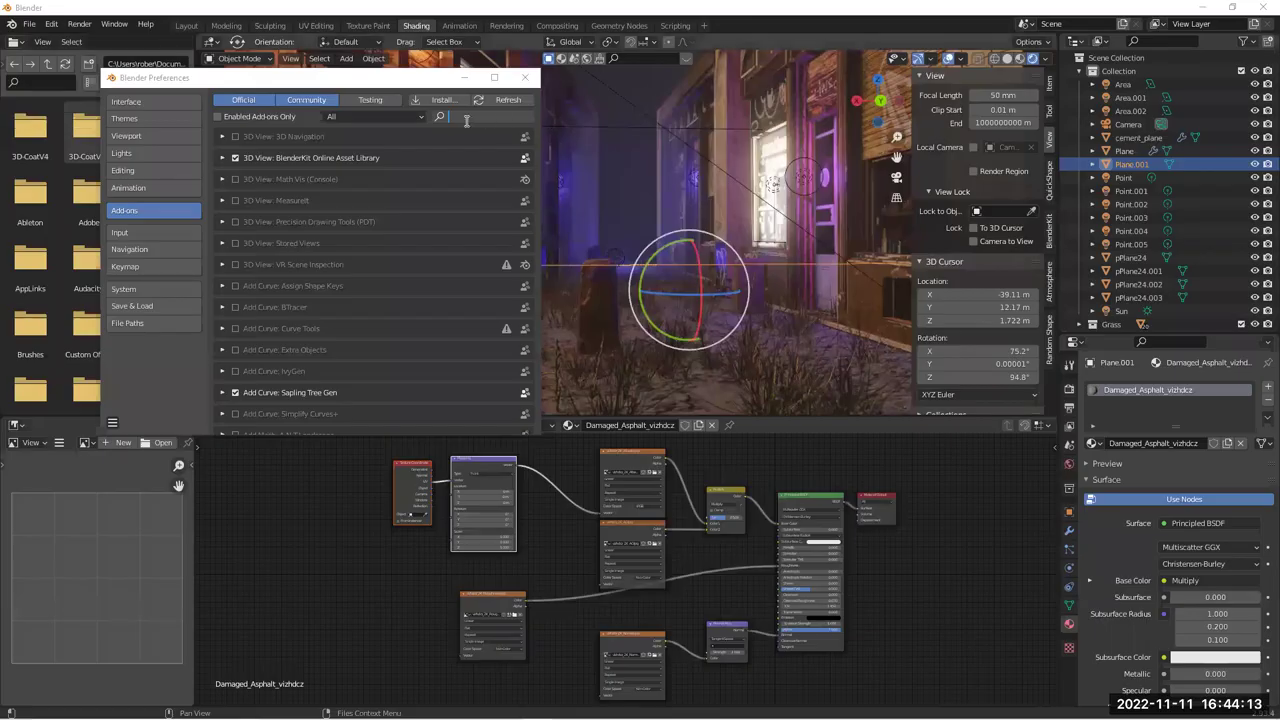
pyautogui.moveTo(338, 79); pyautogui.dragTo(351, 84)
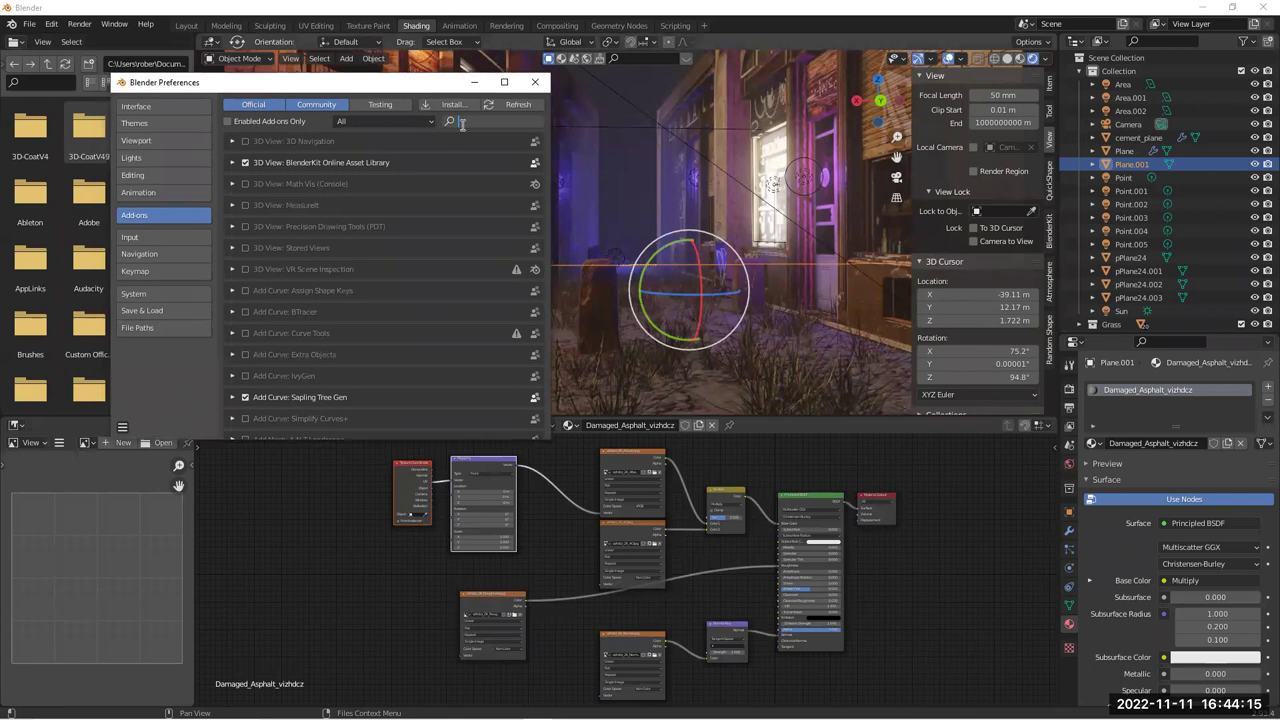
pyautogui.click(461, 122)
pyautogui.write('node')
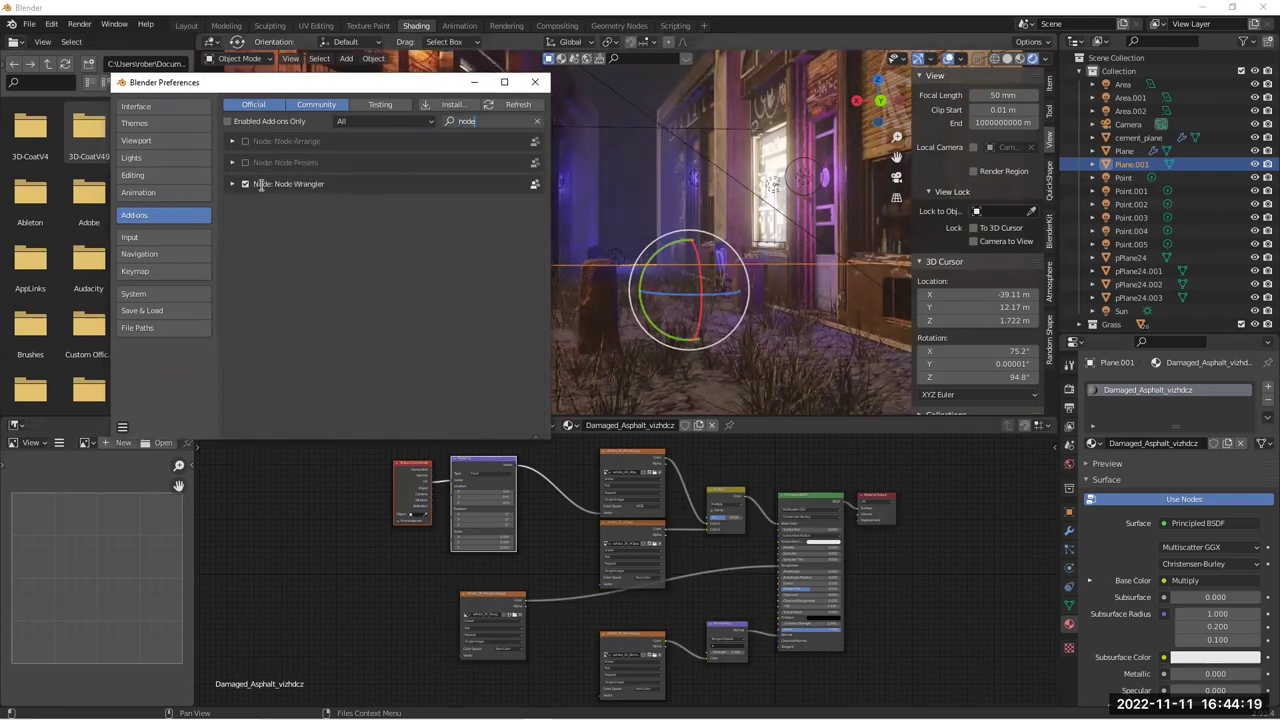
pyautogui.click(535, 82)
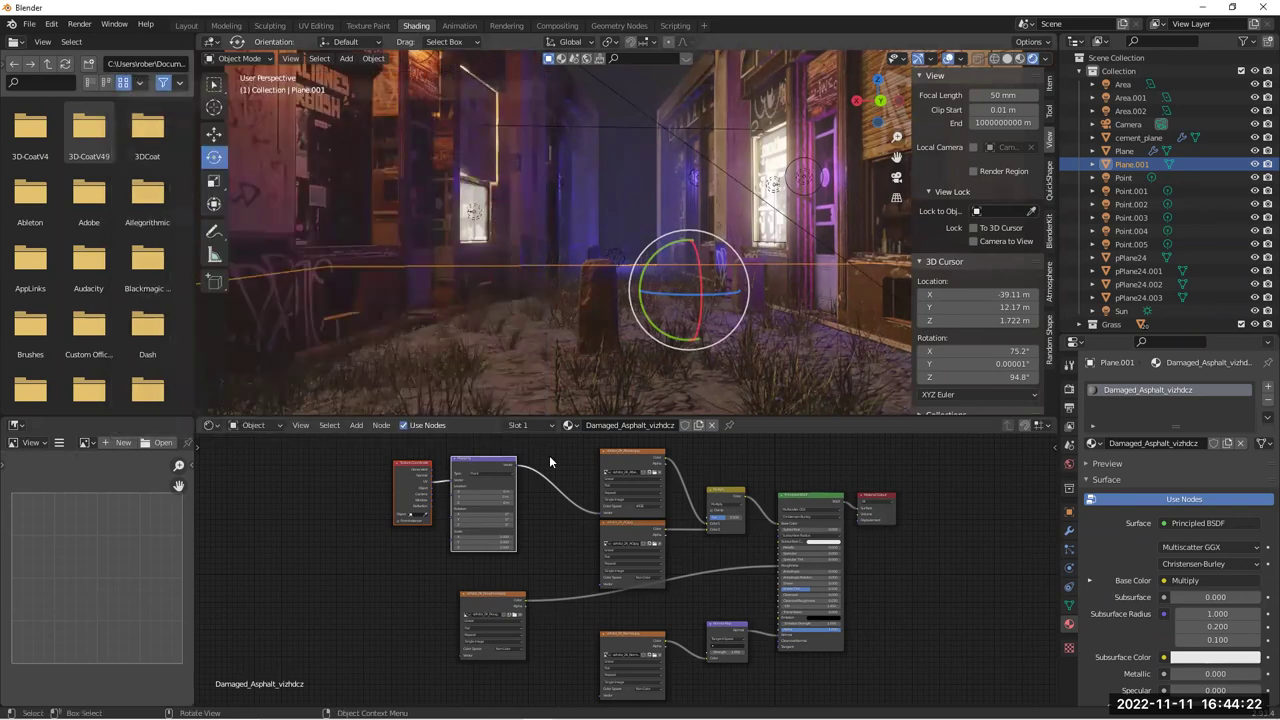
# Connect the Mapping node's Vector output to the AO, roughness and normal textures of the asphalt material
pyautogui.scroll(2, 534, 502)
pyautogui.scroll(-1, 512, 502)
pyautogui.moveTo(532, 554); pyautogui.dragTo(548, 586, button='middle')
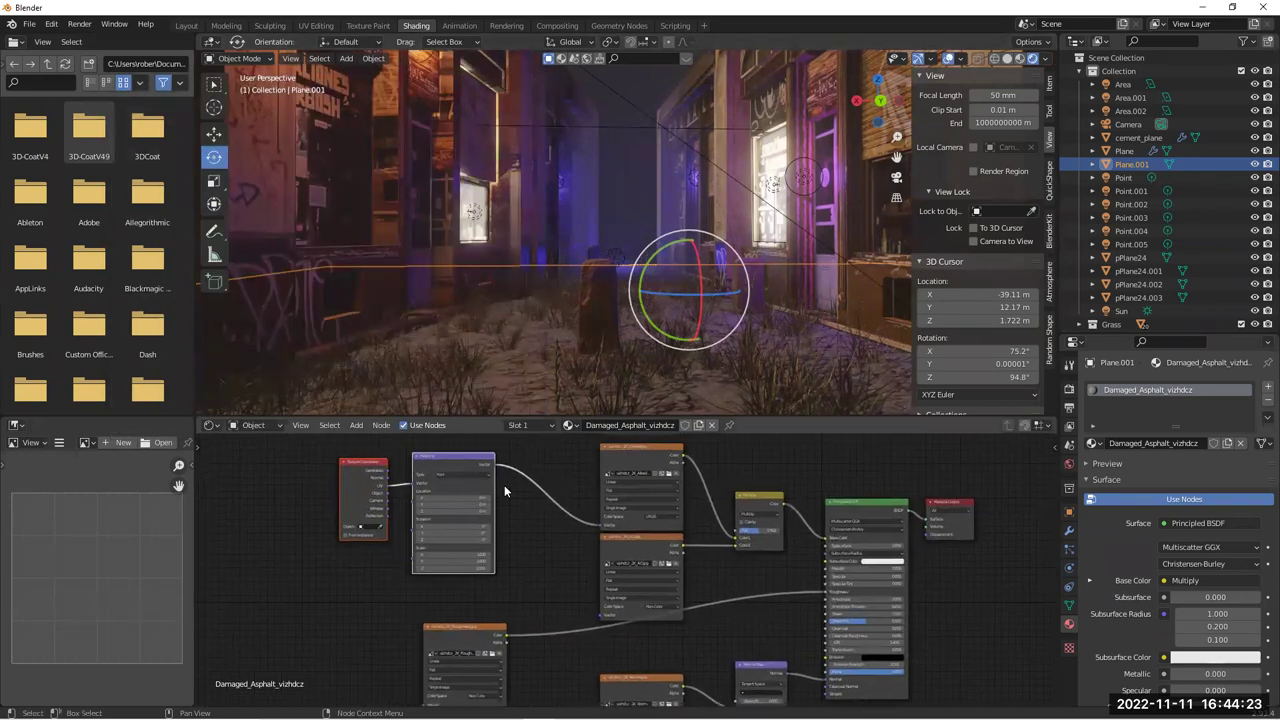
pyautogui.moveTo(527, 541); pyautogui.dragTo(630, 548, button='middle')
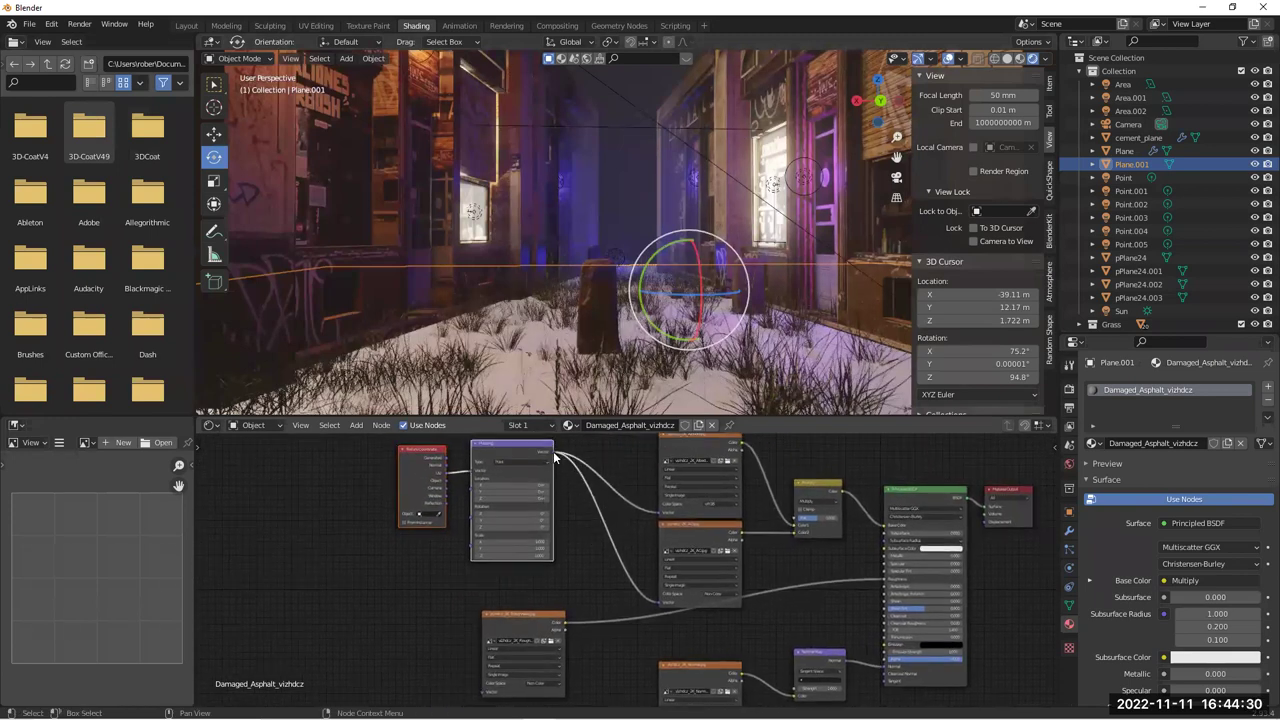
pyautogui.moveTo(554, 454); pyautogui.dragTo(486, 690)
pyautogui.scroll(-2, 611, 571)
pyautogui.moveTo(597, 549); pyautogui.dragTo(572, 534, button='middle')
pyautogui.moveTo(541, 452); pyautogui.dragTo(629, 698)
# Set the asphalt Mapping node's scale to -2 on X, Y and Z and check the ground
pyautogui.scroll(2, 524, 490)
pyautogui.scroll(6, 522, 492)
pyautogui.moveTo(509, 499); pyautogui.dragTo(609, 573, button='middle')
pyautogui.scroll(2, 590, 530)
pyautogui.moveTo(586, 521); pyautogui.dragTo(624, 562, button='middle')
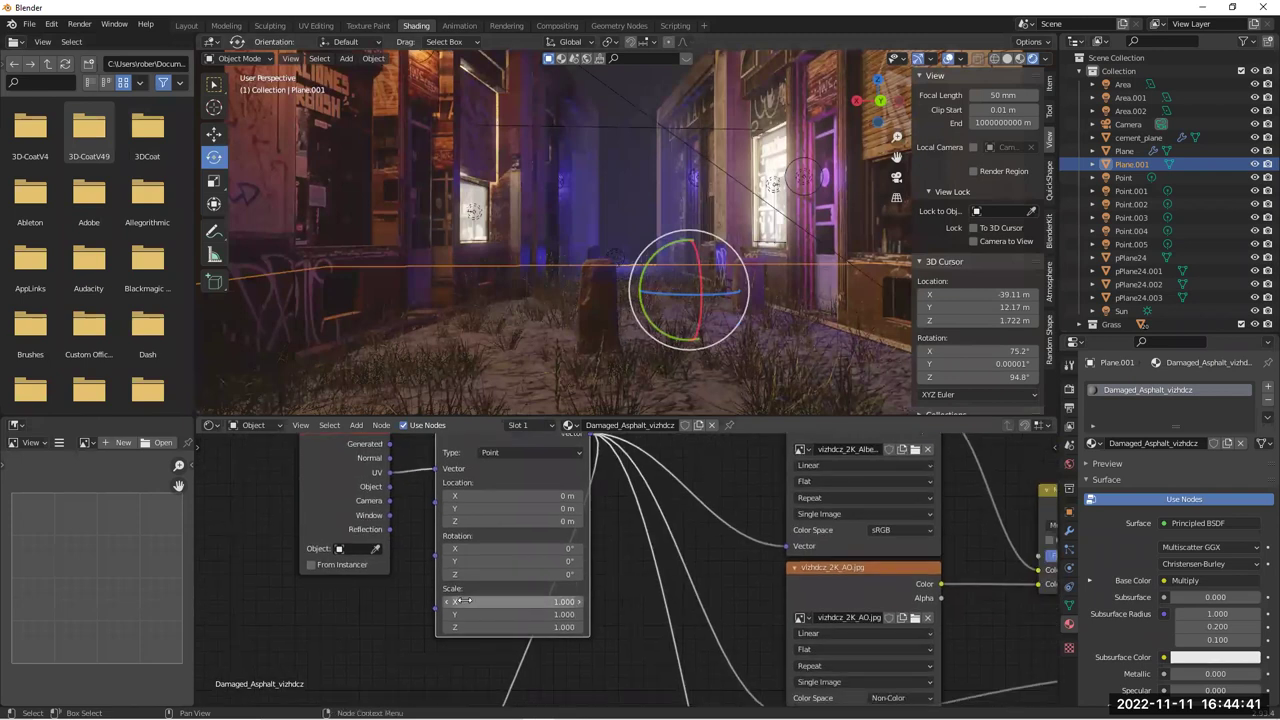
pyautogui.click(567, 602)
pyautogui.write('-2.2')
pyautogui.write('-2')
pyautogui.press('Return')
pyautogui.click(567, 614)
pyautogui.click(540, 614)
pyautogui.write('2')
pyautogui.press('Return')
pyautogui.click(557, 627)
pyautogui.write('2')
pyautogui.press('Return')
pyautogui.moveTo(558, 295); pyautogui.dragTo(560, 340, button='middle')
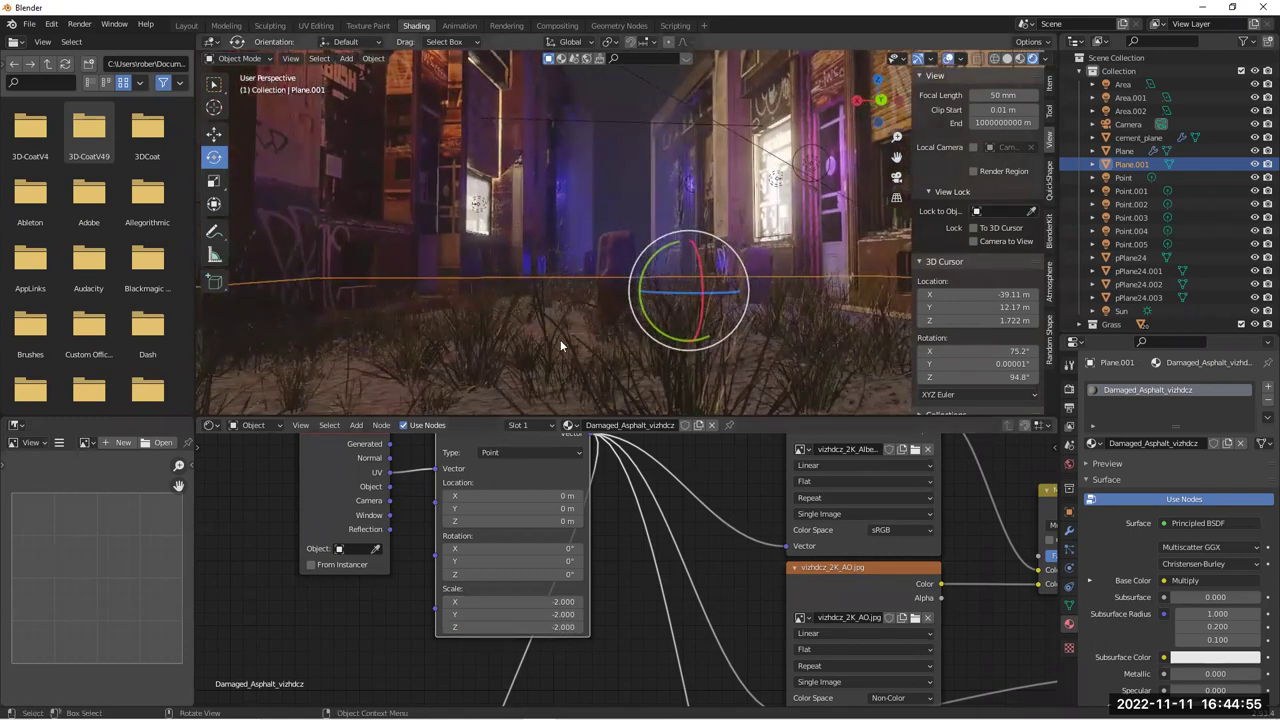
# Set the asphalt Mapping node's scale to 2 on X, Y and Z and check the tiling
pyautogui.click(549, 601)
pyautogui.write('2.0')
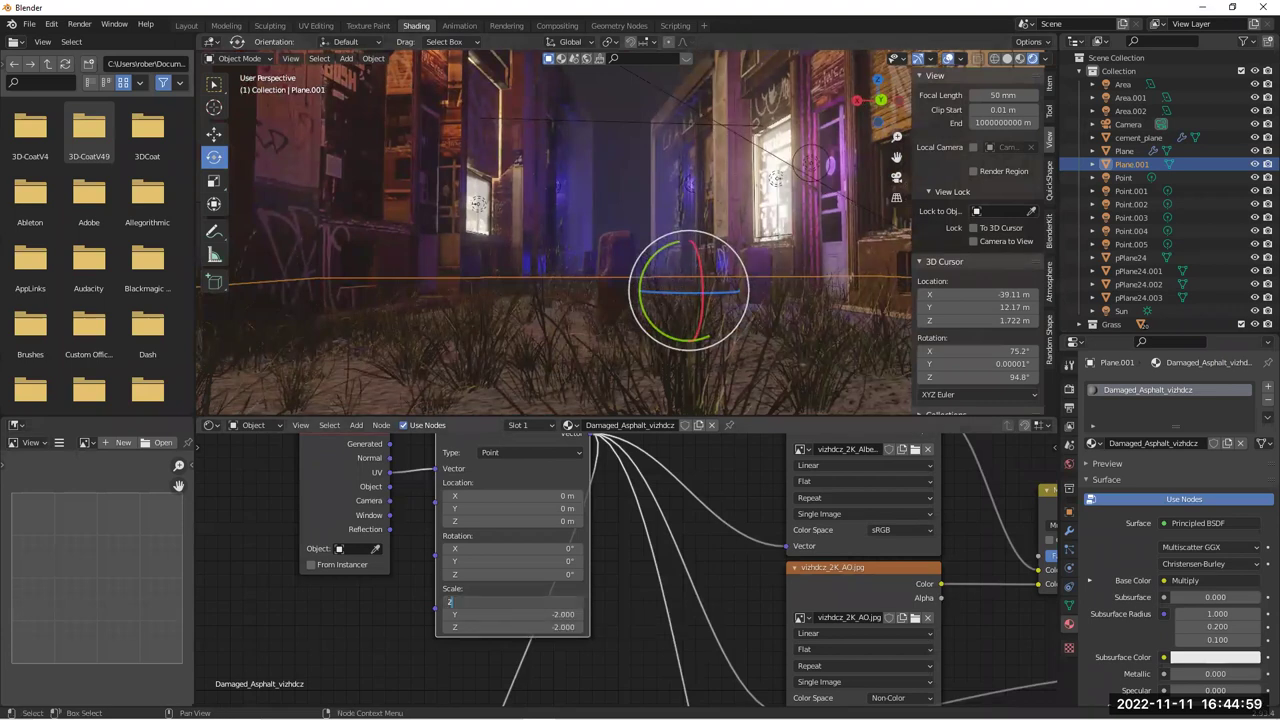
pyautogui.press('Tab')
pyautogui.write('2.0')
pyautogui.press('Tab')
pyautogui.write('2.0')
pyautogui.press('Return')
pyautogui.moveTo(590, 332); pyautogui.dragTo(570, 400, button='middle')
# Set the asphalt Mapping node's scale to 10 on X, Y and Z, check the street surface, and deselect the plane
pyautogui.click(510, 601)
pyautogui.write('10')
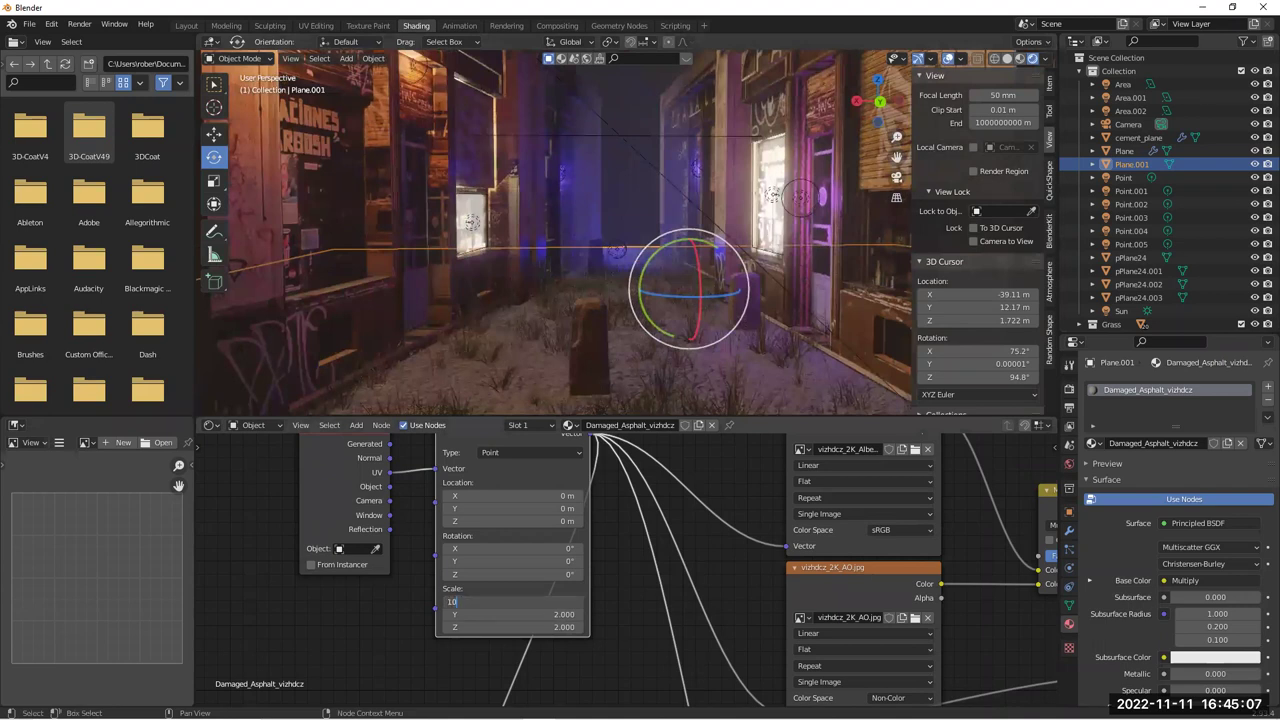
pyautogui.press('Tab')
pyautogui.write('10')
pyautogui.press('Tab')
pyautogui.write('10')
pyautogui.press('Return')
pyautogui.moveTo(640, 353); pyautogui.dragTo(634, 300, button='middle')
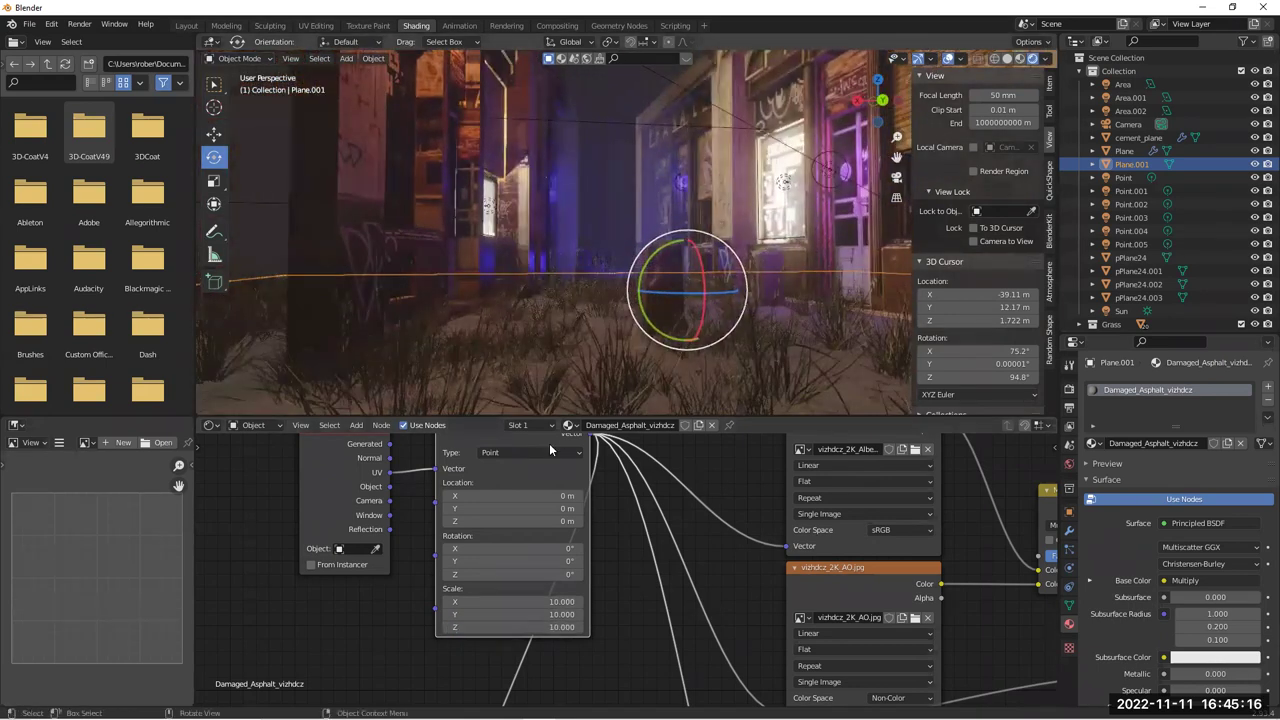
pyautogui.moveTo(645, 531); pyautogui.dragTo(612, 576, button='middle')
pyautogui.scroll(-1, 542, 209)
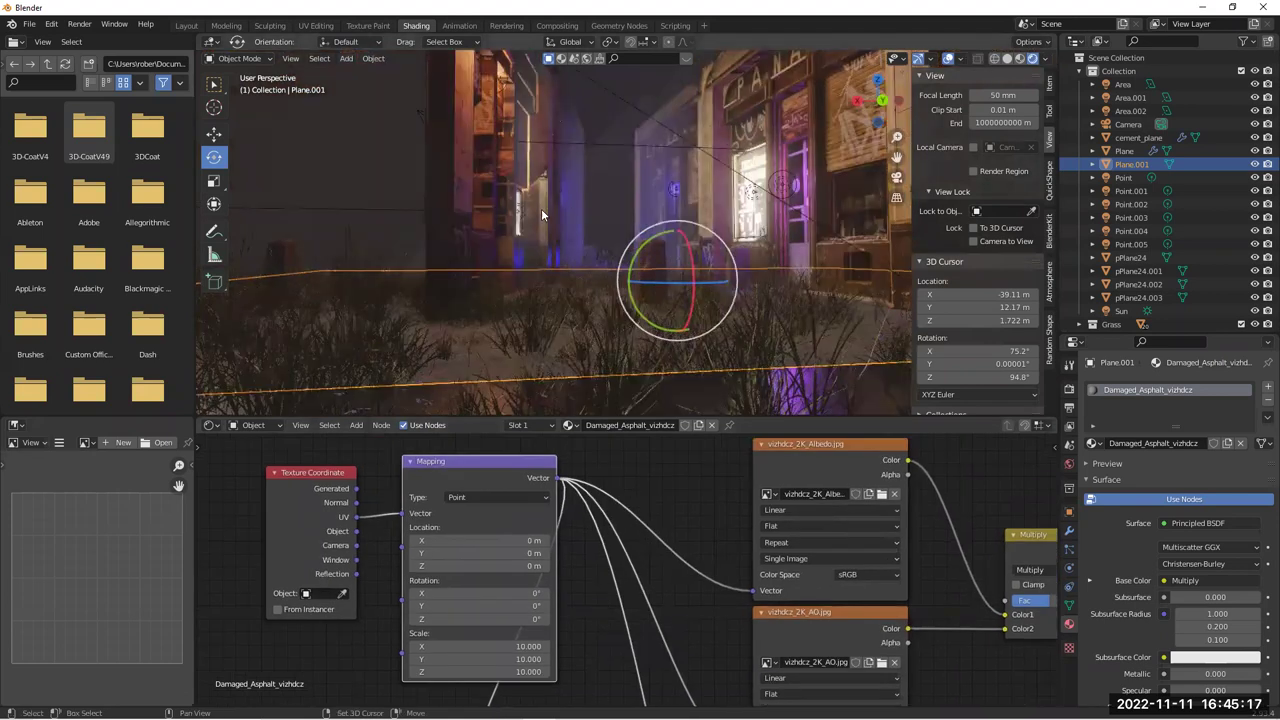
pyautogui.moveTo(541, 208); pyautogui.dragTo(554, 228, button='middle')
pyautogui.scroll(2, 560, 224)
pyautogui.click(592, 281)
pyautogui.moveTo(613, 269); pyautogui.dragTo(603, 241, button='middle')
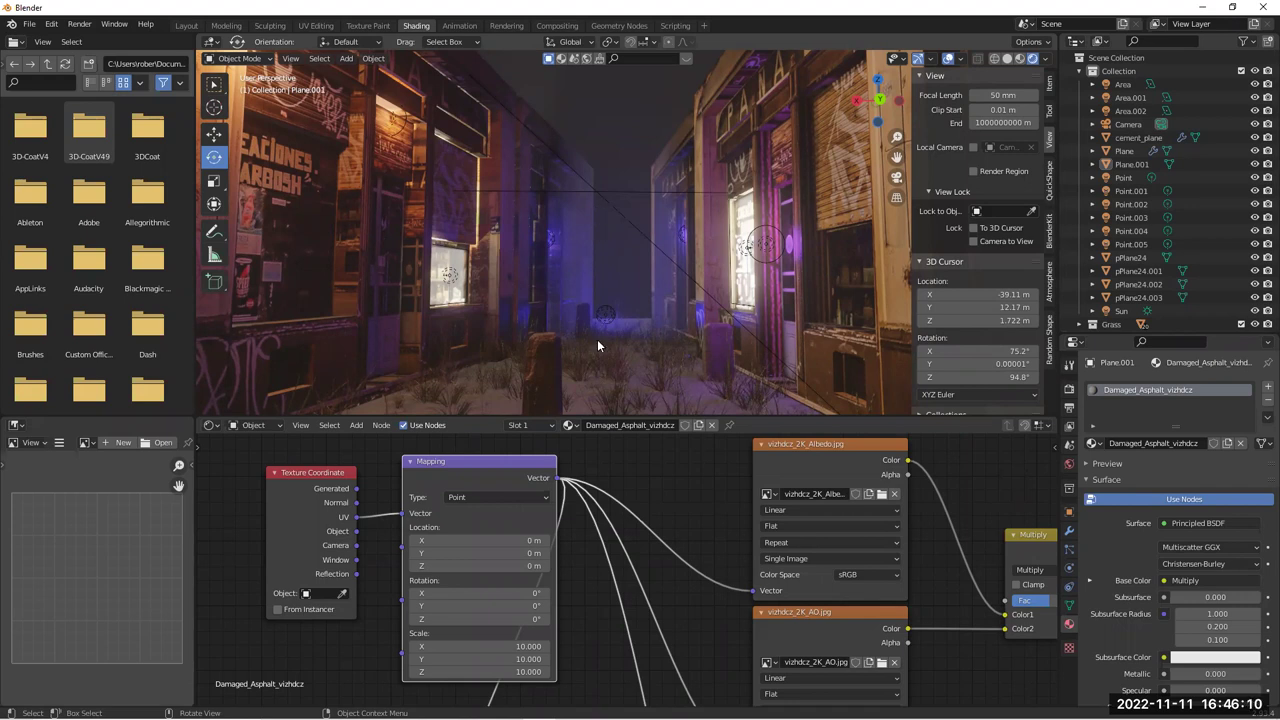
# Find the concrete barrier object in the cement collection, select it to identify it in the street, and clear the selection
pyautogui.click(543, 365)
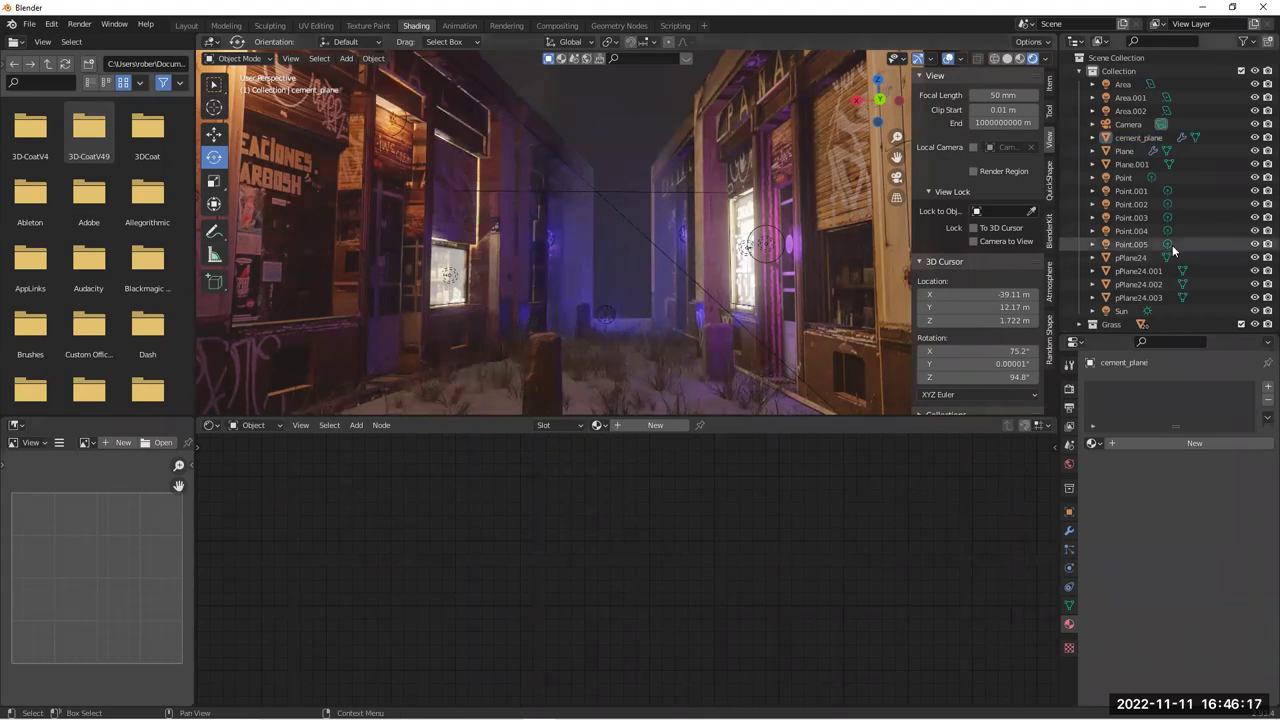
pyautogui.scroll(-2, 1150, 260)
pyautogui.click(1092, 306)
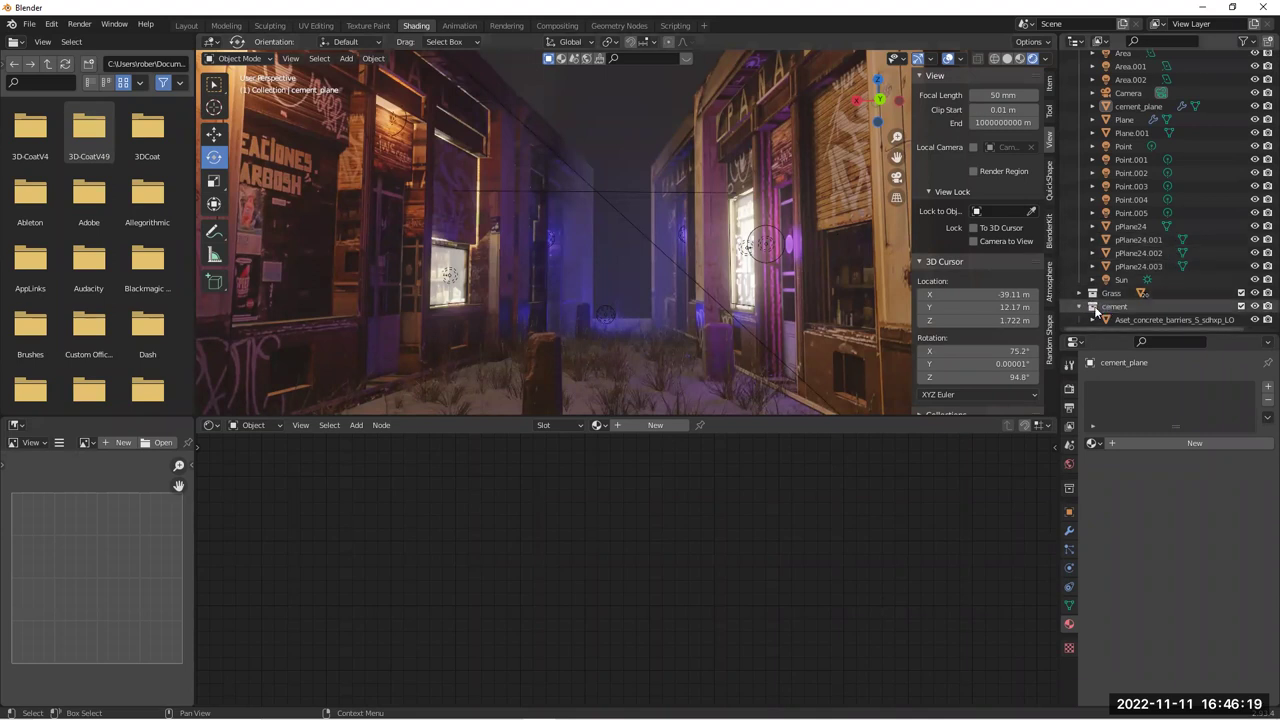
pyautogui.click(1110, 307)
pyautogui.click(1140, 320)
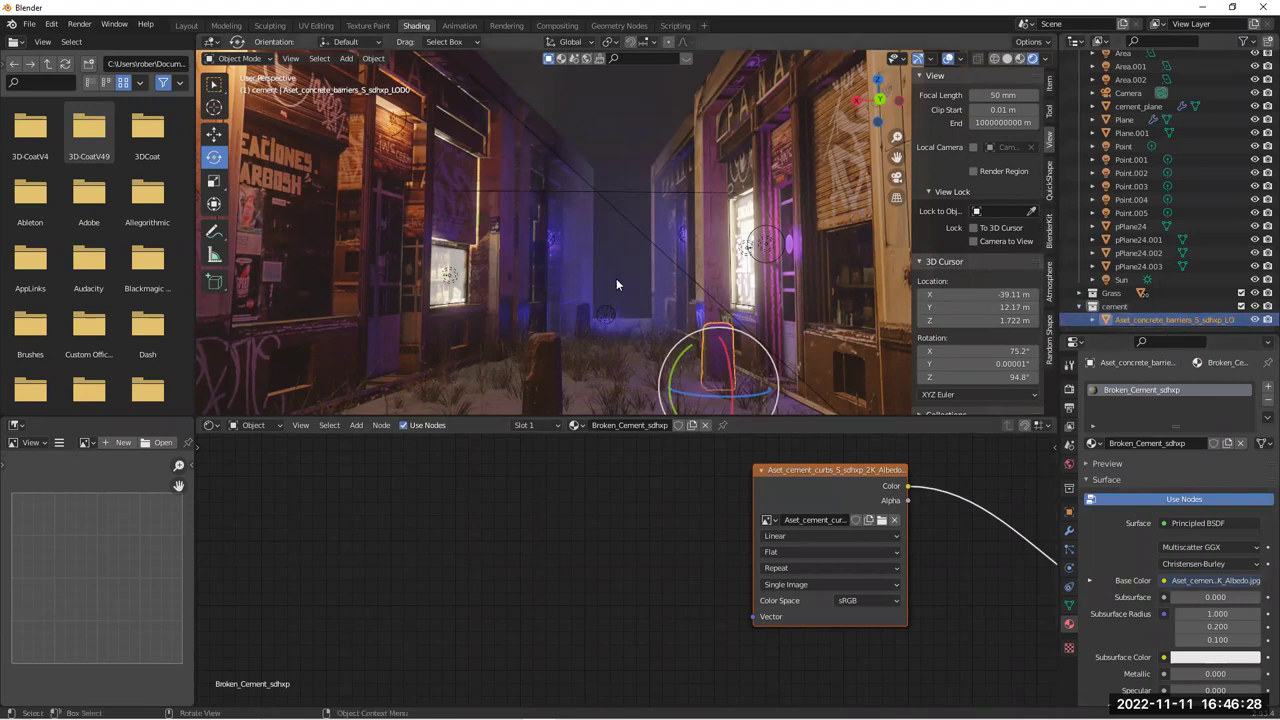
pyautogui.hotkey('alt', 'a')
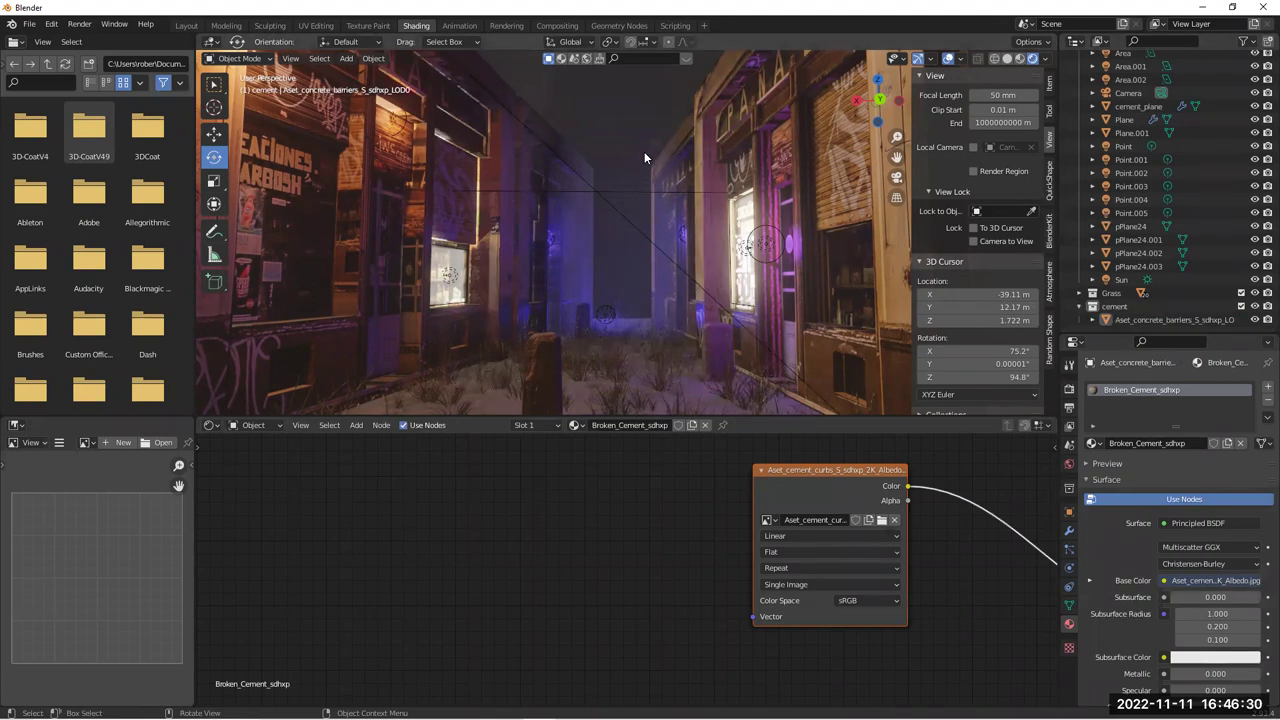
# Switch the shader editor to the World nodes and connect the fish_hoek_beach_2k.hdr color to the Background node's Color
pyautogui.click(247, 426)
pyautogui.click(260, 457)
pyautogui.moveTo(672, 580); pyautogui.dragTo(358, 500, button='middle')
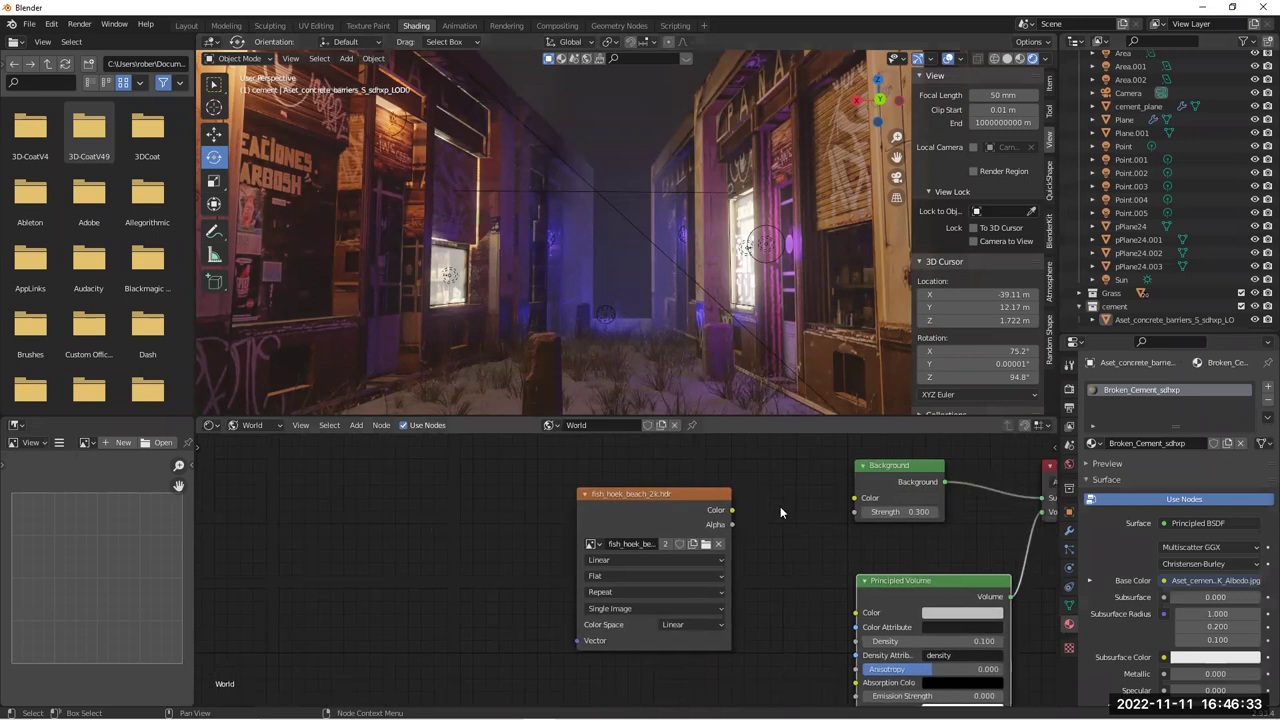
pyautogui.moveTo(765, 511); pyautogui.dragTo(687, 514, button='middle')
pyautogui.moveTo(666, 512); pyautogui.dragTo(780, 498)
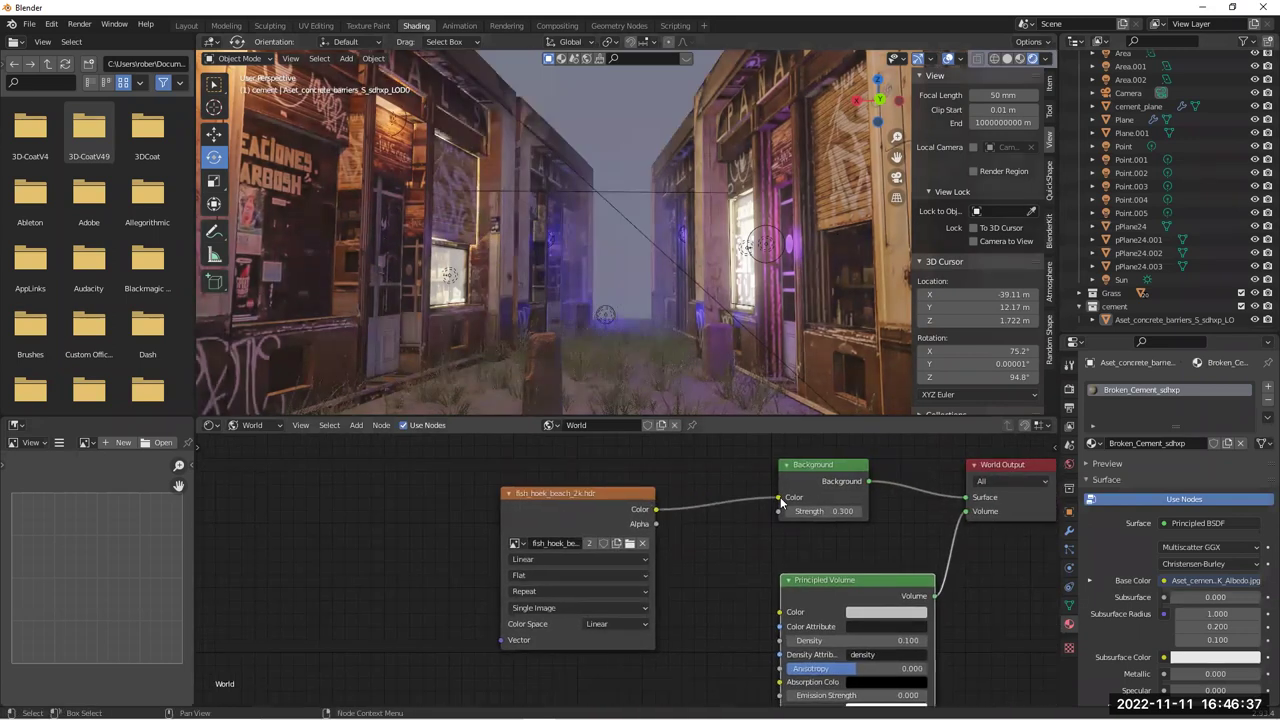
# Disconnect the fish_hoek_beach_2k.hdr color from the Background node's Color input
pyautogui.moveTo(779, 500); pyautogui.dragTo(758, 505)
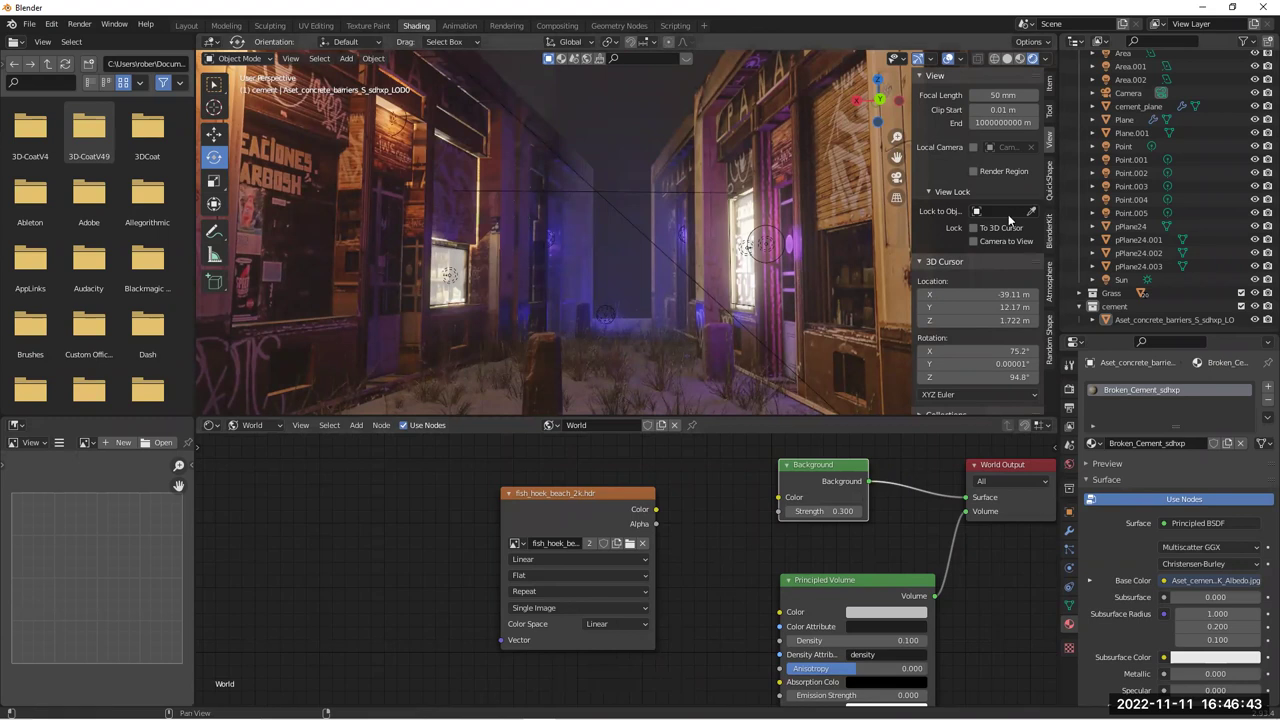
# Lock the camera to the view, hide the viewport sidebar, and frame the street through the active camera
pyautogui.click(974, 242)
pyautogui.moveTo(912, 88); pyautogui.dragTo(1010, 90)
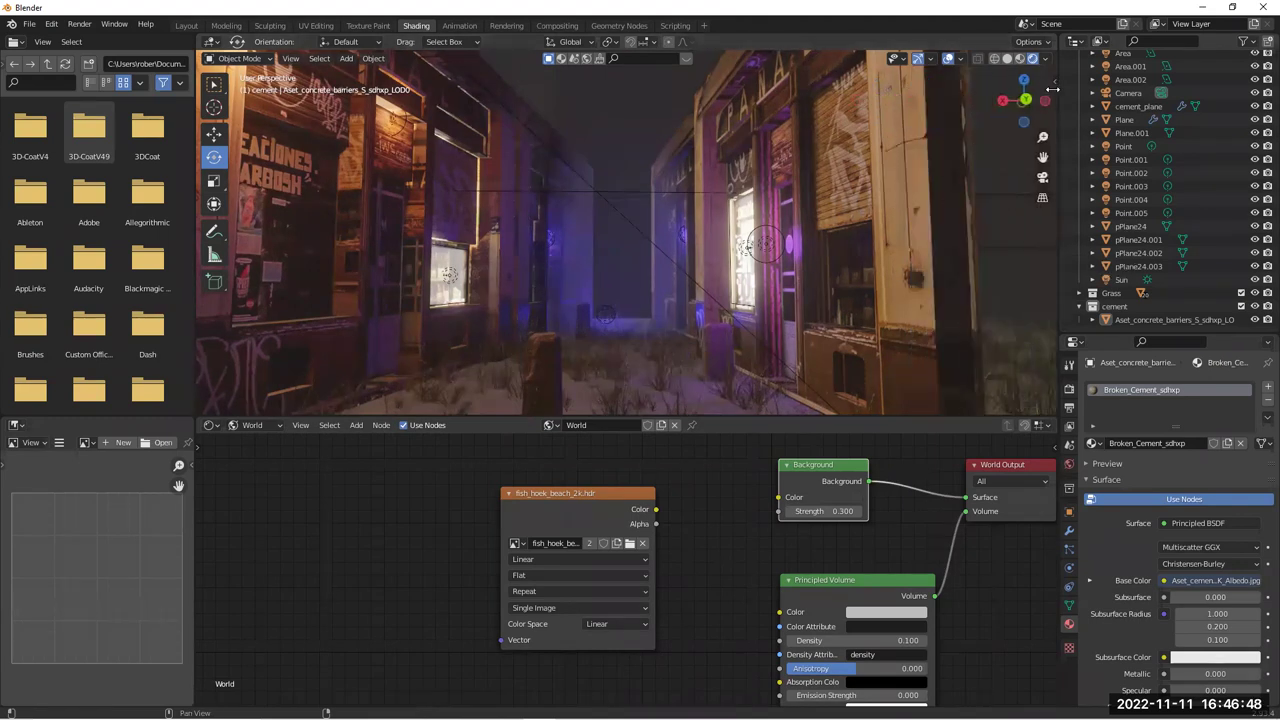
pyautogui.click(291, 58)
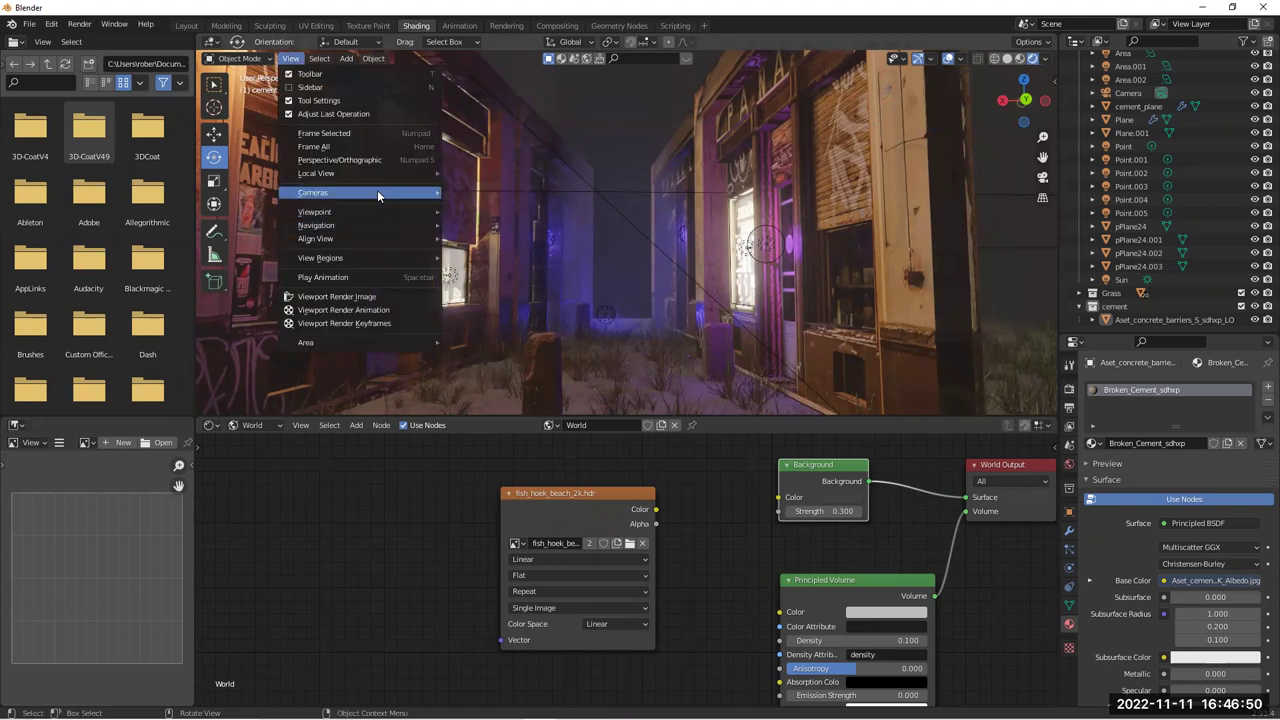
pyautogui.moveTo(400, 192)
pyautogui.click(487, 205)
pyautogui.moveTo(722, 239); pyautogui.dragTo(588, 247, button='middle')
pyautogui.scroll(-4, 590, 231)
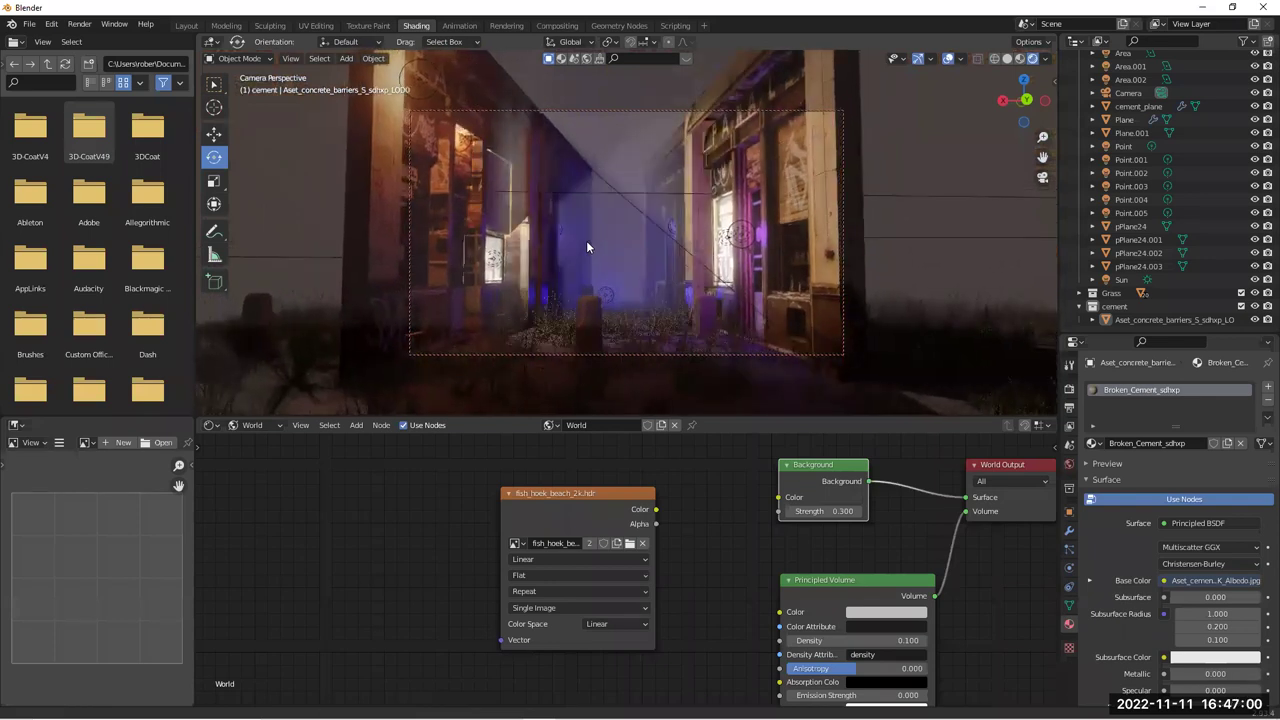
# Select the scene's Camera, set its focal length to 32 mm, and reframe the street between the storefronts
pyautogui.click(1071, 390)
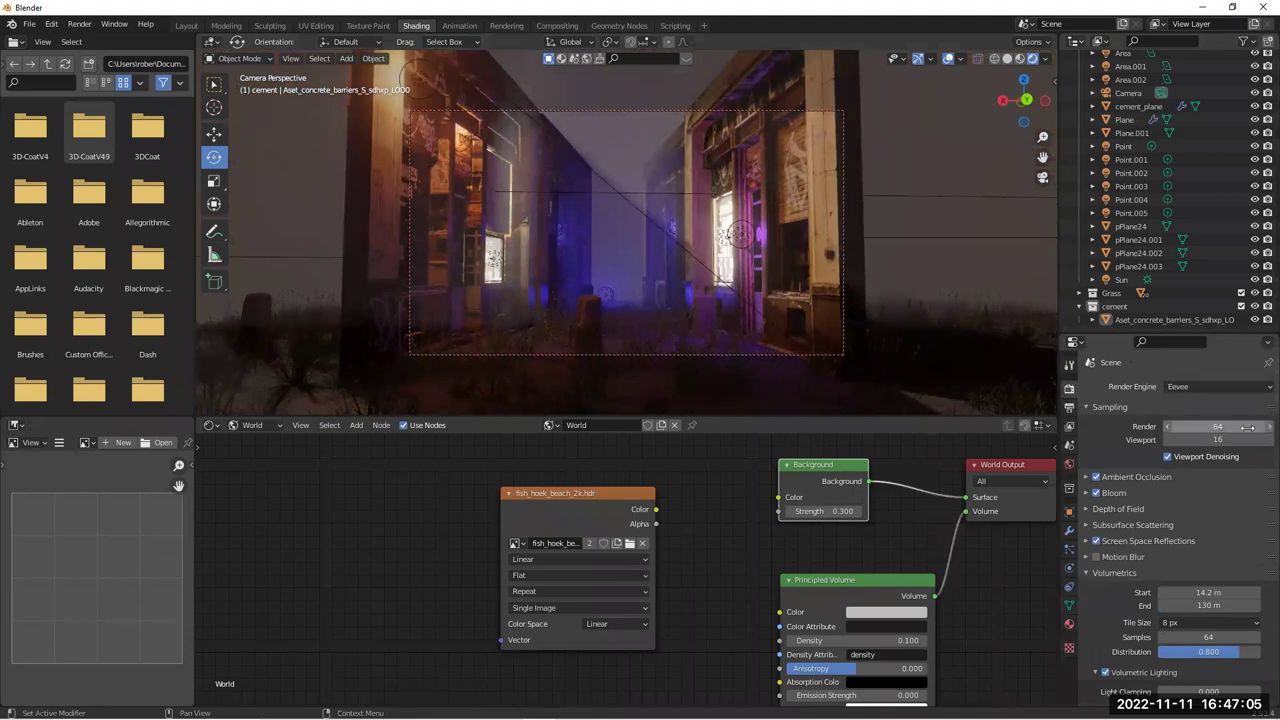
pyautogui.click(1069, 366)
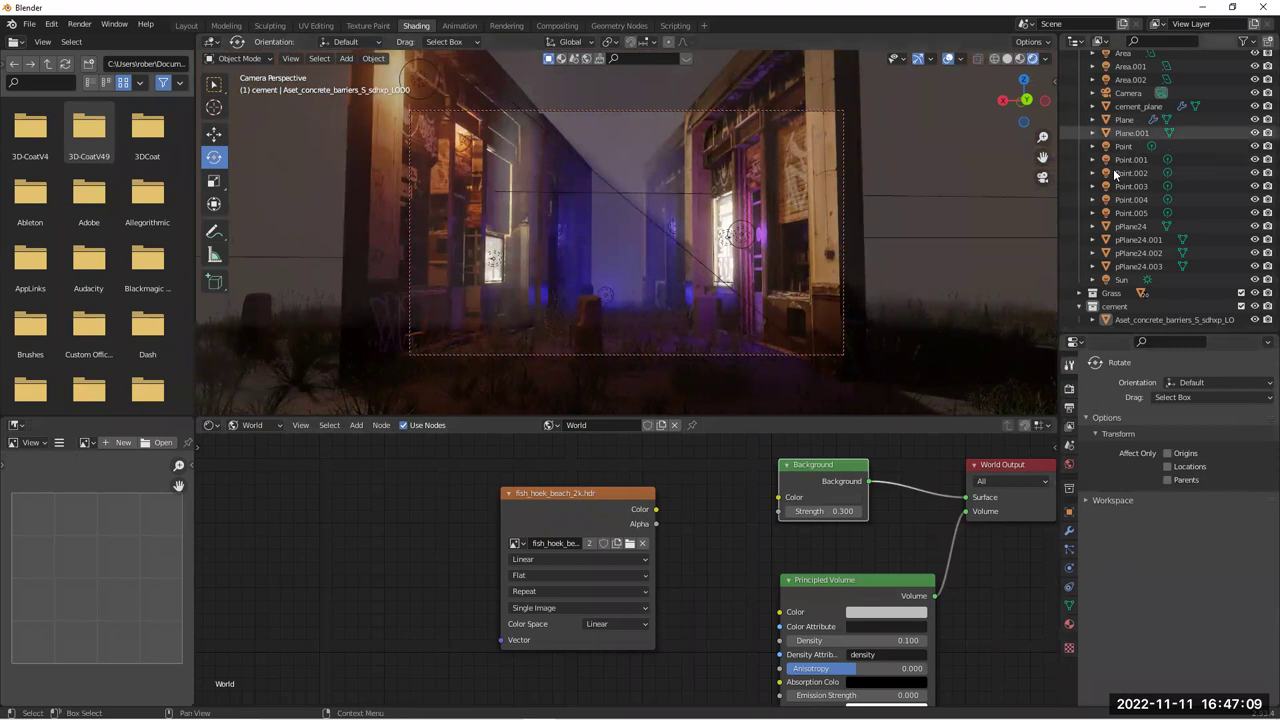
pyautogui.scroll(3, 1133, 256)
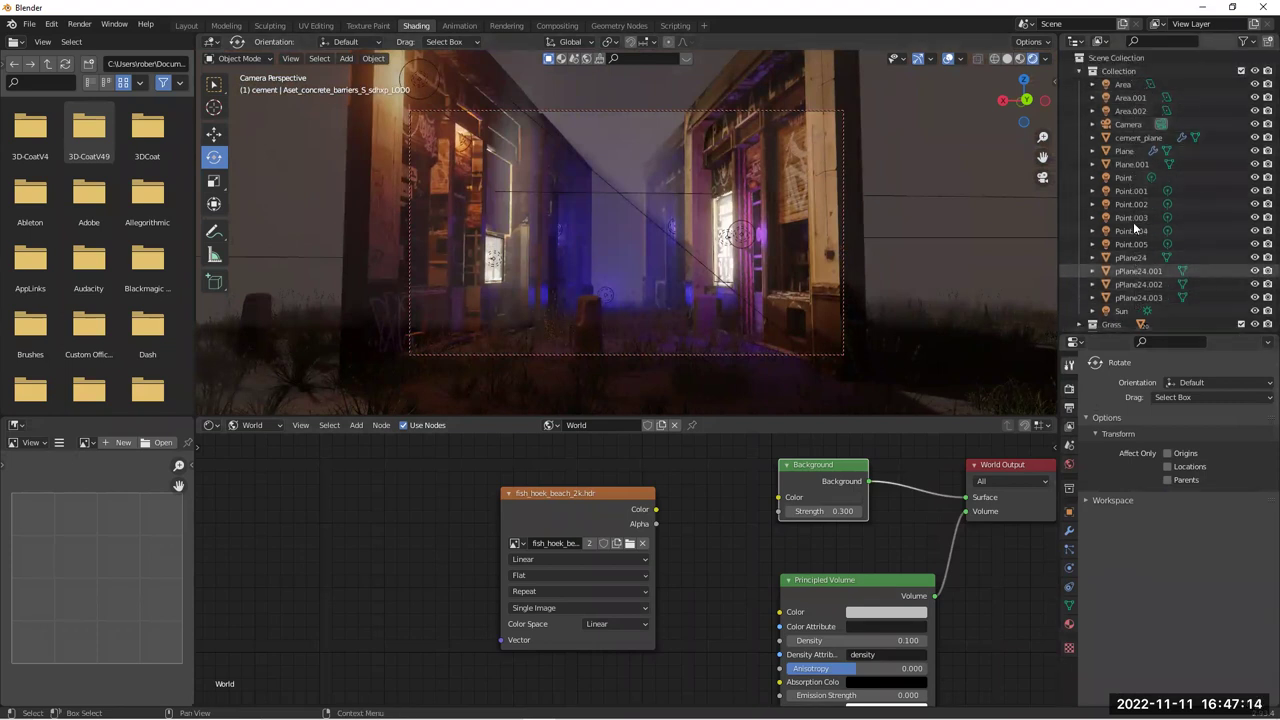
pyautogui.click(1128, 125)
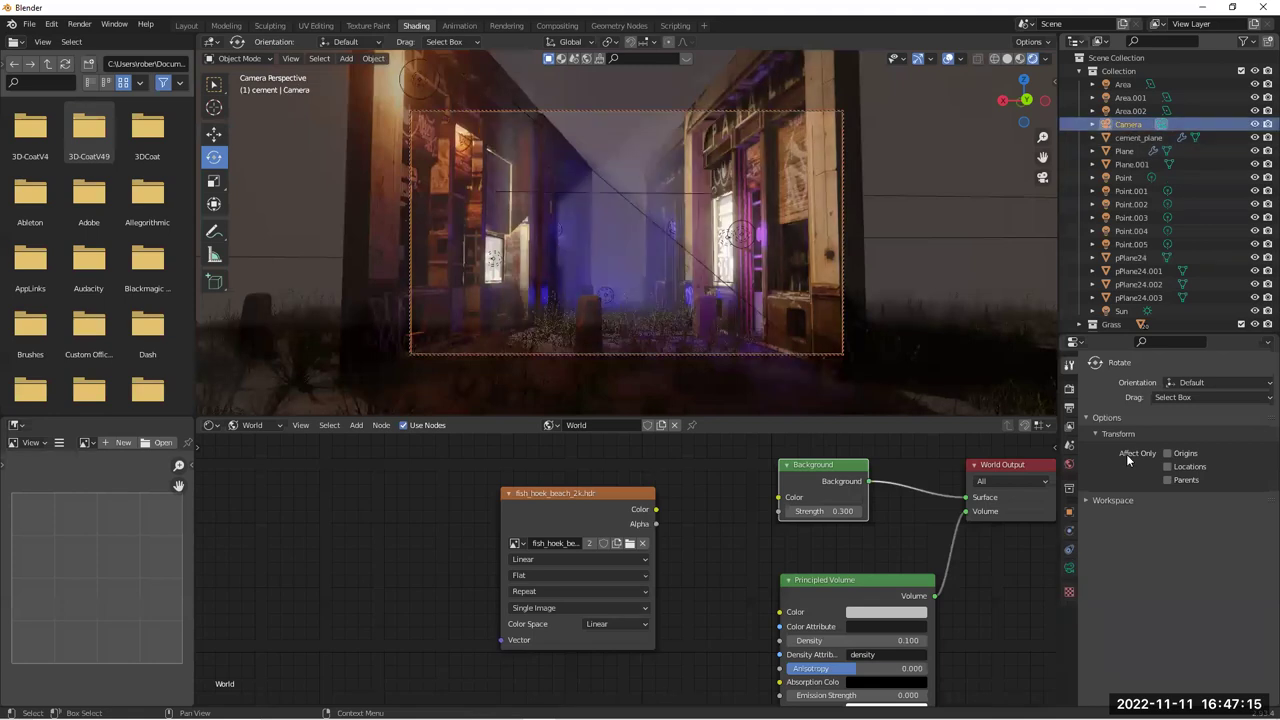
pyautogui.click(1070, 568)
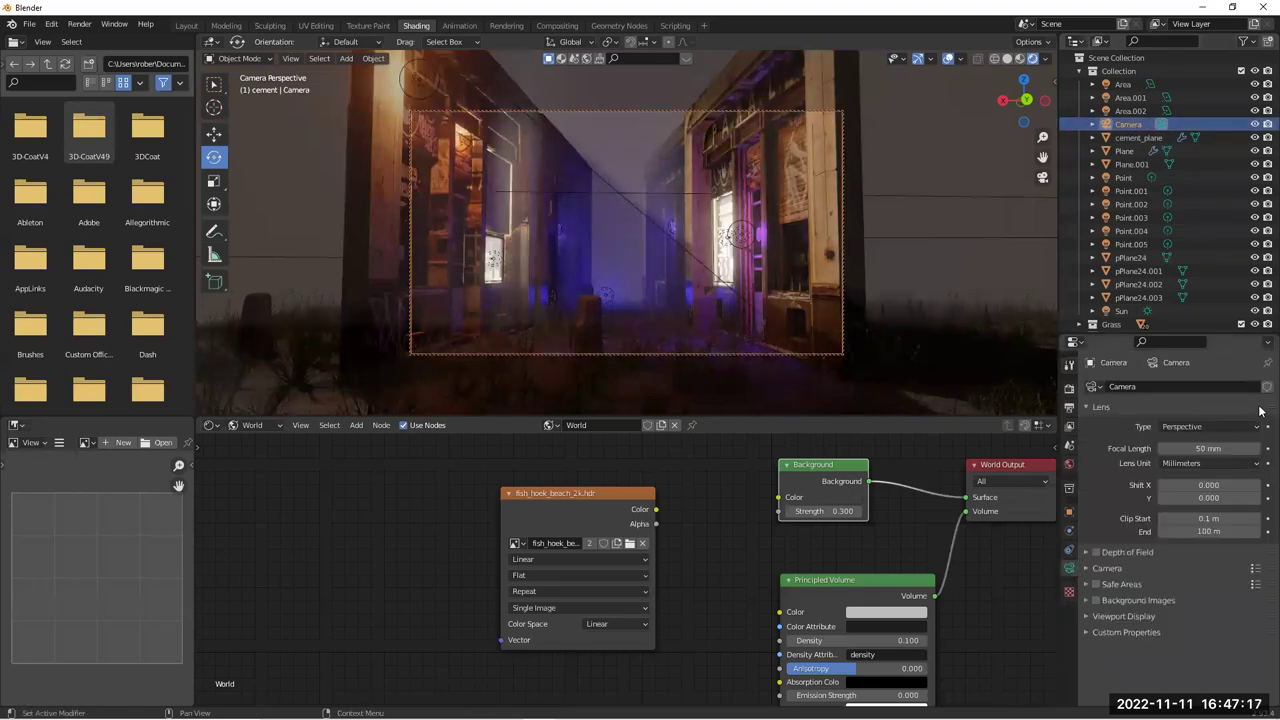
pyautogui.moveTo(1199, 449)
pyautogui.mouseDown()
pyautogui.moveTo(1145, 449)
pyautogui.moveTo(1190, 449)
pyautogui.mouseUp()
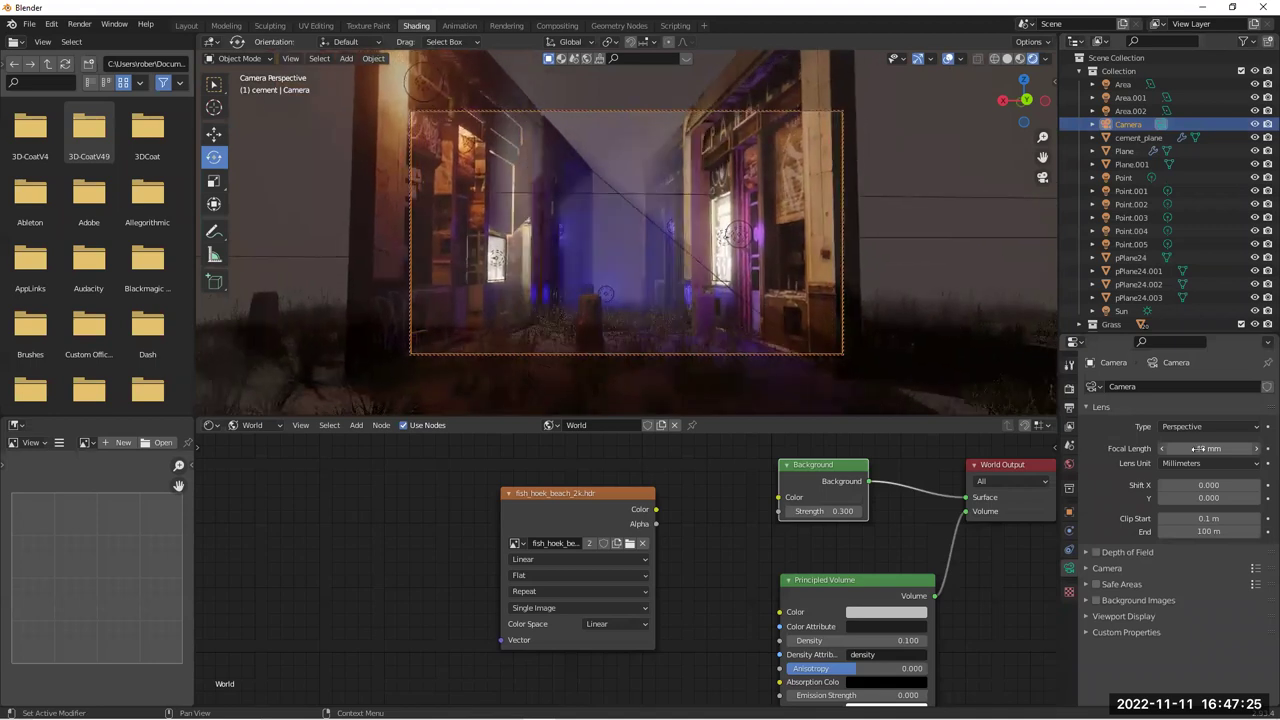
pyautogui.click(1200, 450)
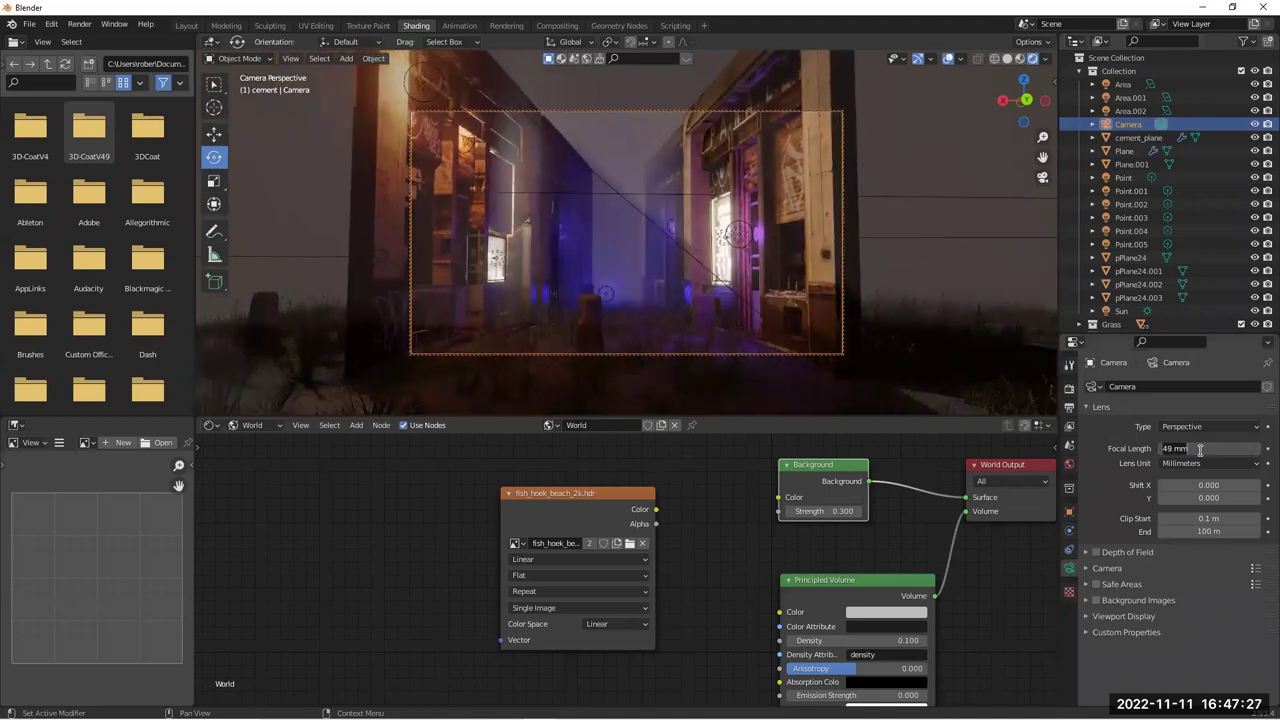
pyautogui.press('Return')
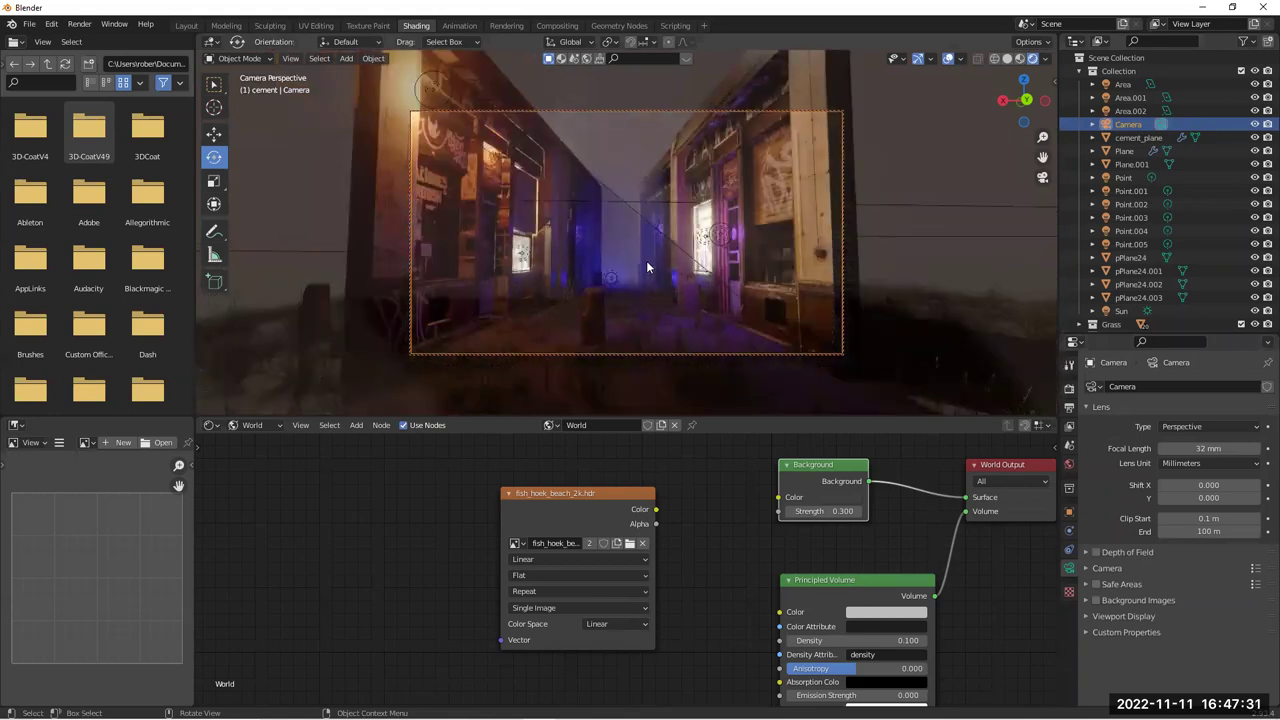
pyautogui.moveTo(644, 247)
pyautogui.keyDown('shift'); pyautogui.mouseDown(button='middle')
pyautogui.moveTo(670, 258)
pyautogui.moveTo(665, 235)
pyautogui.moveTo(649, 235)
pyautogui.mouseUp(button='middle'); pyautogui.keyUp('shift')
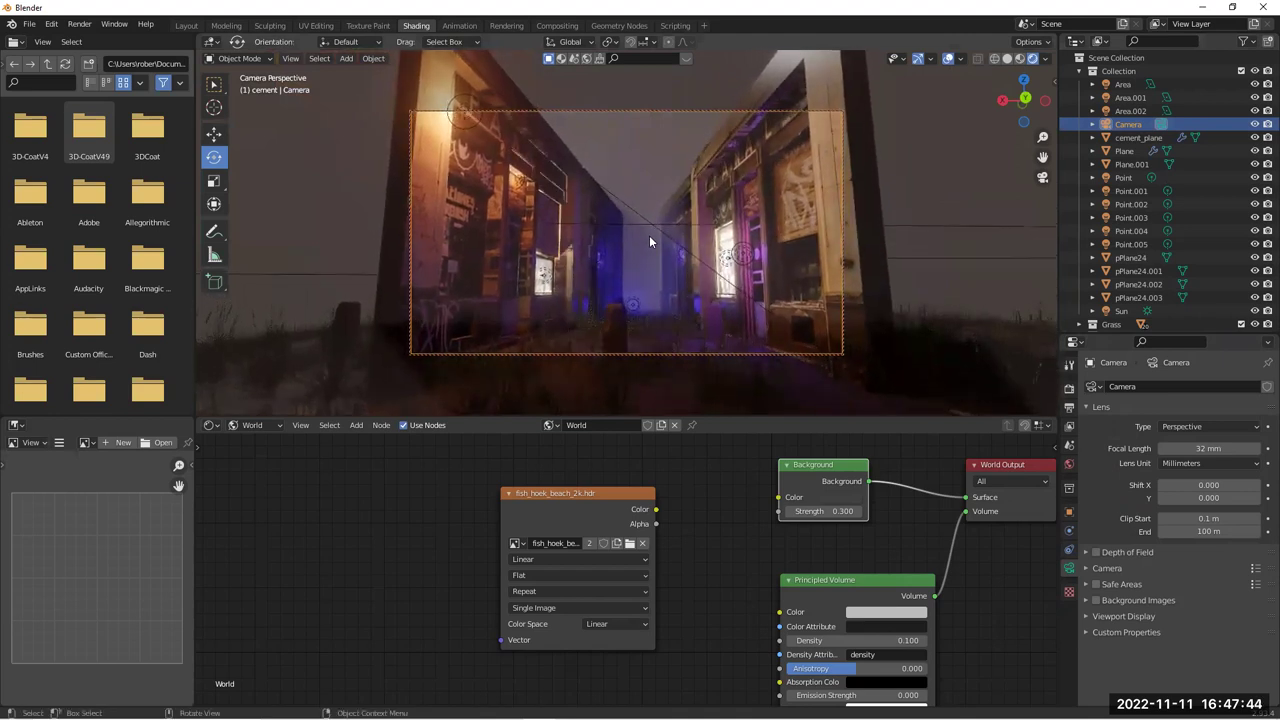
# Set the camera's focal length to 40 mm and adjust its framing of the storefronts
pyautogui.click(1198, 449)
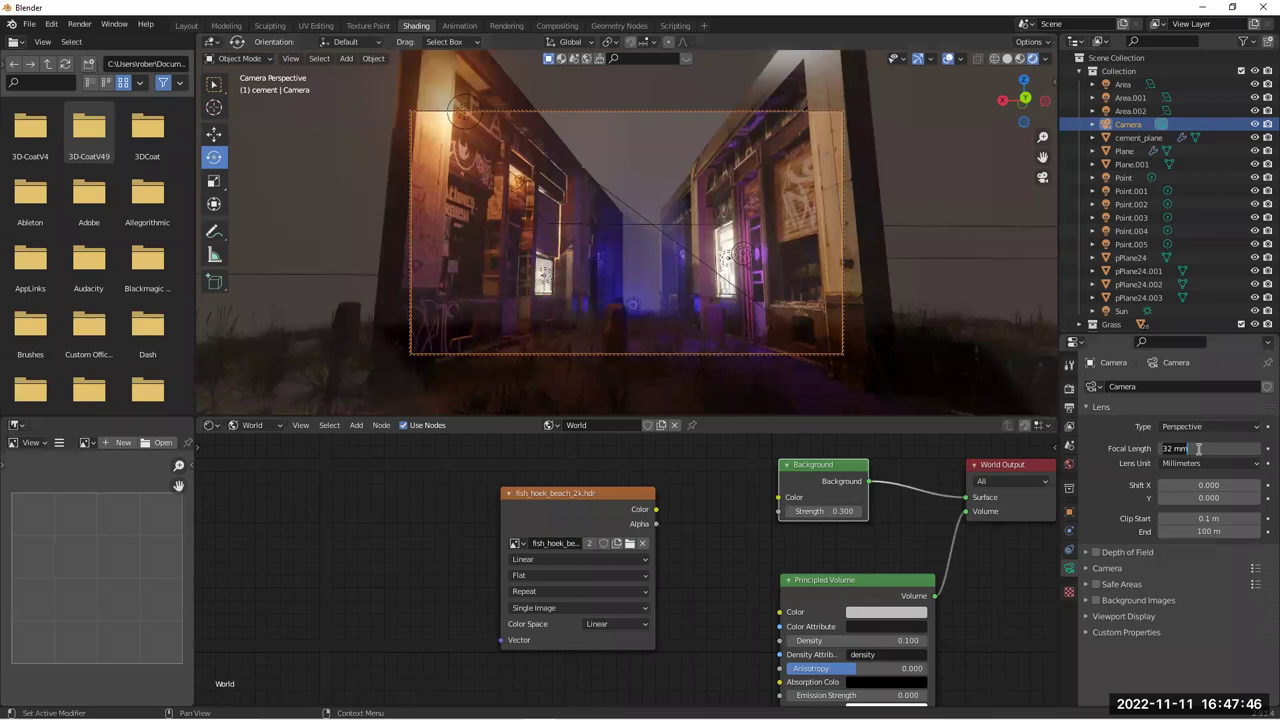
pyautogui.write('40')
pyautogui.press('Return')
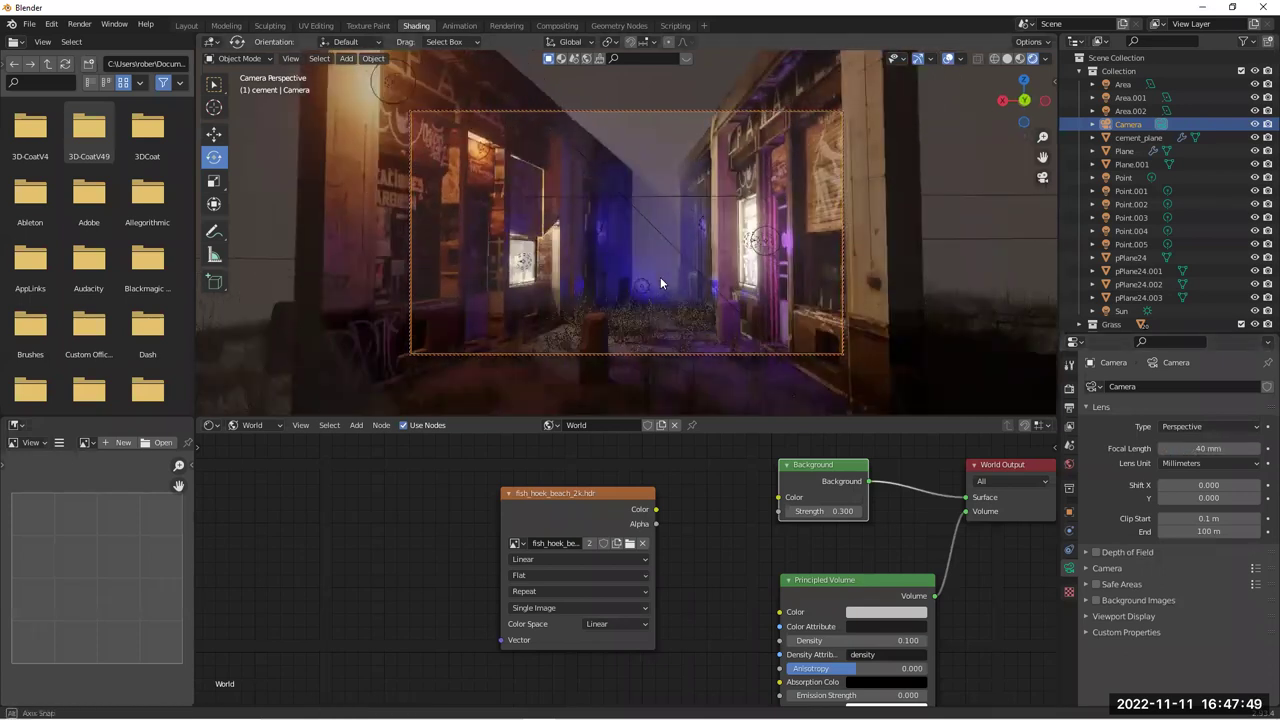
pyautogui.keyDown('shift'); pyautogui.moveTo(666, 259); pyautogui.dragTo(662, 255, button='middle'); pyautogui.keyUp('shift')
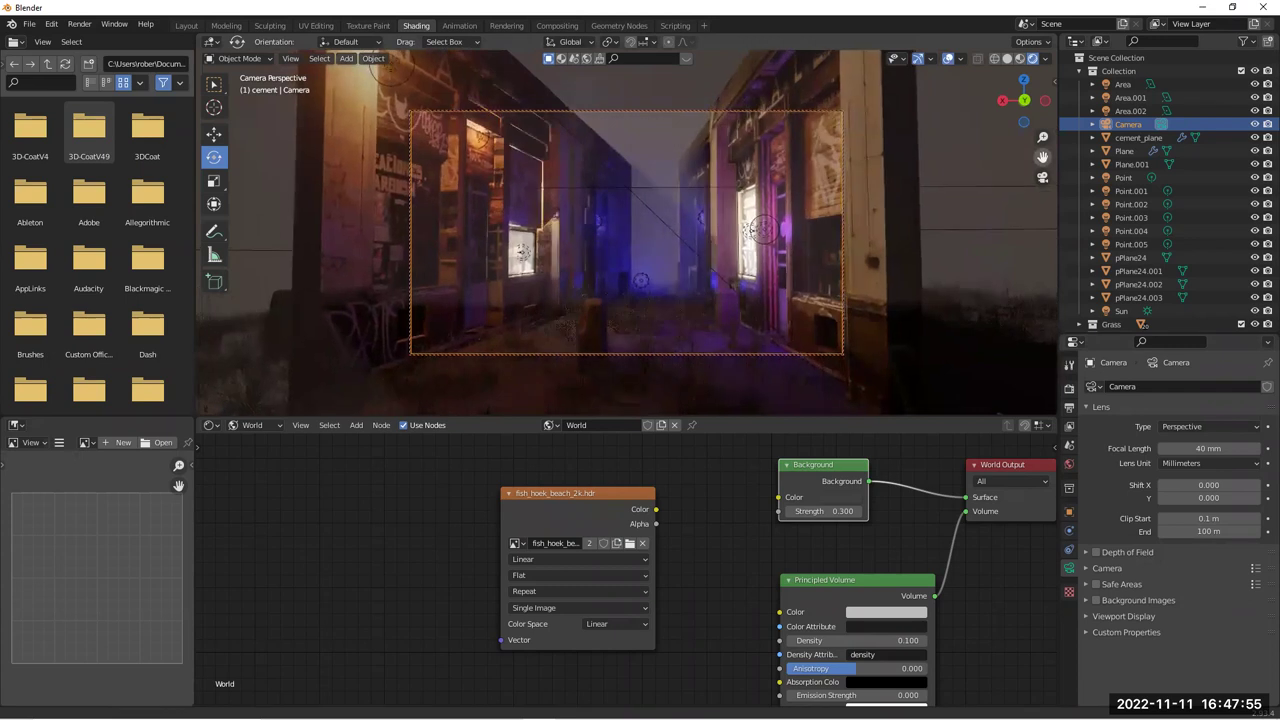
pyautogui.moveTo(1043, 137); pyautogui.dragTo(1043, 146)
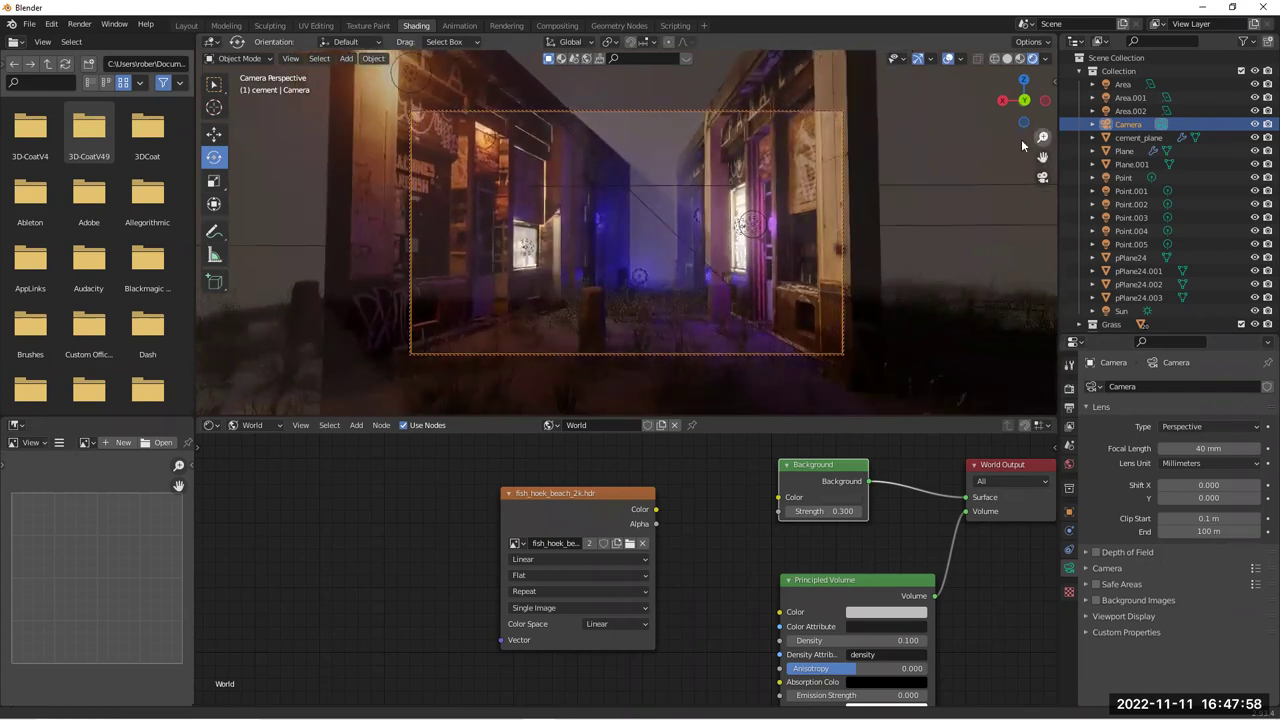
pyautogui.moveTo(665, 230); pyautogui.dragTo(652, 230, button='middle')
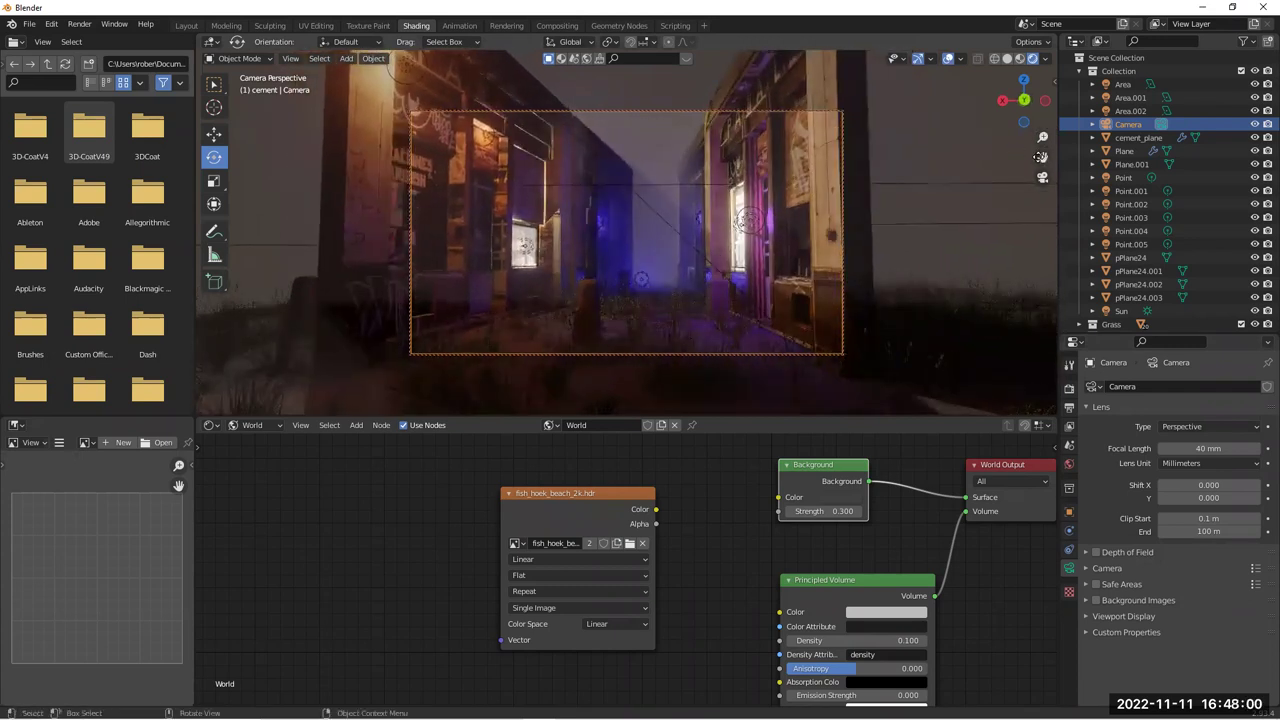
pyautogui.moveTo(1043, 157); pyautogui.dragTo(1045, 162)
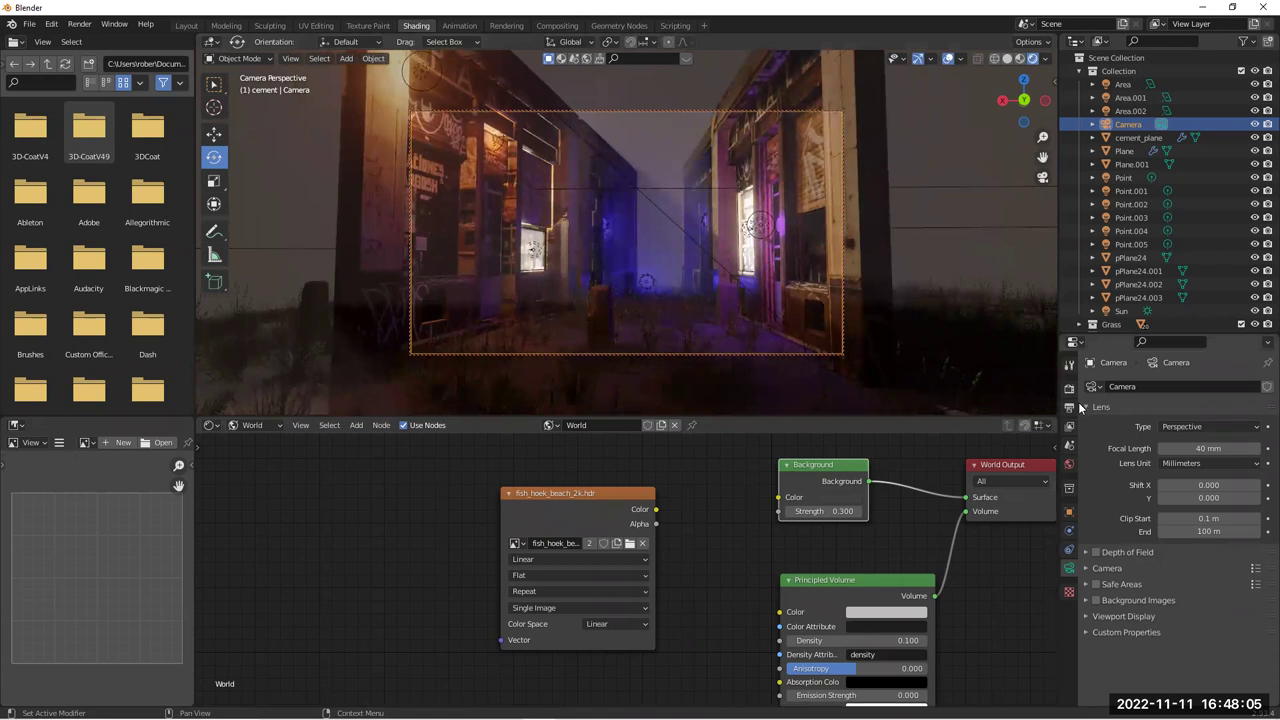
# Apply the 4K UHDTV 2160p preset to the output dimensions
pyautogui.click(1072, 394)
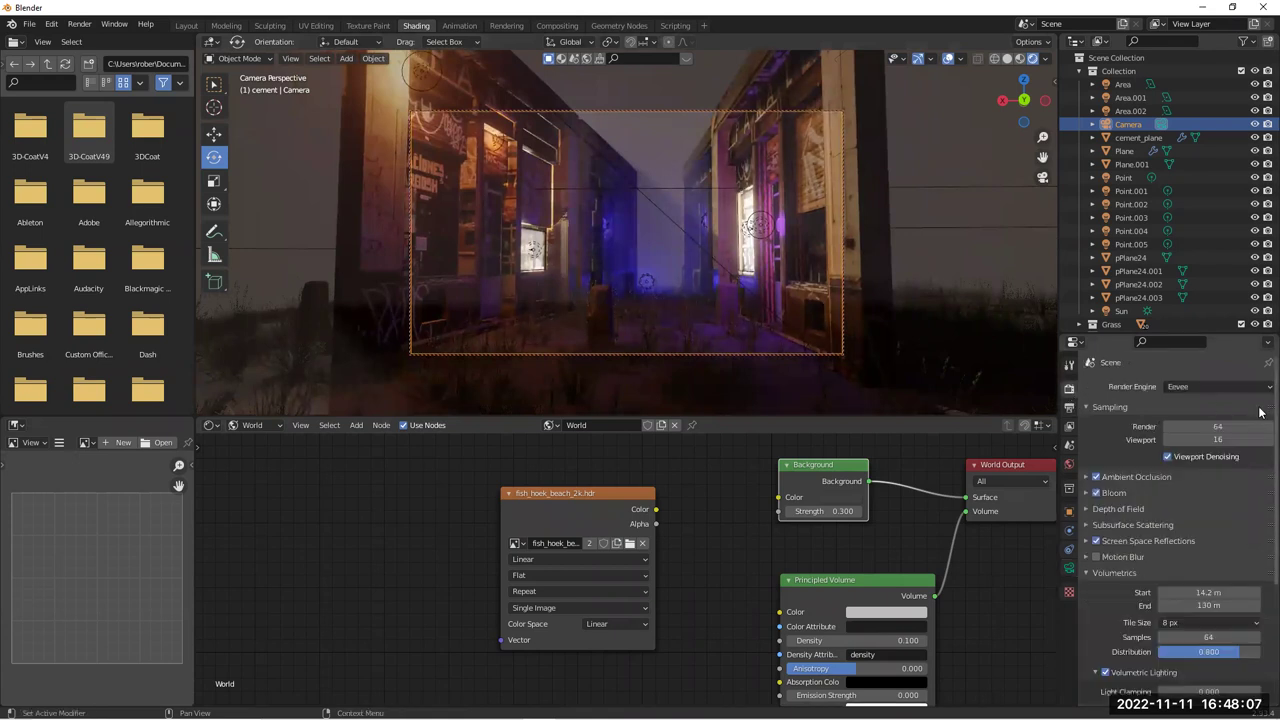
pyautogui.click(1244, 407)
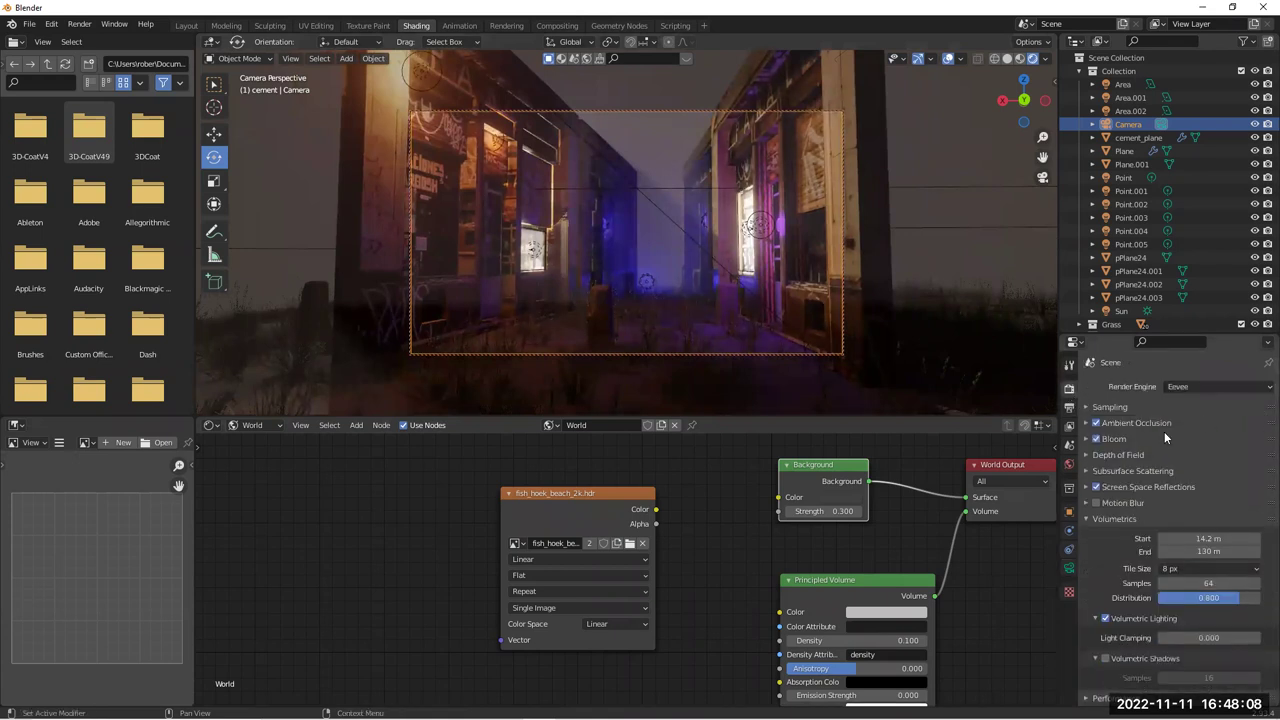
pyautogui.click(1088, 408)
pyautogui.click(1069, 367)
pyautogui.click(1068, 391)
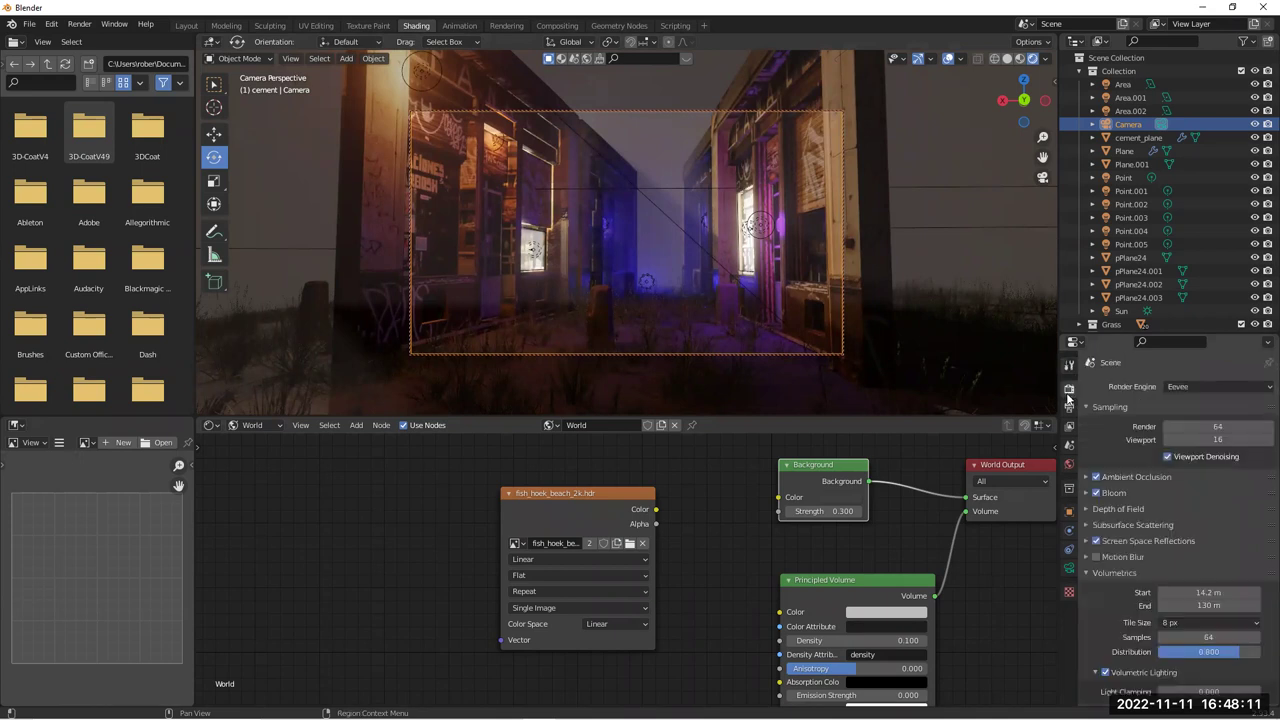
pyautogui.click(1069, 409)
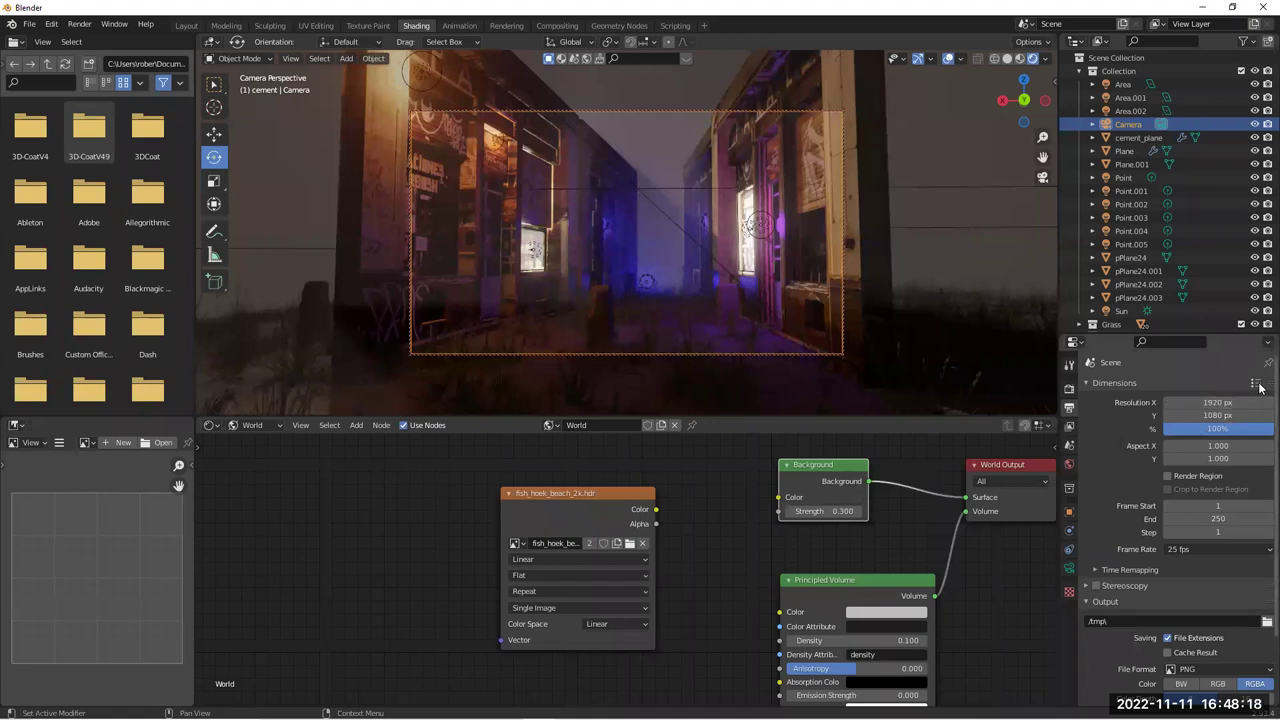
pyautogui.click(1256, 384)
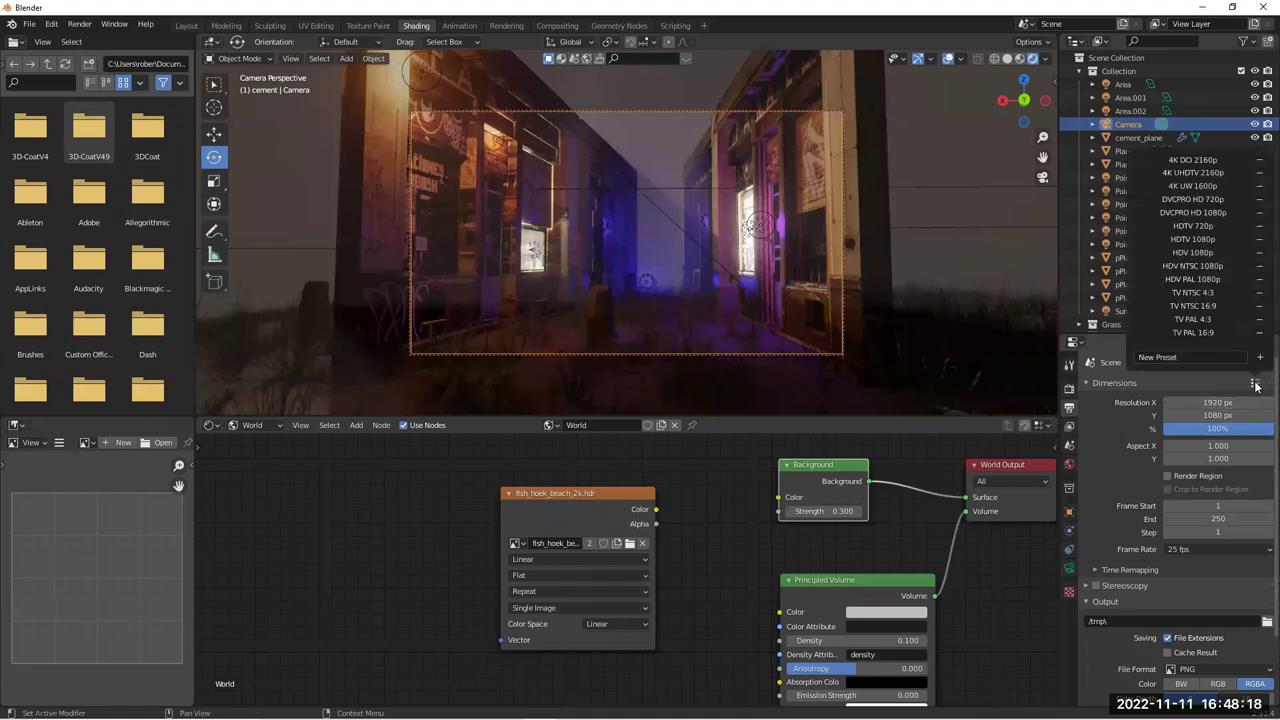
pyautogui.click(1186, 175)
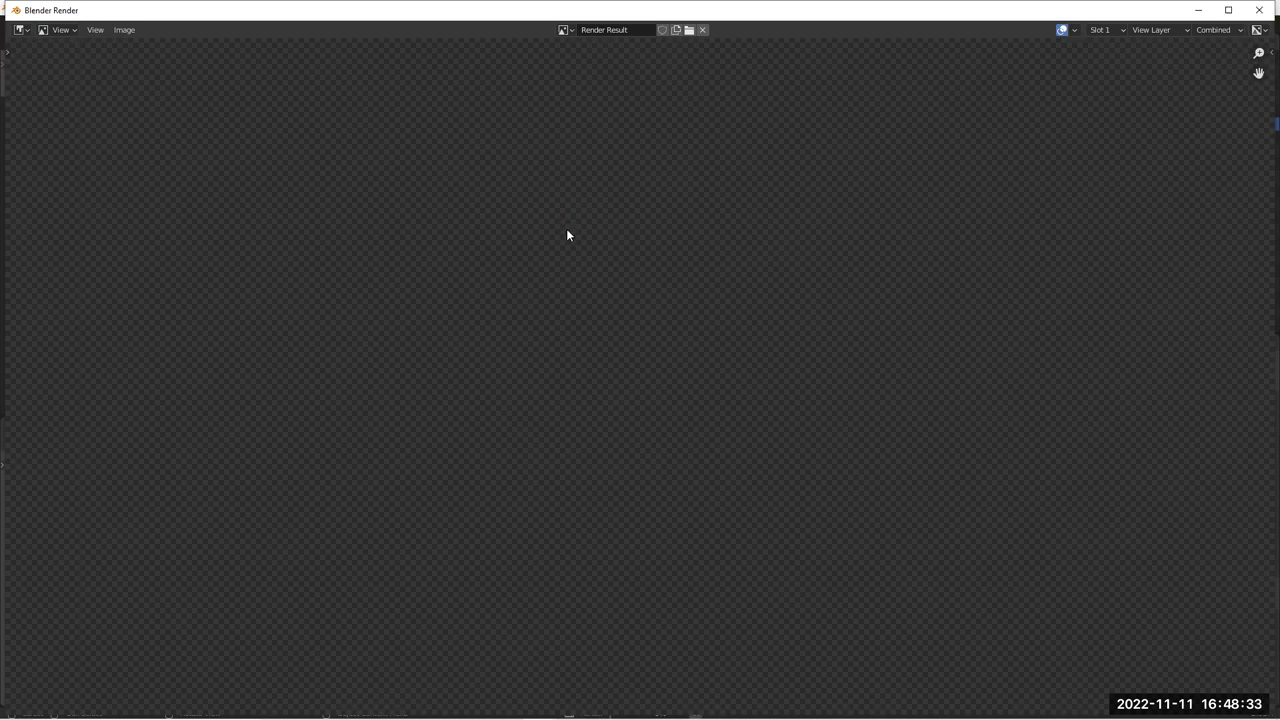
# Render the street from the camera, look over the image, and close the render window
pyautogui.scroll(-3, 717, 398)
pyautogui.scroll(1, 700, 382)
pyautogui.scroll(-1, 687, 380)
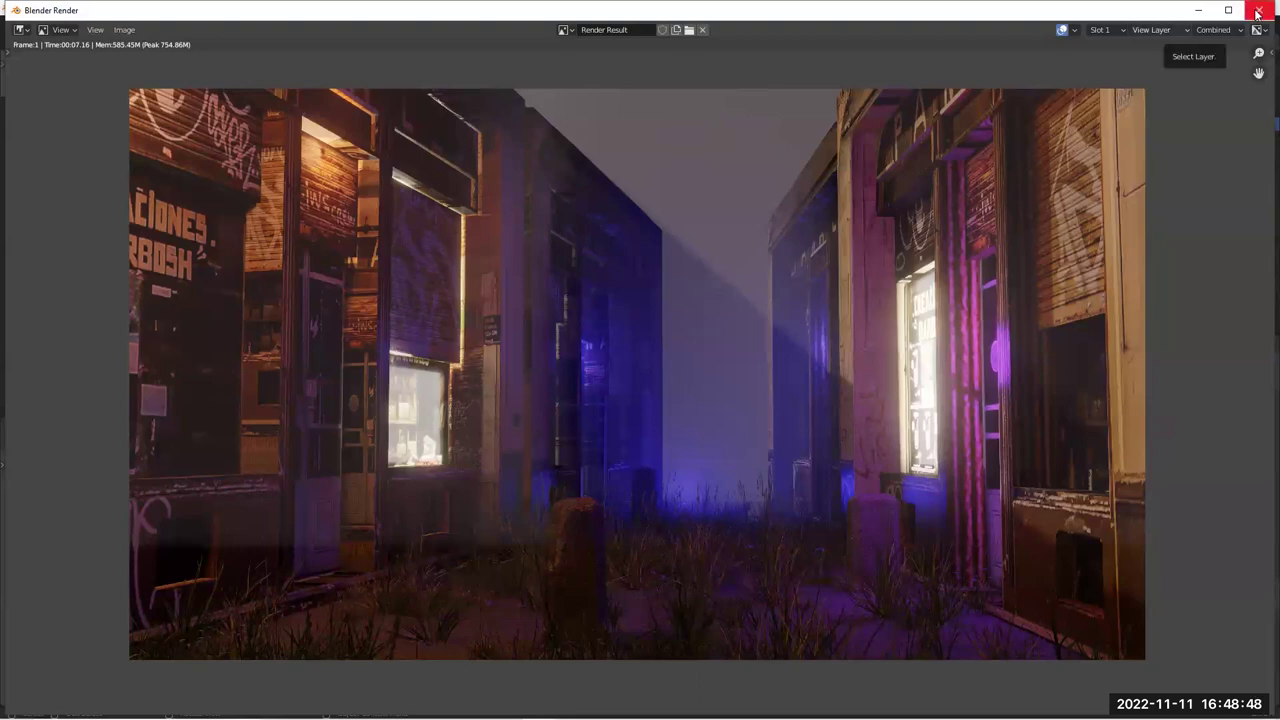
pyautogui.press('Escape')
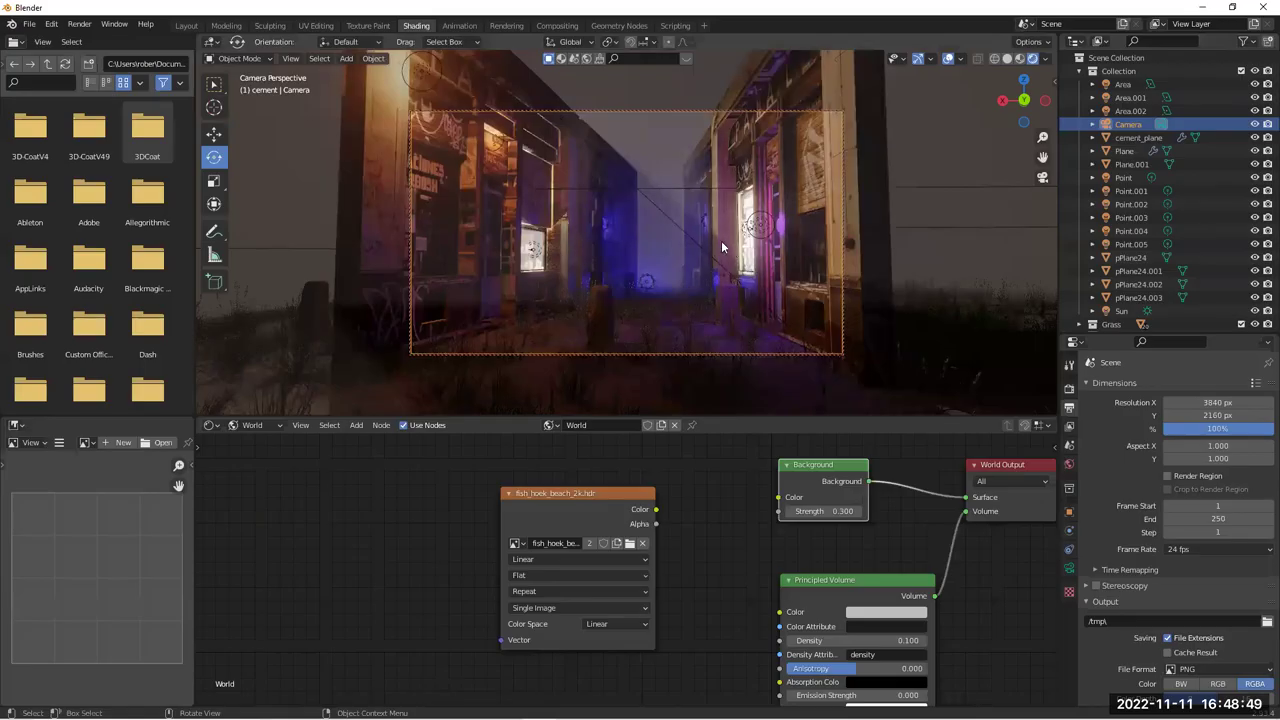
# Unlock the camera from the view and leave the camera perspective to look down the street freely
pyautogui.click(1050, 78)
pyautogui.click(974, 242)
pyautogui.moveTo(656, 222)
pyautogui.mouseDown(button='middle')
pyautogui.moveTo(684, 267)
pyautogui.moveTo(656, 239)
pyautogui.mouseUp(button='middle')
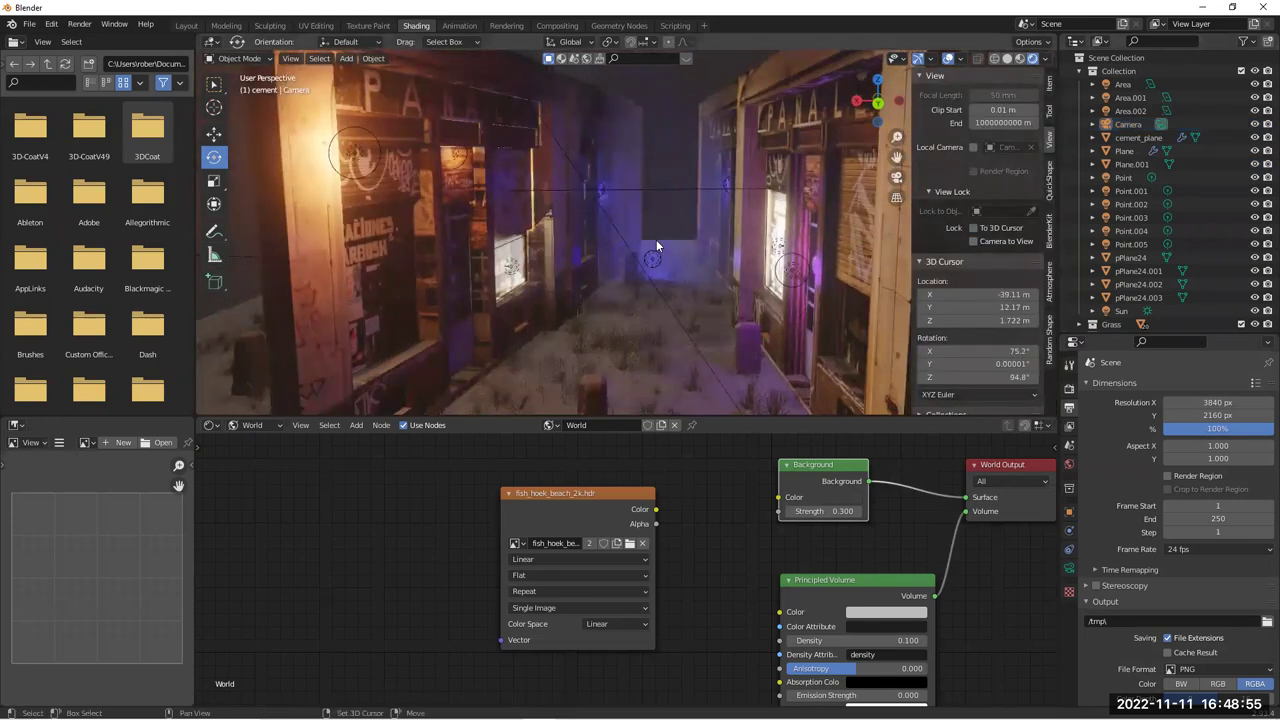
# Add an area light to the scene
pyautogui.hotkey('shift', 'a')
pyautogui.moveTo(617, 405)
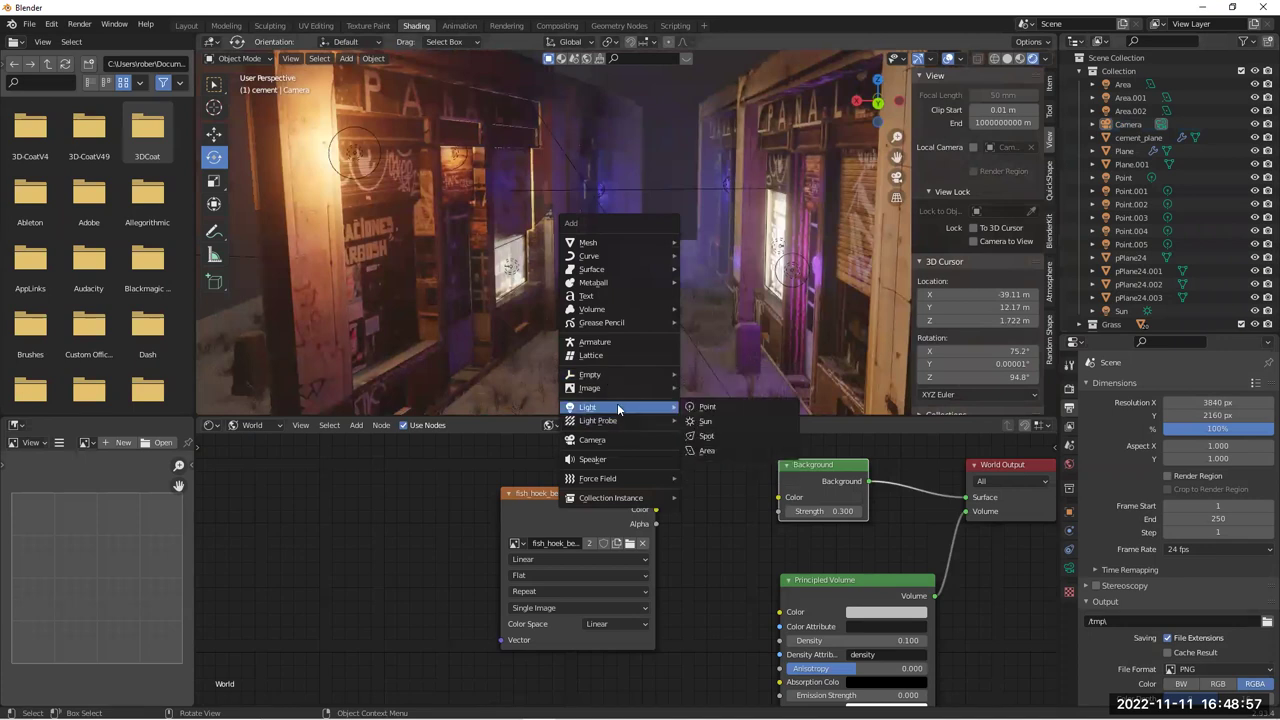
pyautogui.click(703, 450)
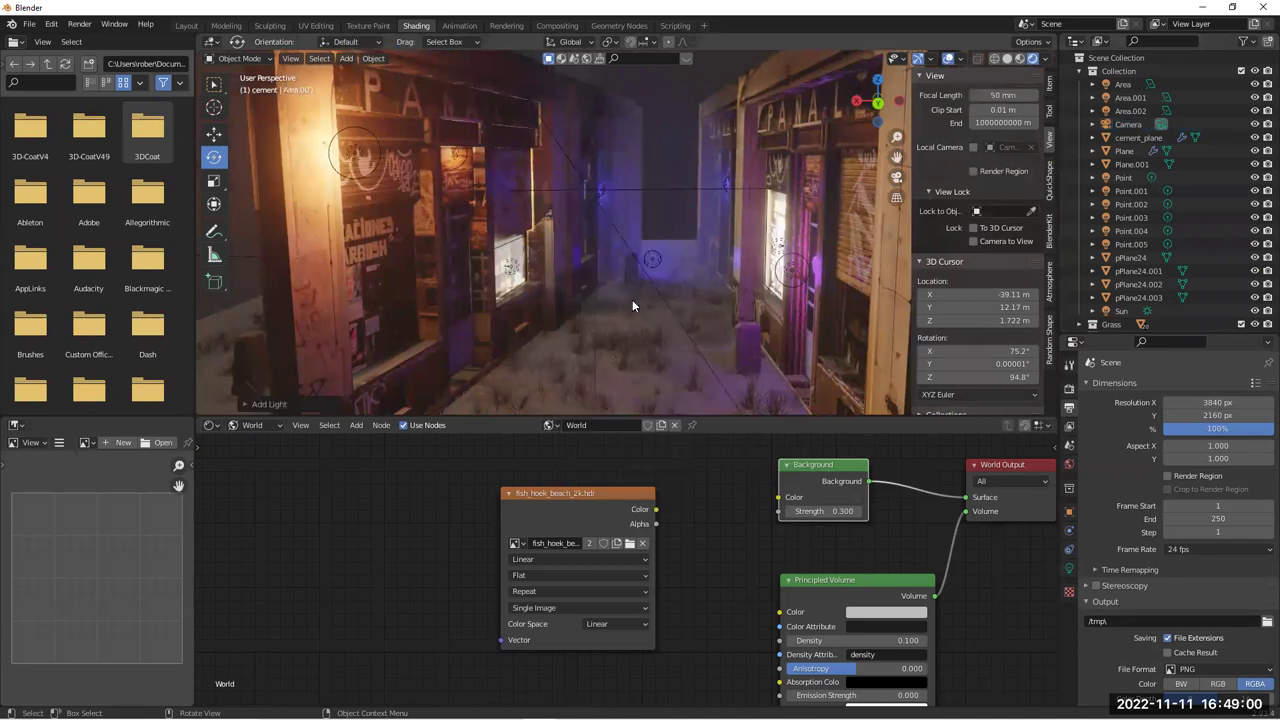
# Move the new area light above the street, between the two rows of storefronts
pyautogui.press('g')
pyautogui.click(641, 151)
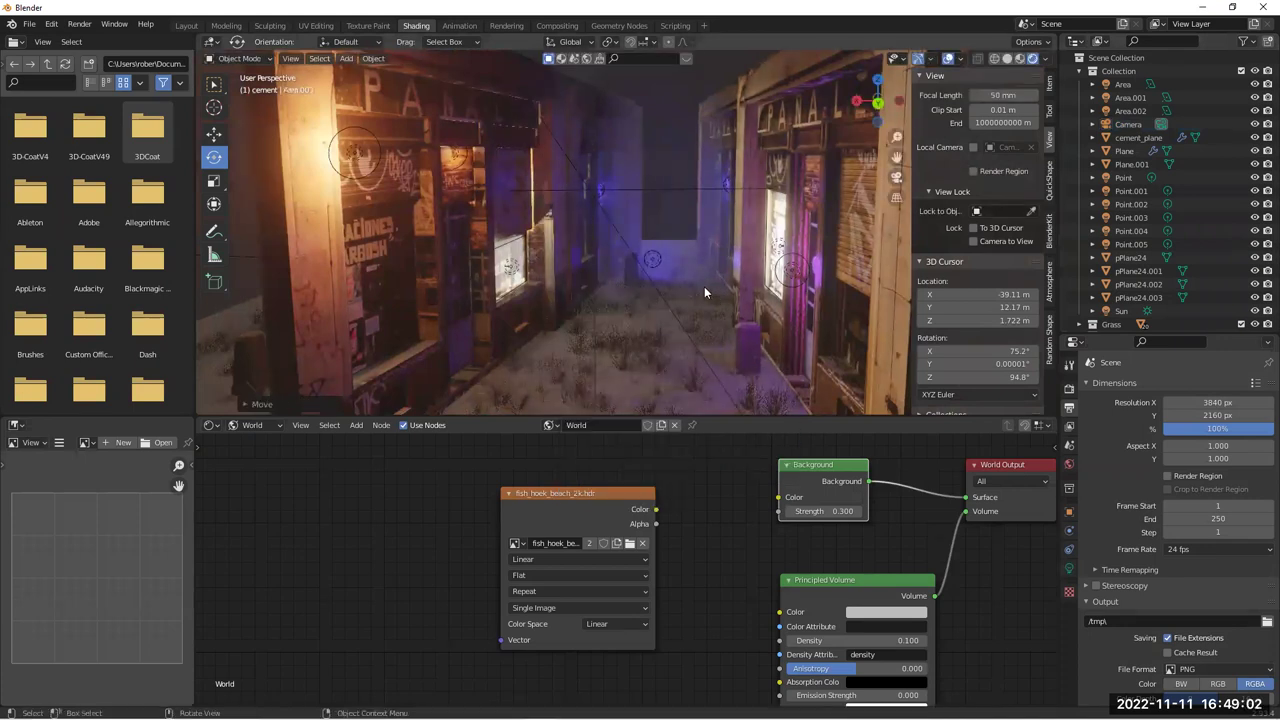
pyautogui.scroll(-12, 704, 286)
pyautogui.press('g')
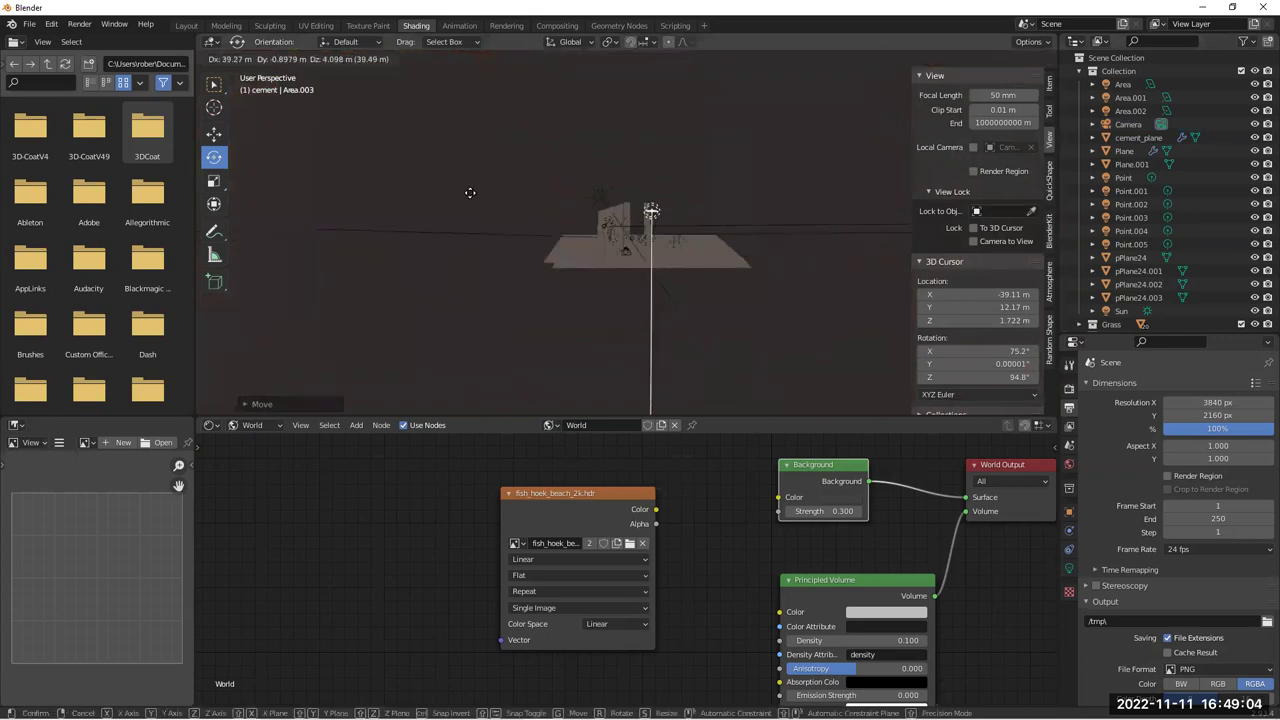
pyautogui.click(577, 218)
pyautogui.moveTo(577, 218); pyautogui.dragTo(432, 237, button='middle')
pyautogui.press('g')
pyautogui.click(709, 239)
pyautogui.moveTo(709, 240); pyautogui.dragTo(680, 218, button='middle')
pyautogui.press('g')
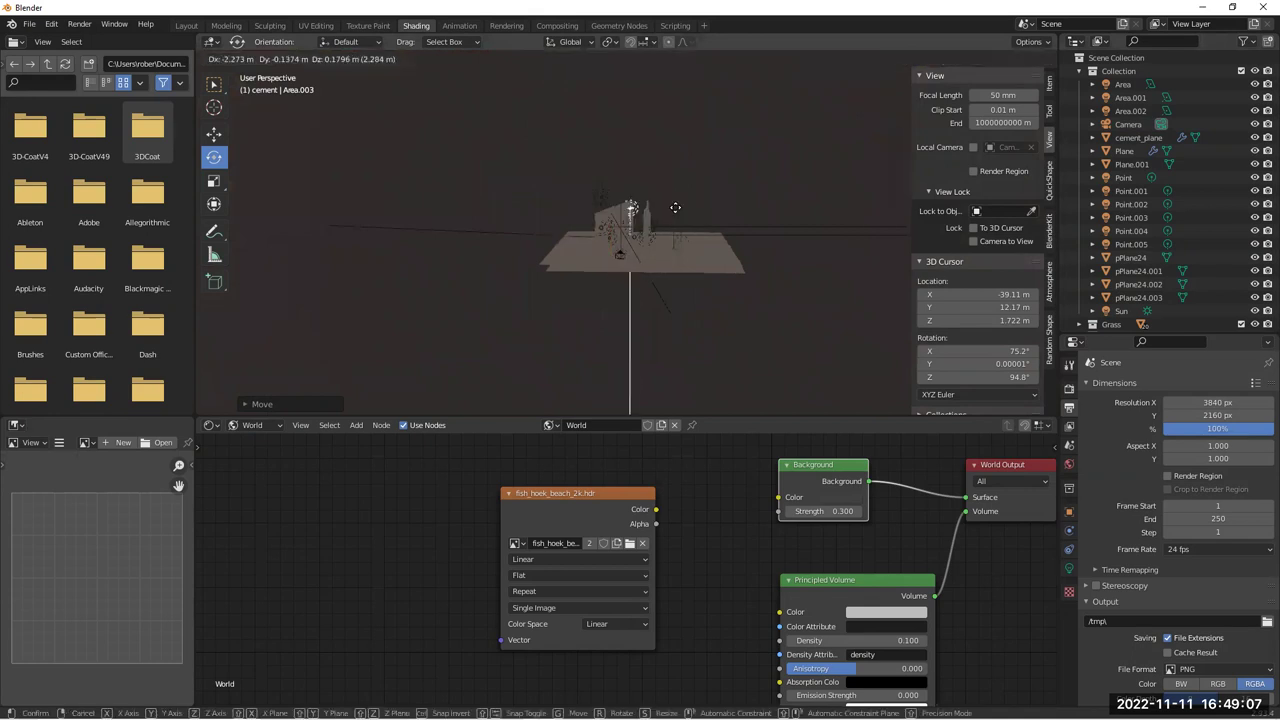
pyautogui.click(676, 208)
pyautogui.scroll(6, 668, 261)
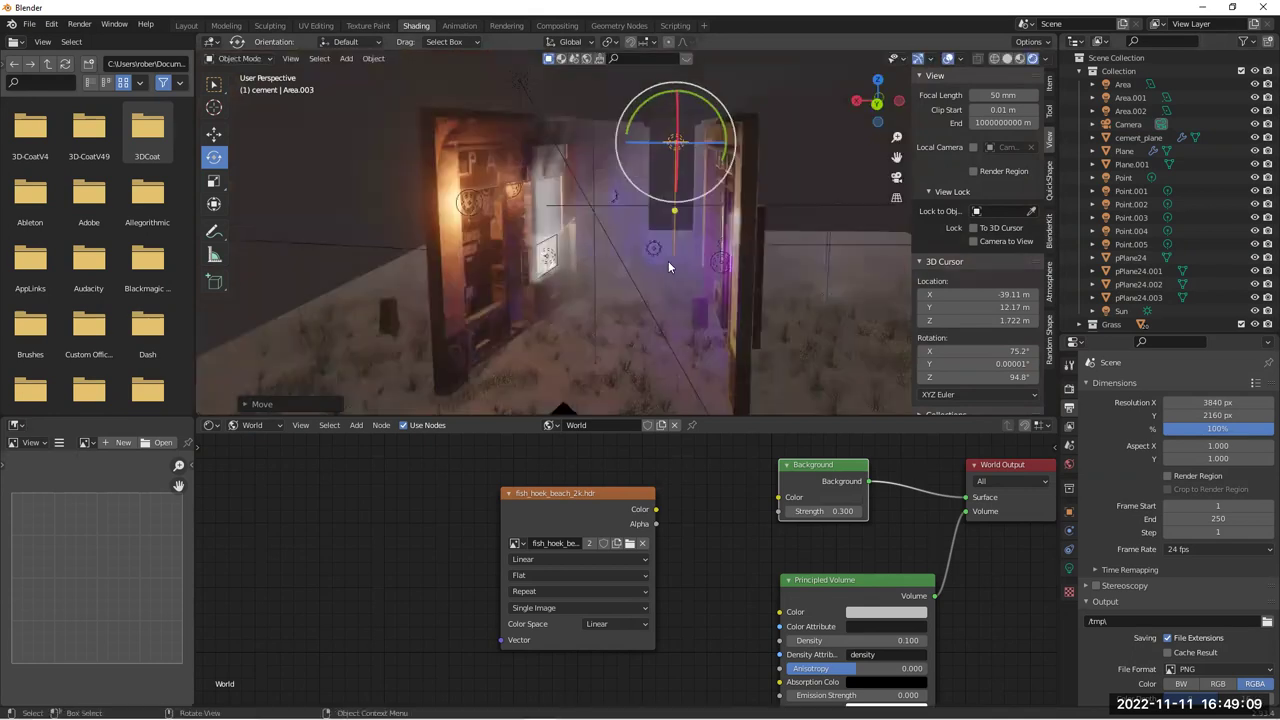
pyautogui.moveTo(674, 240); pyautogui.dragTo(680, 225, button='middle')
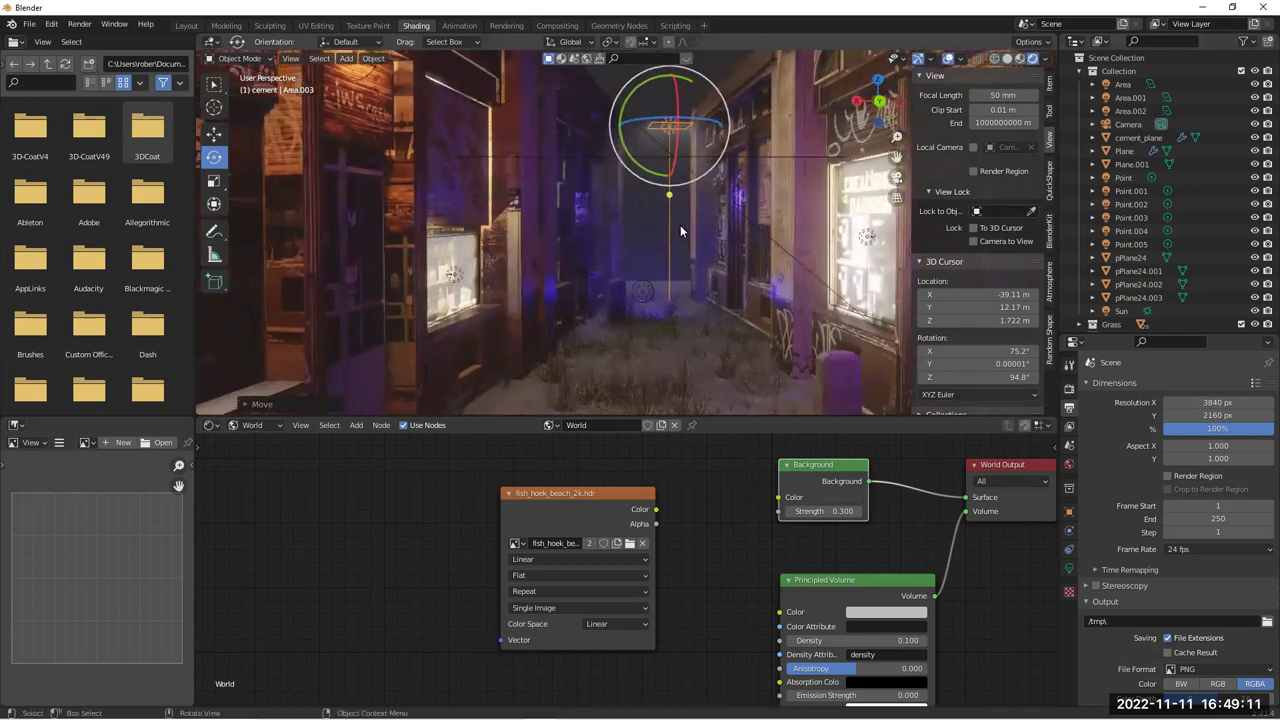
# Nudge the new area light higher above the street and raise its power to 40.8 W
pyautogui.press('g')
pyautogui.click(682, 156)
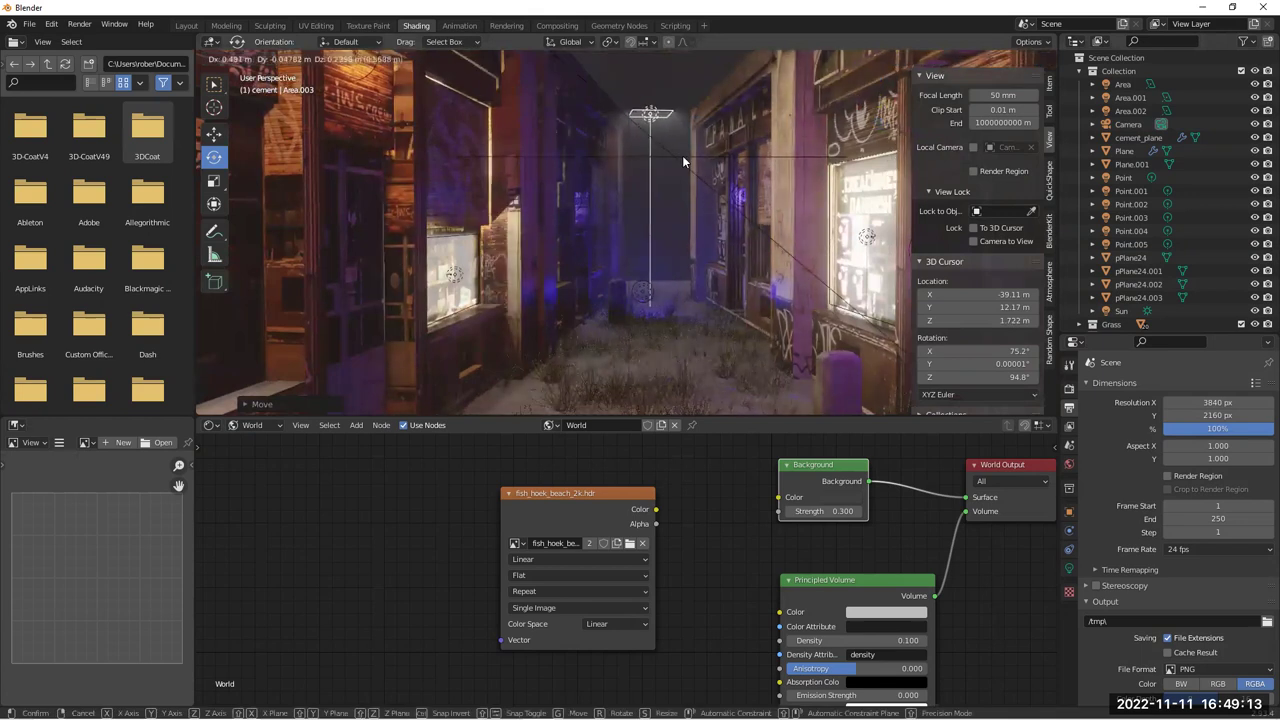
pyautogui.click(1069, 568)
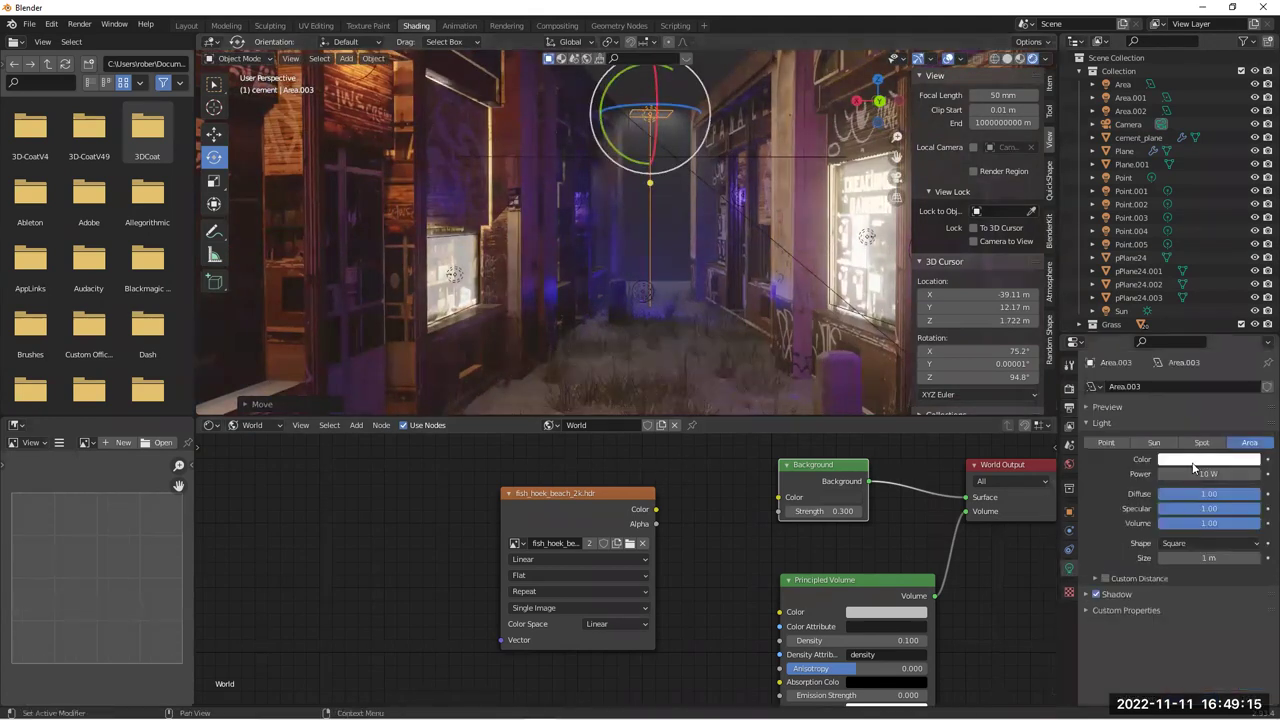
pyautogui.moveTo(1208, 474); pyautogui.dragTo(1237, 474)
pyautogui.moveTo(596, 261); pyautogui.dragTo(581, 256, button='middle')
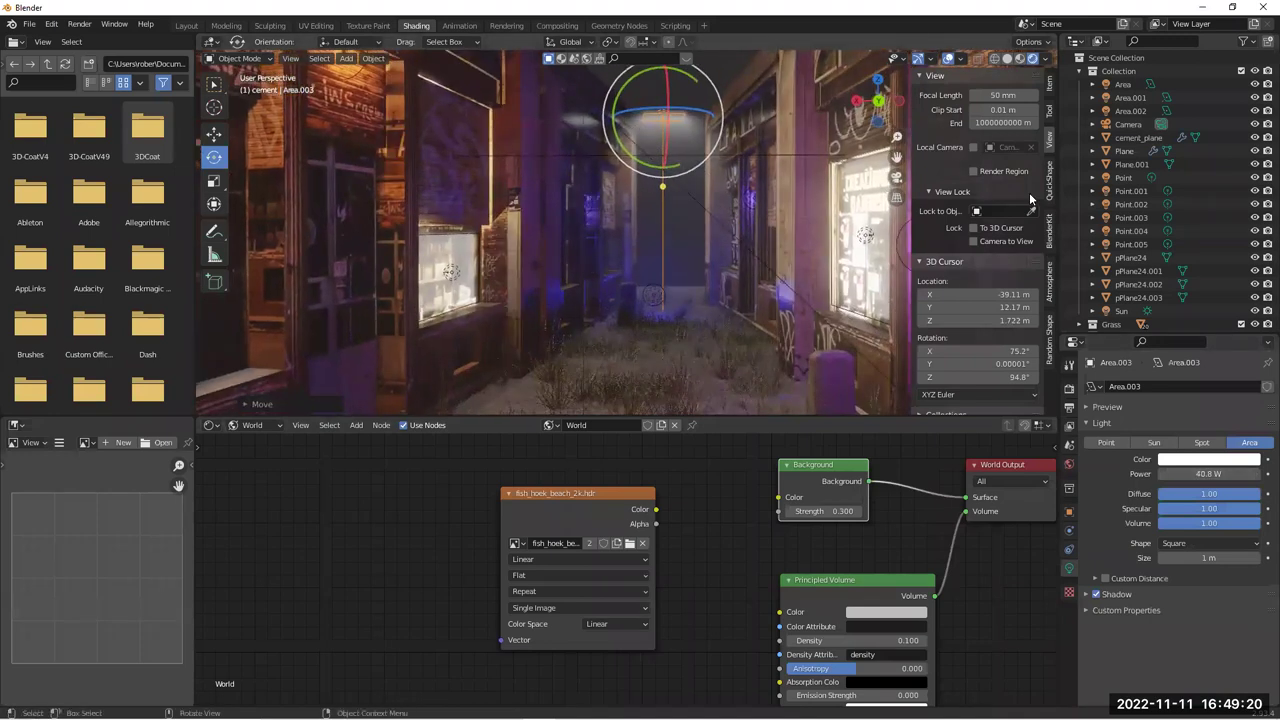
# Lock the camera to the view and look through the active camera again
pyautogui.click(290, 58)
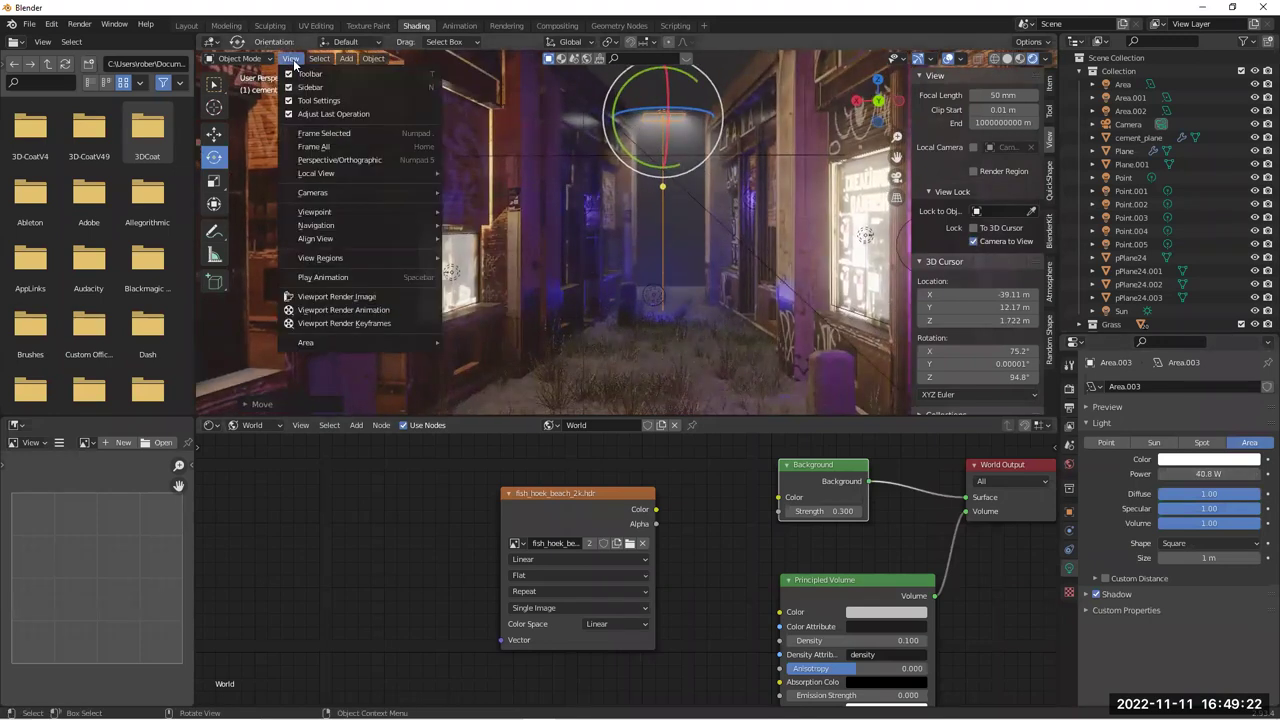
pyautogui.moveTo(354, 192)
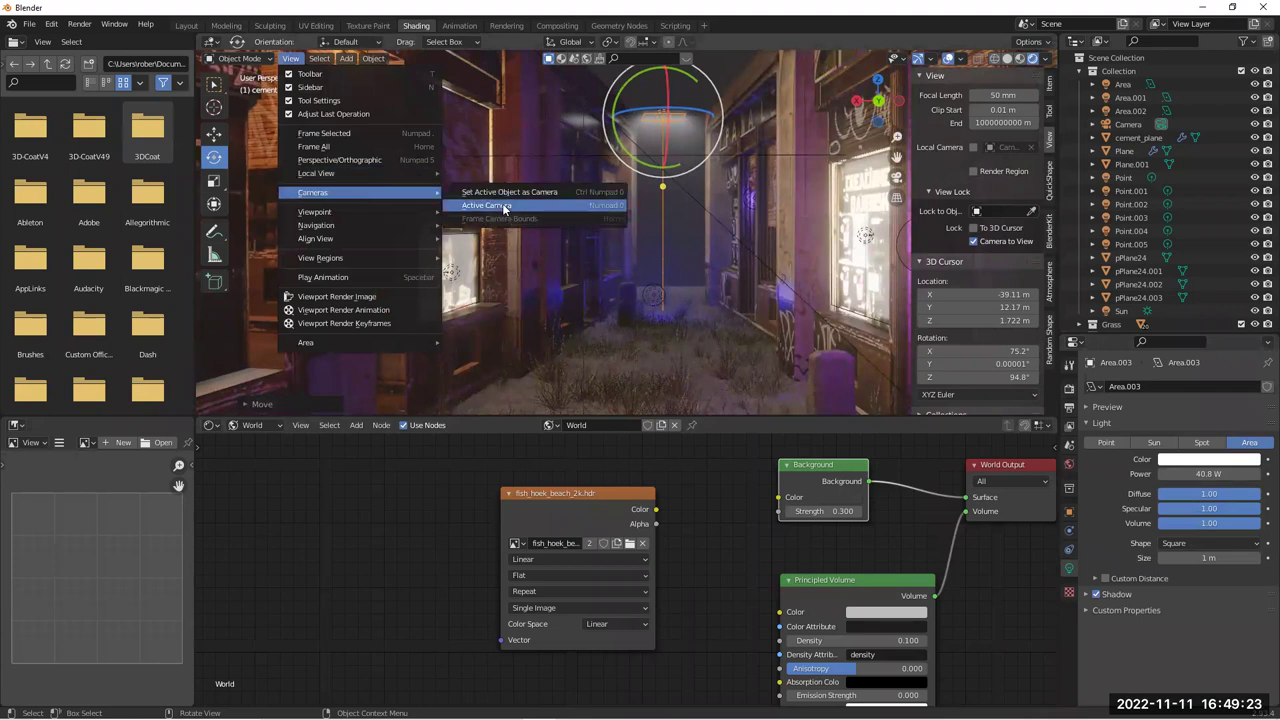
pyautogui.click(505, 205)
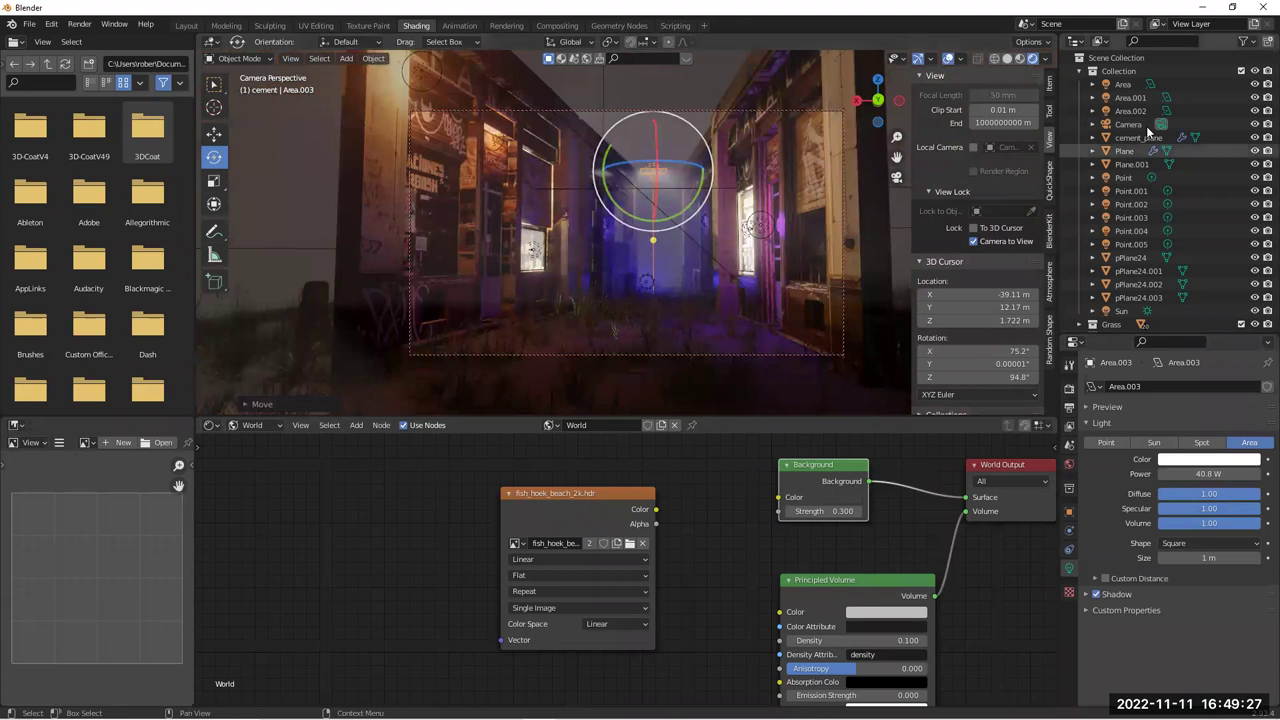
# Select the sun light and rotate it so its light falls on the street from a different direction
pyautogui.click(1128, 310)
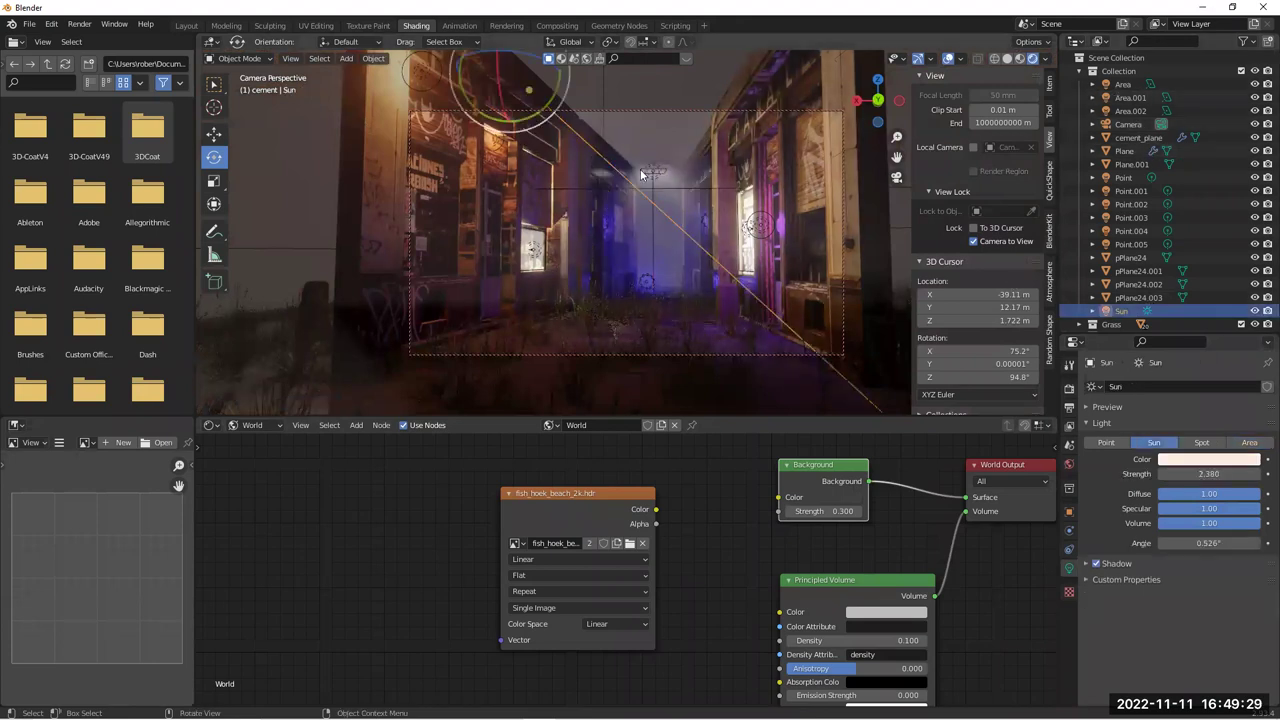
pyautogui.moveTo(536, 96); pyautogui.dragTo(280, 348)
pyautogui.moveTo(214, 252); pyautogui.dragTo(215, 251)
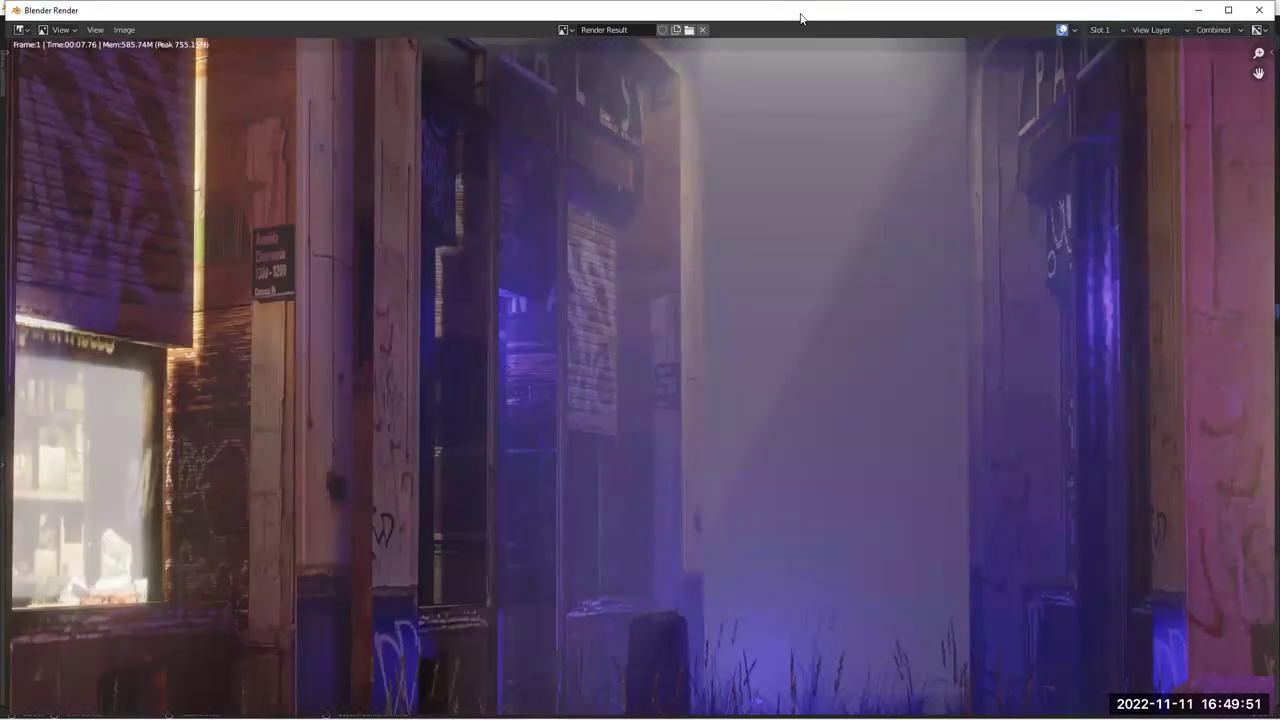
# Look over the rendered street image, both as a whole and closer up
pyautogui.scroll(-4, 712, 384)
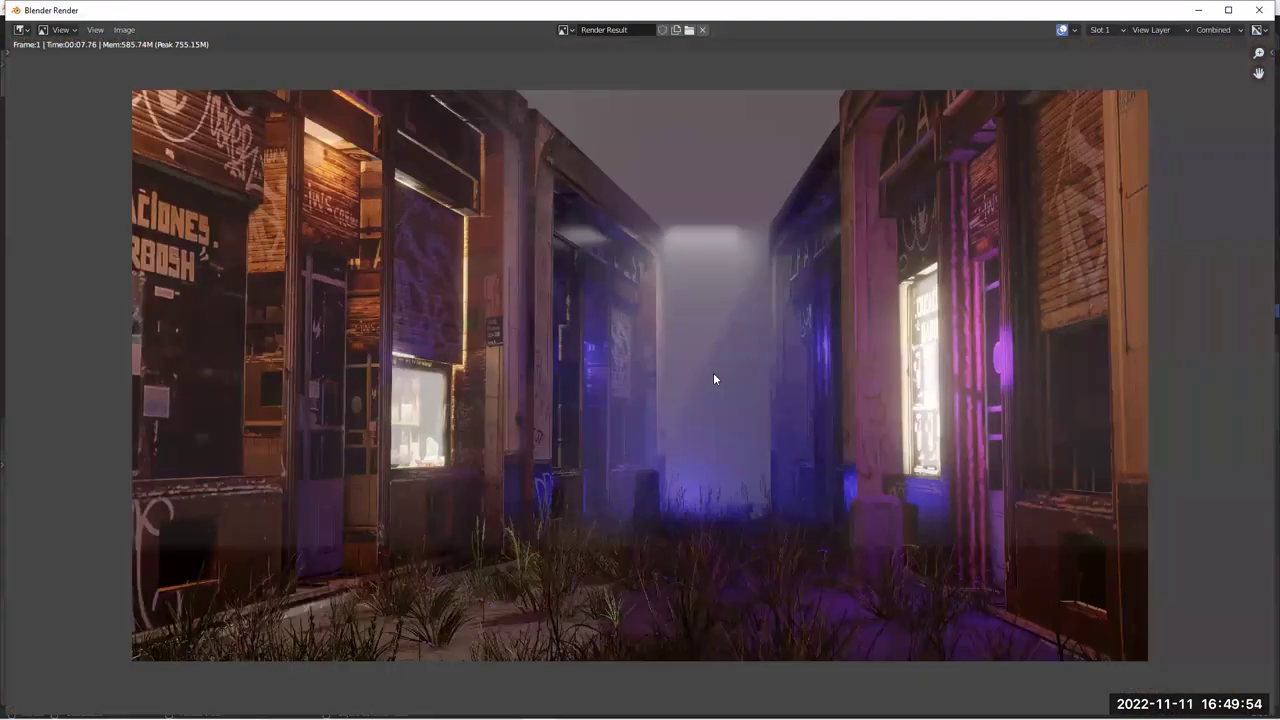
pyautogui.scroll(2, 721, 251)
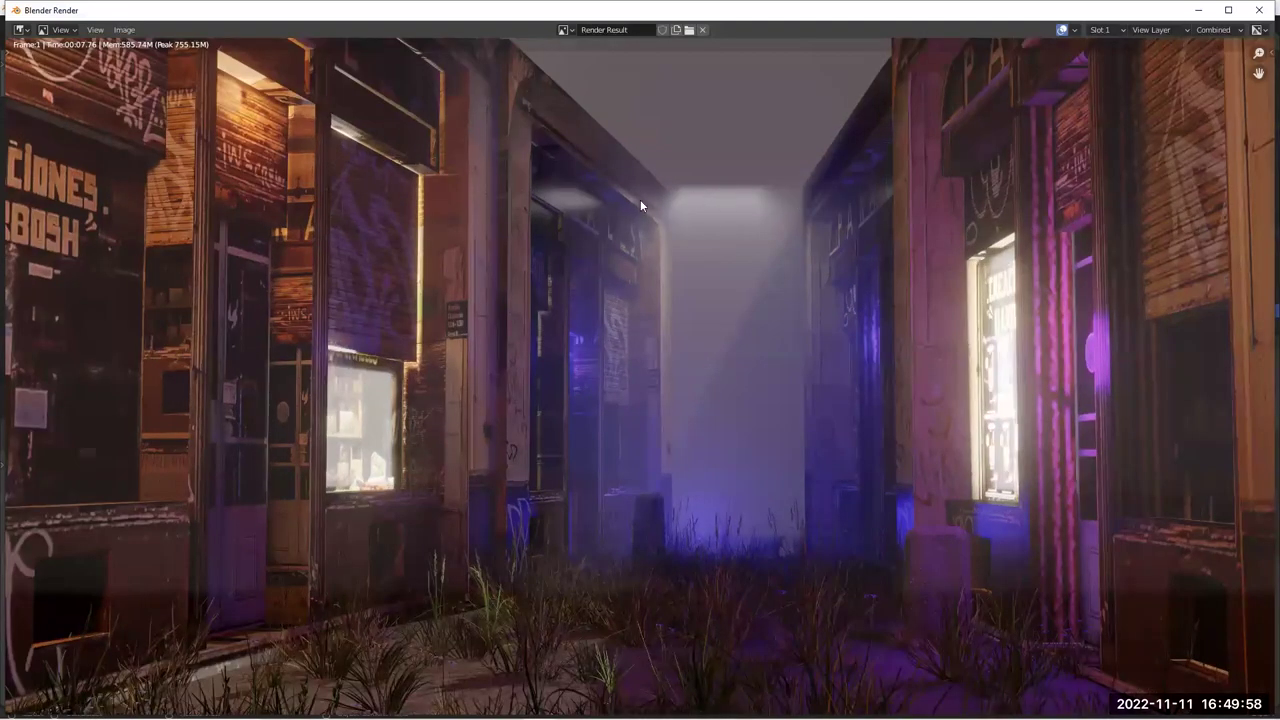
pyautogui.scroll(-2, 598, 492)
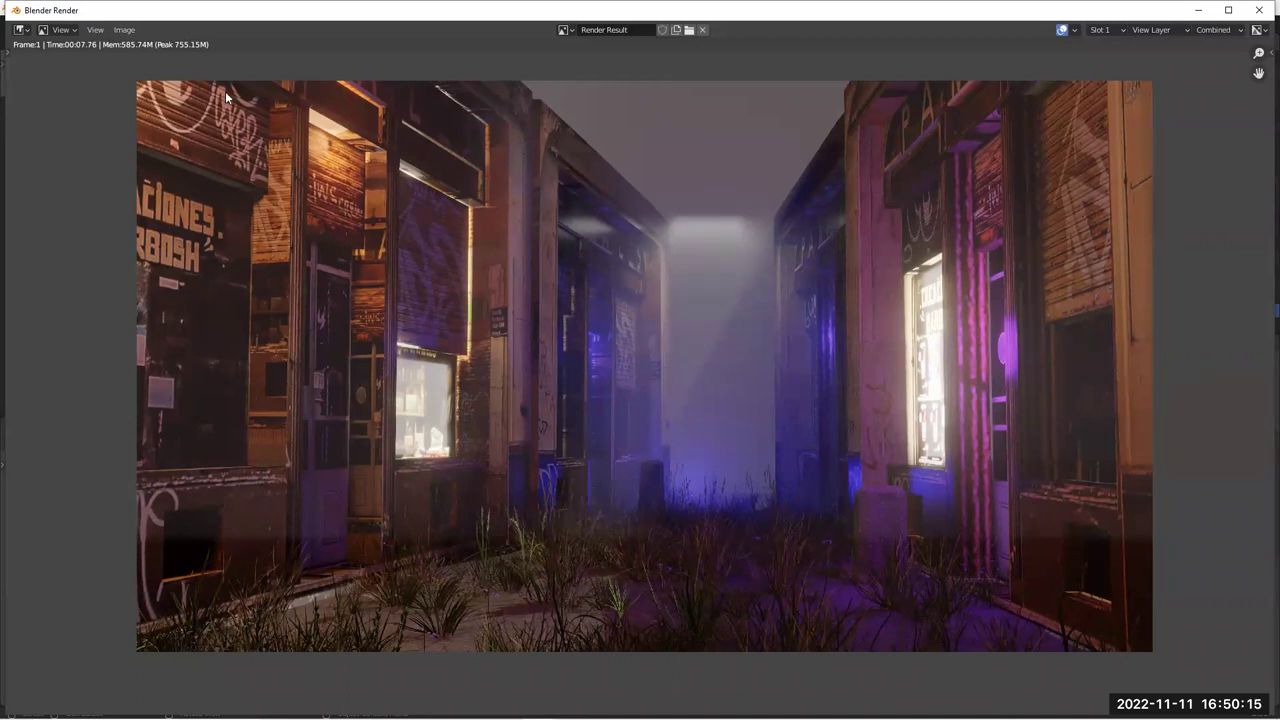
# Save the rendered image to the Desktop as Street_render.png and close the render window
pyautogui.click(124, 30)
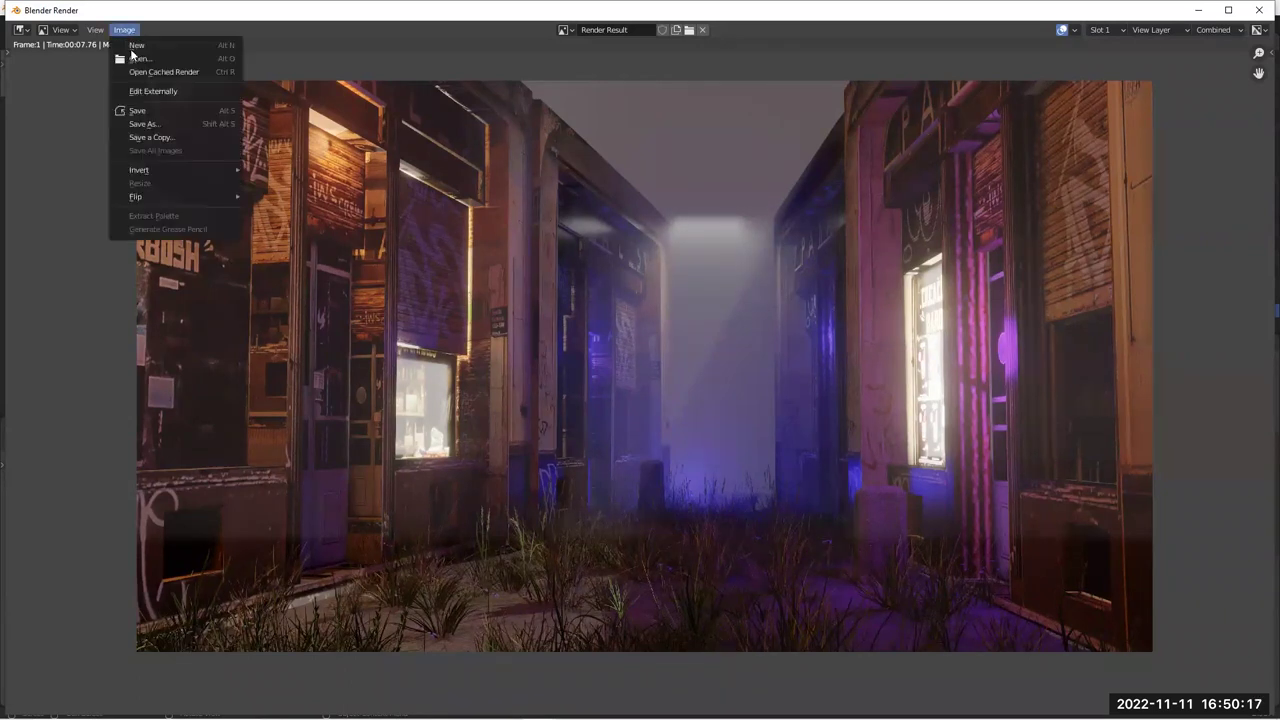
pyautogui.click(142, 124)
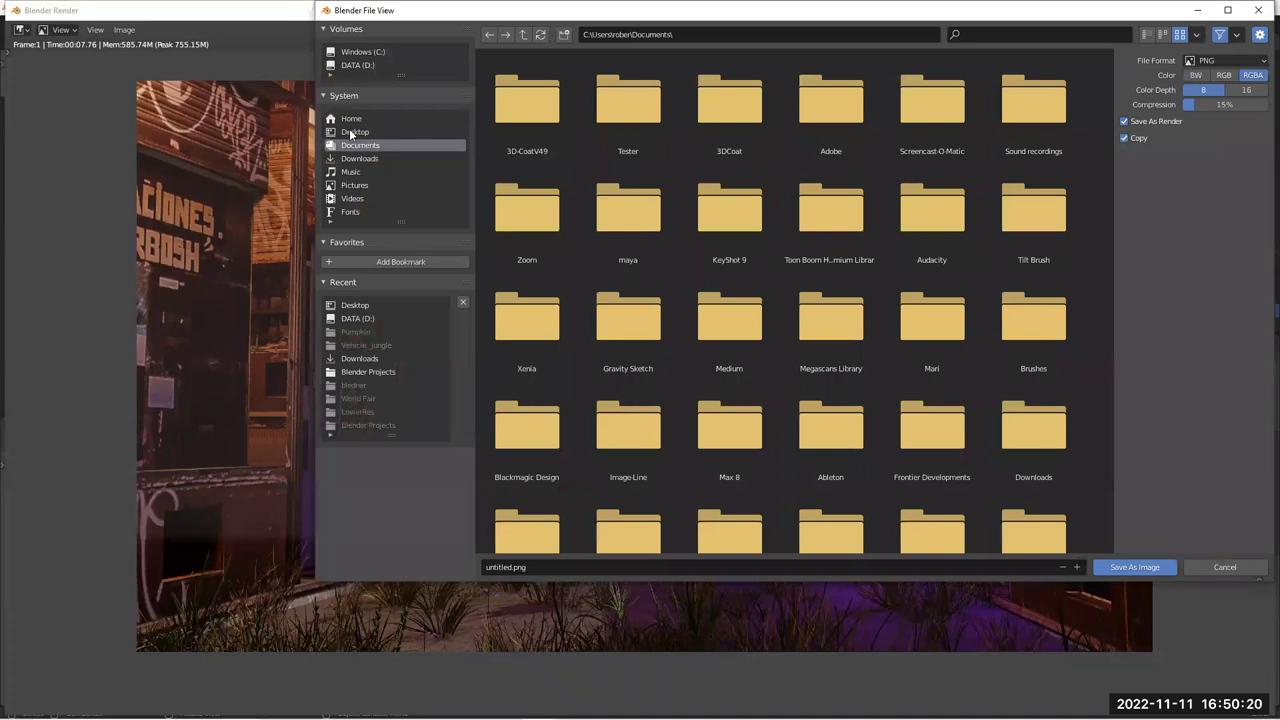
pyautogui.click(353, 132)
pyautogui.click(554, 566)
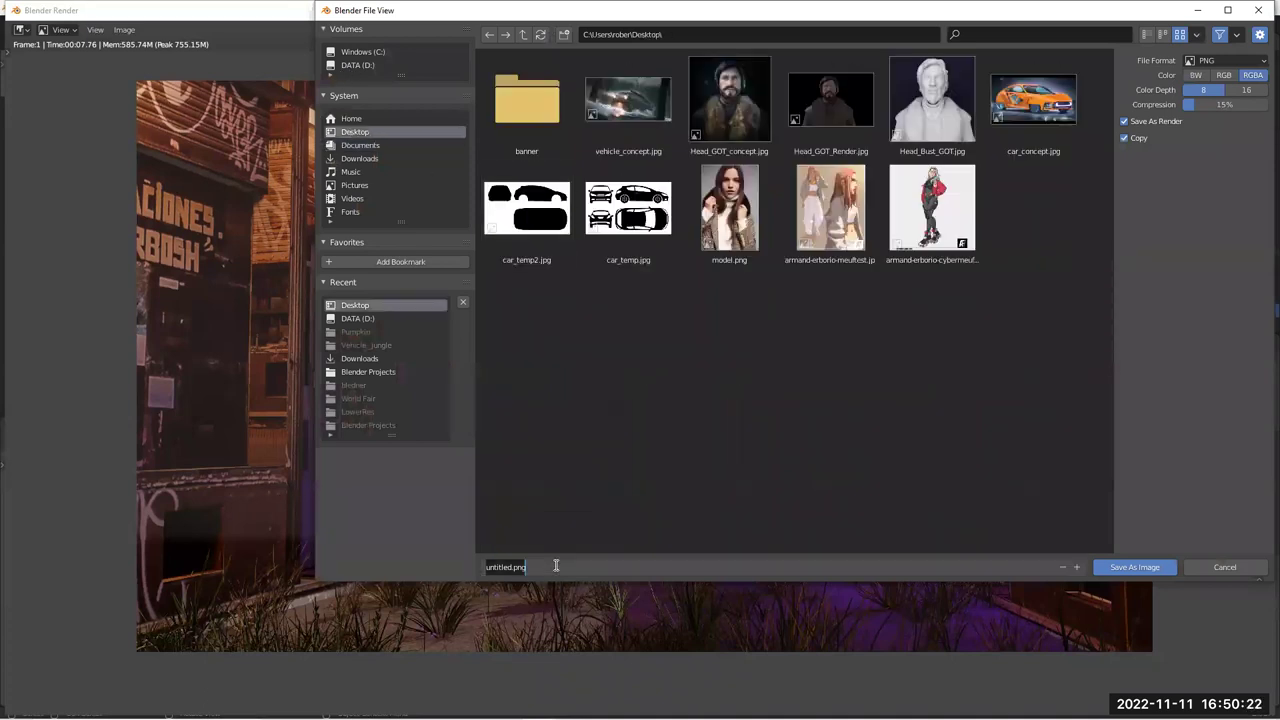
pyautogui.write('Street_render')
pyautogui.press('Return')
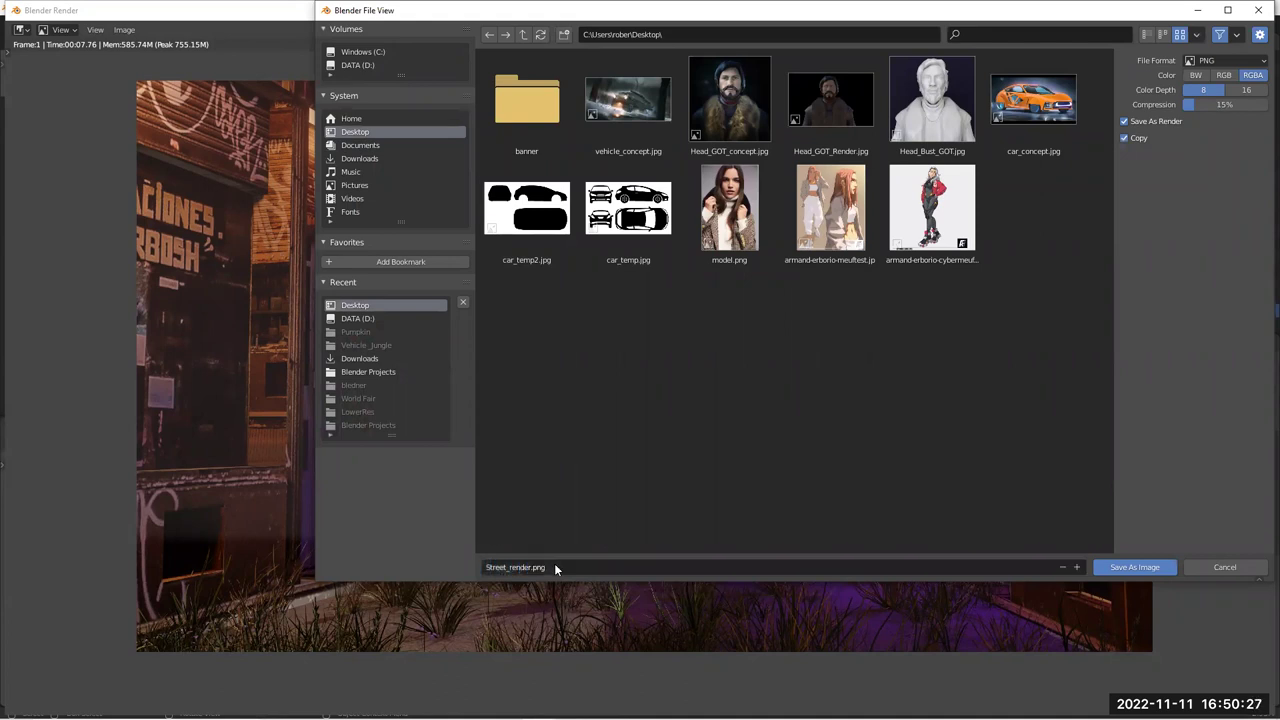
pyautogui.click(1120, 568)
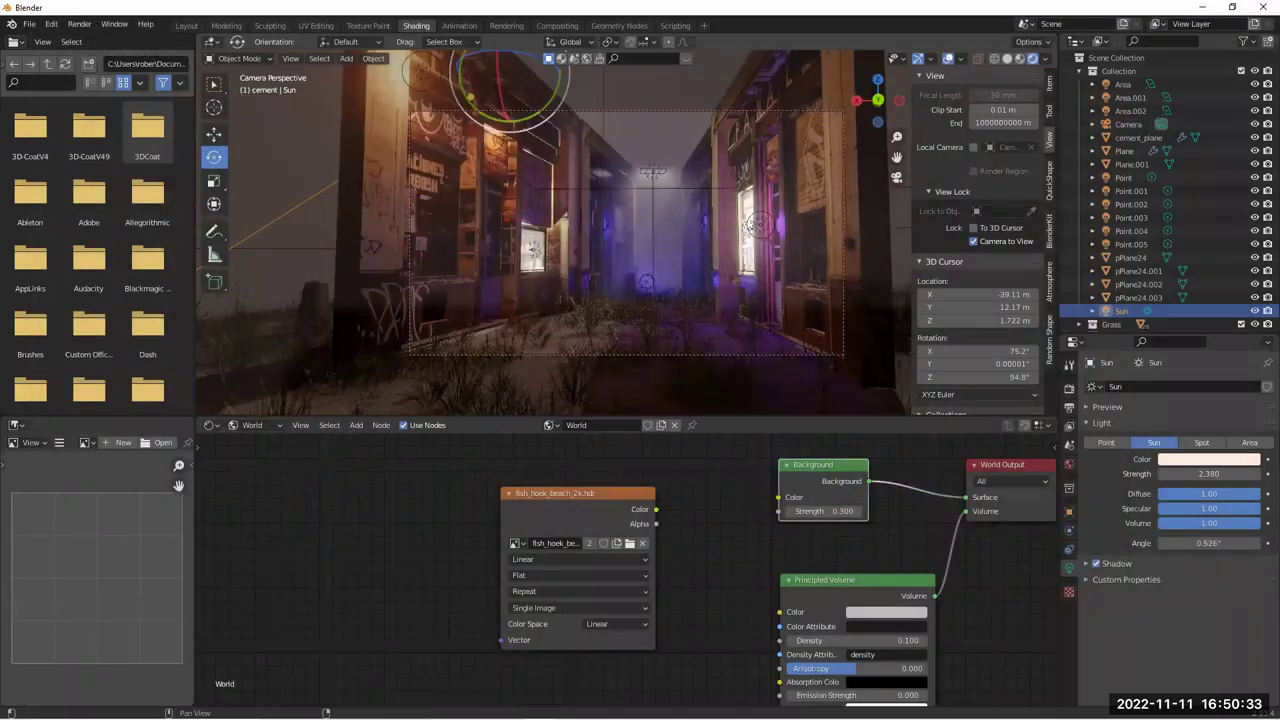
pyautogui.click(1259, 10)
# Save the scene to the Desktop as a Blender file named Street_Render
pyautogui.click(30, 24)
pyautogui.click(55, 128)
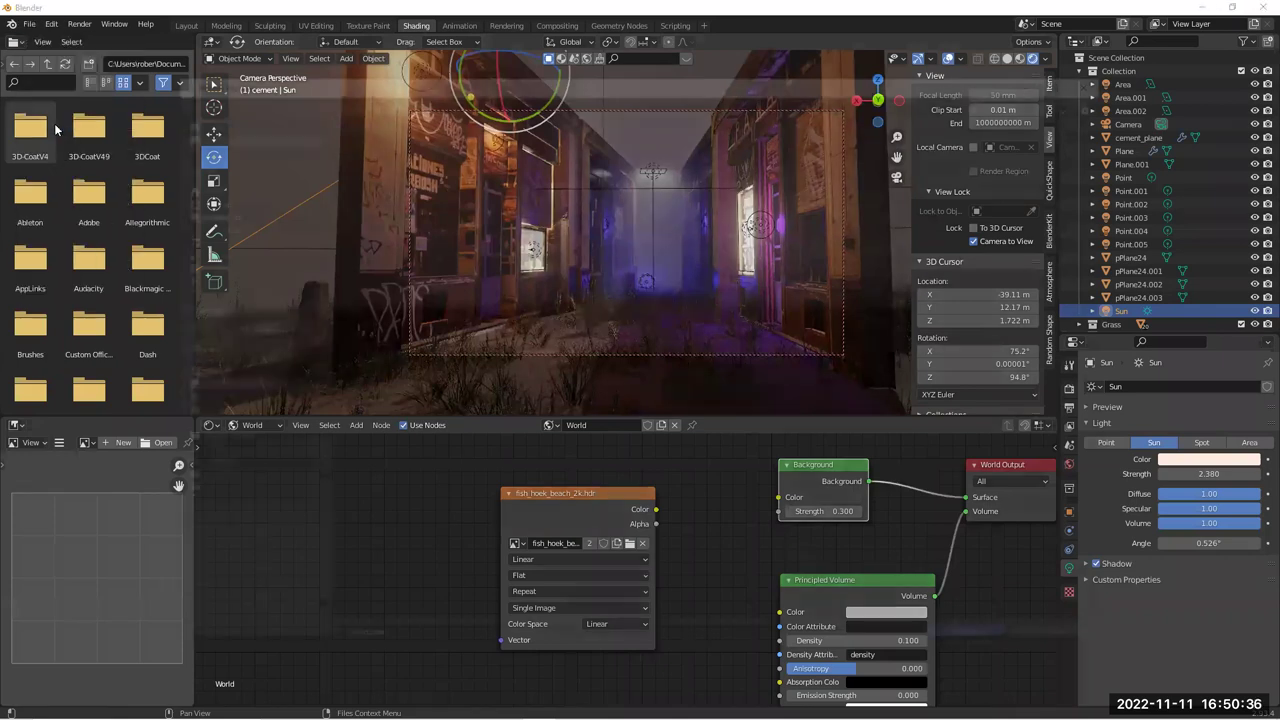
pyautogui.click(200, 198)
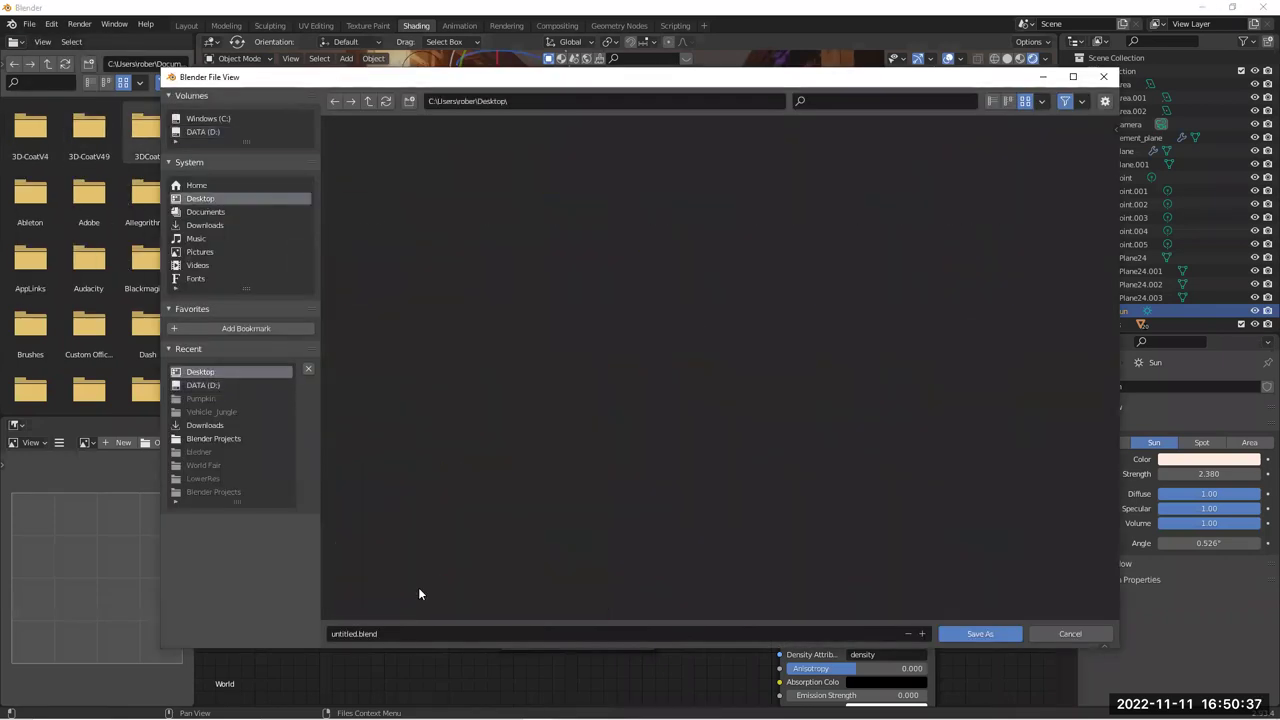
pyautogui.click(388, 634)
pyautogui.moveTo(358, 634); pyautogui.dragTo(304, 634)
pyautogui.write('5rtee')
pyautogui.press('BackSpace')
pyautogui.press('BackSpace')
pyautogui.press('BackSpace')
pyautogui.press('BackSpace')
pyautogui.write('Street')
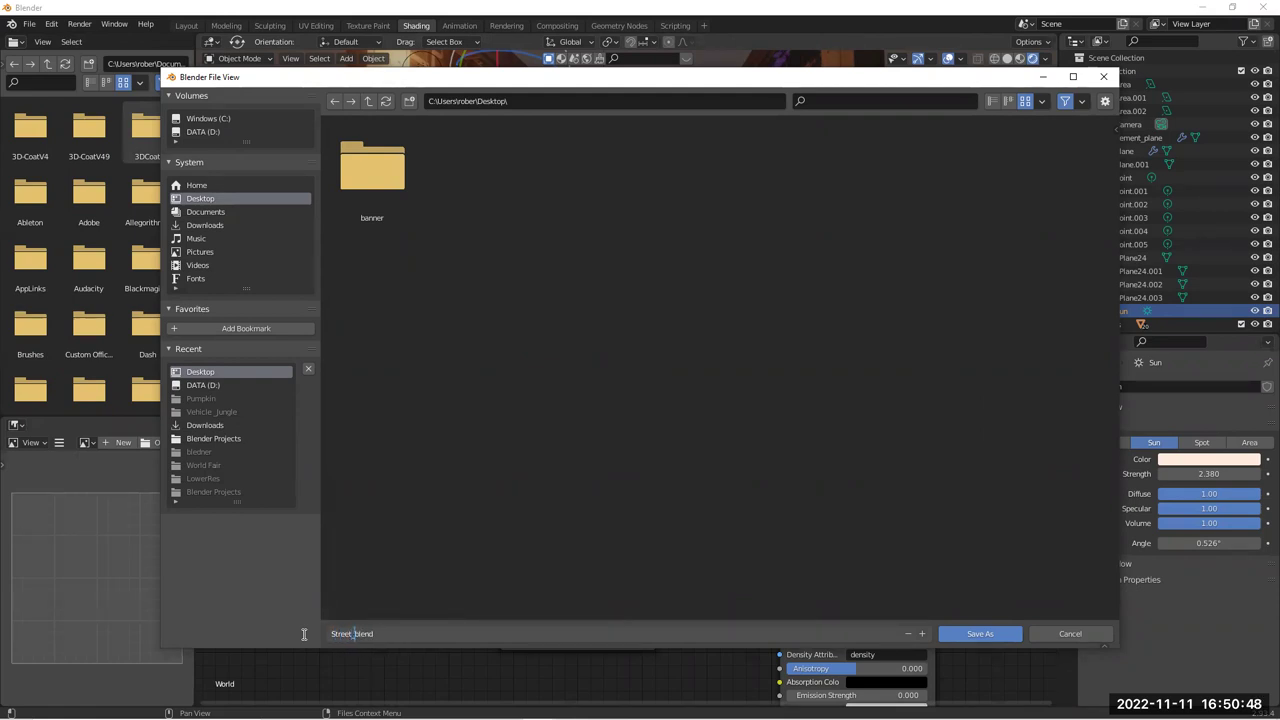
pyautogui.write('_Render')
pyautogui.press('BackSpace')
pyautogui.click(986, 634)
pyautogui.click(986, 636)
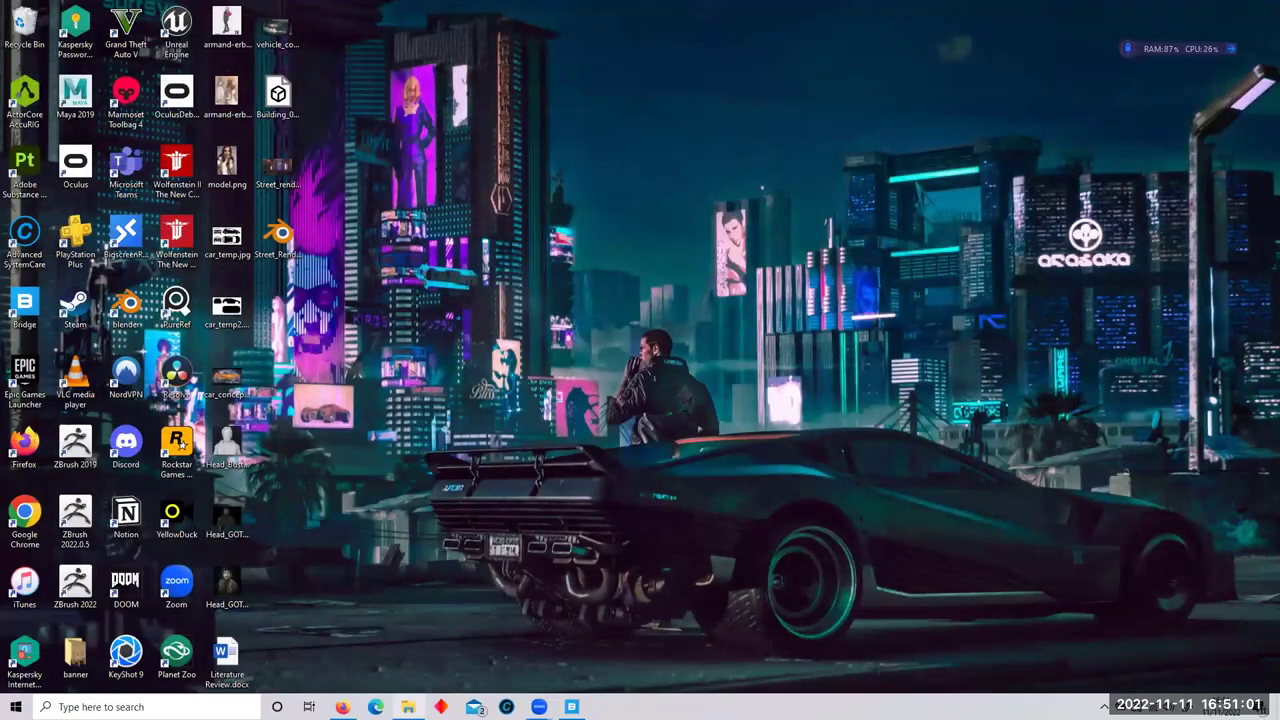
# Search Windows for Photoshop and launch Adobe Photoshop 2021
pyautogui.click(225, 705)
pyautogui.write('photo')
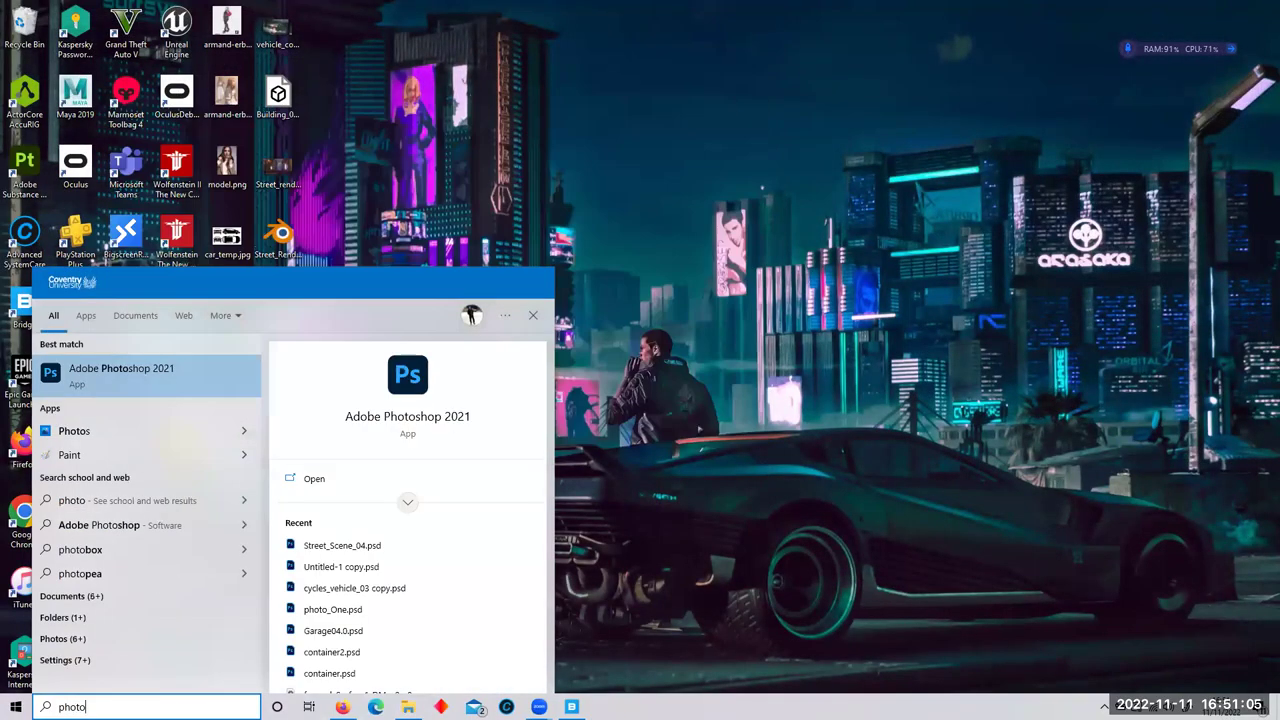
pyautogui.press('Return')
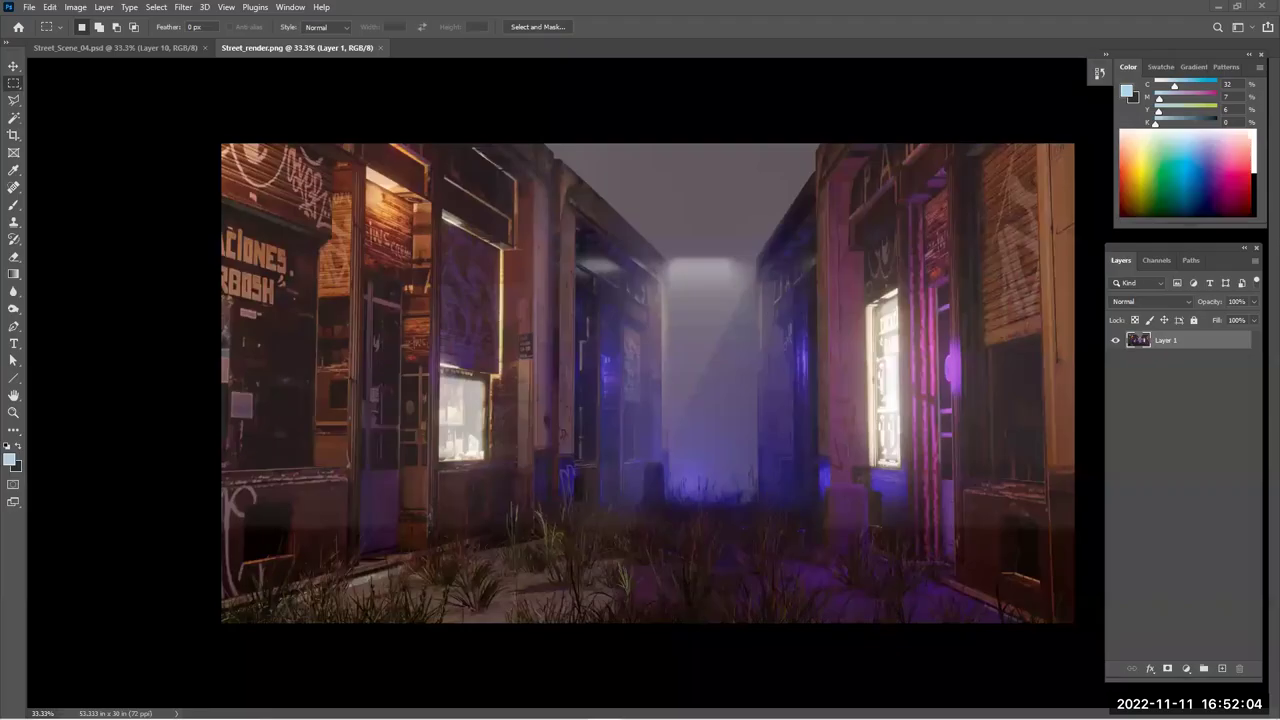
# Switch to the Street_Scene_04.psd document and hide all layers above Layer 1 except the Curves 1 adjustment
pyautogui.click(124, 48)
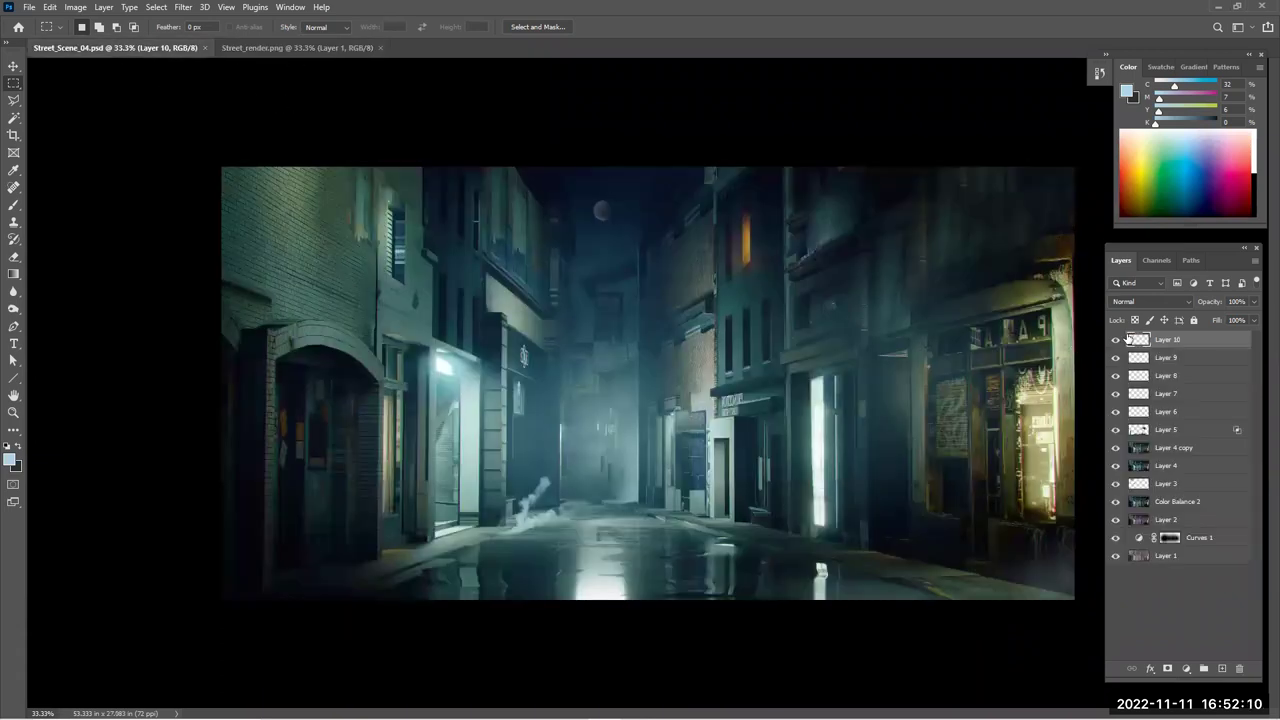
pyautogui.moveTo(1116, 340); pyautogui.dragTo(1121, 540)
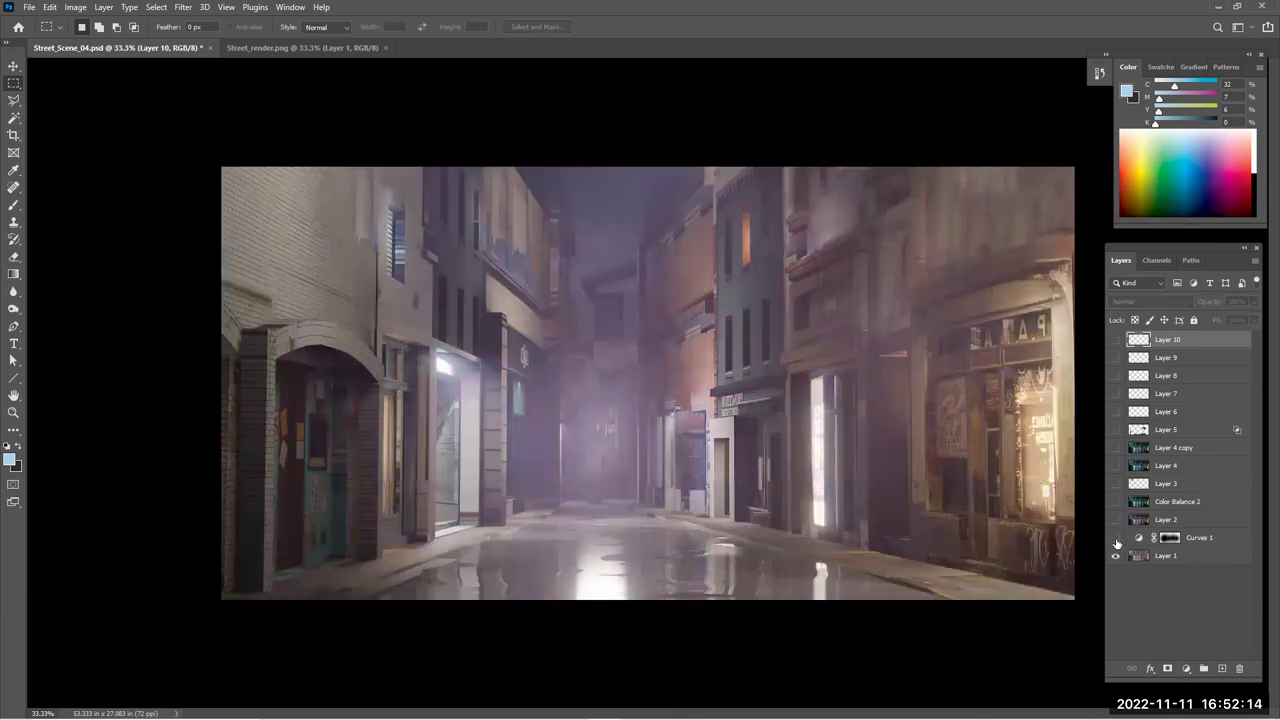
pyautogui.click(1116, 538)
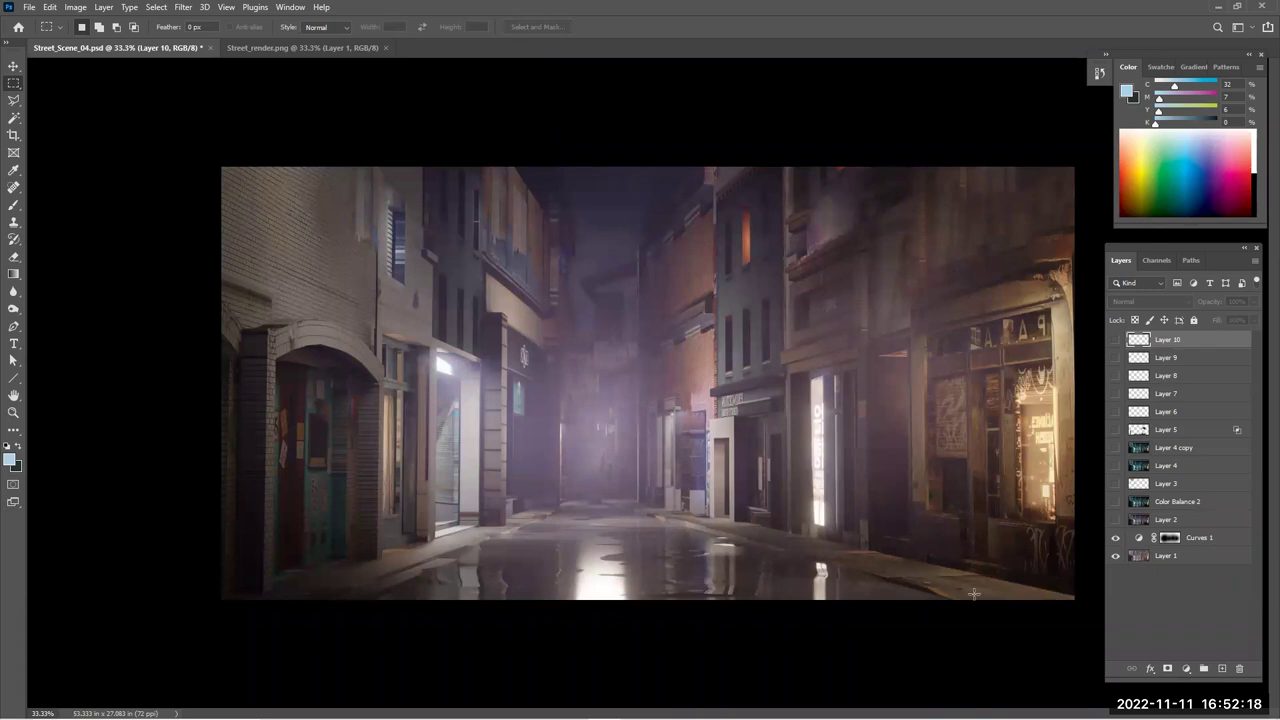
# Show Layer 2 and toggle its visibility to compare the street with and without it
pyautogui.click(1116, 520)
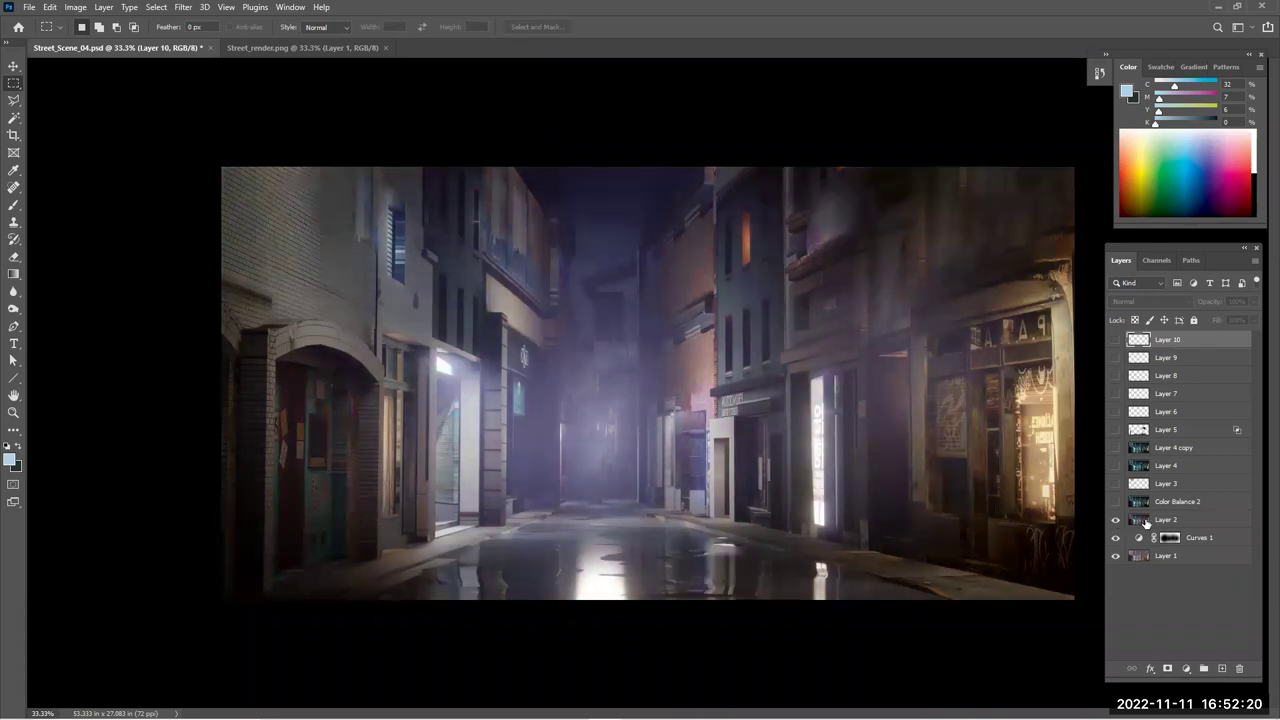
pyautogui.click(1145, 521)
pyautogui.click(1115, 521)
pyautogui.click(1115, 521)
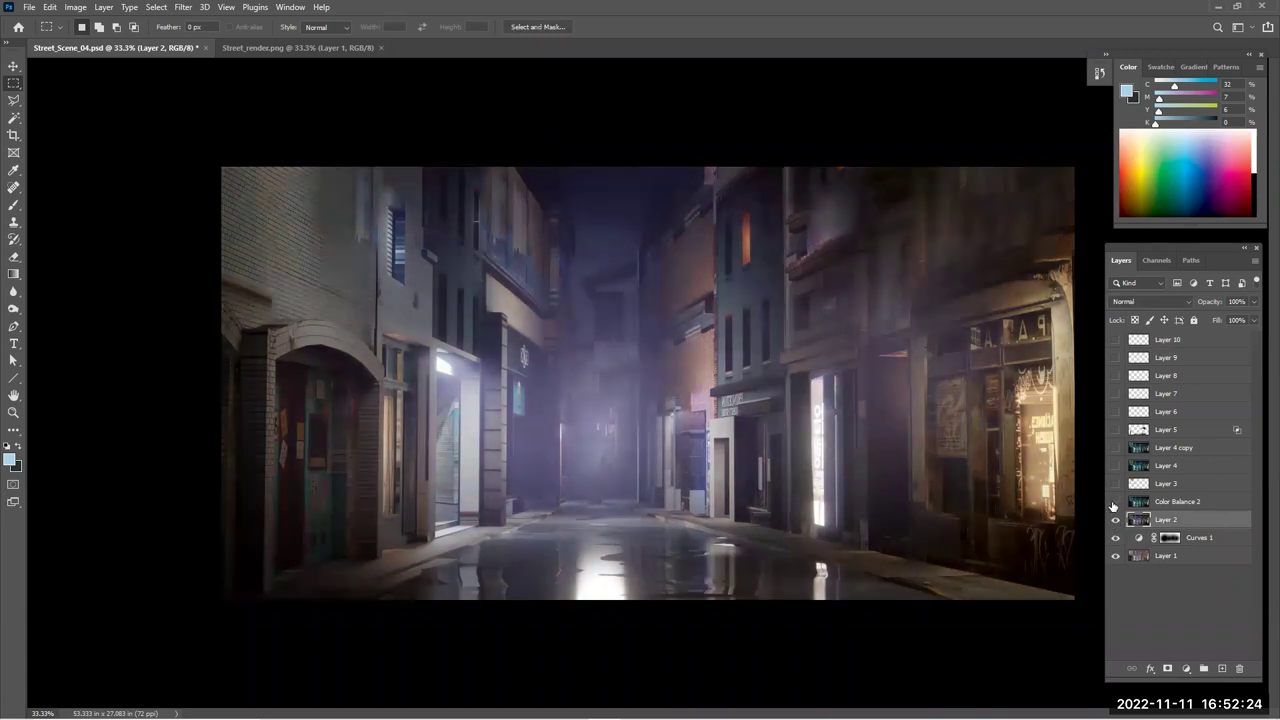
# Show the Color Balance 2 layer and toggle its visibility to compare the color grading
pyautogui.click(1116, 502)
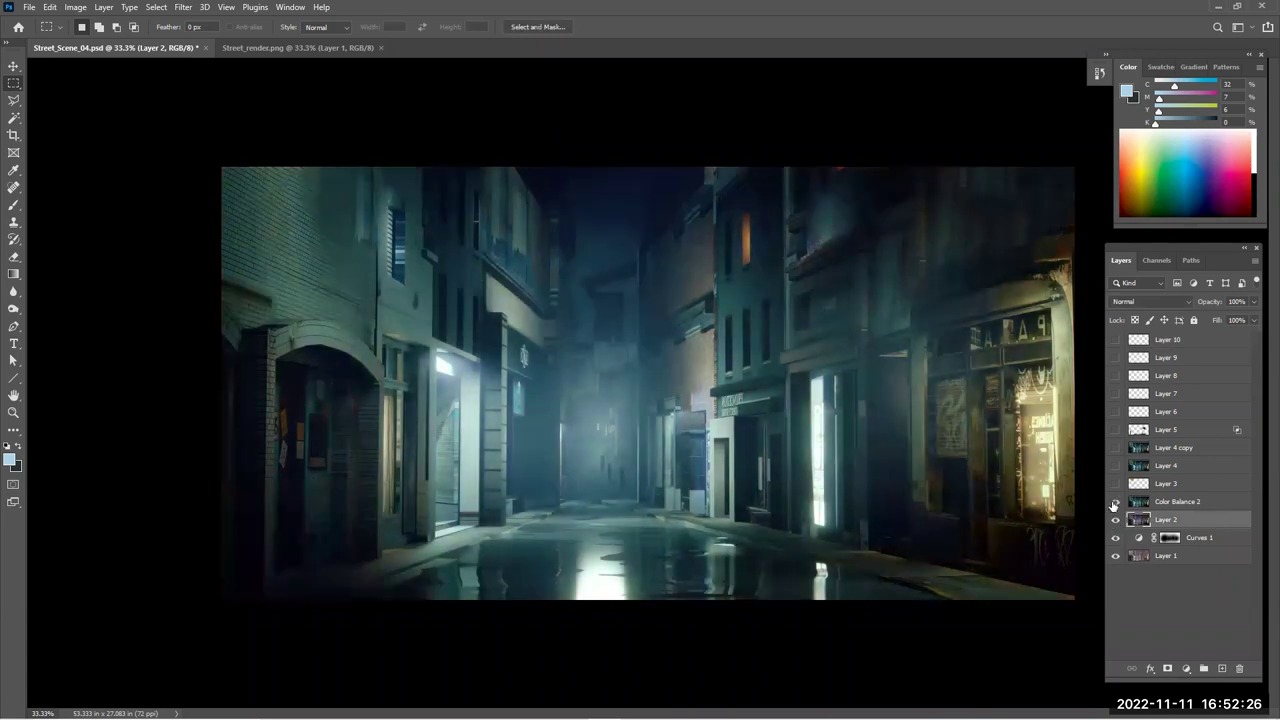
pyautogui.click(1150, 502)
pyautogui.click(1116, 502)
pyautogui.click(1116, 502)
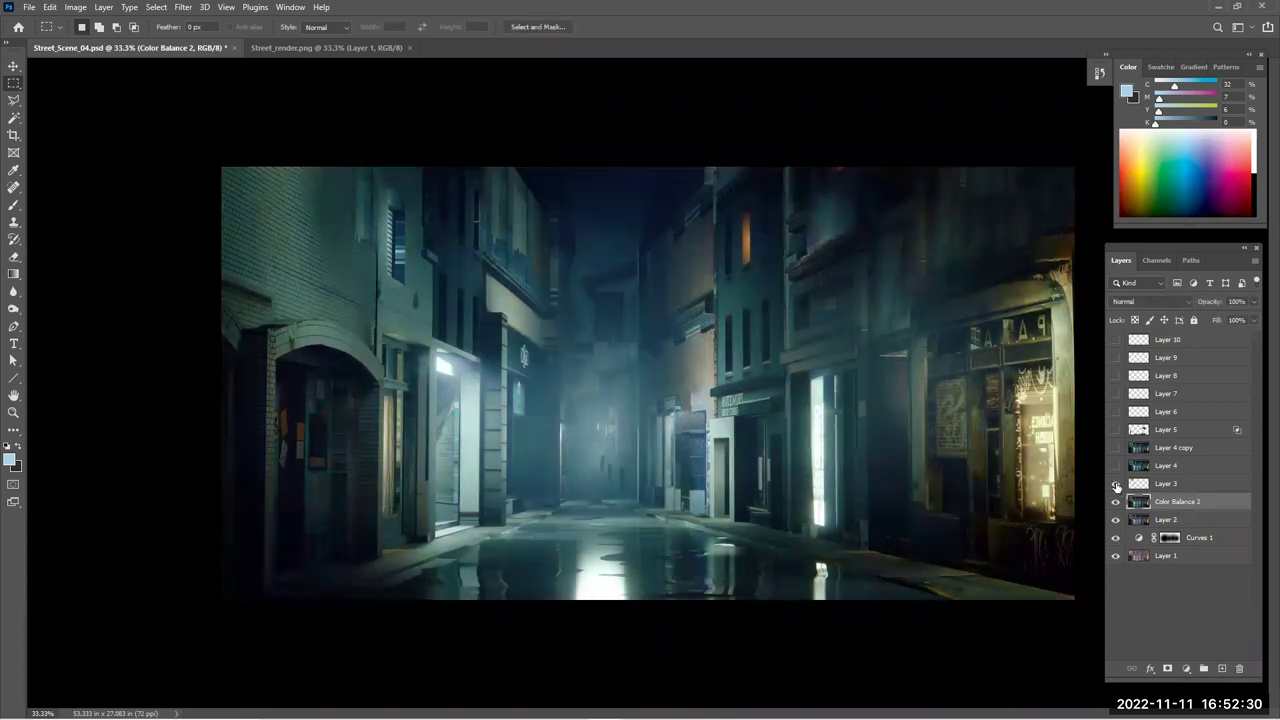
# Show Layer 3, Layer 4 and Layer 4 copy, comparing the street with and without Layer 3
pyautogui.click(1116, 484)
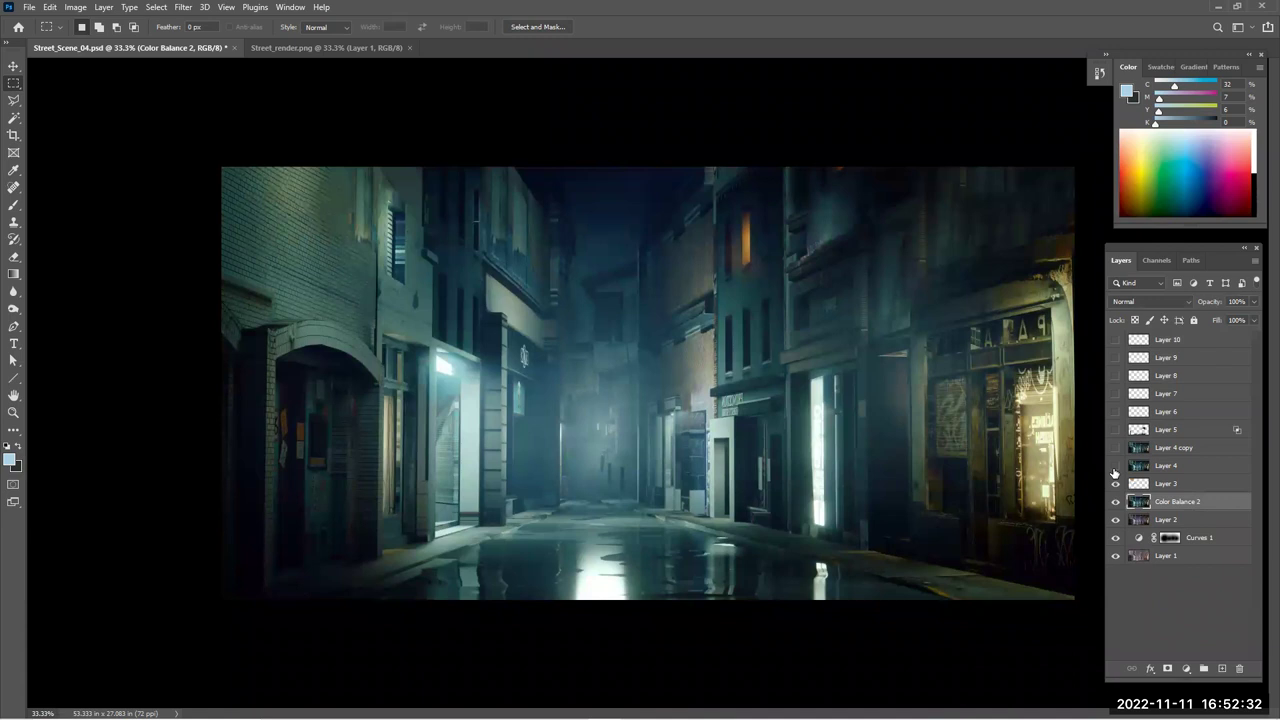
pyautogui.click(1116, 484)
pyautogui.click(1116, 484)
pyautogui.click(1117, 448)
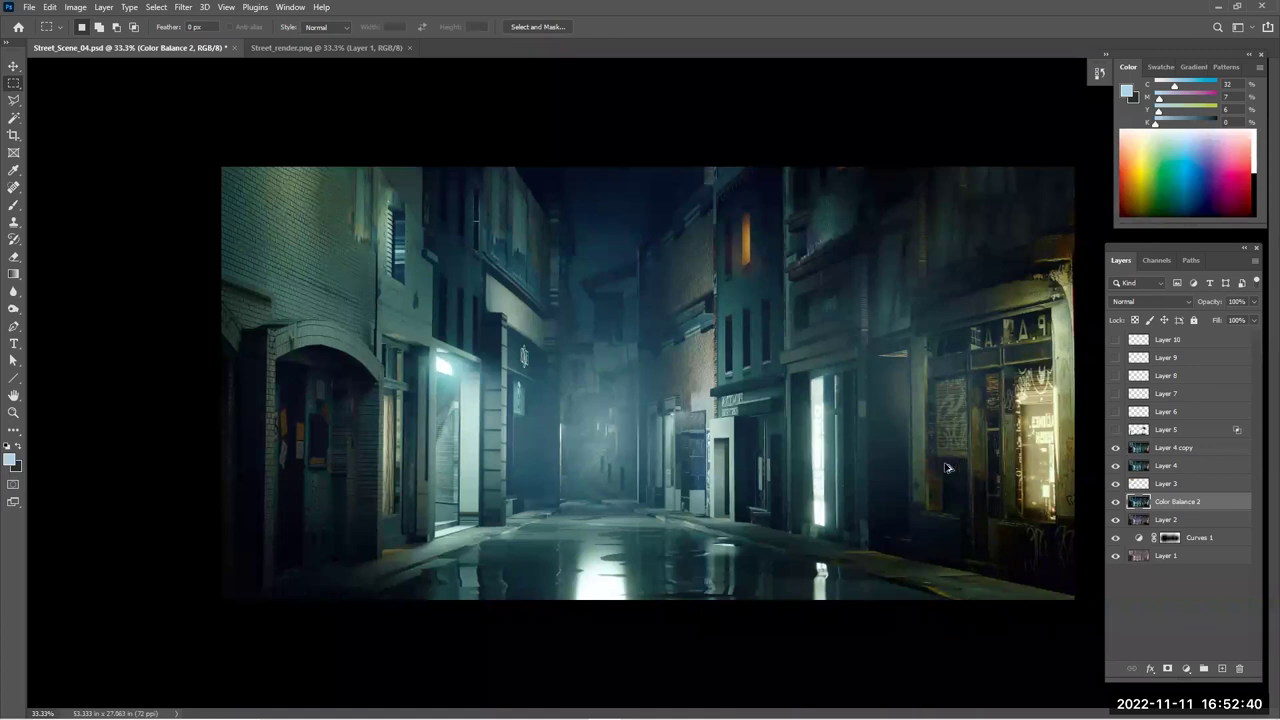
# Examine the brick wall and distant building details up close, and show Layer 5
pyautogui.hotkey('ctrl', '+')
pyautogui.hotkey('ctrl', '+')
pyautogui.hotkey('ctrl', '+')
pyautogui.hotkey('ctrl', '+')
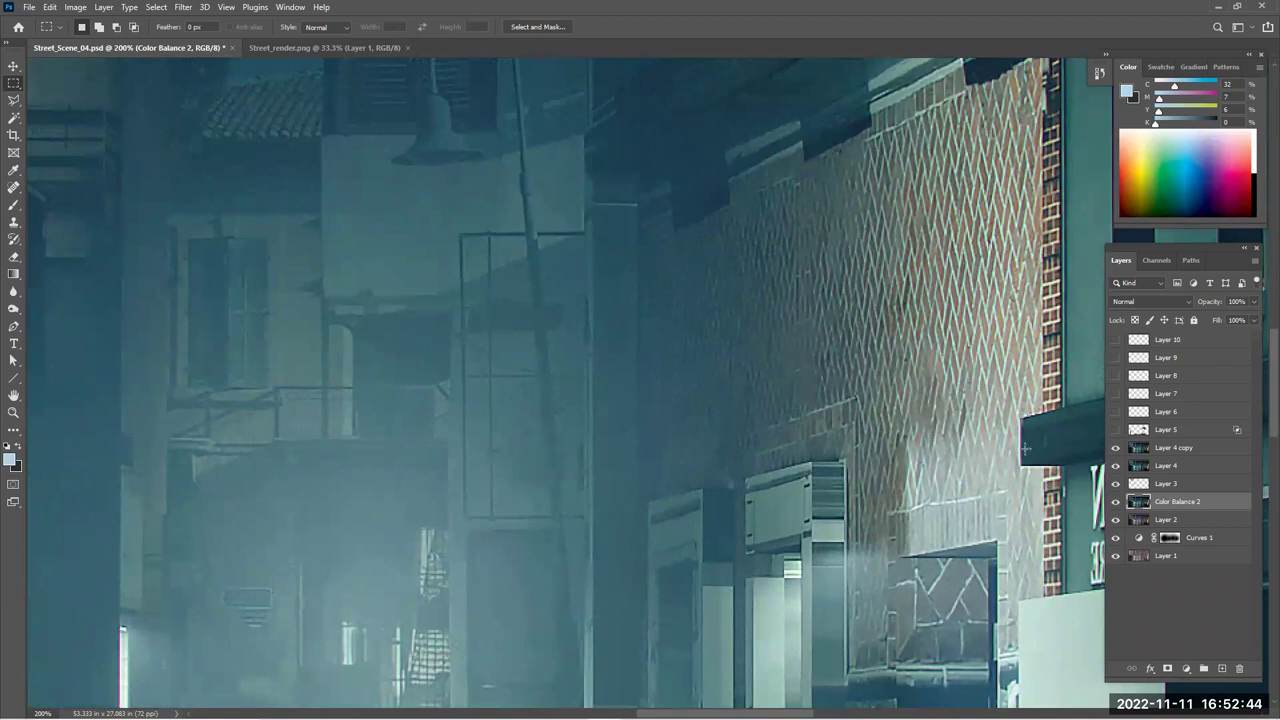
pyautogui.hotkey('ctrl', '-')
pyautogui.hotkey('ctrl', '-')
pyautogui.hotkey('ctrl', '-')
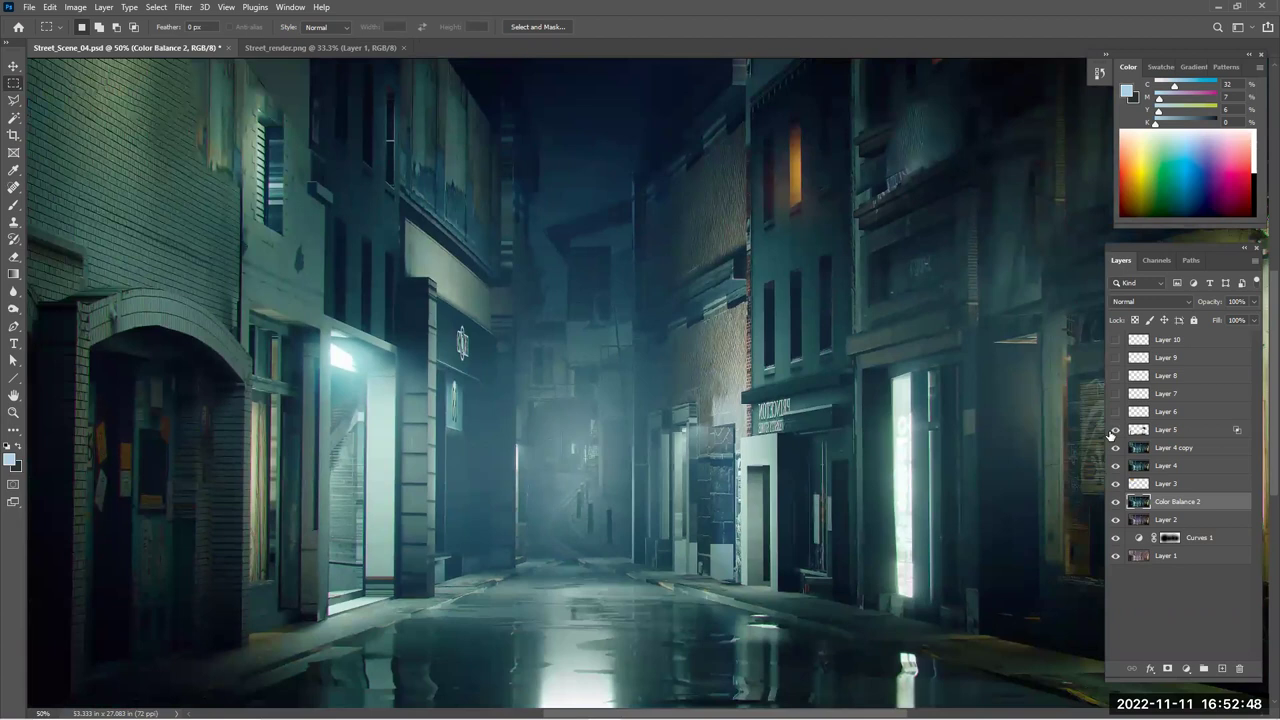
pyautogui.hotkey('ctrl', '-')
# Show Layer 6 and Layer 7 over the street image
pyautogui.click(1116, 412)
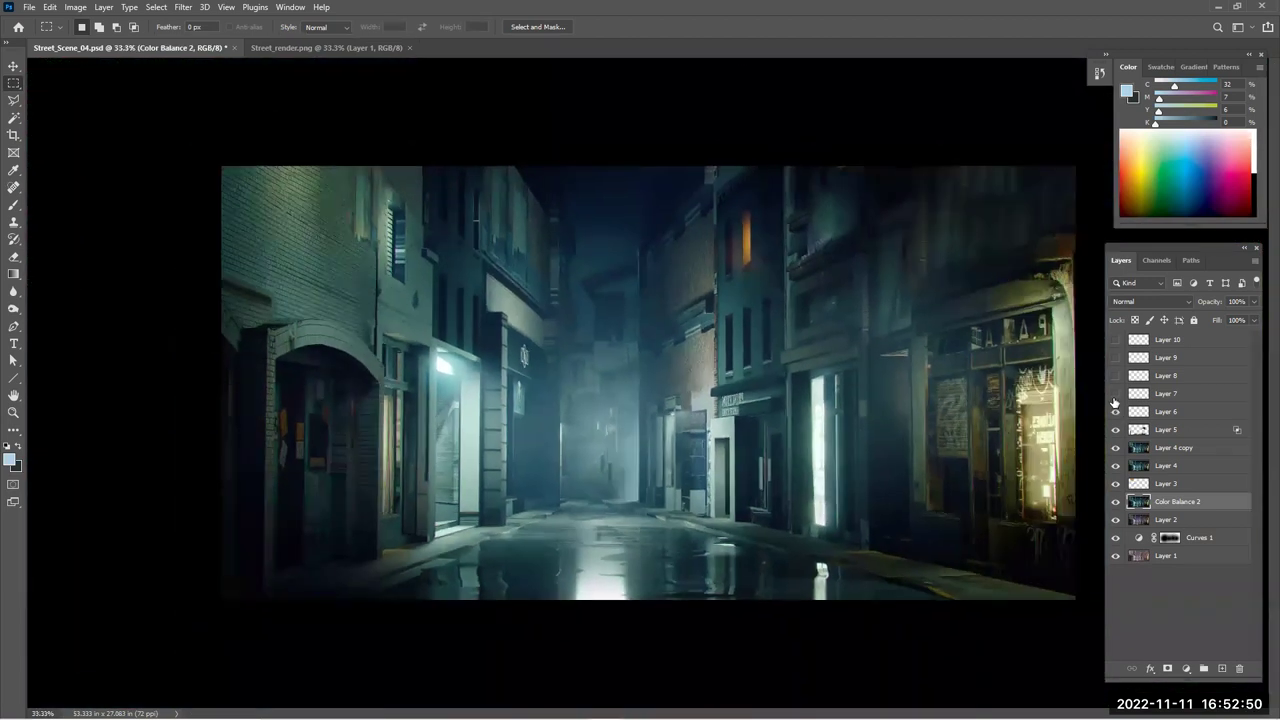
pyautogui.click(1116, 395)
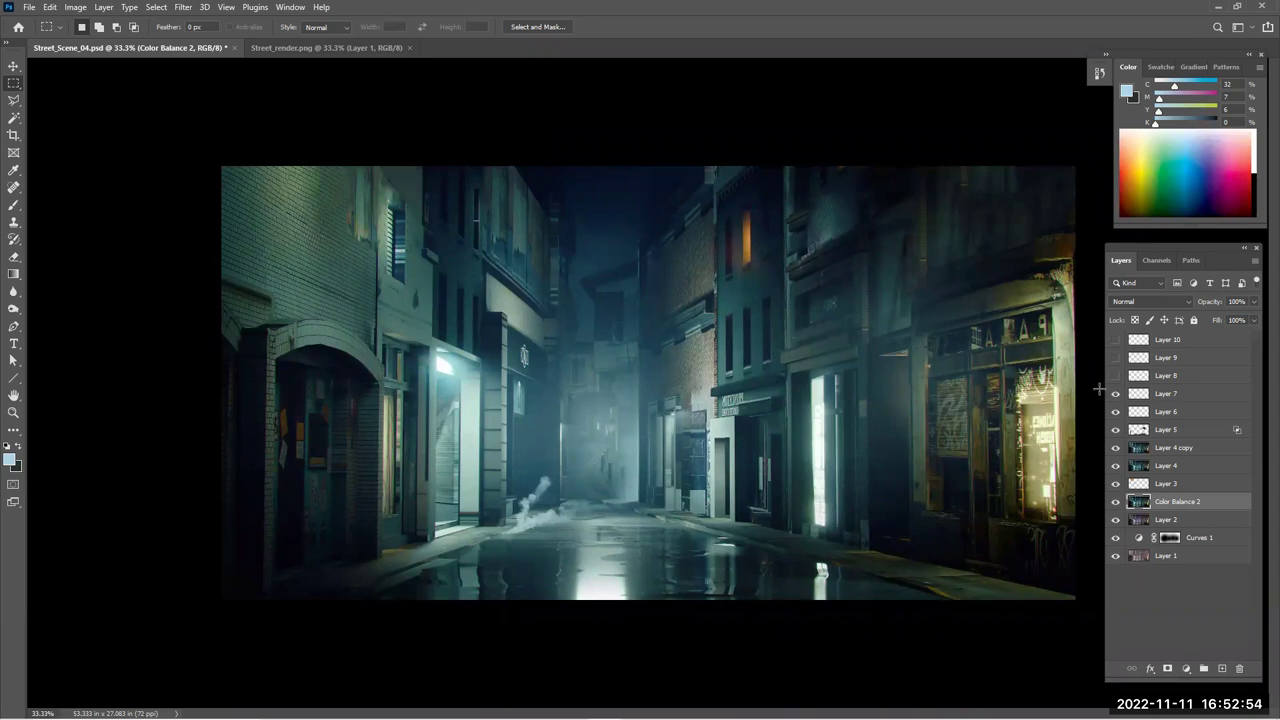
# Show Layers 8, 9 and 10 in the street paint-over, and switch to the Street_render.png document
pyautogui.click(1116, 376)
pyautogui.click(1116, 358)
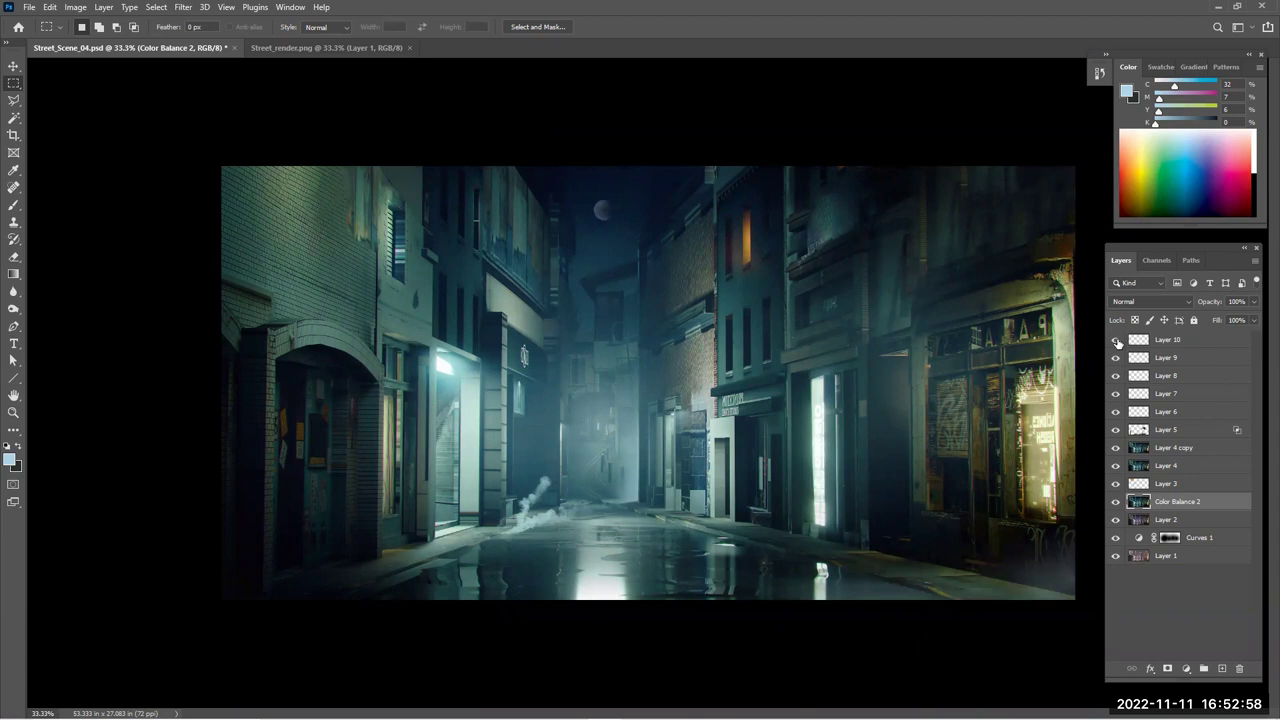
pyautogui.click(350, 48)
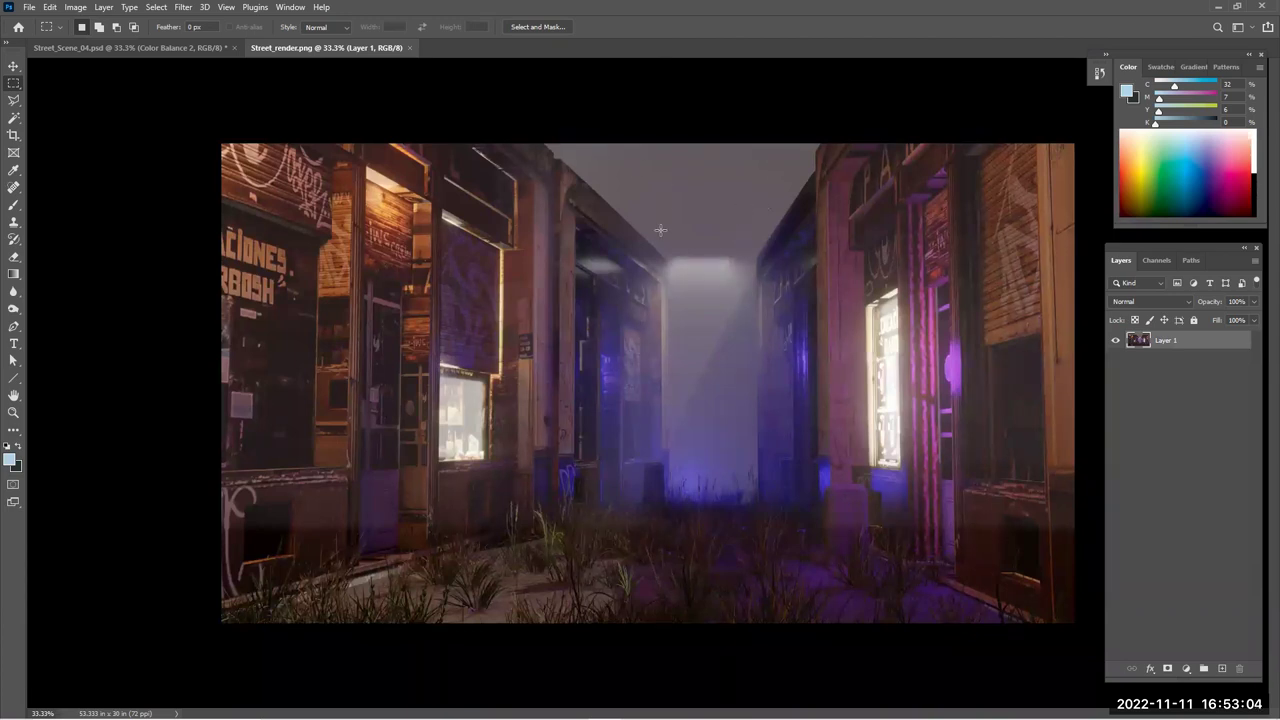
# Outline the sky wedge above the left building row as far as its far end with the Polygonal Lasso
pyautogui.click(12, 104)
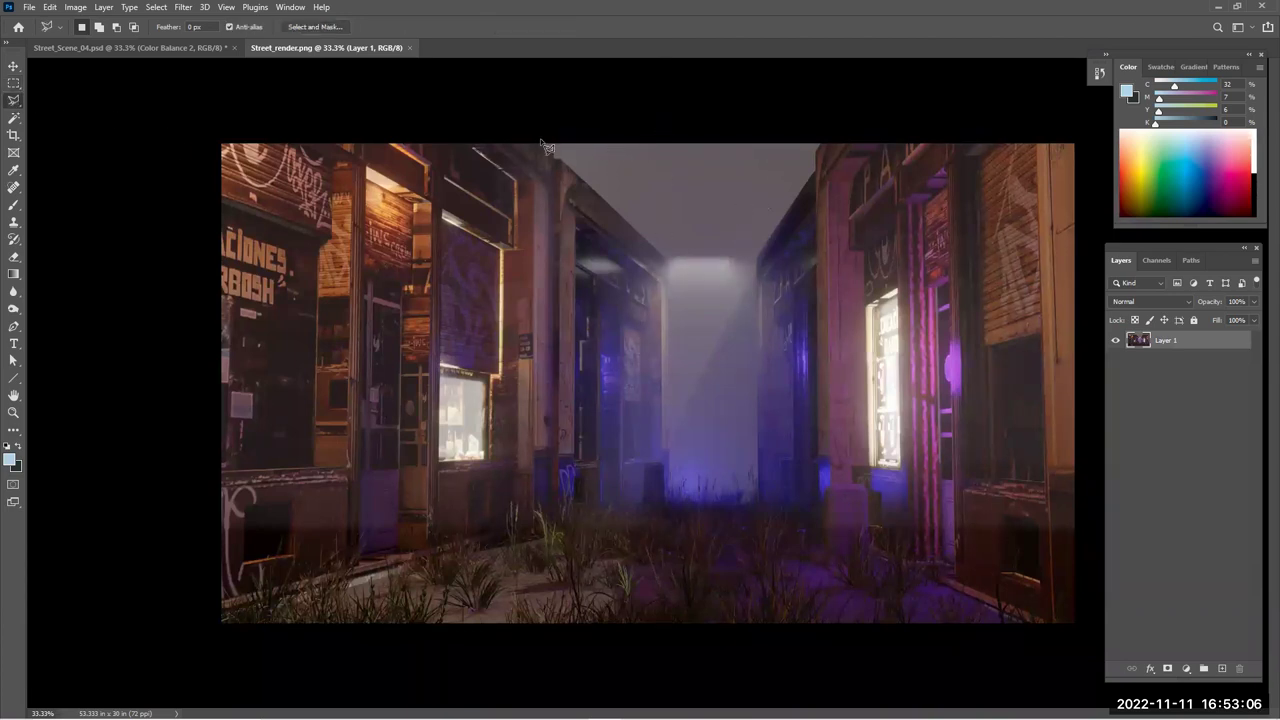
pyautogui.click(533, 140)
pyautogui.click(560, 159)
pyautogui.click(667, 262)
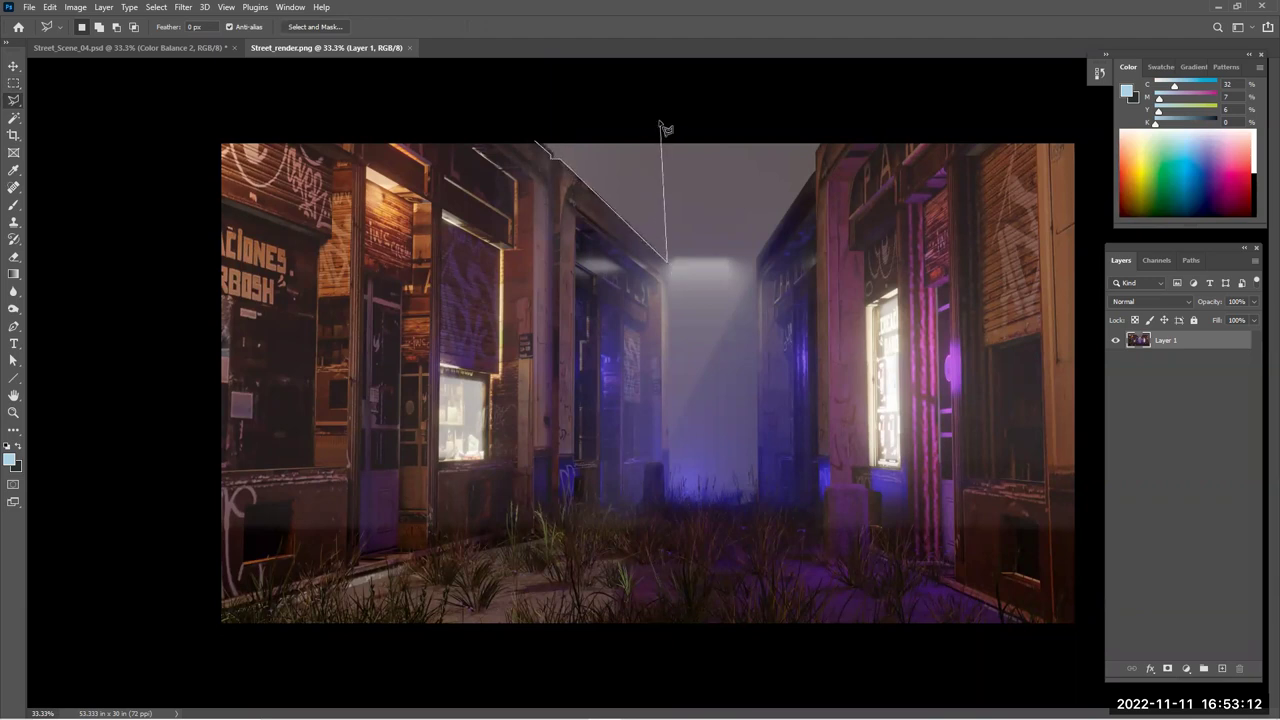
pyautogui.click(665, 119)
pyautogui.doubleClick(551, 117)
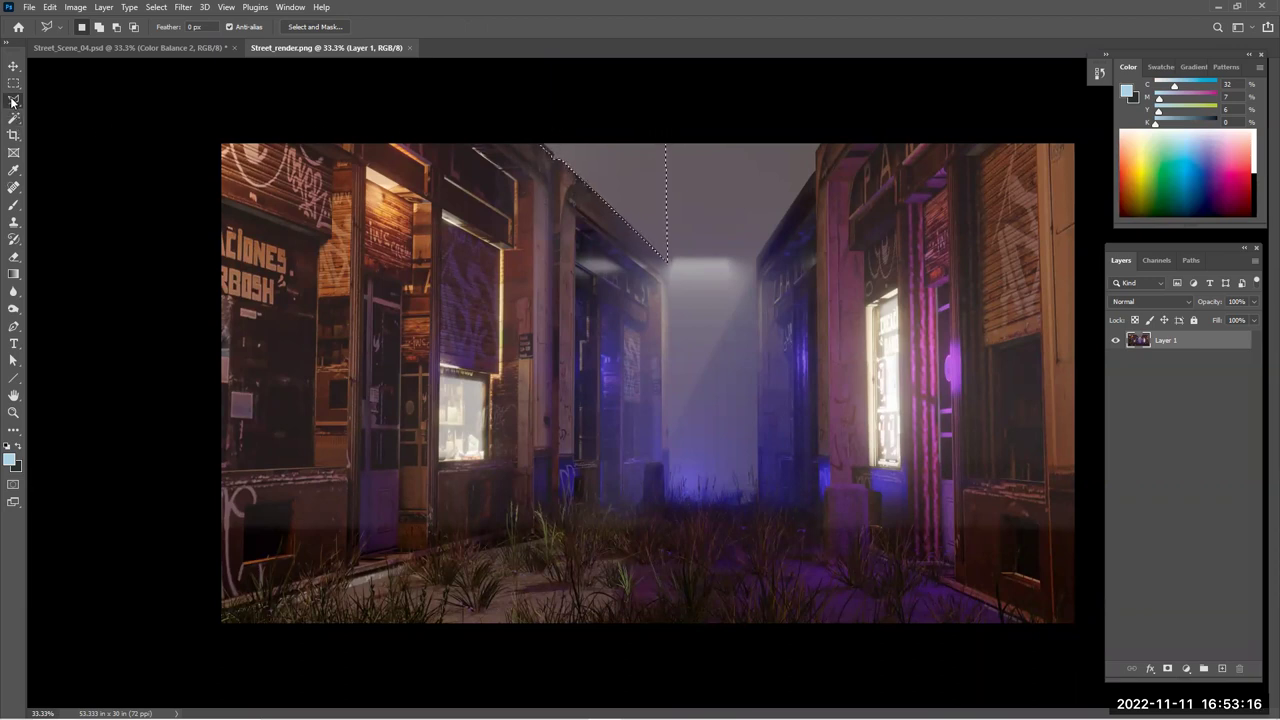
# Add the sky wedge above the right building row to the polygonal selection, following the sloping roofline
pyautogui.keyDown('shift'); pyautogui.click(757, 257); pyautogui.keyUp('shift')
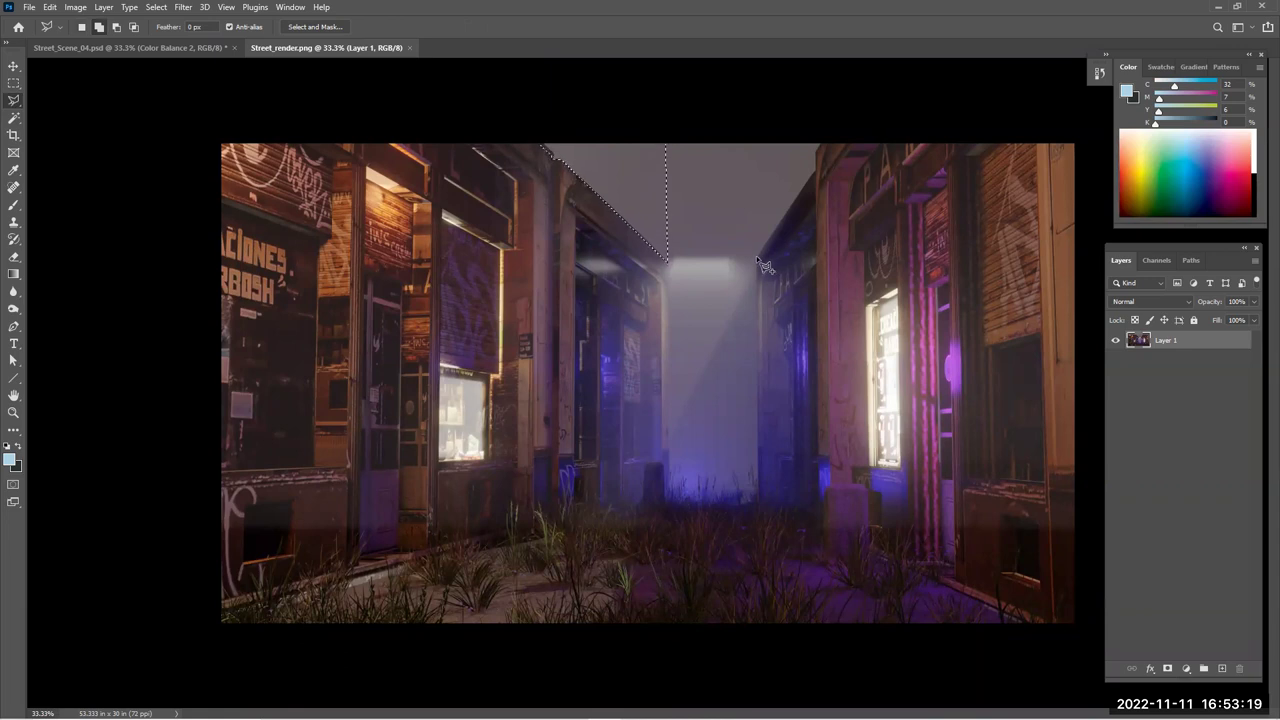
pyautogui.click(756, 113)
pyautogui.click(831, 121)
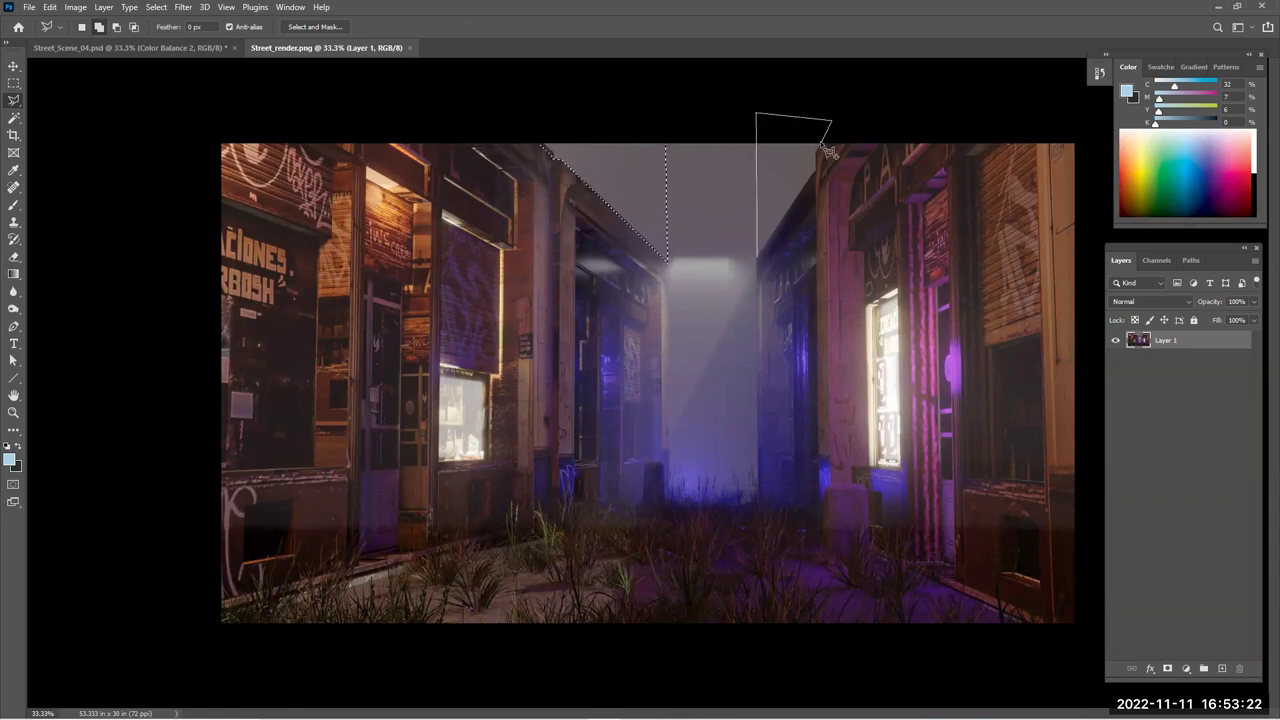
pyautogui.click(817, 148)
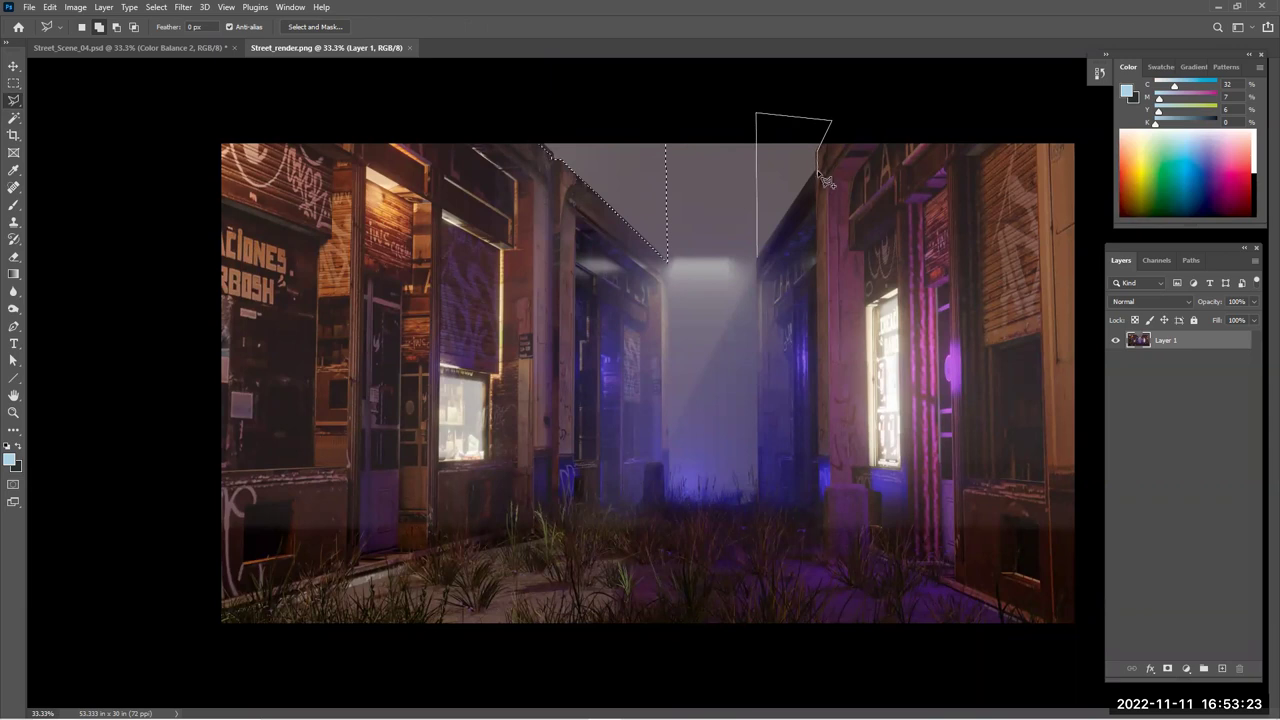
pyautogui.doubleClick(760, 265)
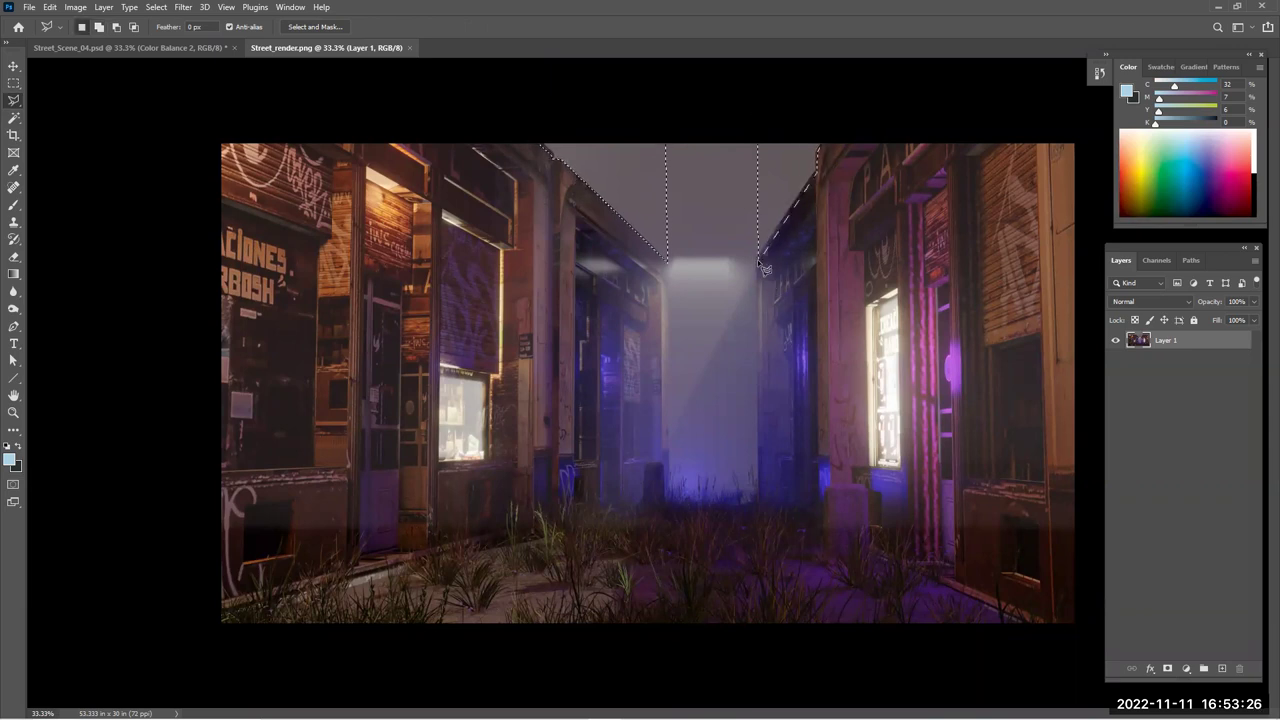
# Fill both selected sky wedges using Content-Aware contents to extend the buildings upward
pyautogui.click(49, 7)
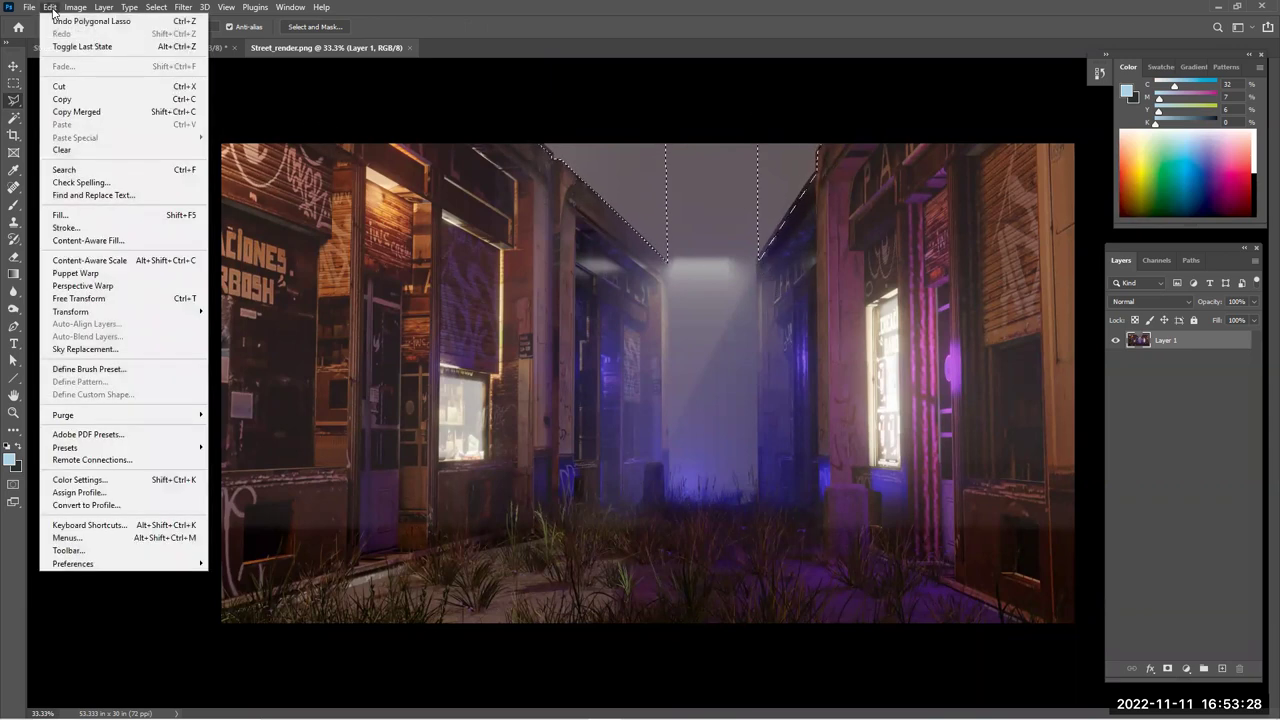
pyautogui.click(81, 210)
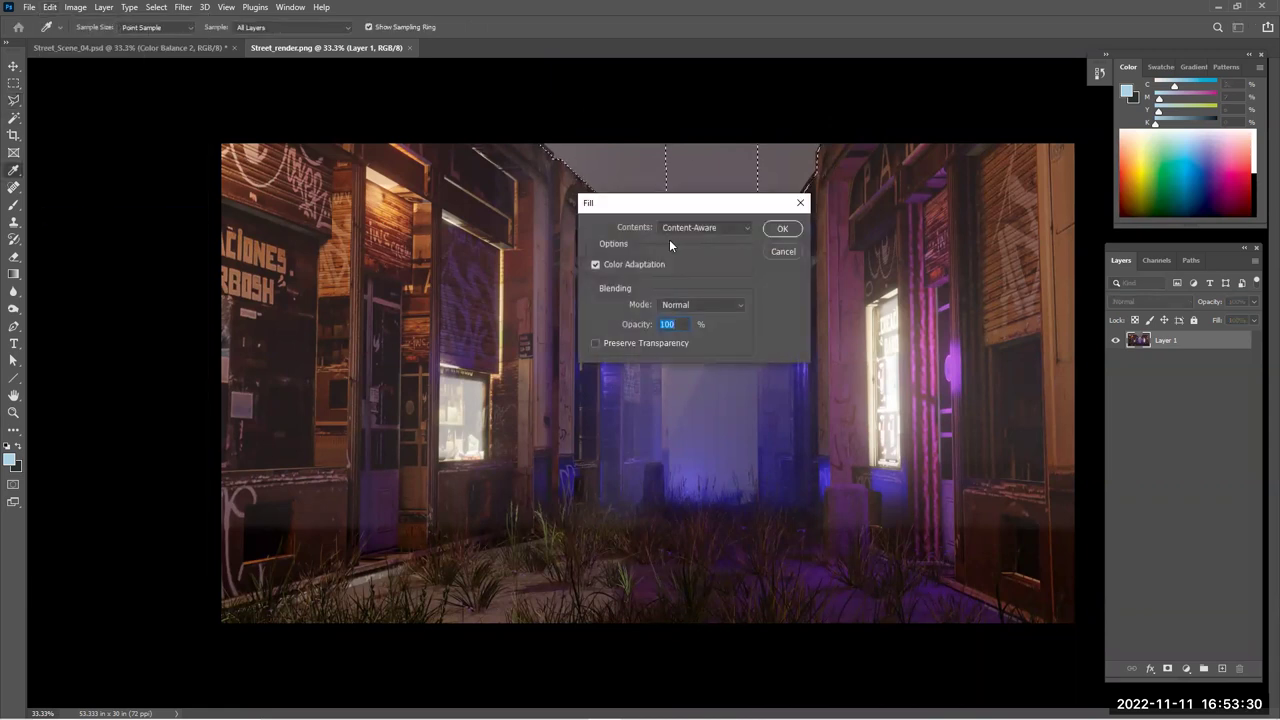
pyautogui.click(684, 227)
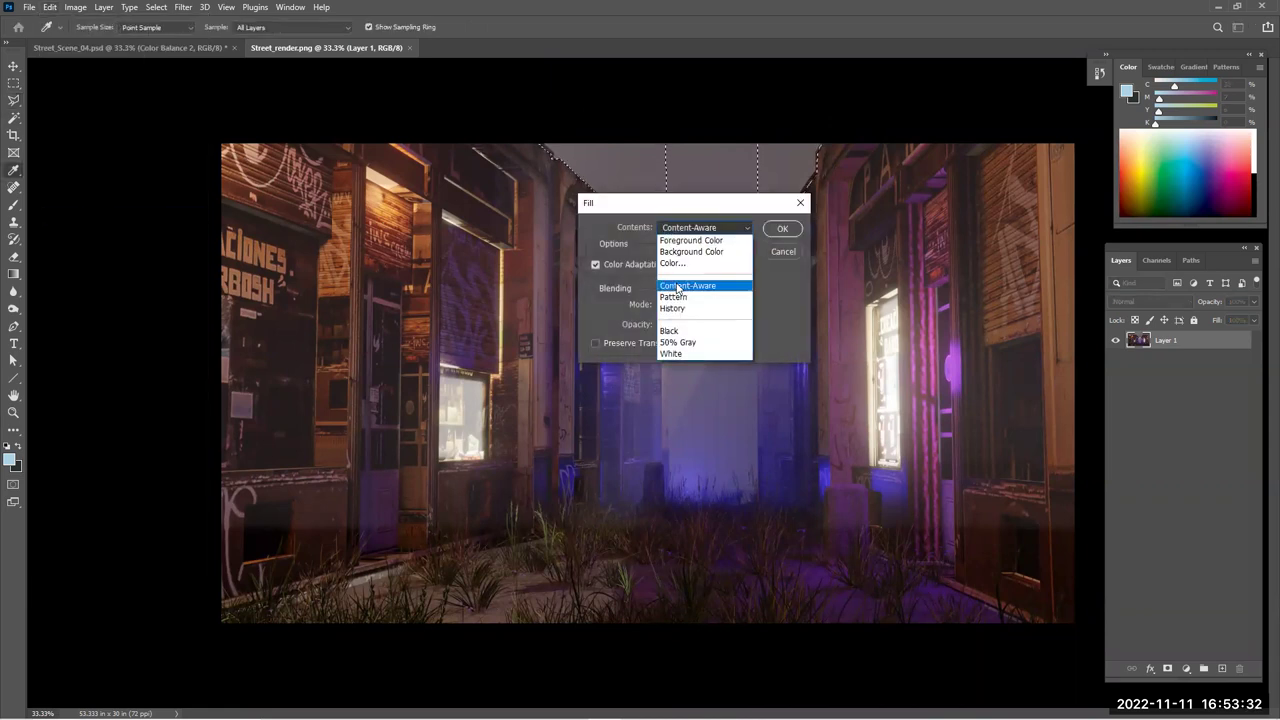
pyautogui.click(688, 286)
pyautogui.click(782, 228)
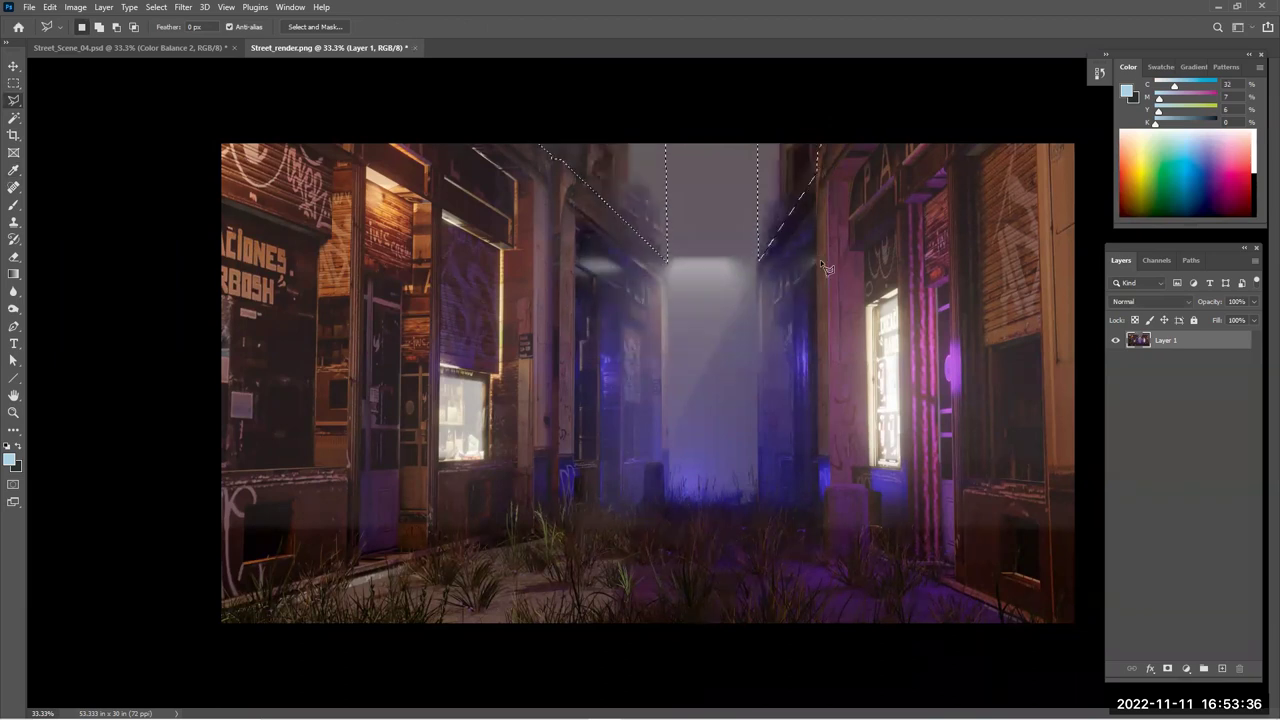
# Repeat the Content-Aware fill on the two sky wedges and deselect them
pyautogui.click(75, 7)
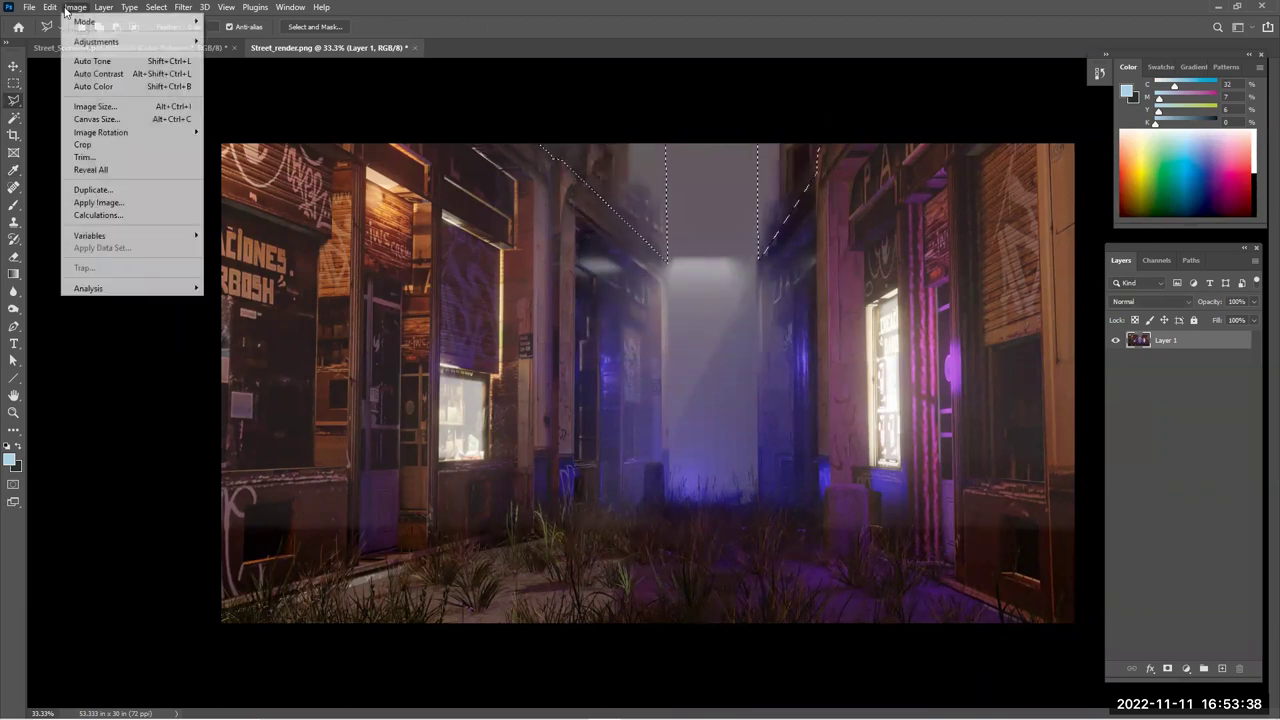
pyautogui.moveTo(49, 7)
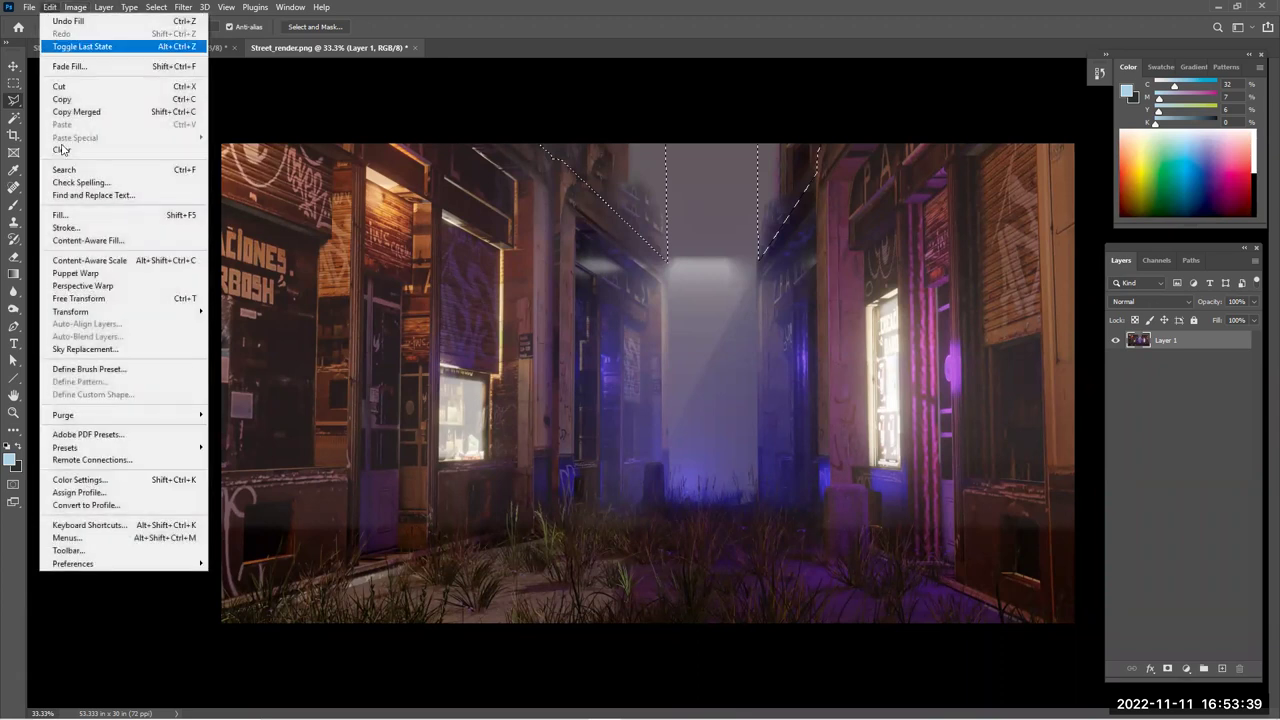
pyautogui.click(60, 214)
pyautogui.click(782, 228)
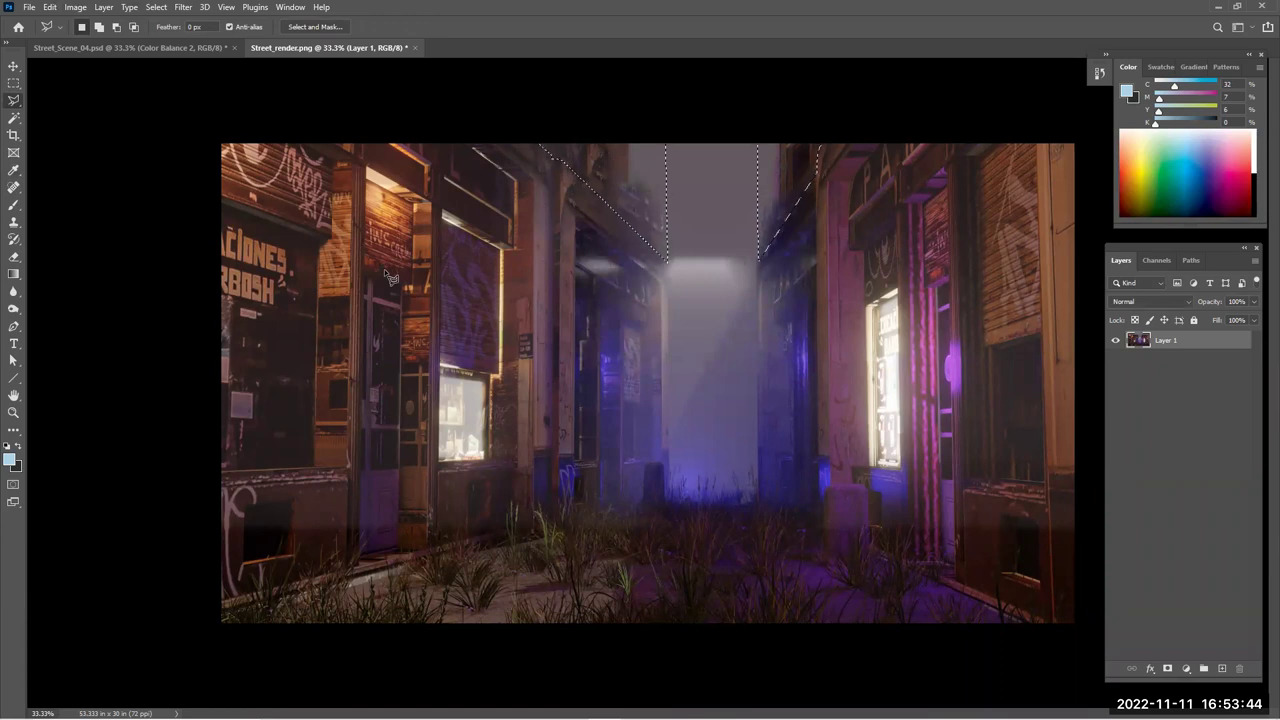
pyautogui.hotkey('ctrl', 'd')
# Use the Clone Stamp at size 600 to cover the area above the left building with sampled facade texture
pyautogui.click(14, 224)
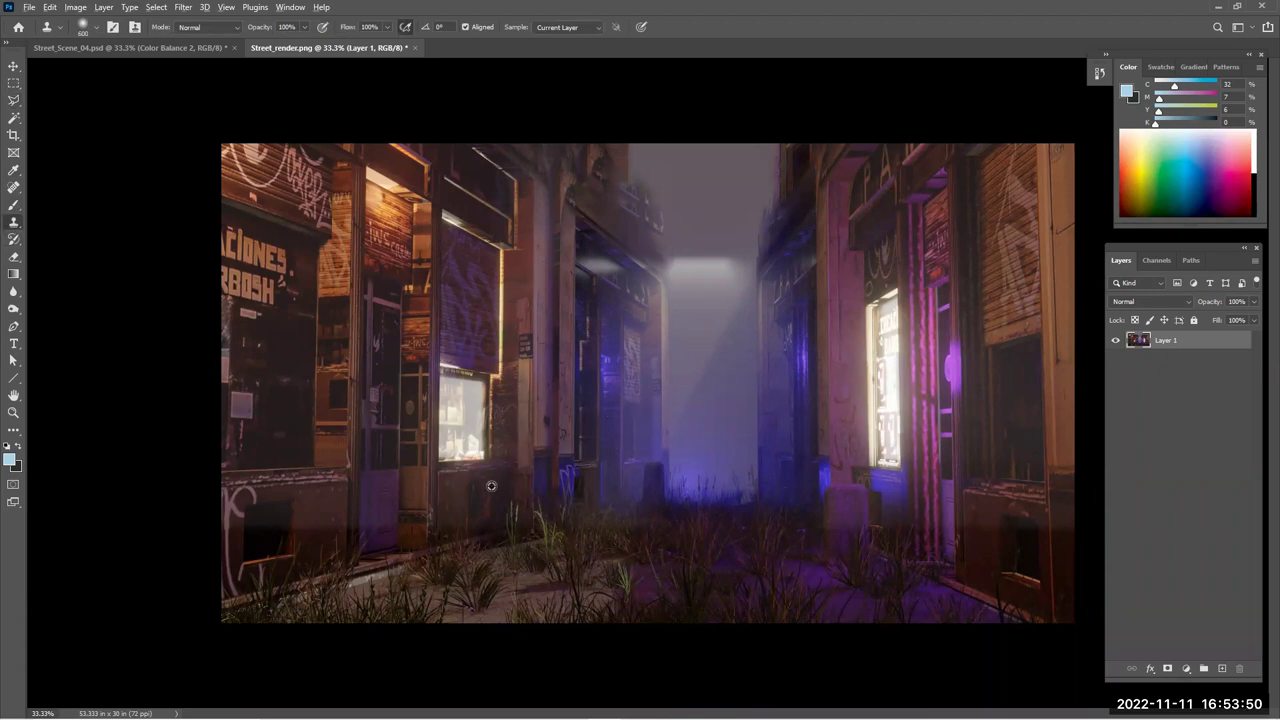
pyautogui.moveTo(645, 140)
pyautogui.mouseDown()
pyautogui.moveTo(629, 177)
pyautogui.moveTo(634, 160)
pyautogui.moveTo(635, 250)
pyautogui.mouseUp()
pyautogui.click(589, 163)
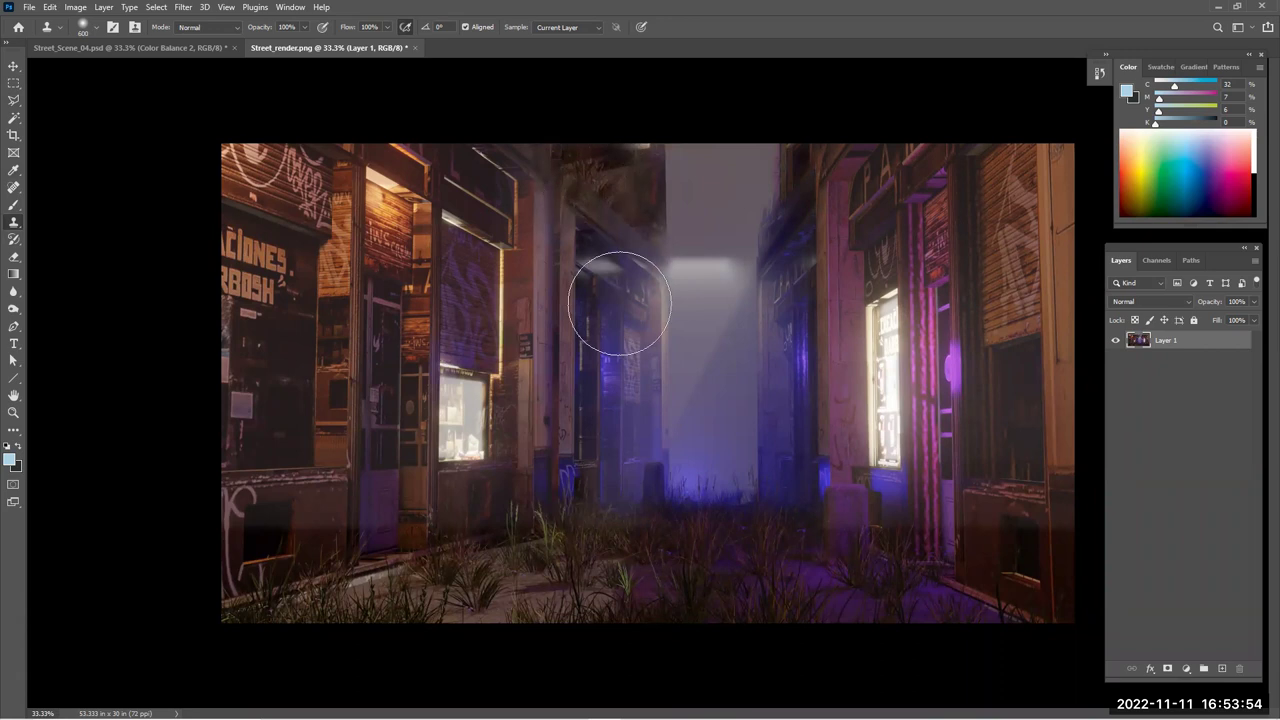
pyautogui.keyDown('alt'); pyautogui.click(568, 283); pyautogui.keyUp('alt')
pyautogui.moveTo(578, 165); pyautogui.dragTo(570, 218)
pyautogui.click(570, 218)
# Reduce the Clone Stamp to size 250 and extend the left building's vertical pillar upward through the roofline
pyautogui.press('[')
pyautogui.press('[')
pyautogui.press('[')
pyautogui.press('[')
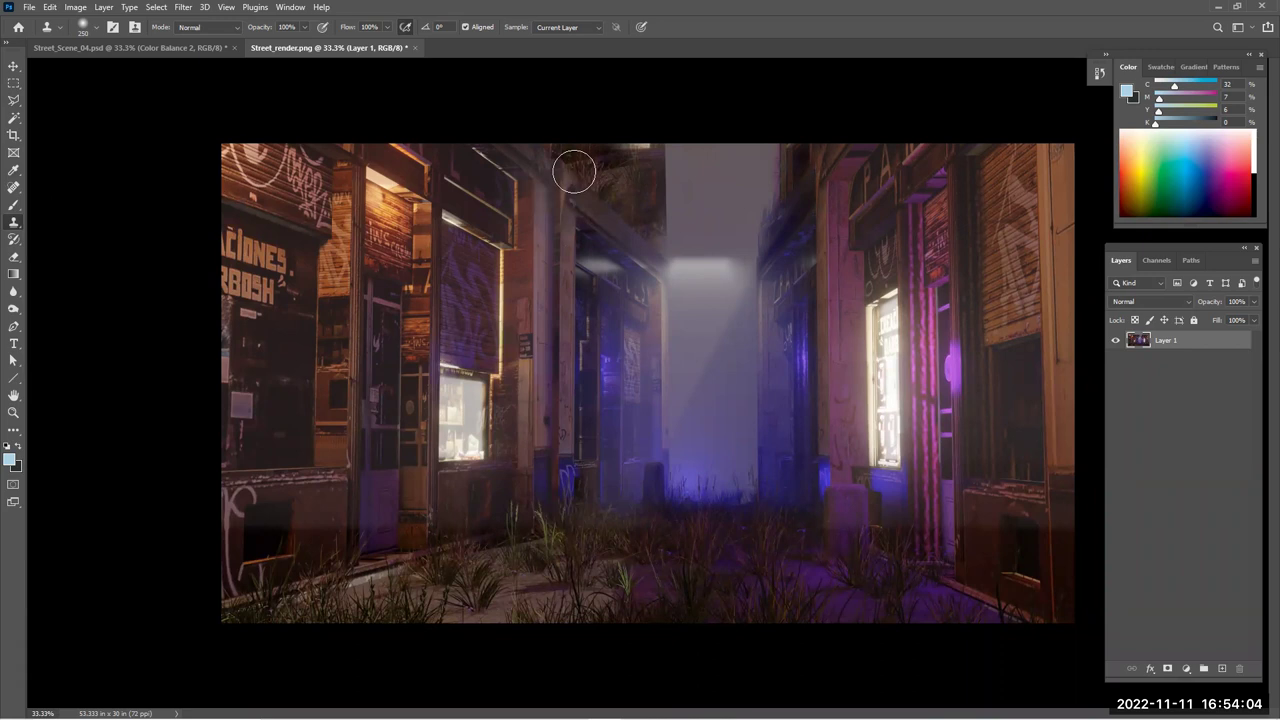
pyautogui.moveTo(566, 175)
pyautogui.mouseDown()
pyautogui.moveTo(569, 157)
pyautogui.moveTo(566, 198)
pyautogui.mouseUp()
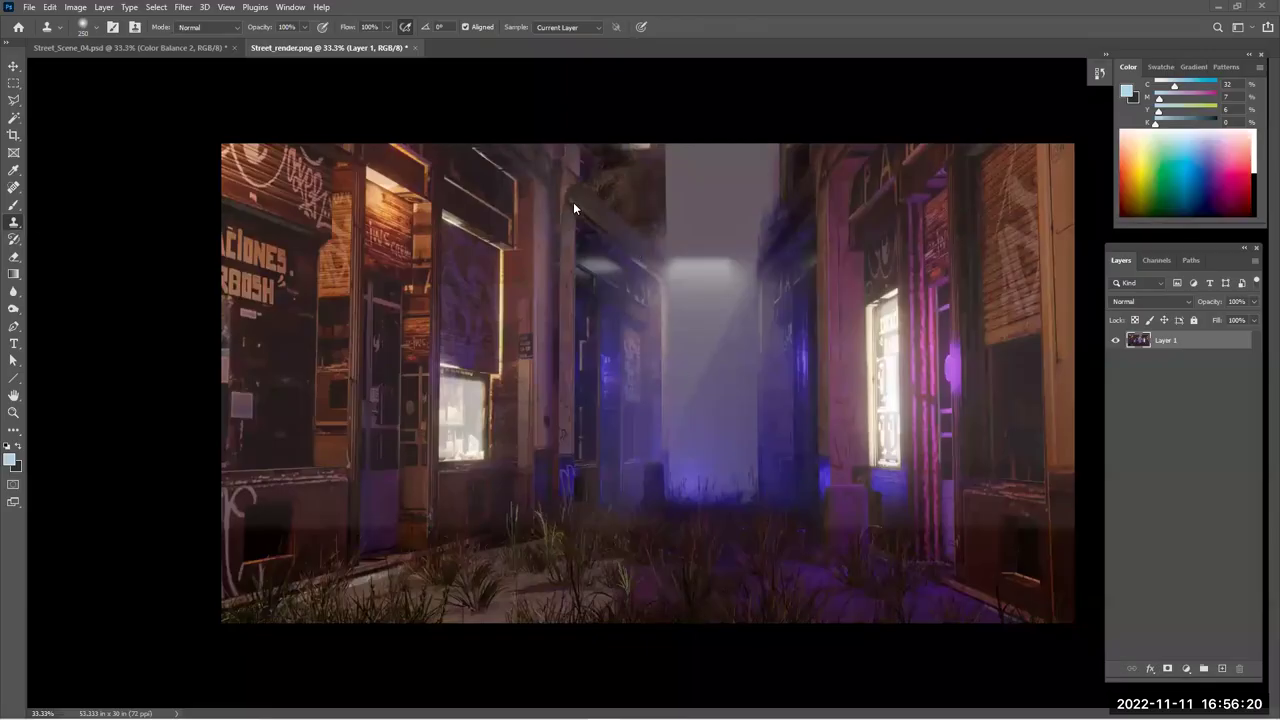
pyautogui.keyDown('alt'); pyautogui.click(566, 237); pyautogui.keyUp('alt')
pyautogui.moveTo(574, 159); pyautogui.dragTo(569, 159)
# Clone sampled texture along the sloping roof edge and far end of the left building's extension
pyautogui.keyDown('alt'); pyautogui.click(613, 214); pyautogui.keyUp('alt')
pyautogui.moveTo(619, 214)
pyautogui.mouseDown()
pyautogui.moveTo(645, 238)
pyautogui.moveTo(634, 200)
pyautogui.moveTo(603, 220)
pyautogui.moveTo(588, 212)
pyautogui.moveTo(609, 184)
pyautogui.moveTo(654, 226)
pyautogui.moveTo(651, 213)
pyautogui.mouseUp()
pyautogui.keyDown('alt'); pyautogui.click(583, 541); pyautogui.keyUp('alt')
pyautogui.keyDown('alt'); pyautogui.click(788, 384); pyautogui.keyUp('alt')
pyautogui.moveTo(647, 265); pyautogui.dragTo(652, 254)
# Crop equal strips off the upper and lower edges of the render, keeping its full width
pyautogui.press('c')
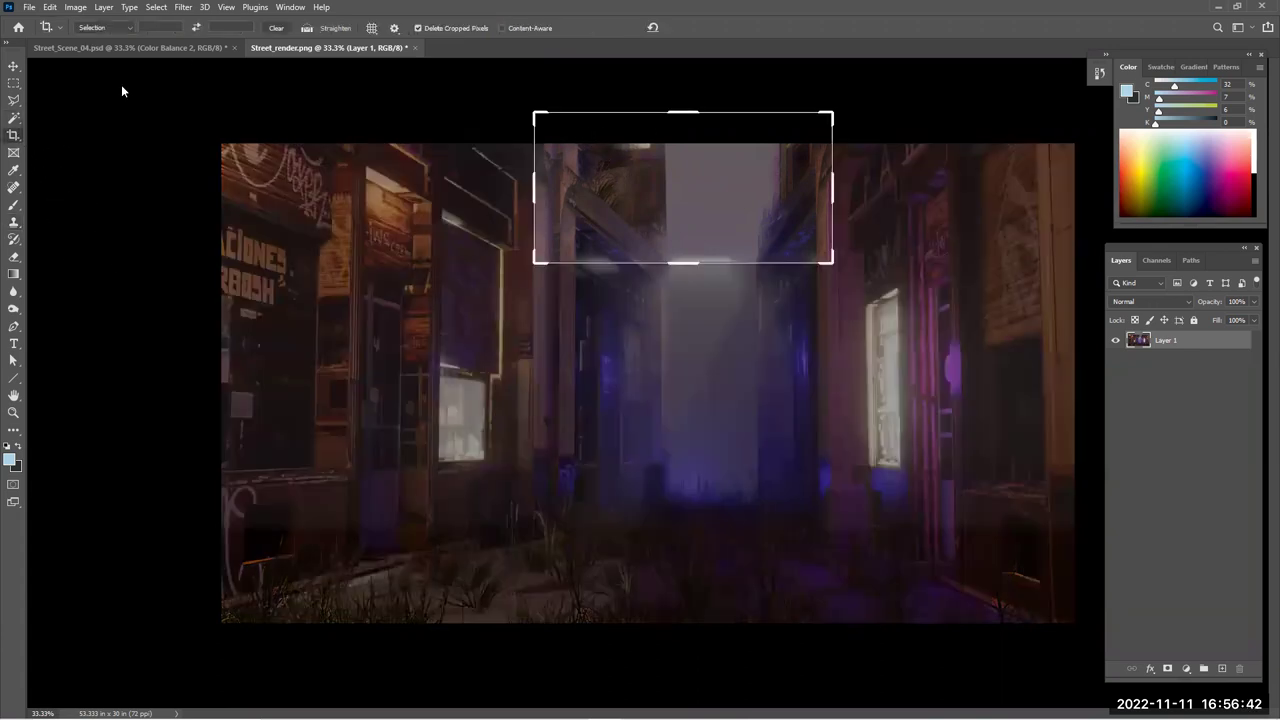
pyautogui.press('Escape')
pyautogui.moveTo(656, 140); pyautogui.dragTo(663, 159)
pyautogui.press('Return')
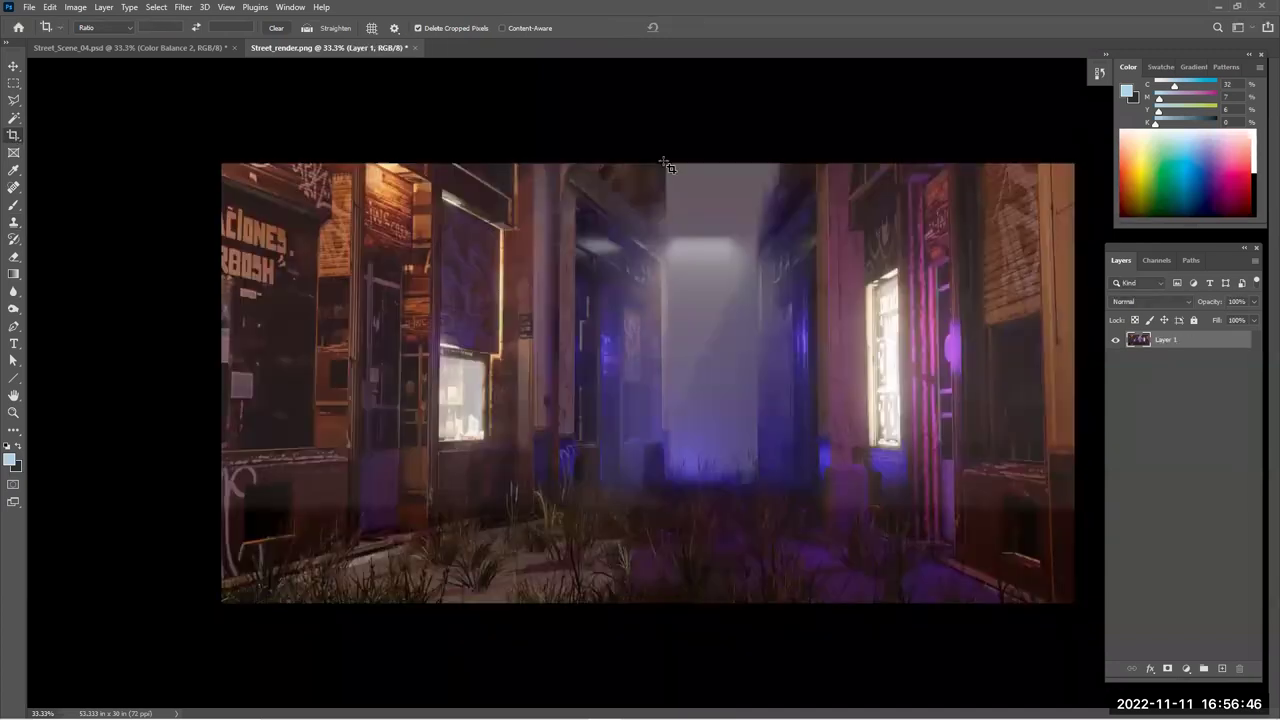
# Try to repair the right building's upper extension with a lasso selection and a Spot Healing Brush of size 400, and undo the changes
pyautogui.press('l')
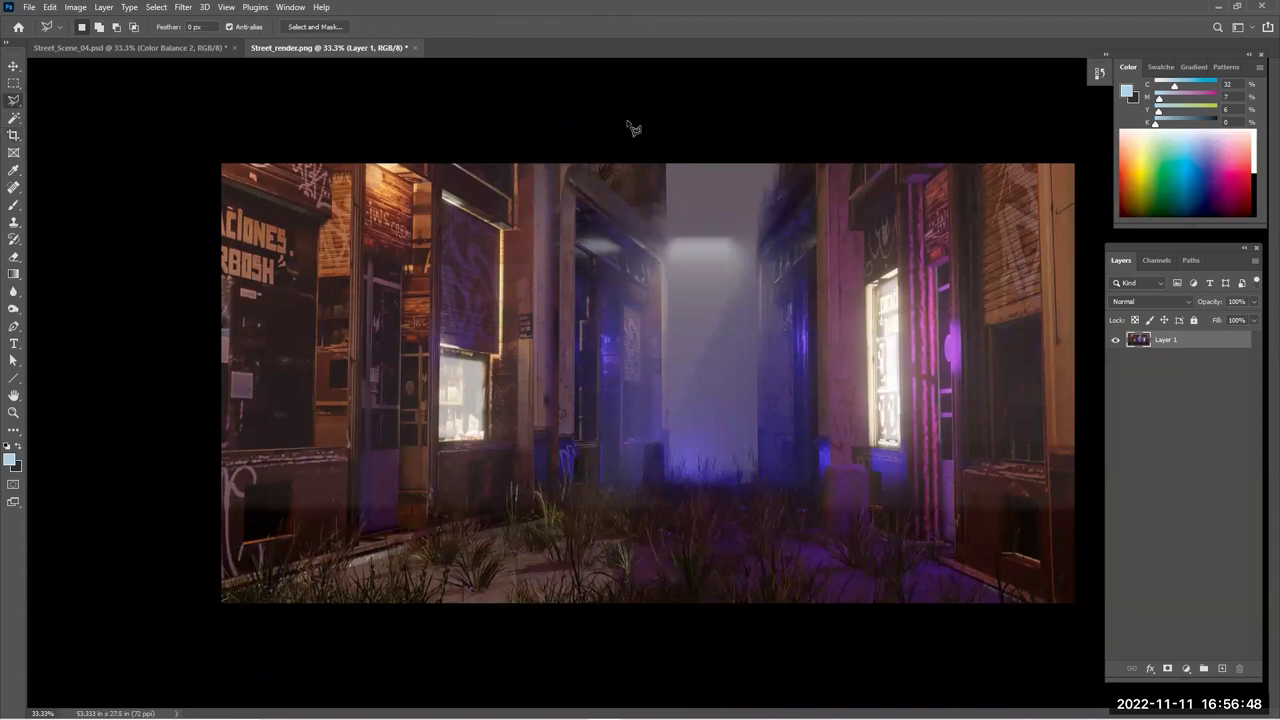
pyautogui.moveTo(757, 239)
pyautogui.mouseDown()
pyautogui.moveTo(756, 143)
pyautogui.moveTo(824, 155)
pyautogui.moveTo(774, 252)
pyautogui.moveTo(764, 246)
pyautogui.mouseUp()
pyautogui.click(14, 188)
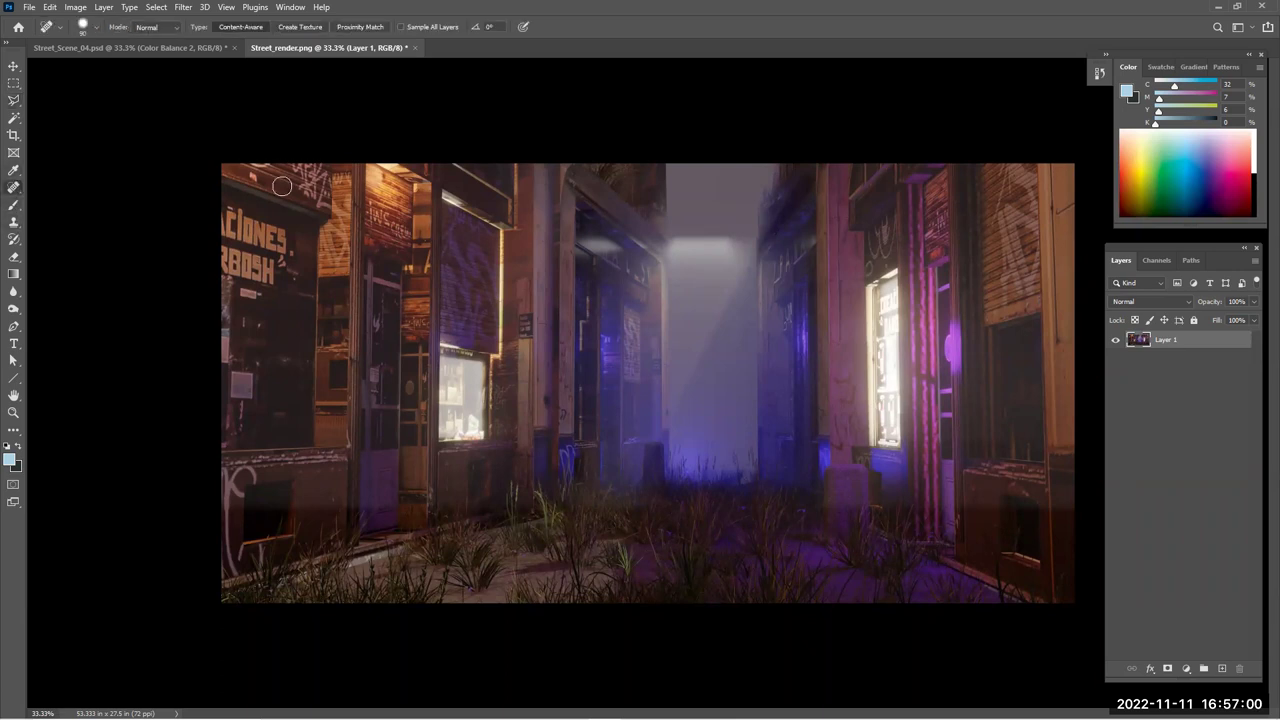
pyautogui.press(']')
pyautogui.press(']')
pyautogui.press(']')
pyautogui.press(']')
pyautogui.press(']')
pyautogui.press(']')
pyautogui.hotkey('ctrl', 'z')
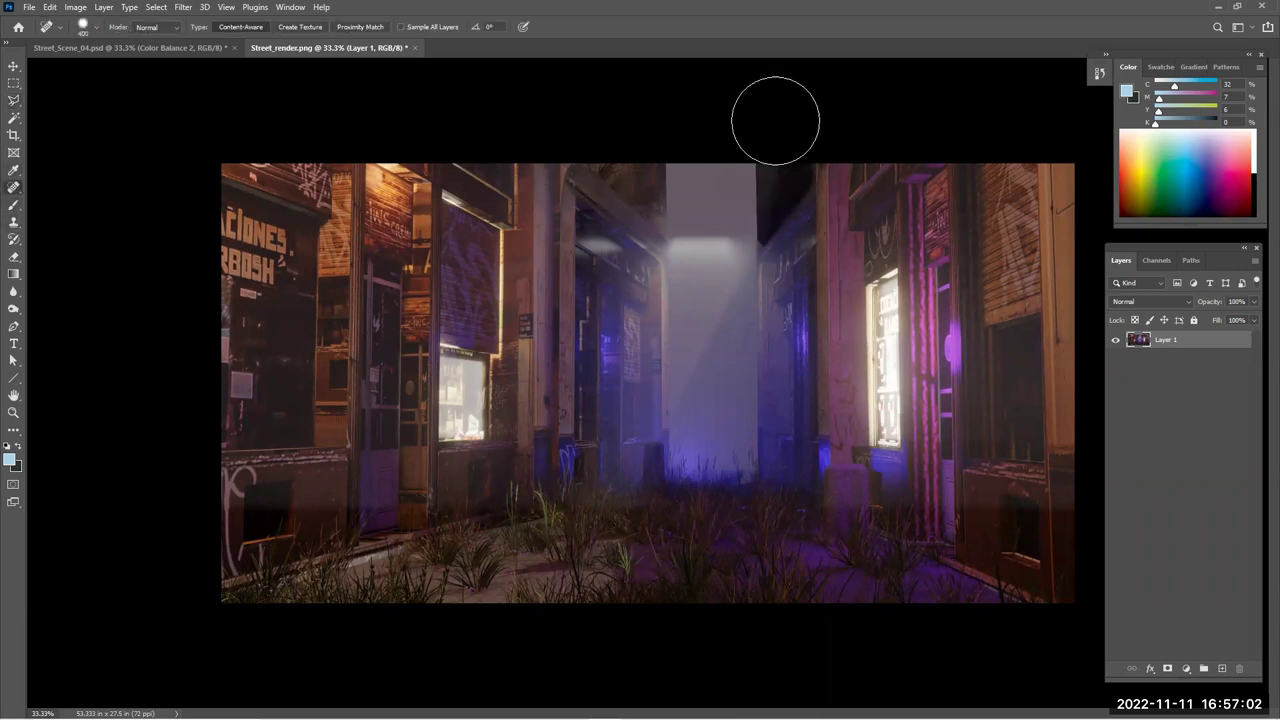
pyautogui.hotkey('ctrl', 'z')
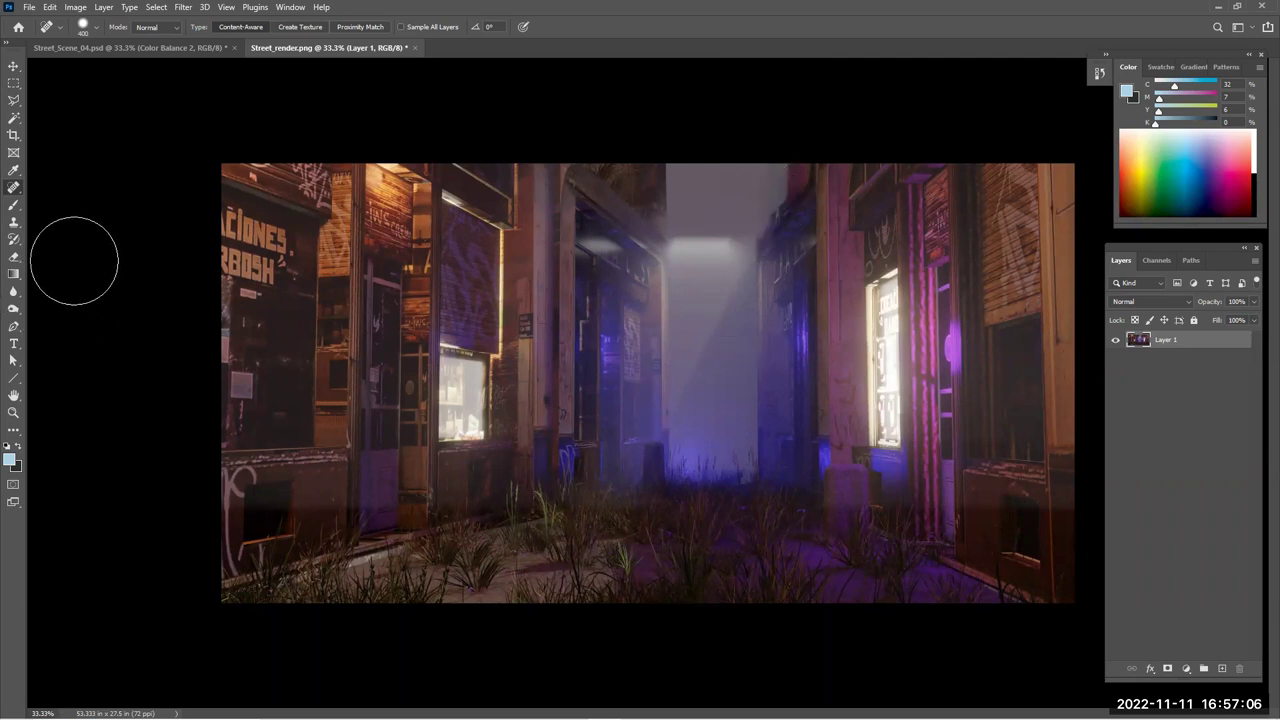
# Reduce the healing brush to size 90, and use the Clone Stamp to fill out the right building's ragged upper edge
pyautogui.press('[')
pyautogui.press('[')
pyautogui.press('[')
pyautogui.press('[')
pyautogui.press('[')
pyautogui.press('[')
pyautogui.press('[')
pyautogui.press('[')
pyautogui.press('[')
pyautogui.press('[')
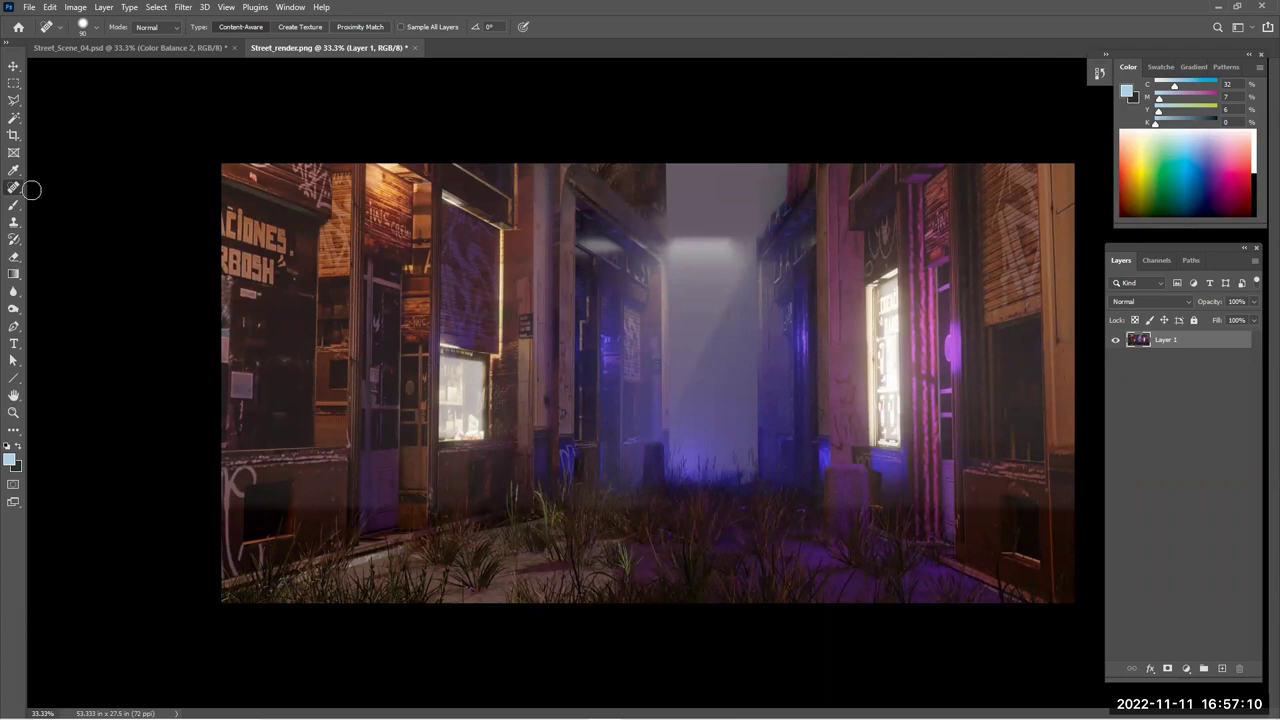
pyautogui.click(13, 222)
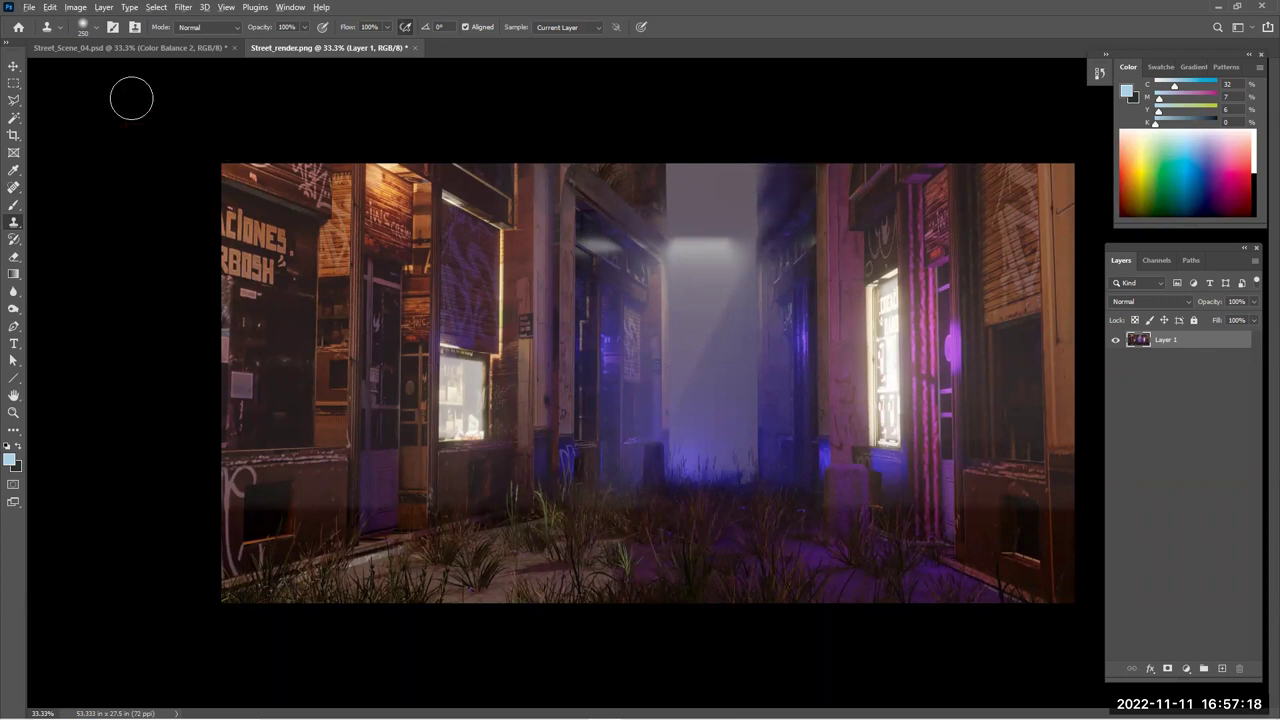
# Cut out a blue-lit fragment of the right building with the freehand Lasso and place it on a new layer over the foggy gap
pyautogui.click(14, 83)
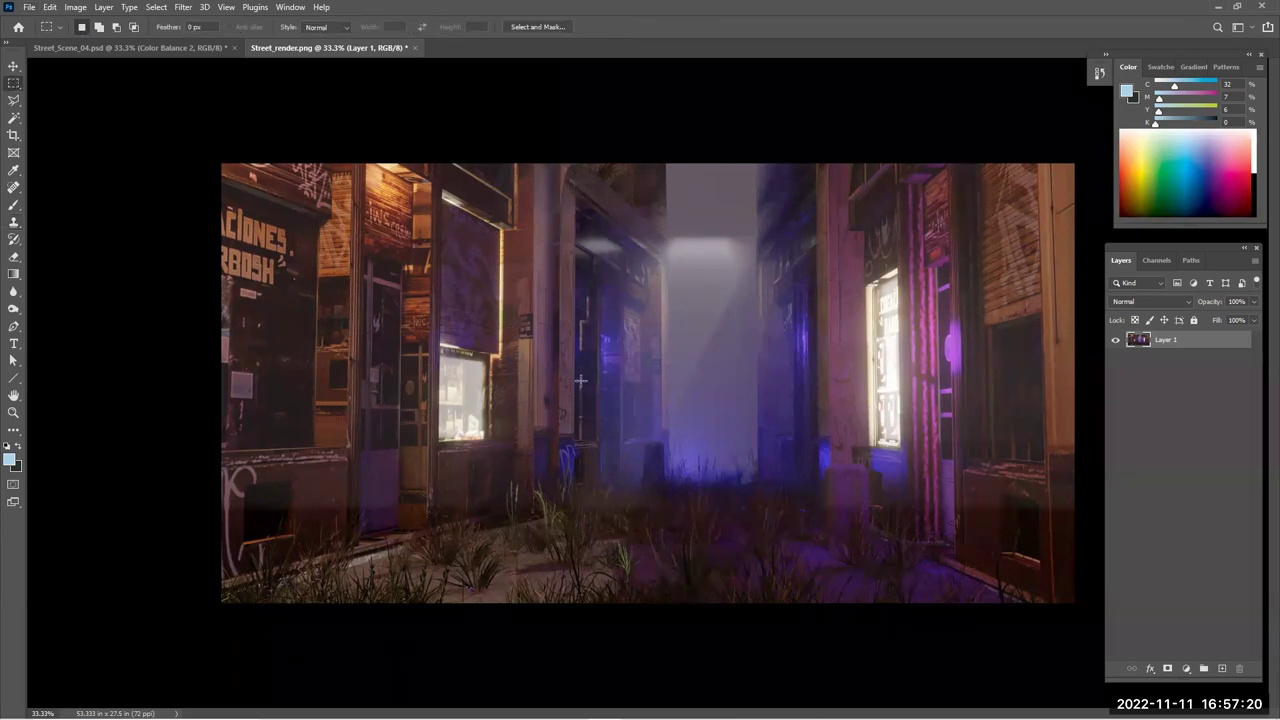
pyautogui.click(15, 102)
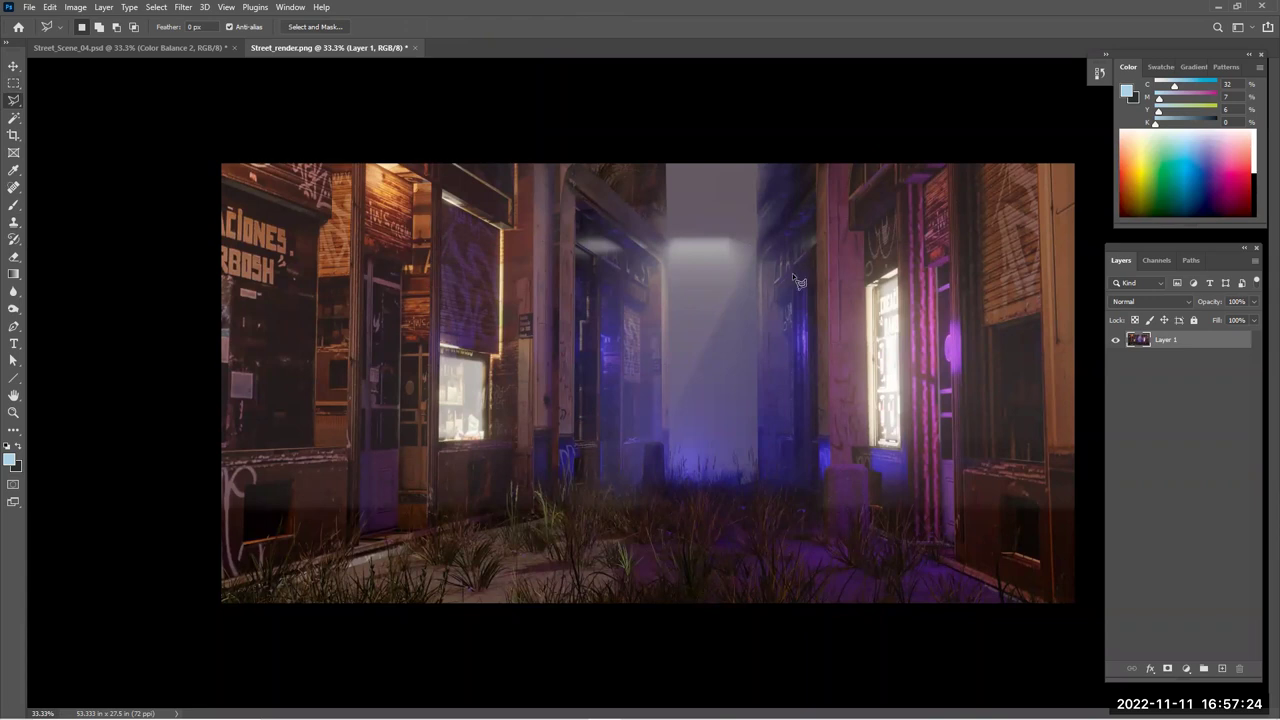
pyautogui.rightClick(14, 101)
pyautogui.click(44, 102)
pyautogui.moveTo(596, 291)
pyautogui.mouseDown()
pyautogui.moveTo(631, 322)
pyautogui.moveTo(642, 355)
pyautogui.moveTo(606, 362)
pyautogui.moveTo(600, 291)
pyautogui.mouseUp()
pyautogui.moveTo(797, 302)
pyautogui.mouseDown()
pyautogui.moveTo(815, 380)
pyautogui.moveTo(768, 360)
pyautogui.moveTo(797, 304)
pyautogui.moveTo(709, 259)
pyautogui.mouseUp()
pyautogui.hotkey('ctrl', 'j')
pyautogui.hotkey('ctrl', 't')
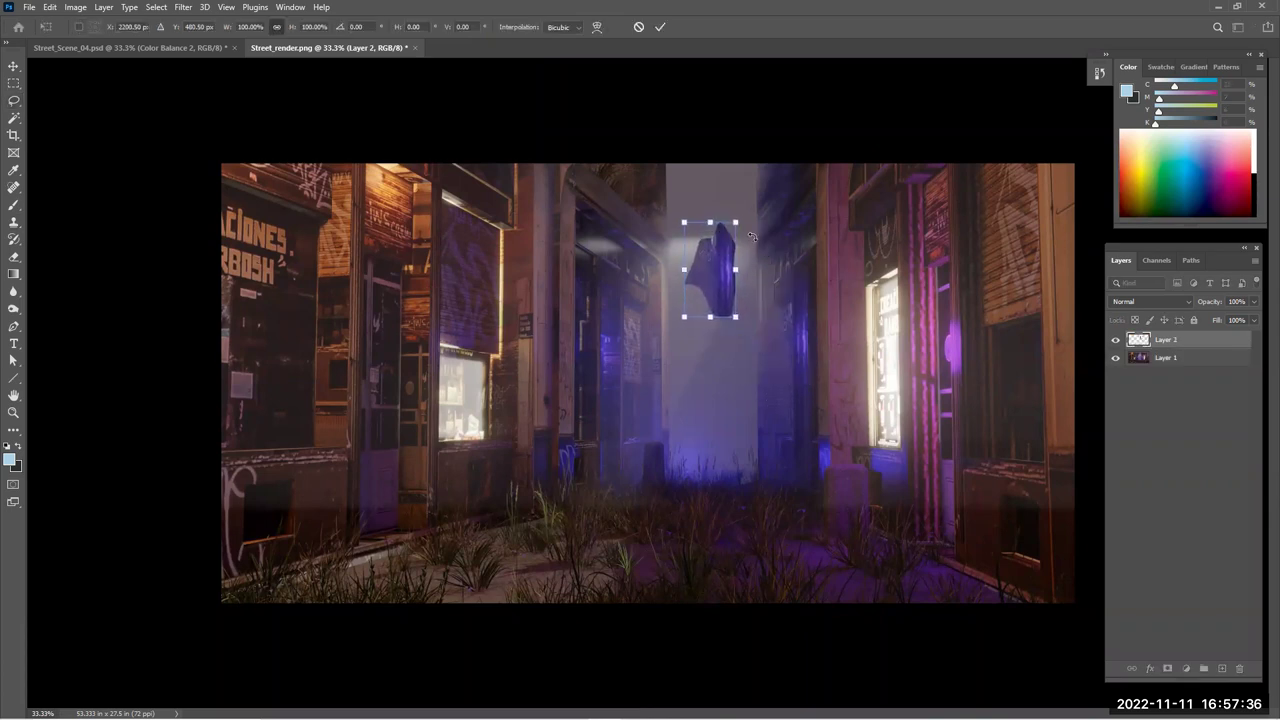
pyautogui.press('Return')
# Duplicate the fragment's layer, flip the copy horizontally, and place it to the right of the original as a mirrored half
pyautogui.moveTo(1216, 344); pyautogui.dragTo(1222, 668)
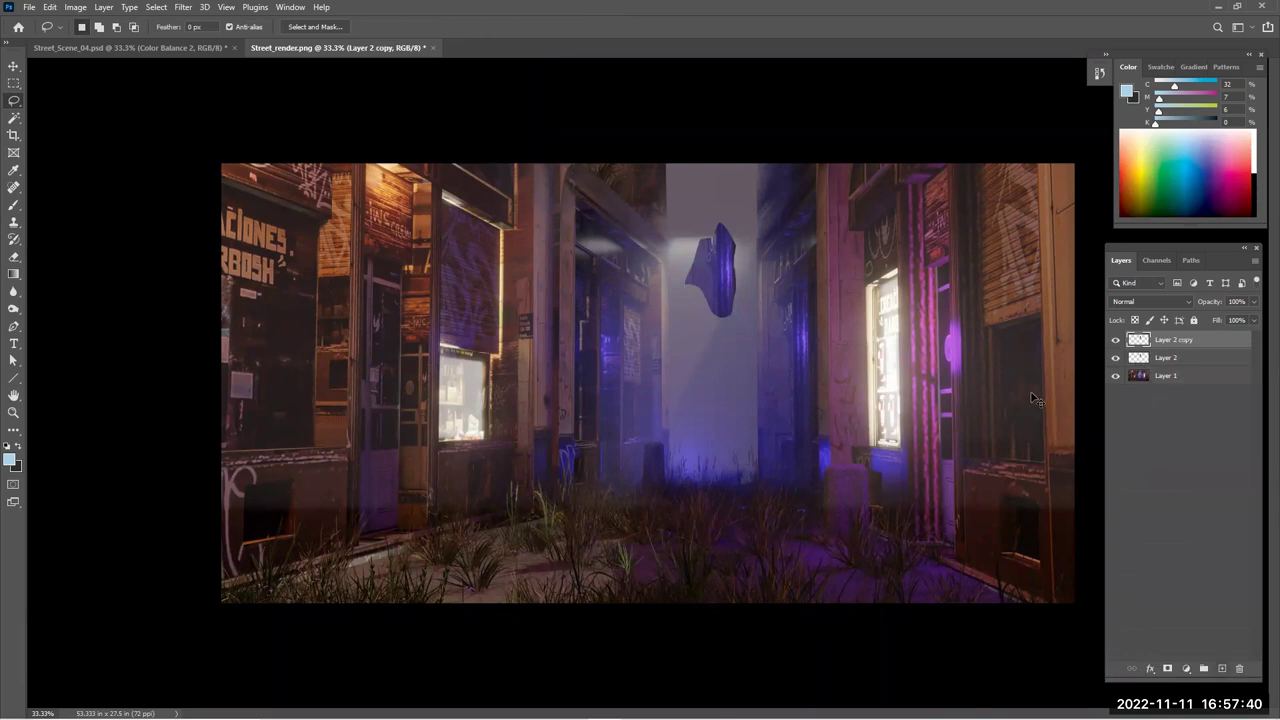
pyautogui.hotkey('ctrl', 't')
pyautogui.rightClick(717, 274)
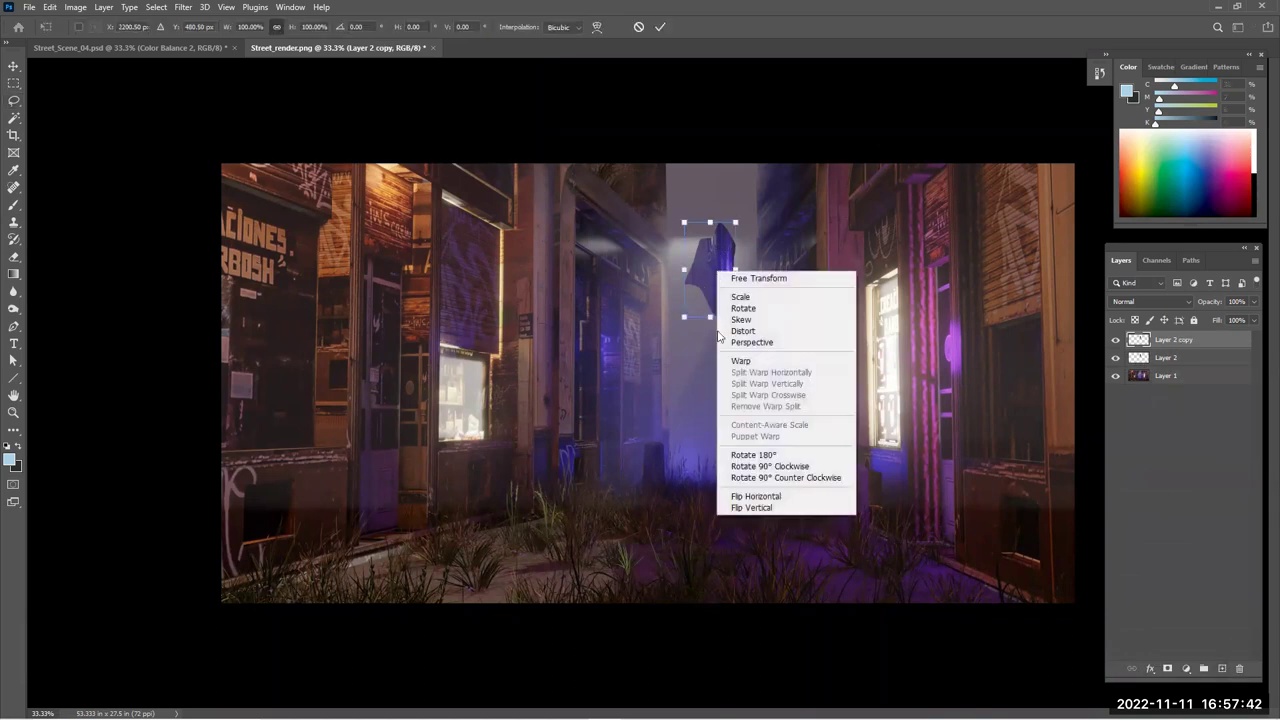
pyautogui.click(755, 496)
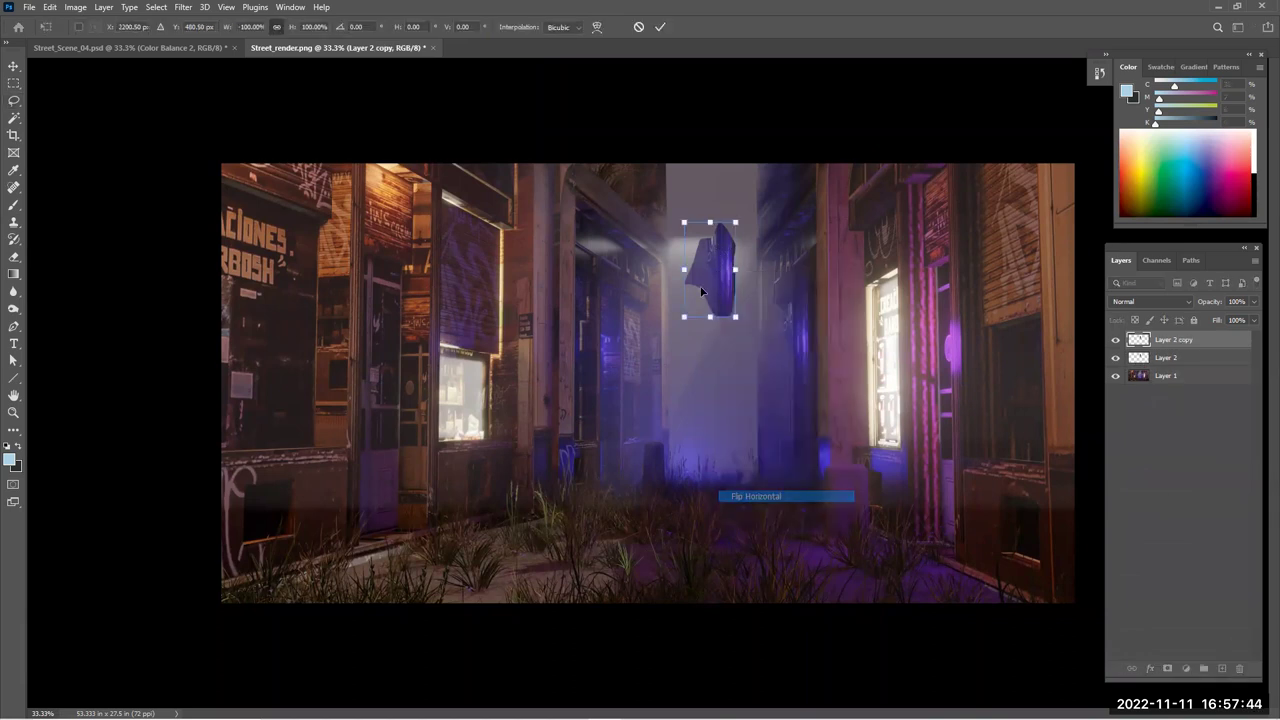
pyautogui.moveTo(705, 268); pyautogui.dragTo(750, 269)
pyautogui.press('Return')
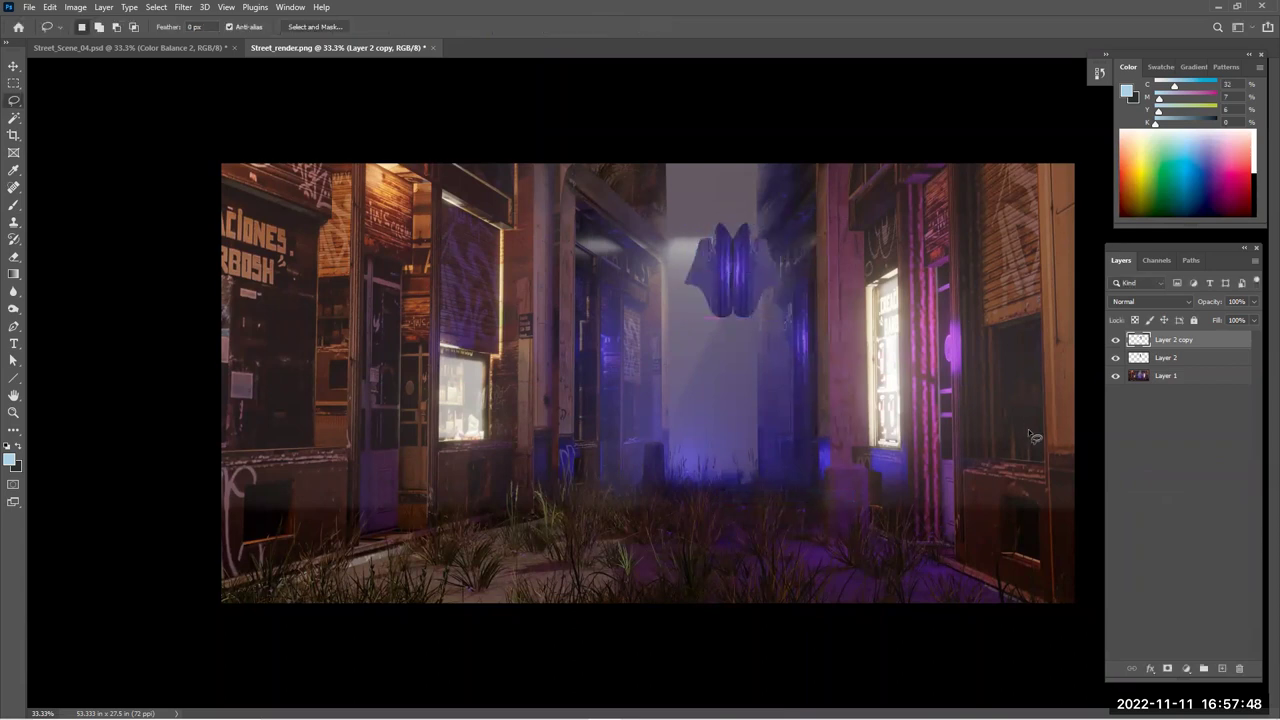
# Merge the two mirrored fragment halves into one layer, and squash it into a thin, flat shape hovering between the buildings
pyautogui.rightClick(1207, 345)
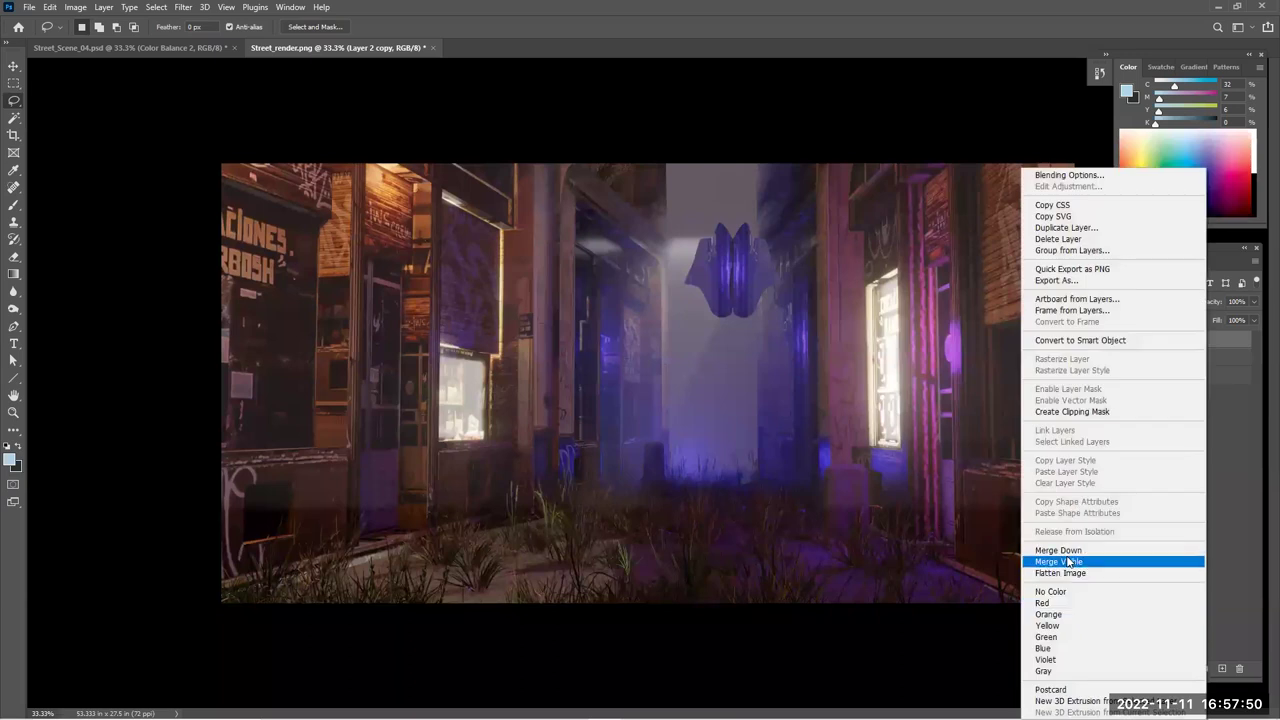
pyautogui.click(1100, 549)
pyautogui.hotkey('ctrl', 't')
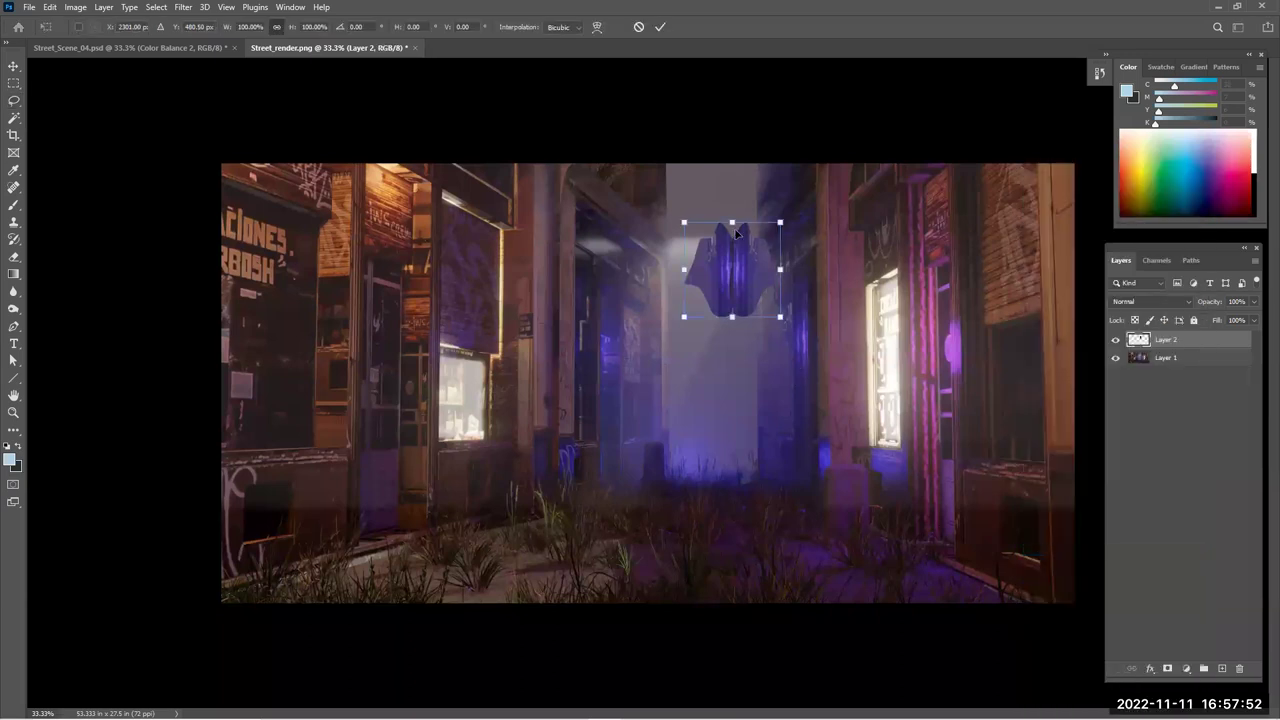
pyautogui.moveTo(735, 218)
pyautogui.mouseDown()
pyautogui.moveTo(737, 309)
pyautogui.moveTo(722, 240)
pyautogui.moveTo(752, 238)
pyautogui.moveTo(733, 238)
pyautogui.mouseUp()
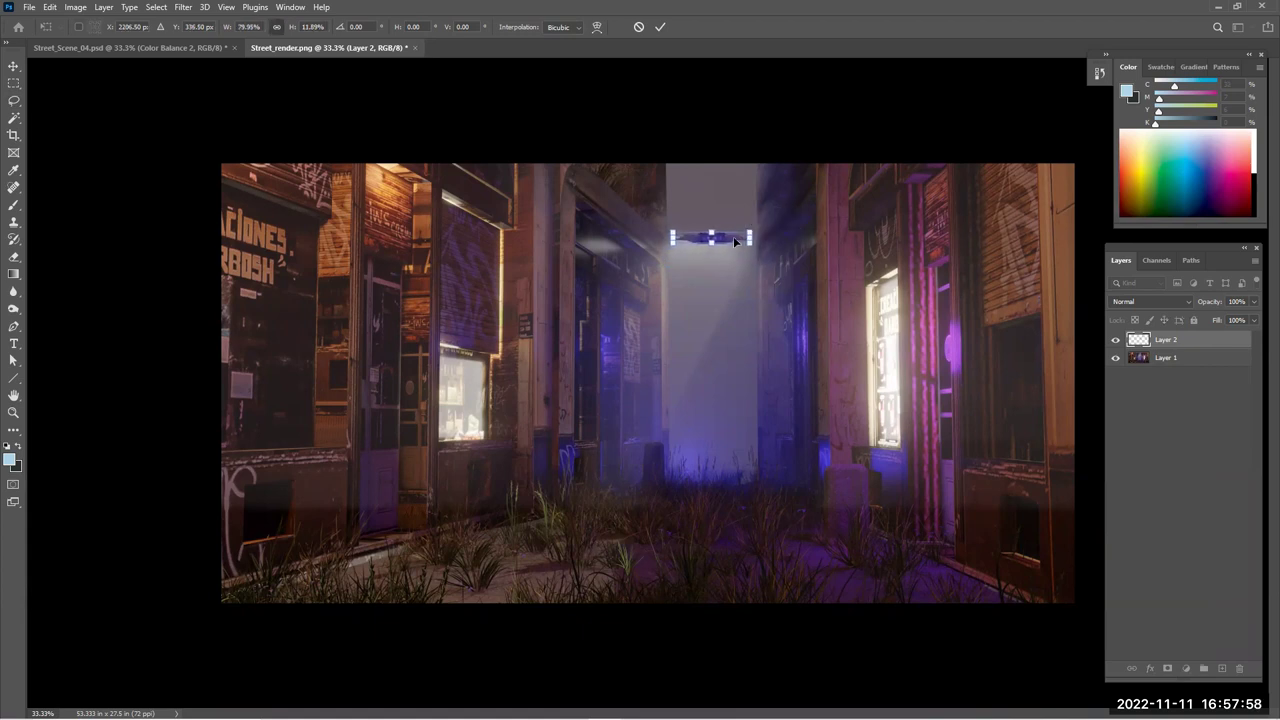
pyautogui.press('Return')
# Darken the flattened fragment with a Brightness/Contrast adjustment, lowering its brightness to about -70
pyautogui.click(77, 8)
pyautogui.moveTo(95, 44)
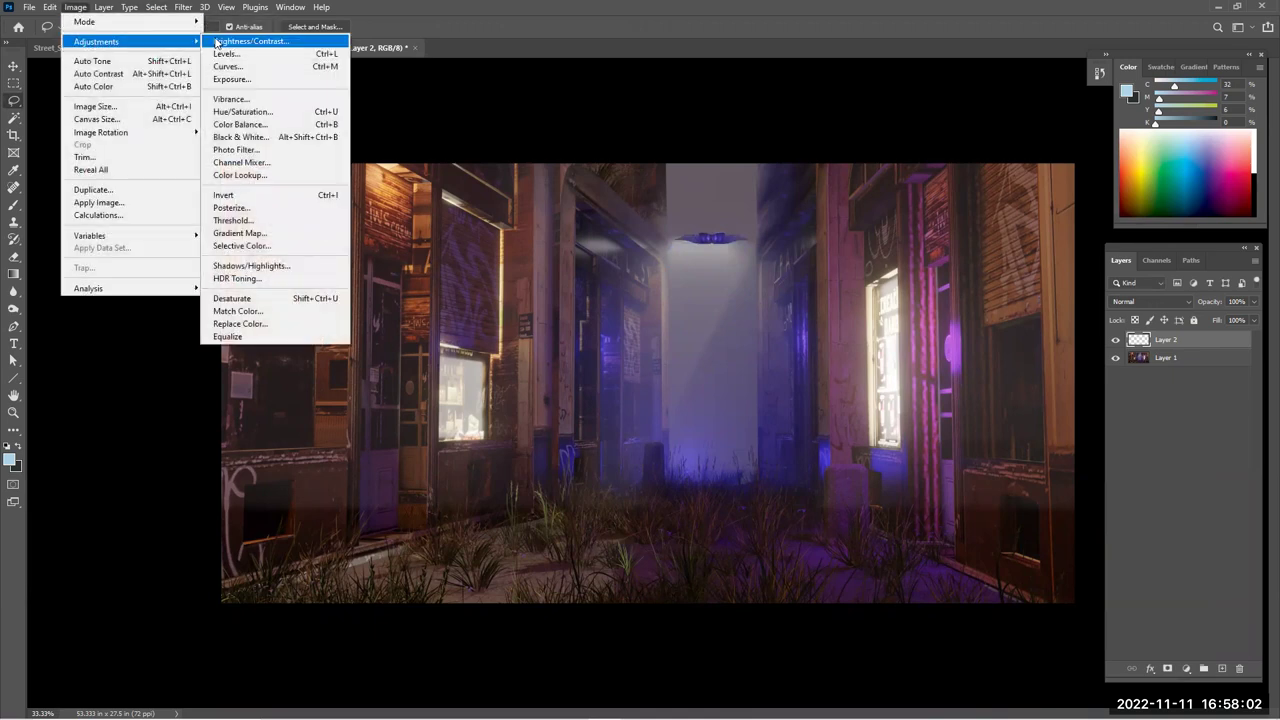
pyautogui.click(250, 41)
pyautogui.moveTo(154, 265); pyautogui.dragTo(129, 267)
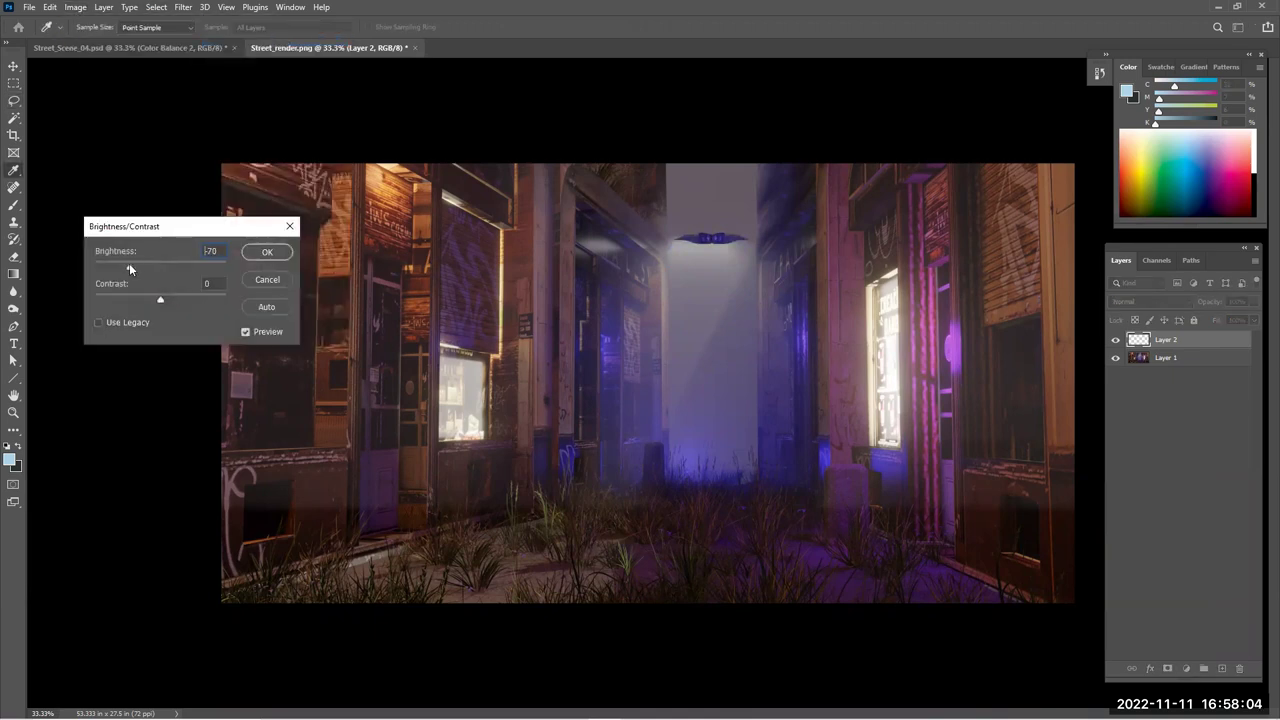
pyautogui.click(268, 252)
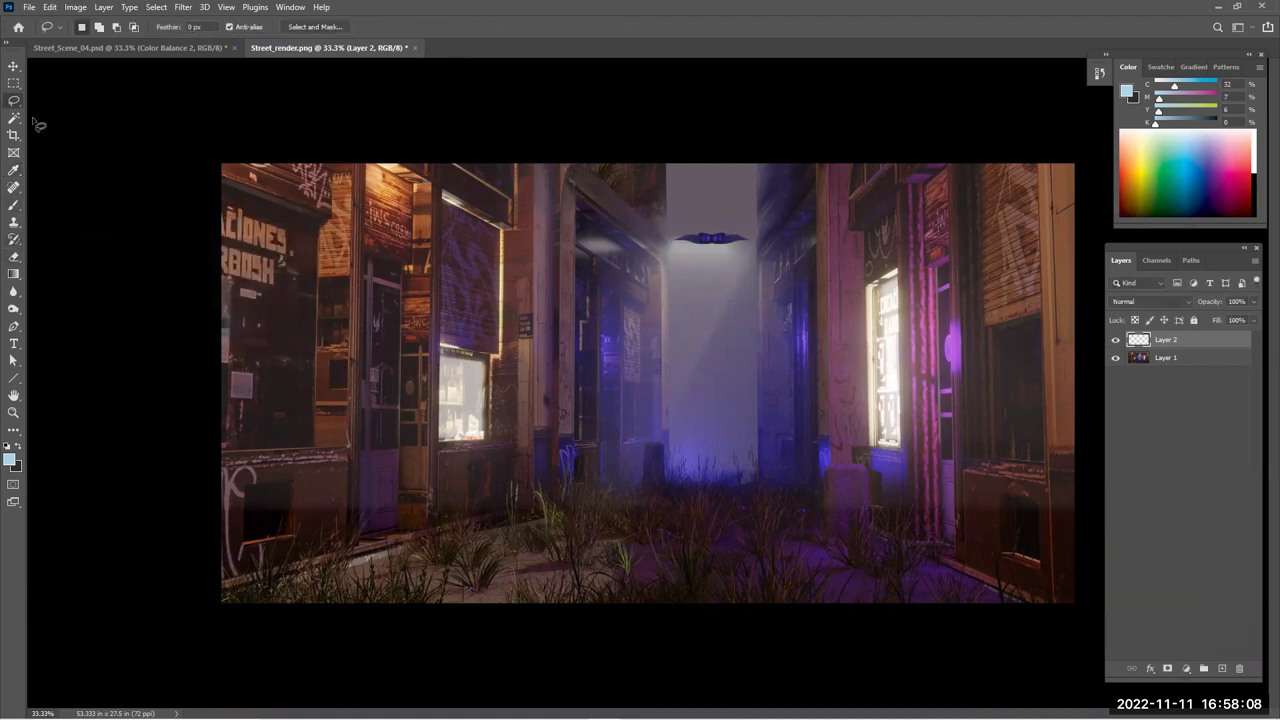
# Create an empty layer directly beneath the flying shape's layer, and rename the shape's layer Drone
pyautogui.click(1223, 669)
pyautogui.moveTo(1163, 341); pyautogui.dragTo(1158, 358)
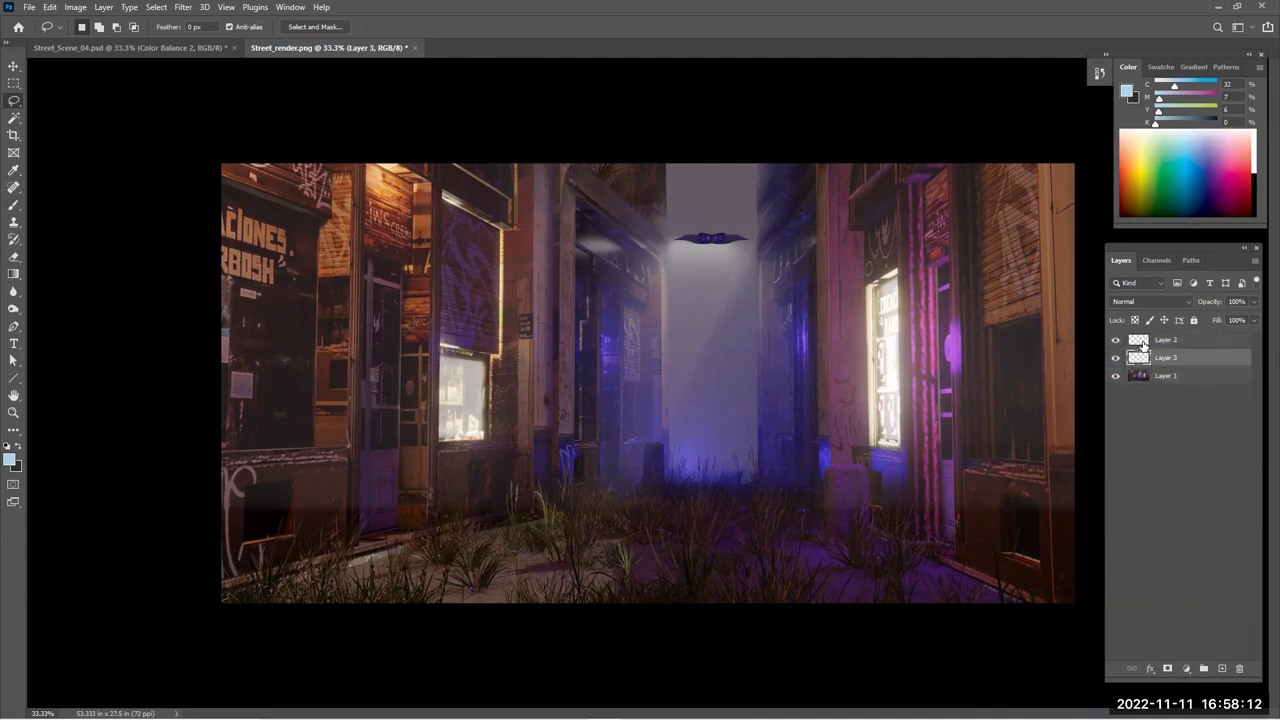
pyautogui.doubleClick(1167, 340)
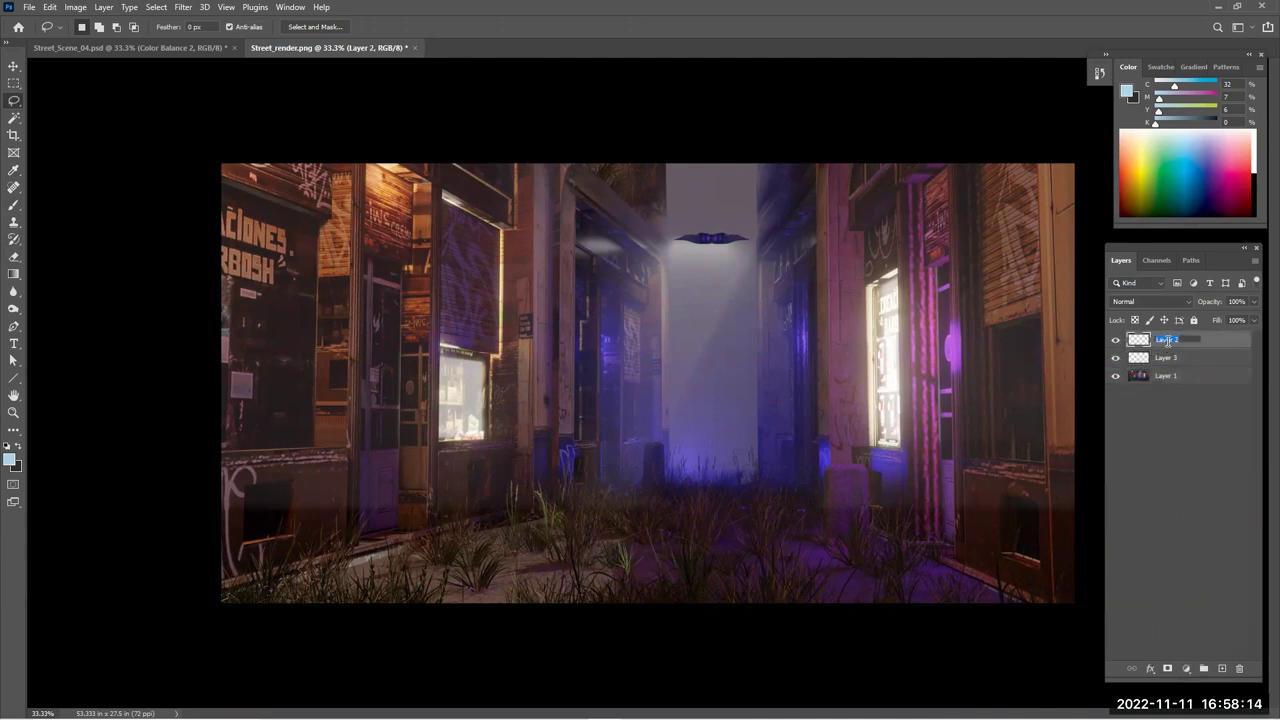
pyautogui.press('Return')
pyautogui.click(1170, 358)
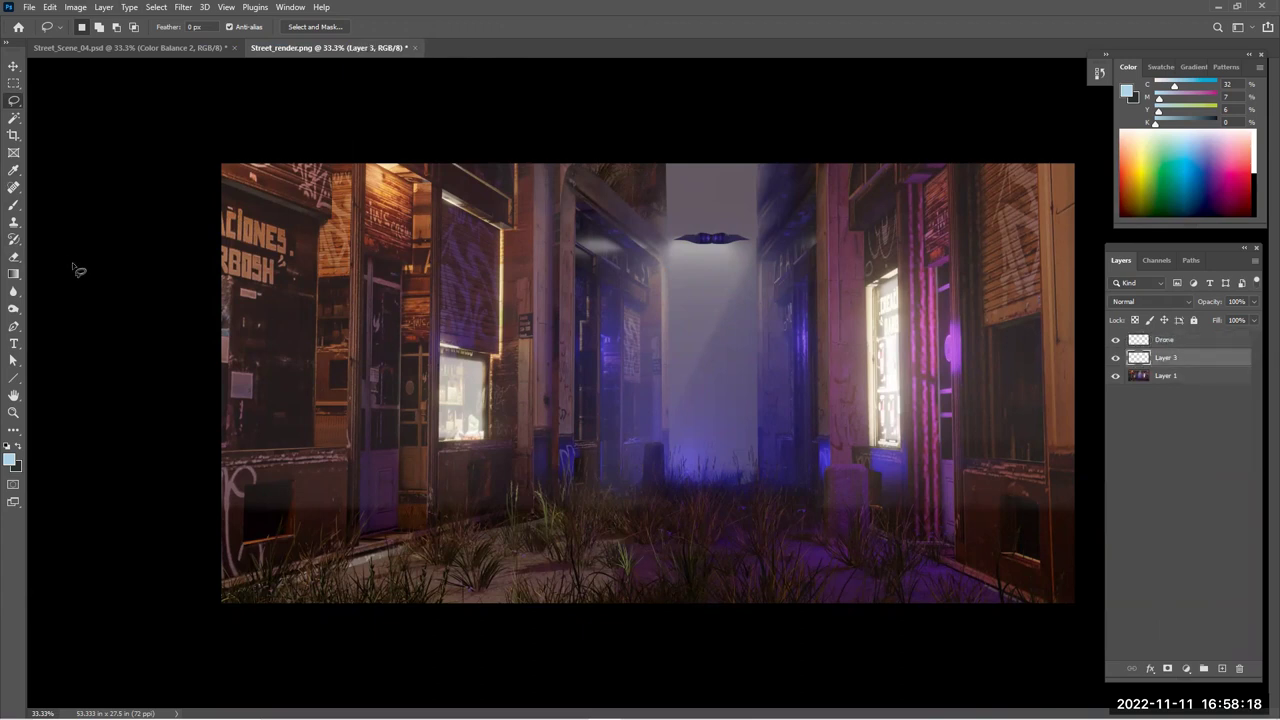
# Set the foreground color to white, and paint a small soft glow behind the drone on the empty layer using a reduced brush
pyautogui.click(13, 205)
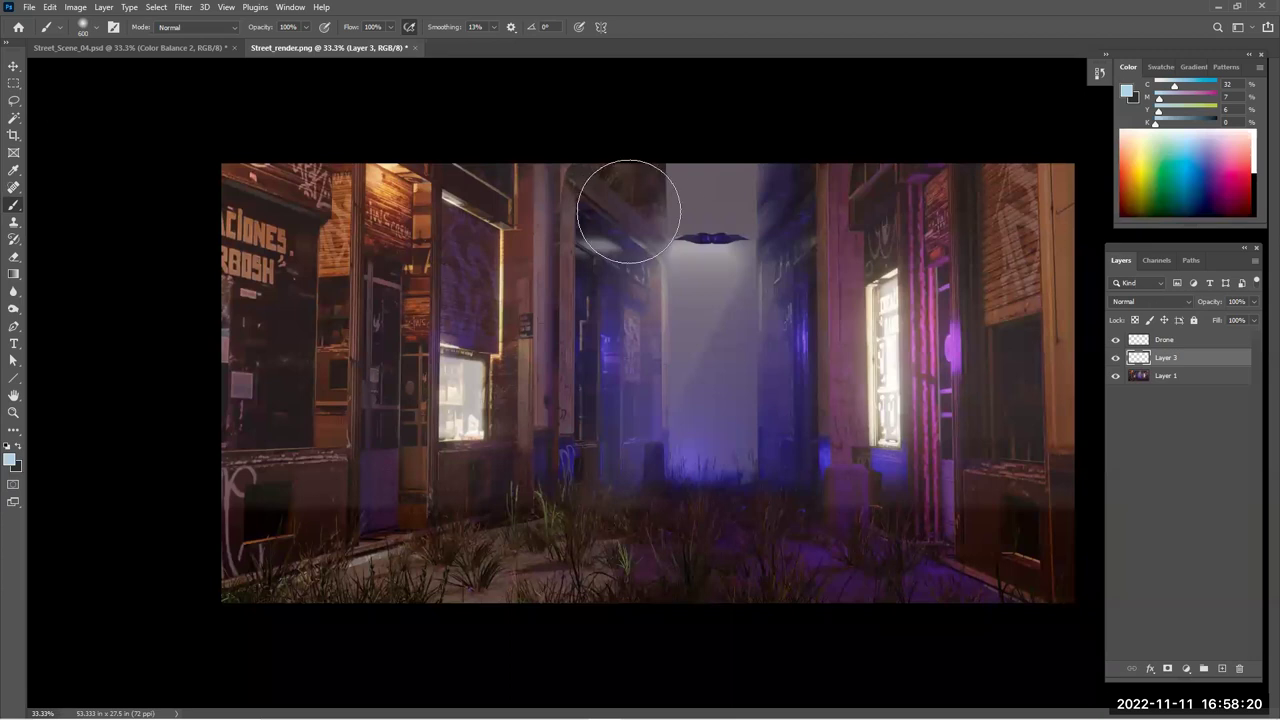
pyautogui.press('[')
pyautogui.press('[')
pyautogui.press('[')
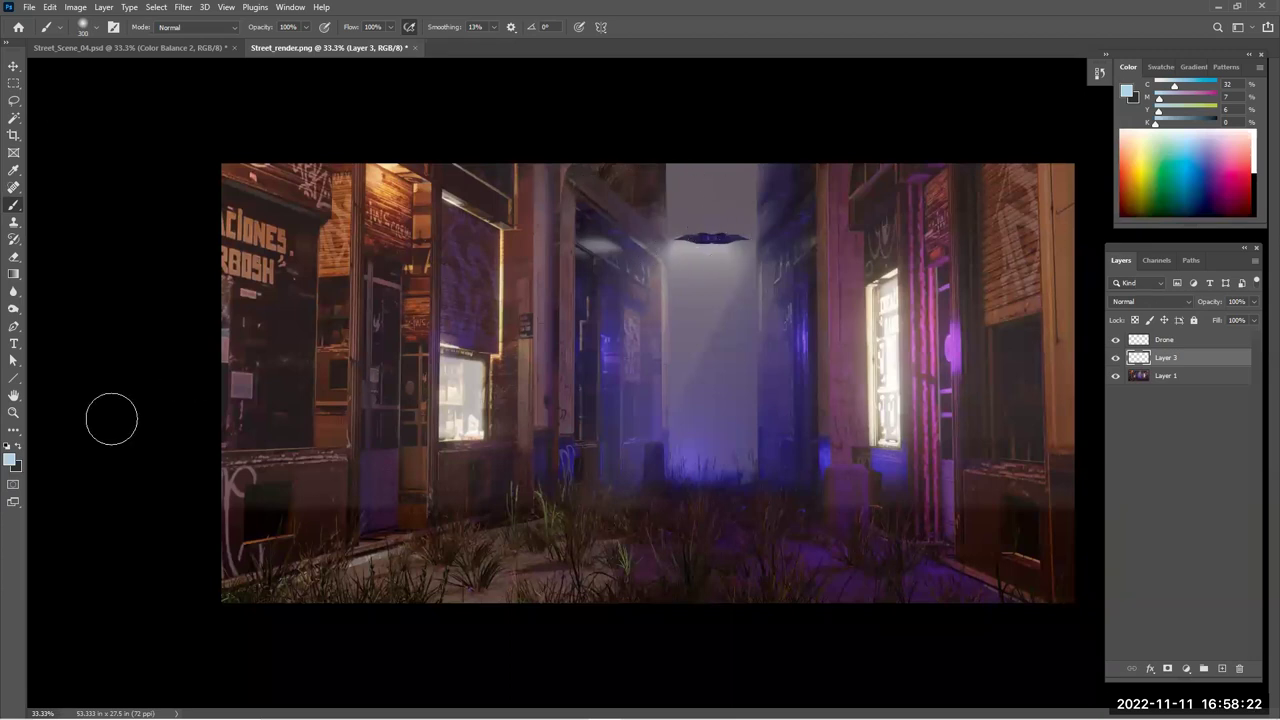
pyautogui.moveTo(716, 516); pyautogui.dragTo(624, 434)
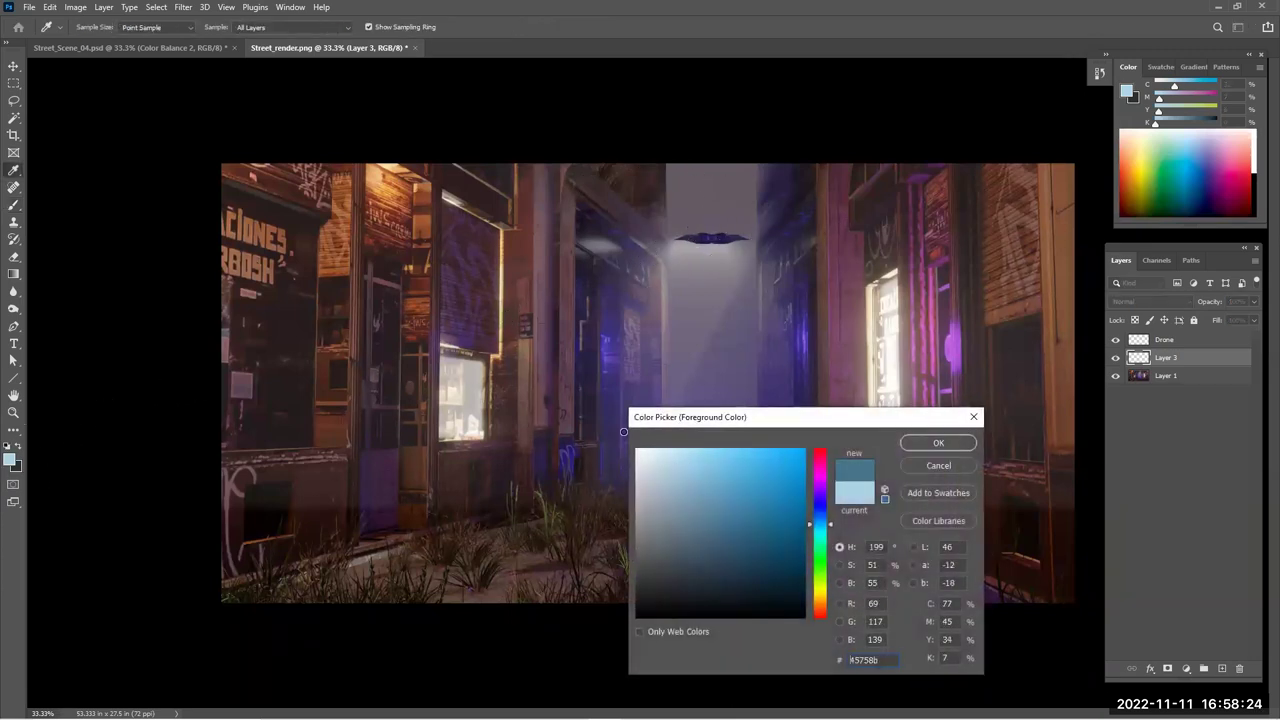
pyautogui.click(950, 448)
pyautogui.press('Return')
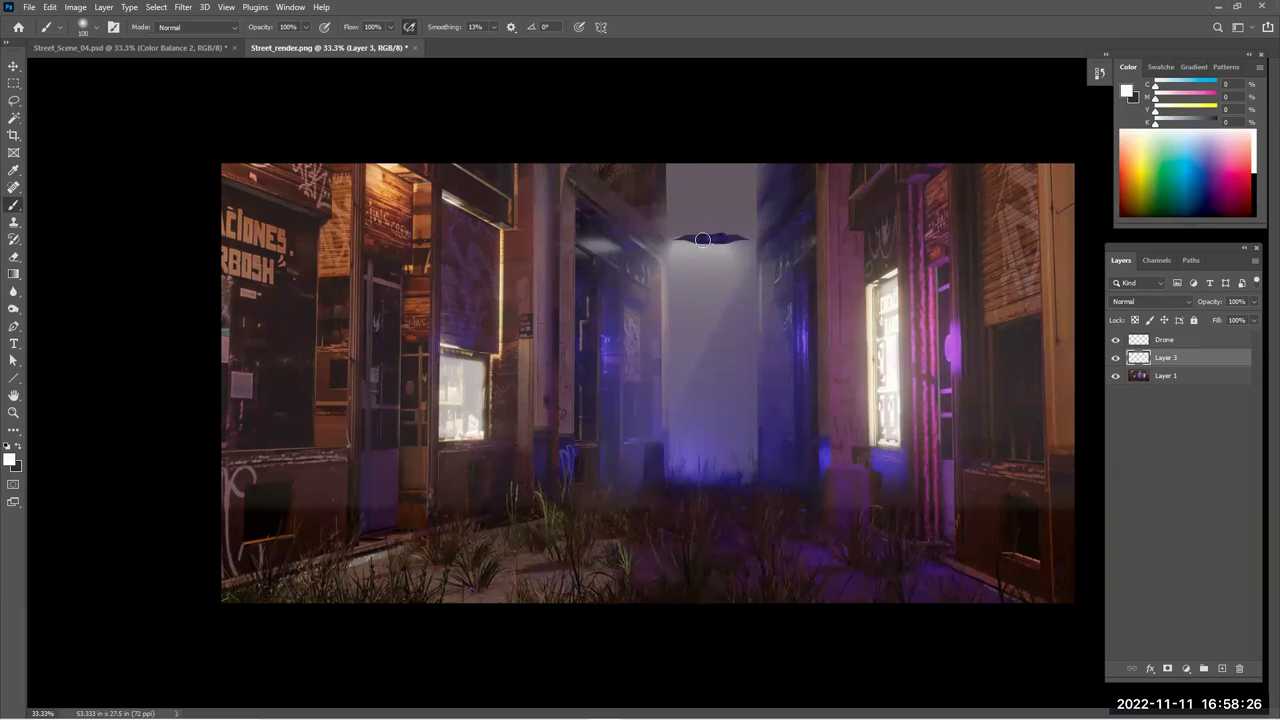
pyautogui.press(']')
pyautogui.press(']')
pyautogui.click(710, 241)
pyautogui.hotkey('ctrl', 'z')
pyautogui.click(716, 237)
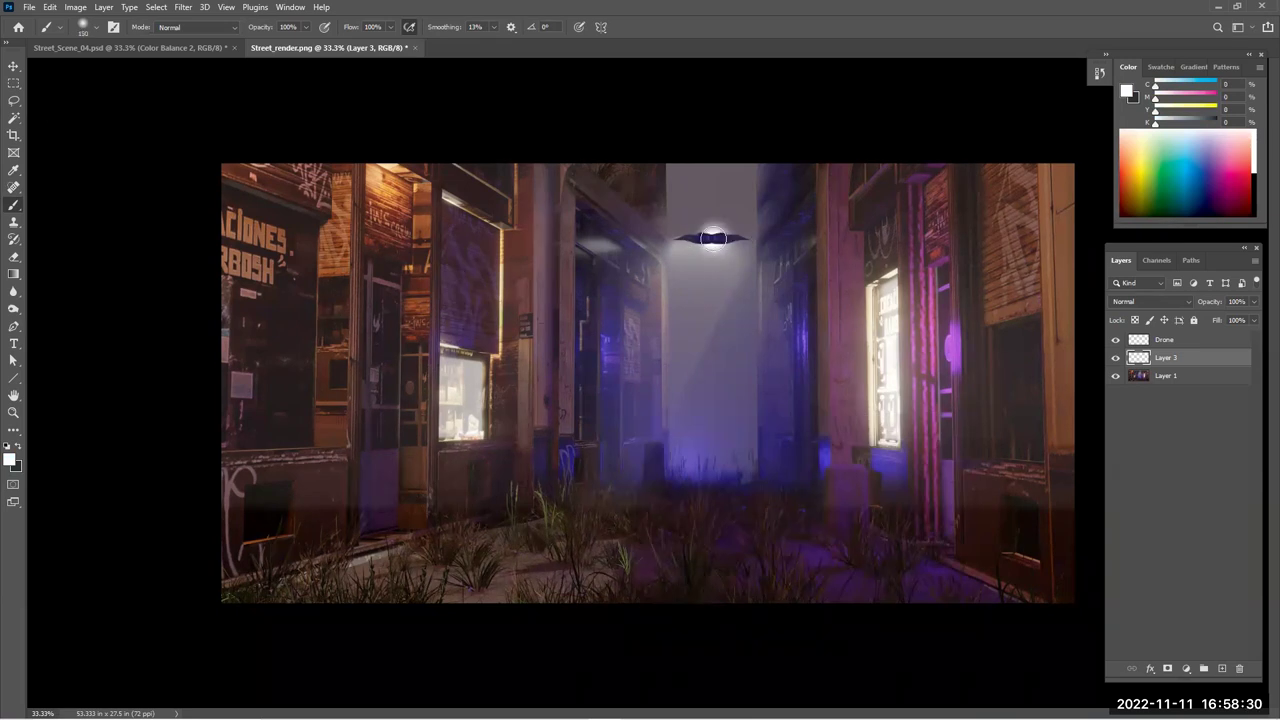
# Erase the glow above the drone with a soft Eraser of size 90, leaving only the light underneath
pyautogui.click(17, 257)
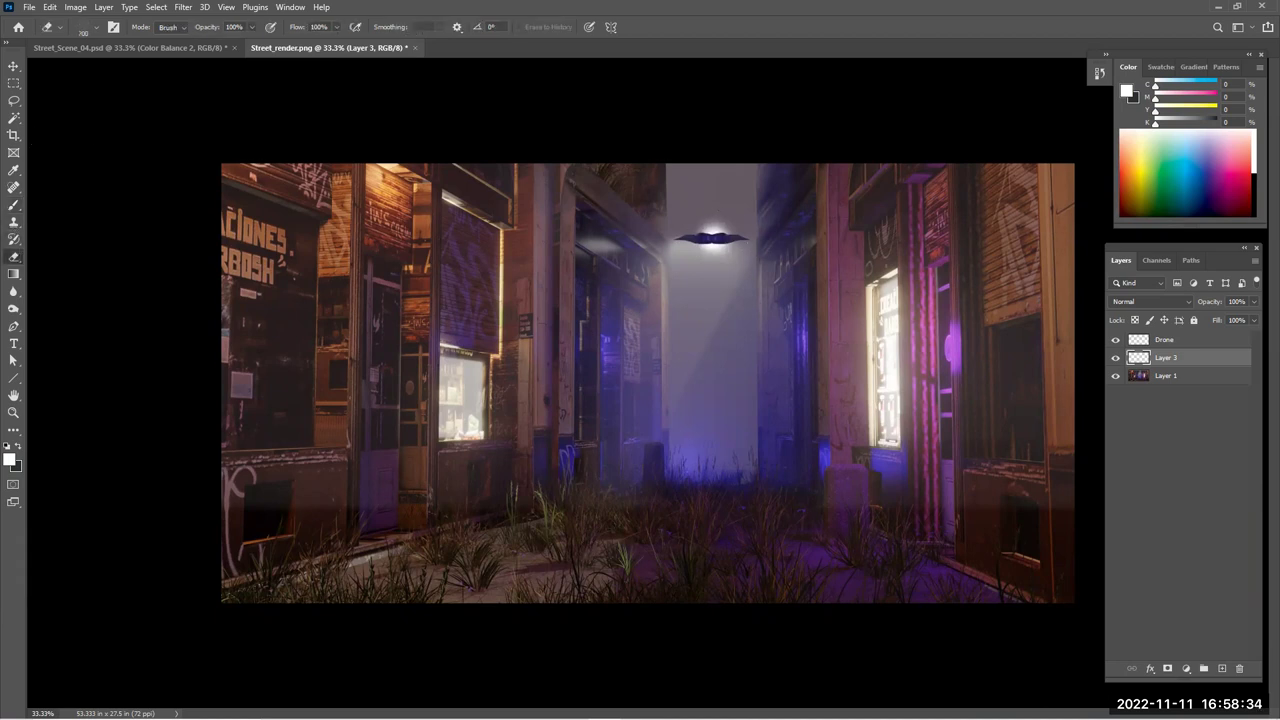
pyautogui.rightClick(711, 280)
pyautogui.click(727, 352)
pyautogui.click(726, 6)
pyautogui.moveTo(699, 230); pyautogui.dragTo(737, 230)
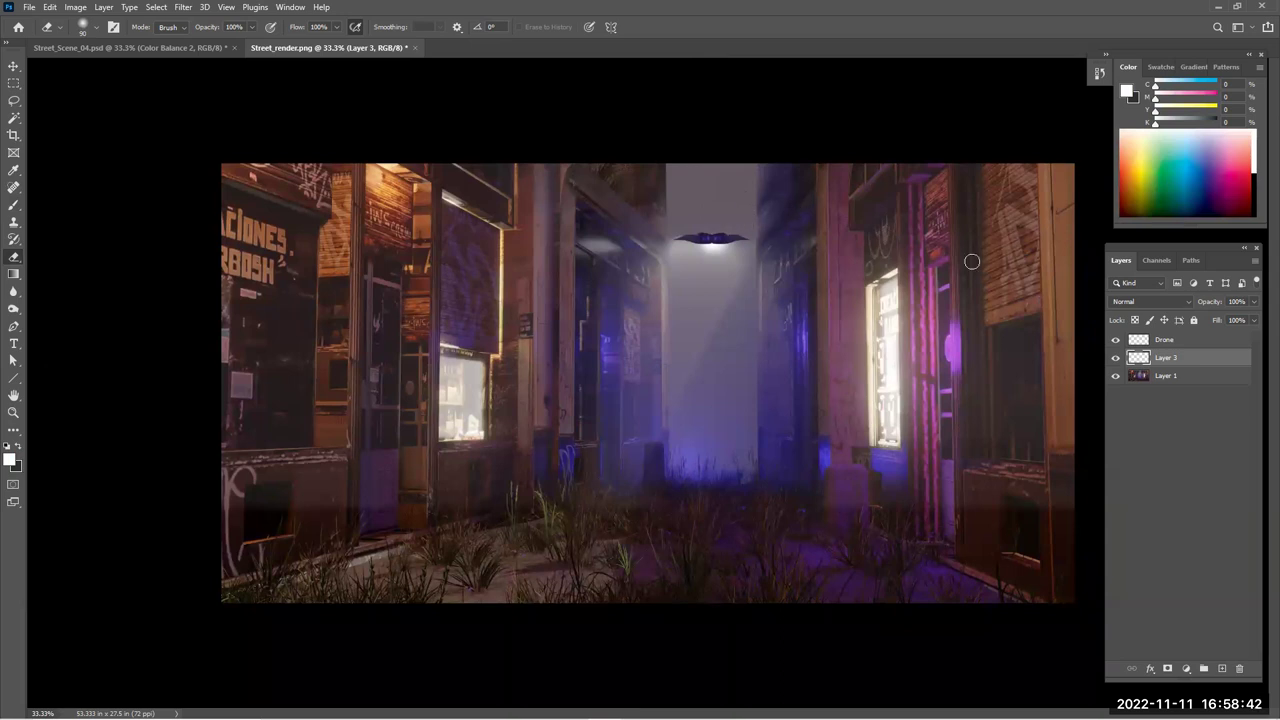
# Trim the drone's pointed outer tips on the Drone layer using freehand Lasso selections
pyautogui.click(1152, 340)
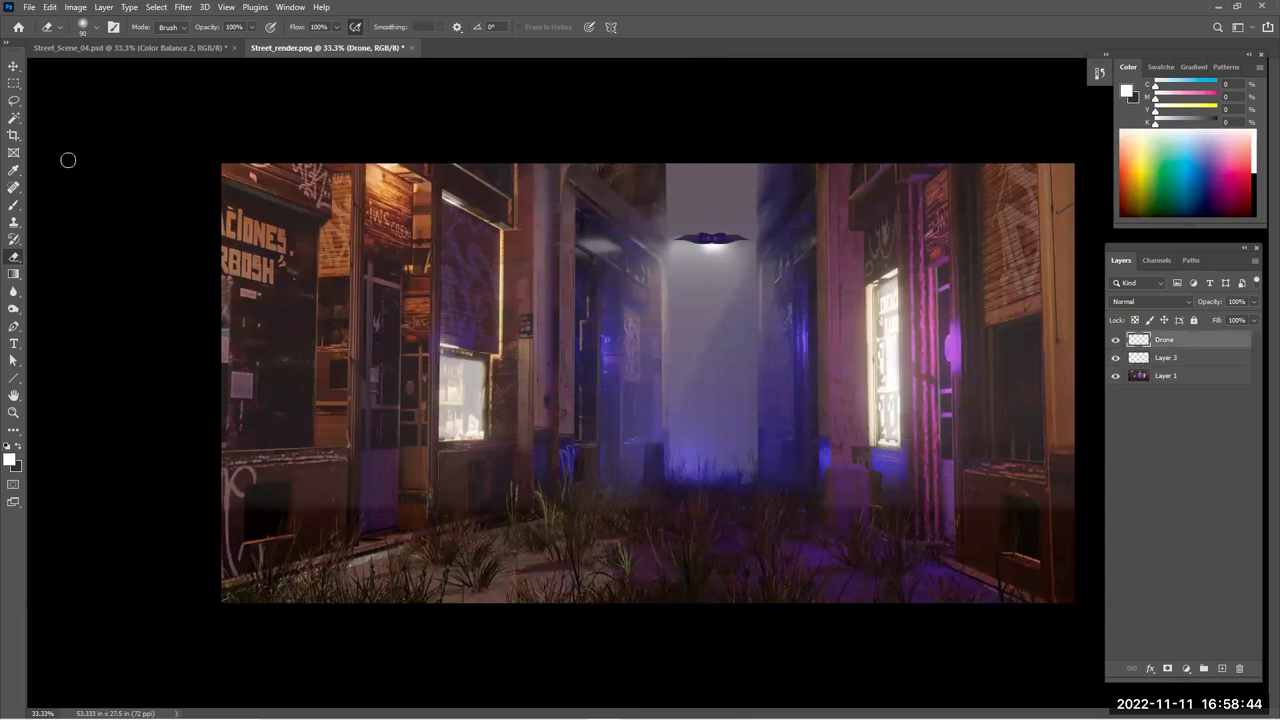
pyautogui.click(14, 101)
pyautogui.moveTo(742, 235); pyautogui.dragTo(764, 254)
pyautogui.click(720, 298)
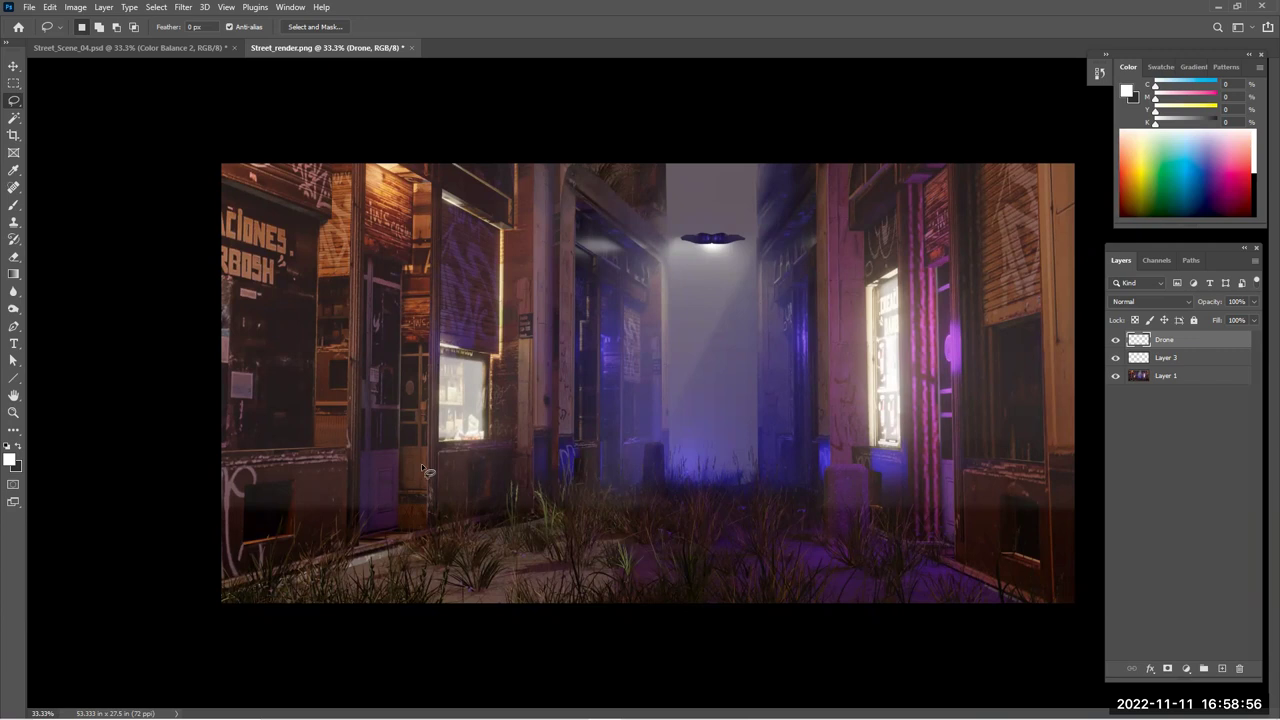
# Add a Color Balance adjustment layer above the Drone layer, and shift its midtones and highlights toward cooler blue tones
pyautogui.click(1187, 669)
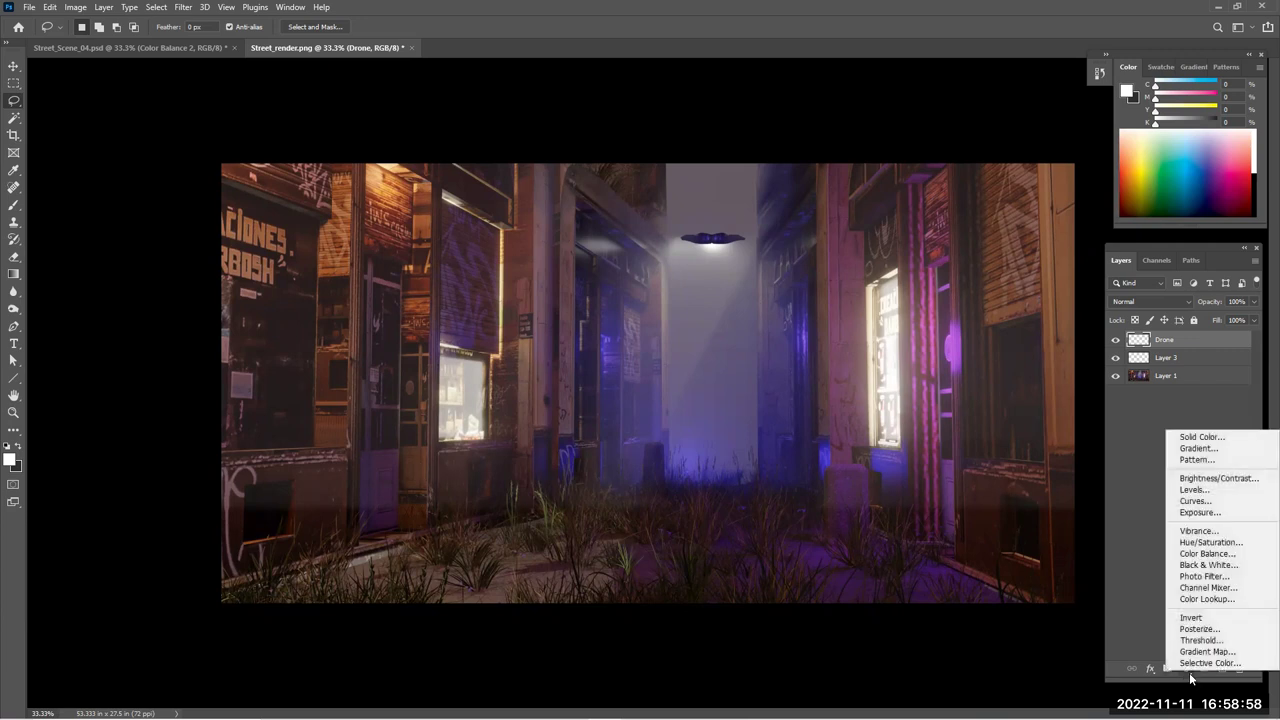
pyautogui.click(1205, 553)
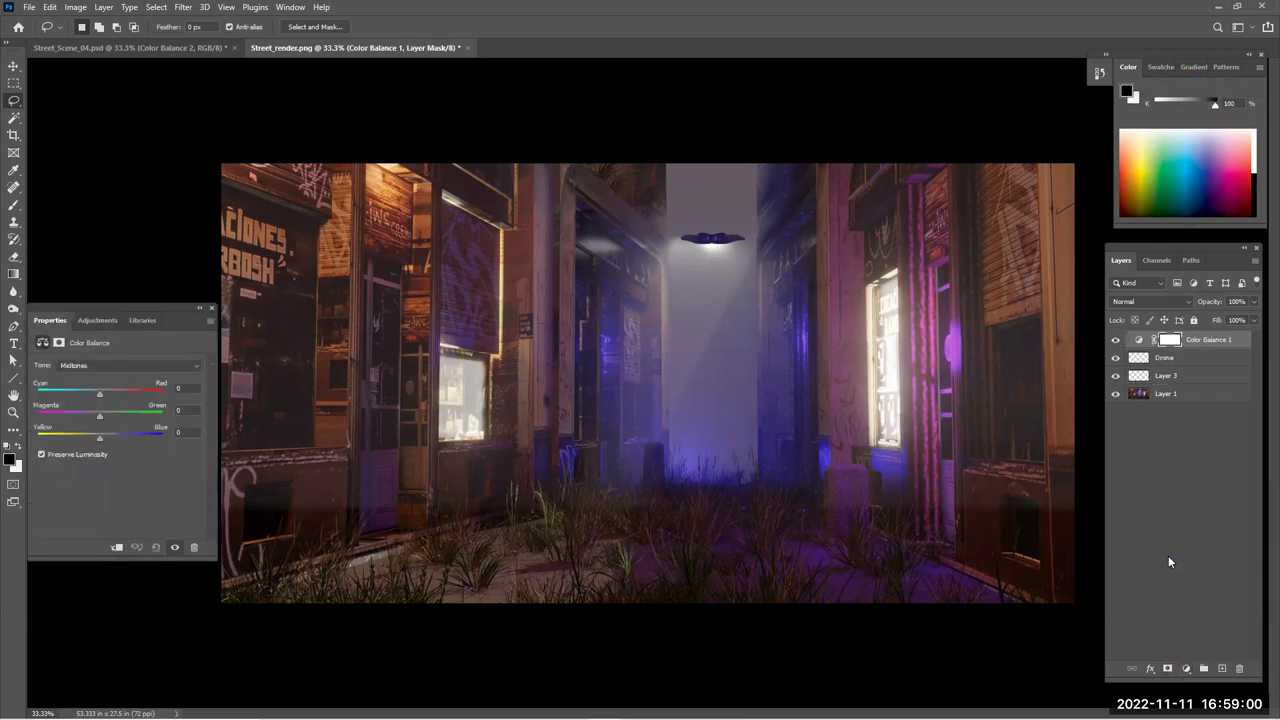
pyautogui.moveTo(108, 445); pyautogui.dragTo(110, 435)
pyautogui.moveTo(98, 391); pyautogui.dragTo(96, 392)
pyautogui.moveTo(110, 438); pyautogui.dragTo(101, 439)
pyautogui.click(105, 366)
pyautogui.click(94, 396)
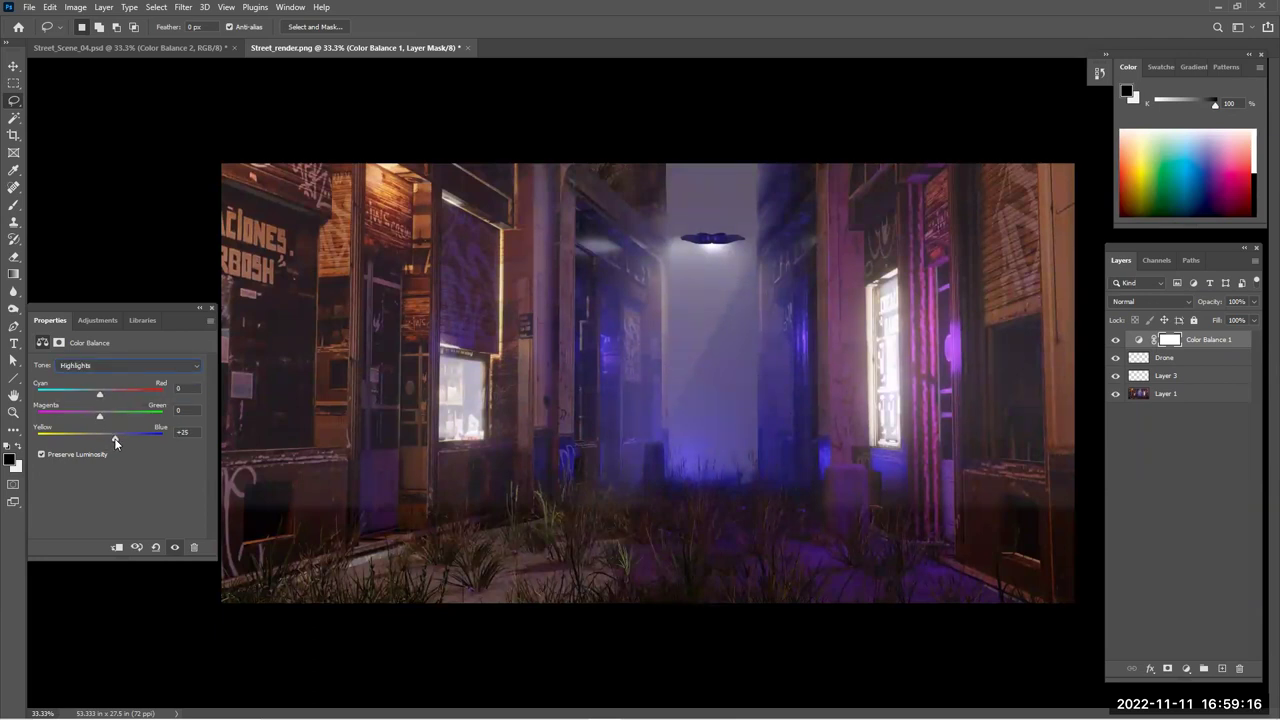
pyautogui.moveTo(92, 391); pyautogui.dragTo(92, 417)
# Shift the color balance shadows toward cyan (about -24) and blue (about +8), with a slight green adjustment
pyautogui.click(120, 365)
pyautogui.click(80, 367)
pyautogui.moveTo(81, 436); pyautogui.dragTo(109, 435)
pyautogui.moveTo(117, 437); pyautogui.dragTo(100, 437)
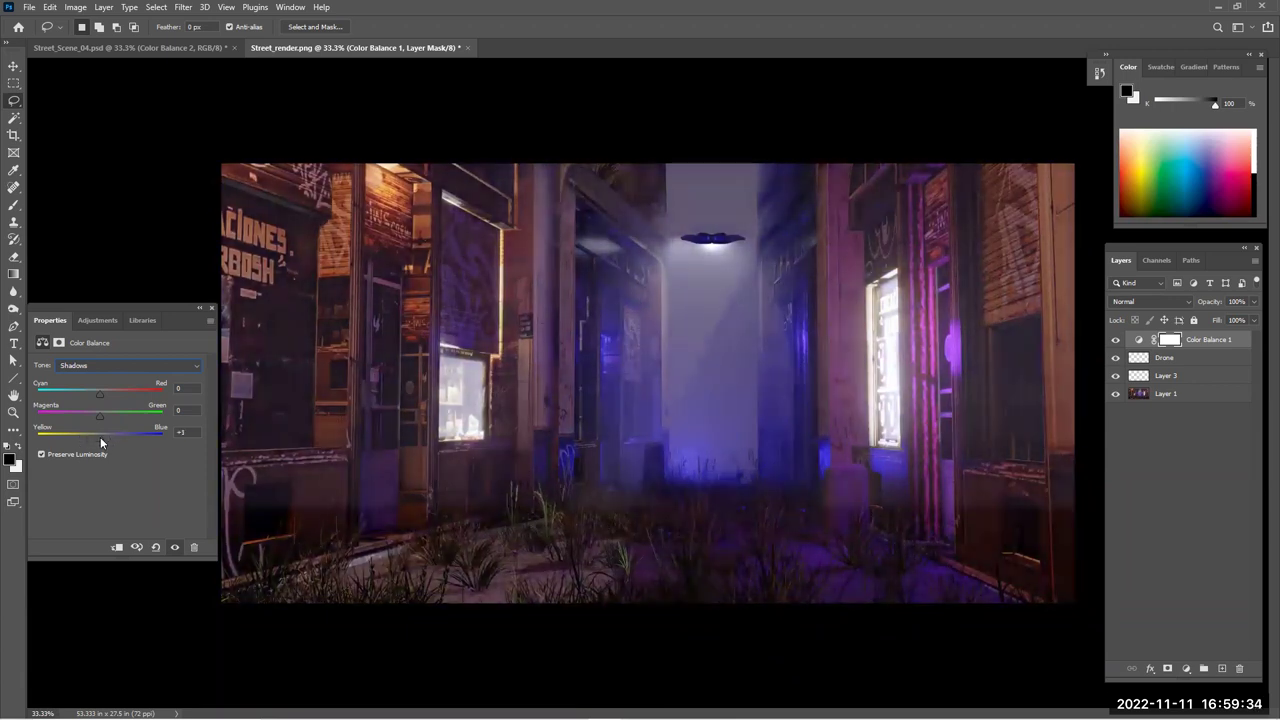
pyautogui.moveTo(99, 391); pyautogui.dragTo(81, 390)
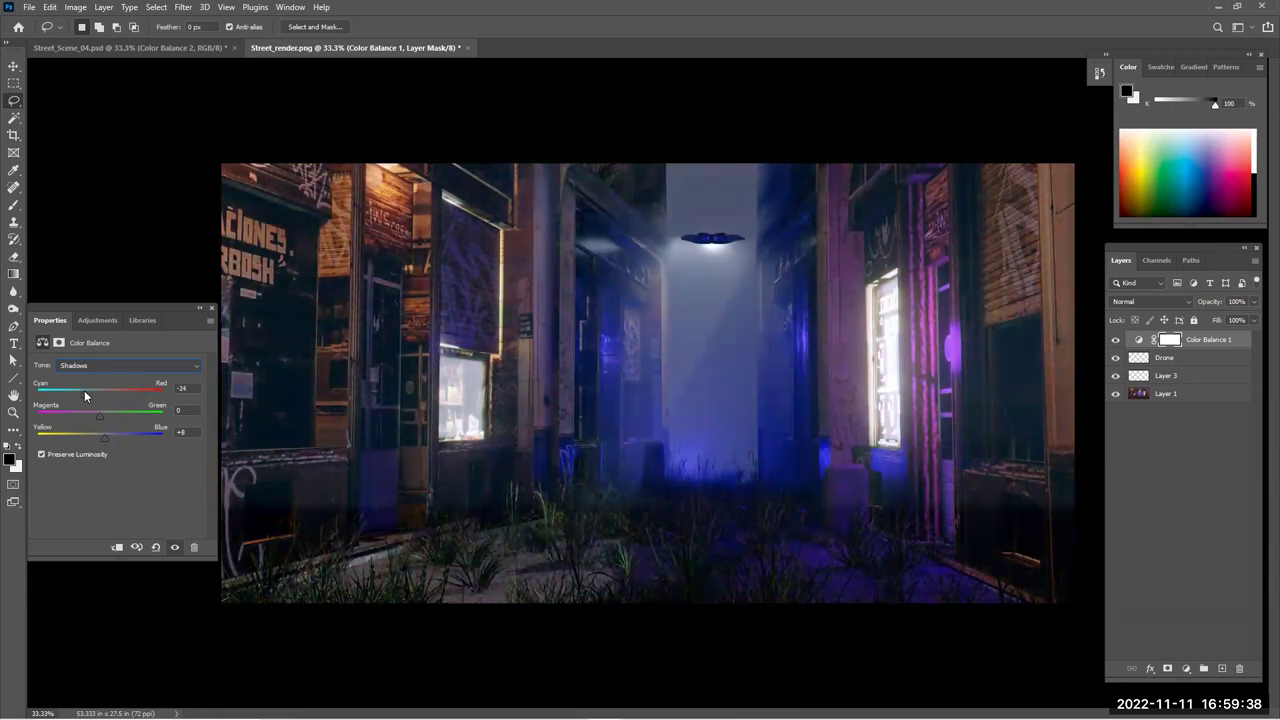
pyautogui.moveTo(100, 414)
pyautogui.mouseDown()
pyautogui.moveTo(88, 414)
pyautogui.moveTo(102, 414)
pyautogui.mouseUp()
pyautogui.click(210, 309)
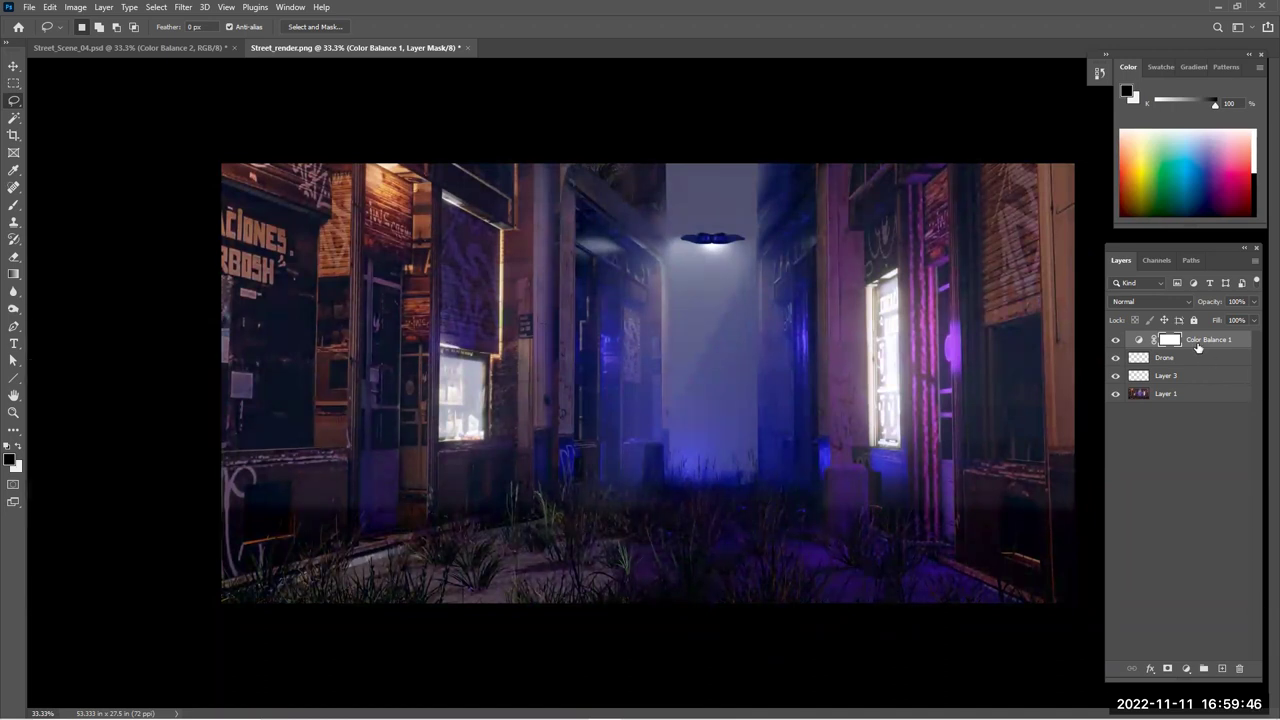
# Paint black on the Color Balance mask with a soft 2000 px brush over the foggy gap and upper buildings
pyautogui.click(14, 204)
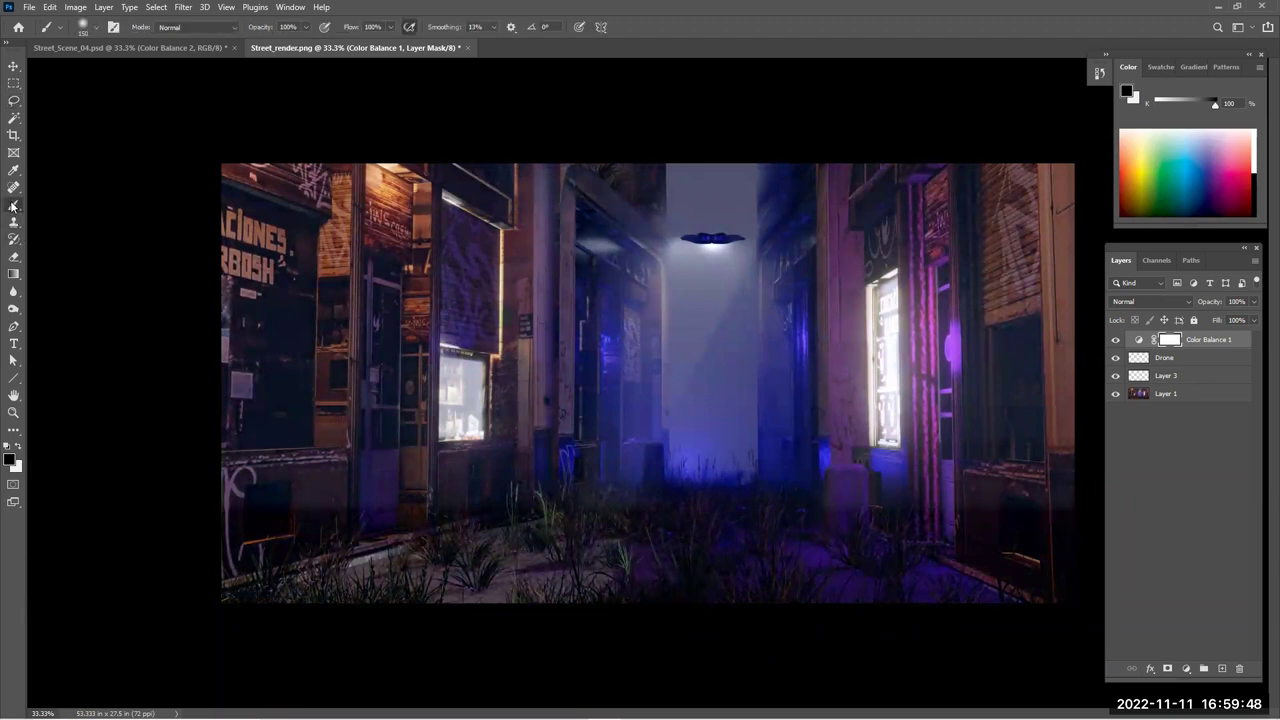
pyautogui.press(']')
pyautogui.press(']')
pyautogui.press(']')
pyautogui.press(']')
pyautogui.press(']')
pyautogui.press(']')
pyautogui.press(']')
pyautogui.press(']')
pyautogui.press(']')
pyautogui.press(']')
pyautogui.press(']')
pyautogui.press(']')
pyautogui.click(676, 284)
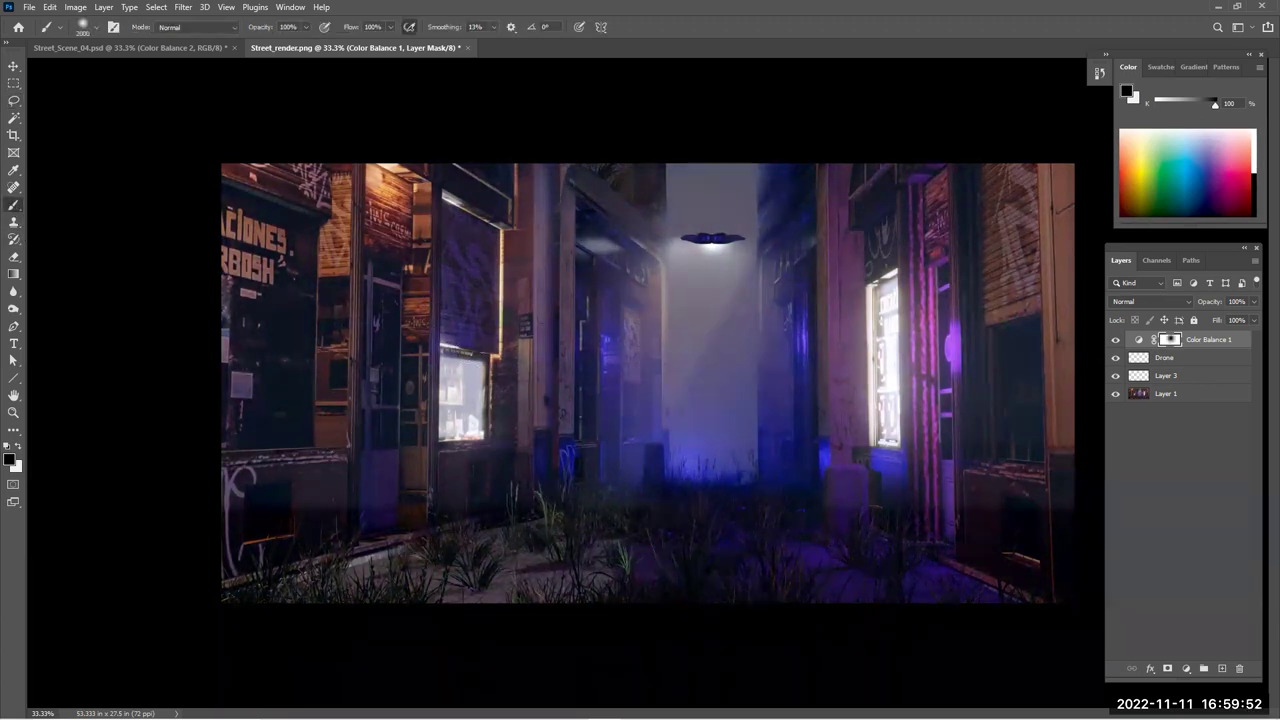
pyautogui.click(302, 308)
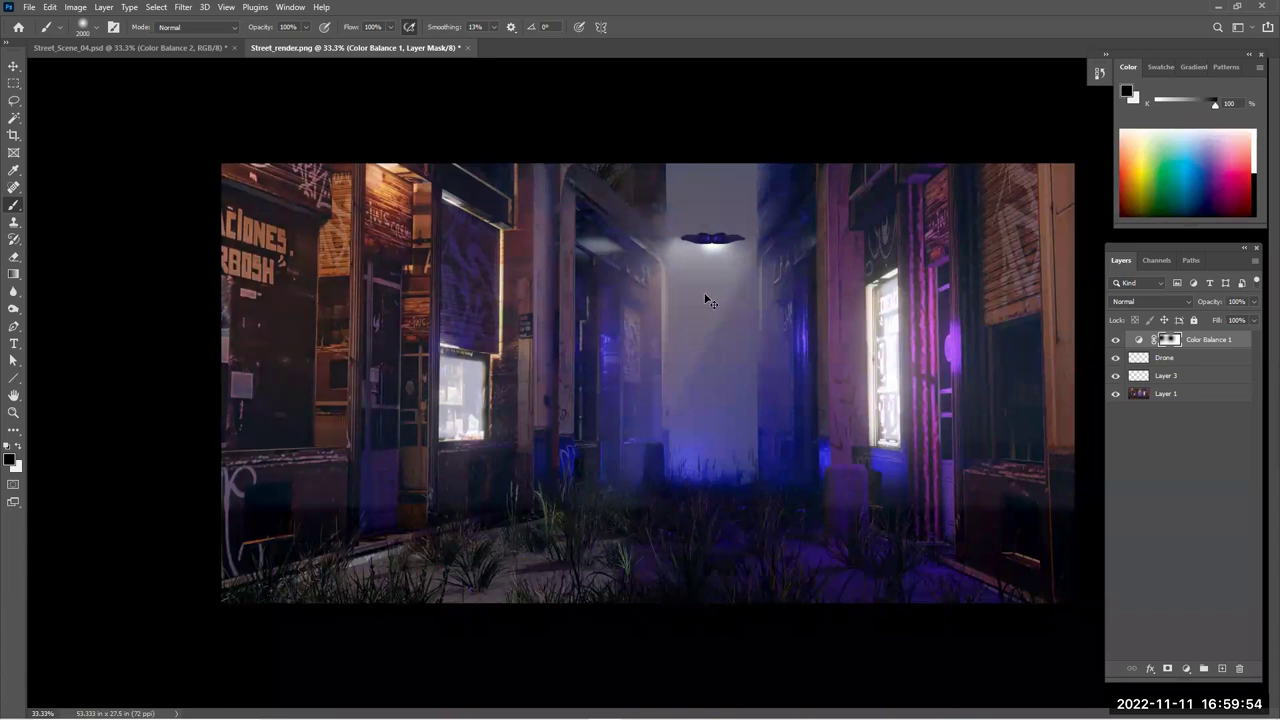
pyautogui.hotkey('ctrl', 'z')
pyautogui.click(476, 262)
pyautogui.click(917, 177)
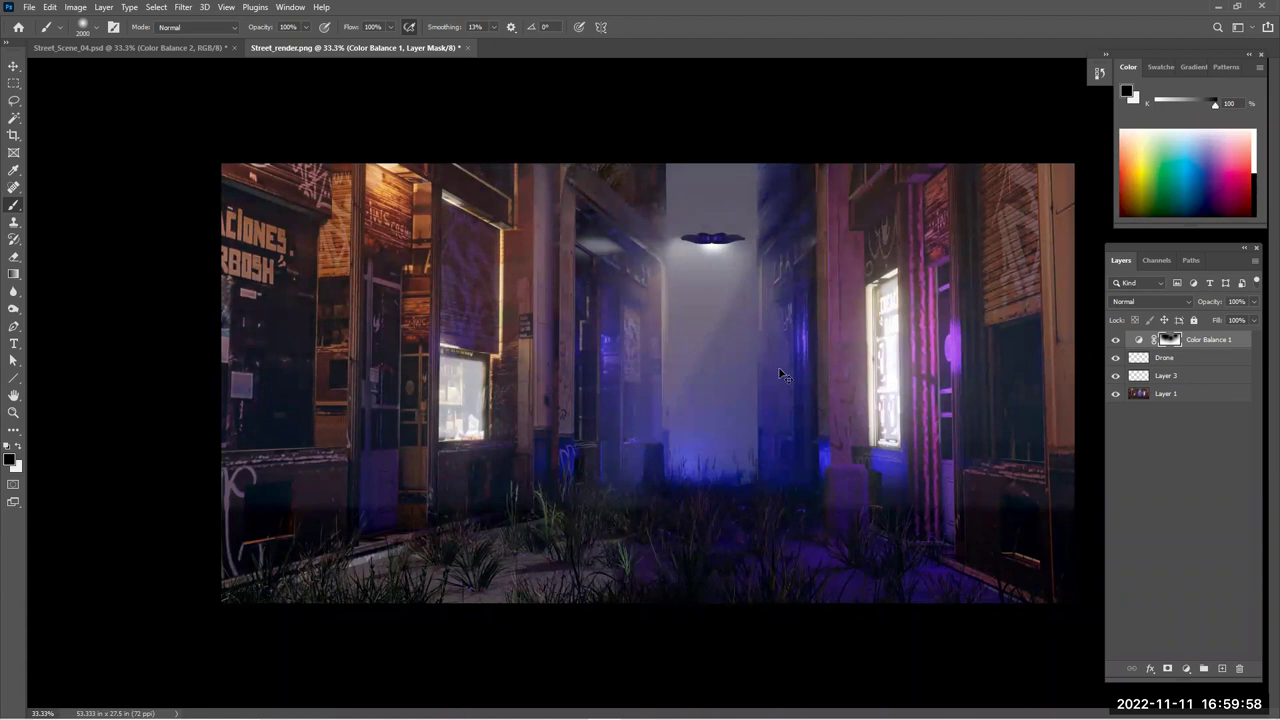
# Compare the image with and without the color balance, try masking it out over the foreground grass, and undo the stroke
pyautogui.click(1115, 340)
pyautogui.click(1115, 340)
pyautogui.click(1115, 340)
pyautogui.click(1115, 340)
pyautogui.click(680, 517)
pyautogui.hotkey('ctrl', 'z')
pyautogui.hotkey('ctrl', 'shift', 'z')
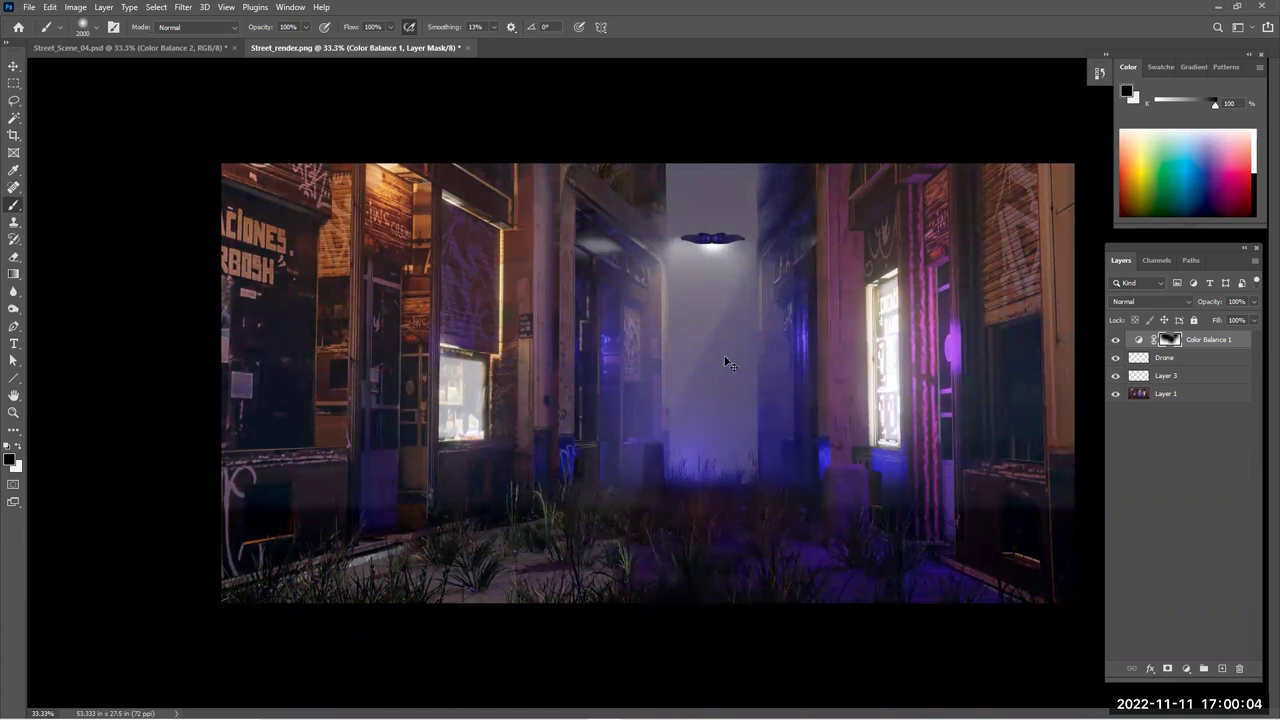
pyautogui.hotkey('ctrl', 'z')
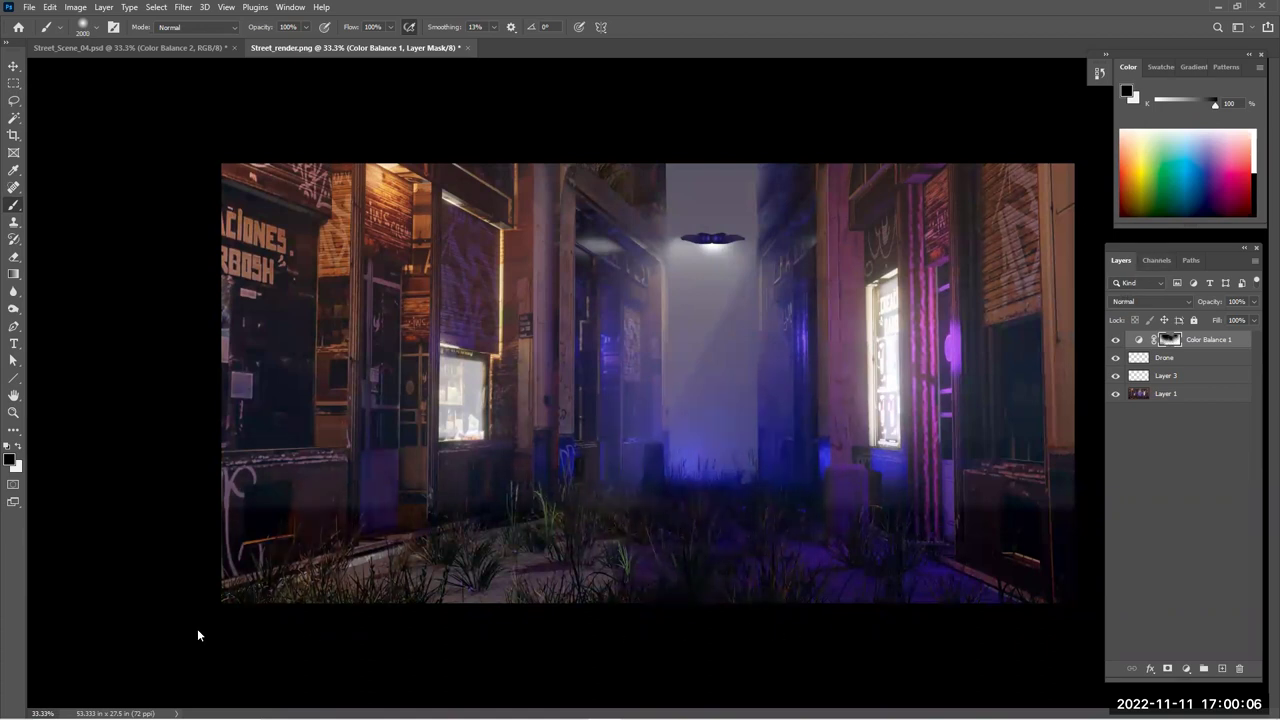
# Touch up the Color Balance mask over the left shopfront, compare the result, and reduce the layer's opacity to about 62%
pyautogui.click(262, 378)
pyautogui.click(1115, 341)
pyautogui.click(1115, 341)
pyautogui.moveTo(1254, 302); pyautogui.dragTo(1221, 327)
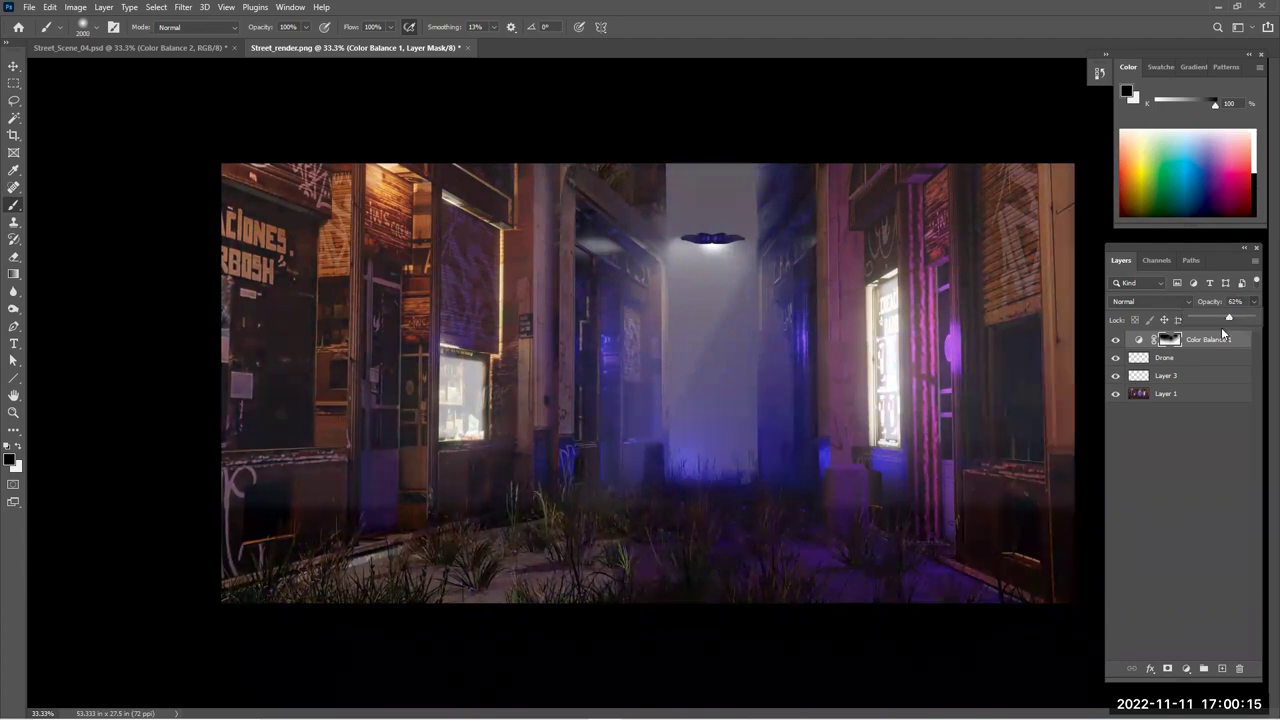
# Add a Curves adjustment layer on top, and bend the RGB curve downward at two points to darken the whole scene
pyautogui.click(1185, 668)
pyautogui.click(1200, 498)
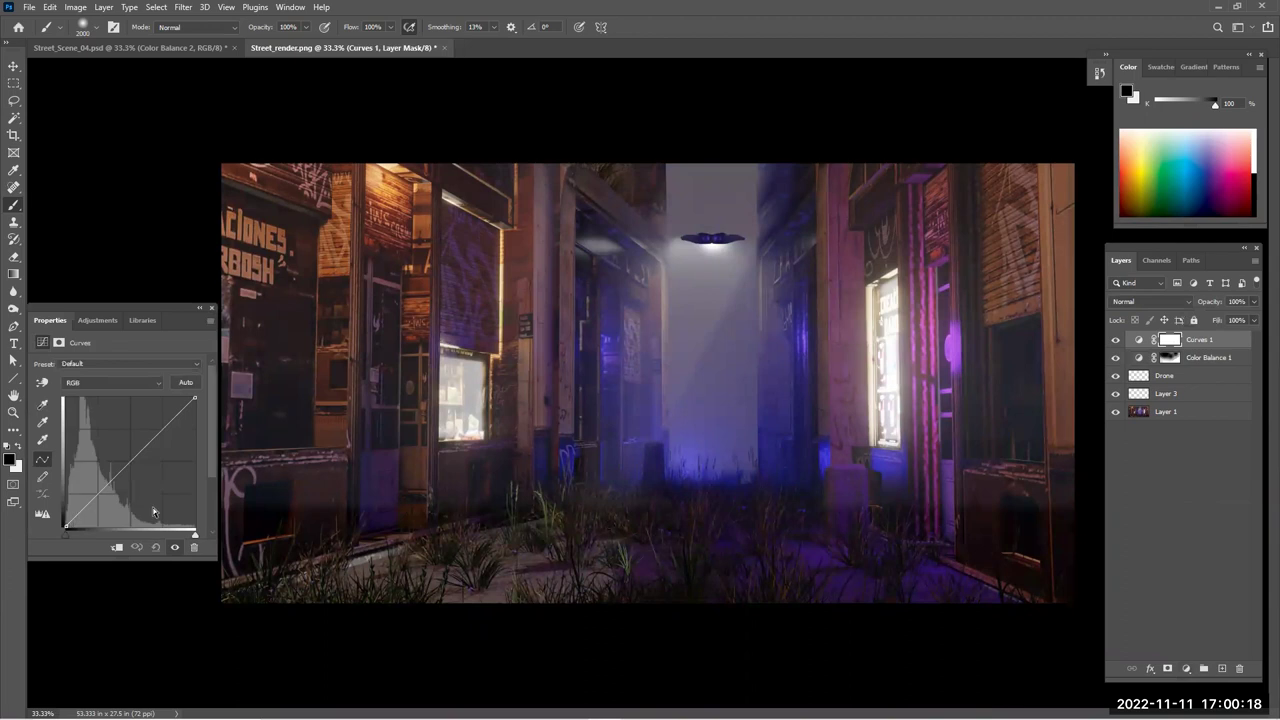
pyautogui.moveTo(113, 479); pyautogui.dragTo(113, 504)
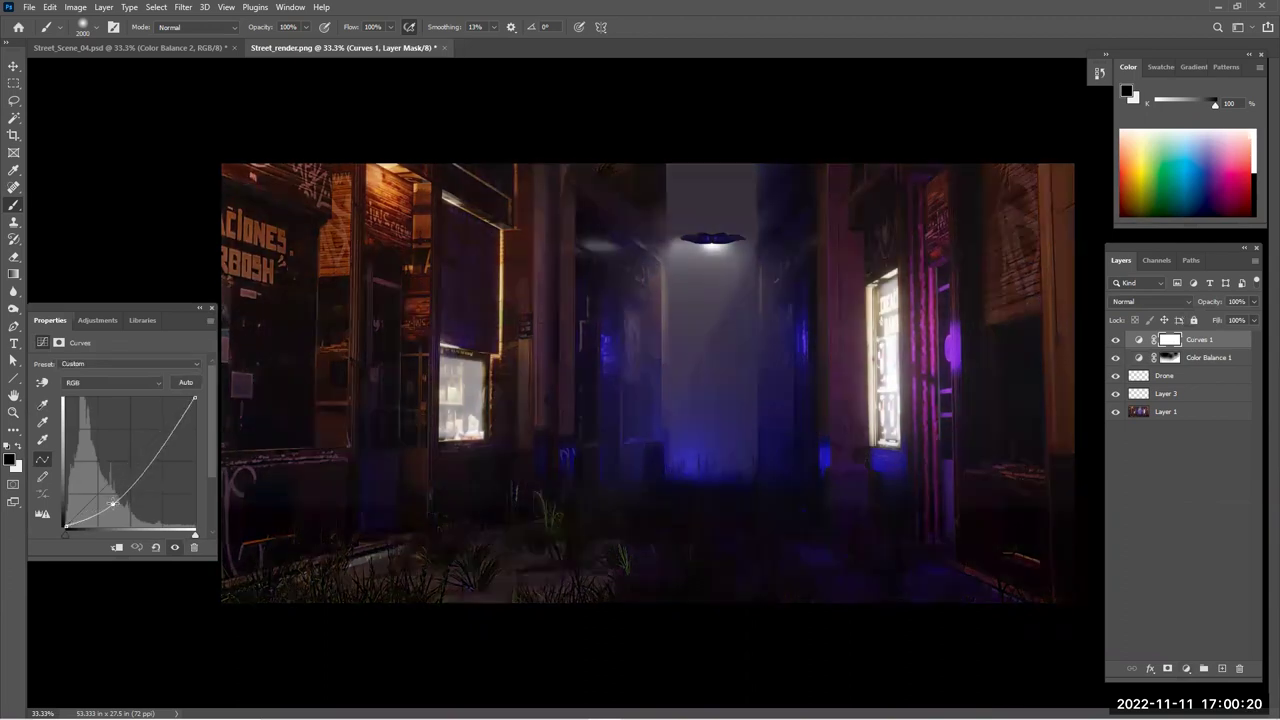
pyautogui.moveTo(165, 440); pyautogui.dragTo(172, 440)
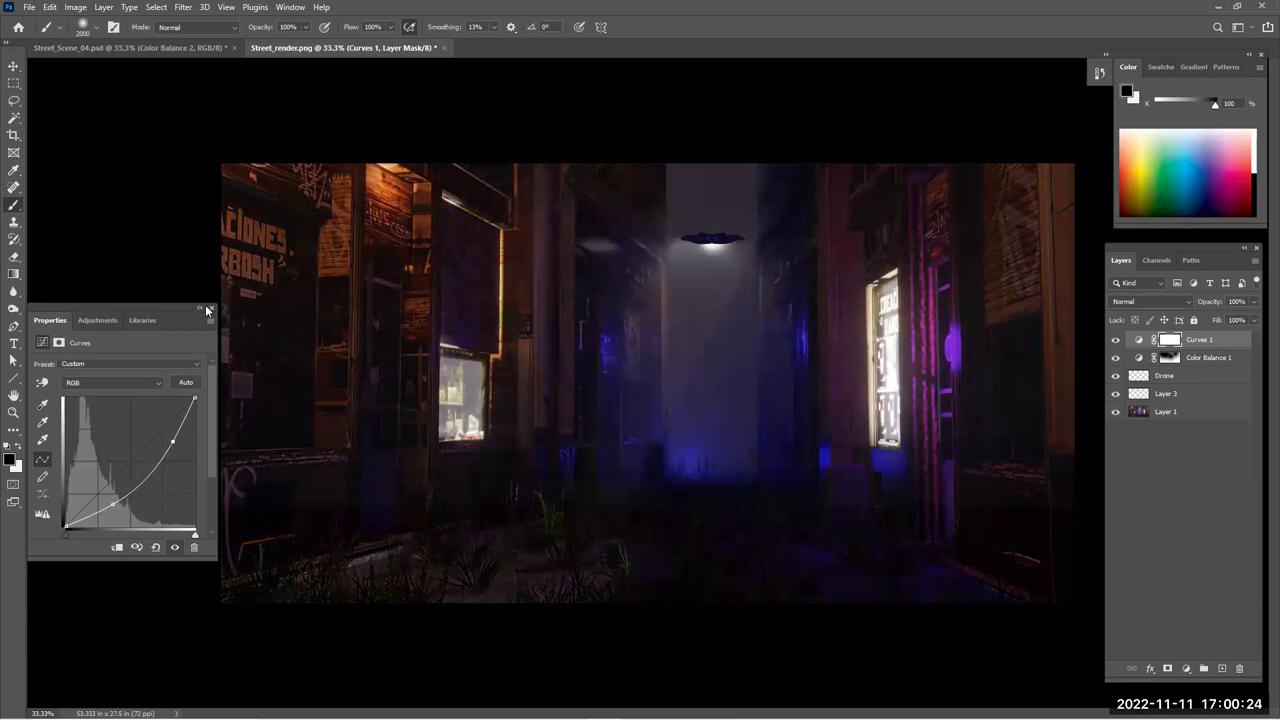
pyautogui.click(211, 308)
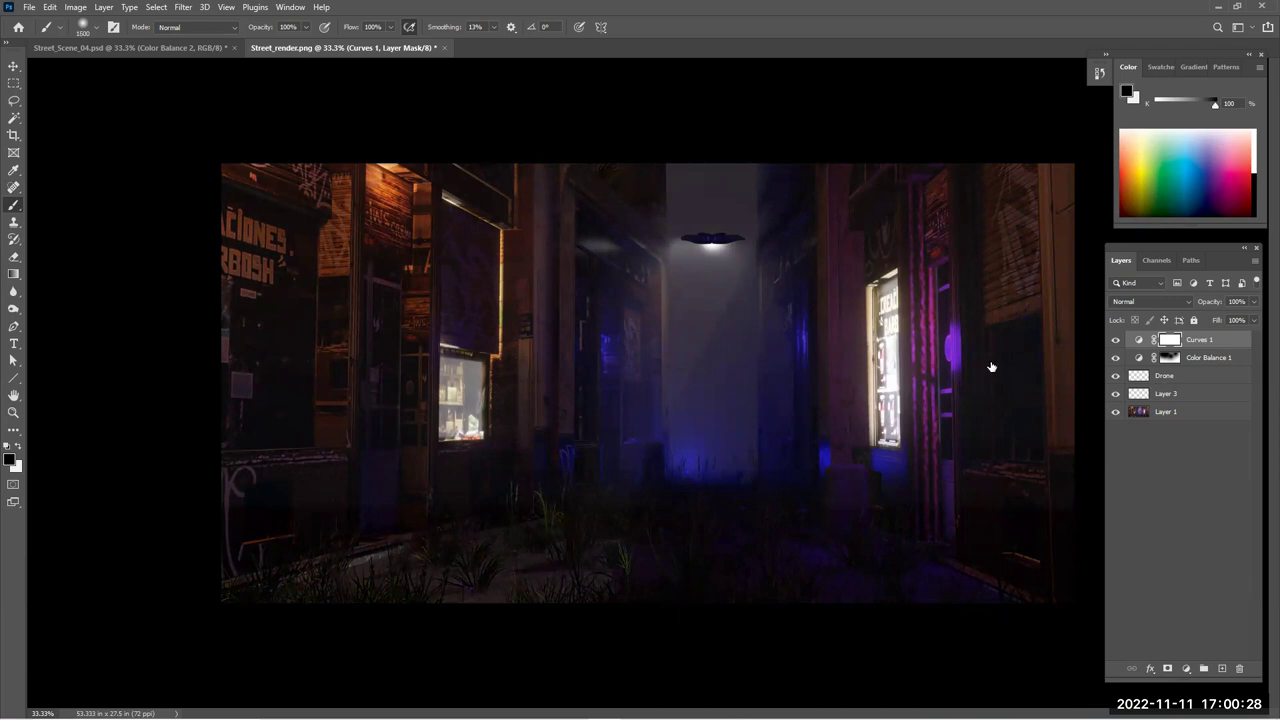
# Paint black on the Curves mask with a large soft brush, 1300 down to 1000 px, across the middle of the street and both building sides
pyautogui.moveTo(693, 335)
pyautogui.mouseDown()
pyautogui.moveTo(630, 382)
pyautogui.moveTo(470, 395)
pyautogui.moveTo(409, 366)
pyautogui.moveTo(240, 360)
pyautogui.mouseUp()
pyautogui.press(']')
pyautogui.press(']')
pyautogui.press(']')
pyautogui.press(']')
pyautogui.press(']')
pyautogui.moveTo(760, 380)
pyautogui.mouseDown()
pyautogui.moveTo(1062, 364)
pyautogui.moveTo(767, 322)
pyautogui.mouseUp()
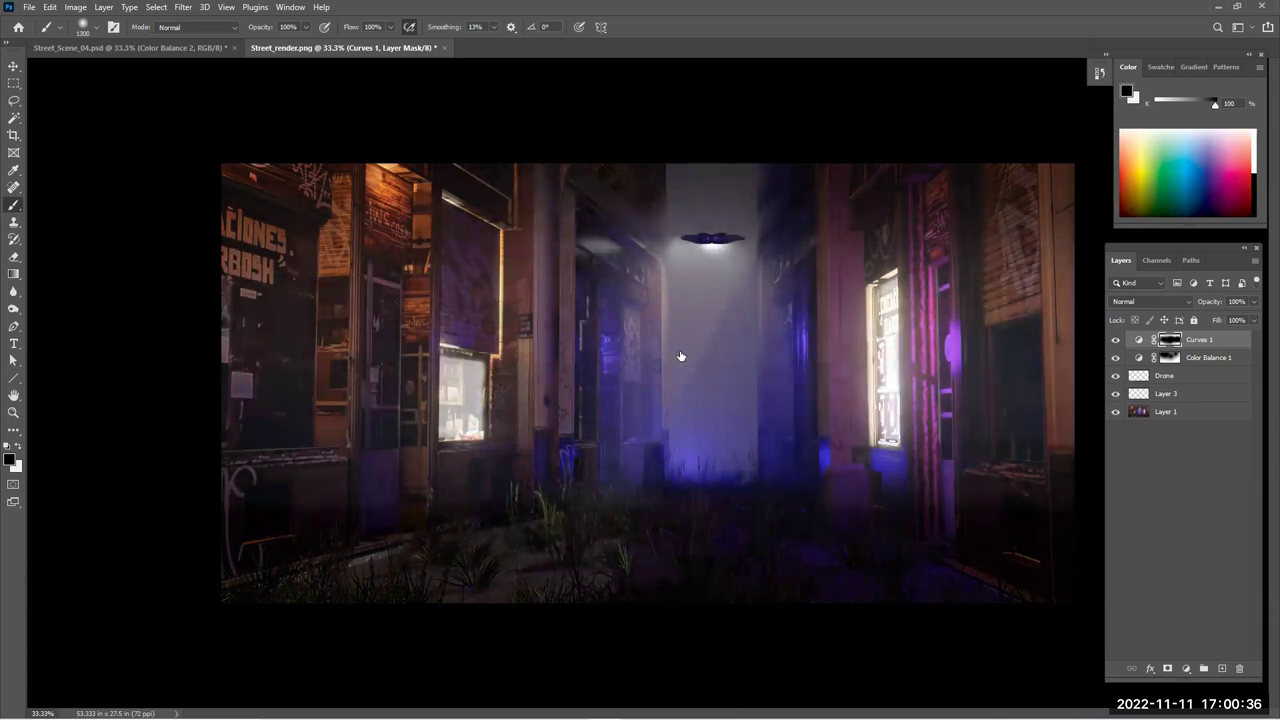
pyautogui.press('[')
pyautogui.moveTo(273, 323); pyautogui.dragTo(262, 275)
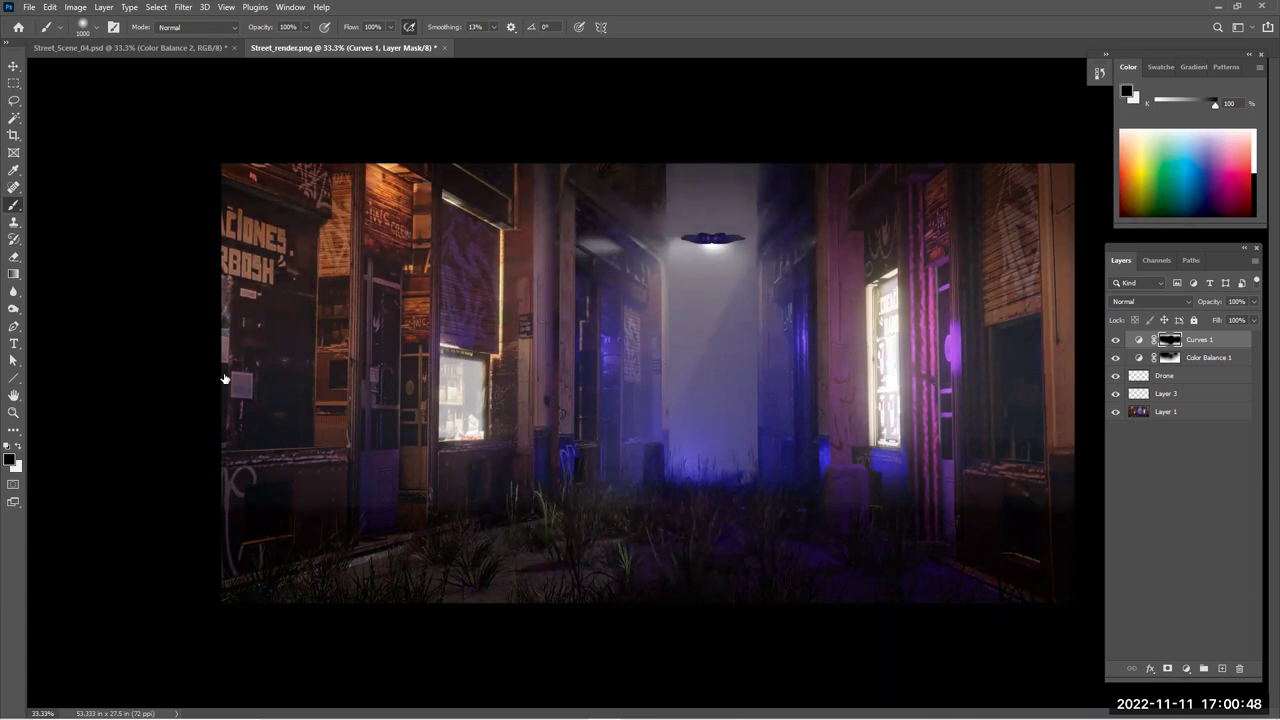
# Compare the image with and without the Curves adjustment, and reduce that layer's opacity to 68%
pyautogui.click(1115, 341)
pyautogui.click(1115, 341)
pyautogui.click(1255, 301)
pyautogui.moveTo(1255, 318); pyautogui.dragTo(1236, 318)
# Add a Color Lookup adjustment layer on top of the stack and load the 2Strip.look 3D LUT
pyautogui.click(1187, 668)
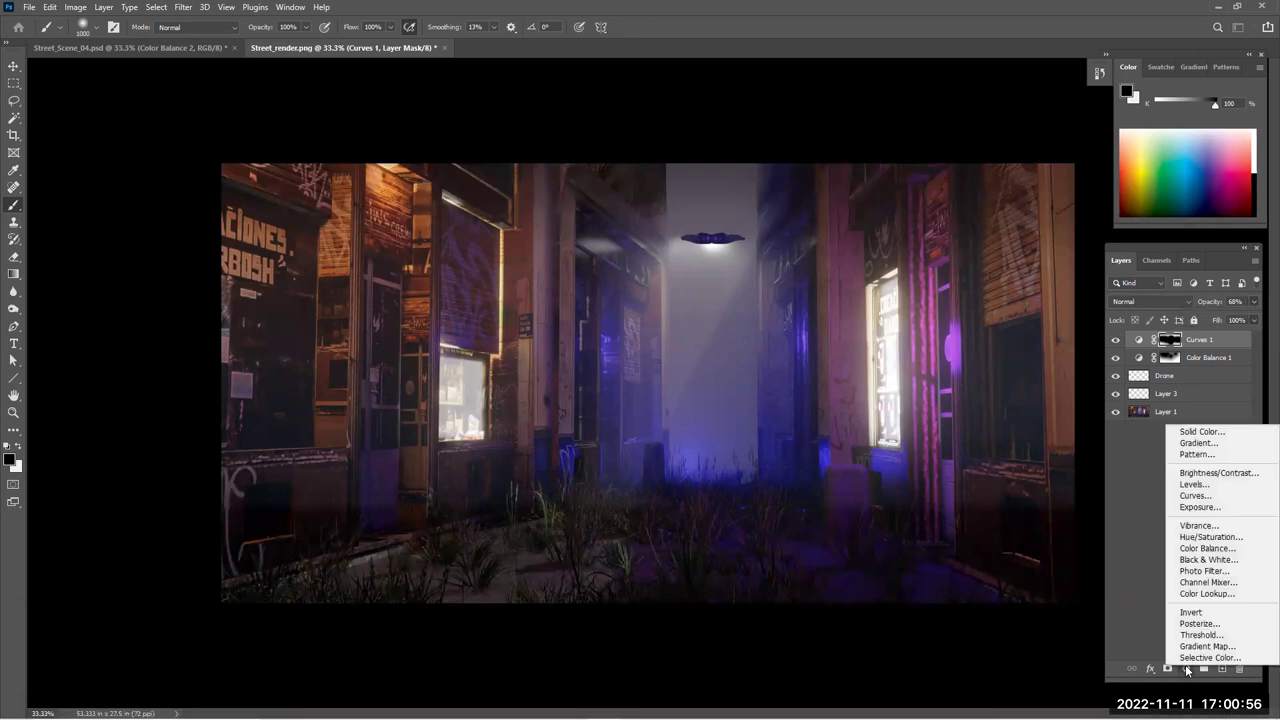
pyautogui.click(1207, 593)
pyautogui.click(186, 366)
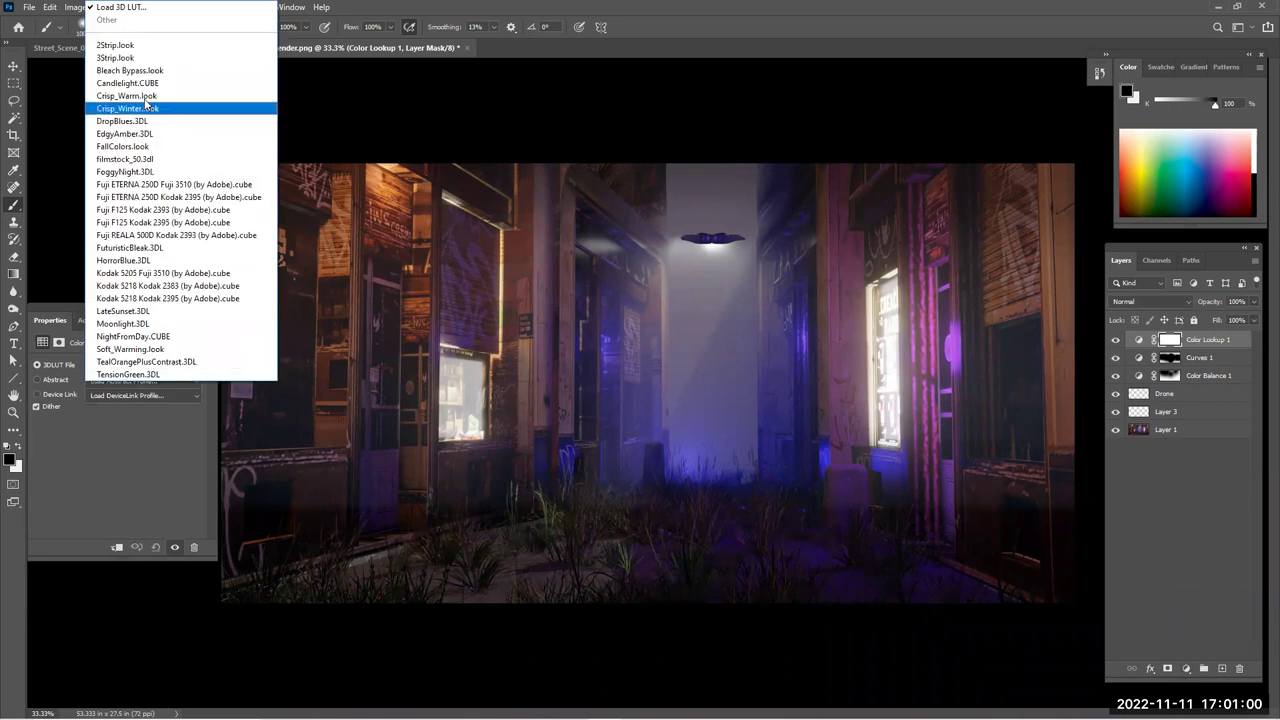
pyautogui.click(121, 47)
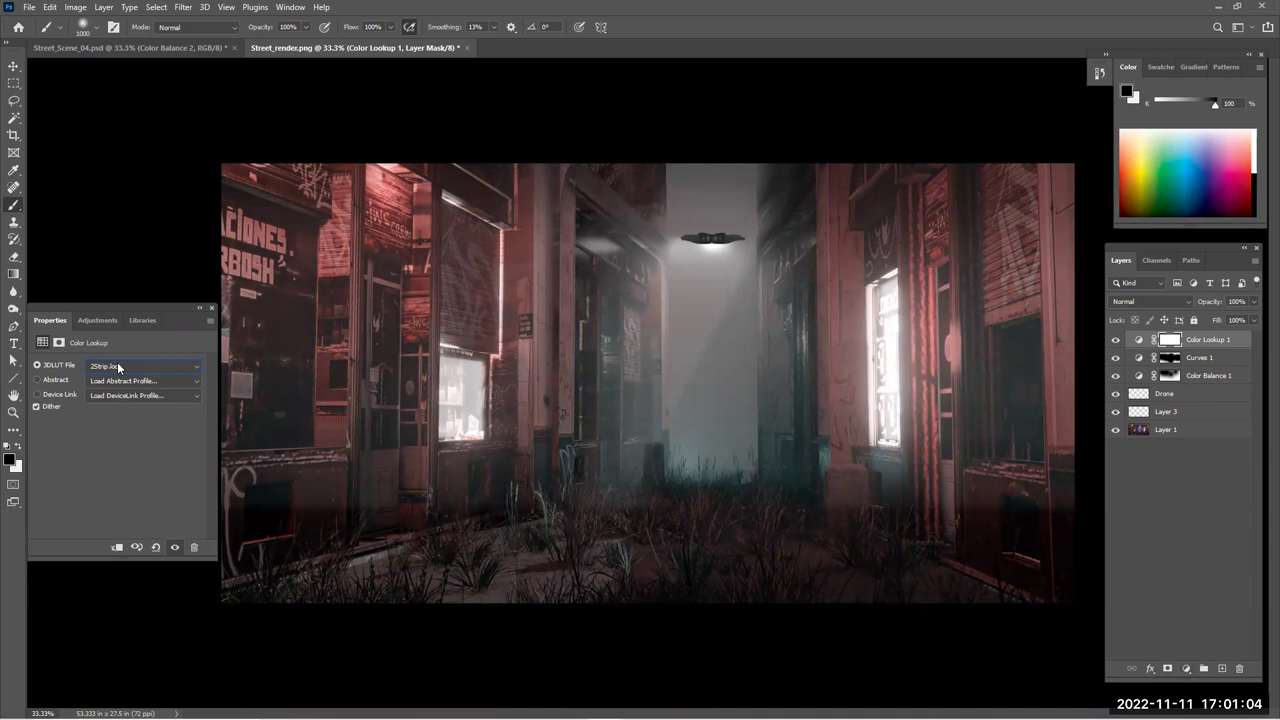
# Preview the other 3D LUTs on the scene one after another, from 3Strip.look through the Kodak 5218 Kodak 2383 preset
pyautogui.press('Down')
pyautogui.press('Down')
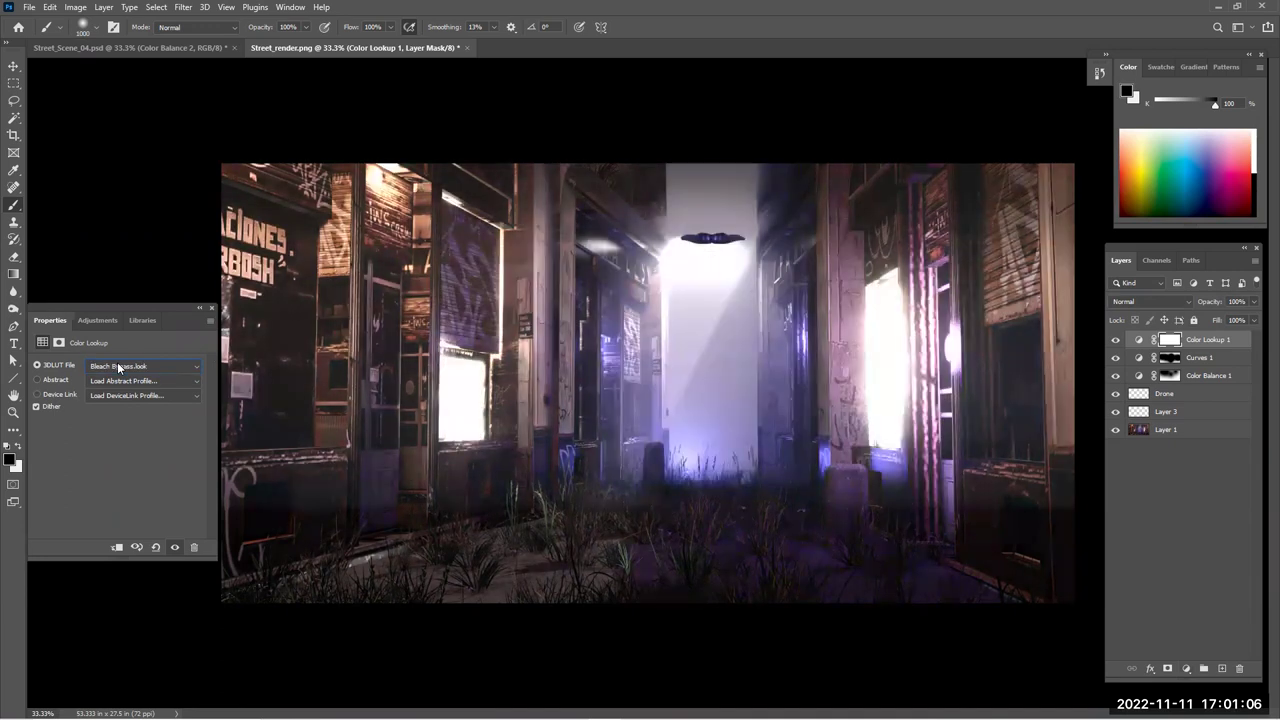
pyautogui.press('Down')
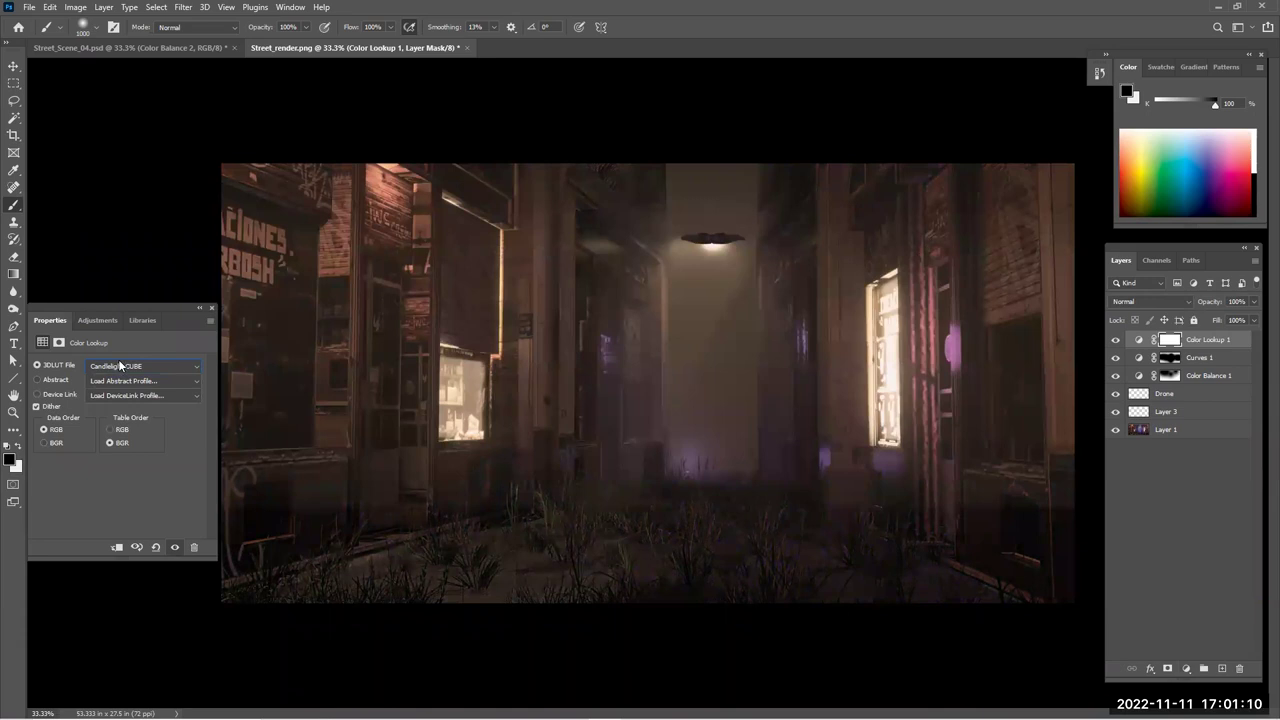
pyautogui.press('Down')
pyautogui.press('Down')
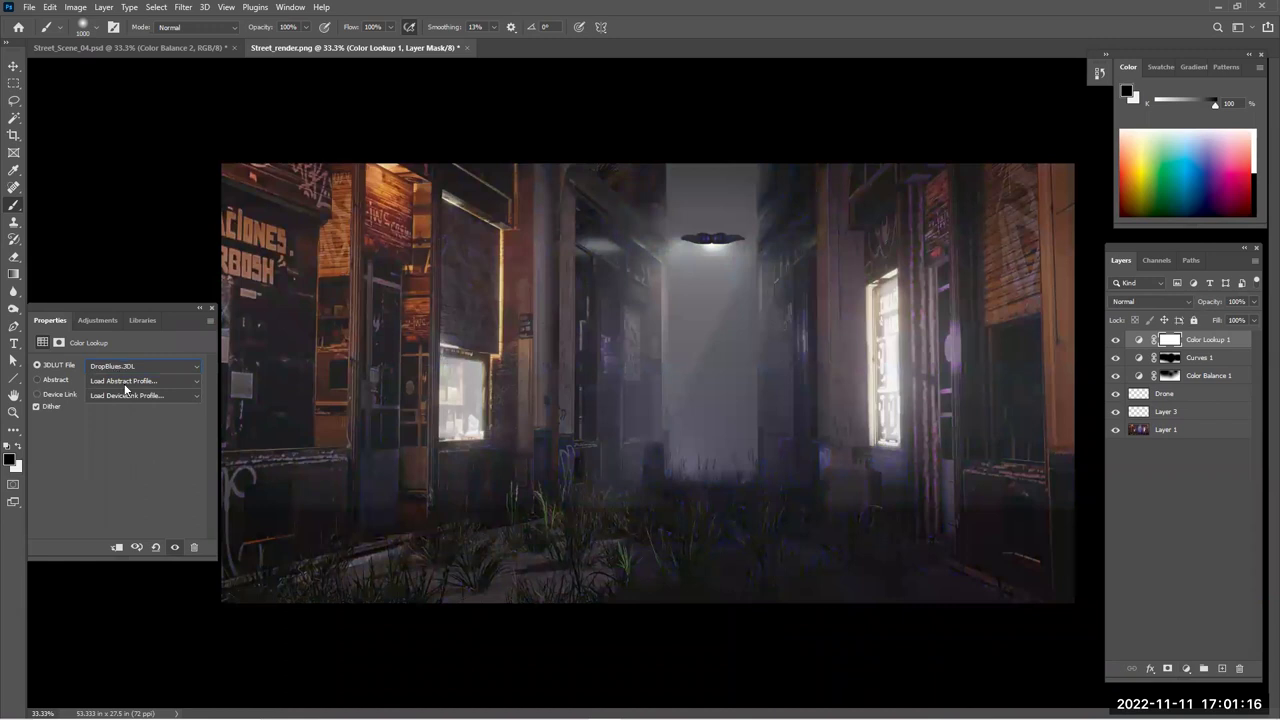
pyautogui.press('Down')
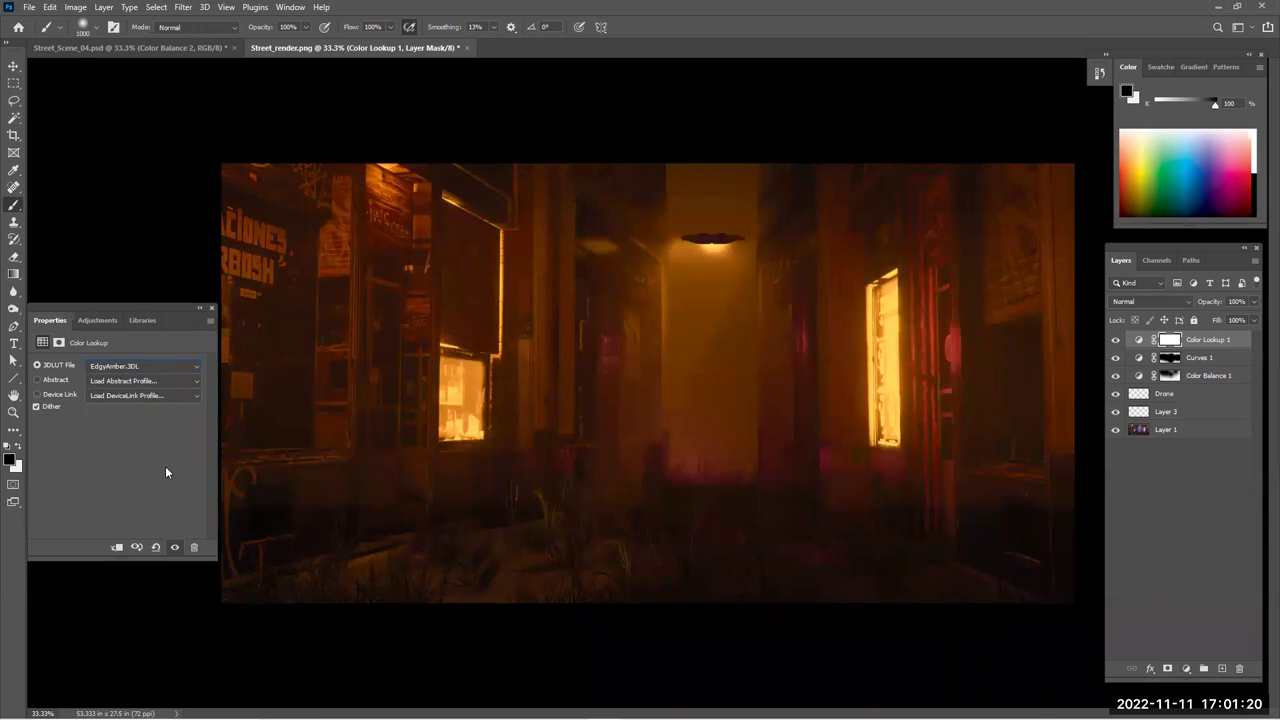
pyautogui.press('Down')
pyautogui.press('Down')
pyautogui.press('Down')
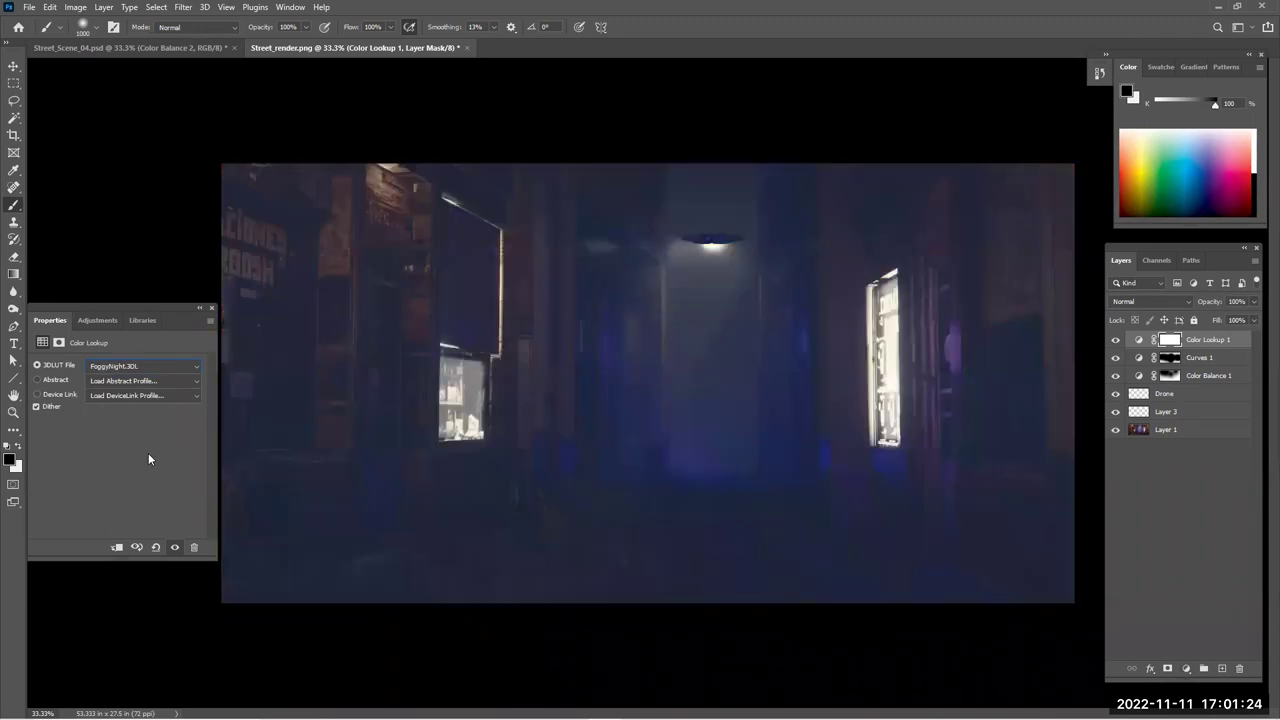
pyautogui.press('Down')
pyautogui.press('Down')
pyautogui.press('Down')
pyautogui.press('Down')
pyautogui.press('Down')
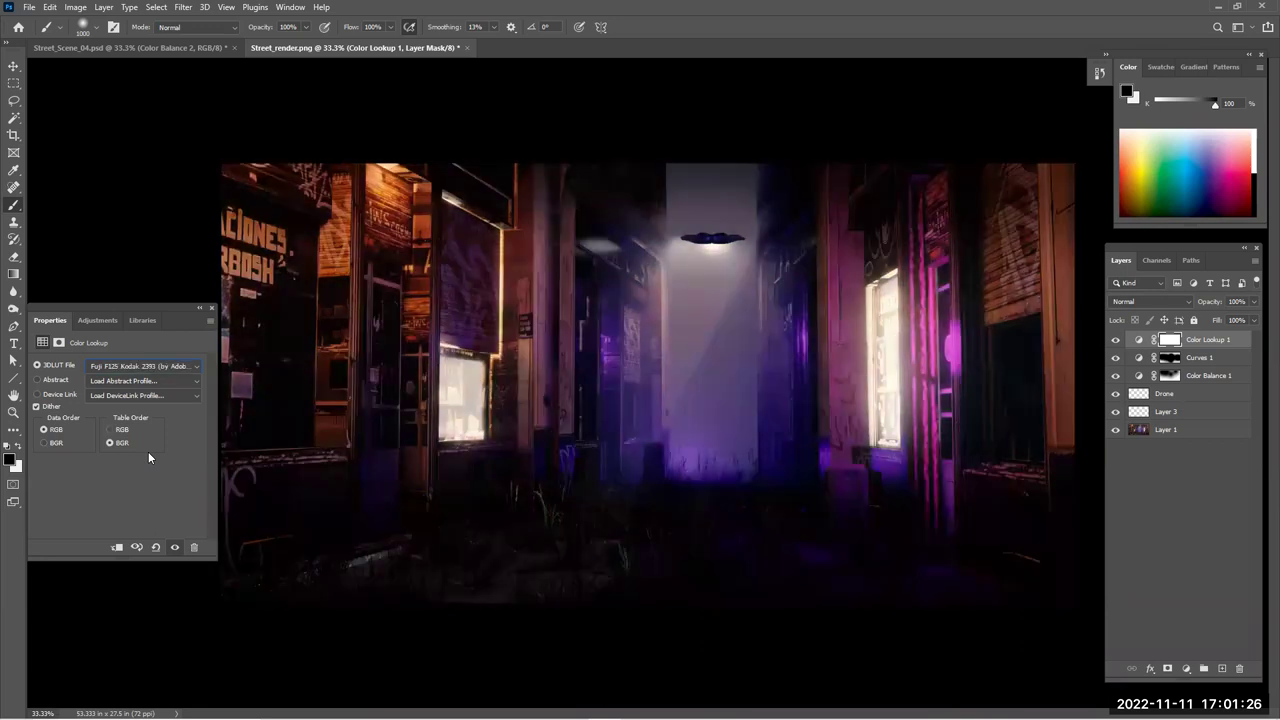
pyautogui.press('Down')
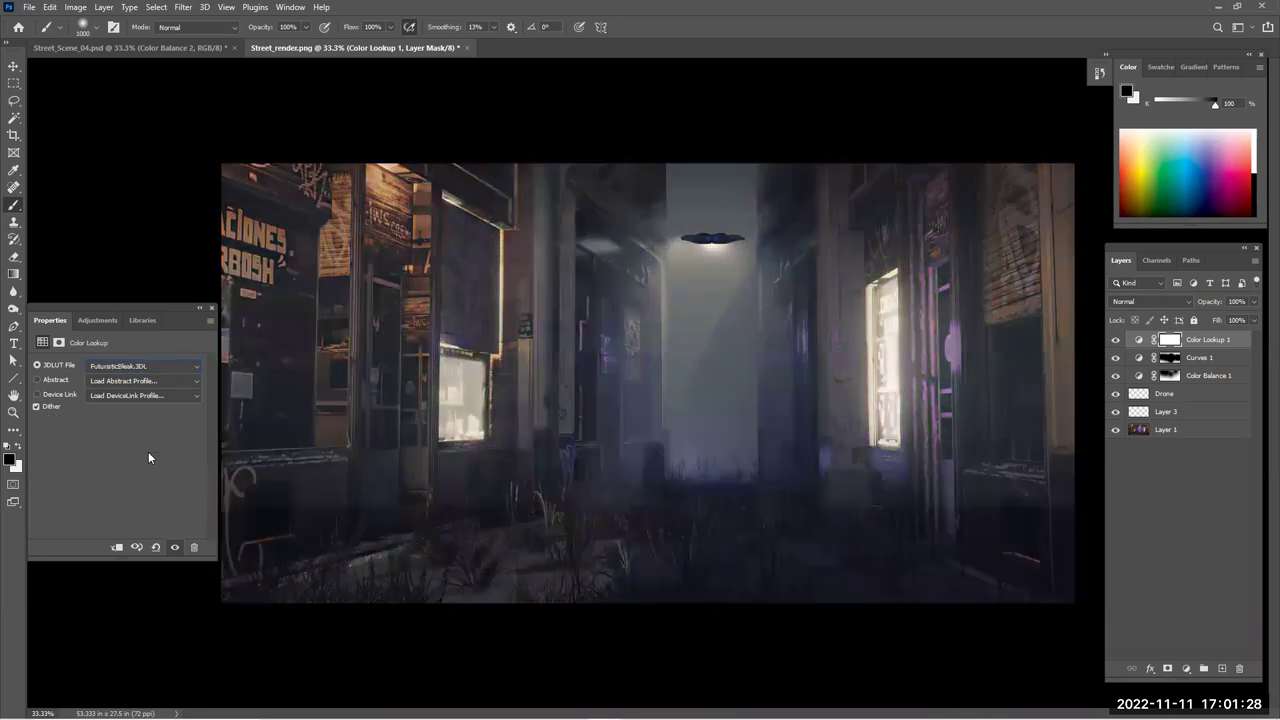
pyautogui.press('Down')
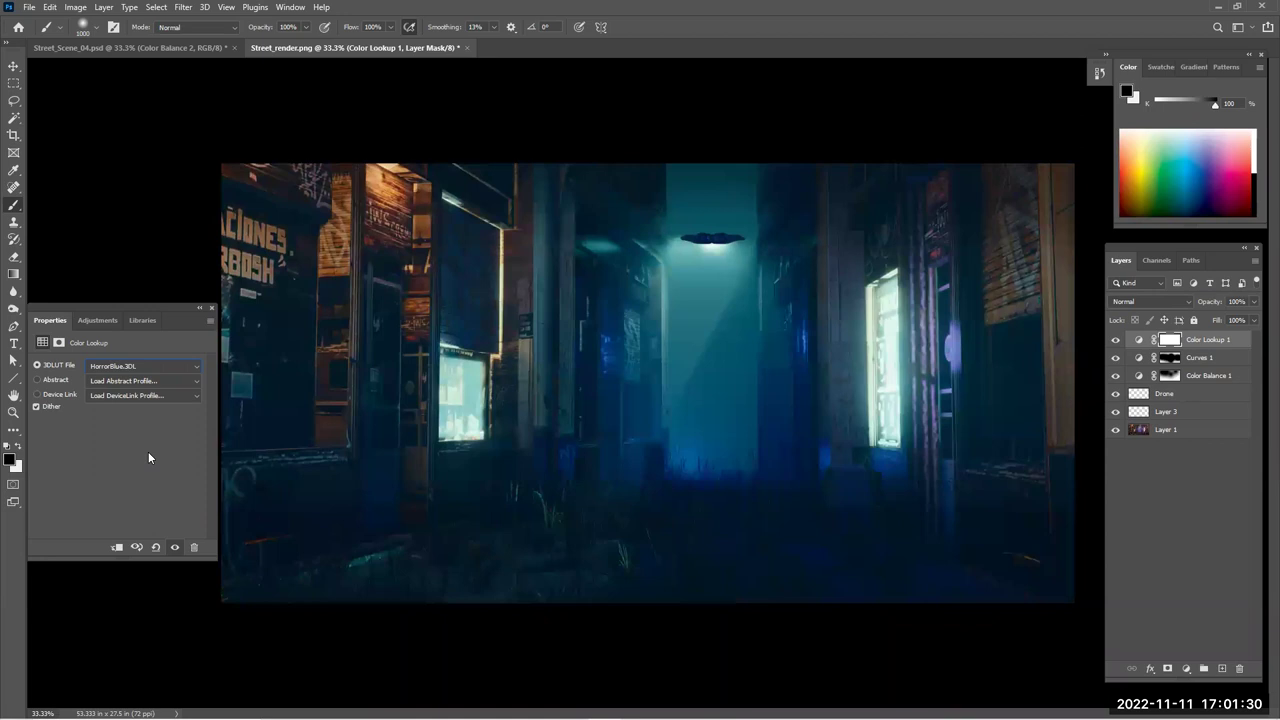
pyautogui.press('Down')
pyautogui.press('Down')
pyautogui.press('Down')
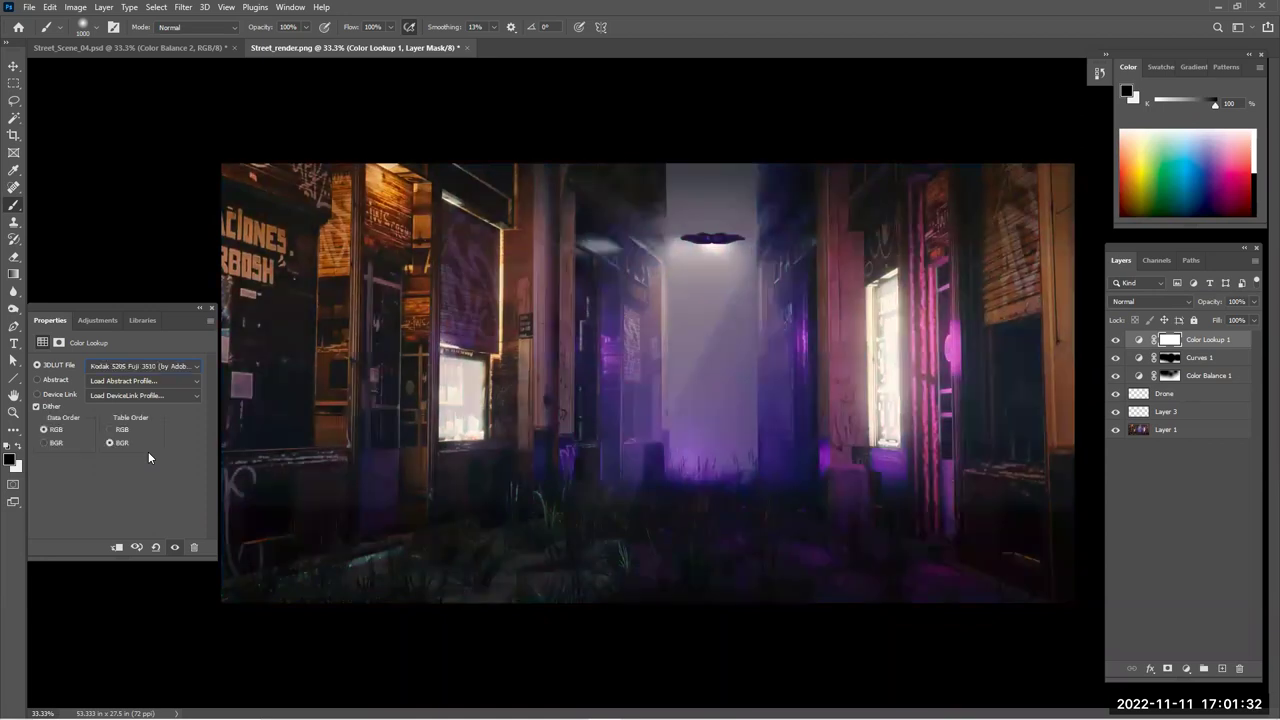
pyautogui.press('Up')
pyautogui.press('Up')
pyautogui.press('Down')
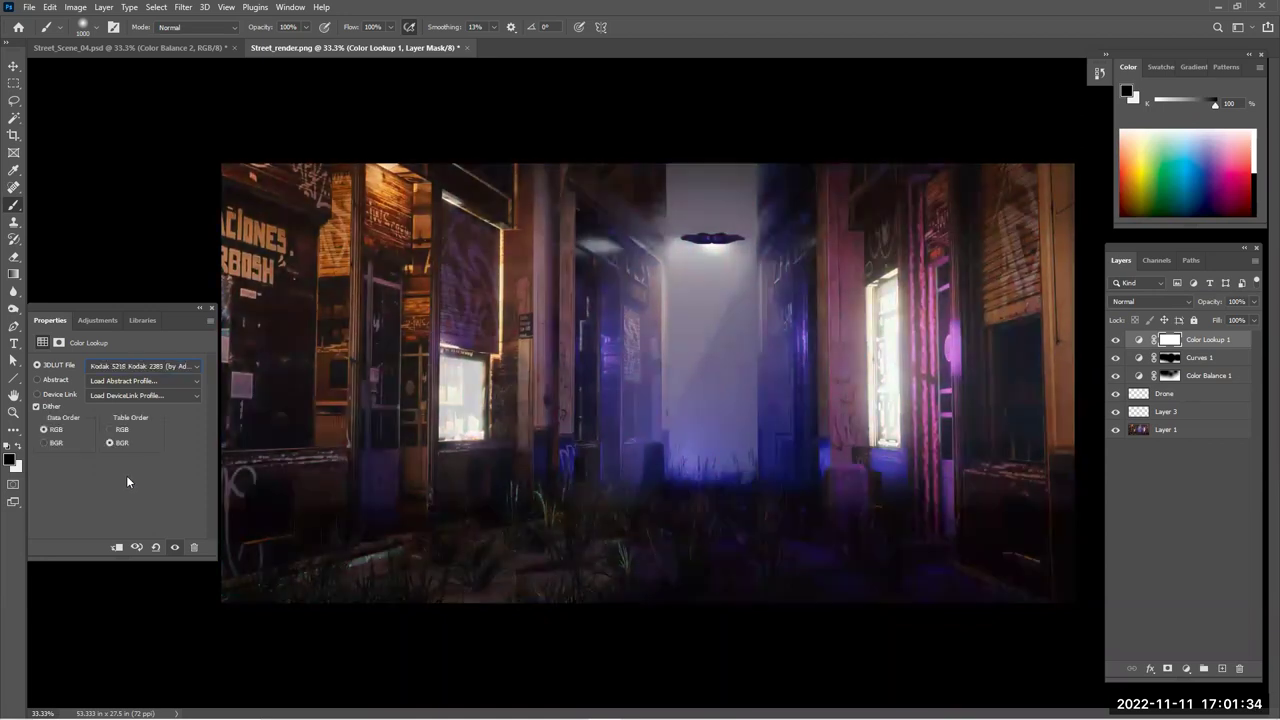
# Apply the DropBlues.3DL LUT at 48% layer opacity, and dab black on the Color Lookup mask over the foggy gap
pyautogui.click(120, 367)
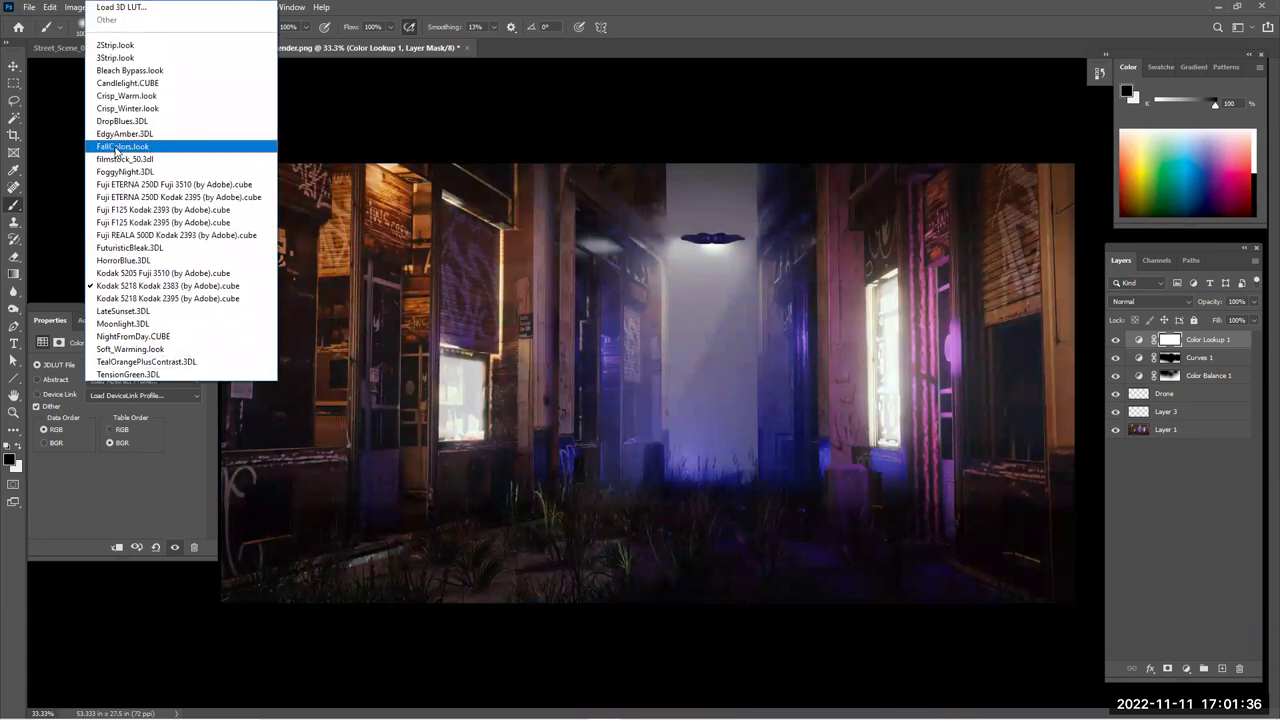
pyautogui.click(131, 123)
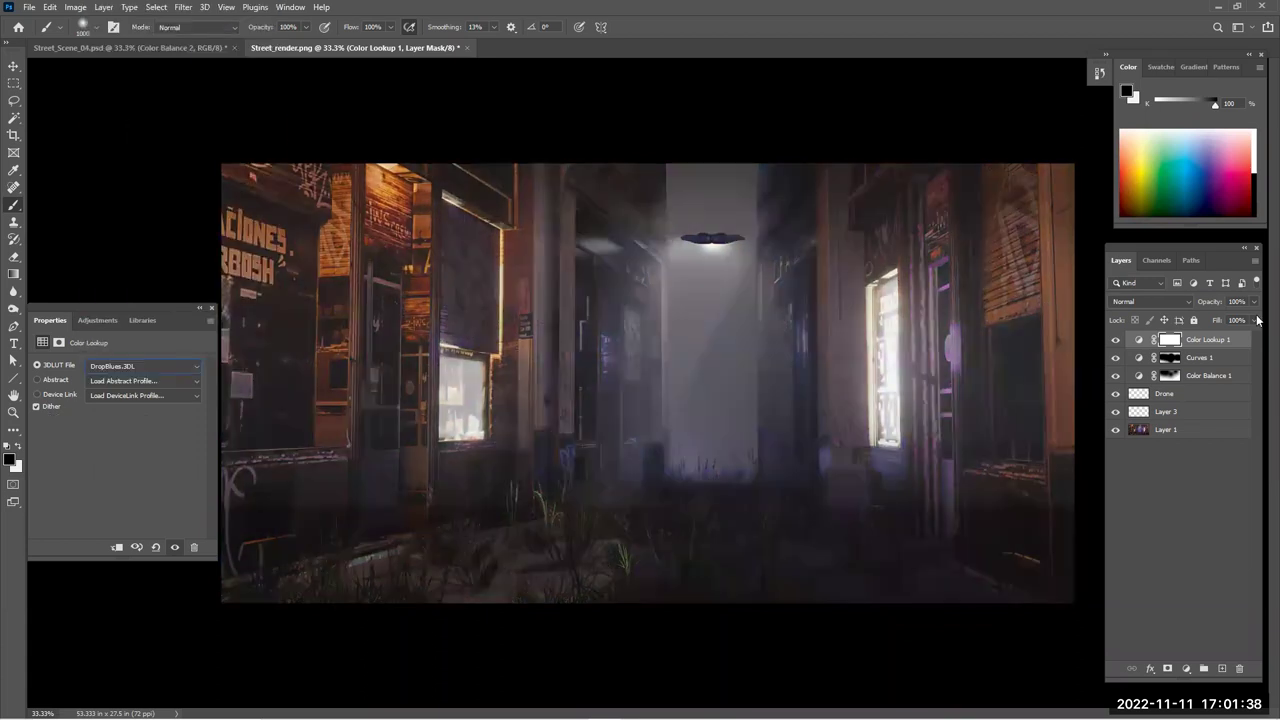
pyautogui.moveTo(1207, 318); pyautogui.dragTo(1201, 318)
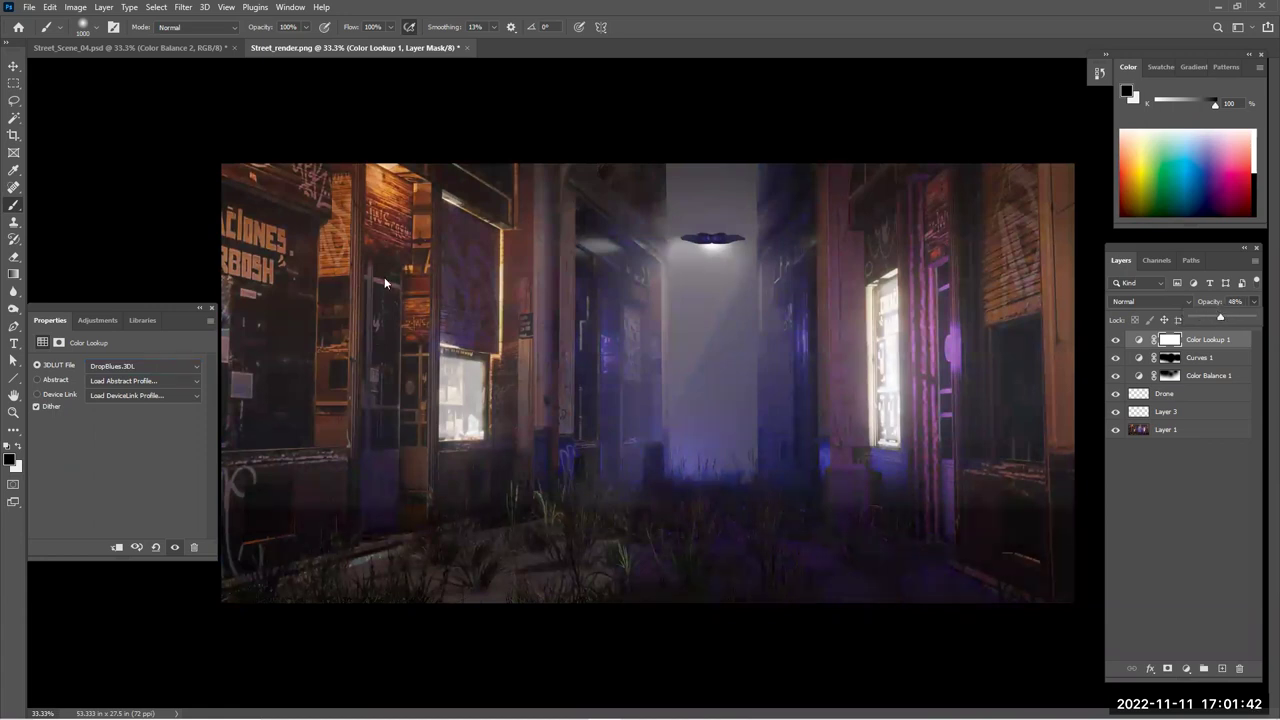
pyautogui.click(658, 423)
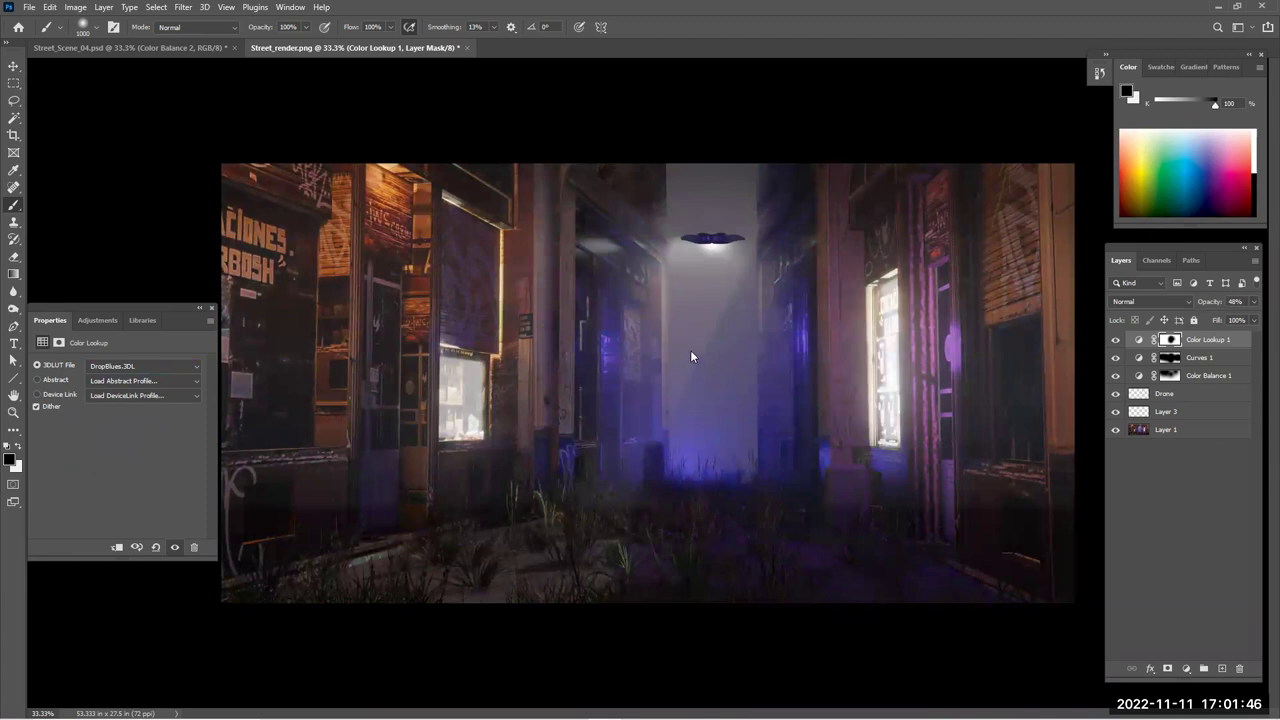
# Outline a light cone with the Polygonal Lasso from the drone's underside, widening down to the grass
pyautogui.click(13, 101)
pyautogui.click(70, 115)
pyautogui.click(683, 240)
pyautogui.click(455, 525)
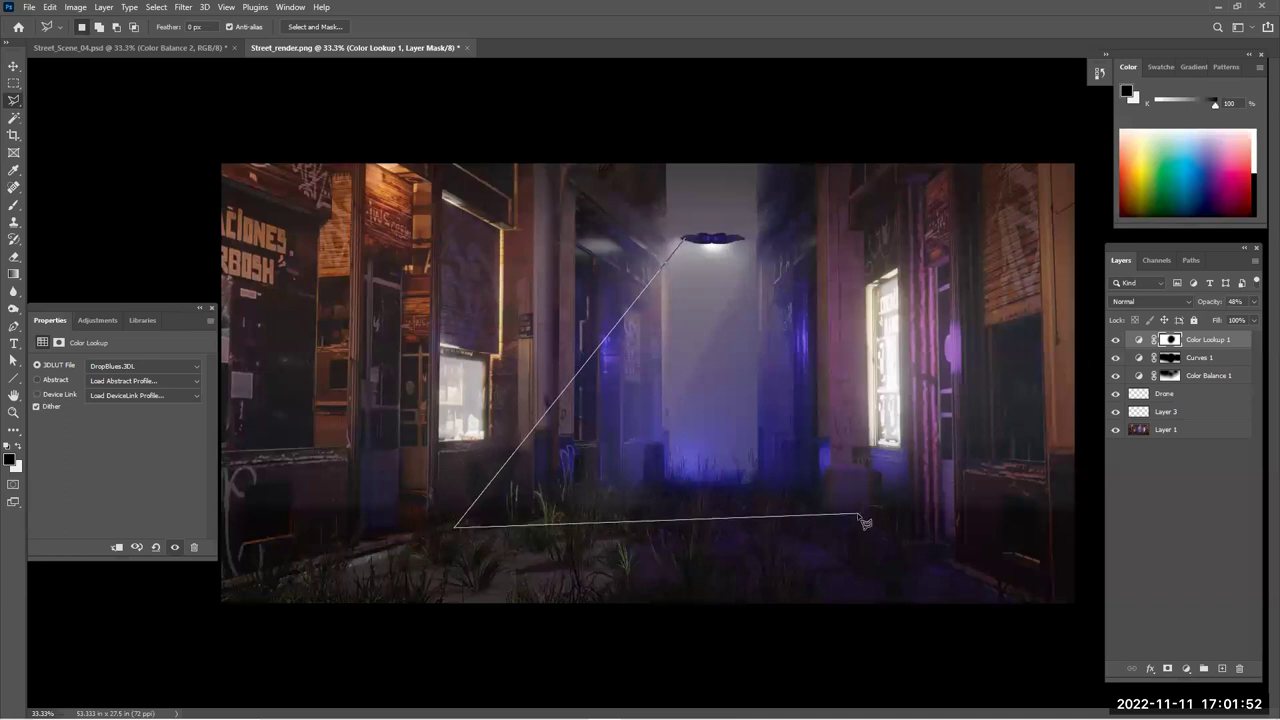
pyautogui.click(897, 547)
pyautogui.click(742, 240)
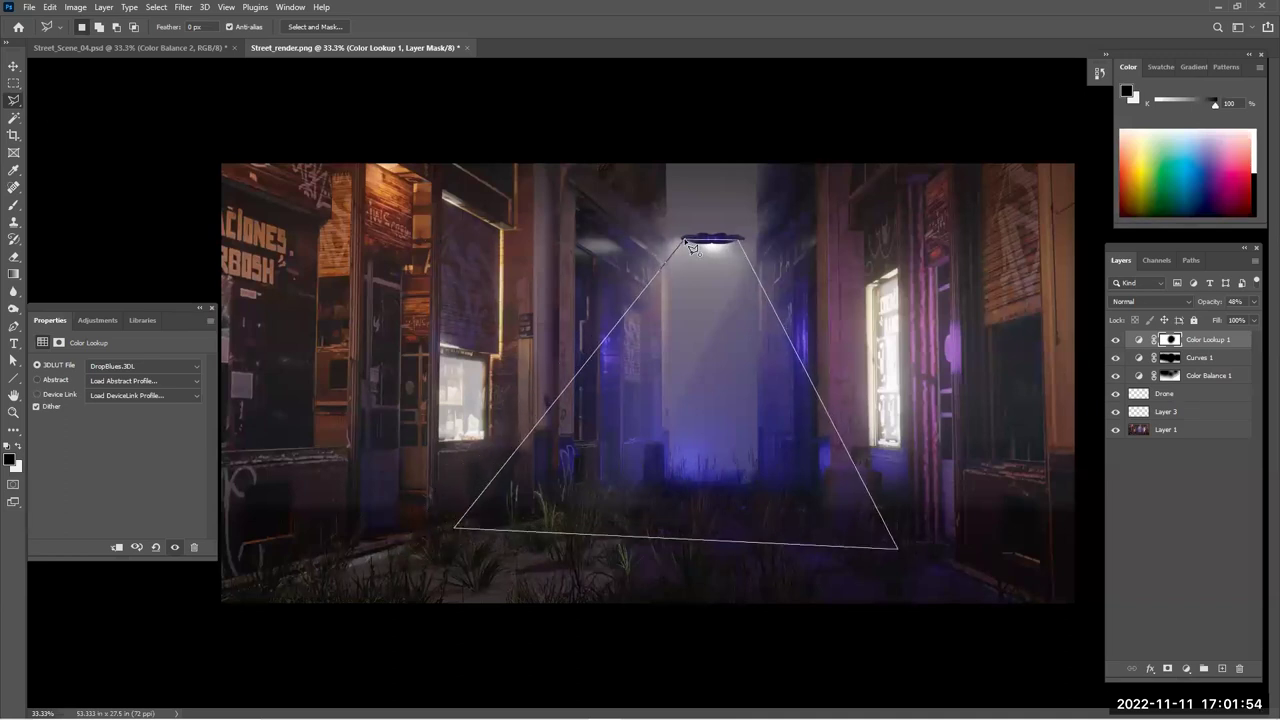
pyautogui.click(686, 242)
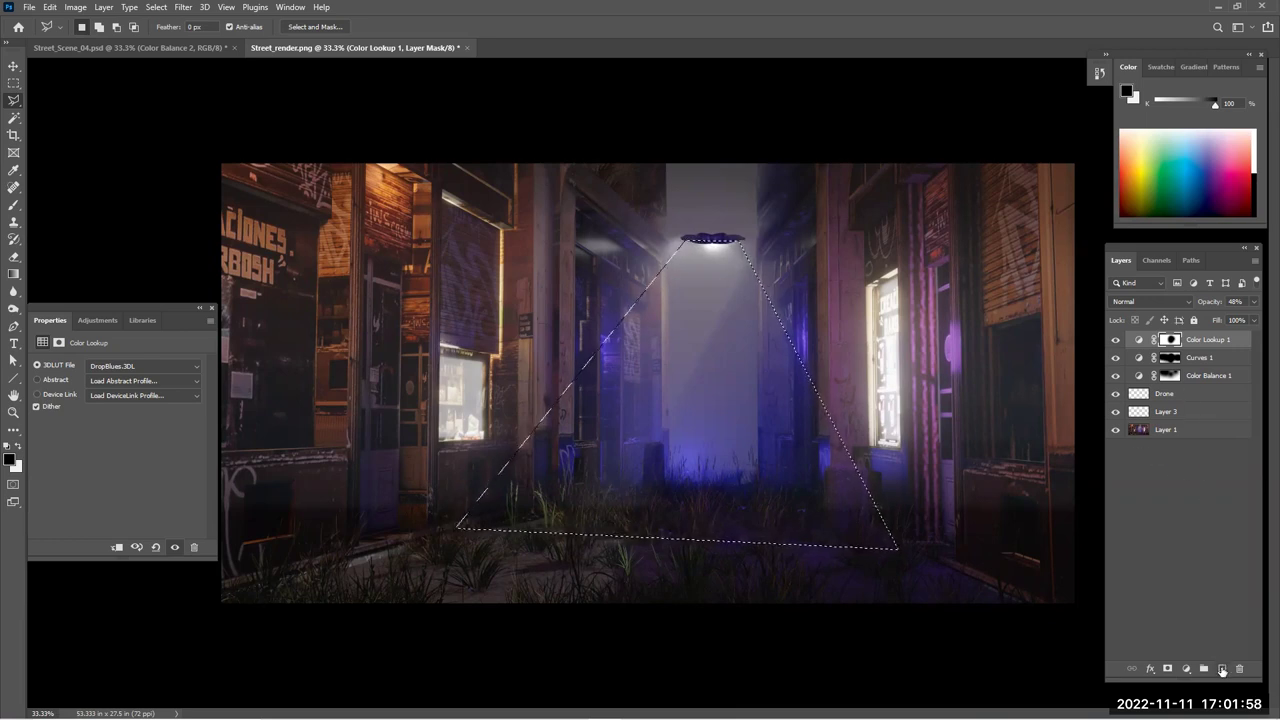
# Create a new layer above Layer 3 and paint a soft white glow inside the cone selection beneath the drone
pyautogui.click(1187, 396)
pyautogui.click(1187, 411)
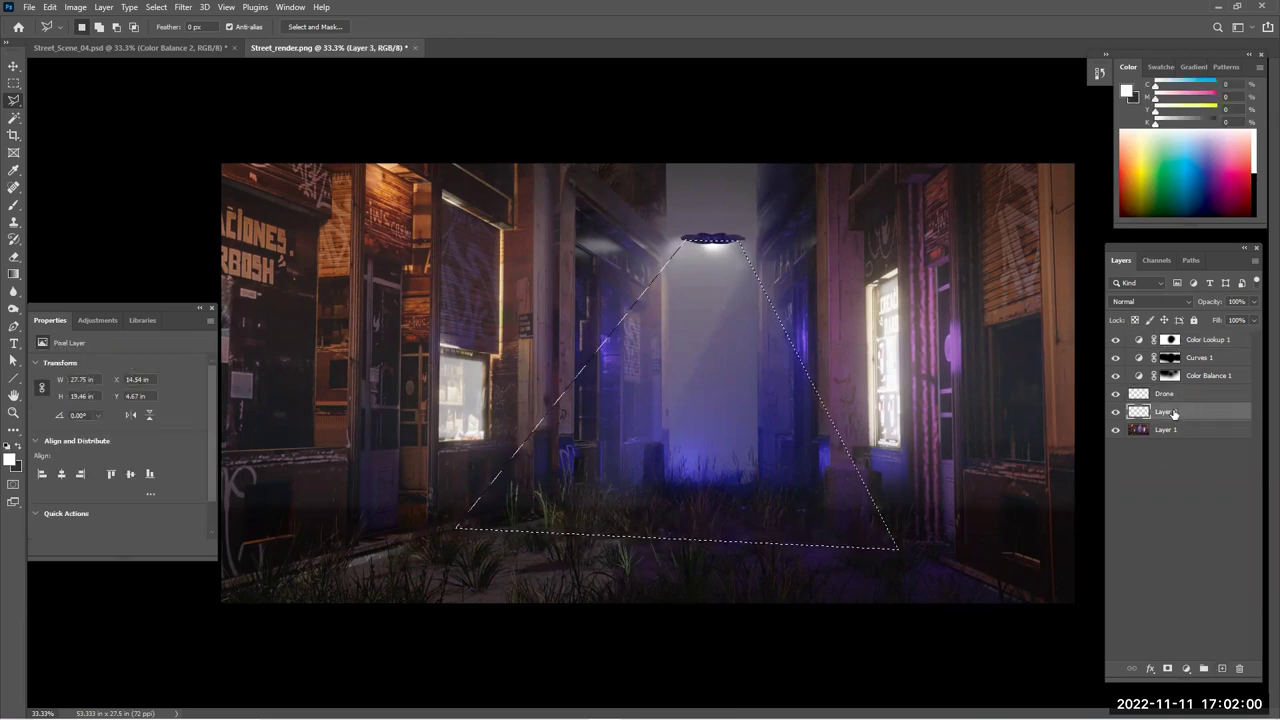
pyautogui.click(14, 205)
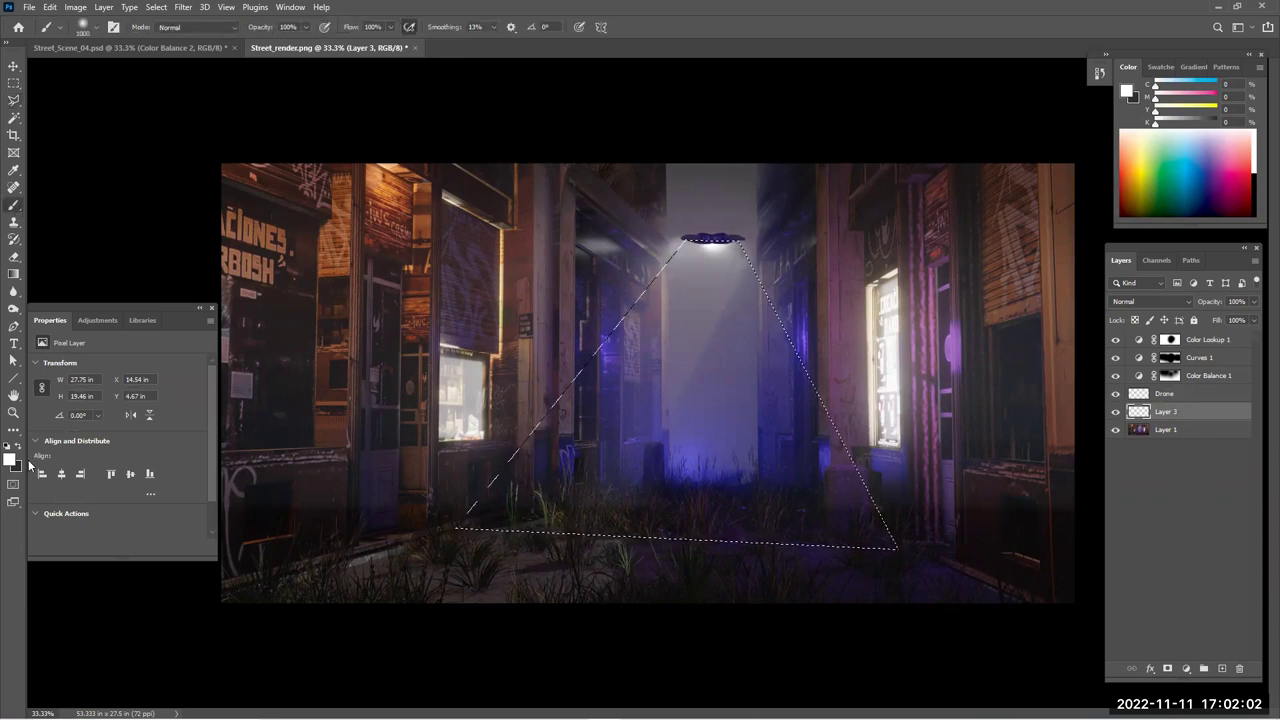
pyautogui.click(714, 229)
pyautogui.hotkey('ctrl', 'z')
pyautogui.click(1221, 668)
pyautogui.click(713, 217)
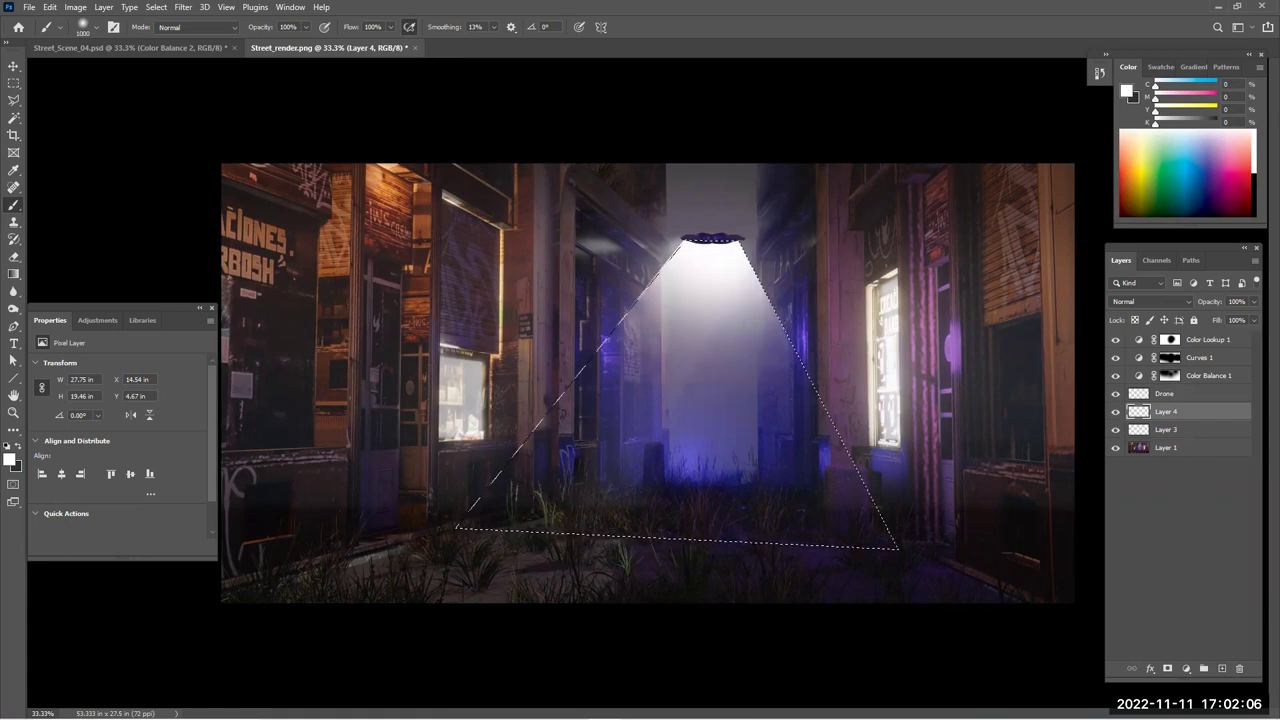
# Deselect the light cone, lower its layer's opacity to 17%, and soften the beam's edges with the Eraser
pyautogui.click(14, 82)
pyautogui.hotkey('ctrl', 'd')
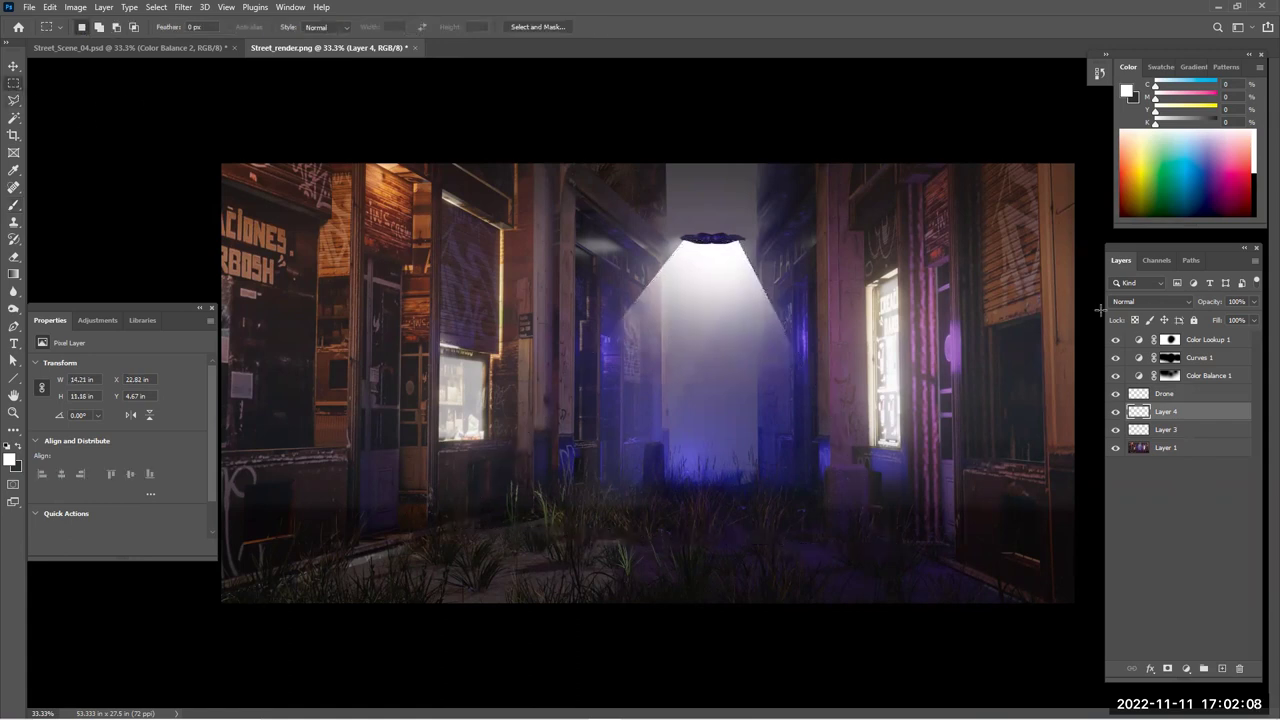
pyautogui.click(1253, 301)
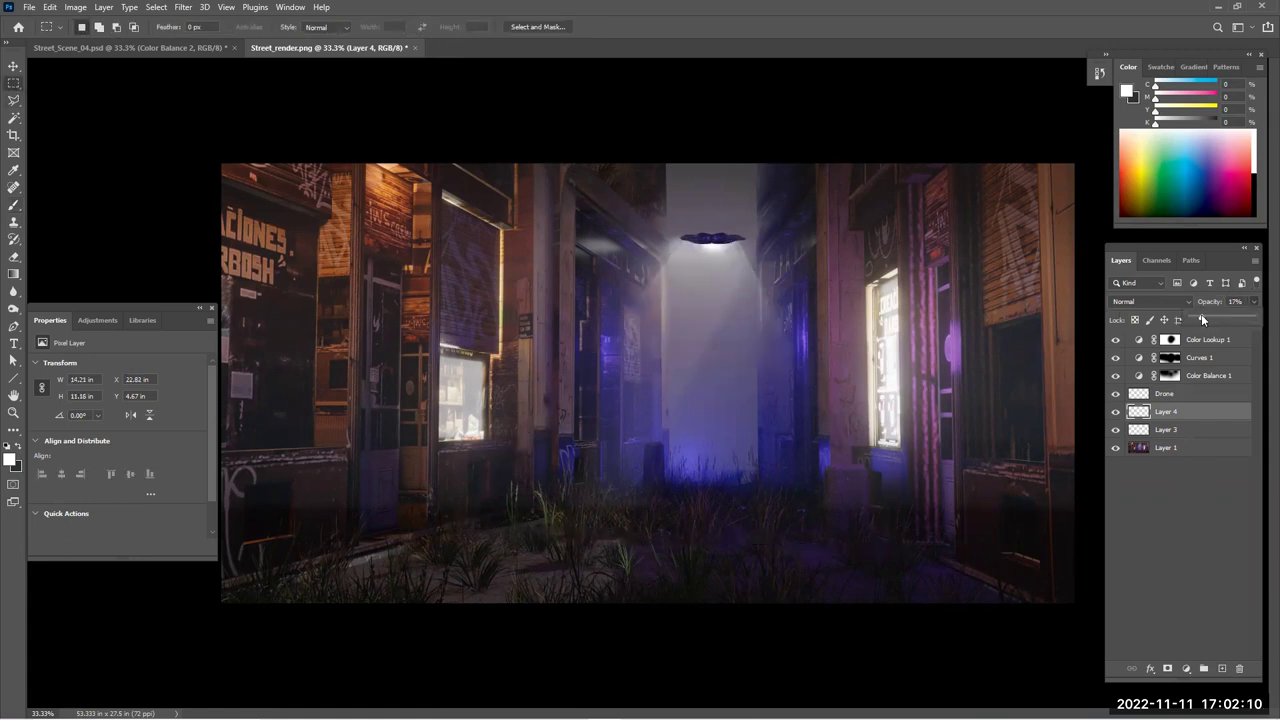
pyautogui.click(14, 256)
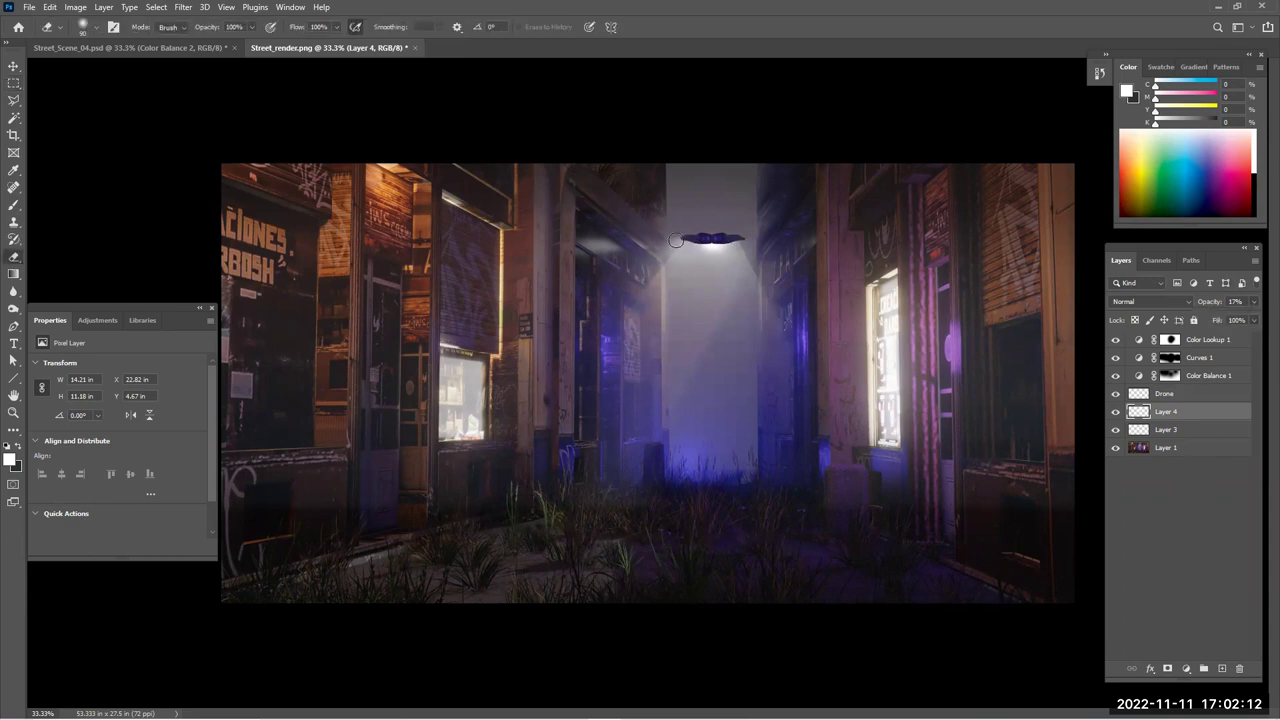
pyautogui.moveTo(738, 240)
pyautogui.mouseDown()
pyautogui.moveTo(790, 344)
pyautogui.moveTo(820, 473)
pyautogui.mouseUp()
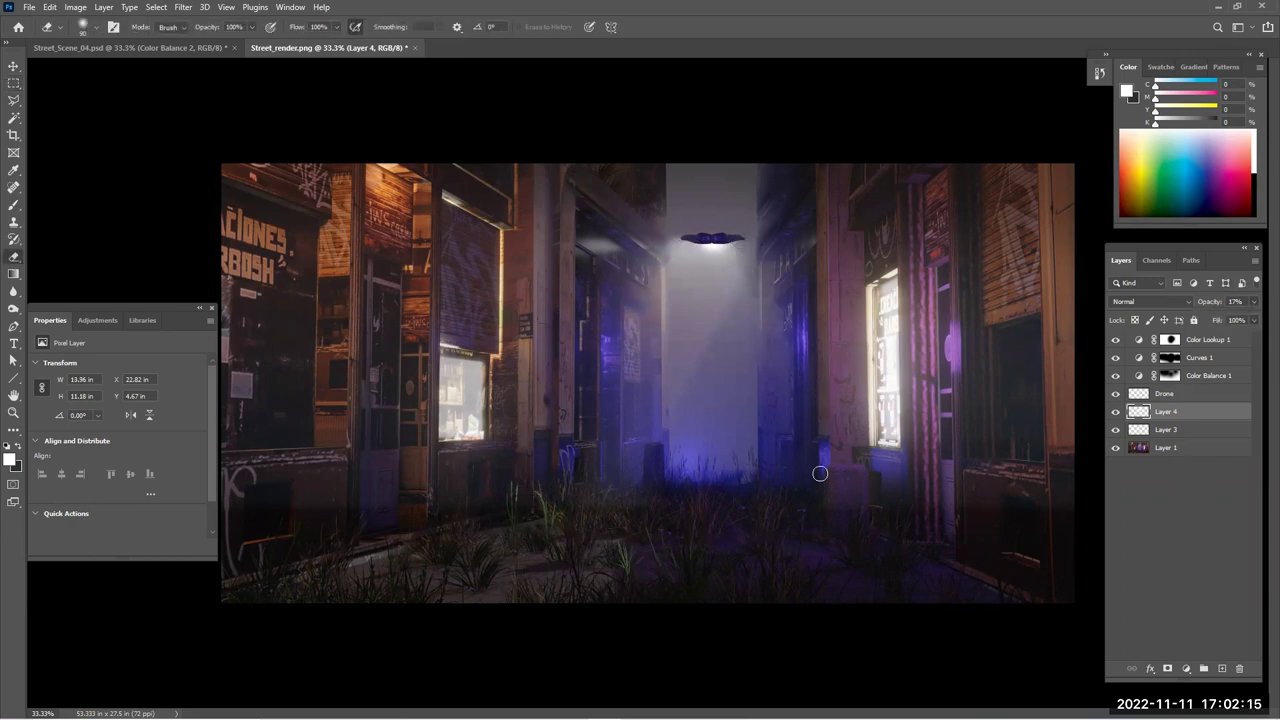
# Compare the scene with and without the light beam, and delete the beam layer
pyautogui.click(1116, 411)
pyautogui.click(1116, 411)
pyautogui.moveTo(1203, 417); pyautogui.dragTo(1239, 668)
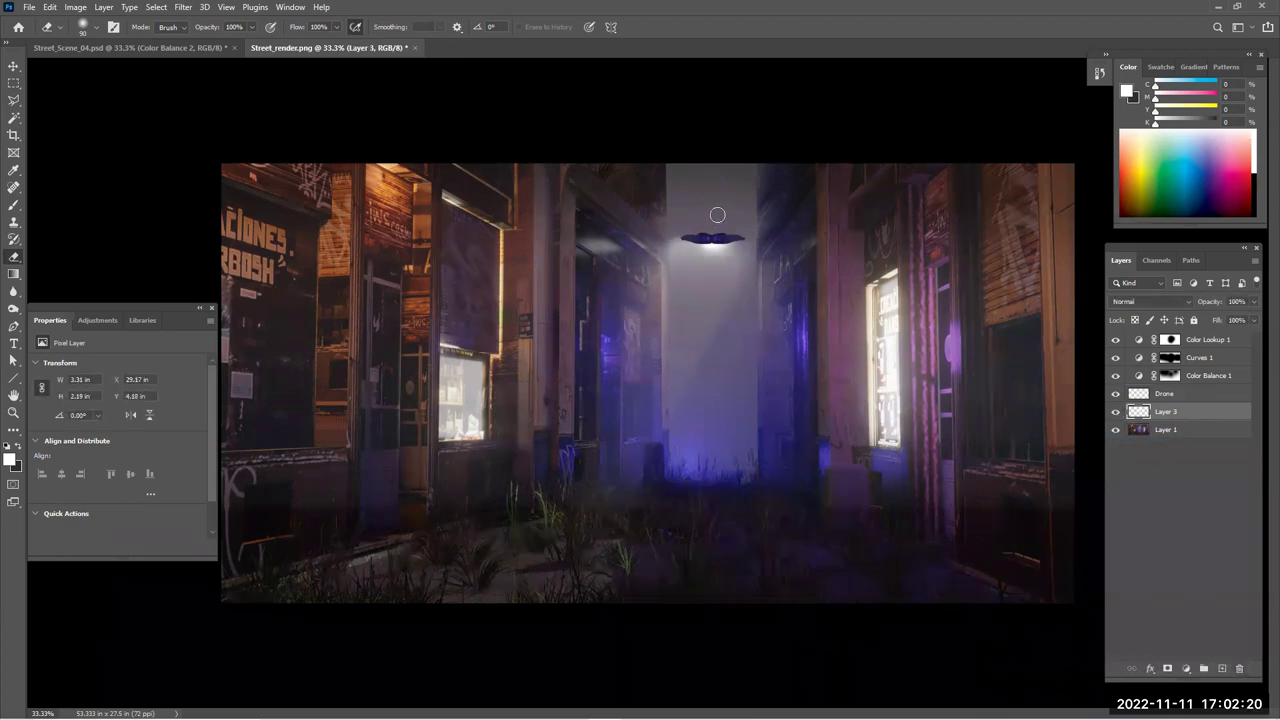
# Rotate the drone about 22.7° clockwise with Free Transform and shift it slightly right and down
pyautogui.click(1141, 396)
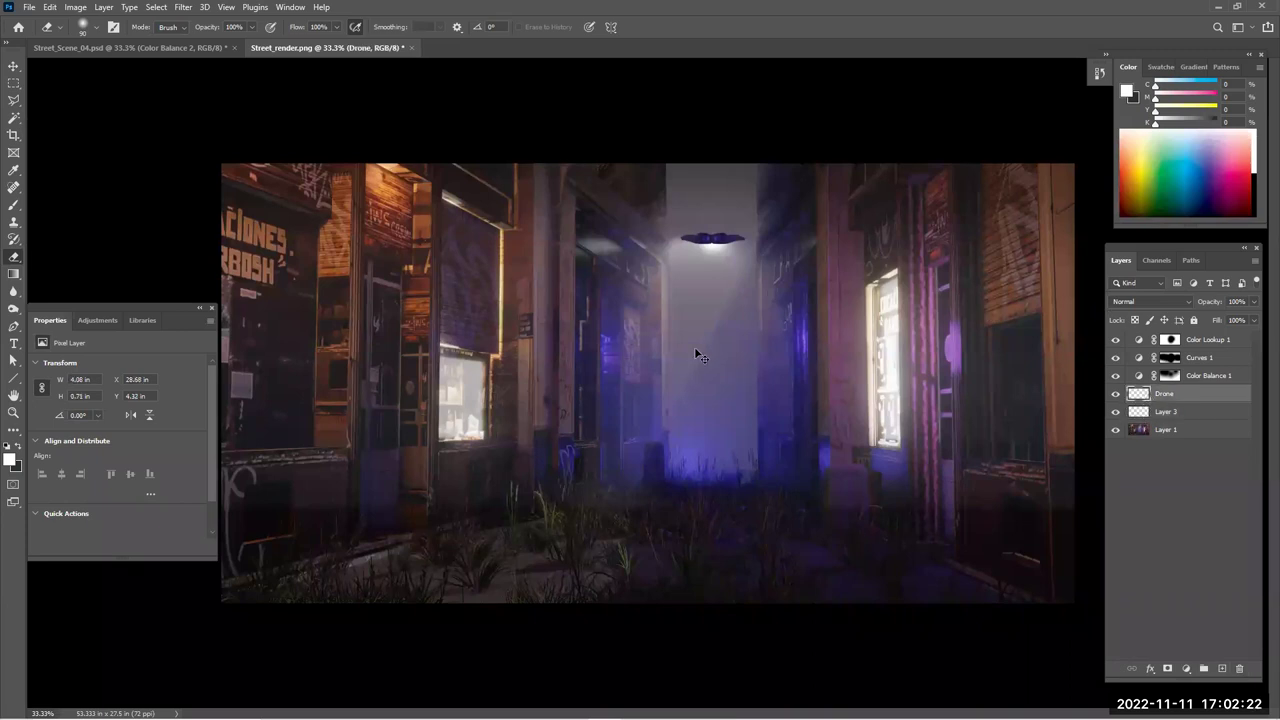
pyautogui.hotkey('ctrl', 't')
pyautogui.moveTo(822, 234); pyautogui.dragTo(807, 277)
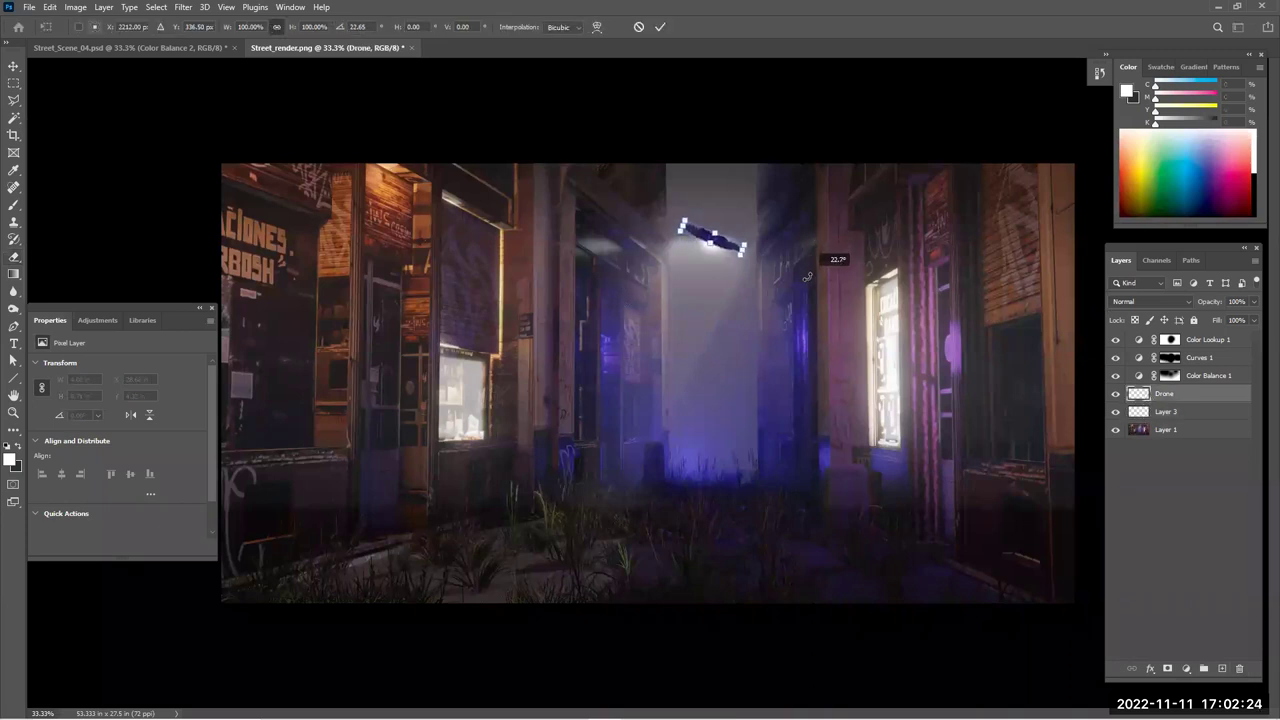
pyautogui.moveTo(719, 242); pyautogui.dragTo(730, 251)
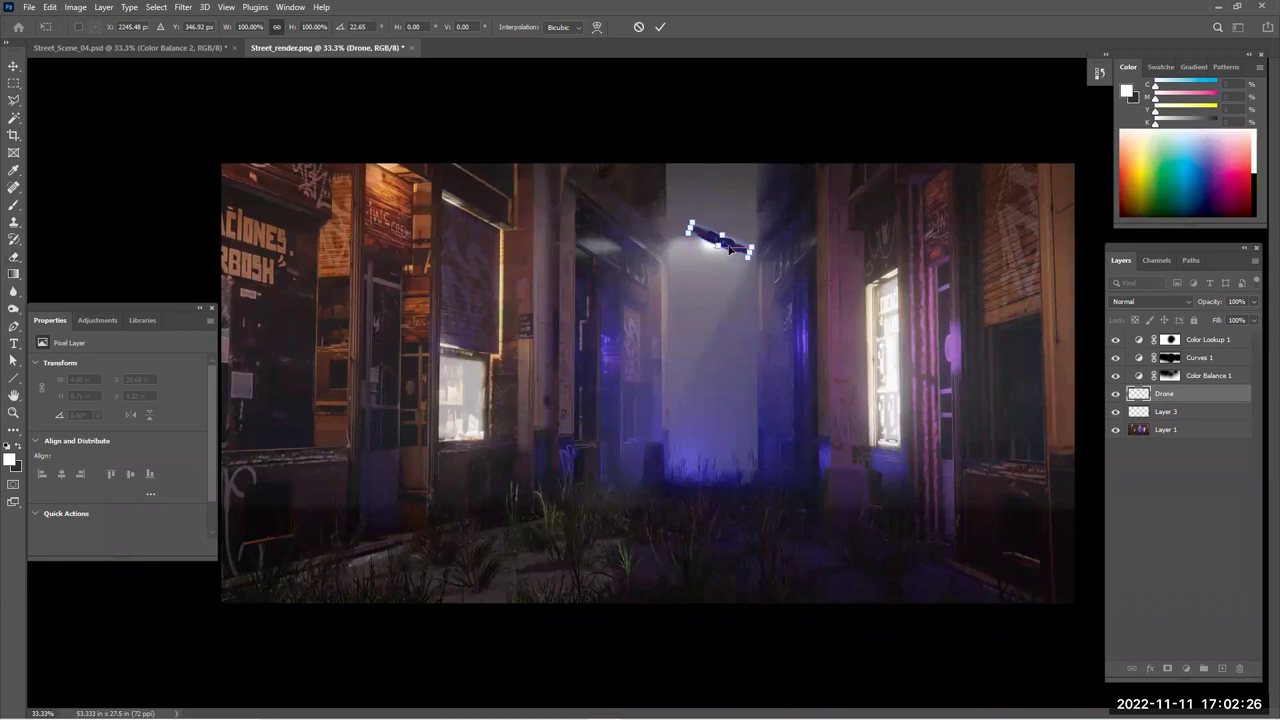
pyautogui.press('Return')
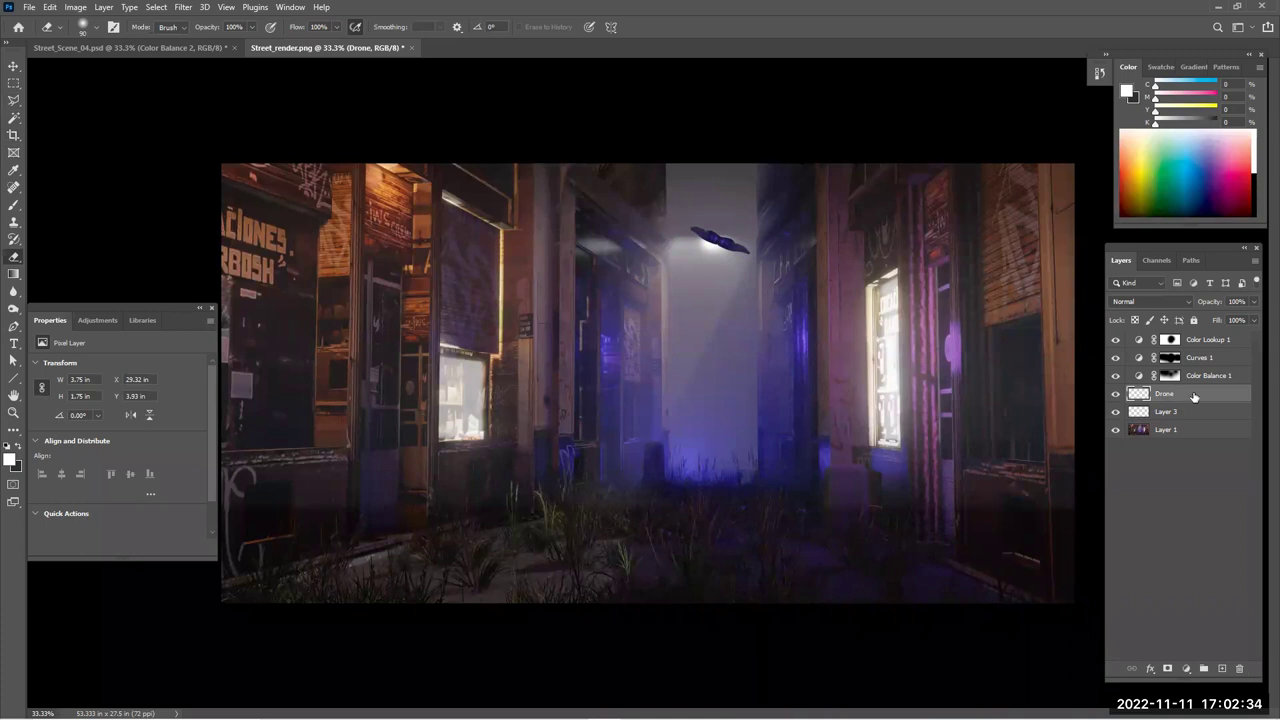
# Enlarge the tilted drone to about 10.3 in wide and 5.4 in high, and place it across the upper part of the foggy gap
pyautogui.hotkey('ctrl', 't')
pyautogui.keyDown('shift'); pyautogui.moveTo(724, 258); pyautogui.dragTo(688, 347); pyautogui.keyUp('shift')
pyautogui.keyDown('shift'); pyautogui.moveTo(754, 290); pyautogui.dragTo(695, 275); pyautogui.keyUp('shift')
pyautogui.moveTo(829, 325); pyautogui.dragTo(748, 284)
pyautogui.press('Return')
pyautogui.press('e')
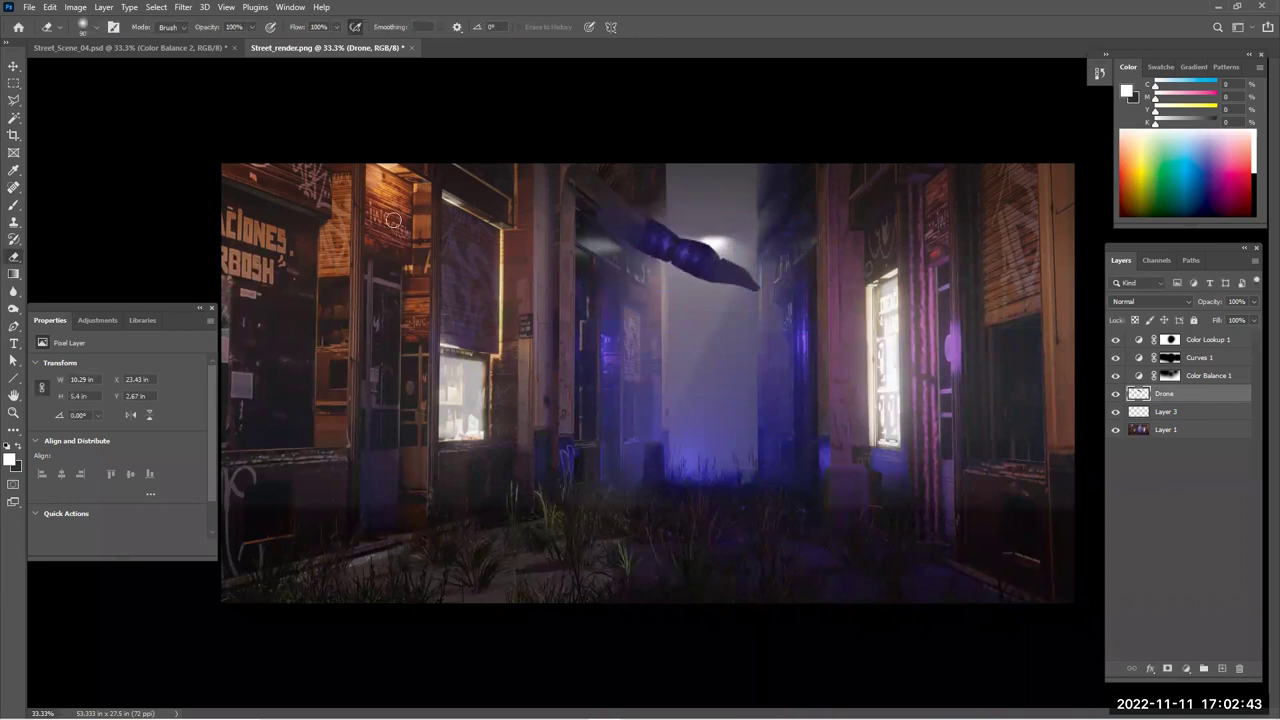
# Copy a circular area about 2.1 in wide from the drone's middle onto a new layer, and hide the Drone layer
pyautogui.click(13, 84)
pyautogui.click(85, 96)
pyautogui.keyDown('shift'); pyautogui.moveTo(653, 229); pyautogui.dragTo(713, 273); pyautogui.keyUp('shift')
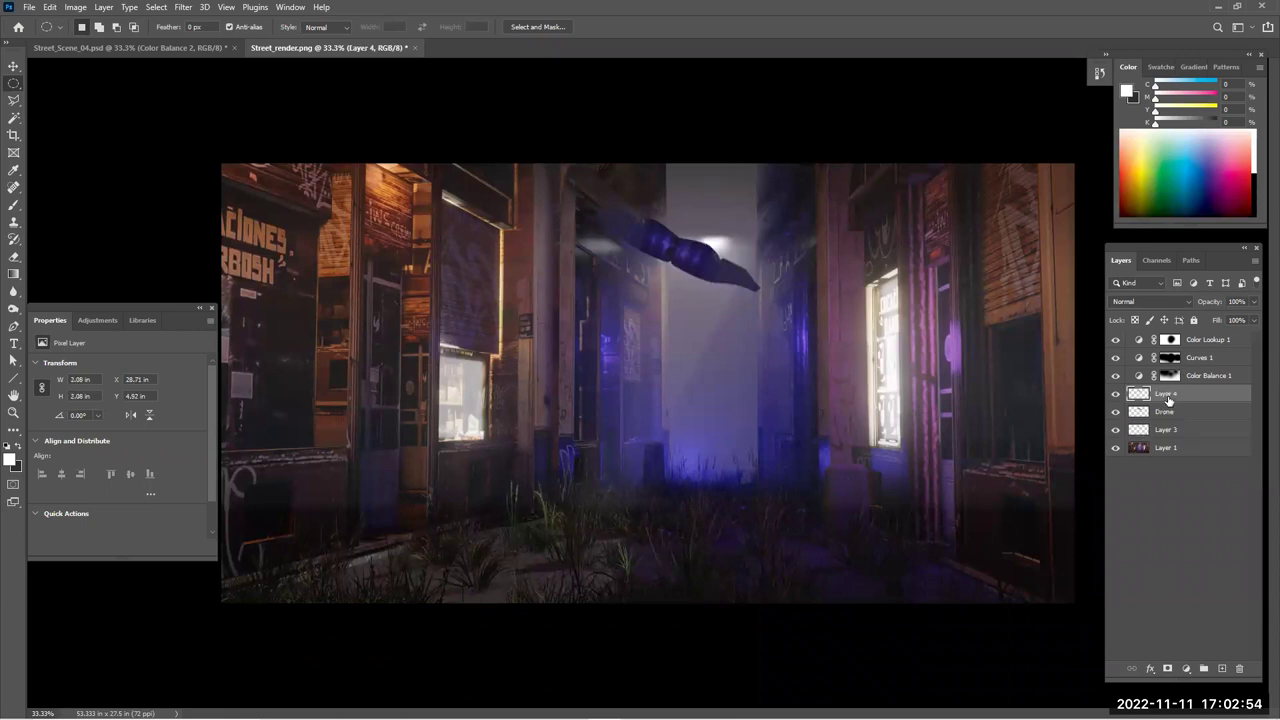
pyautogui.click(1116, 411)
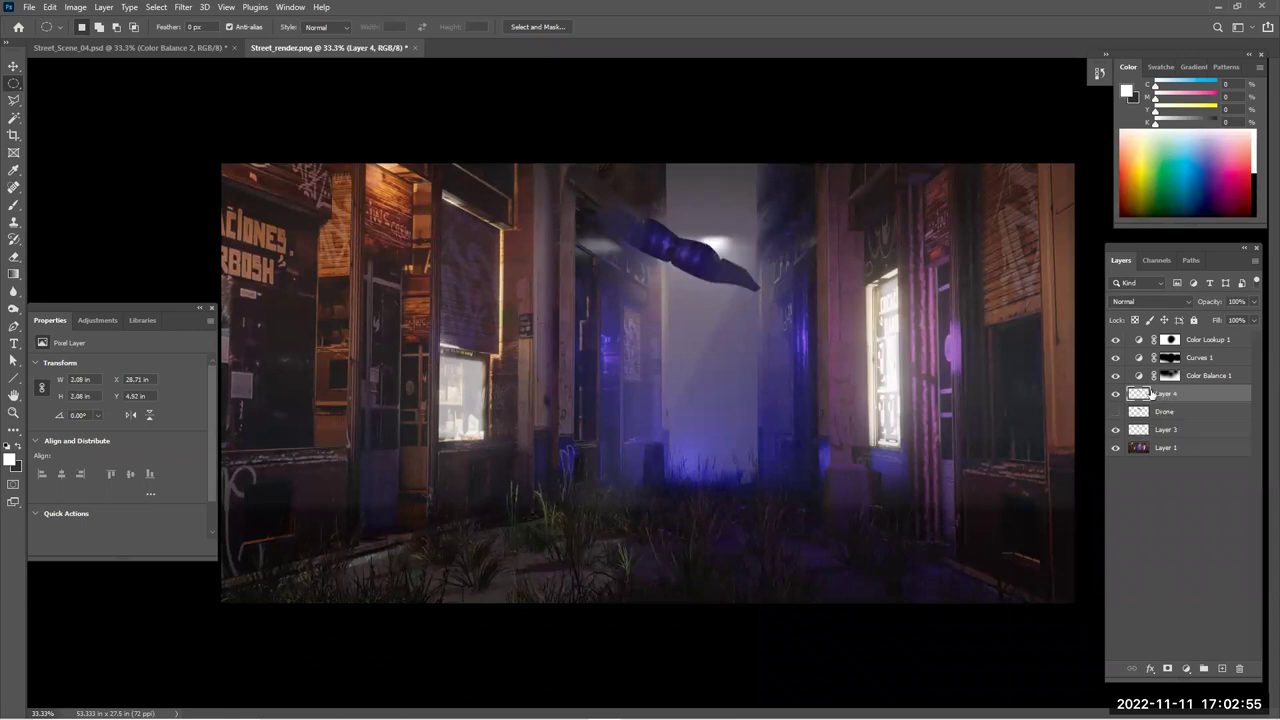
# Turn off layer auto-selection and place the copied sphere, about 2.1 in wide, over the light in the foggy gap
pyautogui.click(13, 66)
pyautogui.moveTo(700, 264); pyautogui.dragTo(738, 290)
pyautogui.hotkey('ctrl', 't')
pyautogui.press('Return')
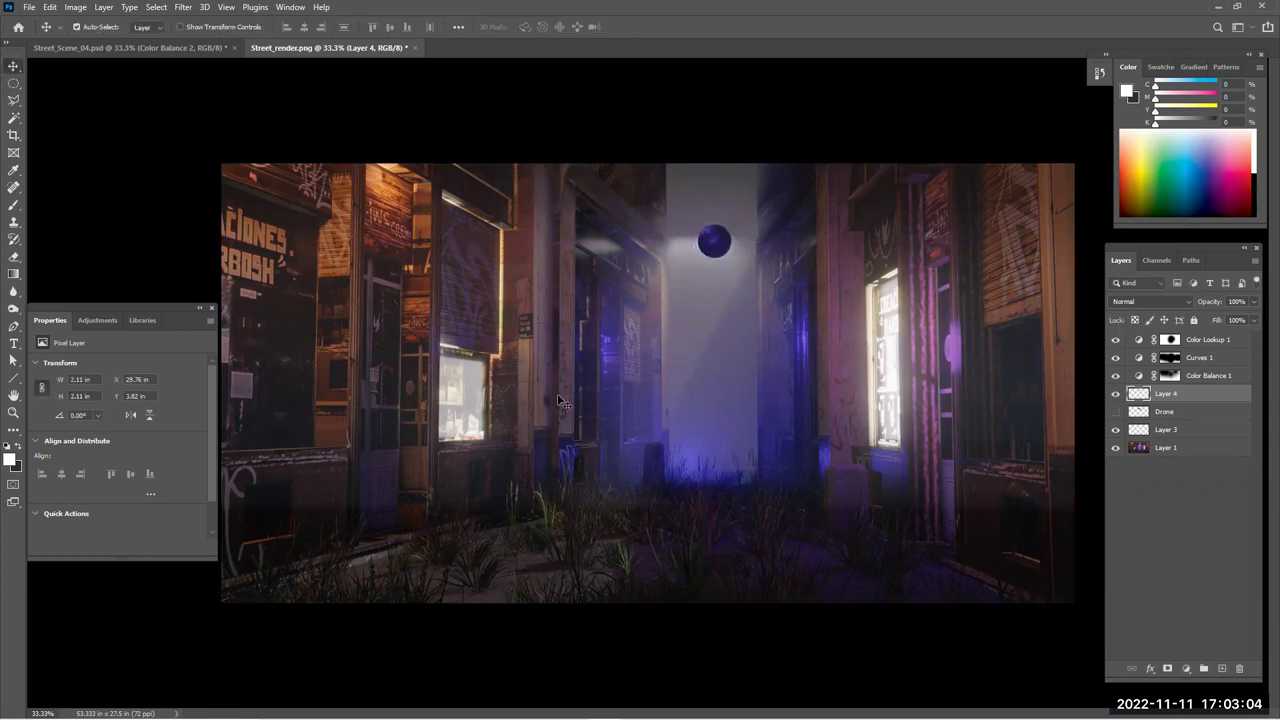
pyautogui.moveTo(717, 257); pyautogui.dragTo(717, 247)
pyautogui.click(1148, 397)
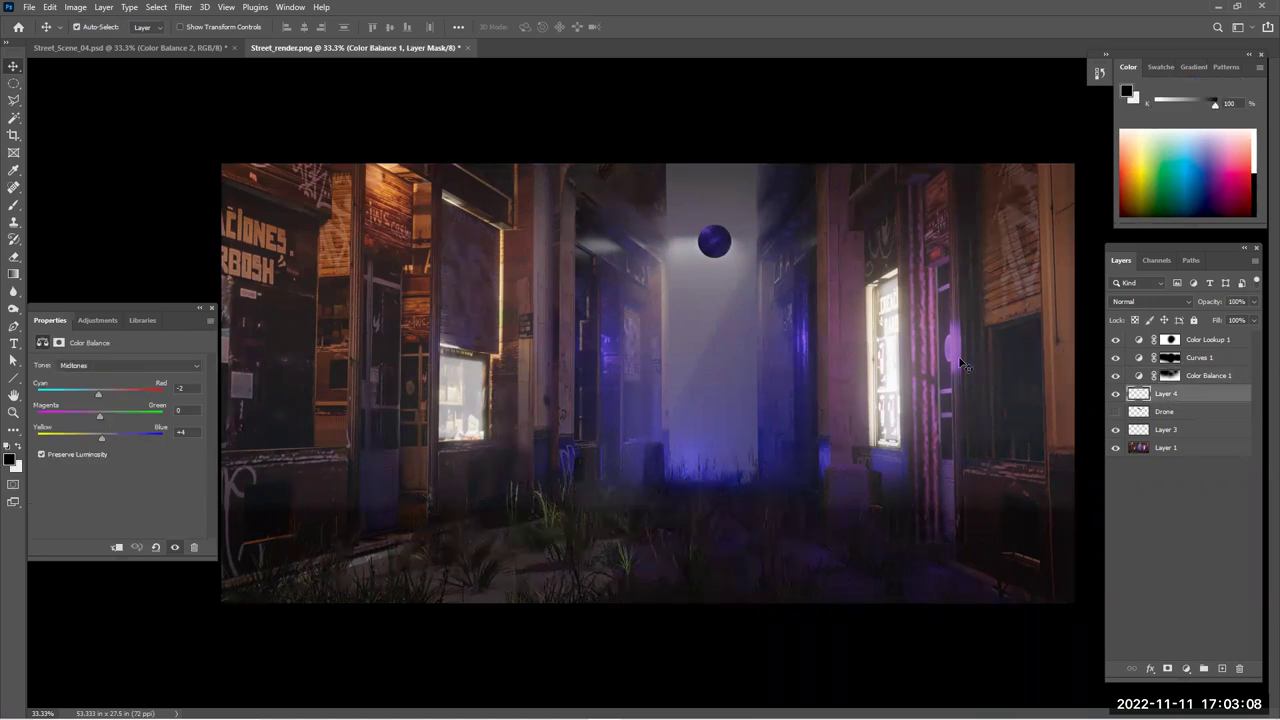
pyautogui.click(960, 365)
pyautogui.click(77, 27)
pyautogui.moveTo(716, 256); pyautogui.dragTo(715, 252)
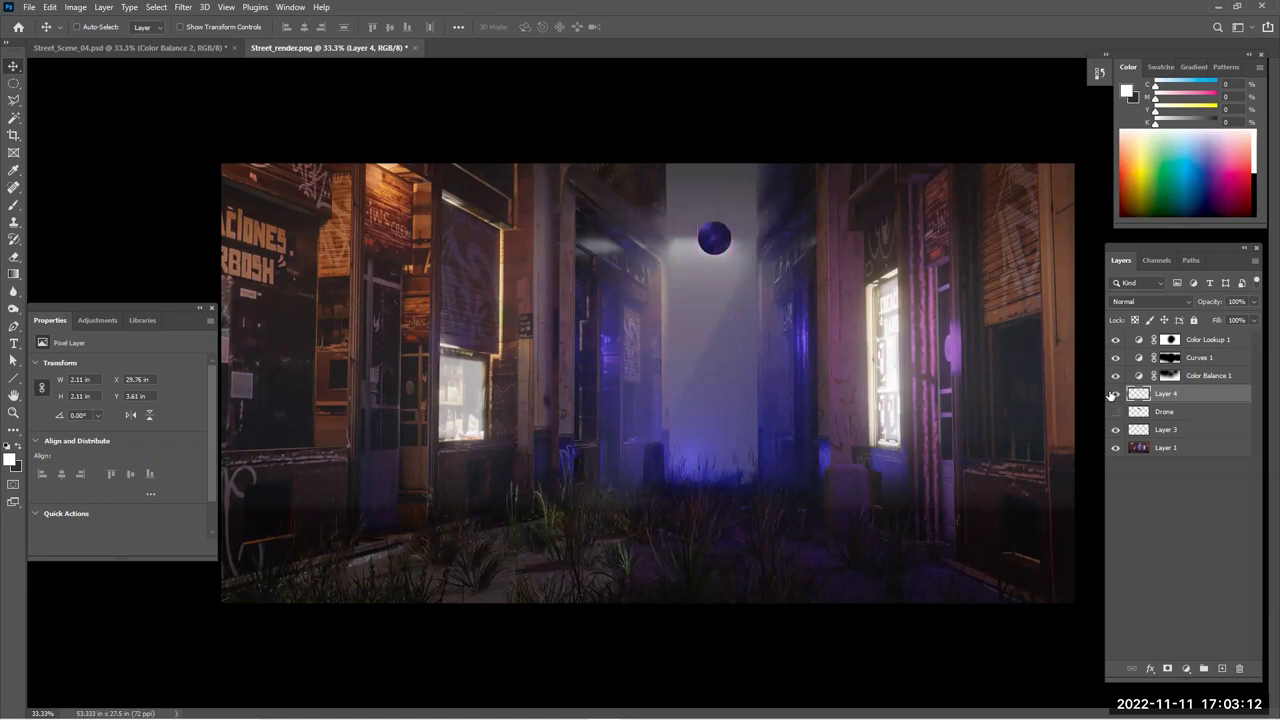
# Show the Drone layer and shrink the drone to about 3.6 in wide and 2.3 in high, placing it behind the sphere
pyautogui.click(1116, 411)
pyautogui.click(1158, 416)
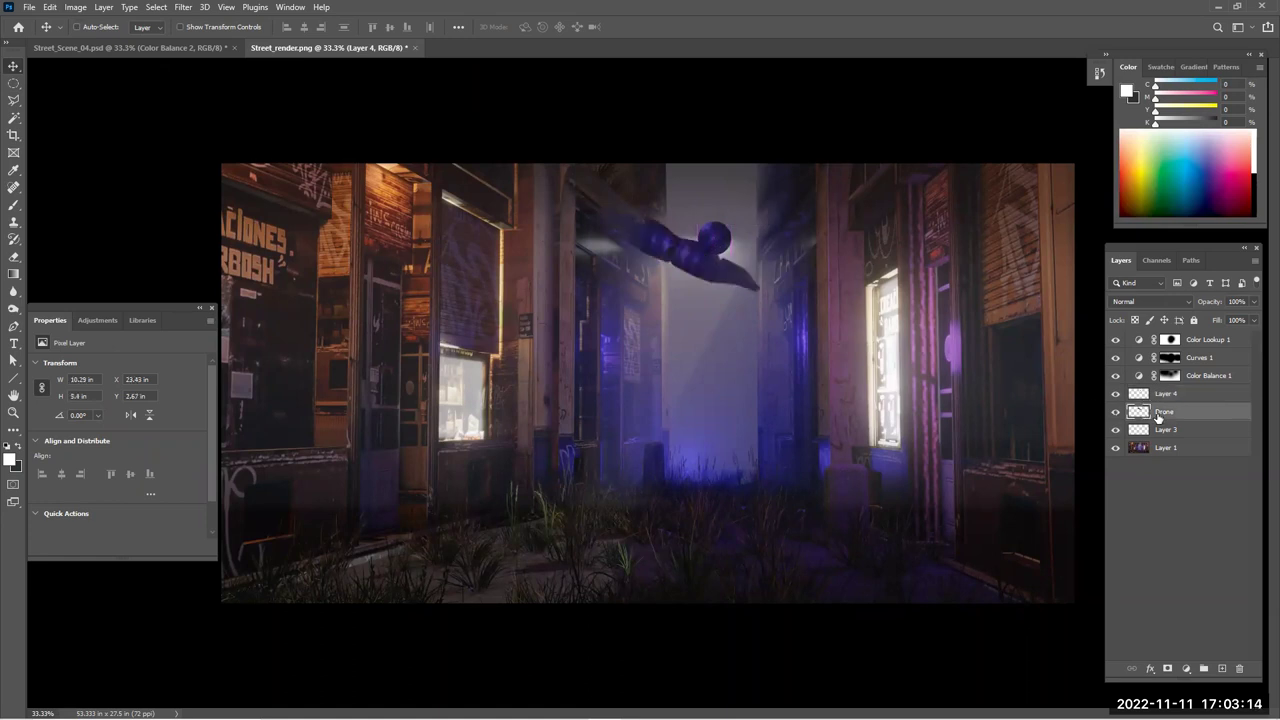
pyautogui.hotkey('ctrl', 't')
pyautogui.moveTo(605, 210); pyautogui.dragTo(753, 289)
pyautogui.press('Return')
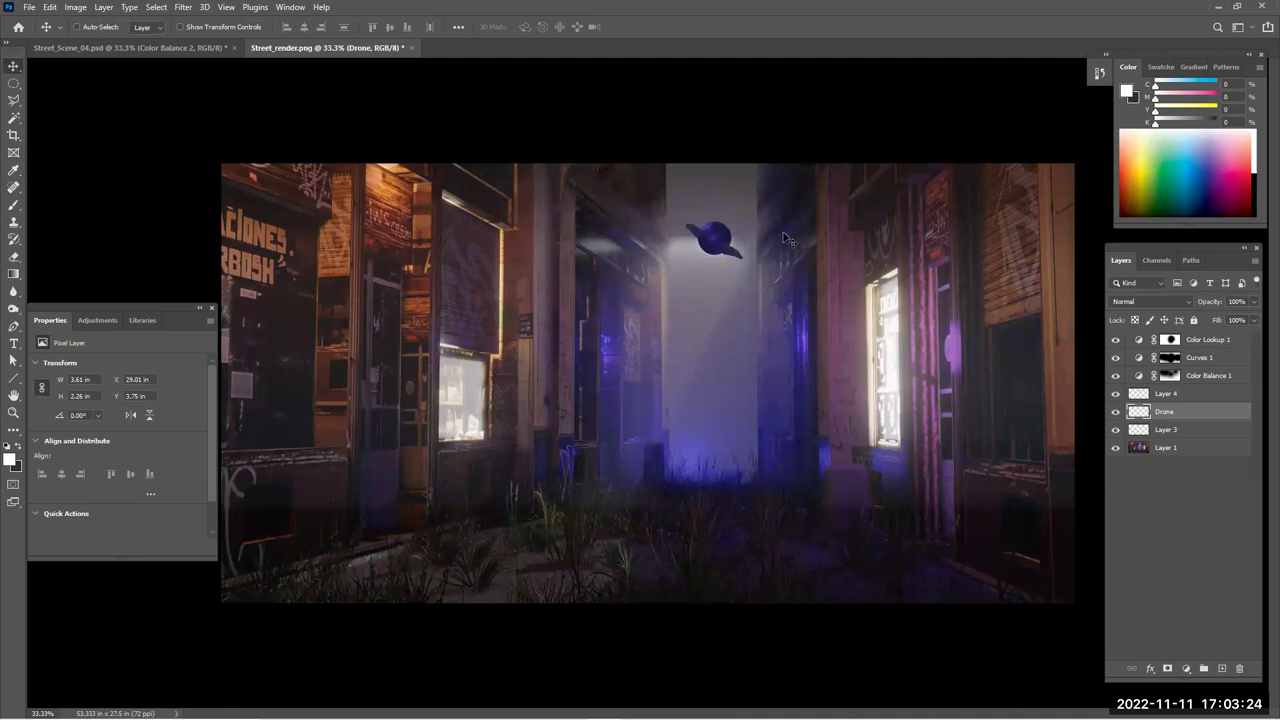
# Hide the sphere layer, shift the small drone slightly right and up, and show the sphere again
pyautogui.keyDown('shift'); pyautogui.click(1190, 396); pyautogui.keyUp('shift')
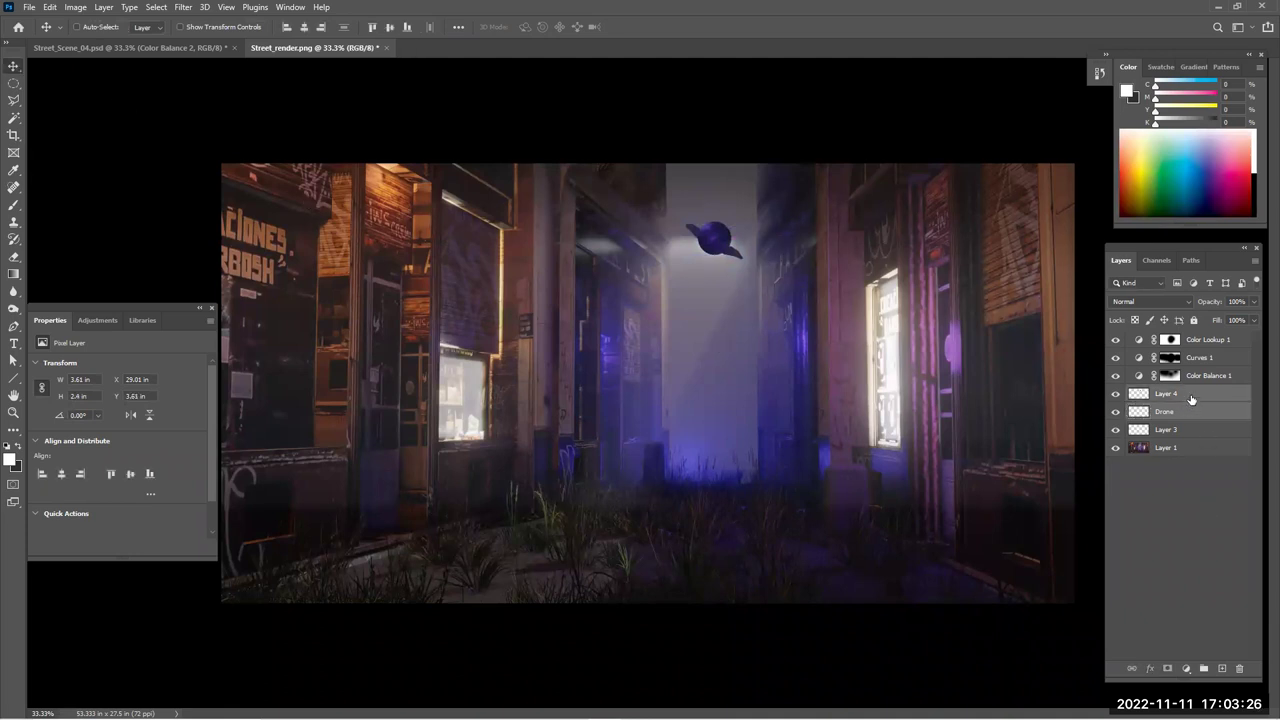
pyautogui.click(1182, 411)
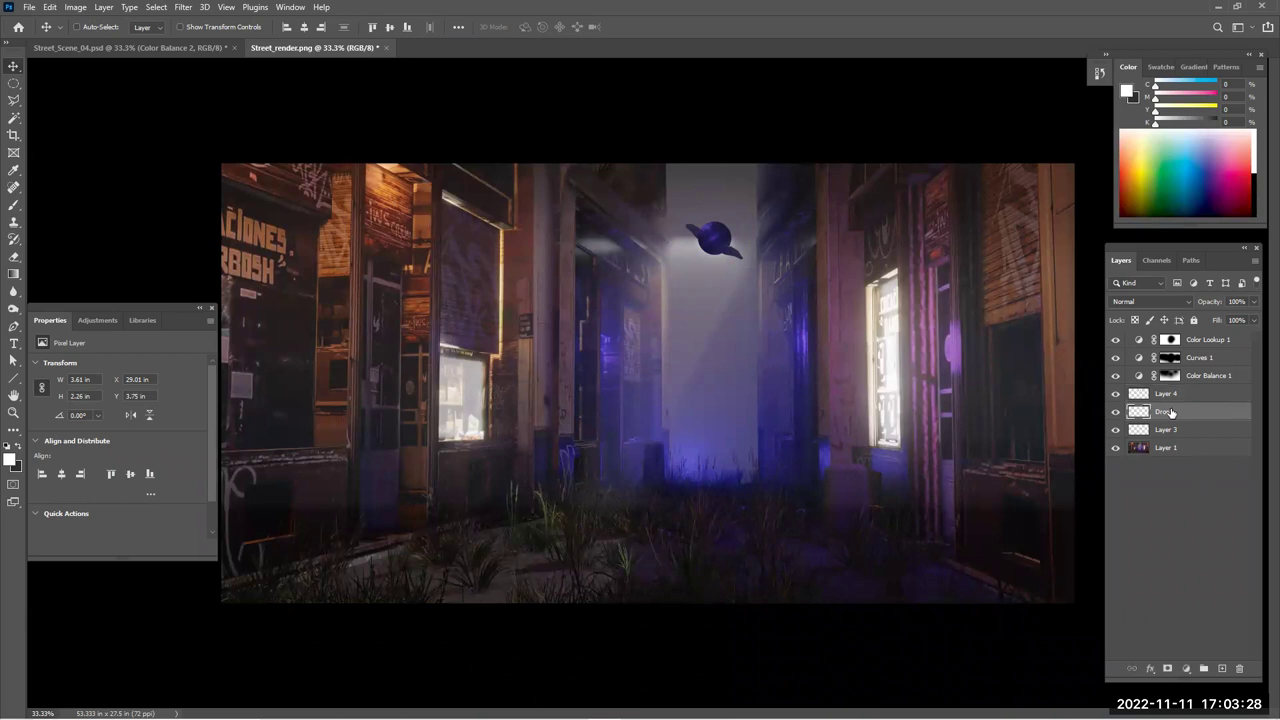
pyautogui.click(1116, 395)
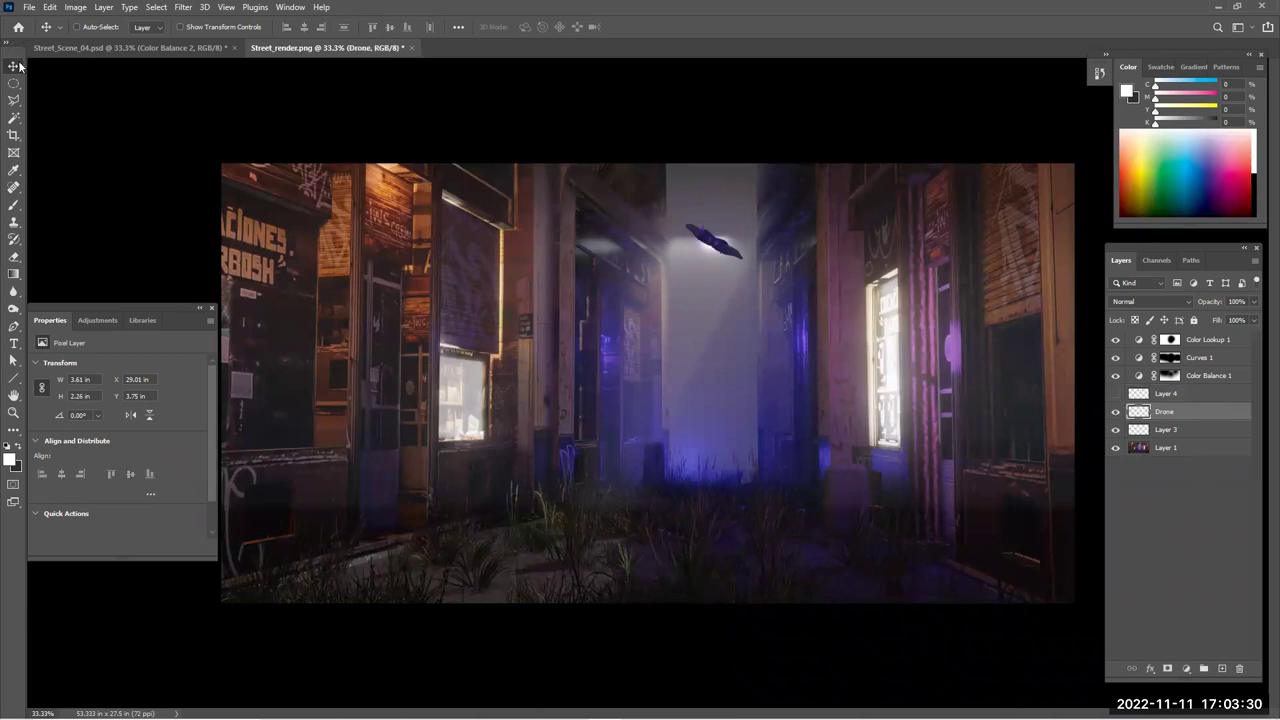
pyautogui.moveTo(727, 253); pyautogui.dragTo(736, 249)
pyautogui.click(1115, 393)
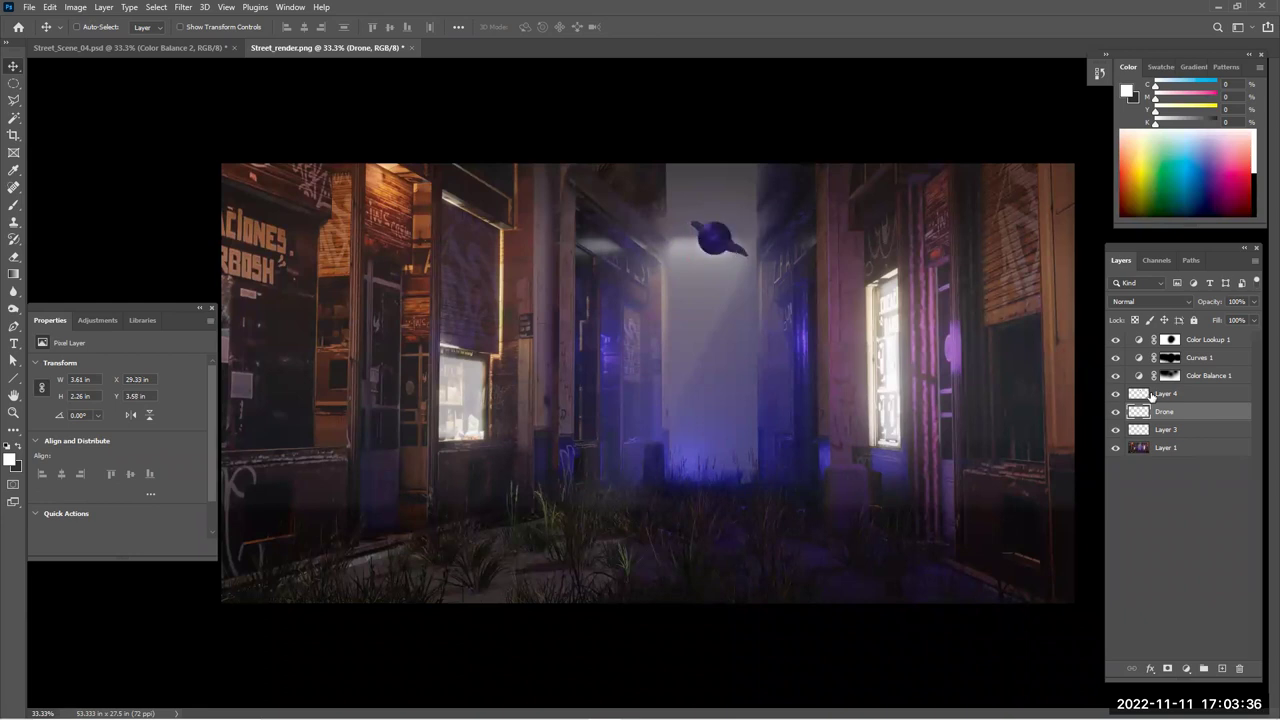
# Shrink the sphere to about 1.26 in wide and place it on top of the tilted drone as a dome
pyautogui.click(1166, 393)
pyautogui.hotkey('ctrl', 't')
pyautogui.moveTo(733, 219); pyautogui.dragTo(707, 246)
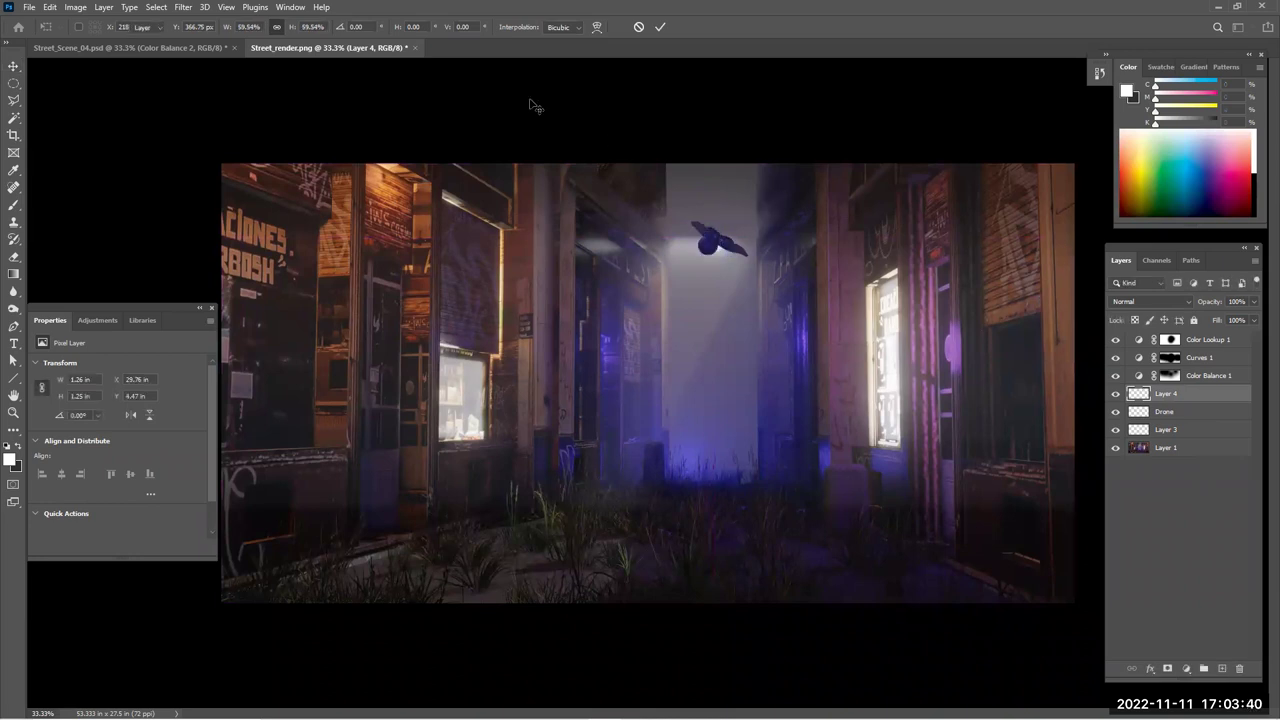
pyautogui.press('Return')
pyautogui.moveTo(716, 255); pyautogui.dragTo(728, 241)
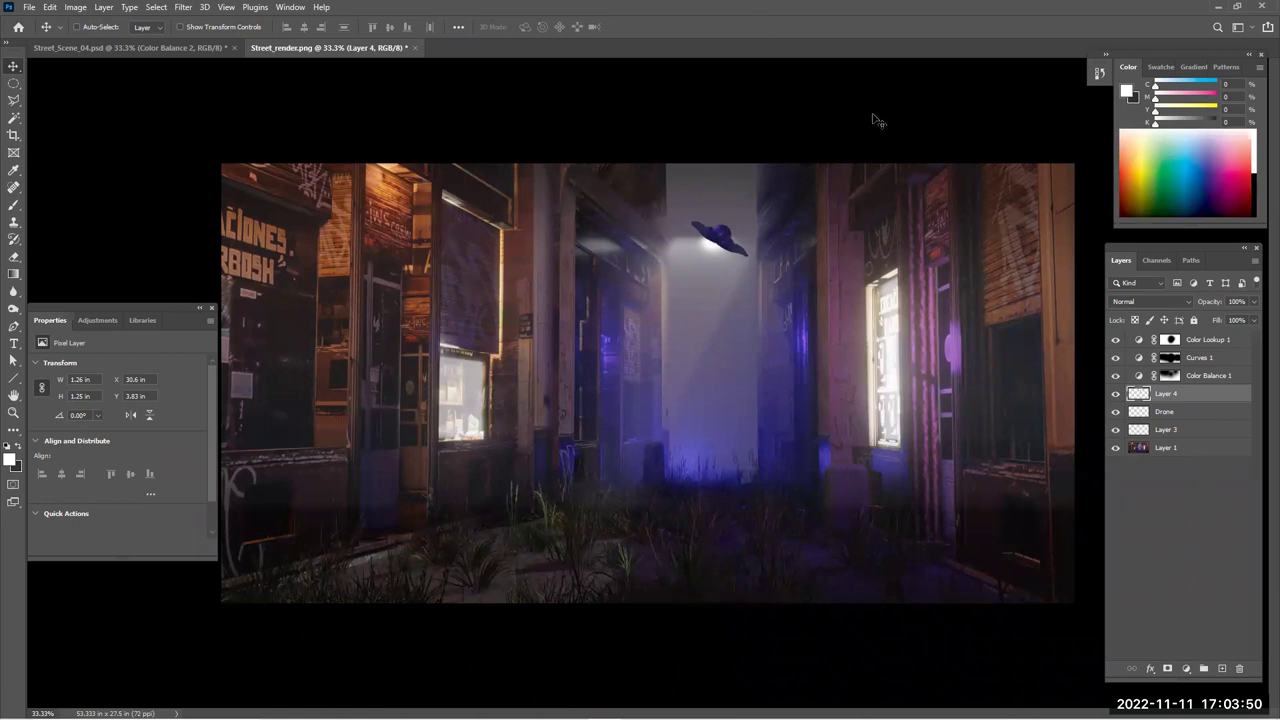
# Add a layer above the sphere and dab a tiny ff2020 red light on the drone with a small hard brush
pyautogui.click(1221, 668)
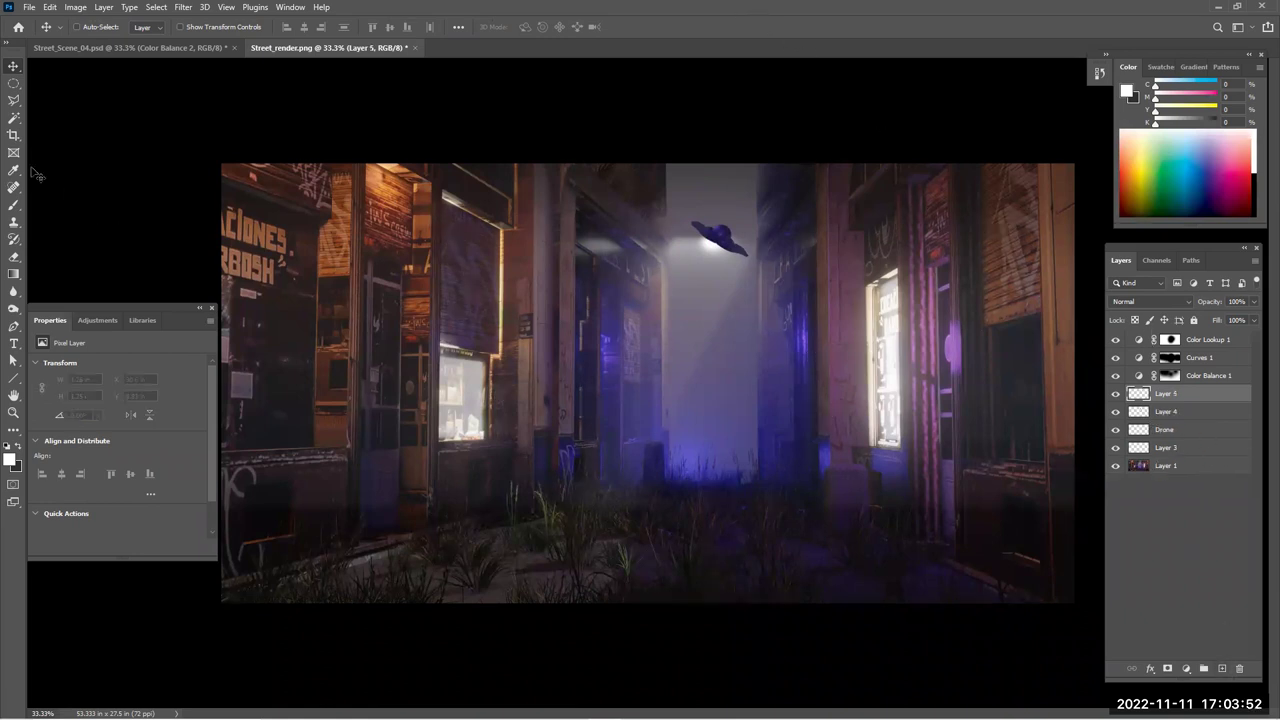
pyautogui.click(13, 170)
pyautogui.click(10, 459)
pyautogui.write('ff2020')
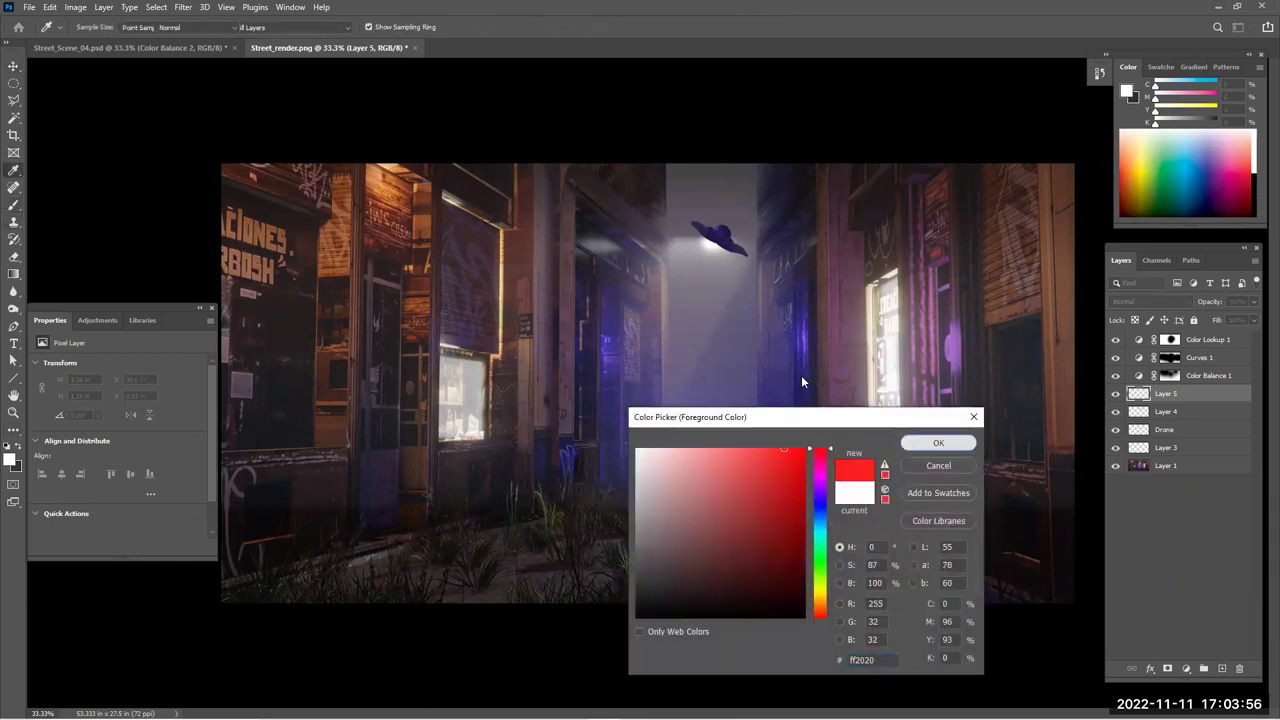
pyautogui.press('Return')
pyautogui.press('b')
pyautogui.rightClick(734, 255)
pyautogui.click(817, 494)
pyautogui.click(755, 40)
pyautogui.press('[')
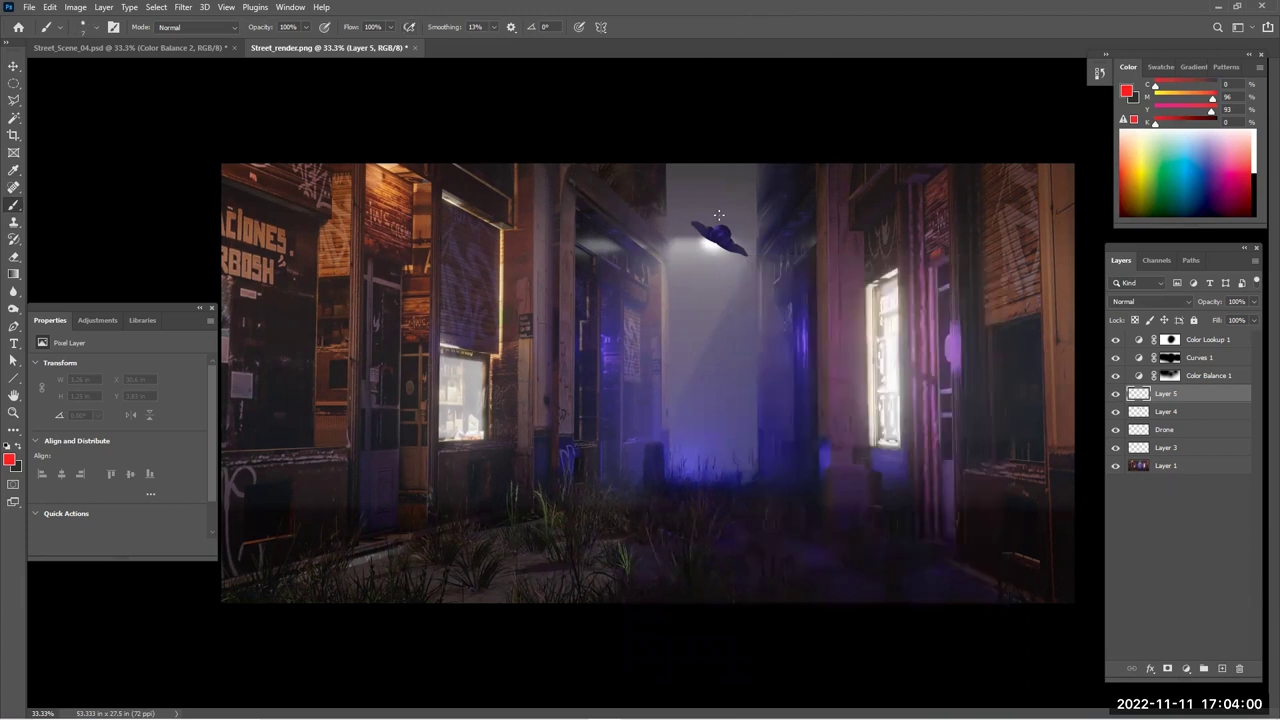
pyautogui.click(708, 233)
# Add a layer above Color Lookup 1, try a red glow over the left storefronts with a soft 1500 px brush, and undo it
pyautogui.click(1195, 340)
pyautogui.click(1221, 668)
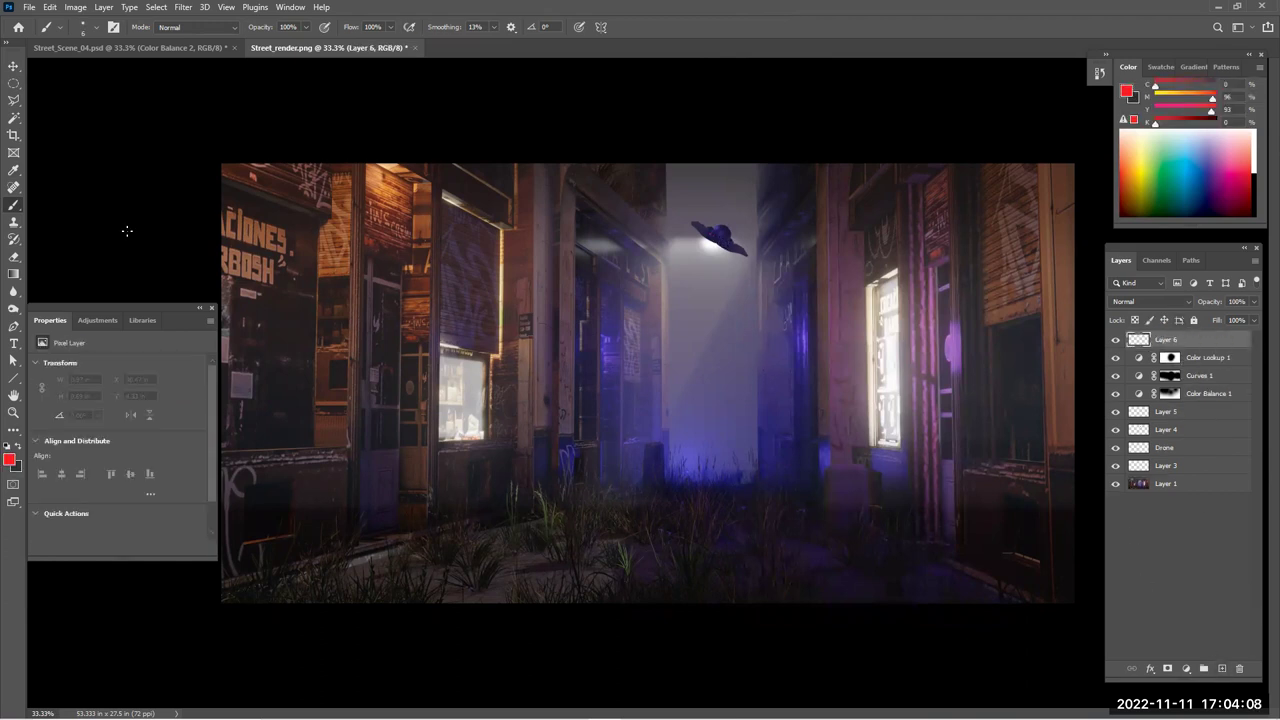
pyautogui.rightClick(529, 248)
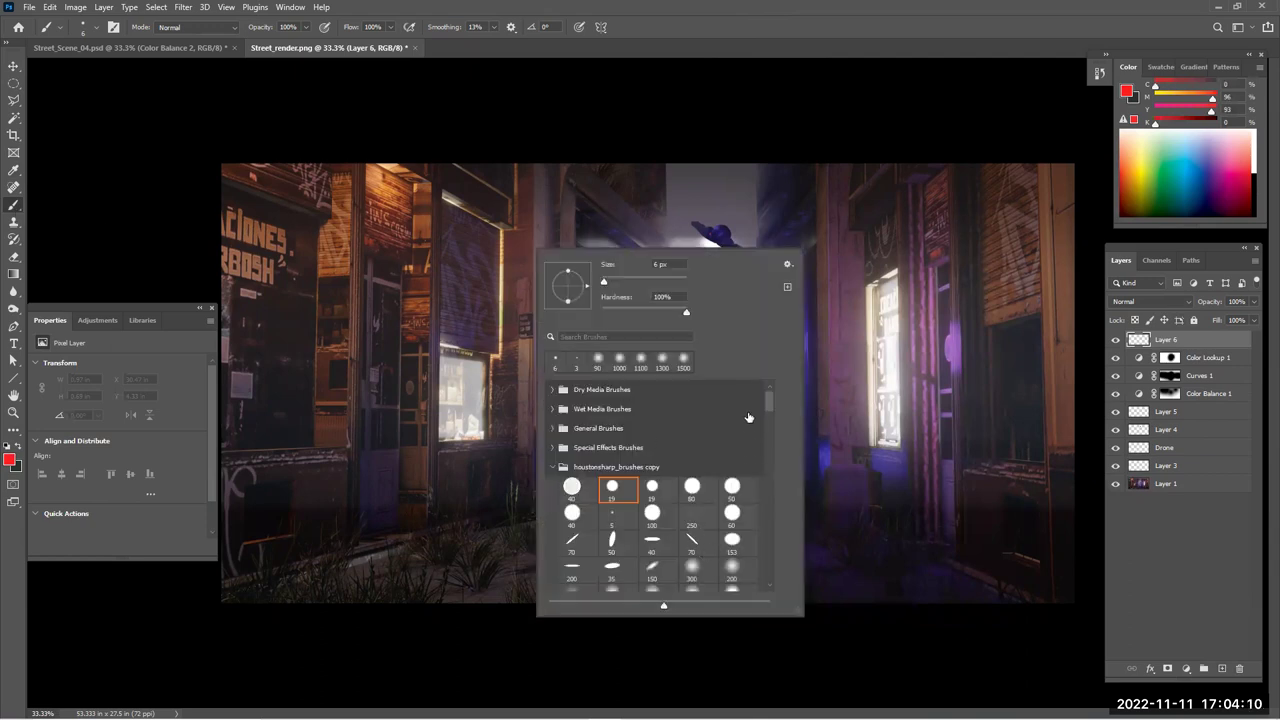
pyautogui.scroll(-3, 748, 417)
pyautogui.click(692, 522)
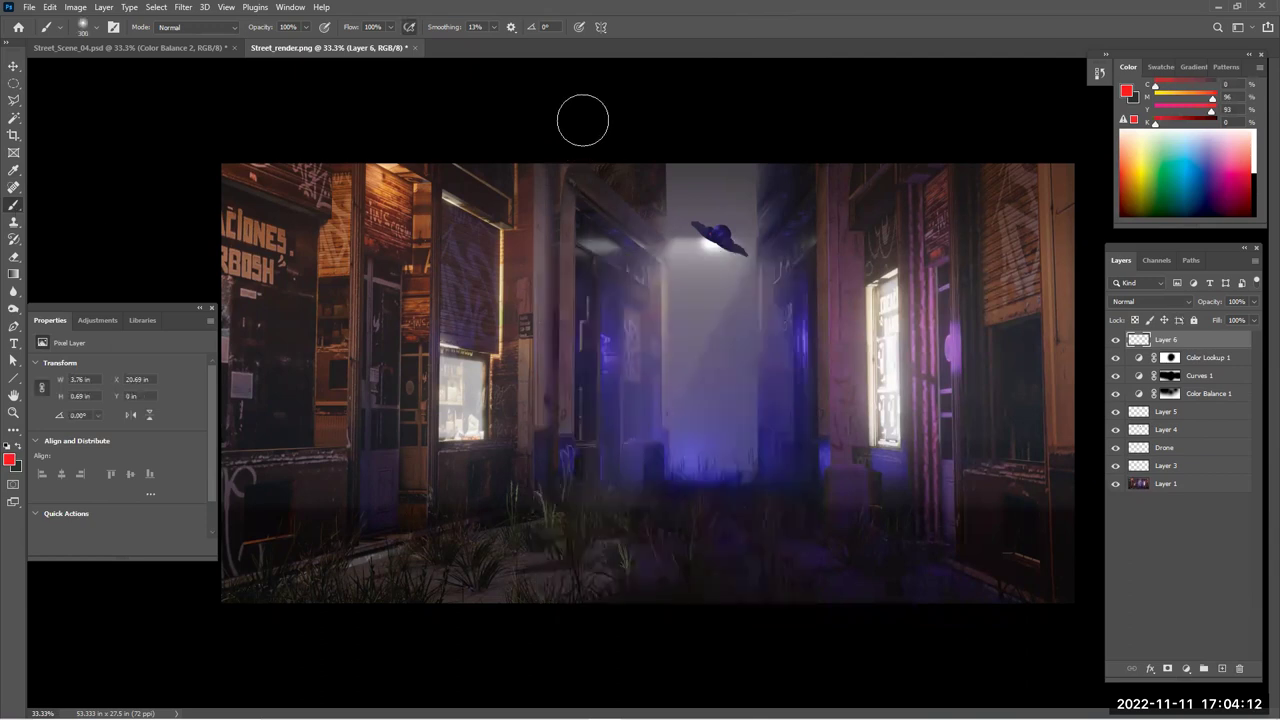
pyautogui.press(']')
pyautogui.press(']')
pyautogui.press(']')
pyautogui.press(']')
pyautogui.press(']')
pyautogui.click(378, 170)
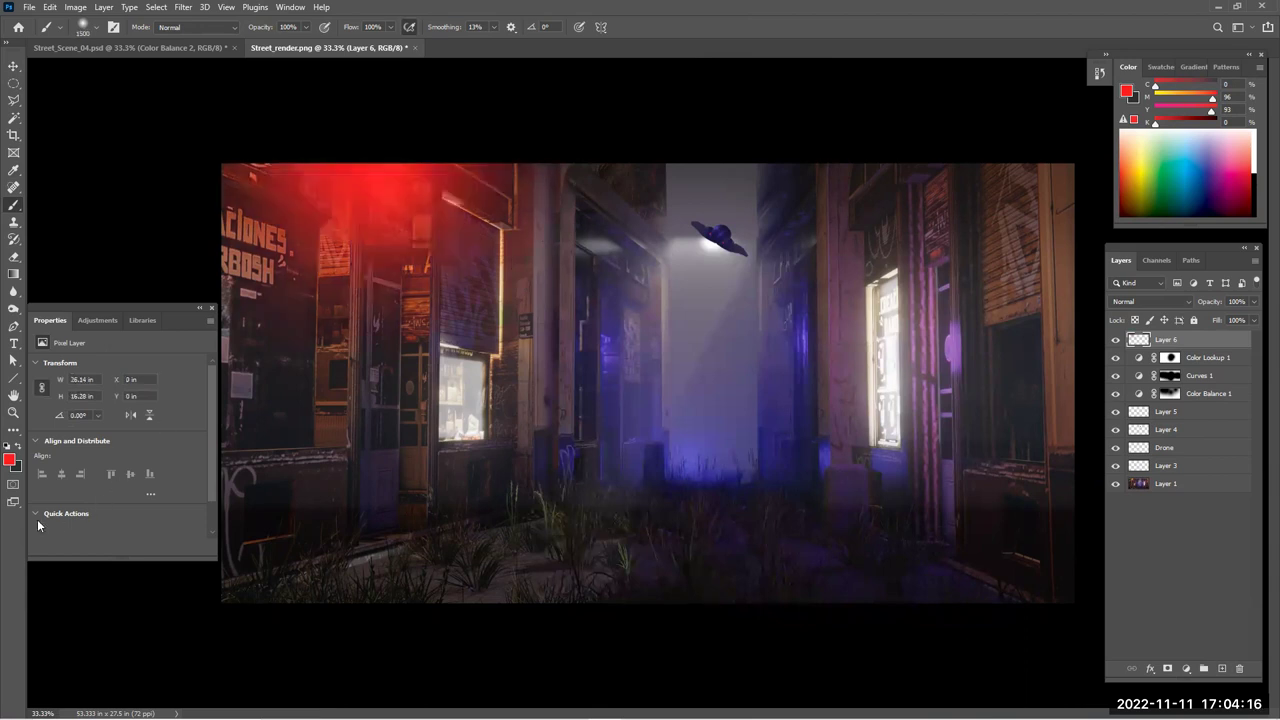
pyautogui.hotkey('ctrl', 'z')
# Set the foreground color to orange ff6f20 and paint a soft glow over the upper part of the left storefront
pyautogui.click(9, 459)
pyautogui.click(818, 610)
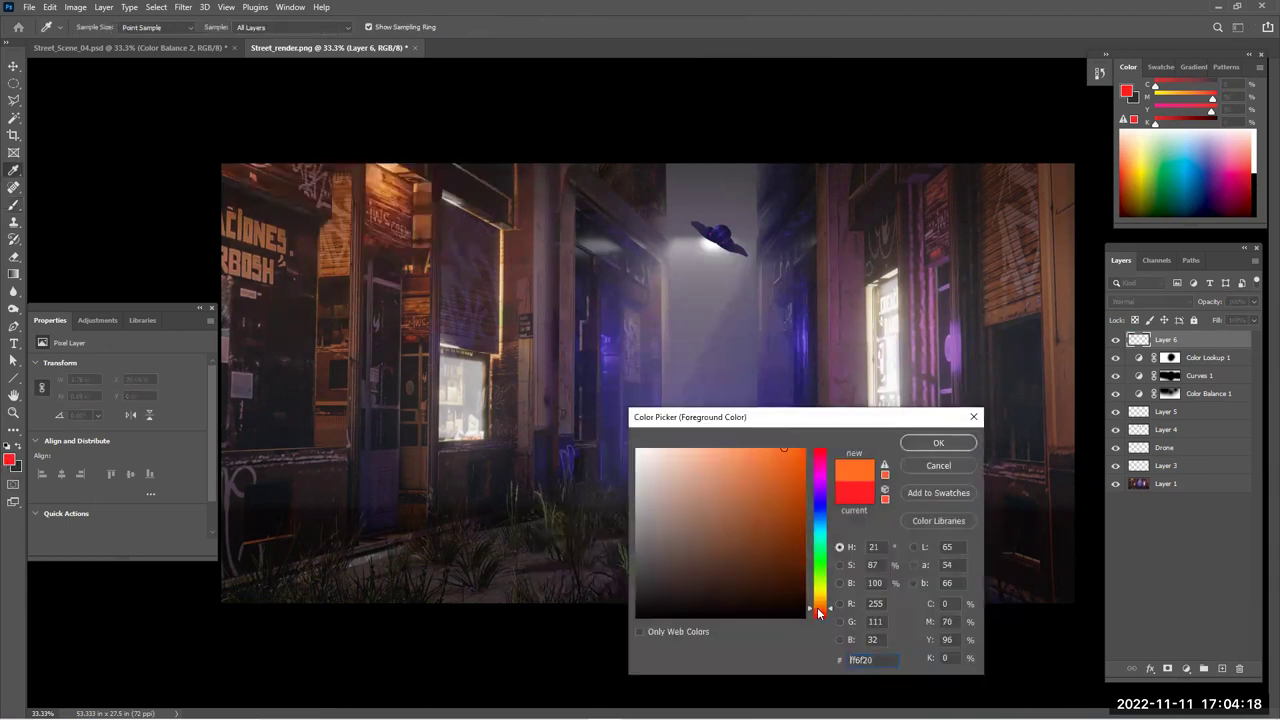
pyautogui.click(936, 443)
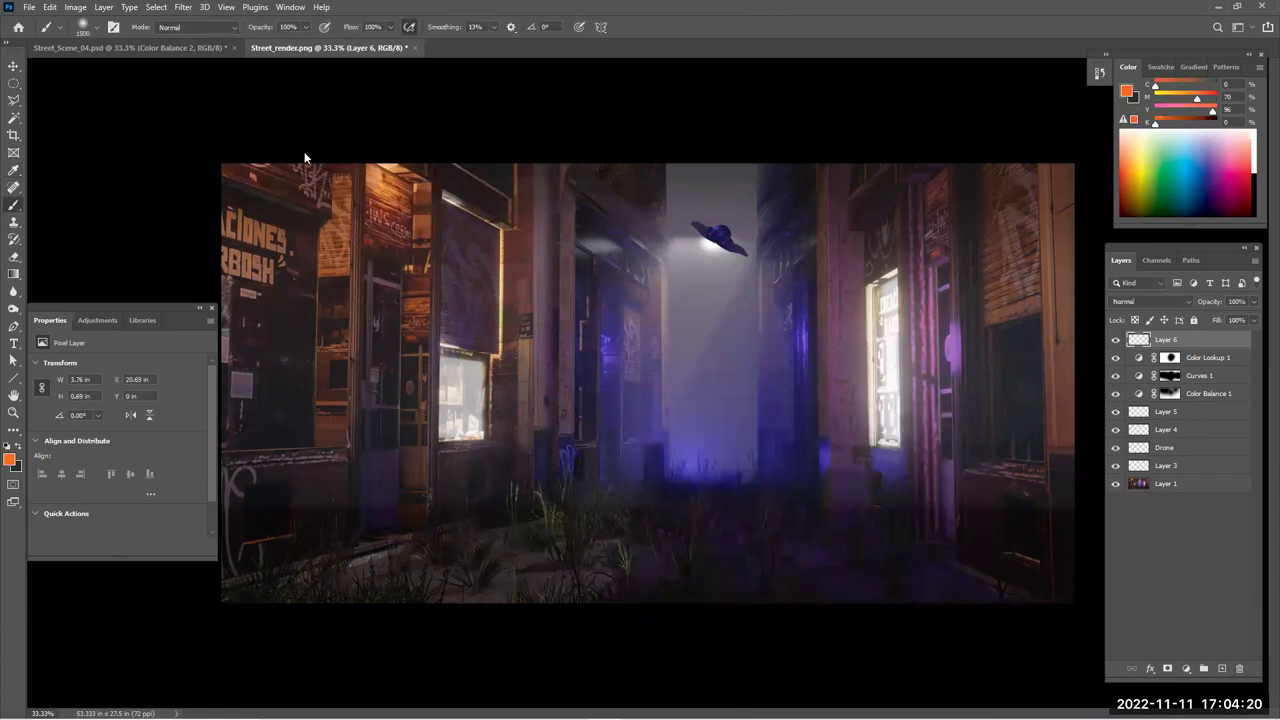
pyautogui.click(305, 157)
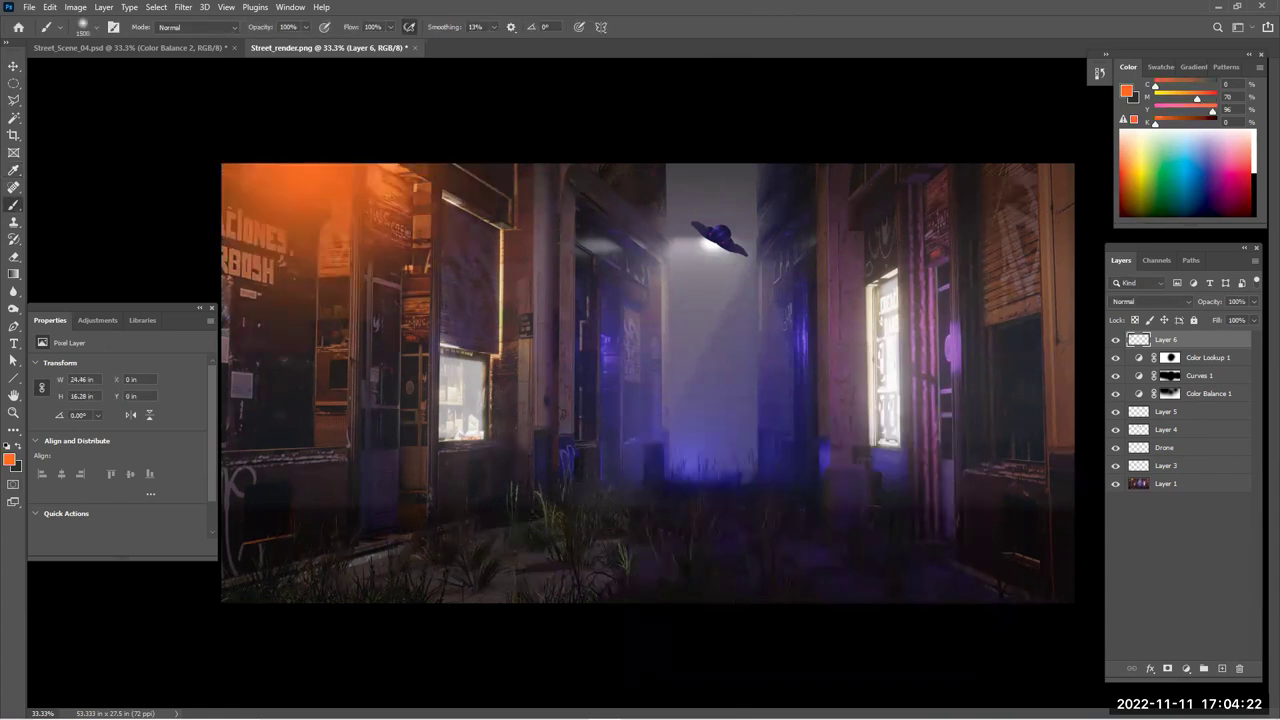
# Set the foreground color to bright blue, try a 1500 px glow beside the foggy gap, and undo it
pyautogui.click(9, 460)
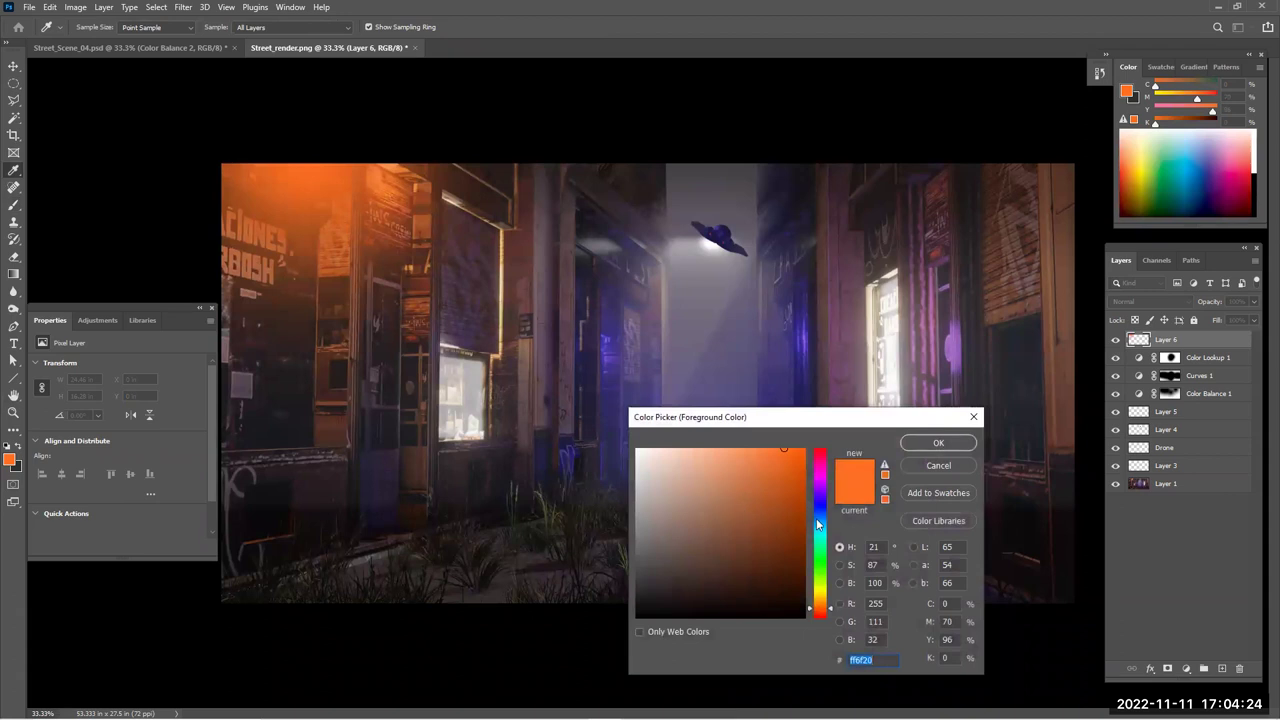
pyautogui.click(816, 518)
pyautogui.click(922, 443)
pyautogui.click(609, 406)
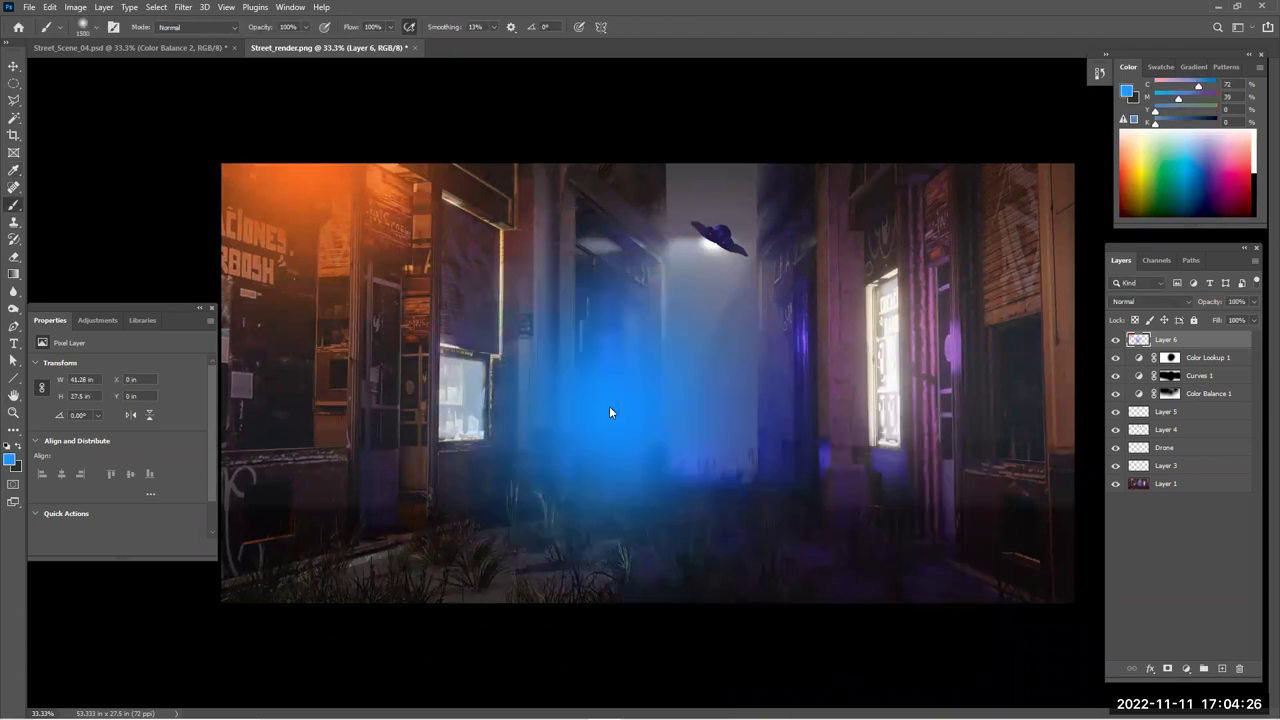
pyautogui.hotkey('ctrl', 'z')
# Reduce the soft brush to 900 px and paint a blue glow between the left shop window and the foggy gap
pyautogui.press('[')
pyautogui.press('[')
pyautogui.press('[')
pyautogui.press('[')
pyautogui.press('[')
pyautogui.press('[')
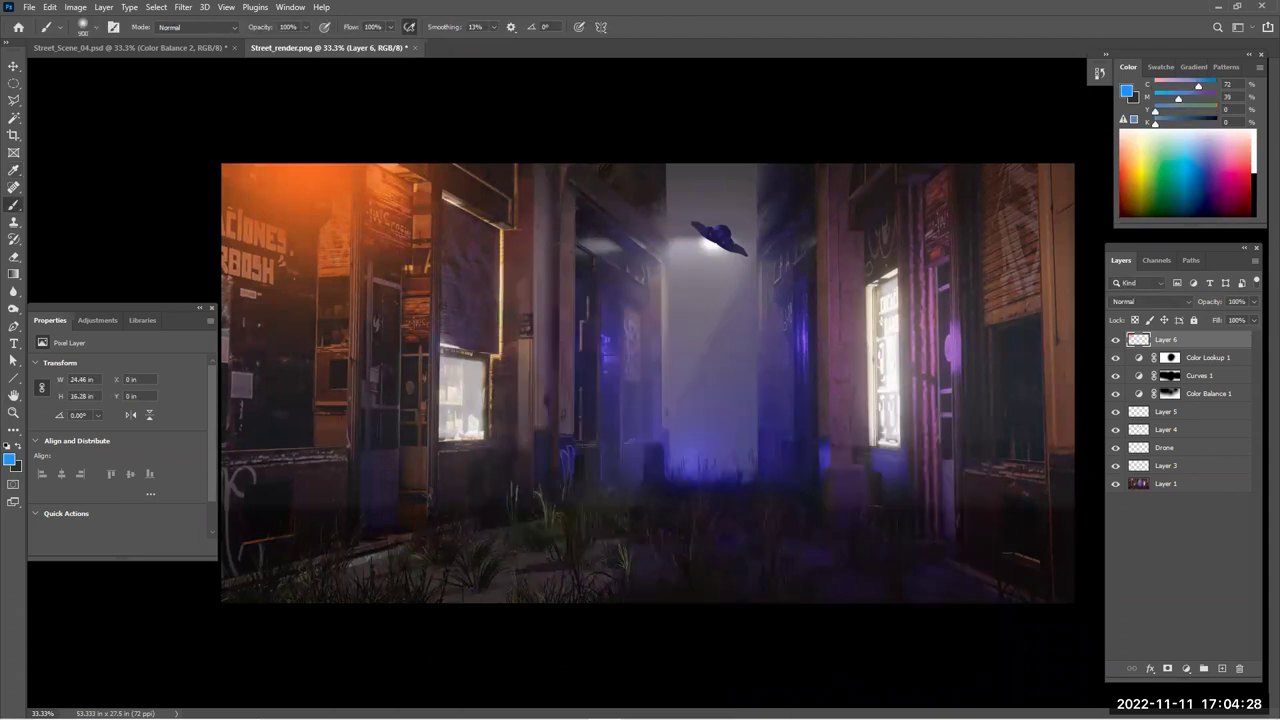
pyautogui.click(585, 430)
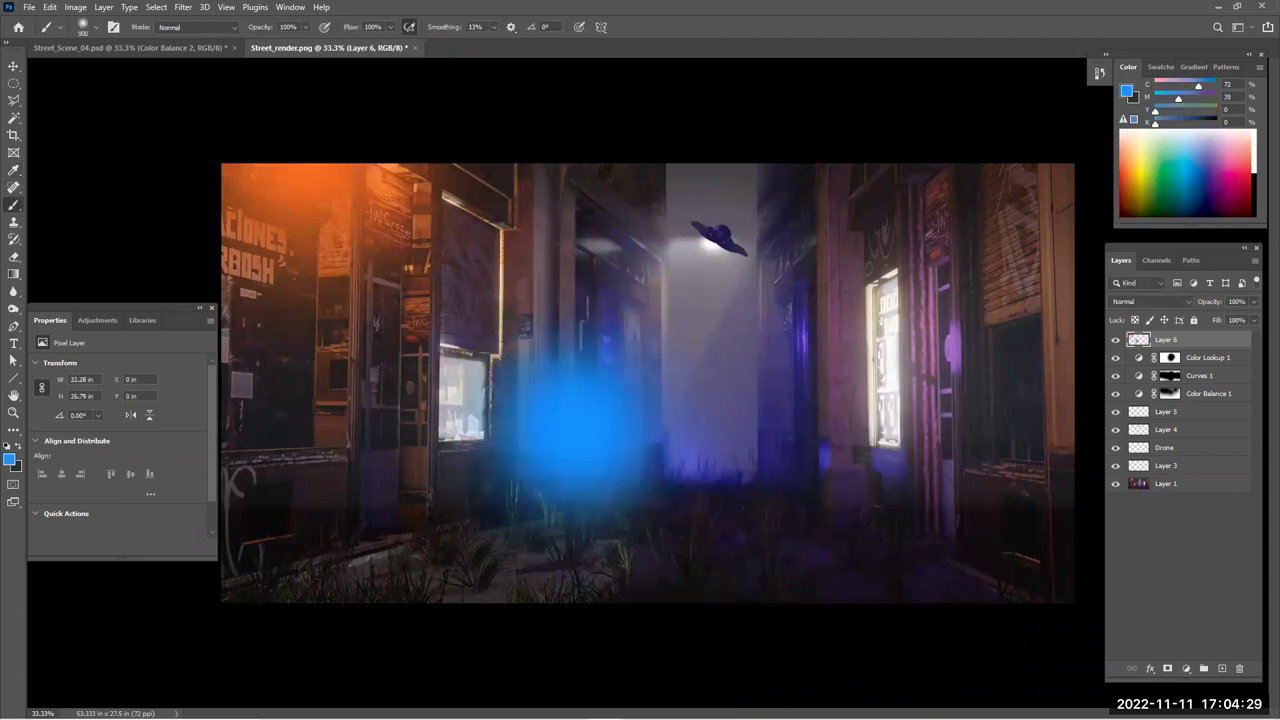
# Set the foreground color to purple b830ff and paint a soft 1500 px glow over the lit window on the right building
pyautogui.click(9, 460)
pyautogui.click(817, 487)
pyautogui.click(773, 449)
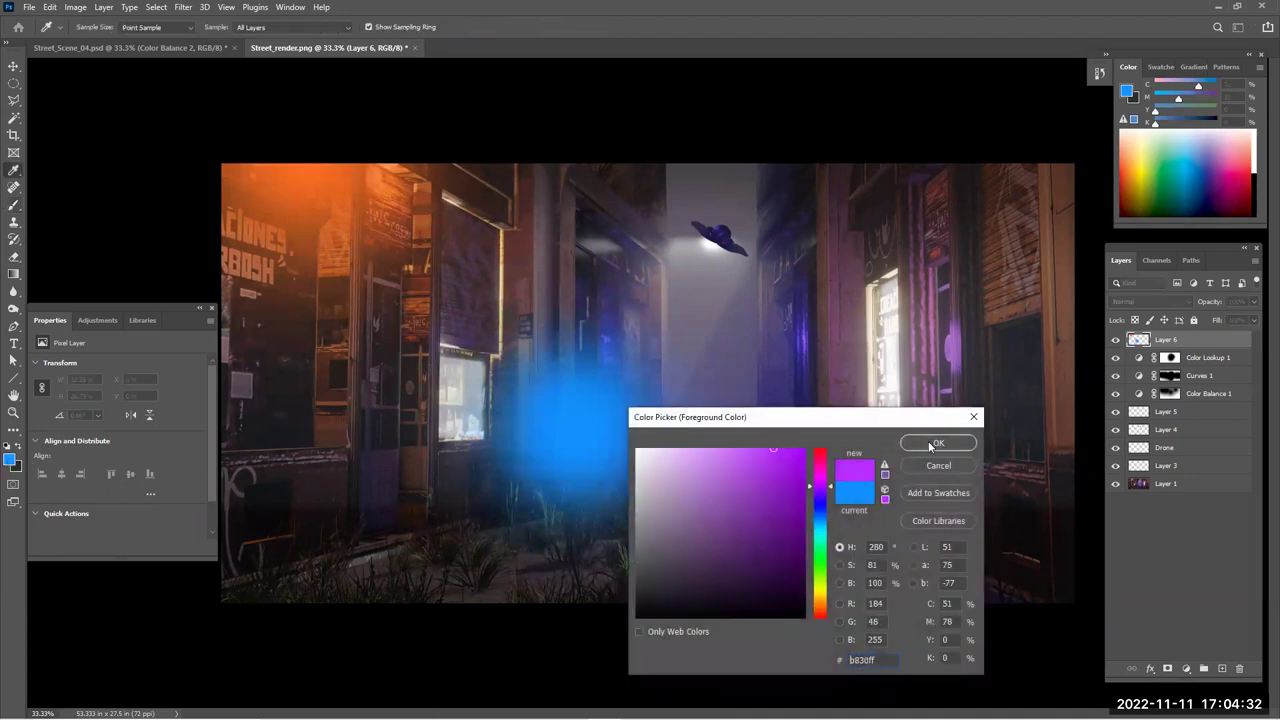
pyautogui.click(930, 444)
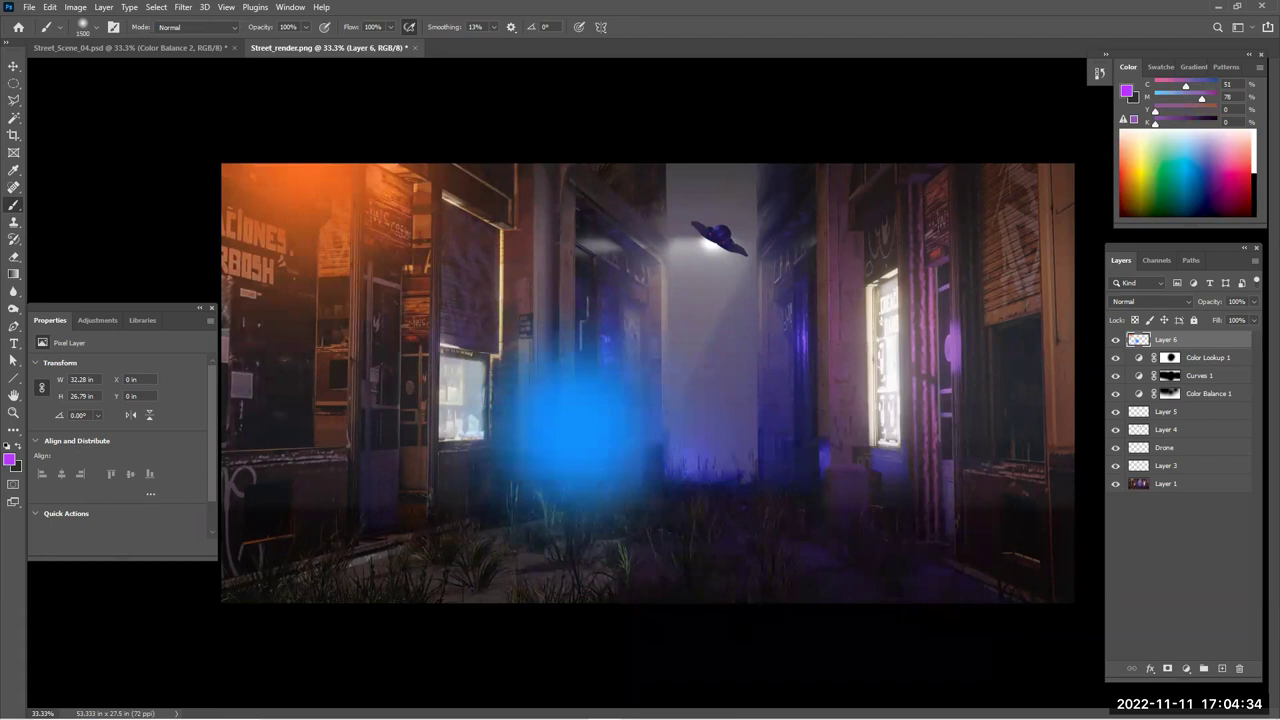
pyautogui.click(905, 288)
# Set the painted glow layer to Color Dodge blending and lower its opacity to 24%
pyautogui.click(1160, 301)
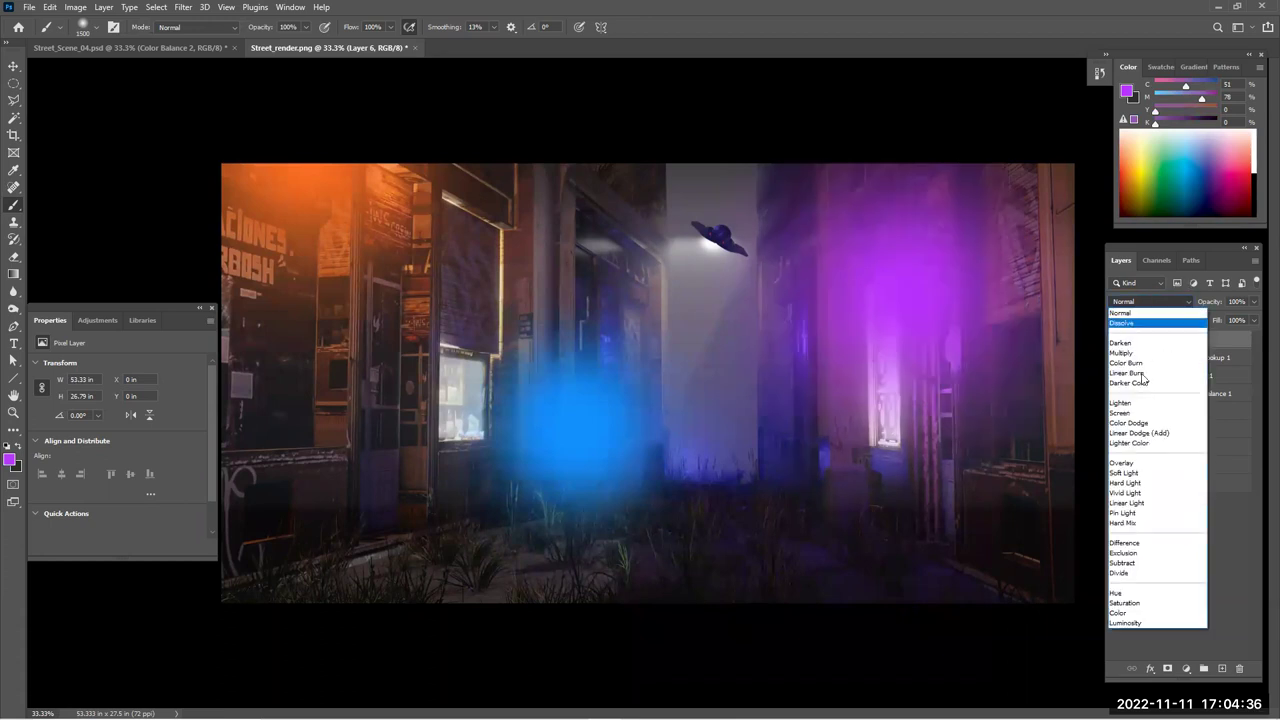
pyautogui.click(1130, 424)
pyautogui.moveTo(1253, 312); pyautogui.dragTo(1209, 322)
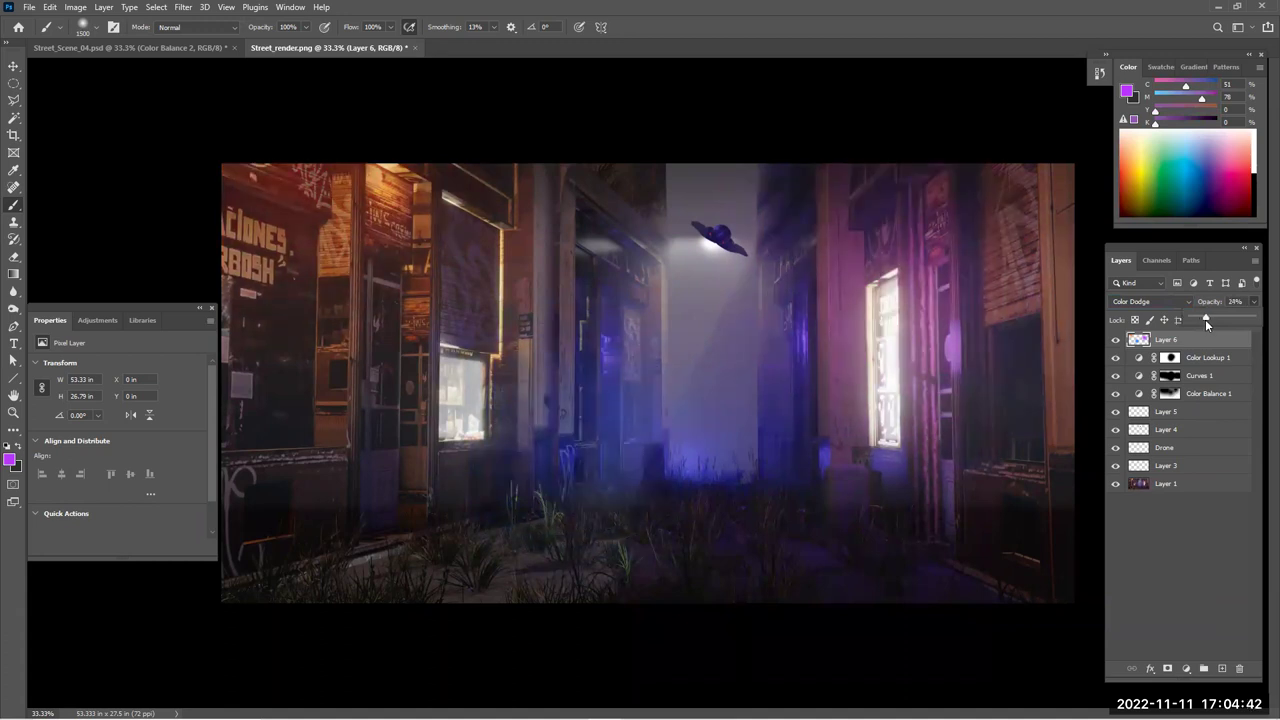
# Compare the scene with and without the glow layer, and erase part of the blue glow beside the left shop window with a 700 px Eraser
pyautogui.click(14, 257)
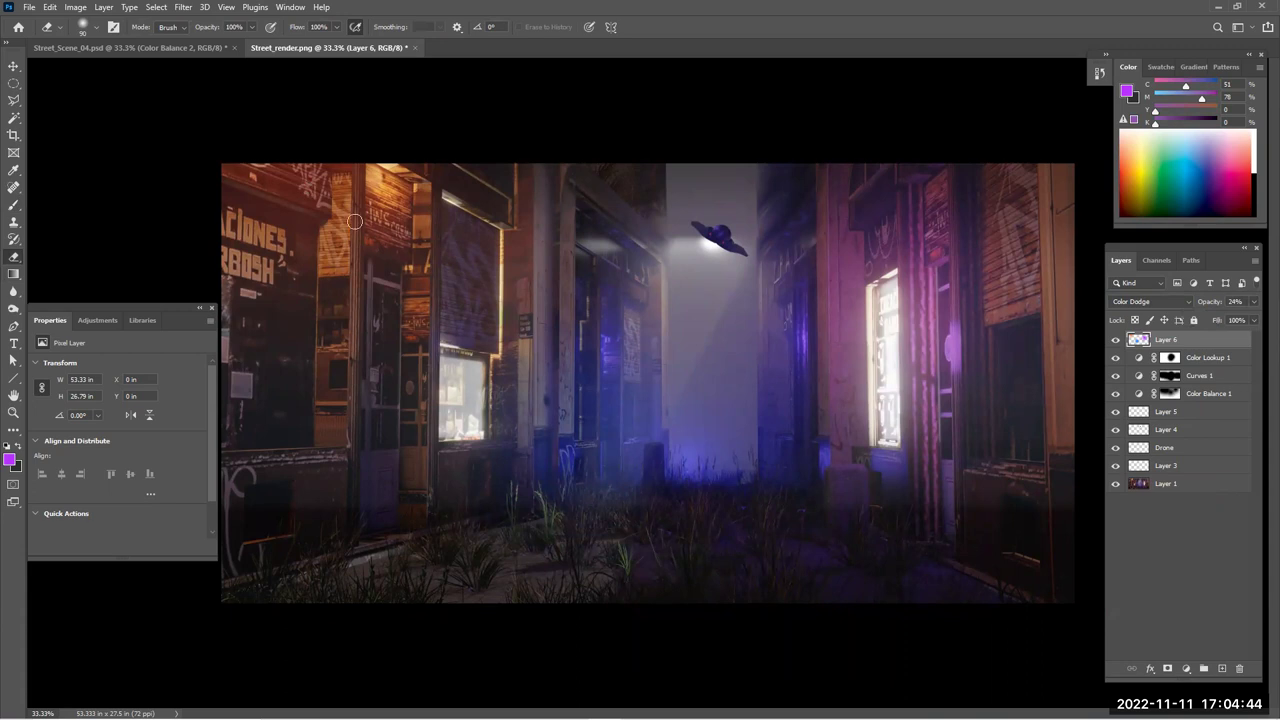
pyautogui.press(']')
pyautogui.press(']')
pyautogui.press(']')
pyautogui.press(']')
pyautogui.press(']')
pyautogui.press(']')
pyautogui.press(']')
pyautogui.press(']')
pyautogui.press(']')
pyautogui.click(1116, 340)
pyautogui.click(1116, 340)
pyautogui.click(1116, 340)
pyautogui.click(1116, 340)
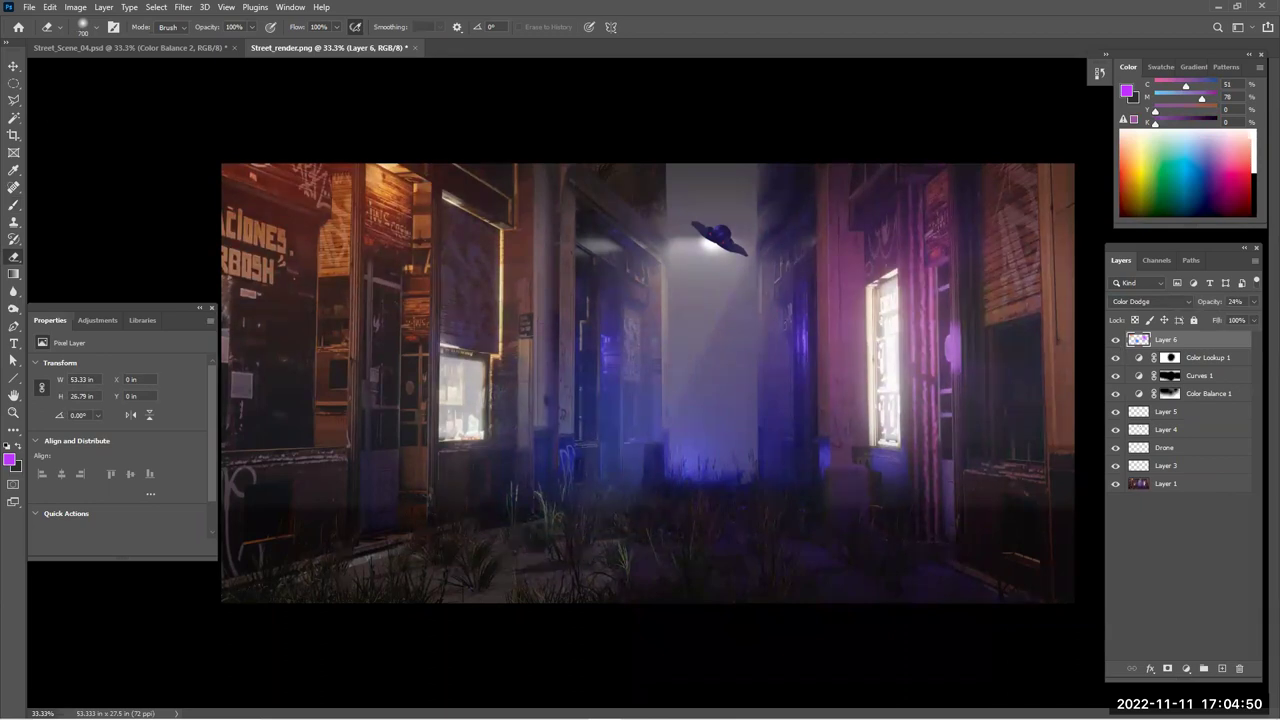
pyautogui.click(1116, 340)
pyautogui.click(1116, 340)
pyautogui.click(1116, 340)
pyautogui.click(1116, 340)
pyautogui.moveTo(531, 440); pyautogui.dragTo(537, 370)
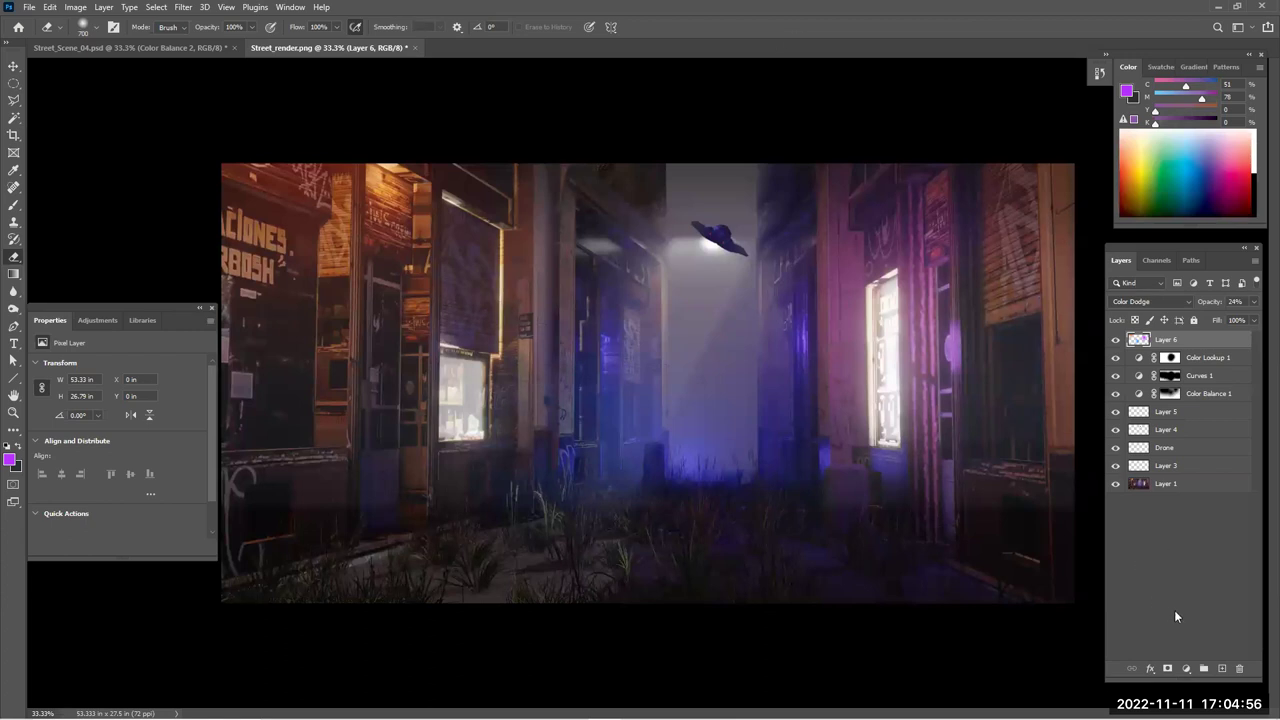
# Try a Brightness/Contrast adjustment layer with brightness -5 and contrast 2, compare the scene with and without it, and delete it
pyautogui.click(1188, 669)
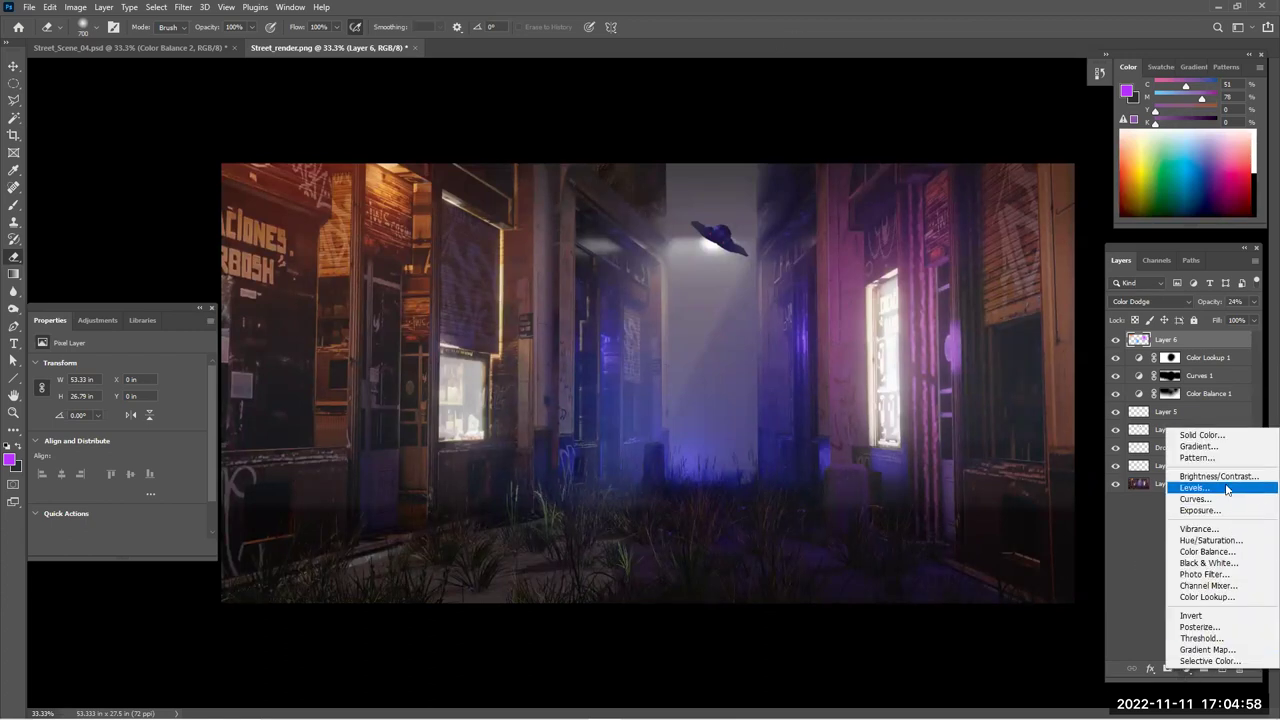
pyautogui.click(1222, 477)
pyautogui.moveTo(121, 404)
pyautogui.mouseDown()
pyautogui.moveTo(164, 428)
pyautogui.moveTo(110, 428)
pyautogui.moveTo(116, 403)
pyautogui.mouseUp()
pyautogui.click(1115, 341)
pyautogui.click(1115, 341)
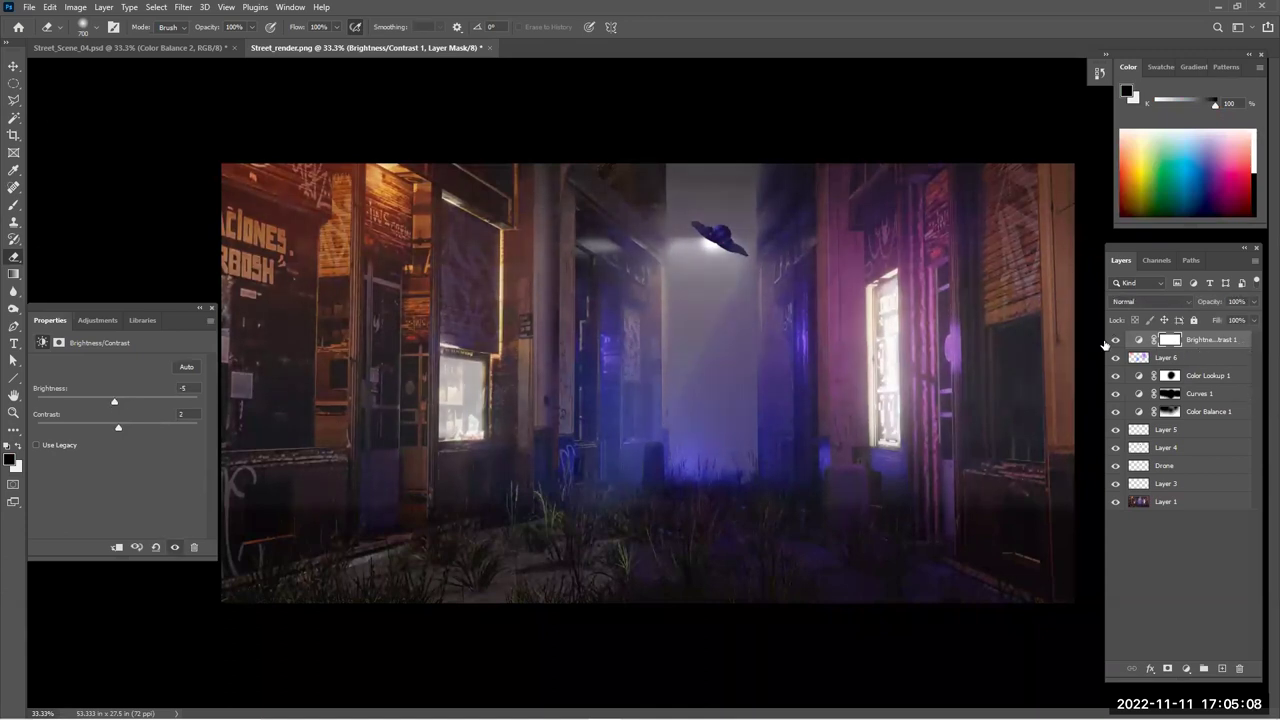
pyautogui.moveTo(1240, 342); pyautogui.dragTo(1242, 671)
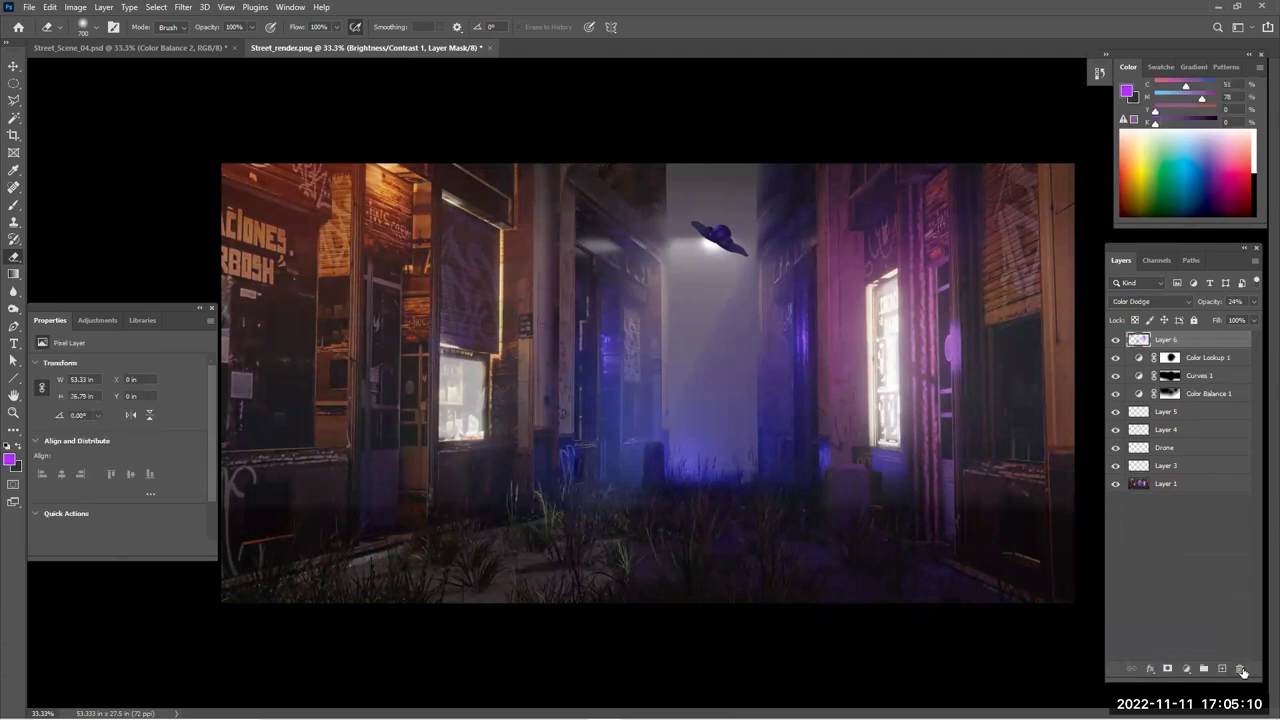
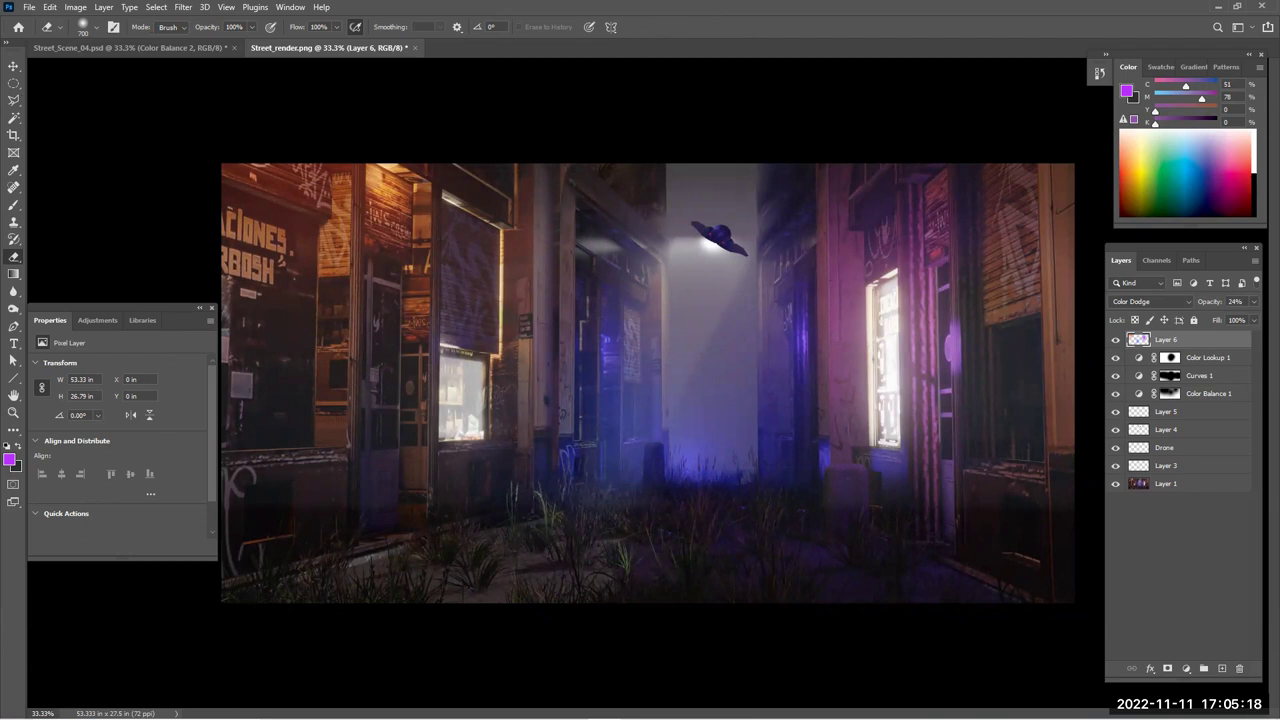
# Select the foggy gap between the buildings with the Rectangular Marquee and add a new layer above the glow layer
pyautogui.moveTo(13, 82); pyautogui.dragTo(70, 81)
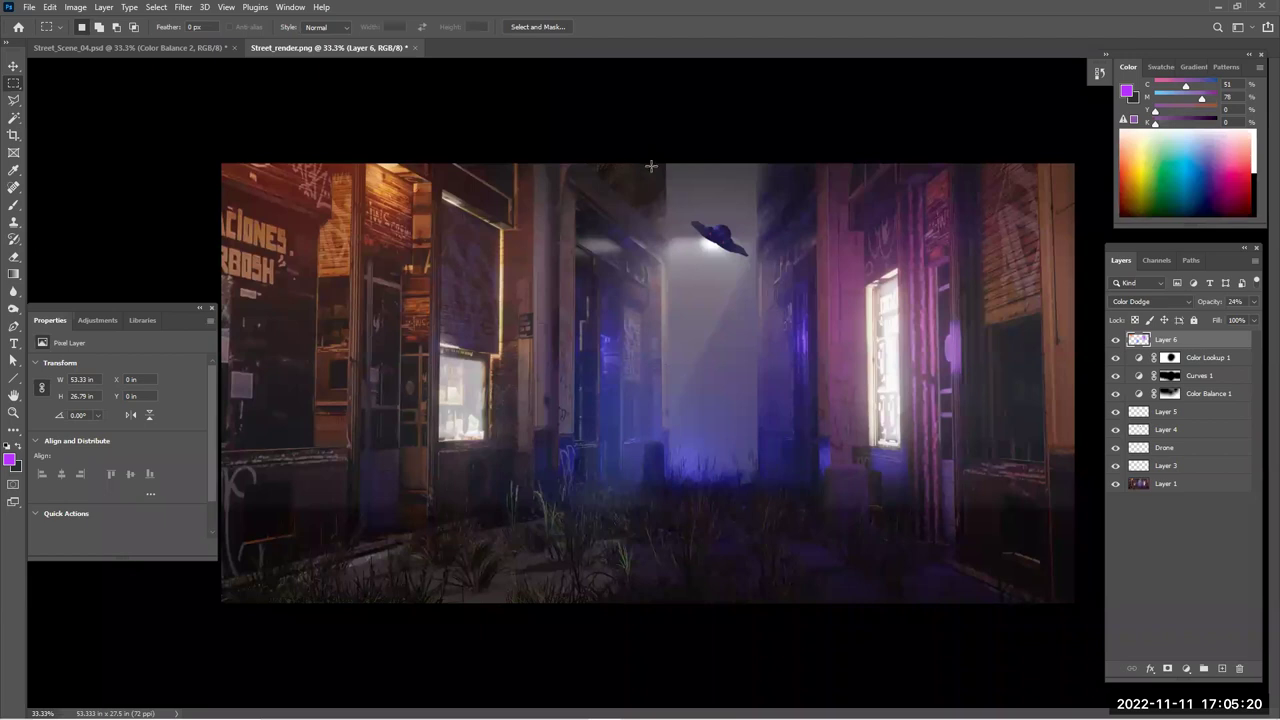
pyautogui.moveTo(666, 163); pyautogui.dragTo(757, 482)
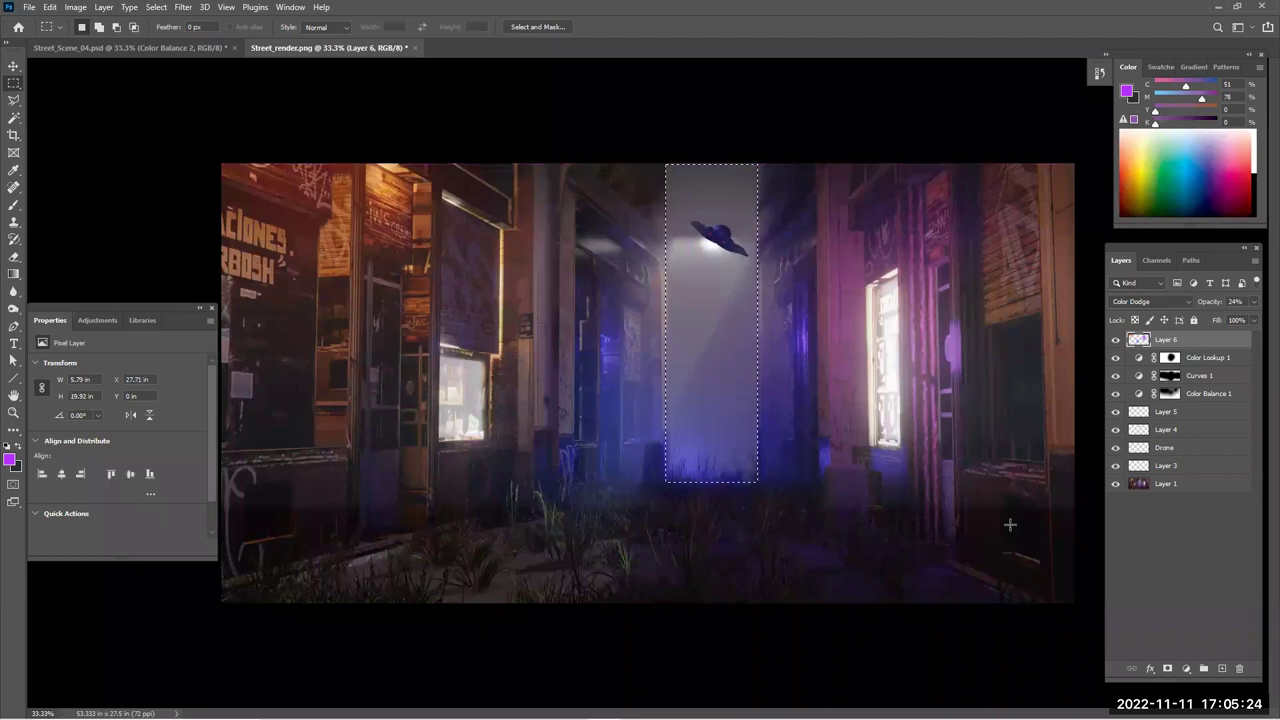
pyautogui.click(1222, 668)
# Paint the selected gap solid near-black with a 1500 px brush on the new layer and clear the selection
pyautogui.press('b')
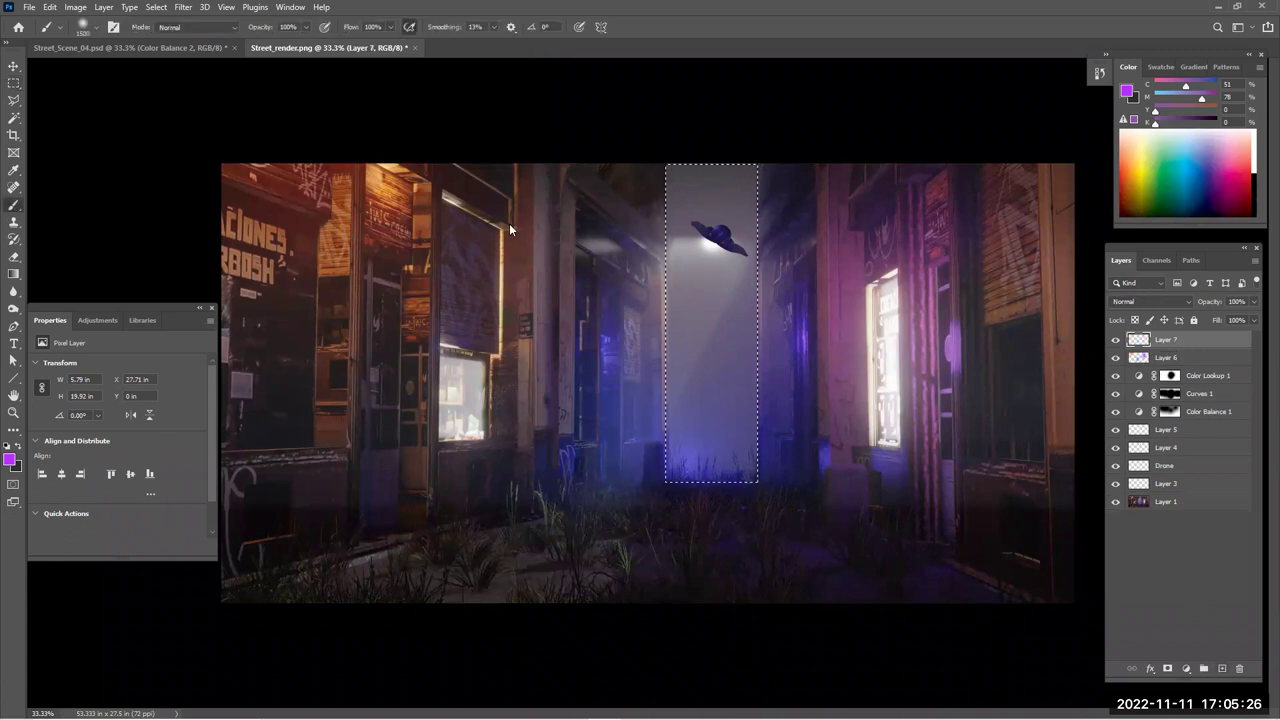
pyautogui.click(16, 447)
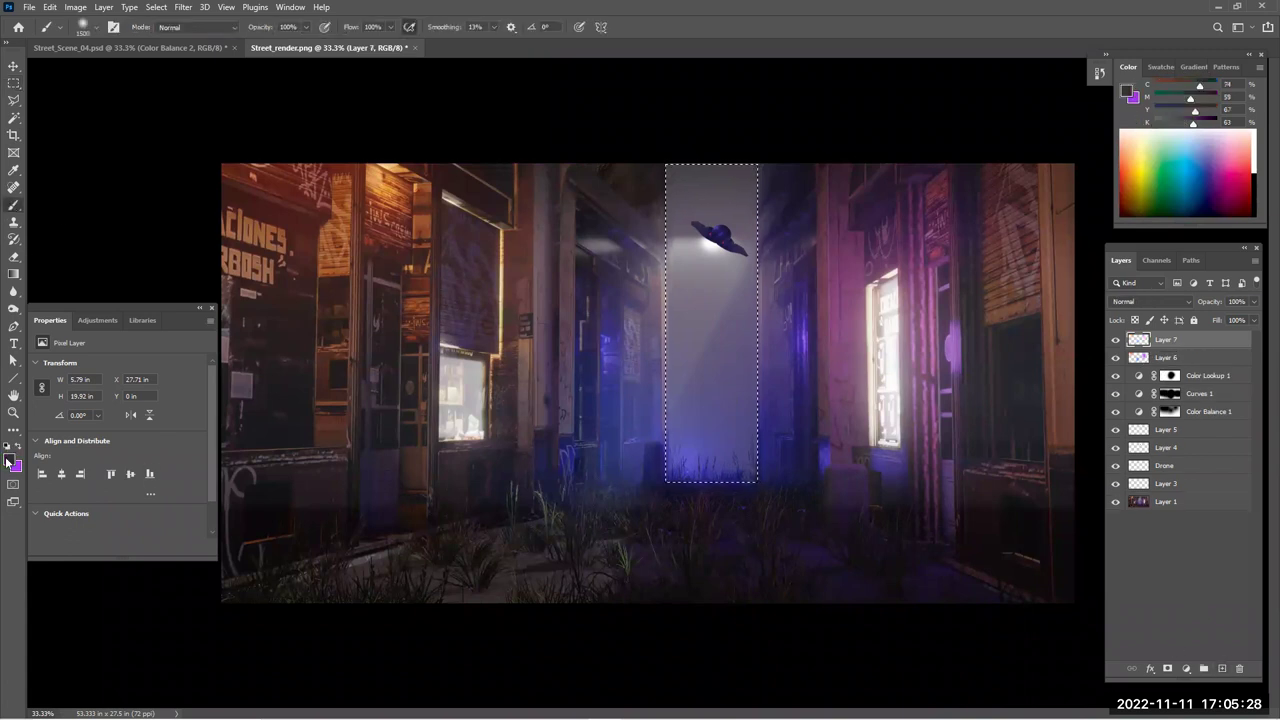
pyautogui.click(9, 459)
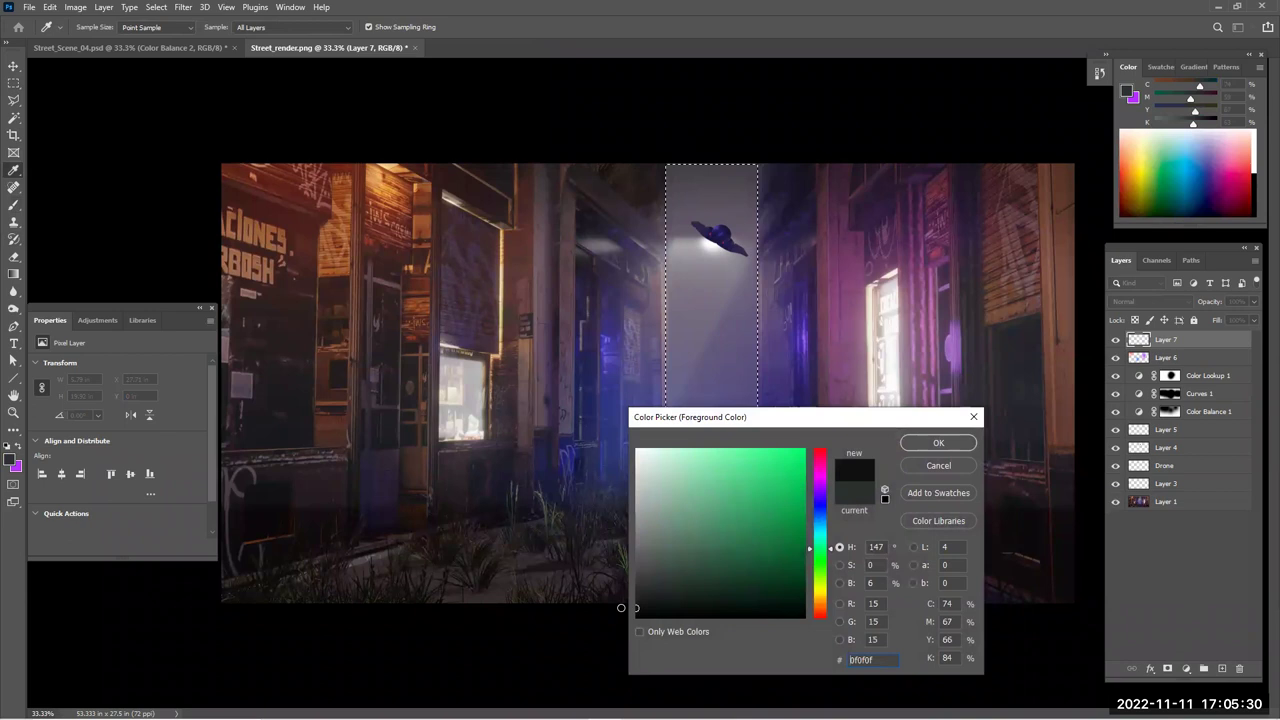
pyautogui.click(938, 442)
pyautogui.moveTo(726, 190)
pyautogui.mouseDown()
pyautogui.moveTo(744, 358)
pyautogui.moveTo(708, 402)
pyautogui.mouseUp()
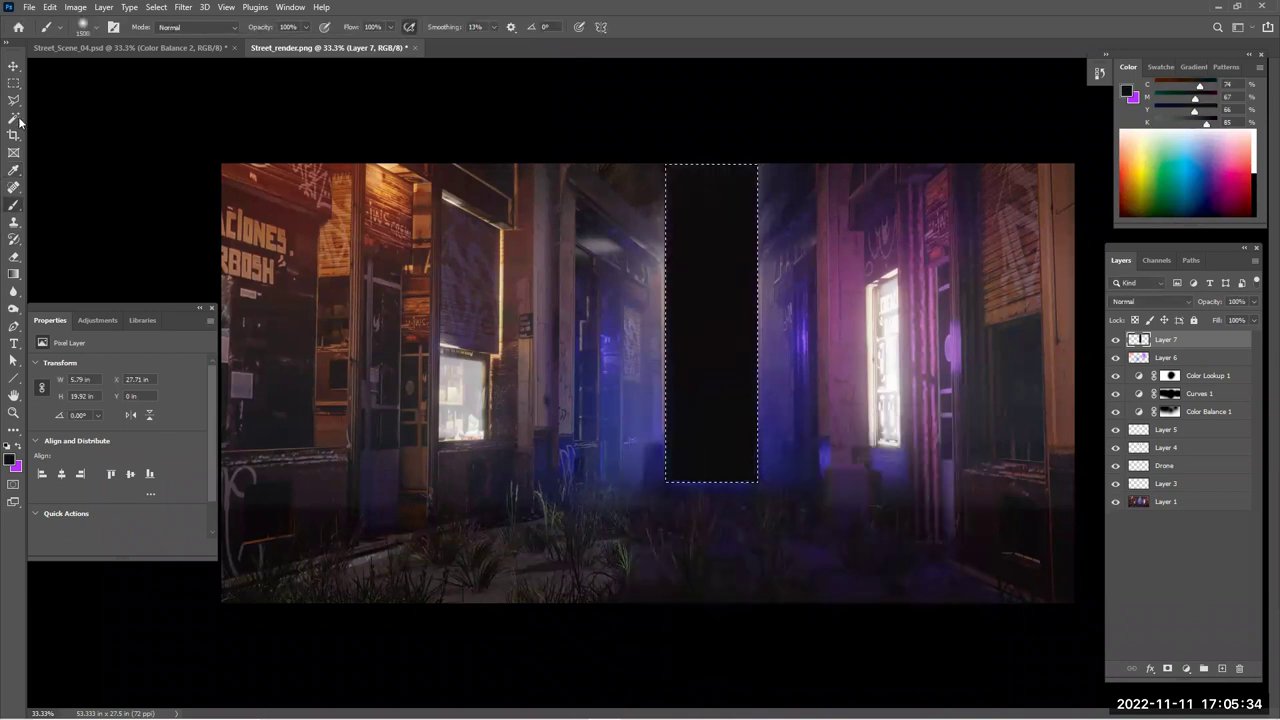
pyautogui.click(13, 82)
pyautogui.hotkey('ctrl', 'd')
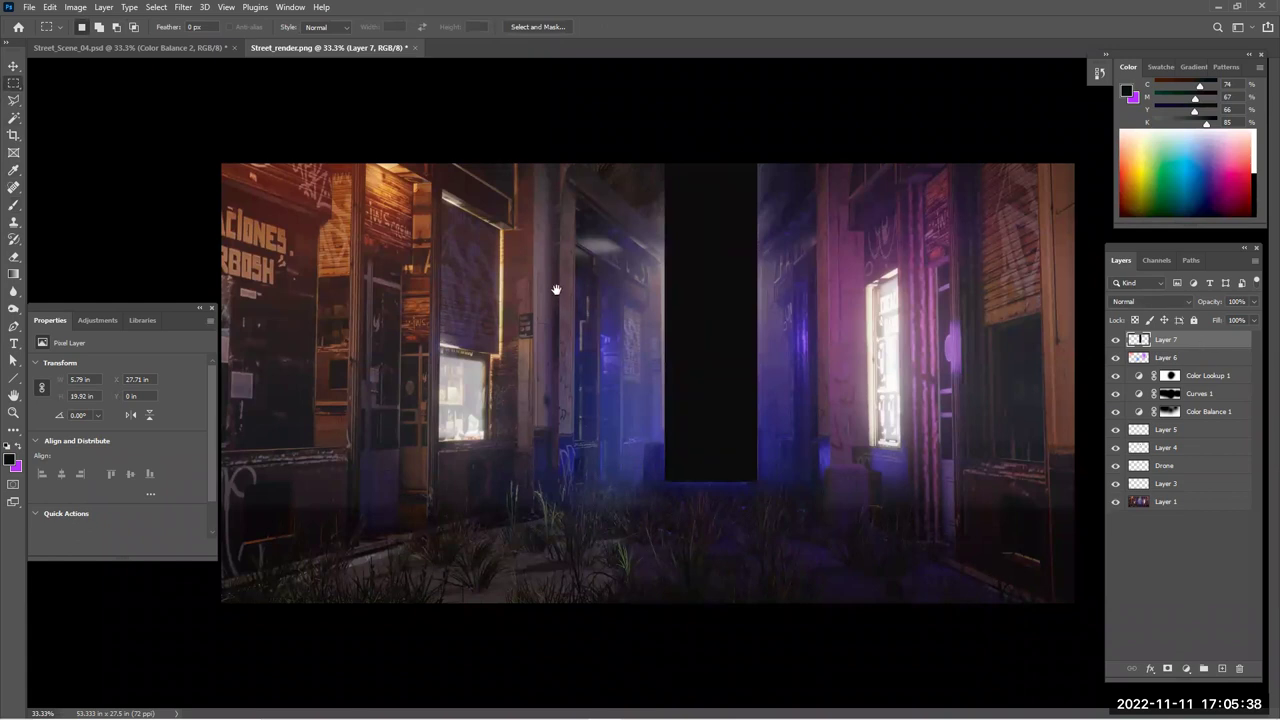
# Blend the dark gap layer into the scene by splitting its Blend If This Layer black point to 0 / 39
pyautogui.moveTo(278, 104); pyautogui.dragTo(246, 70)
pyautogui.moveTo(163, 328)
pyautogui.mouseDown()
pyautogui.moveTo(226, 326)
pyautogui.moveTo(160, 328)
pyautogui.mouseUp()
pyautogui.moveTo(330, 330)
pyautogui.mouseDown()
pyautogui.moveTo(174, 326)
pyautogui.moveTo(333, 328)
pyautogui.mouseUp()
pyautogui.moveTo(185, 303)
pyautogui.mouseDown()
pyautogui.moveTo(265, 297)
pyautogui.moveTo(178, 300)
pyautogui.moveTo(188, 307)
pyautogui.mouseUp()
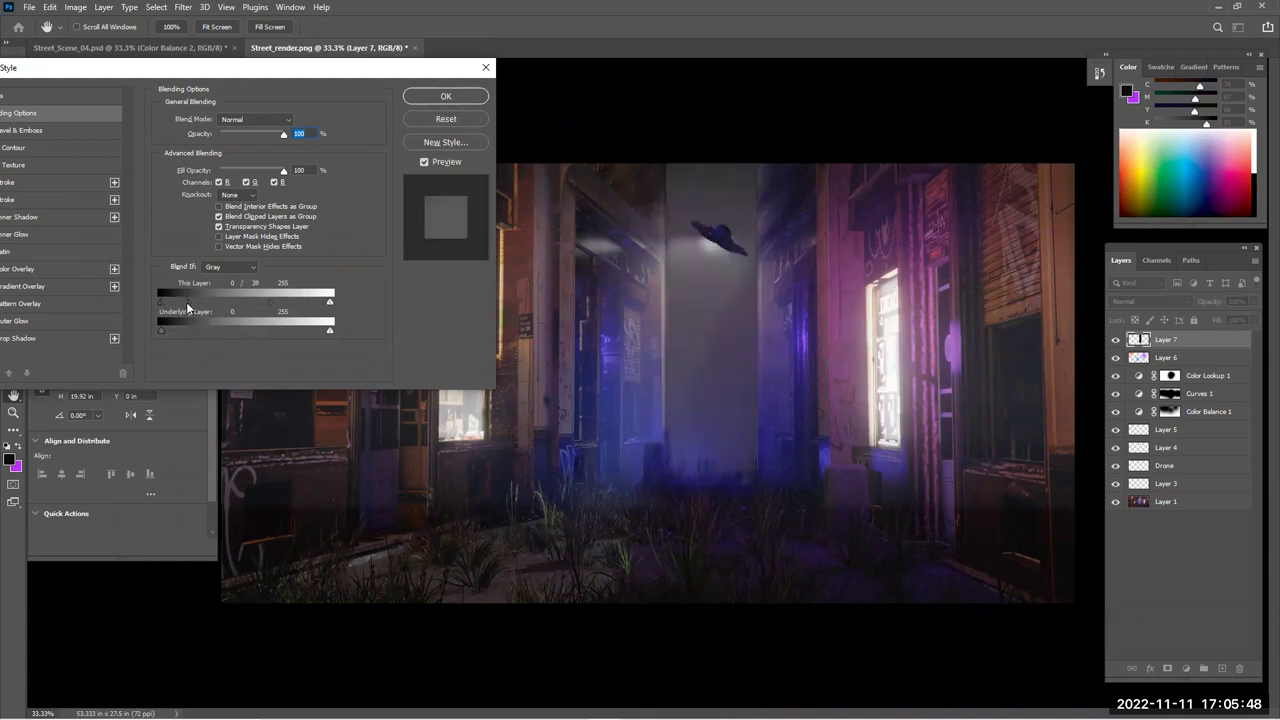
pyautogui.click(446, 96)
# Erase the dark overlay at the gap's upper corner and along its grassy base with a soft 700 px Eraser
pyautogui.click(14, 257)
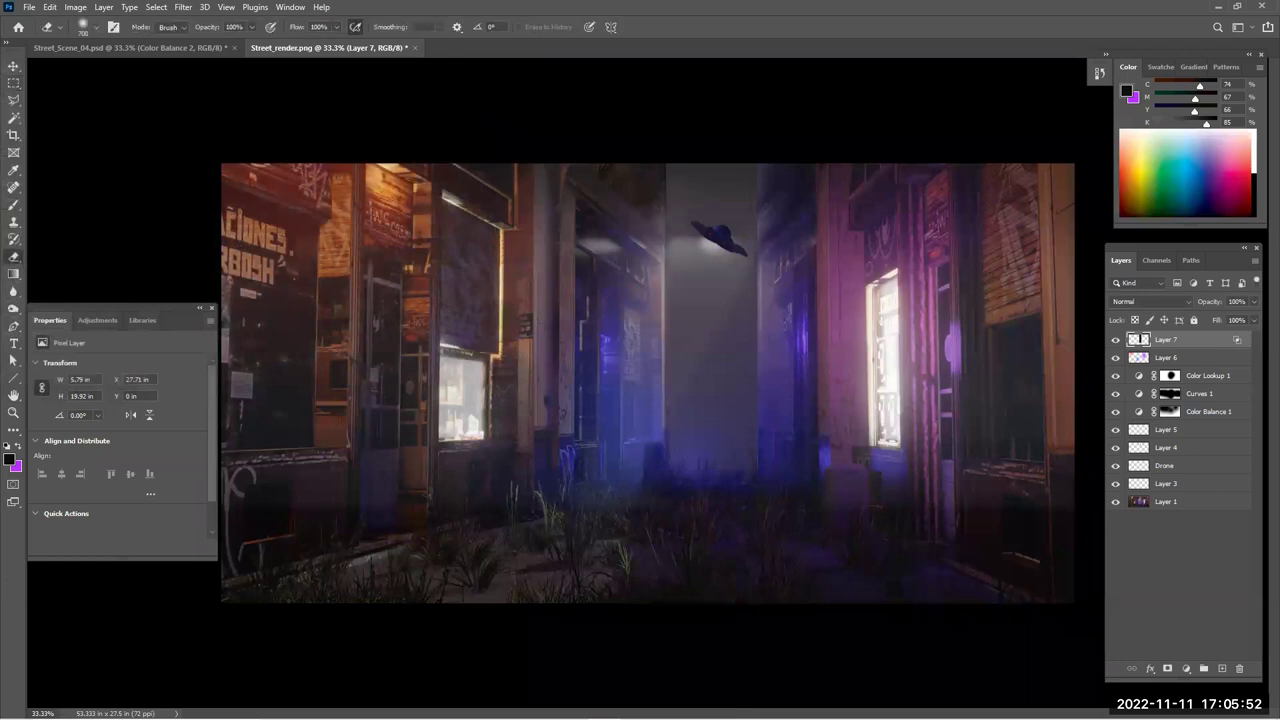
pyautogui.moveTo(668, 172); pyautogui.dragTo(672, 196)
pyautogui.moveTo(714, 490)
pyautogui.mouseDown()
pyautogui.moveTo(688, 482)
pyautogui.moveTo(668, 450)
pyautogui.mouseUp()
pyautogui.moveTo(728, 480)
pyautogui.mouseDown()
pyautogui.moveTo(746, 450)
pyautogui.moveTo(682, 446)
pyautogui.mouseUp()
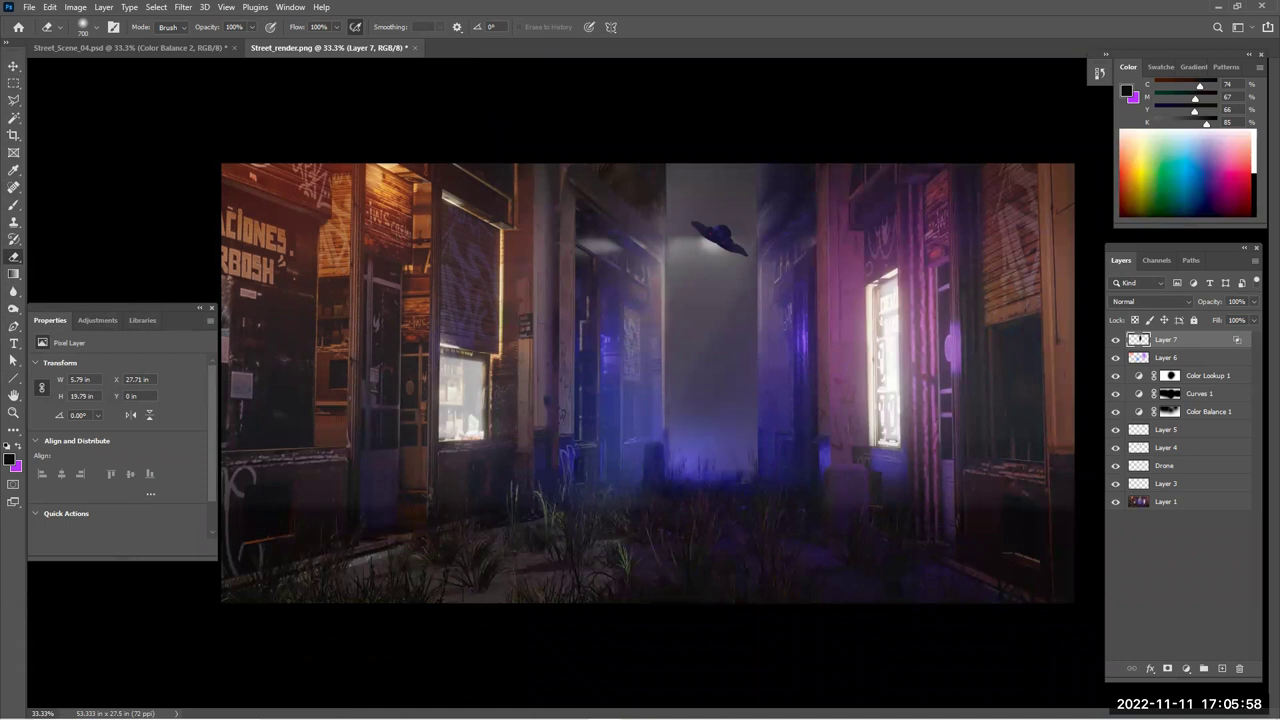
# Erase the dark overlay over the drone's light and the beam just below it, adjusting the Eraser size up to 400 px
pyautogui.press('[')
pyautogui.press('[')
pyautogui.press('[')
pyautogui.press('[')
pyautogui.press('[')
pyautogui.press('[')
pyautogui.press('[')
pyautogui.press('[')
pyautogui.press('[')
pyautogui.click(713, 247)
pyautogui.click(713, 246)
pyautogui.press(']')
pyautogui.press(']')
pyautogui.press(']')
pyautogui.press(']')
pyautogui.press(']')
pyautogui.press(']')
pyautogui.click(709, 260)
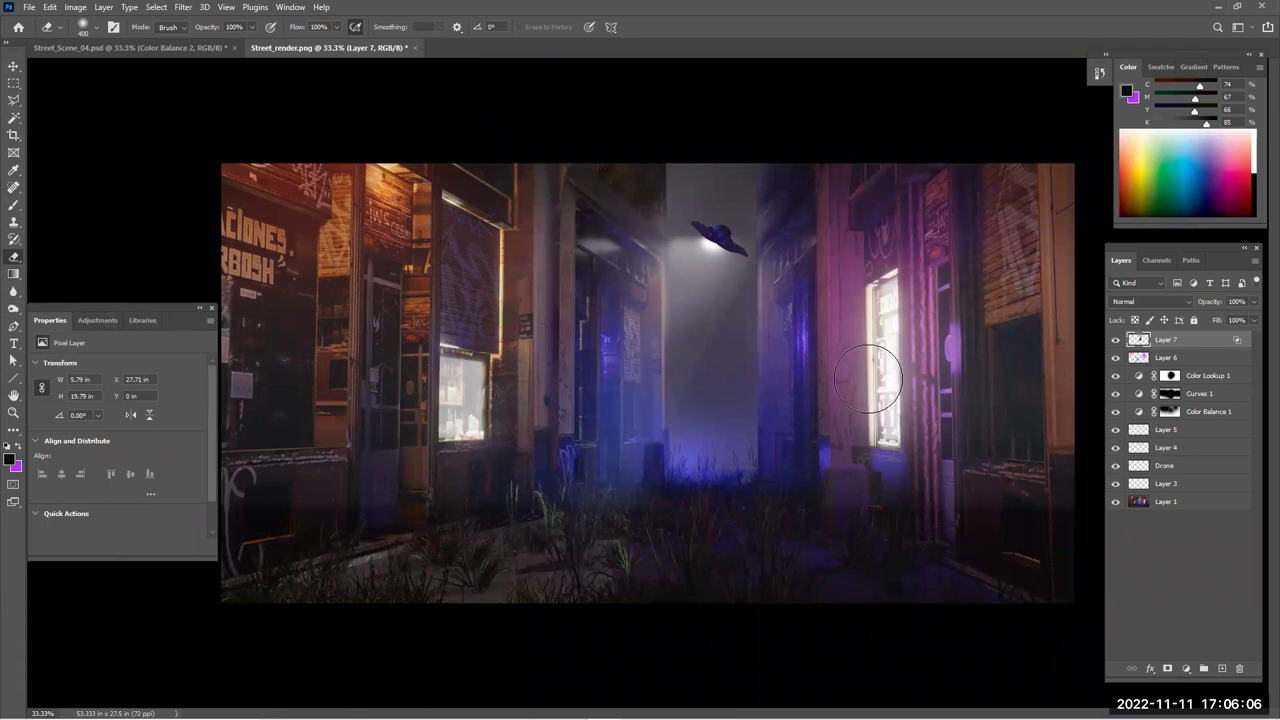
# Add a new layer for fog and choose the 491 px cloud brush preset
pyautogui.click(1221, 668)
pyautogui.press('b')
pyautogui.rightClick(872, 525)
pyautogui.moveTo(958, 511); pyautogui.dragTo(965, 570)
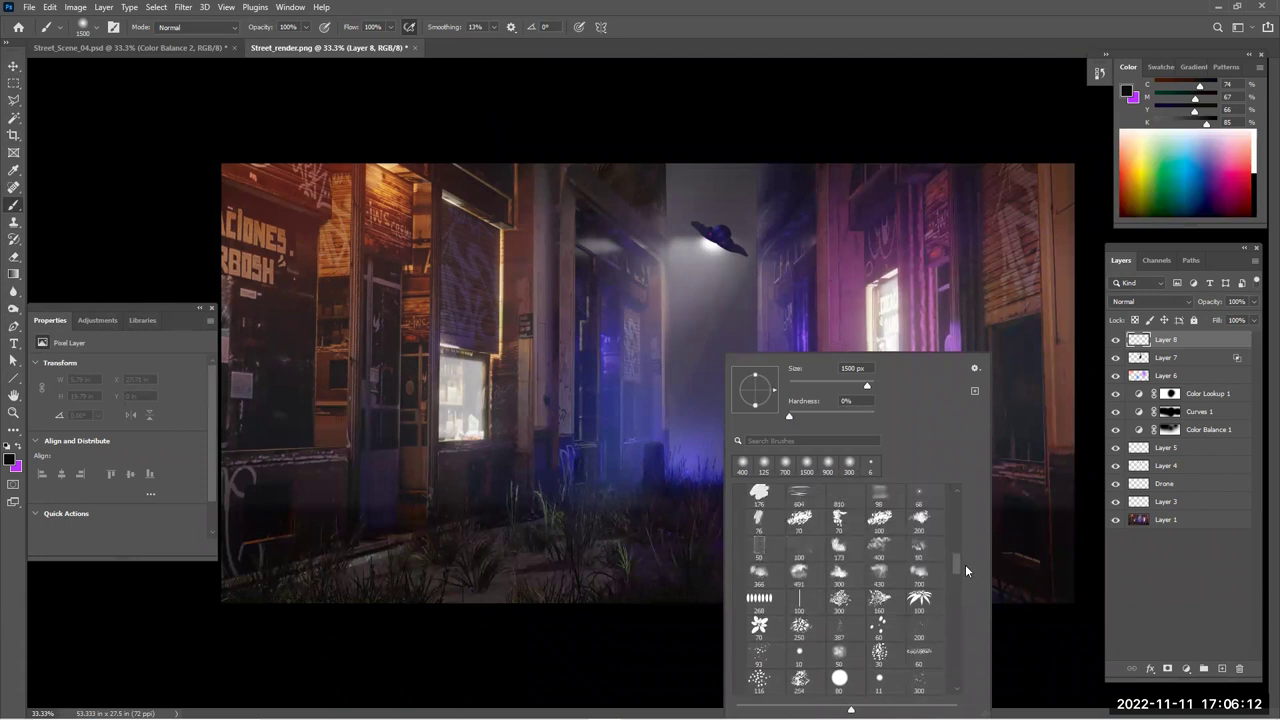
pyautogui.click(840, 574)
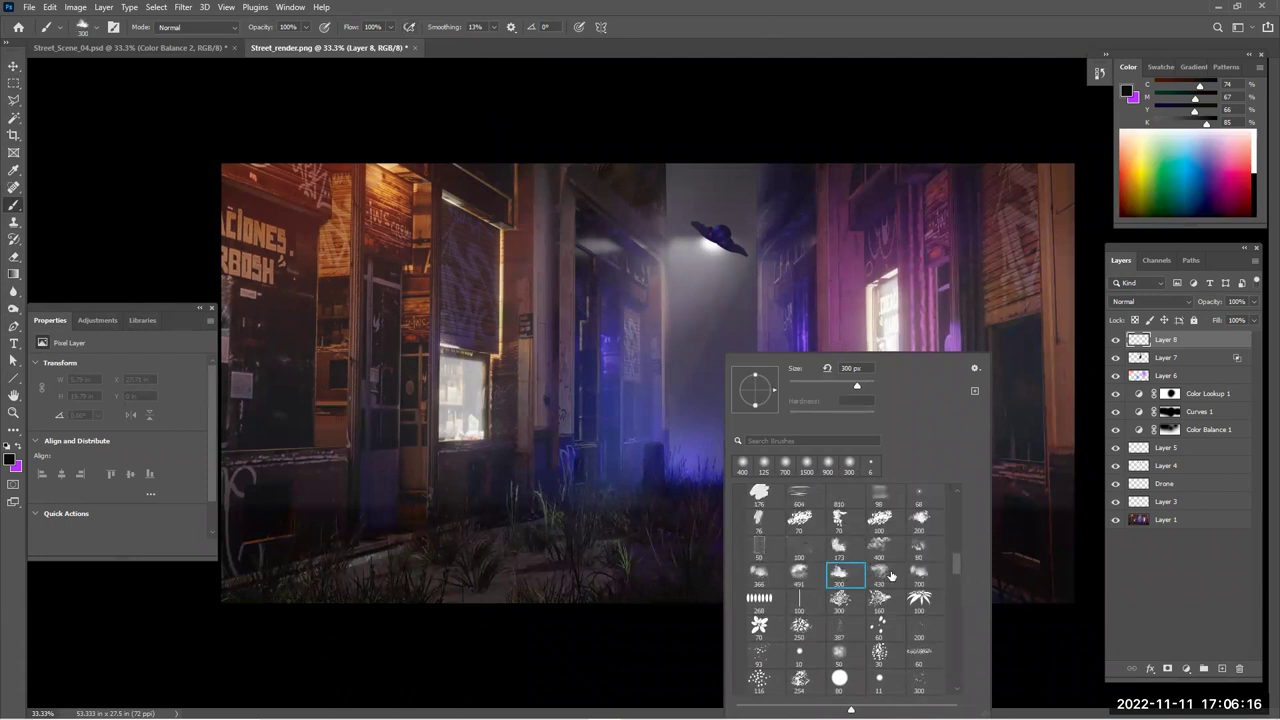
pyautogui.scroll(1, 900, 576)
pyautogui.doubleClick(807, 596)
# Set the foreground color to a pale blue-violet and stamp a 1400 px fog cloud at the base of the gap
pyautogui.press('x')
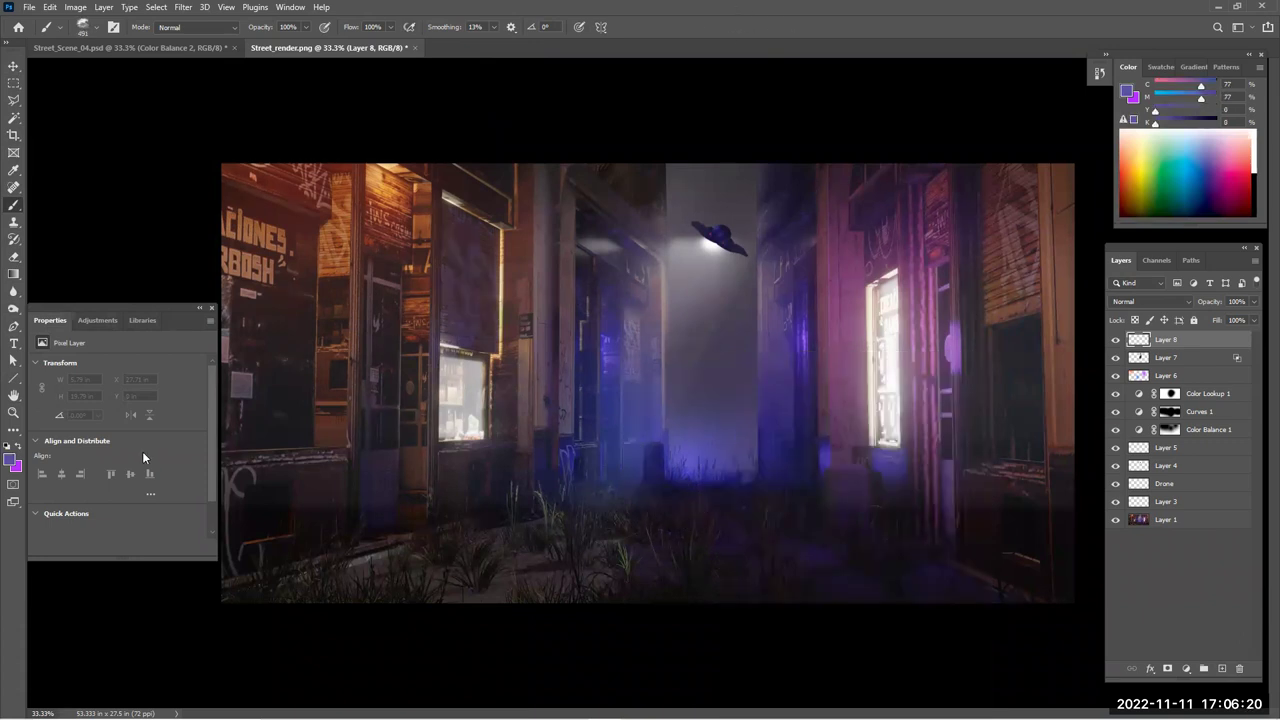
pyautogui.click(11, 459)
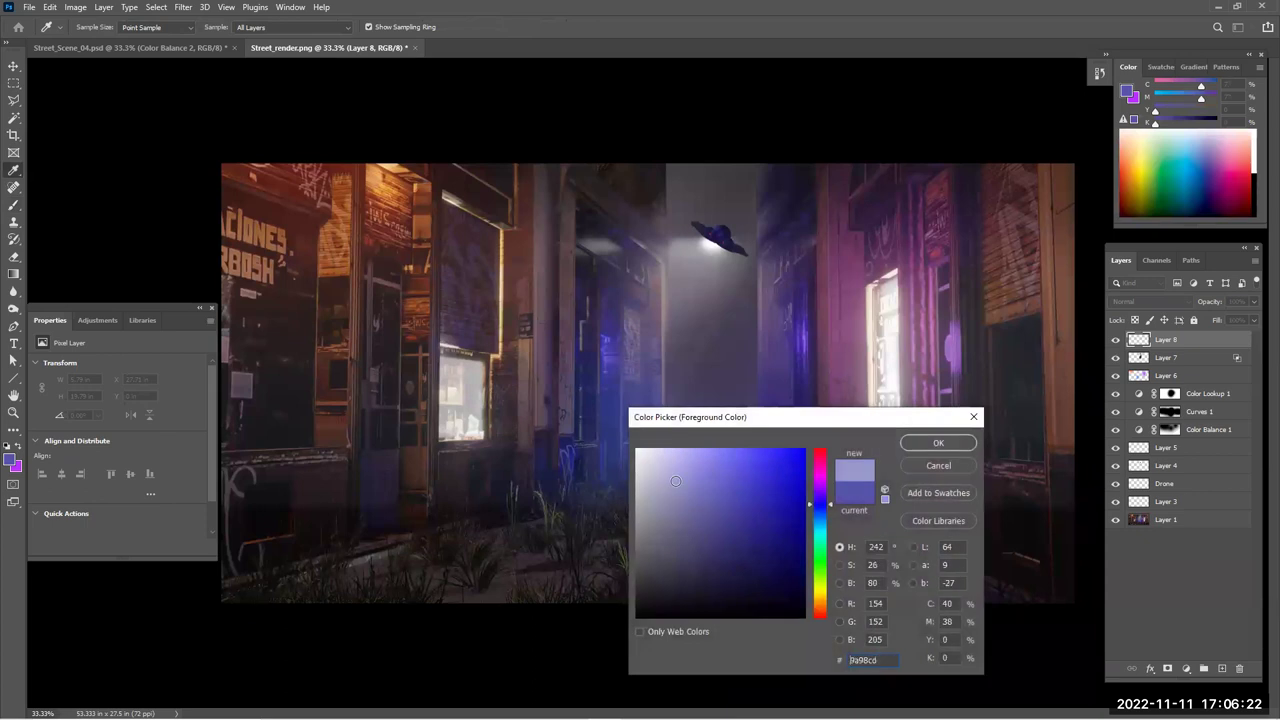
pyautogui.click(932, 443)
pyautogui.click(690, 437)
pyautogui.hotkey('ctrl', 'z')
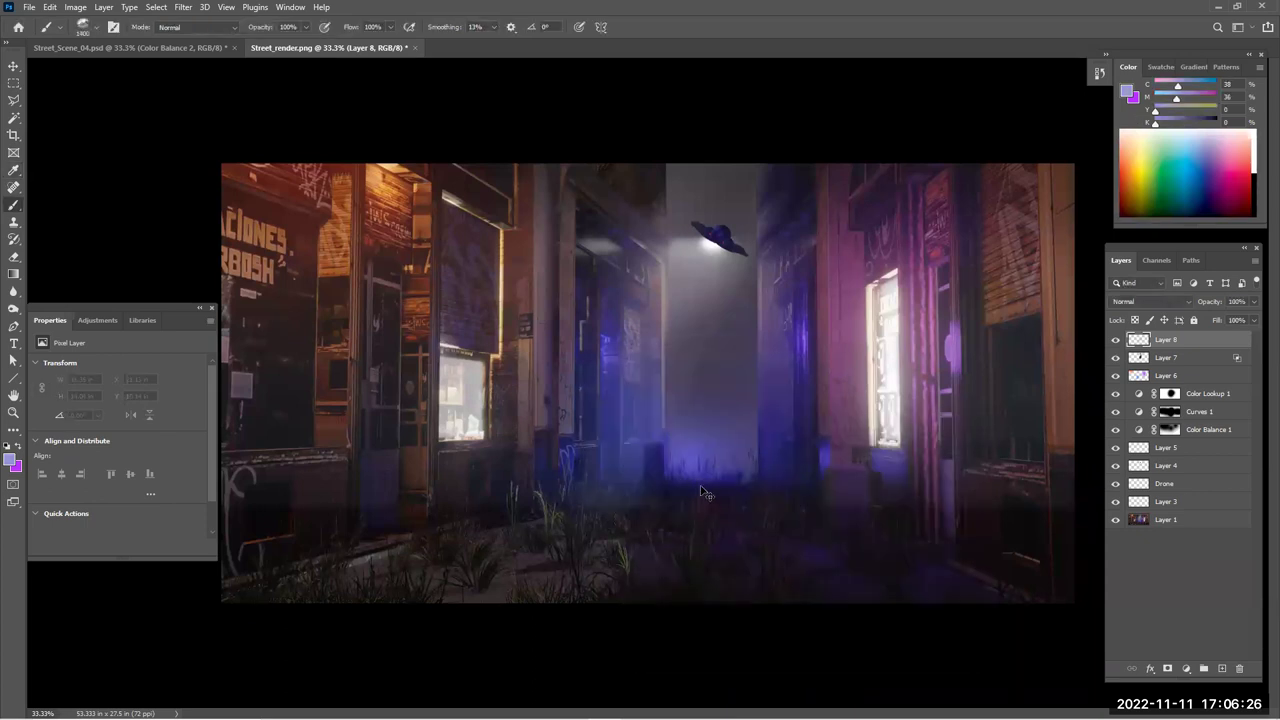
pyautogui.click(701, 477)
# Erase the fog over the street and grass and around the base of the gap, enlarging the Eraser to 700 px
pyautogui.click(15, 257)
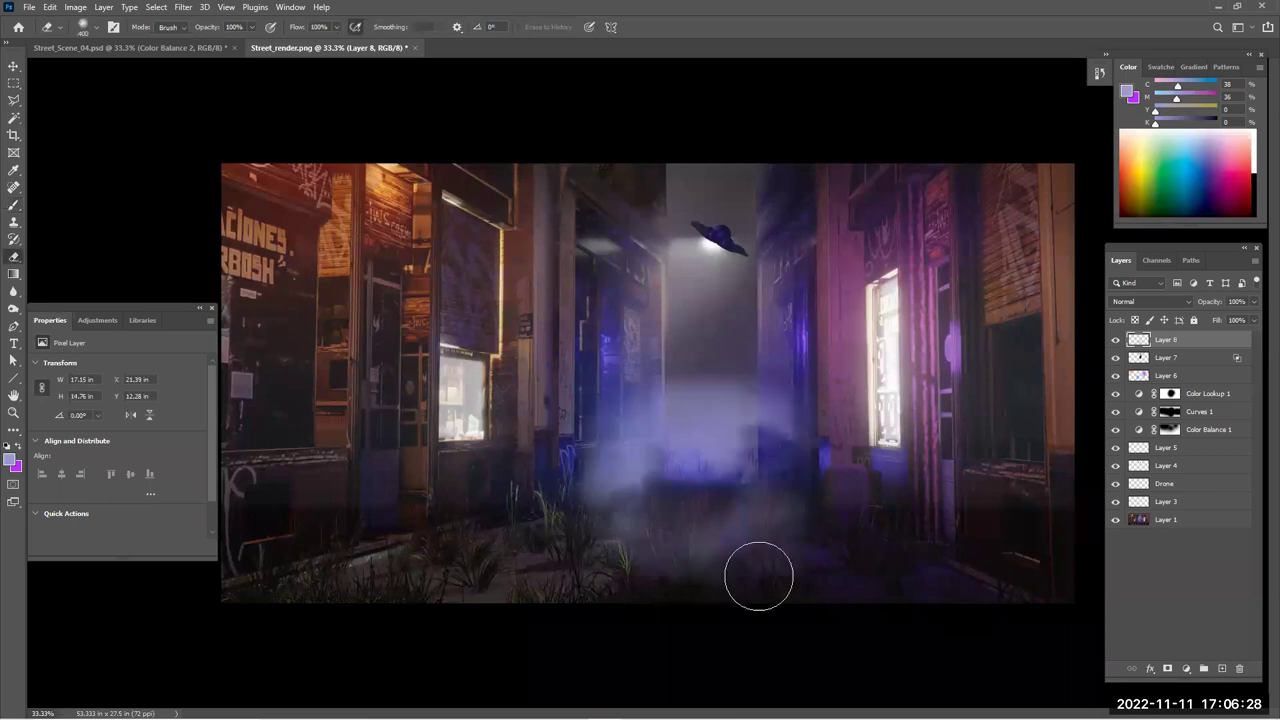
pyautogui.click(651, 518)
pyautogui.click(738, 540)
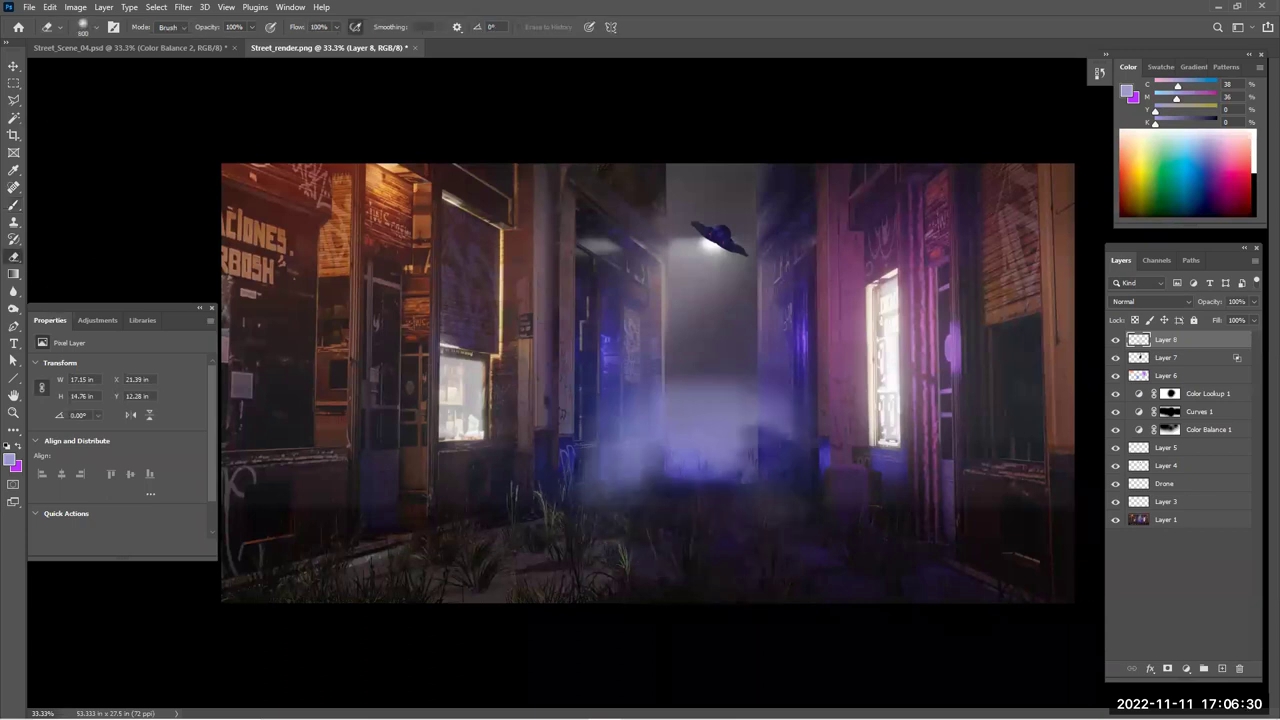
pyautogui.click(648, 480)
pyautogui.click(636, 462)
pyautogui.click(733, 490)
pyautogui.click(772, 468)
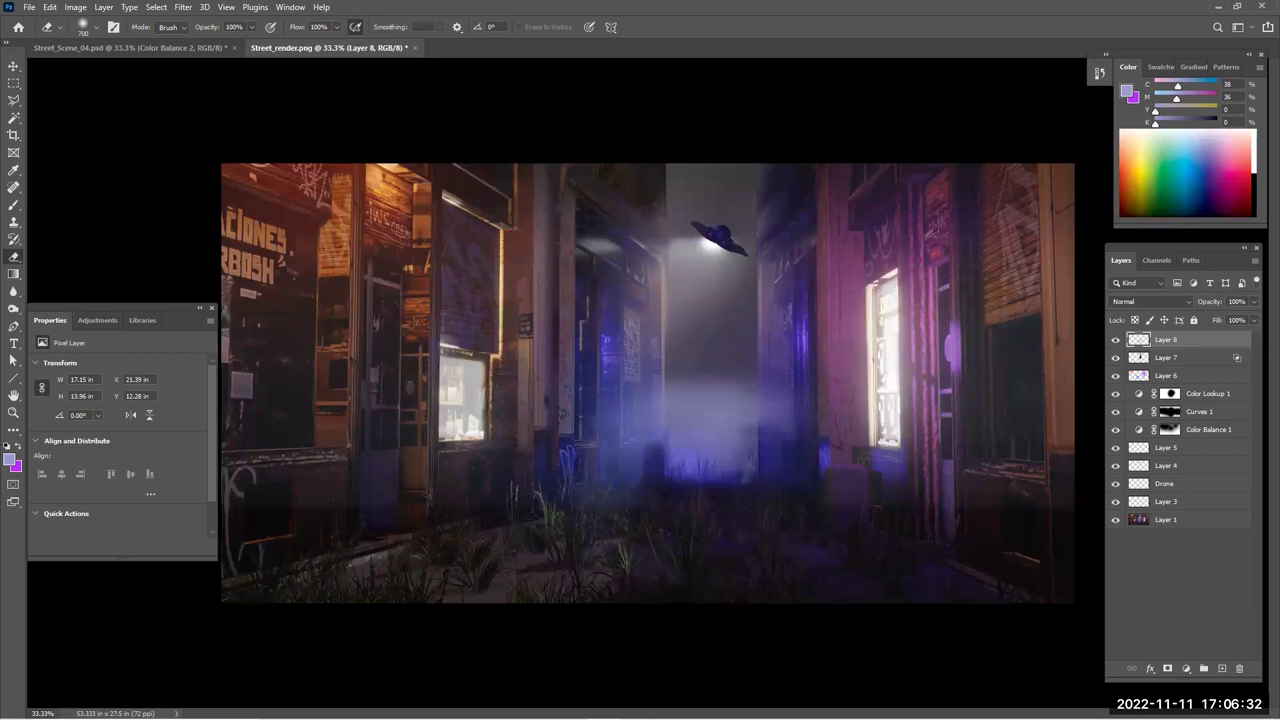
# Soften the fog's upper edge and fade its right side and center with a 700 to 900 px Eraser
pyautogui.moveTo(745, 358)
pyautogui.mouseDown()
pyautogui.moveTo(640, 365)
pyautogui.moveTo(716, 366)
pyautogui.mouseUp()
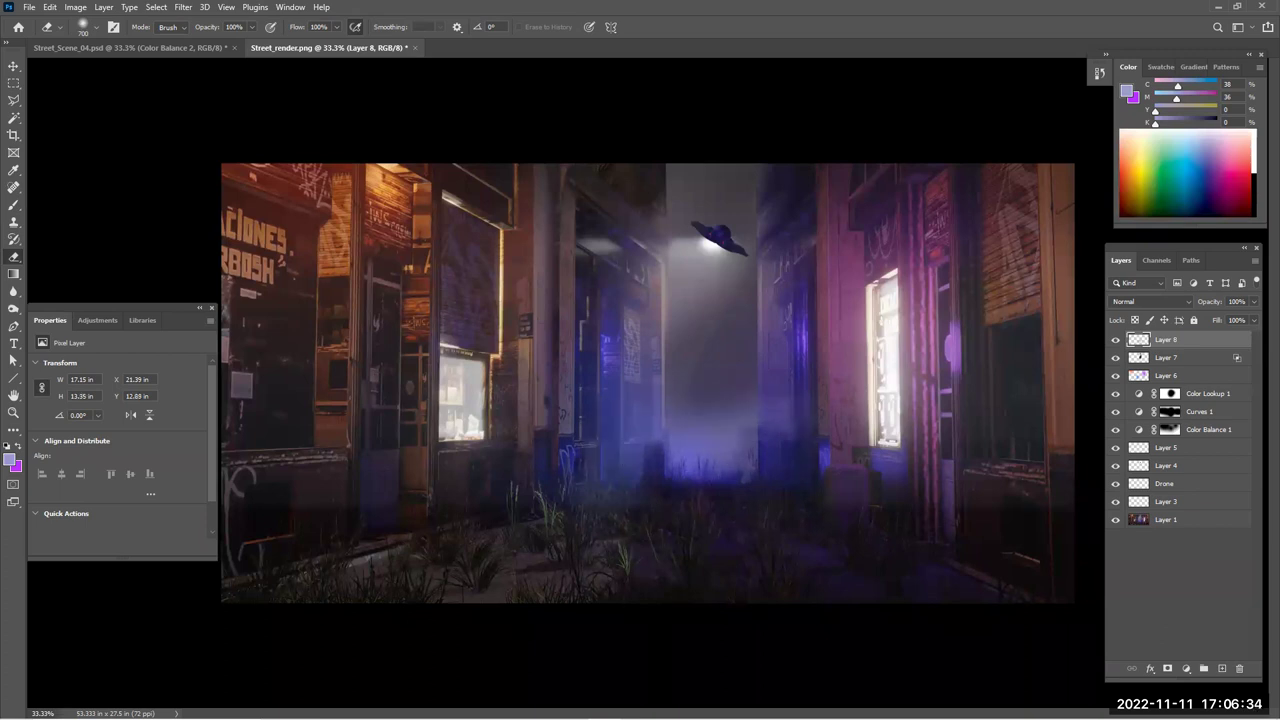
pyautogui.click(818, 405)
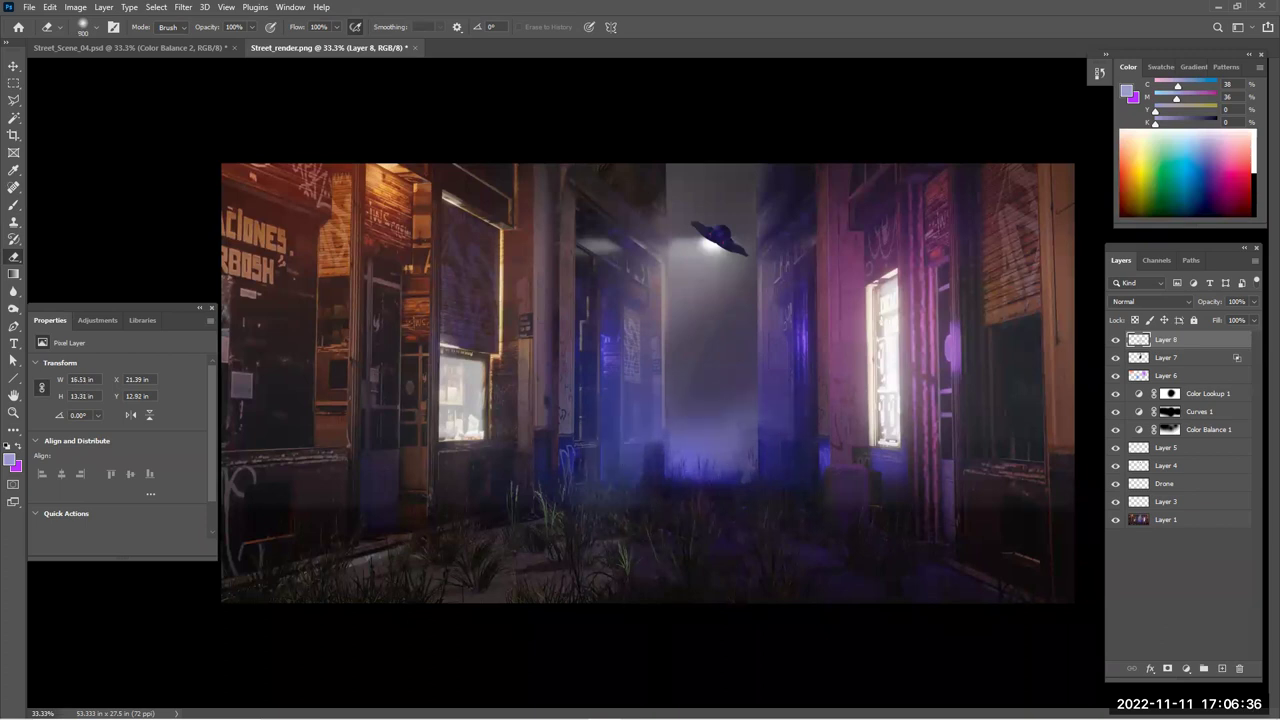
pyautogui.click(708, 430)
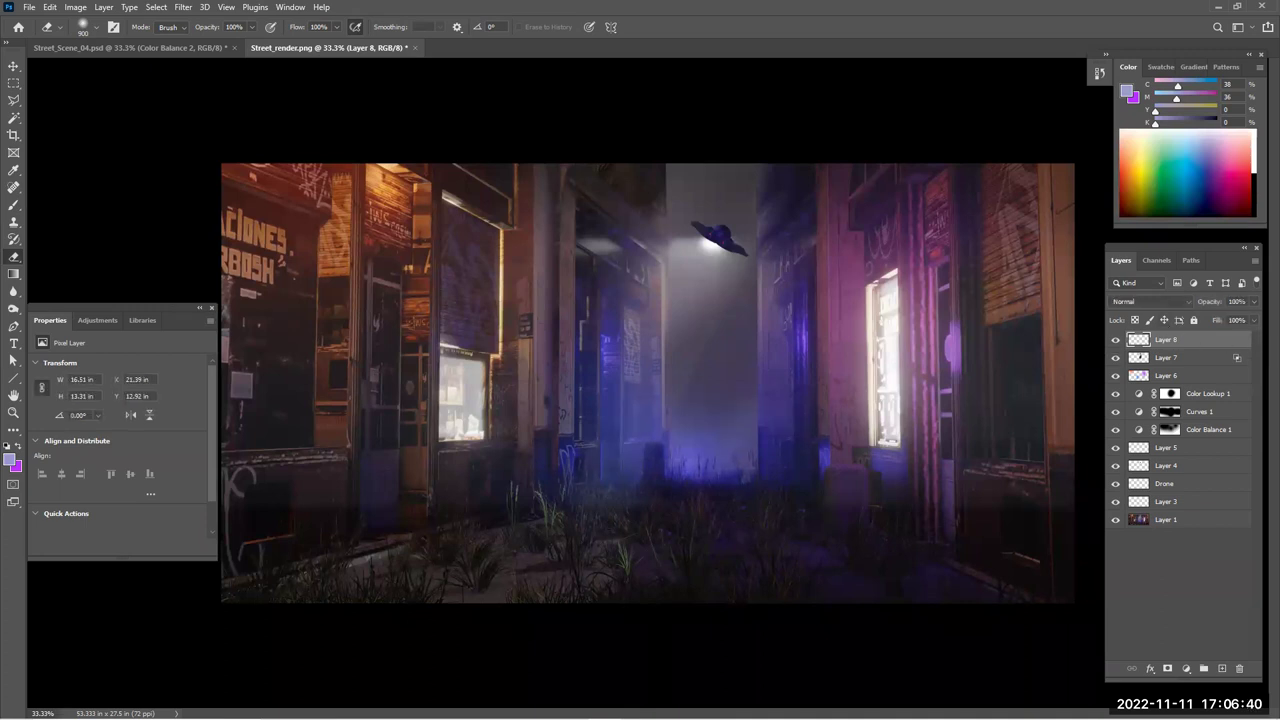
# Try 1500 px fog stamps over the street's lower left, lower right and the central gap, undoing each one
pyautogui.press('b')
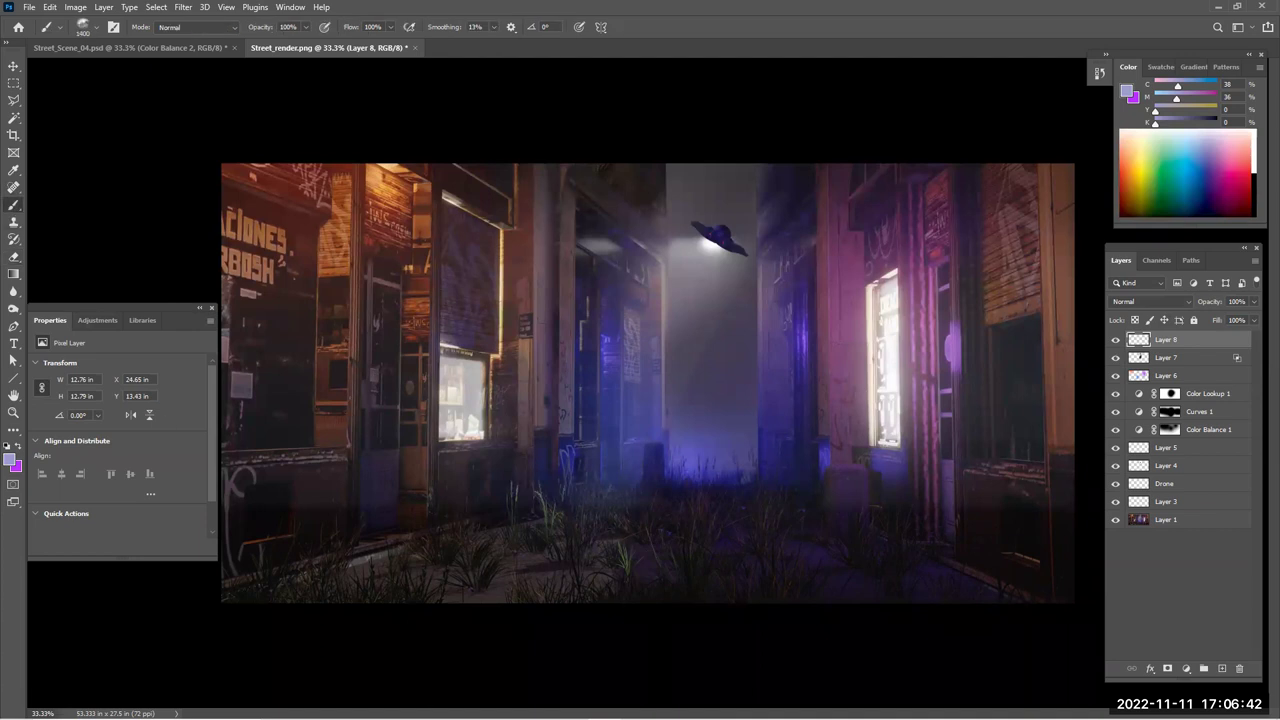
pyautogui.click(400, 603)
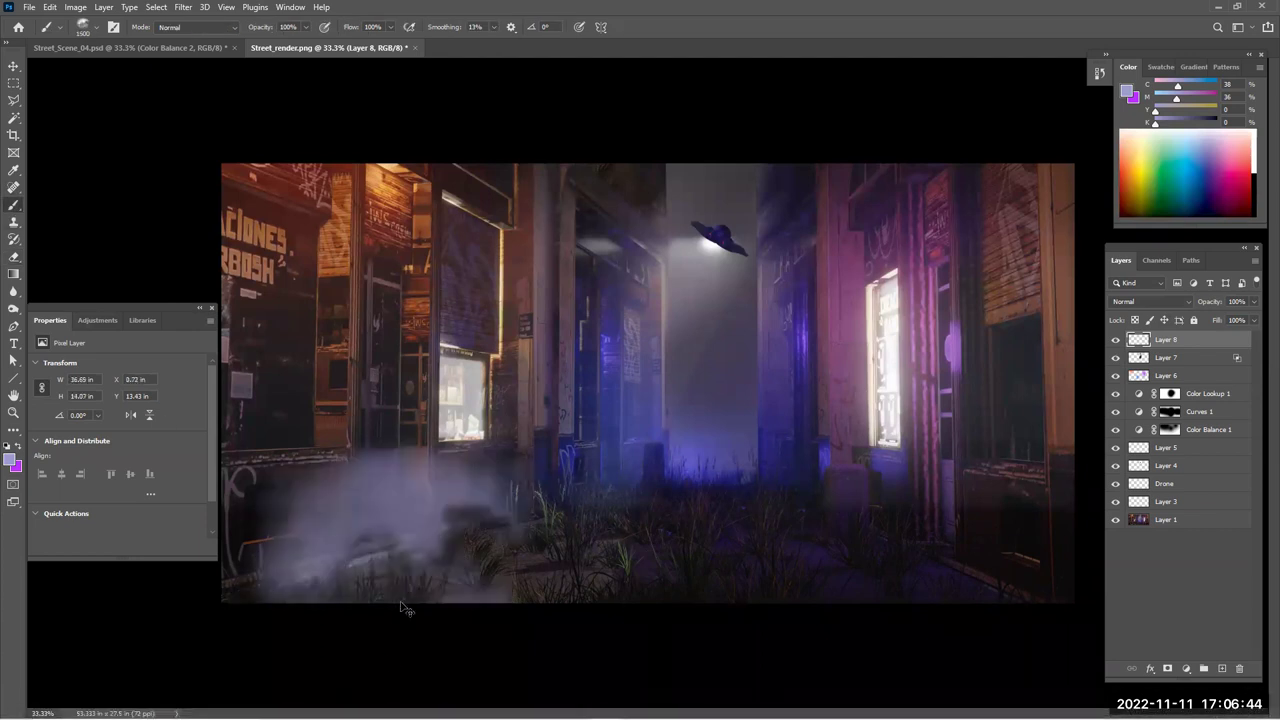
pyautogui.hotkey('ctrl', 'z')
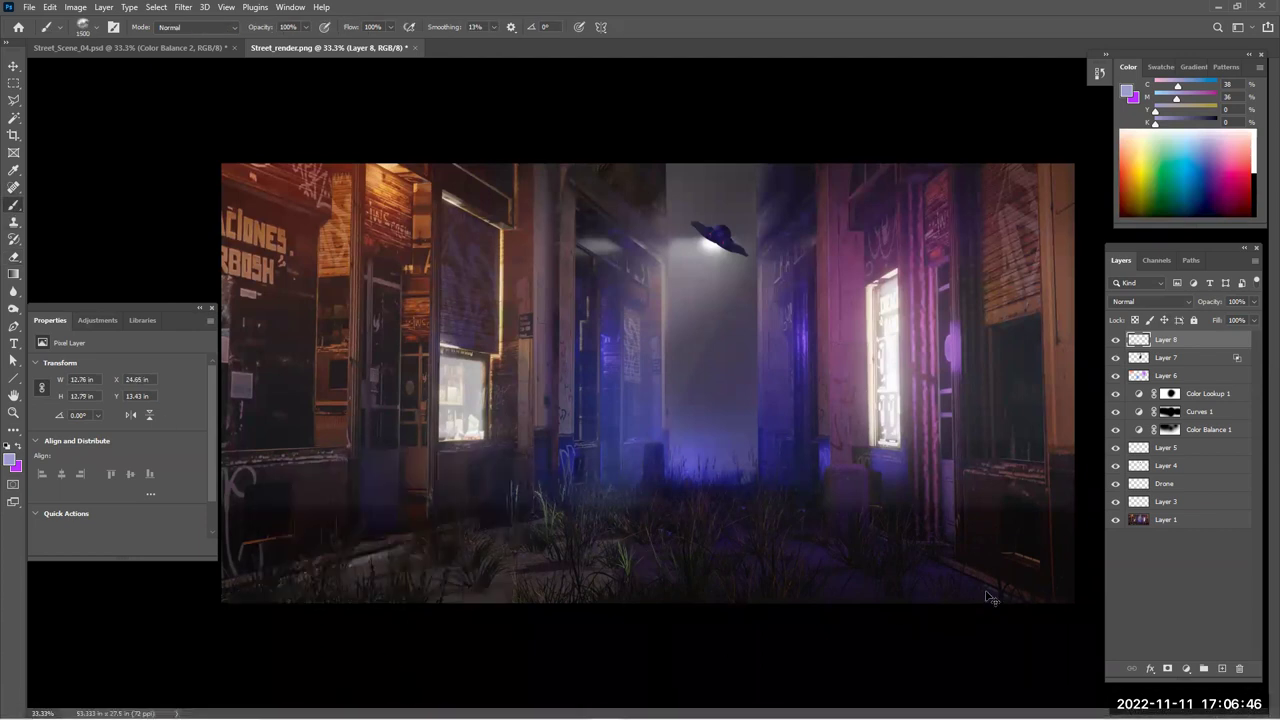
pyautogui.click(988, 594)
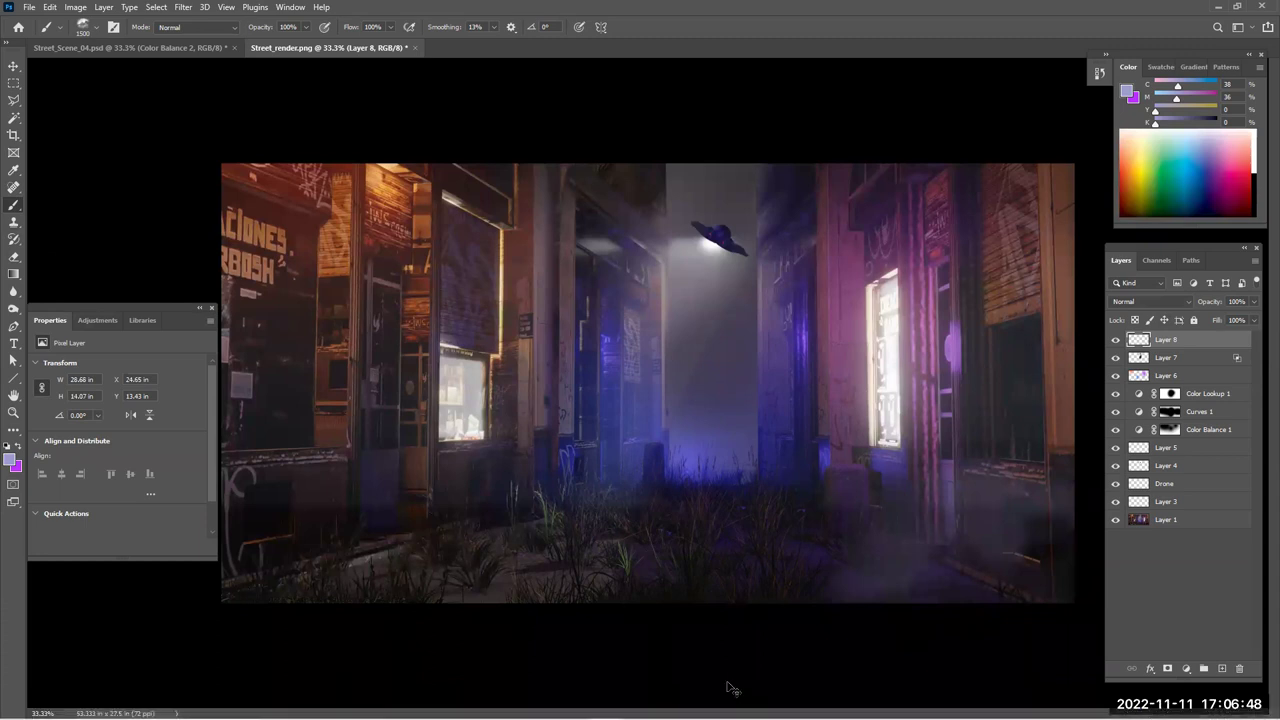
pyautogui.hotkey('ctrl', 'z')
pyautogui.click(694, 436)
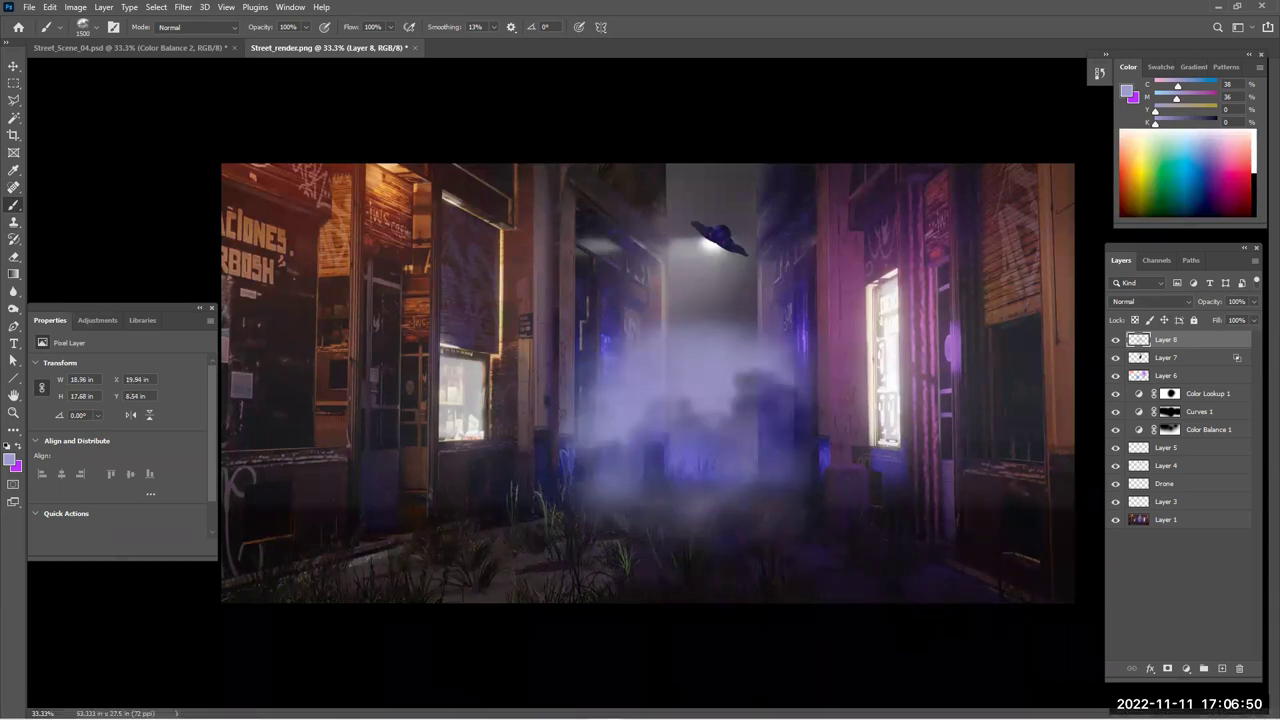
pyautogui.hotkey('ctrl', 'z')
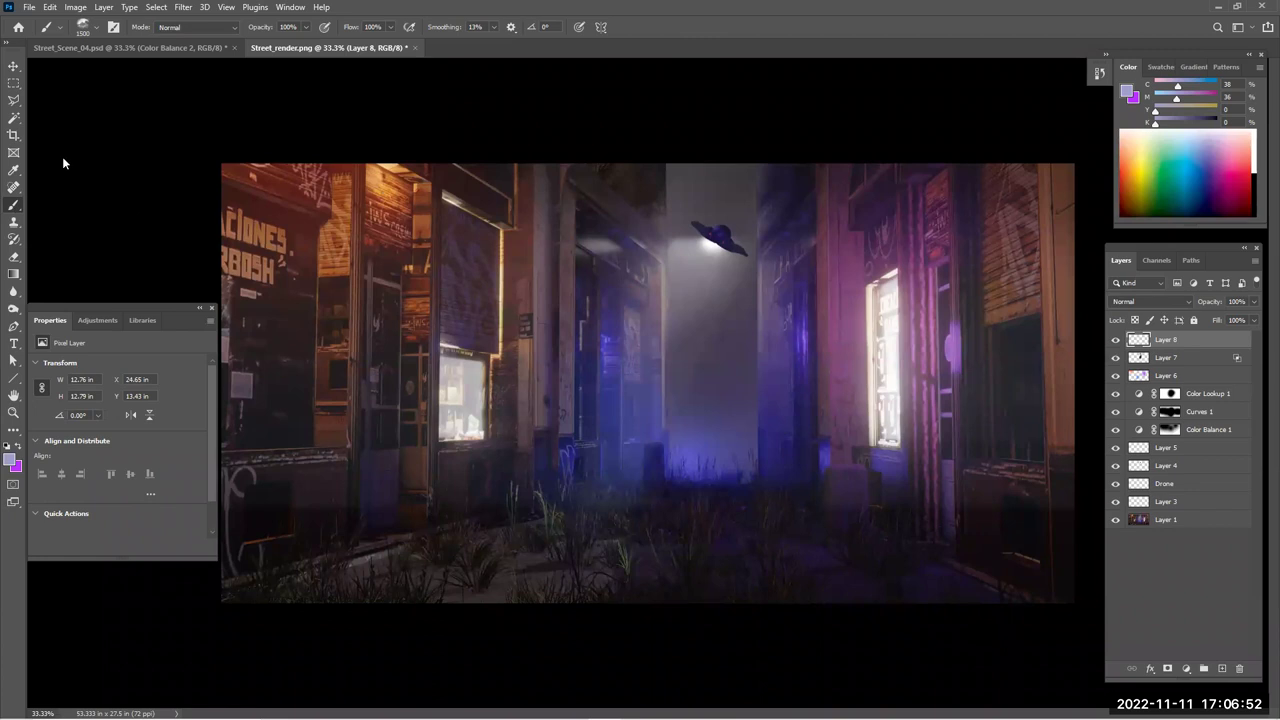
# Stamp all visible layers into a new merged layer at the top of the stack
pyautogui.click(14, 83)
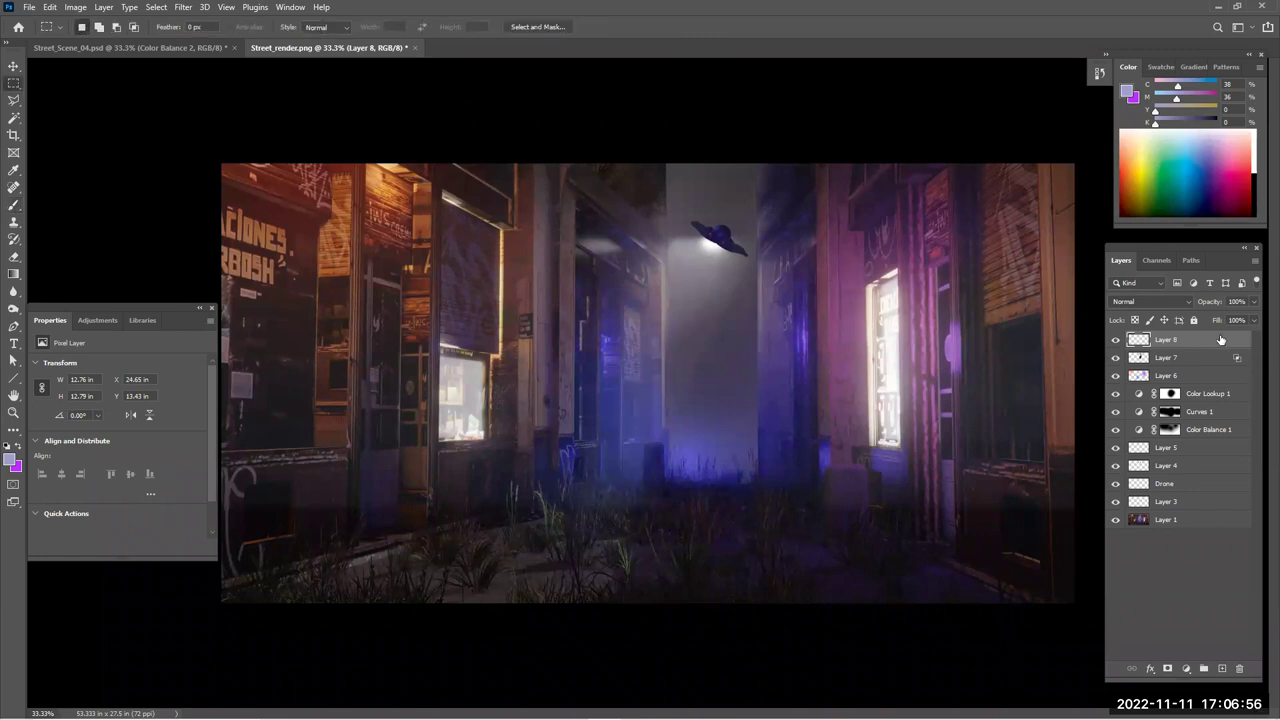
pyautogui.hotkey('ctrl', 'shift', 'alt', 'e')
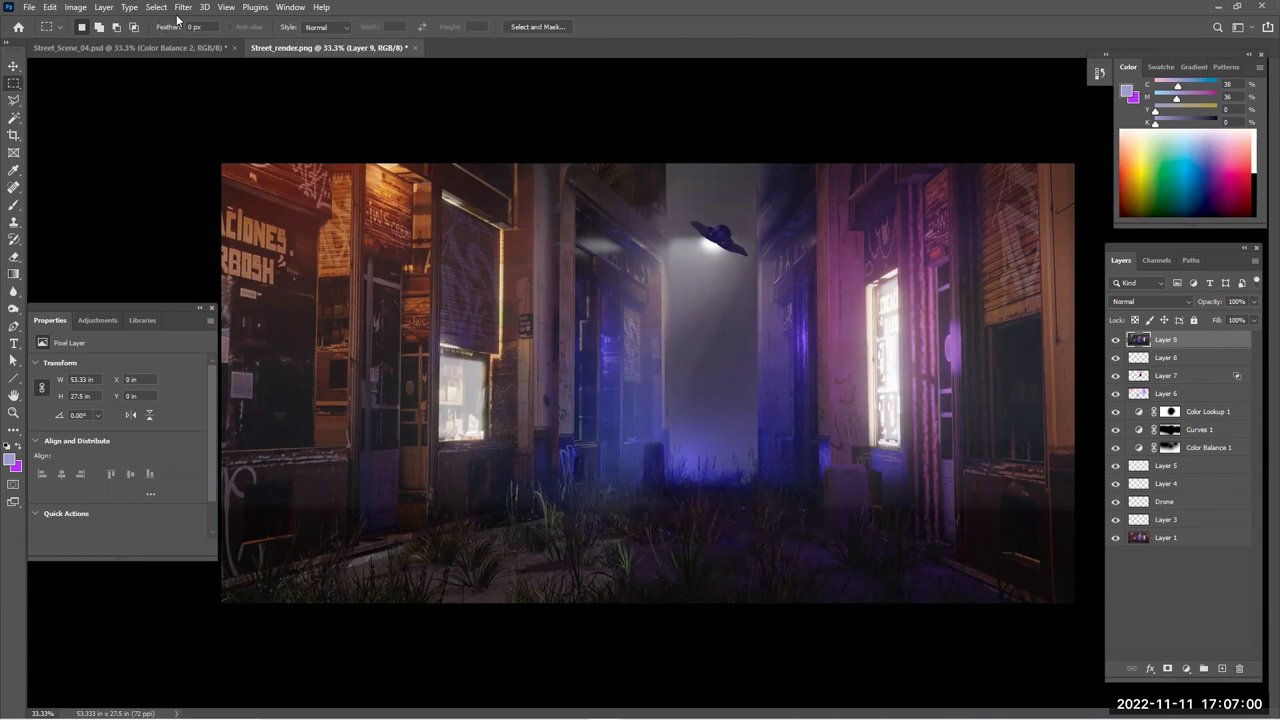
pyautogui.hotkey('ctrl', '+')
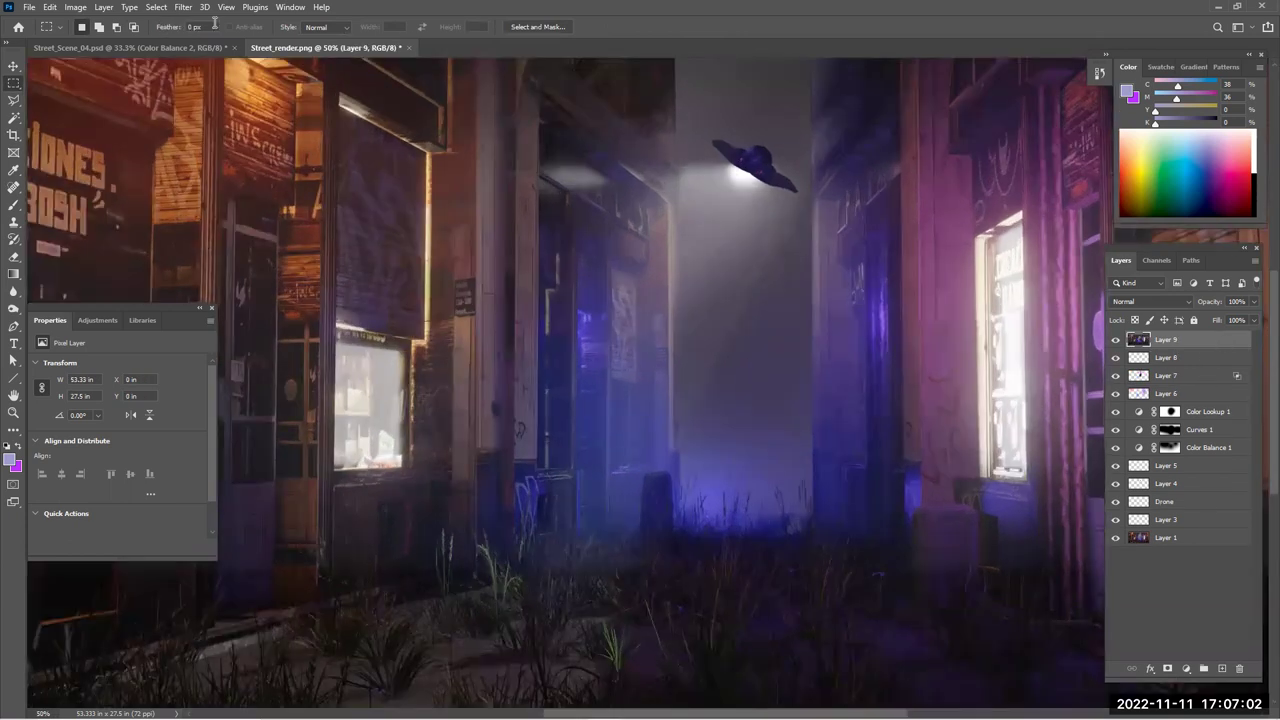
# Apply Smart Sharpen to the merged layer with amount 328%, radius 1.8 px, noise reduction 16% and Lens Blur removal
pyautogui.click(184, 8)
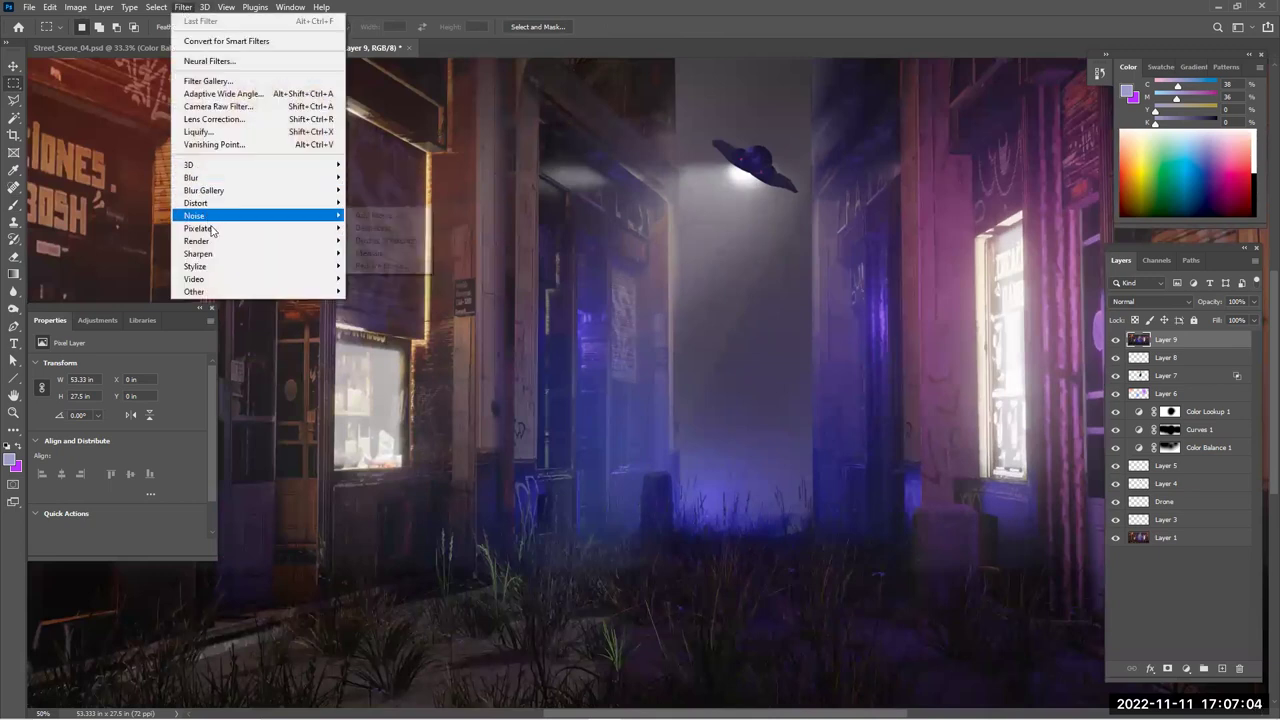
pyautogui.moveTo(254, 256)
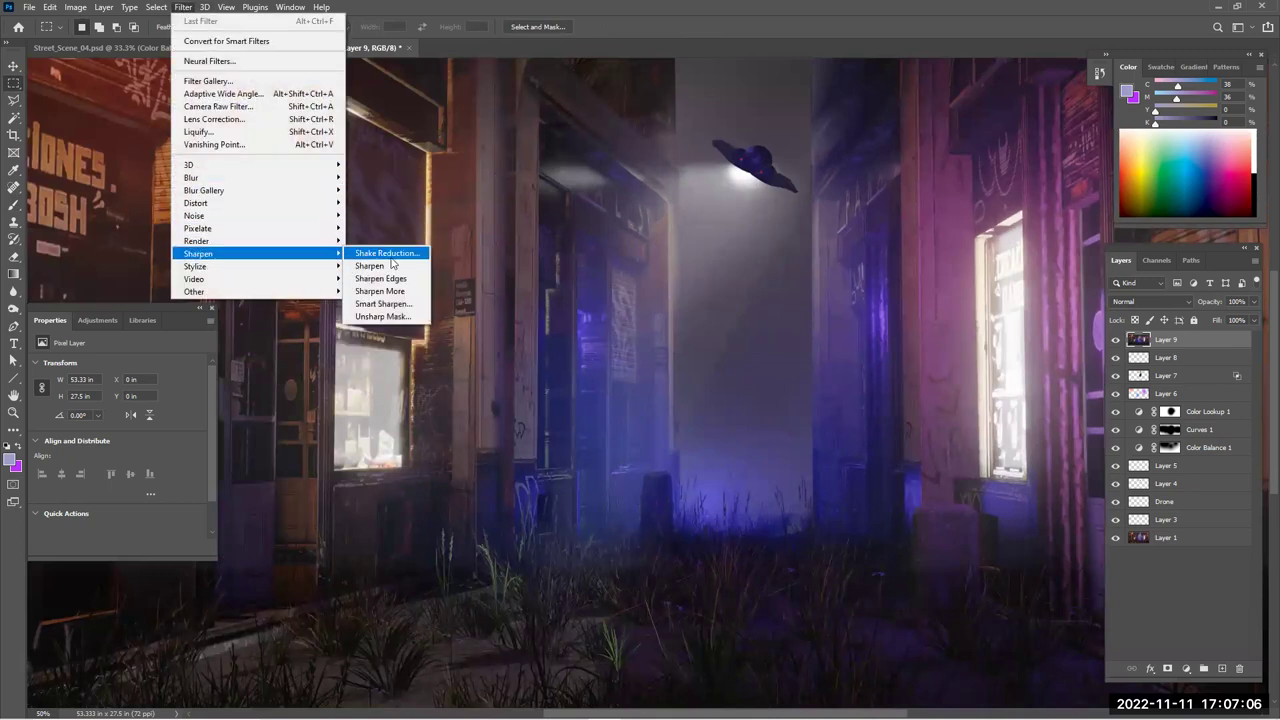
pyautogui.click(393, 303)
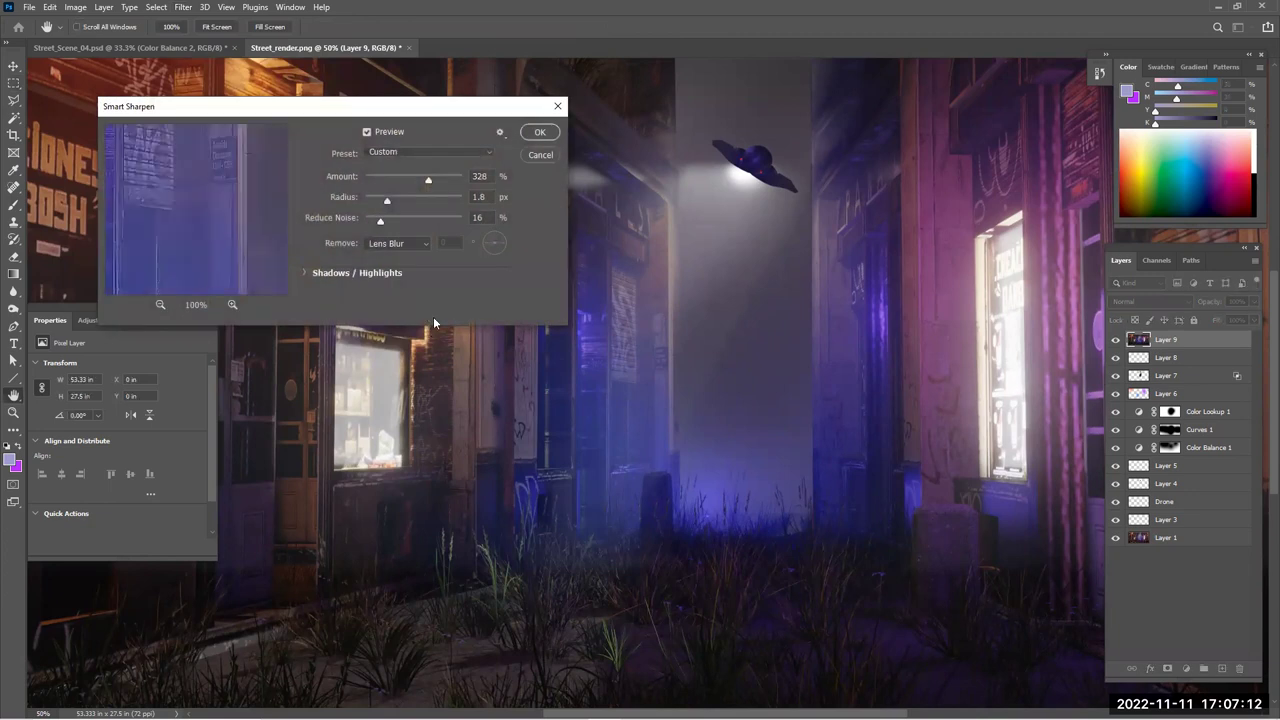
pyautogui.click(428, 178)
pyautogui.click(536, 133)
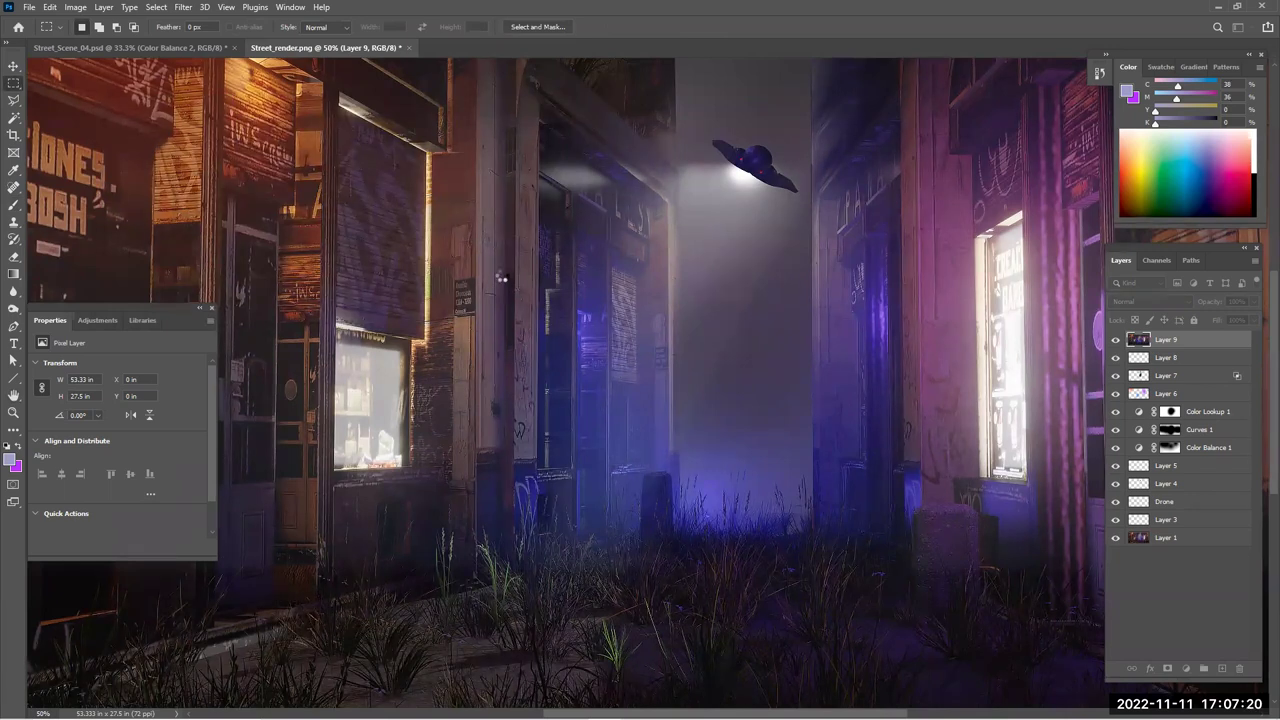
# Add 4% uniform noise to the merged layer, without the Monochromatic option
pyautogui.hotkey('ctrl', '-')
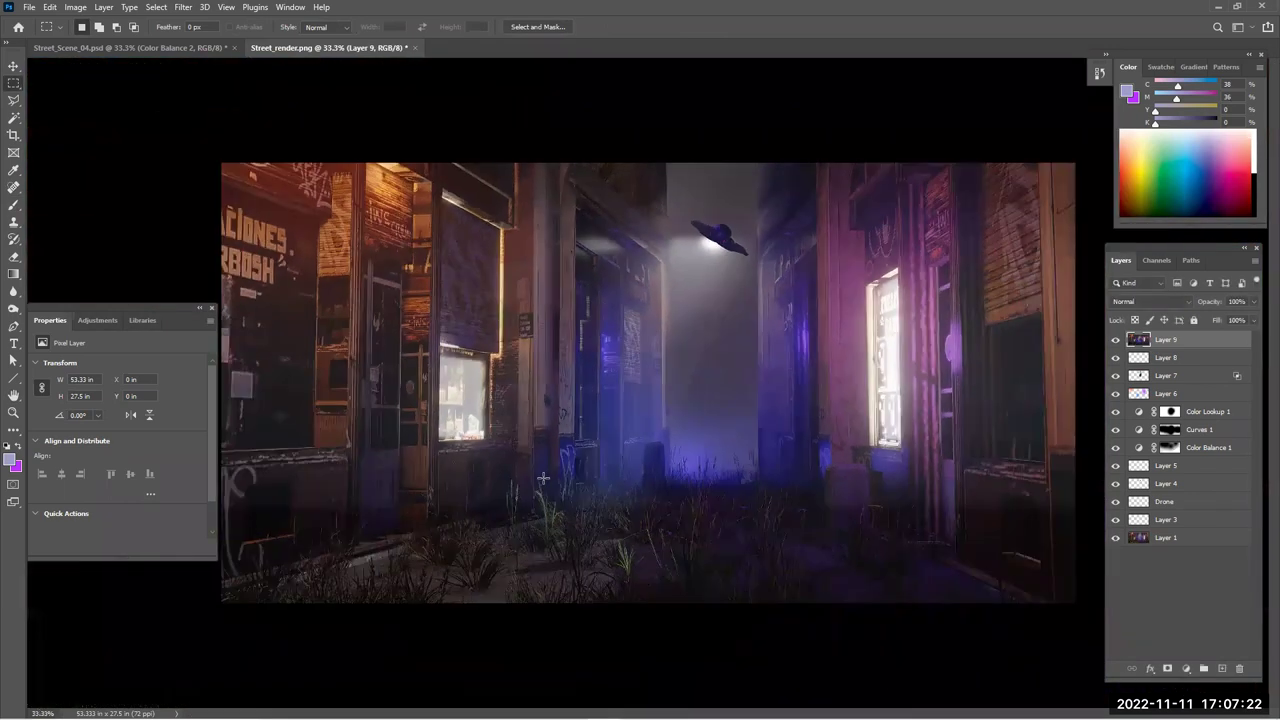
pyautogui.click(182, 8)
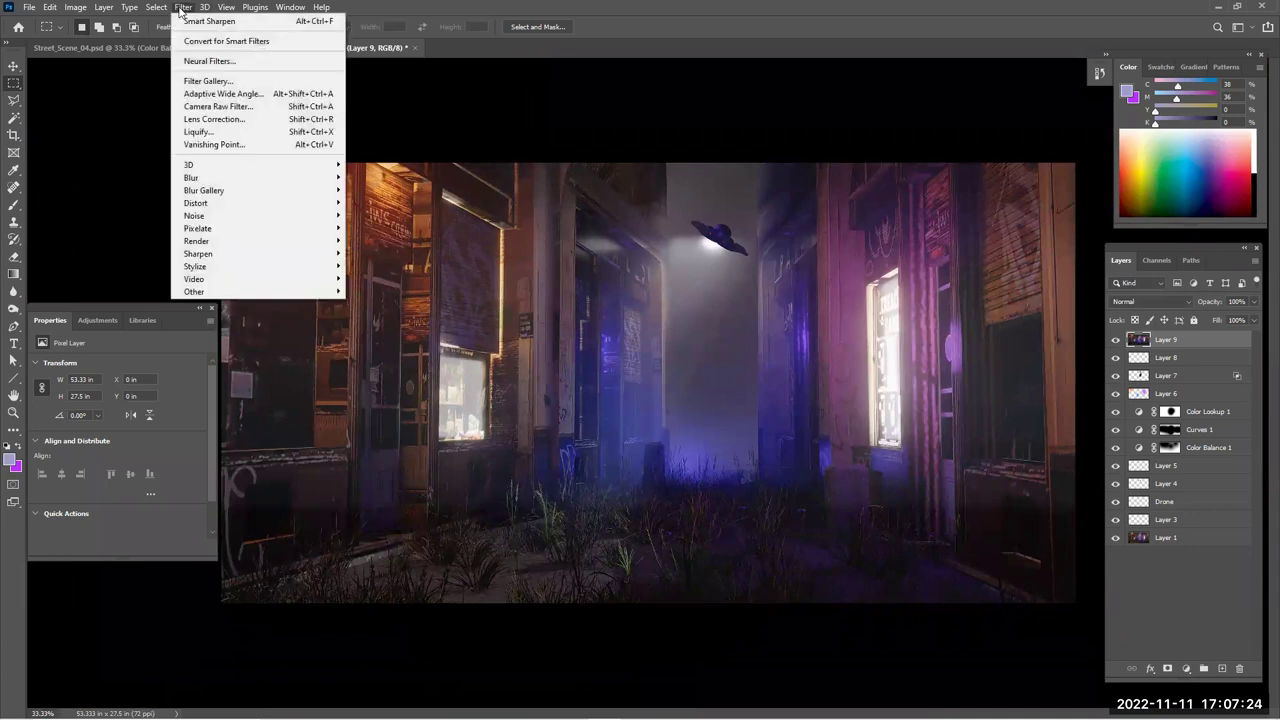
pyautogui.moveTo(260, 215)
pyautogui.click(399, 216)
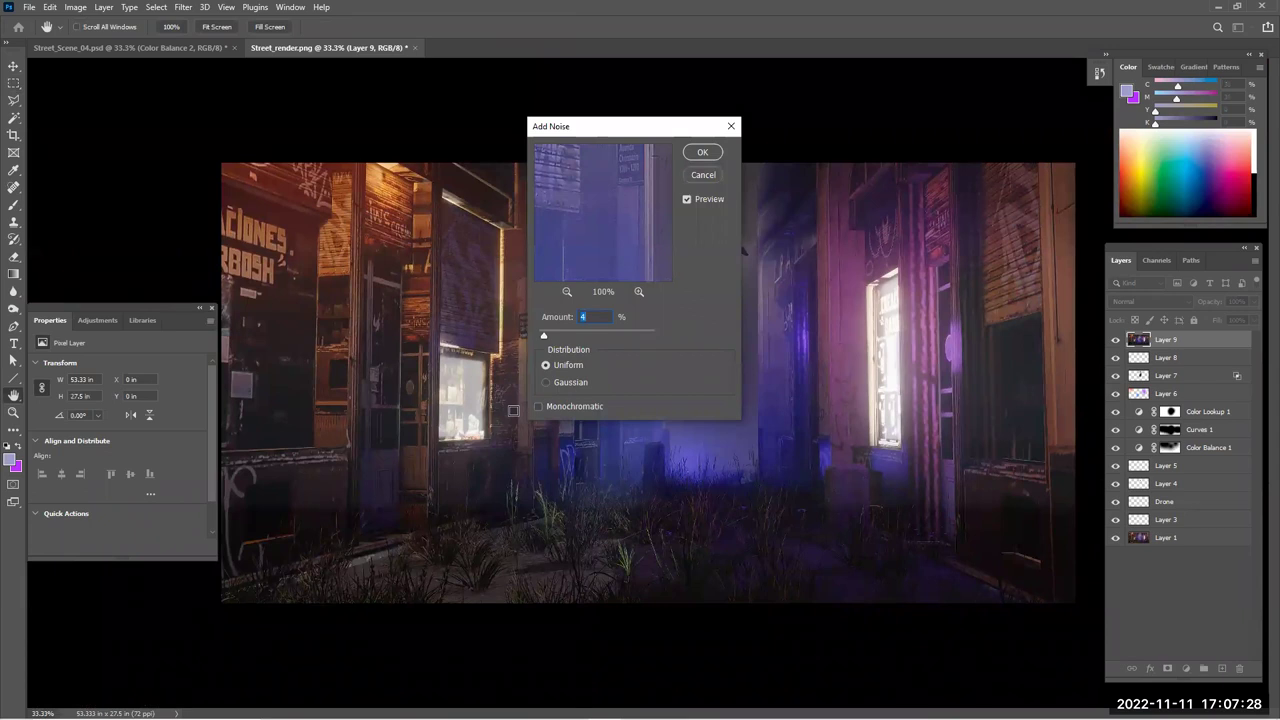
pyautogui.keyDown('ctrl'); pyautogui.click(513, 410); pyautogui.keyUp('ctrl')
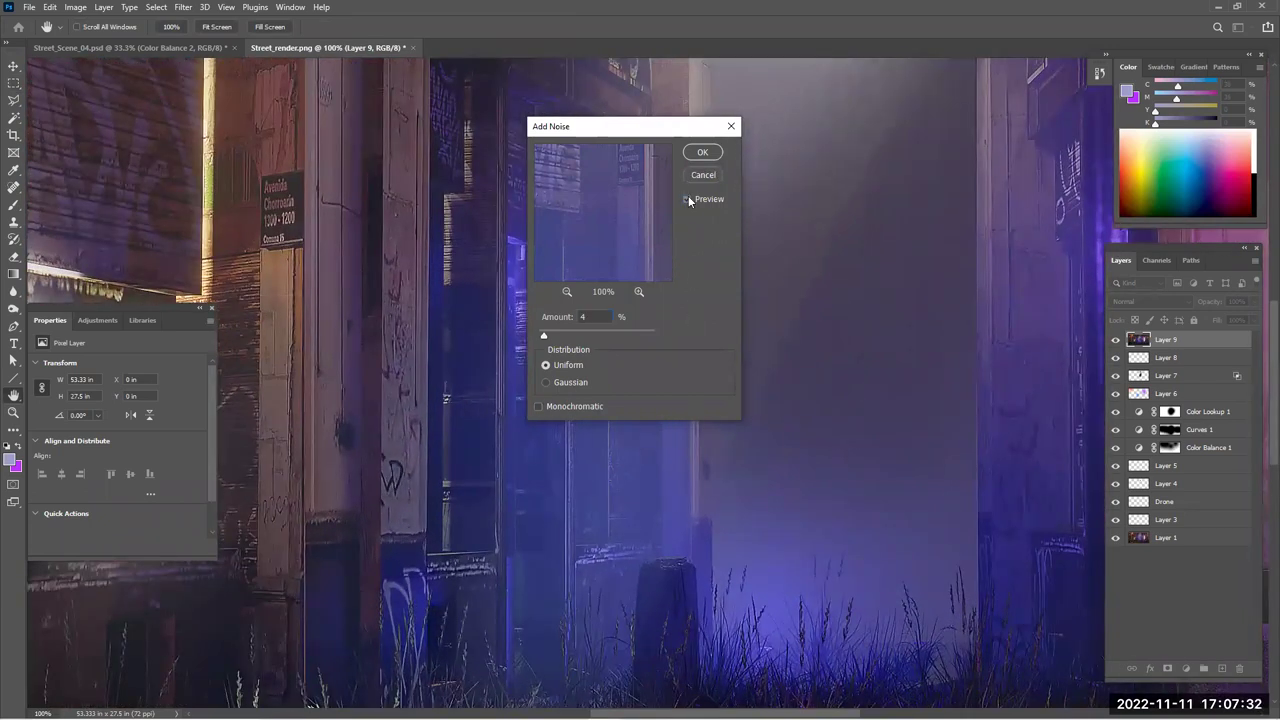
pyautogui.moveTo(651, 128); pyautogui.dragTo(555, 143)
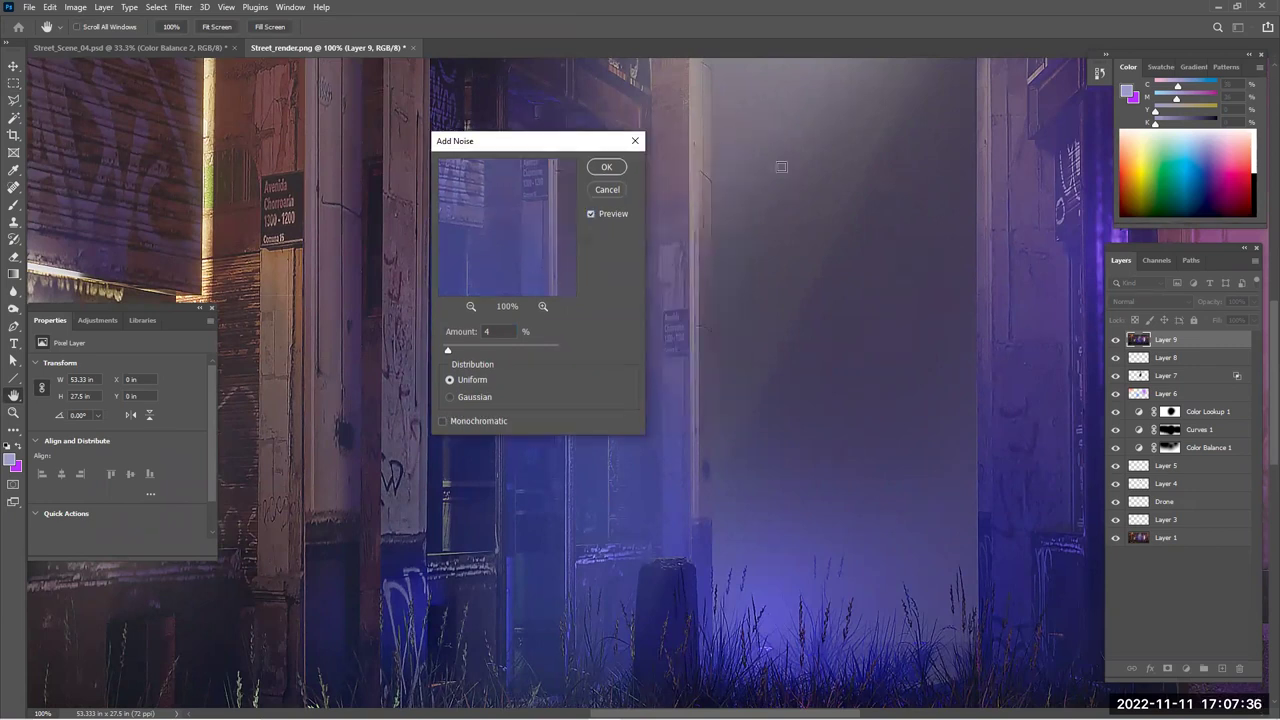
pyautogui.click(604, 166)
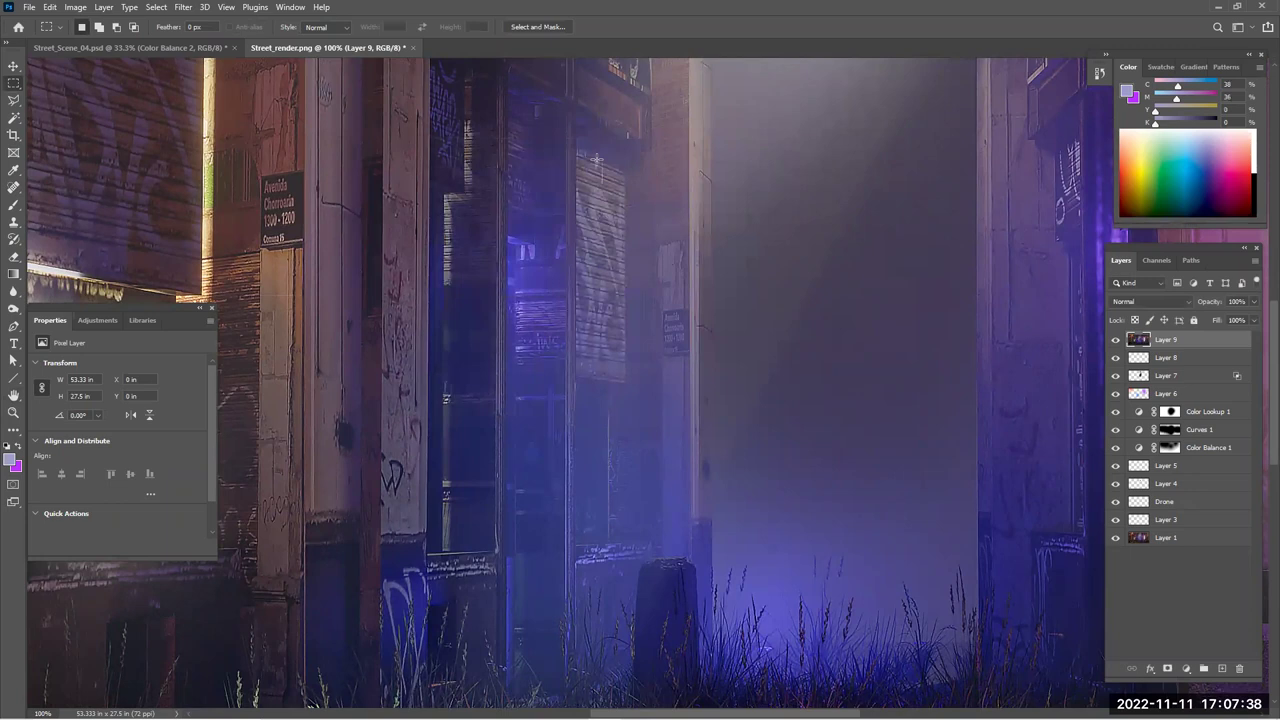
# Apply custom Lens Correction fringing to the merged layer: Red/Cyan -65.87, Green/Magenta +77.78, Blue/Yellow -60.32
pyautogui.press('m')
pyautogui.hotkey('ctrl', '-')
pyautogui.hotkey('ctrl', '-')
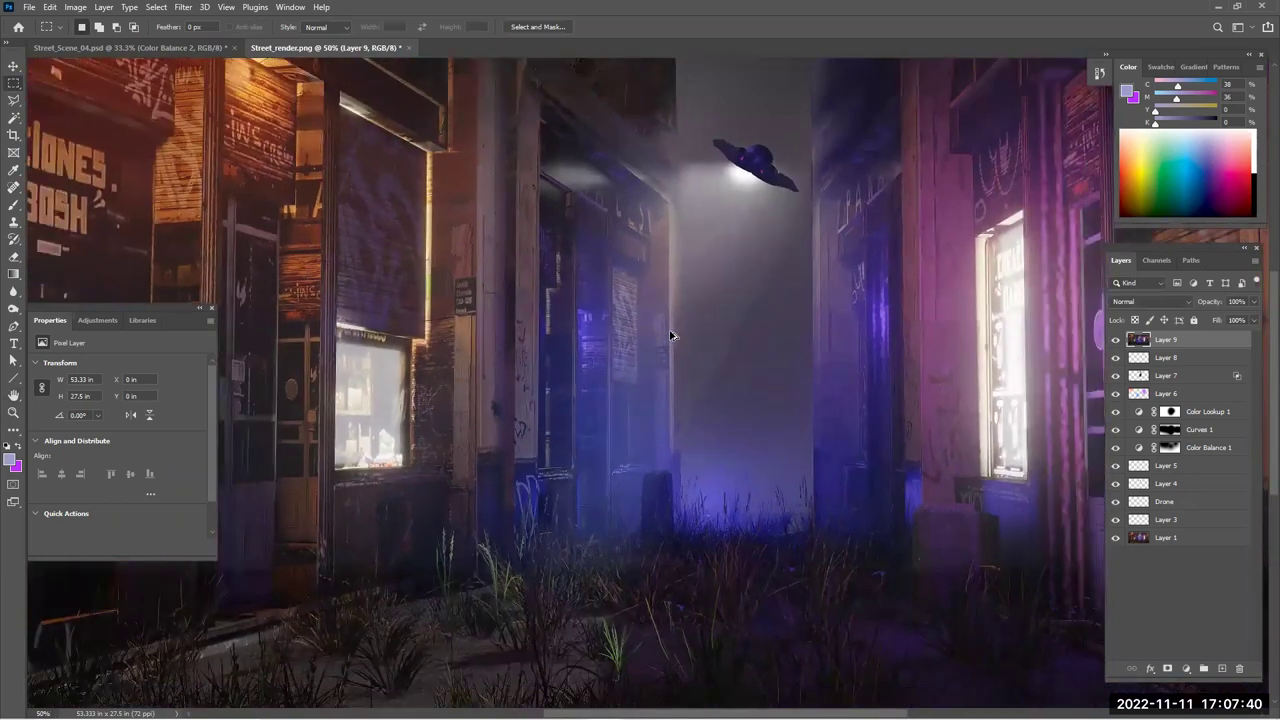
pyautogui.hotkey('ctrl', '-')
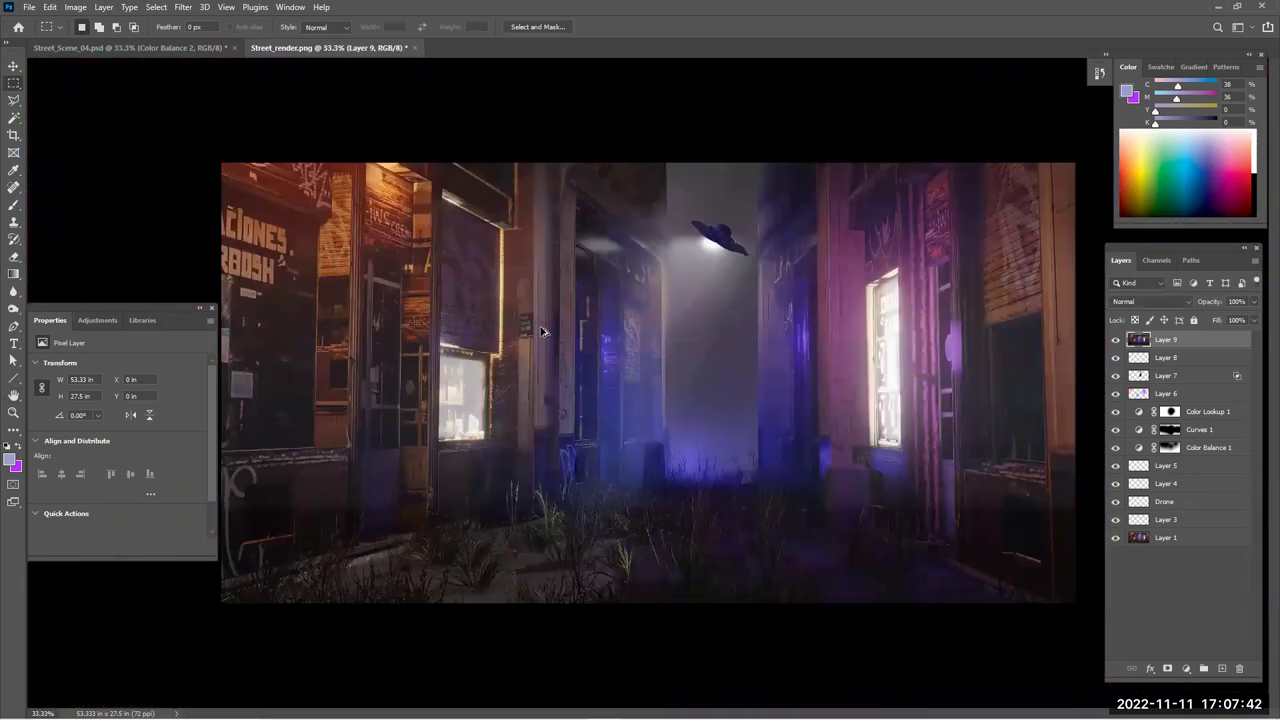
pyautogui.hotkey('ctrl', '+')
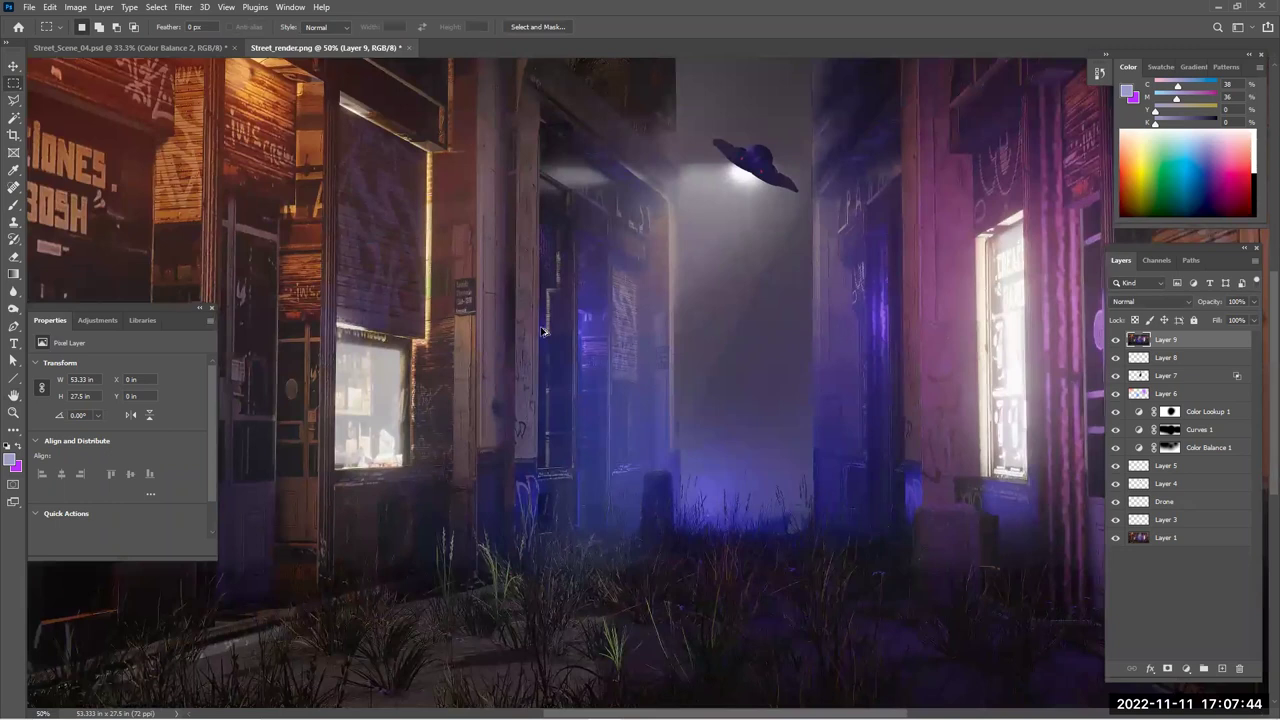
pyautogui.hotkey('ctrl', '-')
pyautogui.click(183, 8)
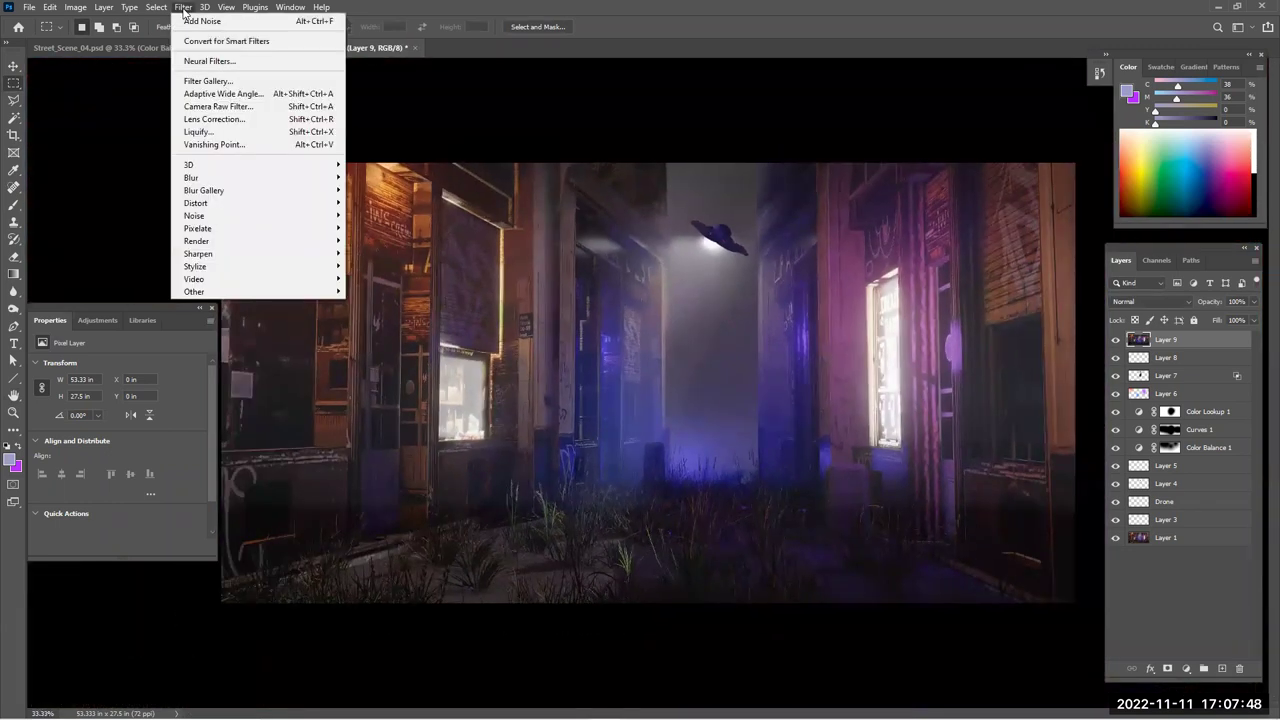
pyautogui.click(208, 121)
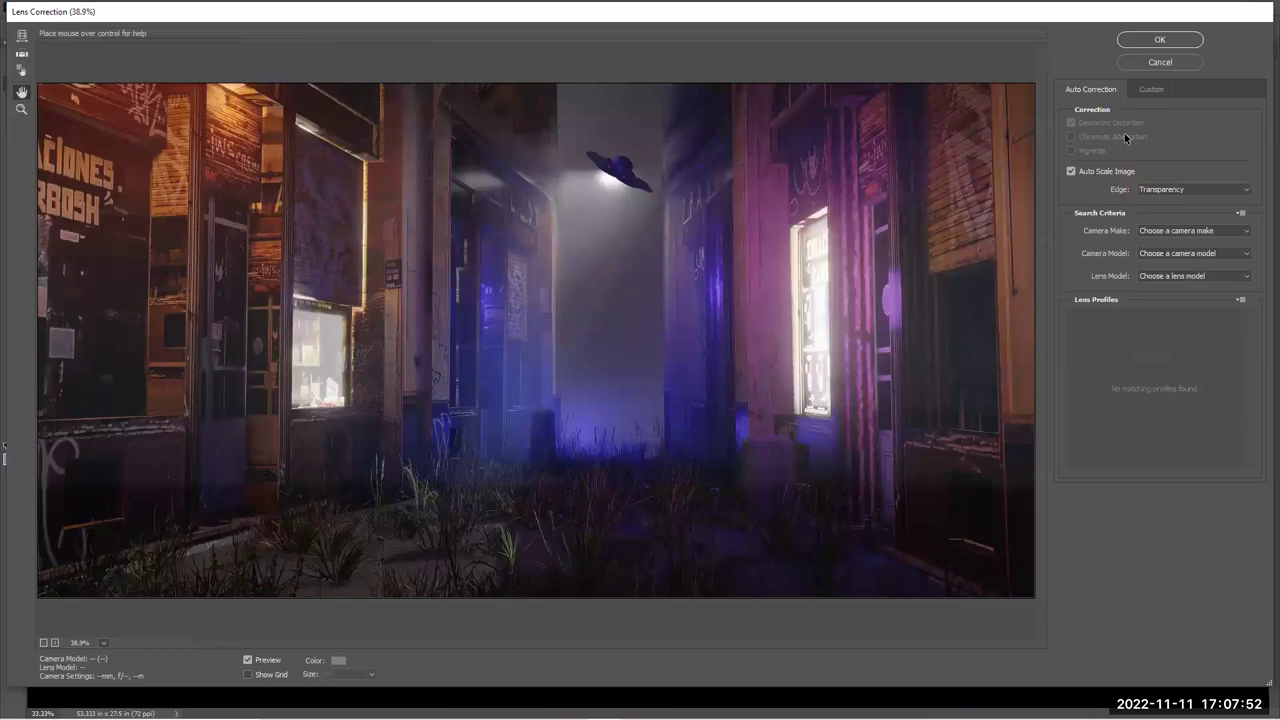
pyautogui.click(1148, 90)
pyautogui.moveTo(1160, 205); pyautogui.dragTo(1105, 207)
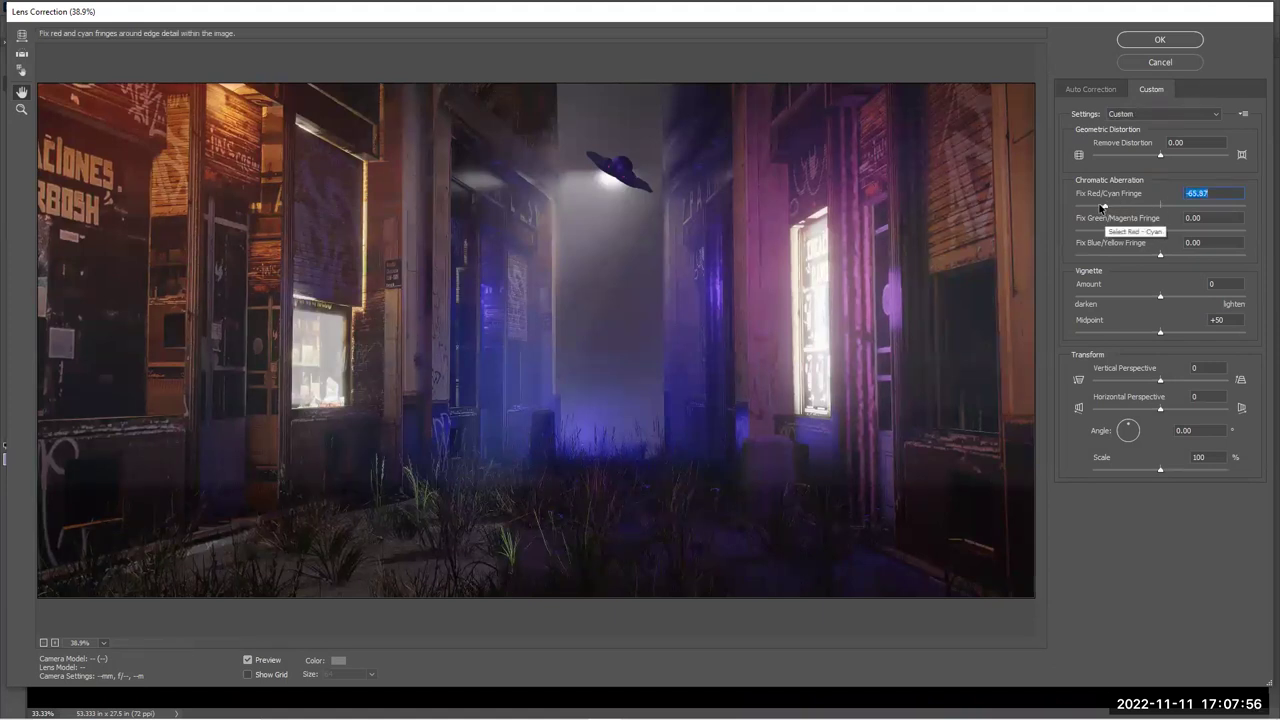
pyautogui.click(1224, 229)
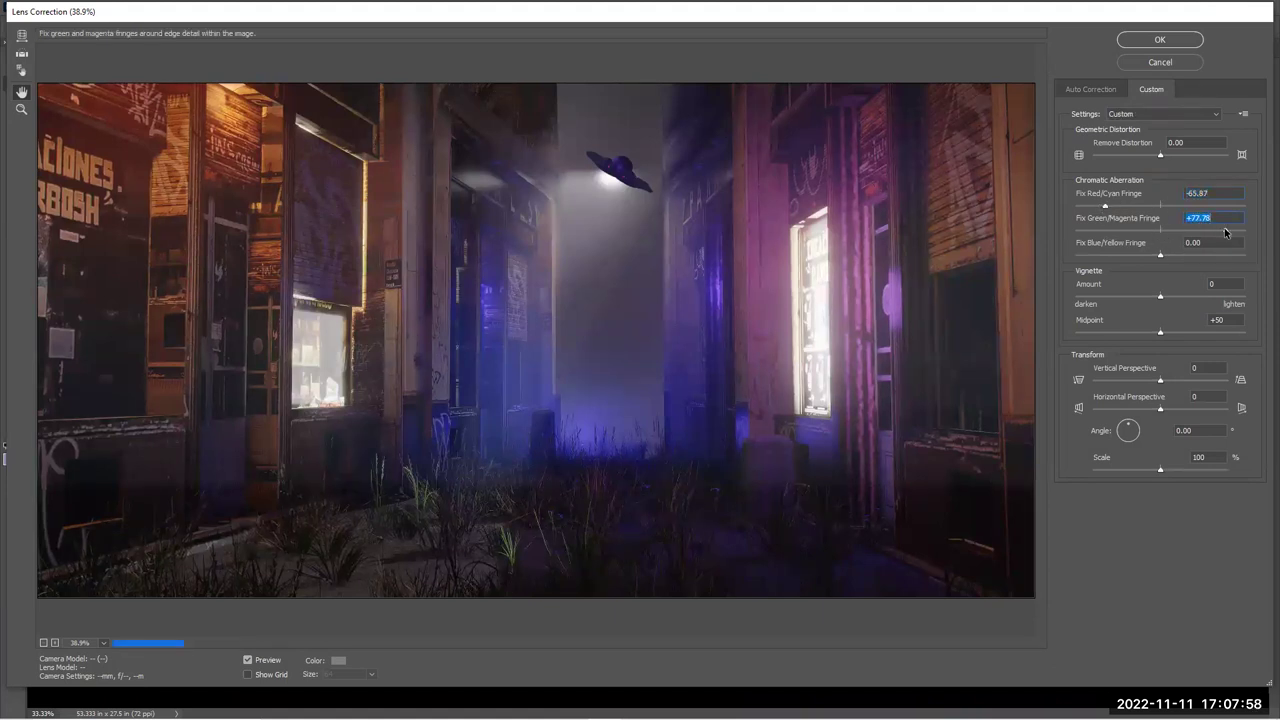
pyautogui.click(1108, 254)
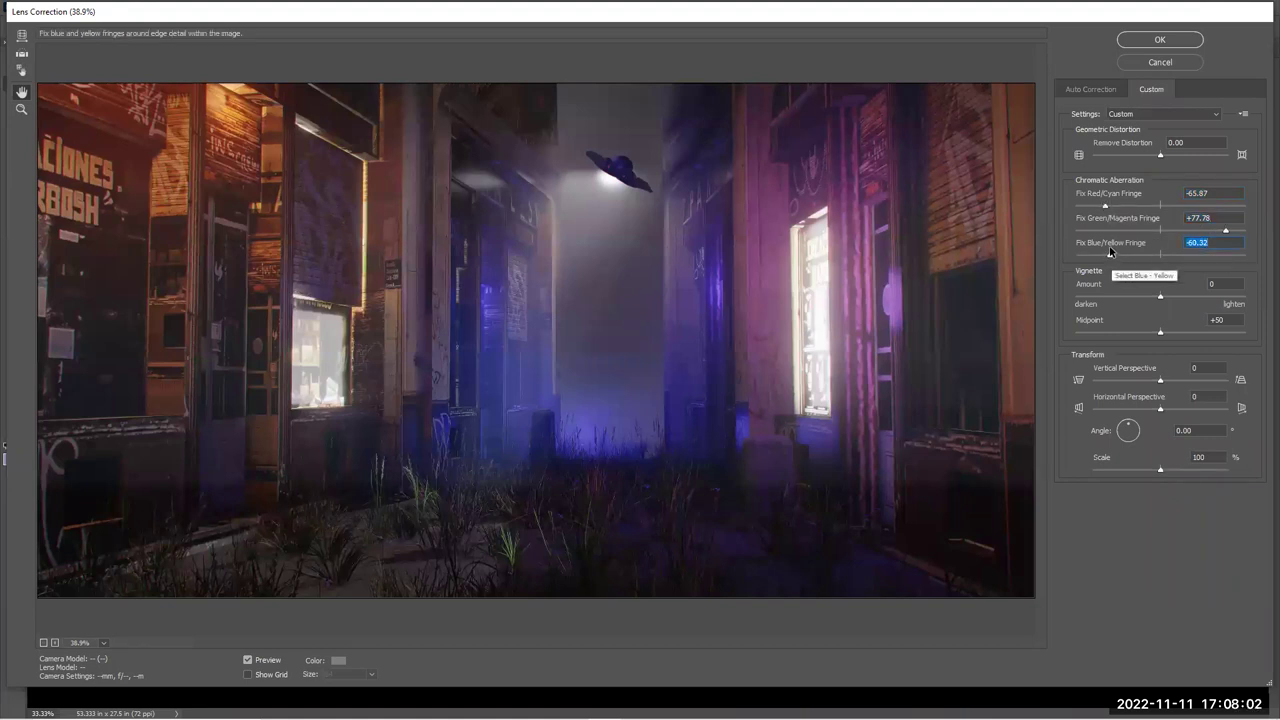
pyautogui.click(1158, 41)
# Stamp all visible layers into a new top layer and apply a 4.9 px Gaussian Blur to it
pyautogui.hotkey('ctrl', '+')
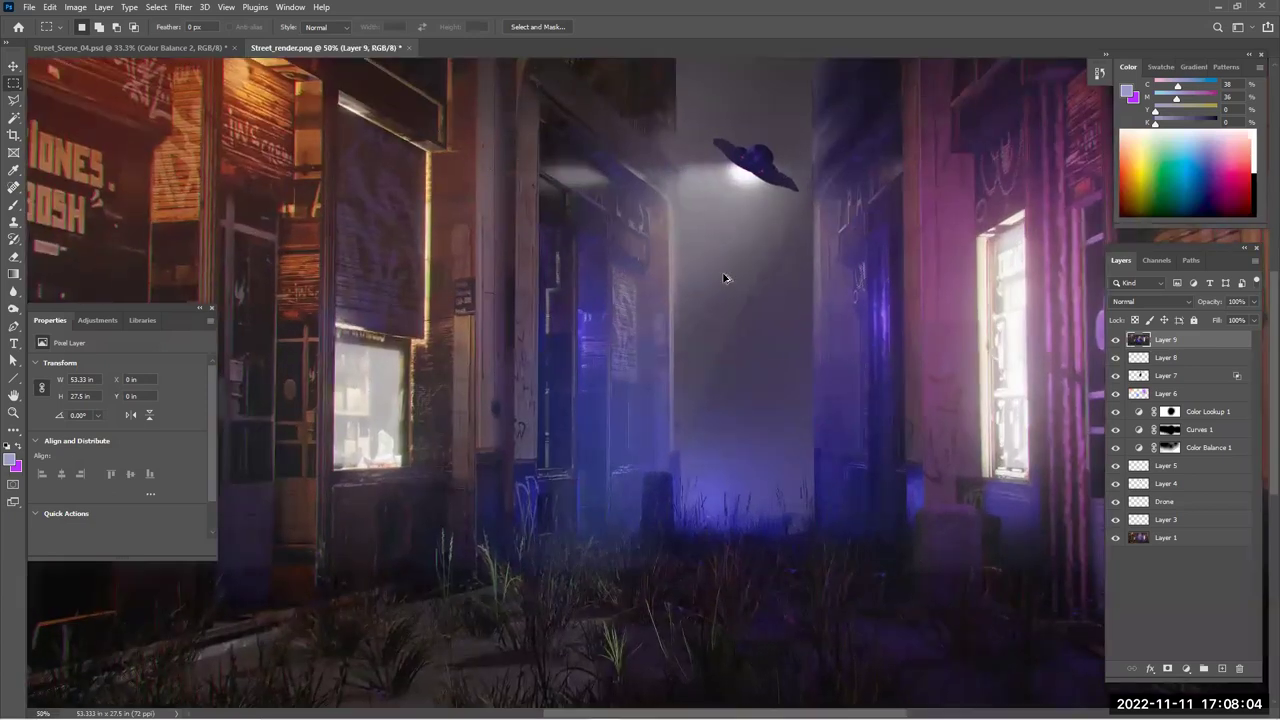
pyautogui.keyDown('alt'); pyautogui.scroll(3, 726, 278); pyautogui.keyUp('alt')
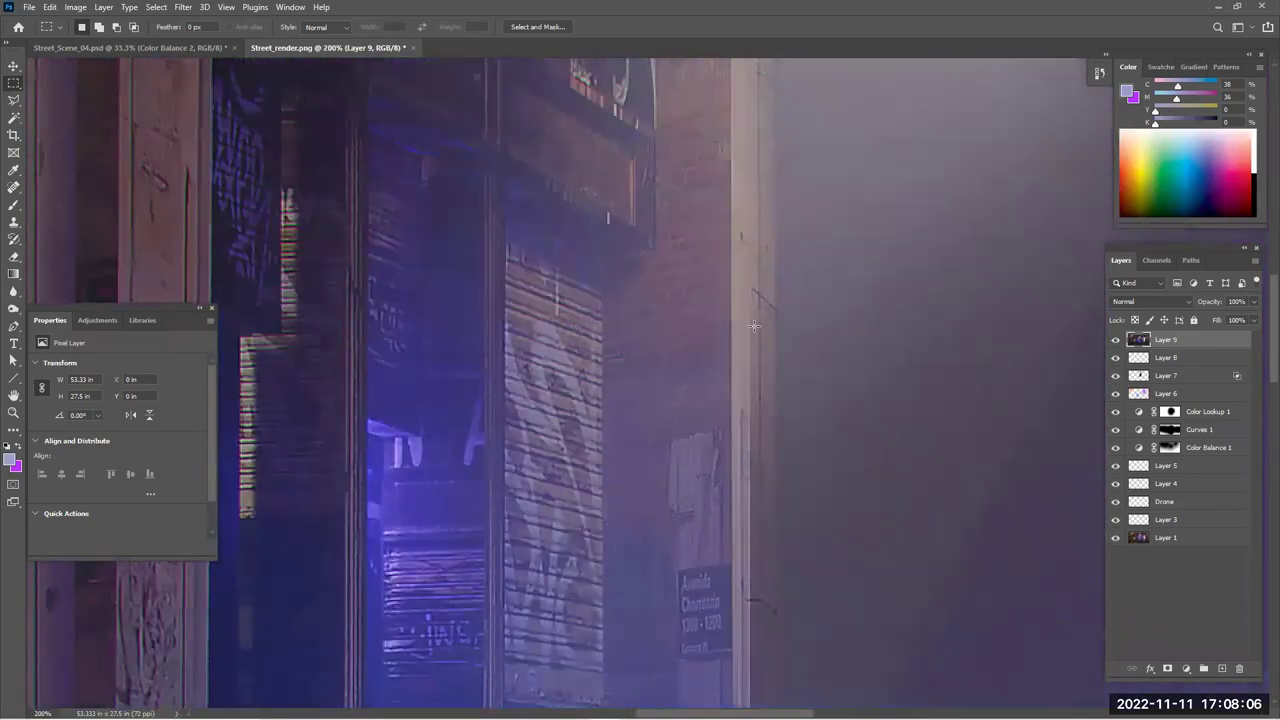
pyautogui.scroll(5, 754, 326)
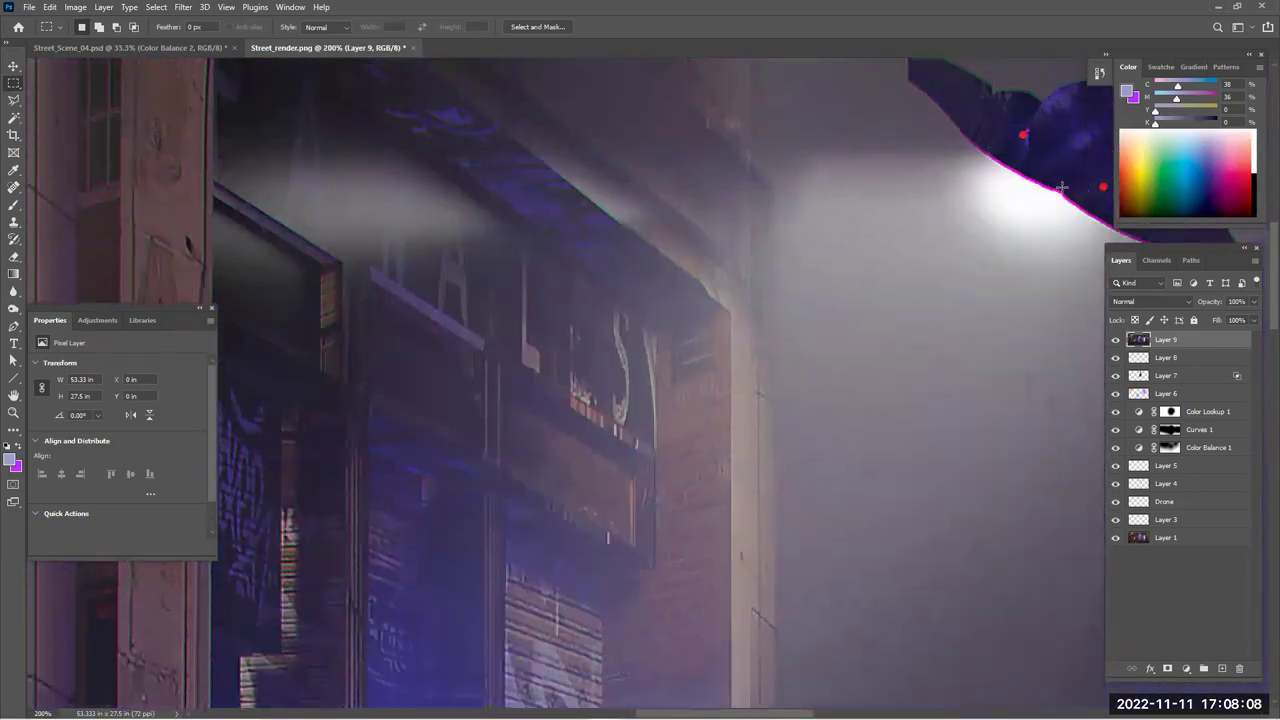
pyautogui.keyDown('alt'); pyautogui.scroll(-5, 1016, 176); pyautogui.keyUp('alt')
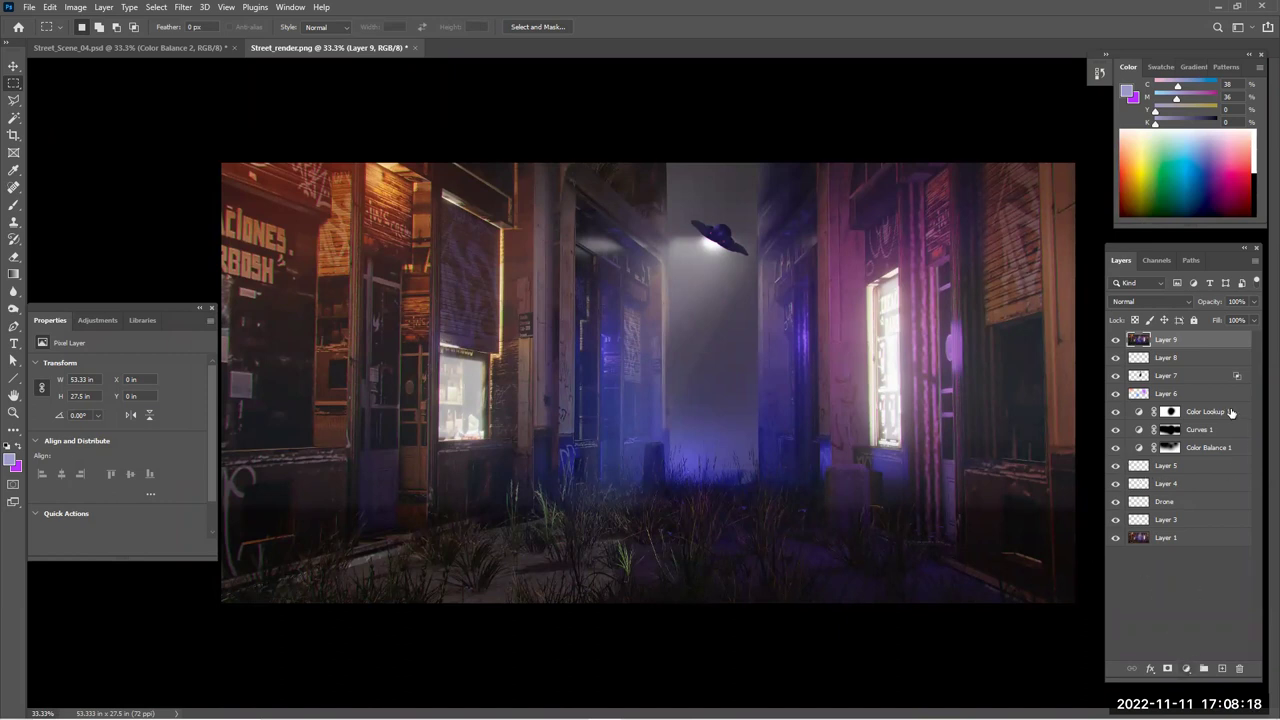
pyautogui.hotkey('ctrl', 'shift', 'alt', 'e')
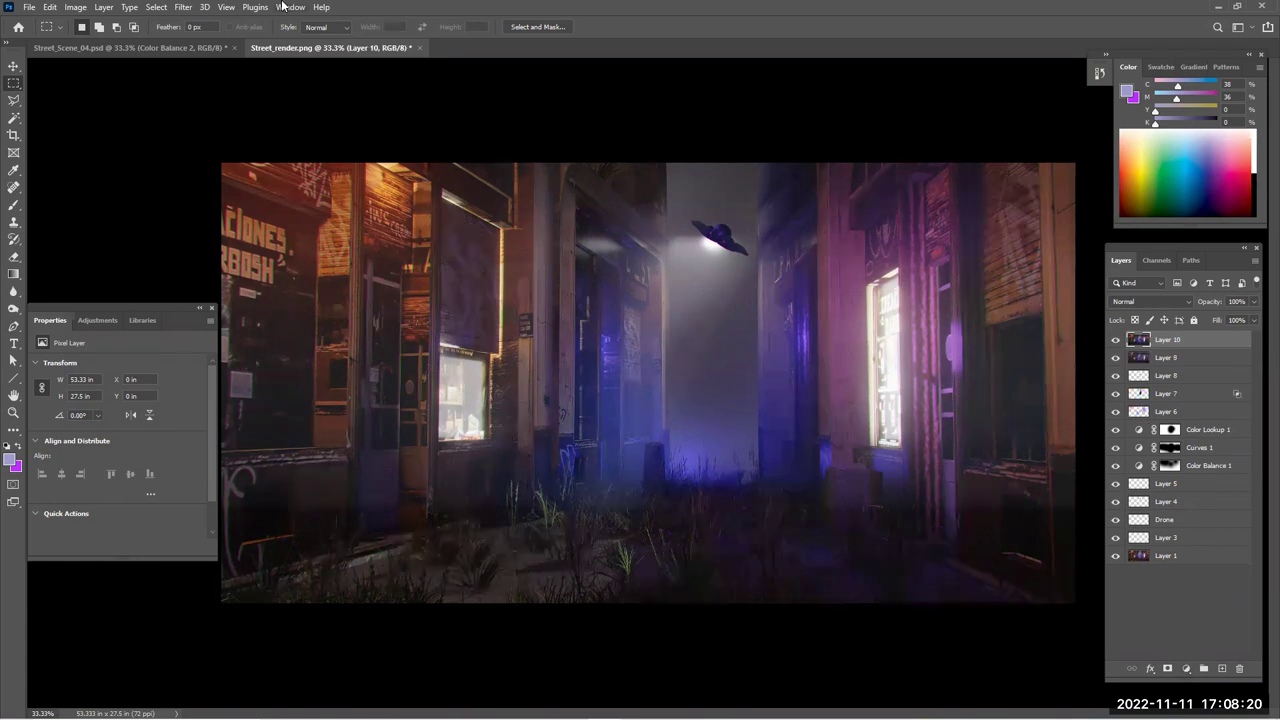
pyautogui.click(183, 7)
pyautogui.moveTo(191, 177)
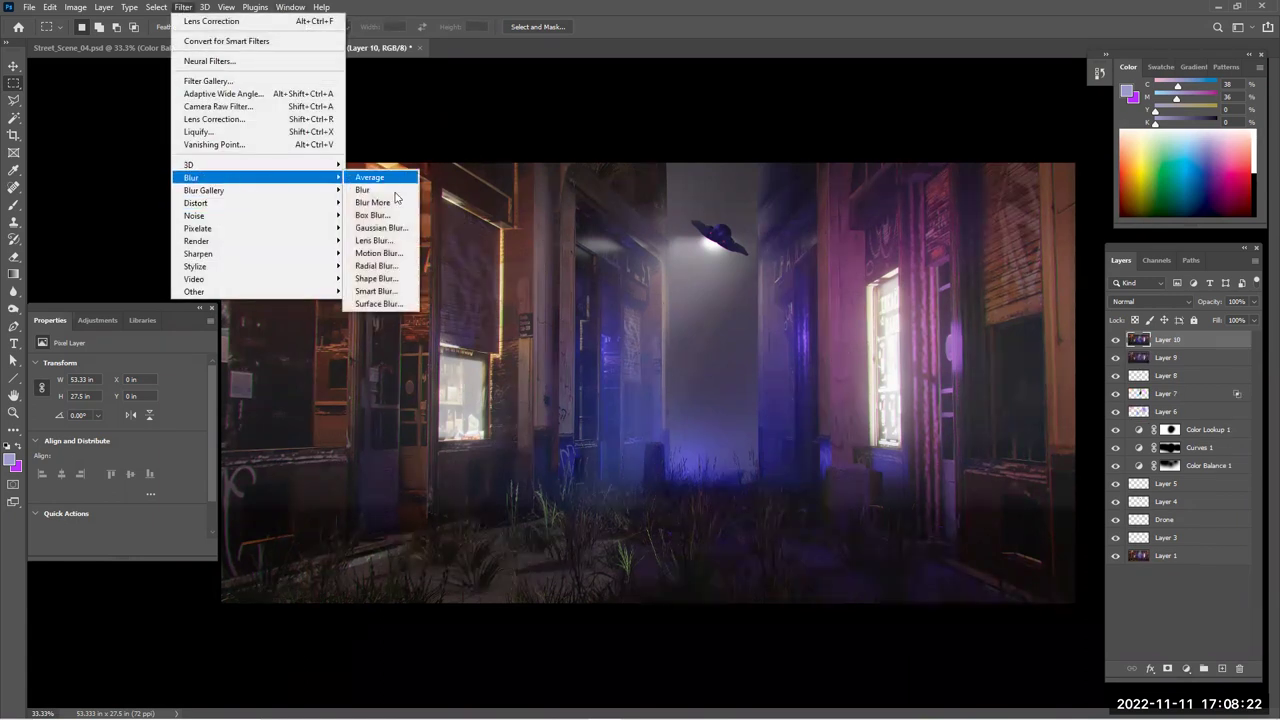
pyautogui.click(380, 228)
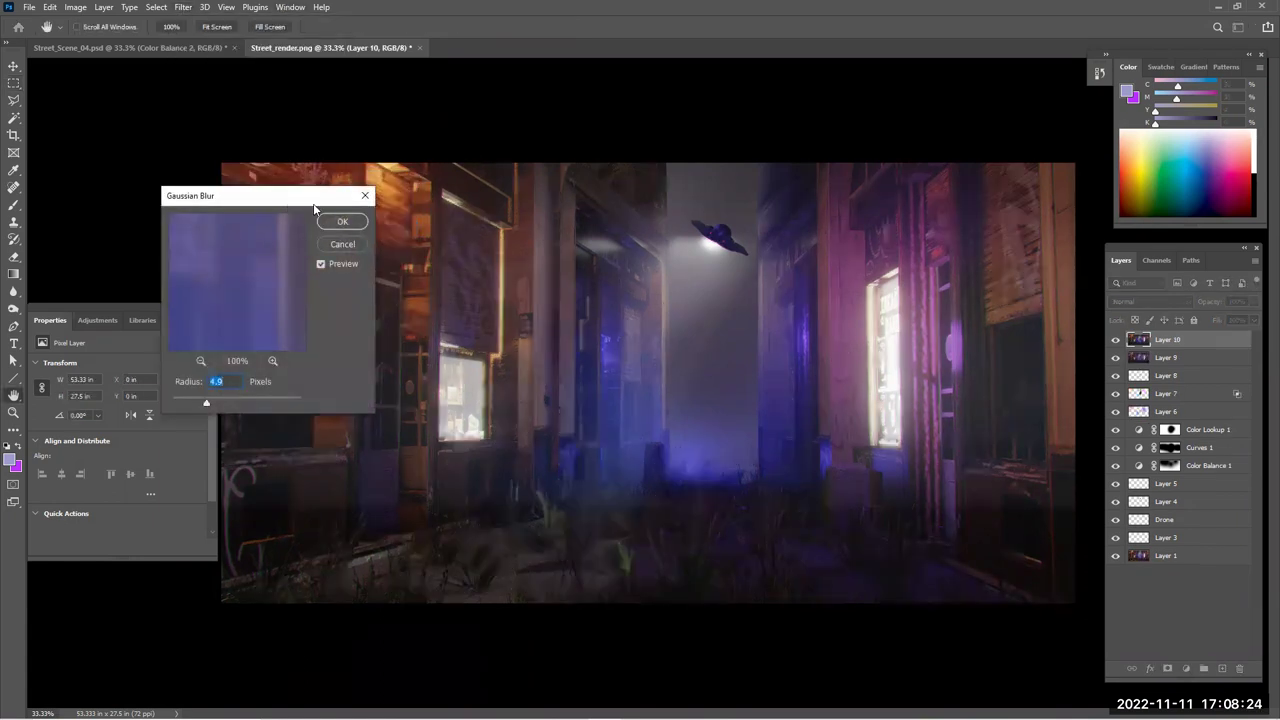
pyautogui.moveTo(318, 200); pyautogui.dragTo(345, 200)
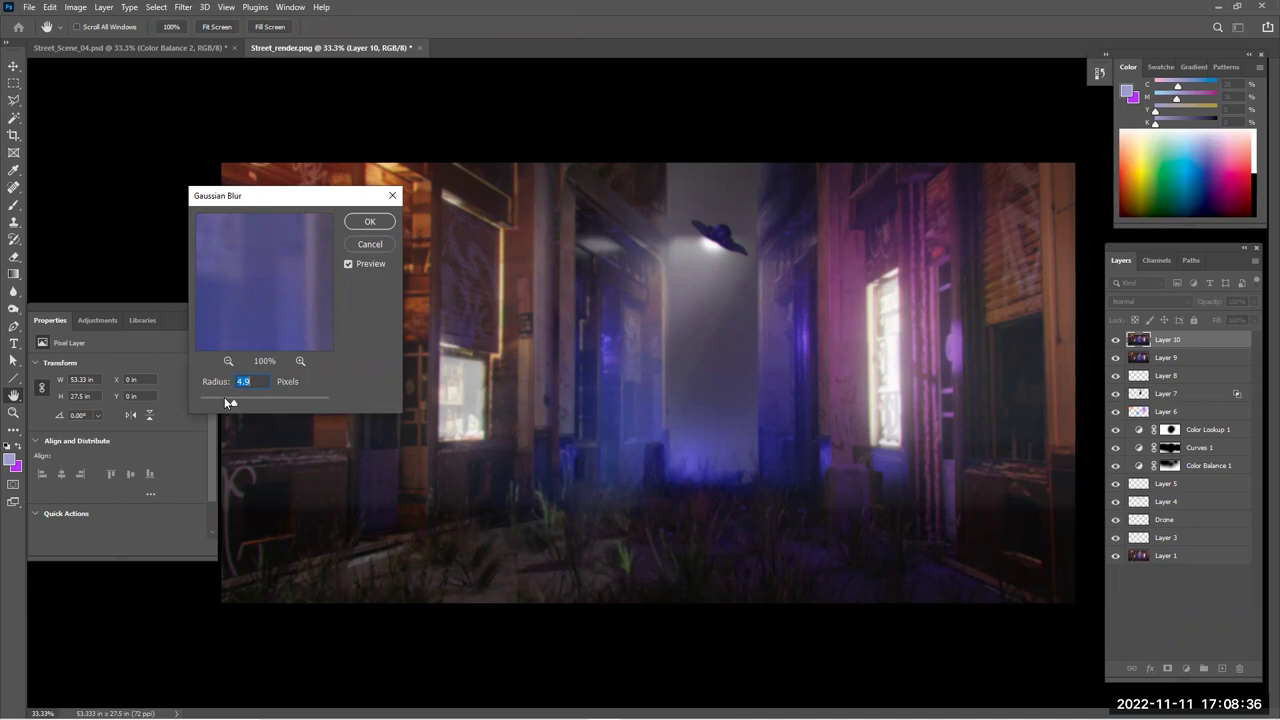
pyautogui.click(369, 222)
# Erase the blurred layer over the middle of the scene with a 1200 px Eraser, keeping blur toward the image edges
pyautogui.press('e')
pyautogui.press(']')
pyautogui.press(']')
pyautogui.press(']')
pyautogui.press(']')
pyautogui.press(']')
pyautogui.press(']')
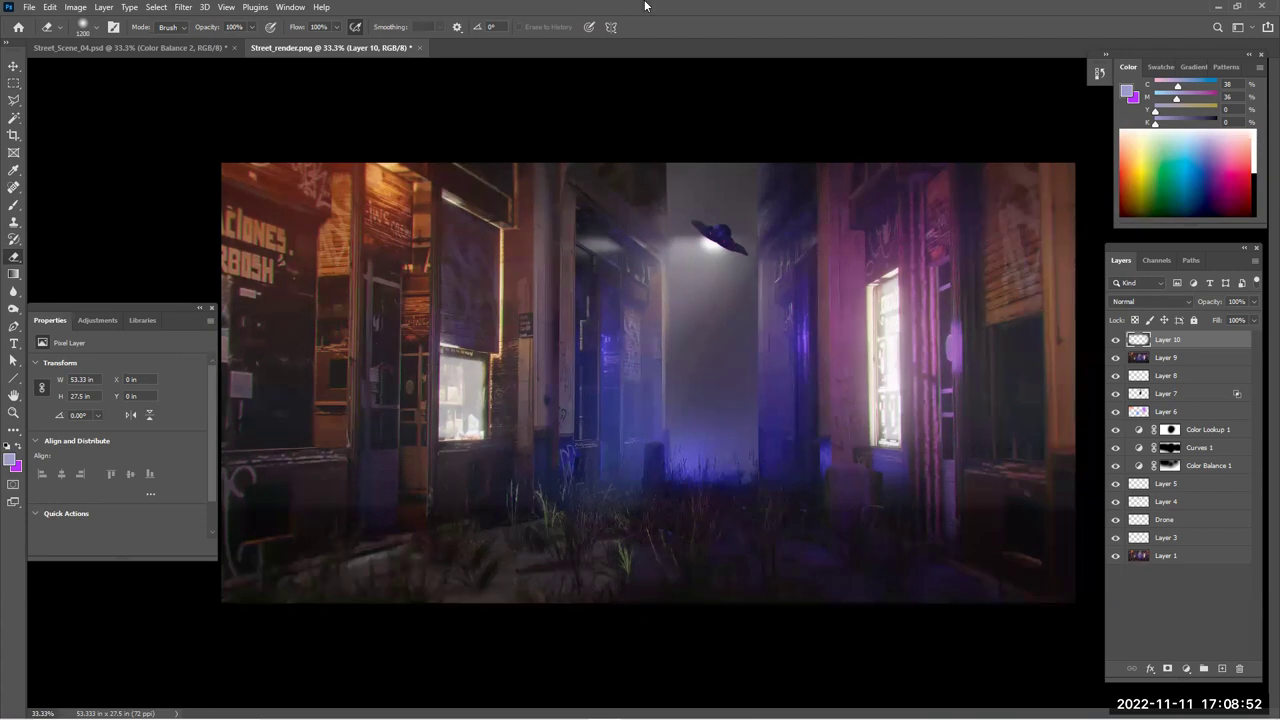
# Compare the street render with the Street_Scene_04.psd document and return to Street_render.png
pyautogui.hotkey('ctrl', '-')
pyautogui.hotkey('ctrl', '+')
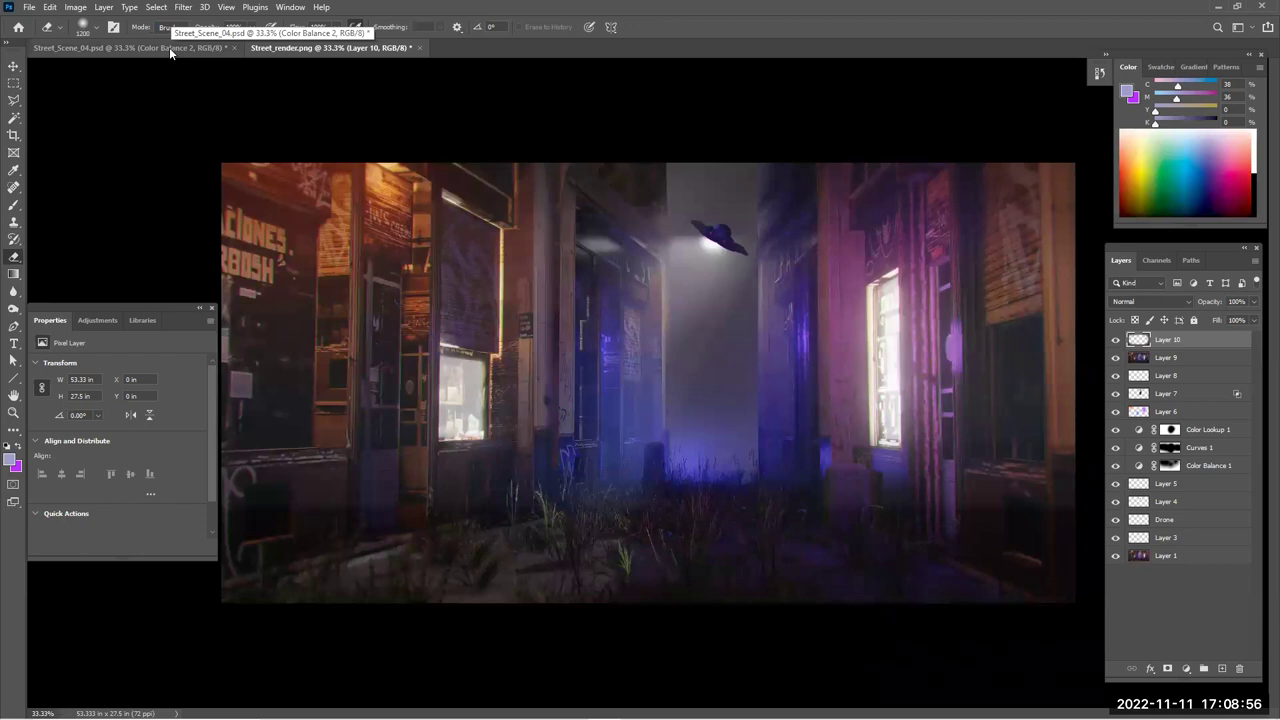
pyautogui.click(169, 47)
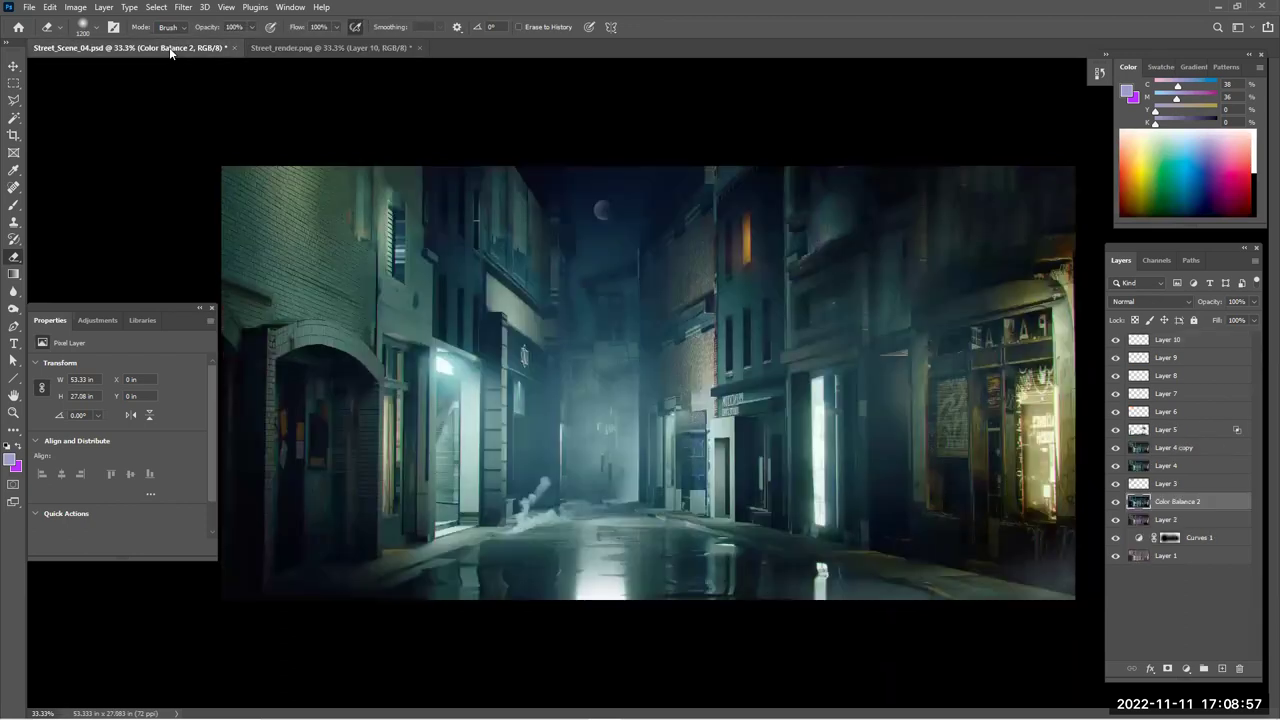
pyautogui.click(281, 47)
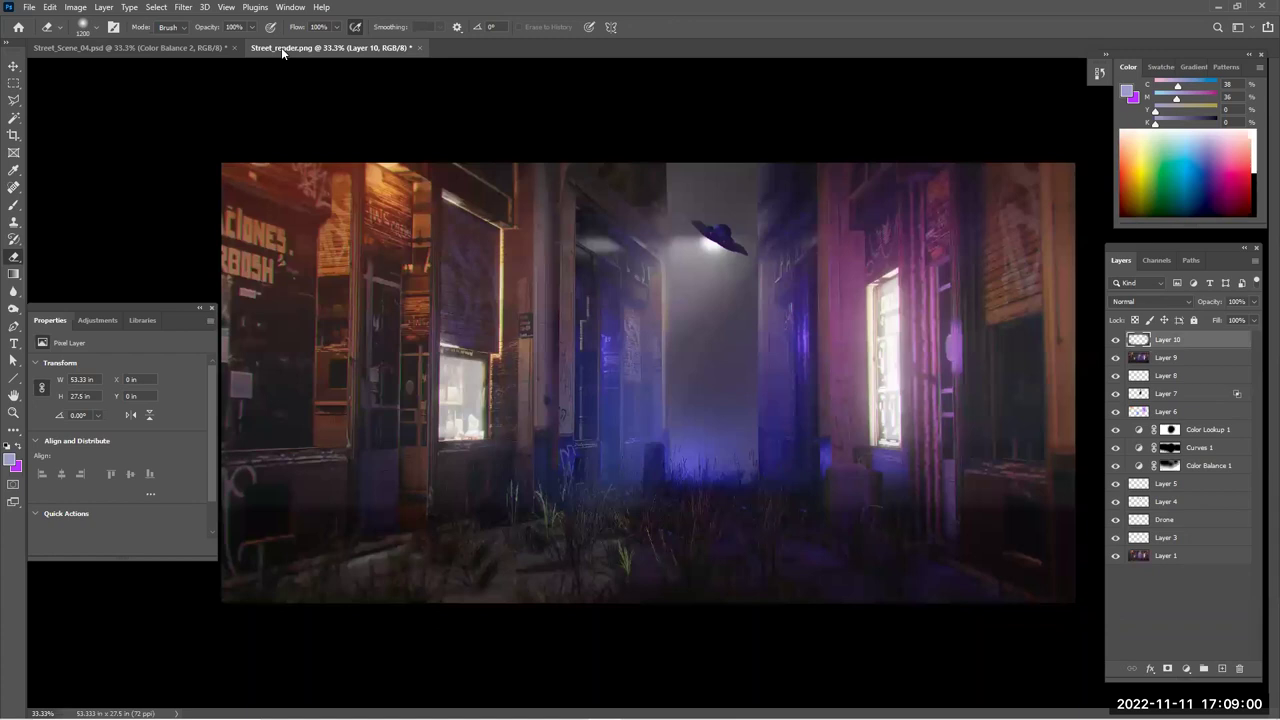